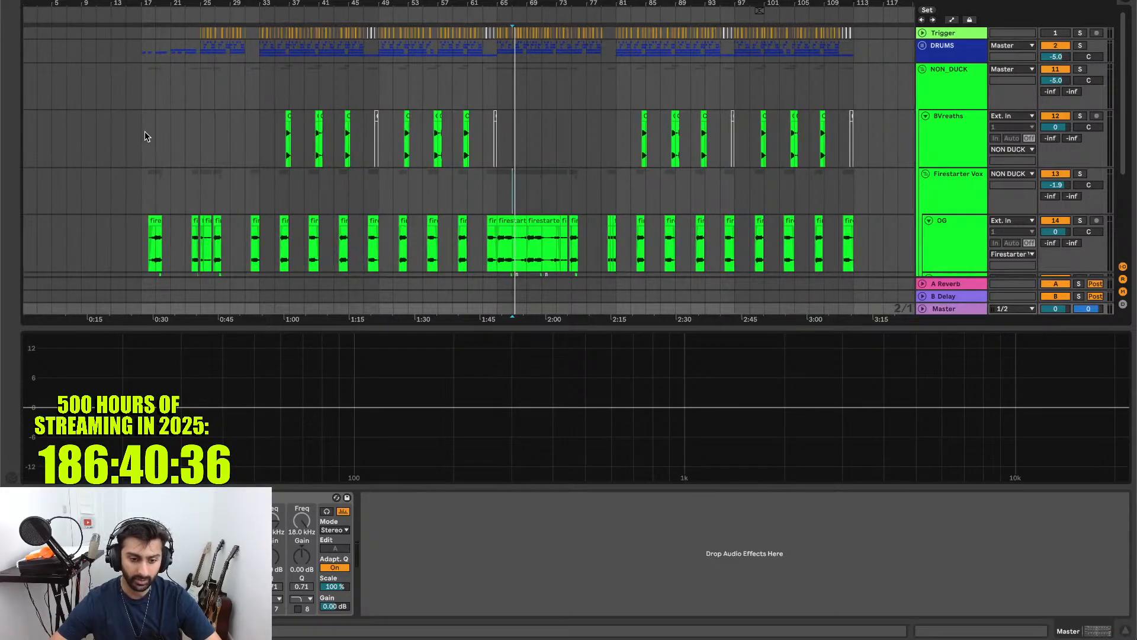
- Play the arrangement from bar 17, where the drum and synth parts begin
click(143, 46)
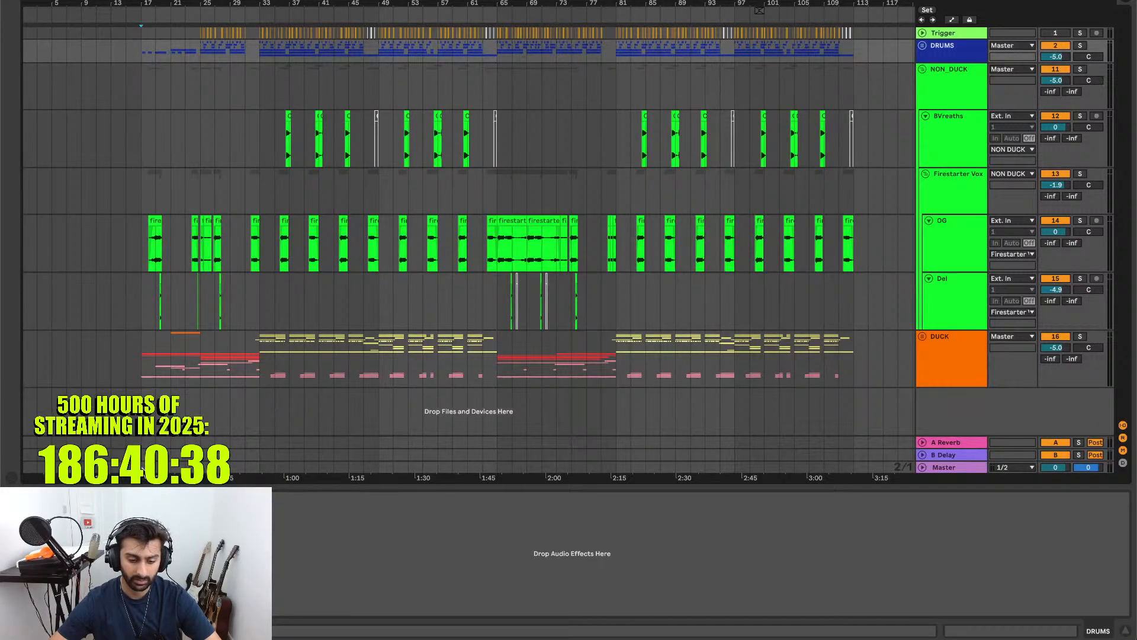
click(143, 467)
scroll(356, 149, right, 1)
scroll(356, 150, down, 4)
scroll(356, 149, up, 2)
scroll(356, 149, left, 1)
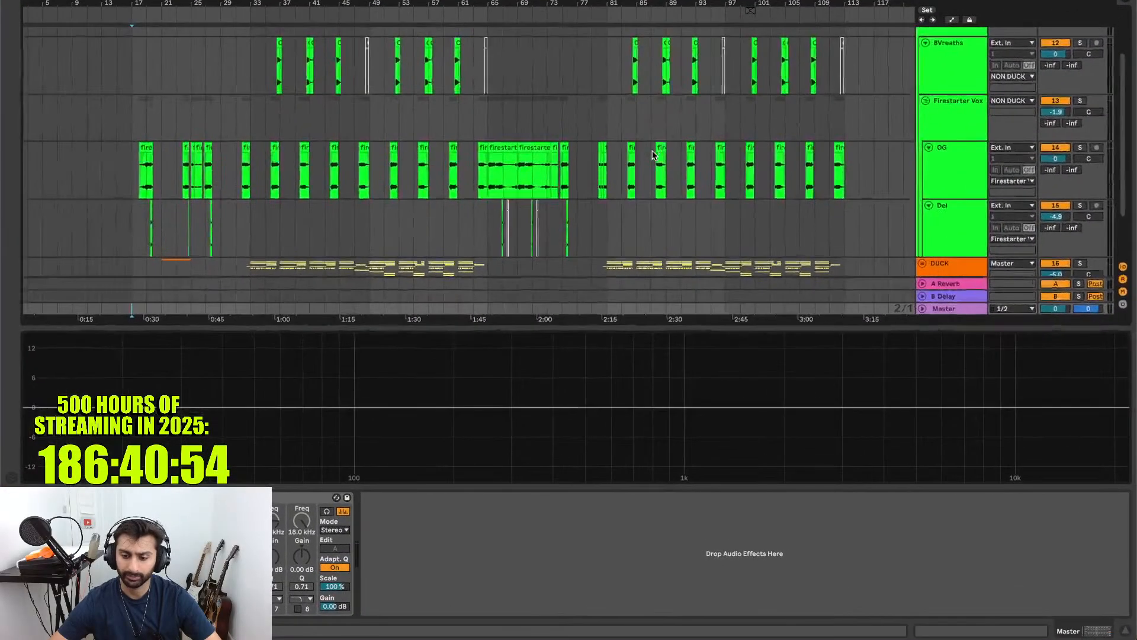
key(space)
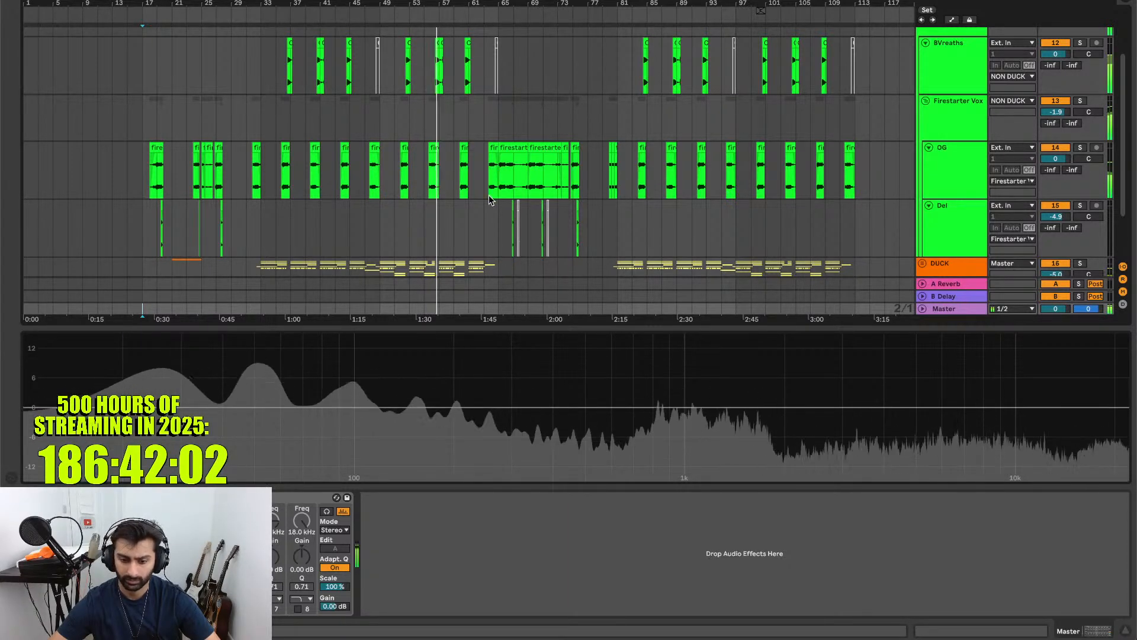
- Compare the Firestarter Vox group's sound with its EQ Eight bypassed and re-enabled during playback
scroll(440, 175, up, 1)
scroll(440, 175, up, 2)
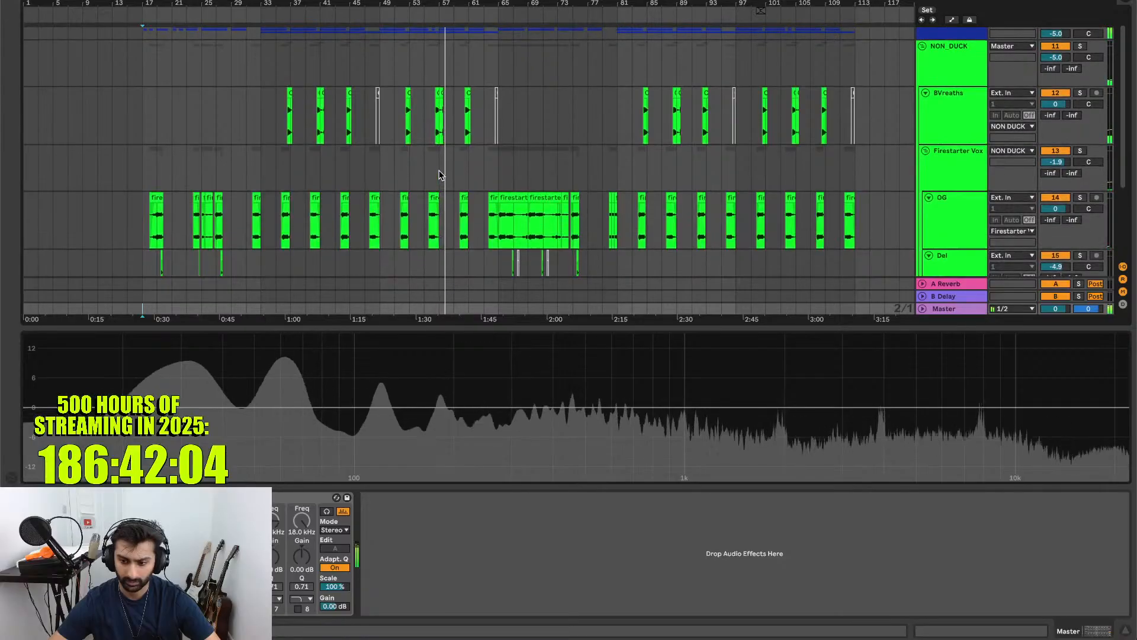
click(954, 182)
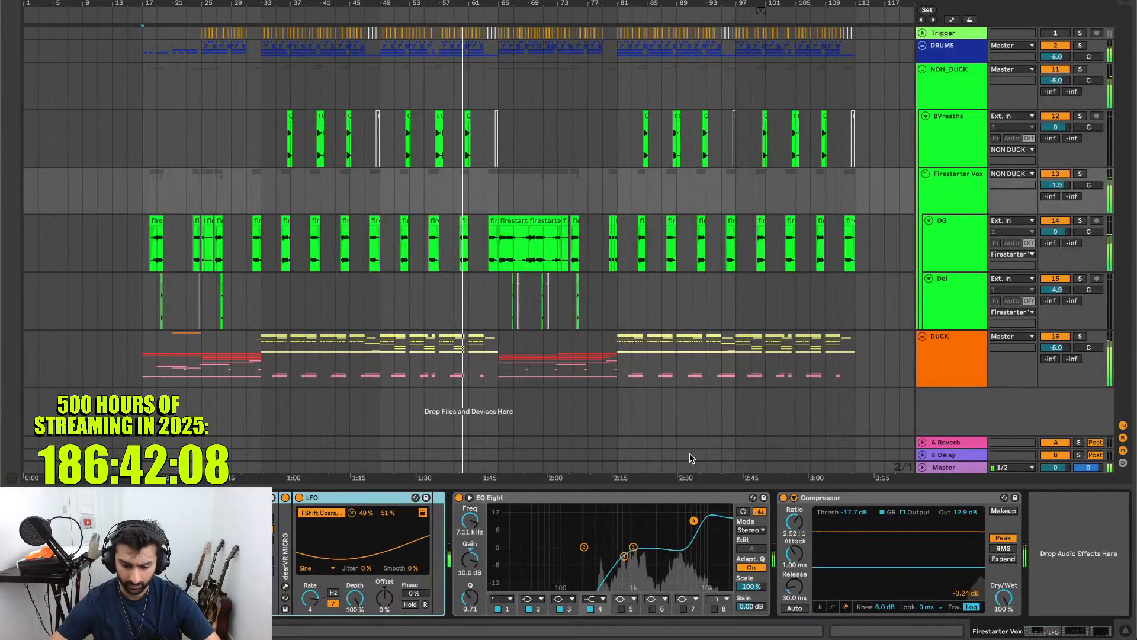
click(458, 498)
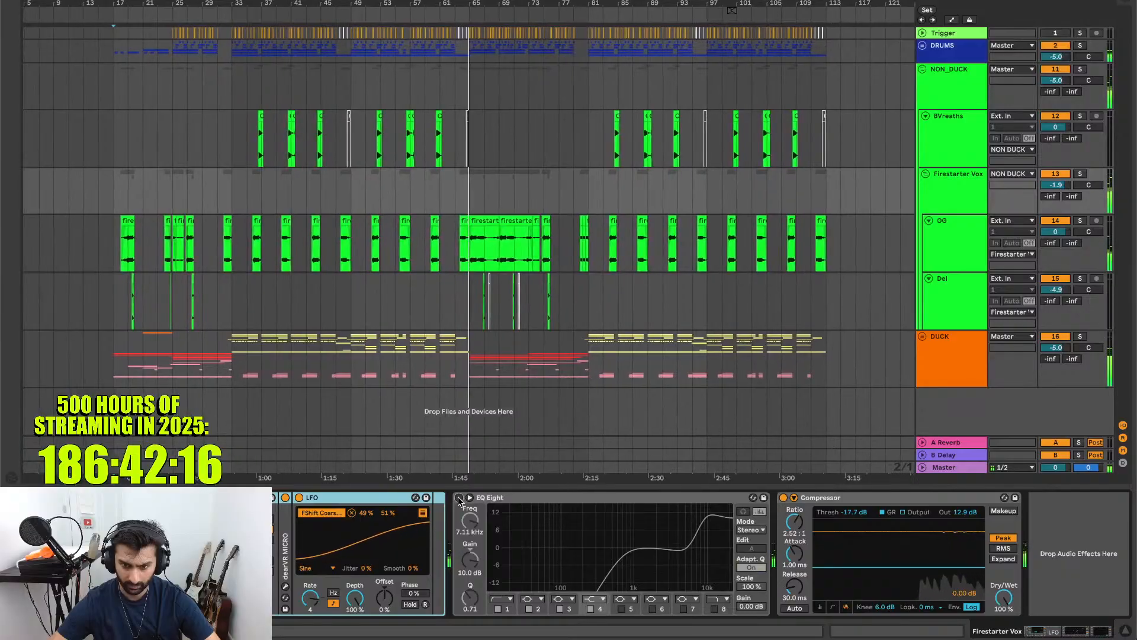
click(459, 497)
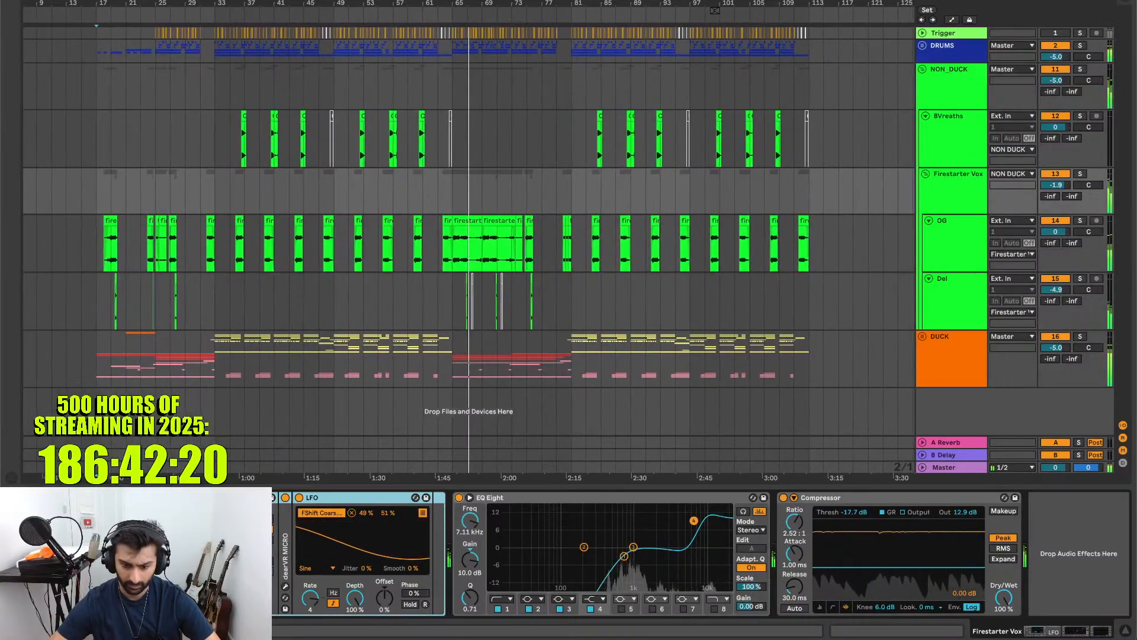
- Add a Shifter from the Pitch & Modulation effects to the Firestarter Vox group and place it before EQ Eight
key(ctrl+alt+b)
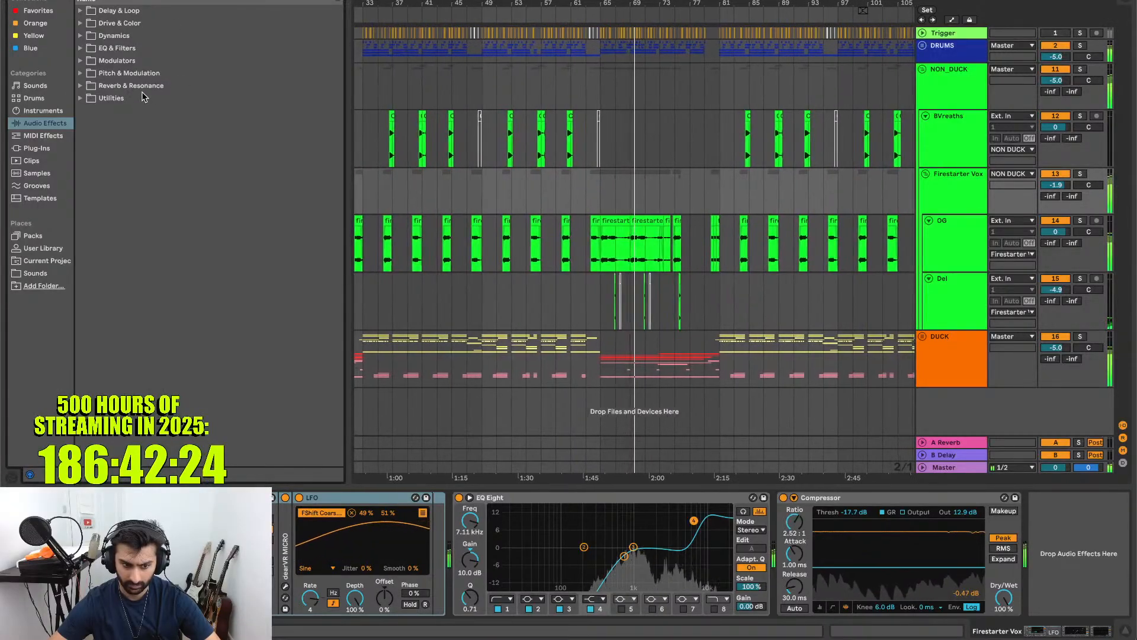
click(141, 73)
key(Right)
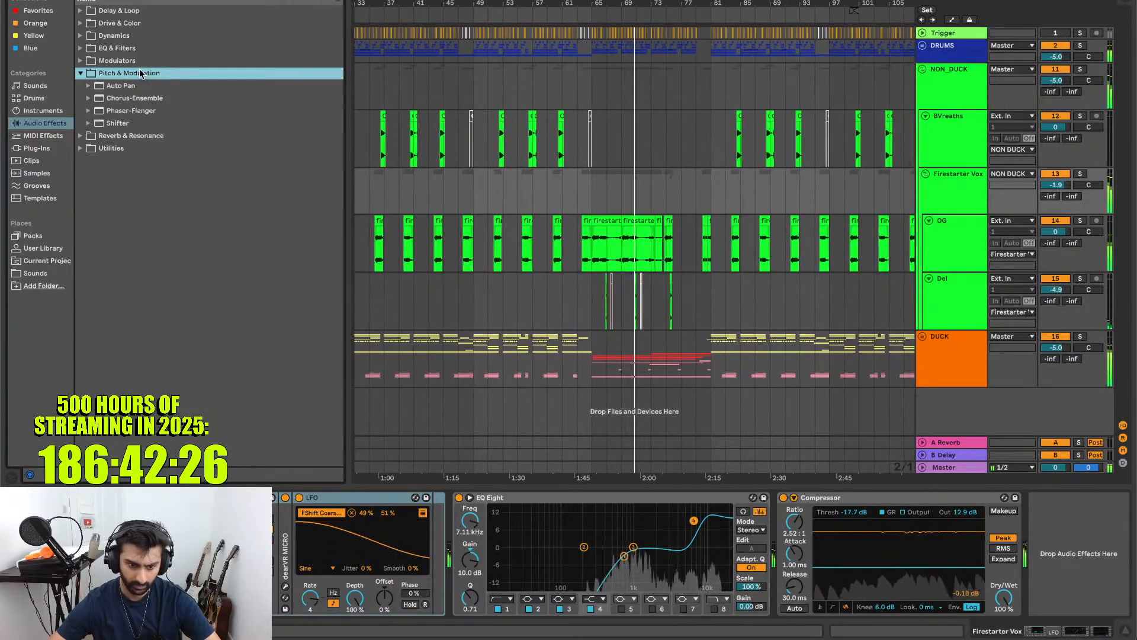
key(Down)
key(Down)
key(Down)
key(Down)
key(Return)
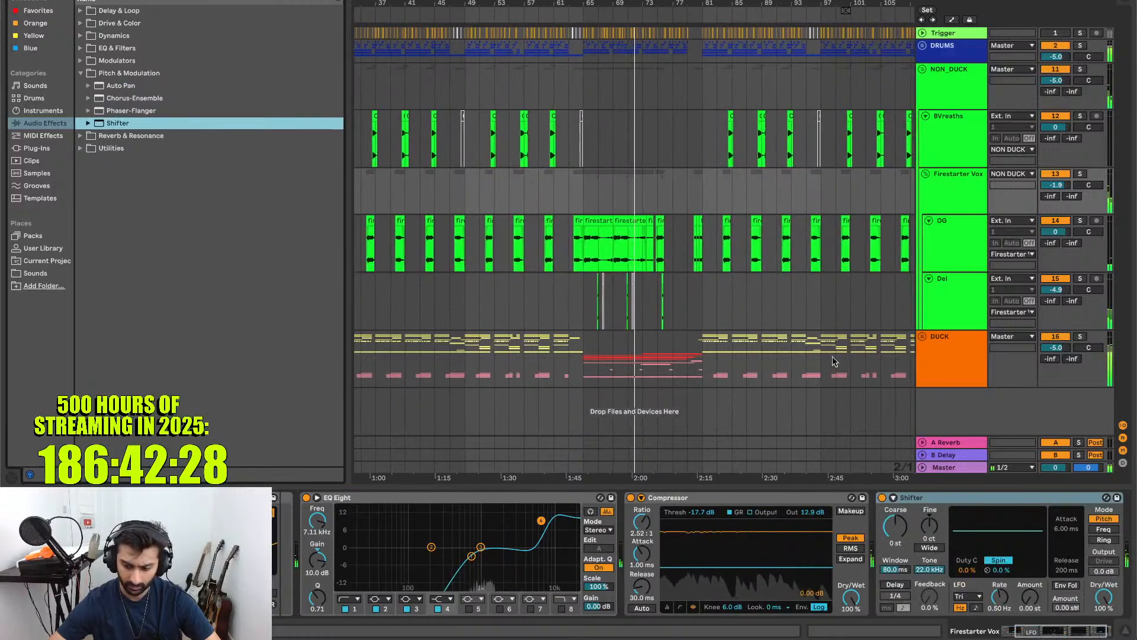
drag(945, 502, 335, 540)
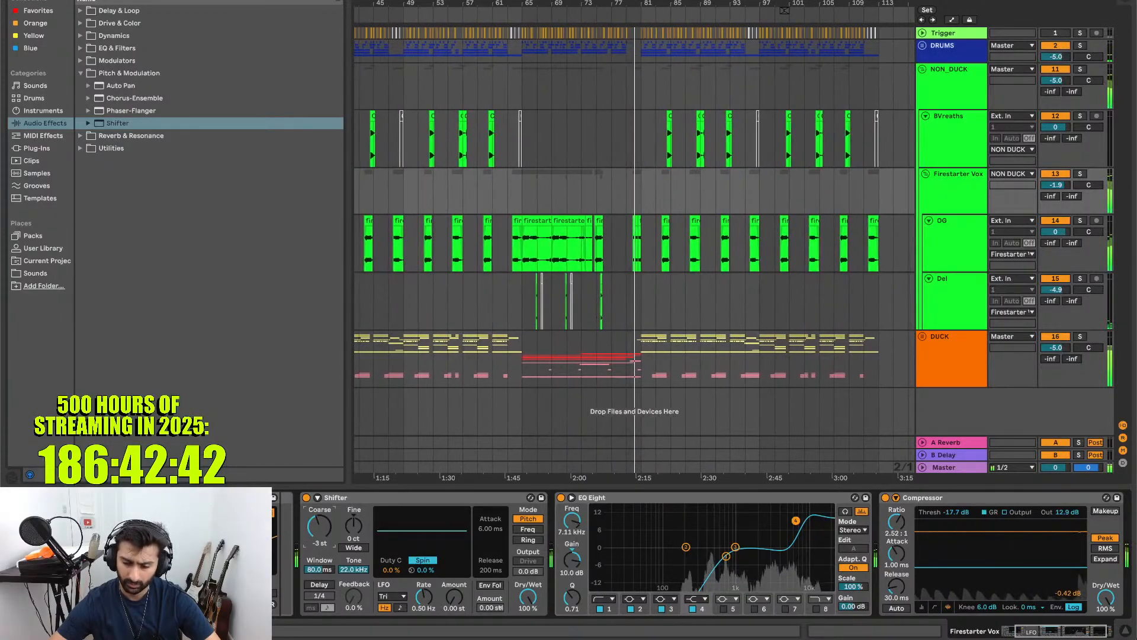
- Shorten the added Shifter's window to 10 ms and lower its coarse pitch to -8 st
key(Down)
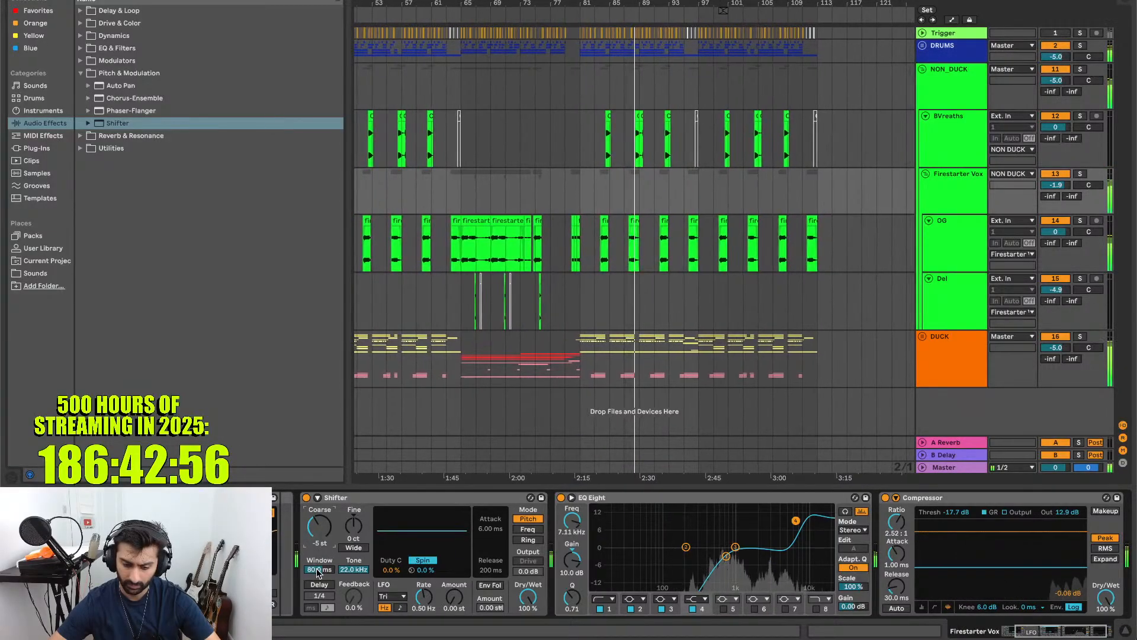
drag(317, 573, 317, 622)
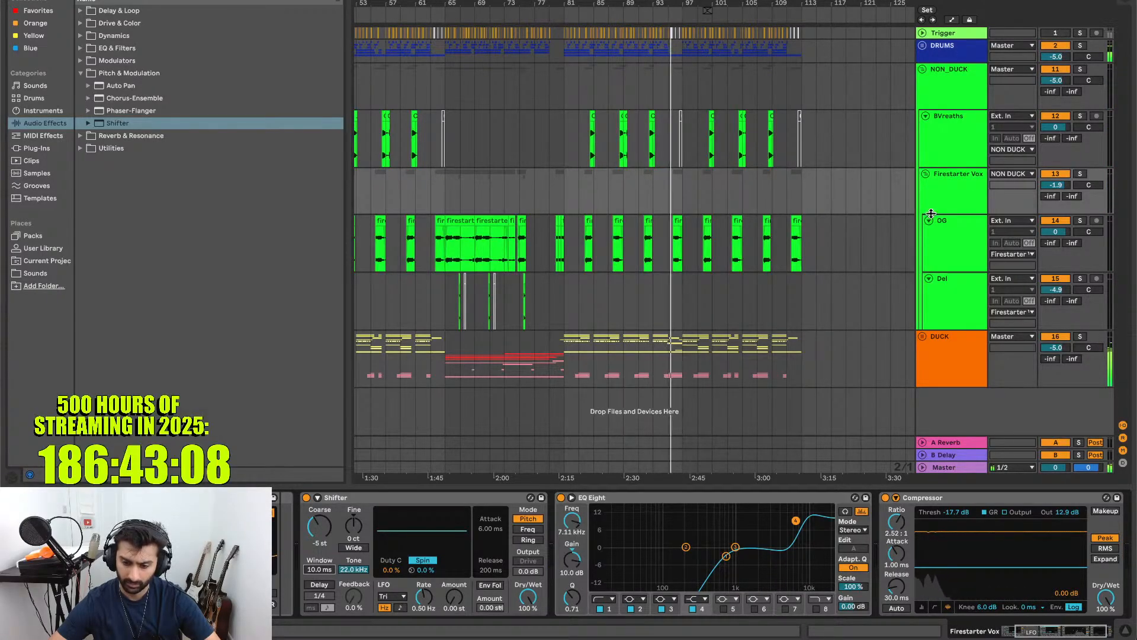
click(946, 233)
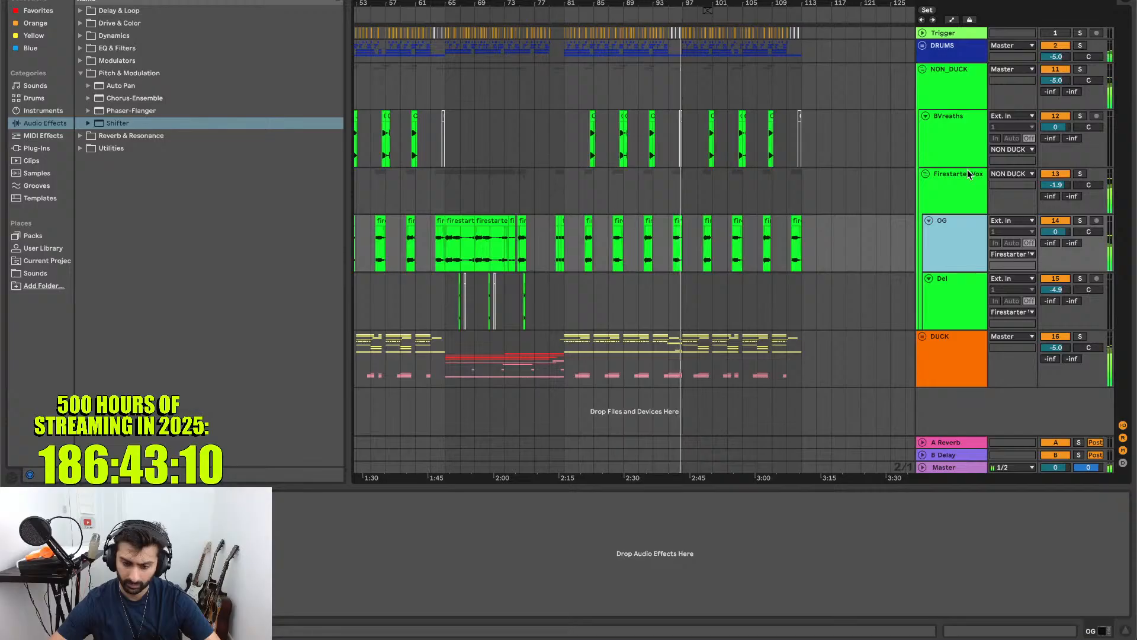
click(955, 190)
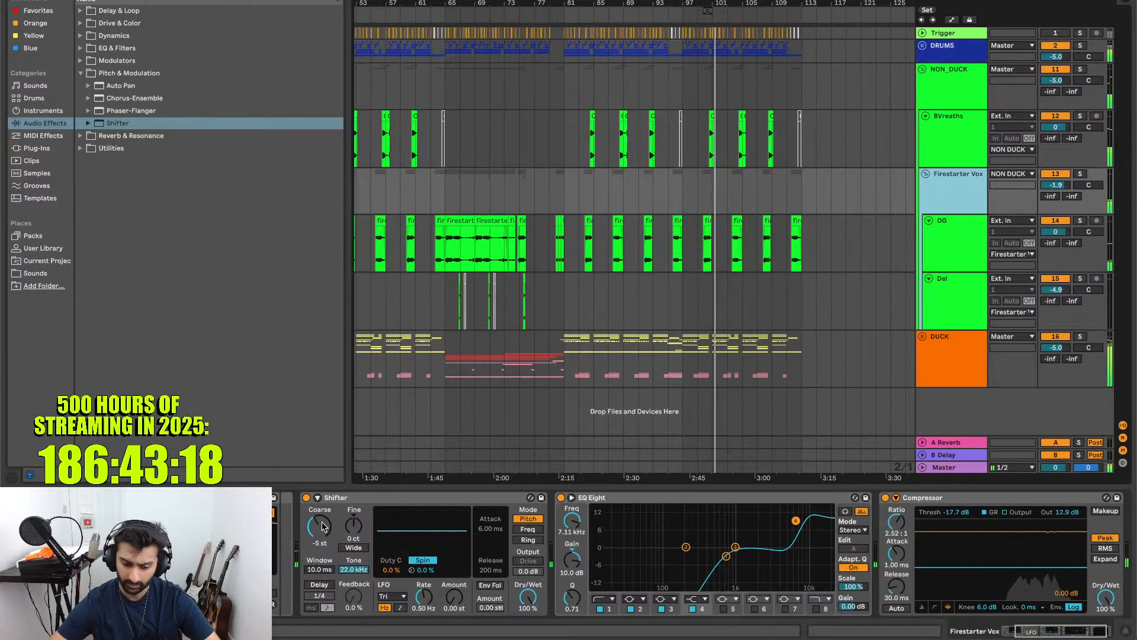
drag(323, 526, 322, 536)
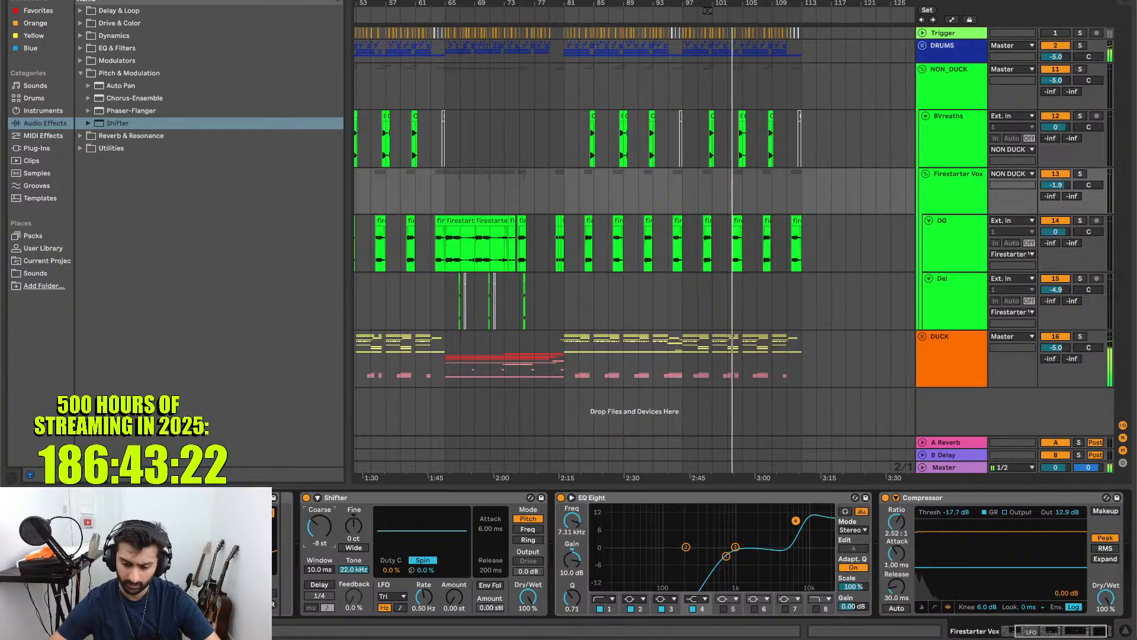
key(Up)
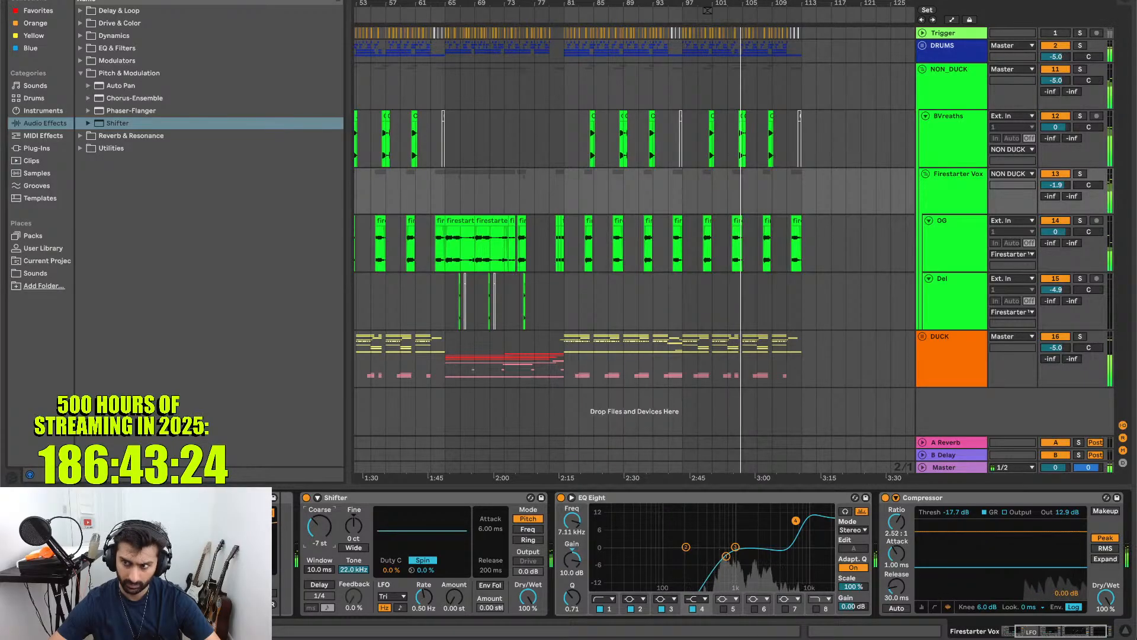
key(Down)
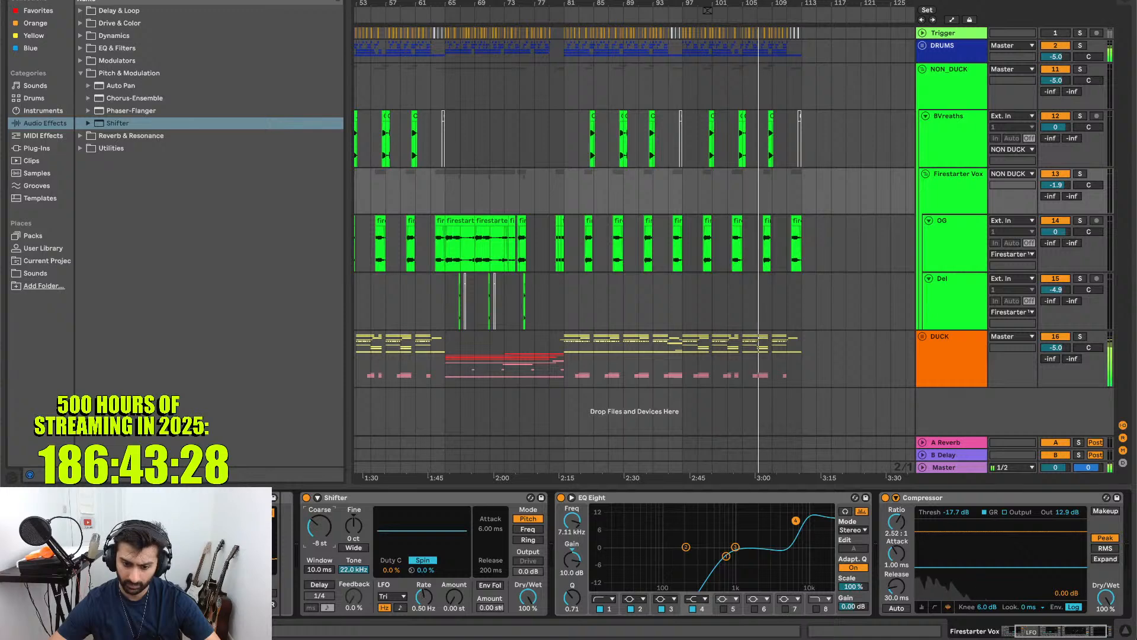
- Set the coarse pitch of the Shifter on the Firestarter Vox group to -12 st
click(617, 219)
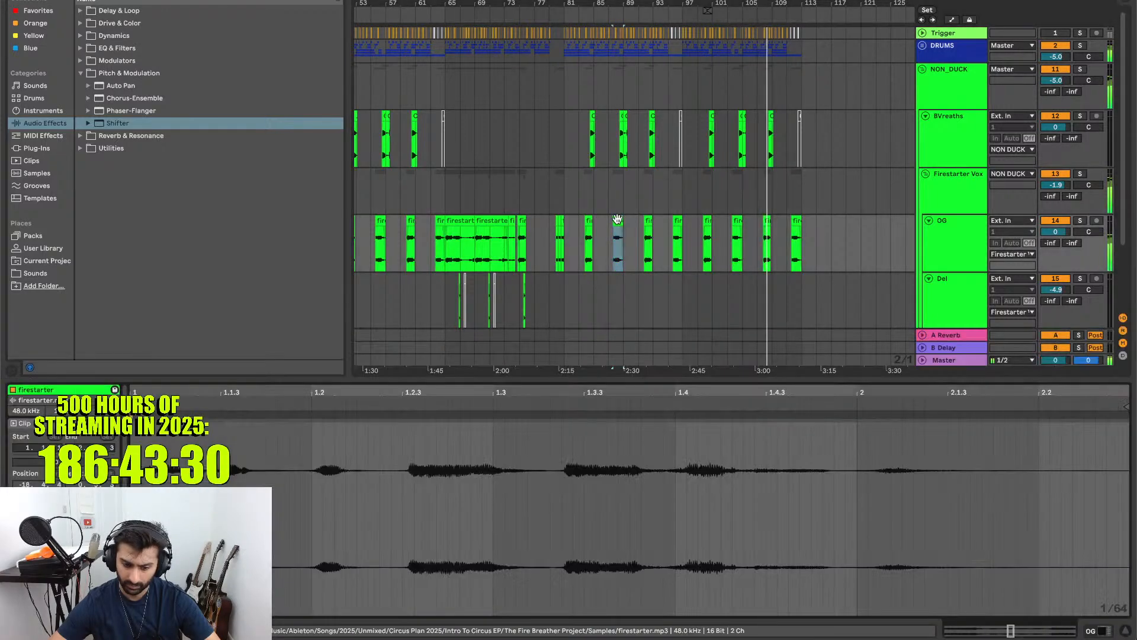
scroll(64, 474, down, 2)
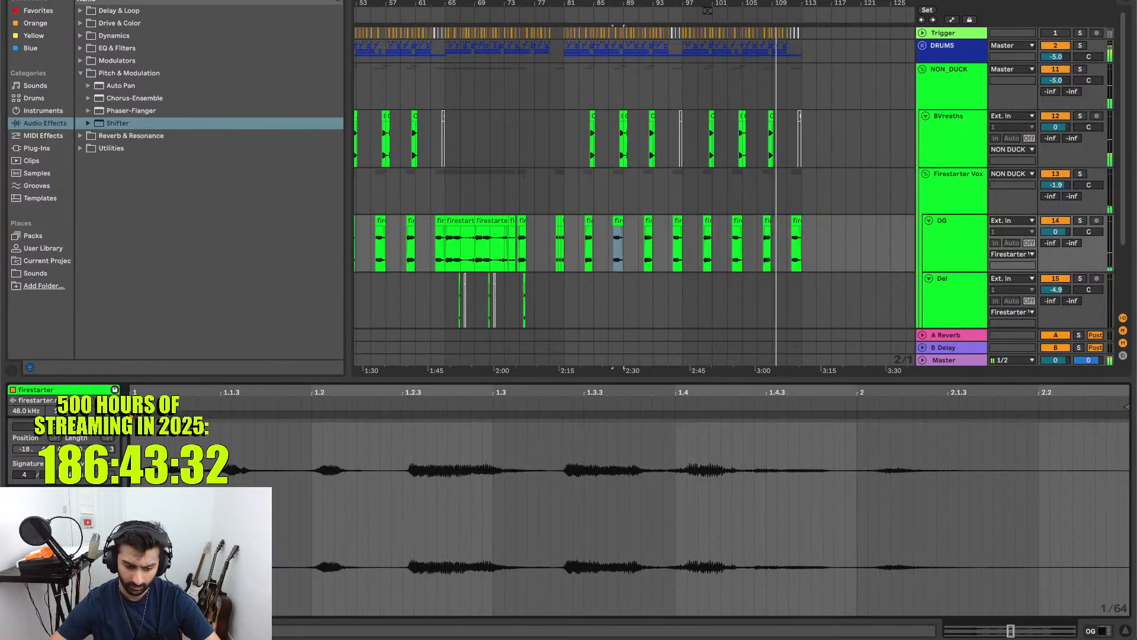
click(955, 196)
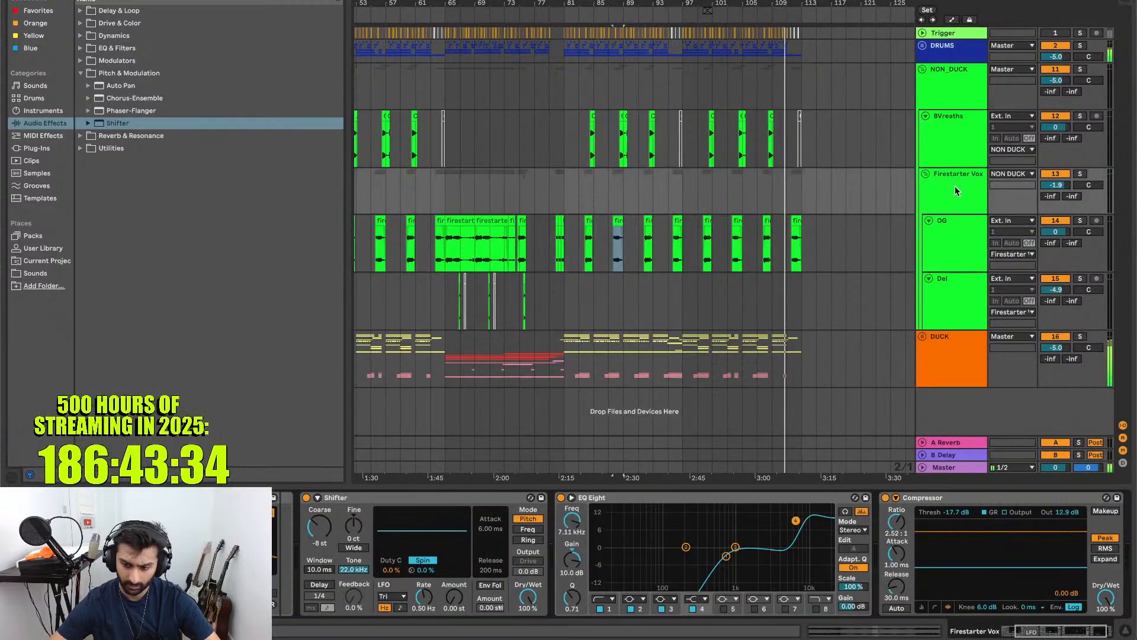
click(320, 543)
text(-)
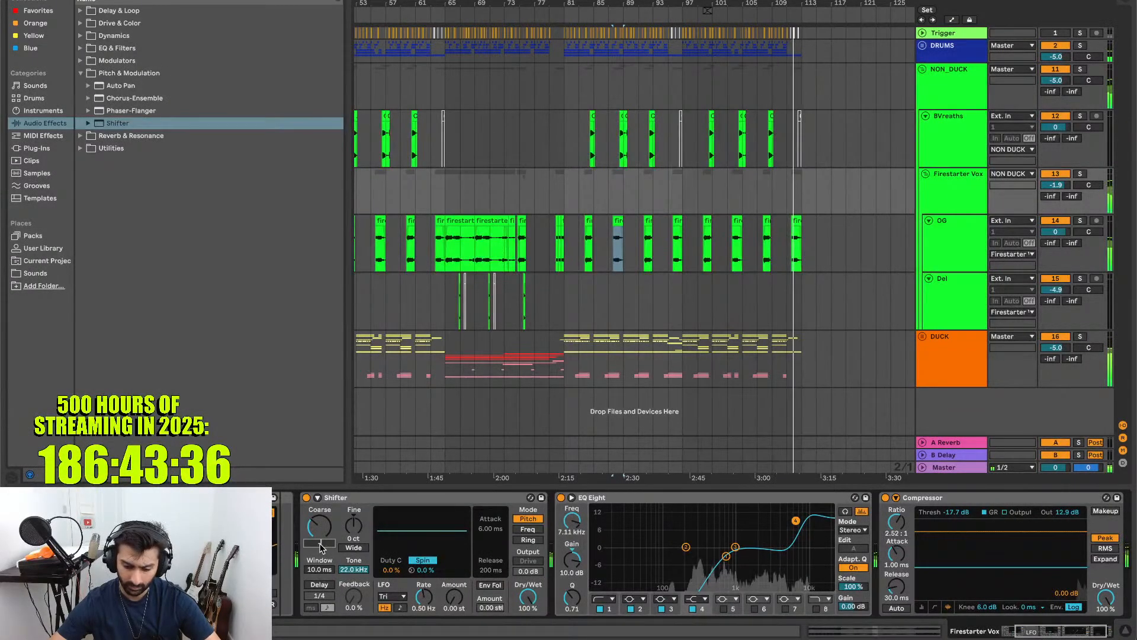
text(12)
key(Return)
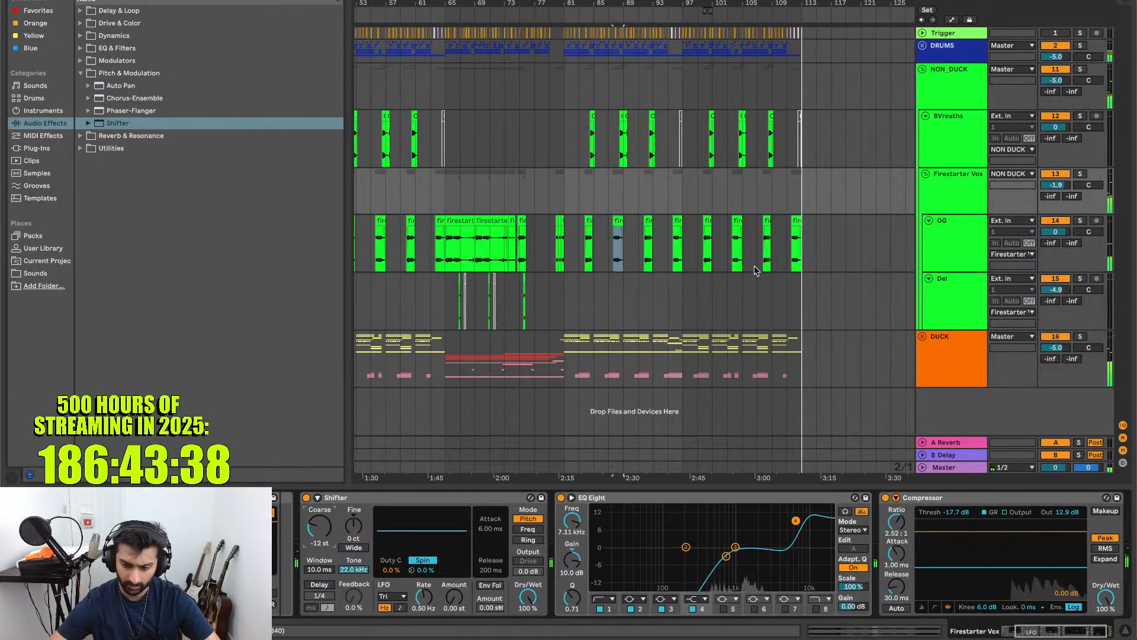
- Replay from the first vocal clip on the OG track and delete the pitch-mode Shifter from the Firestarter Vox group
scroll(734, 265, left, 10)
click(487, 247)
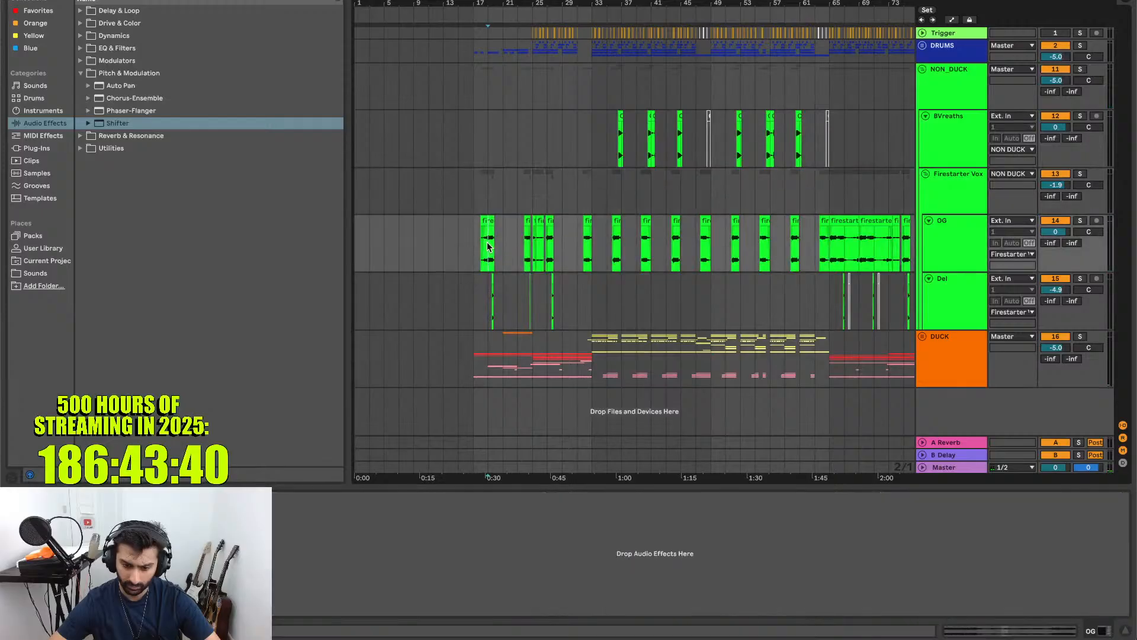
click(948, 202)
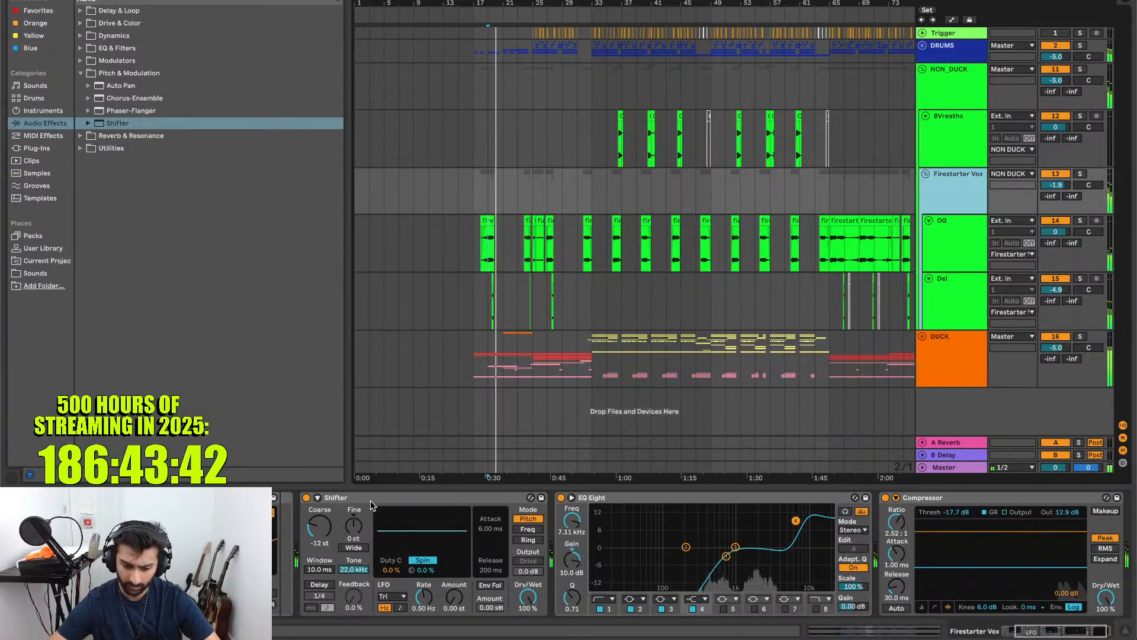
scroll(372, 504, left, 3)
click(509, 495)
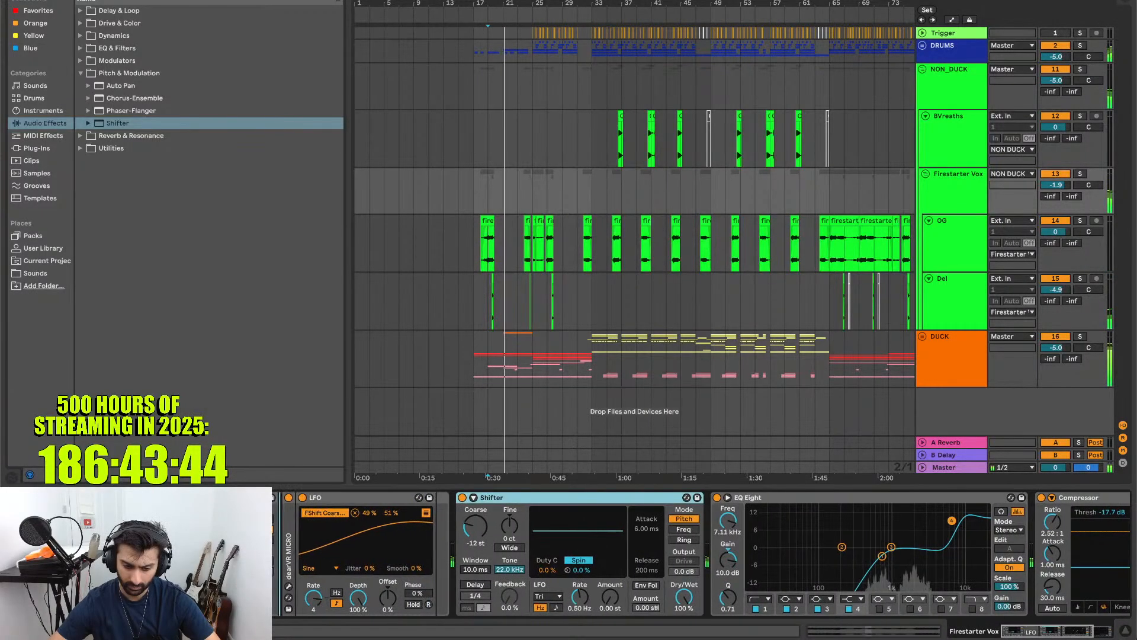
key(Delete)
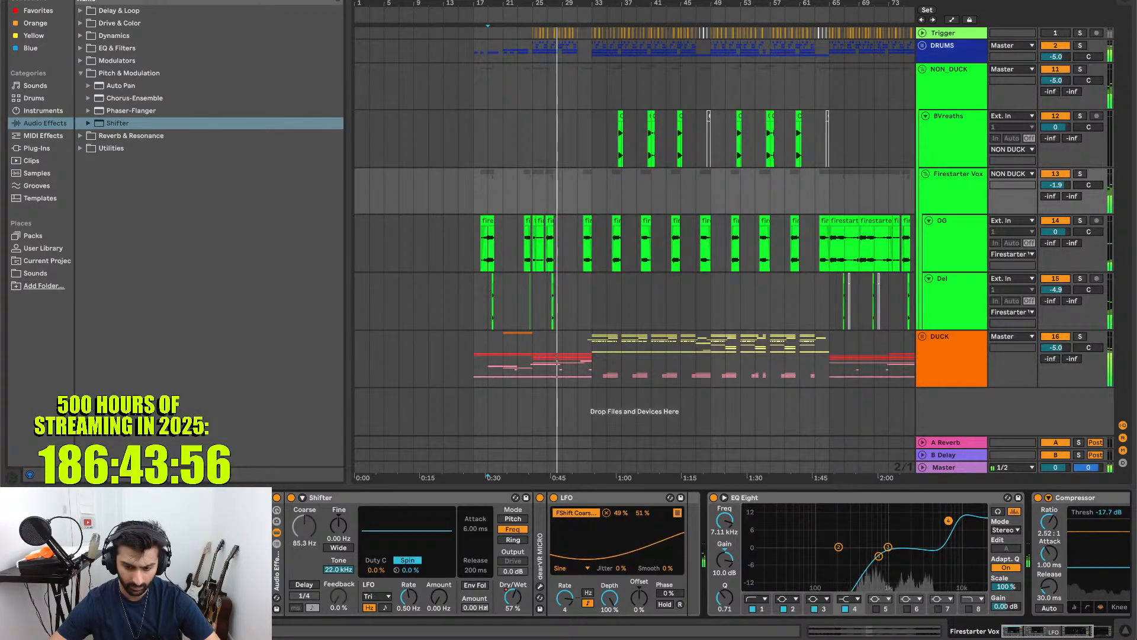
- Audition the Firestarter Vox group in solo and lower its EQ Eight low-cut band to 163 Hz with a Q of 0.82
click(1079, 173)
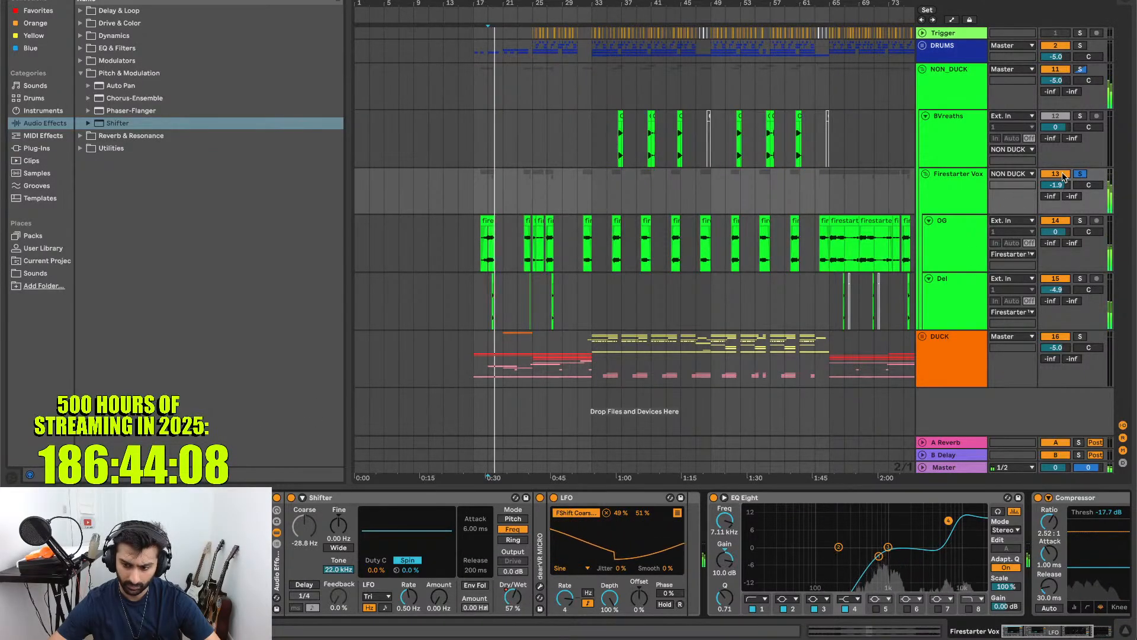
click(1080, 174)
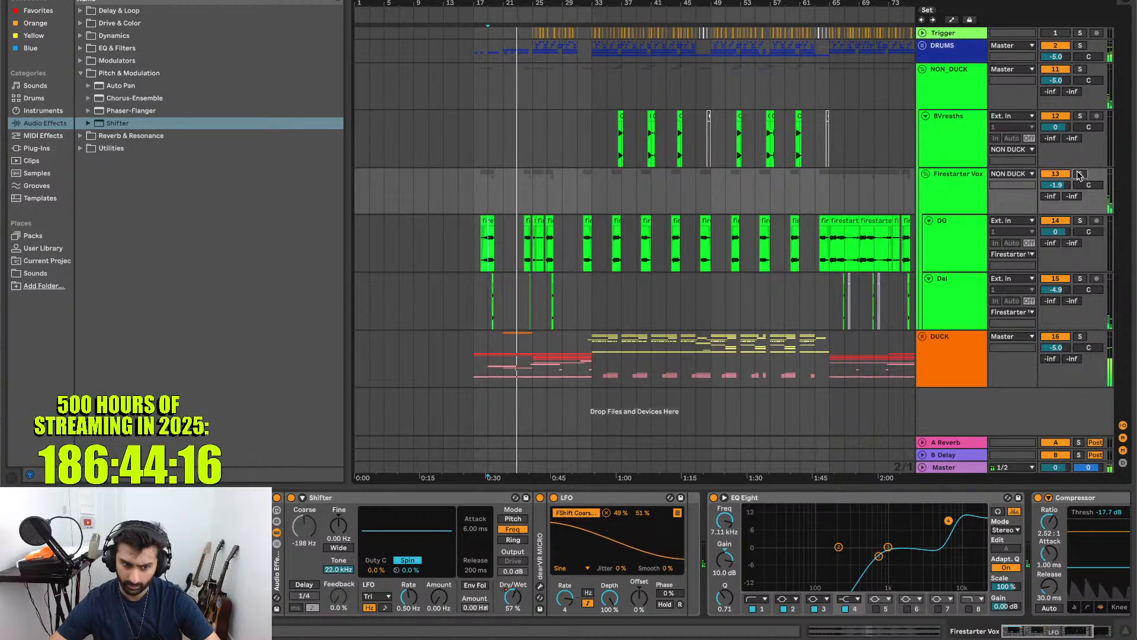
click(879, 557)
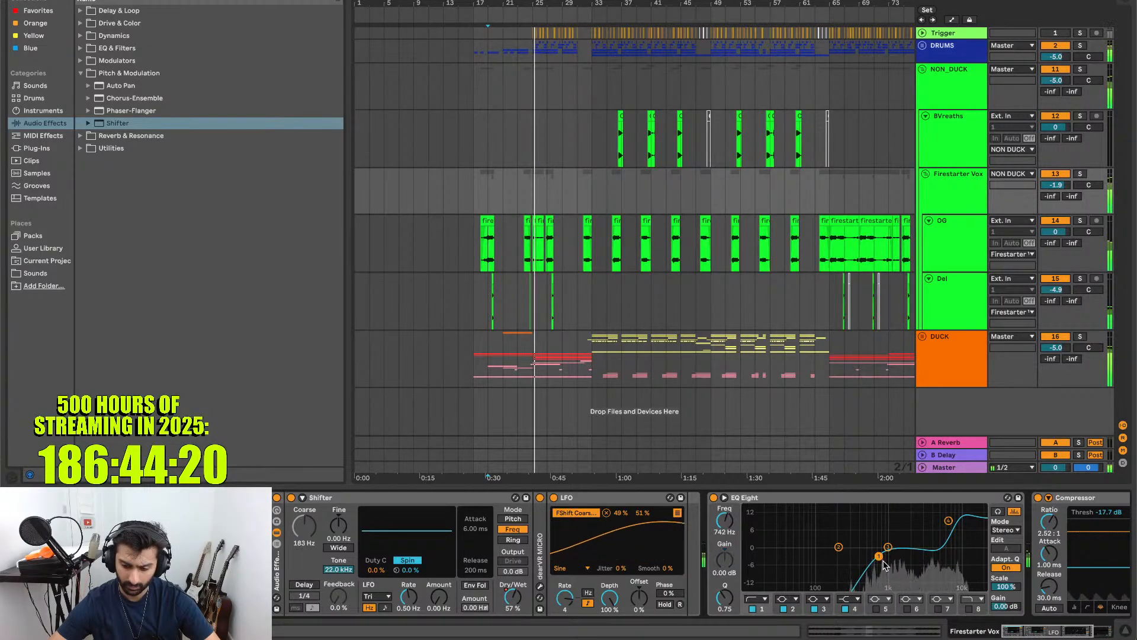
drag(878, 557, 832, 554)
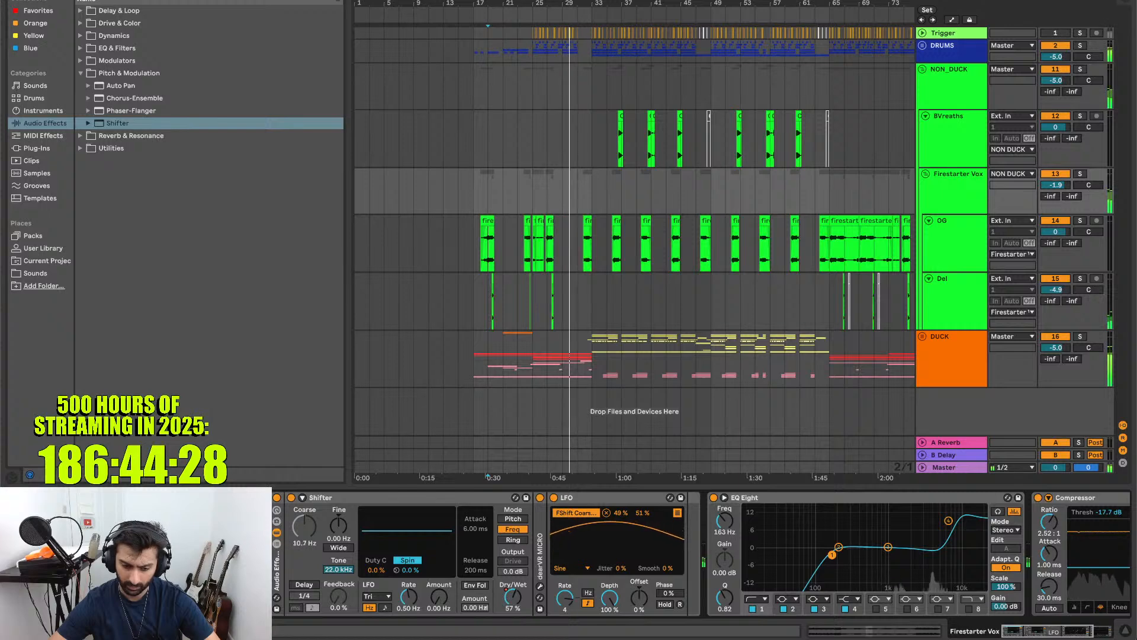
key(Delete)
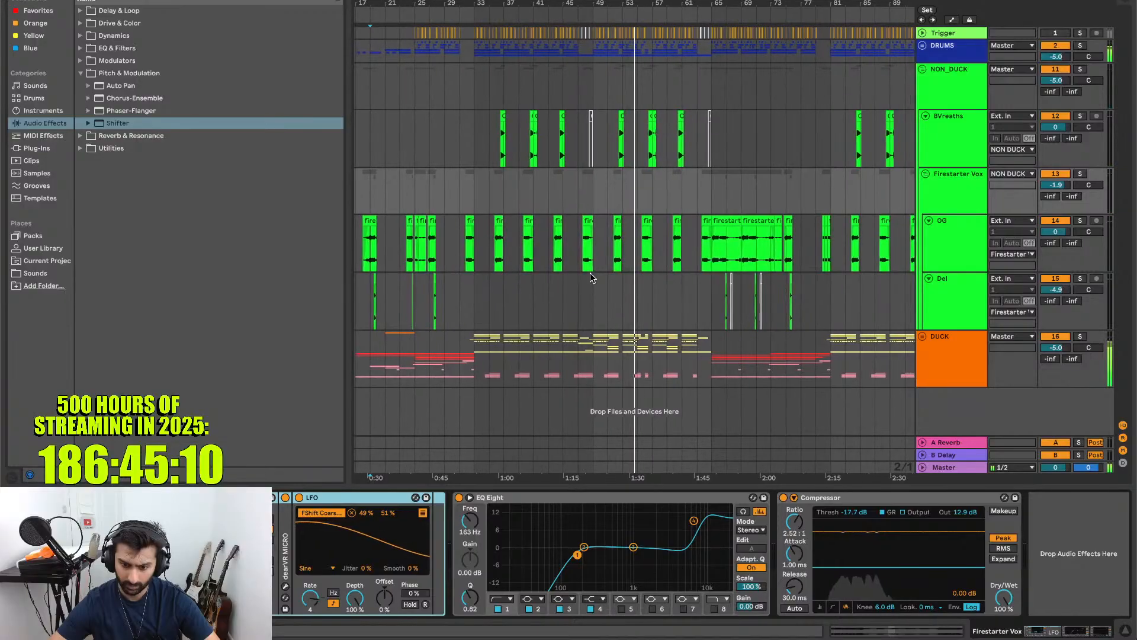
- Play from the start of the firestarter clip just before bar 52 on the OG track, viewed close up
scroll(614, 248, up, 3)
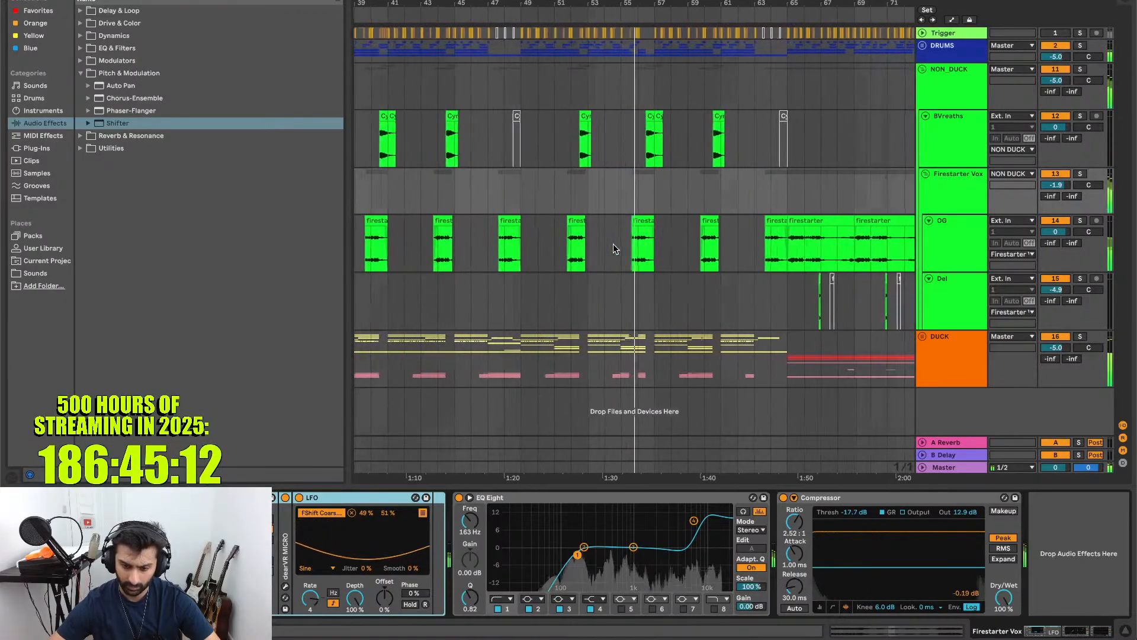
scroll(615, 247, up, 3)
scroll(613, 248, up, 3)
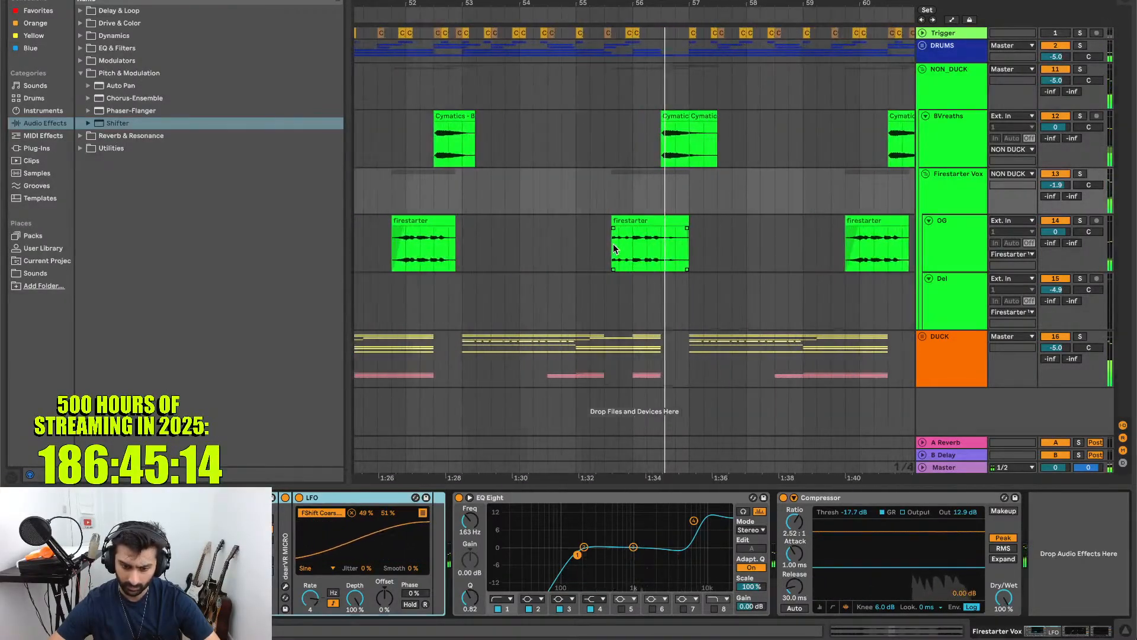
click(498, 245)
scroll(498, 245, up, 3)
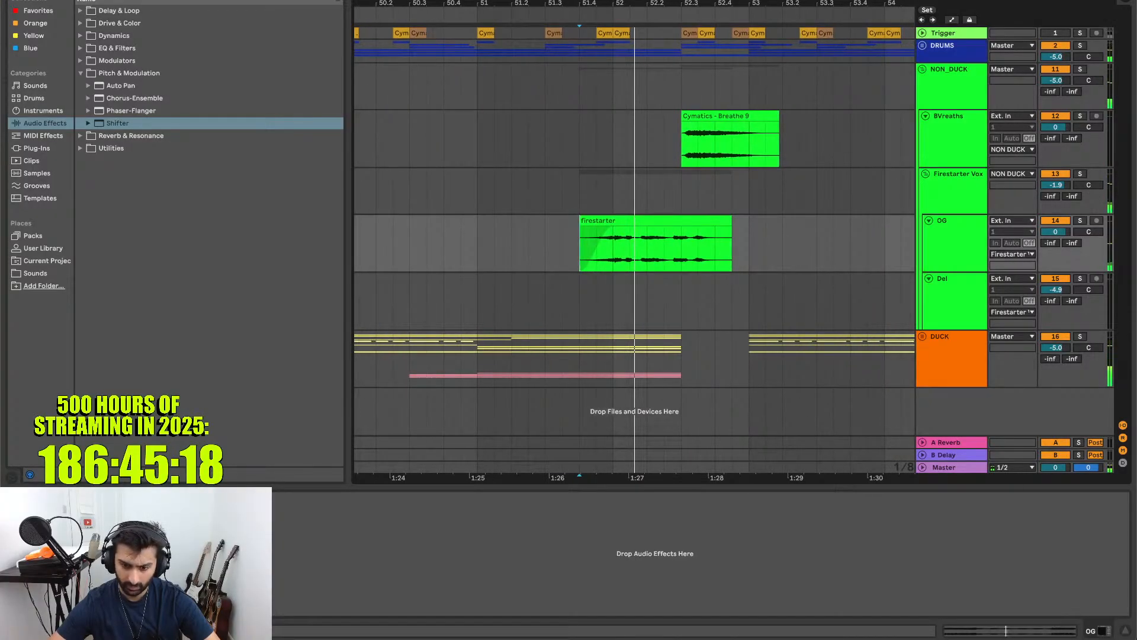
- Shorten the firestarter clip around bar 52 on the OG track to end just before 52.2, with a fade-out at its end
mouse_move(724, 222)
mouse_down()
mouse_move(630, 219)
mouse_move(642, 218)
mouse_move(638, 230)
mouse_up()
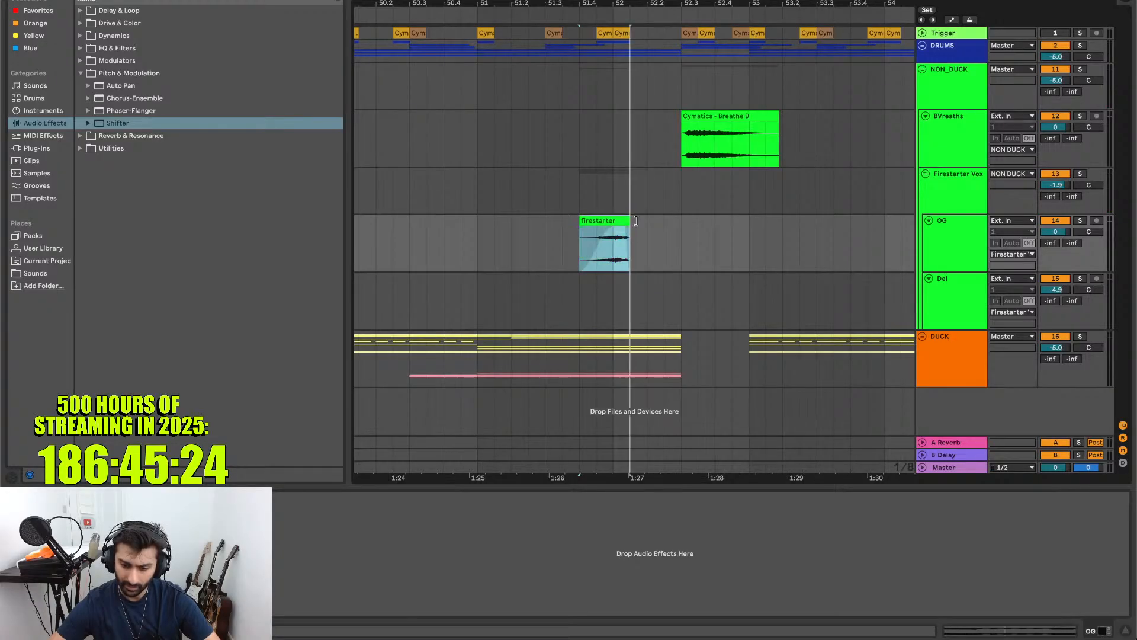
scroll(637, 222, up, 4)
drag(609, 220, 645, 225)
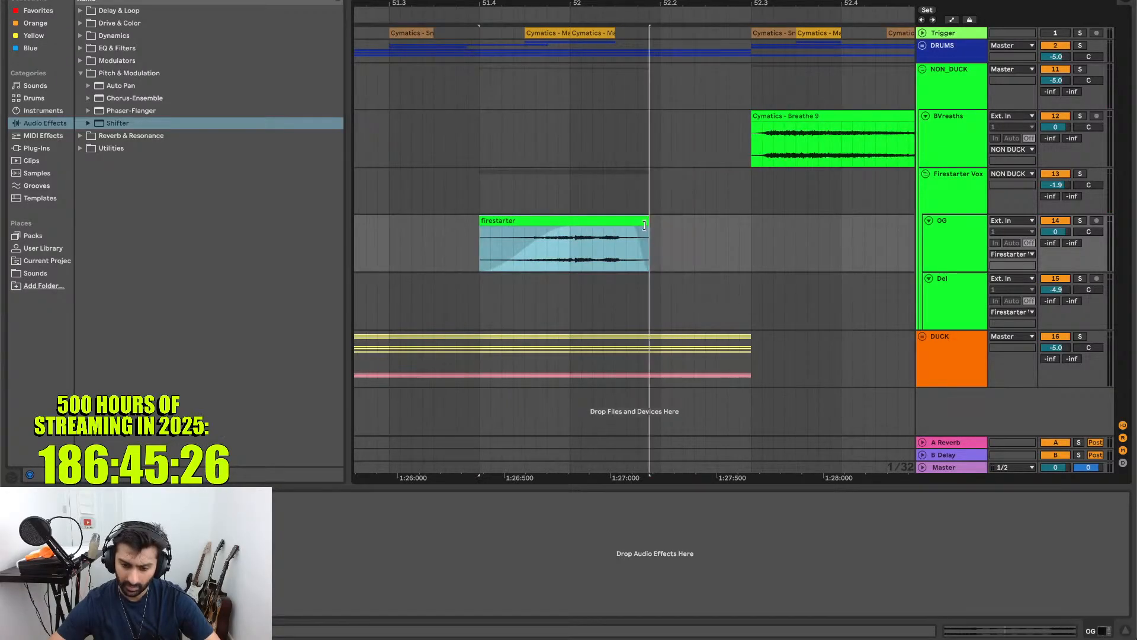
- Play from between bars 50 and 51 to audition the shortened firestarter clip in the mix
scroll(621, 240, down, 3)
click(500, 229)
scroll(500, 229, down, 5)
key(space)
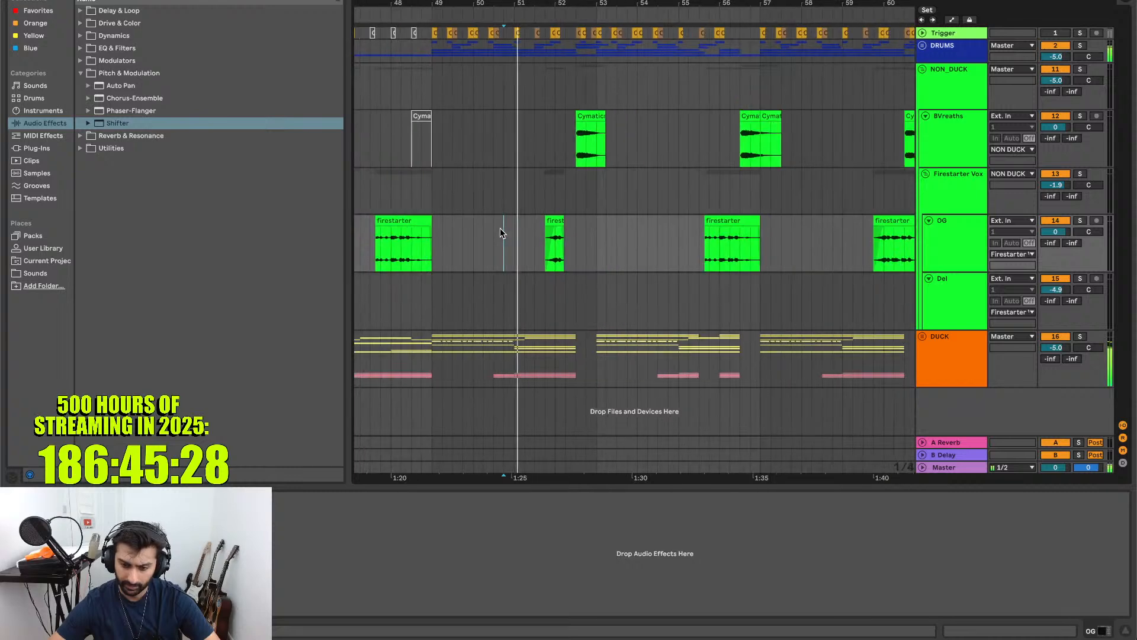
scroll(584, 232, up, 3)
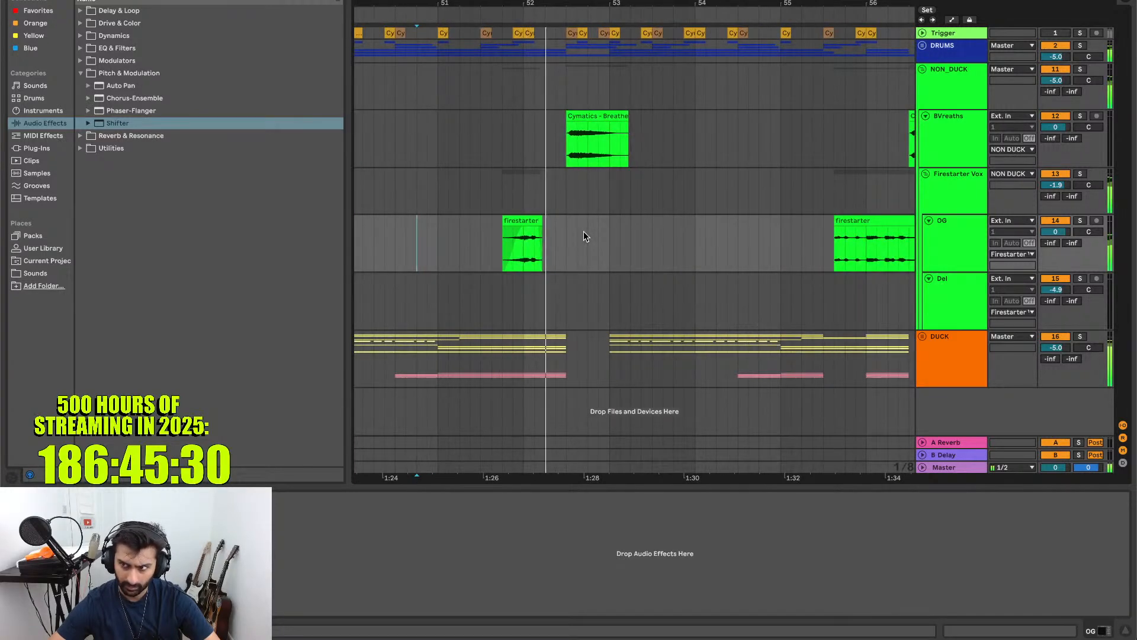
scroll(584, 234, down, 5)
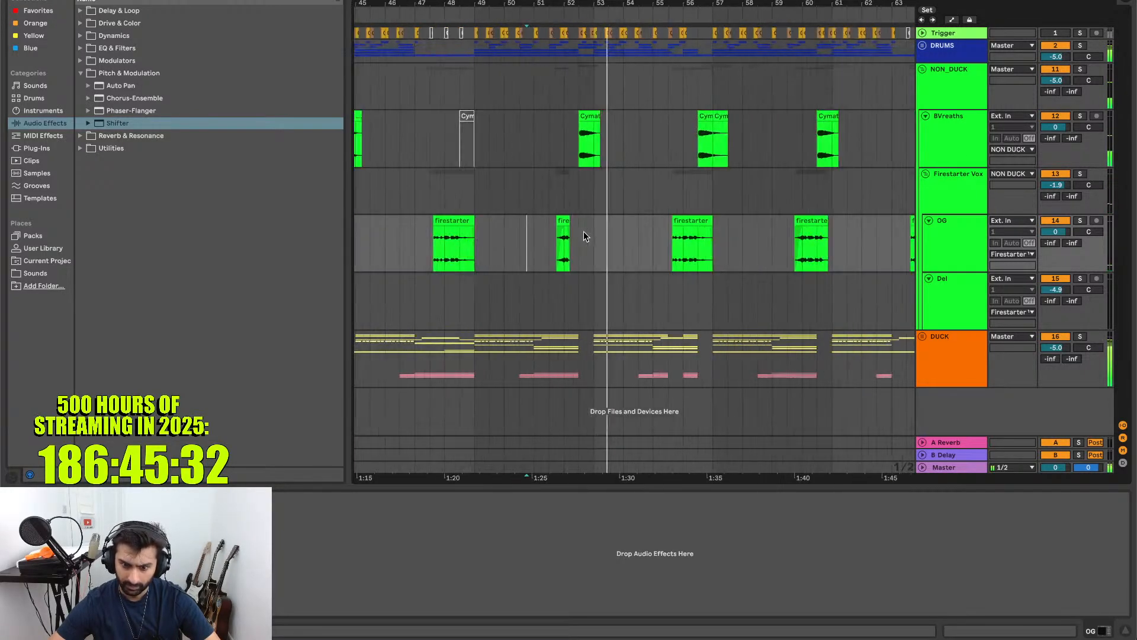
- Play from bar 55.3 to audition the firestarter clip around bar 56 on the OG track
click(667, 240)
scroll(667, 239, up, 8)
scroll(667, 240, right, 3)
scroll(647, 256, up, 5)
key(space)
scroll(647, 256, down, 5)
scroll(641, 229, down, 3)
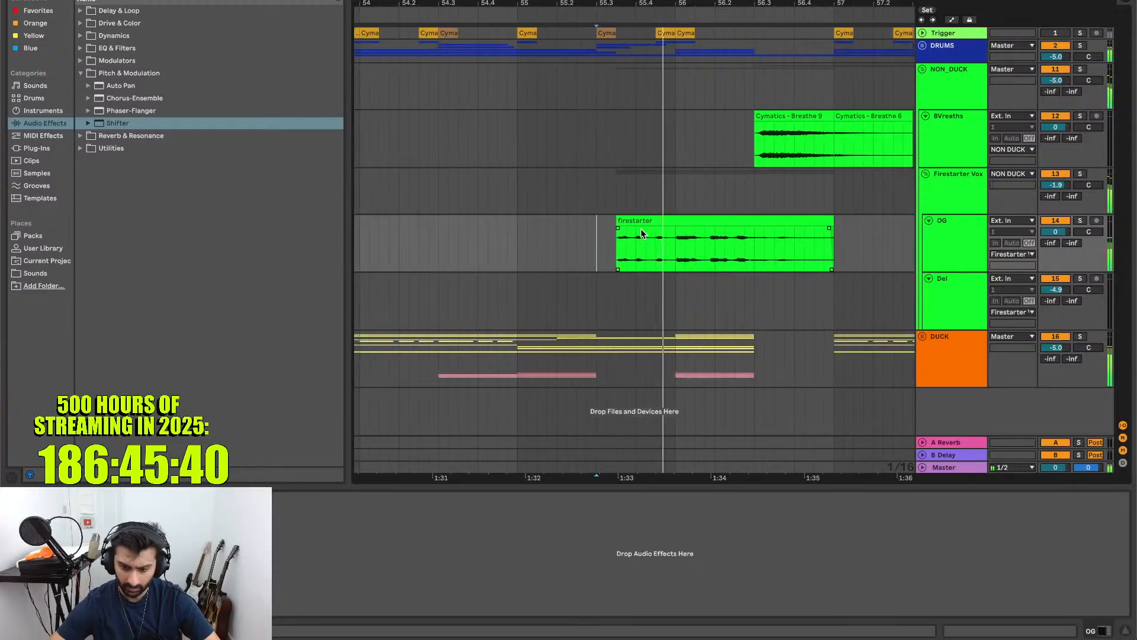
- Trim the end of the firestarter clip around bar 56 on the OG track to a short phrase
scroll(640, 229, right, 2)
drag(784, 221, 623, 219)
scroll(704, 242, down, 8)
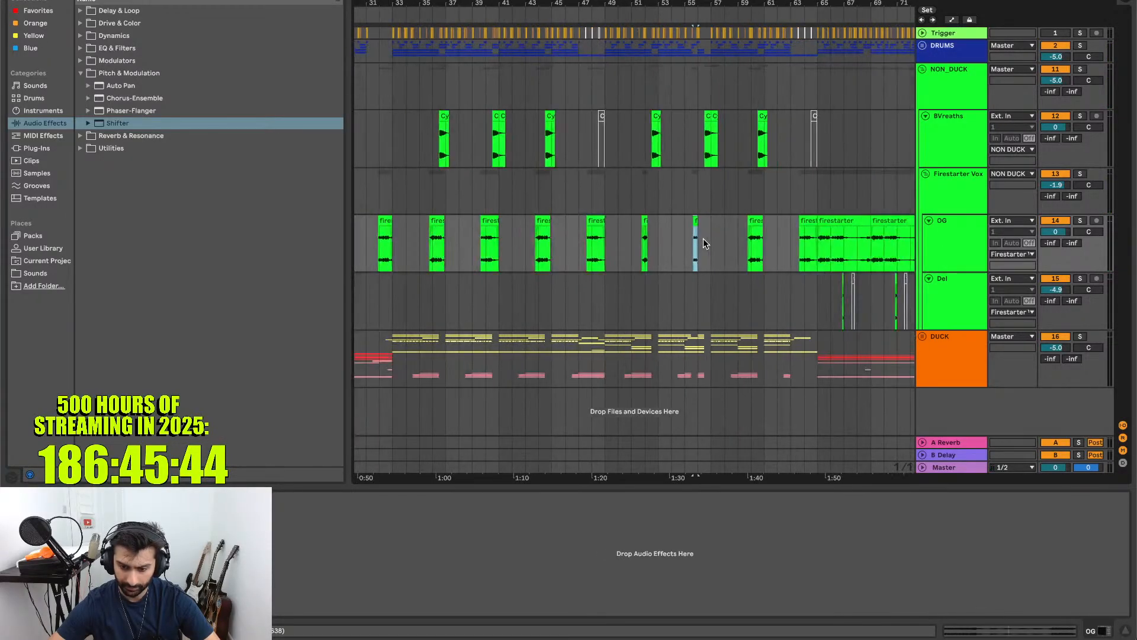
- Replace the OG track's clips in bars 33 to 49 with two consecutive copies of its bars 49 to 57
drag(713, 247, 601, 247)
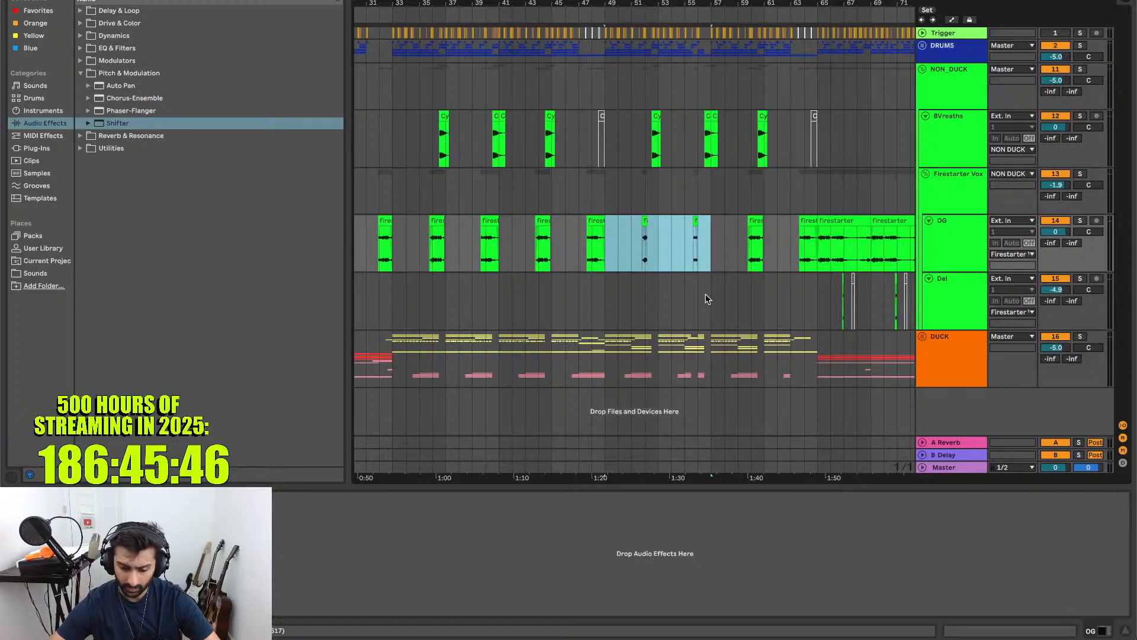
scroll(706, 299, down, 3)
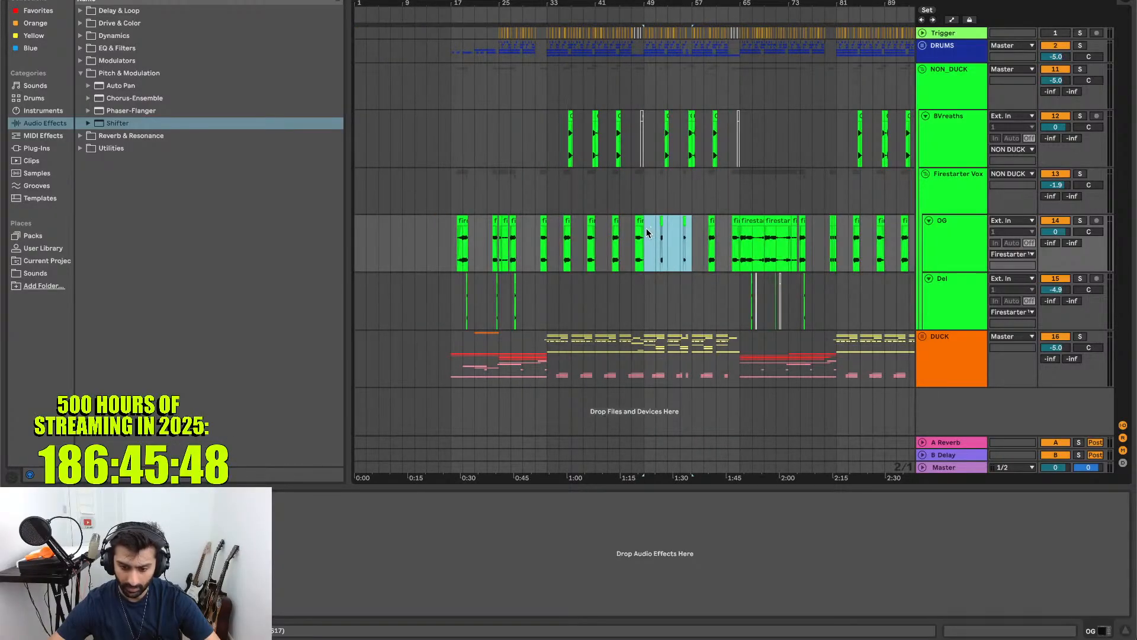
drag(646, 234, 570, 244)
key(Delete)
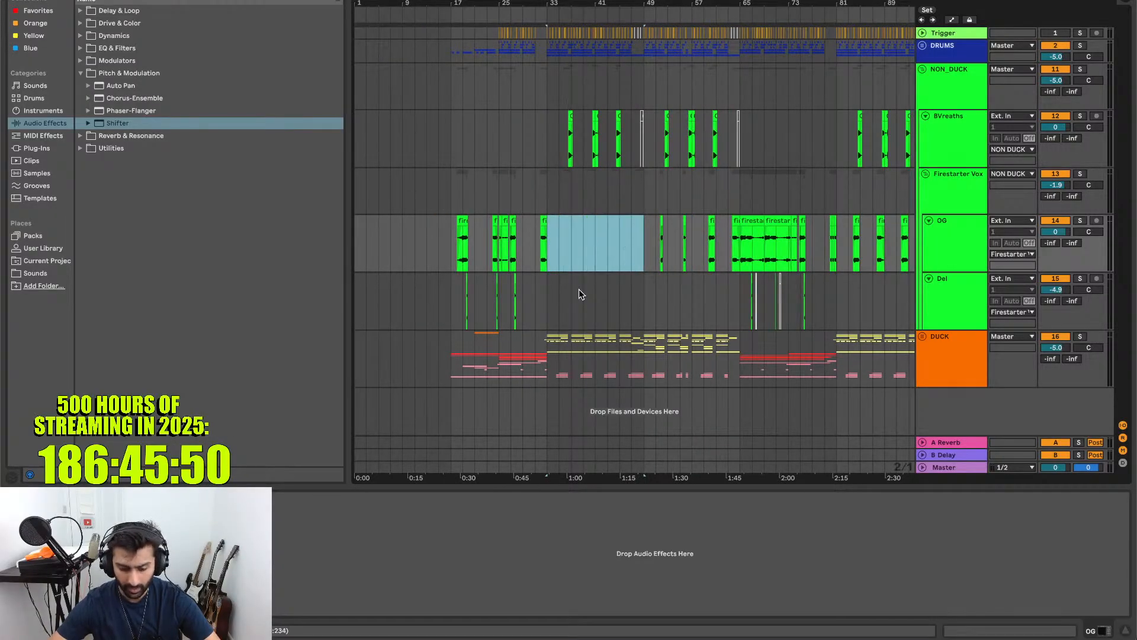
key(super+v)
key(super+d)
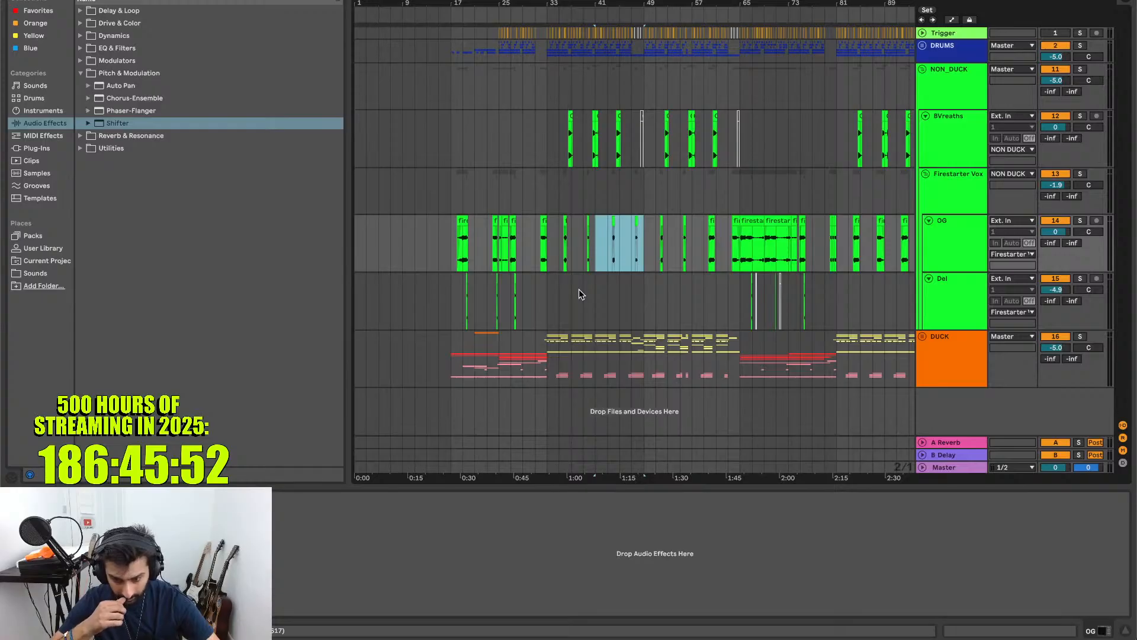
scroll(578, 289, up, 3)
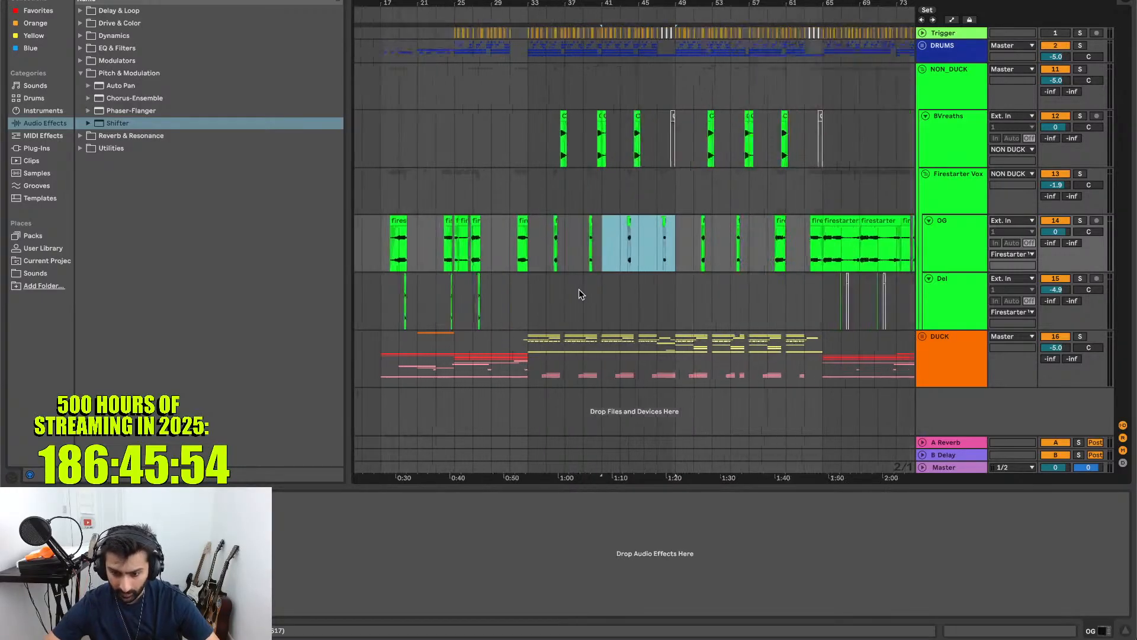
- Play briefly from the firestarter clip before bar 65, and delete the untrimmed firestarter clip just before bar 61 on the OG track
scroll(609, 256, right, 5)
key(space)
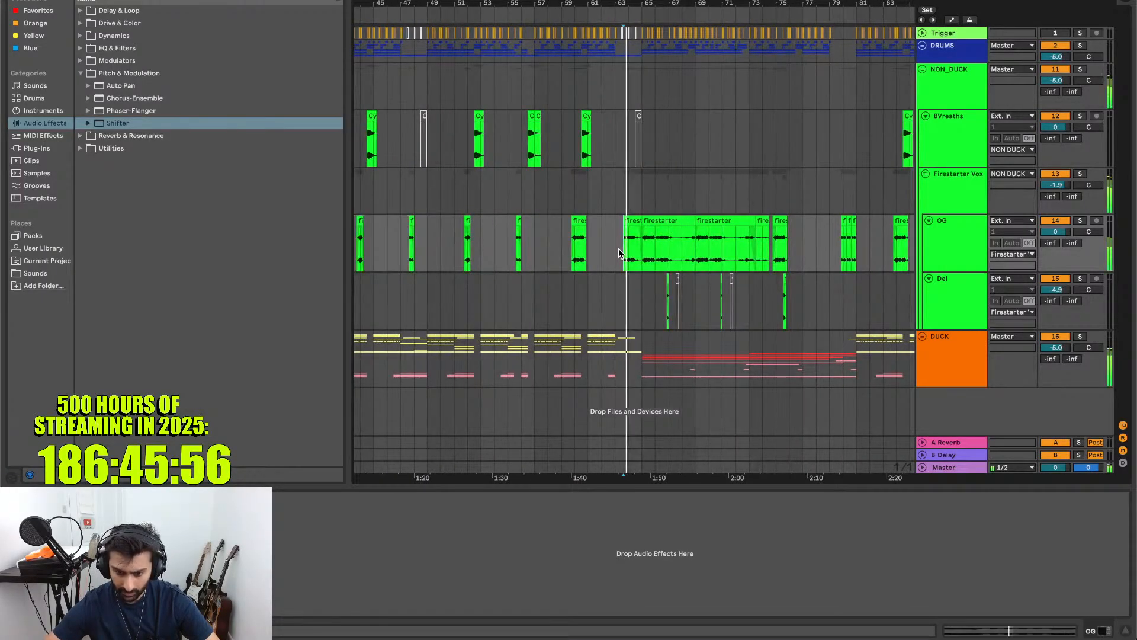
scroll(618, 247, up, 3)
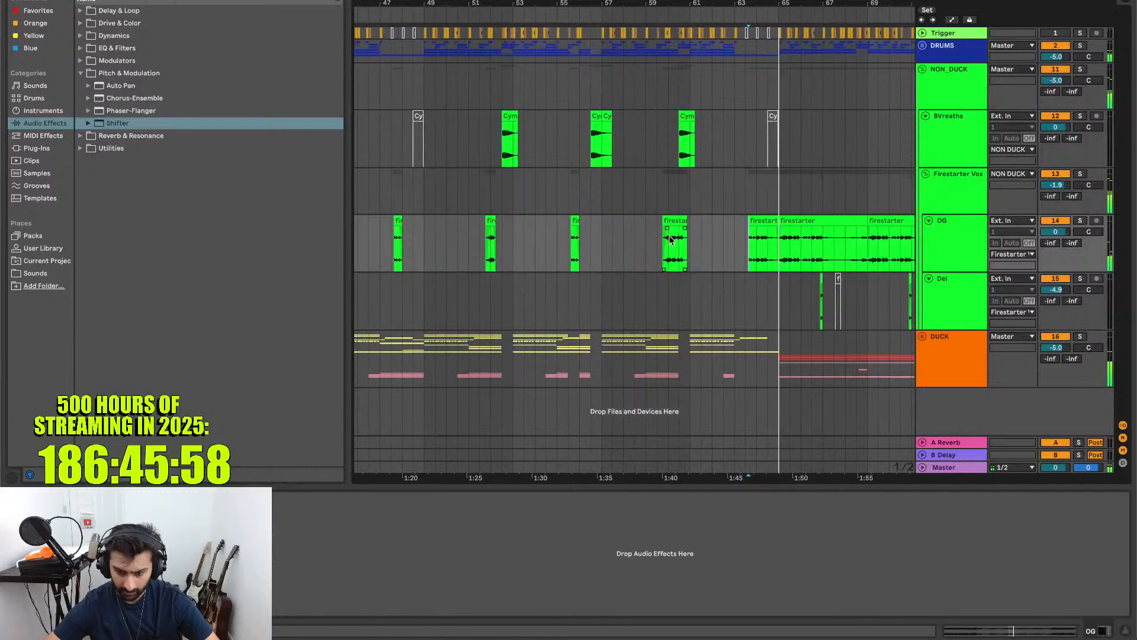
key(Delete)
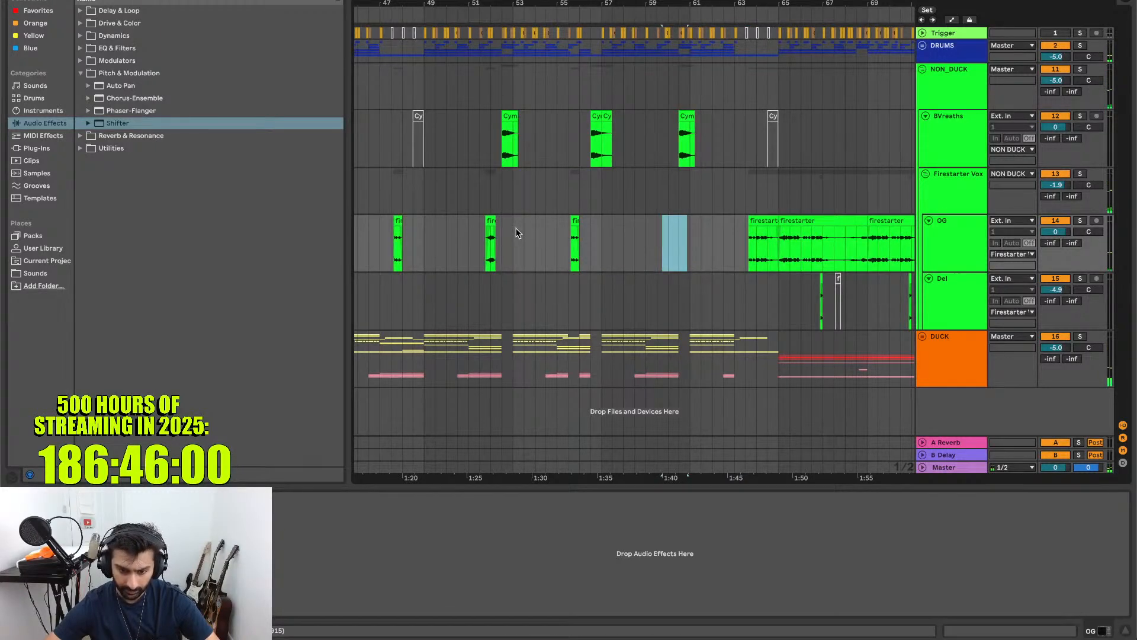
- Copy bars 49 to 53 of the OG track and paste them at bar 57
drag(504, 234, 427, 234)
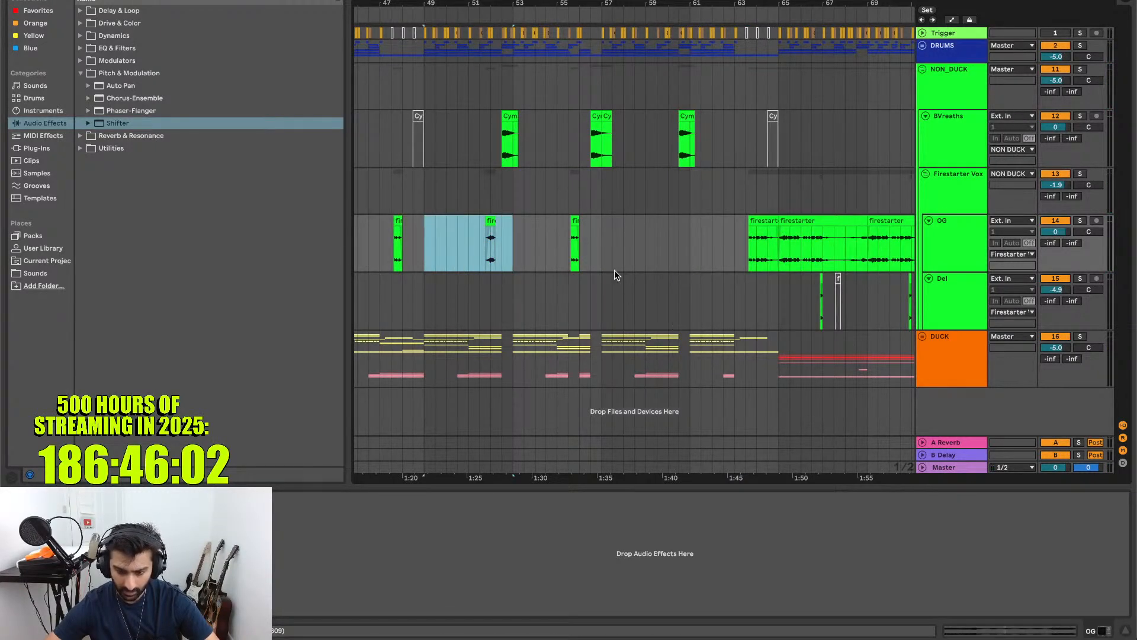
click(601, 253)
key(ctrl+v)
scroll(687, 227, down, 3)
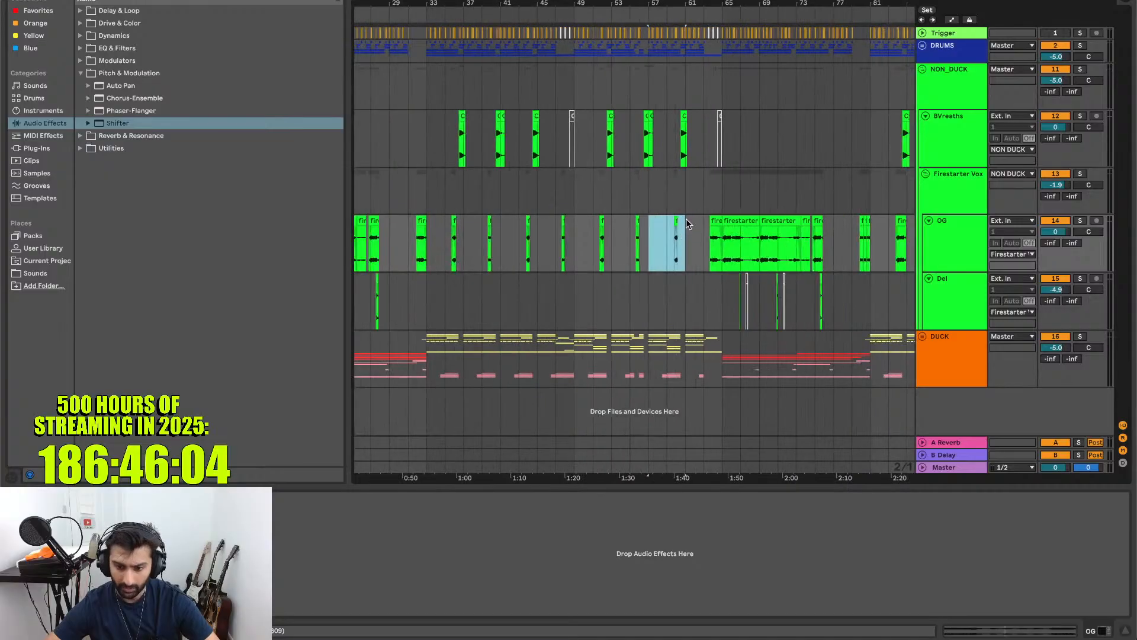
- Replace the OG track's clips in bars 81 to 109 with a copy of its bars 33 to 61
click(681, 148)
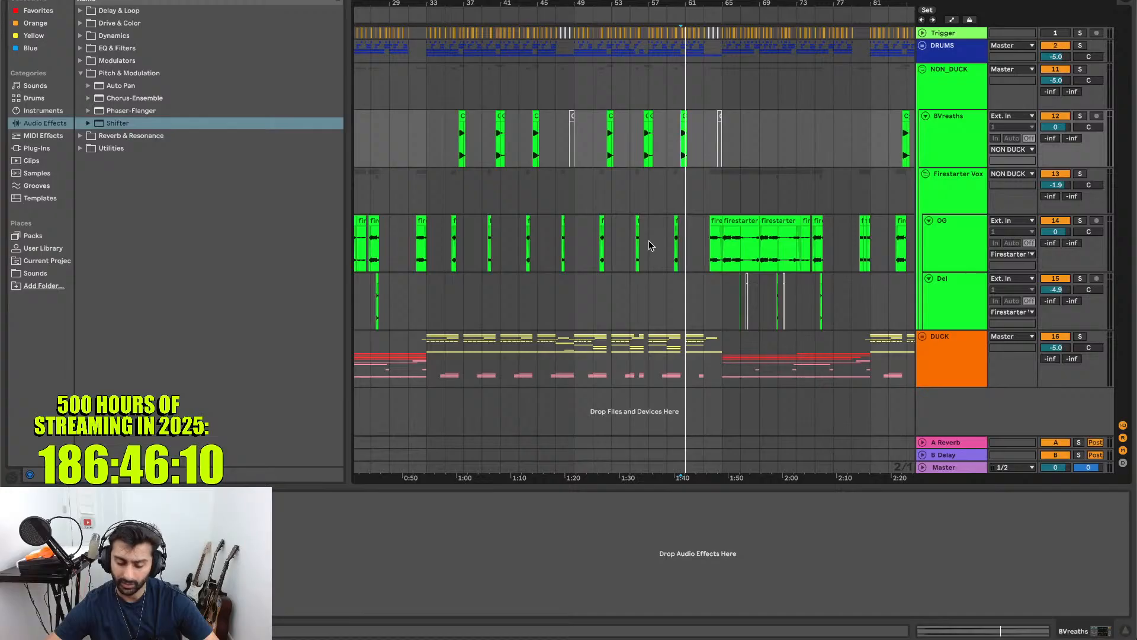
scroll(650, 245, up, 3)
scroll(650, 245, down, 5)
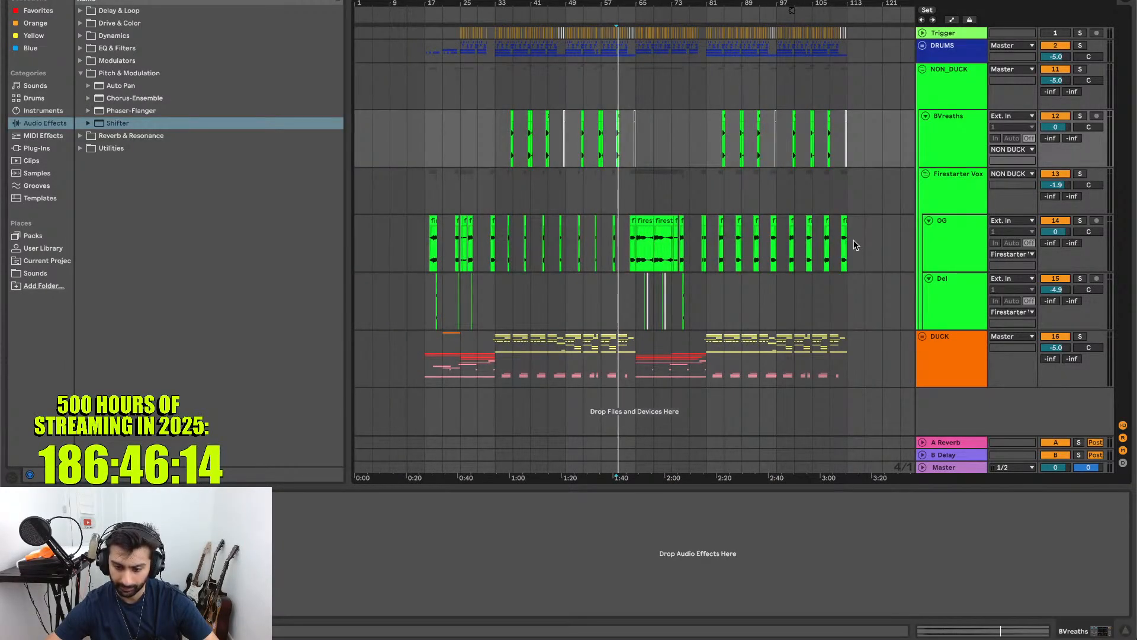
drag(852, 246, 709, 226)
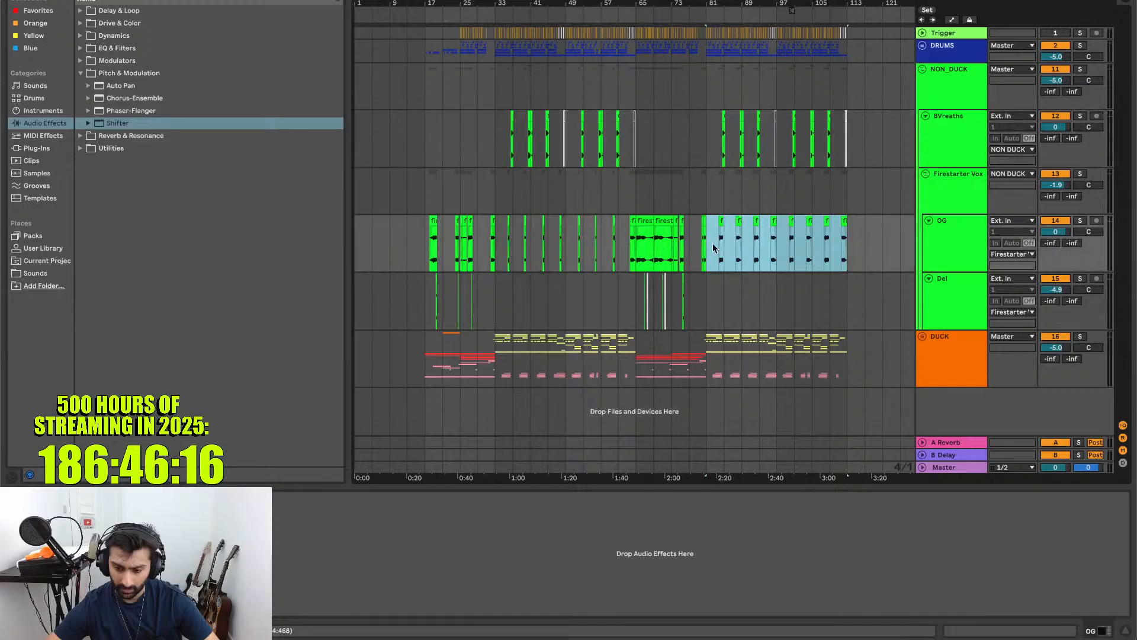
drag(830, 246, 734, 236)
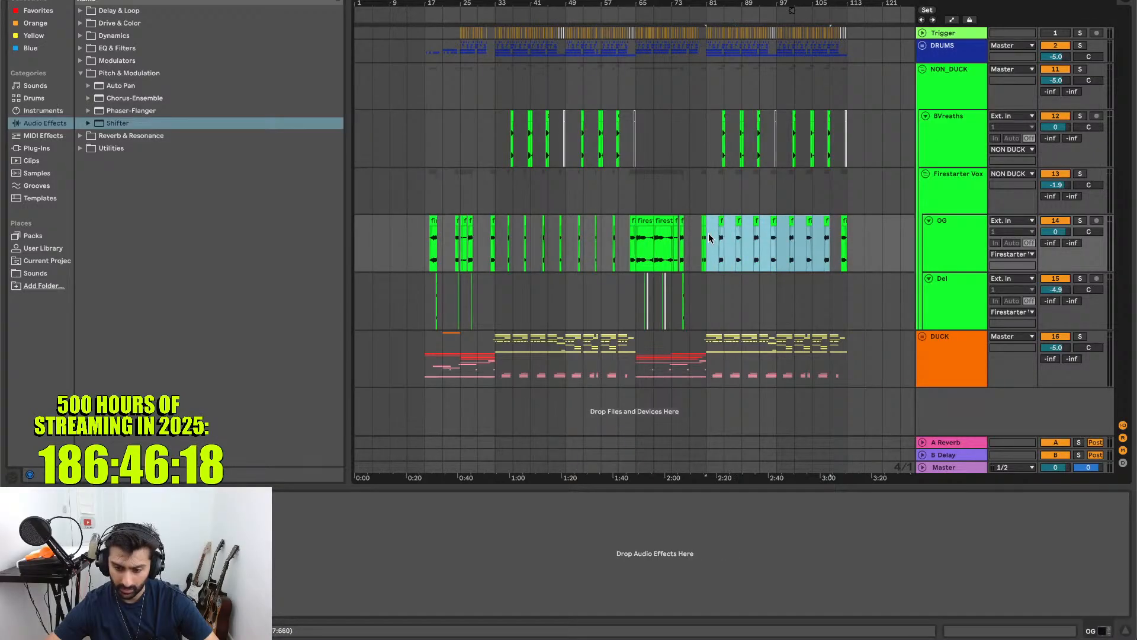
key(Delete)
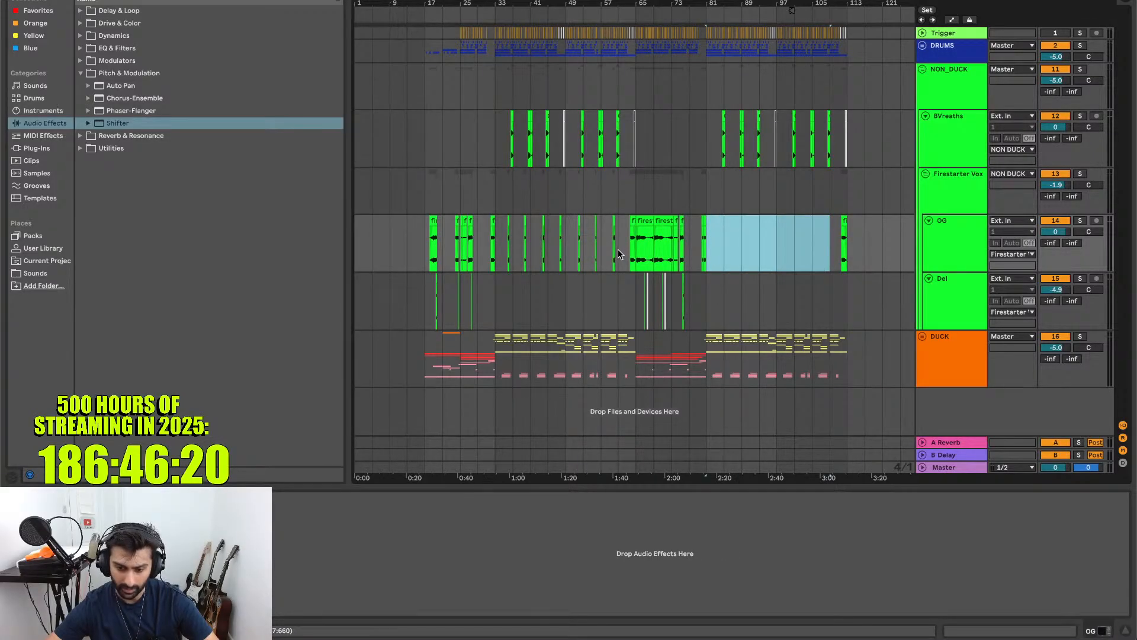
drag(620, 240, 496, 248)
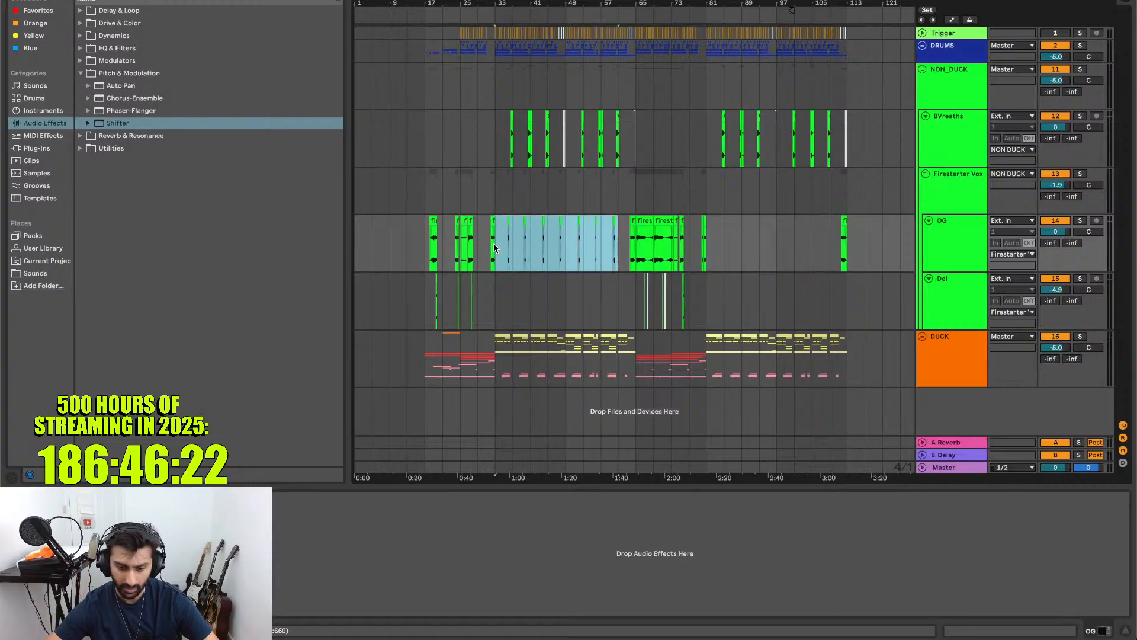
key(ctrl+z)
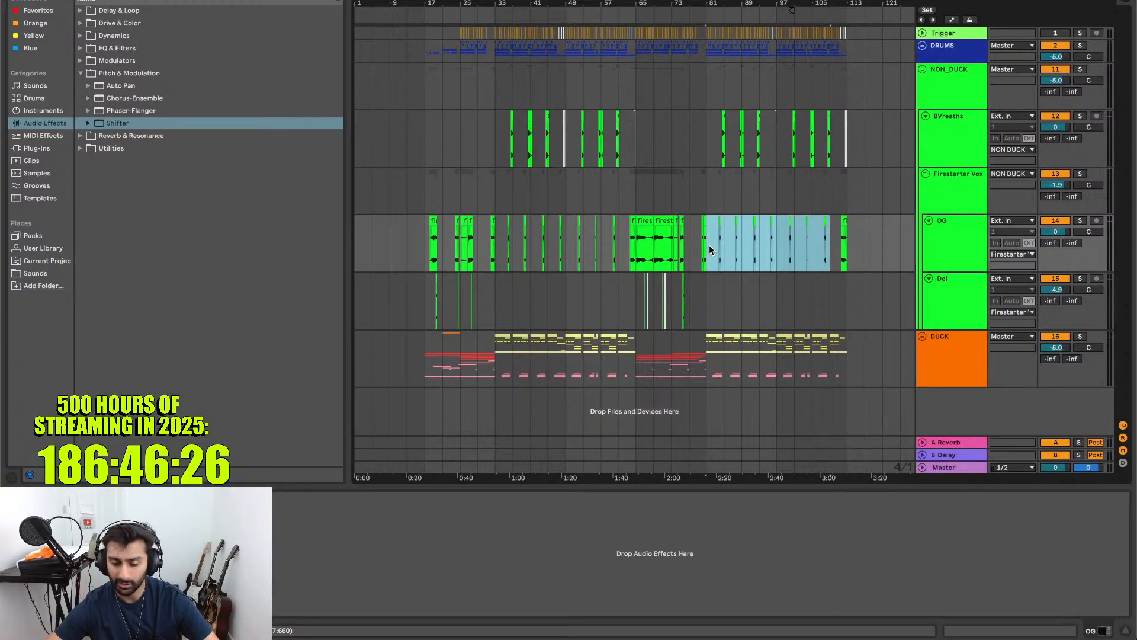
- Play from bar 81 to audition the copied short firestarter clips in the second drop
scroll(709, 244, up, 5)
scroll(709, 244, right, 3)
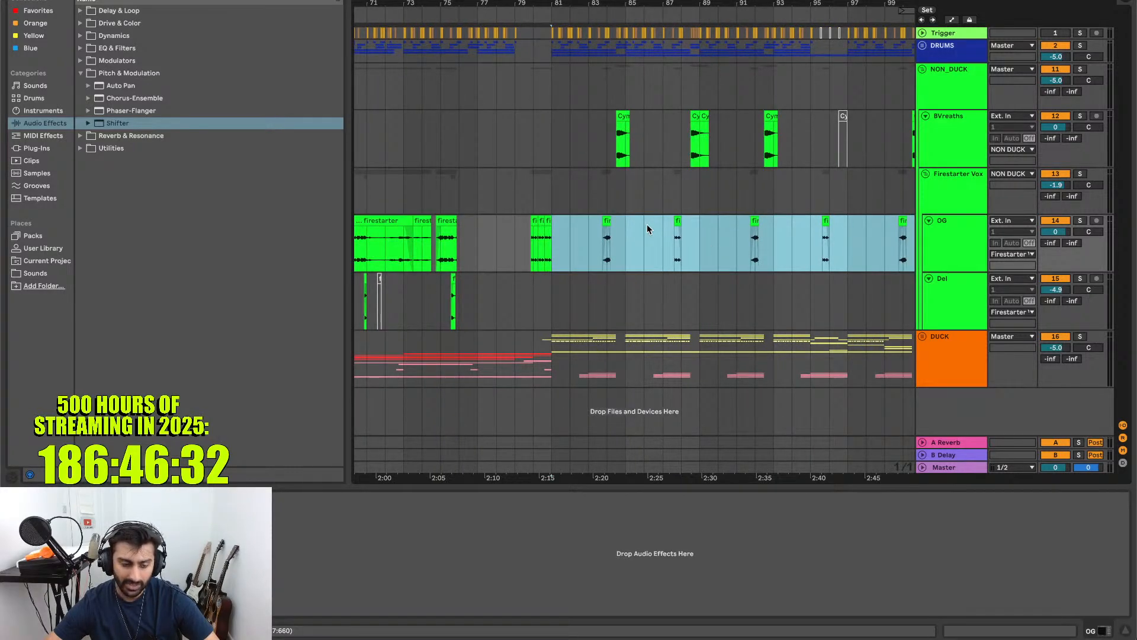
key(space)
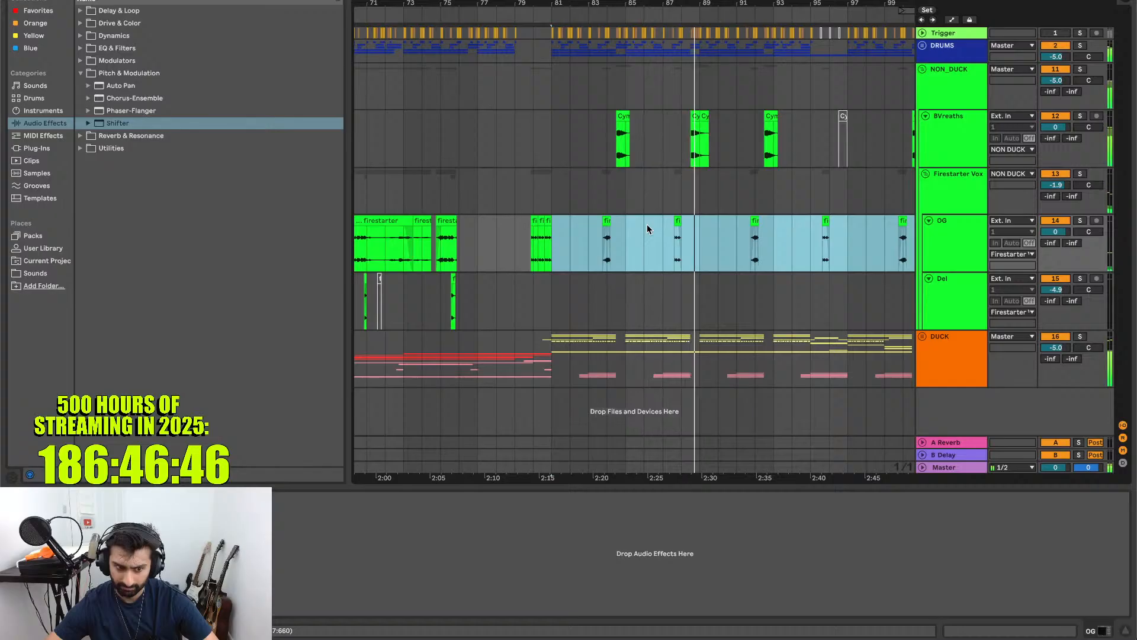
key(minus)
key(minus)
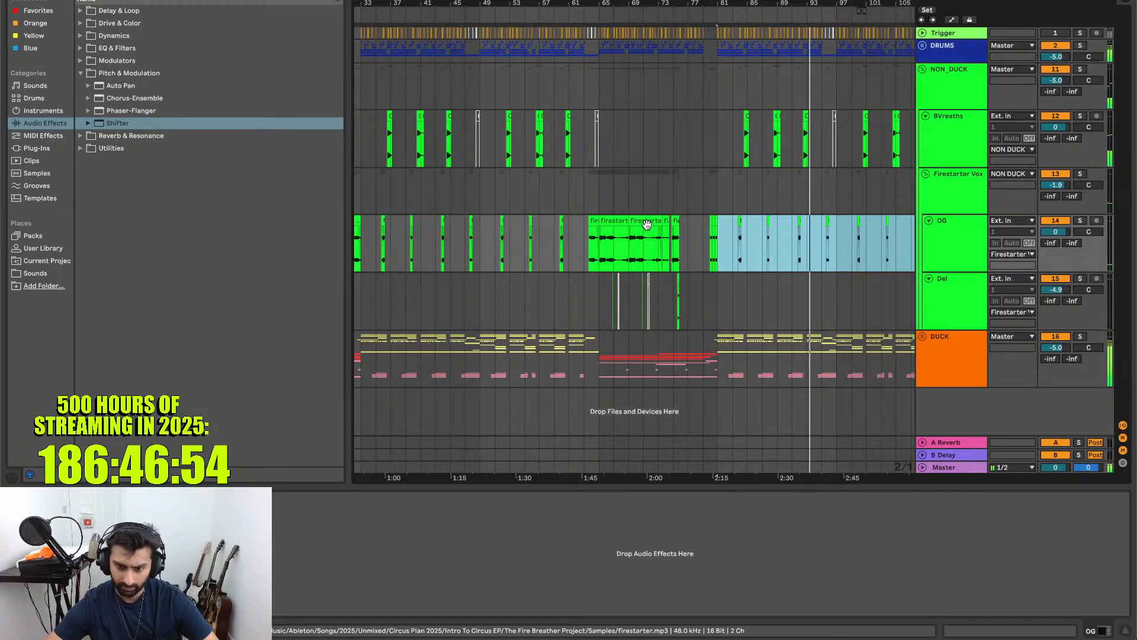
- Audition the Firestarter Vox group from its first clip and set its Compressor to a -26.2 dB threshold, 0 dB output and Makeup on
scroll(647, 224, left, 5)
click(949, 80)
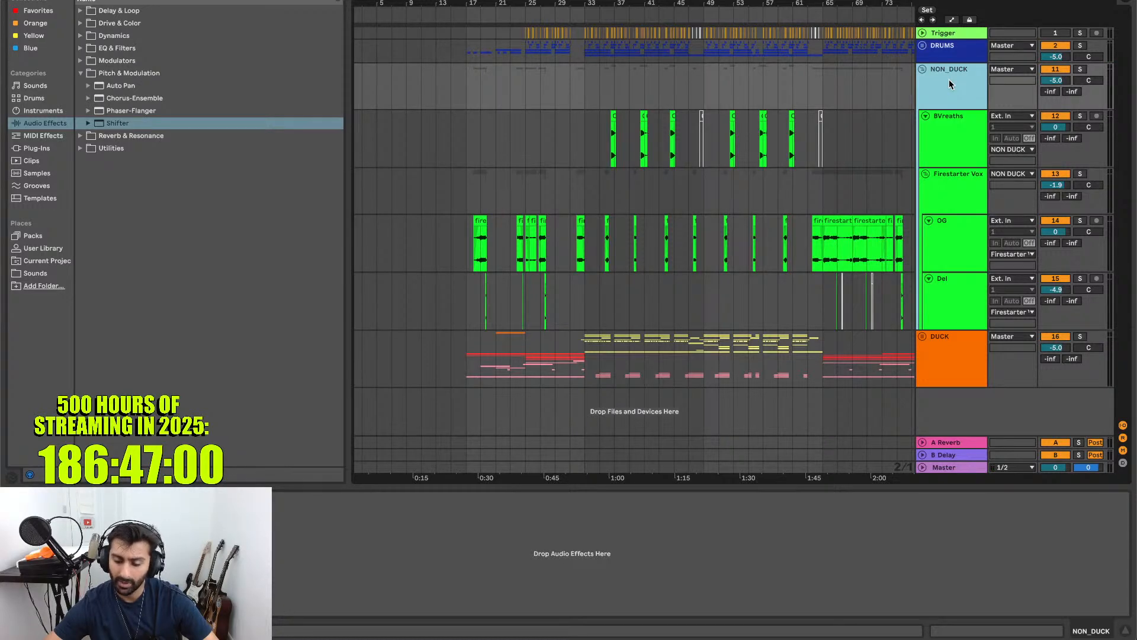
click(940, 190)
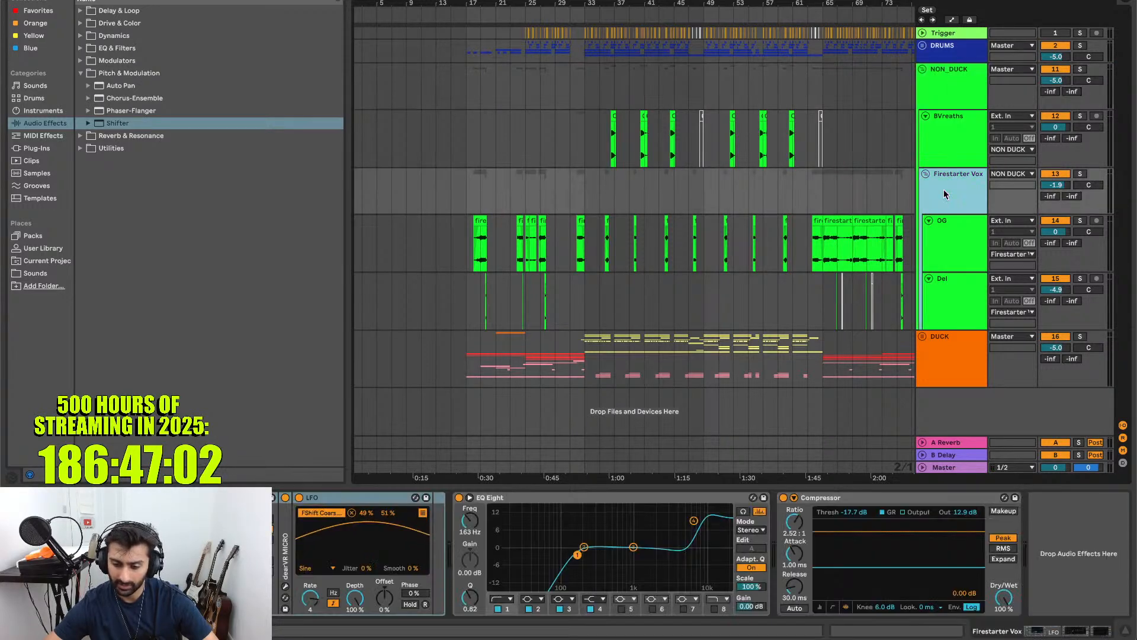
click(480, 210)
key(space)
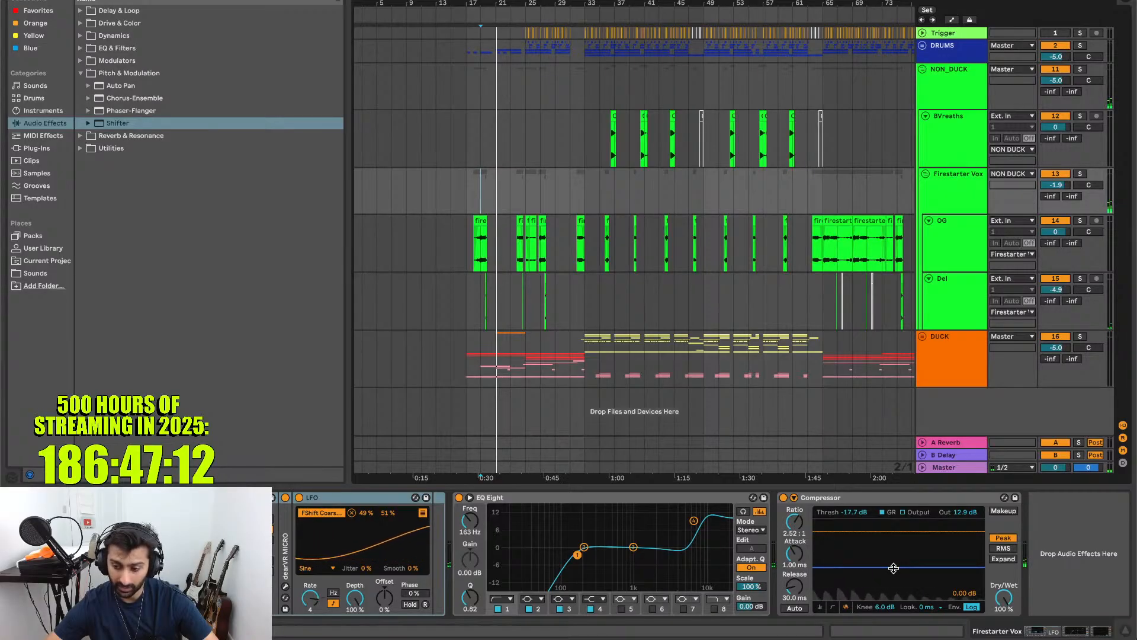
key(space)
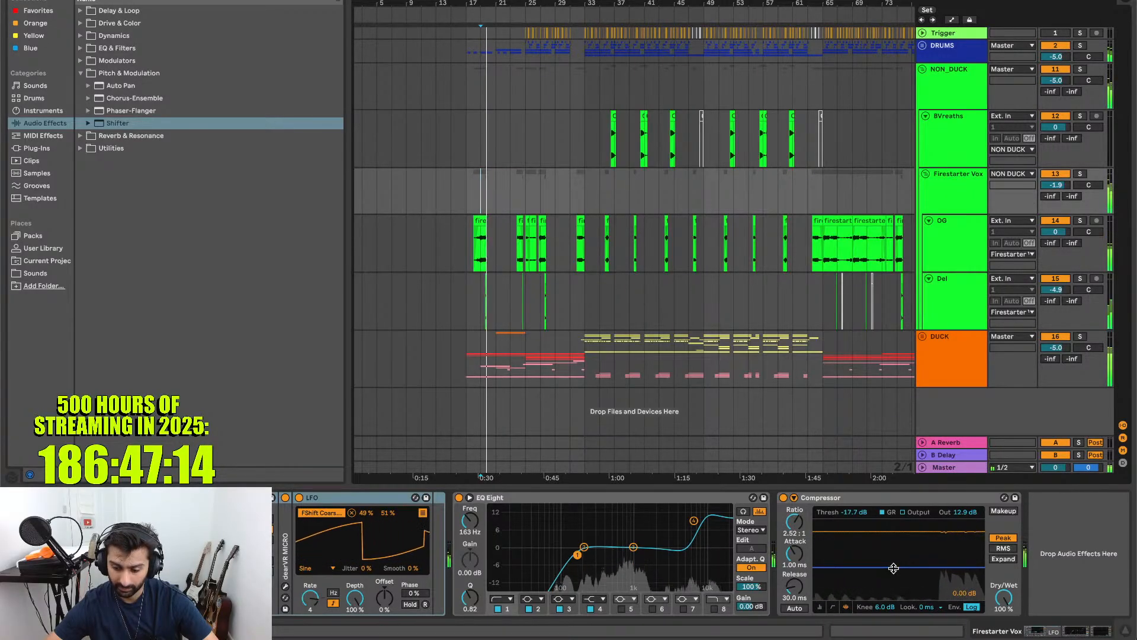
drag(894, 568, 894, 573)
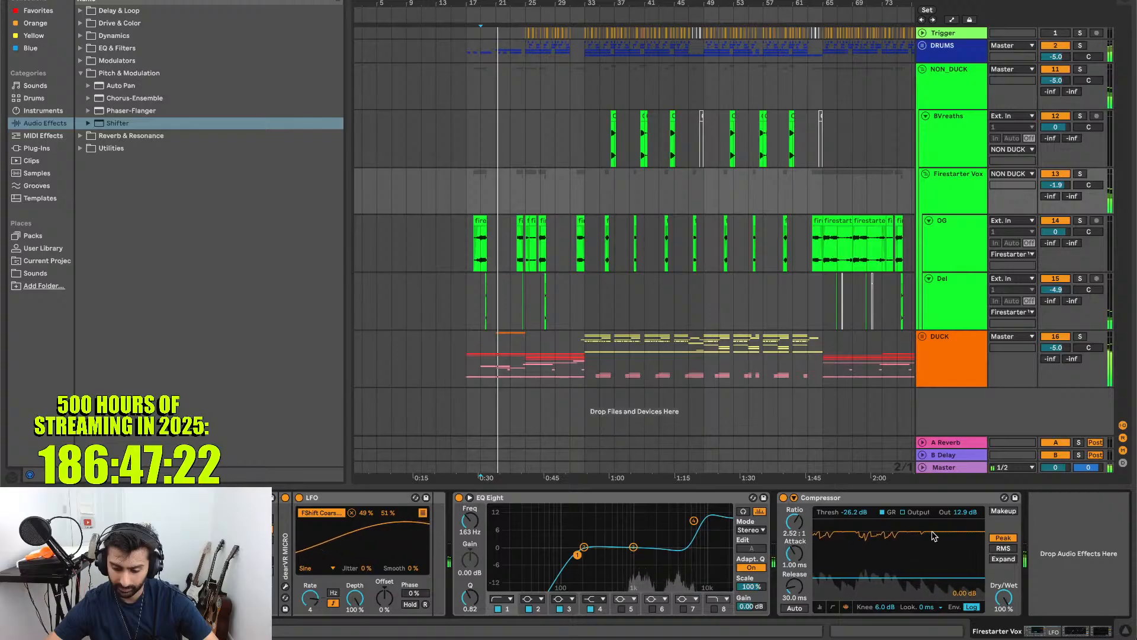
key(space)
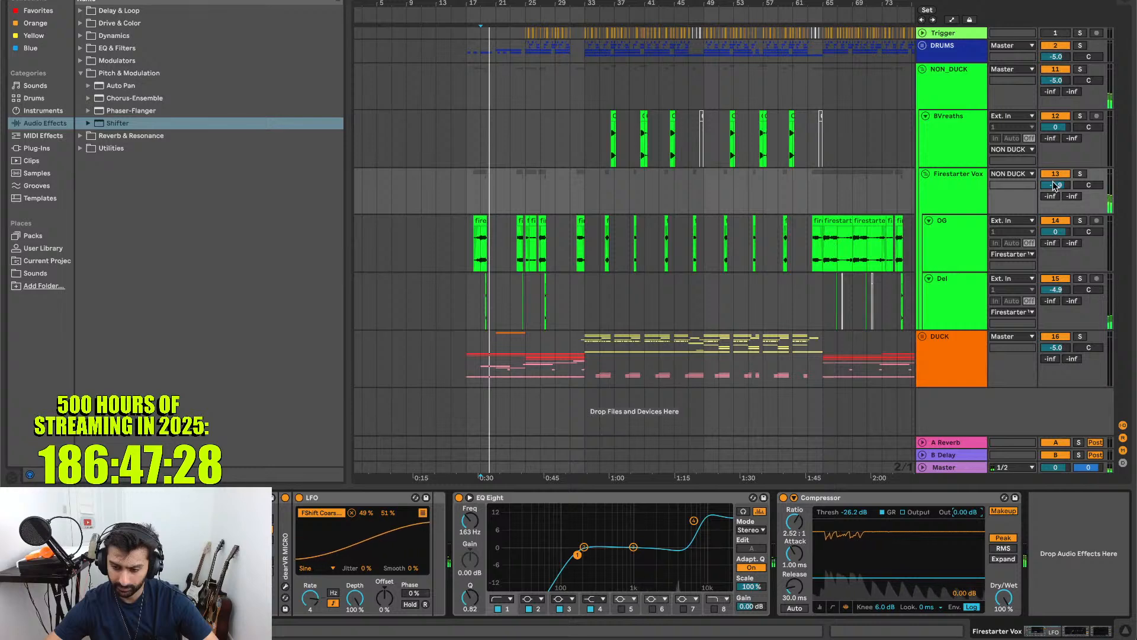
- Set the Firestarter Vox group's volume to -1.1 dB and replay from just before the second set of vocal clips
drag(1054, 185, 1054, 204)
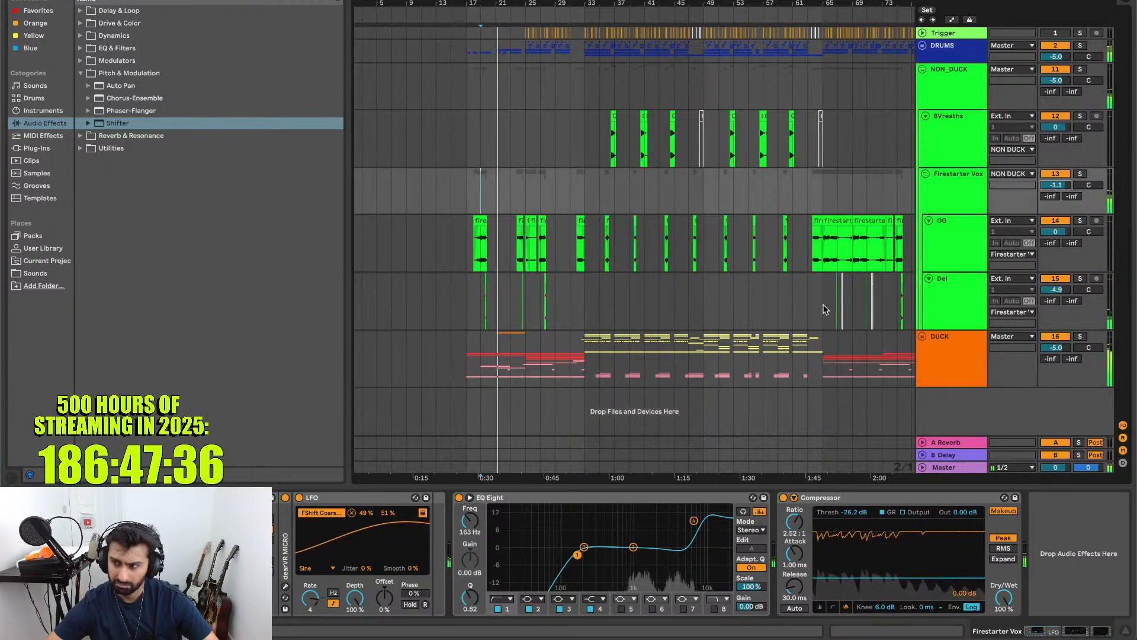
key(space)
key(space)
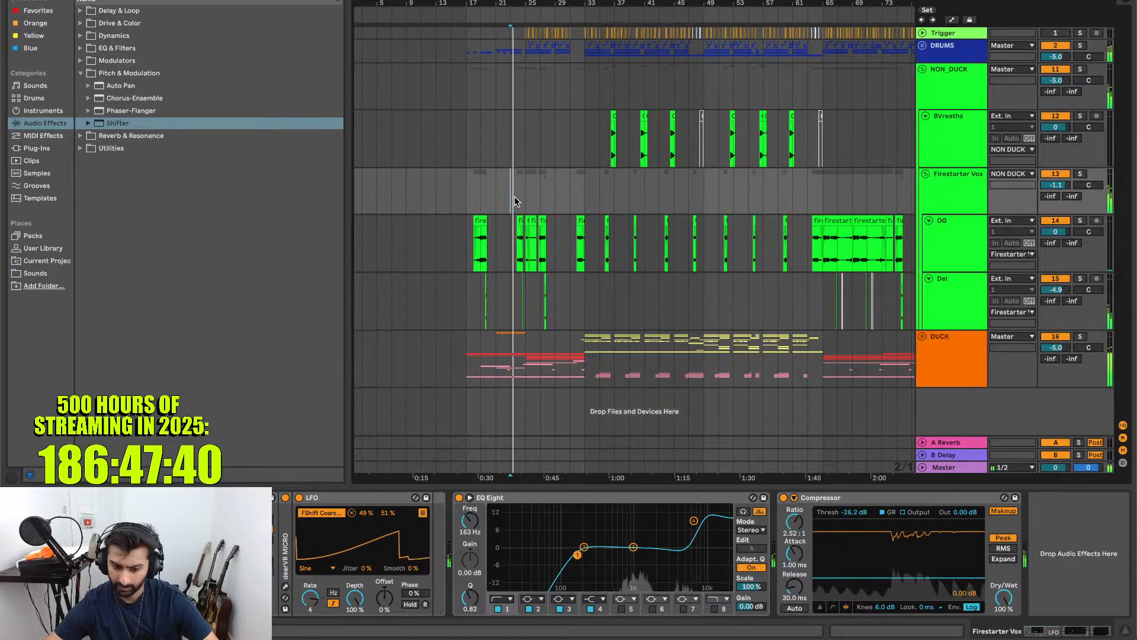
- Listen through the Firestarter Vox clips into the first drop and inspect the LFO's parameter mappings
ctrl+scroll(513, 201, up, 5)
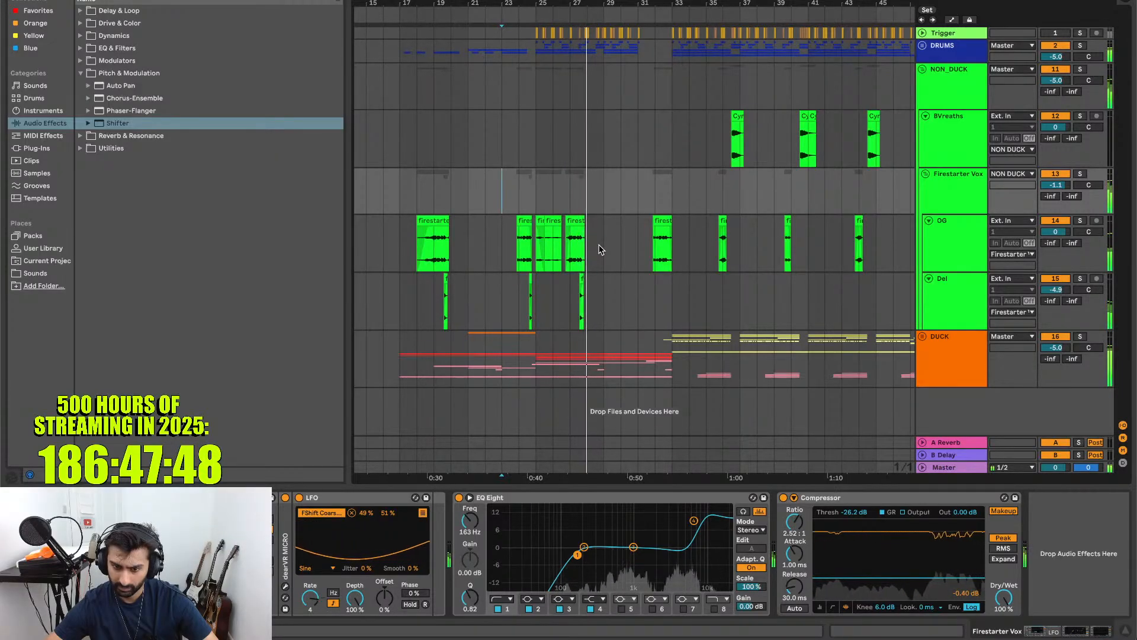
scroll(599, 250, down, 3)
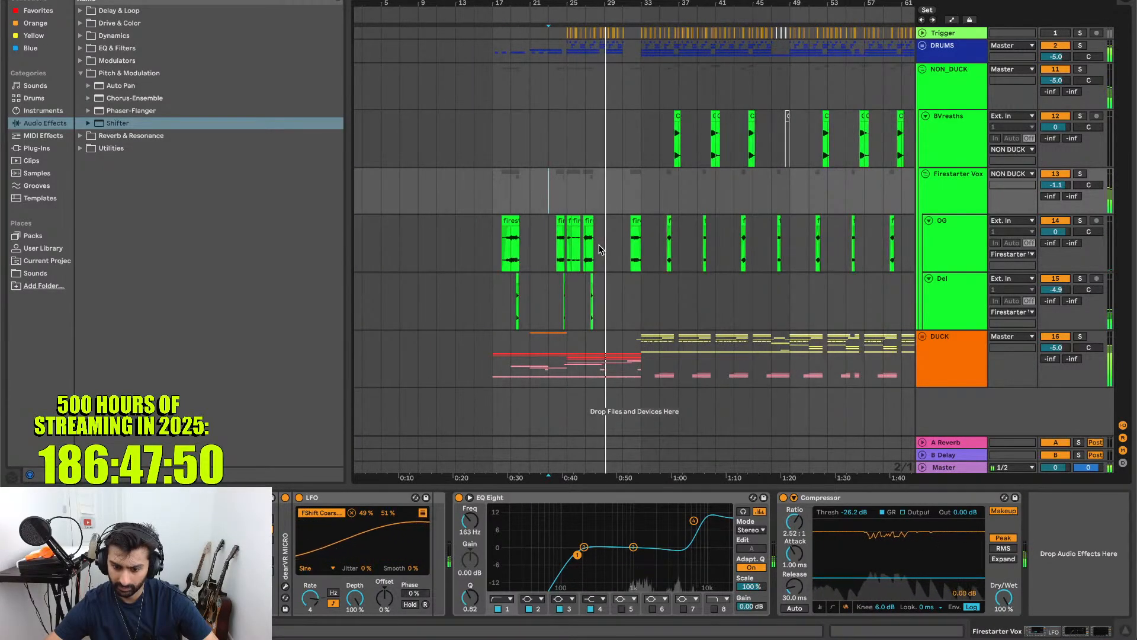
scroll(599, 249, right, 1)
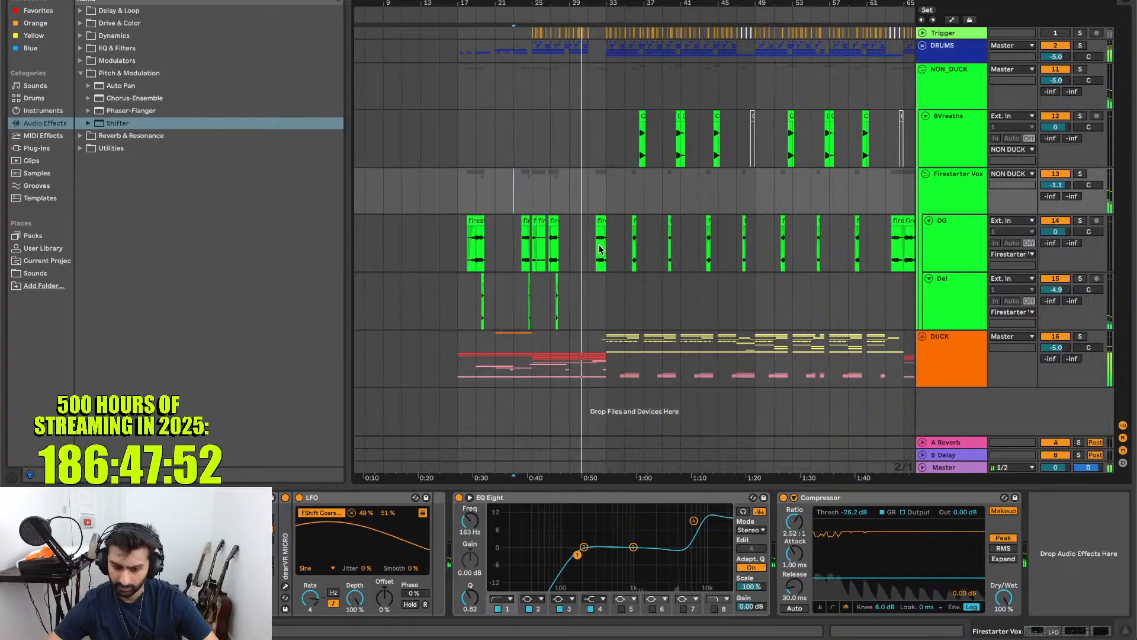
scroll(599, 249, right, 1)
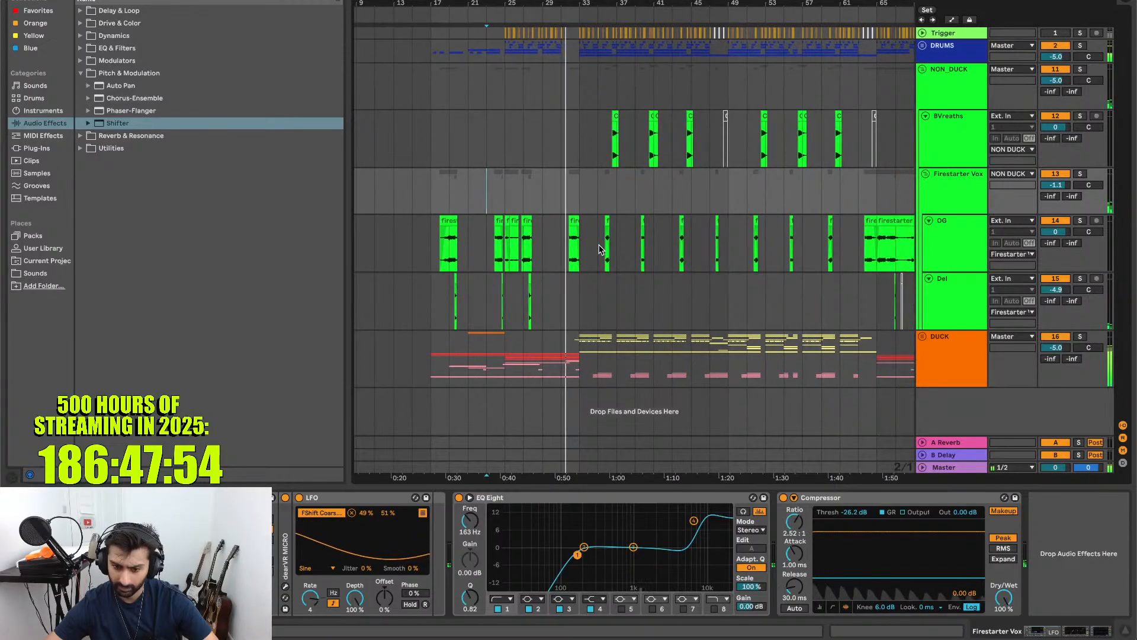
scroll(599, 250, up, 3)
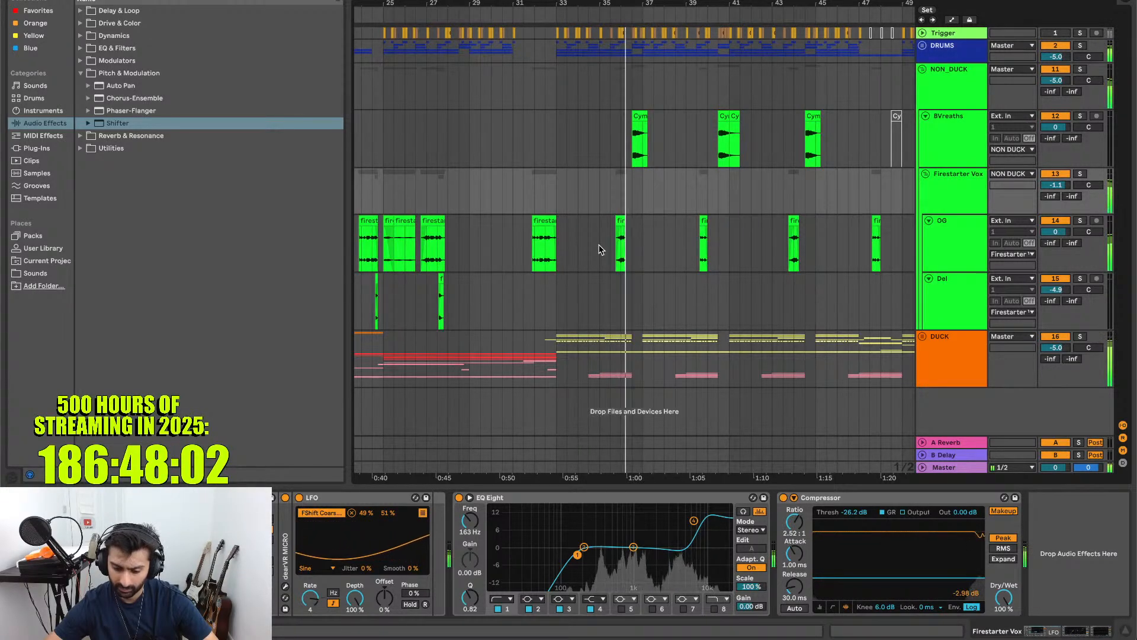
scroll(599, 250, down, 5)
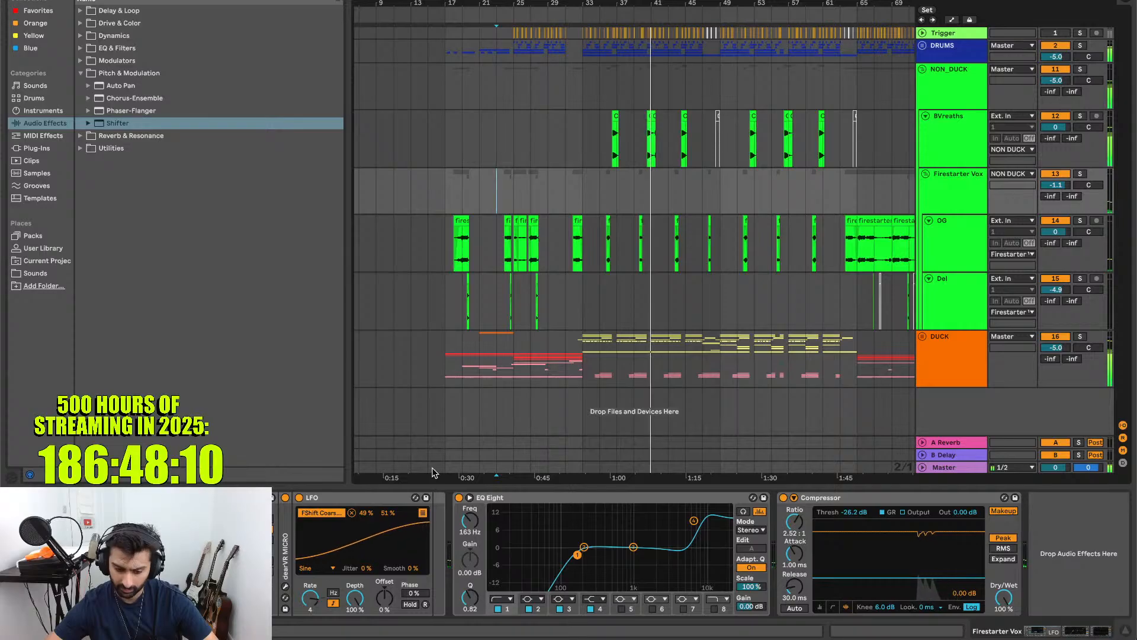
click(422, 513)
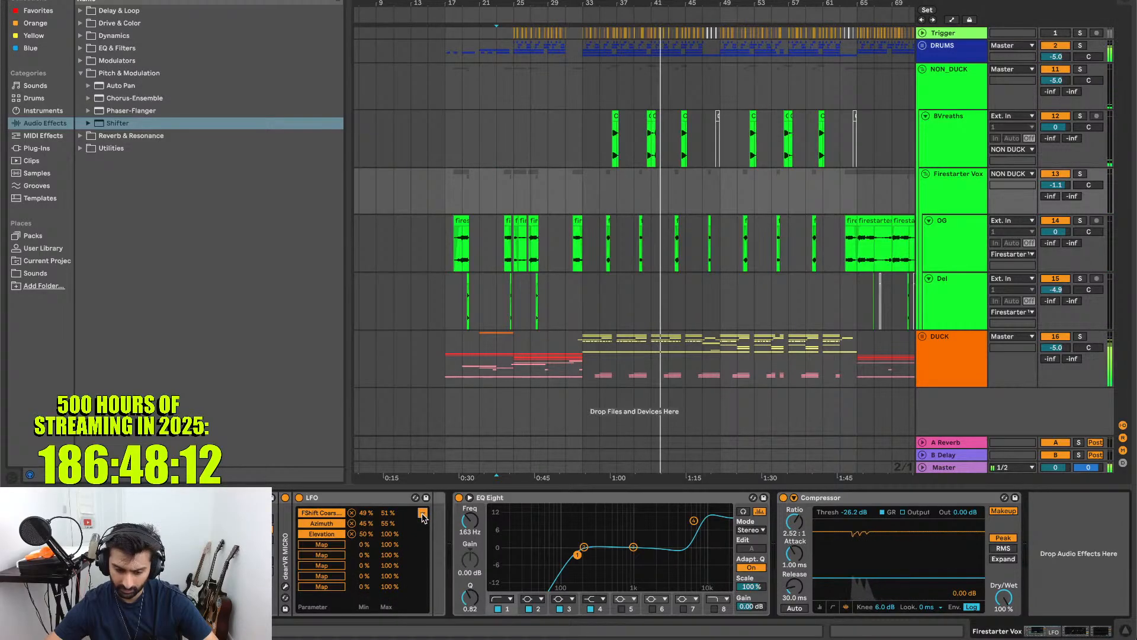
click(422, 513)
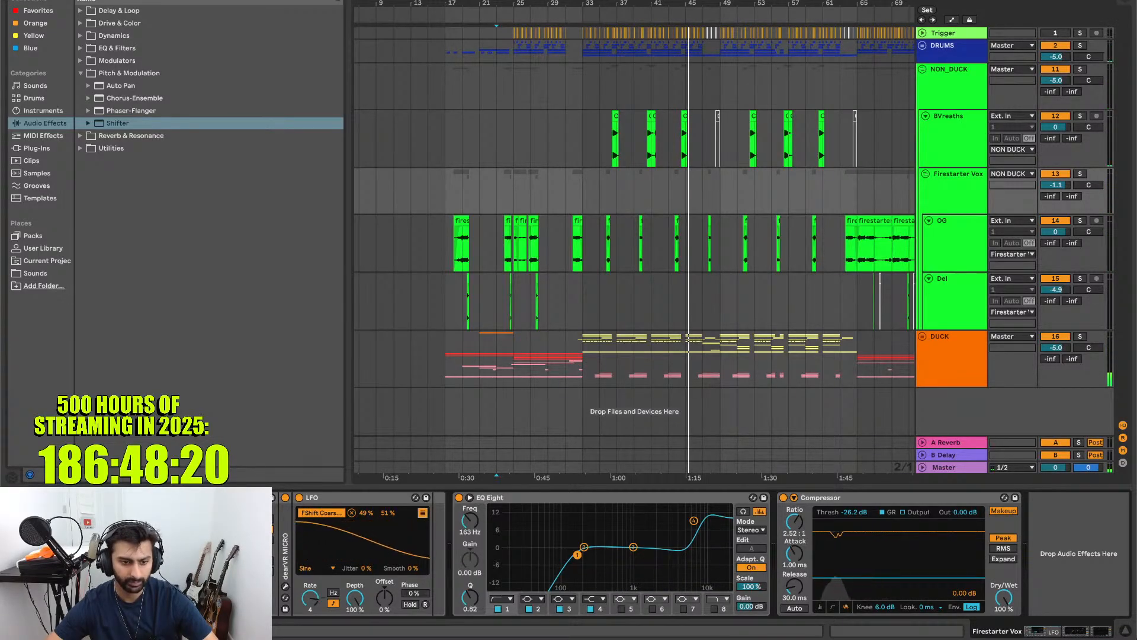
click(73, 1)
click(117, 92)
key(Return)
- Fold the NON_DUCK group and add an audio track named Reference above the Trigger track
click(966, 98)
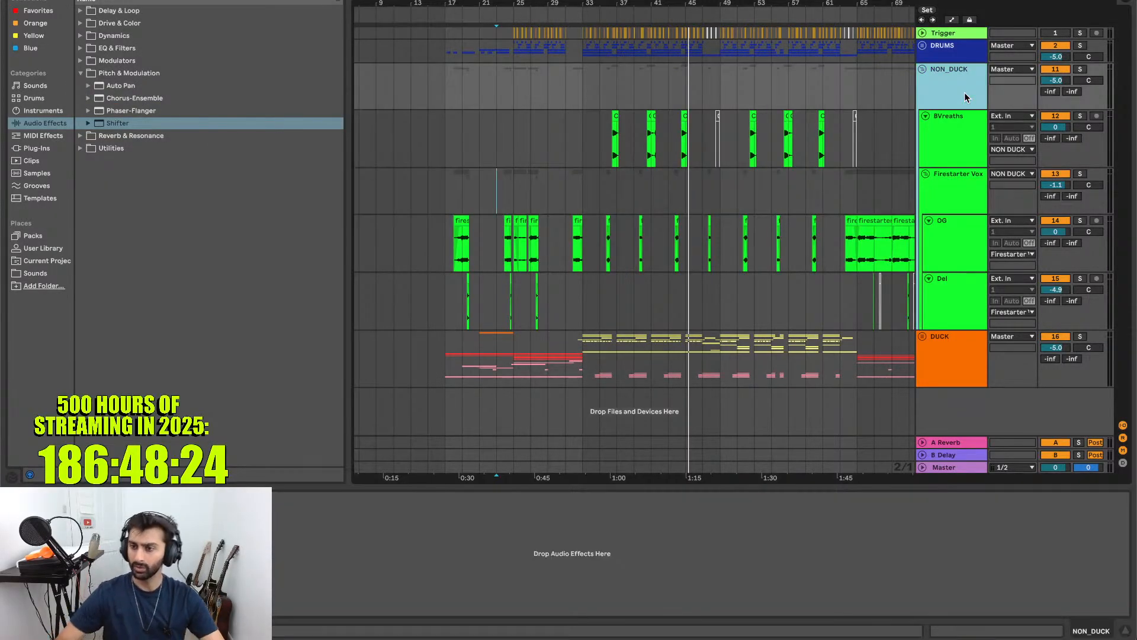
key(Left)
key(Up)
key(Up)
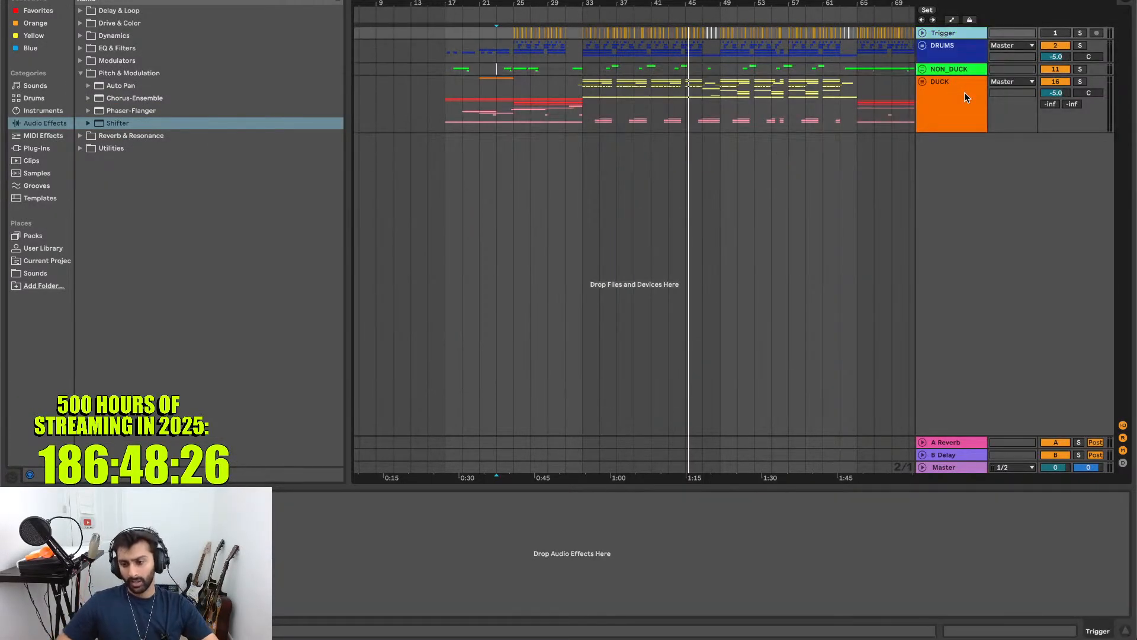
key(ctrl+t)
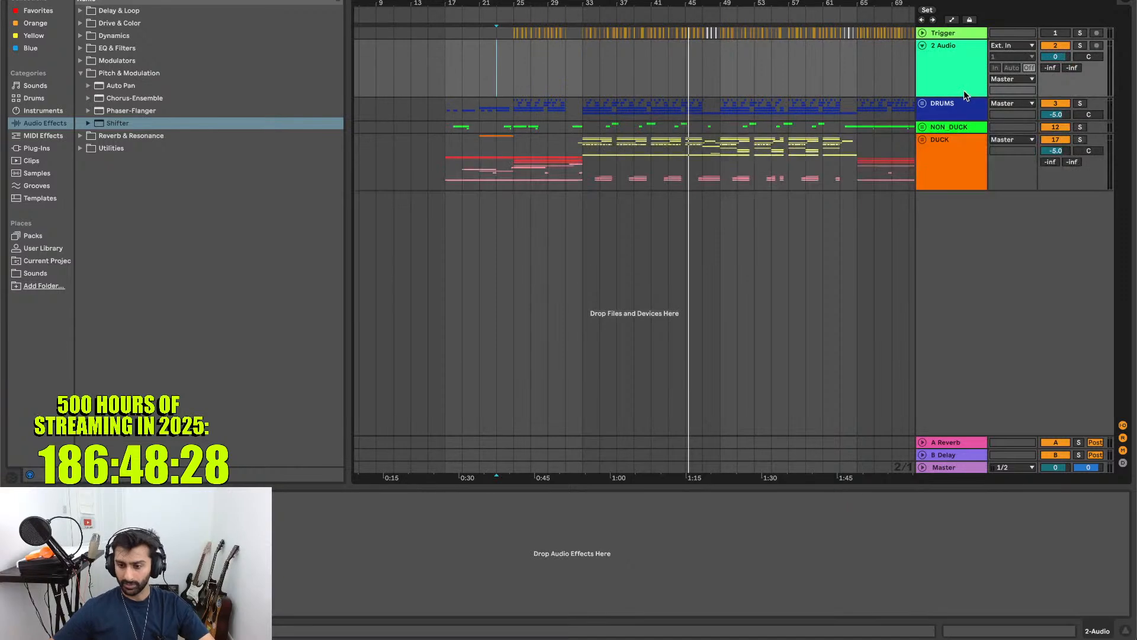
drag(957, 70, 955, 41)
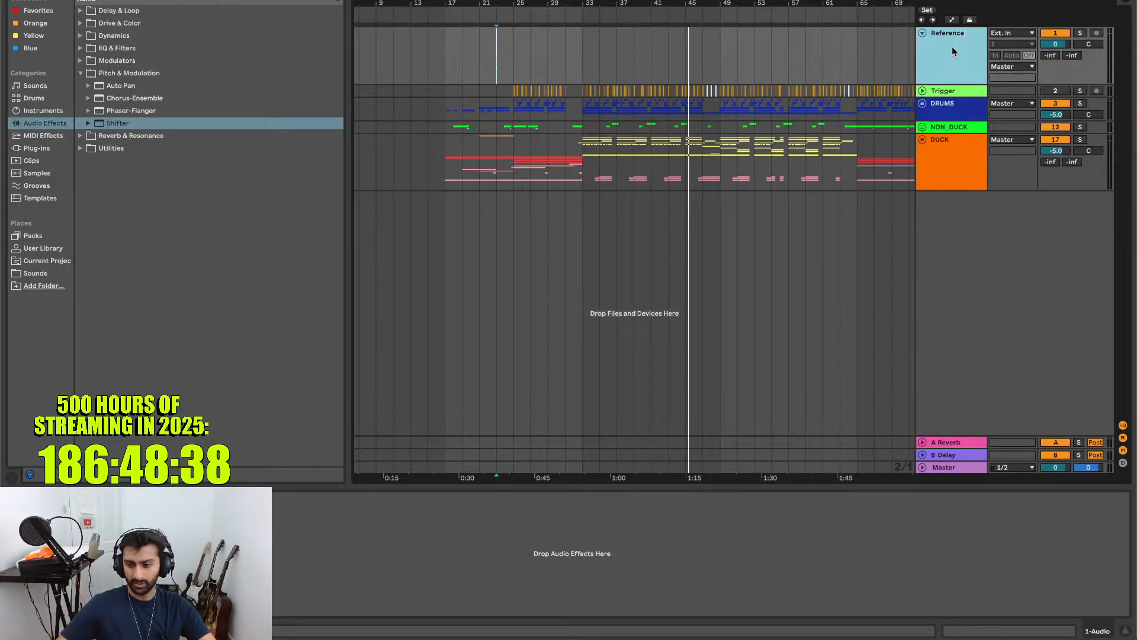
- Find Pink Noise.wav in the Sounds folder's Ambience samples and place it on the Reference track from bar 17
click(37, 260)
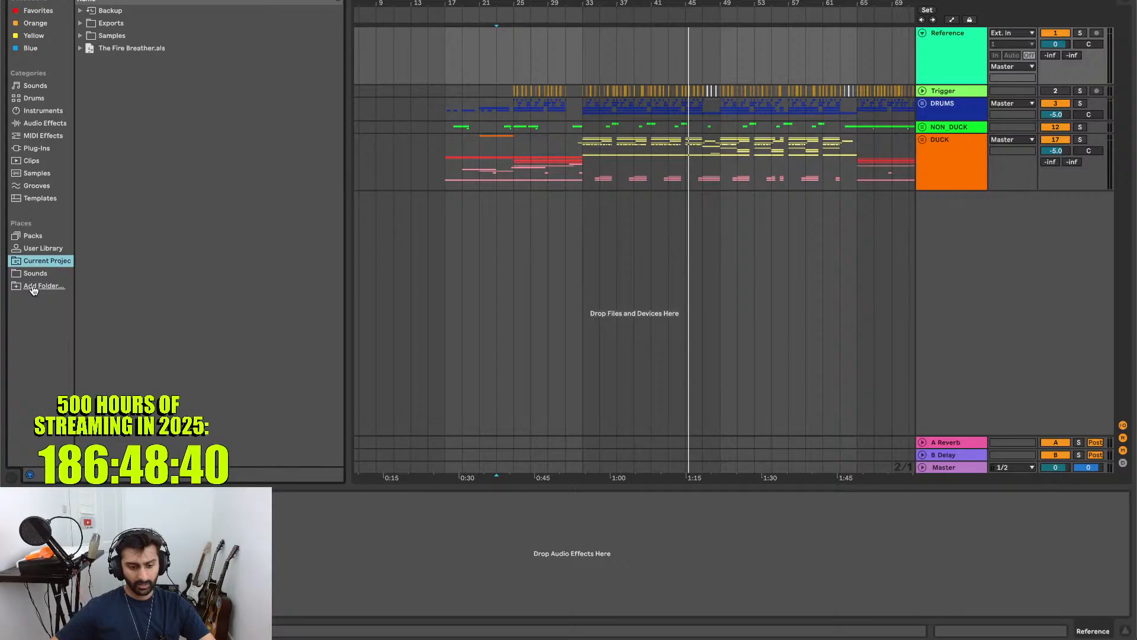
click(32, 275)
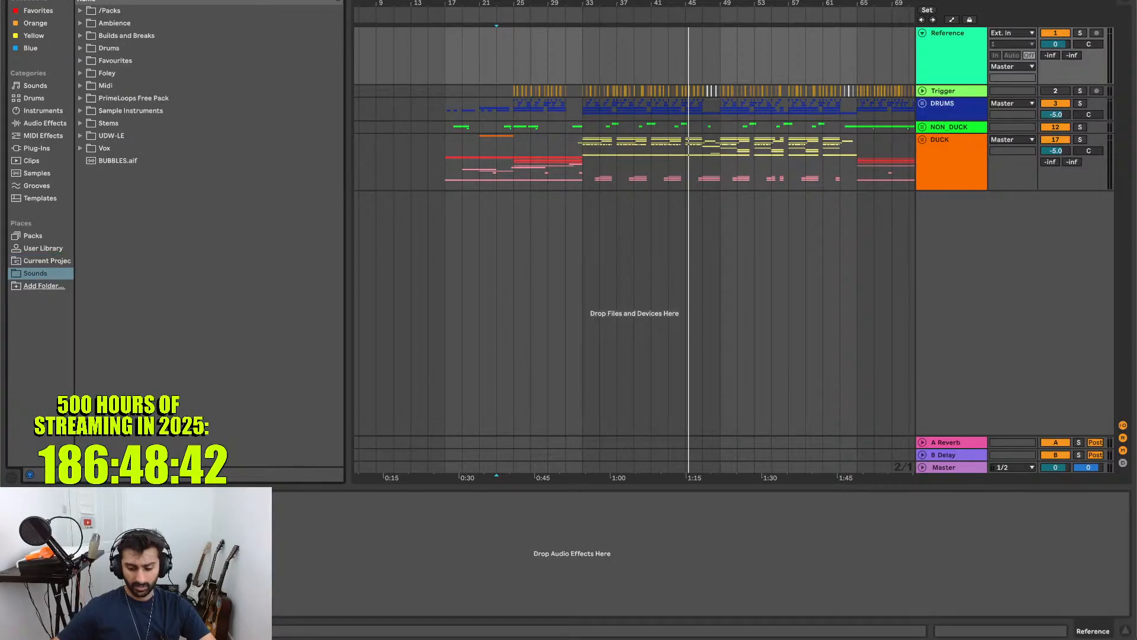
click(127, 11)
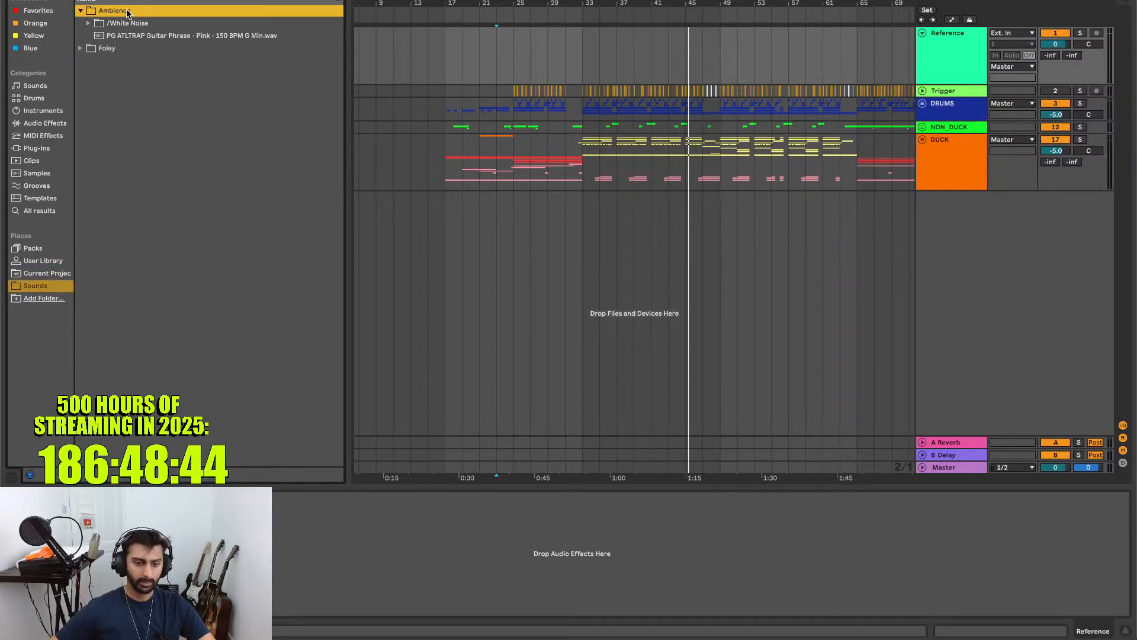
key(Down)
key(Right)
key(Down)
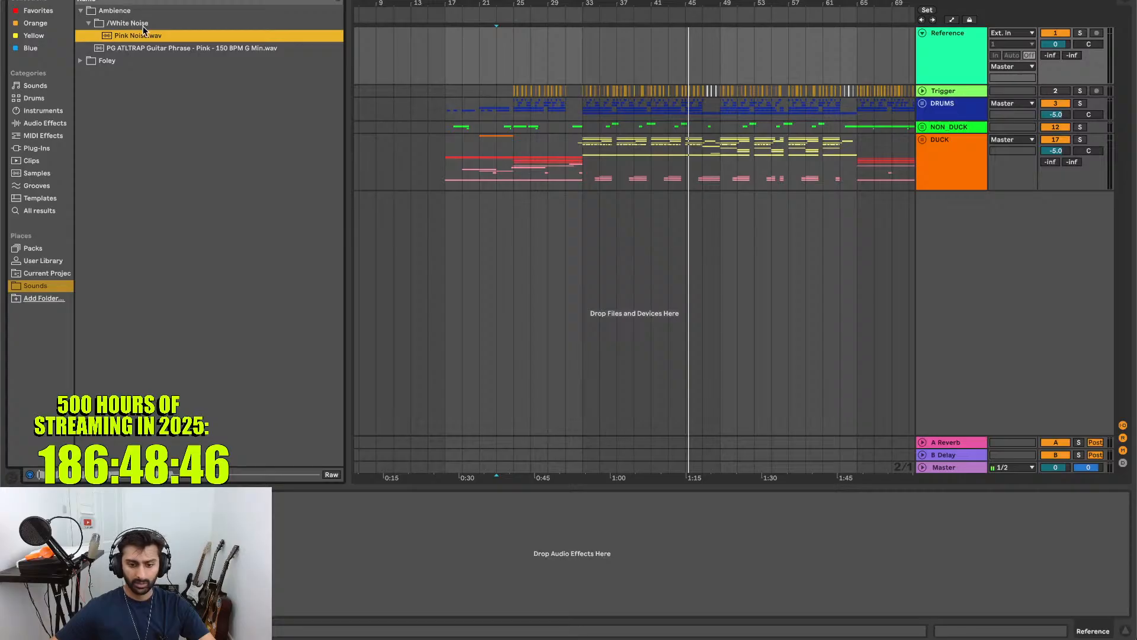
drag(128, 33, 447, 55)
- Check the pink noise clip's extent against the arrangement and play from bar 33
scroll(575, 92, right, 10)
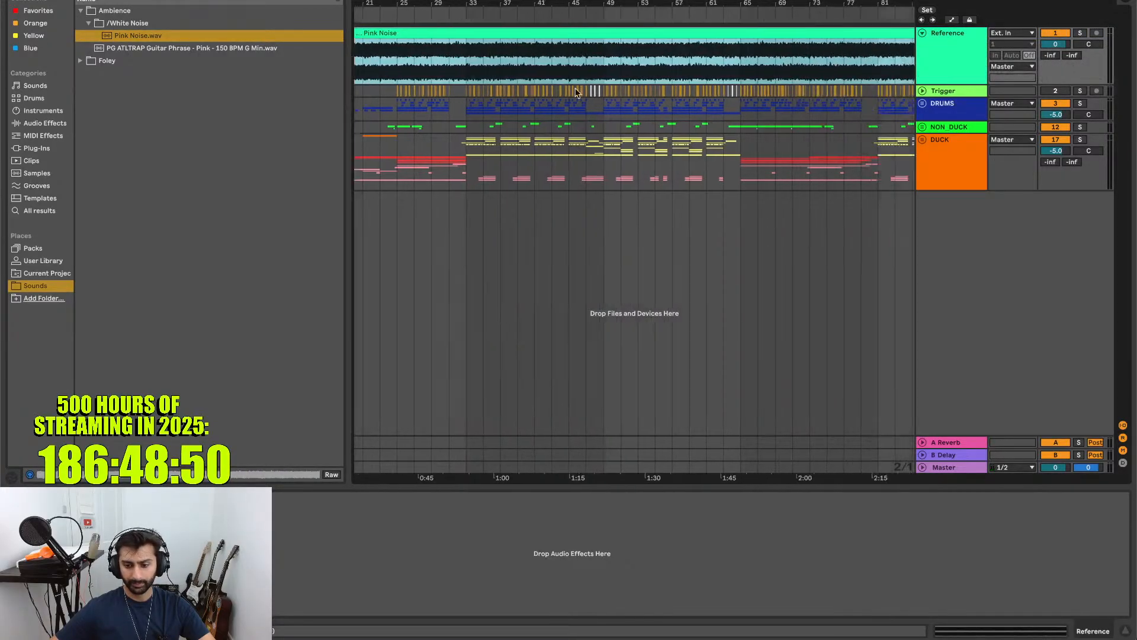
scroll(575, 93, down, 3)
scroll(575, 92, down, 4)
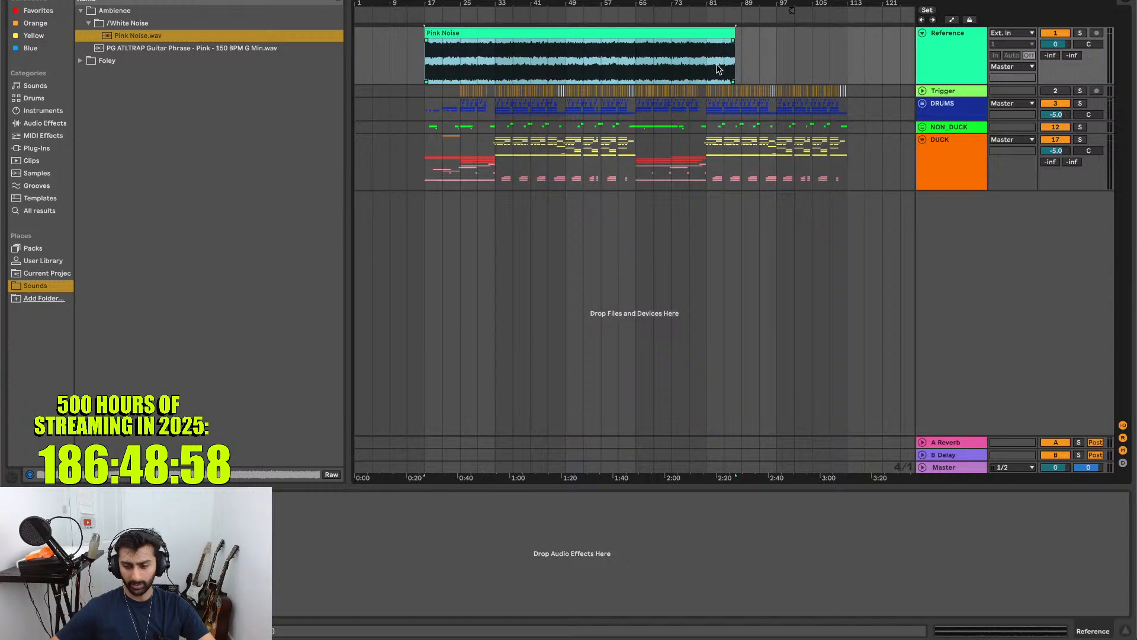
scroll(549, 83, up, 5)
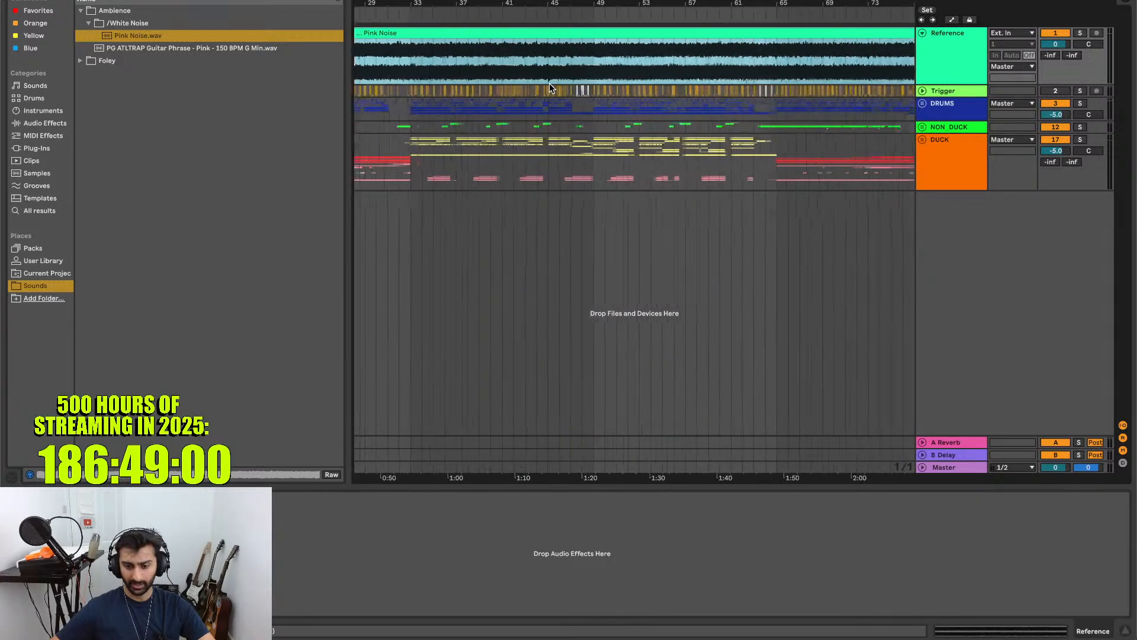
scroll(549, 88, left, 5)
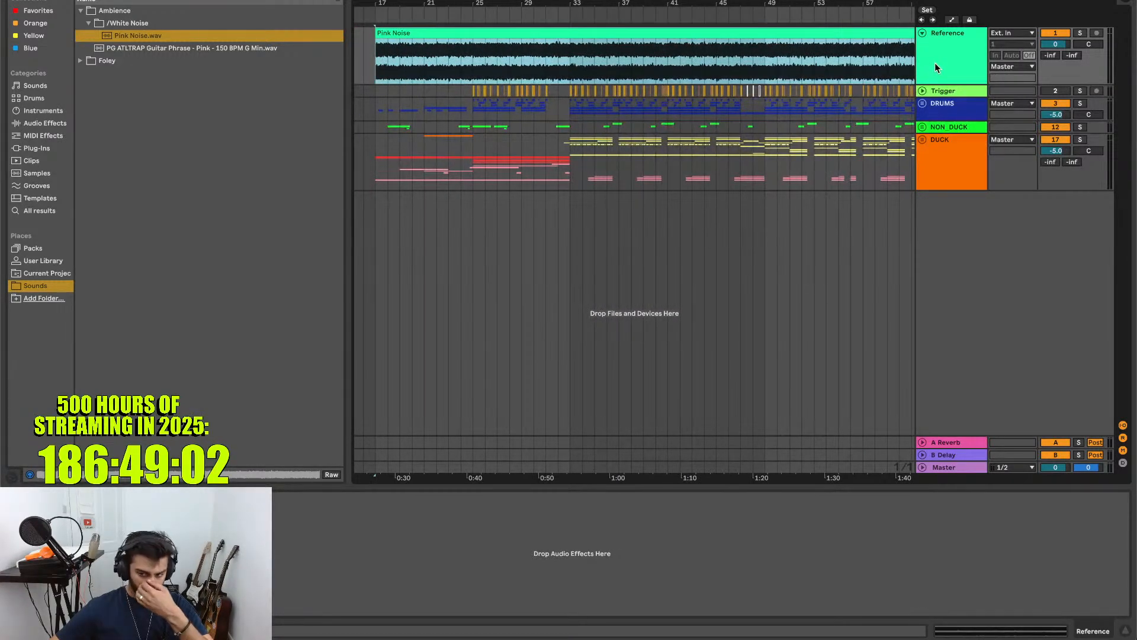
click(585, 59)
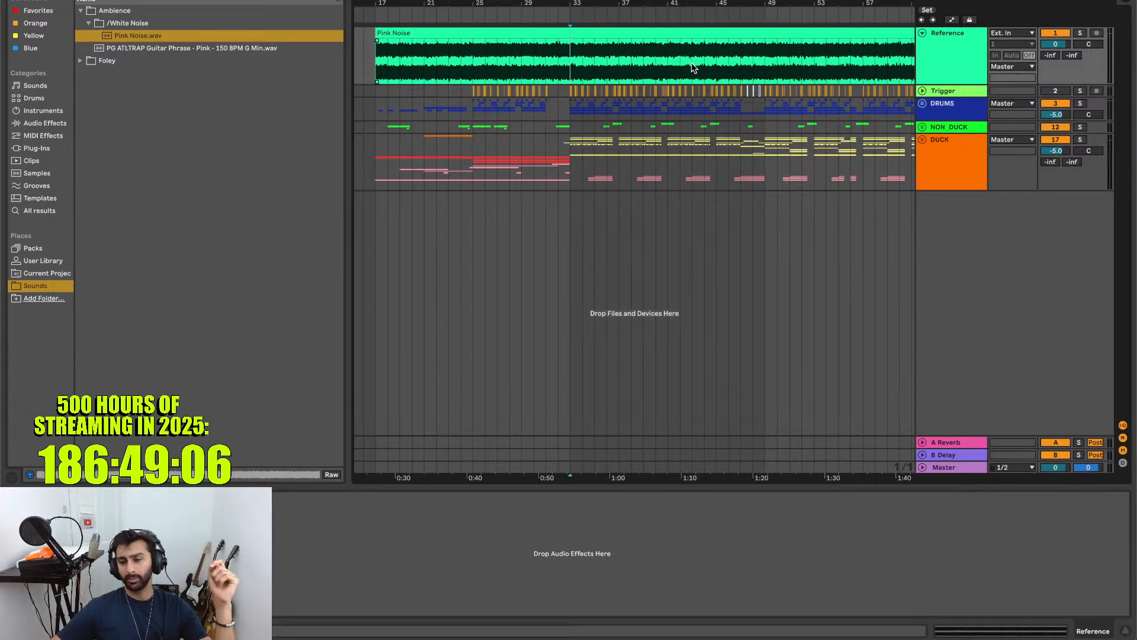
key(space)
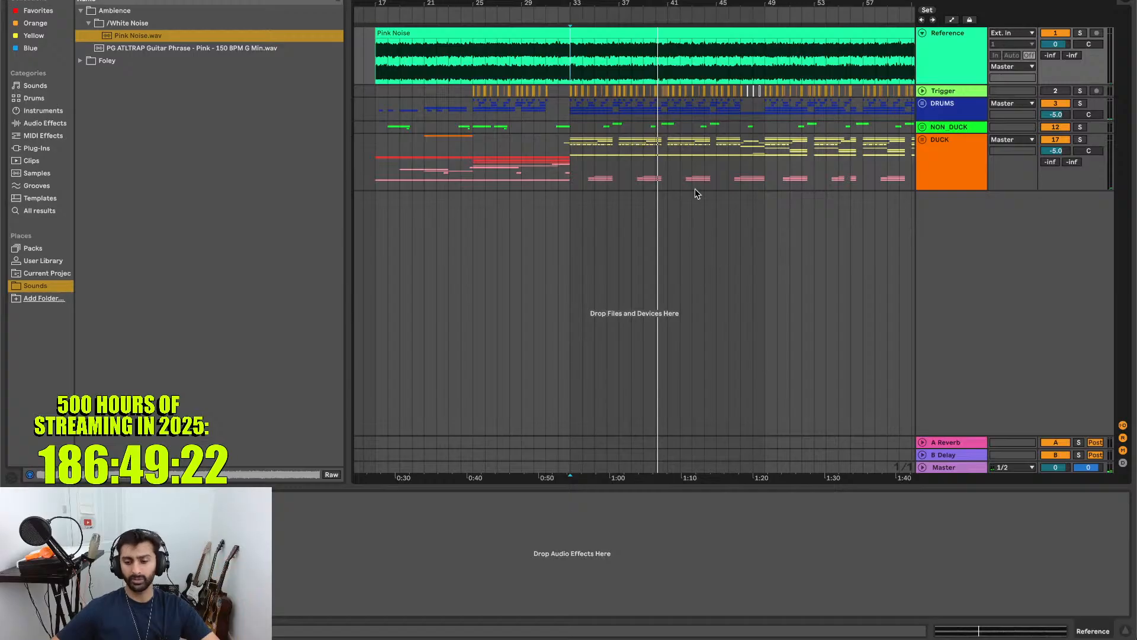
- Fold the Reference track, unfold the DRUMS group and deactivate the Snares, Cymbals, NON_DUCK and DUCK tracks
key(Left)
key(Down)
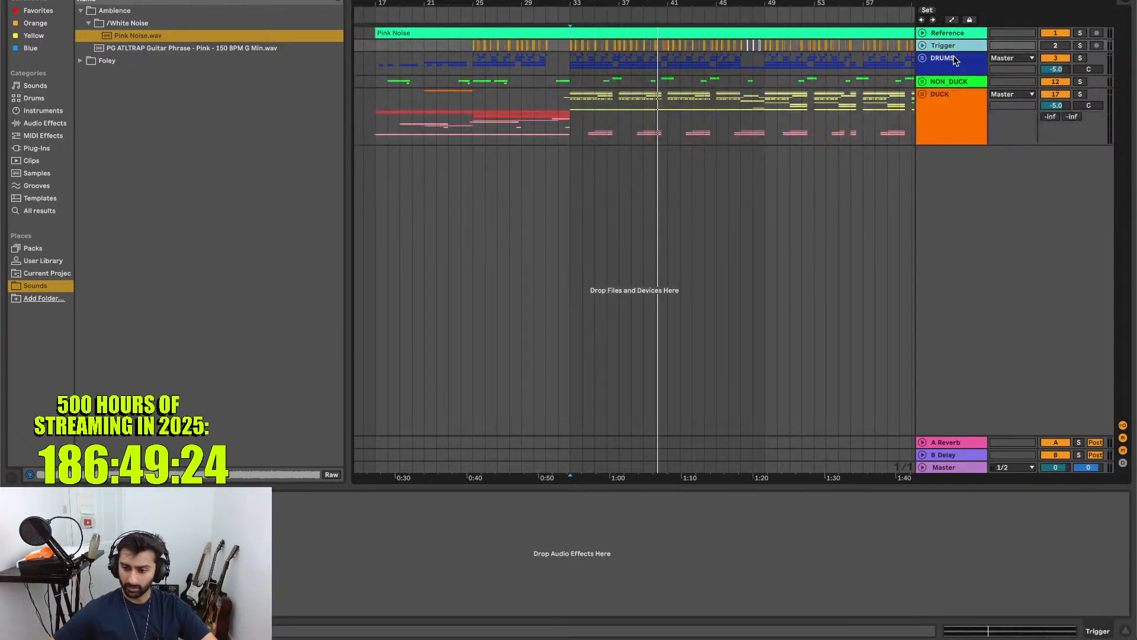
key(Down)
key(Right)
scroll(955, 162, down, 1)
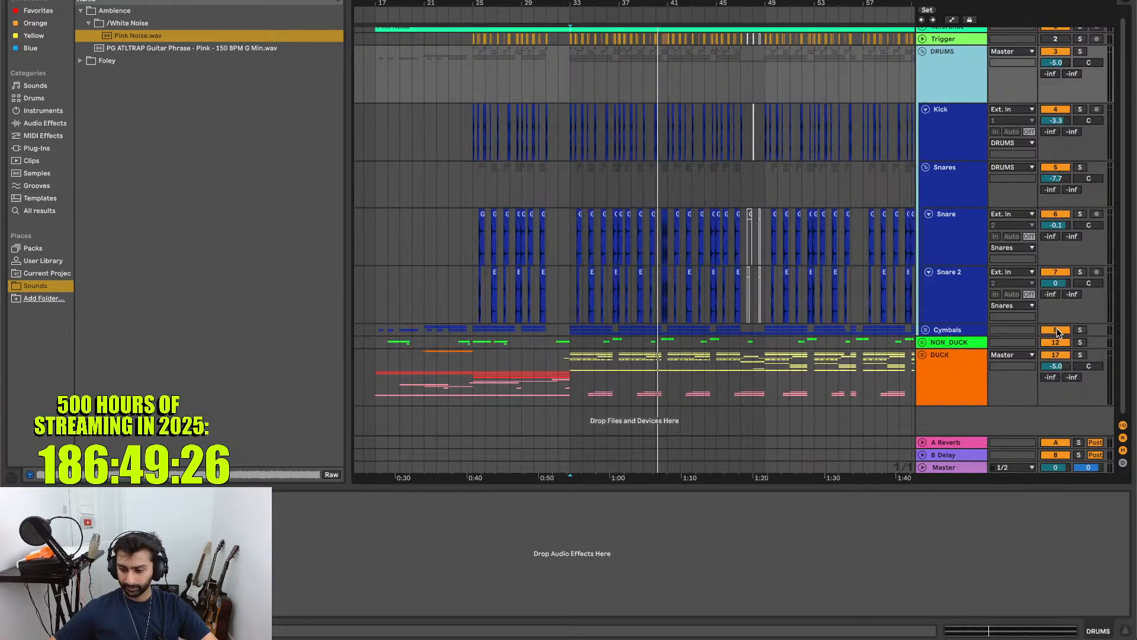
click(1055, 355)
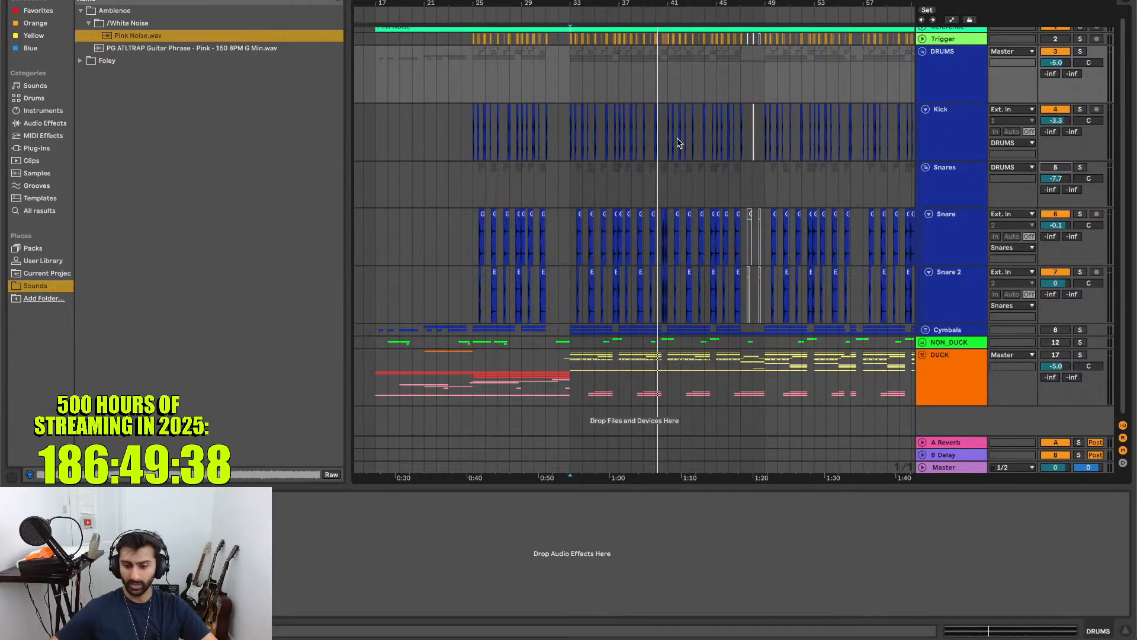
- Loop bars 33 to 35 around the kicks and set playback to start at bar 33
drag(567, 142, 595, 141)
key(super+l)
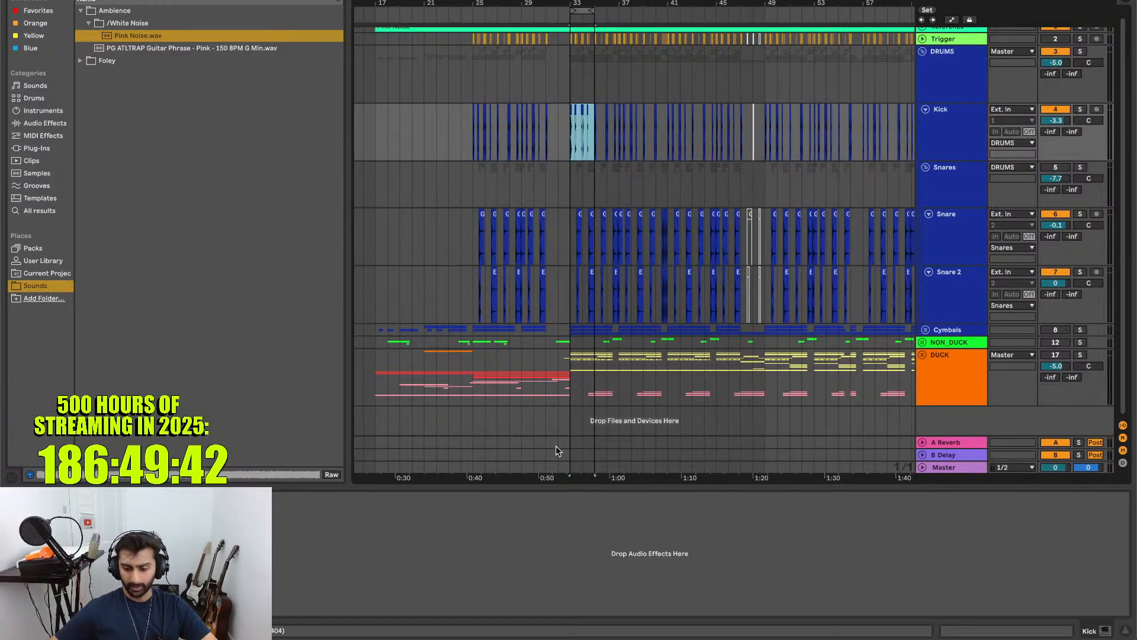
click(571, 473)
click(964, 139)
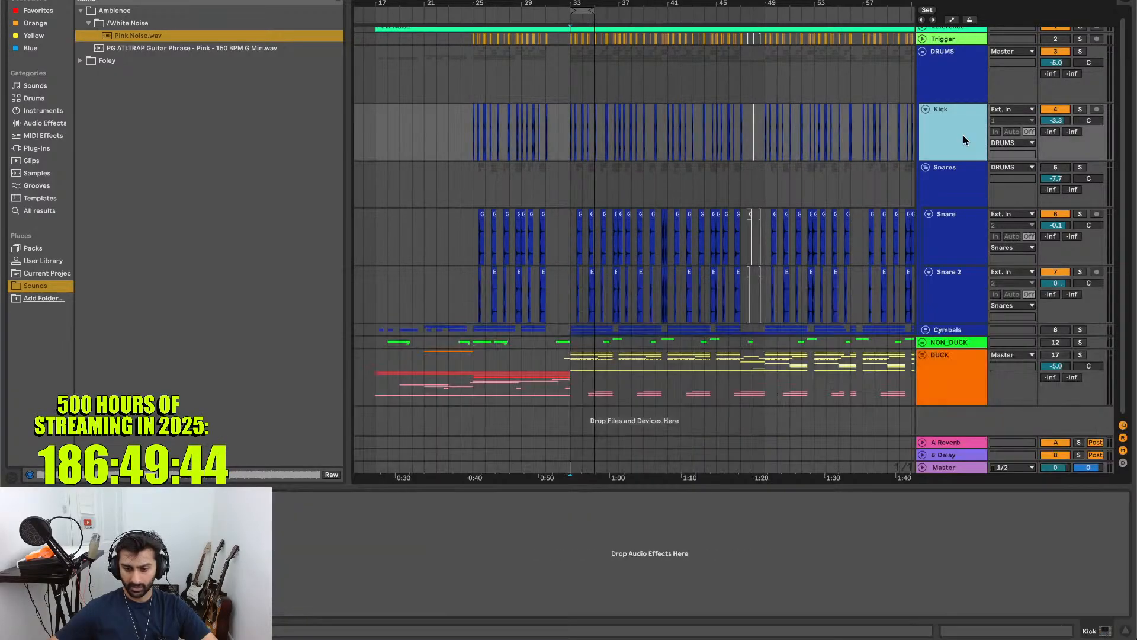
click(954, 76)
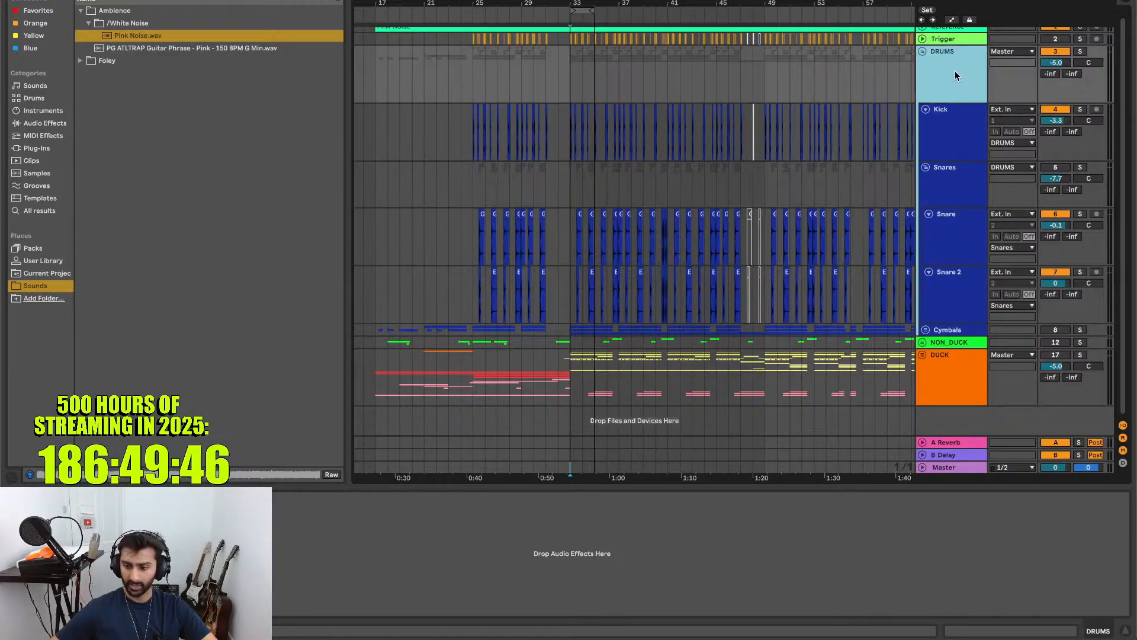
click(572, 462)
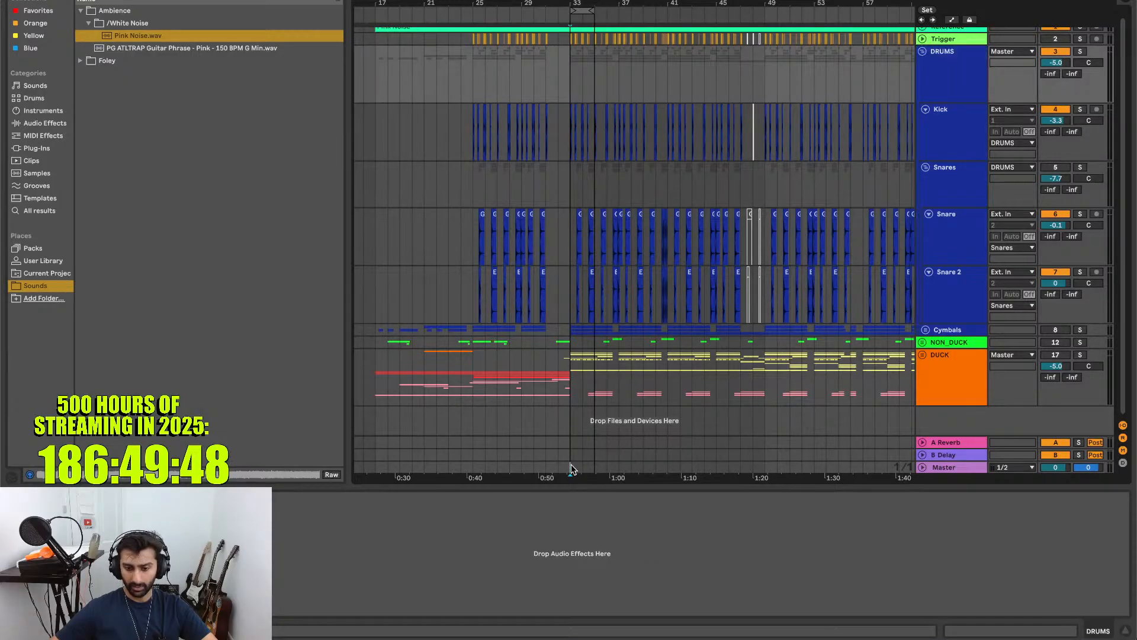
- Play the loop with the pink noise, watching the Master's EQ Eight spectrum, and set the Kick track's volume to -13.8 dB
scroll(673, 183, up, 5)
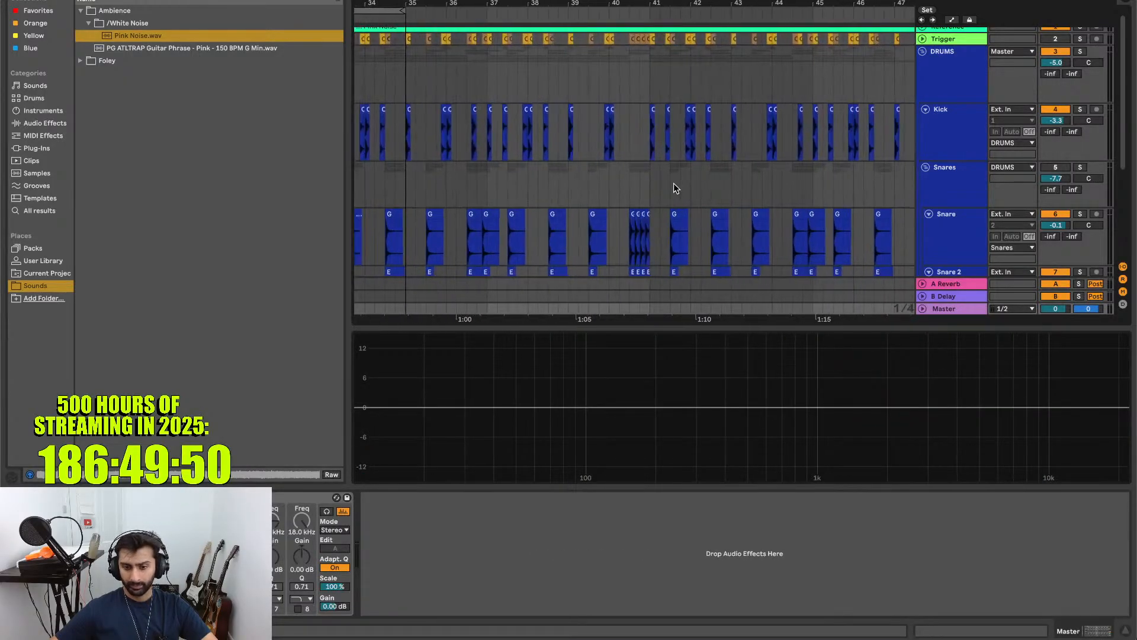
scroll(673, 183, left, 4)
scroll(674, 183, down, 1)
scroll(673, 183, up, 2)
scroll(673, 183, up, 6)
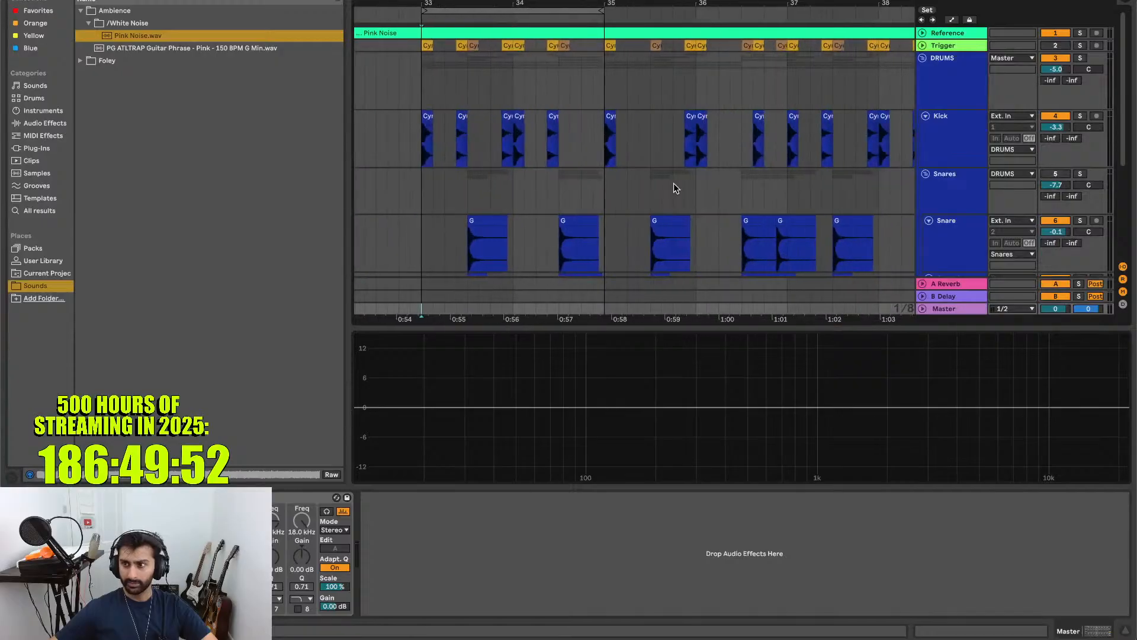
scroll(673, 183, left, 6)
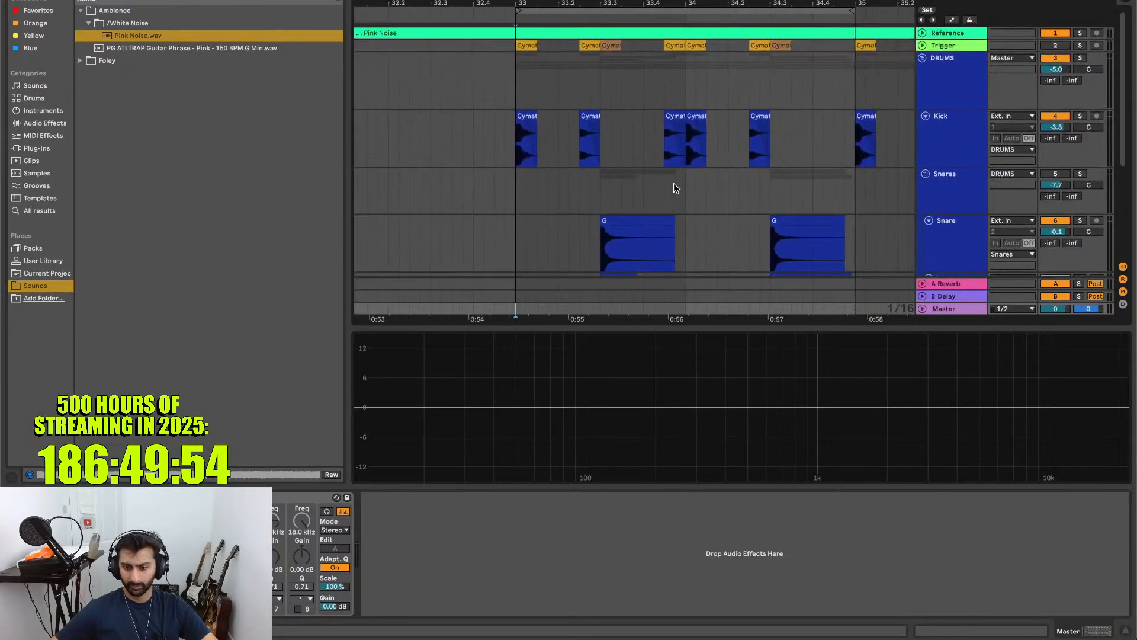
key(space)
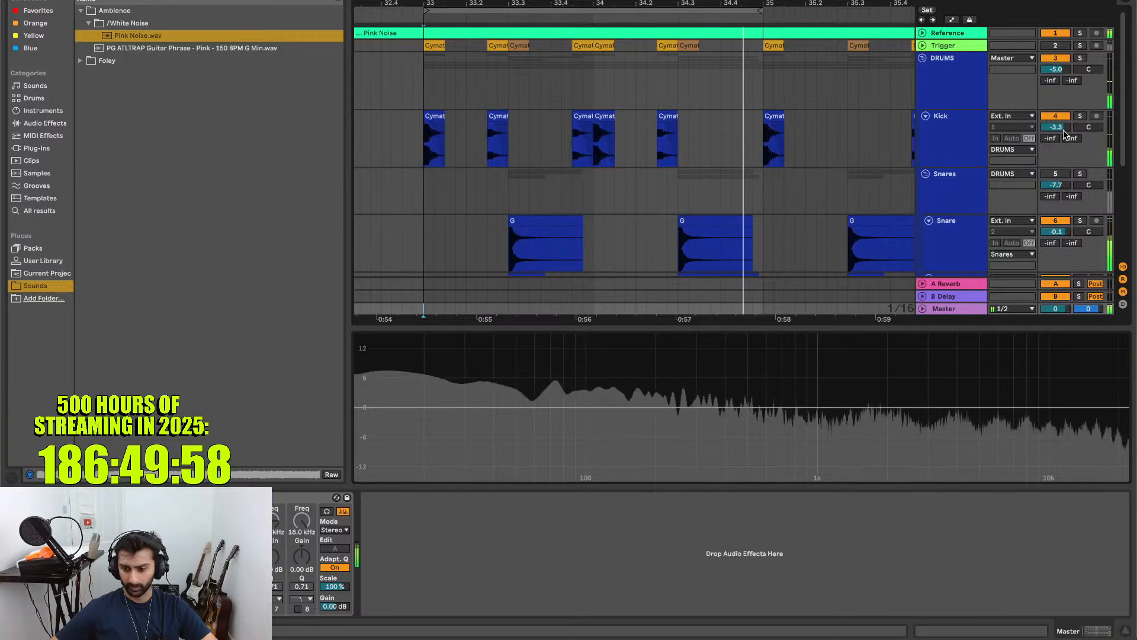
mouse_move(521, 375)
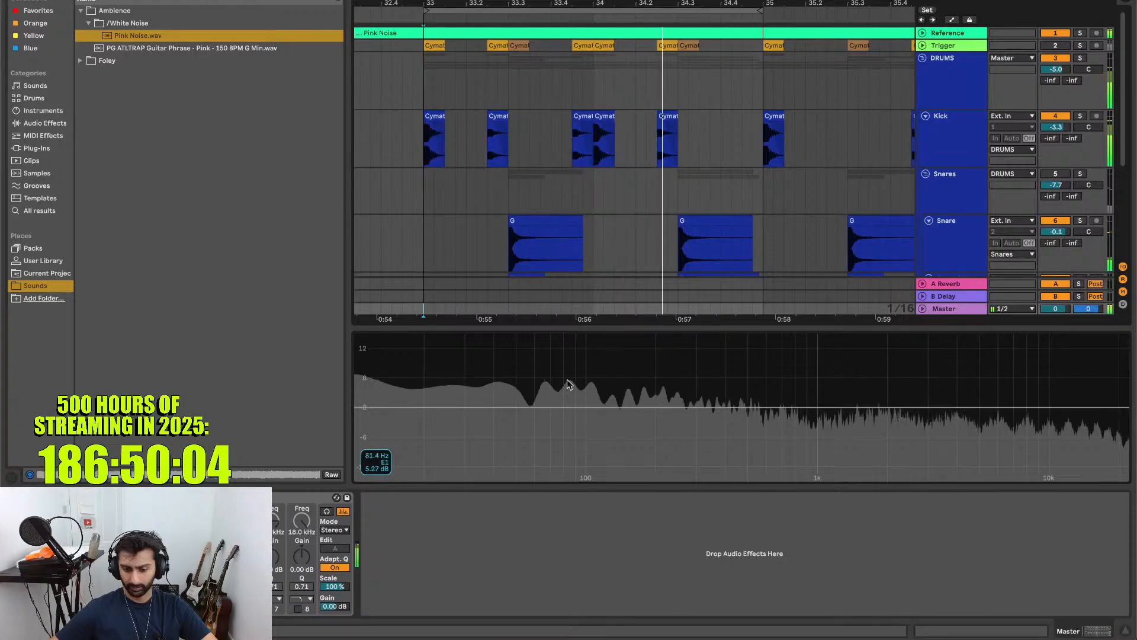
drag(1052, 129, 1052, 160)
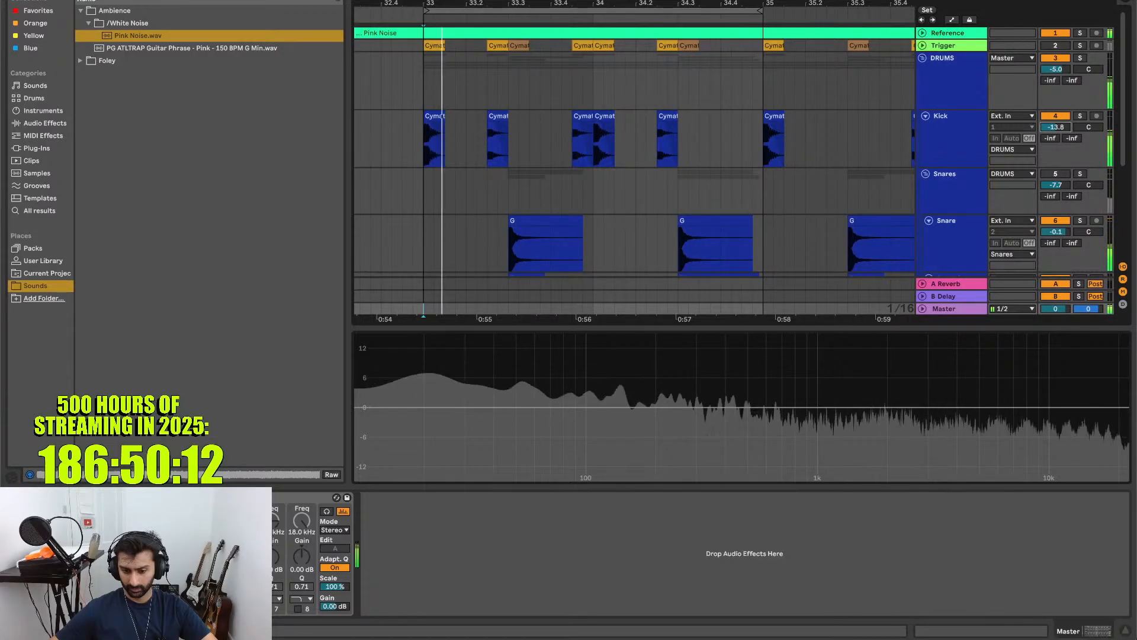
- Play the loop with the pink noise and set the Kick track's volume to -12.3 dB
mouse_move(1055, 127)
mouse_down()
mouse_move(1056, 94)
mouse_move(1056, 107)
mouse_up()
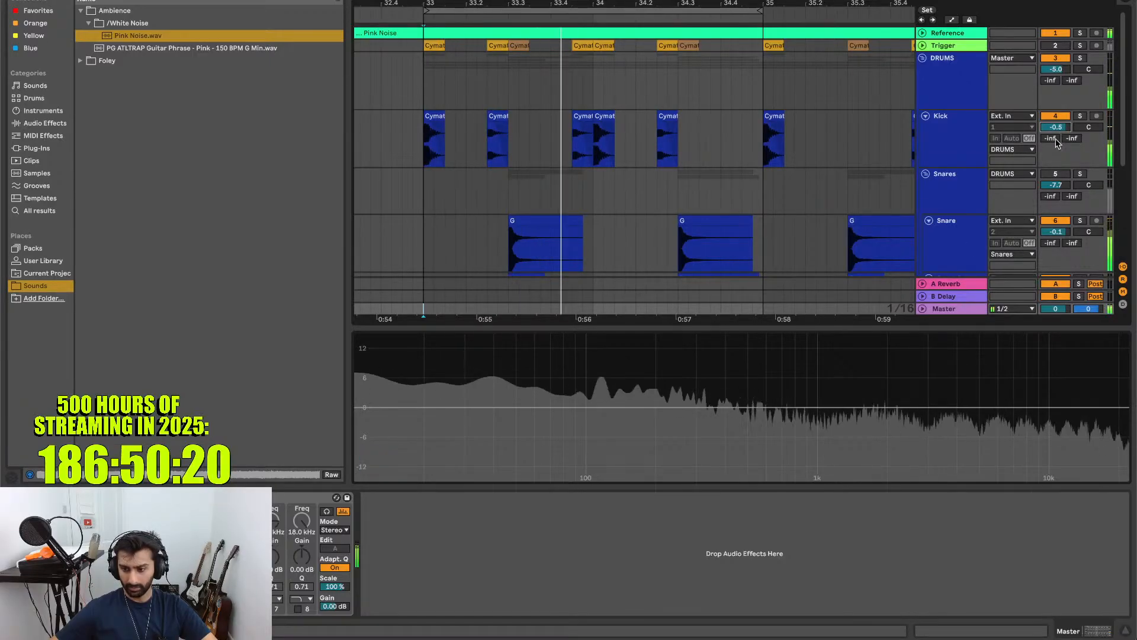
drag(1050, 133, 1049, 147)
key(XF86AudioLowerVolume)
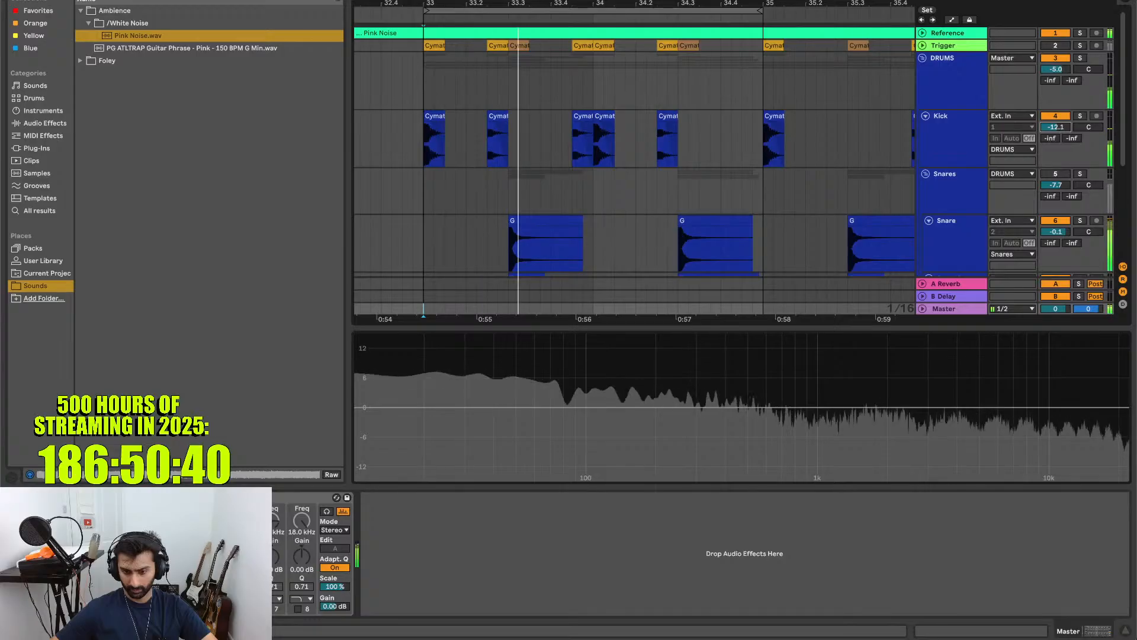
key(space)
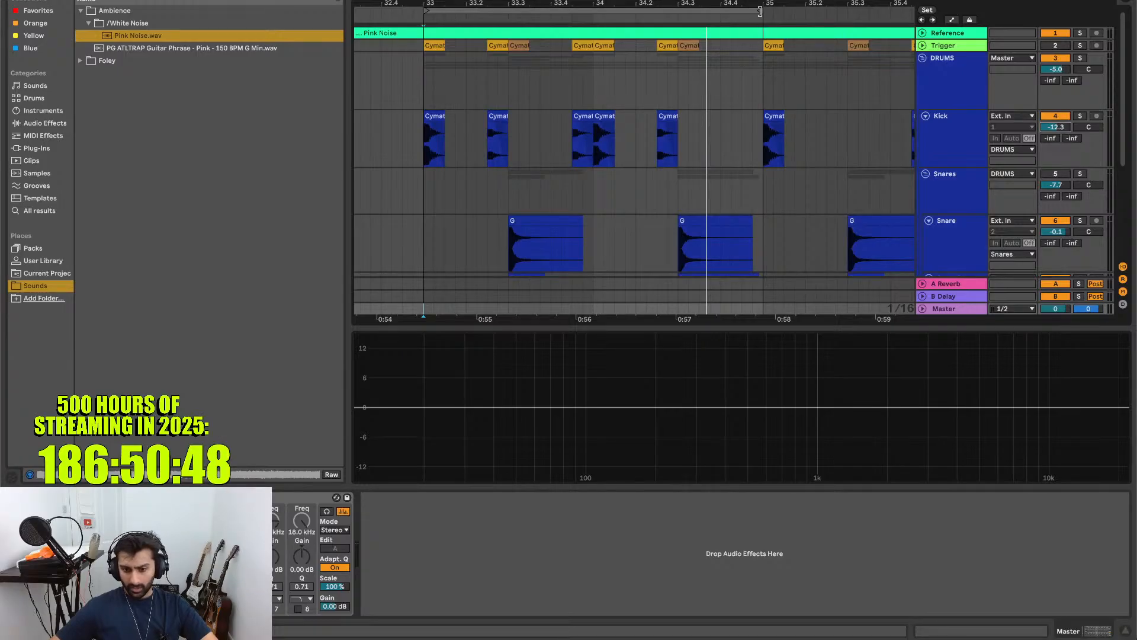
key(space)
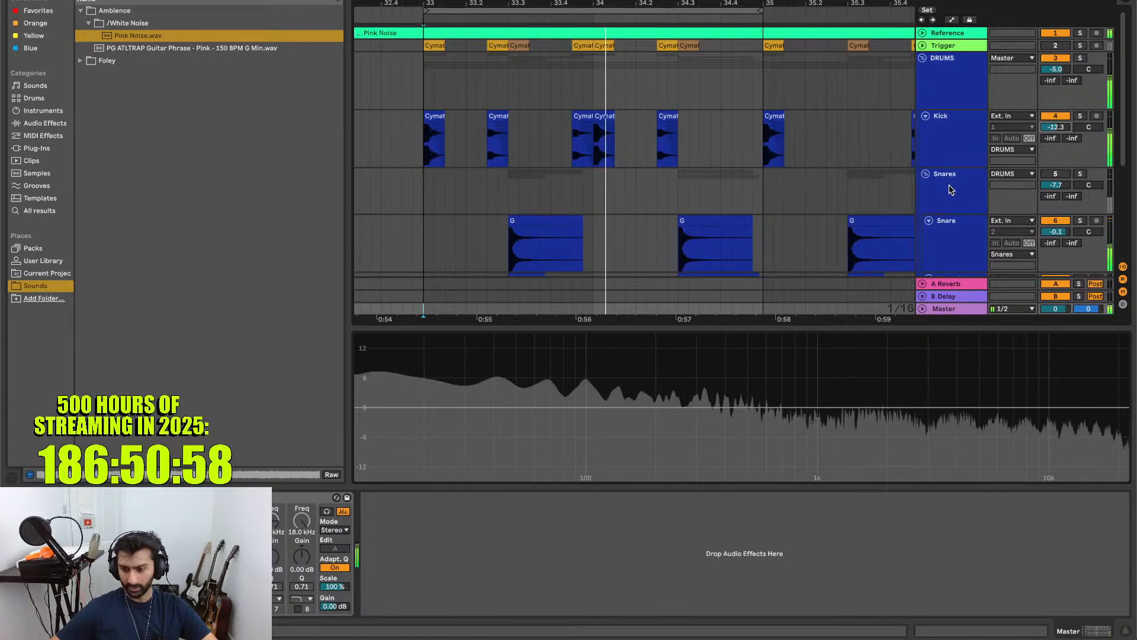
- Solo the Snares group and inspect the KClip Zero plug-in in its device chain
scroll(955, 185, down, 5)
click(1079, 71)
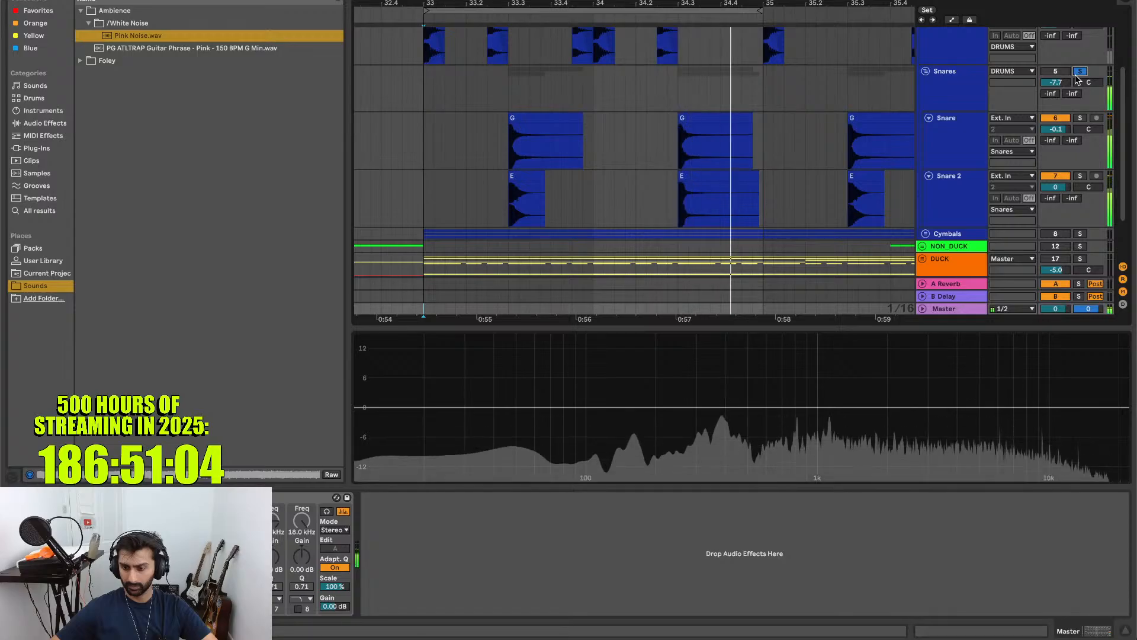
click(953, 211)
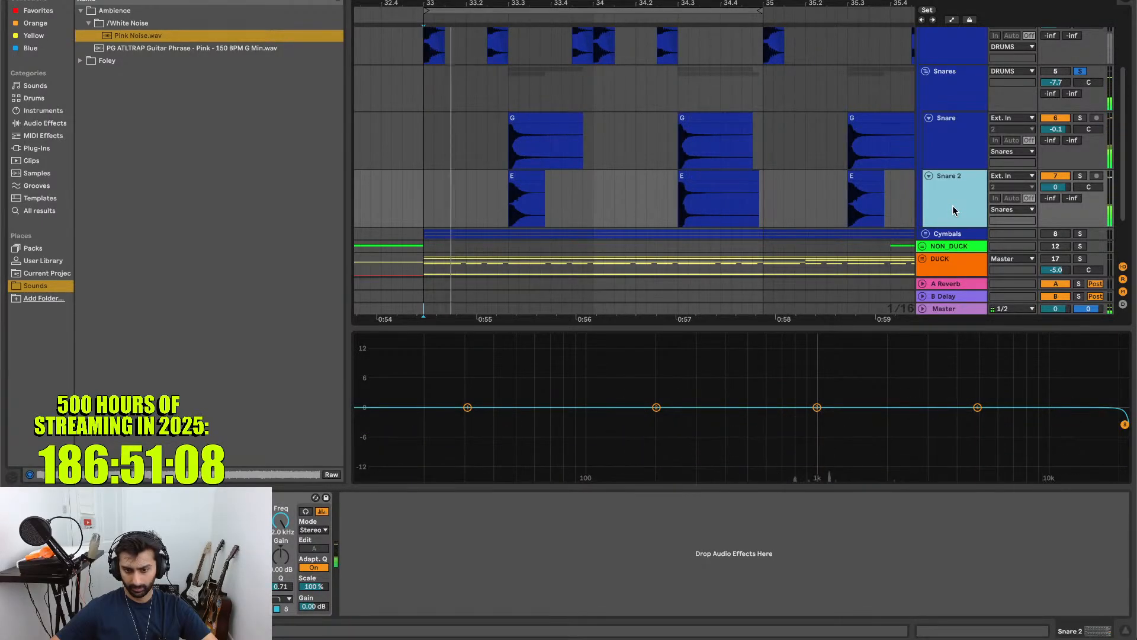
click(959, 100)
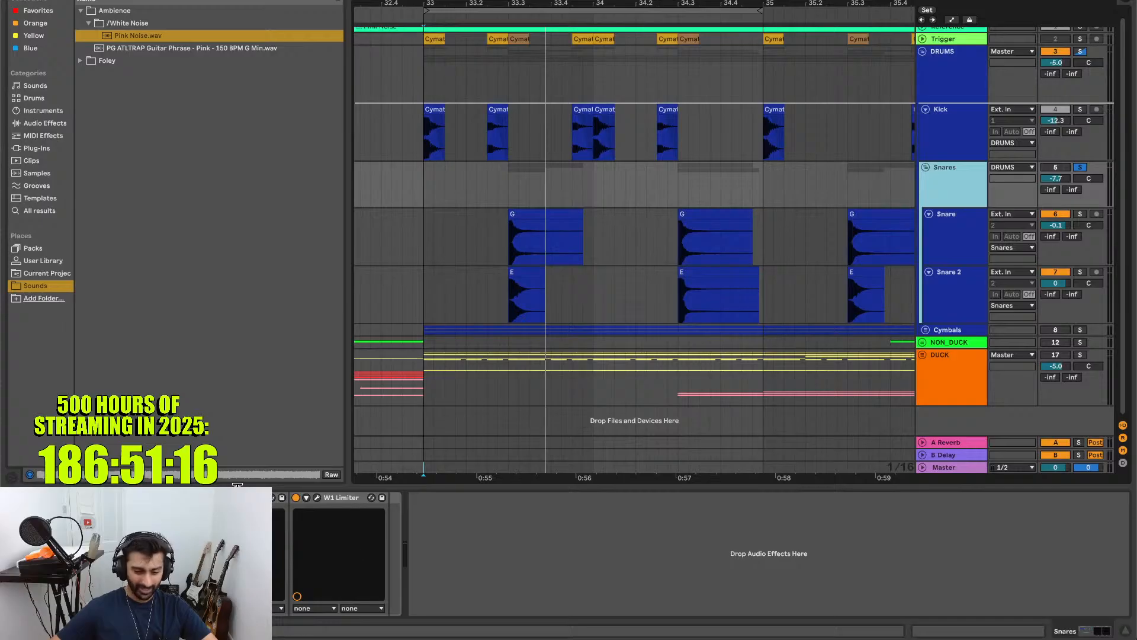
click(217, 497)
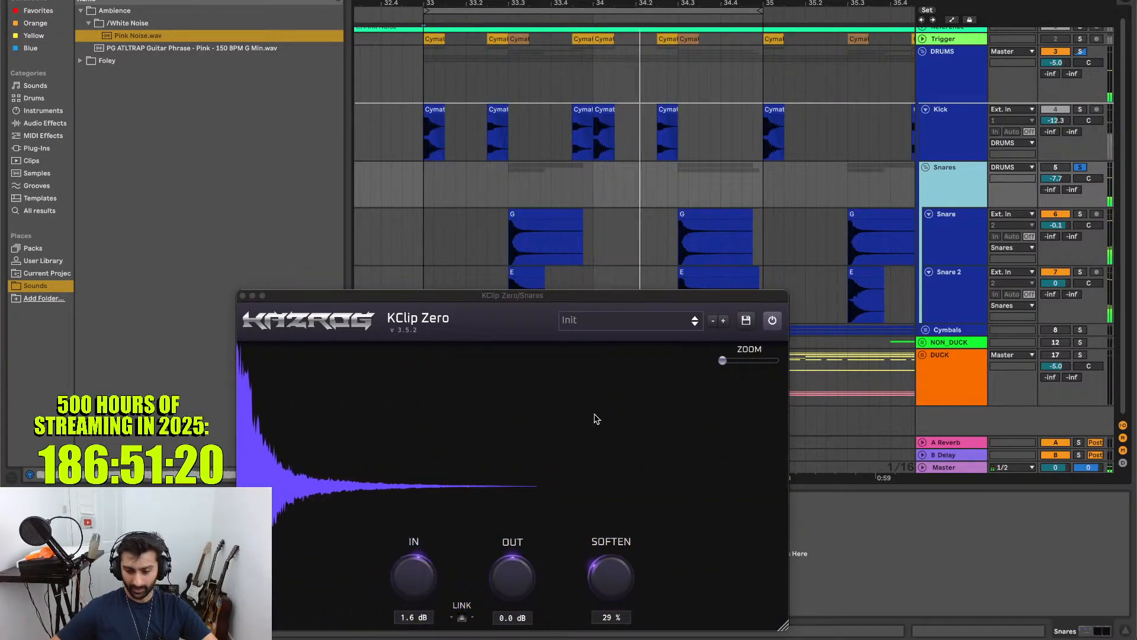
click(242, 296)
- Inspect the EQ curves on the Snare and Snare 2 tracks
click(954, 234)
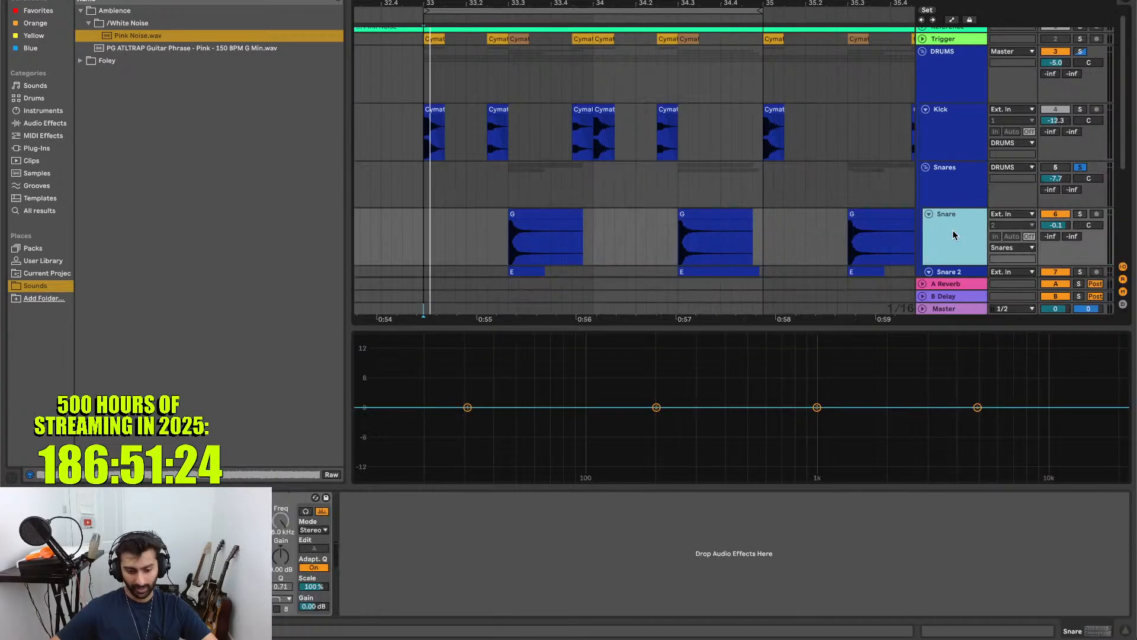
scroll(957, 233, down, 3)
click(961, 212)
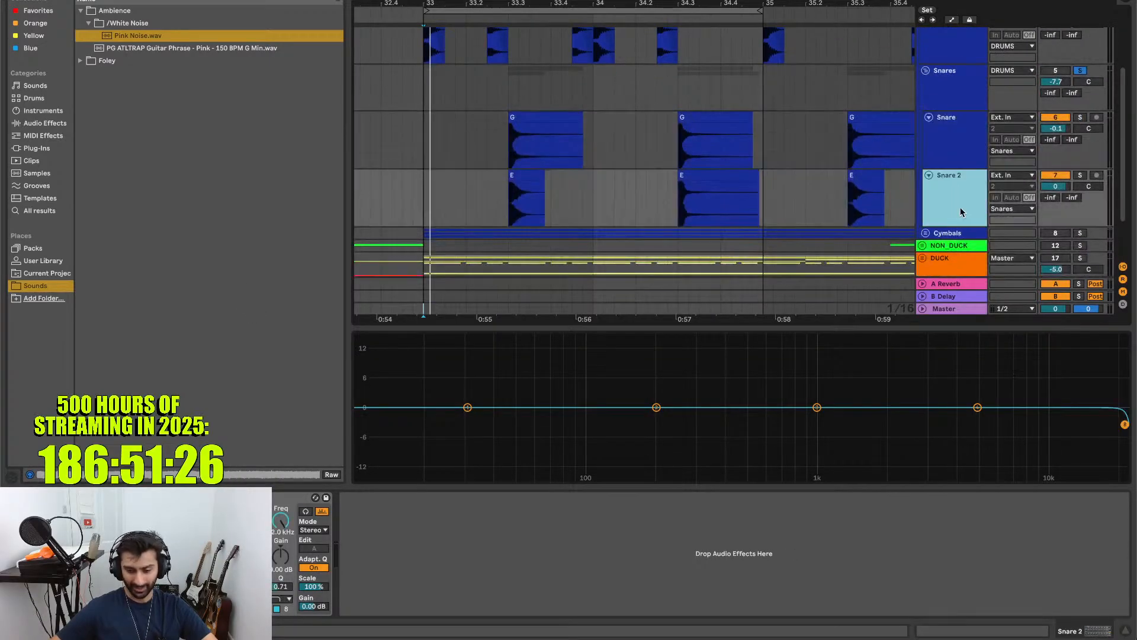
click(950, 129)
- Add an EQ Eight after the W1 Limiter on the Snares group and switch the new device off
click(951, 89)
scroll(951, 89, up, 3)
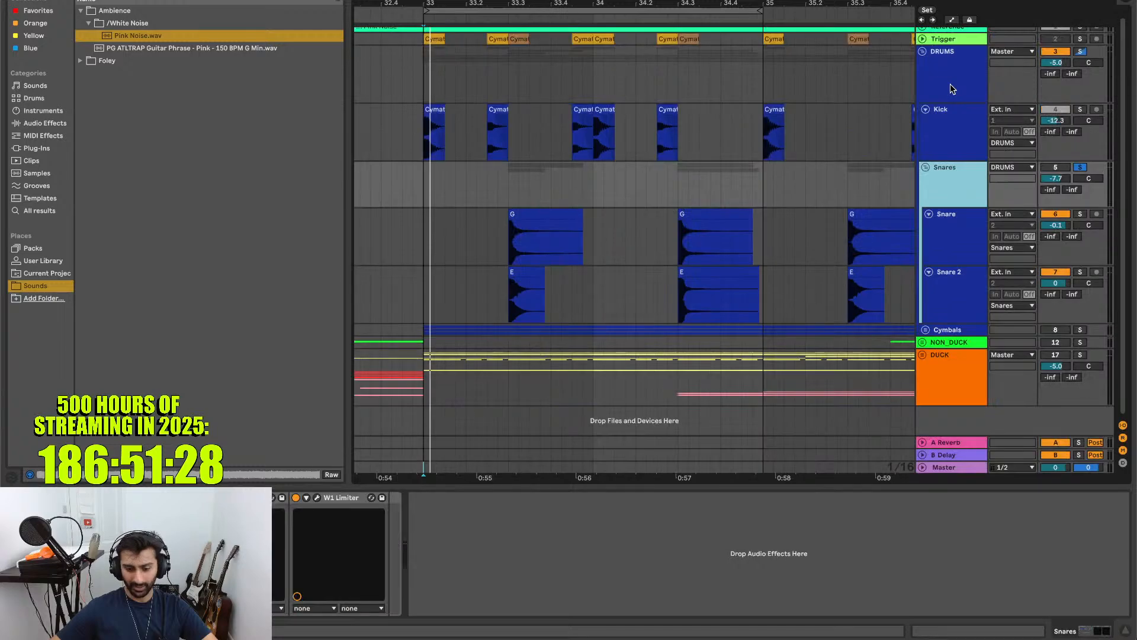
click(38, 121)
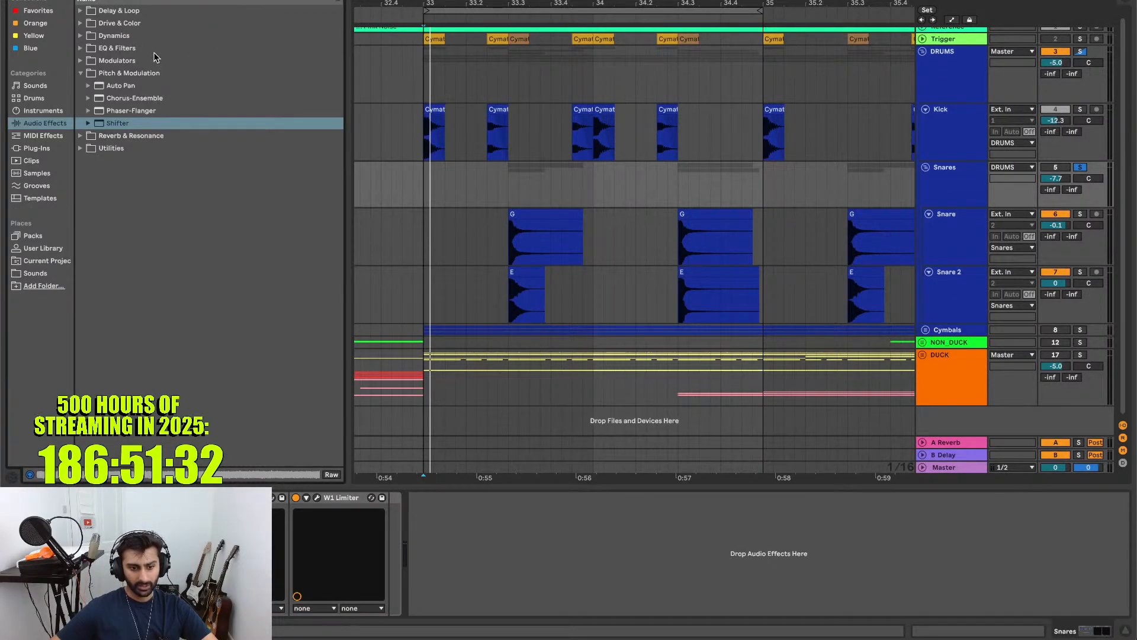
click(141, 38)
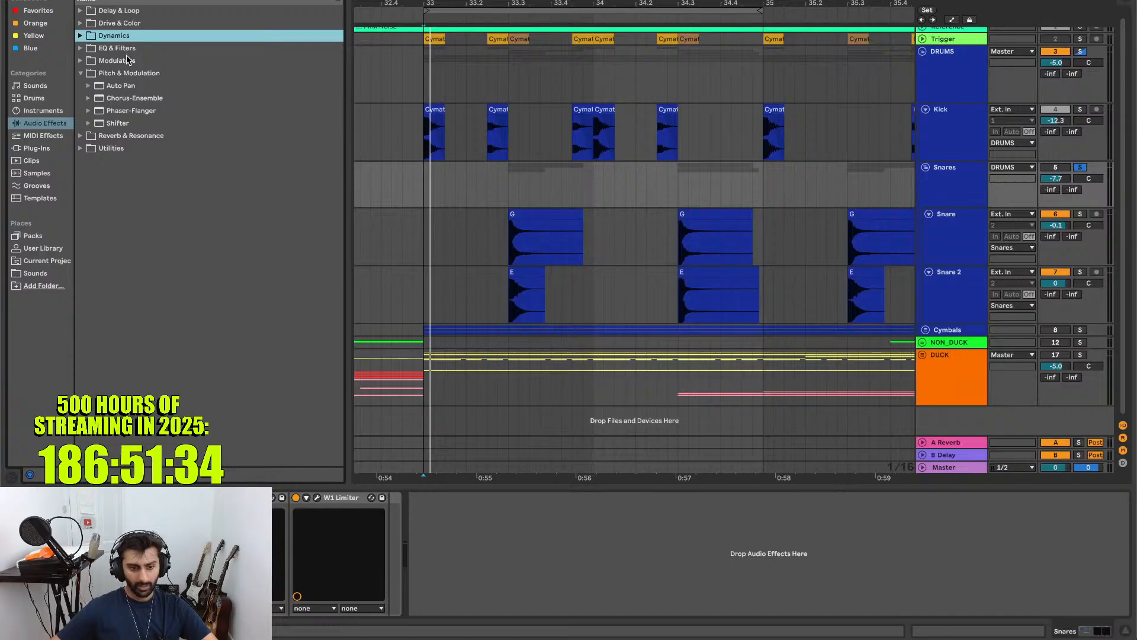
double_click(124, 50)
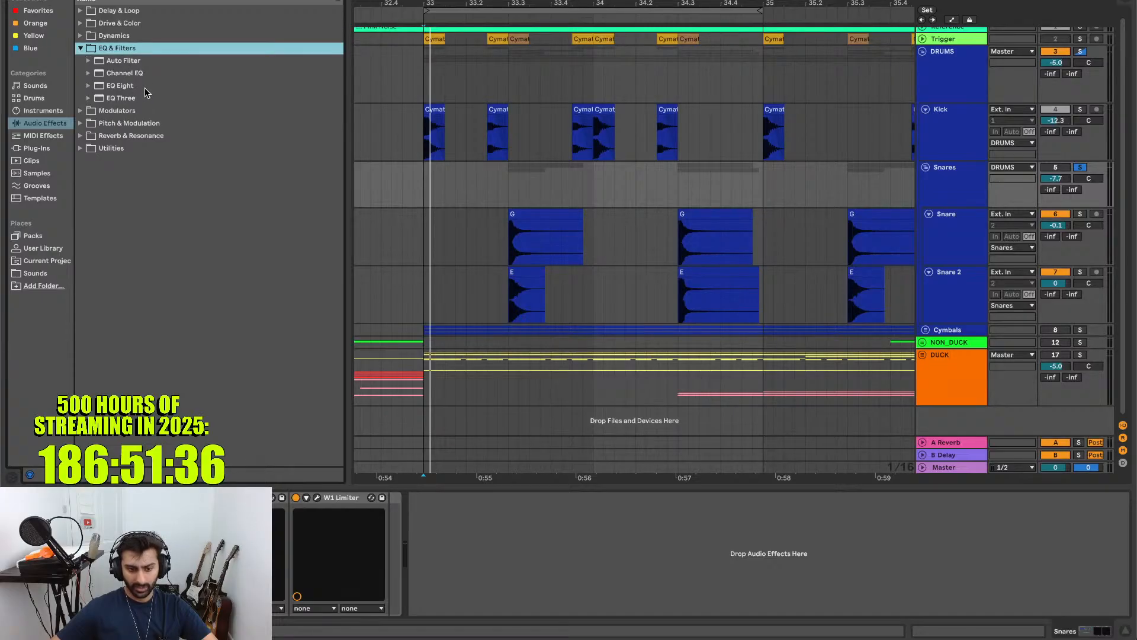
double_click(146, 86)
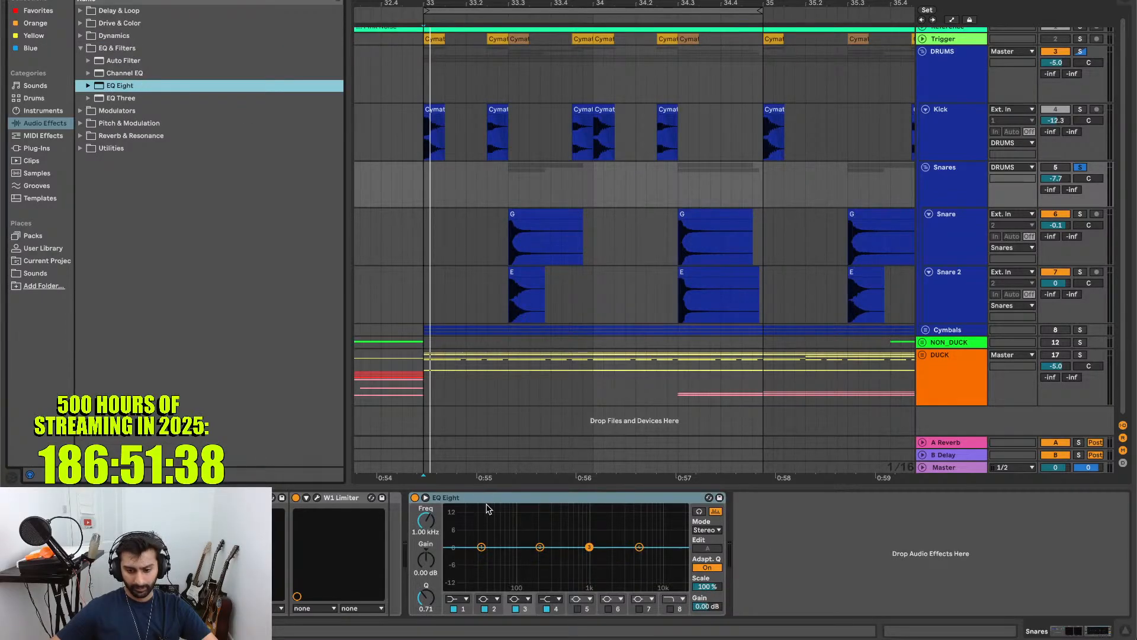
click(414, 498)
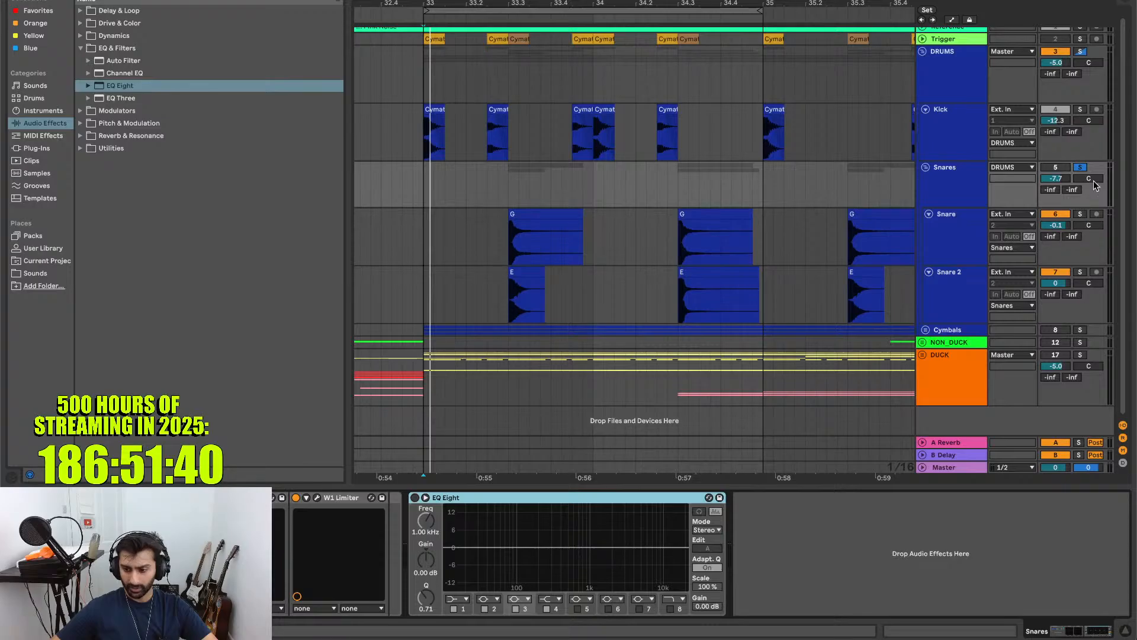
- Reactivate the Snares group and audition the Snare track on its own while watching its EQ
click(1060, 168)
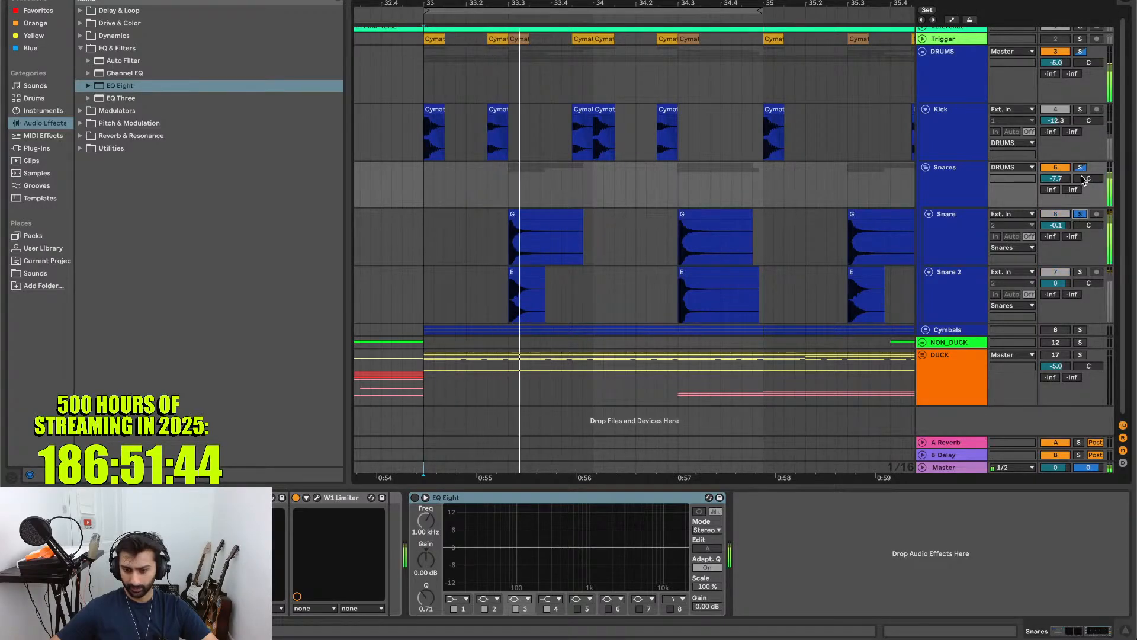
click(954, 231)
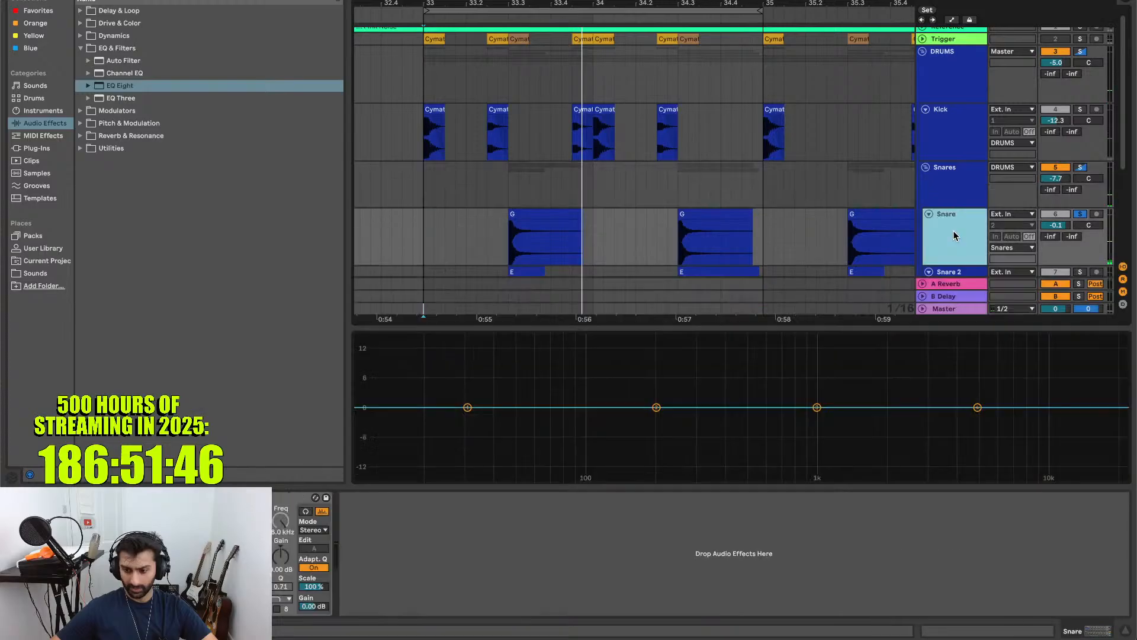
key(space)
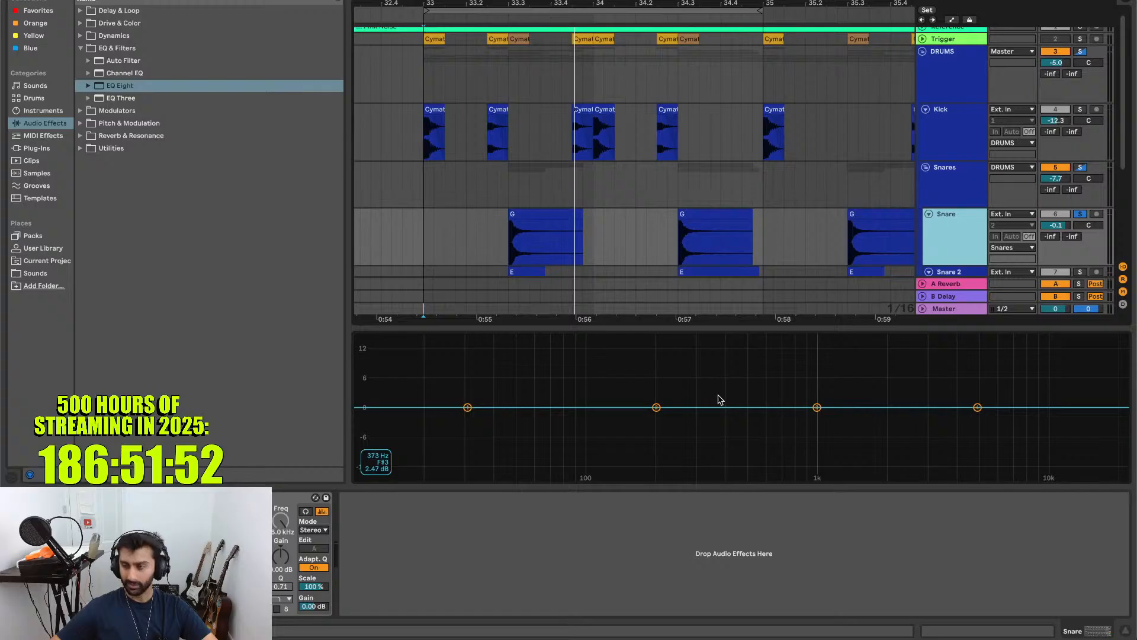
key(space)
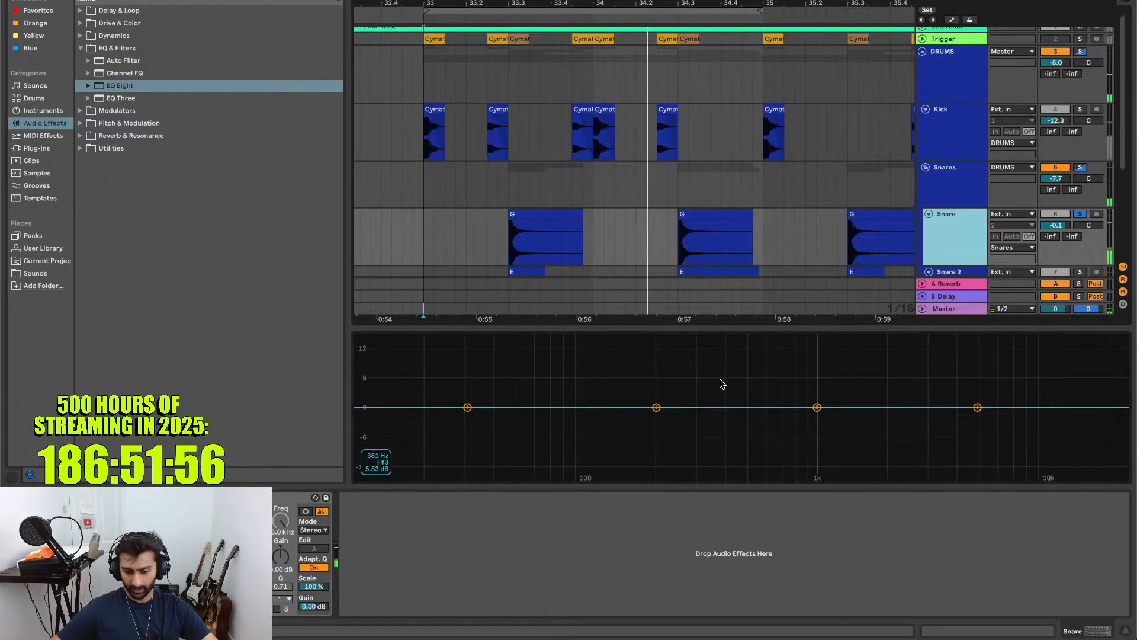
- Solo the Snare 2 track, audition it in the loop and compare its clips with those on Snare
scroll(979, 218, down, 3)
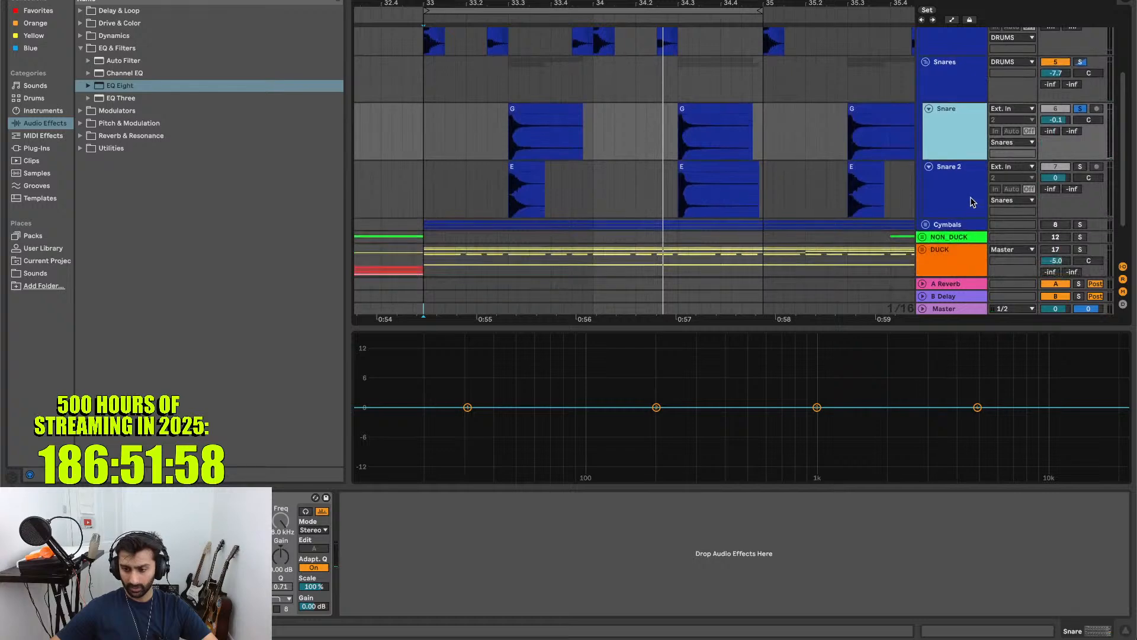
click(972, 202)
click(1081, 167)
key(space)
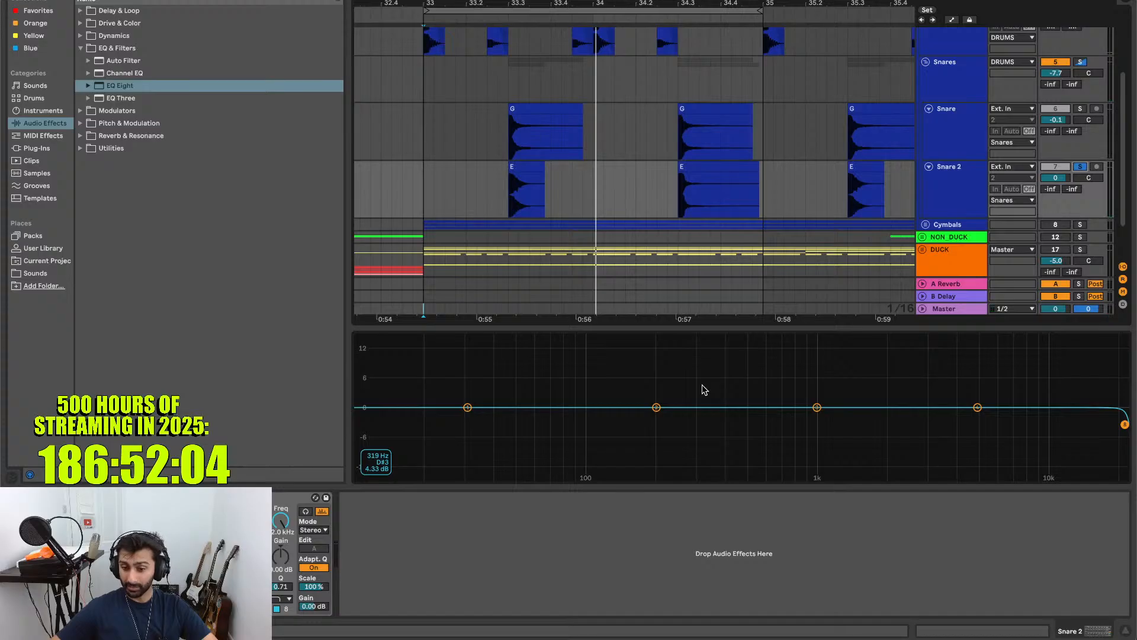
key(space)
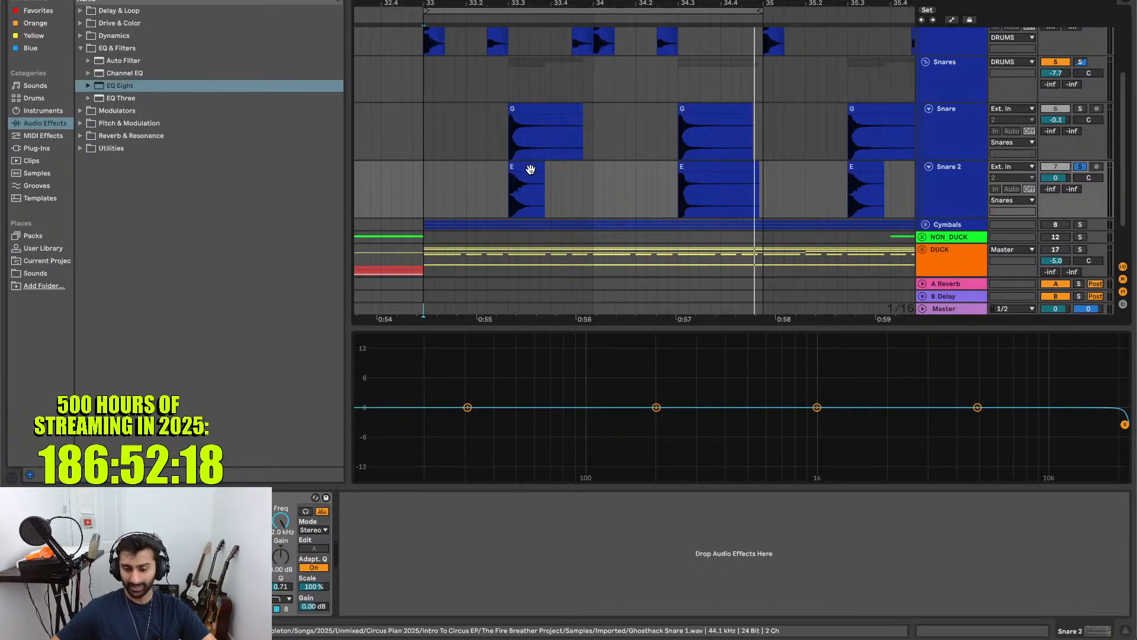
scroll(839, 176, down, 2)
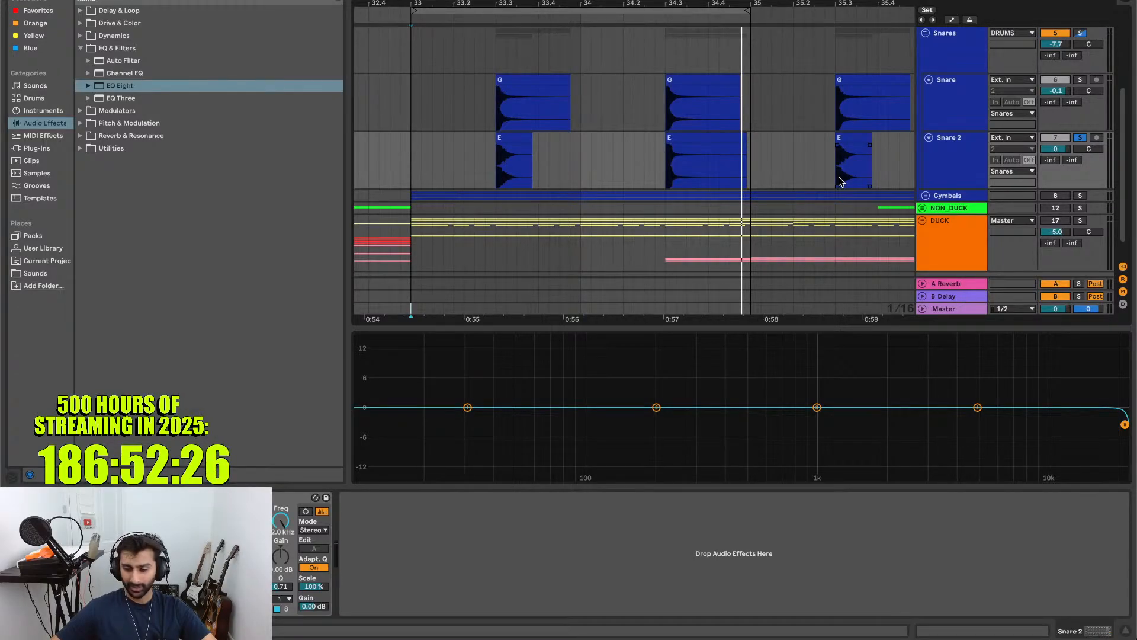
scroll(839, 177, up, 3)
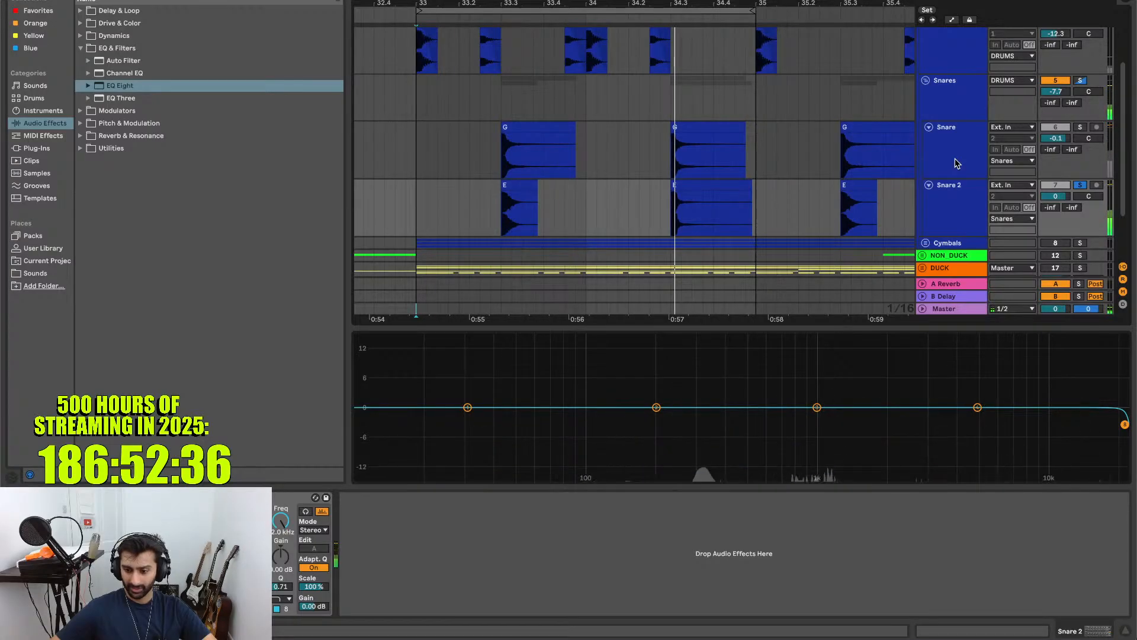
scroll(954, 164, down, 2)
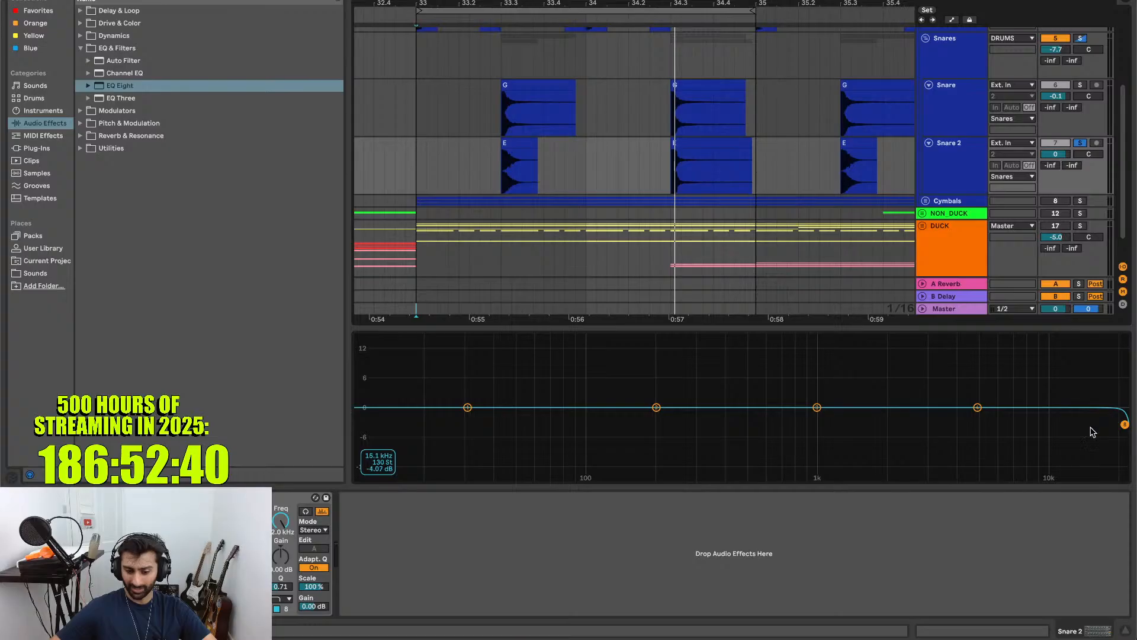
- Check the Snare 2 track's EQ and its Track Panning automation across the arrangement
click(950, 115)
click(944, 149)
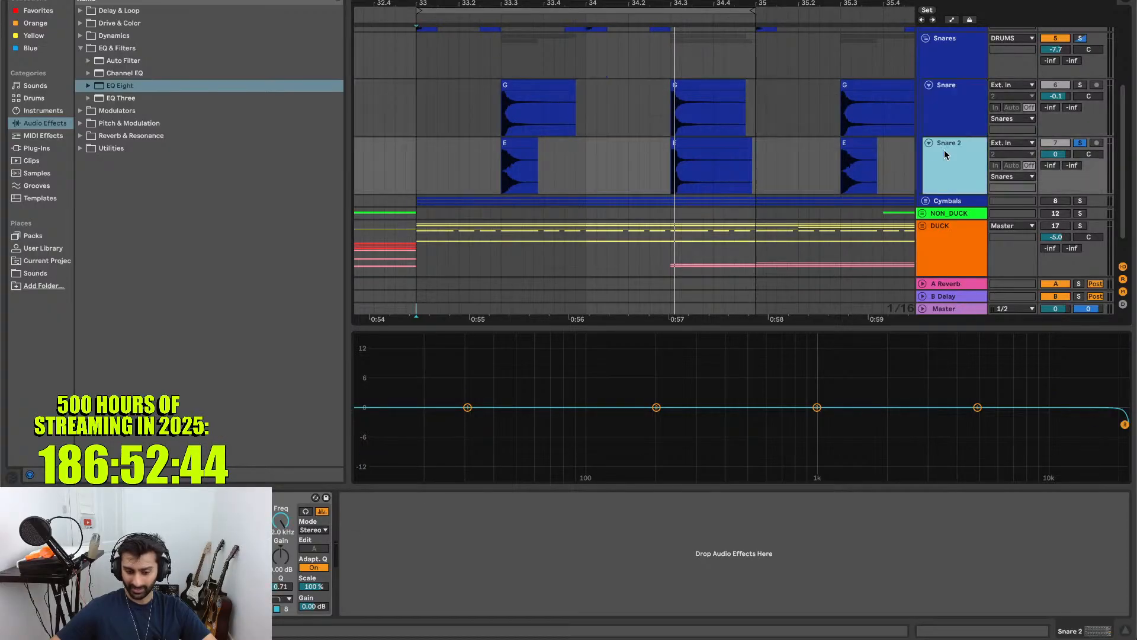
scroll(649, 123, down, 3)
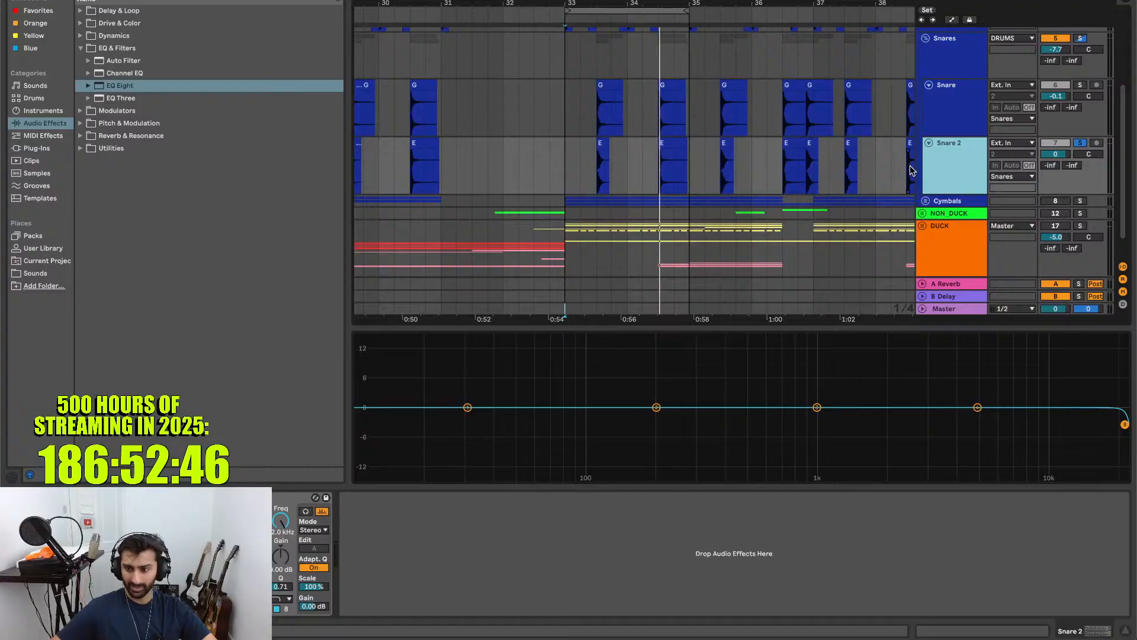
key(a)
scroll(840, 166, down, 3)
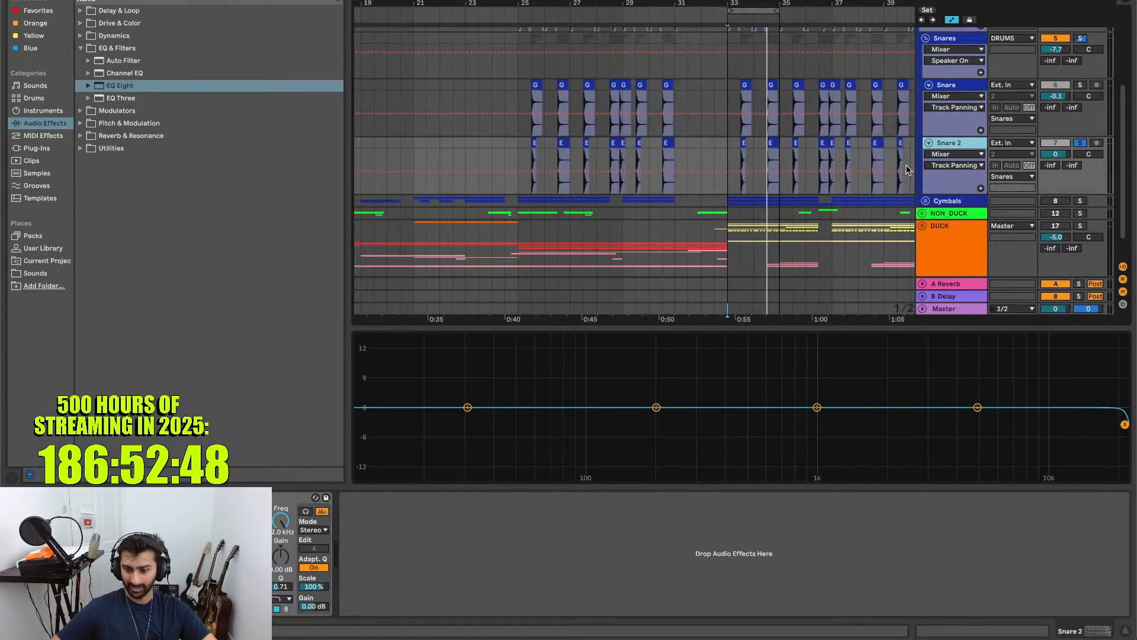
click(937, 155)
click(950, 152)
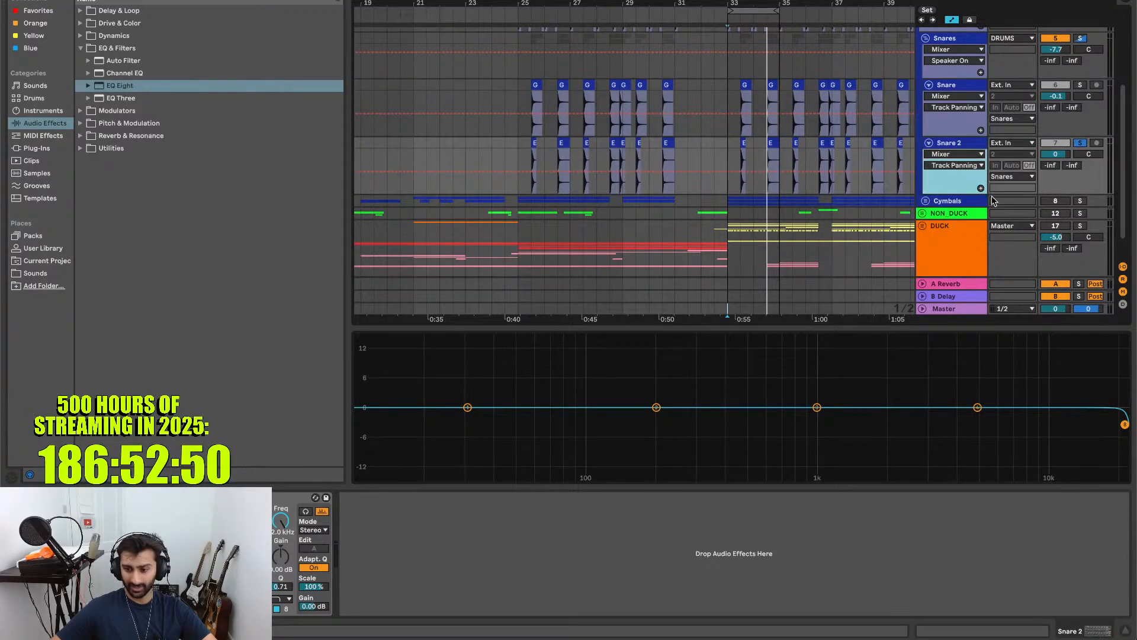
key(a)
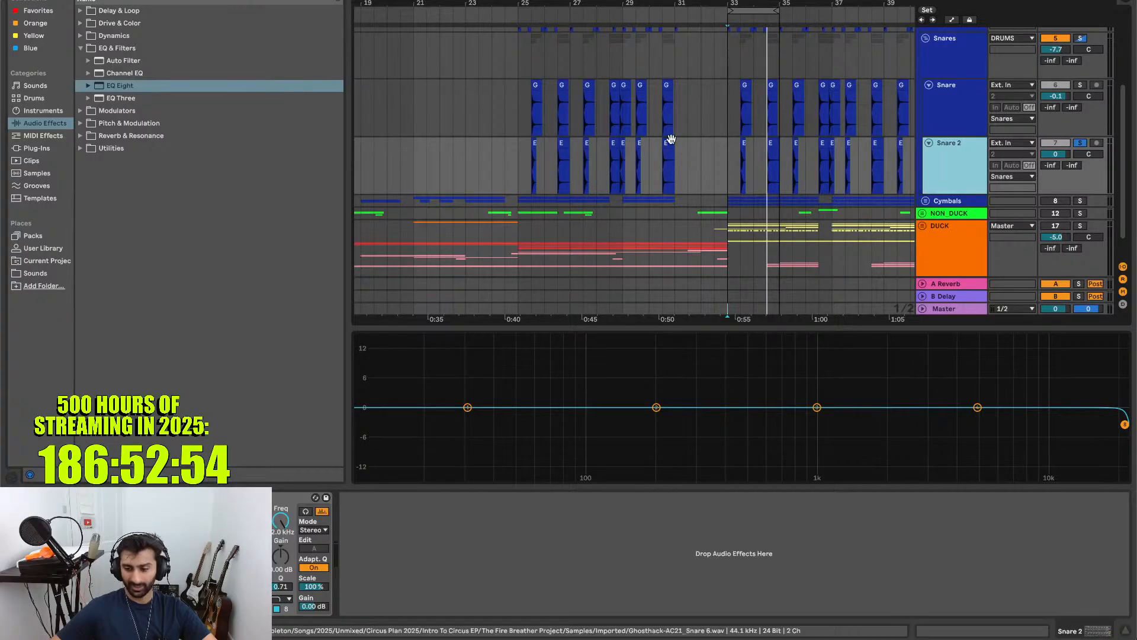
- Clear the solo on Snare 2, solo the whole Snares group and play the loop
scroll(658, 166, up, 3)
scroll(672, 140, up, 2)
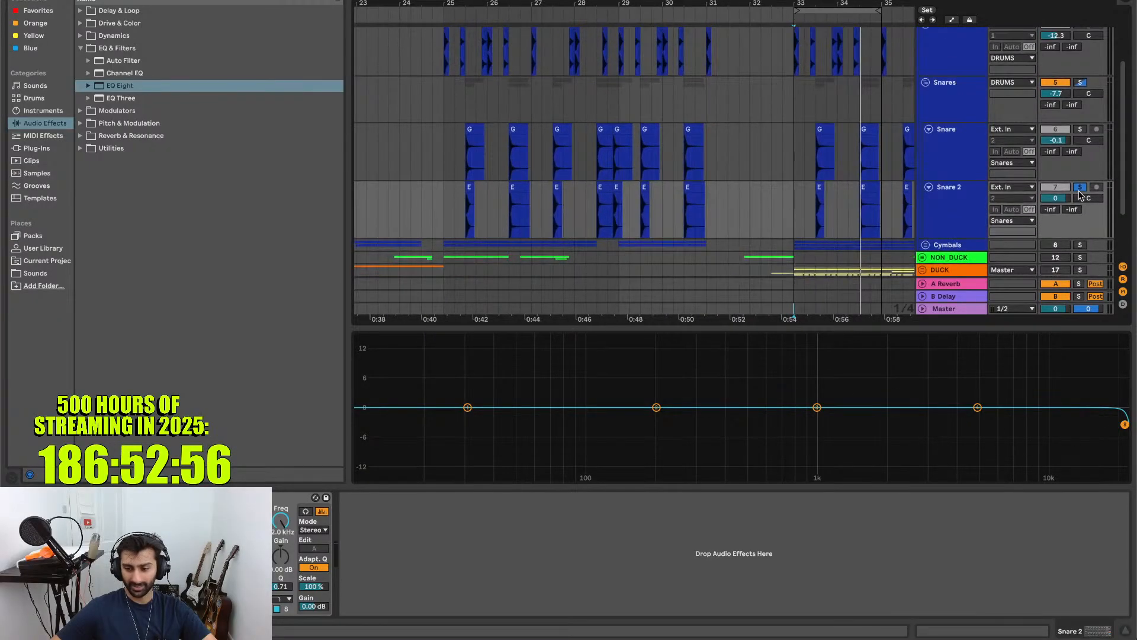
click(944, 94)
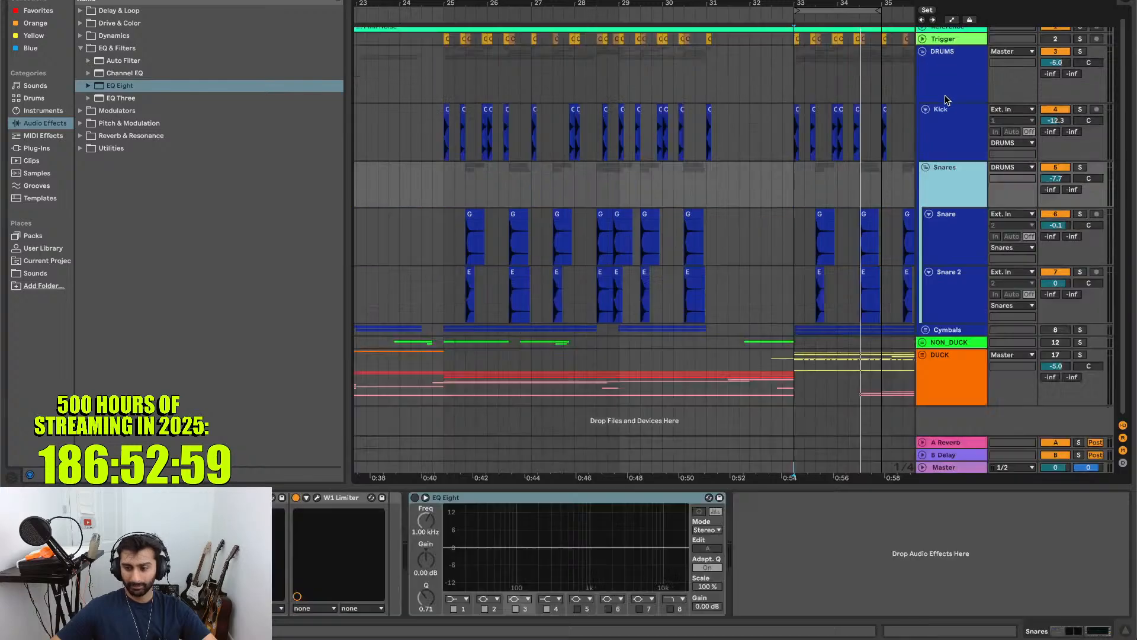
click(1081, 169)
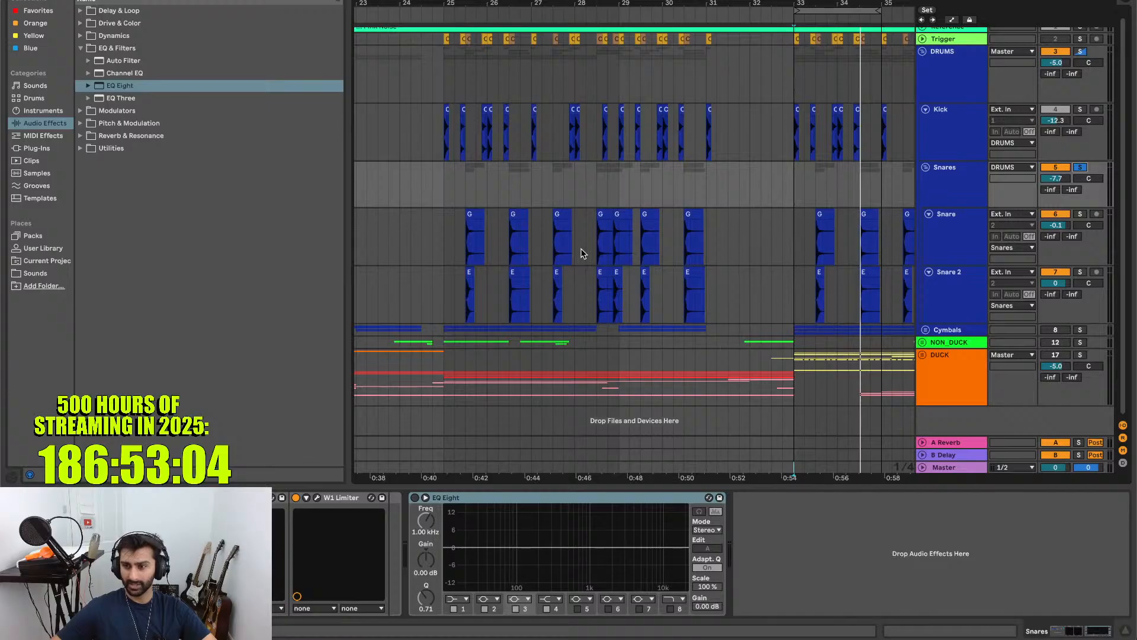
key(space)
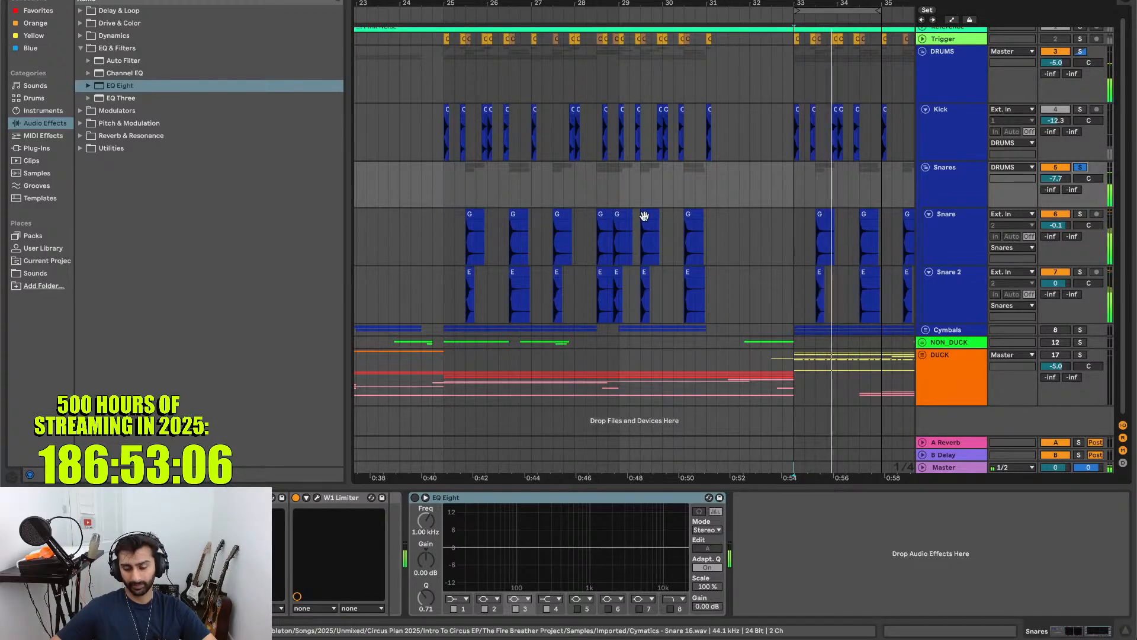
- Clear the solo on the Snares group and delete its EQ Eight
scroll(644, 219, right, 4)
scroll(645, 220, up, 5)
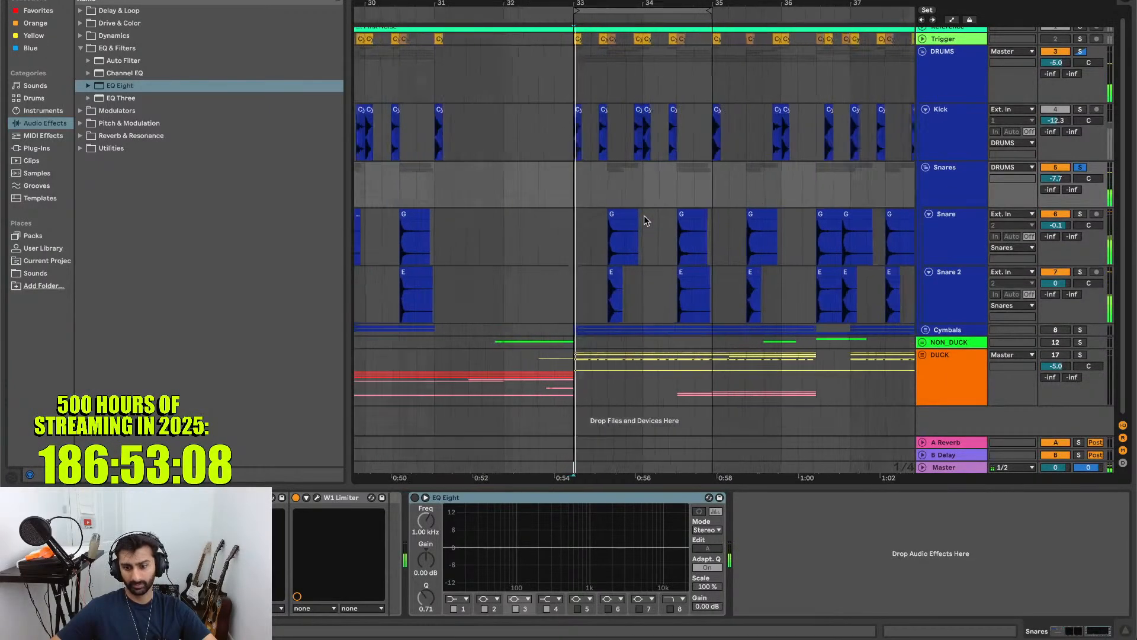
click(1080, 169)
click(943, 187)
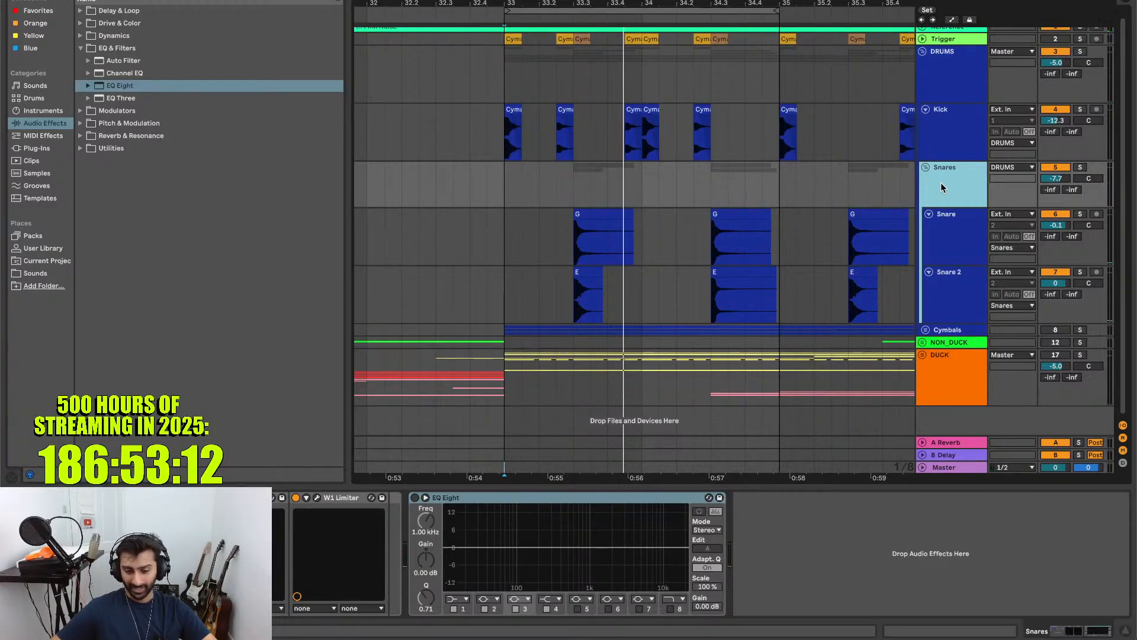
click(518, 505)
key(Delete)
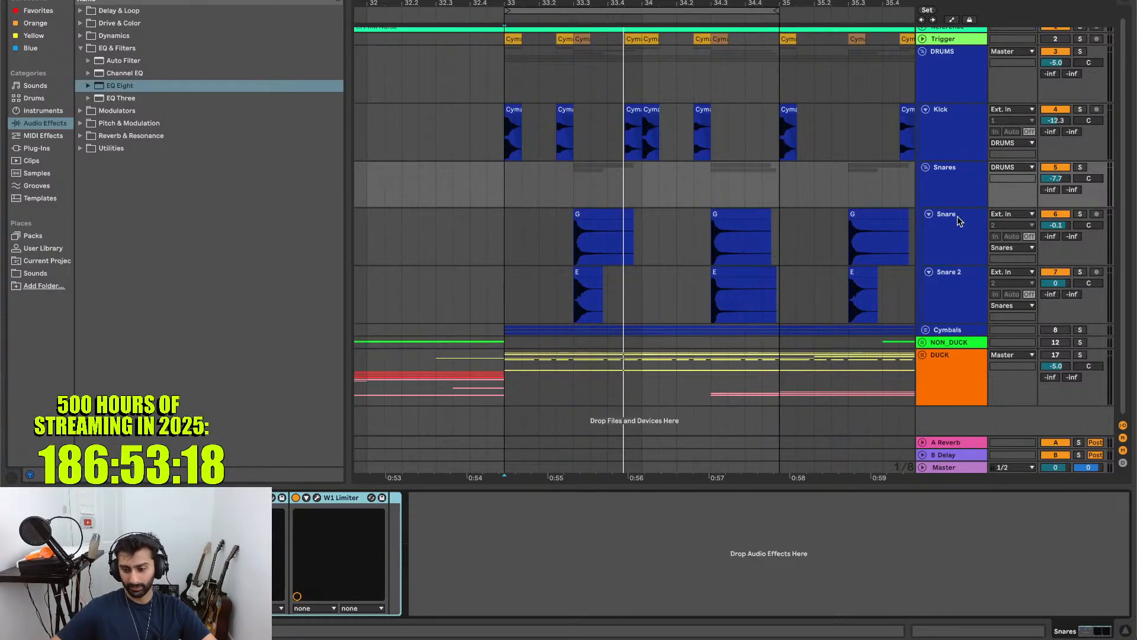
- Play the loop against the pink noise with the Master's EQ spectrum in view and lower the Snares group volume to -16.6 dB
click(954, 468)
scroll(1049, 77, up, 1)
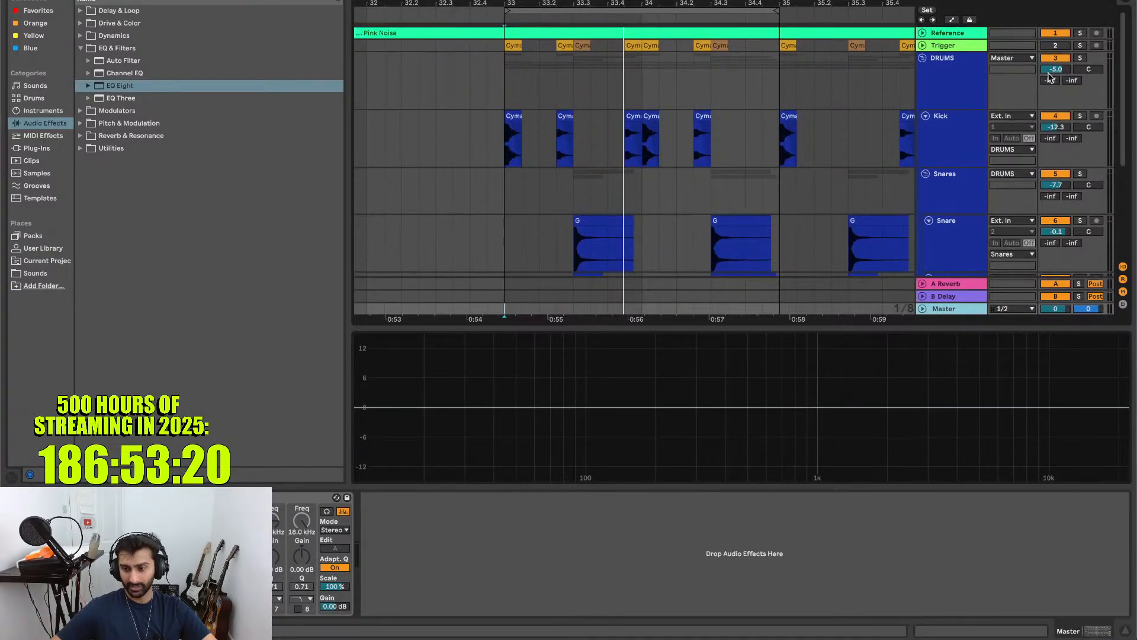
scroll(1030, 119, down, 5)
scroll(1006, 166, up, 5)
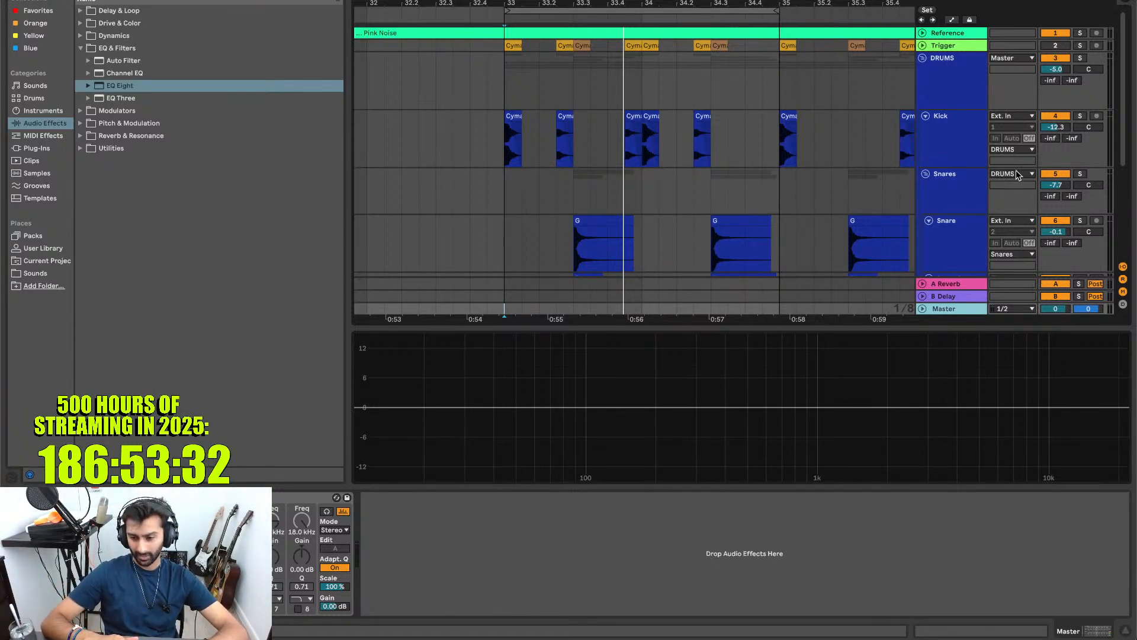
key(space)
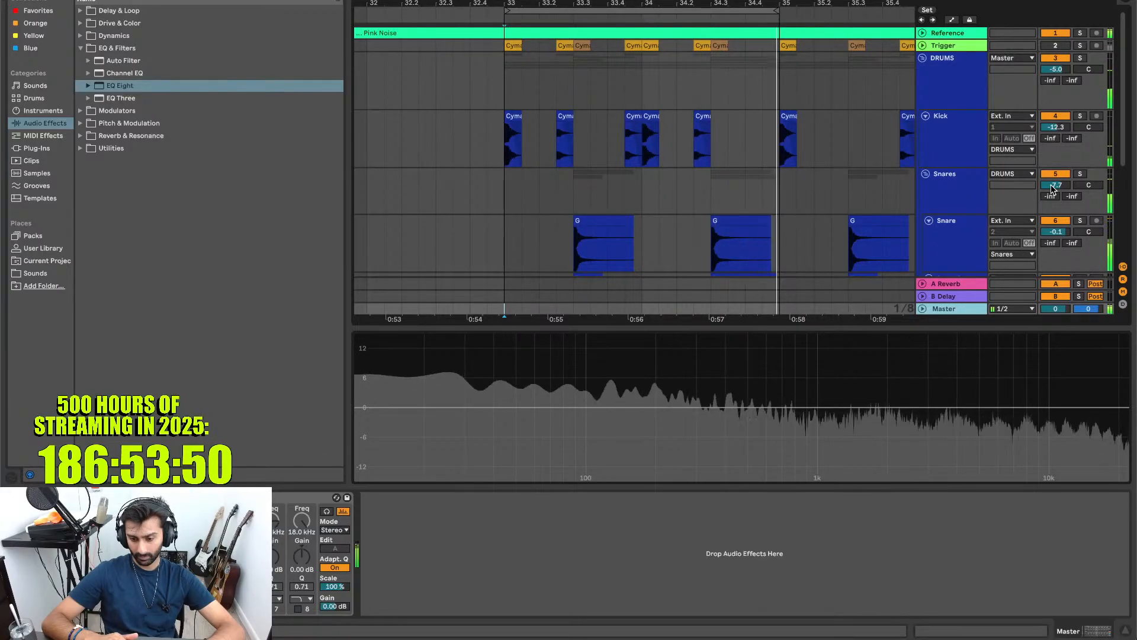
drag(1051, 186, 1051, 197)
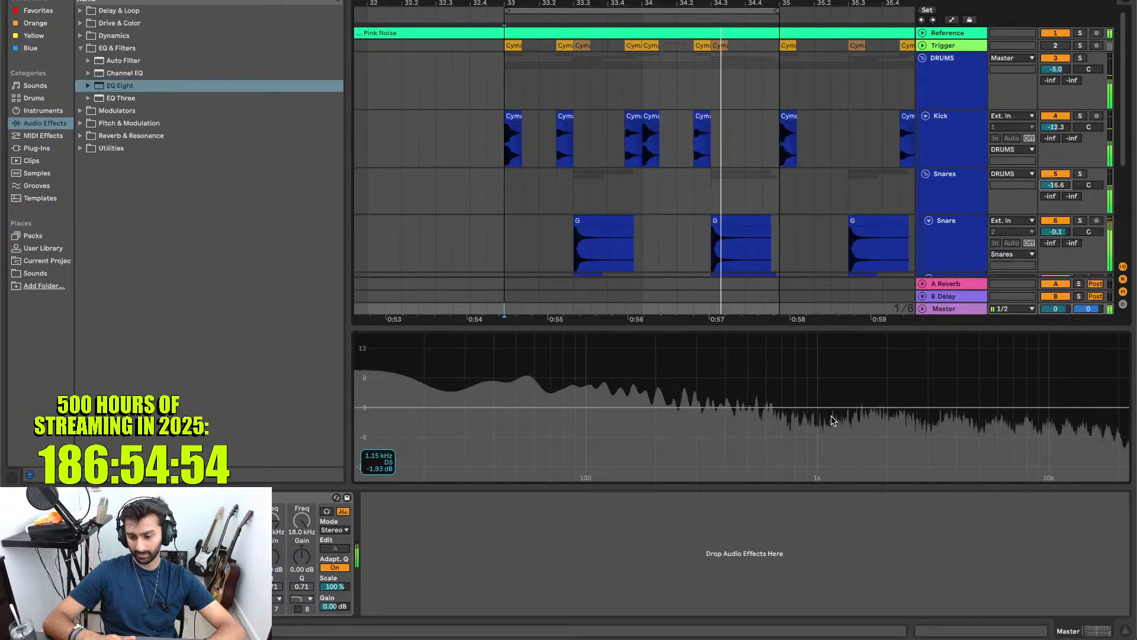
- Deactivate the Reference pink noise track and audition the kick and snare balance without it
scroll(622, 233, down, 3)
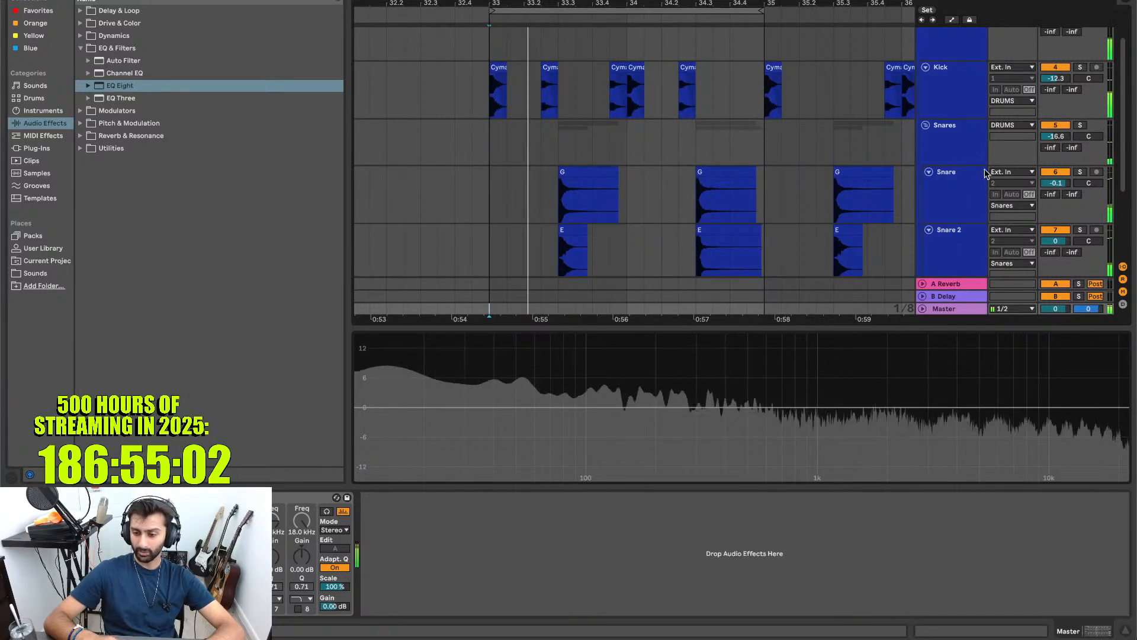
scroll(962, 165, up, 1)
key(space)
scroll(961, 165, up, 4)
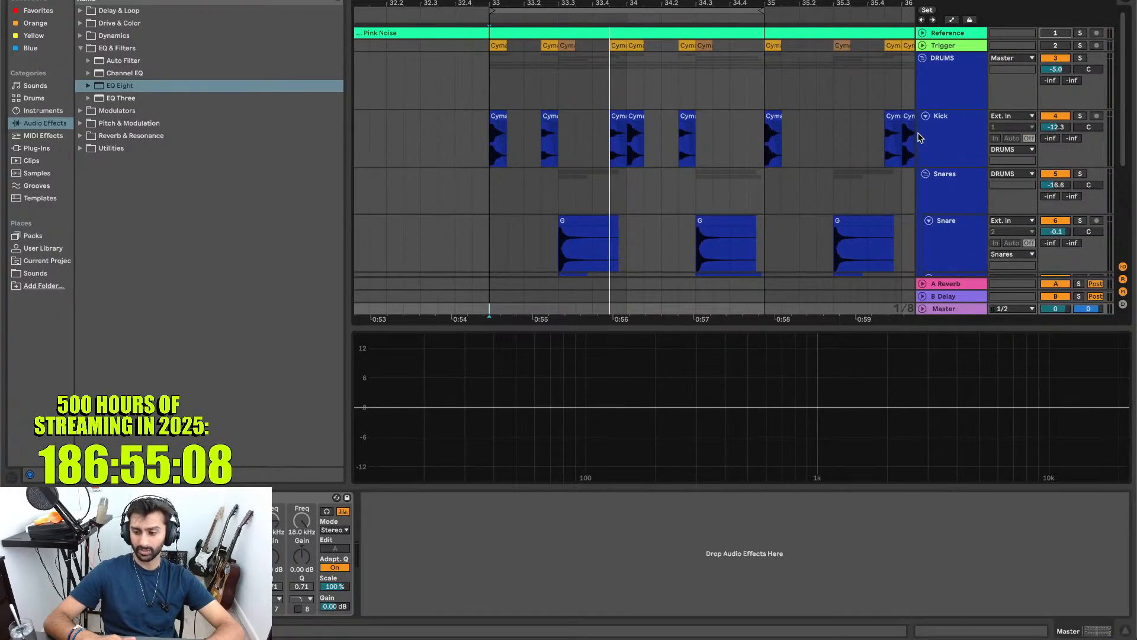
key(space)
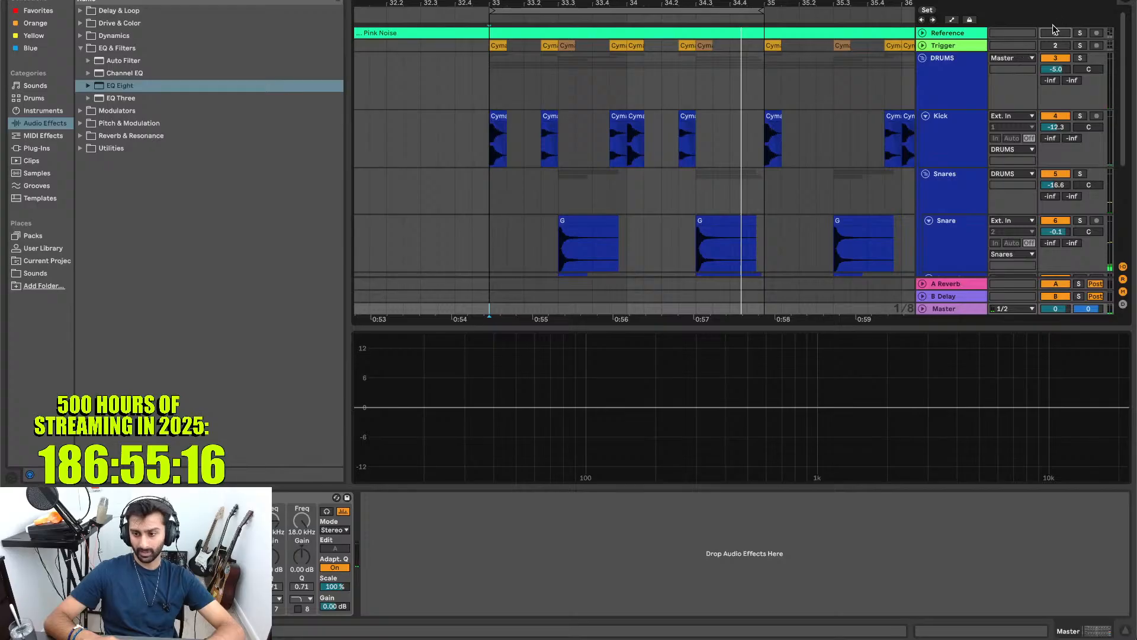
- Unfold the Cymbals group, collapse the Kick track and Snares group, and select Cymbals
scroll(934, 145, down, 5)
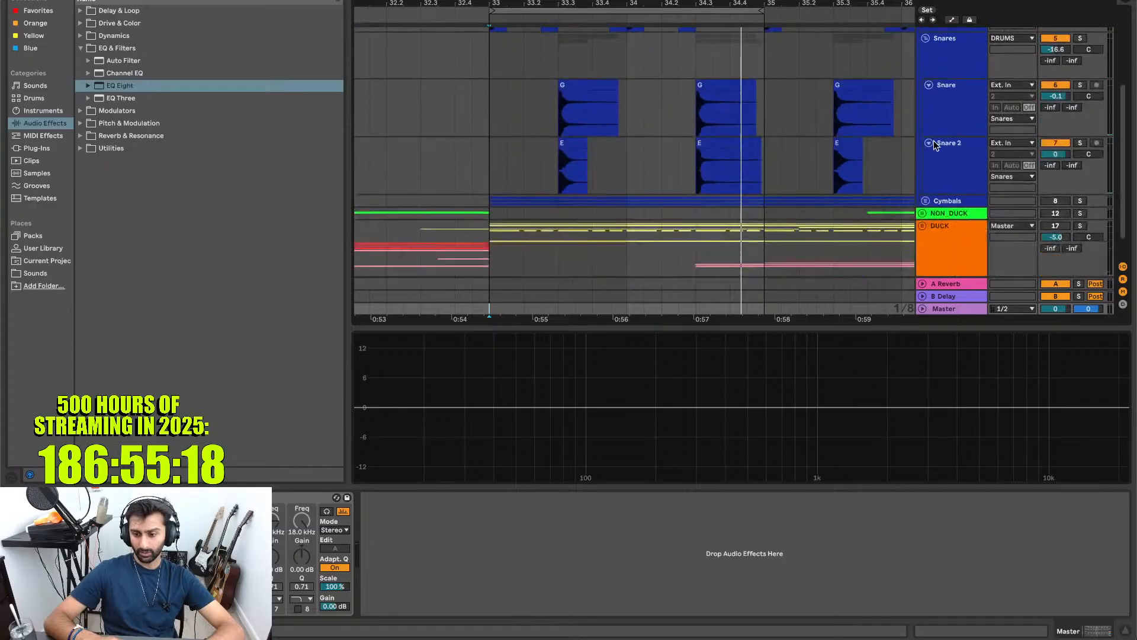
click(925, 201)
scroll(907, 130, up, 5)
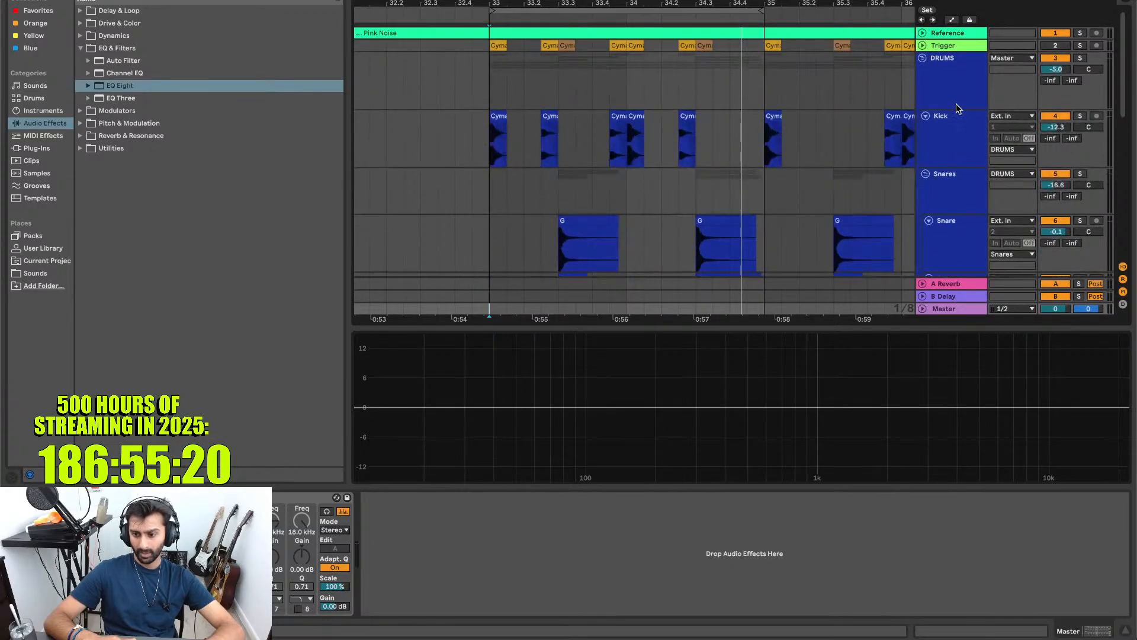
click(951, 125)
key(u)
click(951, 126)
key(u)
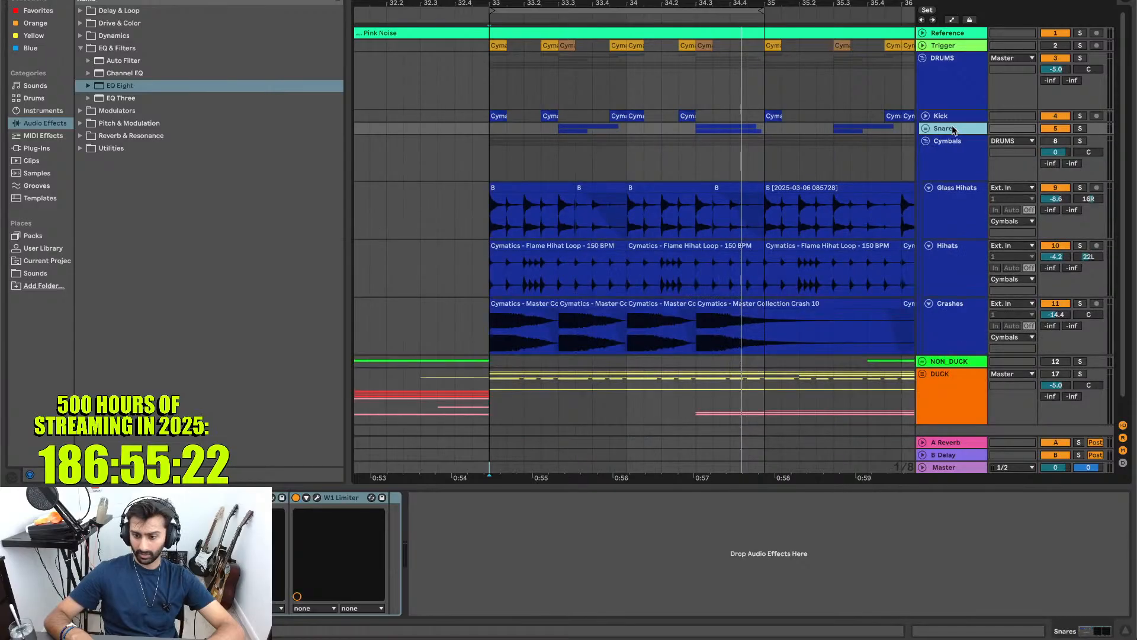
key(Down)
scroll(953, 130, down, 1)
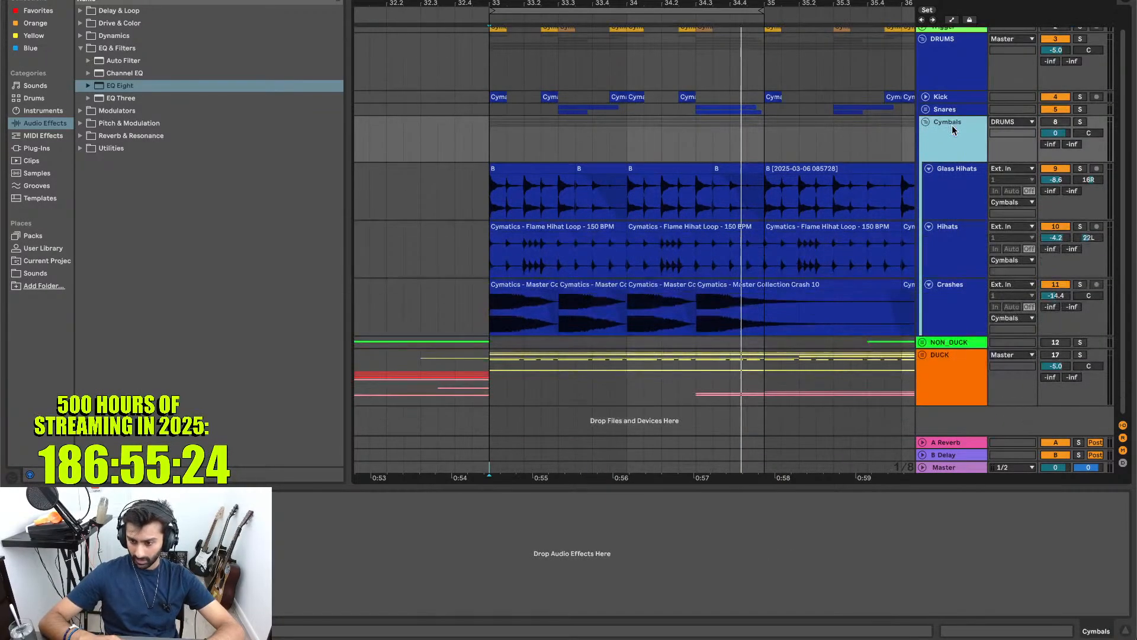
- Solo the Cymbals group, look over its hihat and crash clips around bars 33 to 37, and play the loop
click(1078, 122)
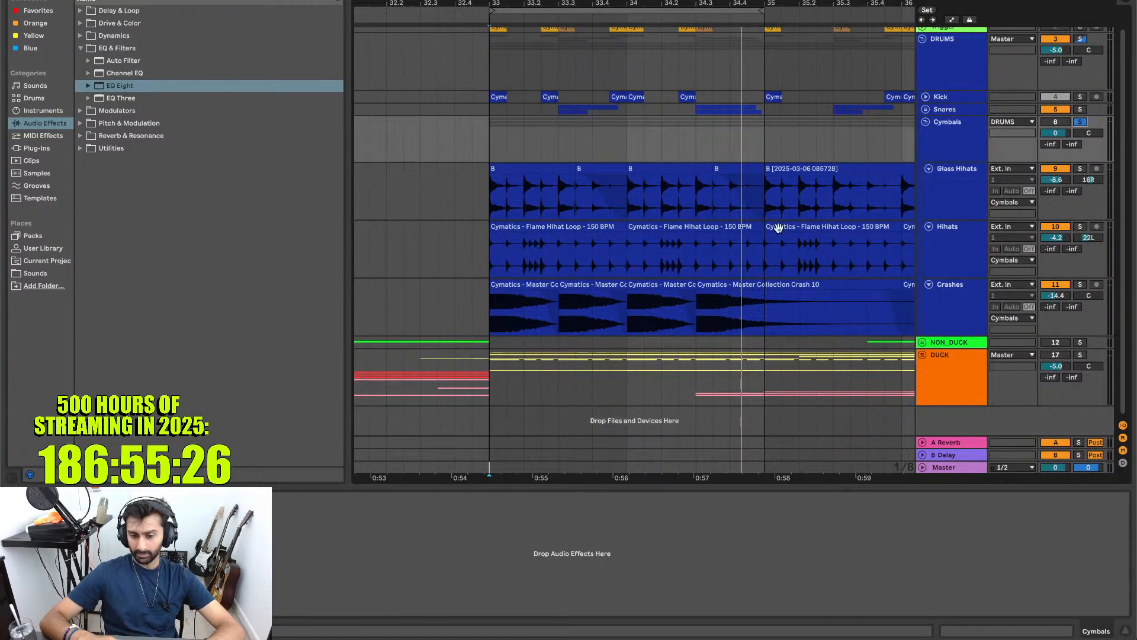
scroll(631, 256, right, 4)
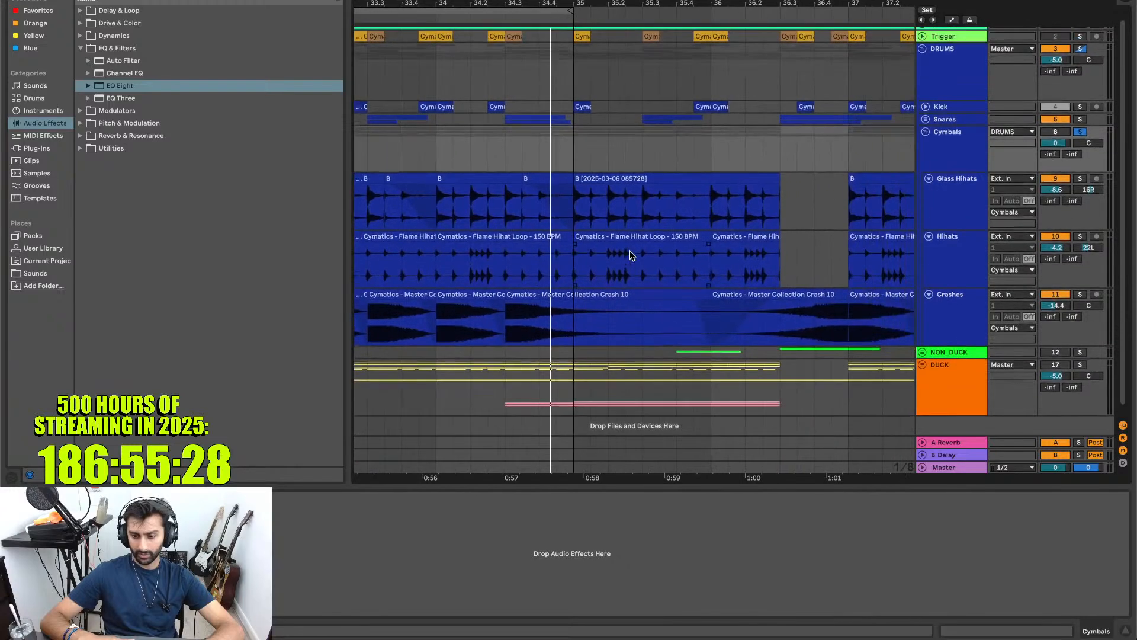
scroll(631, 255, down, 2)
scroll(631, 255, left, 3)
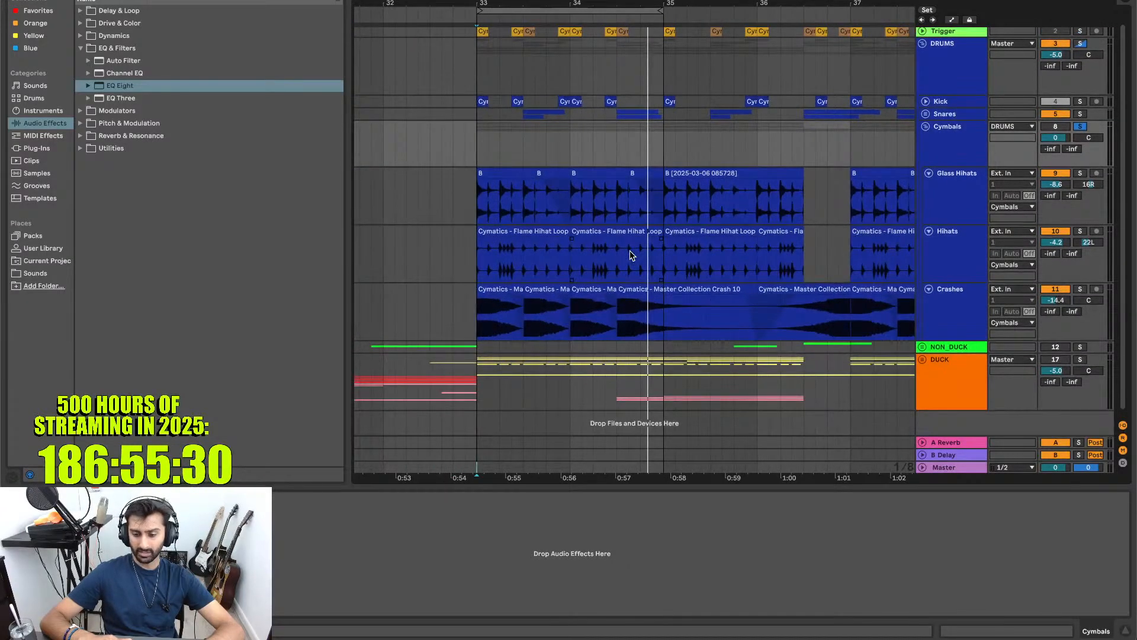
scroll(631, 256, right, 3)
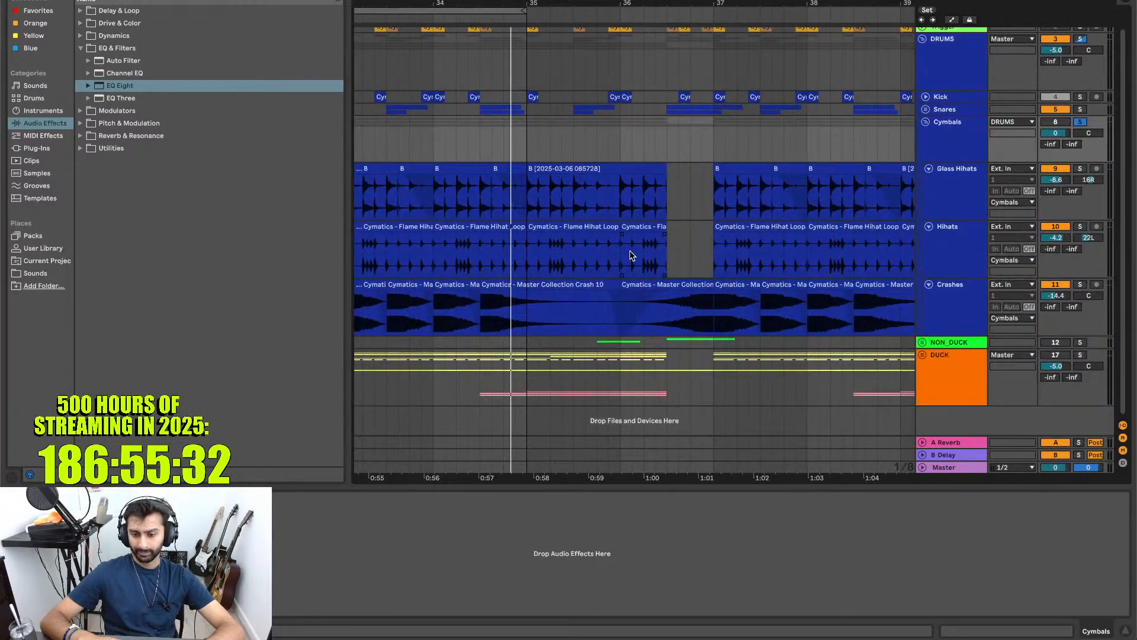
scroll(631, 256, left, 3)
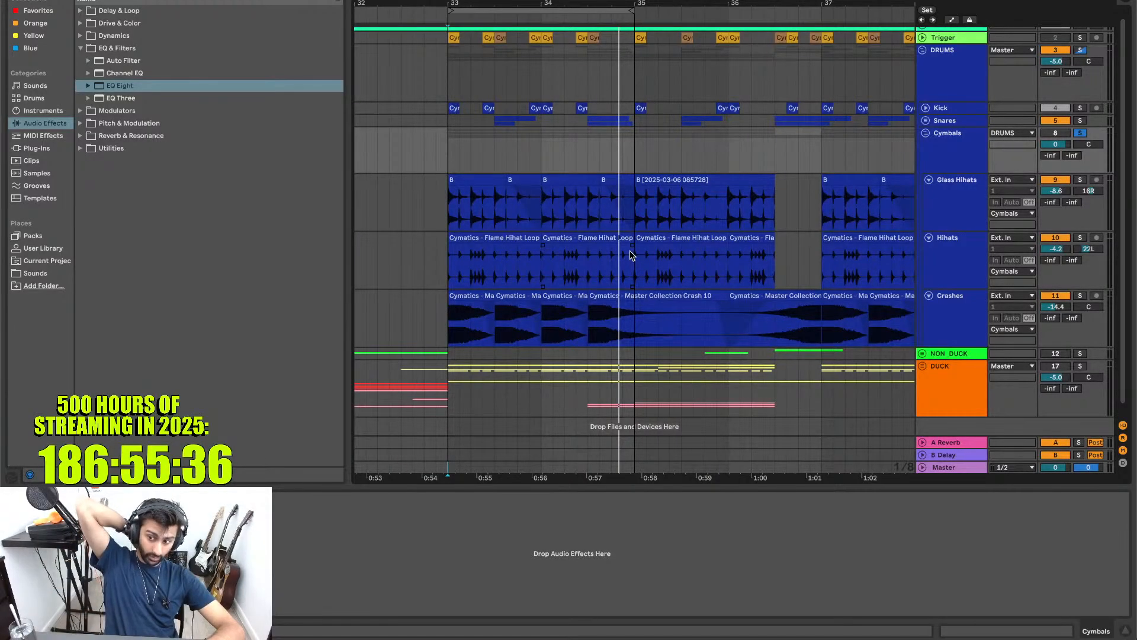
key(space)
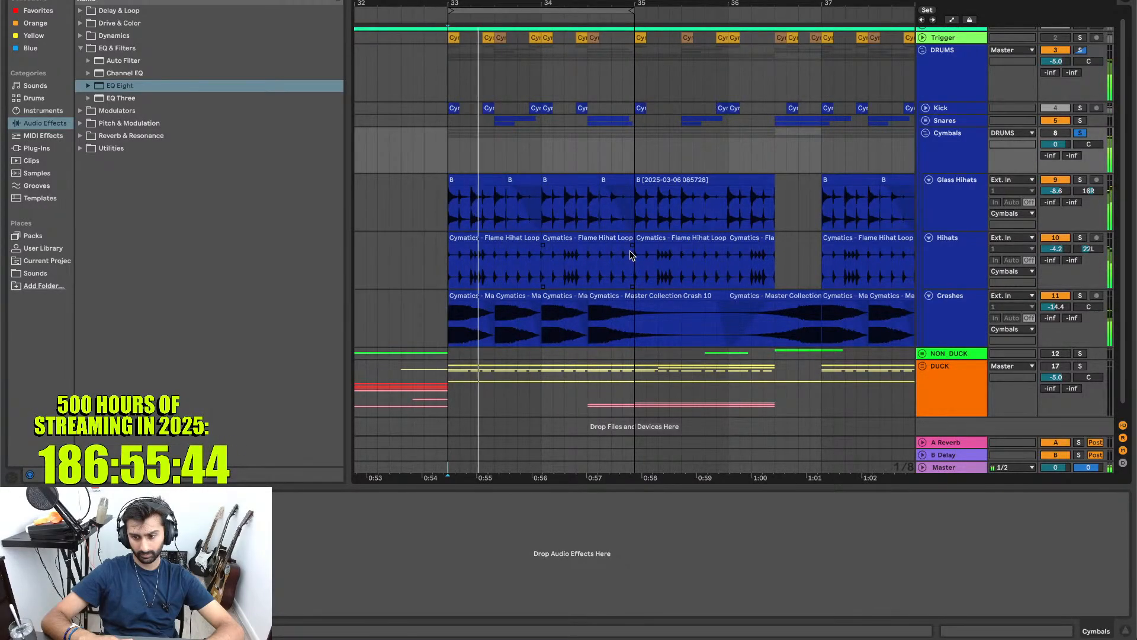
- Solo the Glass Hihats track and check its EQ Eight curve while the loop plays
click(946, 212)
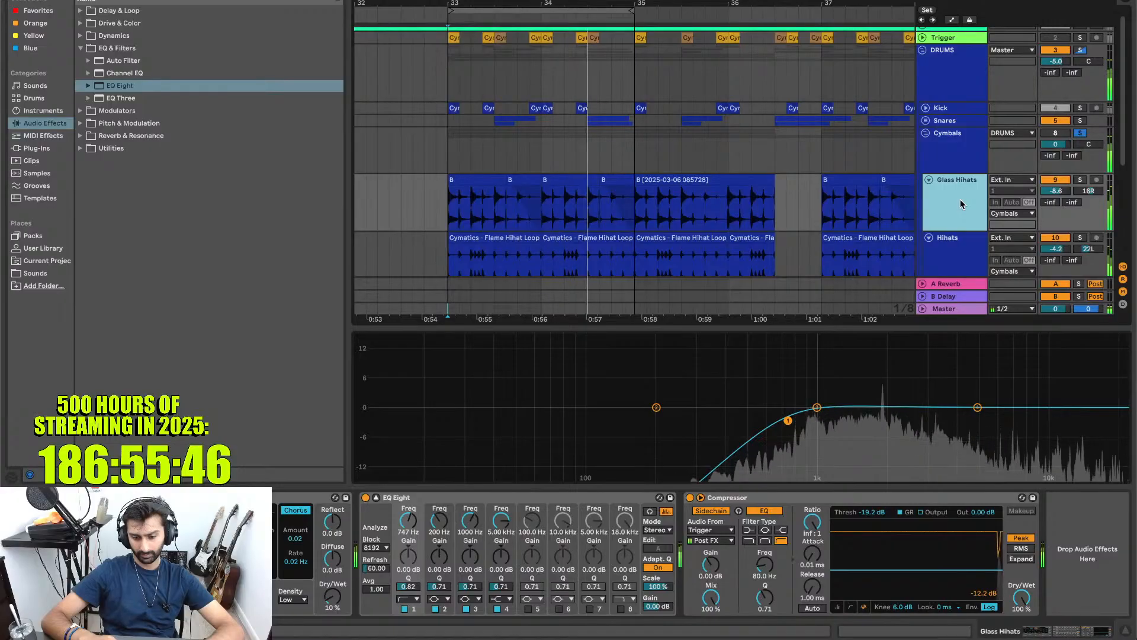
scroll(955, 241, down, 1)
scroll(955, 241, down, 2)
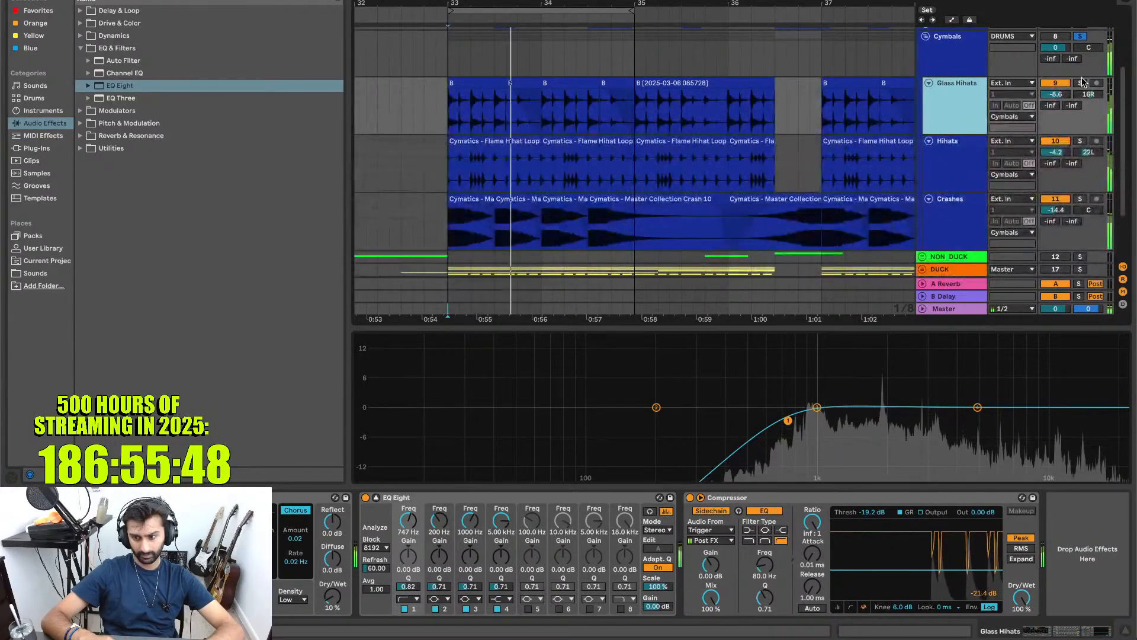
click(1082, 84)
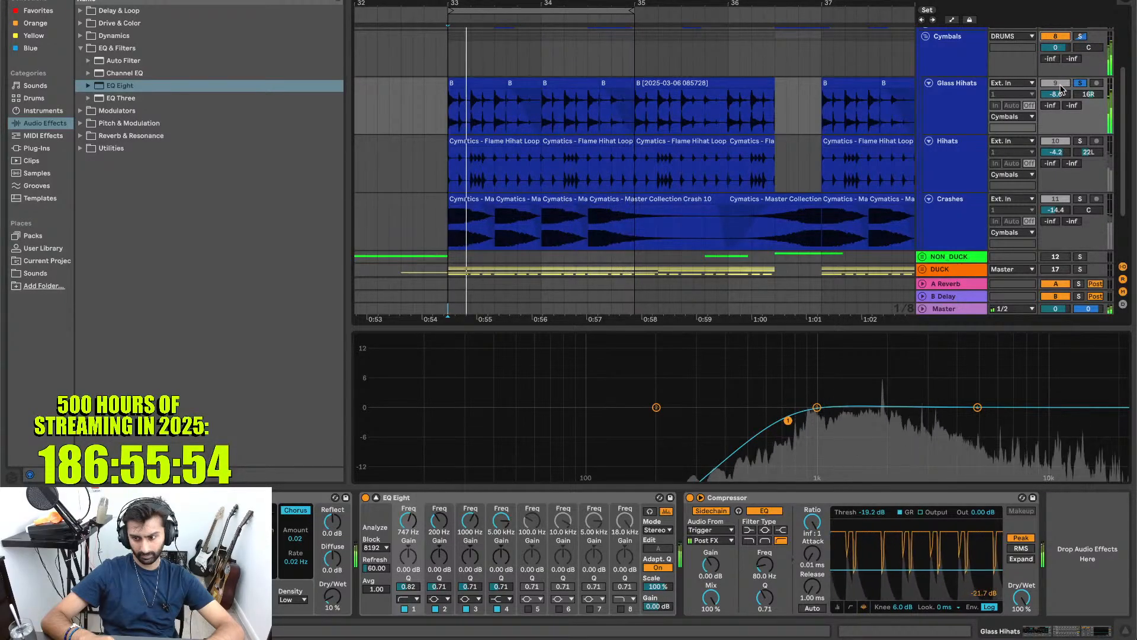
- Audition the Hihats track soloed, activate its EQ Eight, and clear the solo to hear all the cymbals
click(1079, 141)
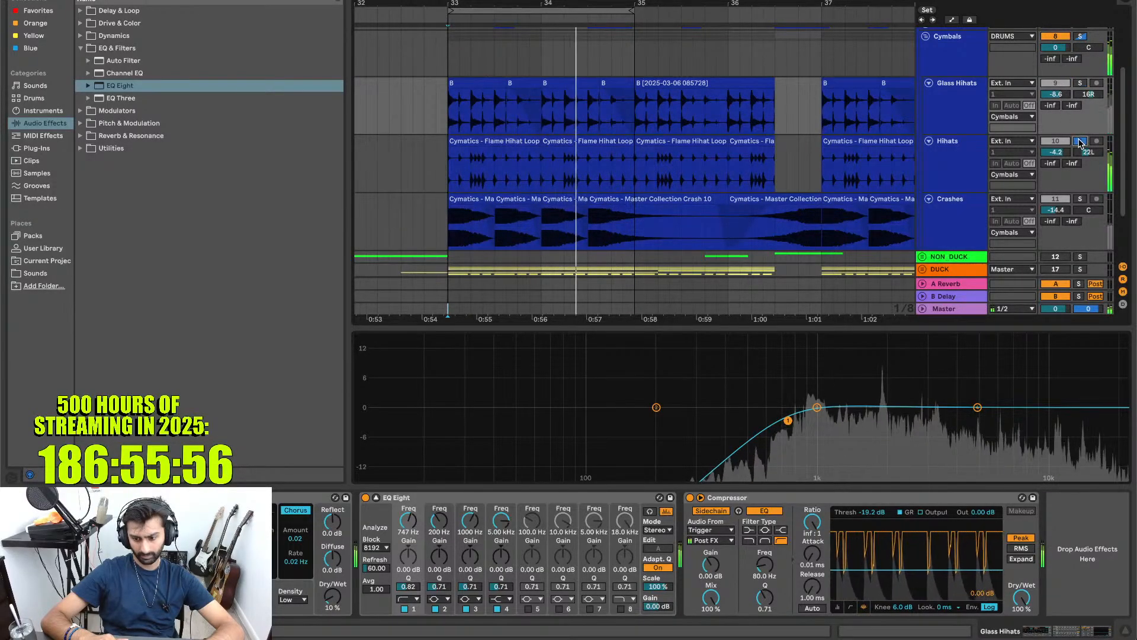
click(957, 170)
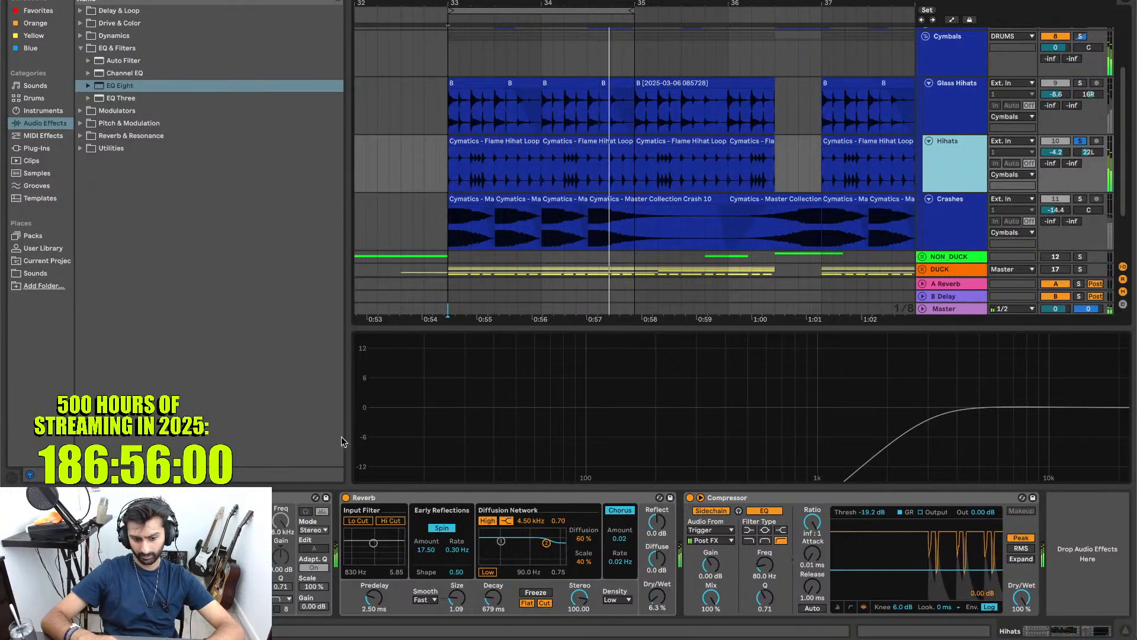
click(18, 497)
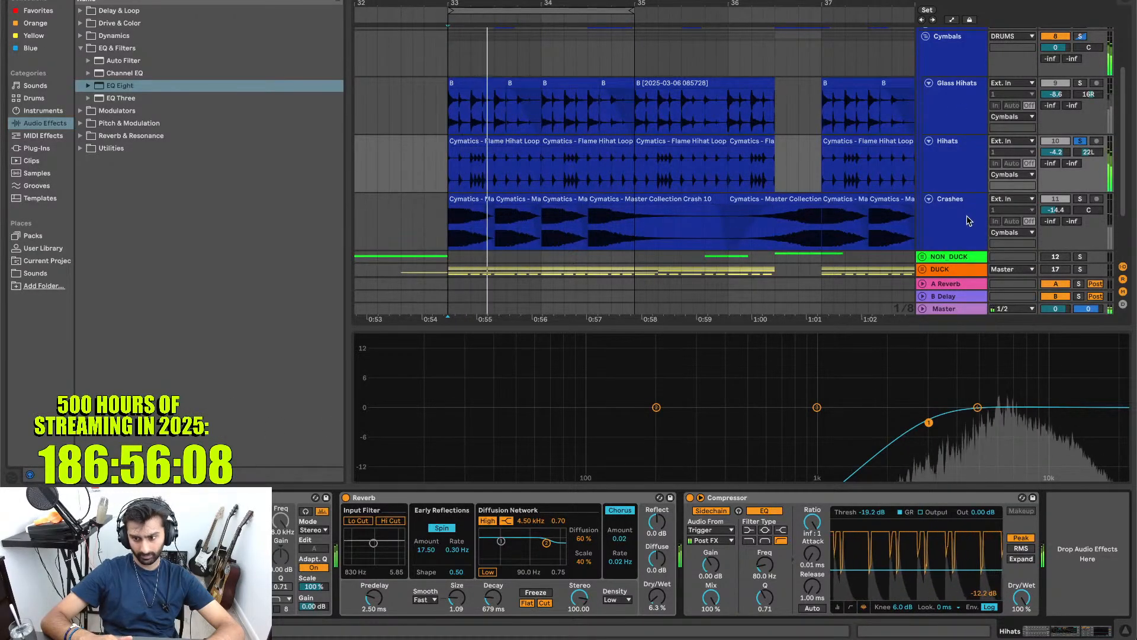
click(1081, 142)
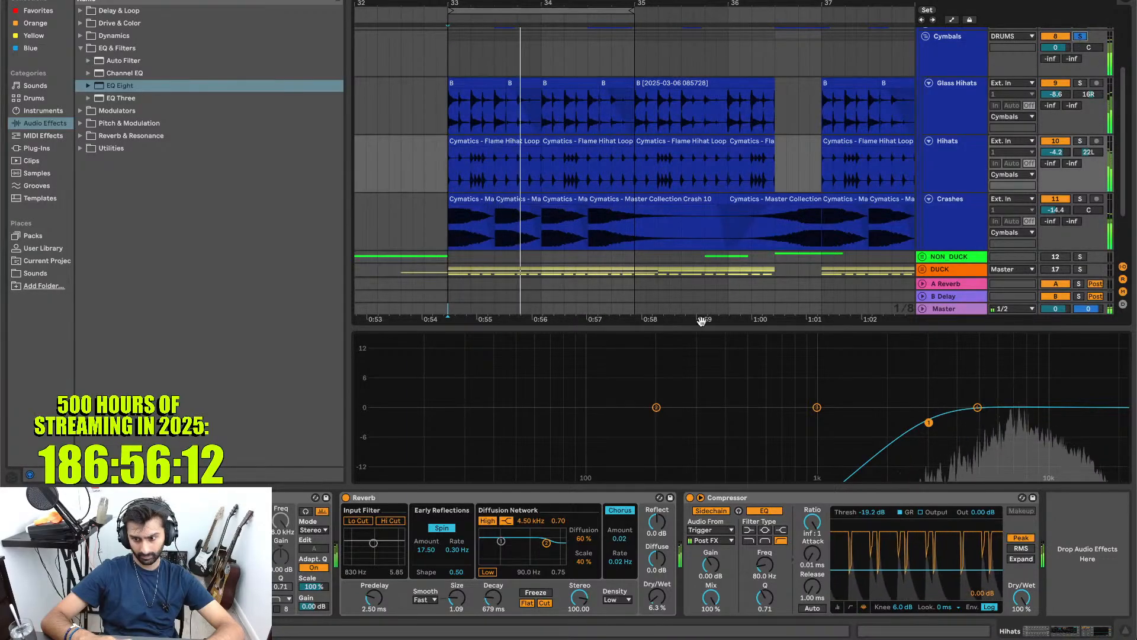
- Compare the cymbals with the Hihats track's EQ Eight and its low-cut band switched off and on
click(70, 497)
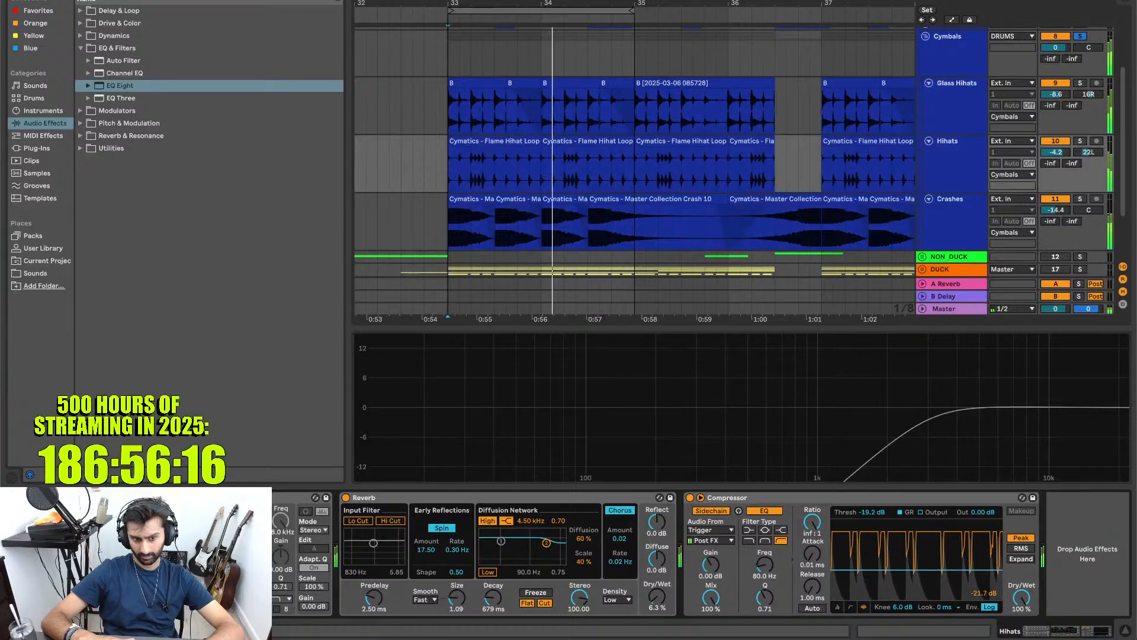
click(70, 497)
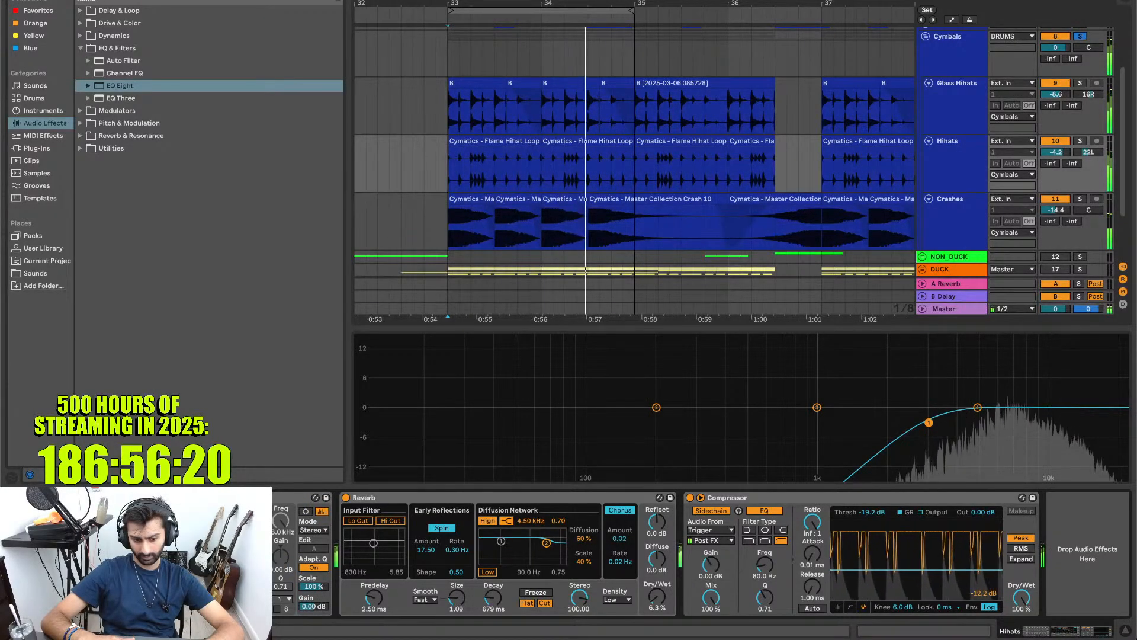
click(78, 609)
click(78, 608)
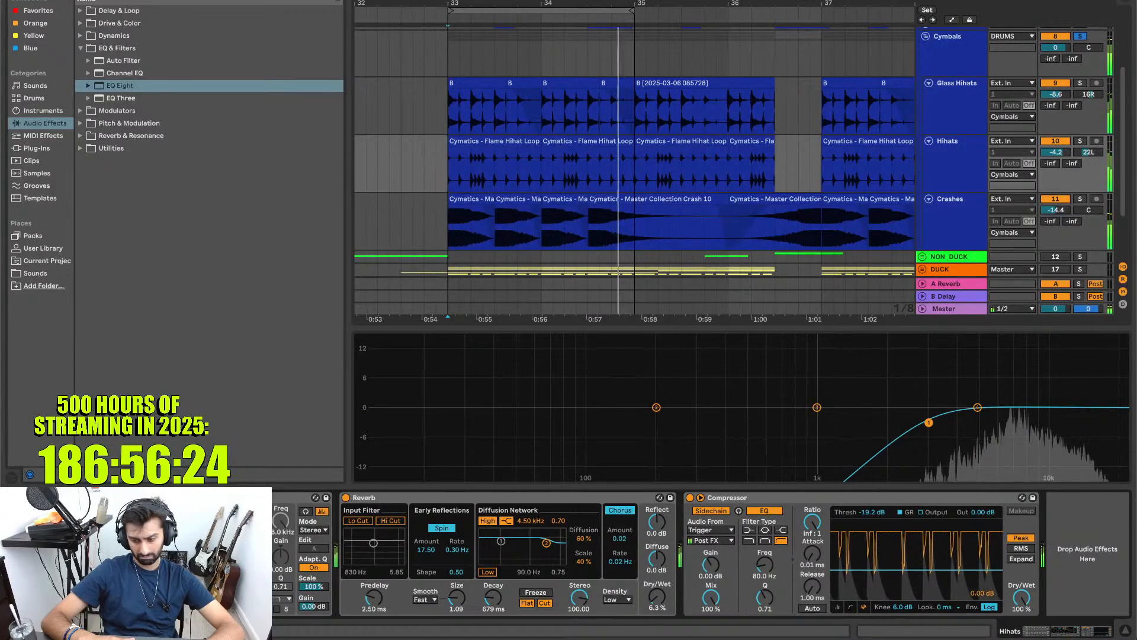
- Solo the Crashes track, activate its EQ Eight, compare its low cut off and on, and lower the cutoff to about 500 Hz
click(950, 229)
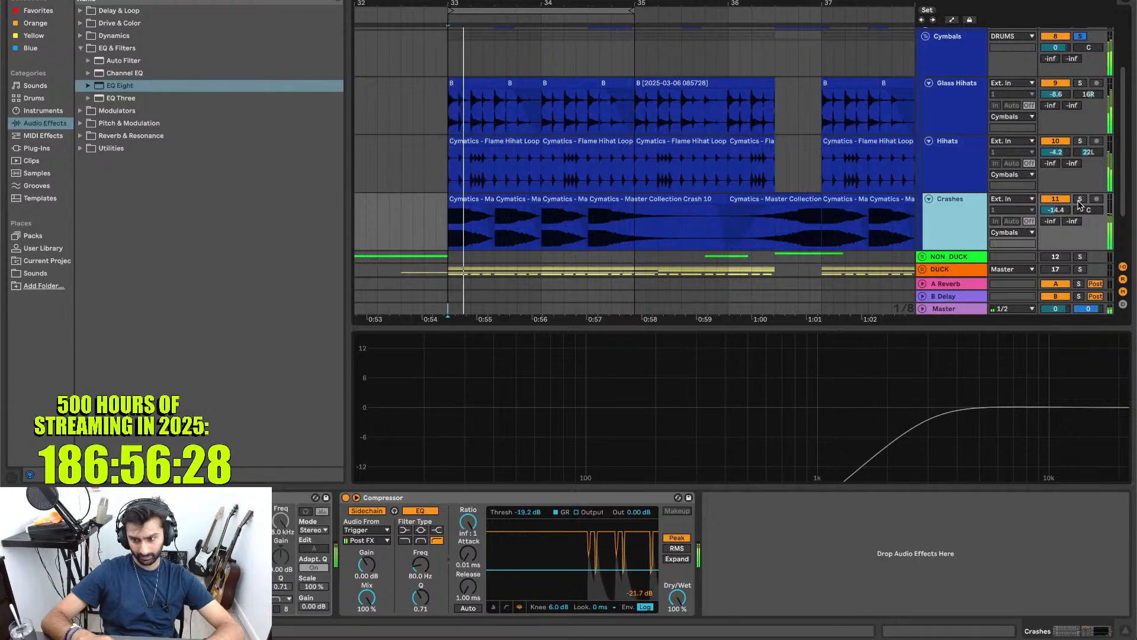
click(1079, 200)
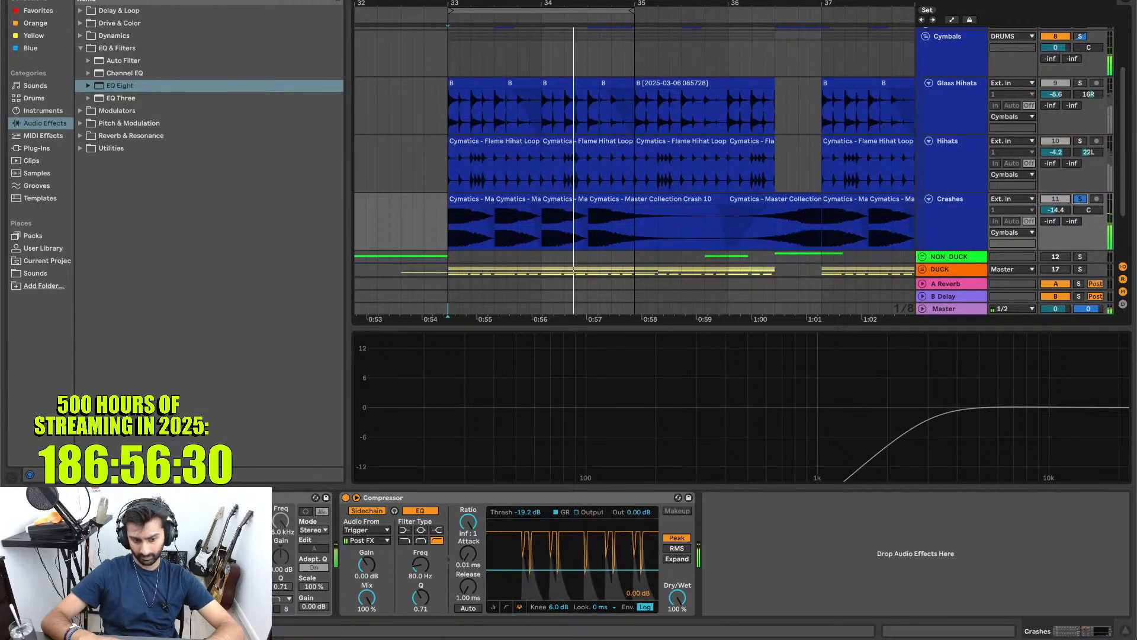
click(78, 497)
click(77, 609)
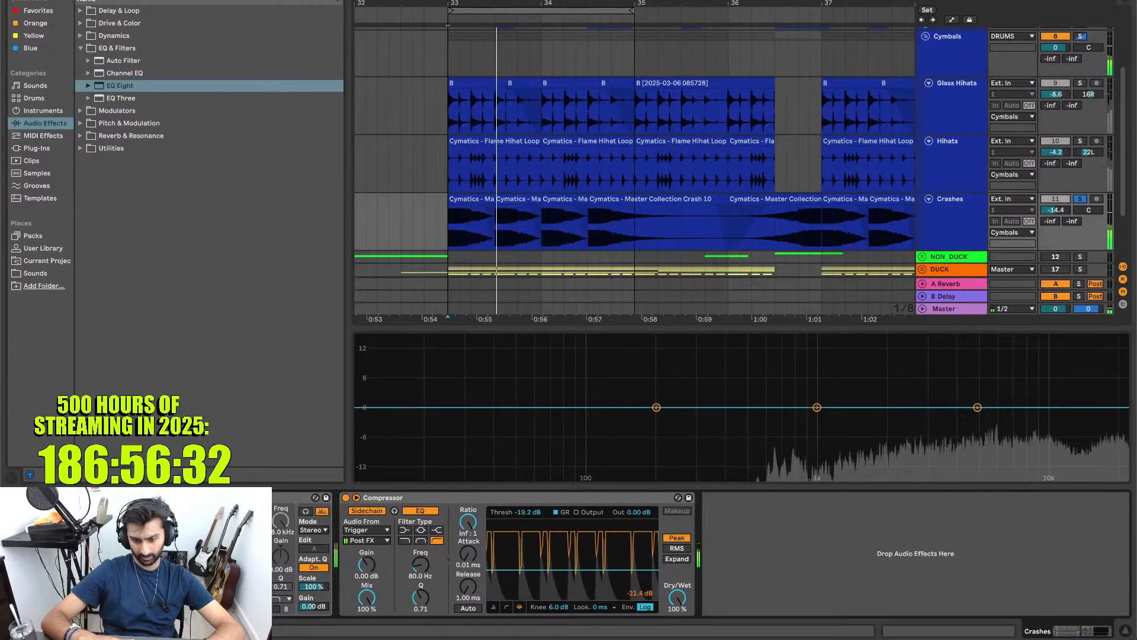
click(77, 609)
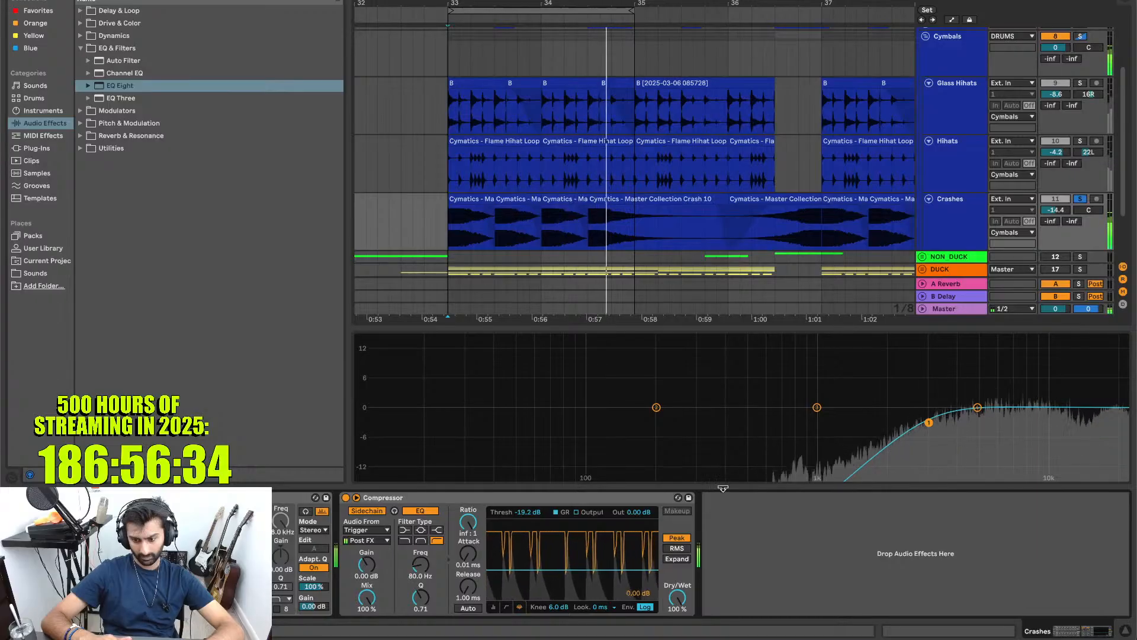
drag(929, 422, 751, 420)
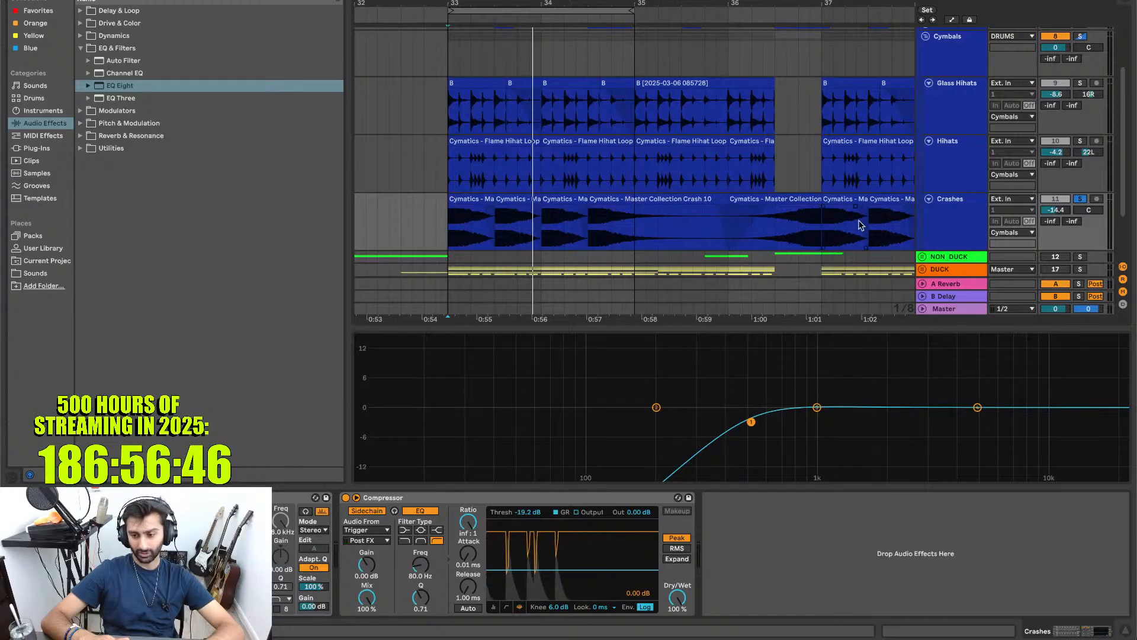
- Clear the Crashes and Cymbals solos, deactivate the Hihats and Crashes tracks, and play the loop with the Master spectrum shown
click(1079, 199)
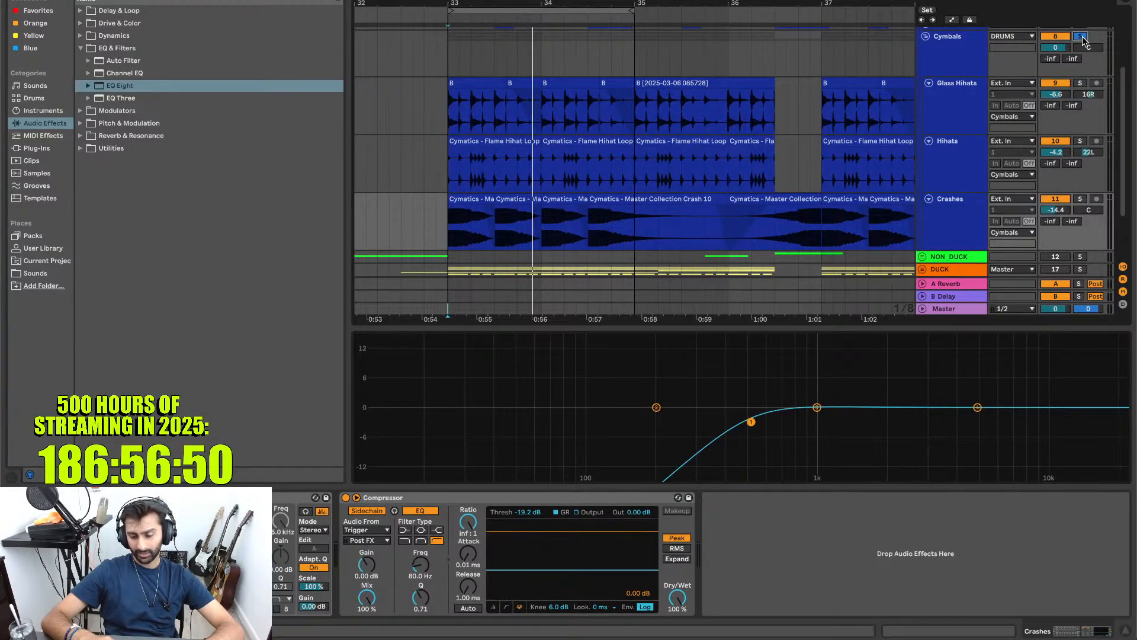
click(945, 58)
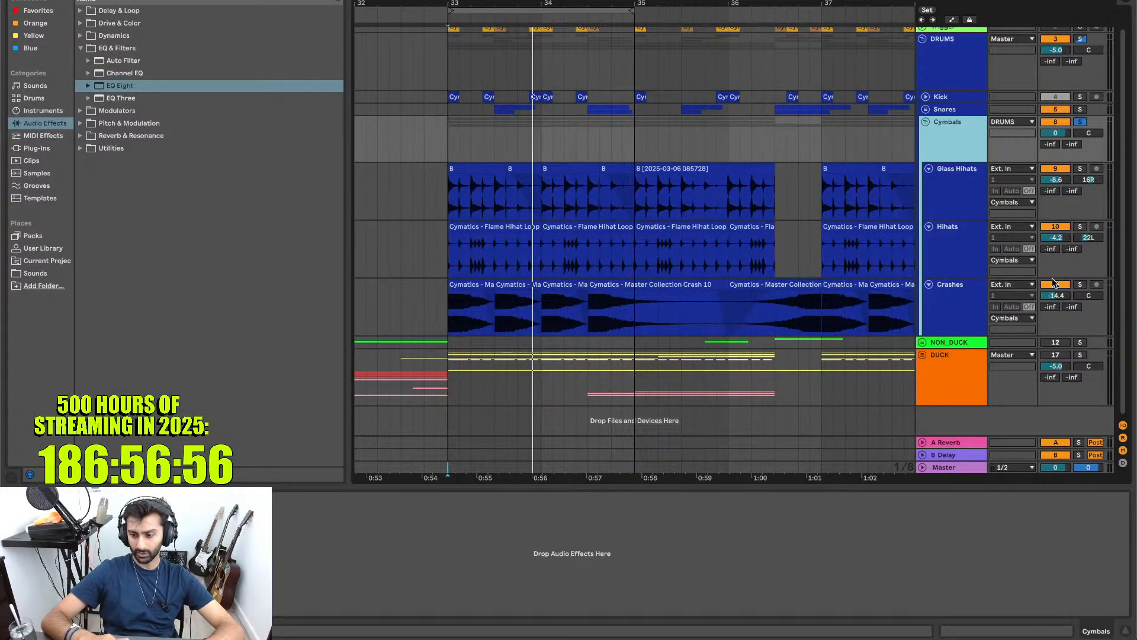
click(1053, 283)
click(960, 196)
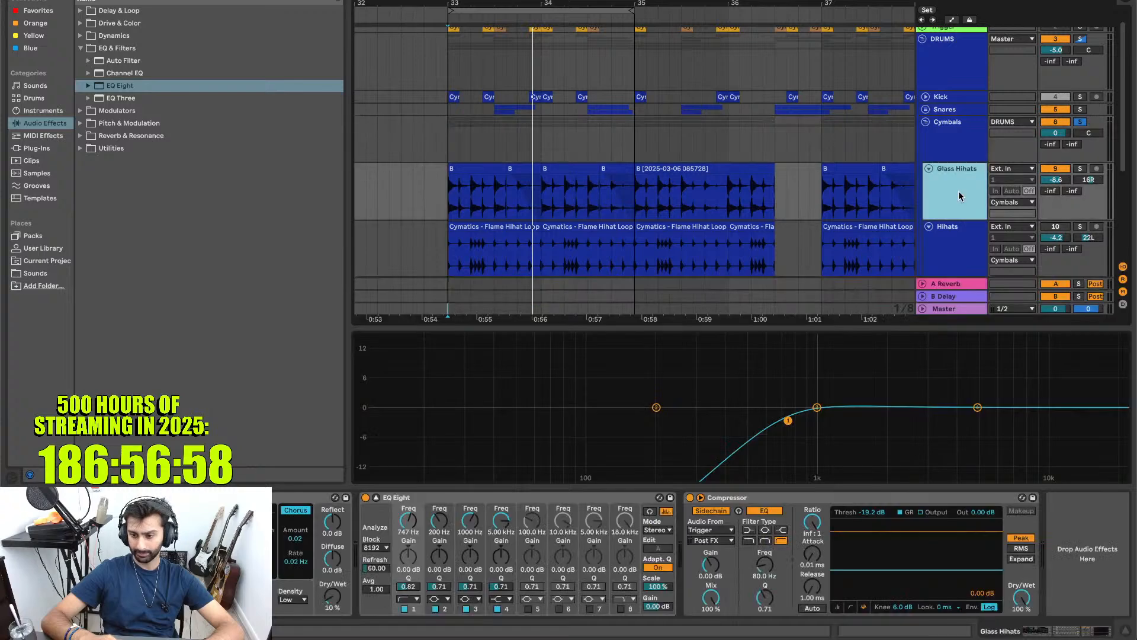
click(1080, 122)
key(space)
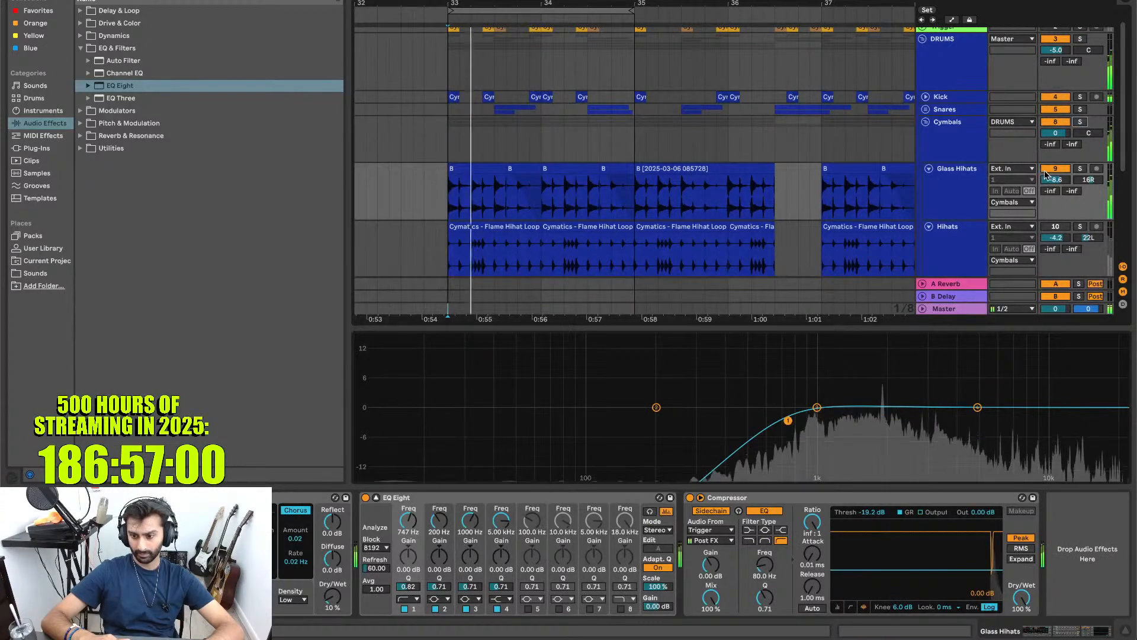
click(936, 307)
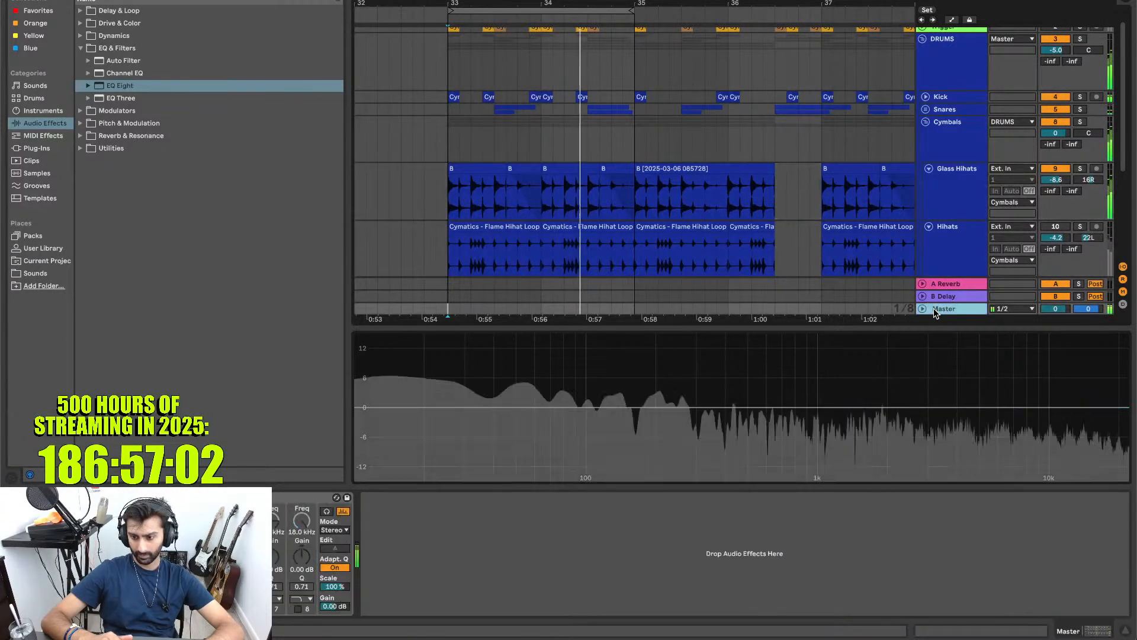
- Sweep the Glass Hihats volume up to 6 dB and down to -15 dB while comparing against the Master spectrum
drag(1055, 180, 1055, 118)
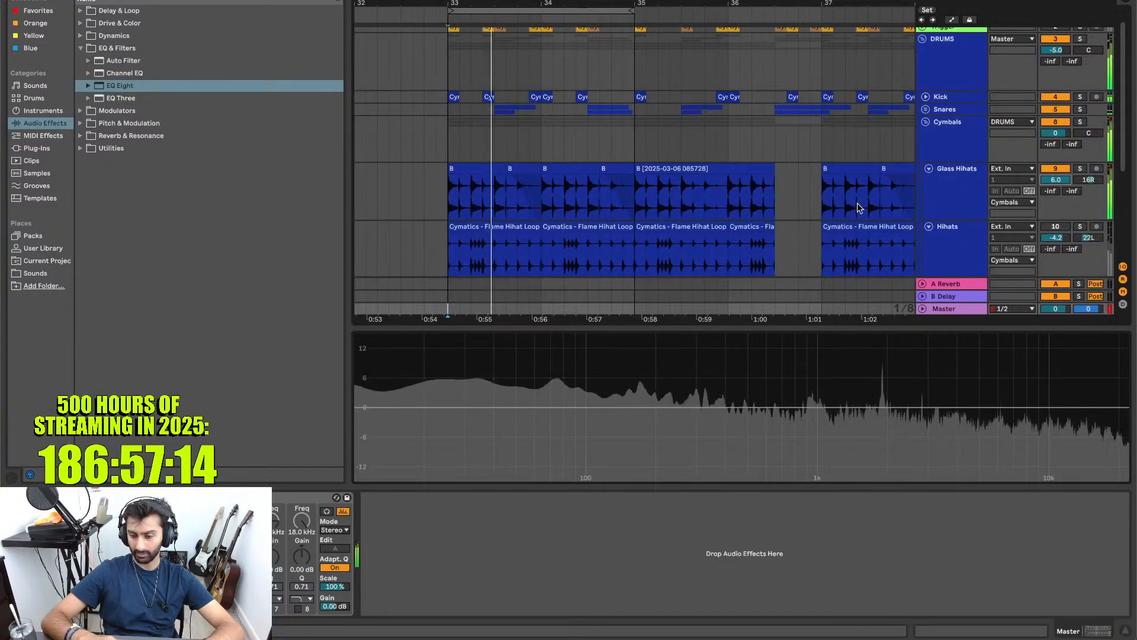
scroll(789, 194, down, 3)
drag(1056, 117, 1056, 227)
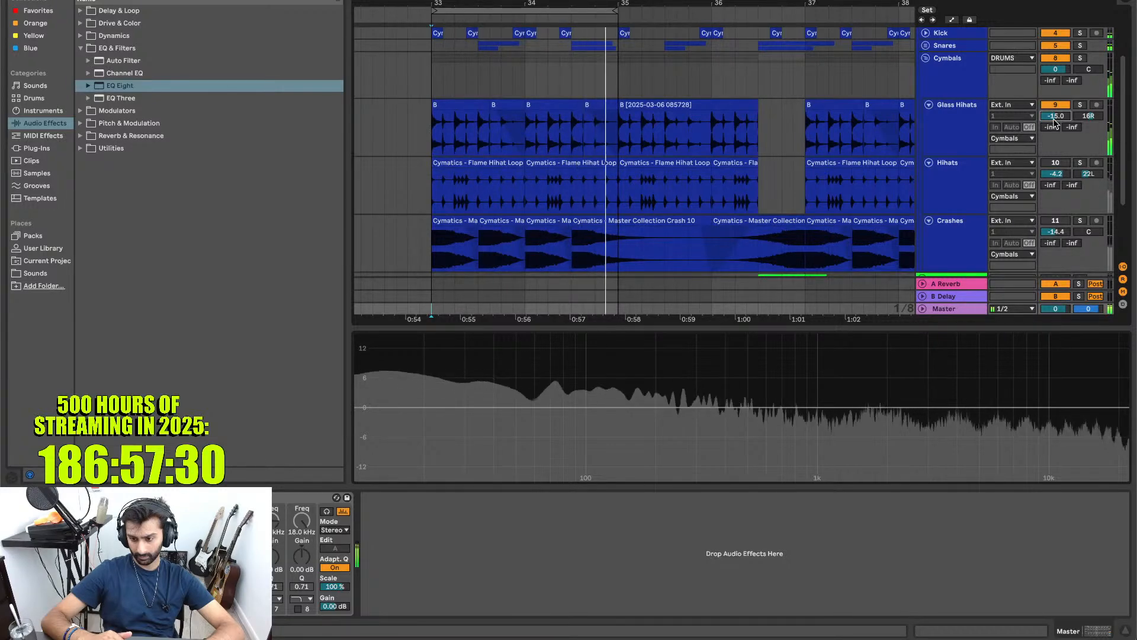
- Solo the Glass Hihats track and insert a Compressor ahead of its sidechain compressor
click(950, 132)
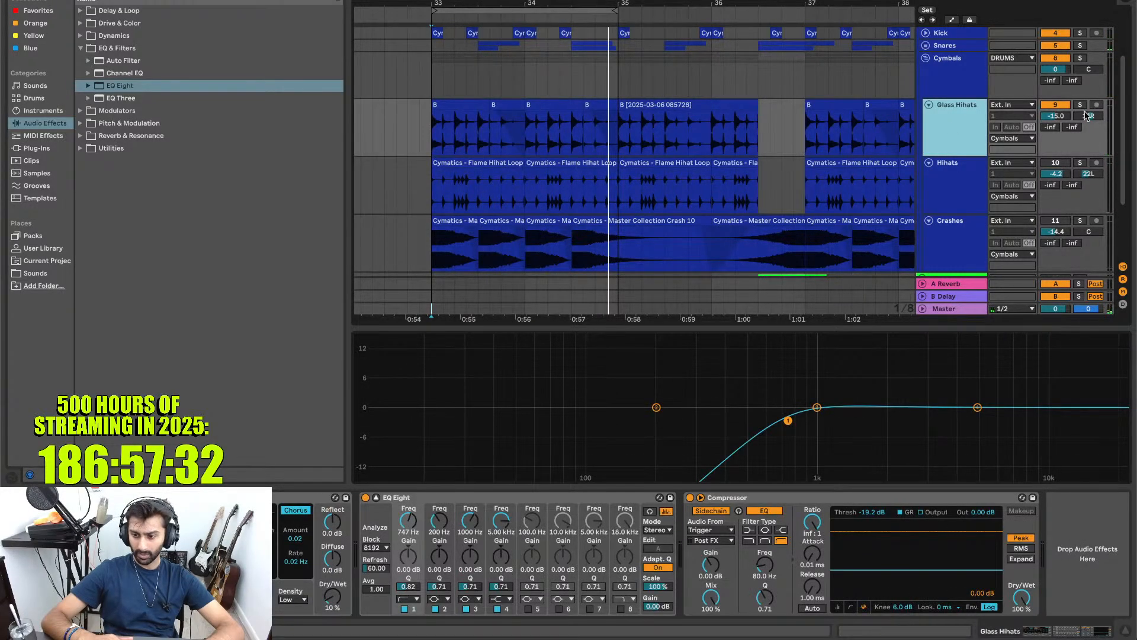
click(1082, 106)
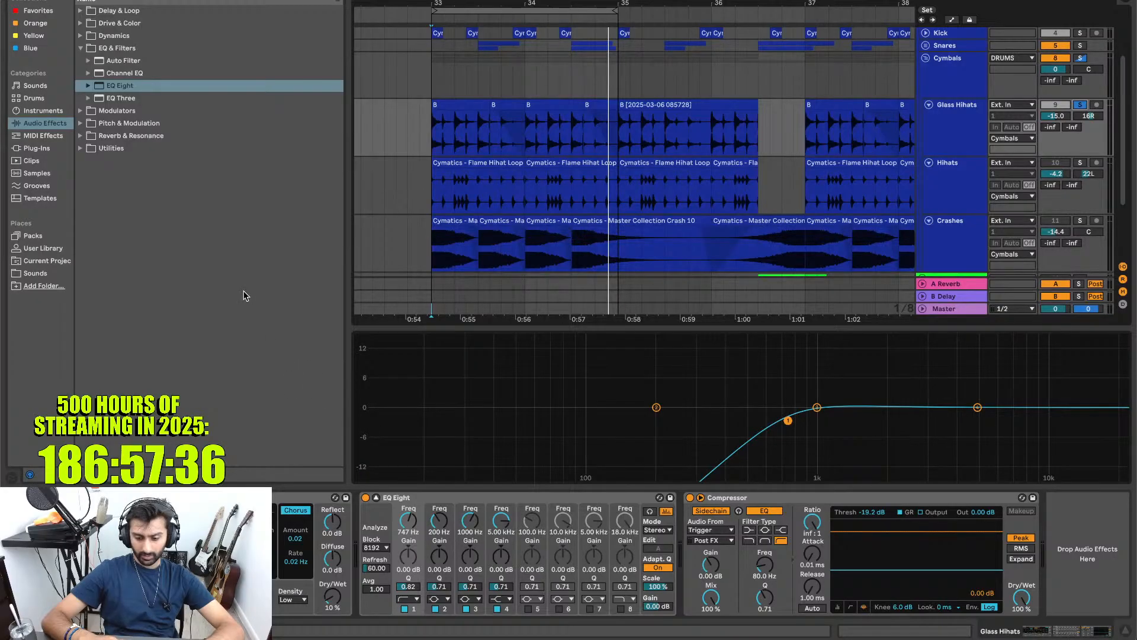
click(117, 36)
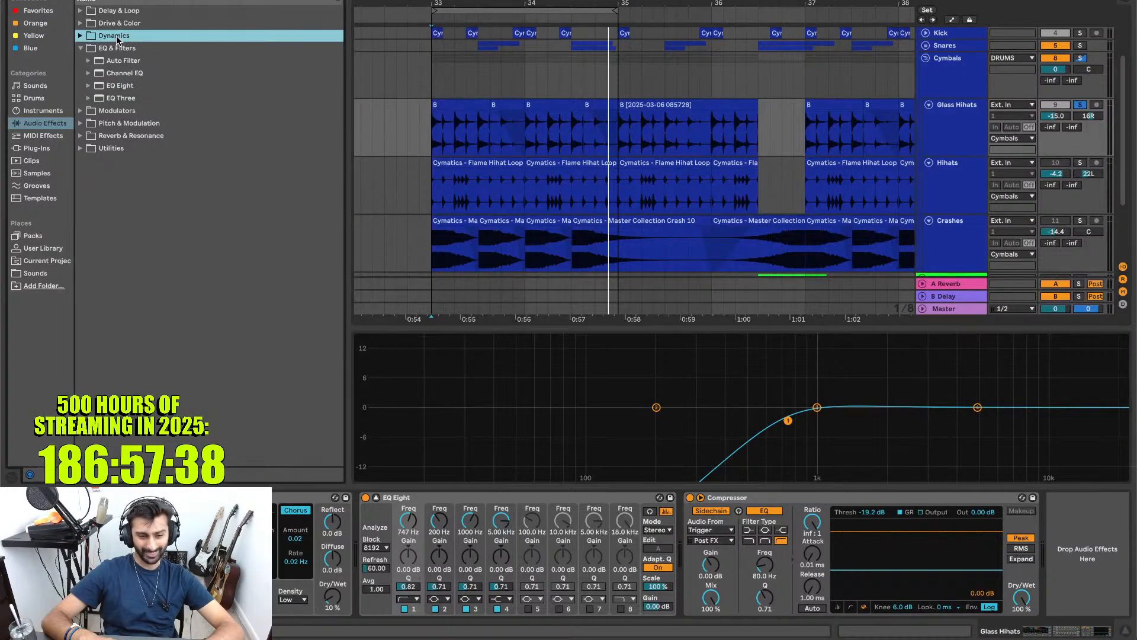
key(Down)
key(Down)
key(Up)
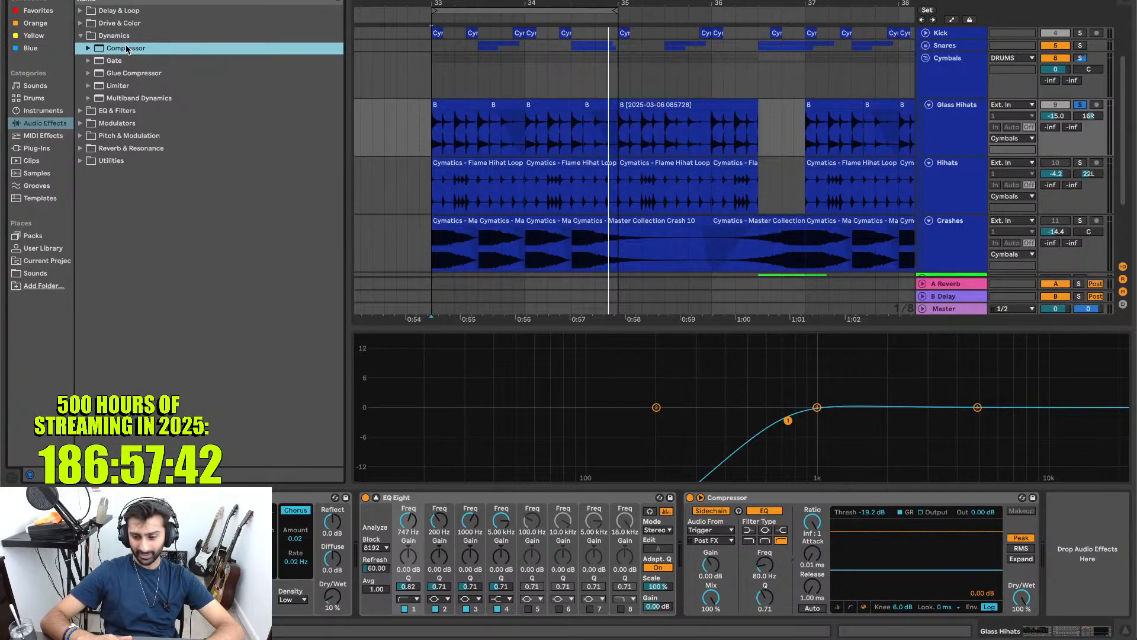
double_click(125, 47)
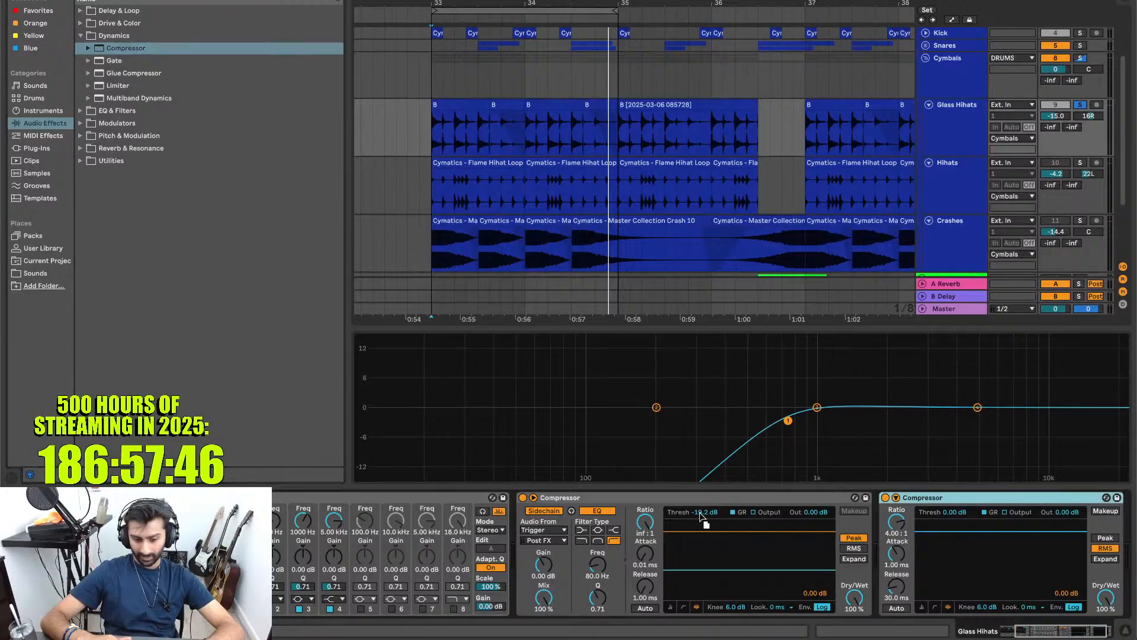
drag(568, 529, 546, 527)
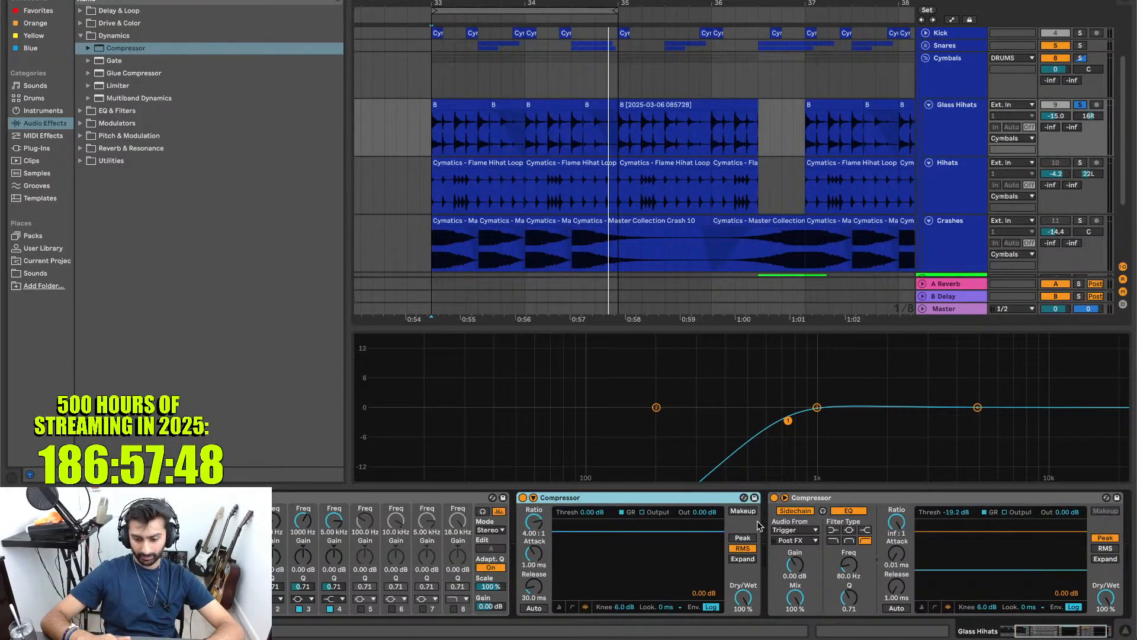
- Set the new Glass Hihats Compressor to Peak mode and lower its threshold to -7.98 dB during playback
click(744, 538)
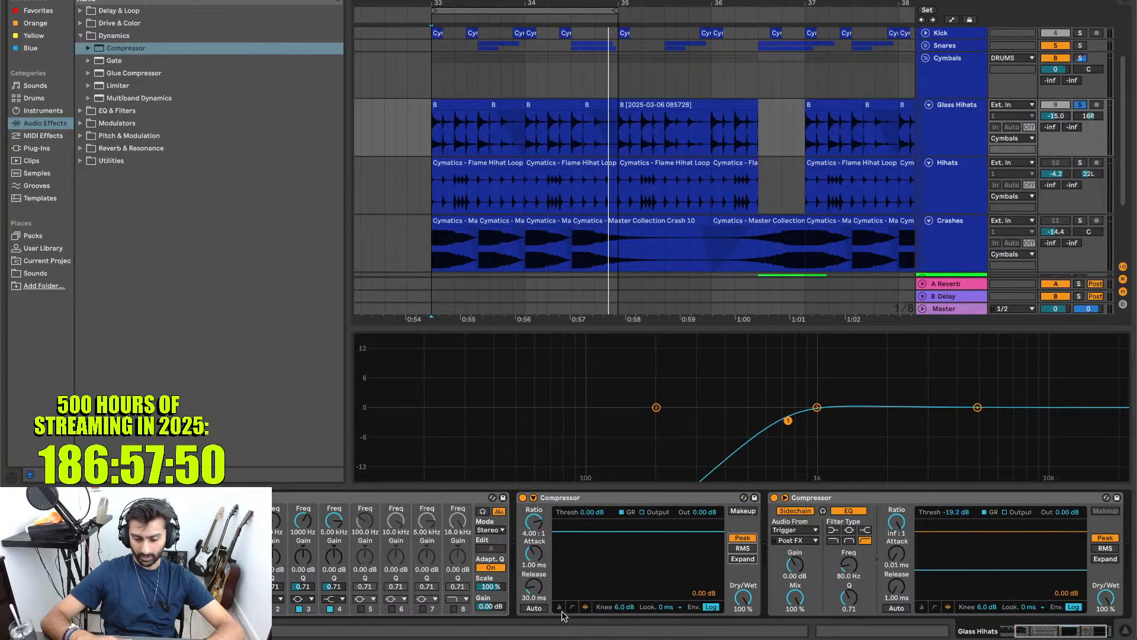
key(space)
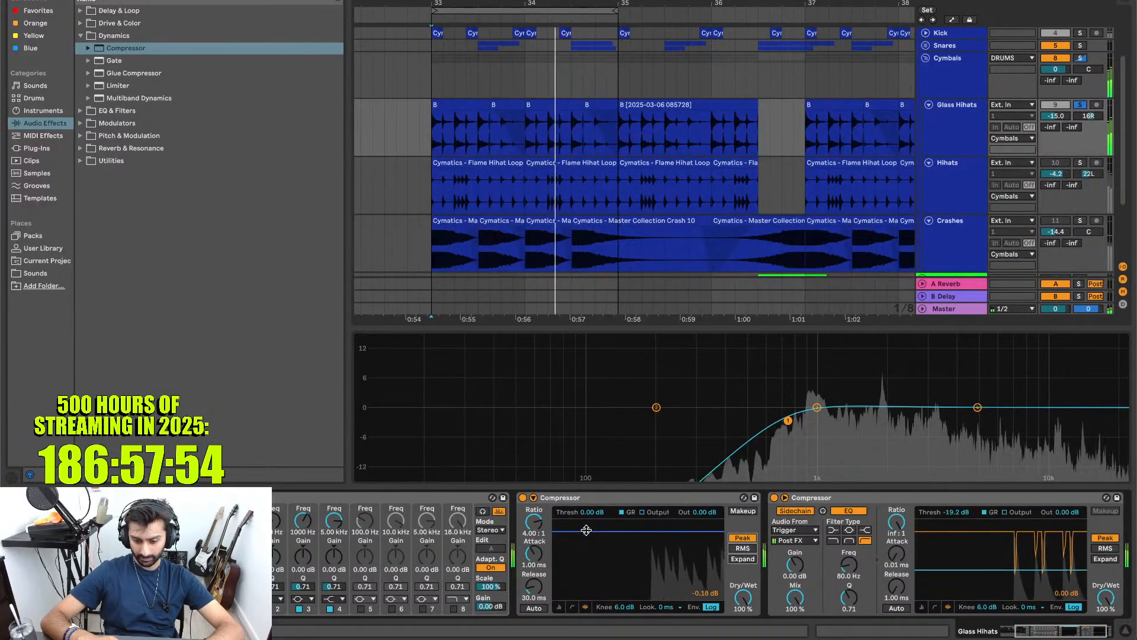
drag(585, 530, 586, 547)
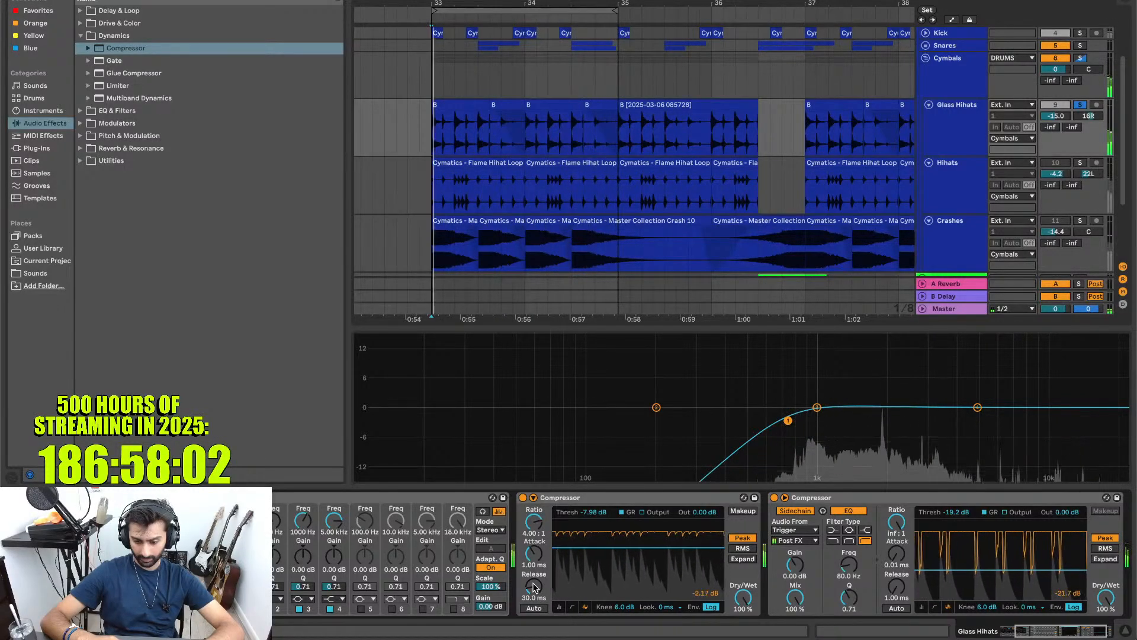
- Compare the Glass Hihats with the new Compressor bypassed and active, and shorten its attack to 0.01 ms
click(522, 498)
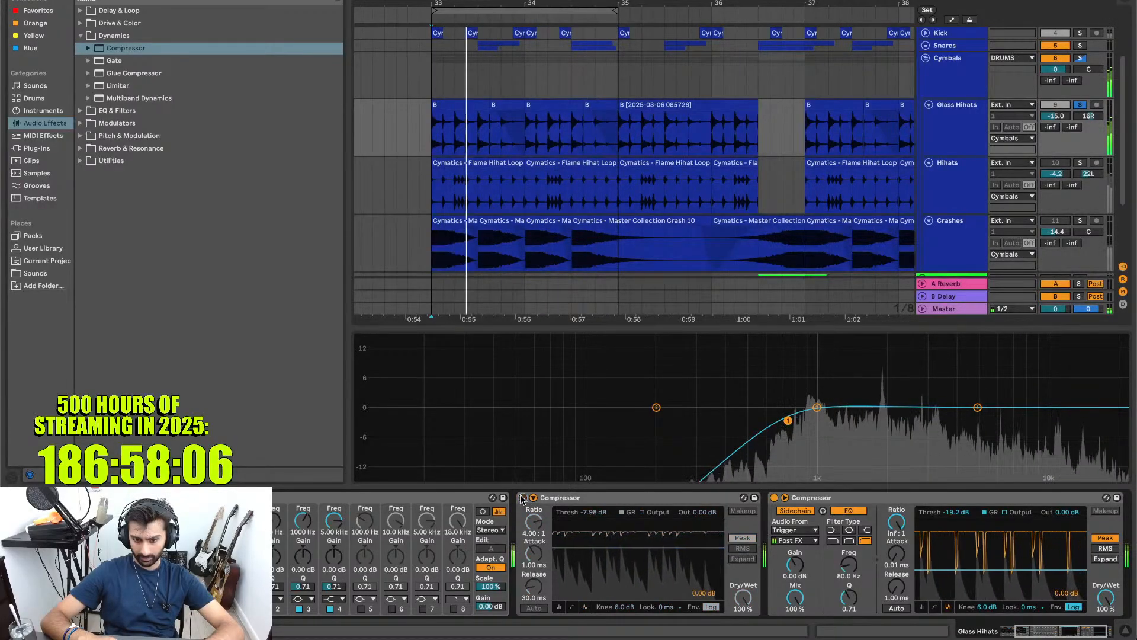
click(522, 498)
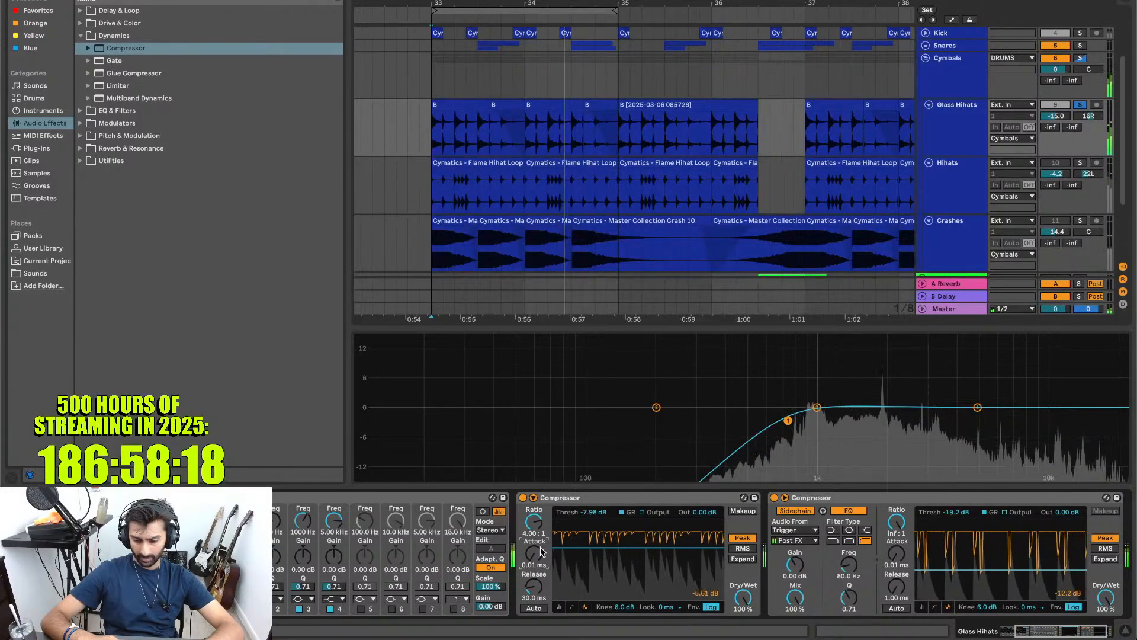
click(522, 498)
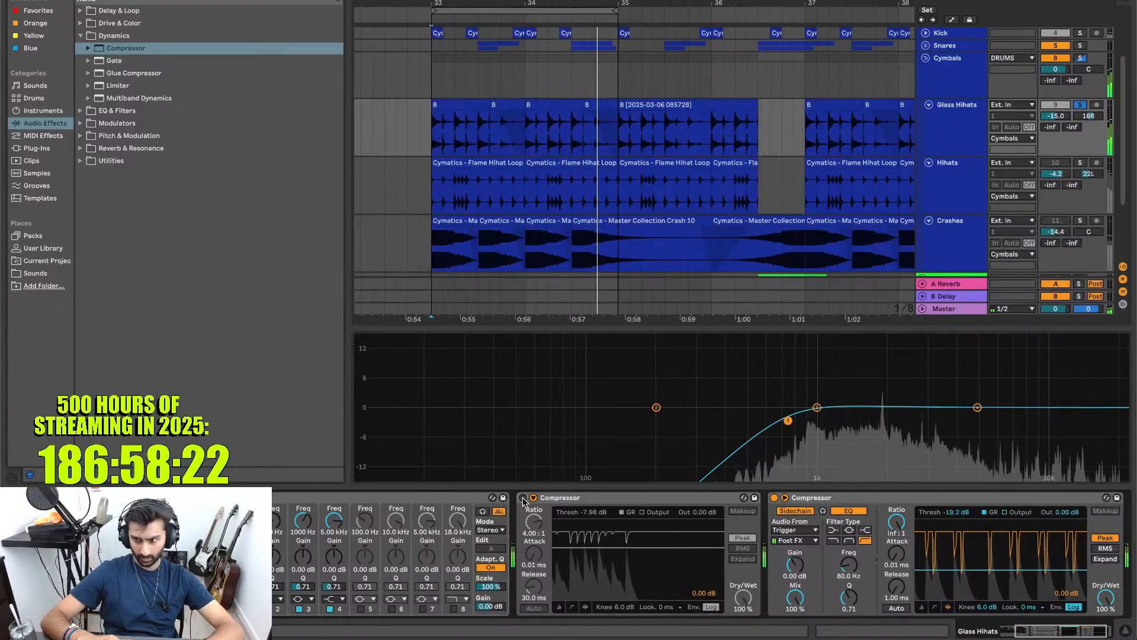
click(523, 498)
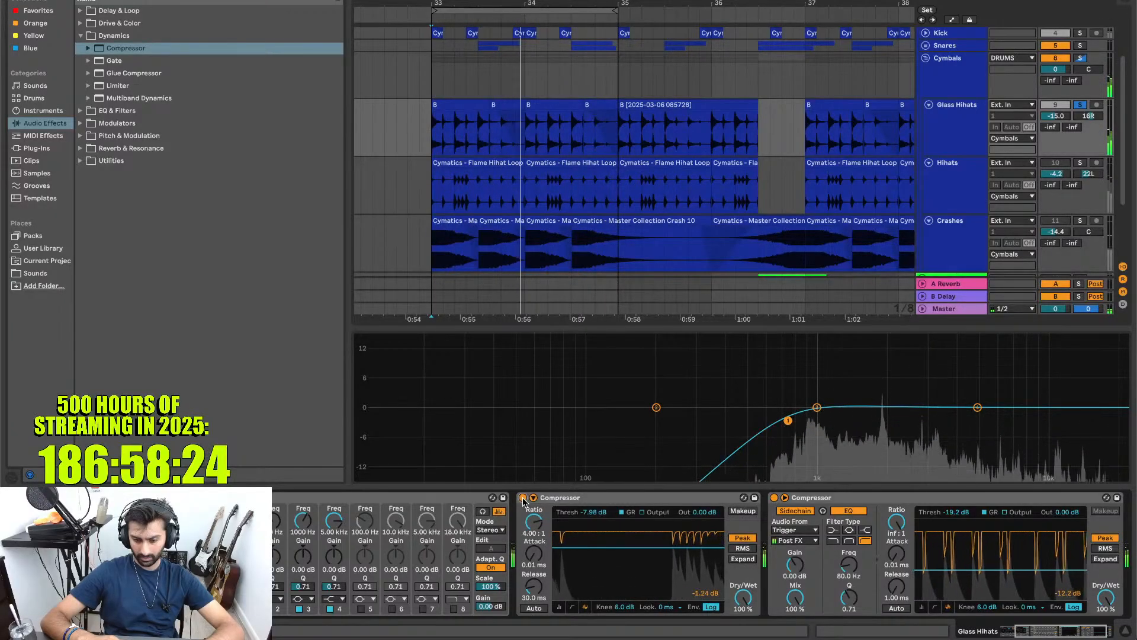
- Clear the Glass Hihats solo and set the track's volume to -13.5 dB while checking the Master spectrum
click(952, 309)
click(1082, 105)
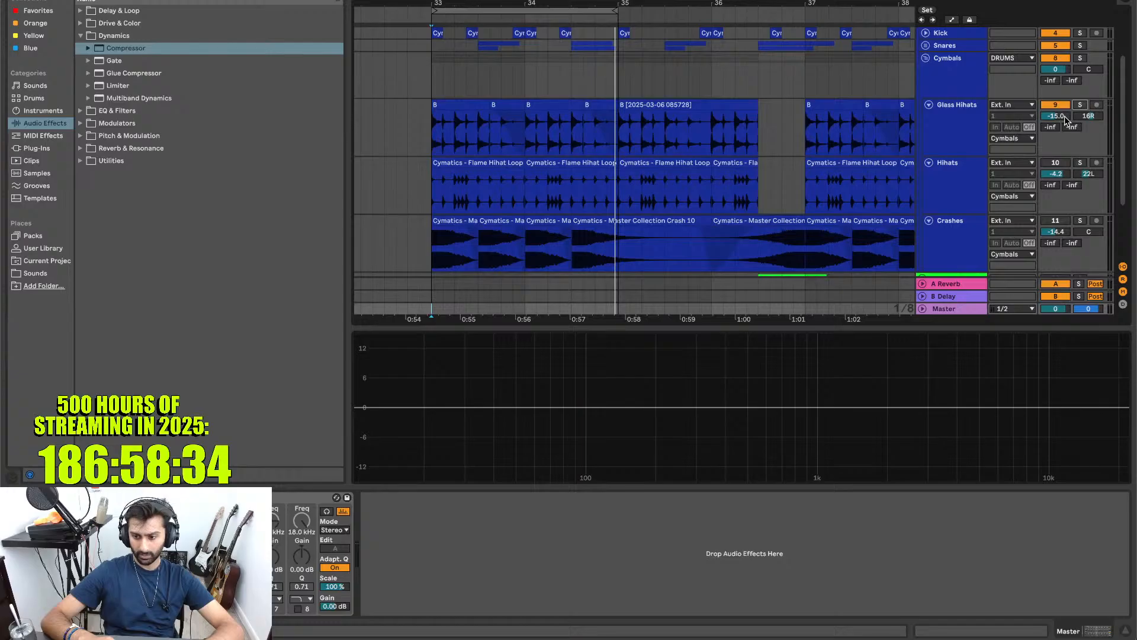
key(space)
mouse_move(1064, 116)
mouse_down()
mouse_move(1063, 71)
mouse_move(1056, 127)
mouse_up()
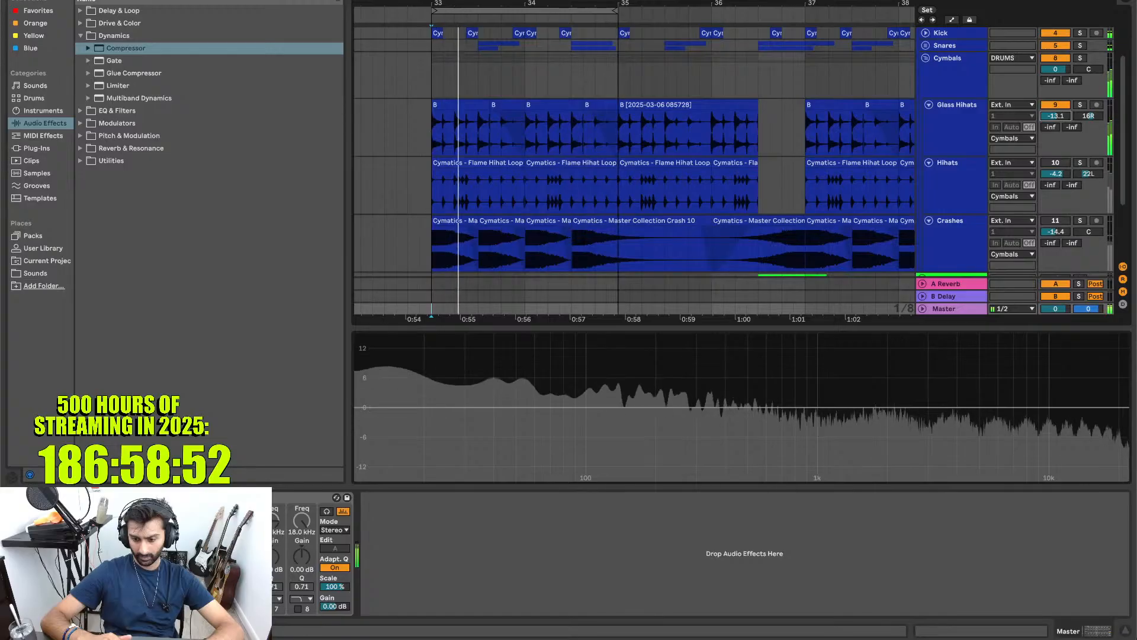
drag(1055, 115, 1055, 118)
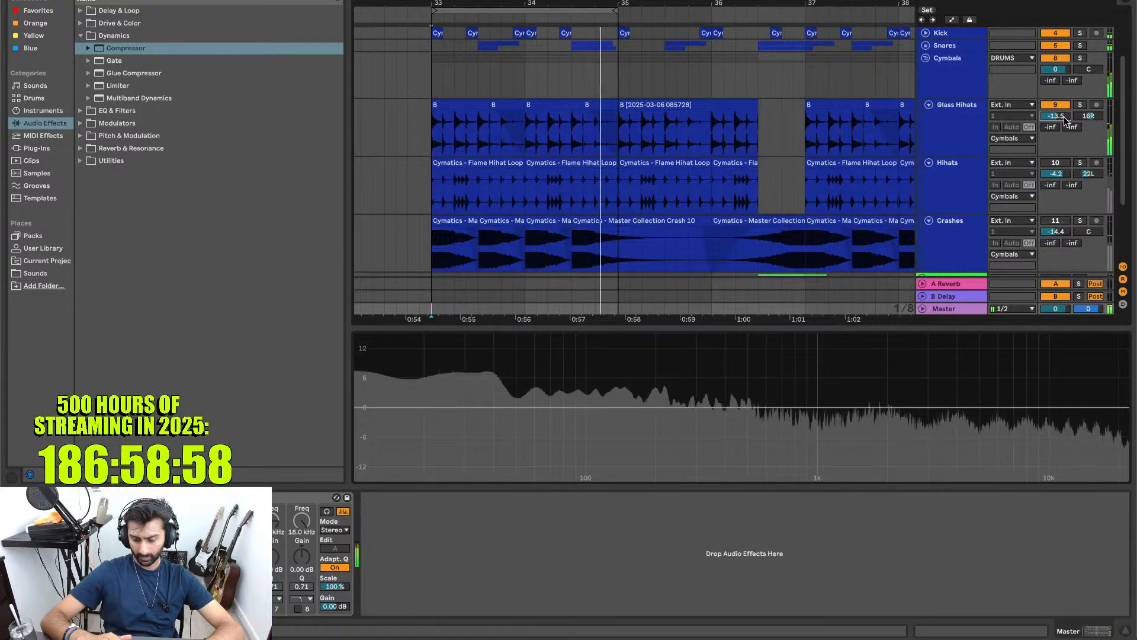
key(space)
- Delete the added Peak-mode Compressor from the Glass Hihats track, keeping the sidechain compressor
scroll(619, 220, up, 3)
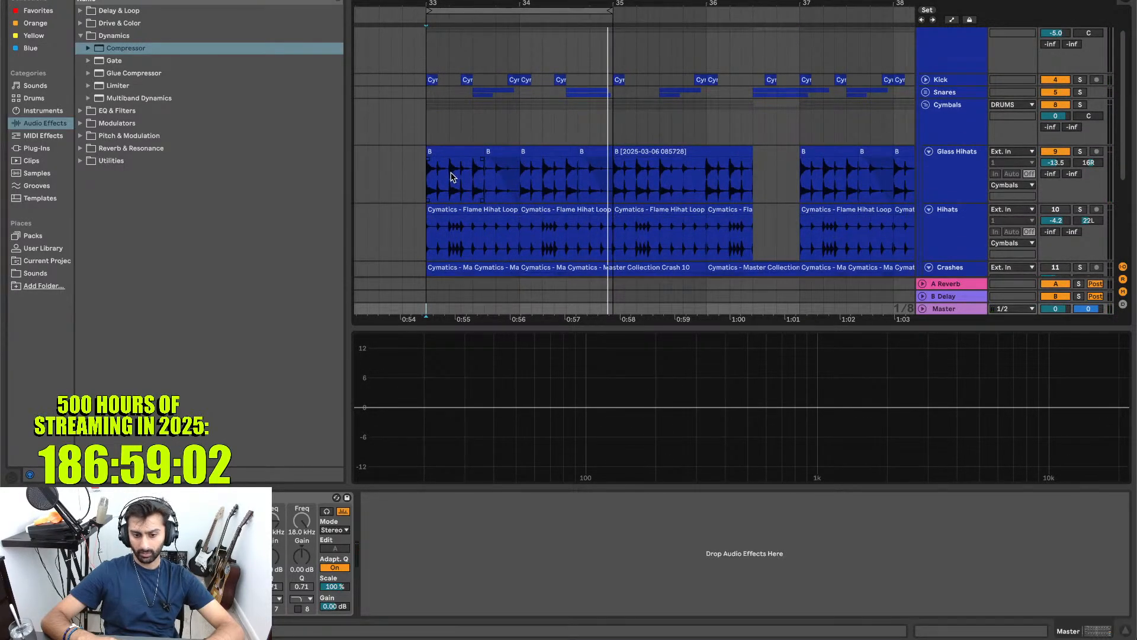
click(955, 174)
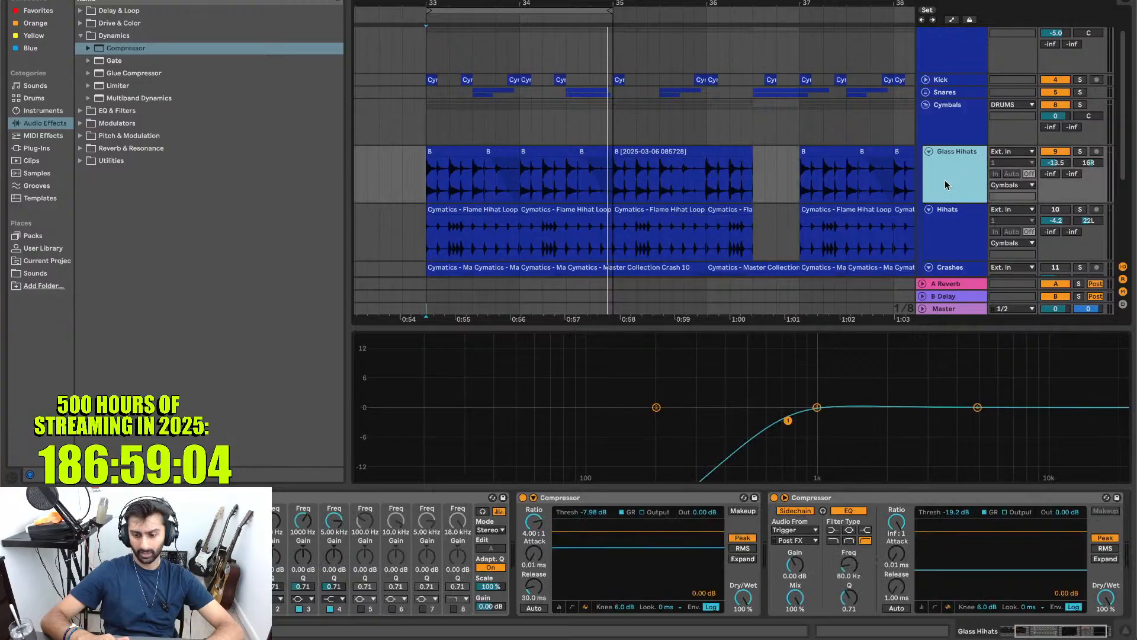
click(582, 497)
key(Delete)
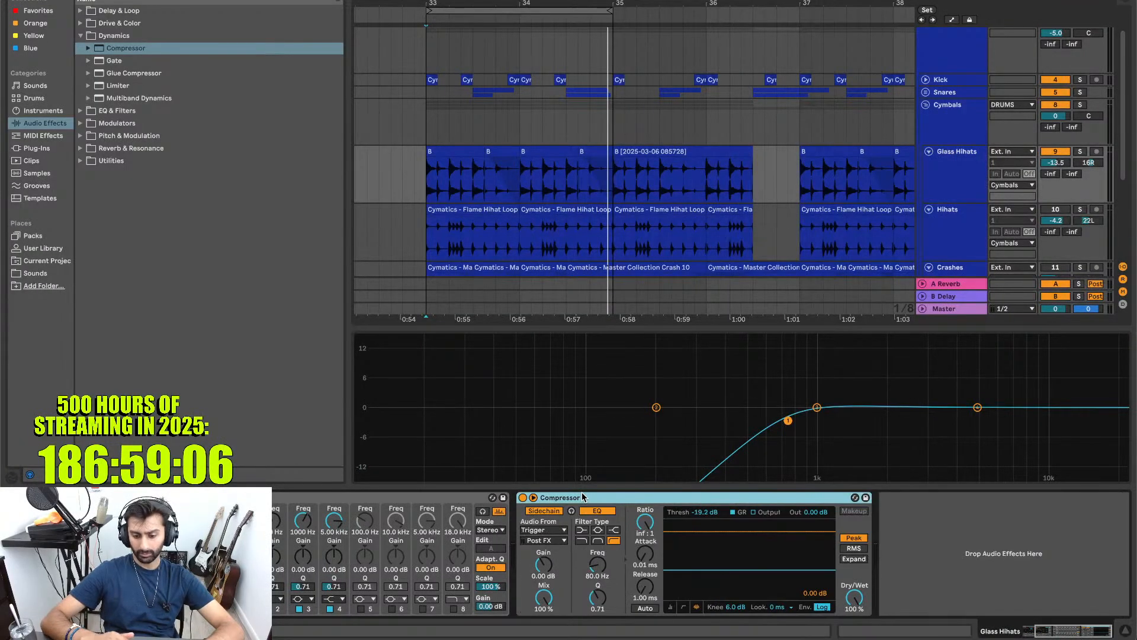
- Play the loop with the Master spectrum shown and lower the Glass Hihats volume to -19 dB
scroll(449, 206, up, 5)
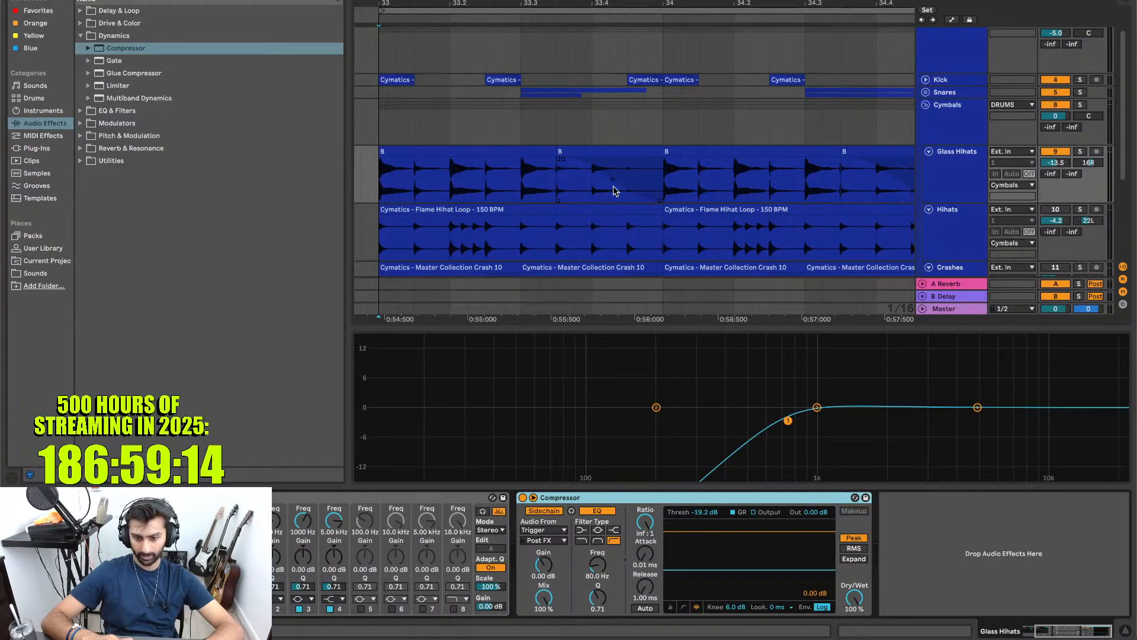
scroll(736, 189, down, 3)
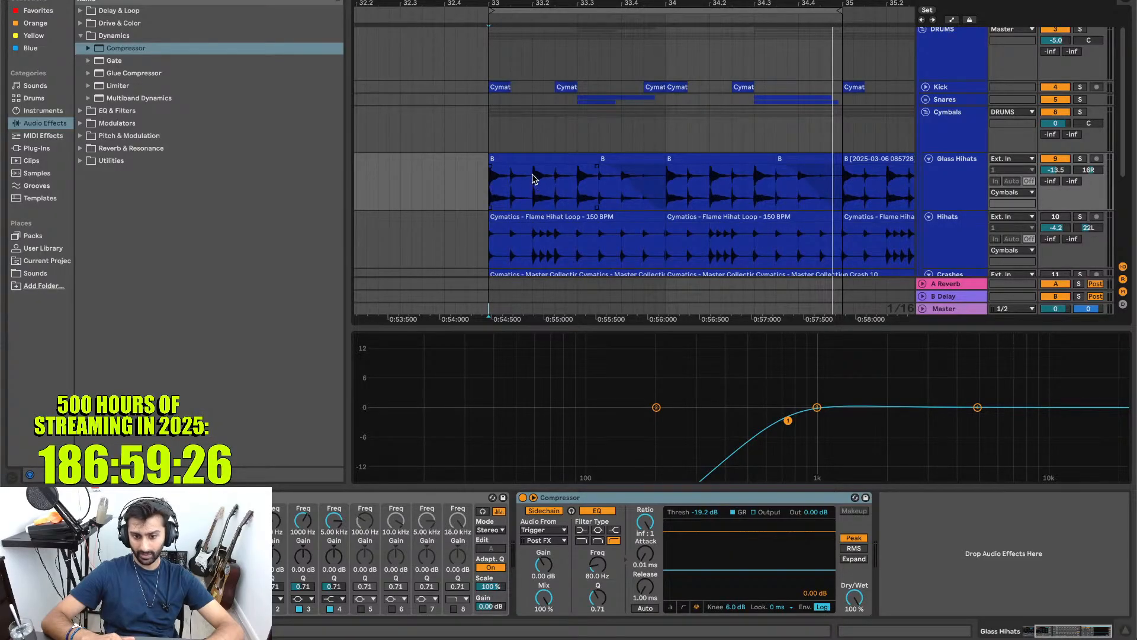
click(956, 187)
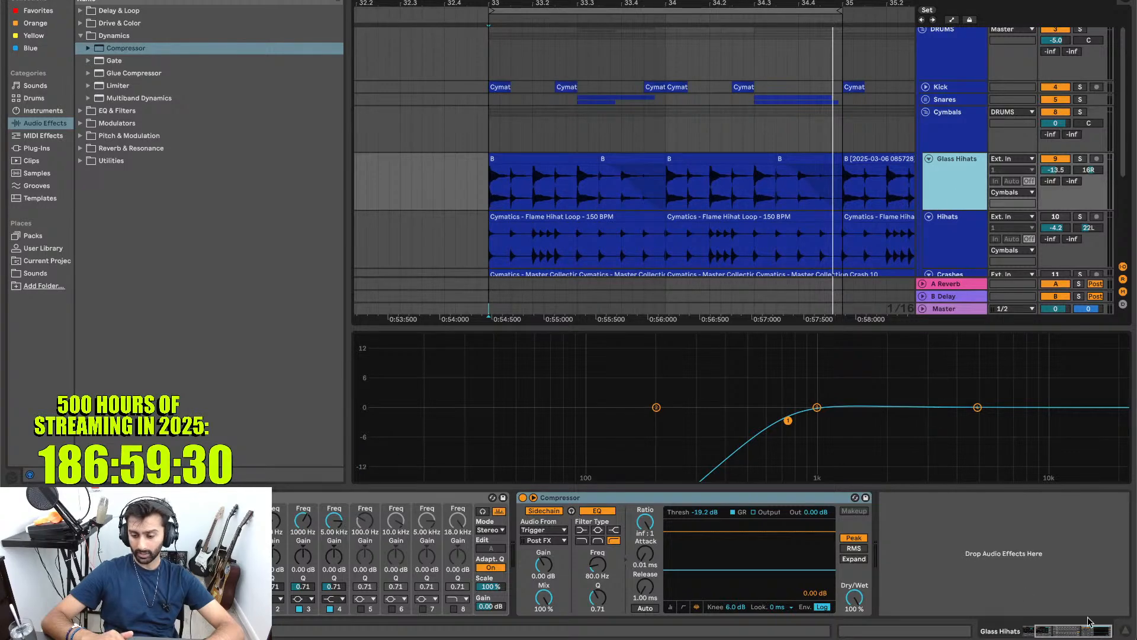
click(956, 308)
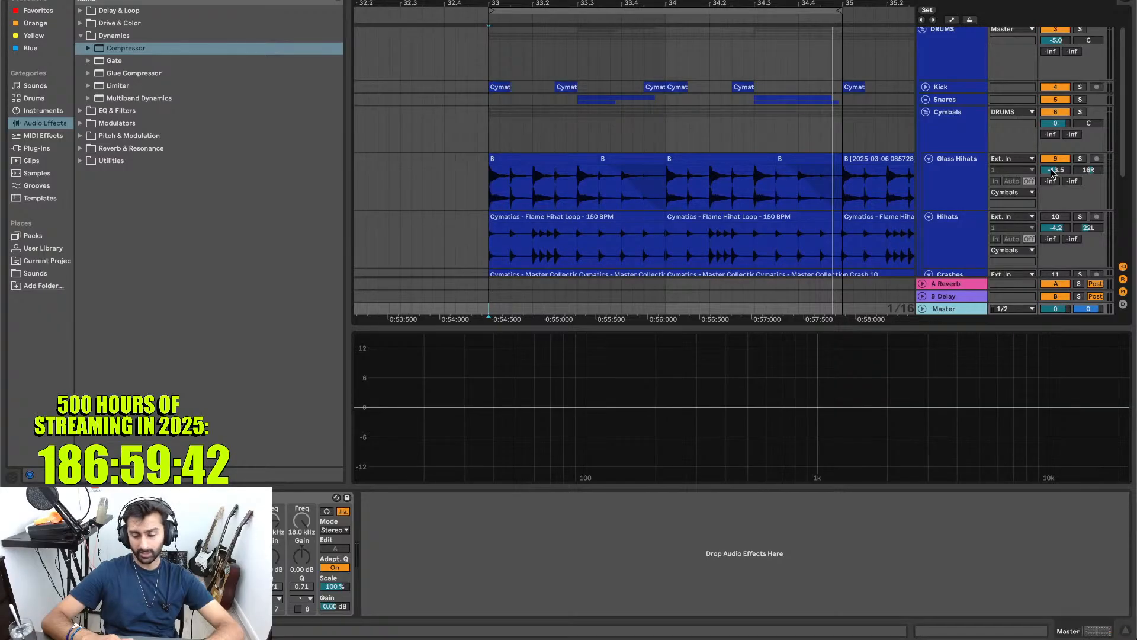
key(space)
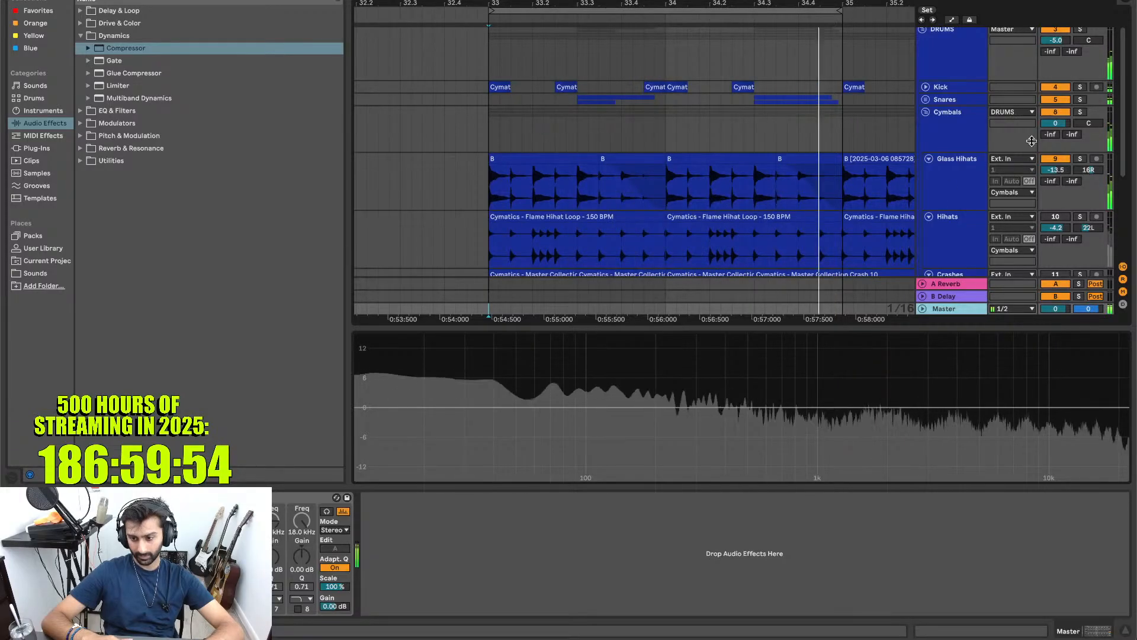
mouse_move(1059, 172)
mouse_down()
mouse_move(1059, 200)
mouse_move(1055, 175)
mouse_up()
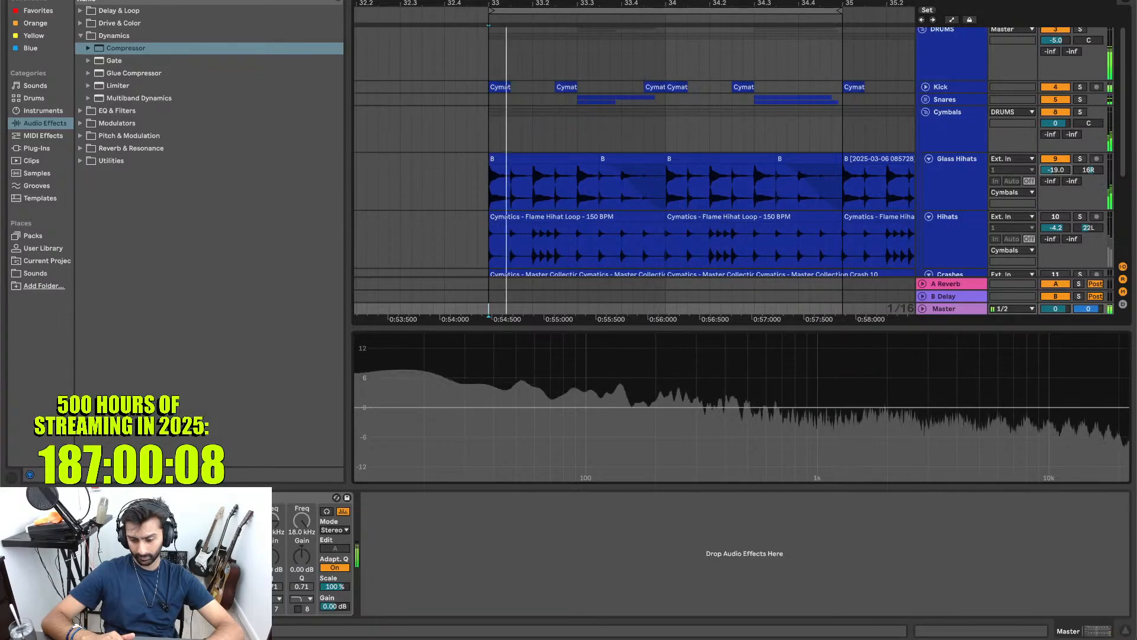
key(space)
- Solo the Hihats track and play the loop to check it on the Master spectrum
scroll(948, 183, down, 3)
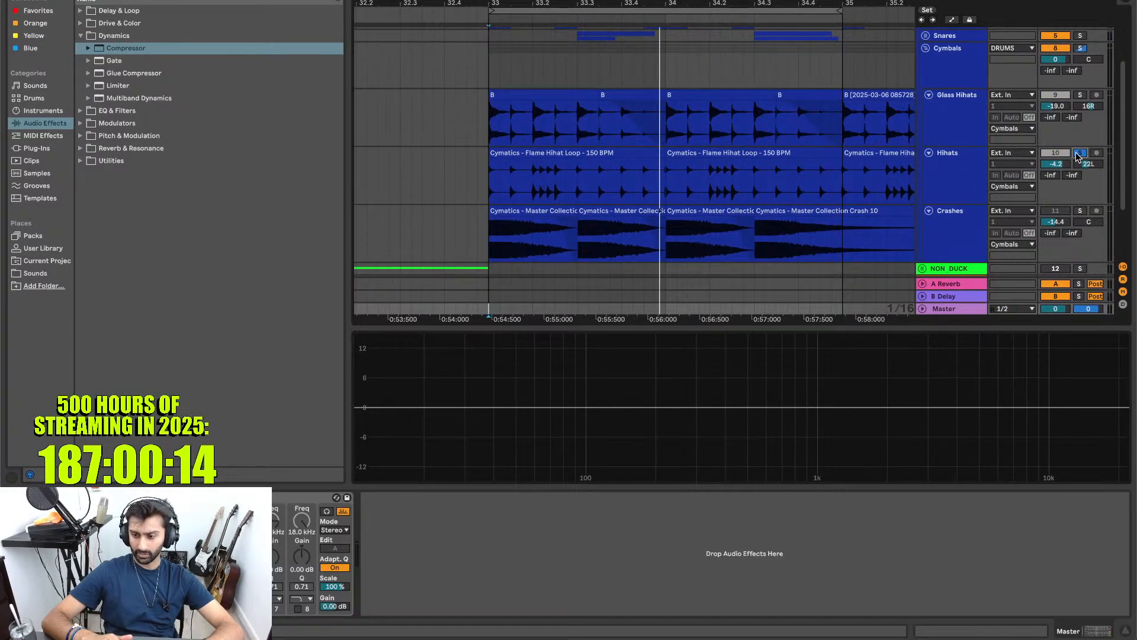
key(space)
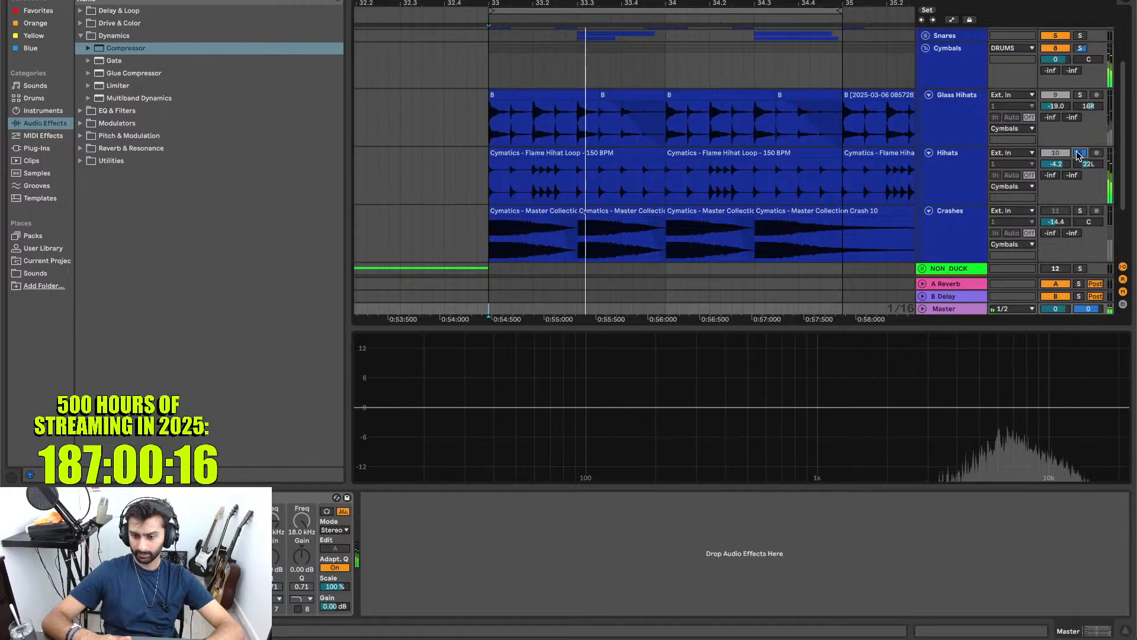
click(1080, 153)
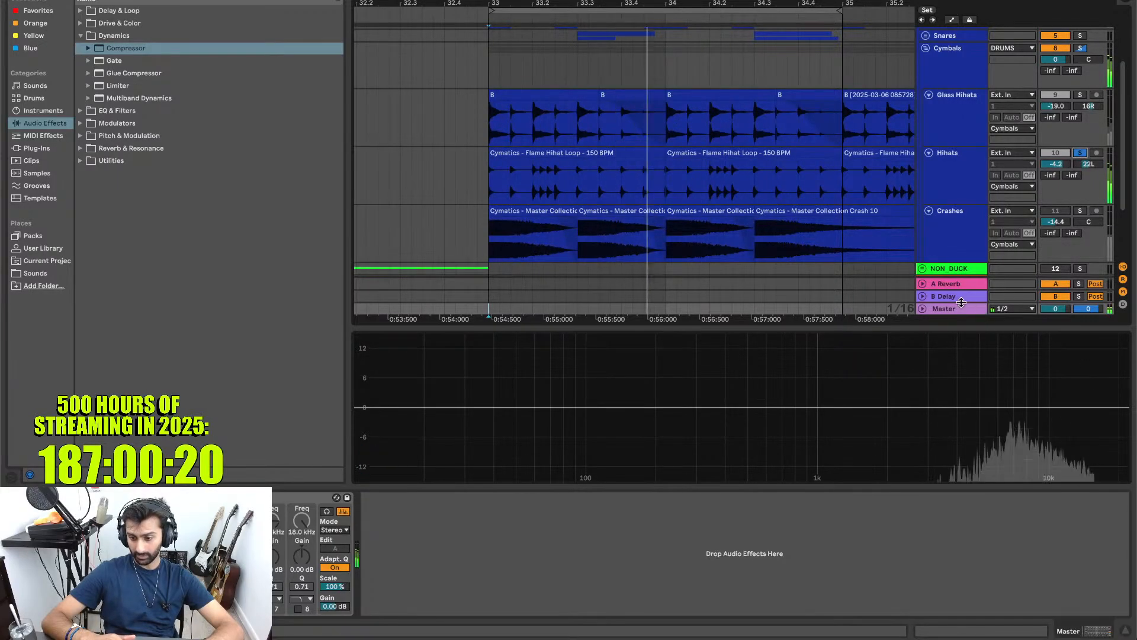
- Clear the Hihats solo and, with the loop playing against the Master spectrum, set the Hihats volume to -8.1 dB
click(958, 309)
click(1079, 153)
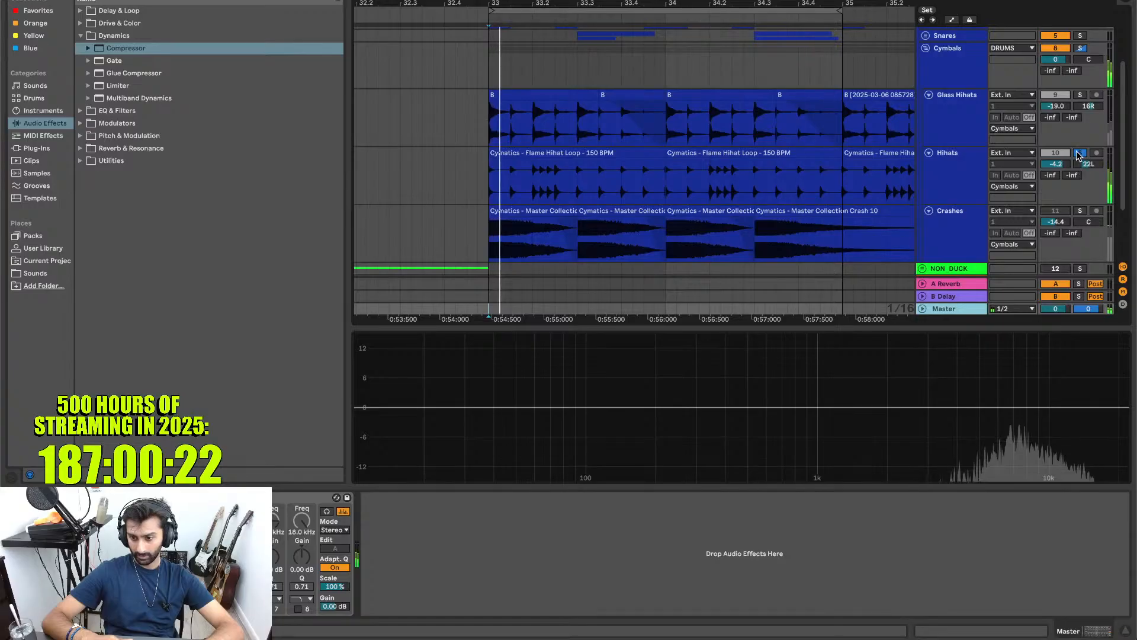
click(1079, 153)
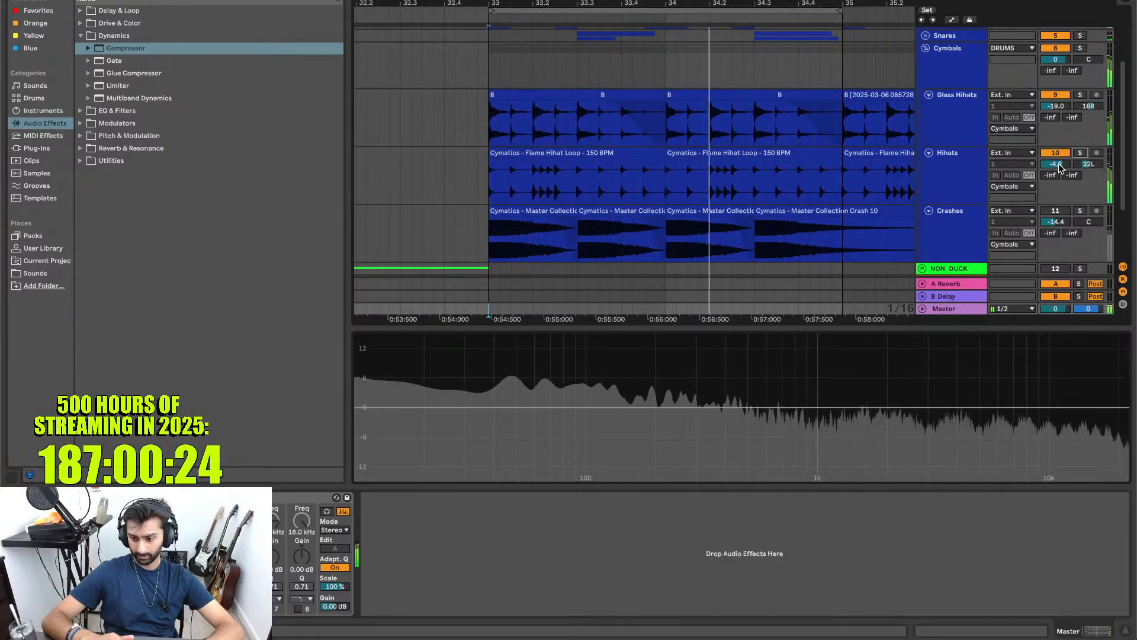
drag(1059, 165, 1059, 107)
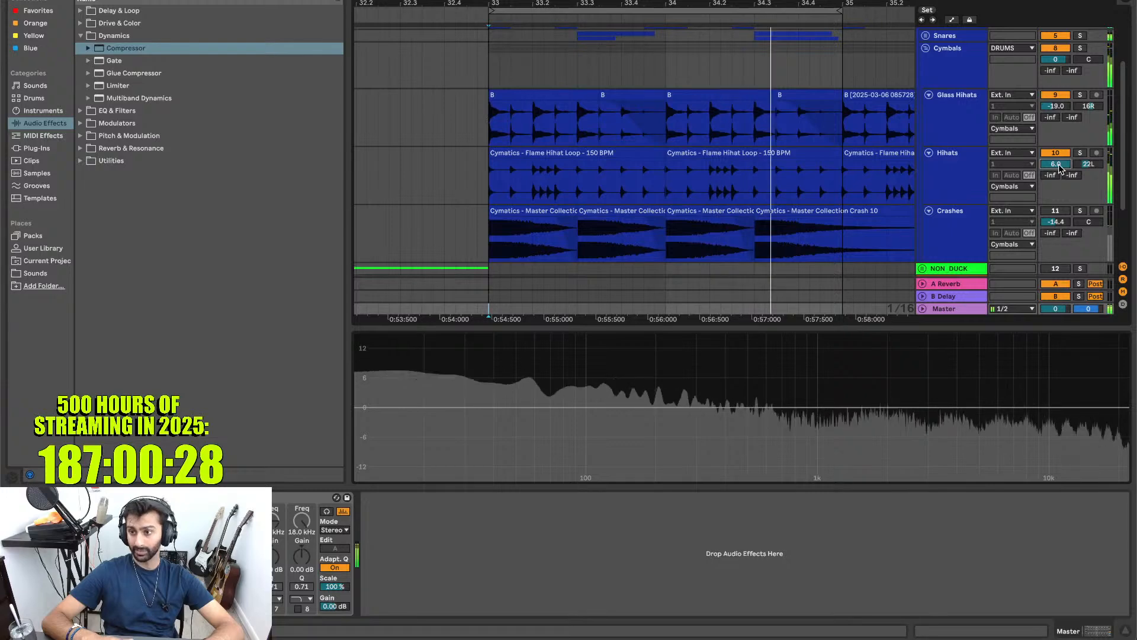
drag(1060, 169, 1060, 194)
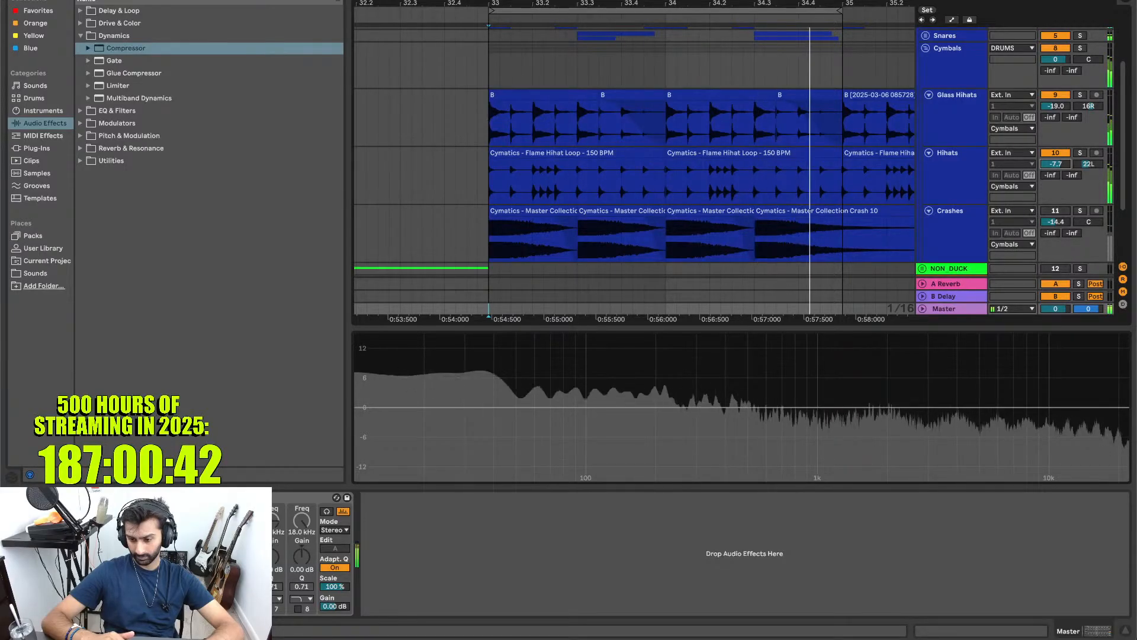
click(1058, 154)
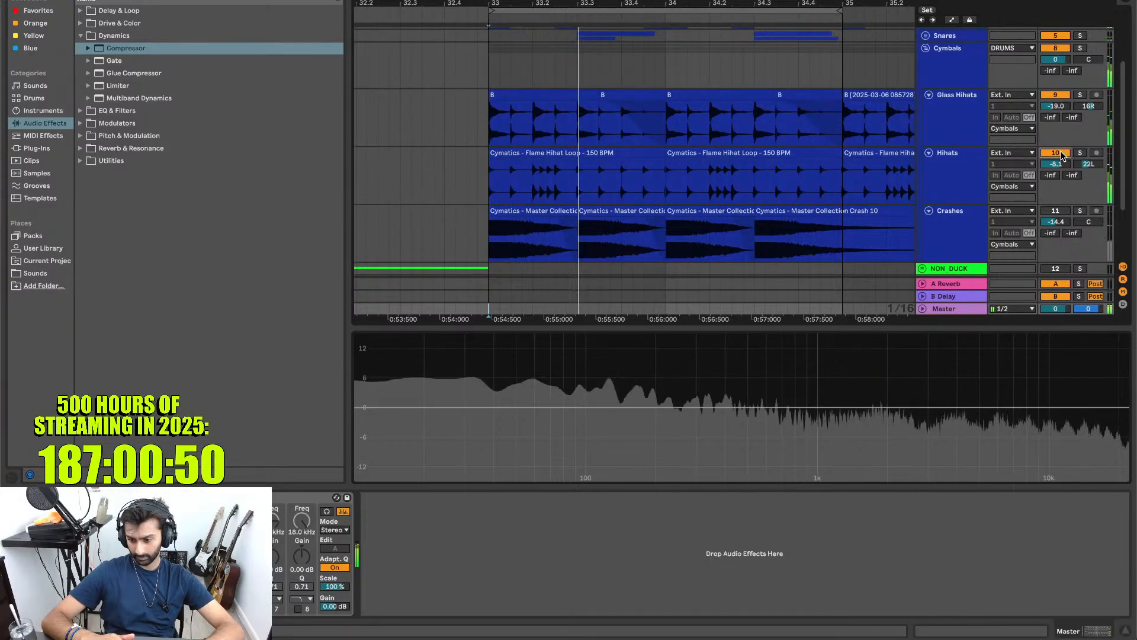
- Solo the Crashes track, play the loop to check it on the Master spectrum, and clear the solo
key(space)
scroll(1016, 176, down, 2)
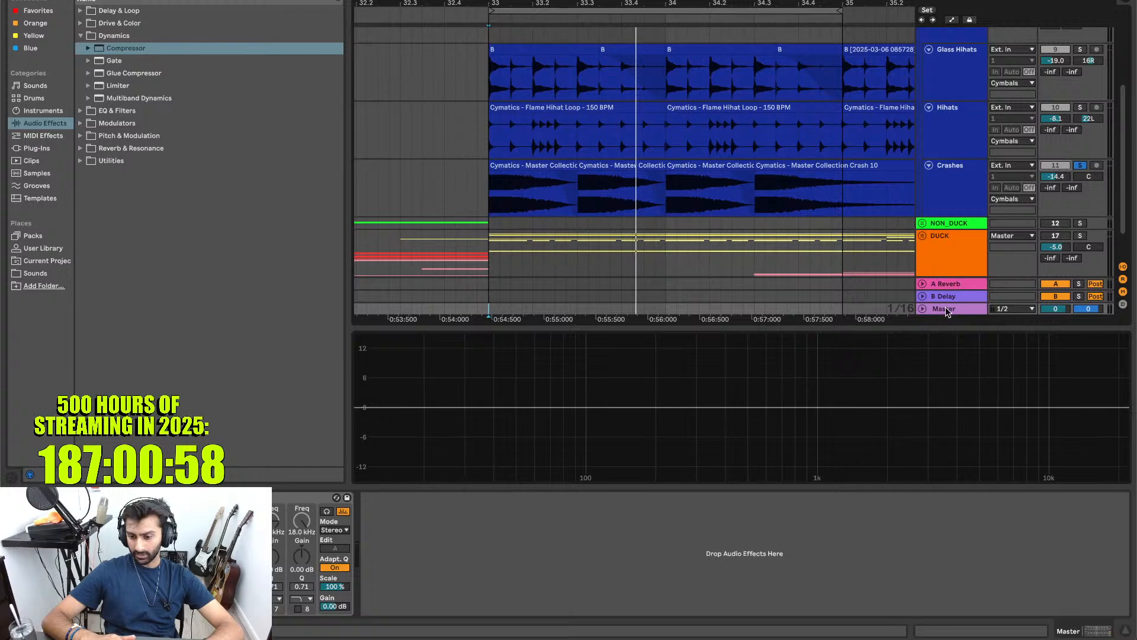
key(space)
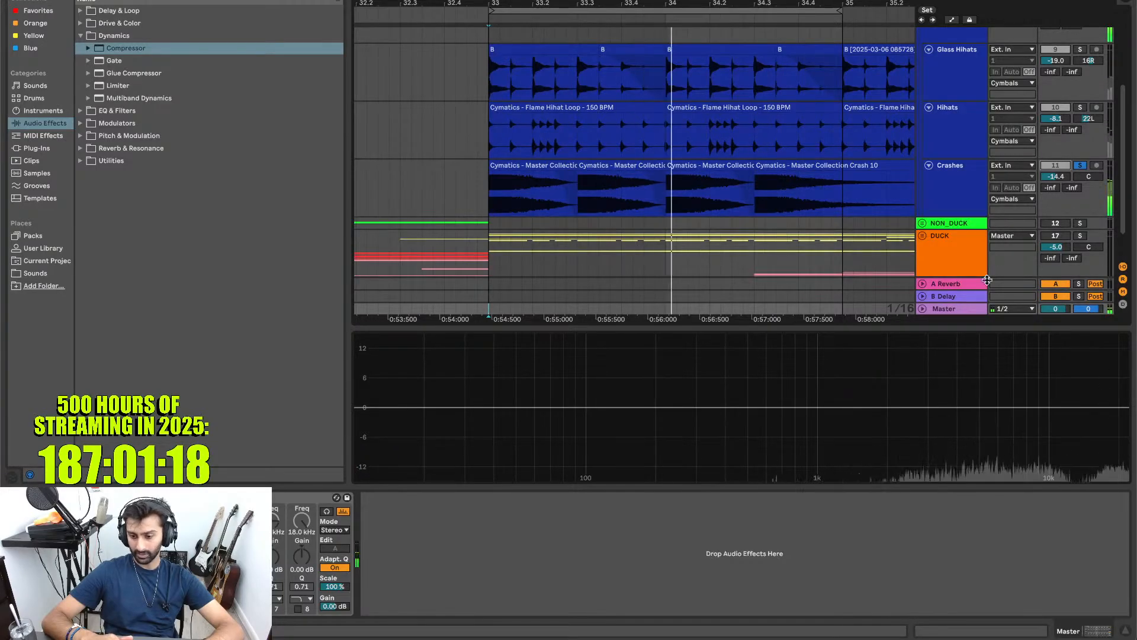
click(957, 310)
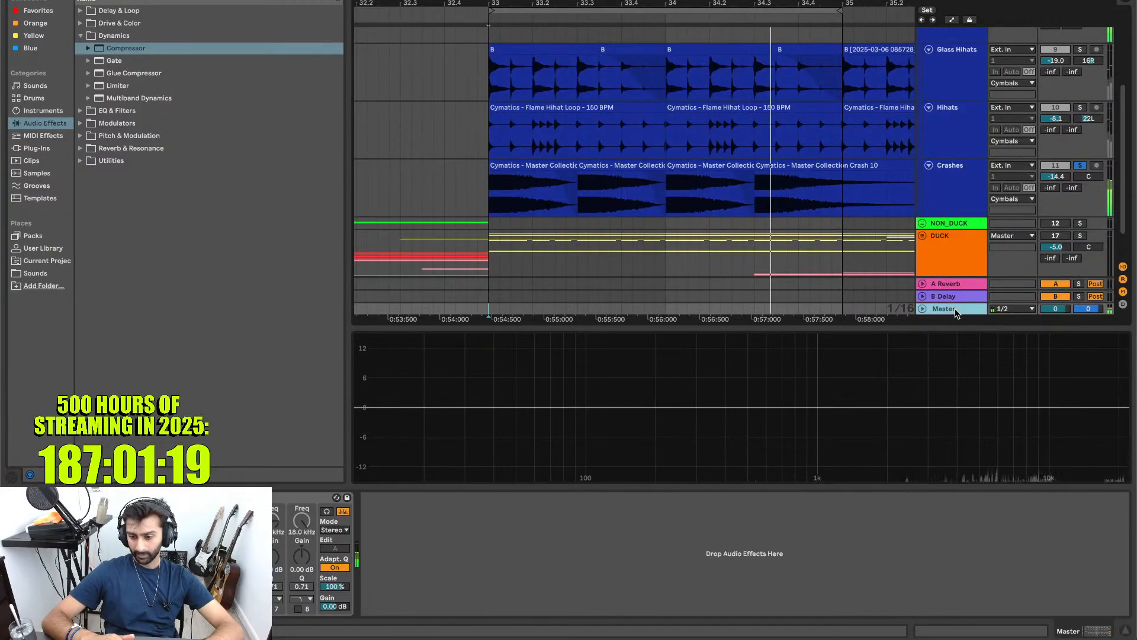
click(1080, 166)
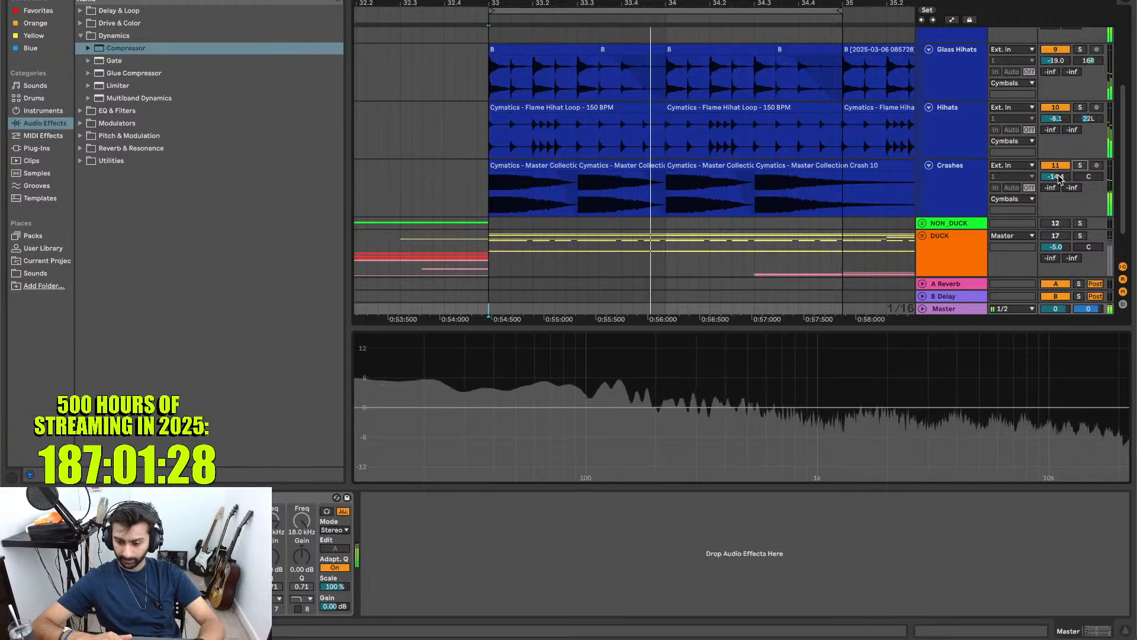
- Set the Crashes volume to 6.0 dB and enable a steep high-cut filter on band 8 of its EQ
drag(1059, 179, 1059, 113)
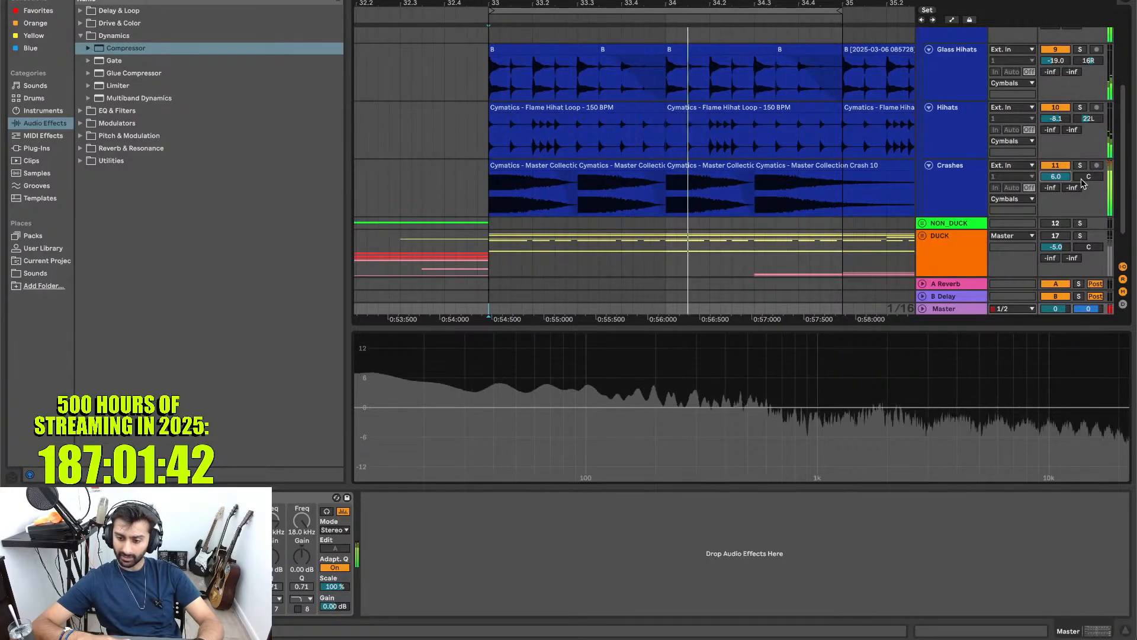
click(964, 173)
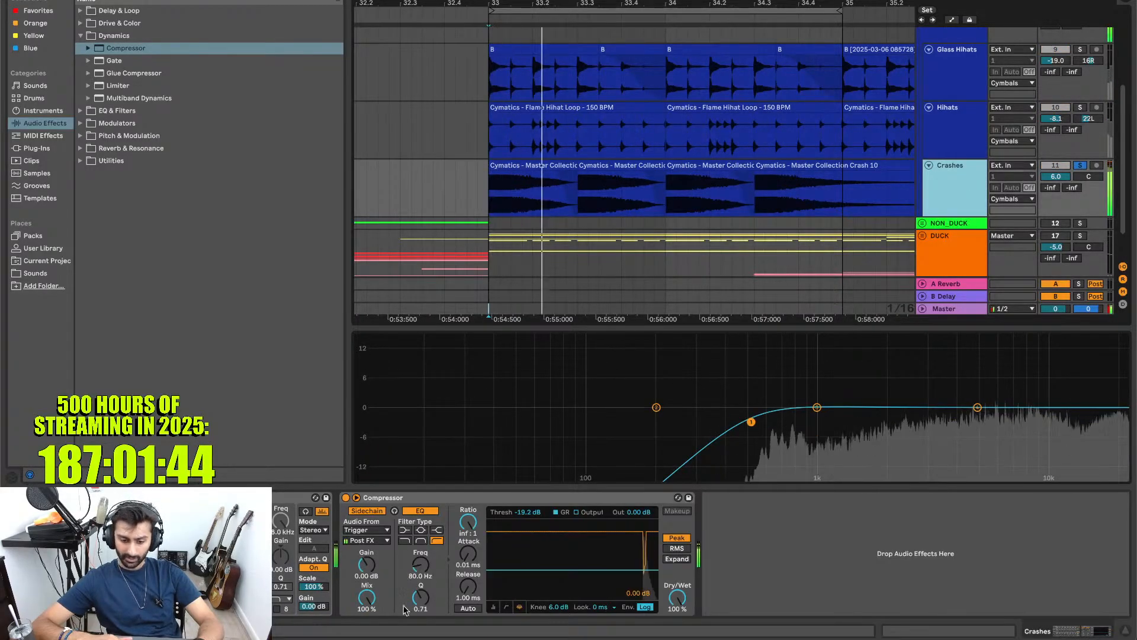
click(276, 609)
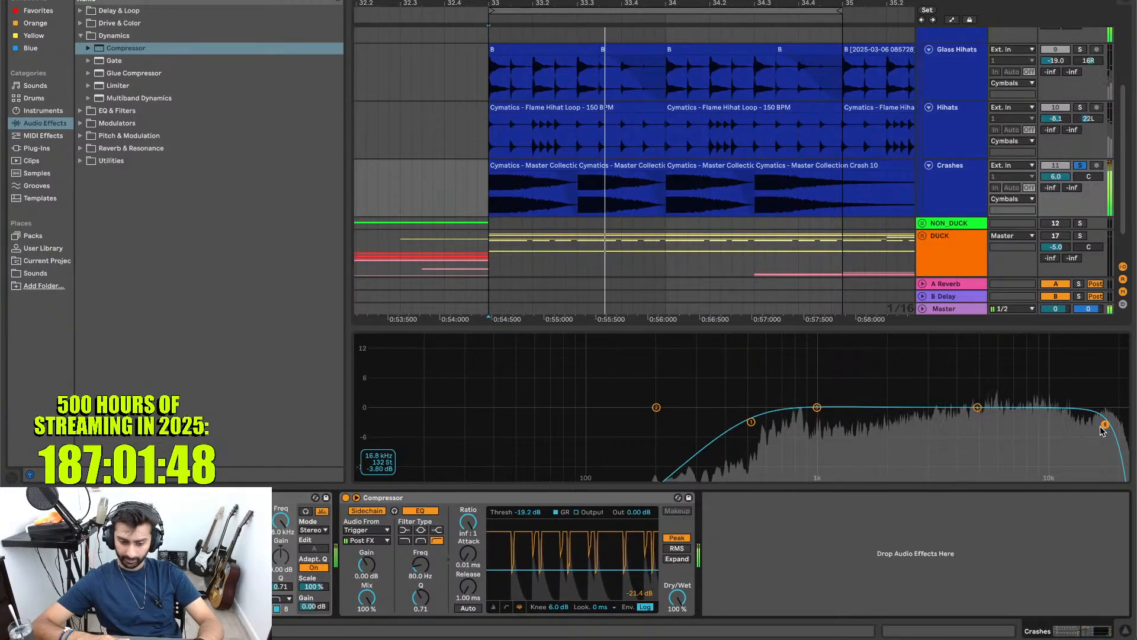
click(283, 599)
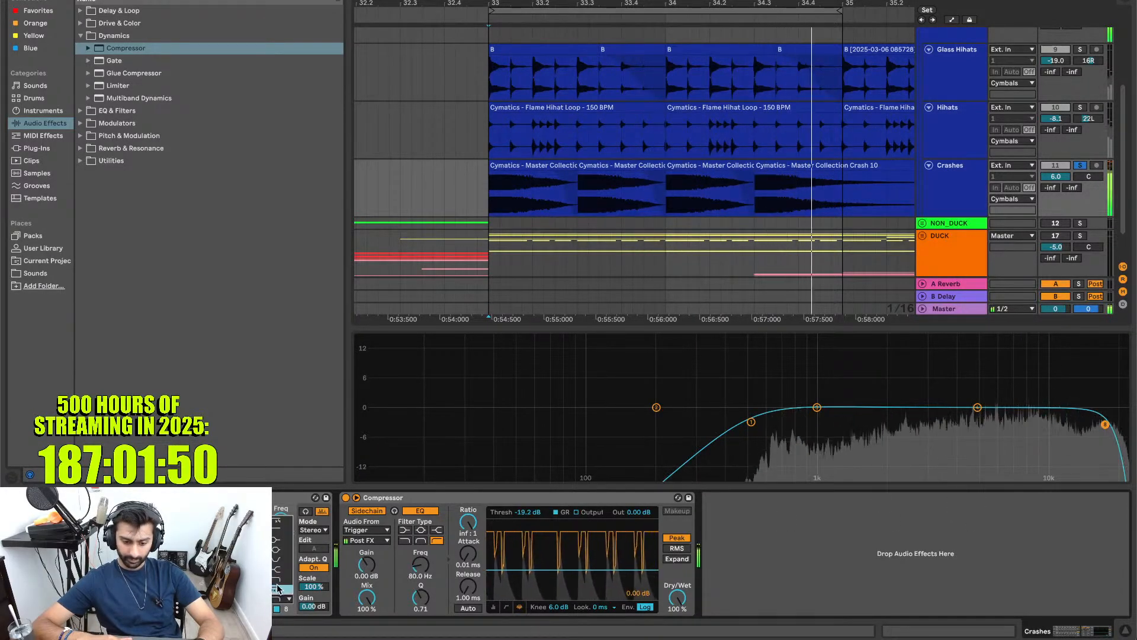
click(277, 588)
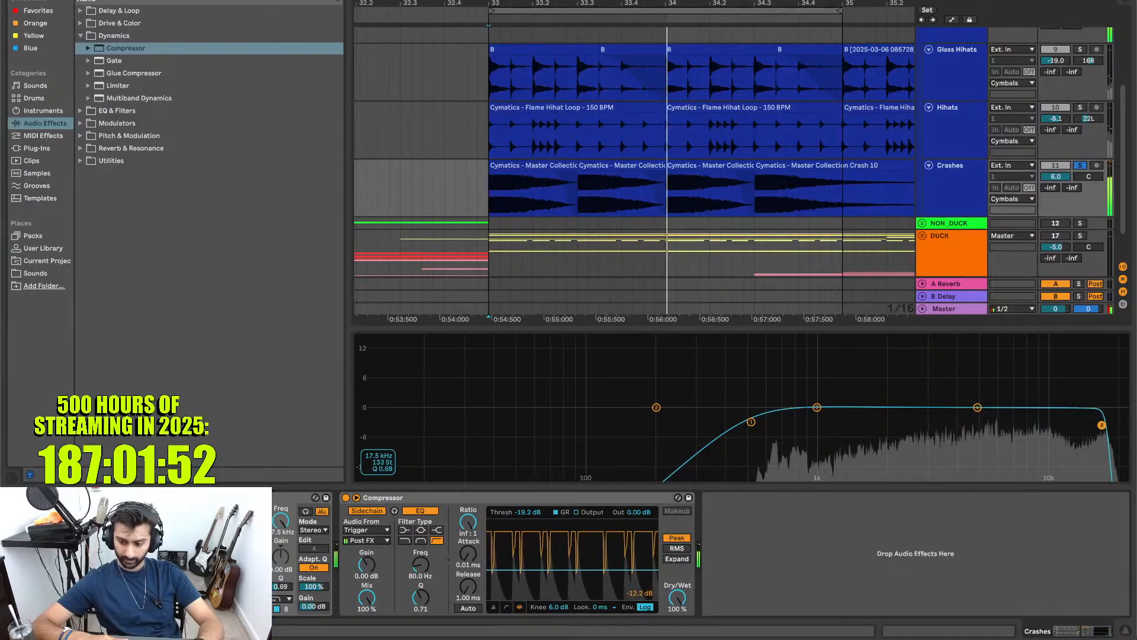
- Switch the Crashes EQ's high-cut to the gentler slope with a Q of 0.76 and a frequency of about 16.8 kHz
drag(1094, 426, 1090, 426)
double_click(279, 588)
click(282, 600)
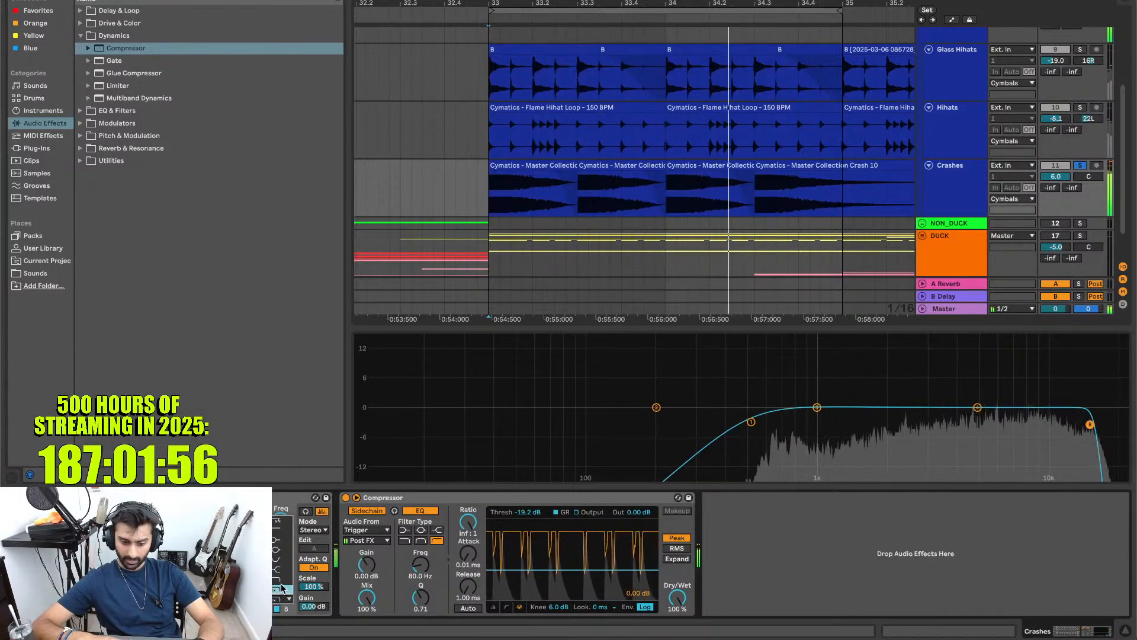
click(282, 586)
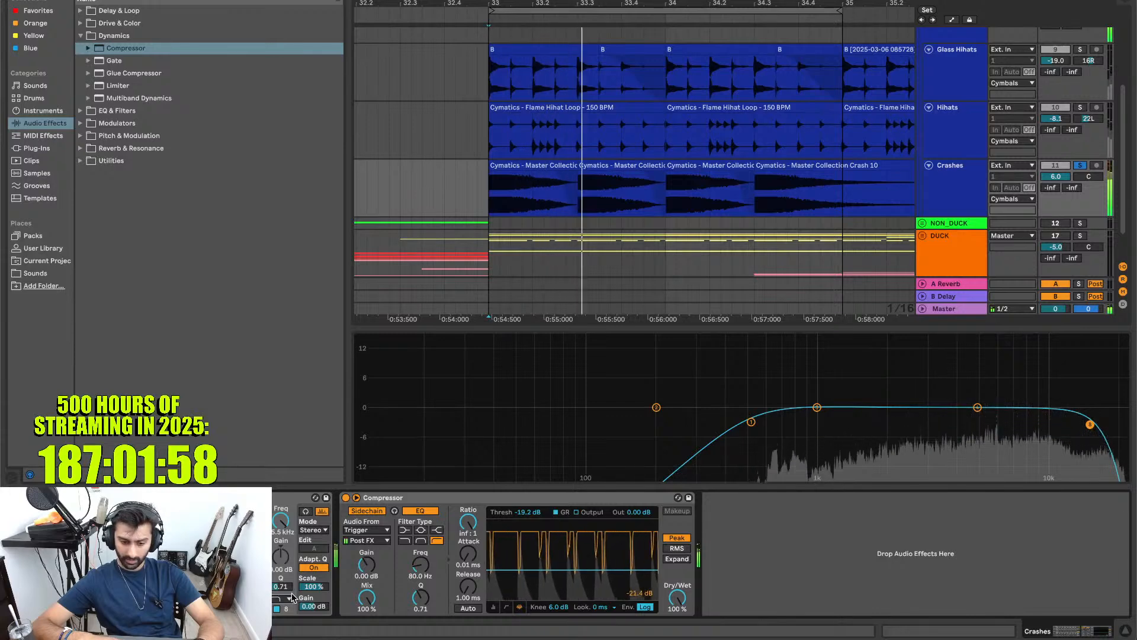
mouse_move(279, 586)
mouse_down()
mouse_move(279, 570)
mouse_move(280, 584)
mouse_up()
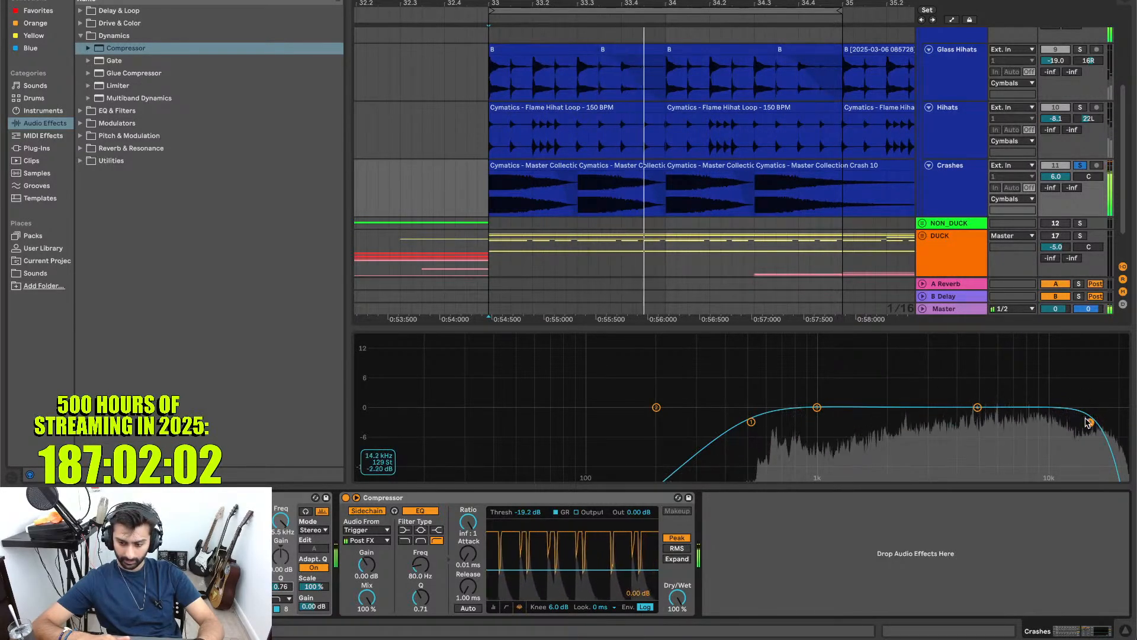
mouse_move(1094, 427)
mouse_down()
mouse_move(1046, 421)
mouse_move(1097, 423)
mouse_up()
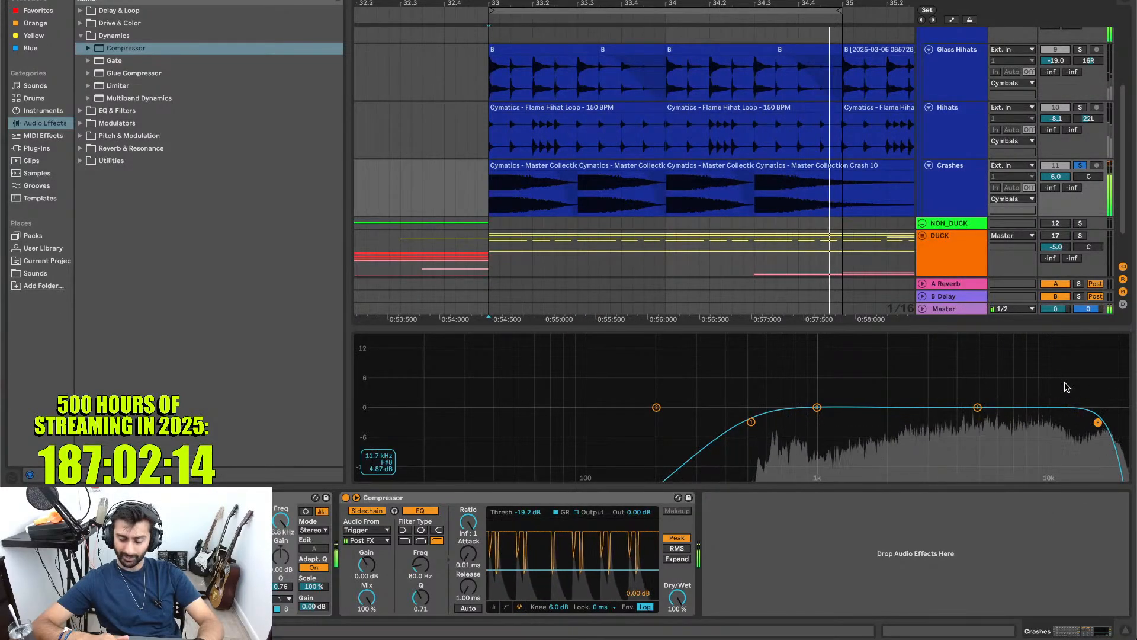
- Try the steep high-cut slope on band 8 of the Crashes EQ and restore the gentler slope
click(937, 309)
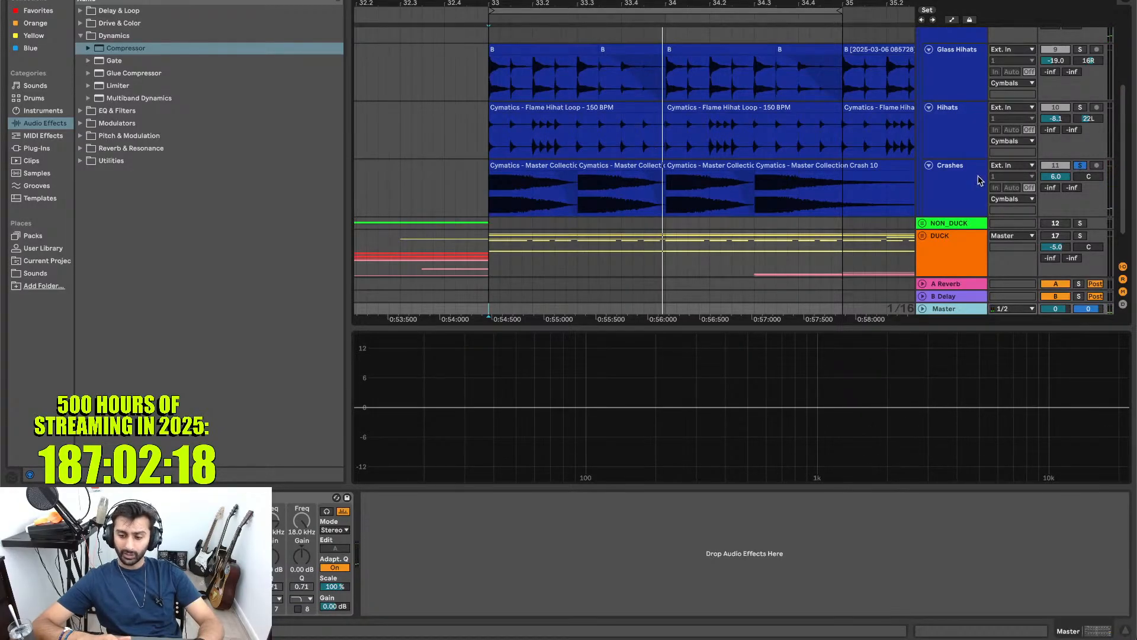
click(966, 190)
click(282, 610)
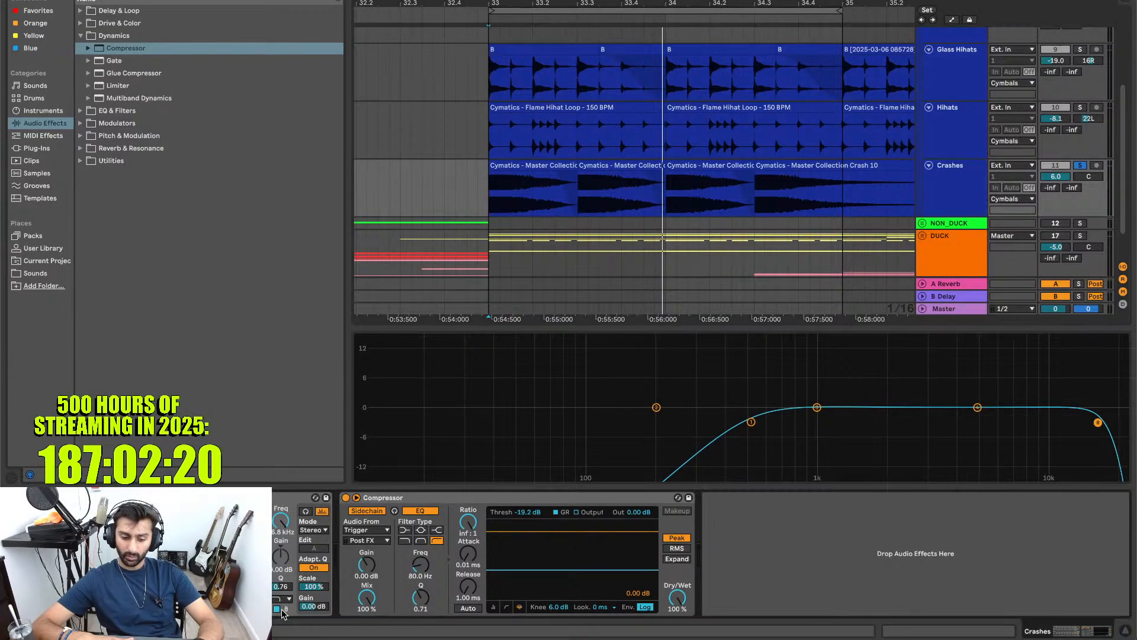
click(283, 602)
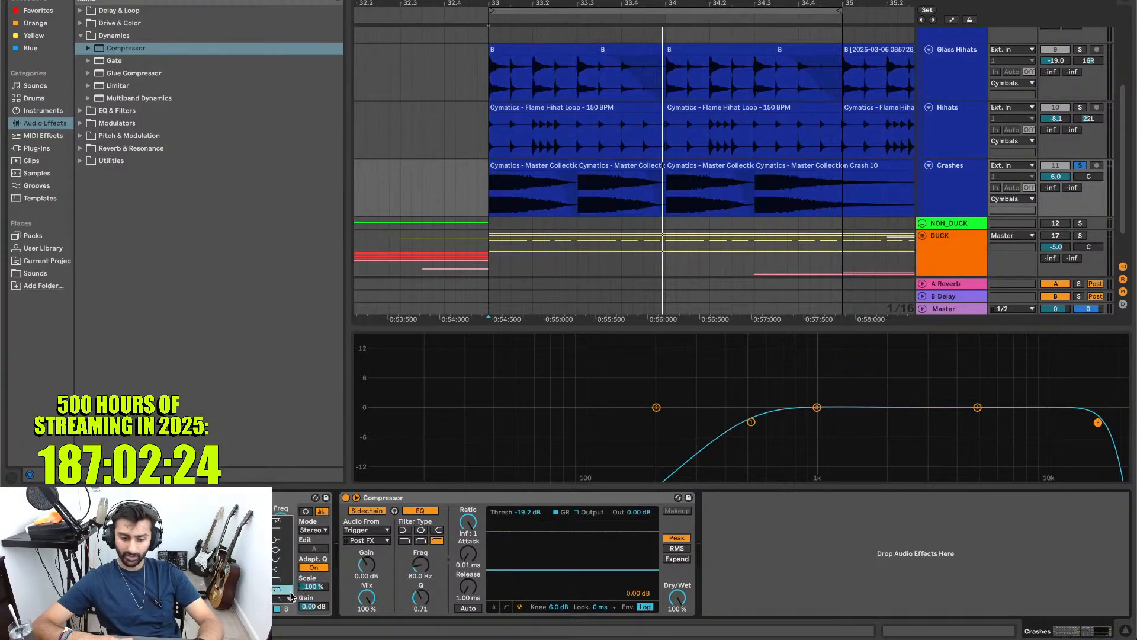
click(285, 593)
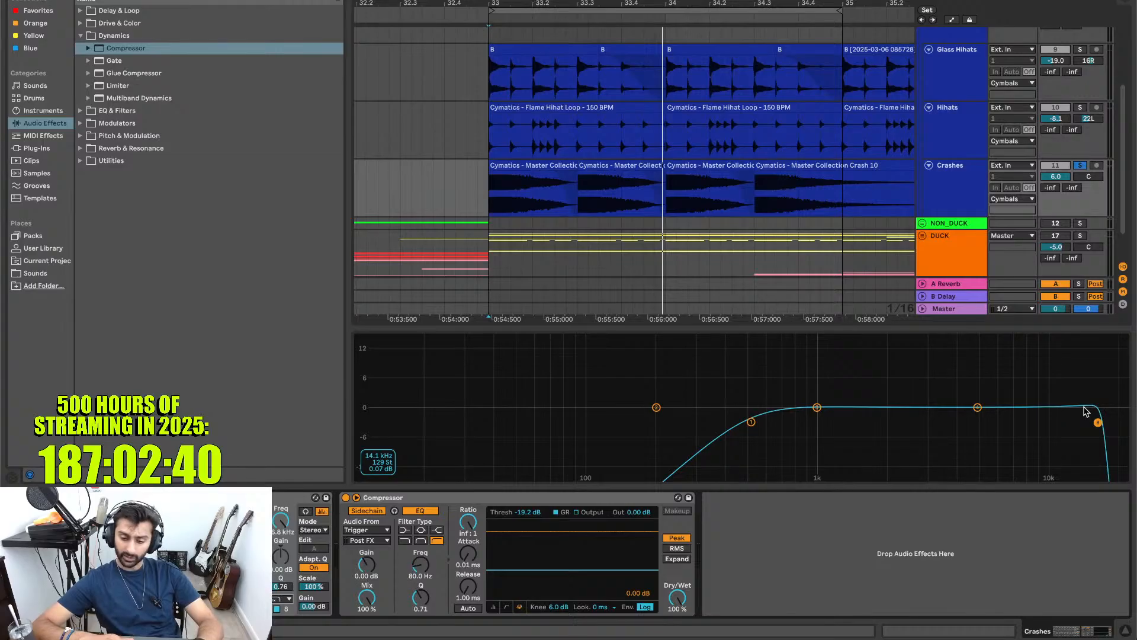
click(286, 596)
click(285, 571)
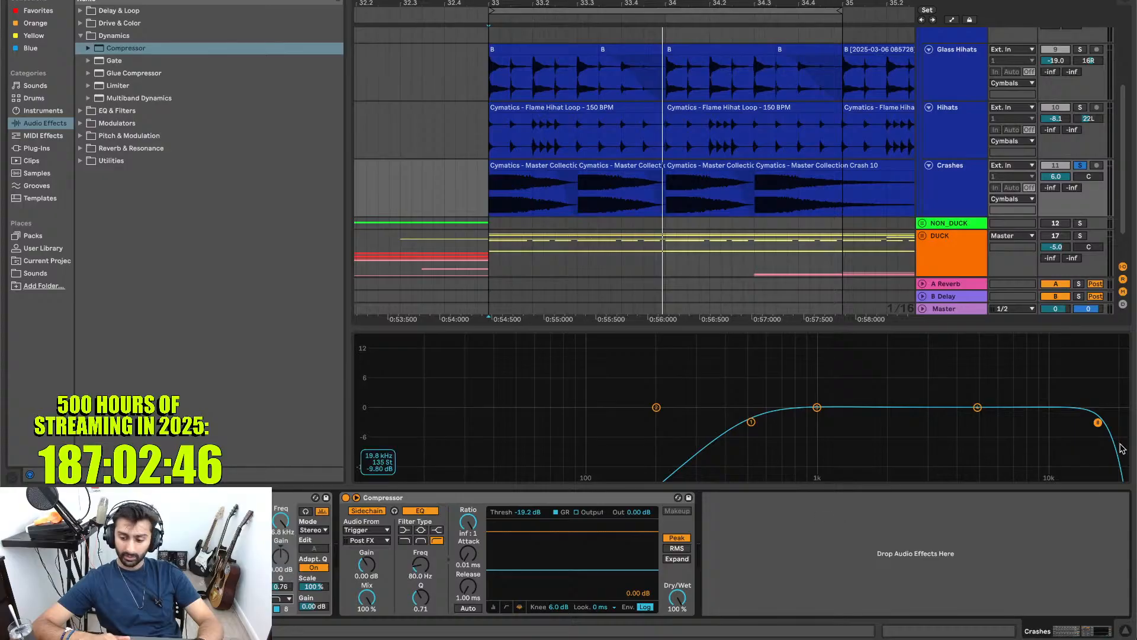
- Clear the Crashes solo, play the loop with the Master spectrum shown, and lower the Crashes volume to -11.5 dB
click(938, 309)
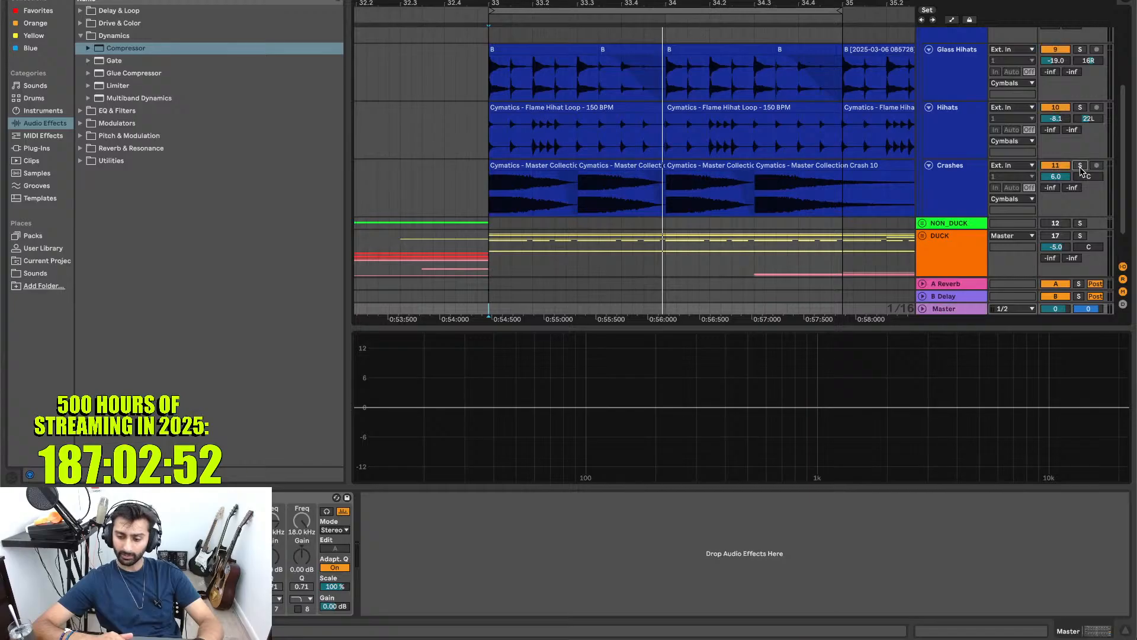
key(space)
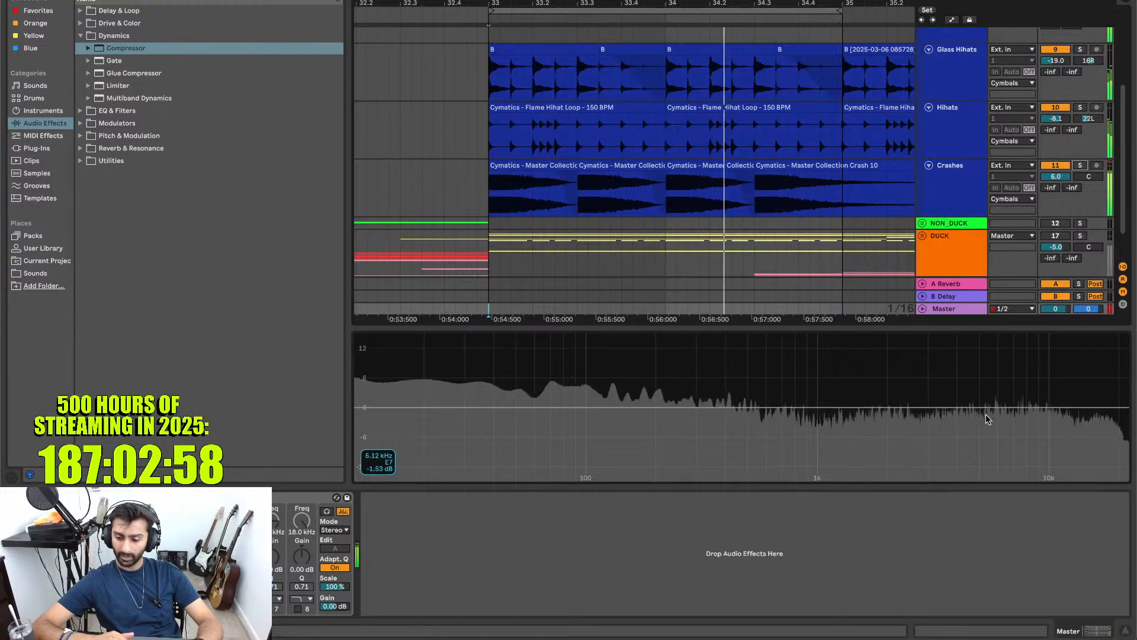
drag(1057, 179, 1057, 208)
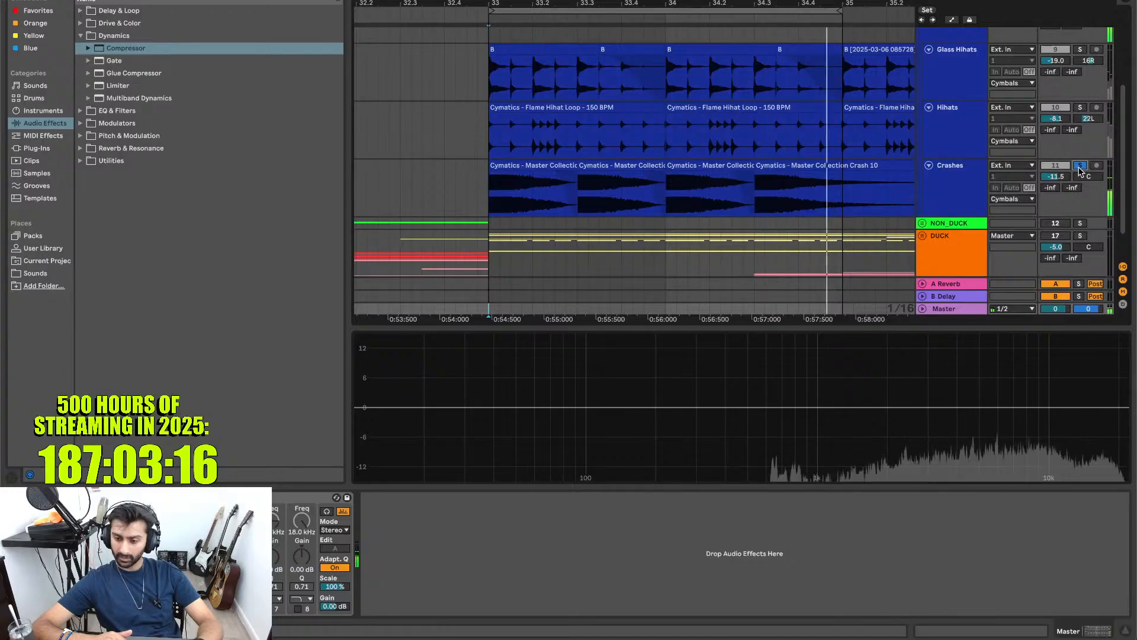
- Check the soloed Hihats' peak on its EQ spectrum and cut a narrow dip around 6.5 kHz in the Crashes EQ with band 3
click(955, 137)
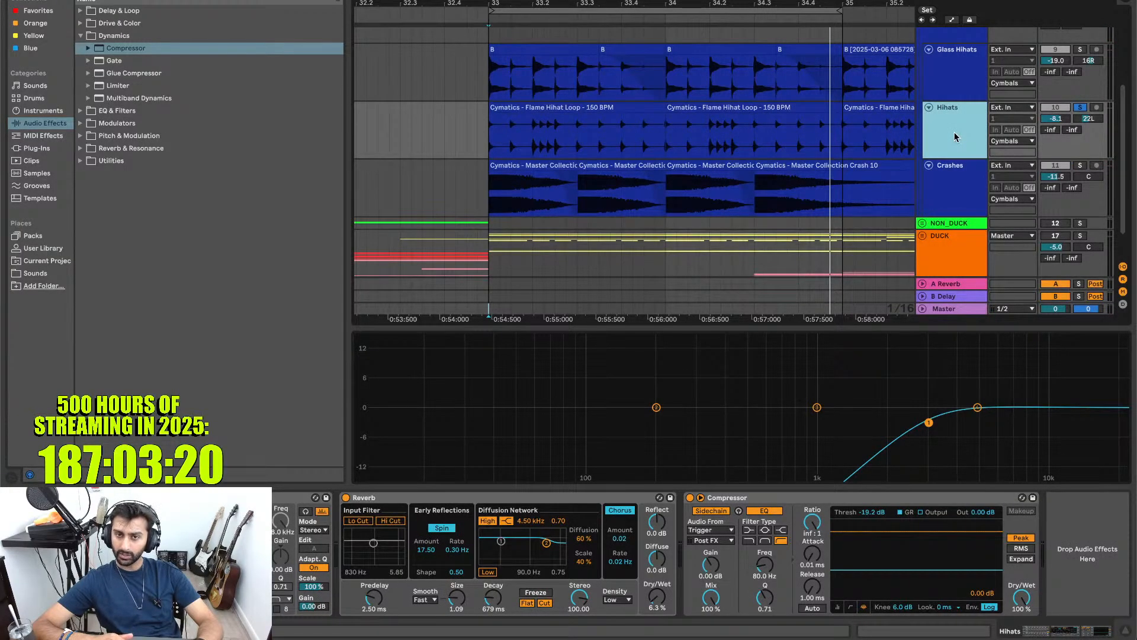
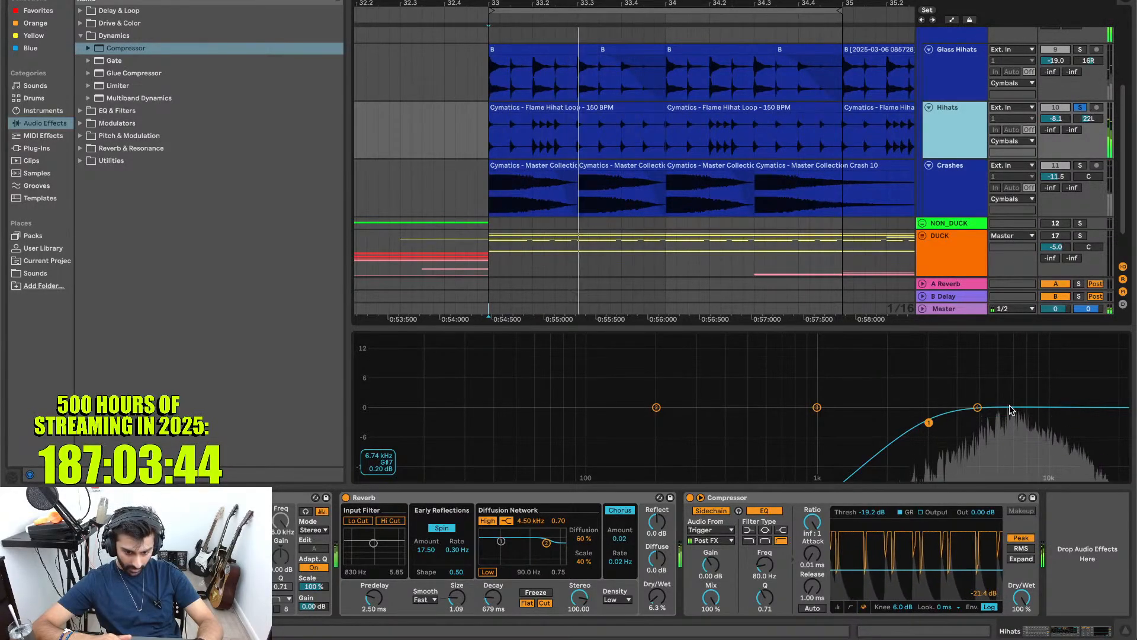
click(947, 194)
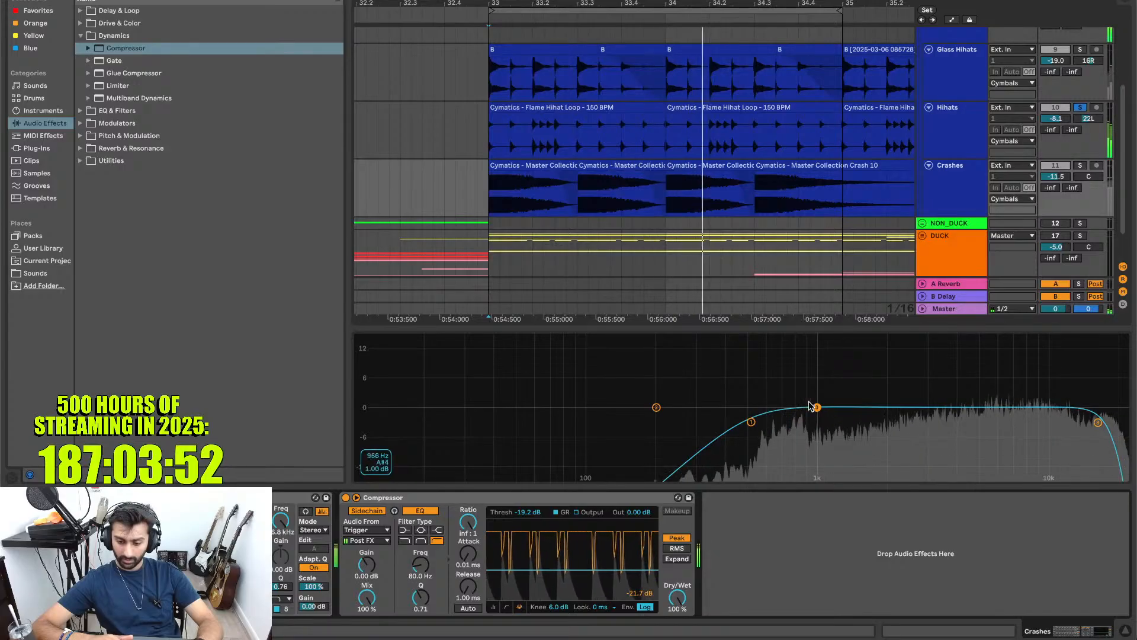
drag(817, 406, 847, 400)
mouse_move(1011, 399)
mouse_down()
mouse_move(1021, 409)
mouse_move(1007, 410)
mouse_up()
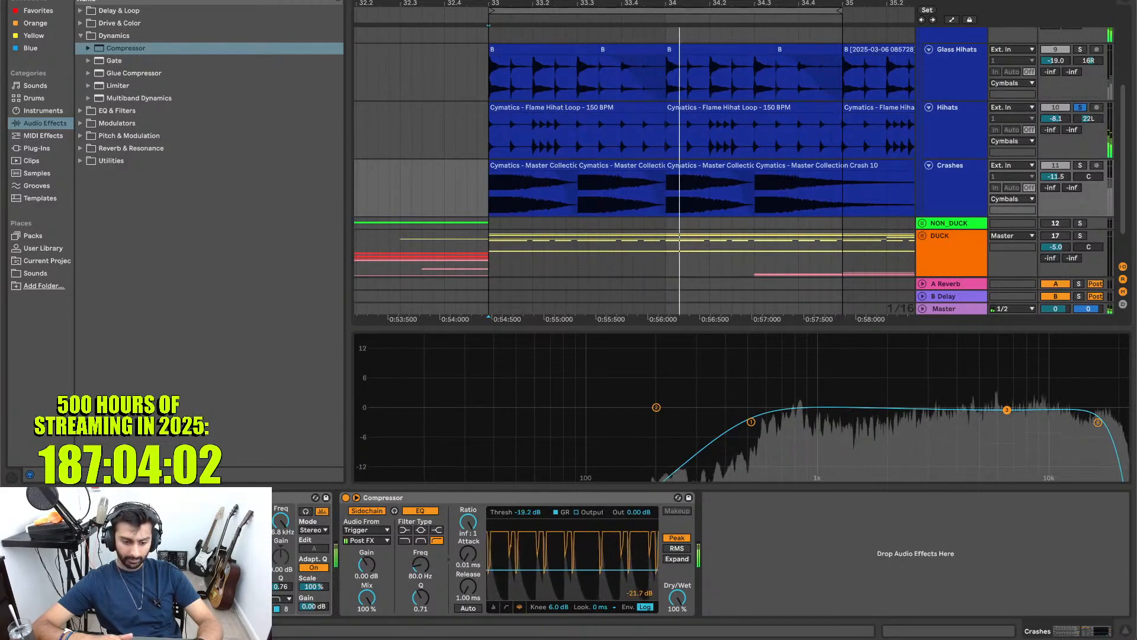
mouse_move(1007, 410)
mouse_down()
mouse_move(1007, 423)
mouse_move(1007, 388)
mouse_up()
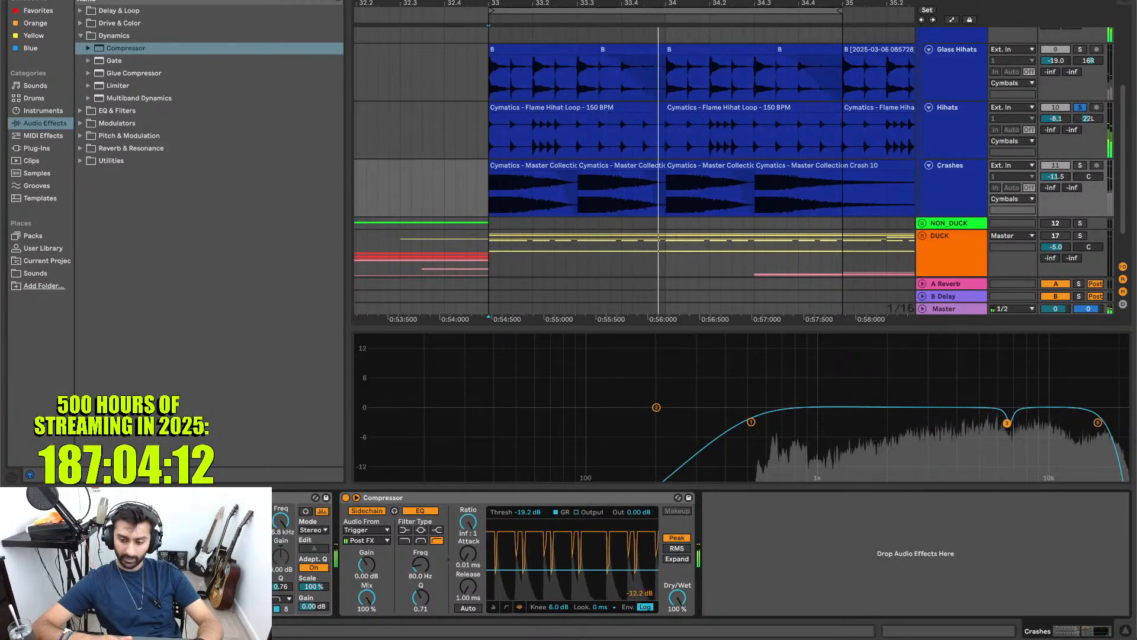
drag(1007, 423, 1007, 420)
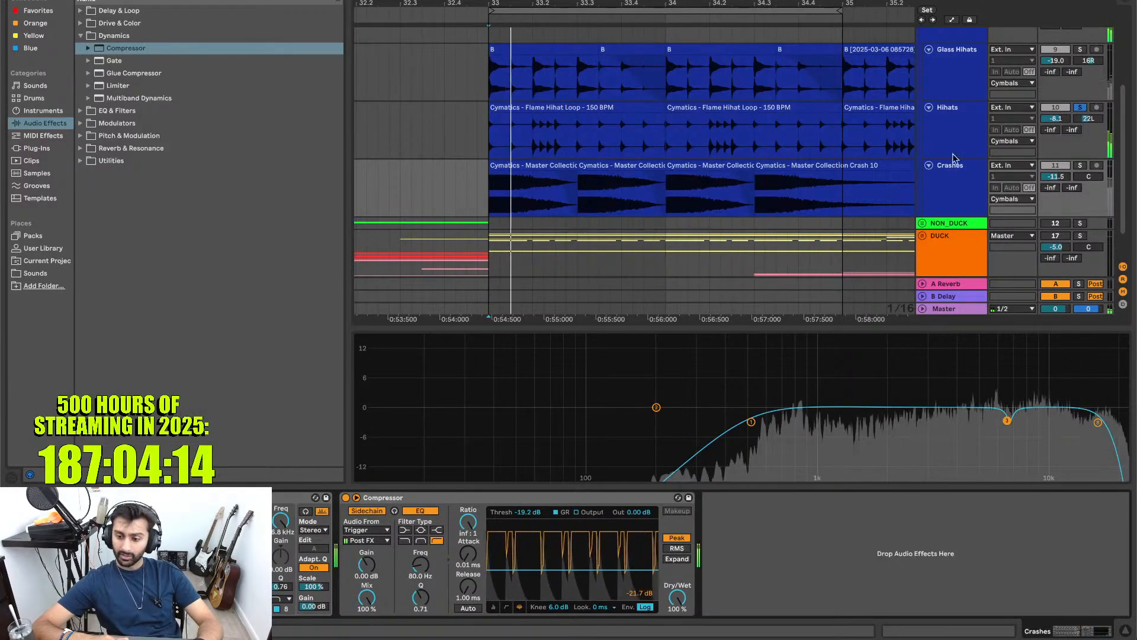
- Clear the individual cymbal solos to hear the tracks together and select the Hihats track
scroll(982, 129, up, 1)
scroll(981, 130, up, 1)
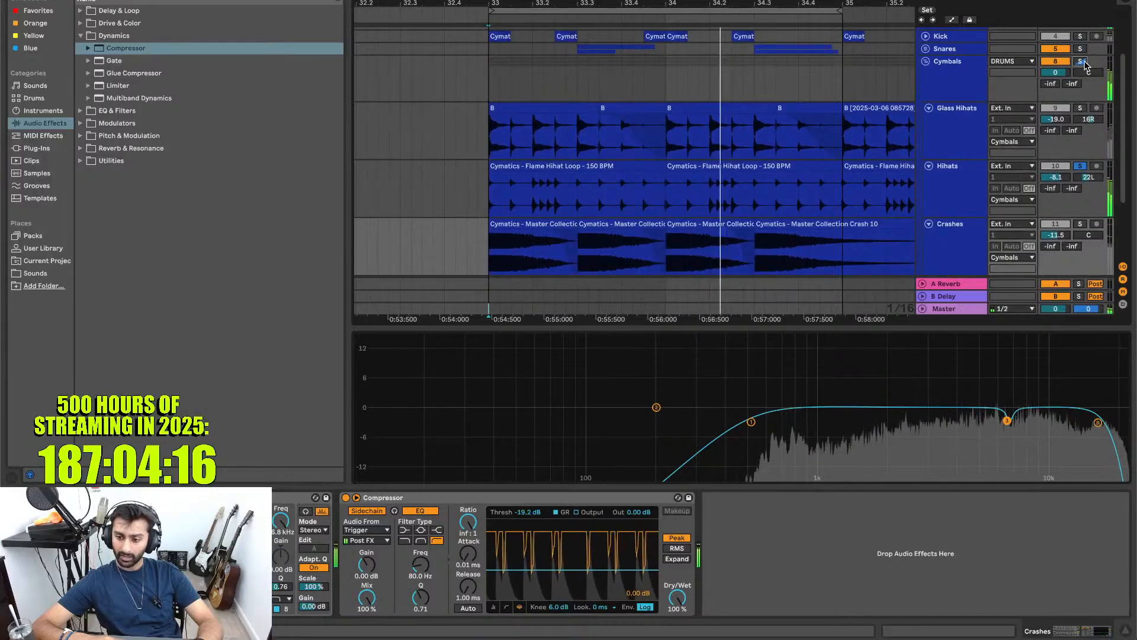
scroll(951, 196, down, 2)
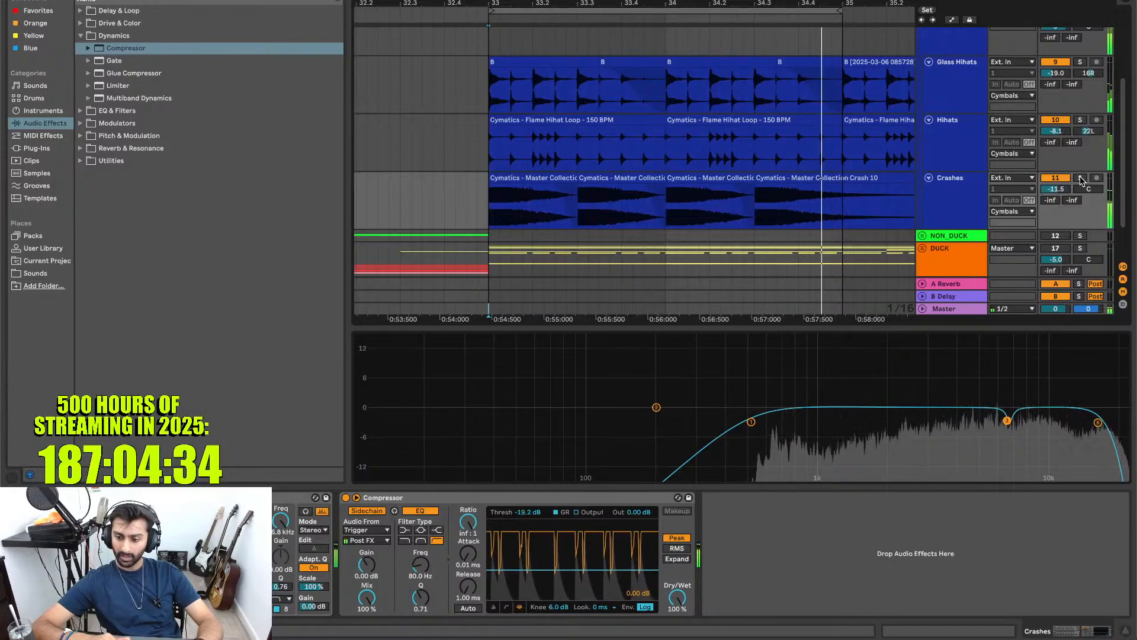
click(1076, 127)
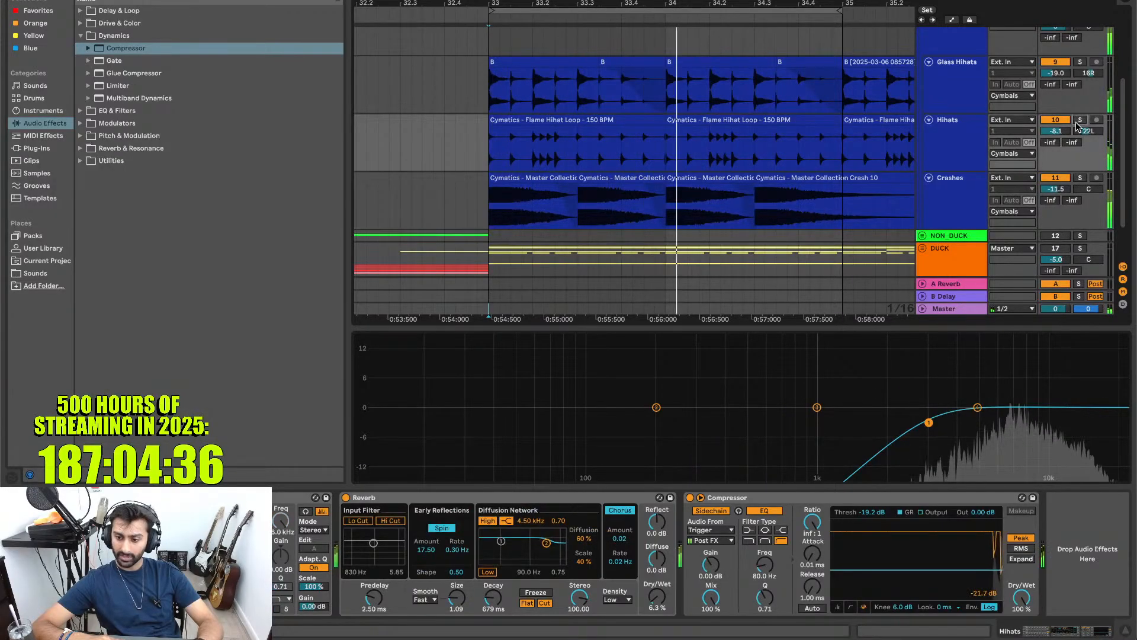
- Toggle the Hihats solo off again and listen to the loop with only the Cymbals group soloed, clearing its solo at the end
click(1078, 122)
click(1078, 122)
scroll(1081, 101, up, 2)
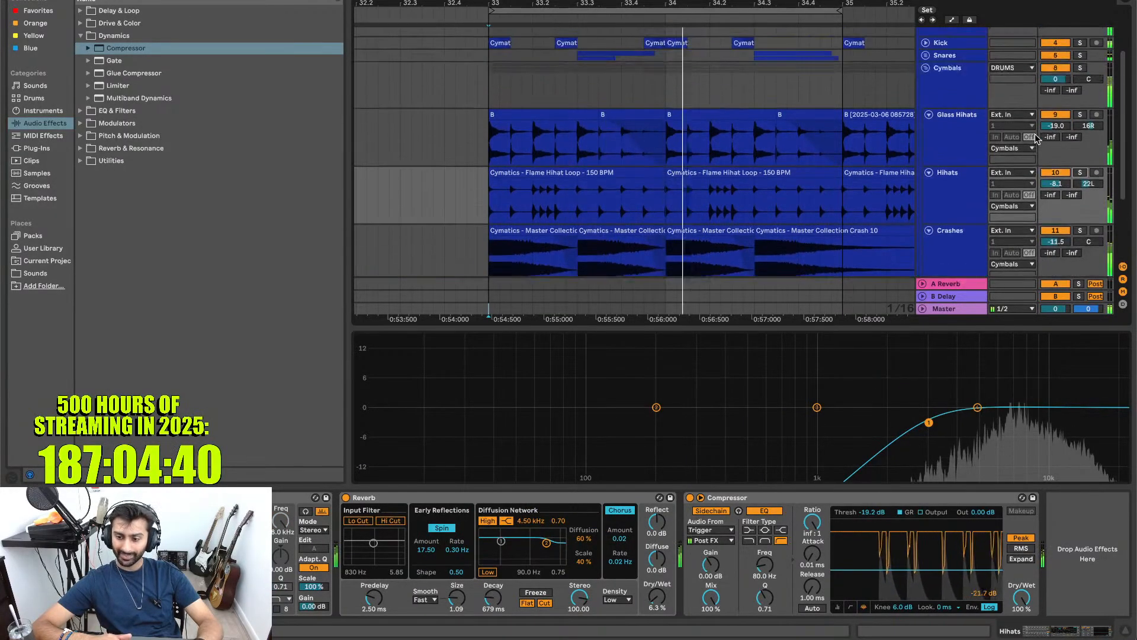
click(1081, 67)
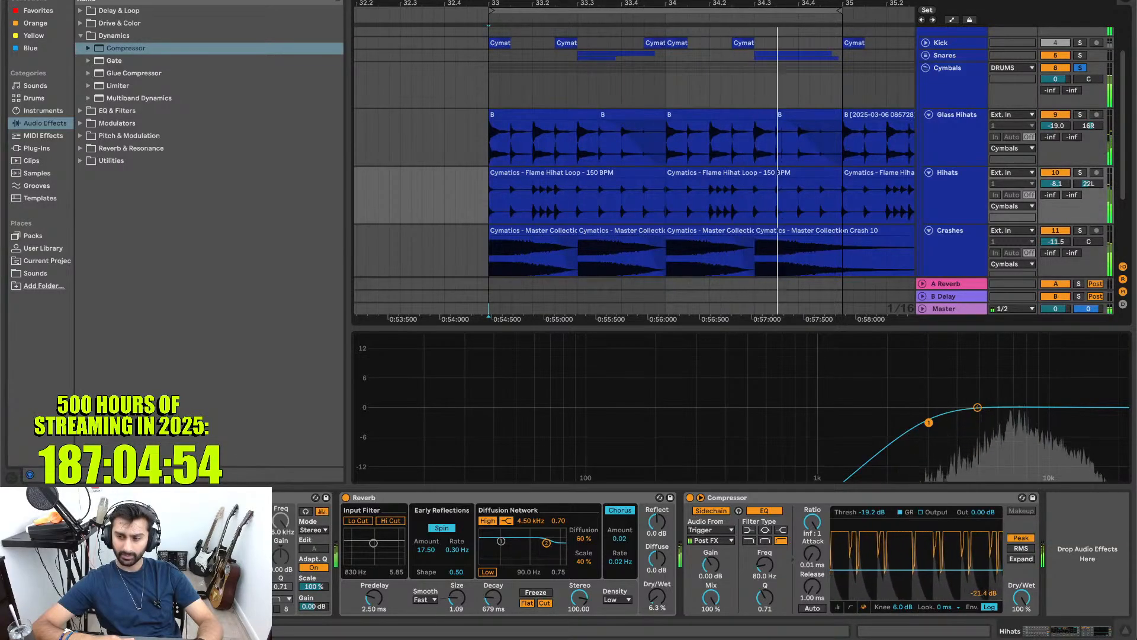
click(137, 609)
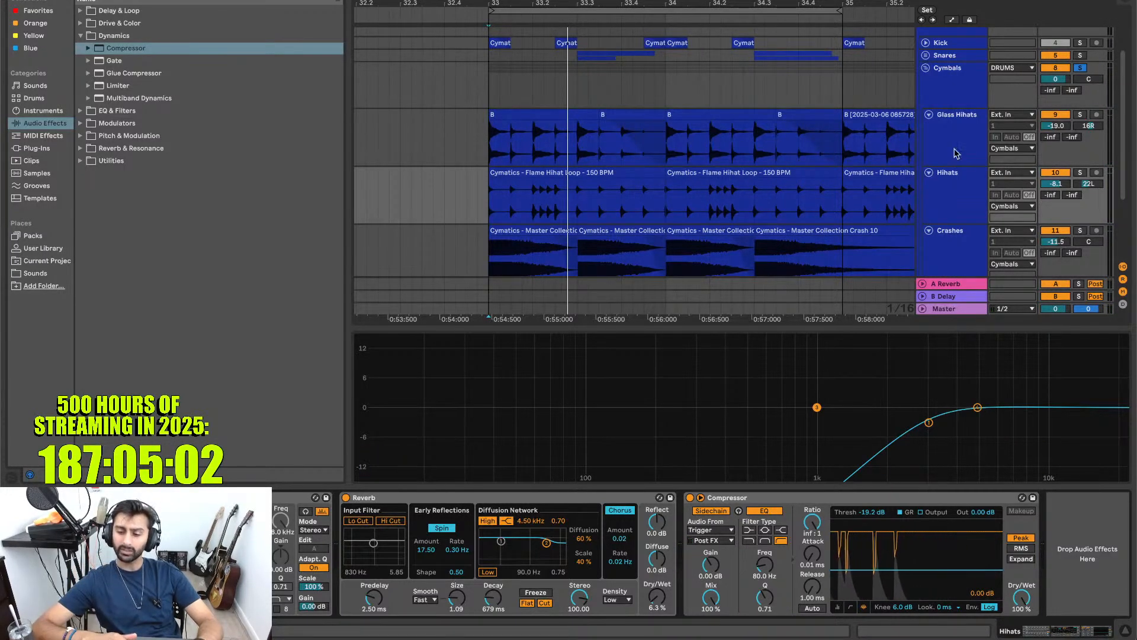
click(1082, 70)
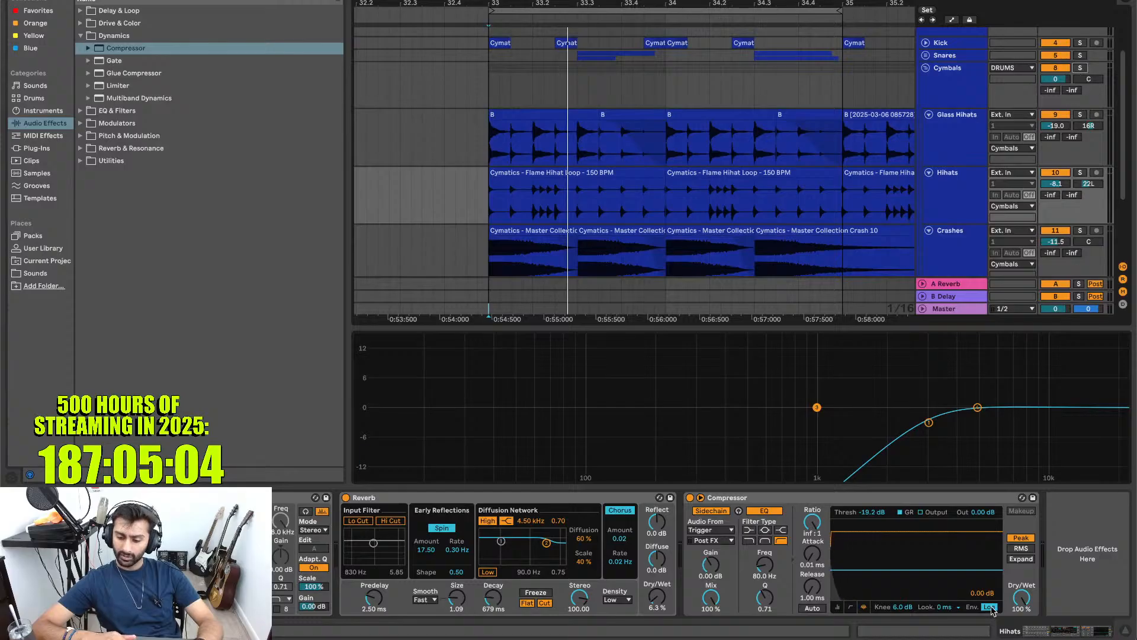
- Bring up the Master track's EQ spectrum and play the loop to check the full mix with the cymbals
click(1126, 632)
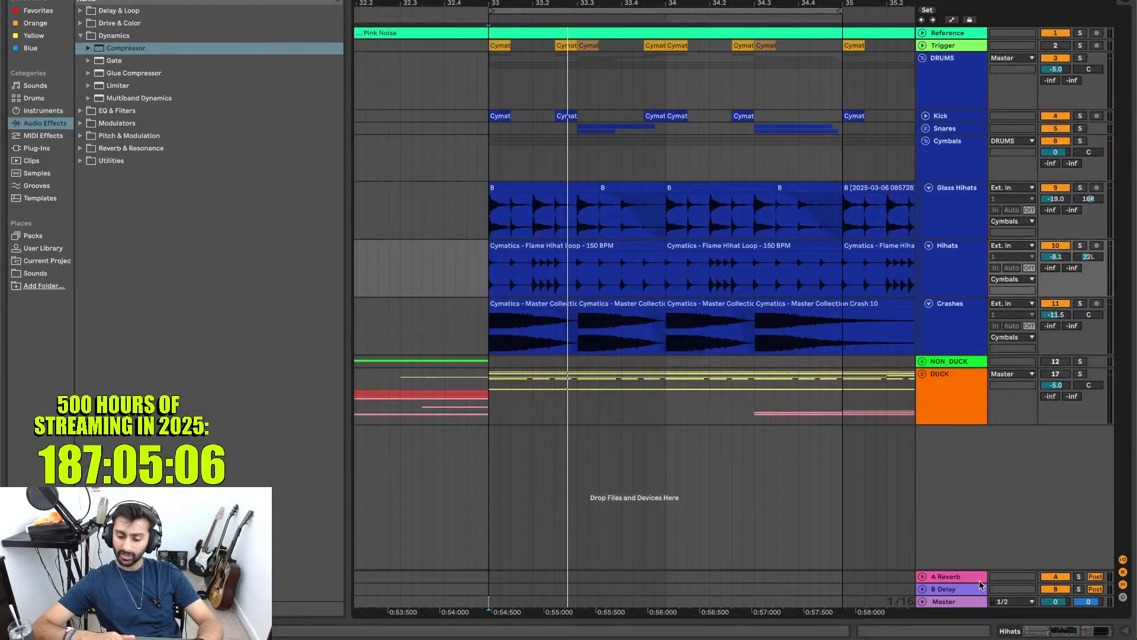
double_click(947, 602)
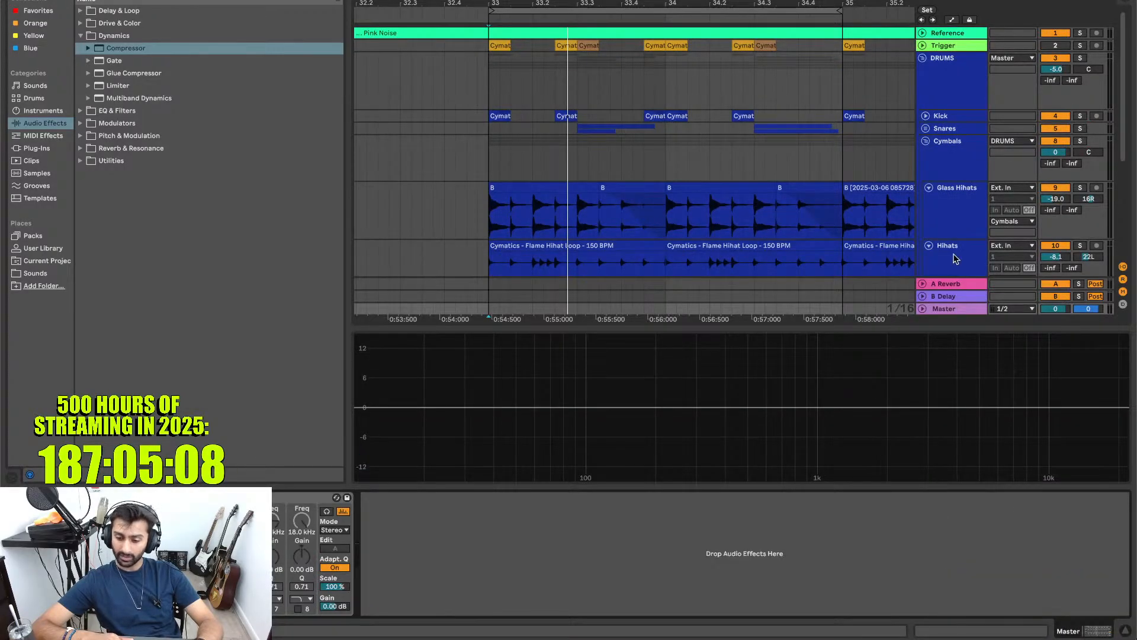
scroll(959, 263, down, 3)
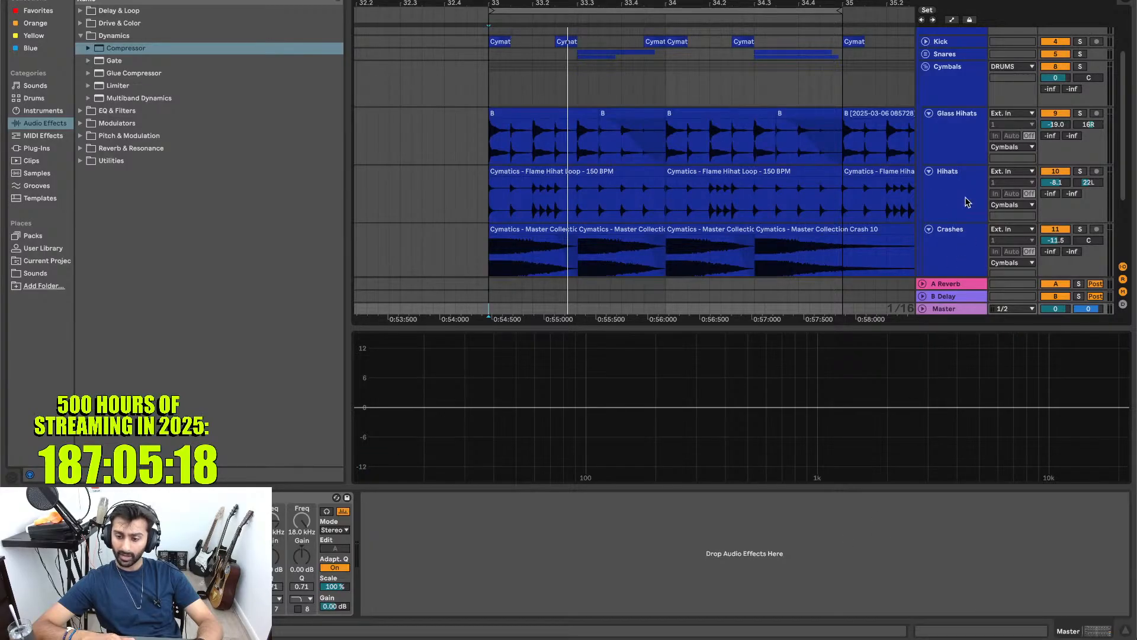
key(space)
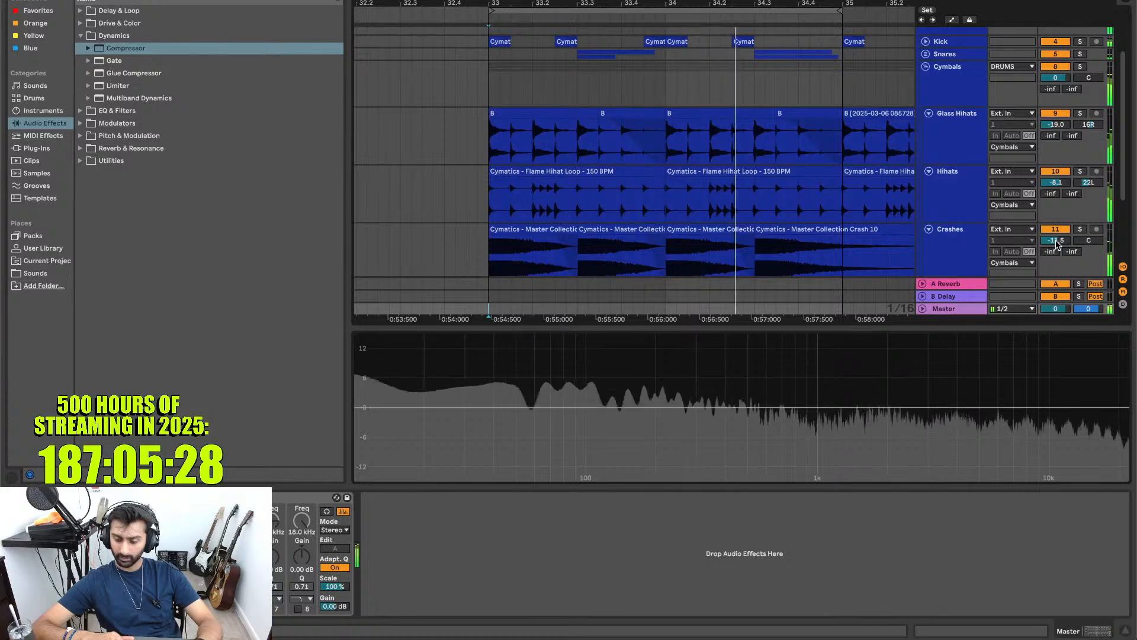
key(space)
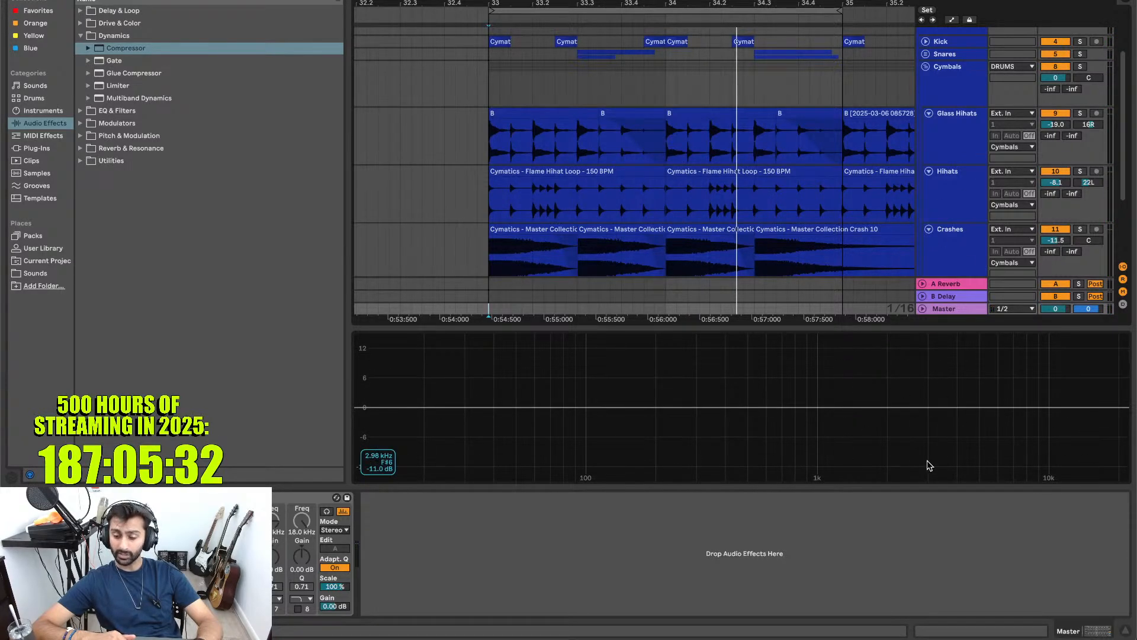
- Fold the Cymbals group and unfold the NON_DUCK group to reveal its vocal tracks
click(947, 82)
key(u)
key(Down)
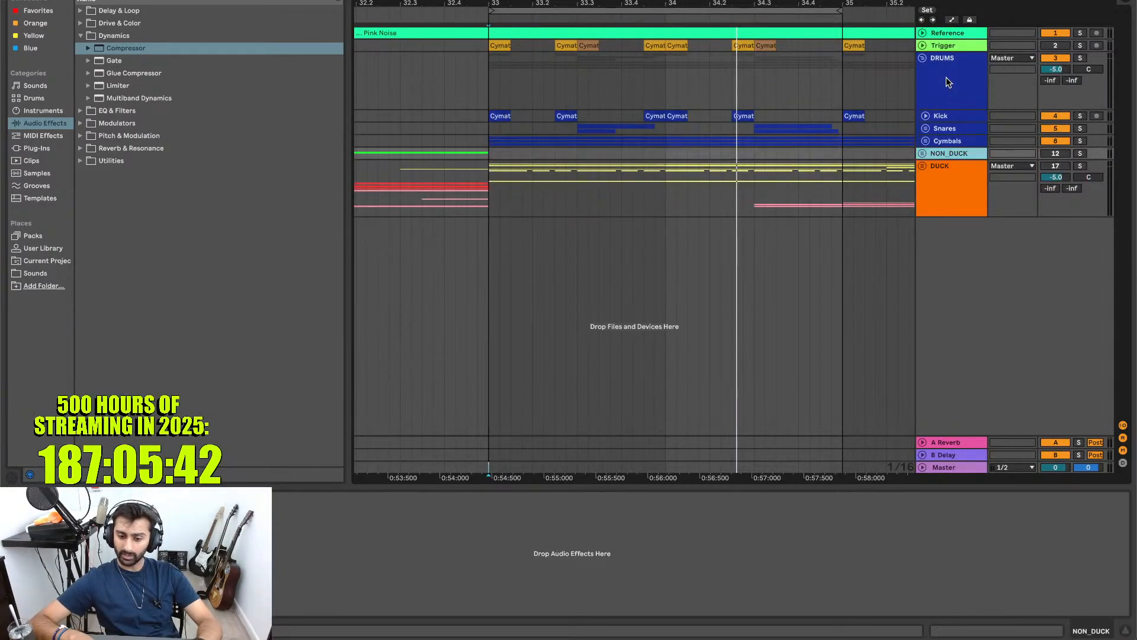
key(u)
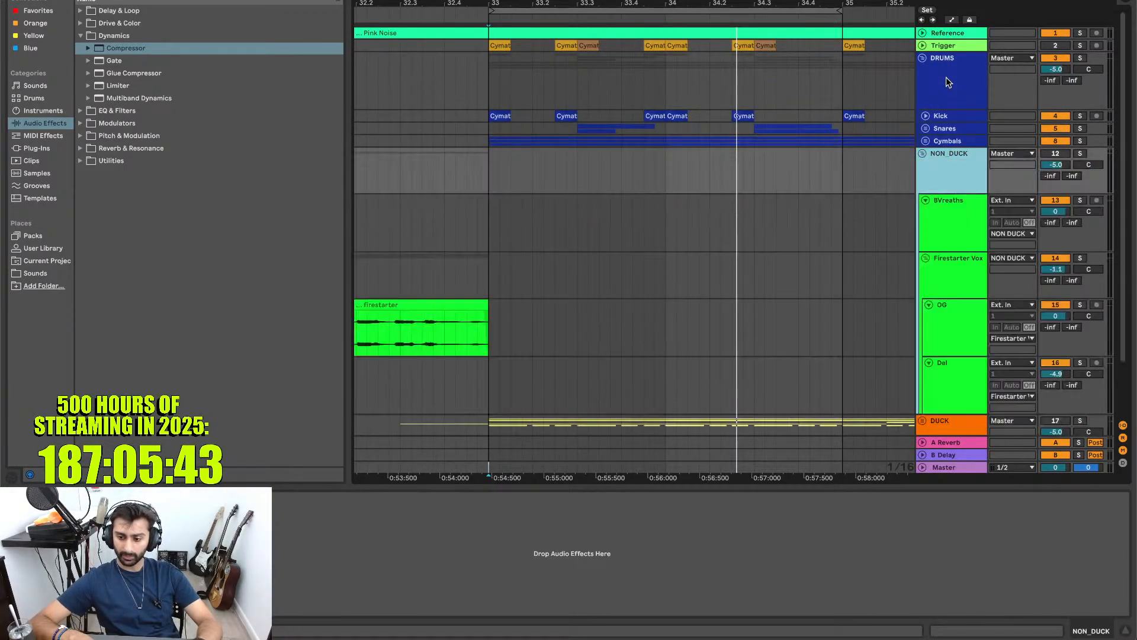
- Mute the Firestarter Vox group and select the time range of the Breathe 9 clip near bar 36.3 on the BVreaths track
click(1052, 153)
scroll(762, 259, left, 8)
scroll(761, 259, right, 12)
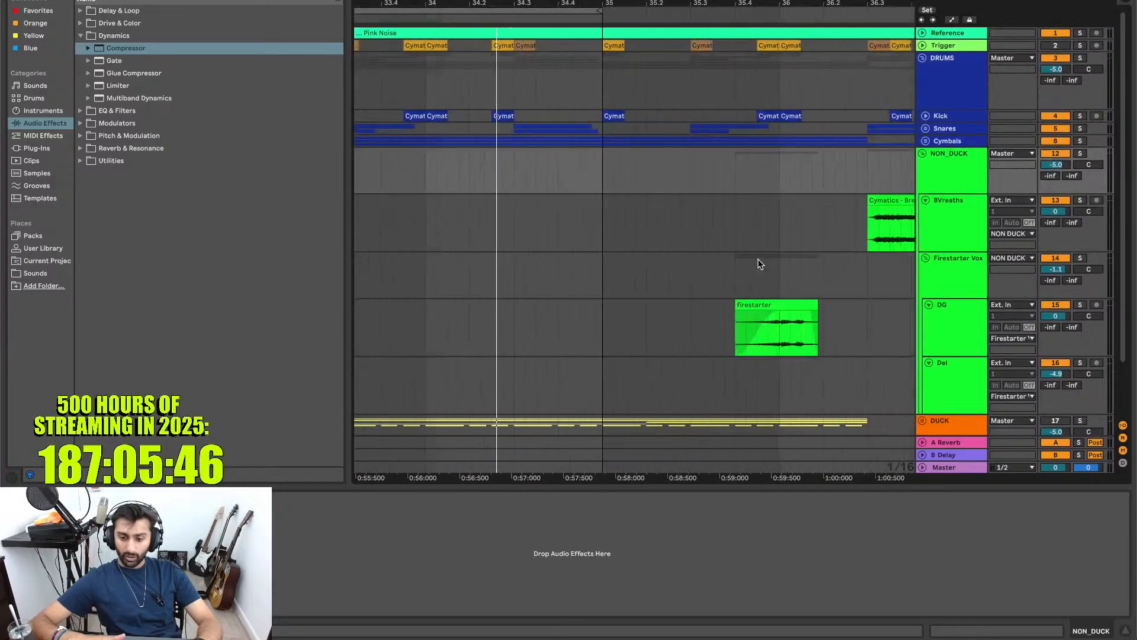
scroll(759, 258, down, 3)
scroll(759, 259, right, 3)
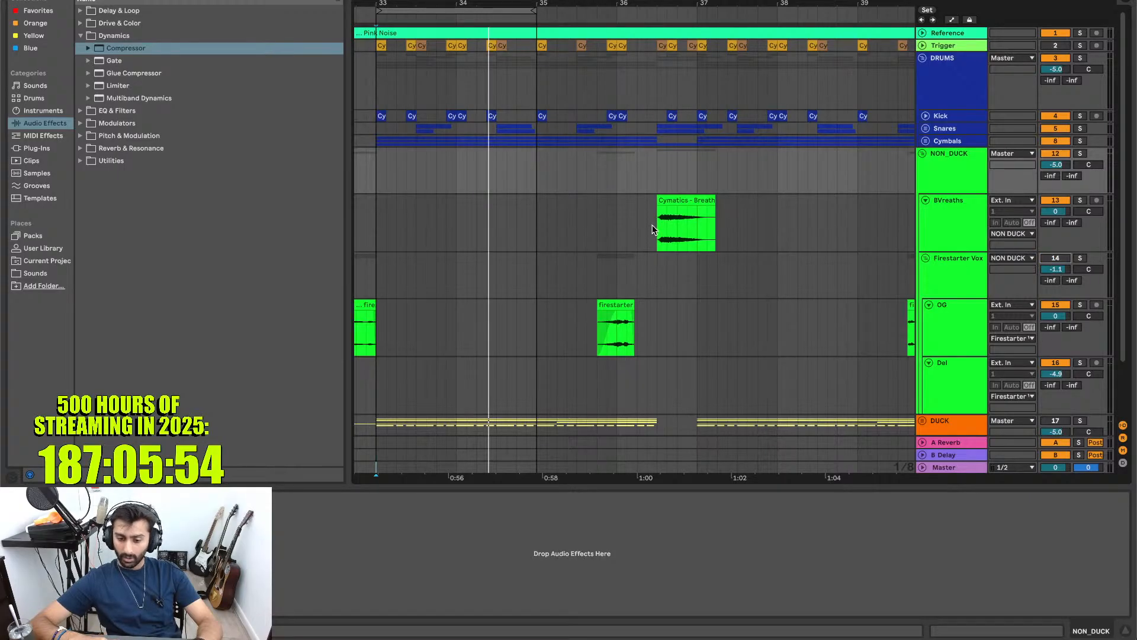
drag(655, 225, 713, 224)
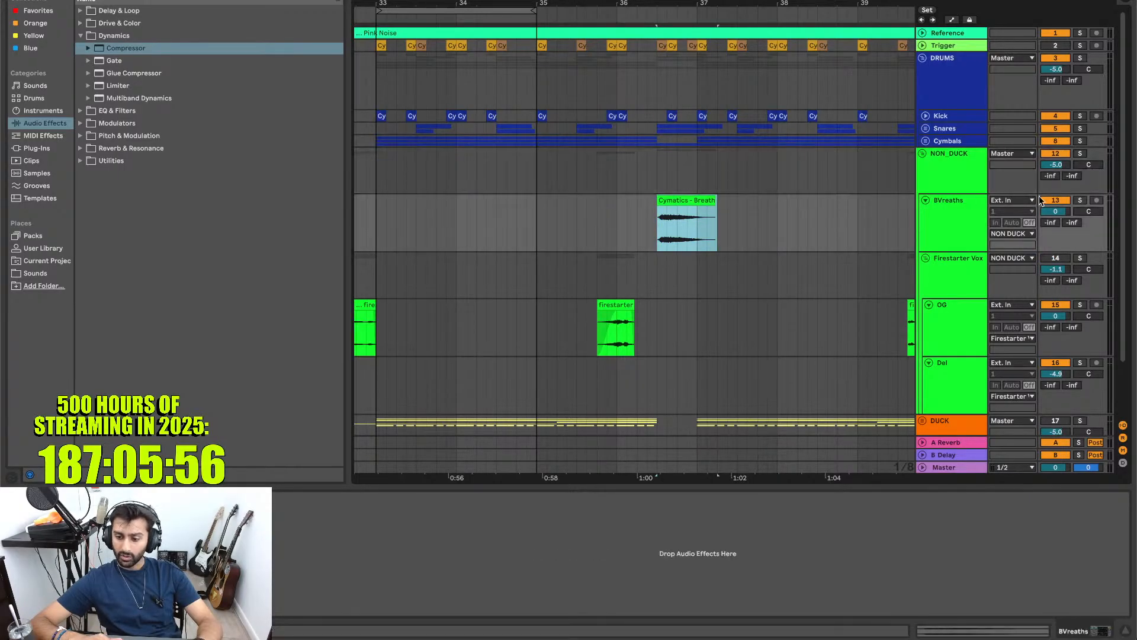
- Solo the BVreaths track and play the selected breath with the Master spectrum shown
click(1082, 201)
click(951, 471)
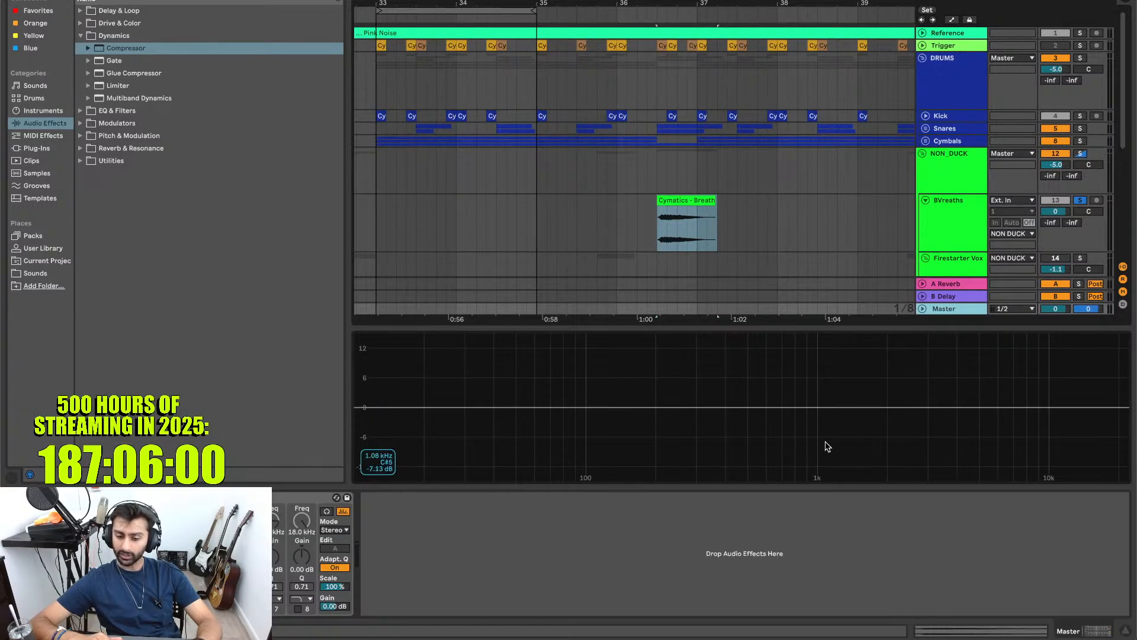
key(space)
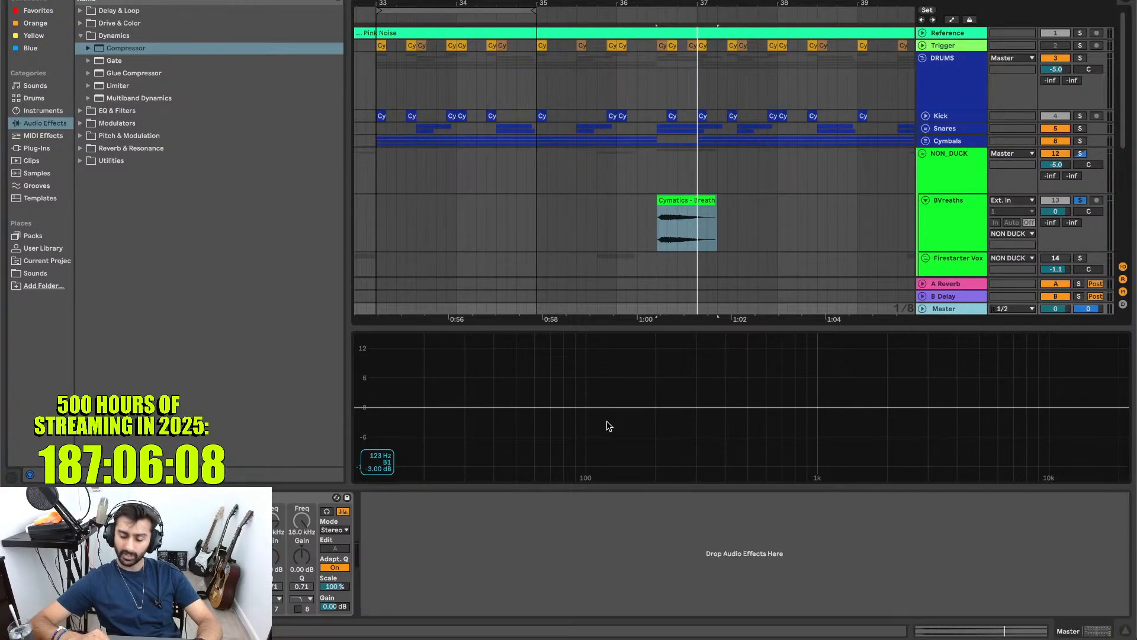
- Look through the breath clips along the whole BVreaths track and return to the Breathe 9 clip near bar 36.3
scroll(703, 246, down, 5)
scroll(703, 245, right, 2)
scroll(866, 236, left, 2)
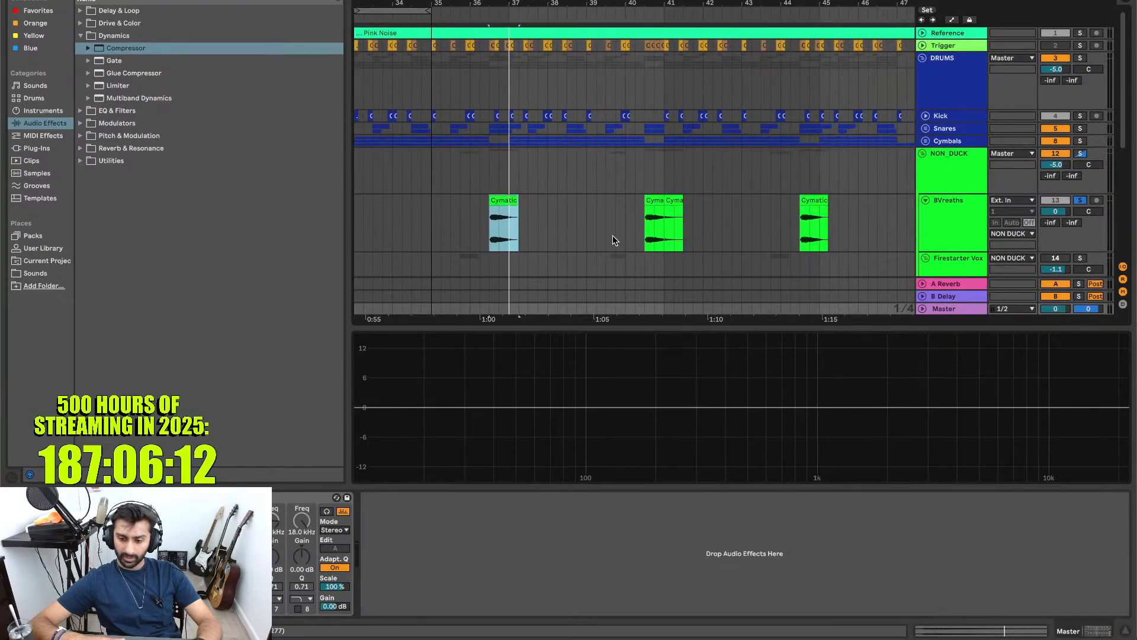
scroll(612, 237, up, 4)
scroll(656, 220, up, 4)
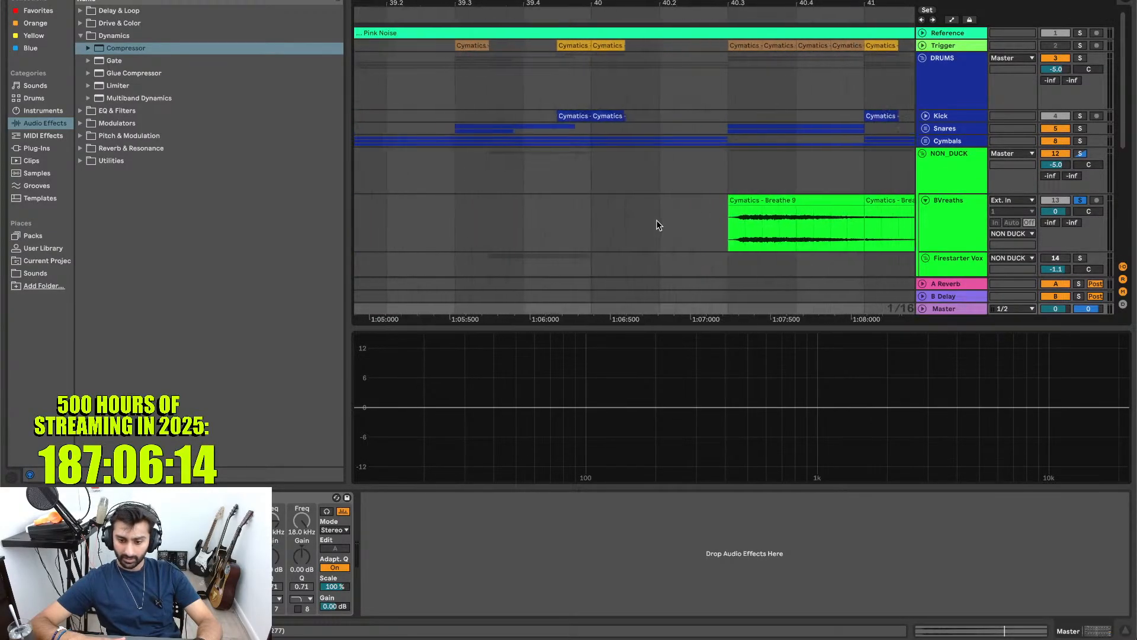
scroll(656, 219, down, 1)
scroll(656, 220, left, 8)
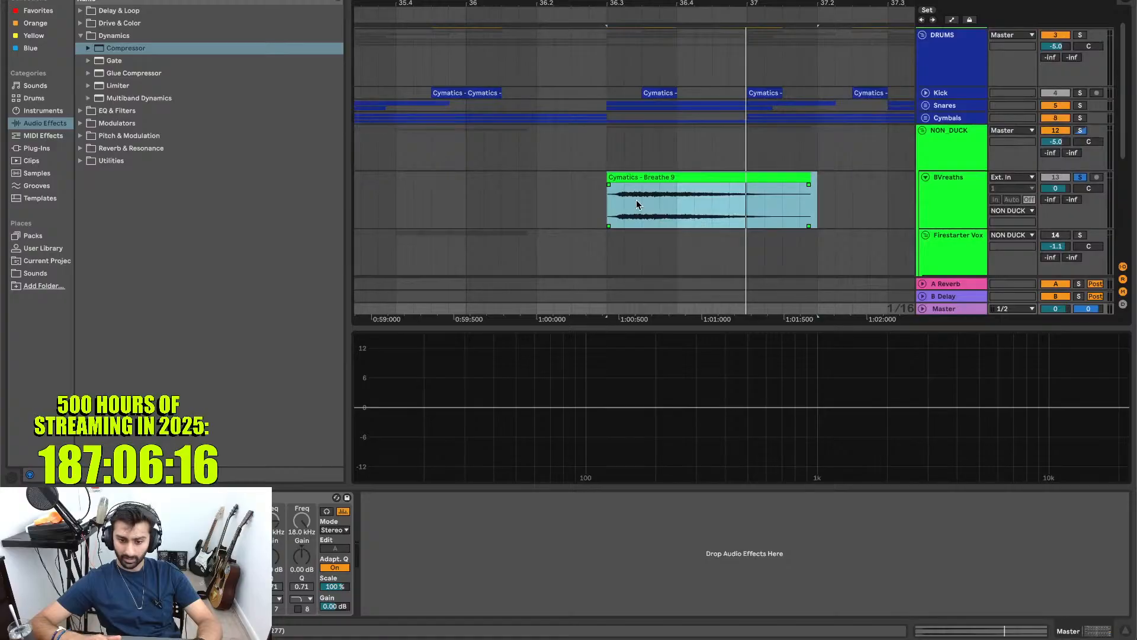
scroll(636, 202, down, 5)
scroll(635, 205, down, 4)
scroll(635, 204, right, 4)
scroll(635, 205, down, 1)
scroll(635, 205, up, 7)
scroll(635, 205, left, 2)
scroll(635, 205, up, 4)
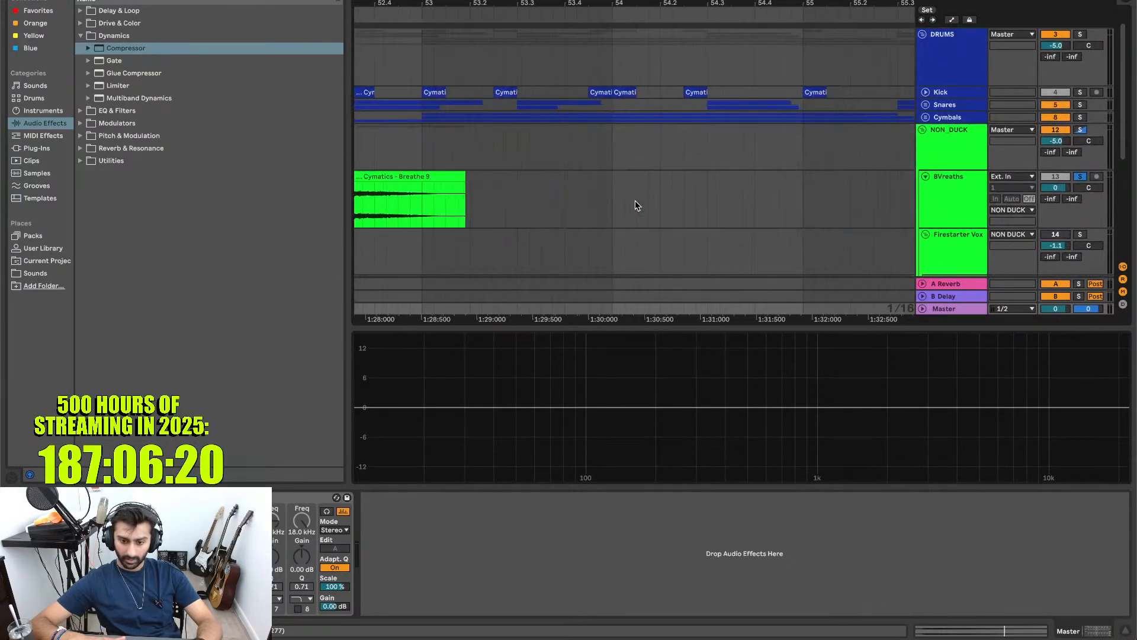
scroll(635, 204, left, 12)
scroll(635, 205, right, 12)
scroll(634, 205, up, 1)
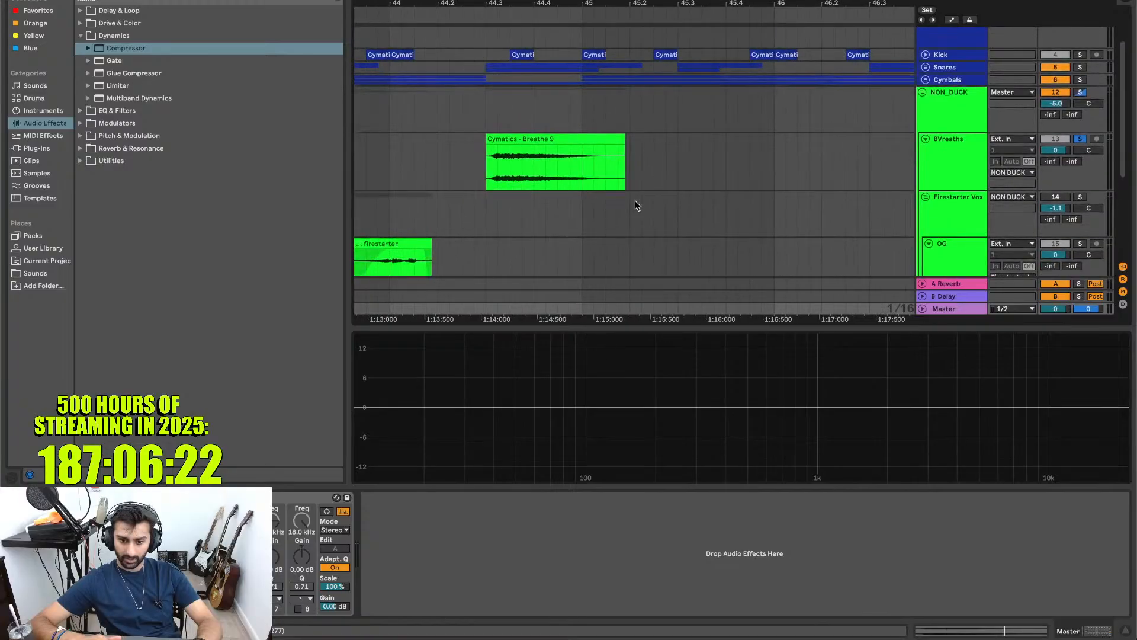
scroll(635, 204, down, 1)
scroll(635, 205, right, 10)
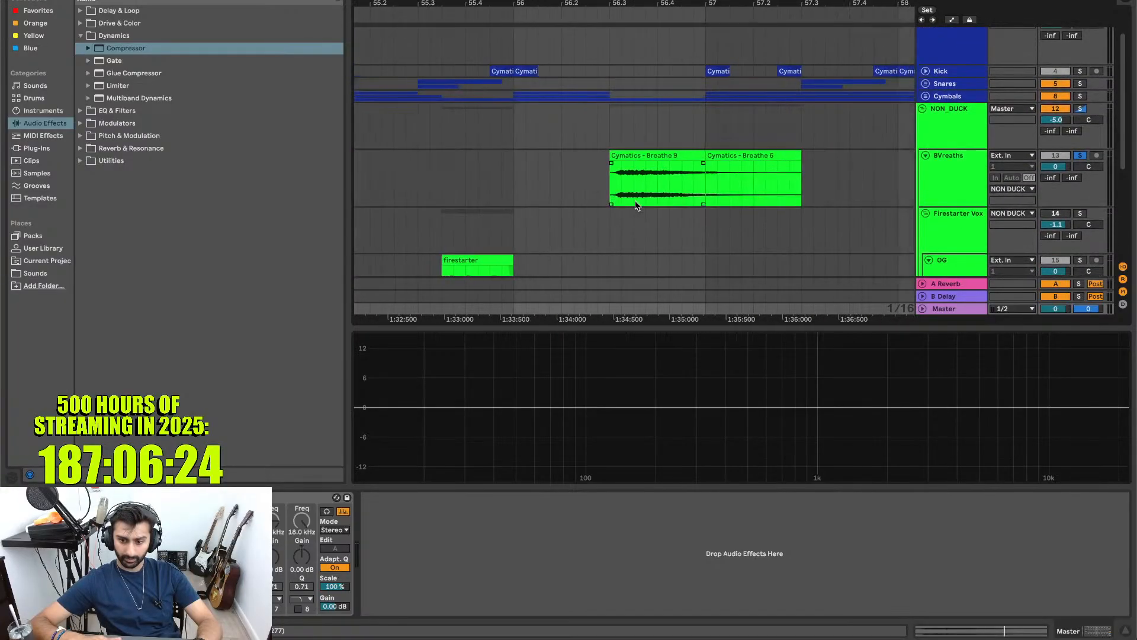
scroll(635, 202, right, 2)
scroll(635, 202, up, 1)
click(639, 178)
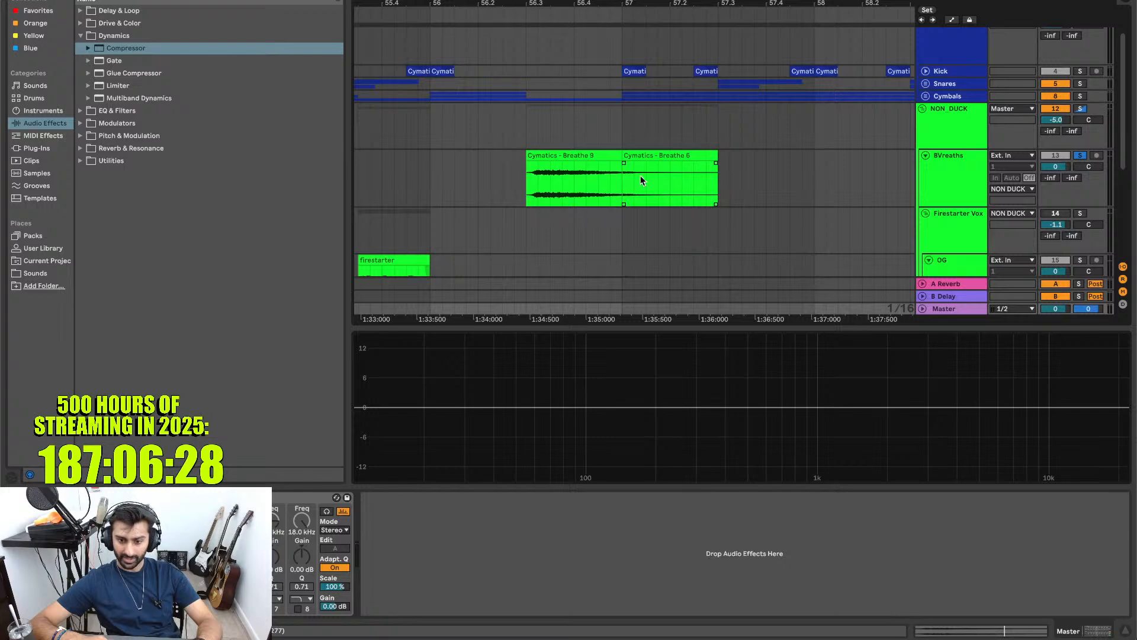
scroll(641, 177, right, 15)
scroll(640, 180, right, 20)
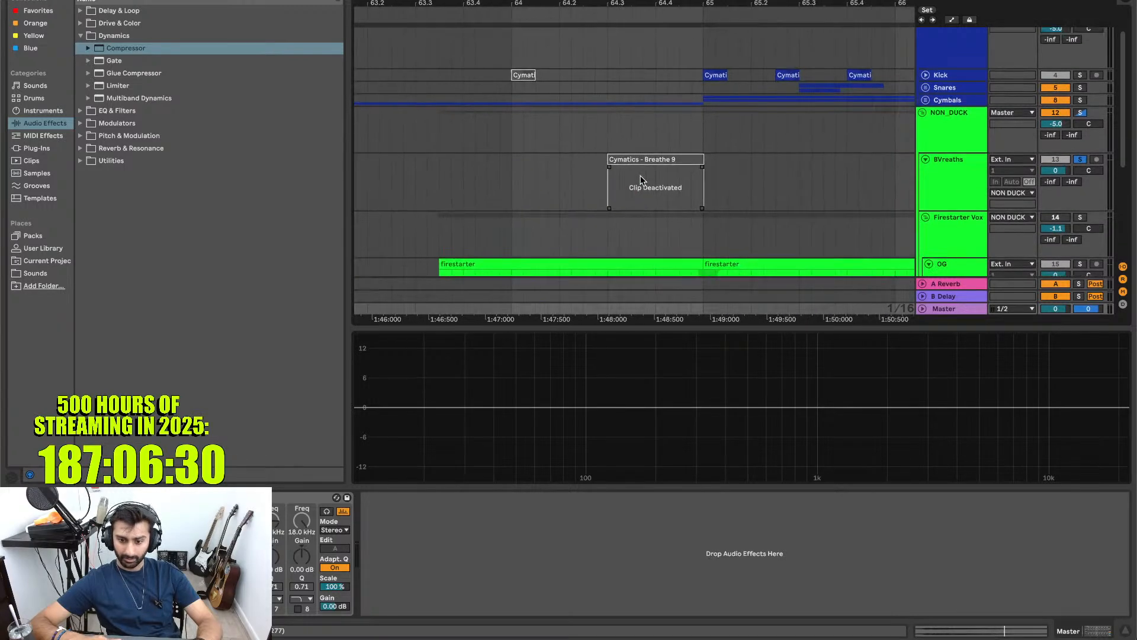
scroll(641, 180, right, 20)
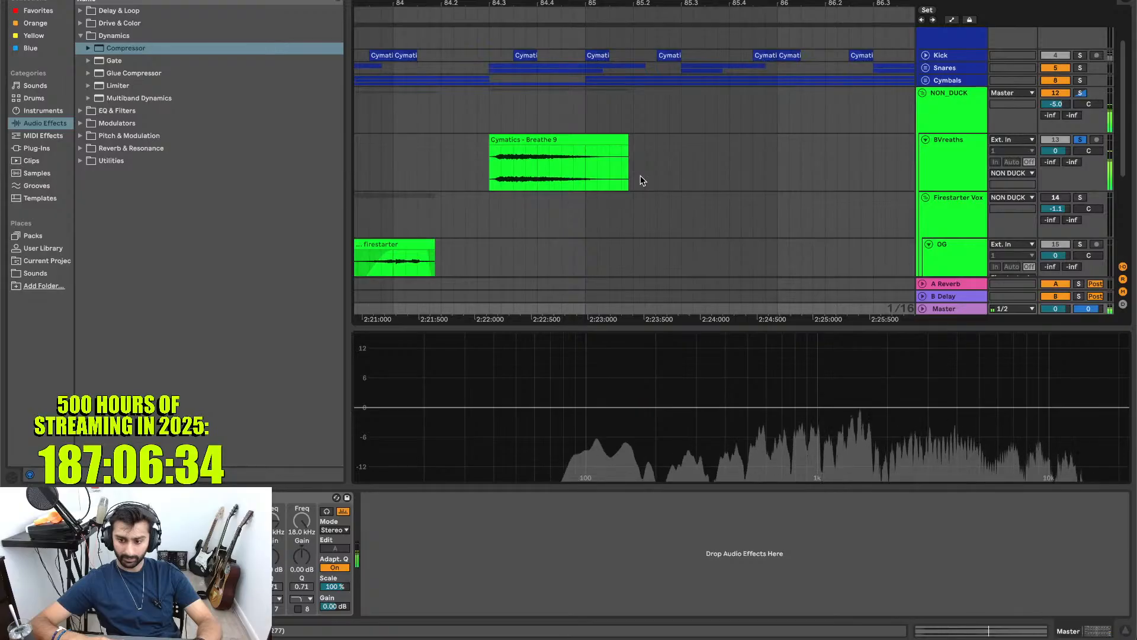
scroll(641, 180, left, 20)
scroll(641, 181, left, 20)
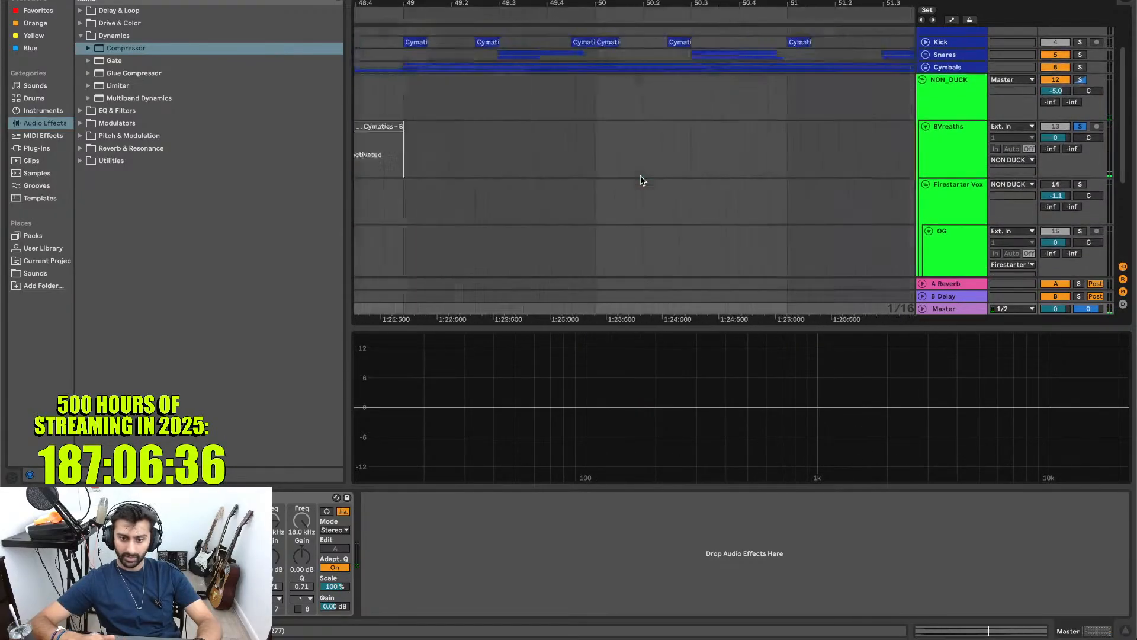
scroll(641, 180, right, 3)
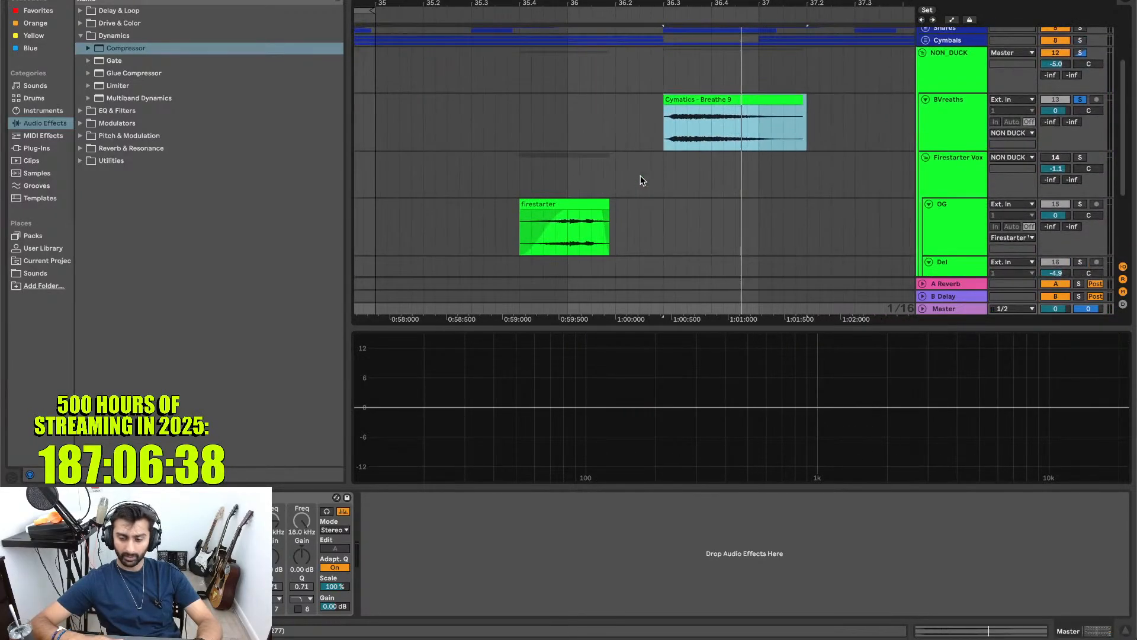
scroll(641, 180, up, 2)
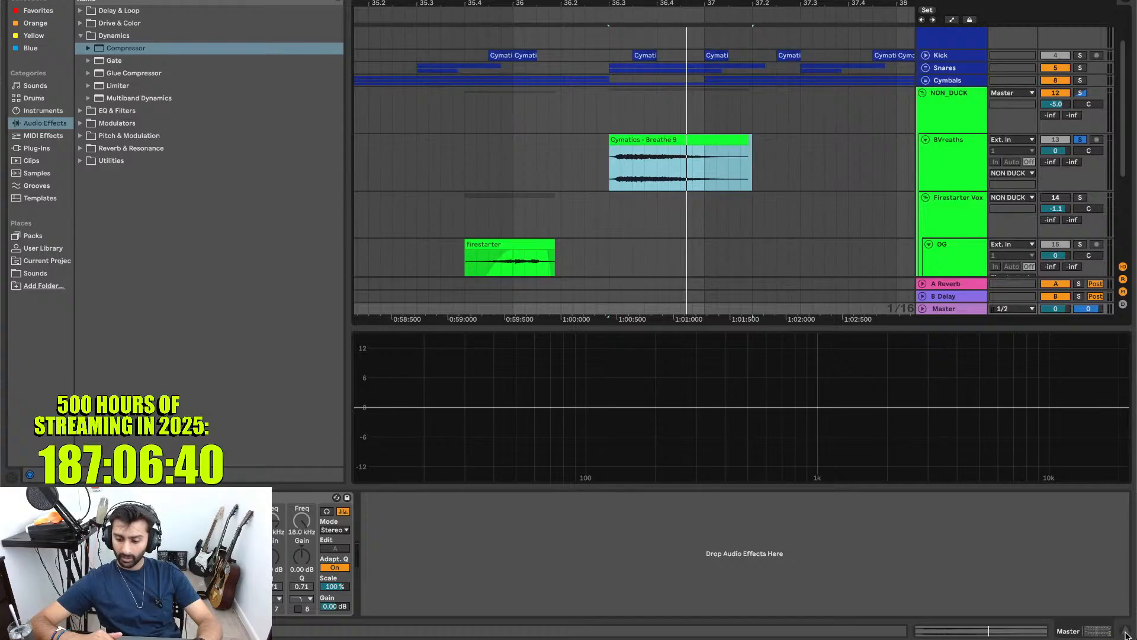
- Replay the soloed breath clip with the Master track's EQ spectrum in view
click(1126, 633)
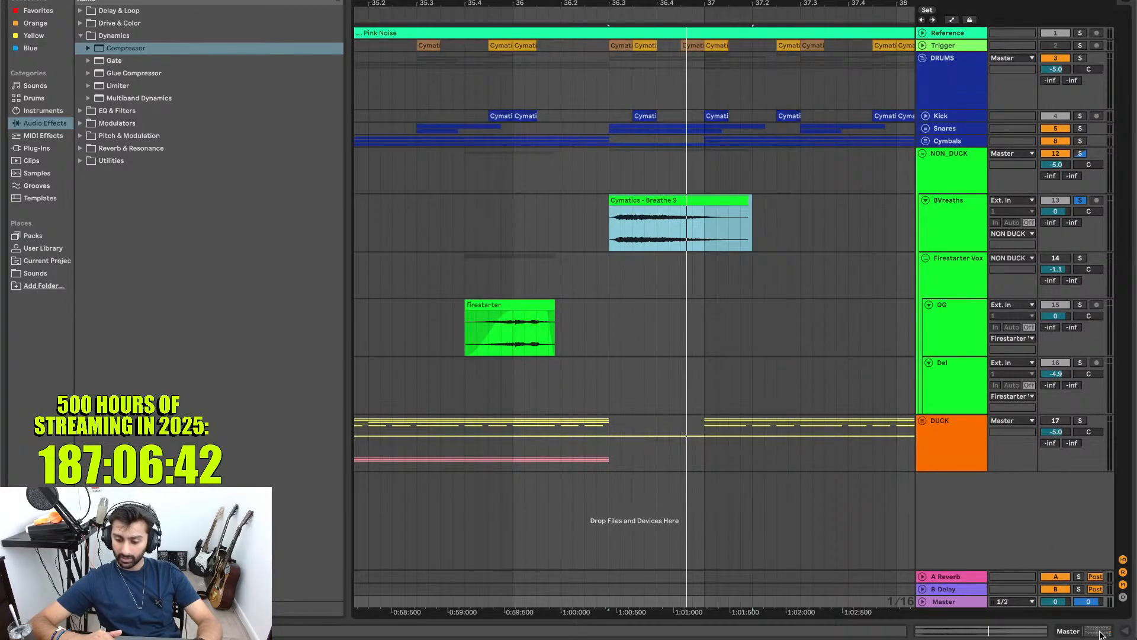
click(1098, 632)
scroll(976, 230, down, 2)
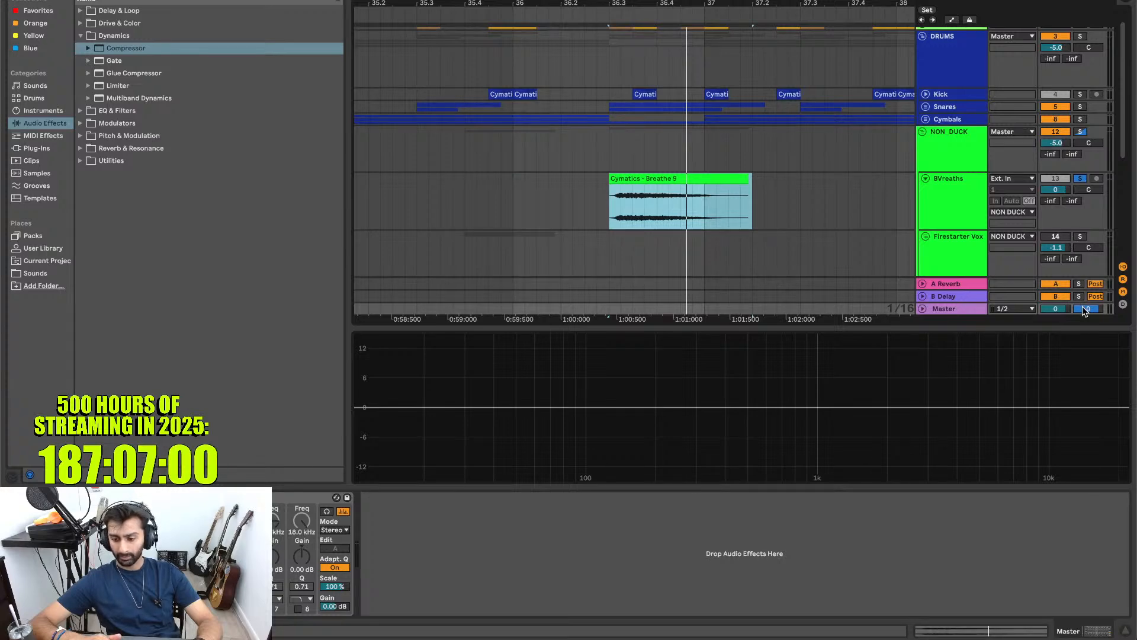
key(space)
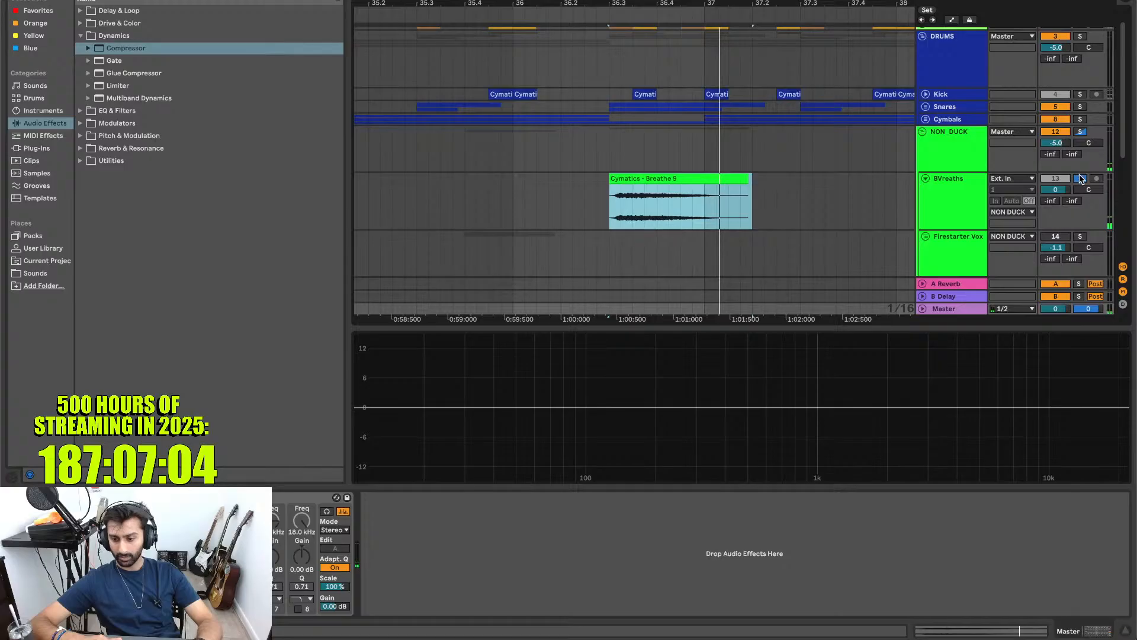
- Clear the BVreaths solo, play the breath within the full mix, and raise the BVreaths volume to 6.0 dB
click(1080, 178)
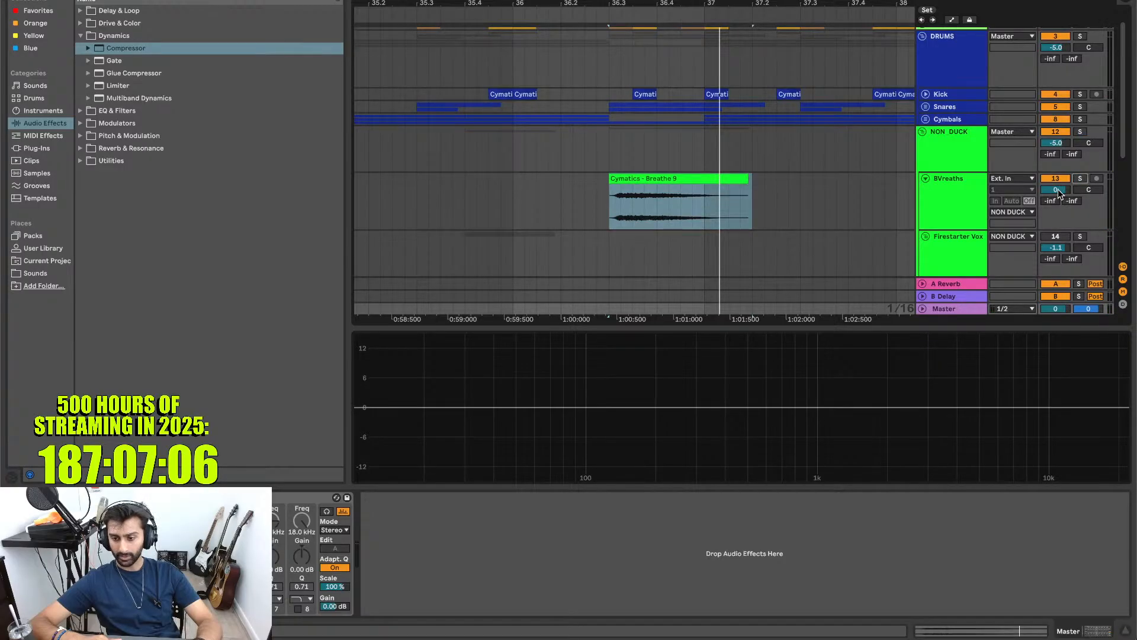
key(space)
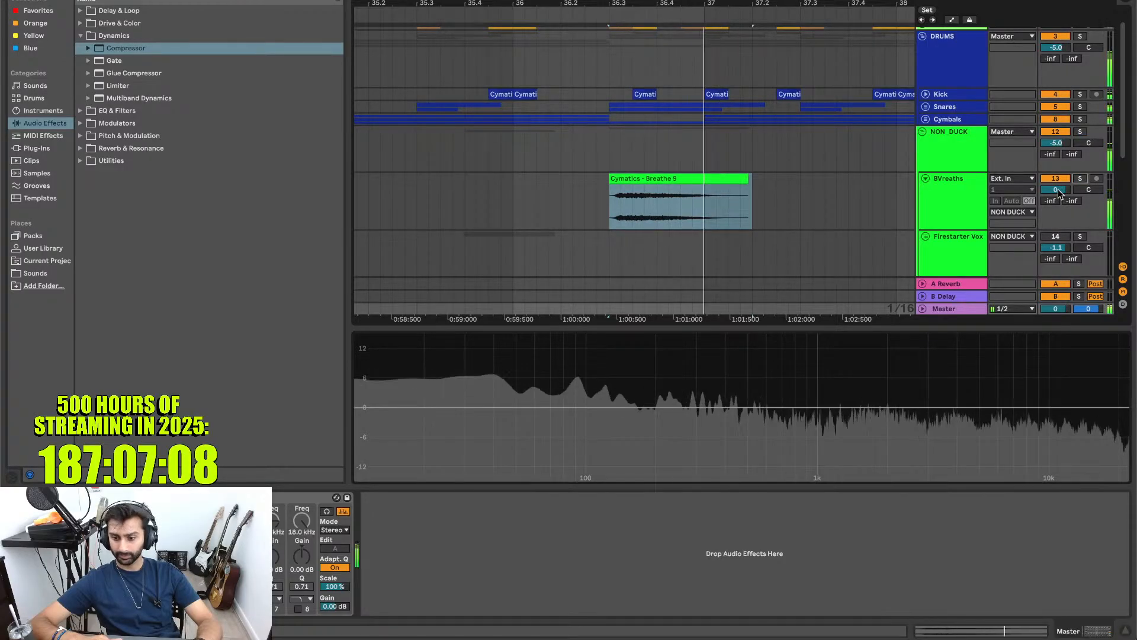
drag(1058, 190, 1058, 148)
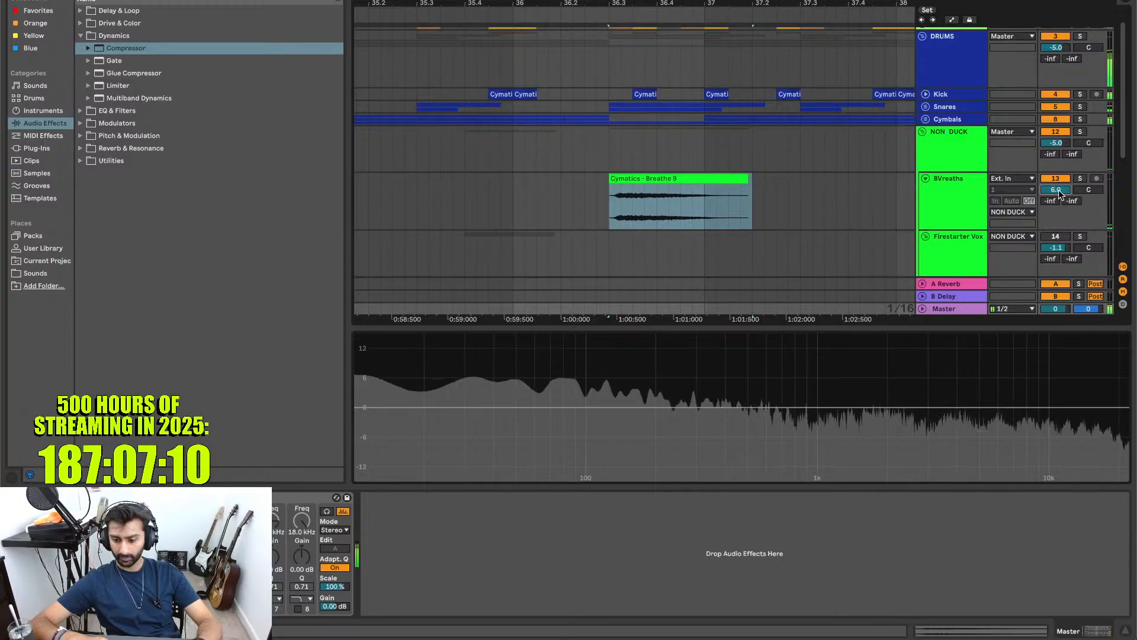
mouse_move(713, 391)
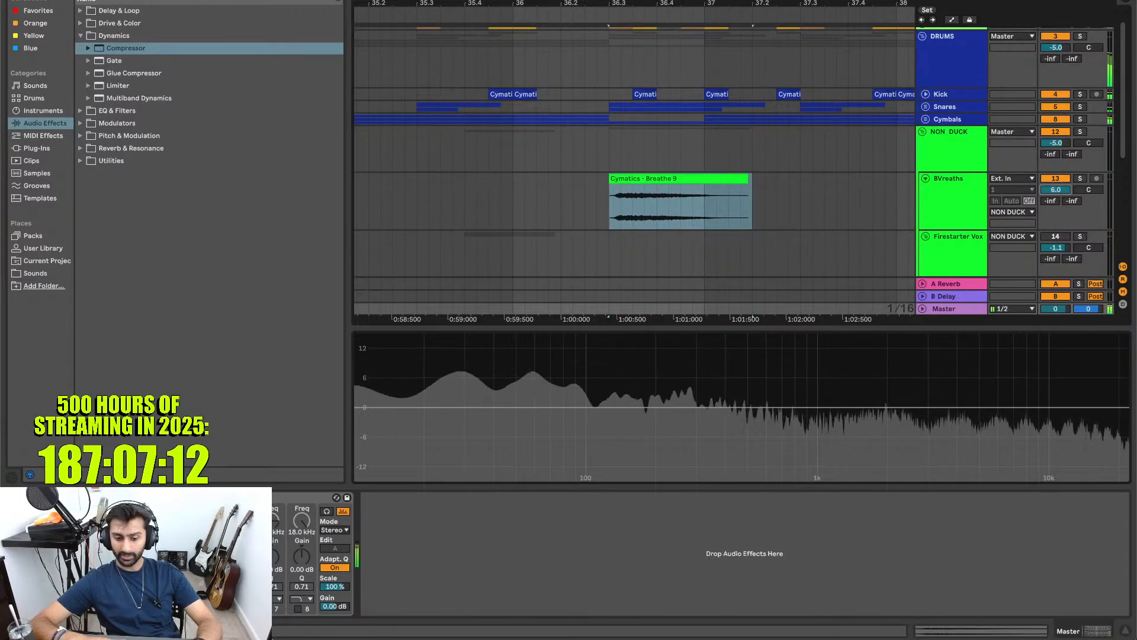
- Add a Utility device to the BVreaths track and set its gain to 10.0 dB
drag(335, 606, 332, 613)
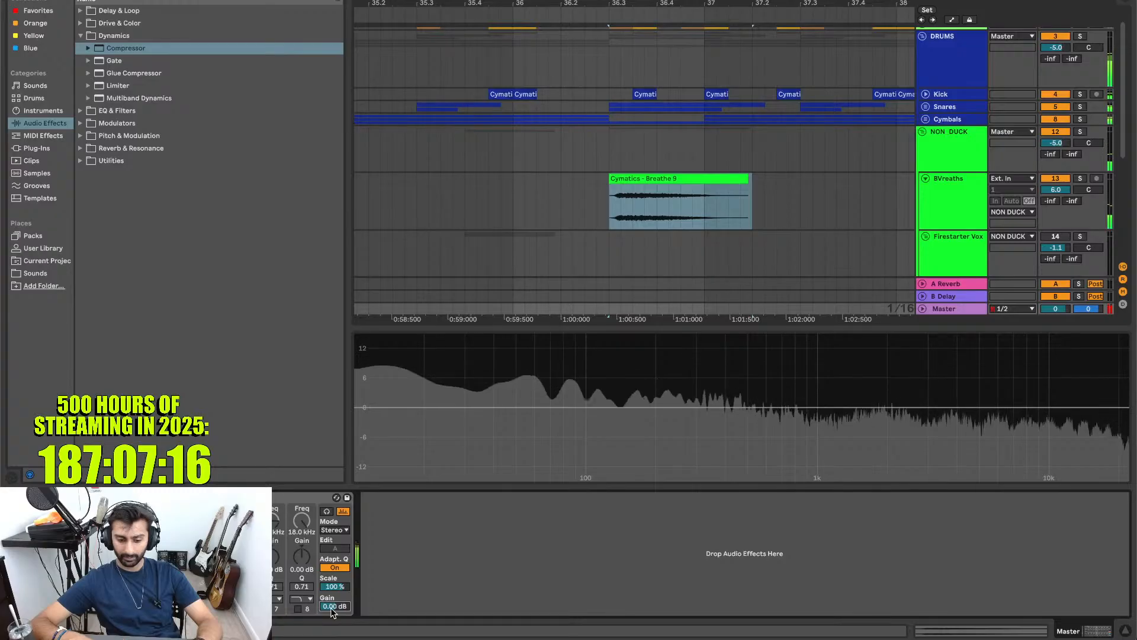
click(950, 206)
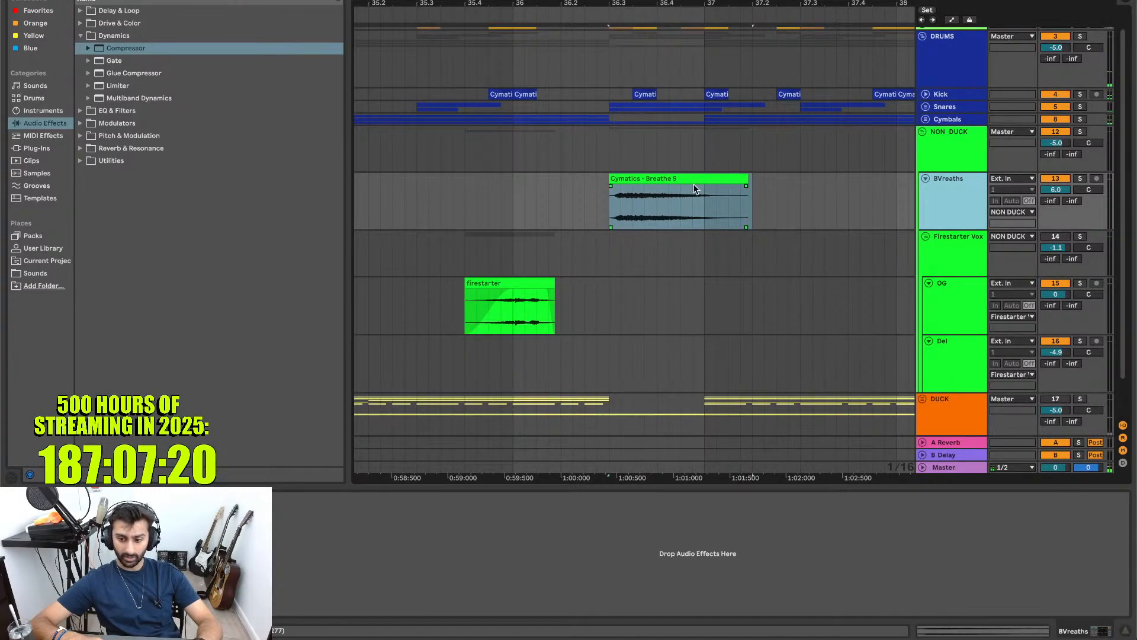
click(98, 161)
drag(133, 173, 435, 520)
click(336, 551)
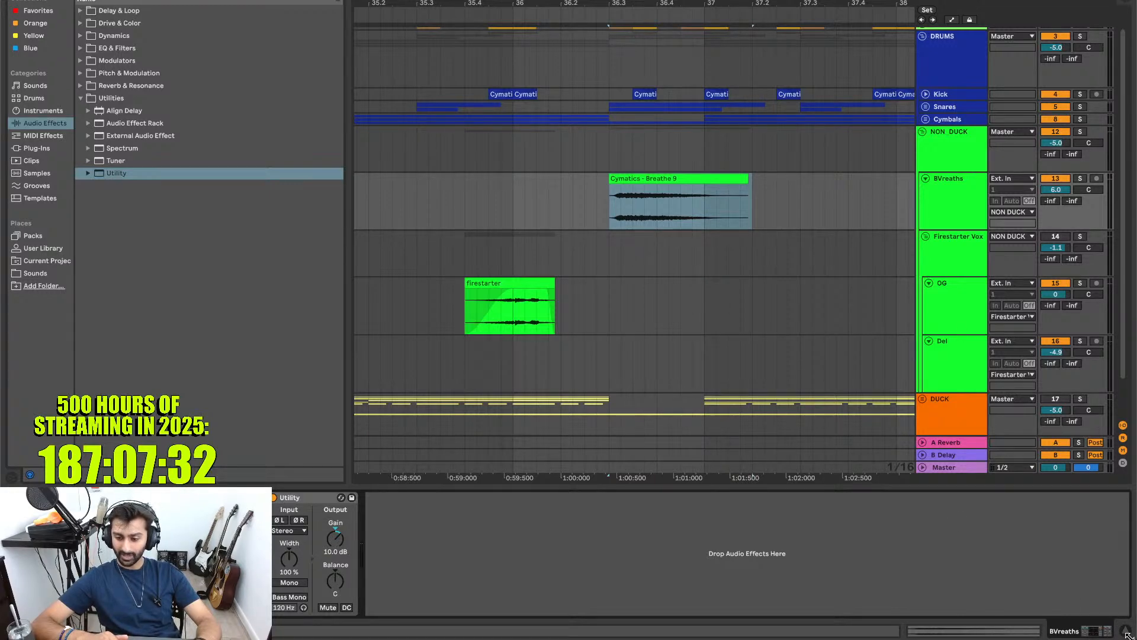
- Loop the Breathe 9 clip near bar 36.3, play it with the Master spectrum shown, and lower the BVreaths volume to -12.4 dB
click(960, 471)
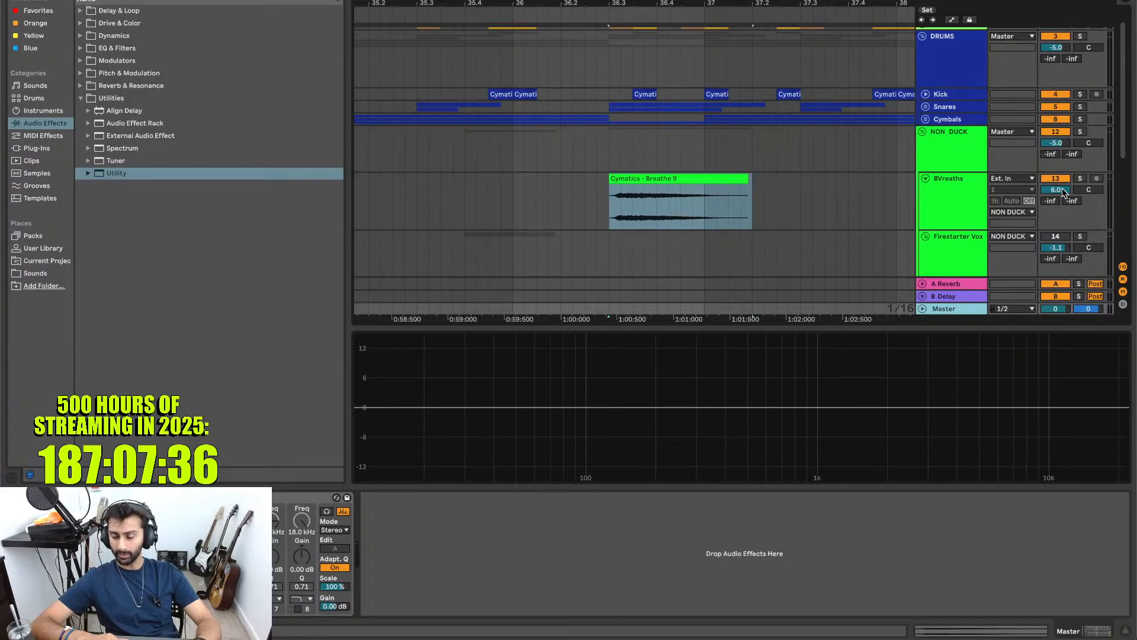
key(space)
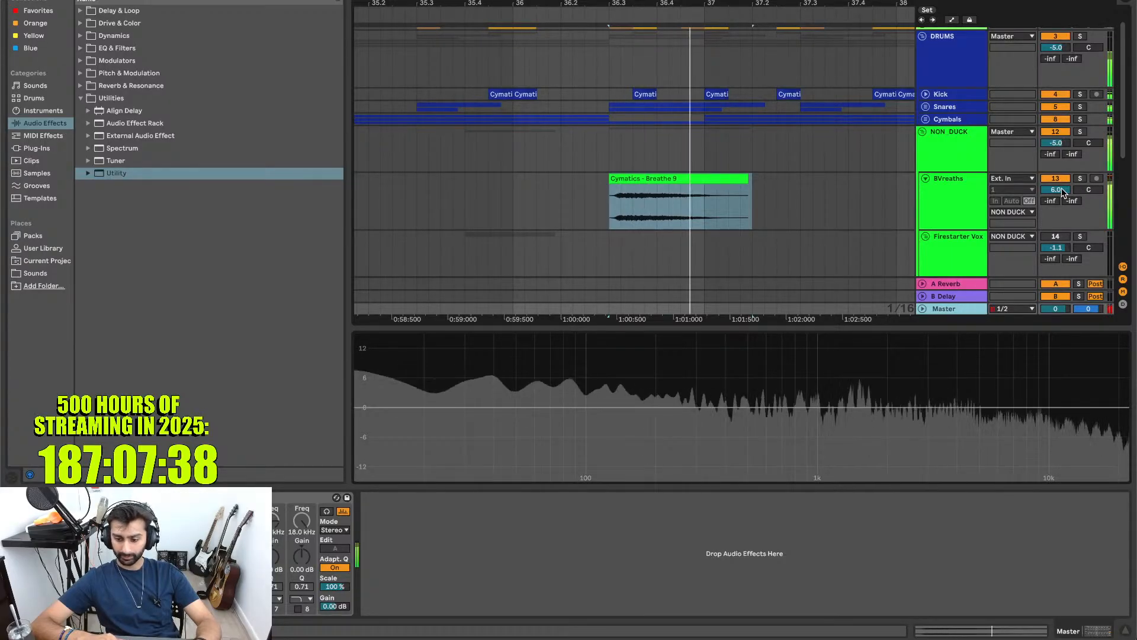
click(648, 182)
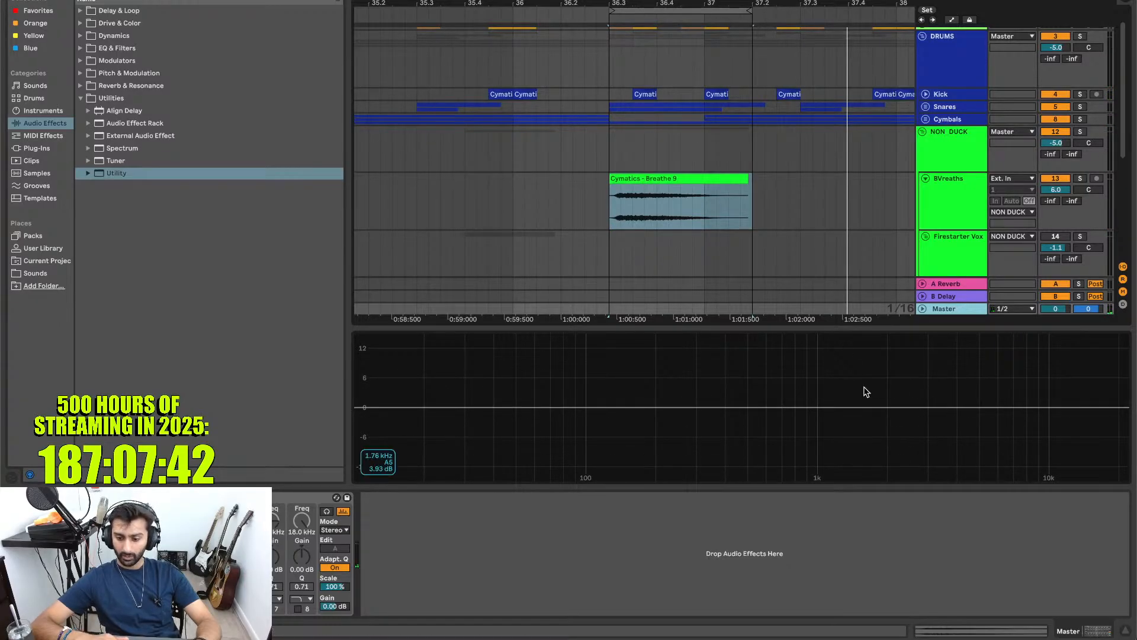
key(space)
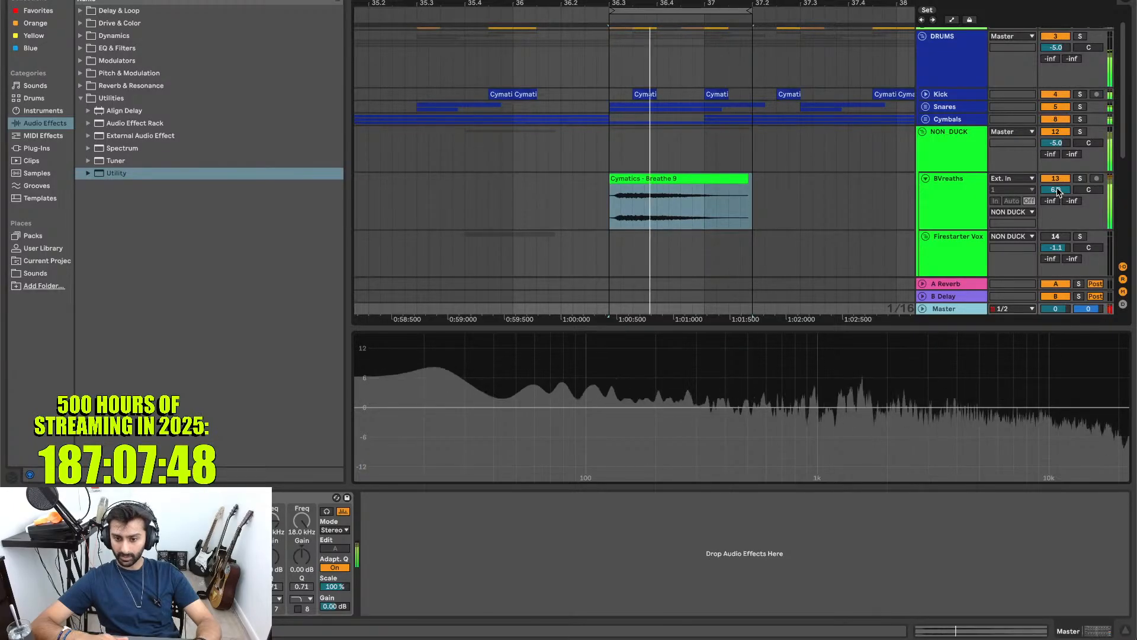
drag(1058, 191, 1058, 212)
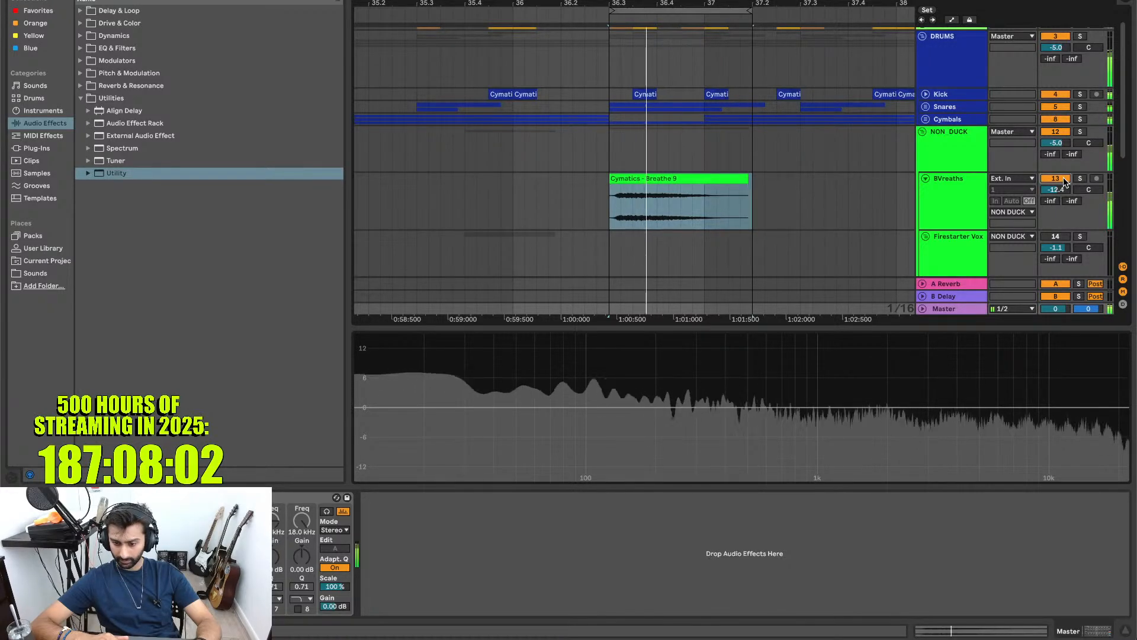
- Replay the looped breath and fine-tune the BVreaths volume to -12.2 dB
key(space)
scroll(685, 187, down, 2)
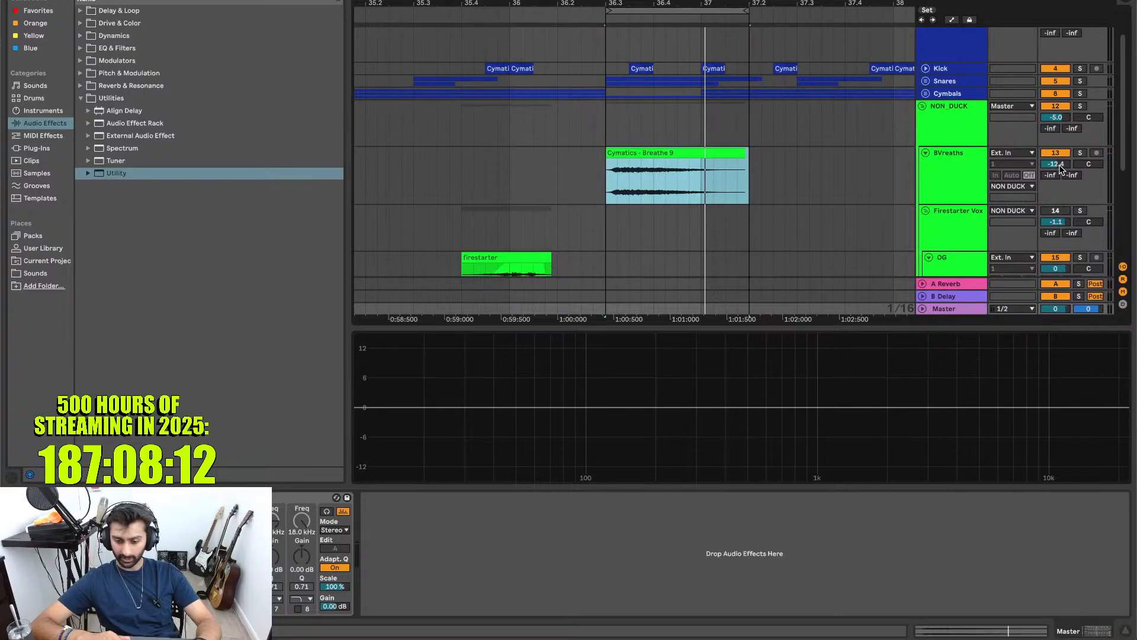
key(space)
mouse_move(1059, 166)
mouse_down()
mouse_move(1059, 112)
mouse_move(1059, 165)
mouse_up()
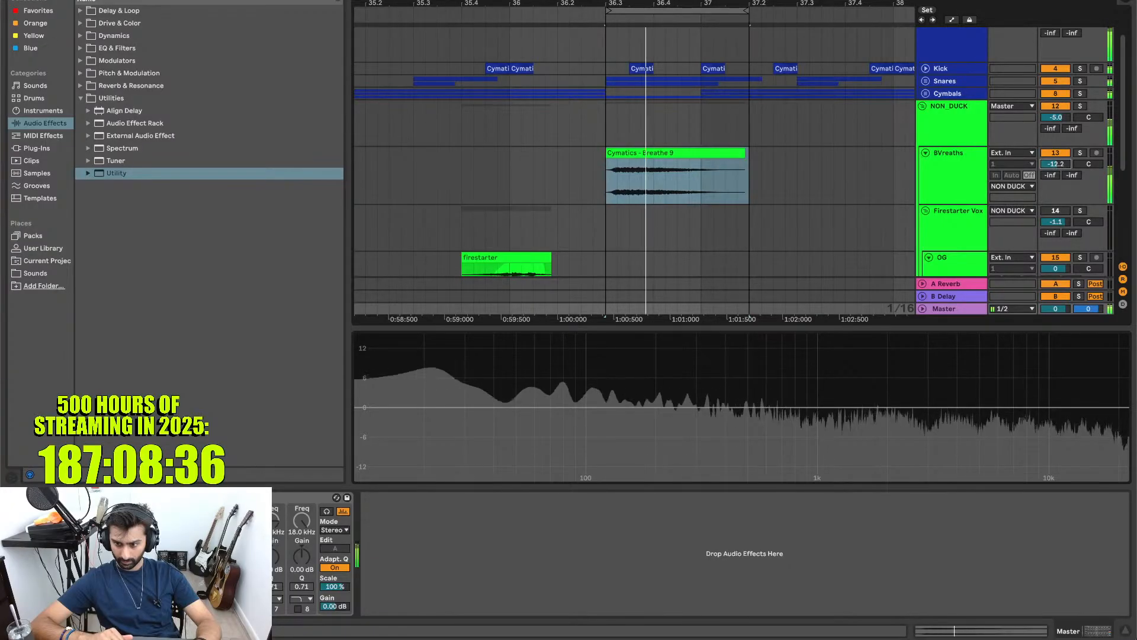
drag(1055, 164, 1056, 166)
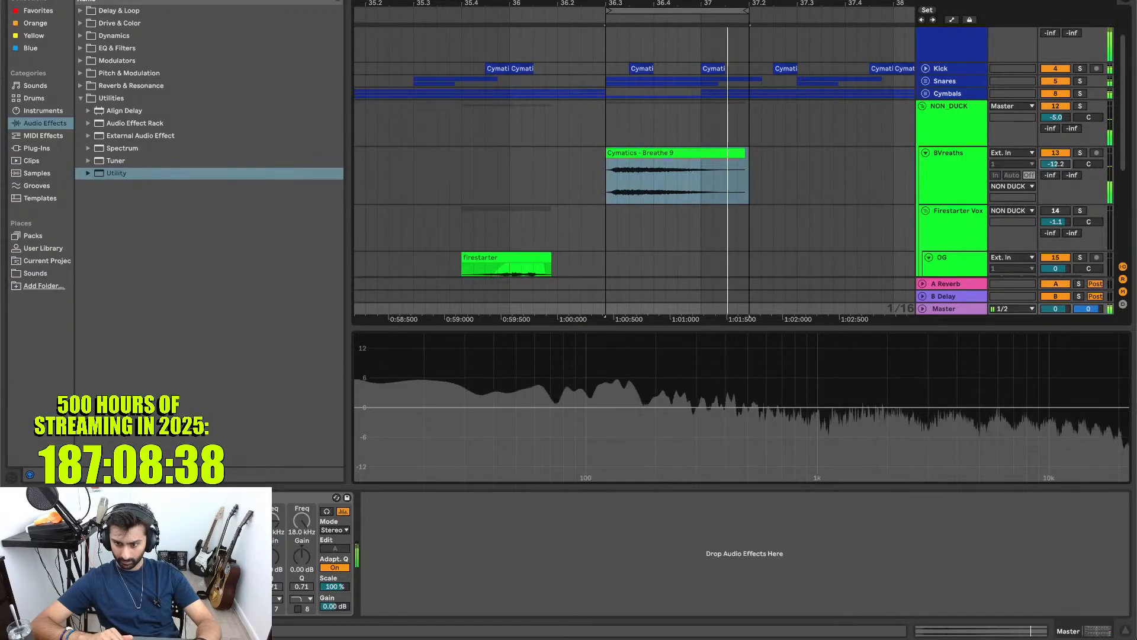
key(space)
- Activate the Firestarter Vox group track and show its devices
scroll(817, 210, down, 3)
scroll(817, 210, left, 1)
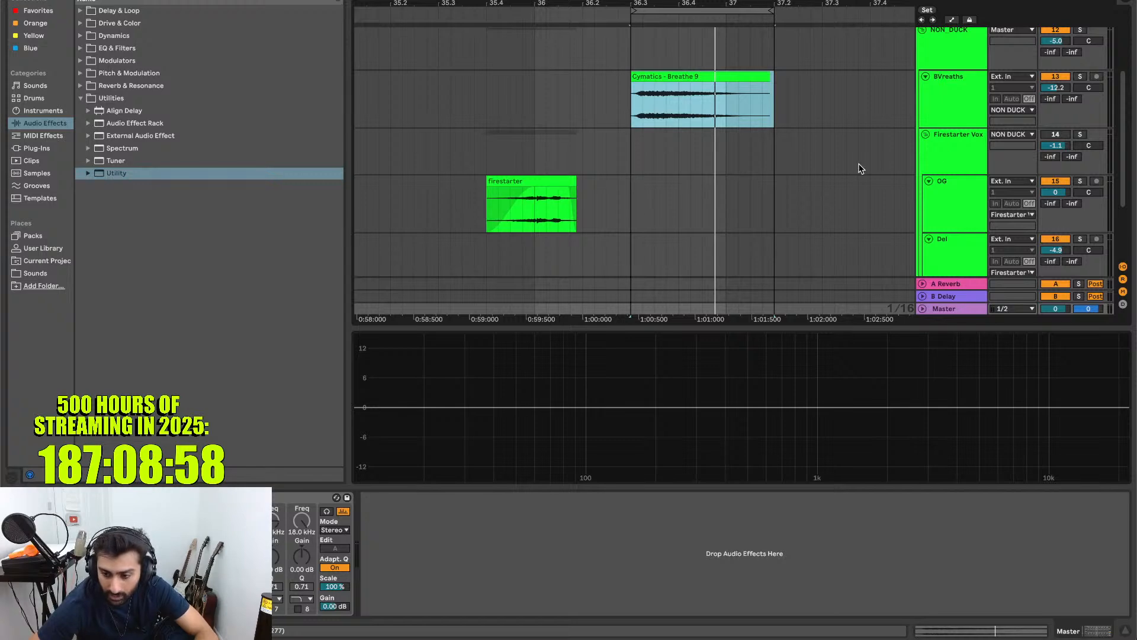
click(1055, 134)
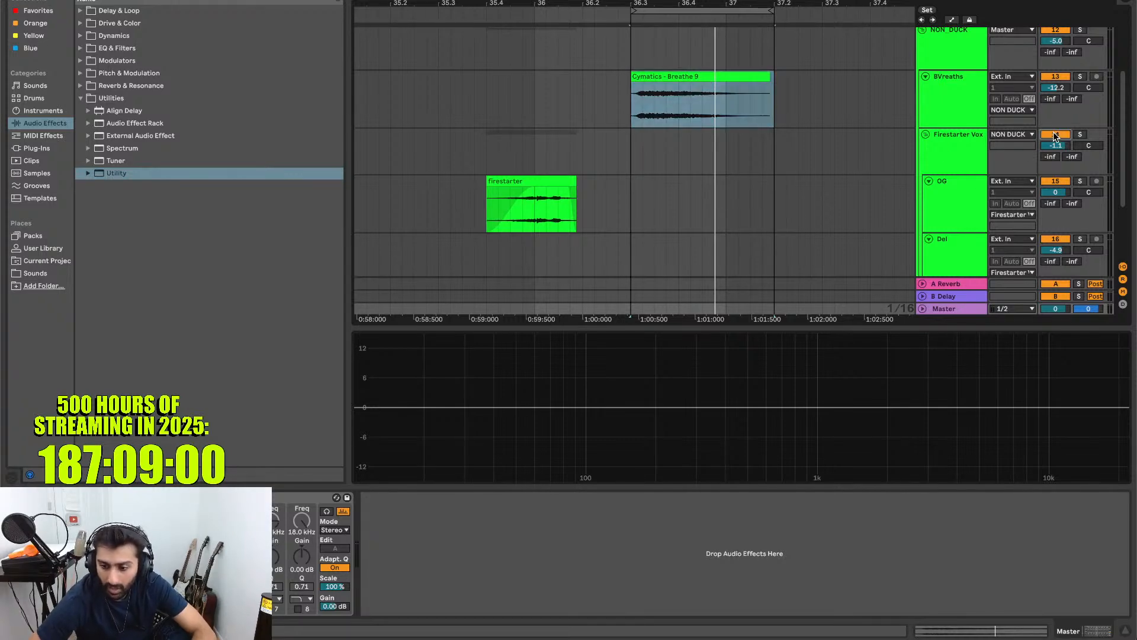
click(940, 150)
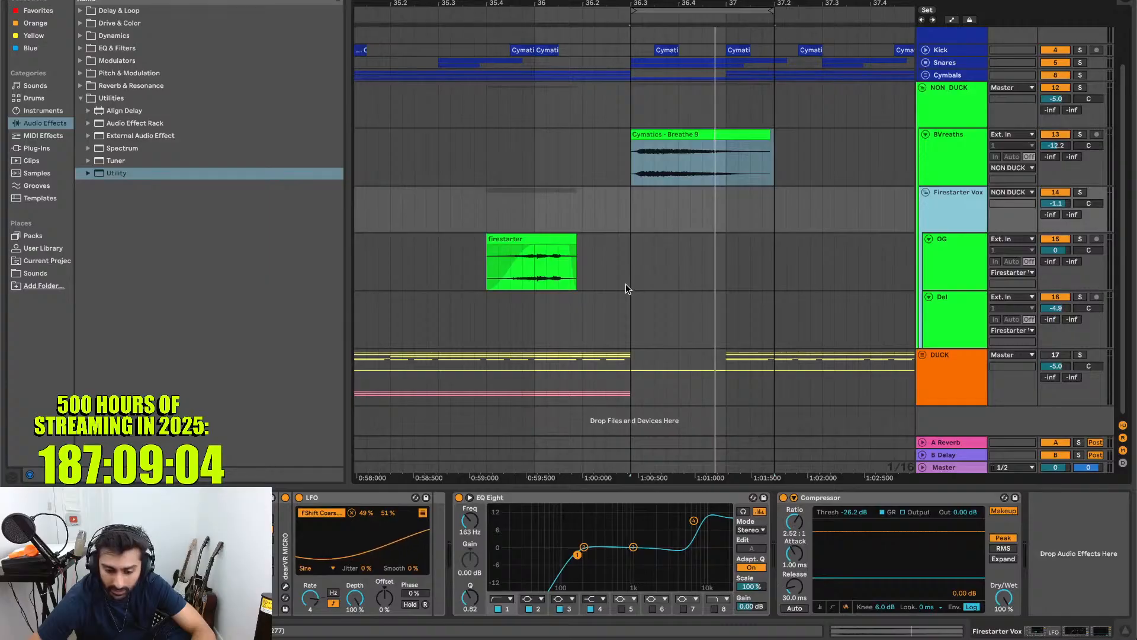
- Loop the firestarter clip near bar 32 on the OG track and display the Master track's EQ spectrum
scroll(626, 284, left, 3)
scroll(626, 285, left, 1)
scroll(625, 284, down, 3)
scroll(625, 284, left, 4)
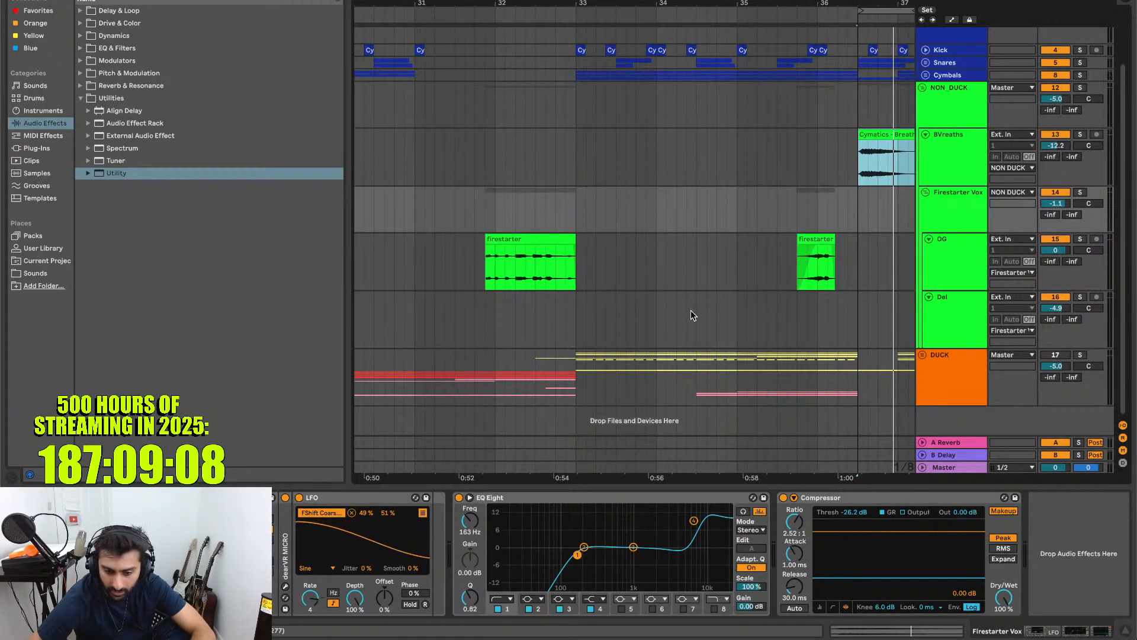
scroll(691, 311, left, 2)
scroll(691, 311, down, 2)
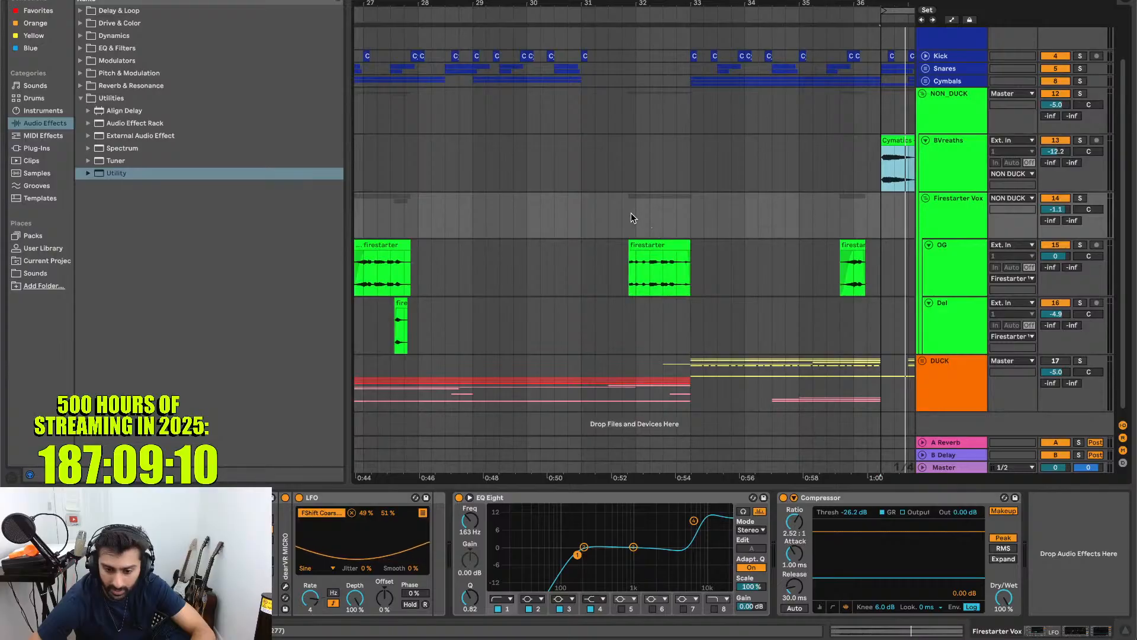
click(656, 244)
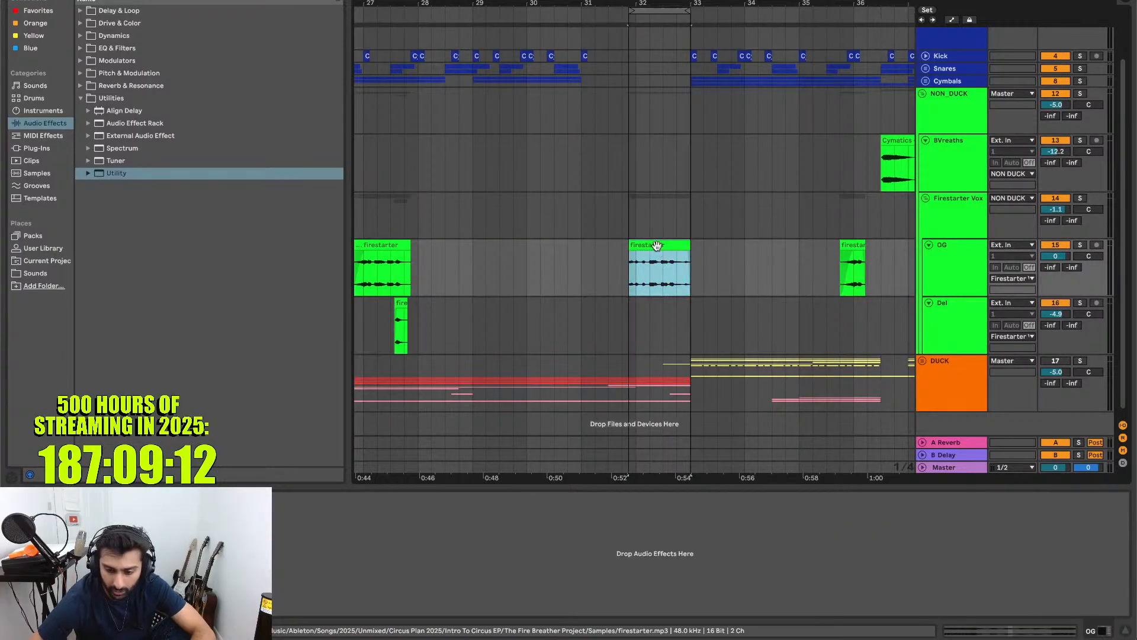
click(964, 468)
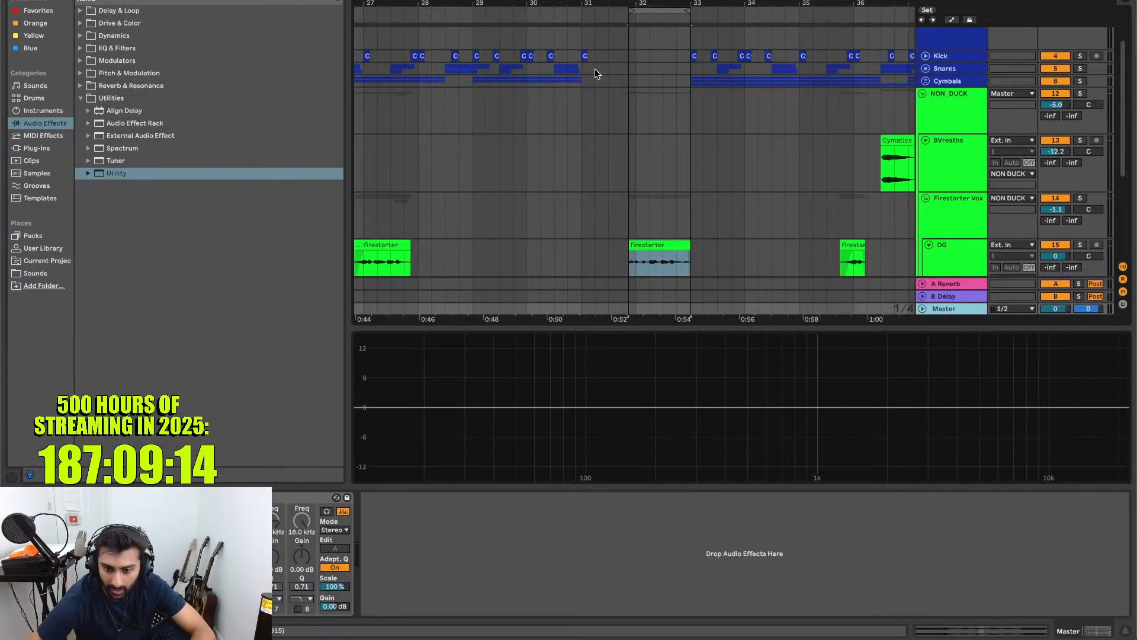
- Play the looped firestarter clip against the mix and lower the Firestarter Vox volume to -8.5 dB
scroll(594, 69, down, 5)
scroll(595, 69, up, 10)
scroll(595, 69, down, 5)
scroll(626, 148, left, 3)
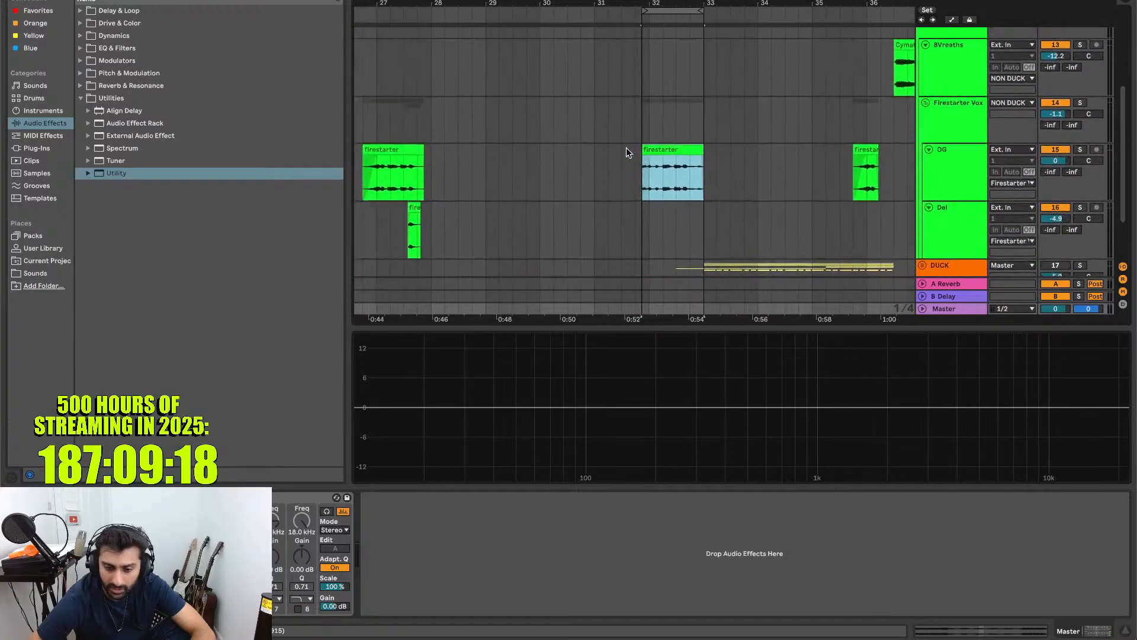
scroll(627, 151, down, 2)
scroll(627, 151, right, 1)
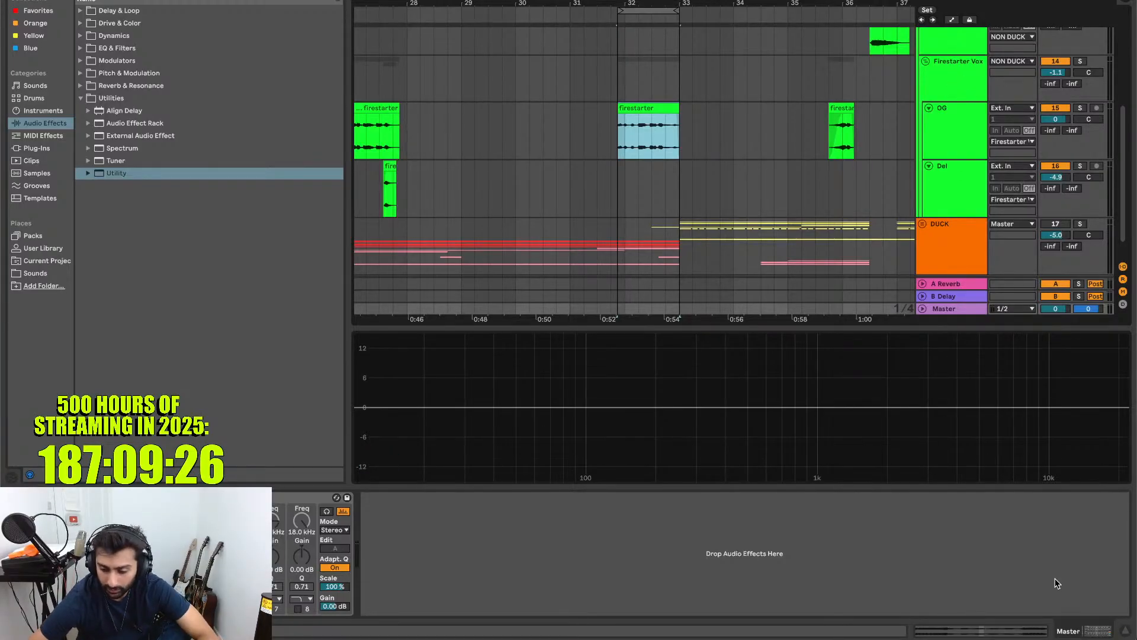
key(space)
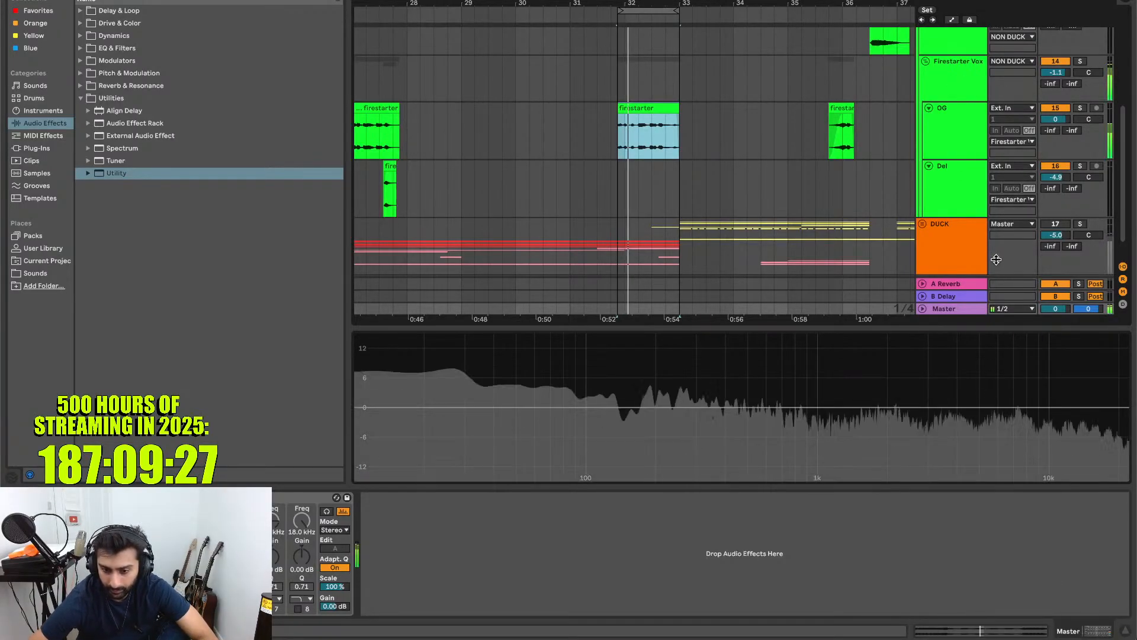
click(1079, 62)
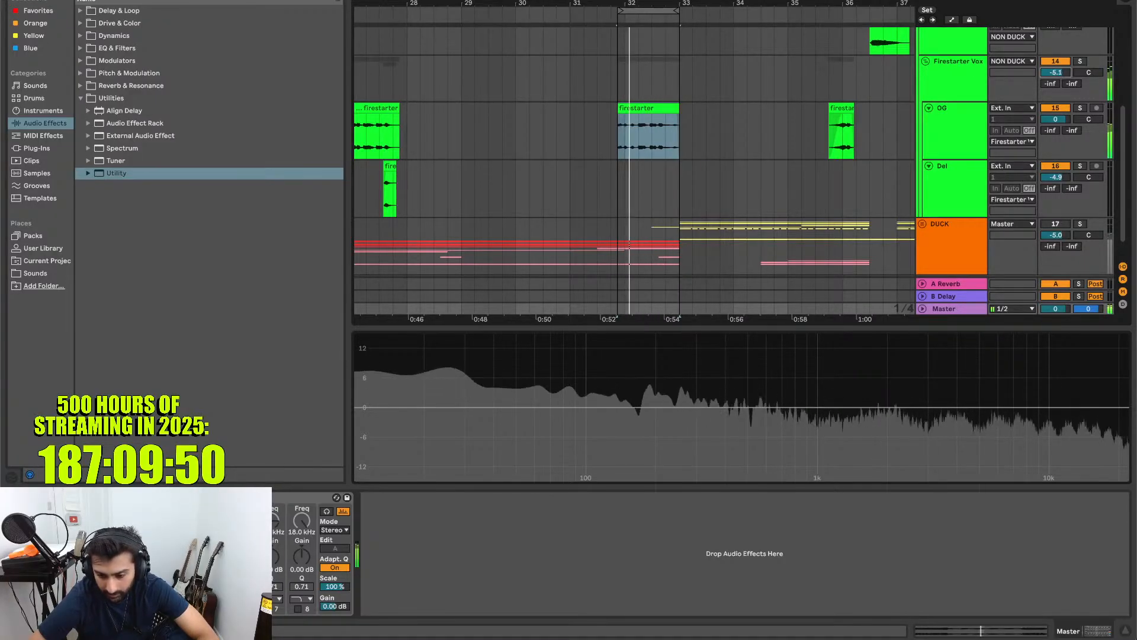
drag(1055, 73, 1055, 82)
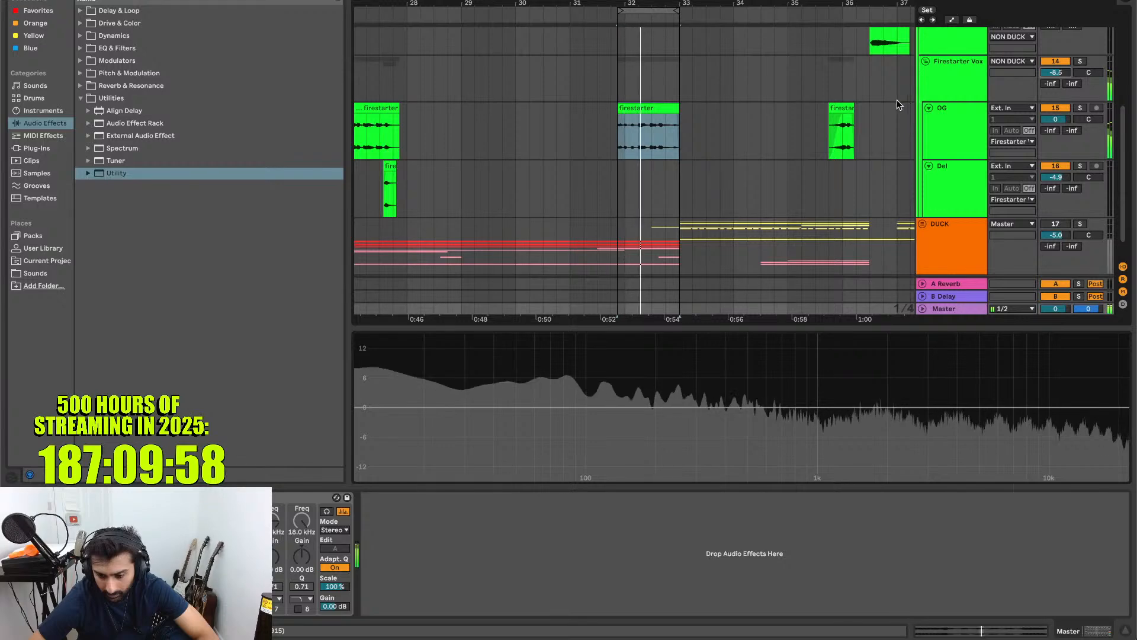
- Move the loop over the firestarter clip near bar 36 and play it, briefly soloing Firestarter Vox to compare
scroll(855, 104, down, 3)
key(space)
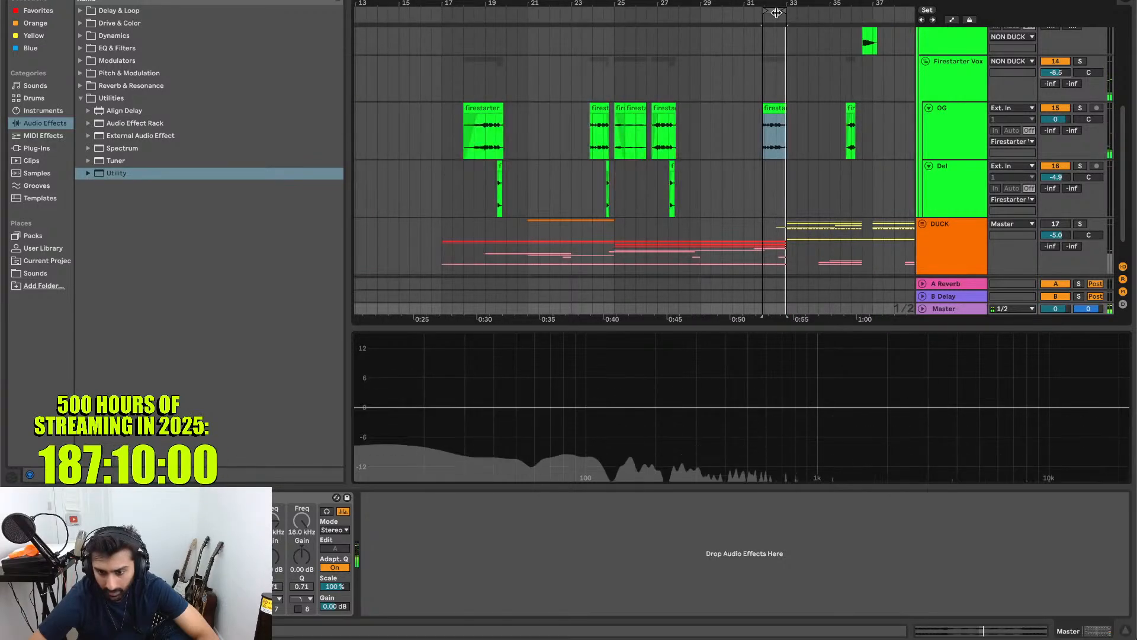
drag(779, 8, 873, 9)
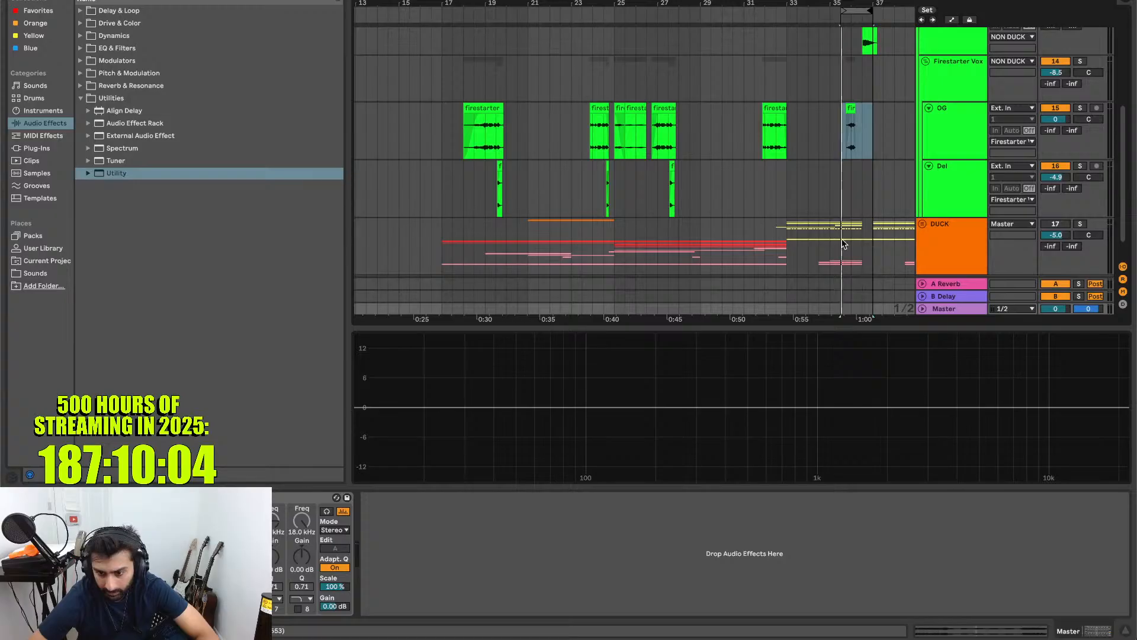
key(space)
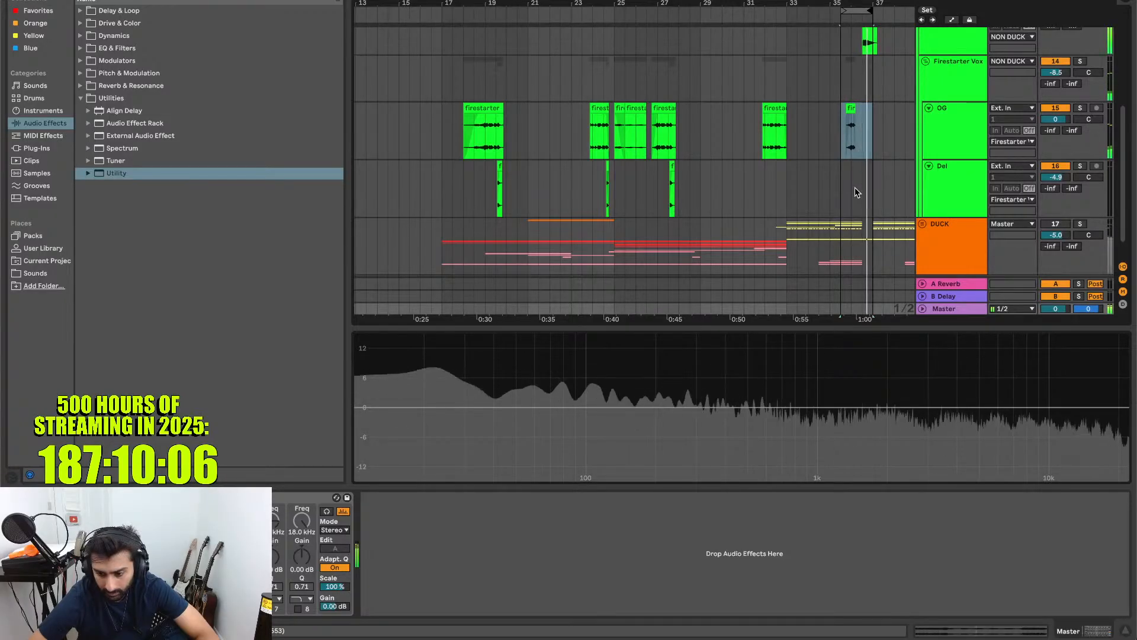
scroll(857, 175, up, 4)
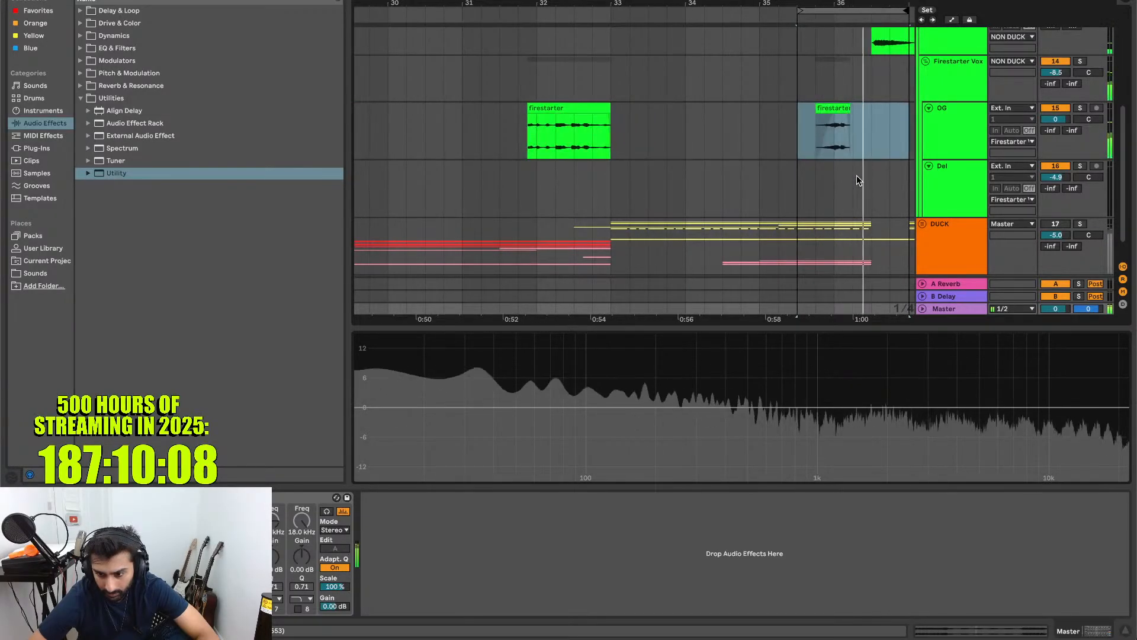
scroll(856, 175, right, 3)
scroll(857, 175, up, 1)
click(1080, 78)
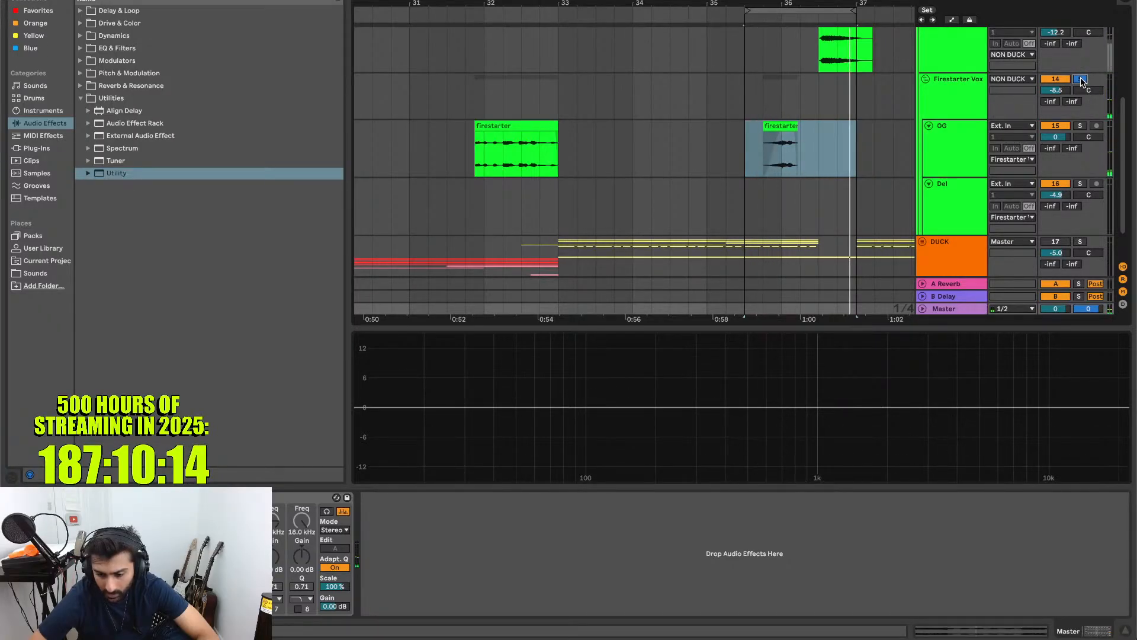
click(1080, 79)
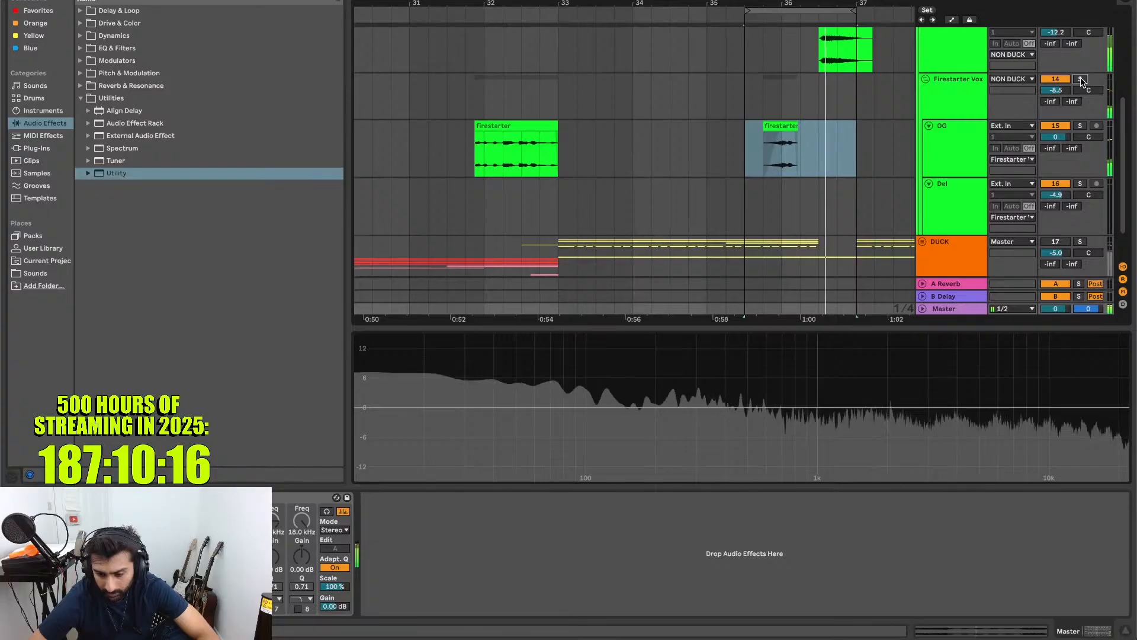
- Stop playback and deactivate the pink noise Reference track
key(space)
scroll(790, 137, right, 2)
scroll(791, 137, down, 3)
scroll(791, 138, up, 2)
scroll(791, 138, right, 2)
scroll(790, 119, up, 2)
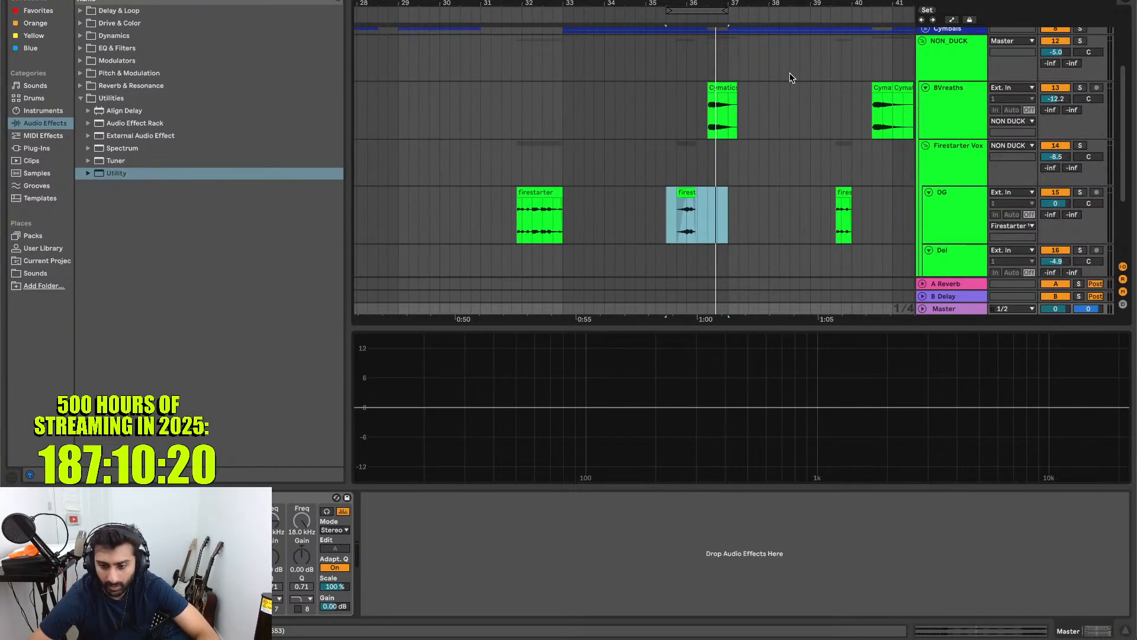
scroll(792, 77, right, 2)
scroll(792, 78, up, 2)
scroll(959, 92, up, 4)
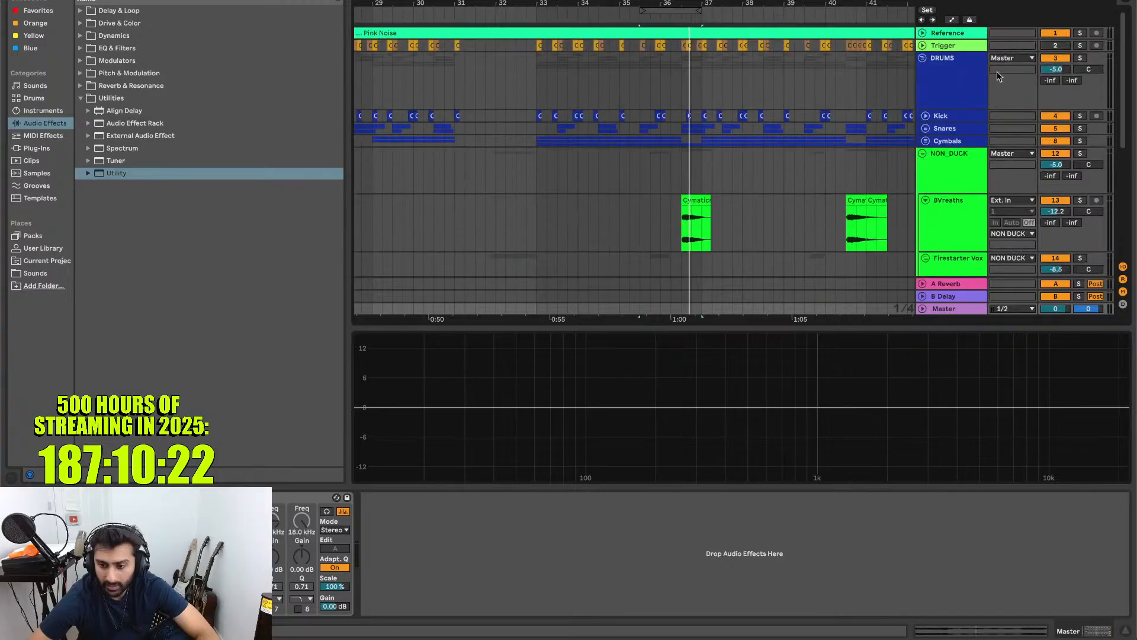
- Fold the BVreaths and Firestarter Vox tracks and select the NON_DUCK group
scroll(955, 171, down, 3)
click(955, 171)
key(u)
click(954, 169)
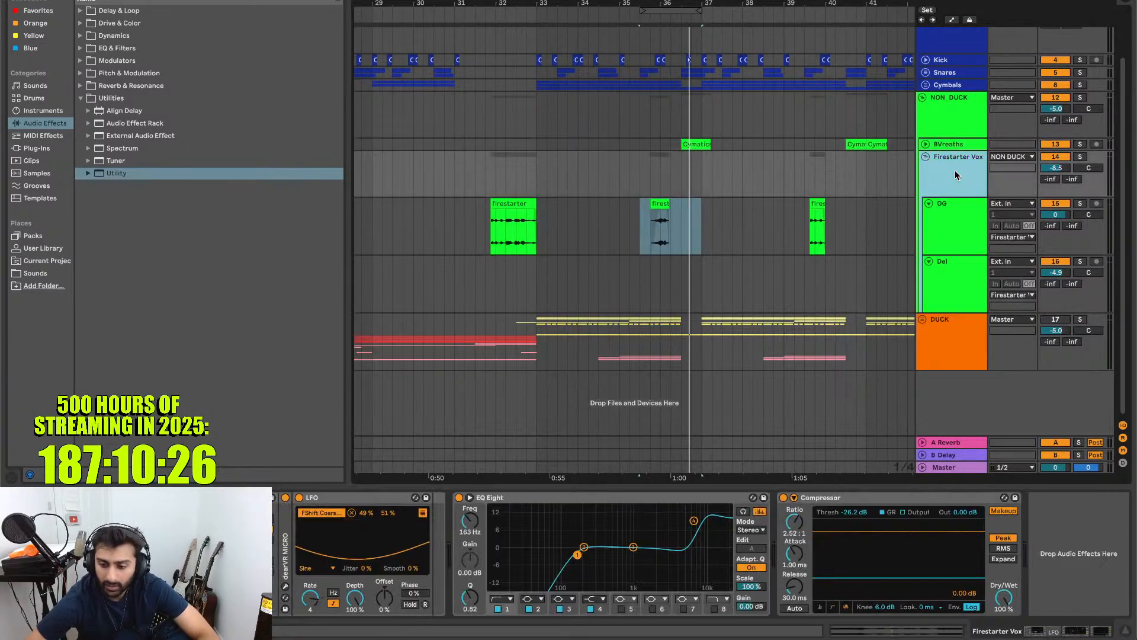
key(u)
click(954, 169)
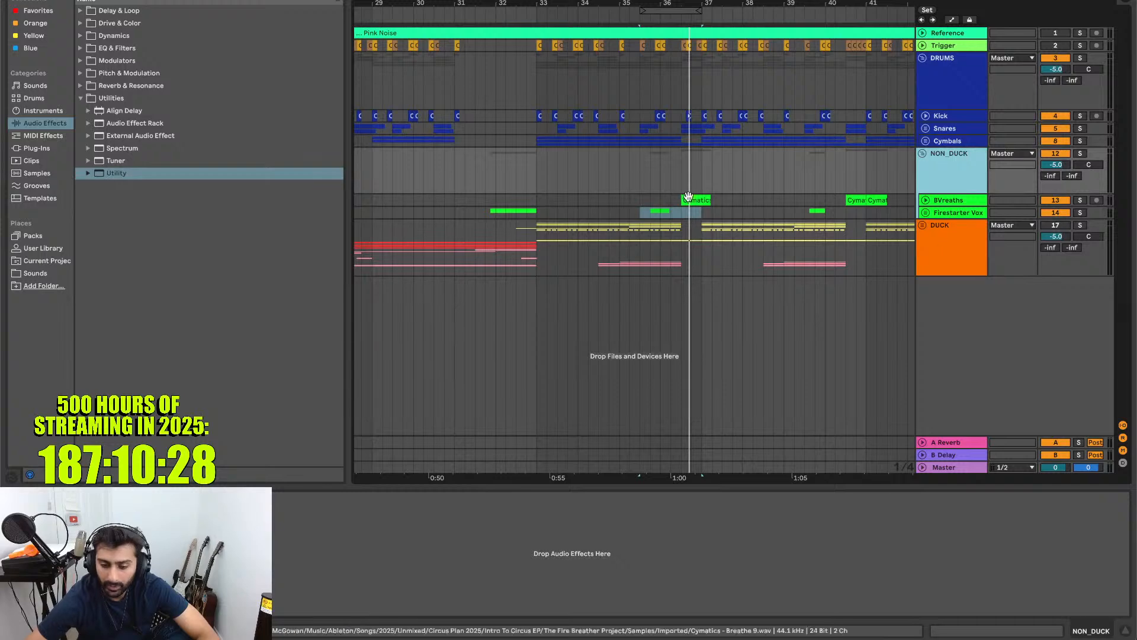
- Play the arrangement from about bar 29 to hear the active tracks without the pink noise
scroll(729, 221, down, 5)
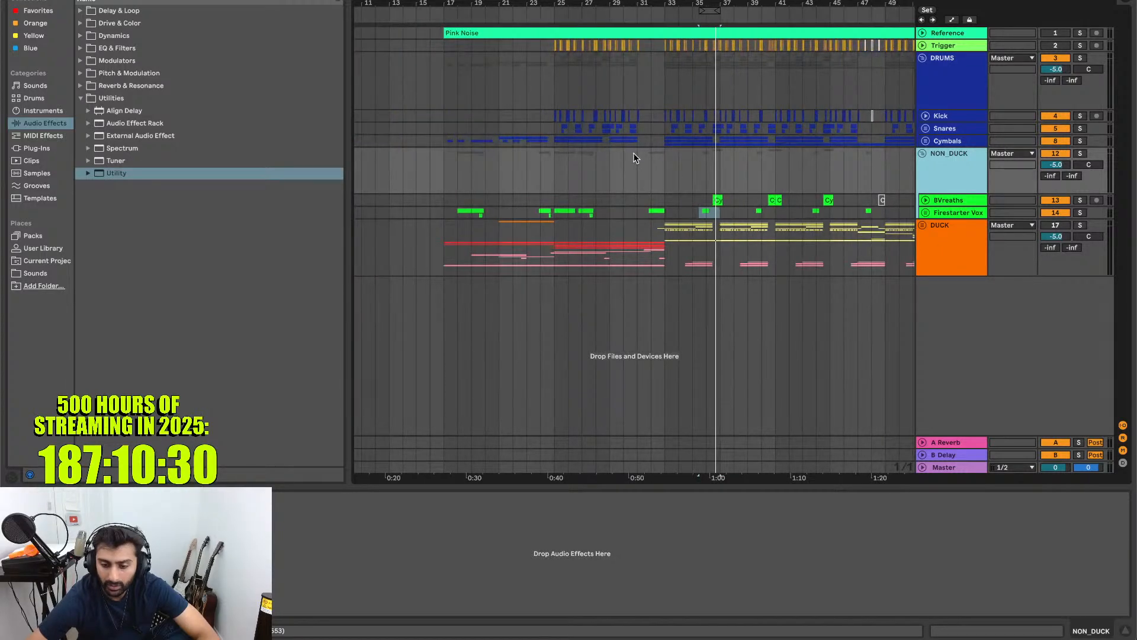
click(554, 165)
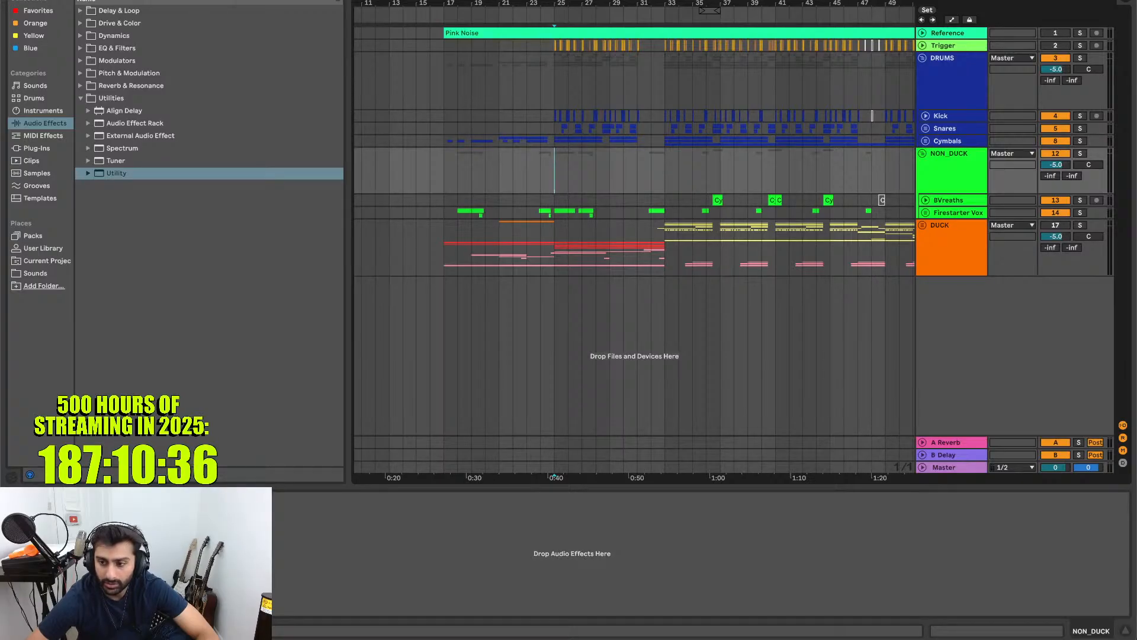
click(606, 160)
key(space)
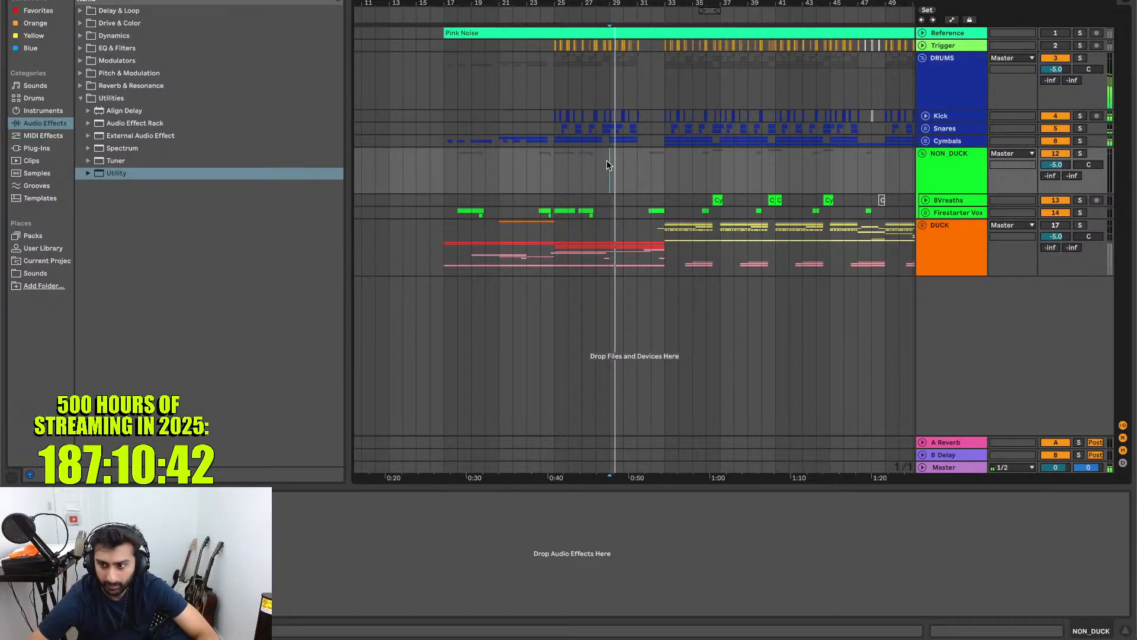
key(XF86AudioLowerVolume)
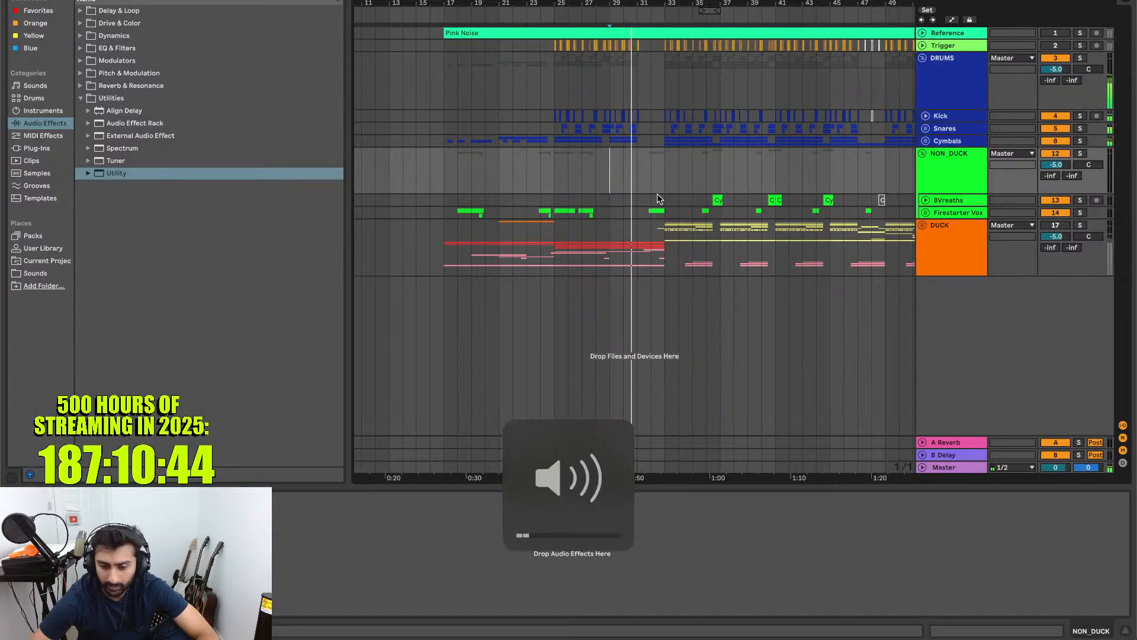
key(XF86AudioRaiseVolume)
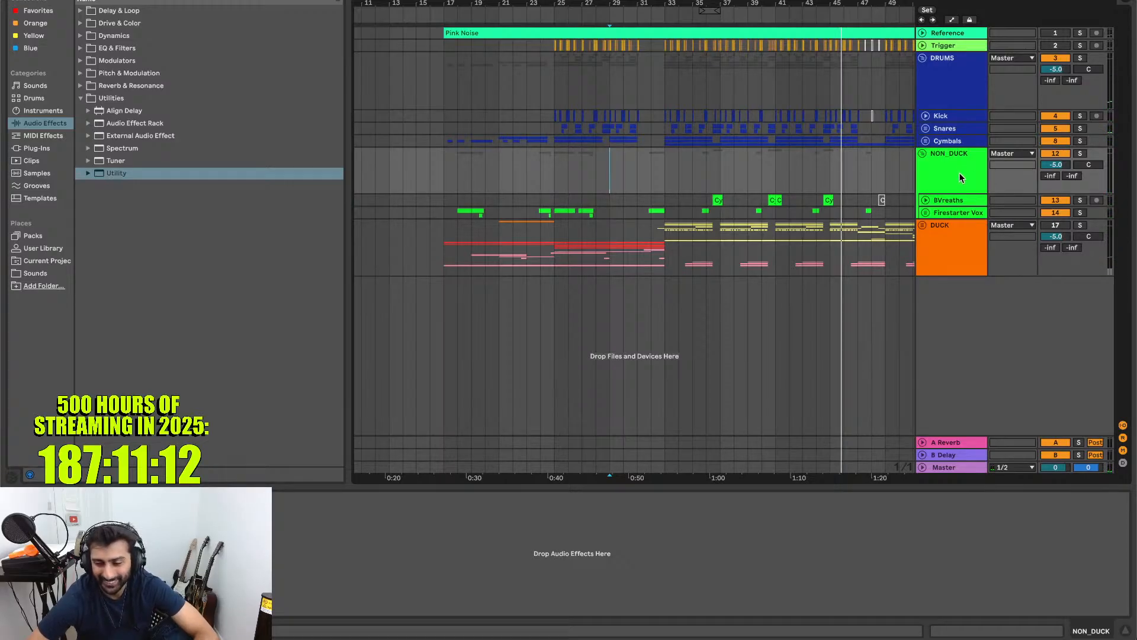
- Solo the Cymbals track and add an EQ Eight to it
click(956, 241)
scroll(955, 241, down, 2)
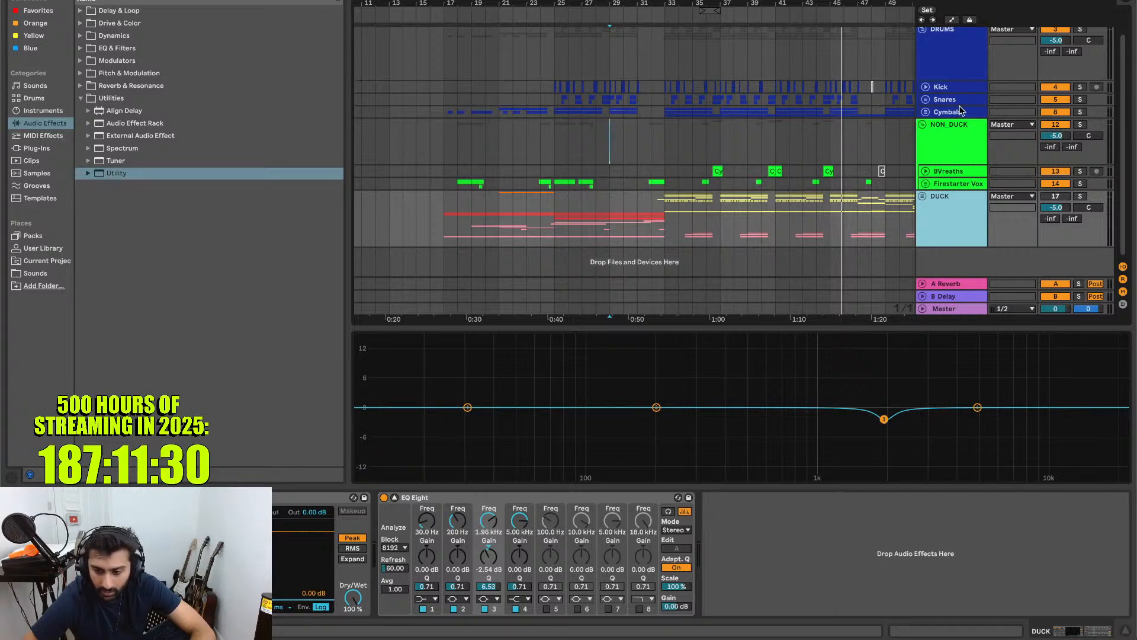
click(1078, 113)
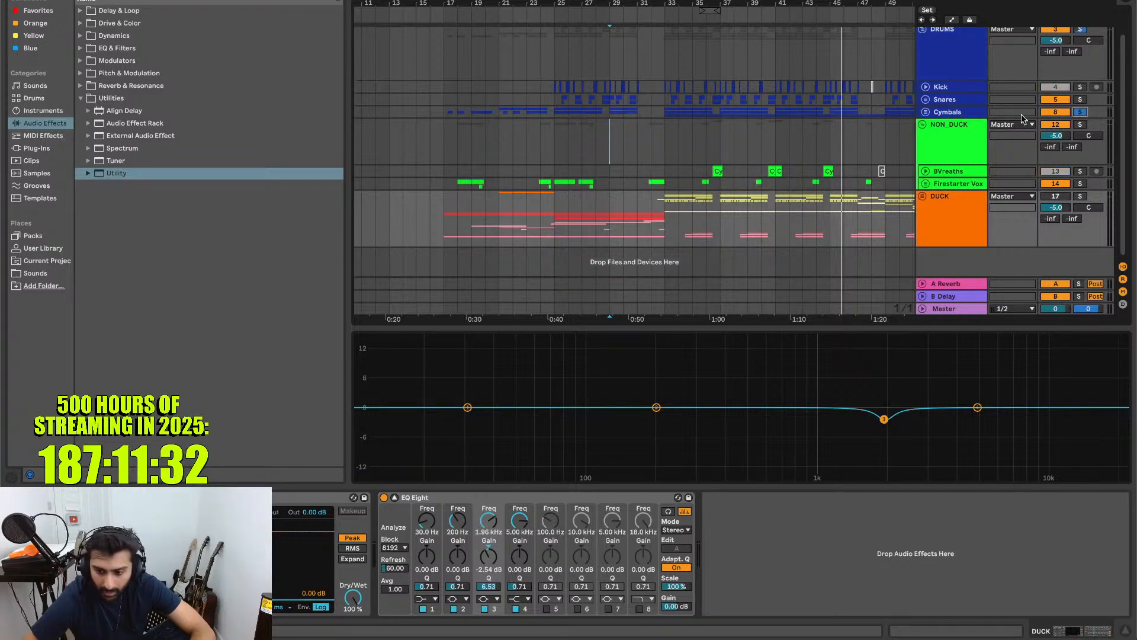
click(969, 111)
click(120, 36)
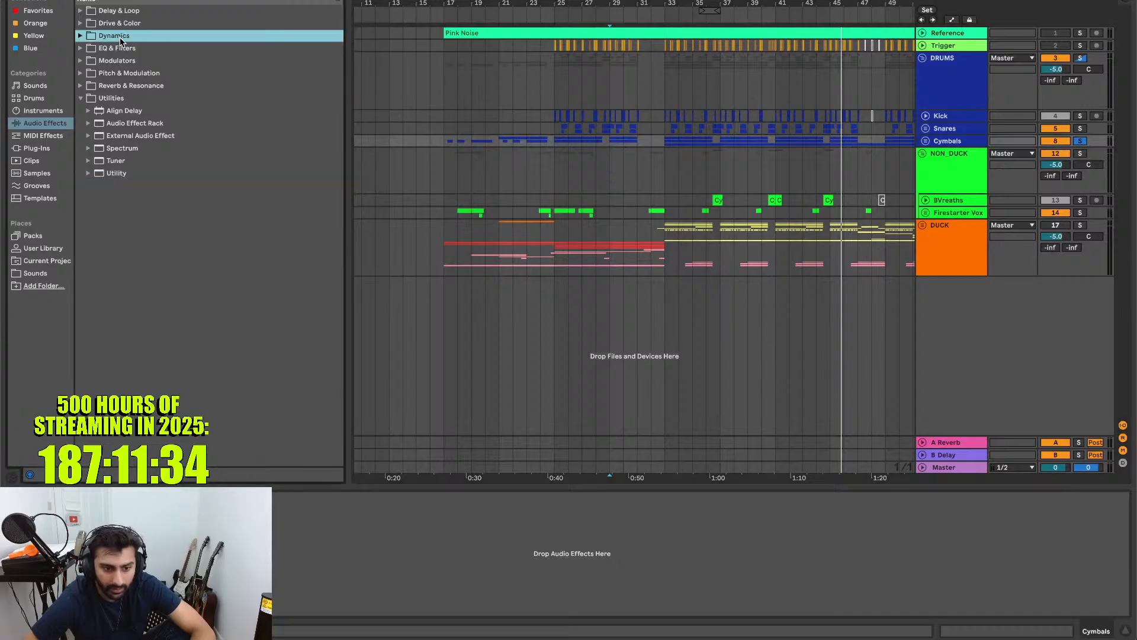
click(129, 49)
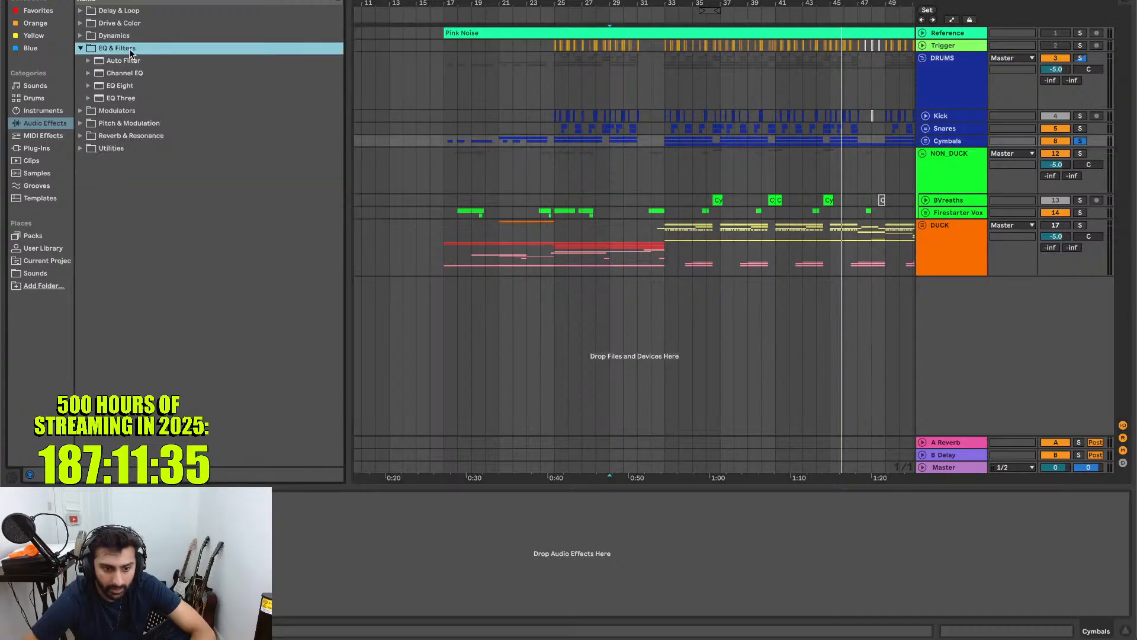
double_click(125, 87)
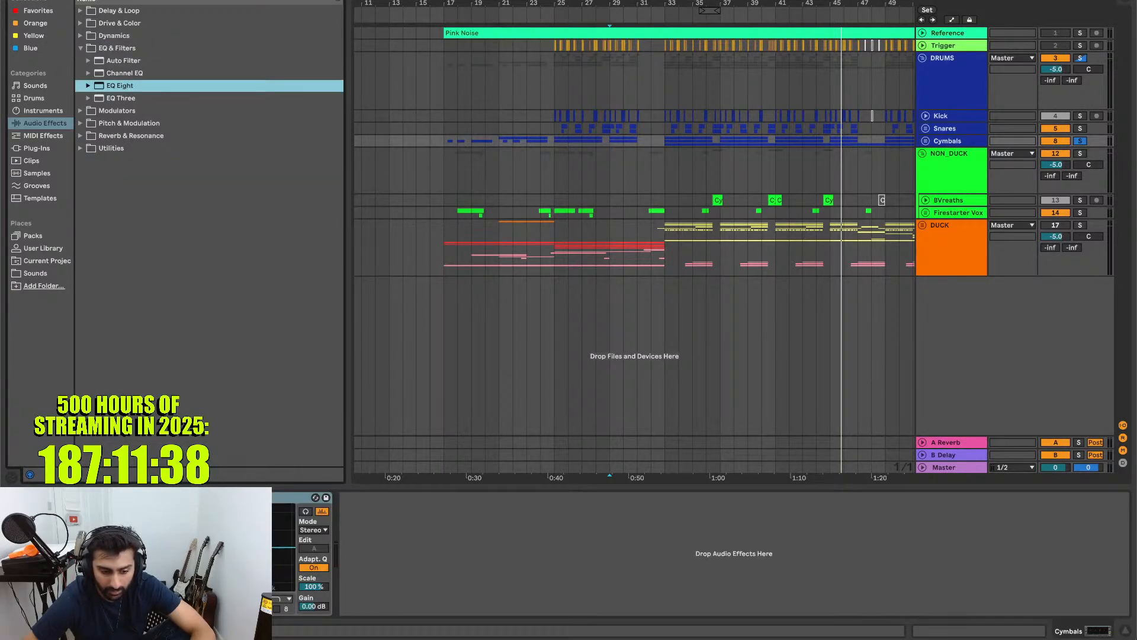
- Boost band 3 of the Cymbals EQ Eight at about 2 kHz and audition the cymbals from bar 33
key(space)
drag(817, 409, 883, 398)
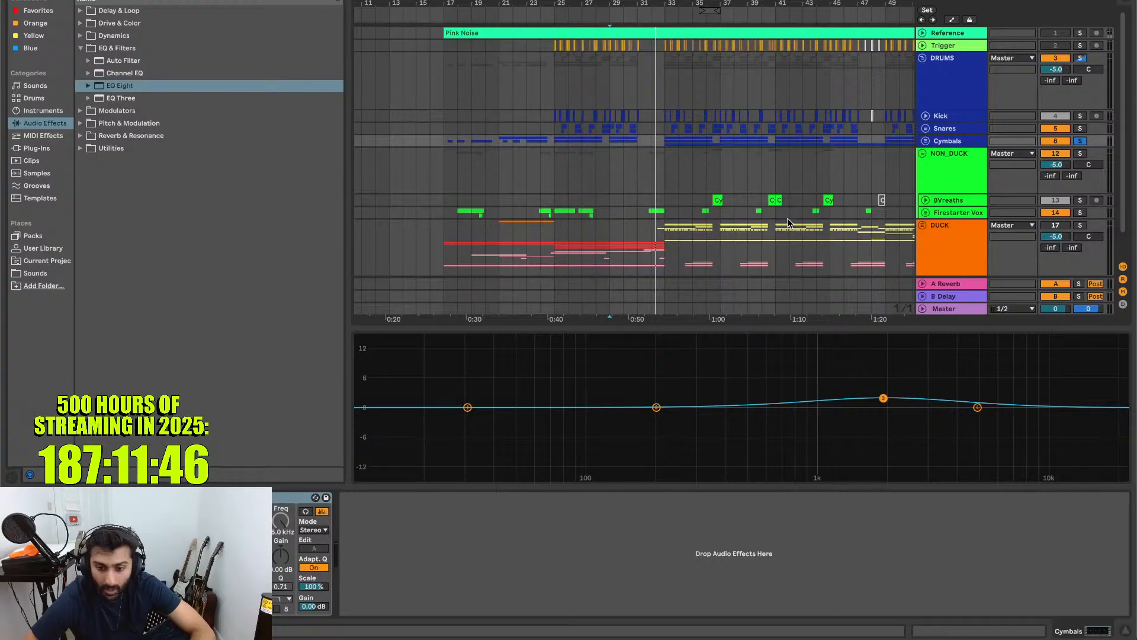
scroll(789, 223, down, 2)
scroll(788, 223, left, 1)
scroll(675, 113, up, 4)
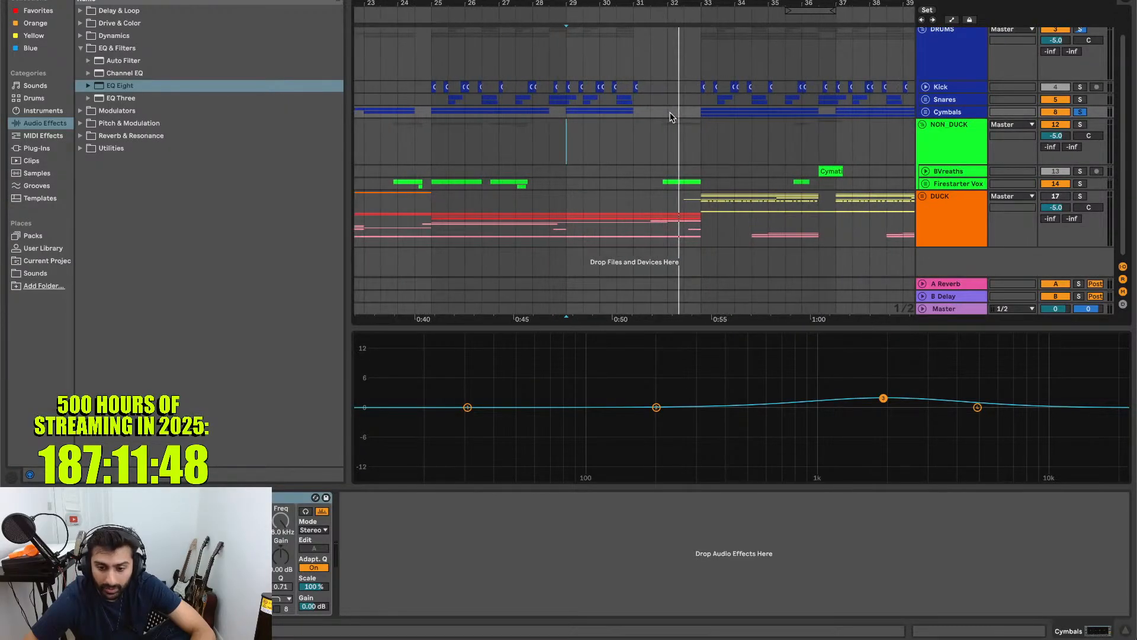
scroll(671, 116, up, 1)
scroll(671, 117, down, 2)
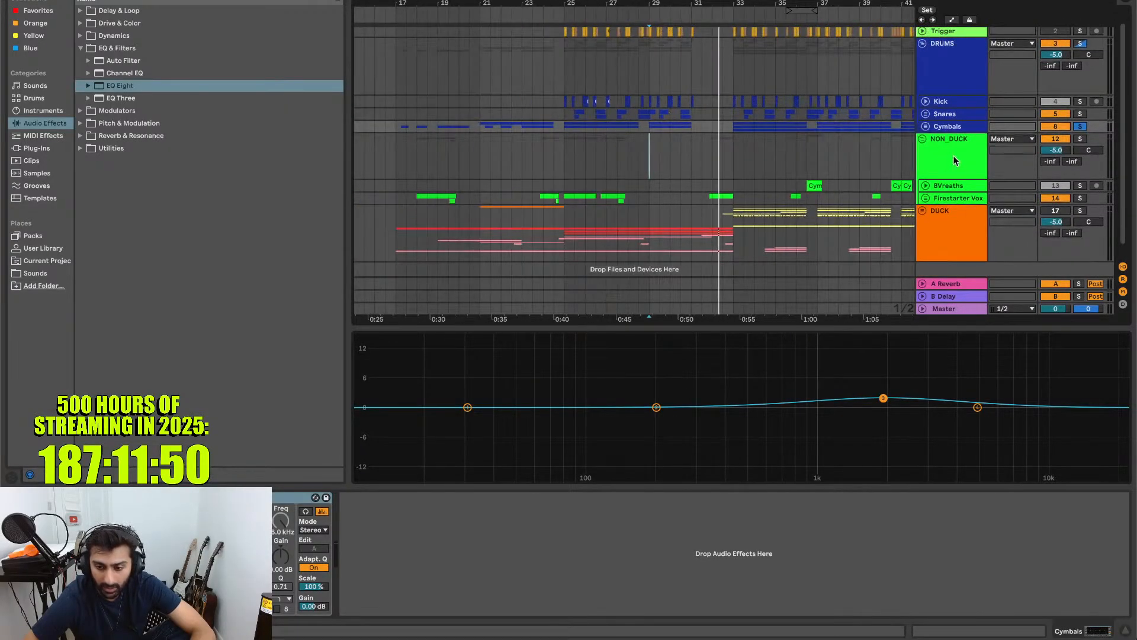
key(space)
key(space)
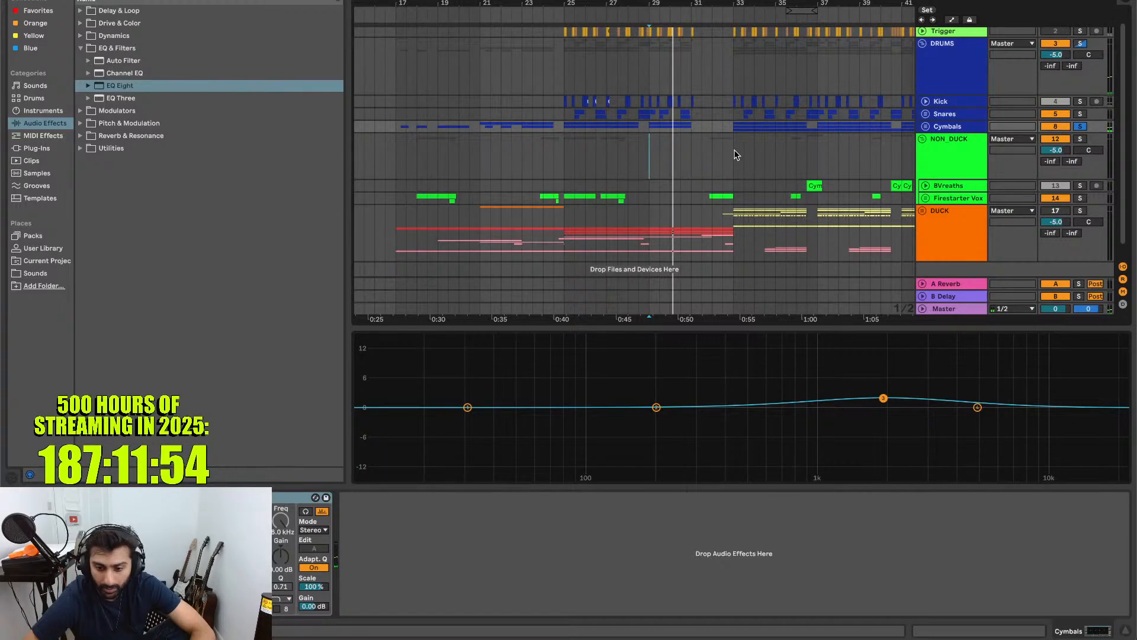
click(733, 129)
key(space)
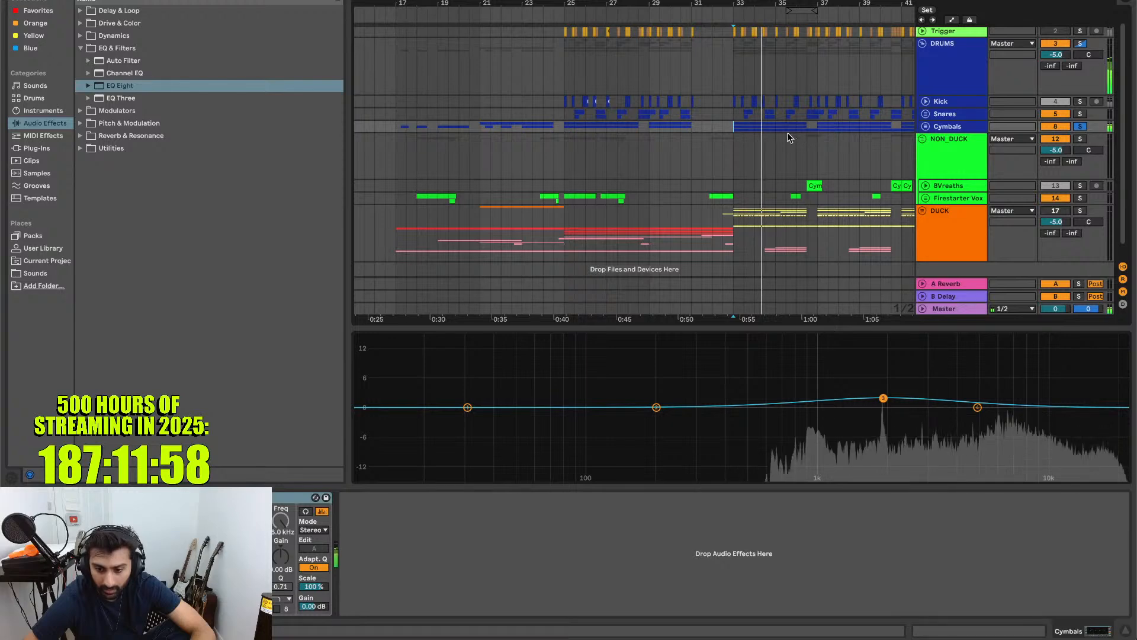
key(space)
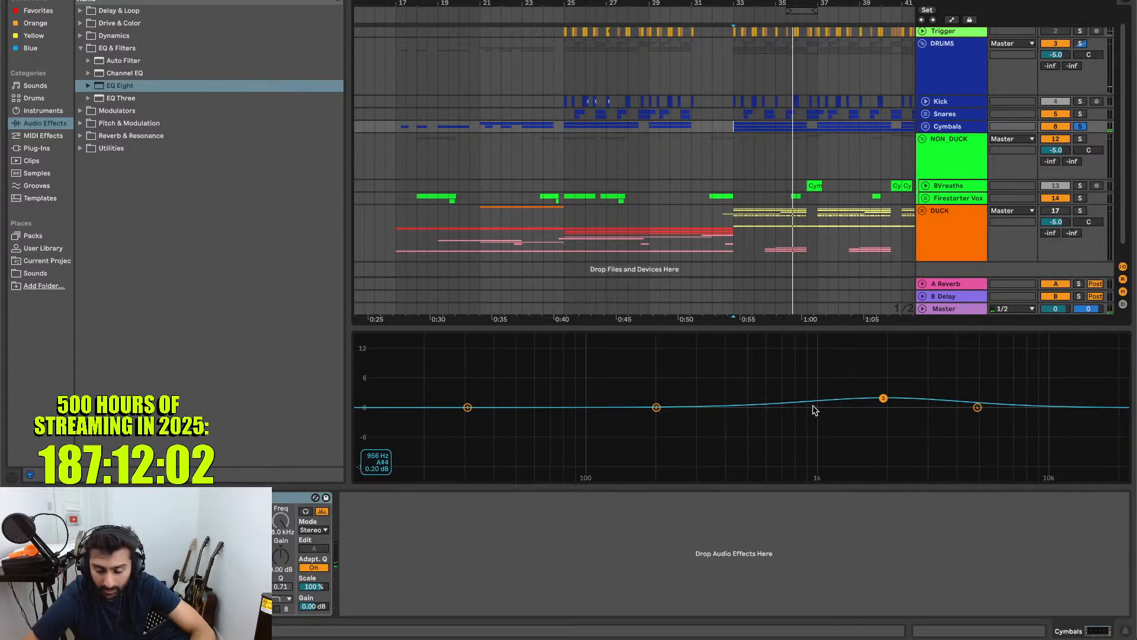
- Switch off bands 1, 2 and 4 of the DUCK group's EQ Eight, leaving only band 3 active
click(943, 233)
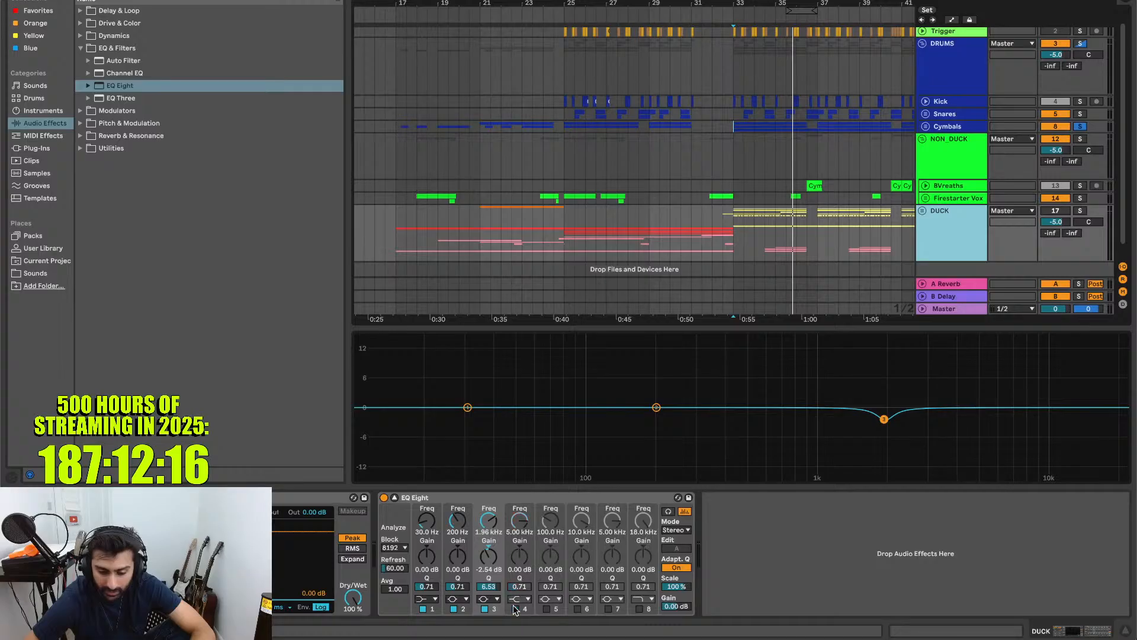
click(423, 609)
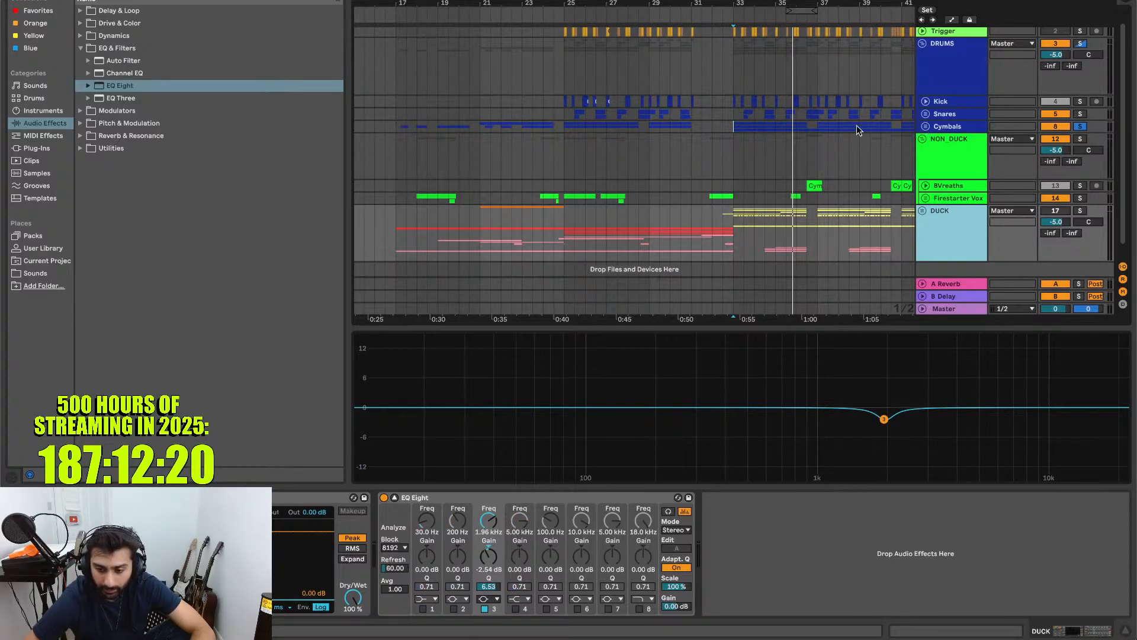
- Try a band 3 boost at about 961 Hz on the Cymbals EQ Eight while playing from bar 35, and clear it
click(774, 127)
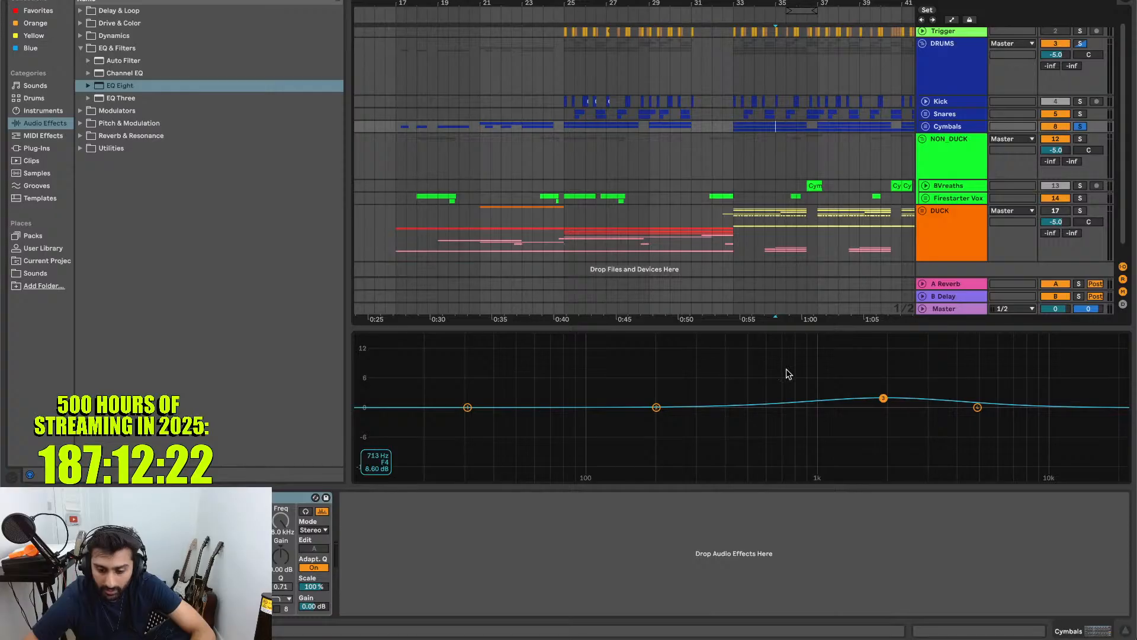
drag(882, 397, 813, 400)
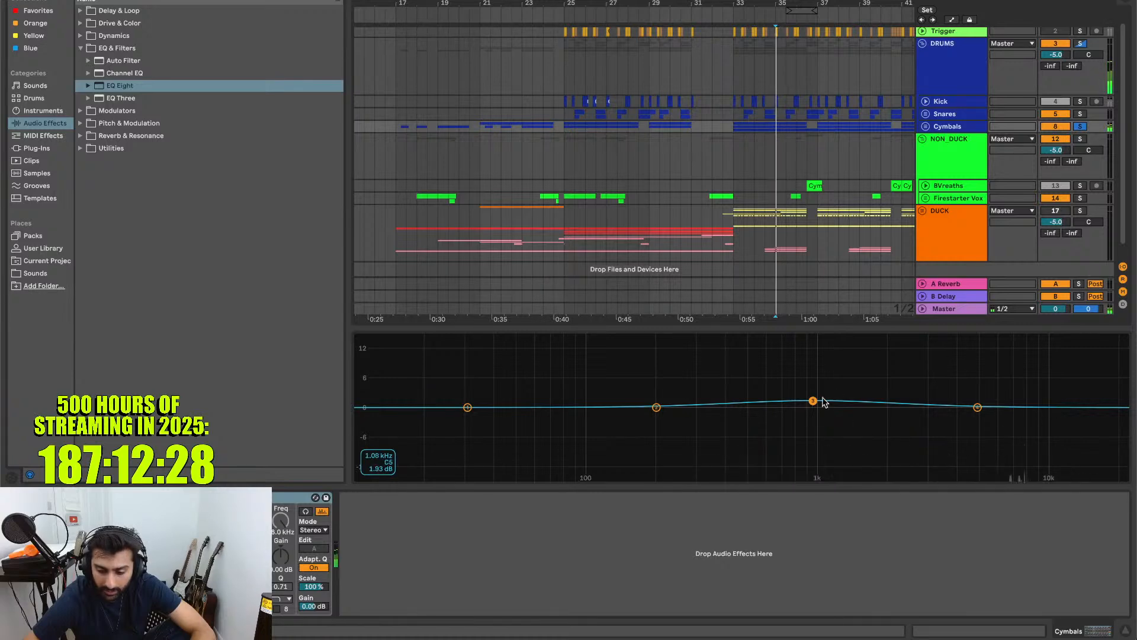
key(space)
key(space)
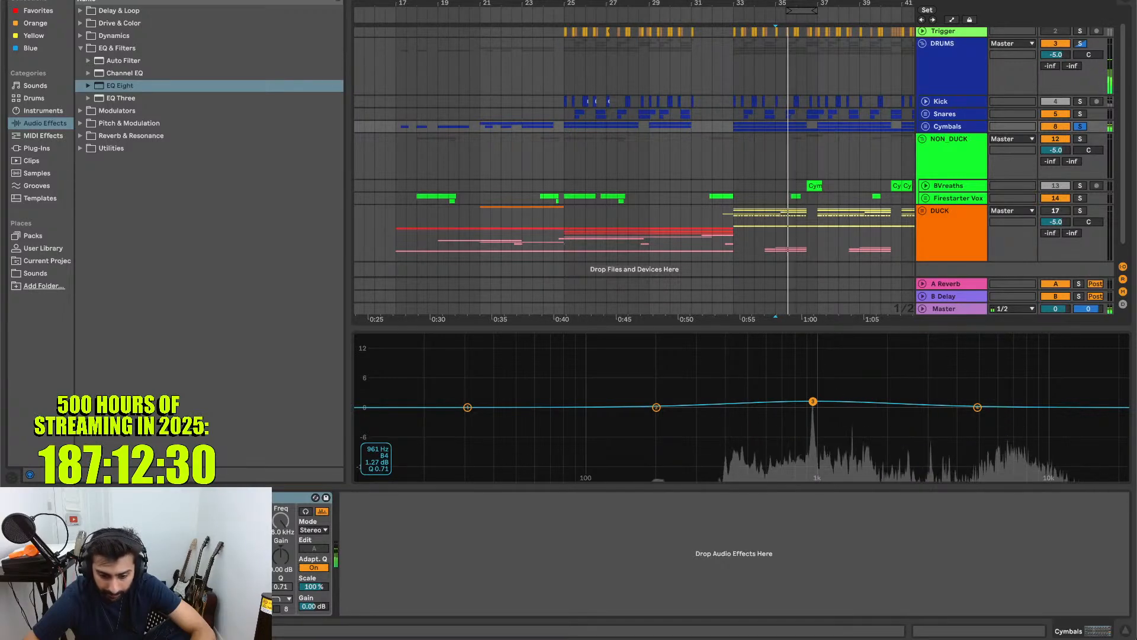
key(space)
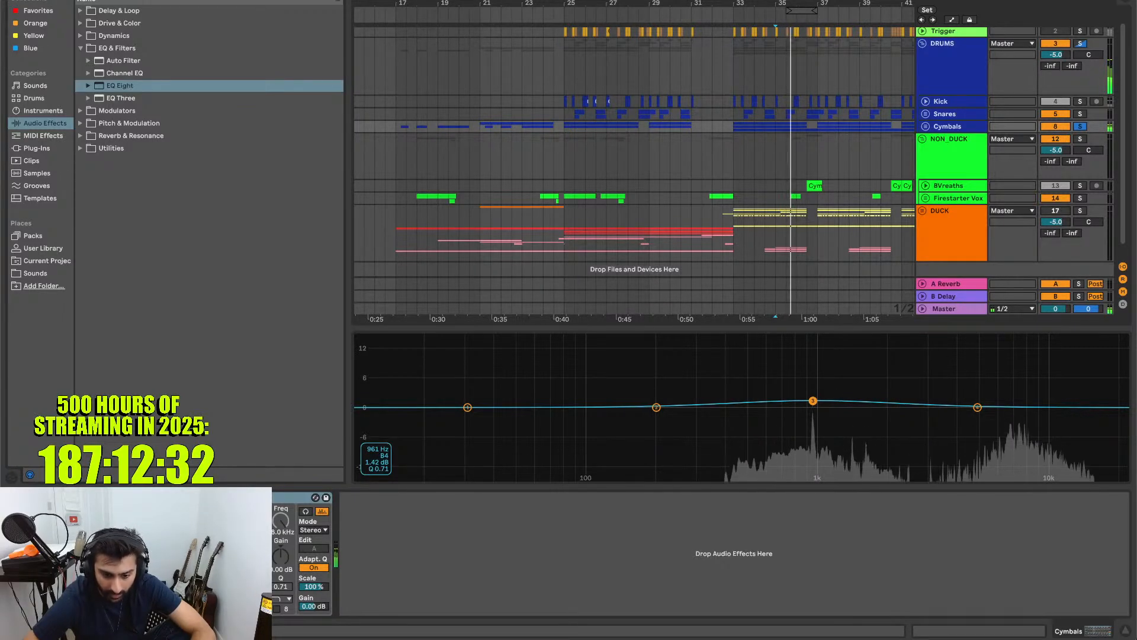
key(Delete)
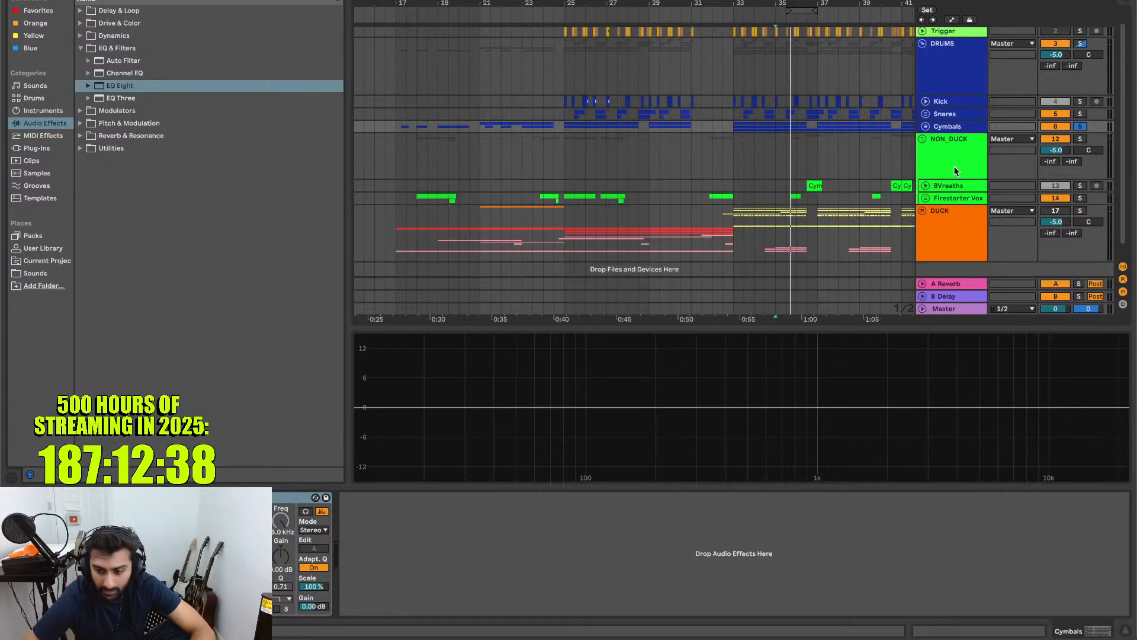
- Show the arrangement's automation lanes and play from bar 25, zoomed in around that bar
click(942, 231)
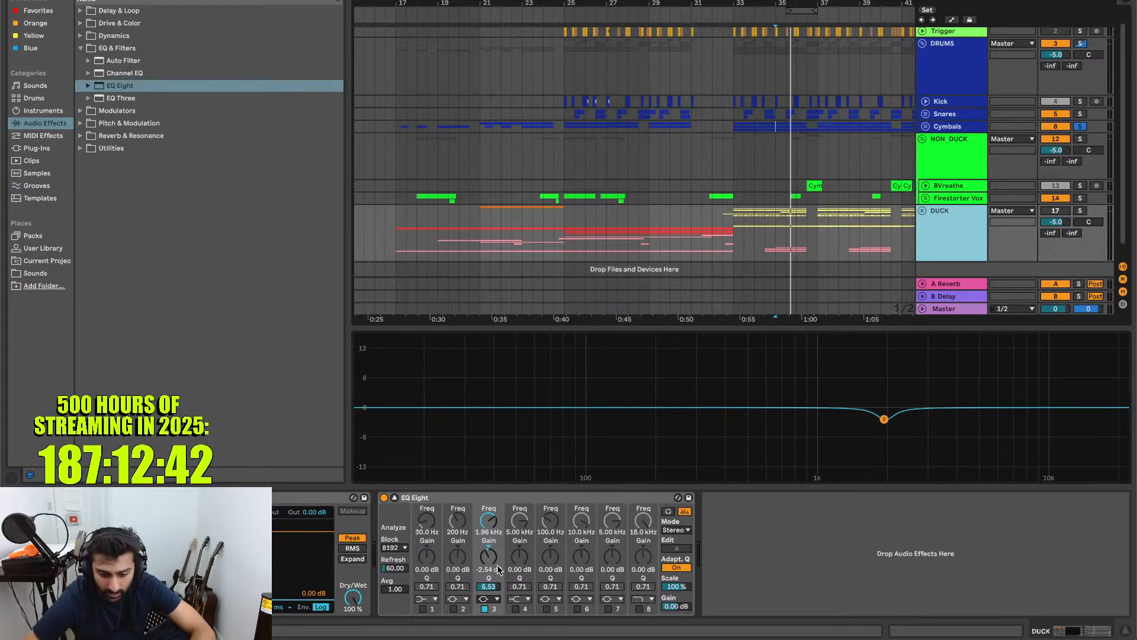
click(812, 215)
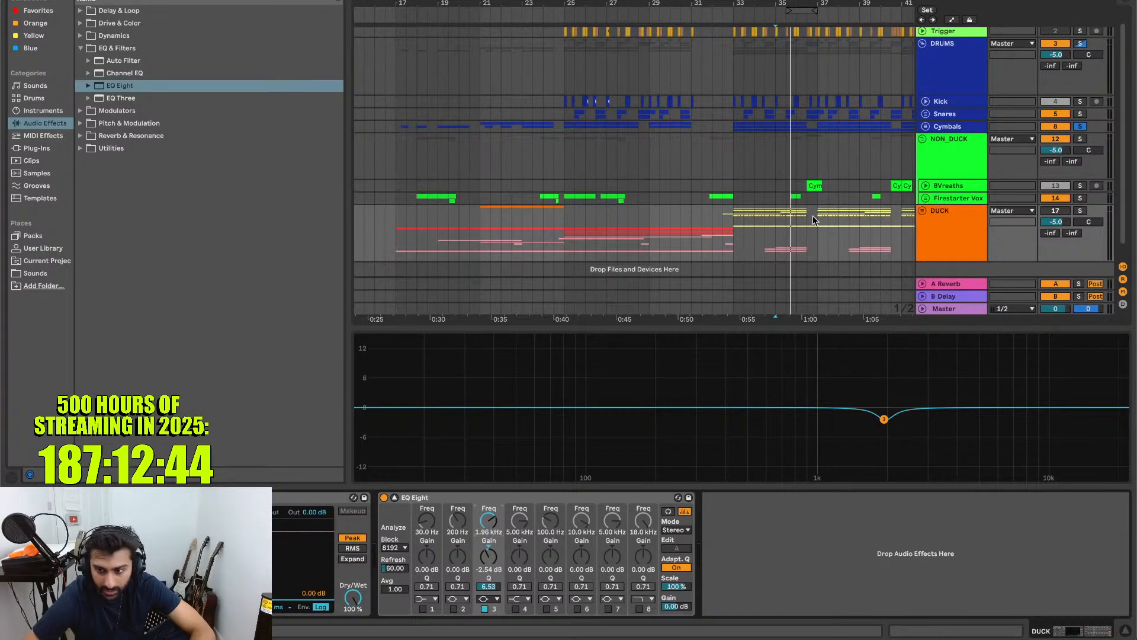
key(a)
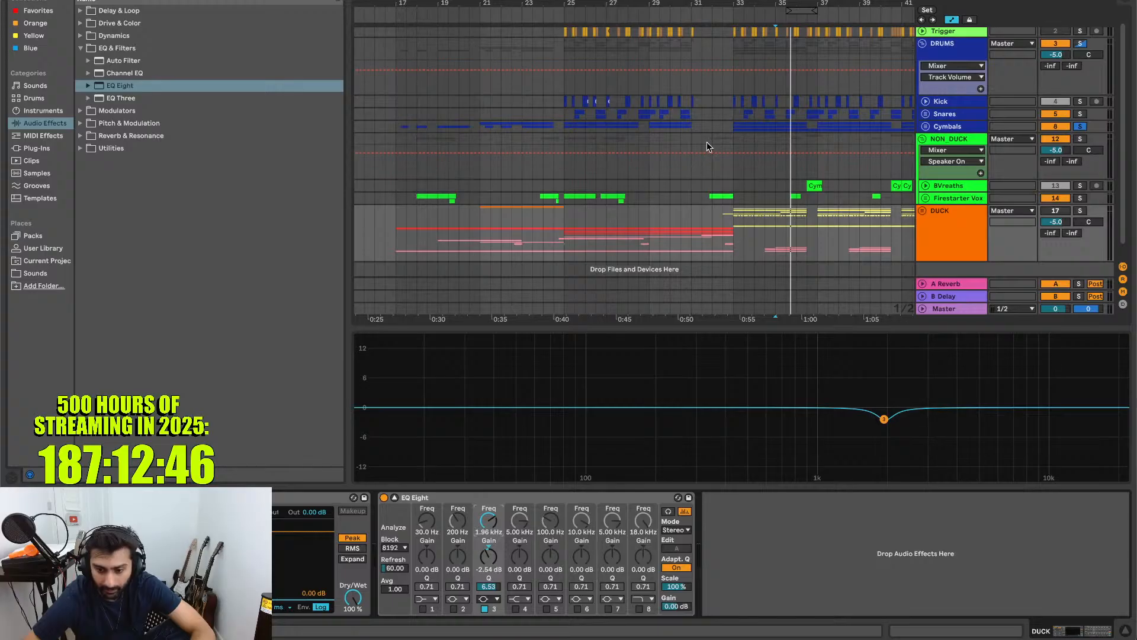
click(566, 137)
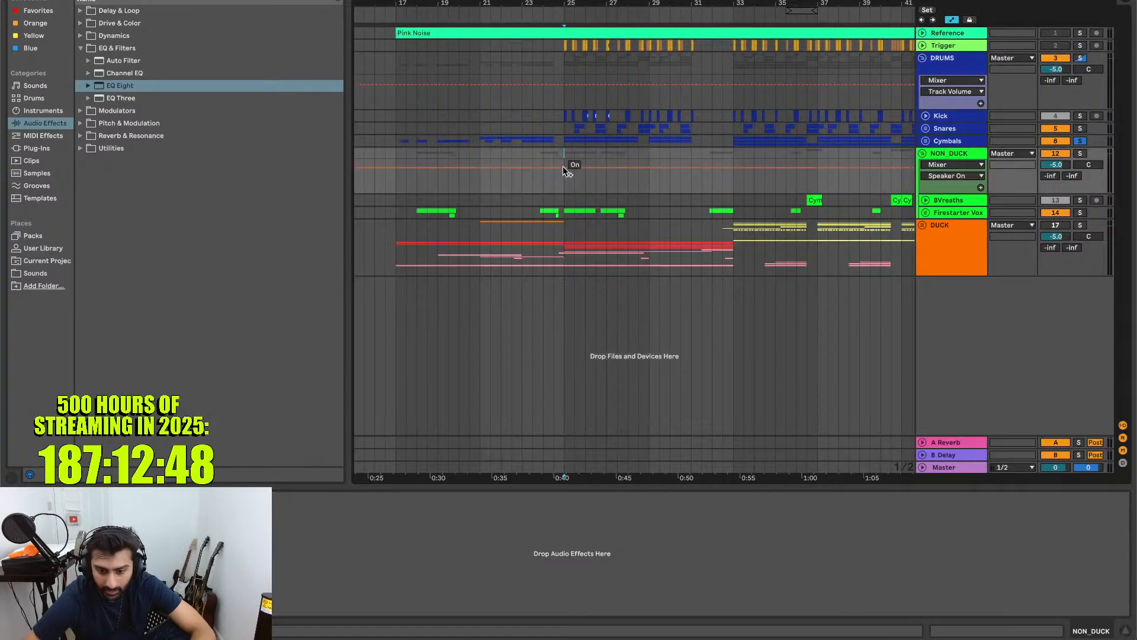
key(space)
key(plus)
key(plus)
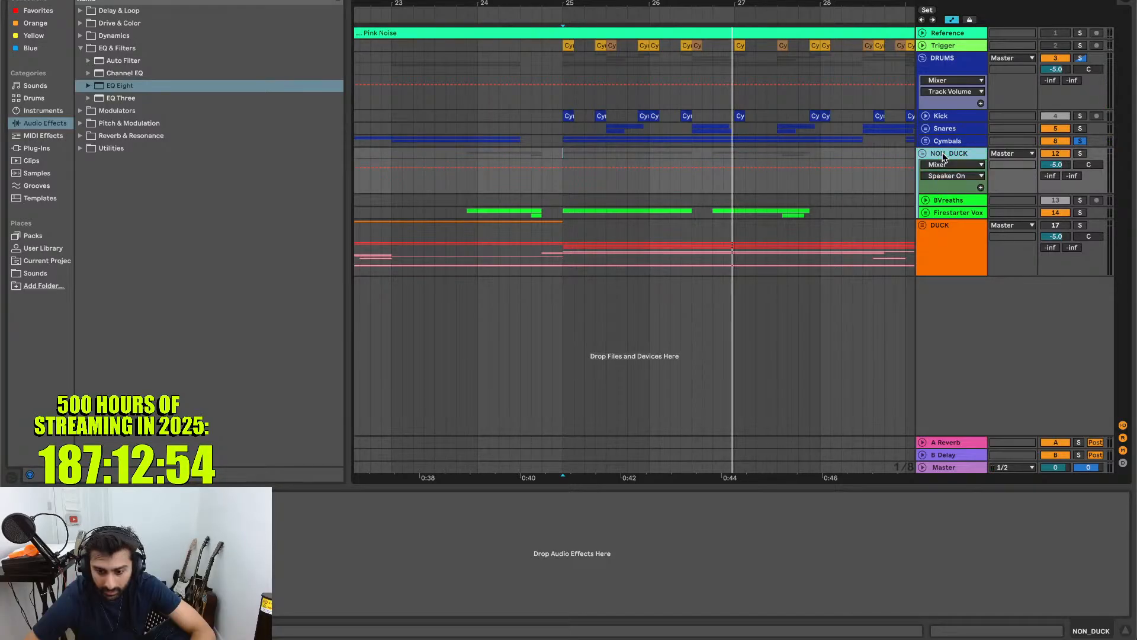
- Bring up the DUCK group's EQ Eight band 3 frequency automation and play the passage from bar 25
click(934, 257)
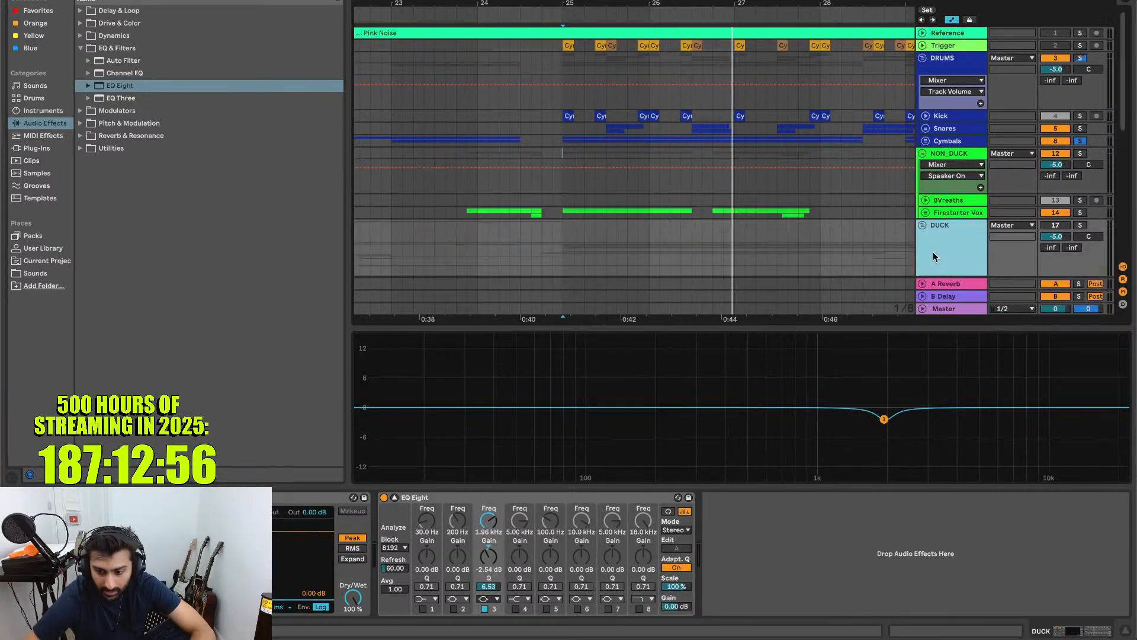
scroll(933, 251, down, 5)
scroll(695, 148, up, 3)
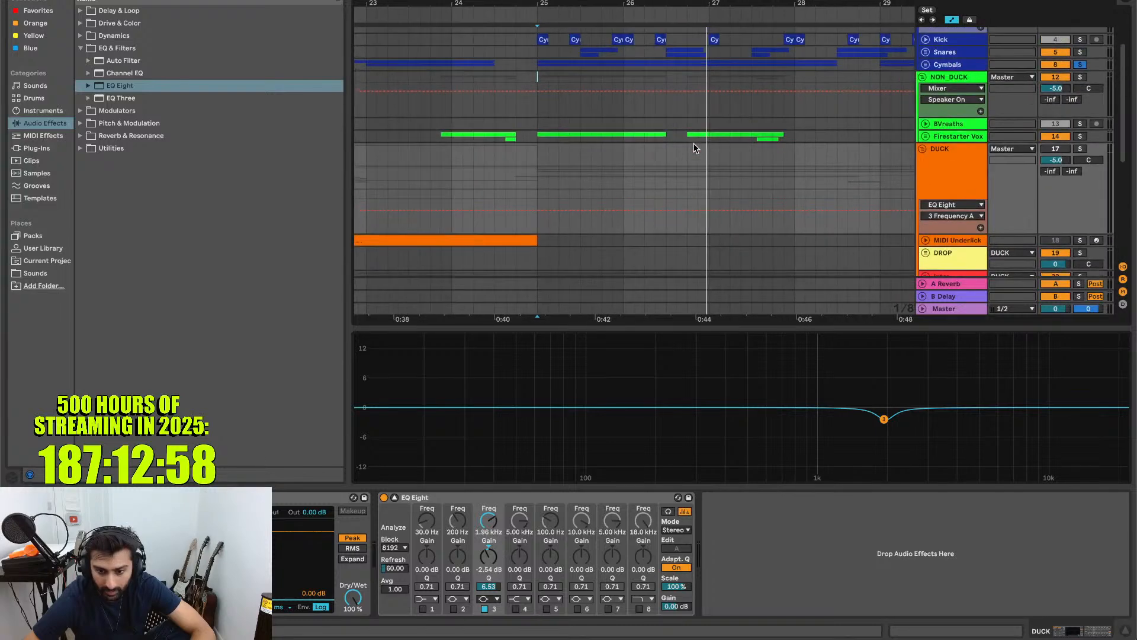
key(space)
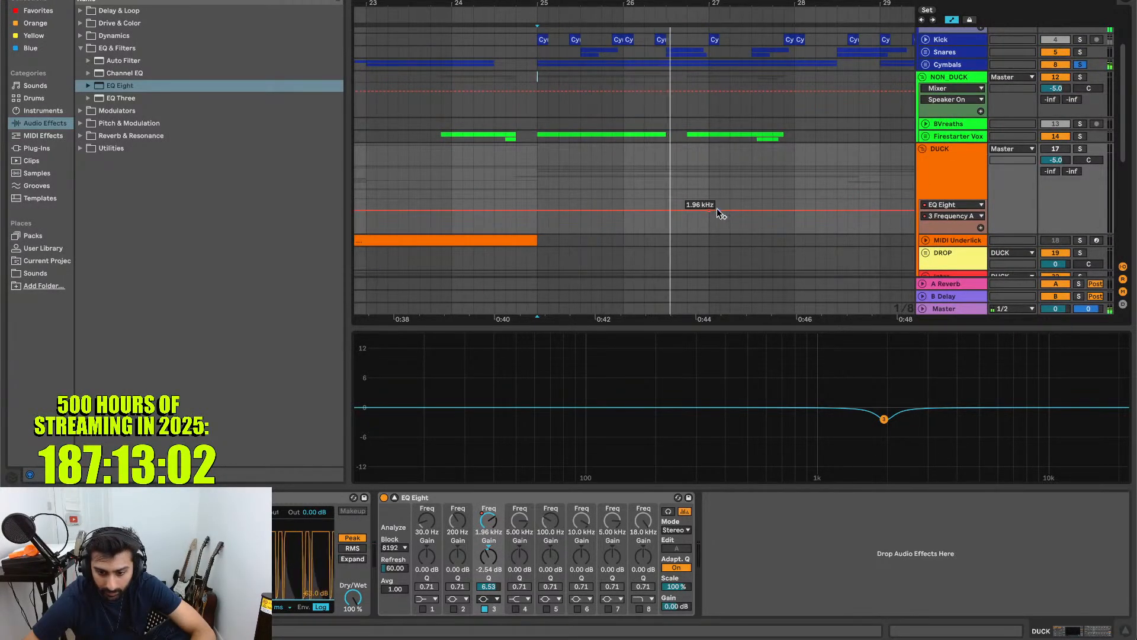
key(space)
- Automate the DUCK group's EQ Eight band 3 frequency to drop to 968 Hz at bar 27
drag(716, 210, 709, 213)
scroll(708, 208, up, 5)
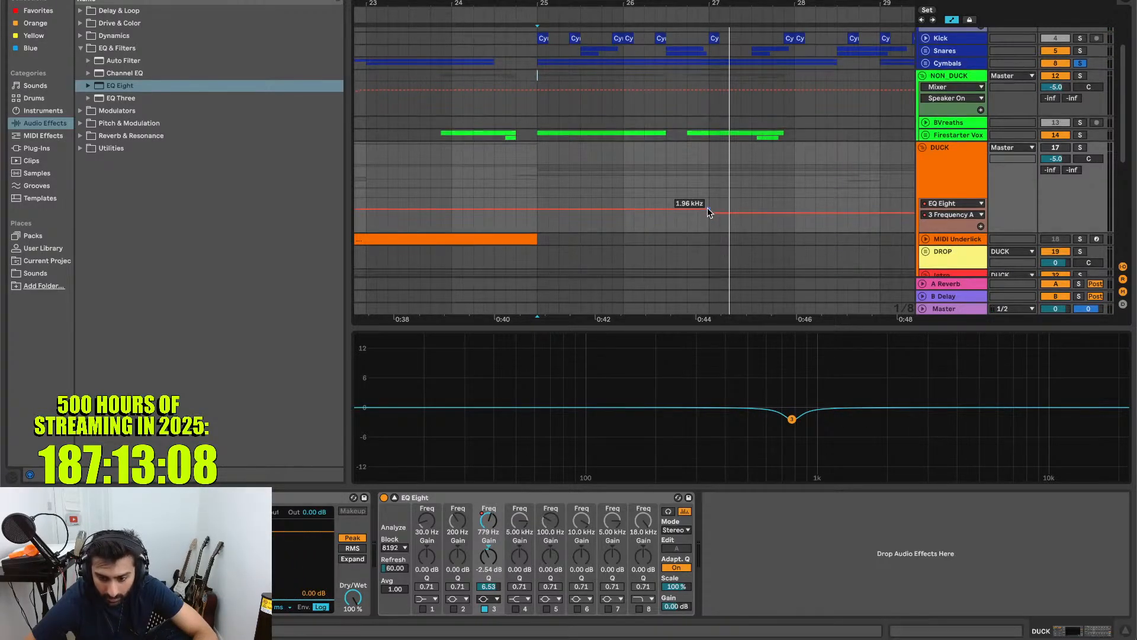
scroll(707, 208, up, 5)
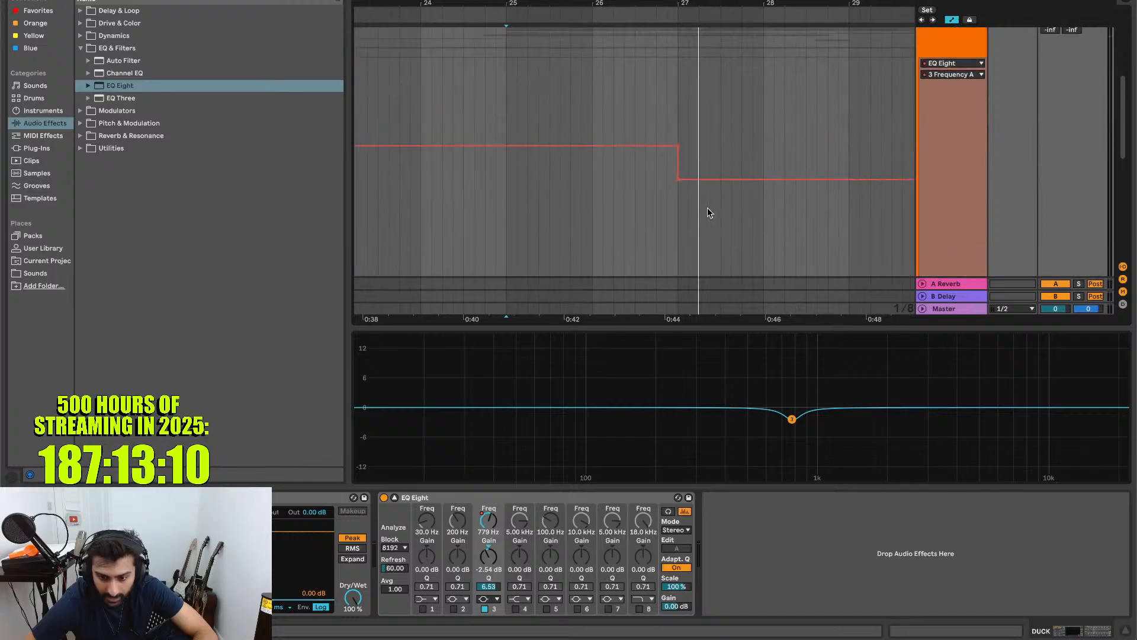
drag(678, 179, 678, 172)
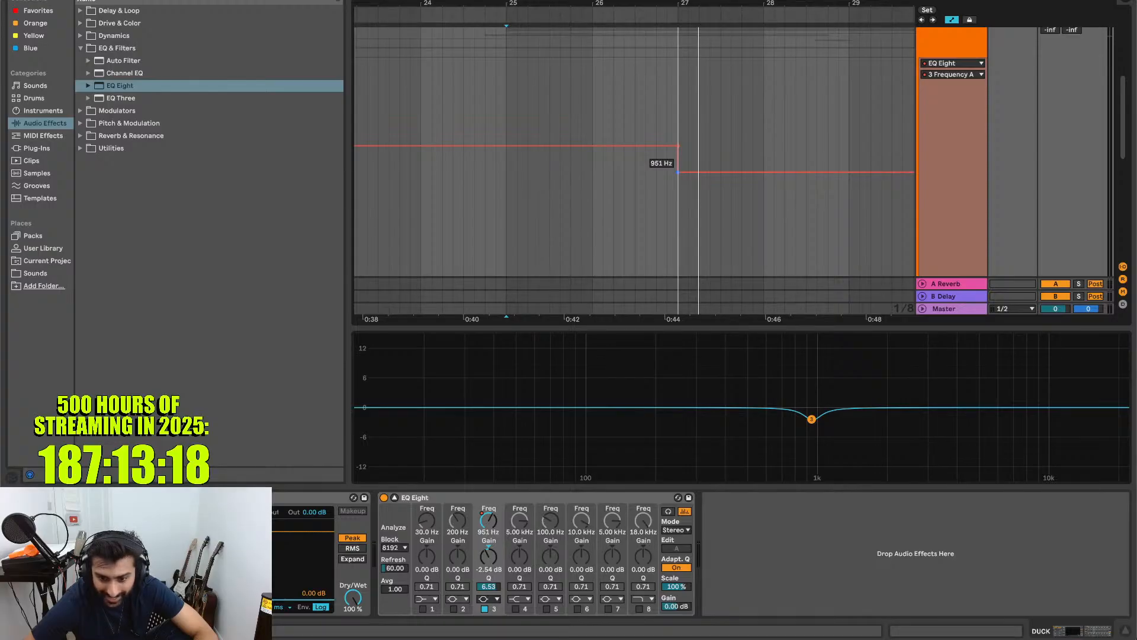
drag(678, 172, 678, 171)
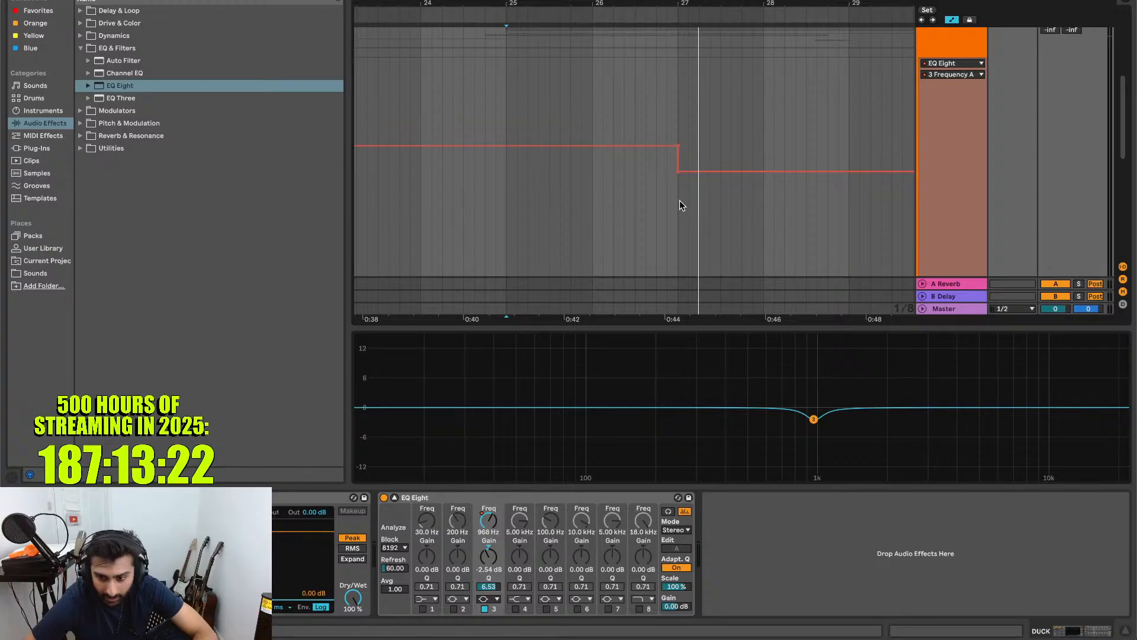
scroll(737, 196, down, 3)
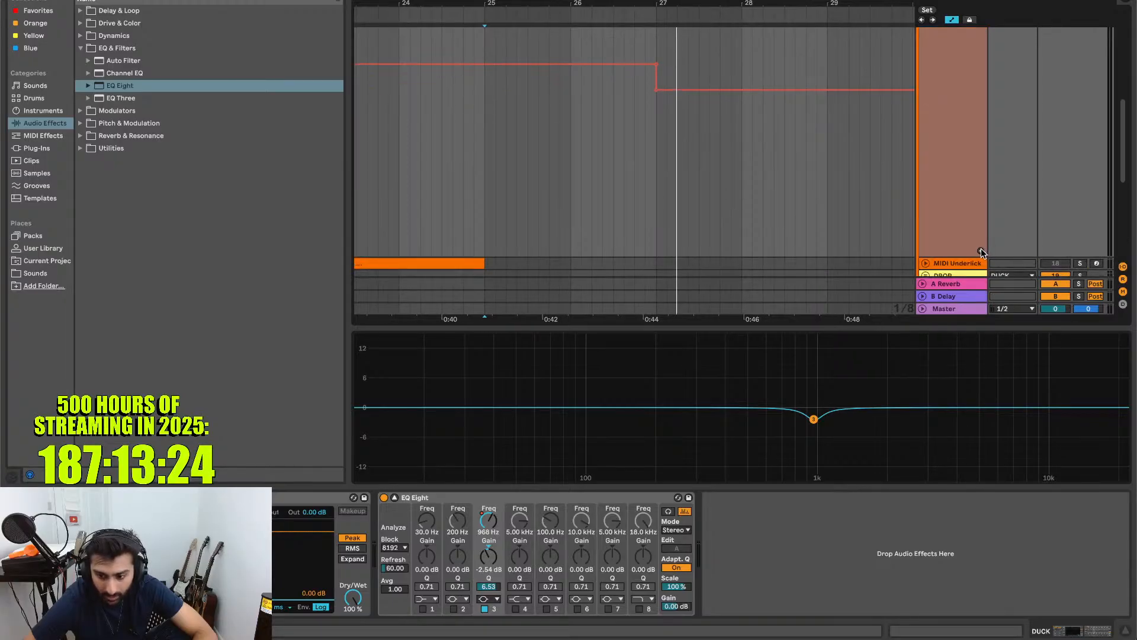
scroll(709, 173, up, 3)
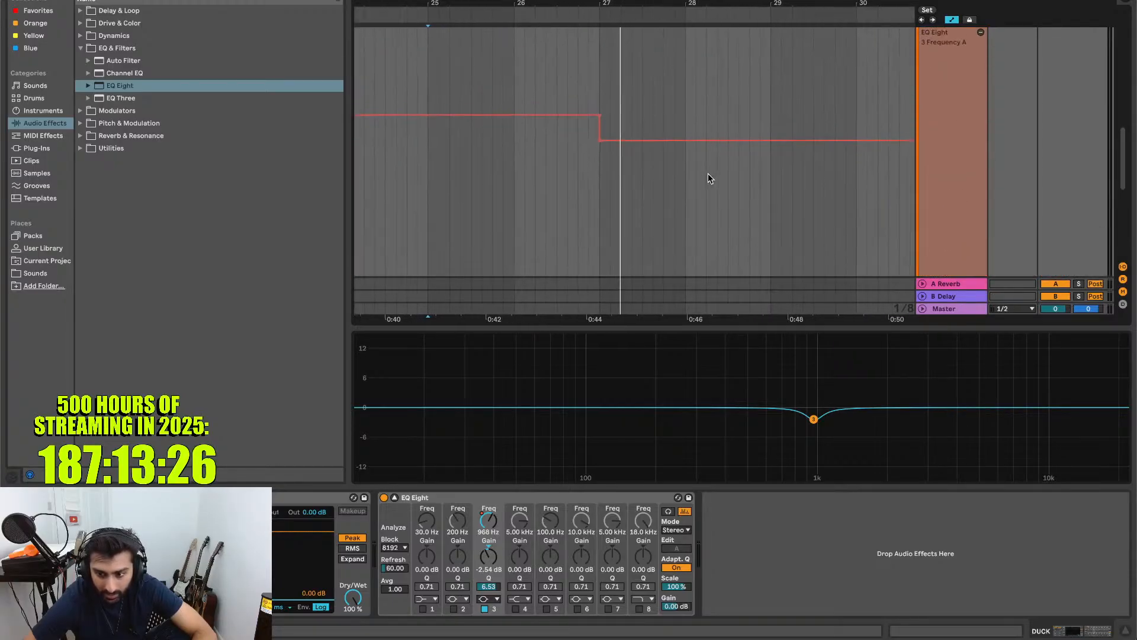
scroll(875, 137, down, 3)
scroll(877, 139, up, 3)
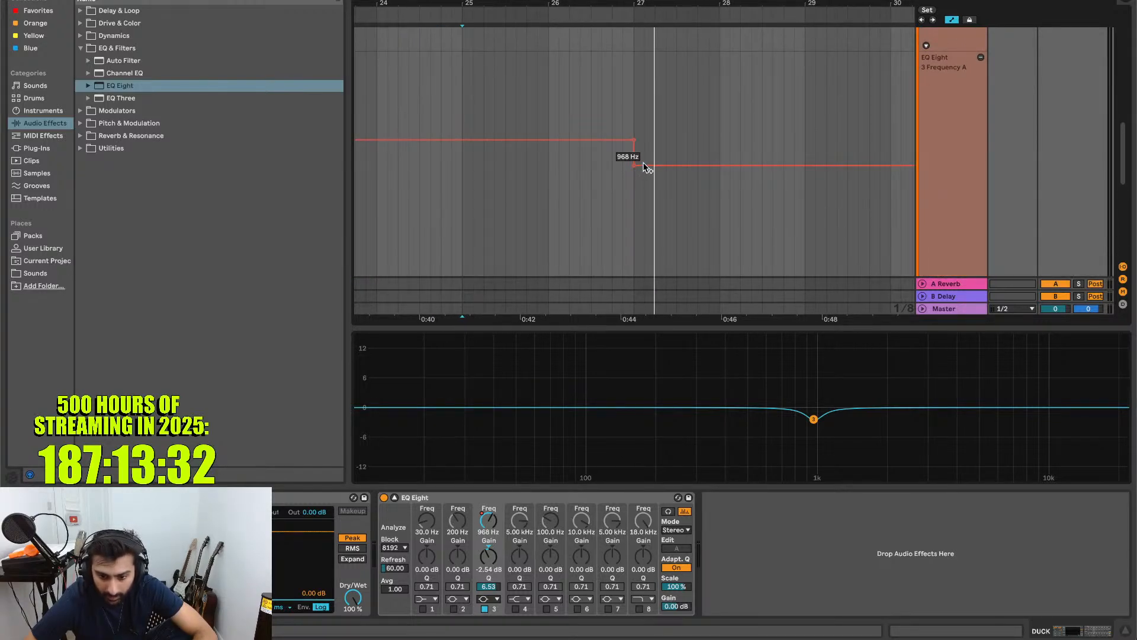
- Redraw the DUCK EQ Eight band 3 frequency automation's drop at bar 27, setting it to 968 Hz
drag(647, 167, 647, 177)
key(super+z)
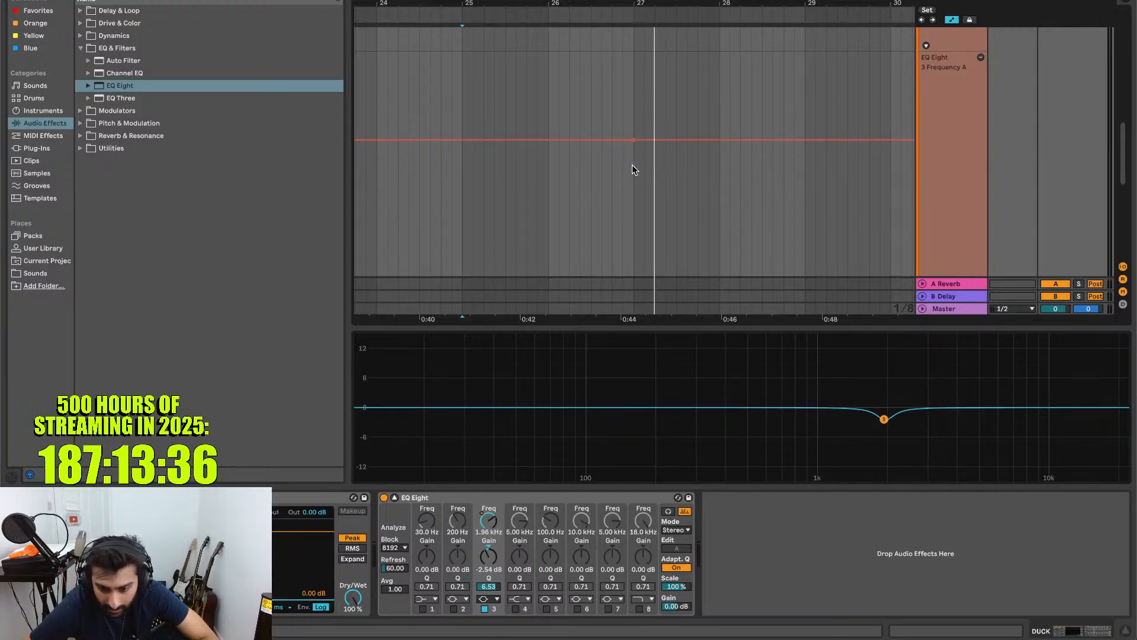
drag(633, 169, 633, 165)
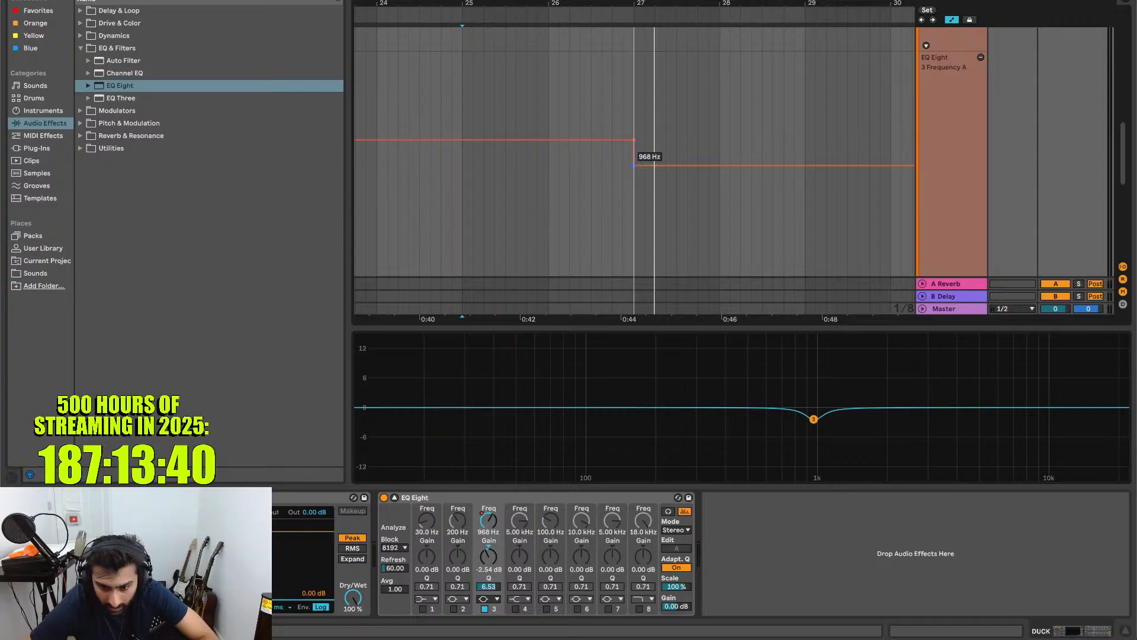
drag(634, 166, 633, 166)
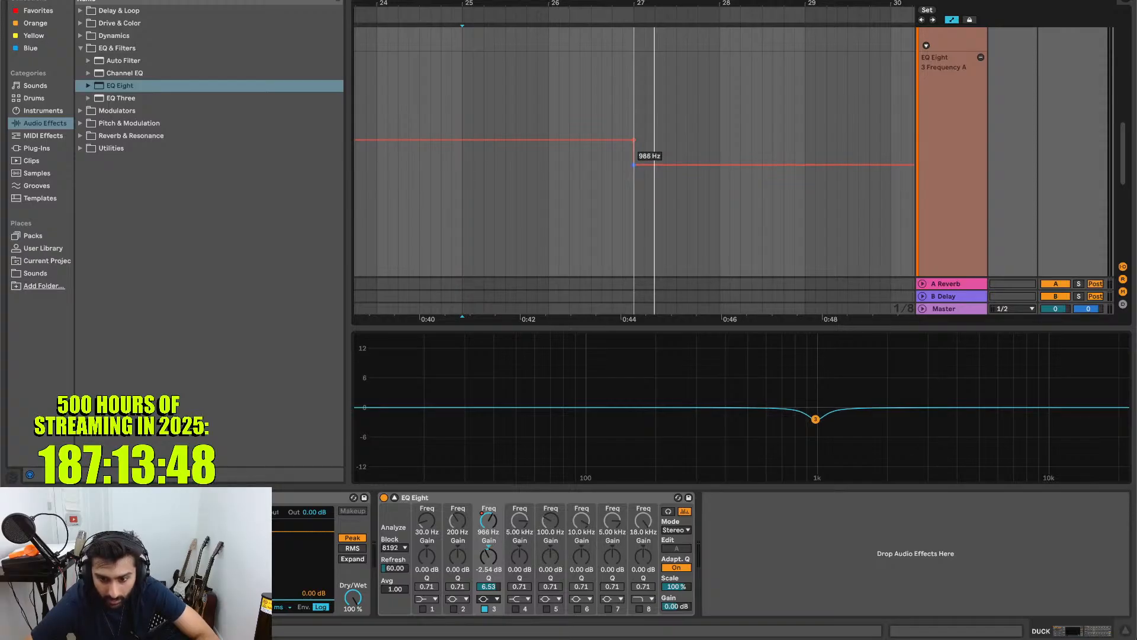
- Play from bar 25 and compare the frequency drop at bar 27 with the clips on the surrounding tracks
scroll(659, 157, down, 6)
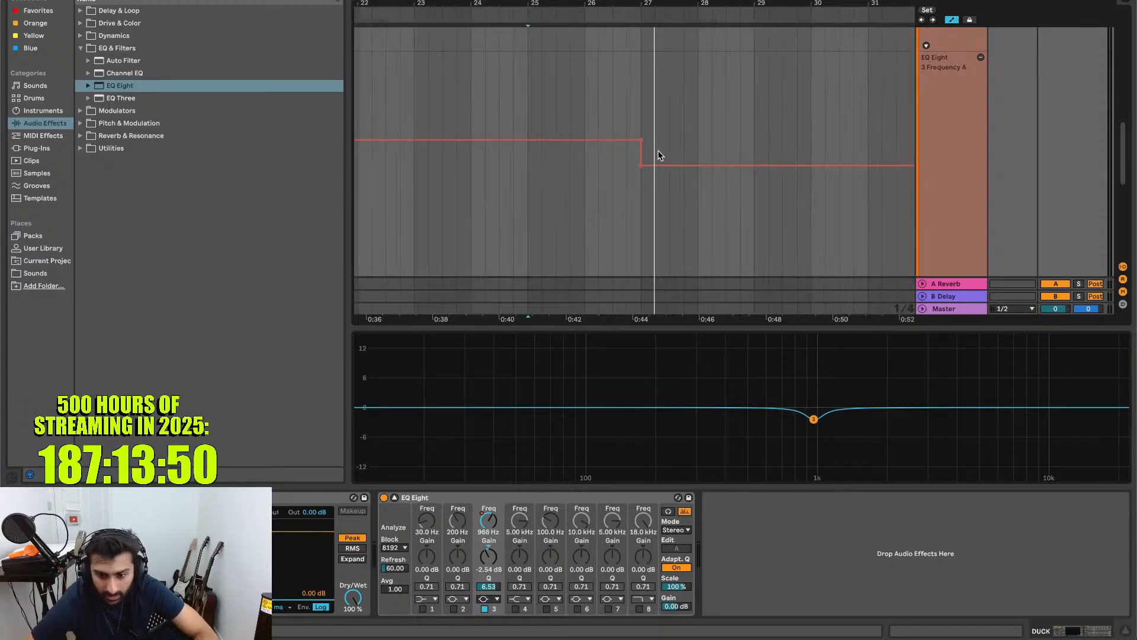
scroll(555, 121, down, 2)
scroll(554, 121, right, 2)
key(space)
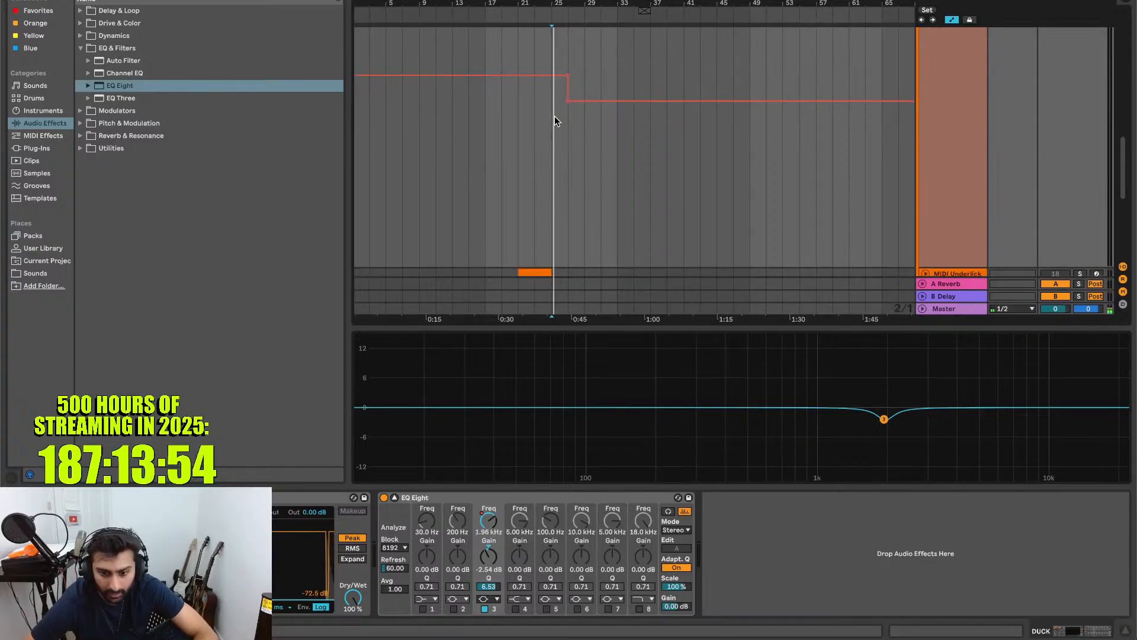
scroll(560, 146, up, 10)
scroll(561, 147, down, 5)
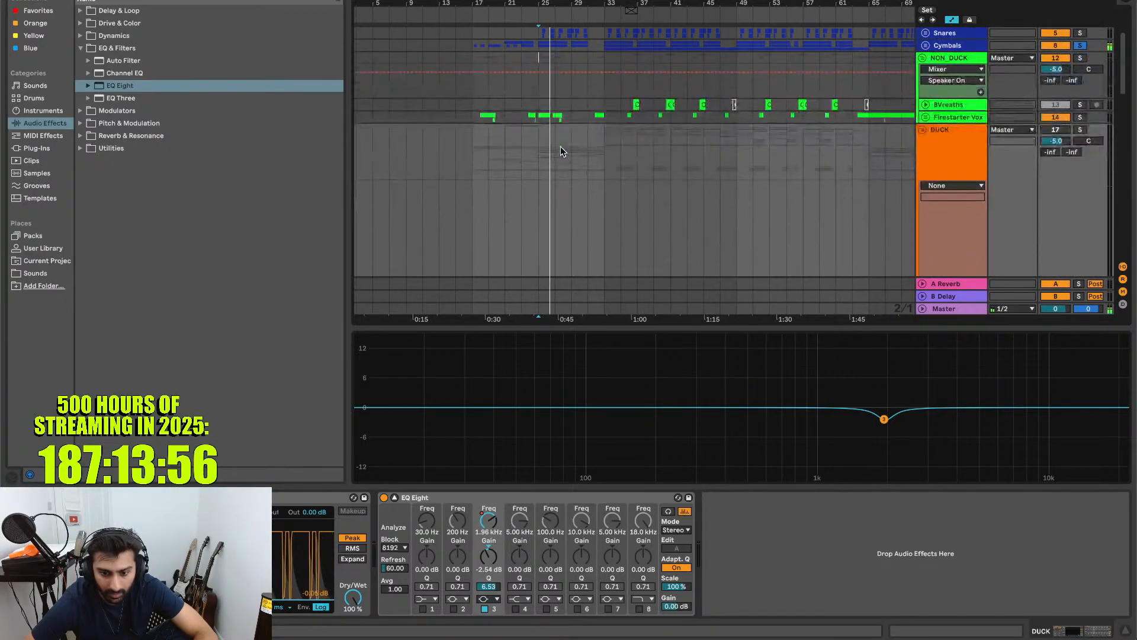
scroll(560, 147, up, 3)
scroll(560, 147, down, 8)
scroll(560, 101, down, 8)
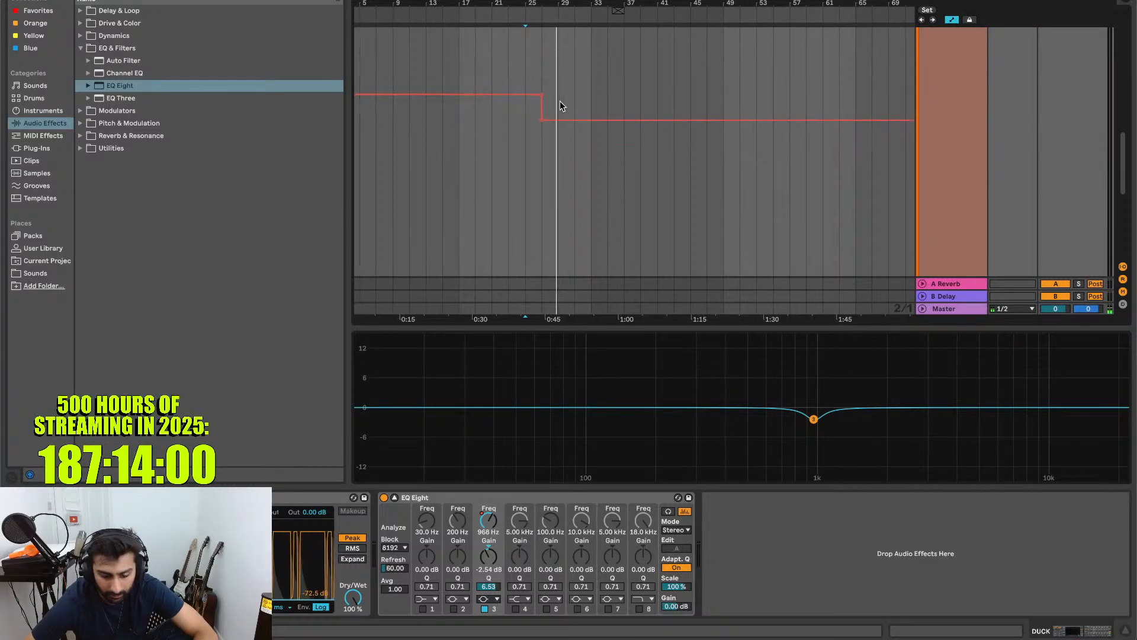
scroll(560, 106, down, 10)
scroll(559, 106, up, 5)
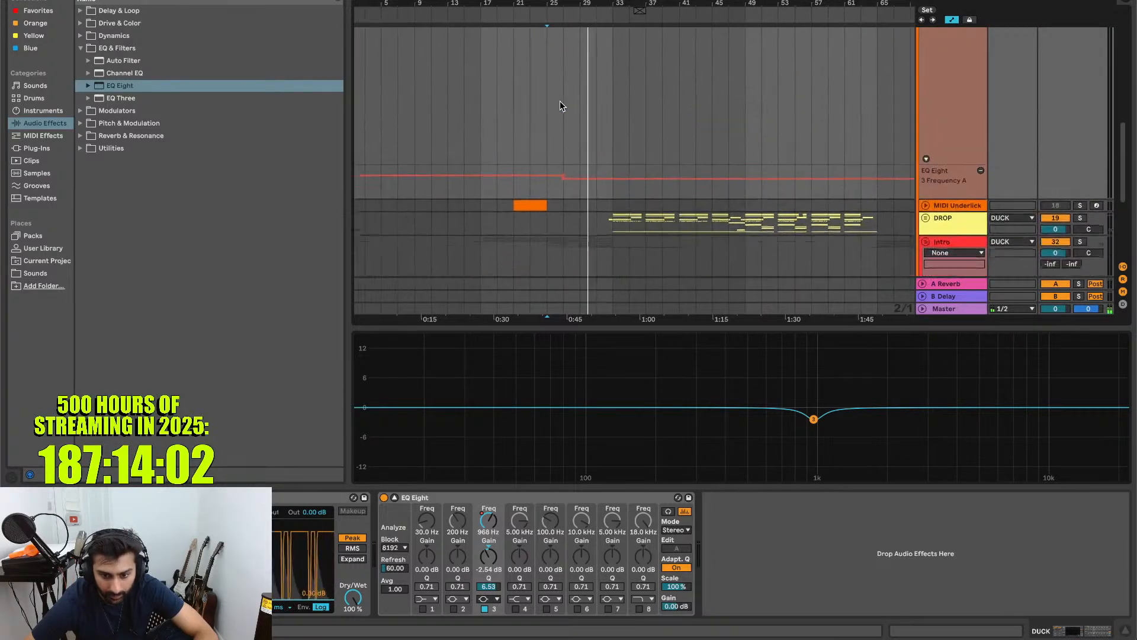
- Duplicate the band 3 frequency automation of bars 25 to 29 onto bars 29 to 33
drag(548, 193, 578, 188)
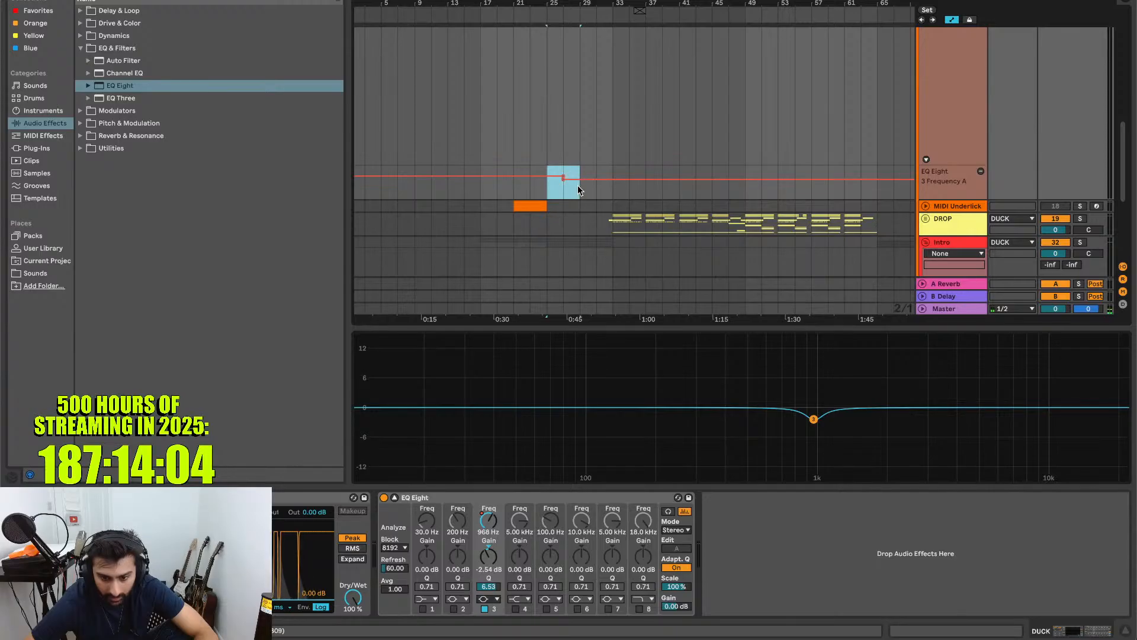
key(space)
scroll(591, 156, up, 4)
scroll(591, 155, down, 8)
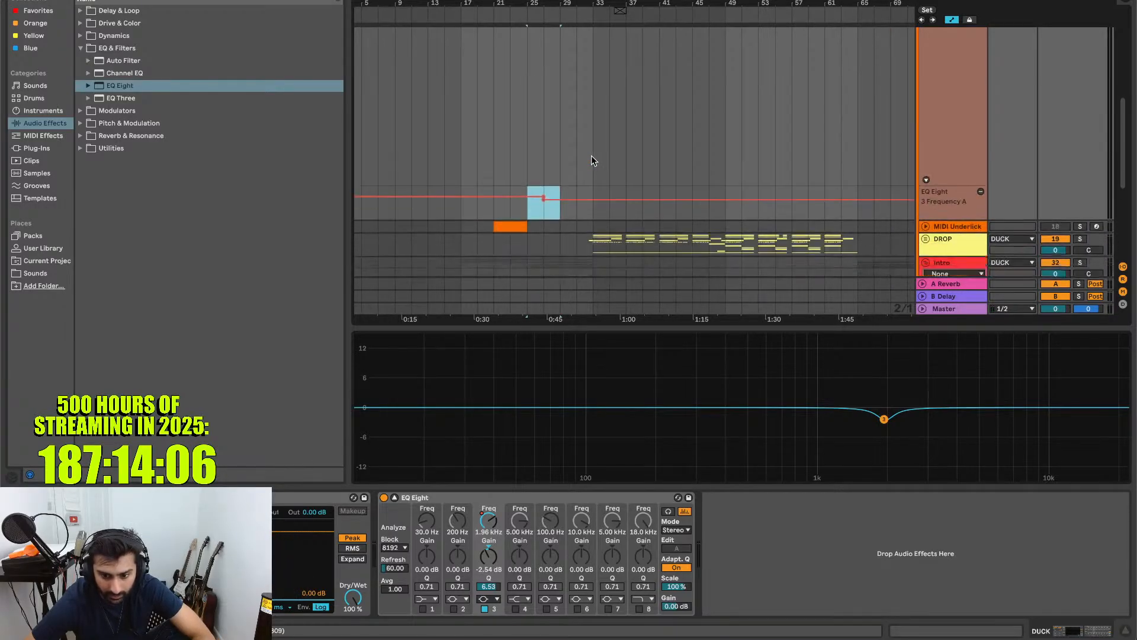
scroll(605, 86, up, 5)
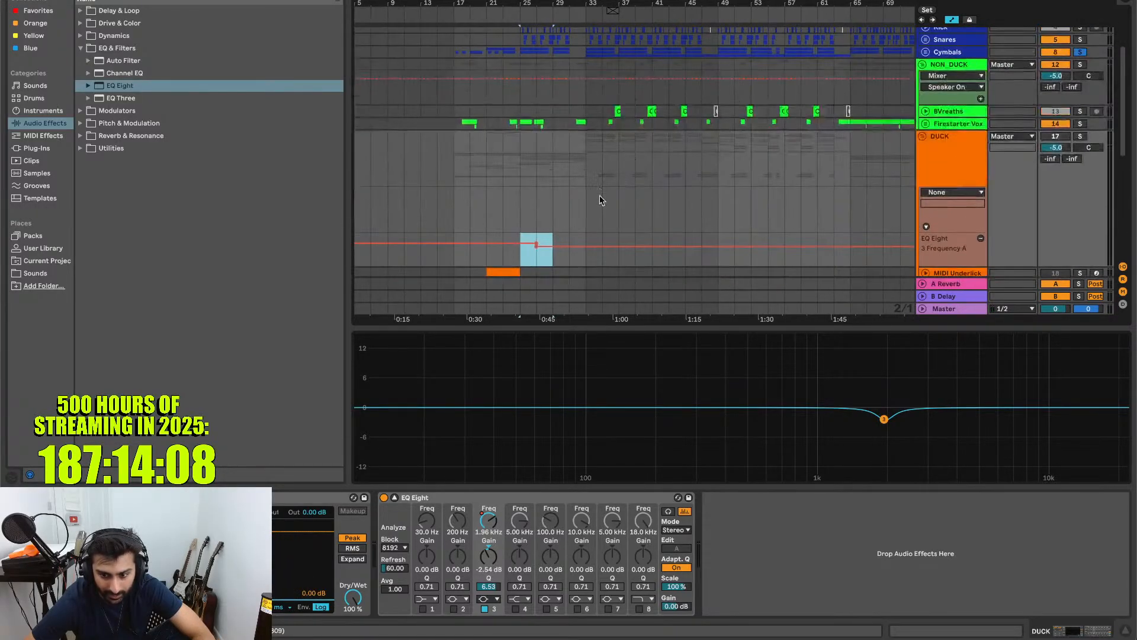
key(u)
key(u)
scroll(595, 206, down, 3)
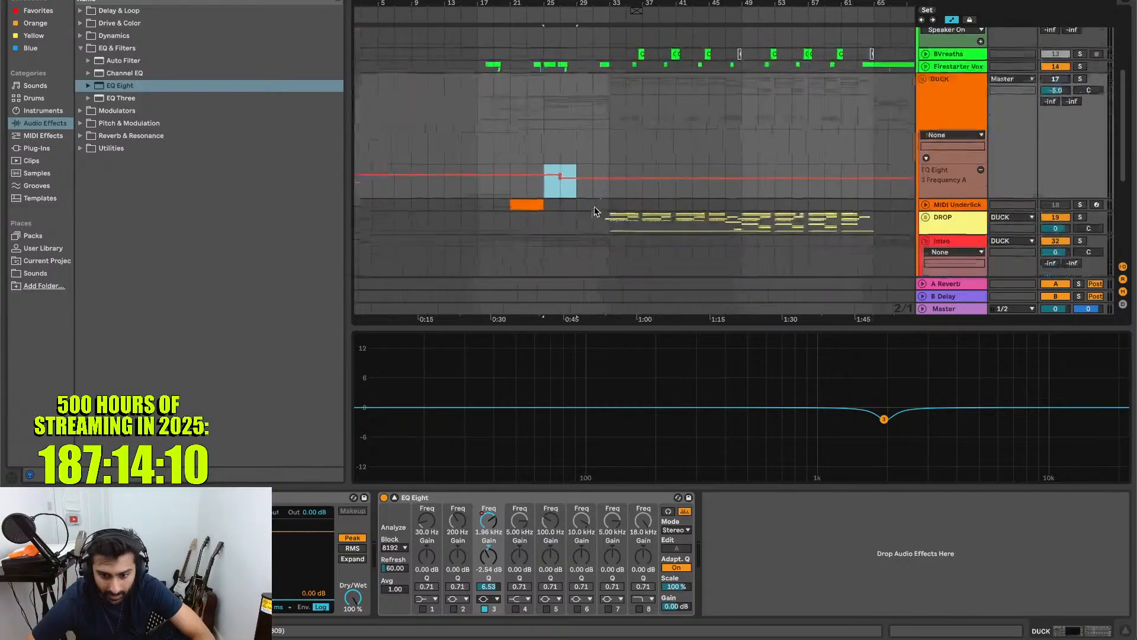
key(plus)
key(ctrl+d)
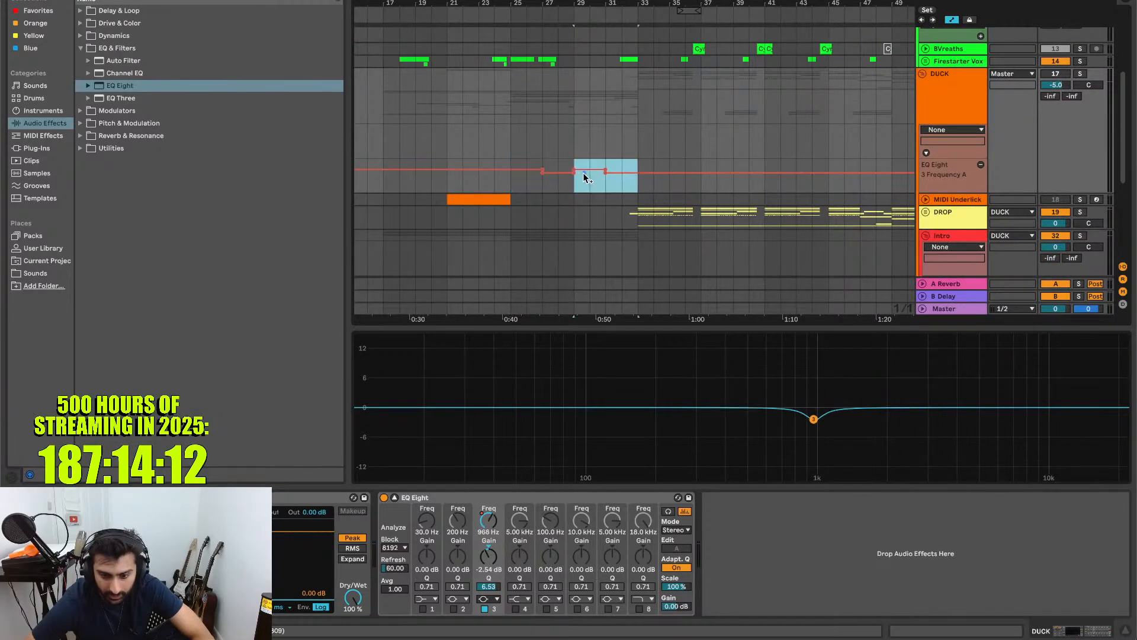
- Play from about bar 26 and duplicate the frequency automation of bars 25 to 33 repeatedly up to bar 65
click(529, 180)
key(space)
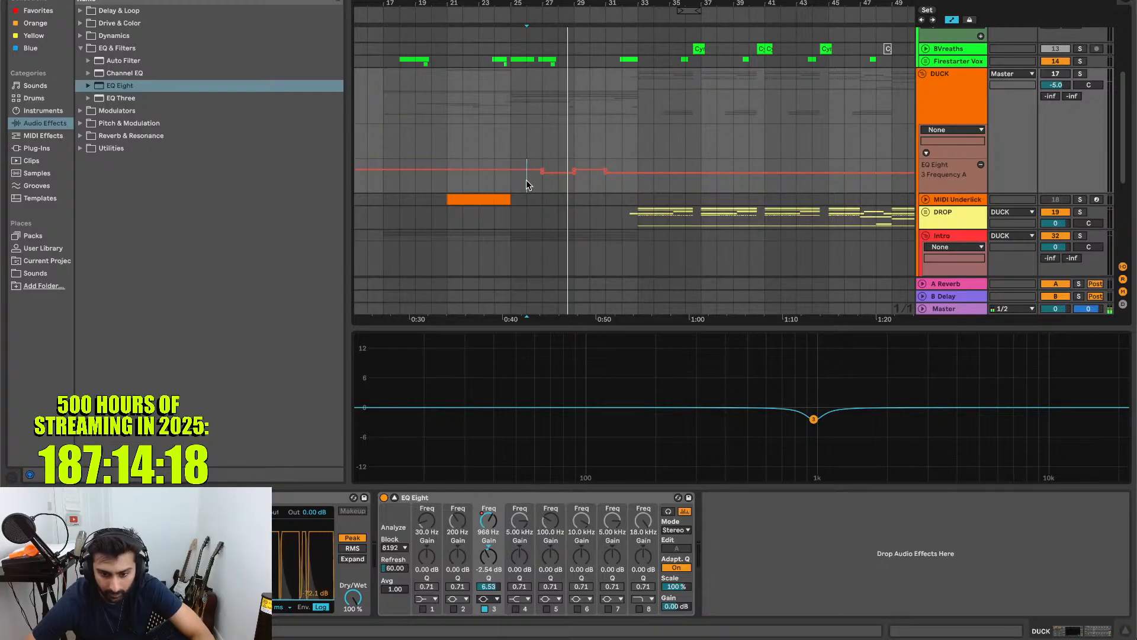
drag(513, 184, 641, 172)
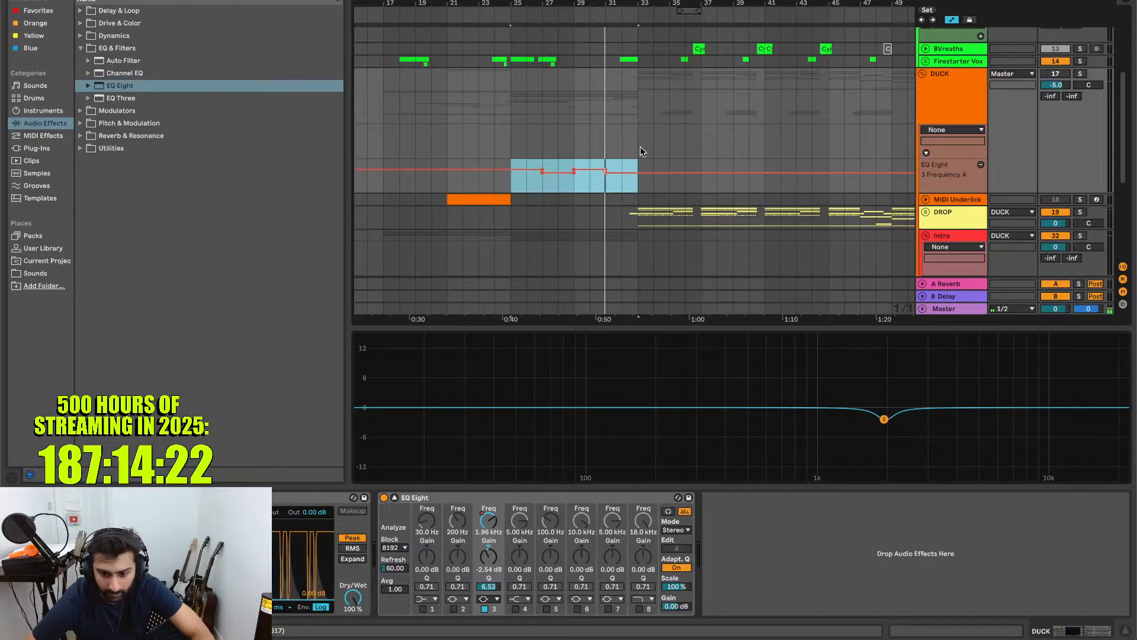
scroll(650, 126, down, 3)
scroll(650, 126, up, 3)
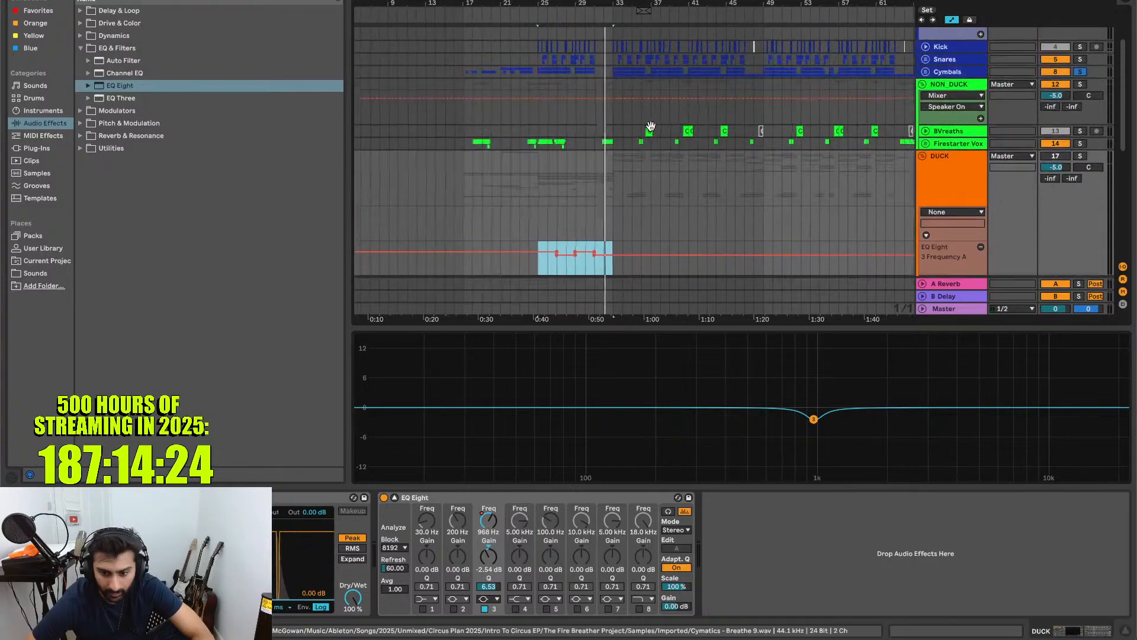
scroll(651, 125, down, 2)
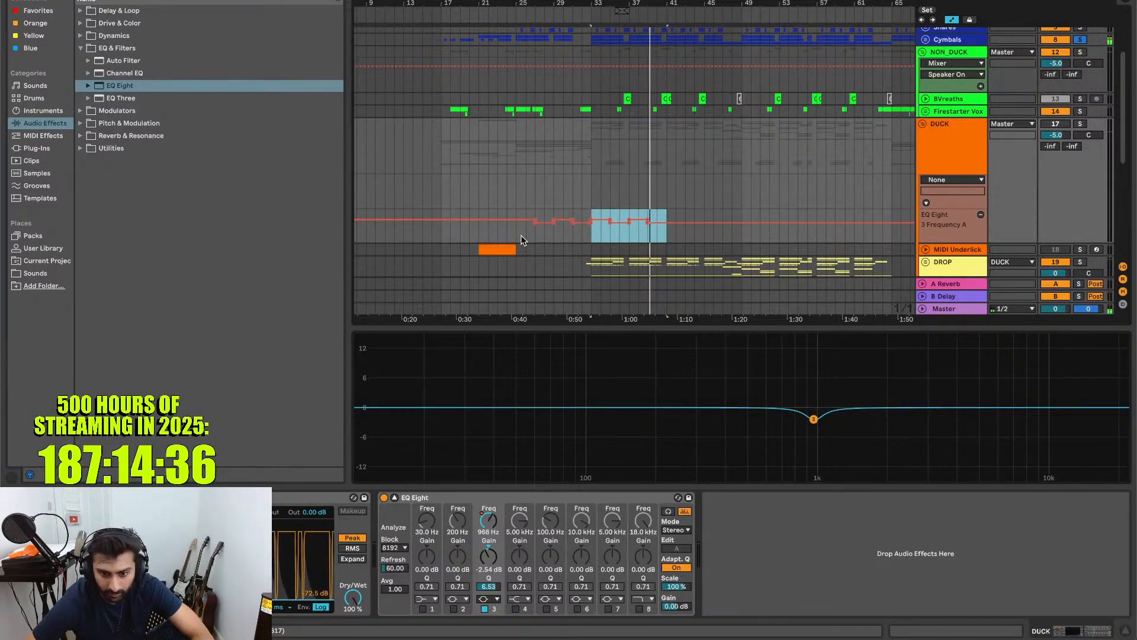
scroll(521, 240, up, 3)
key(ctrl+d)
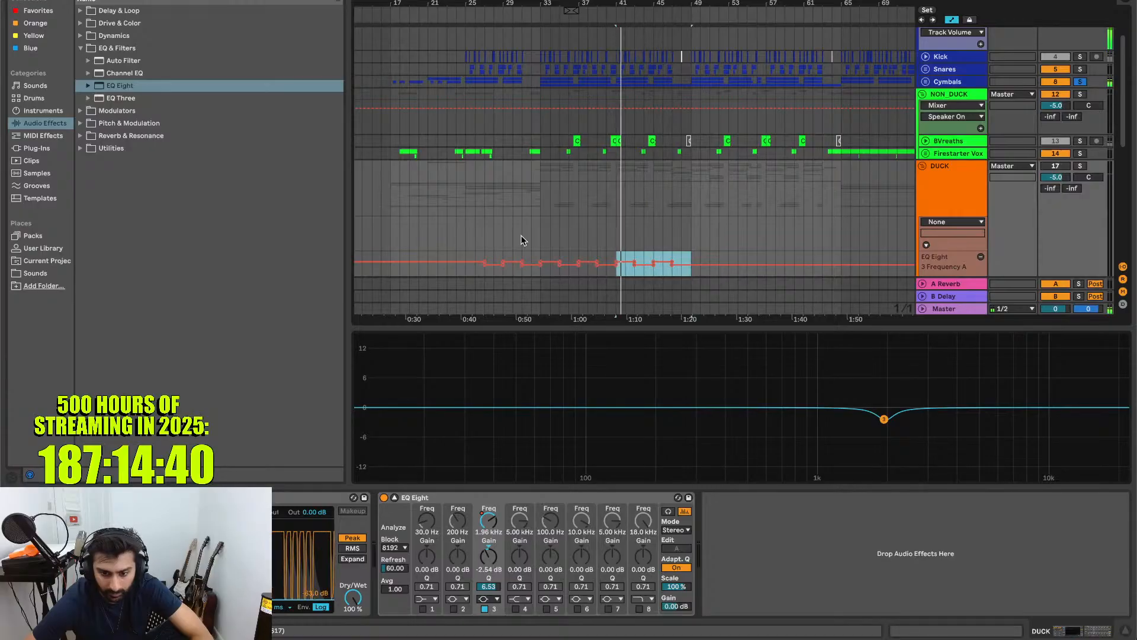
scroll(521, 240, down, 3)
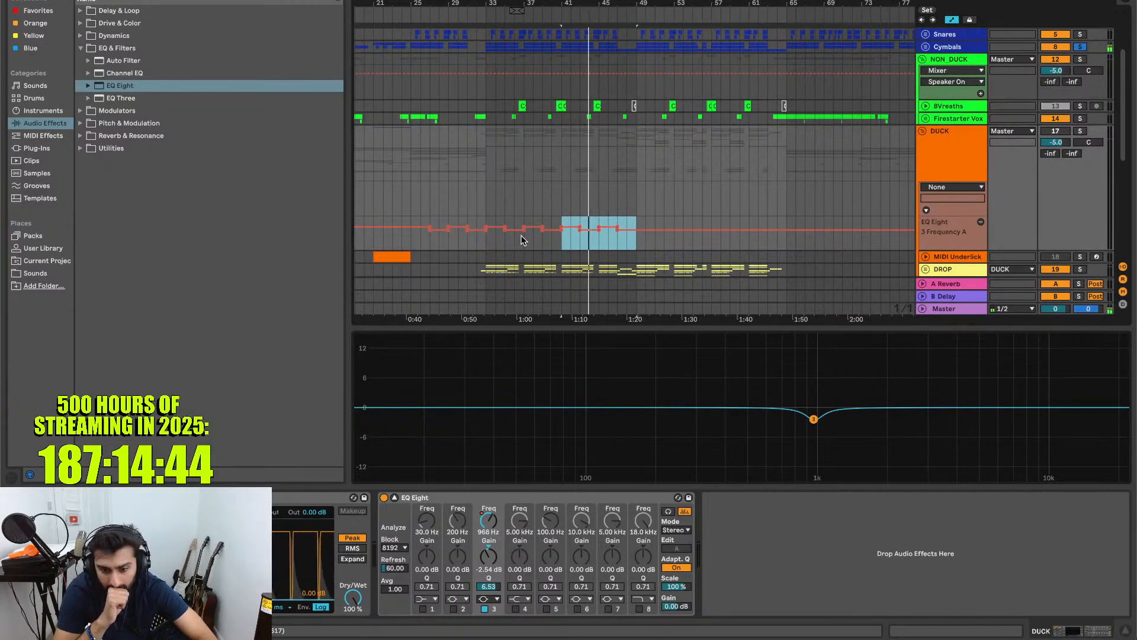
key(ctrl+d)
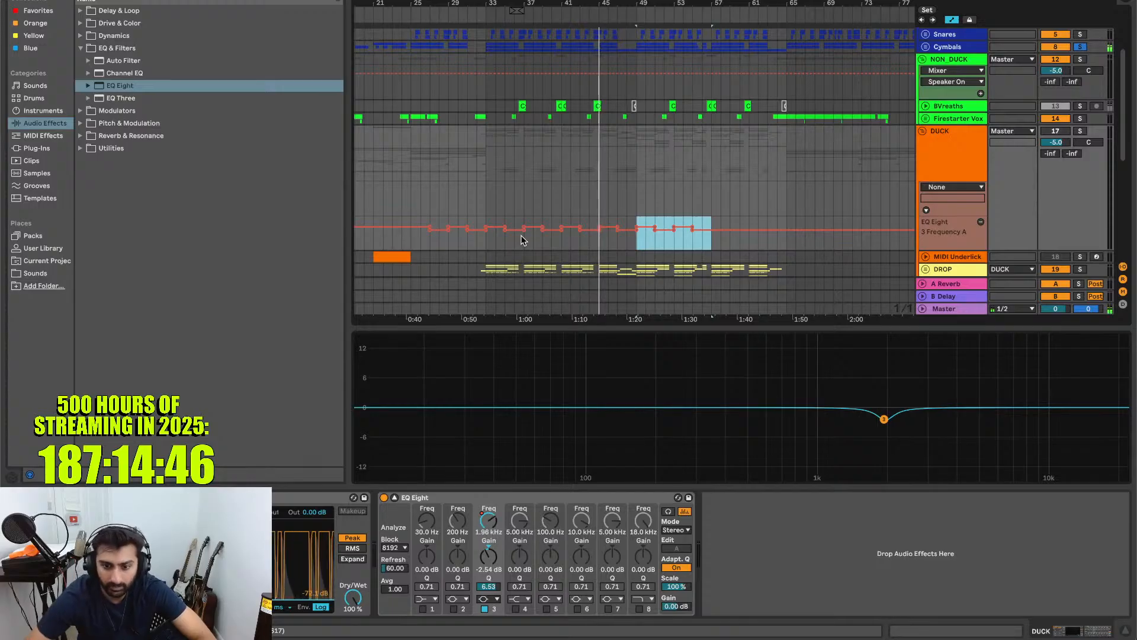
click(635, 9)
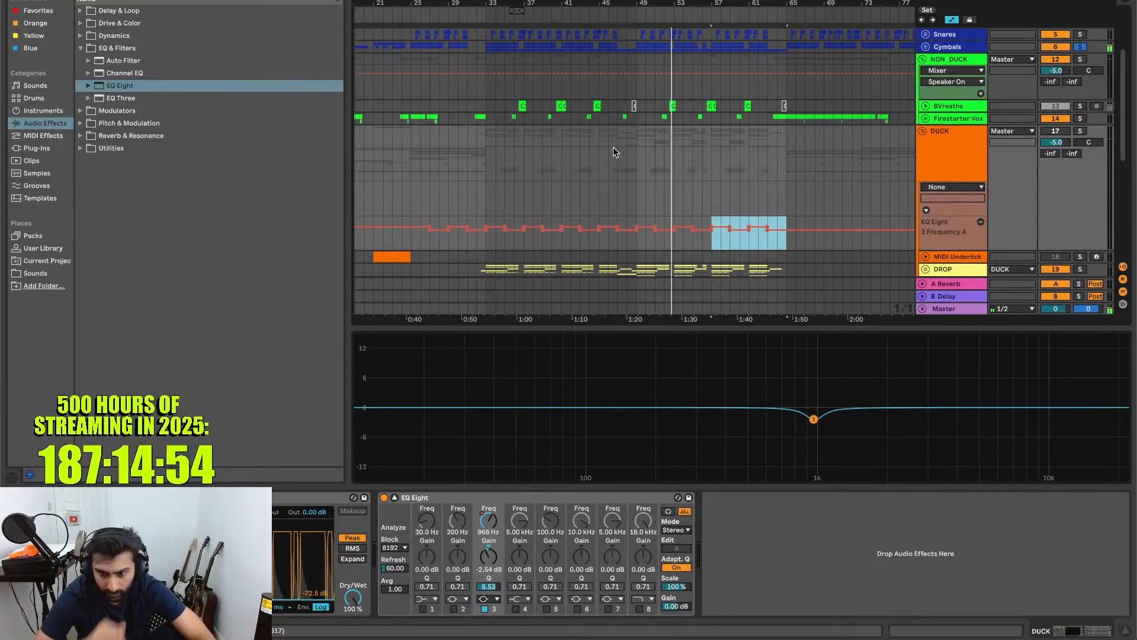
- Keep duplicating the eight-bar frequency automation pattern from bar 65 through the second drop, up to bar 113
scroll(613, 146, right, 5)
scroll(614, 148, up, 2)
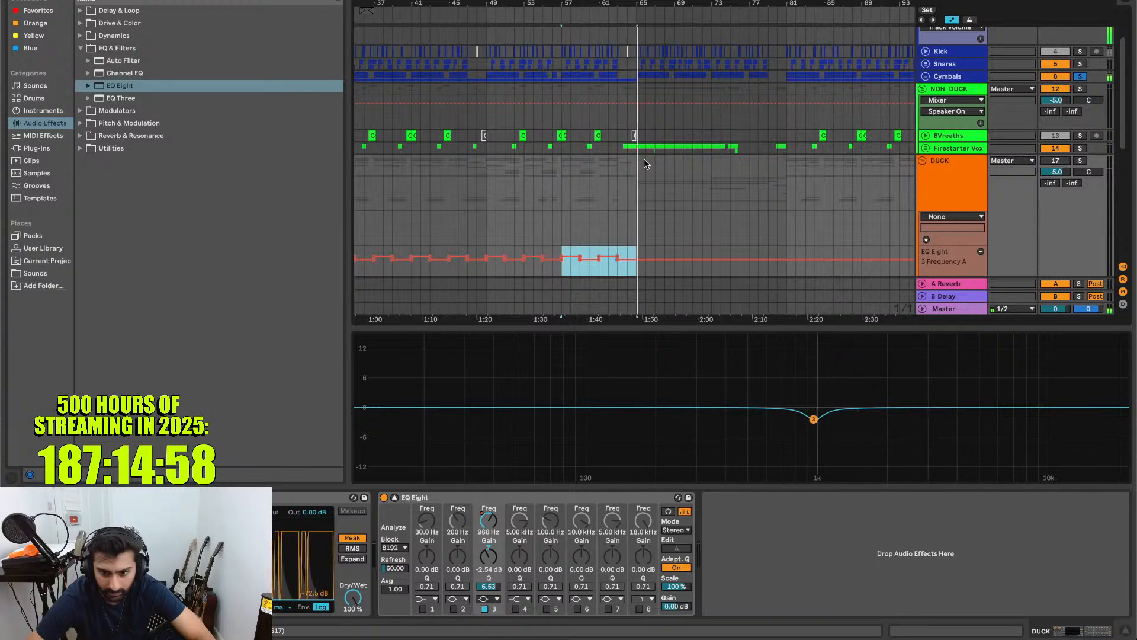
scroll(644, 158, down, 4)
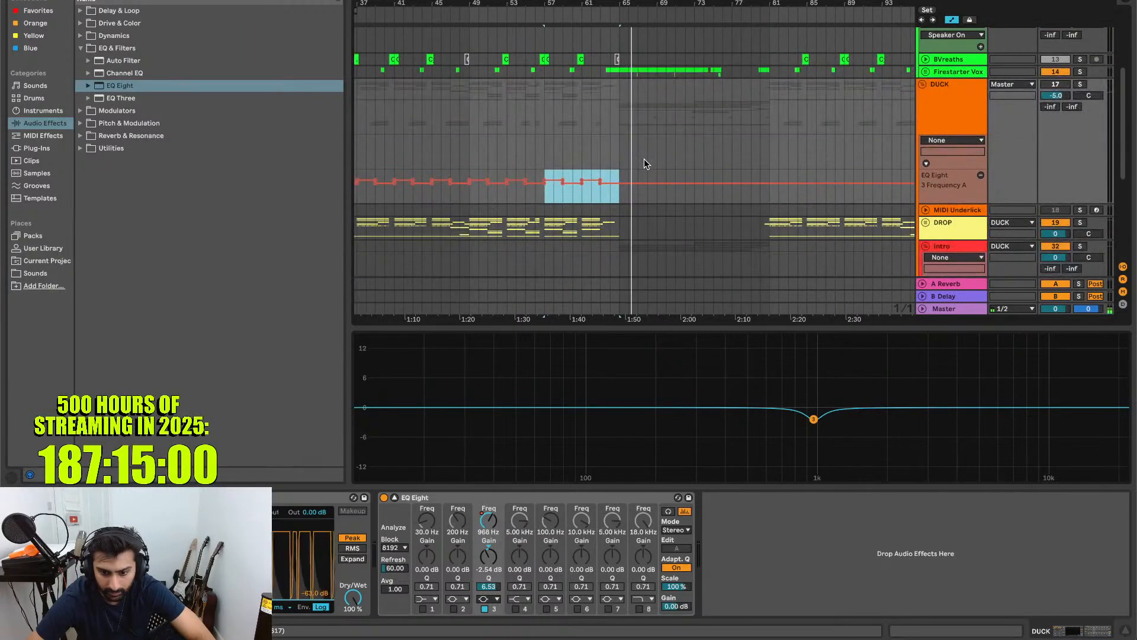
scroll(645, 158, down, 5)
scroll(644, 158, up, 4)
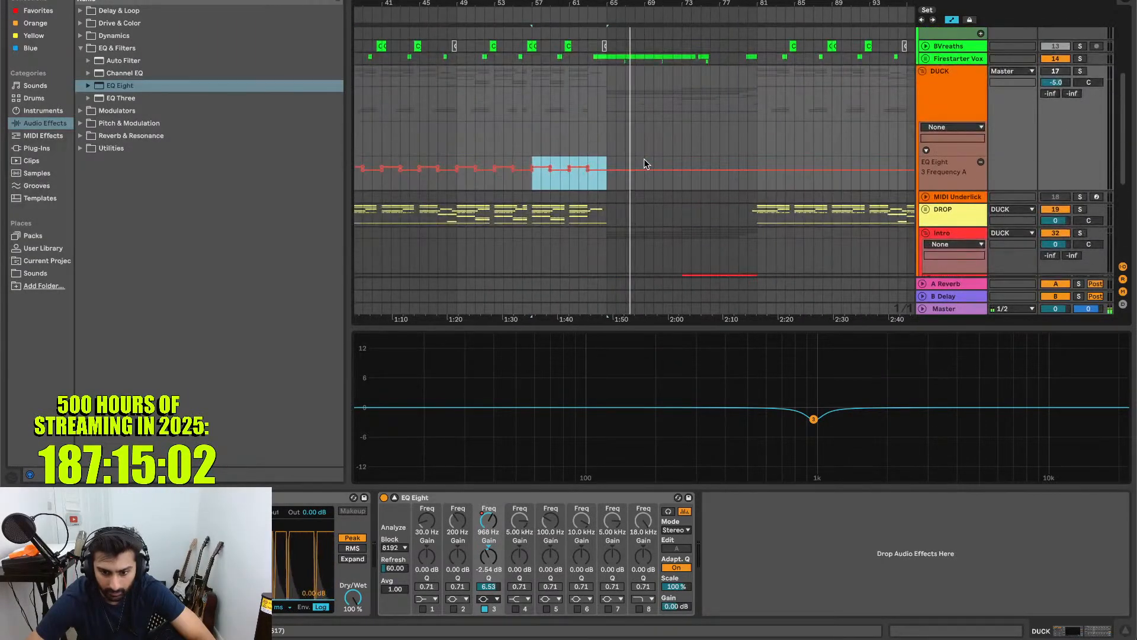
key(super+d)
scroll(644, 159, down, 3)
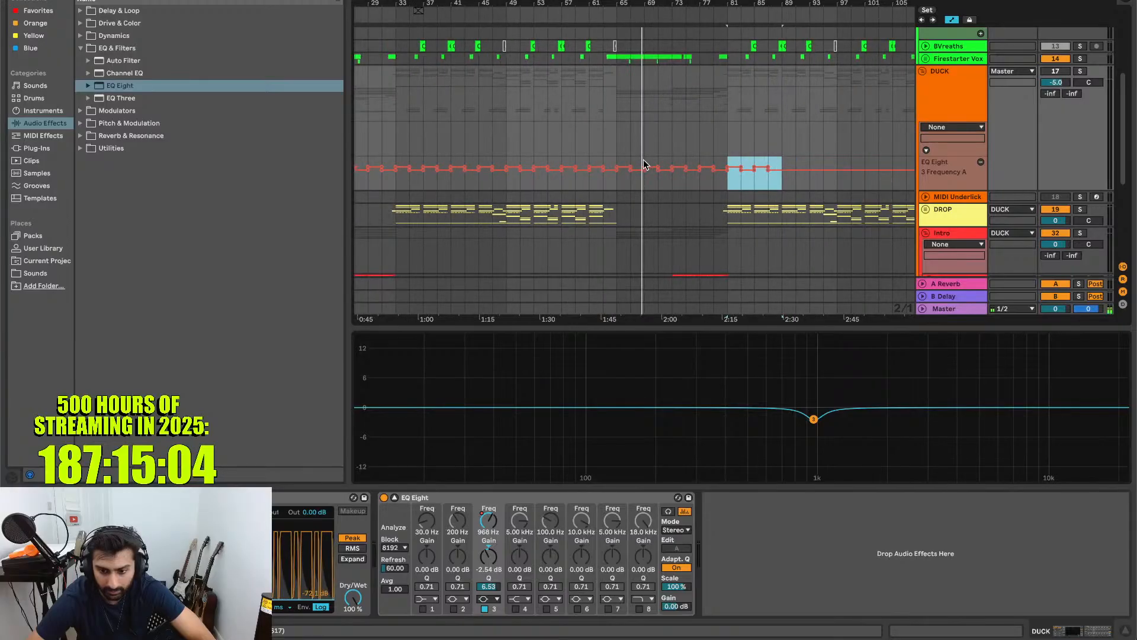
scroll(644, 159, right, 6)
scroll(644, 159, up, 2)
key(super+d)
key(super+d)
key(super+d)
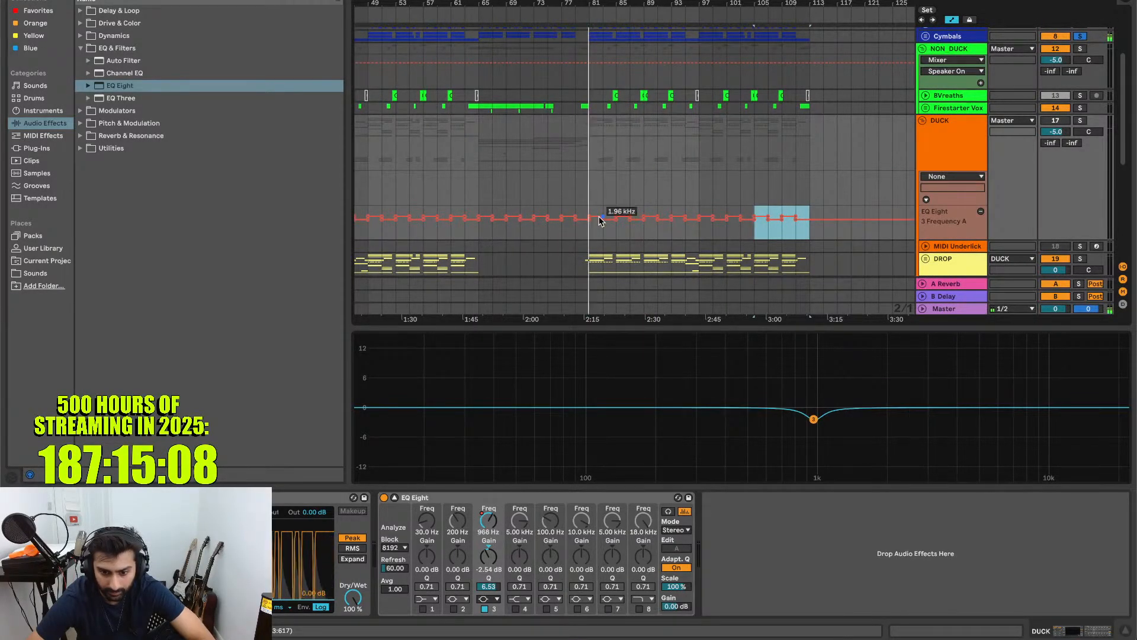
- Play the second drop and the passage from bar 65, checking the copied frequency automation against the arrangement
scroll(598, 186, up, 3)
scroll(597, 184, up, 2)
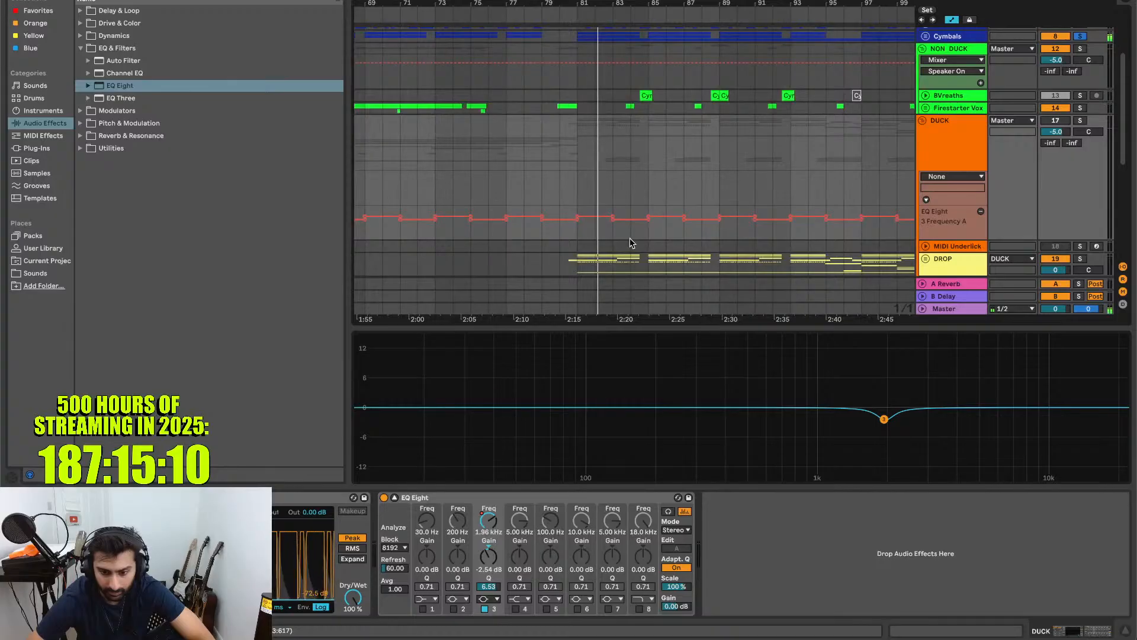
scroll(630, 238, down, 3)
scroll(630, 238, up, 2)
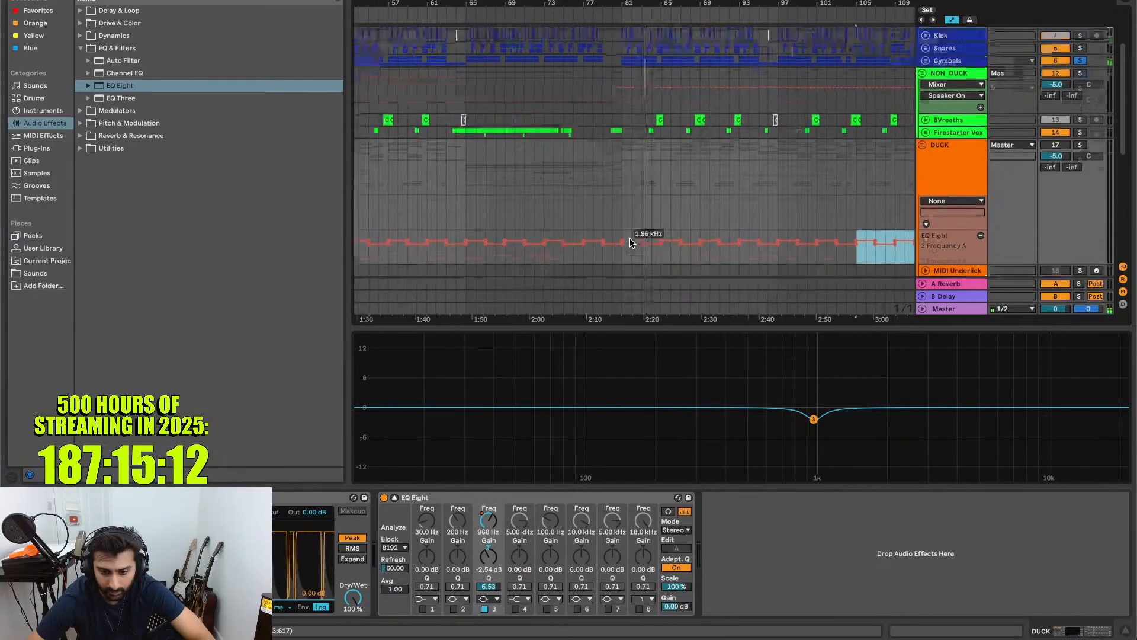
scroll(630, 239, left, 2)
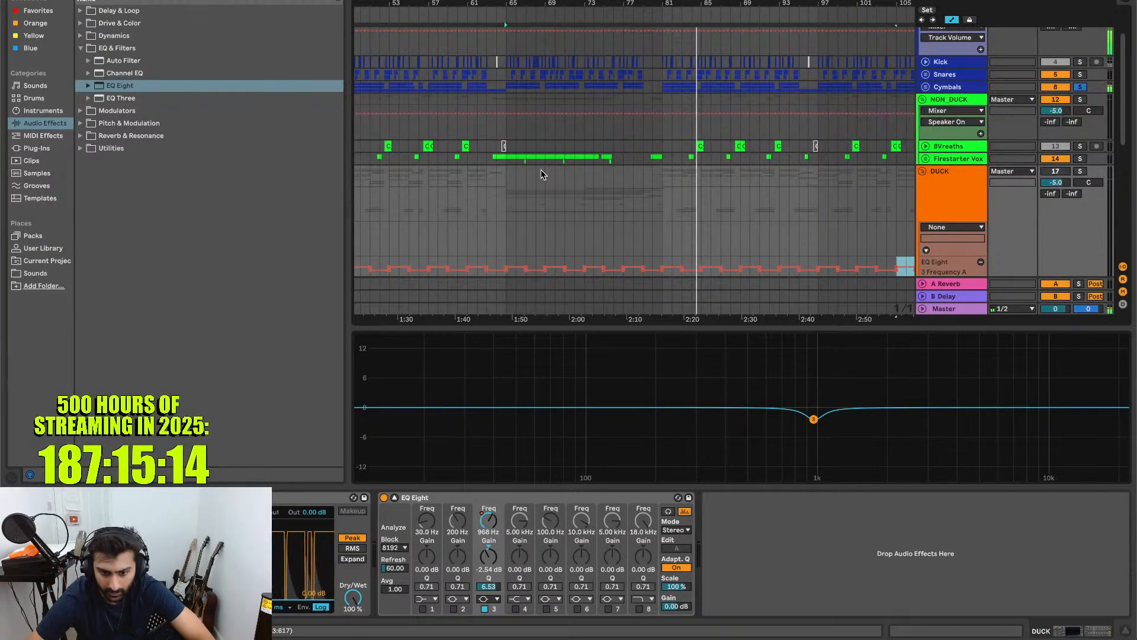
scroll(541, 169, down, 4)
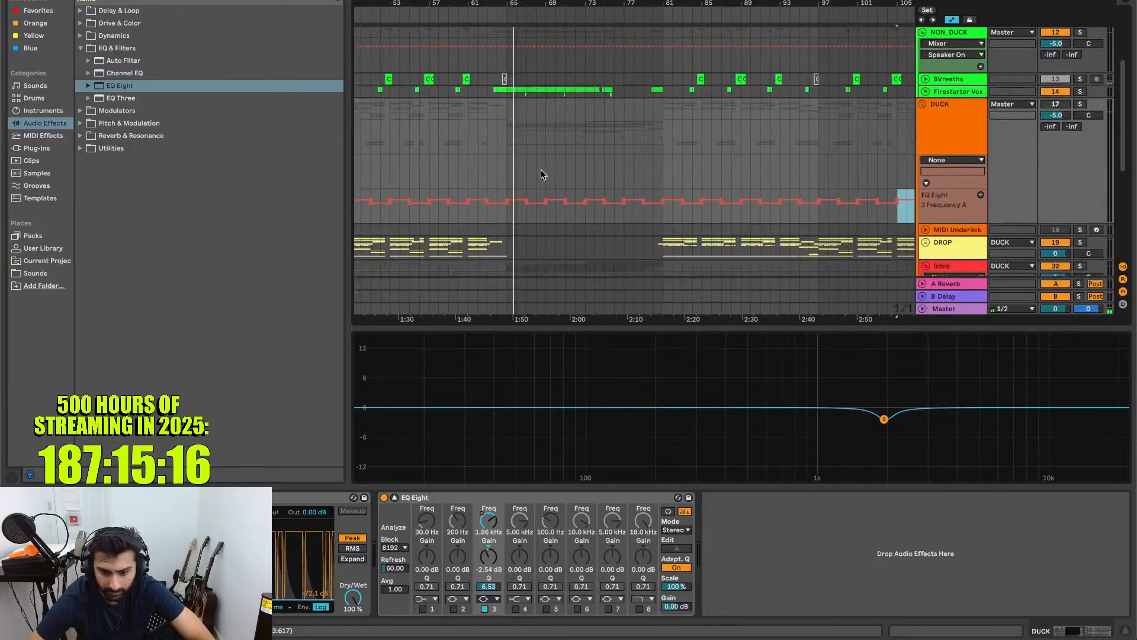
scroll(531, 203, up, 3)
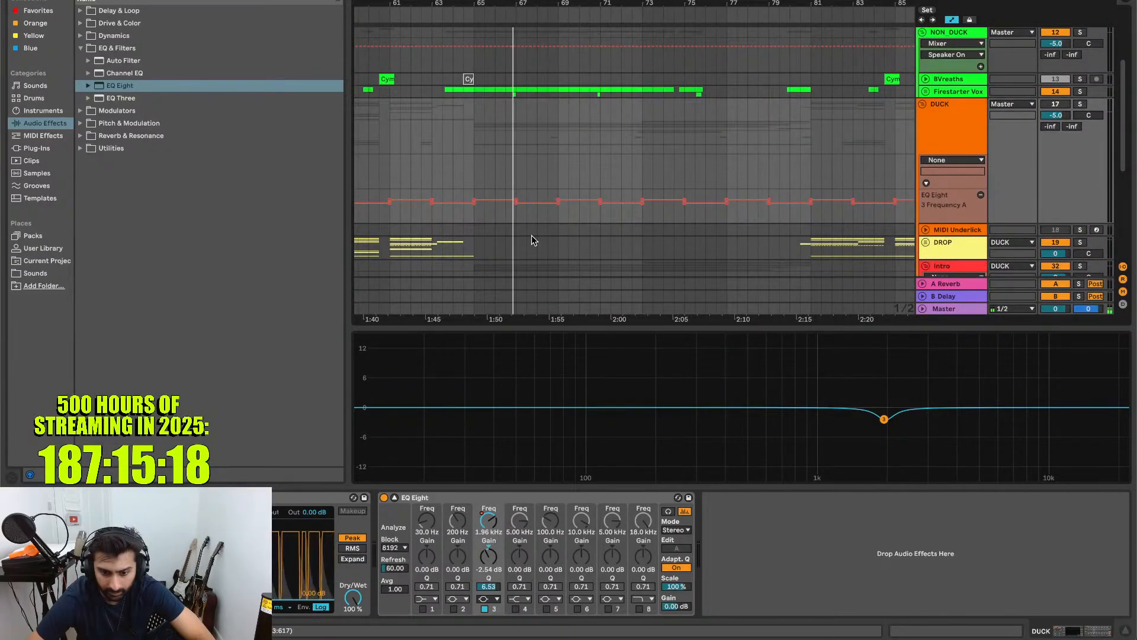
scroll(530, 234, down, 3)
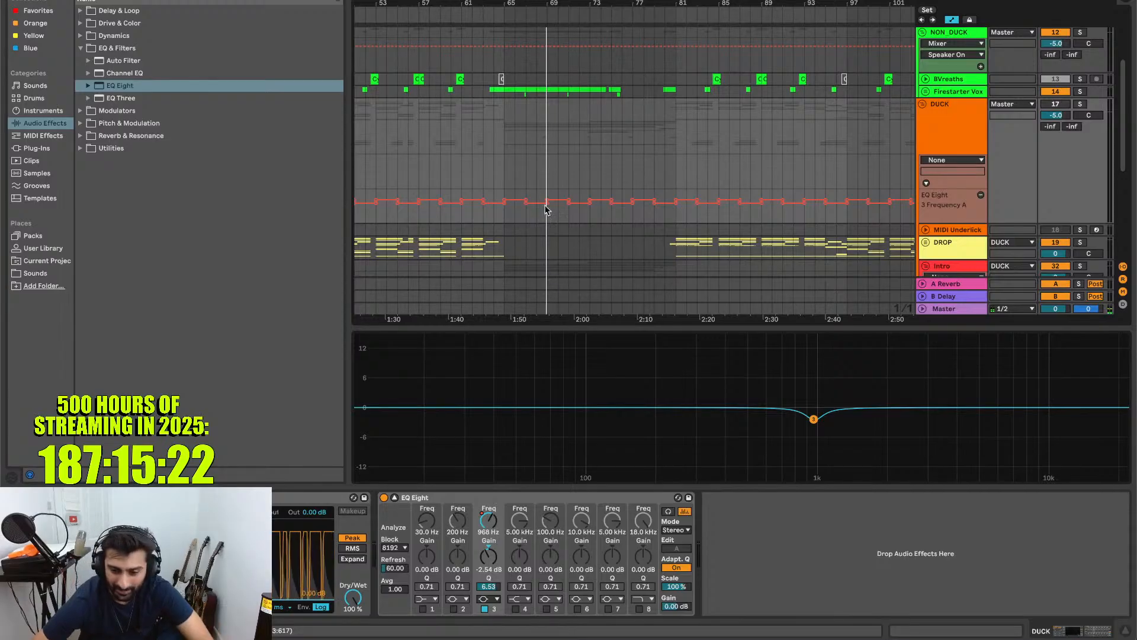
scroll(623, 122, down, 4)
scroll(623, 122, up, 2)
scroll(623, 125, down, 3)
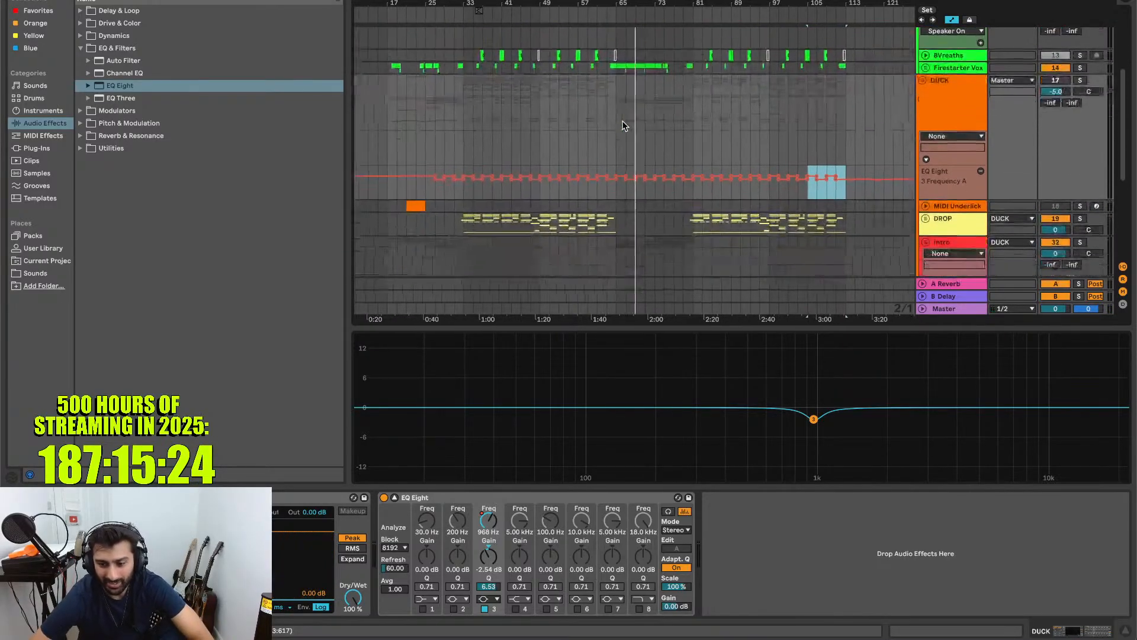
- Hide the arrangement's automation lanes and move playback to the end of the second drop, around bar 112
key(a)
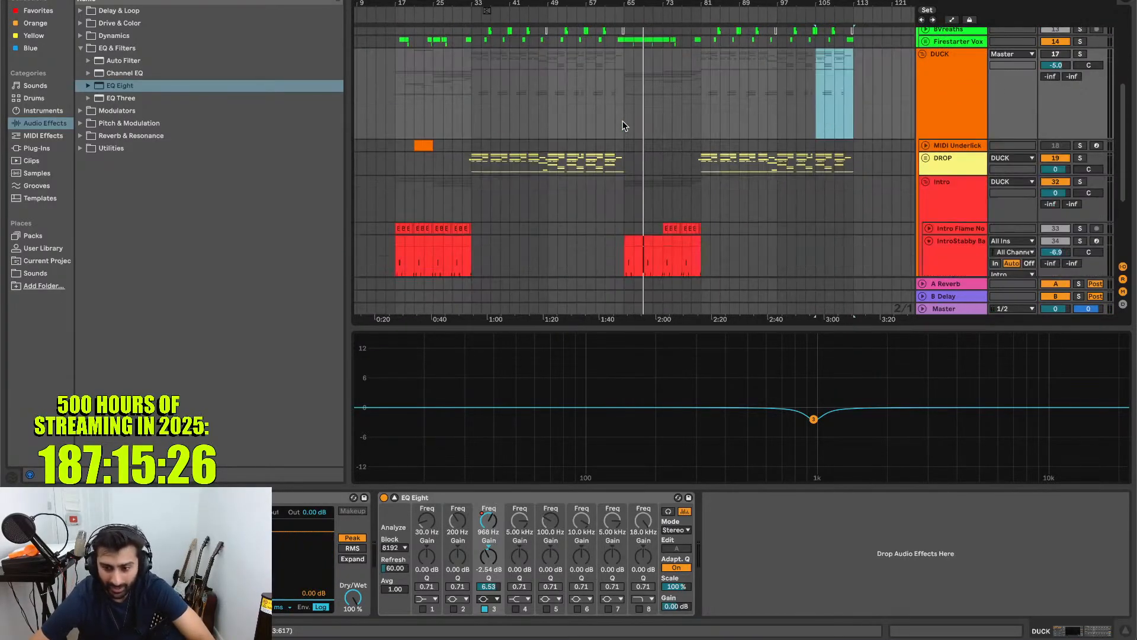
click(844, 16)
scroll(1061, 97, up, 2)
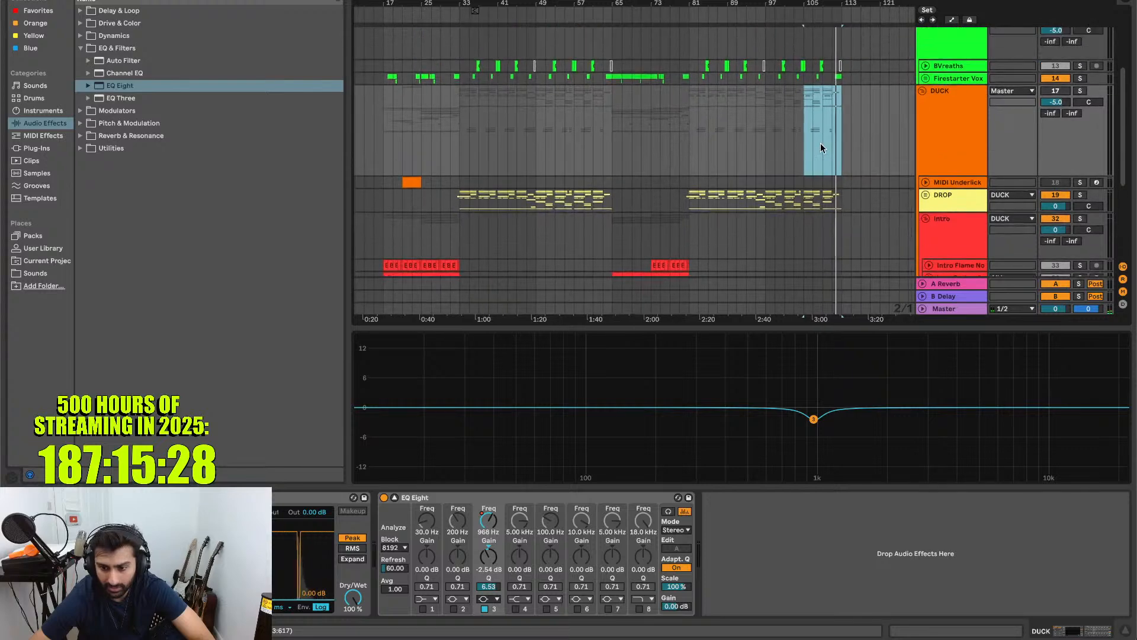
- Play the end of the second drop from about bar 105 to bar 113, checking the automated cut on DUCK's EQ Eight
key(space)
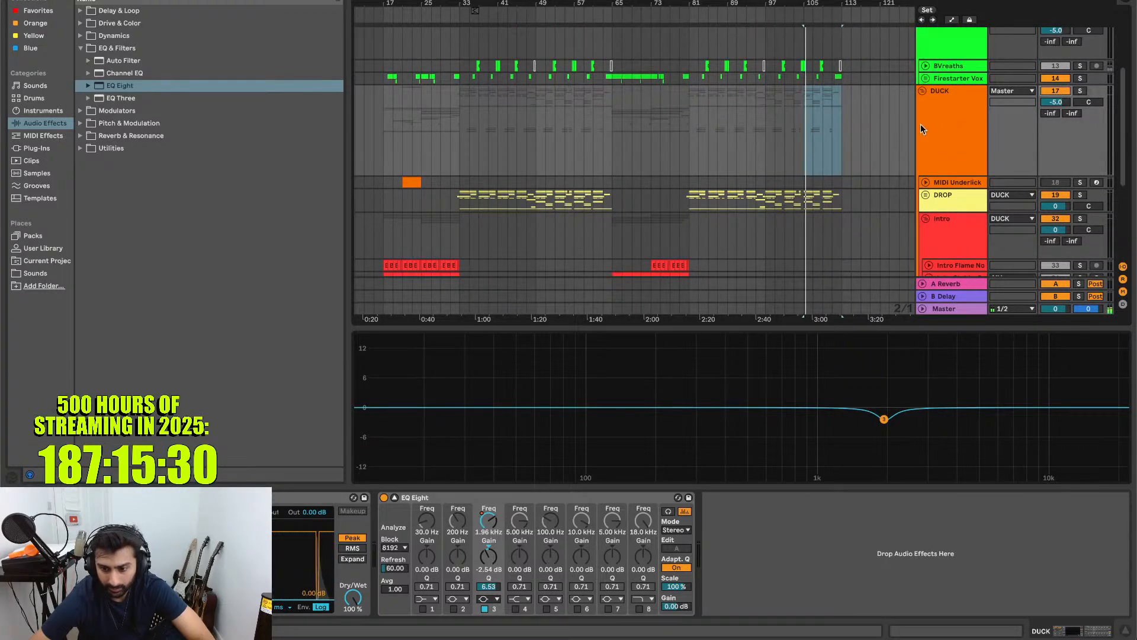
scroll(965, 113, up, 3)
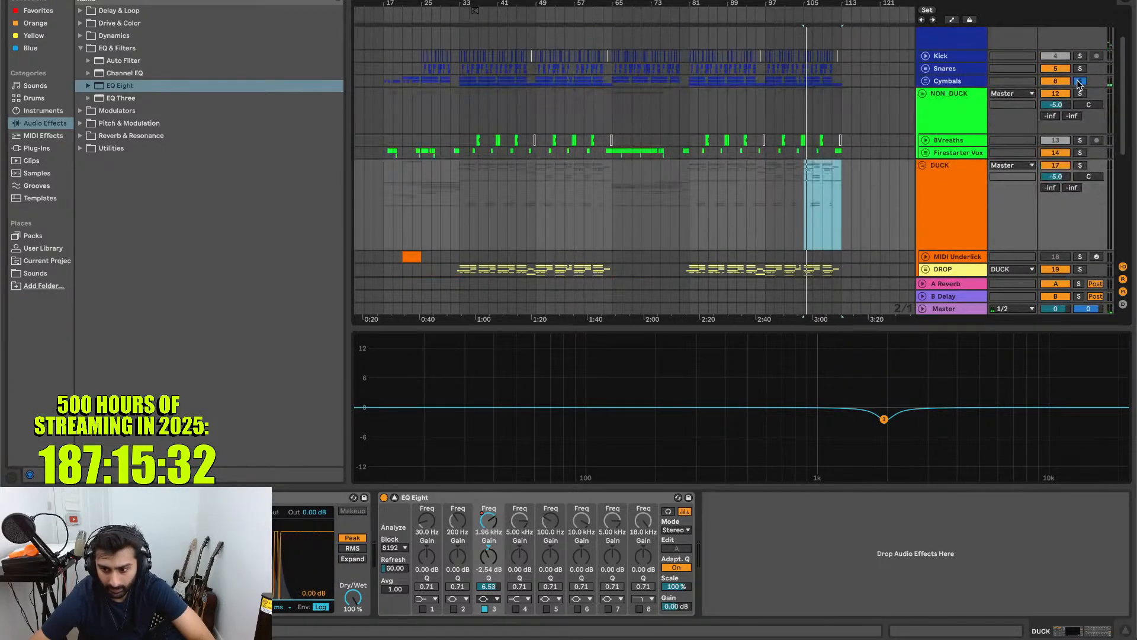
scroll(1075, 85, up, 3)
scroll(938, 197, down, 6)
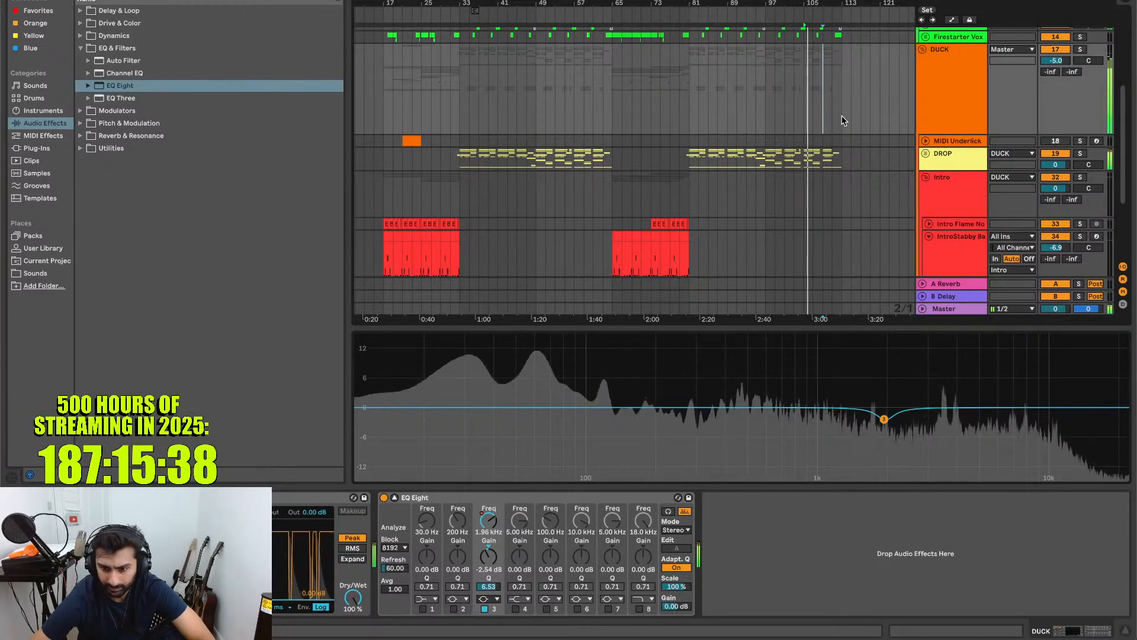
scroll(844, 120, up, 3)
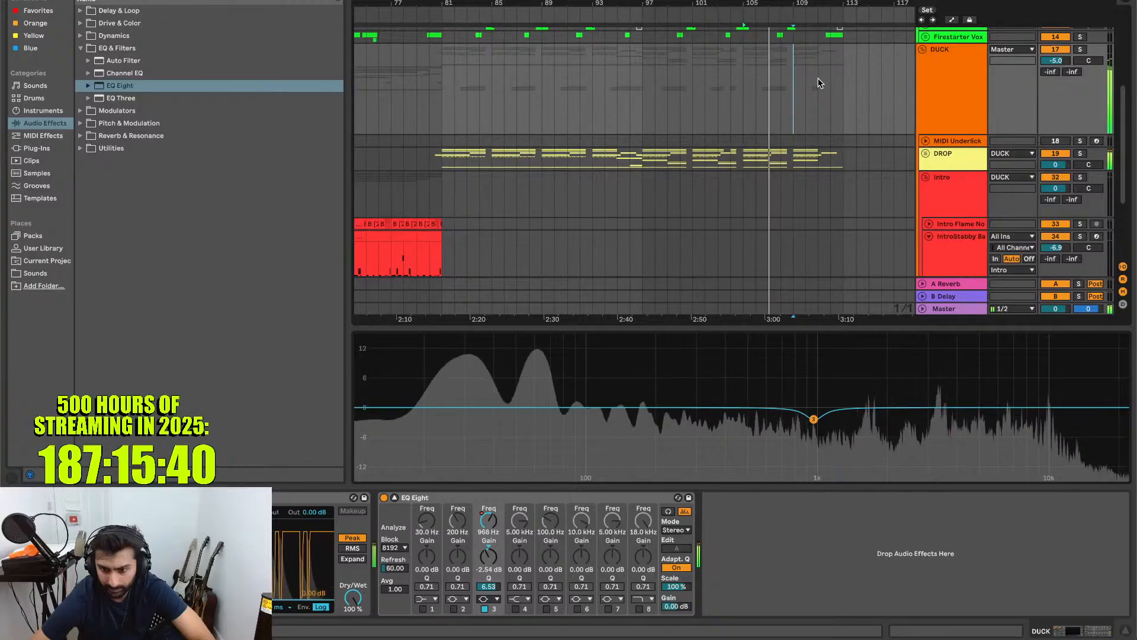
scroll(819, 82, up, 2)
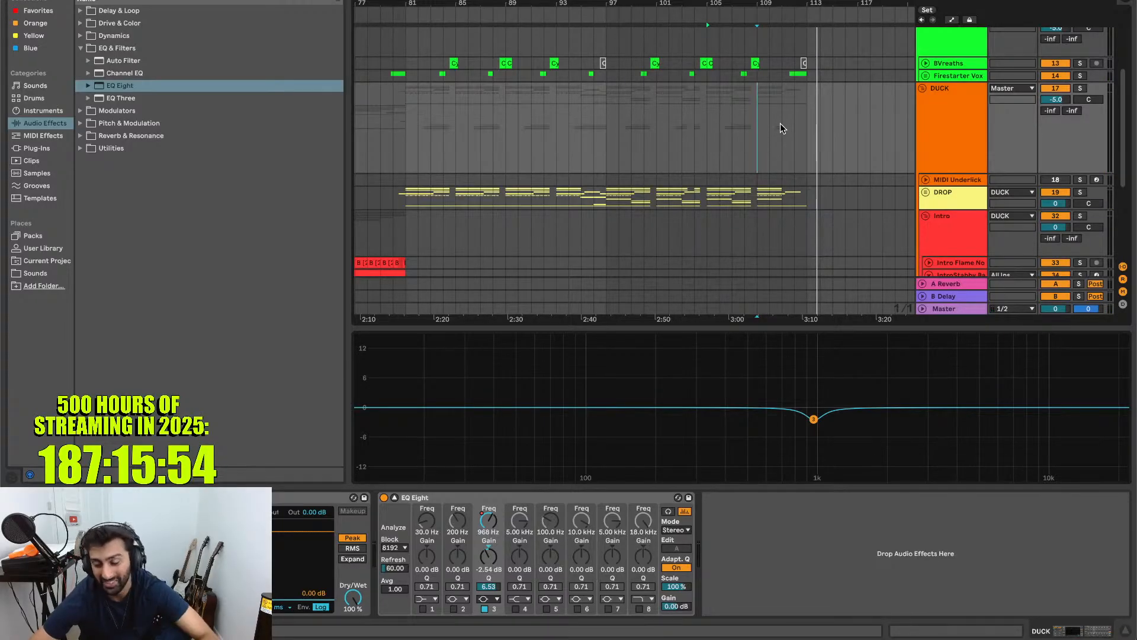
- Activate the Reference track containing the pink noise
scroll(780, 123, up, 2)
scroll(780, 123, left, 1)
scroll(780, 123, down, 5)
scroll(780, 123, left, 3)
scroll(780, 123, up, 3)
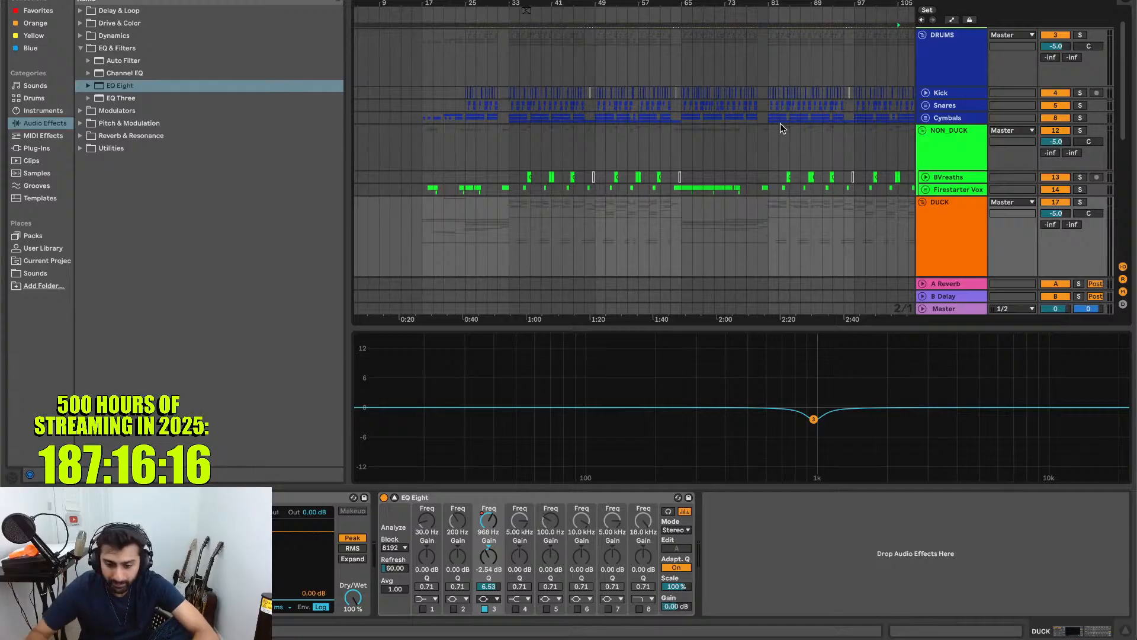
scroll(781, 124, right, 3)
scroll(780, 129, up, 2)
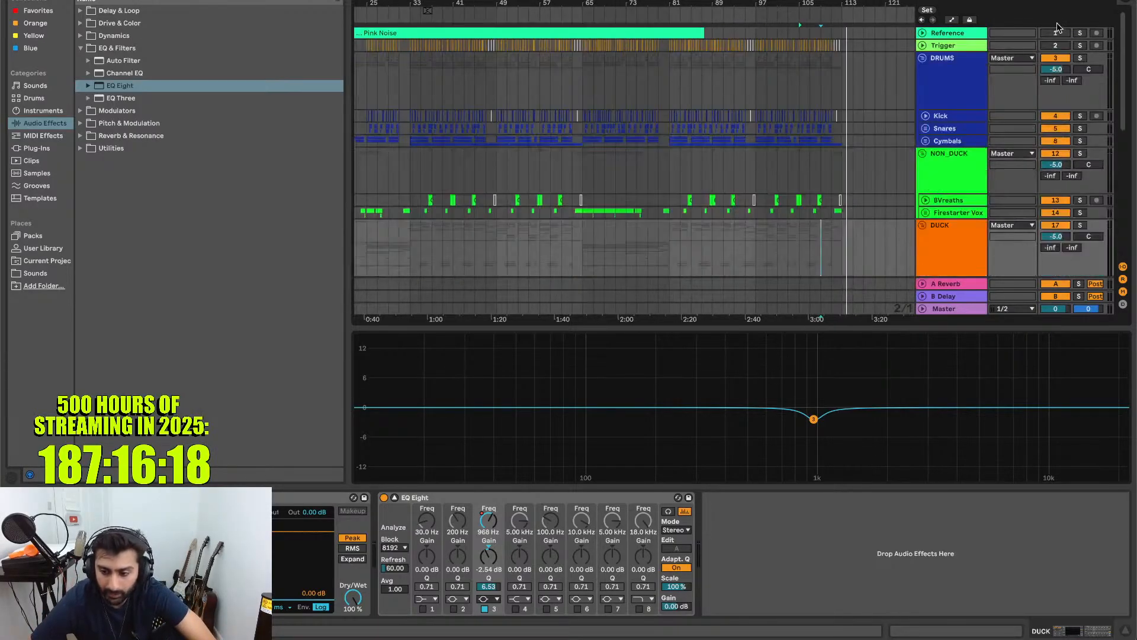
scroll(812, 157, left, 2)
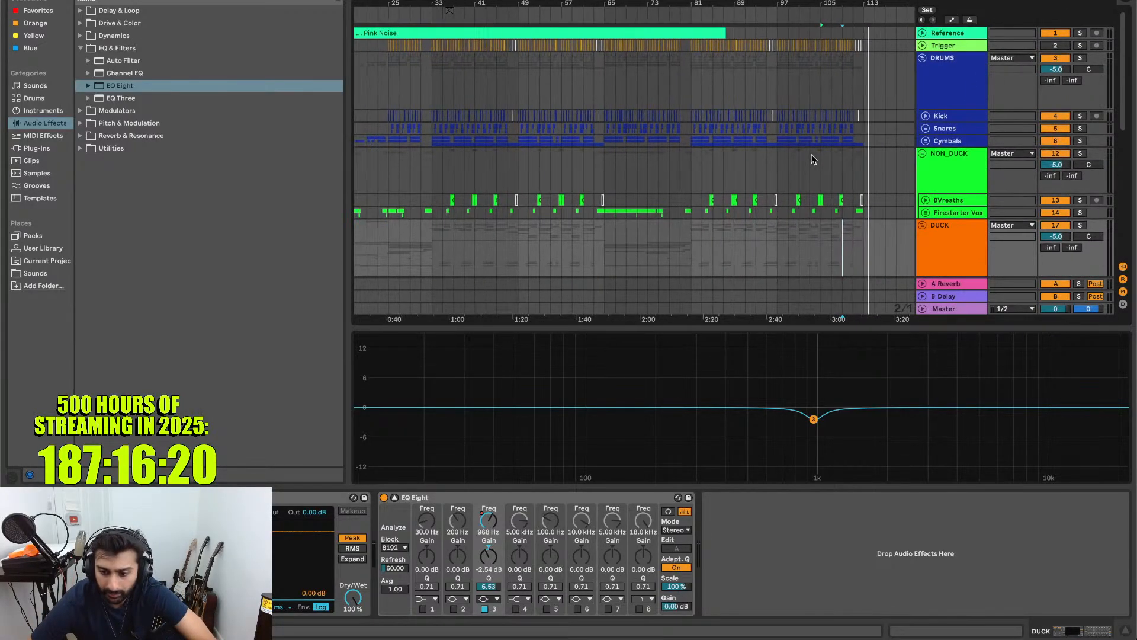
- Fold the DRUMS, NON_DUCK and Intro groups in the arrangement
click(959, 75)
key(Left)
key(Down)
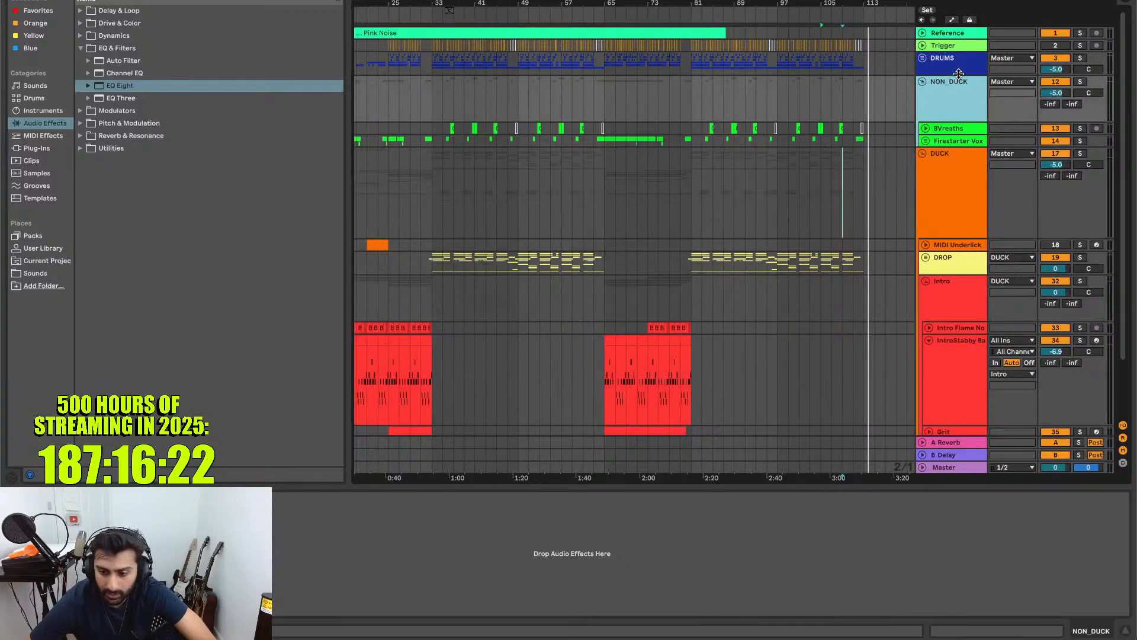
key(Left)
key(Down)
scroll(959, 75, down, 5)
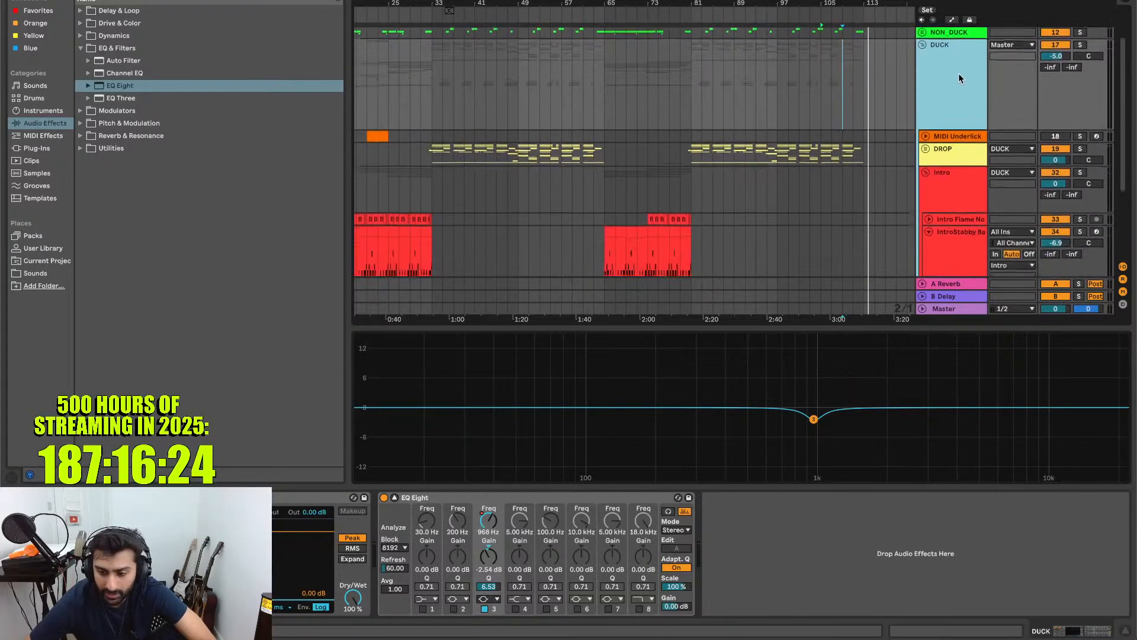
click(952, 79)
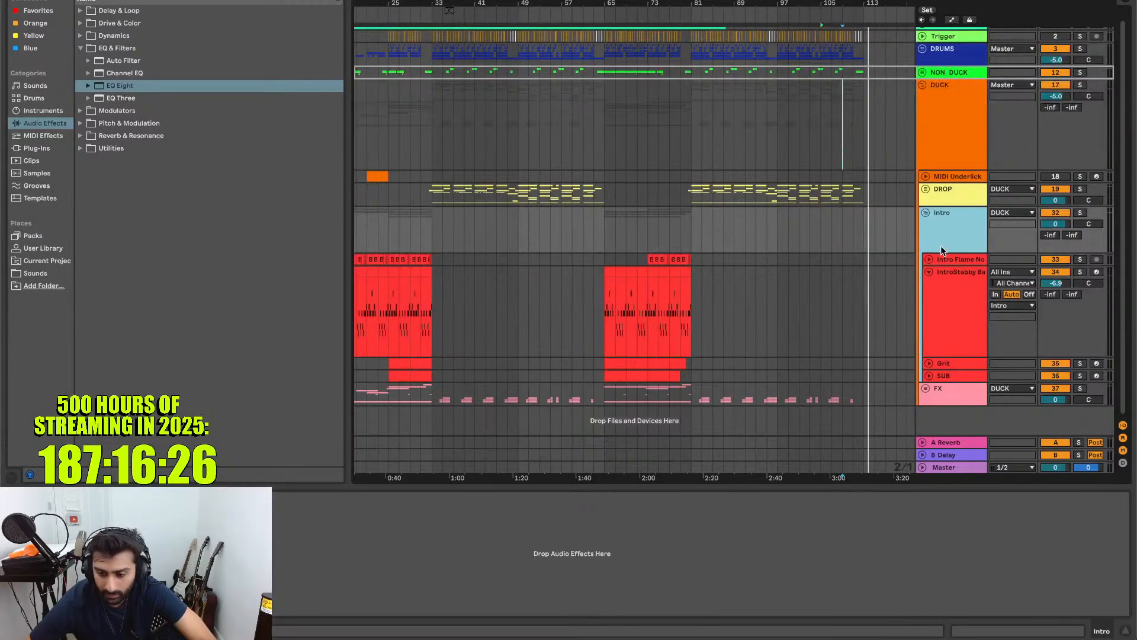
key(Left)
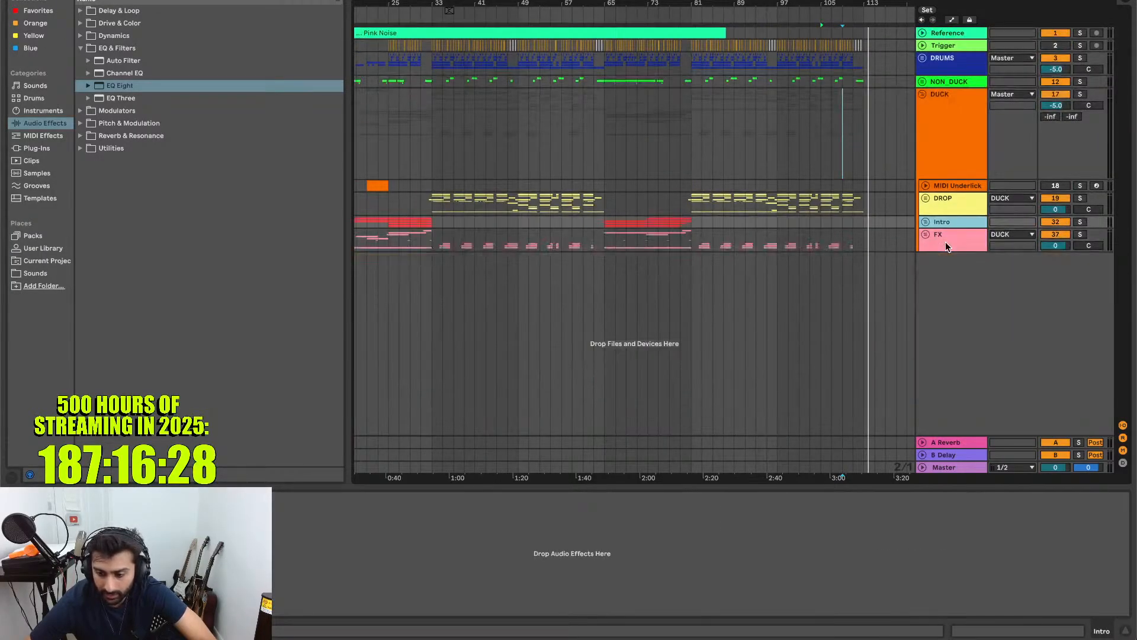
- Deactivate the FX and Intro groups, and unfold DROP to deactivate all its tracks except SUB
click(1056, 234)
click(1056, 223)
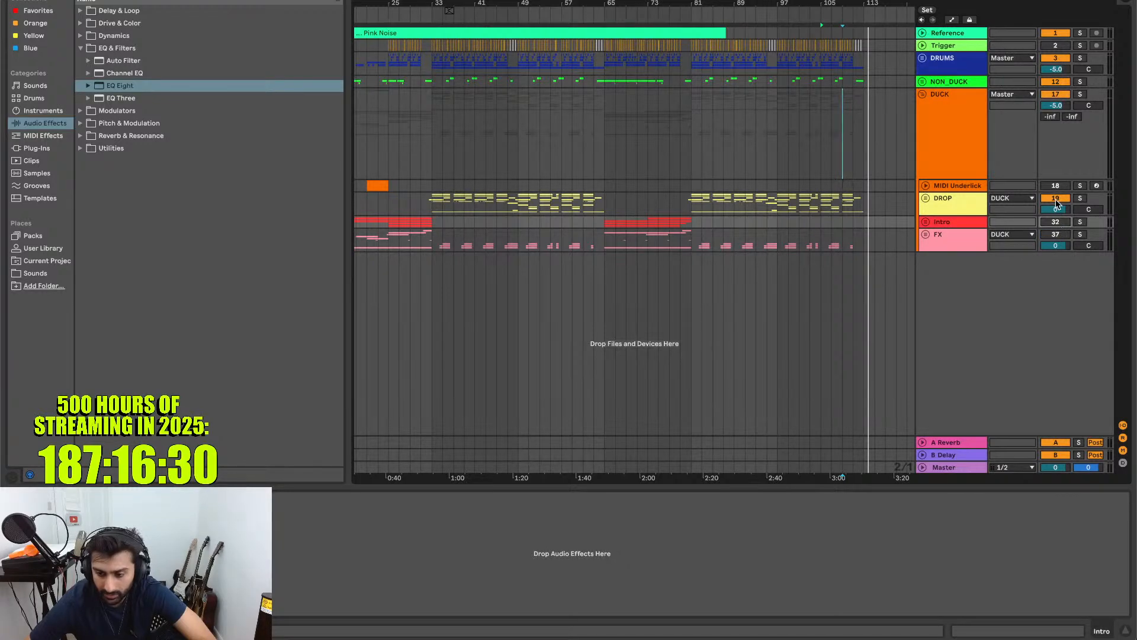
click(959, 199)
key(Right)
scroll(955, 200, down, 5)
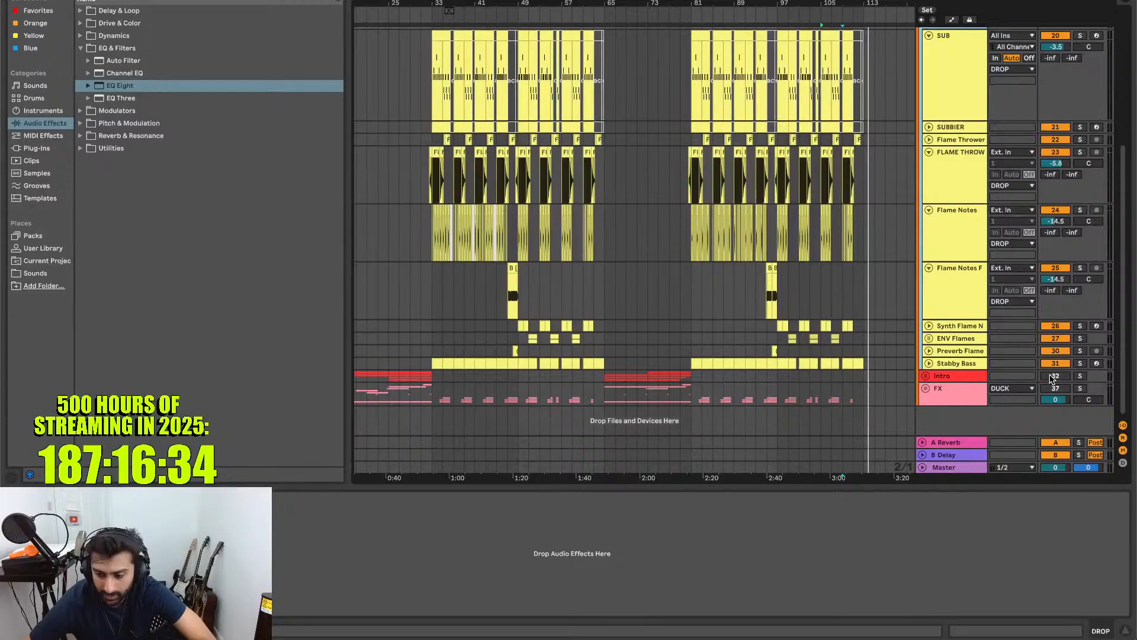
drag(1052, 352, 1056, 319)
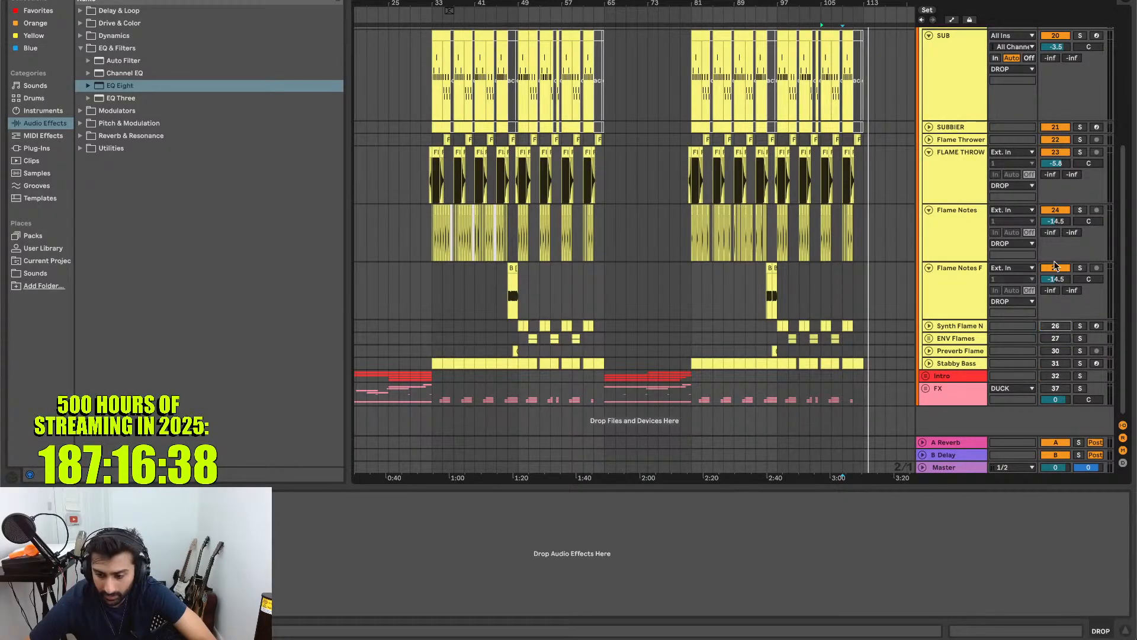
click(1050, 207)
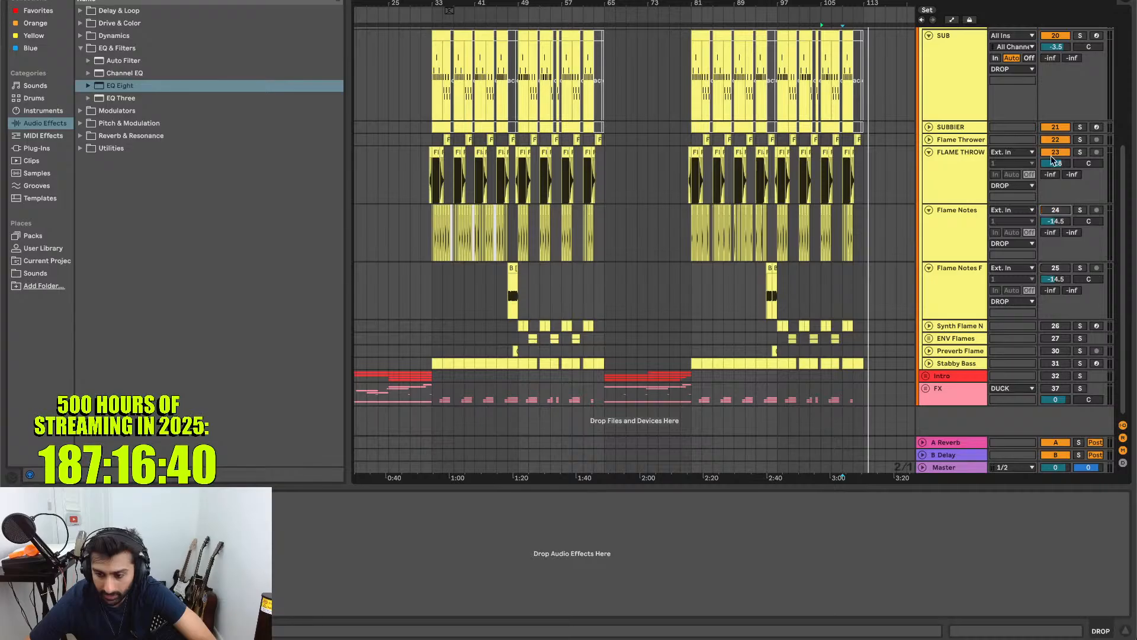
click(1052, 152)
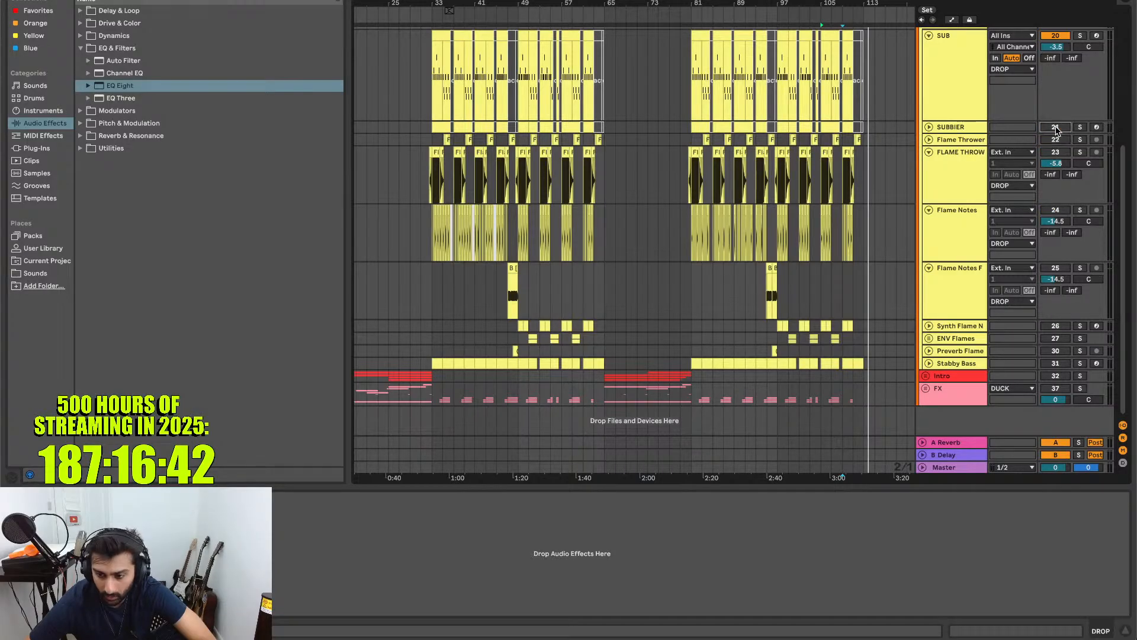
- Set the loop around the first SUB clip of the first drop and extend it to span bars 33 to 37
scroll(1056, 130, up, 5)
scroll(631, 177, up, 2)
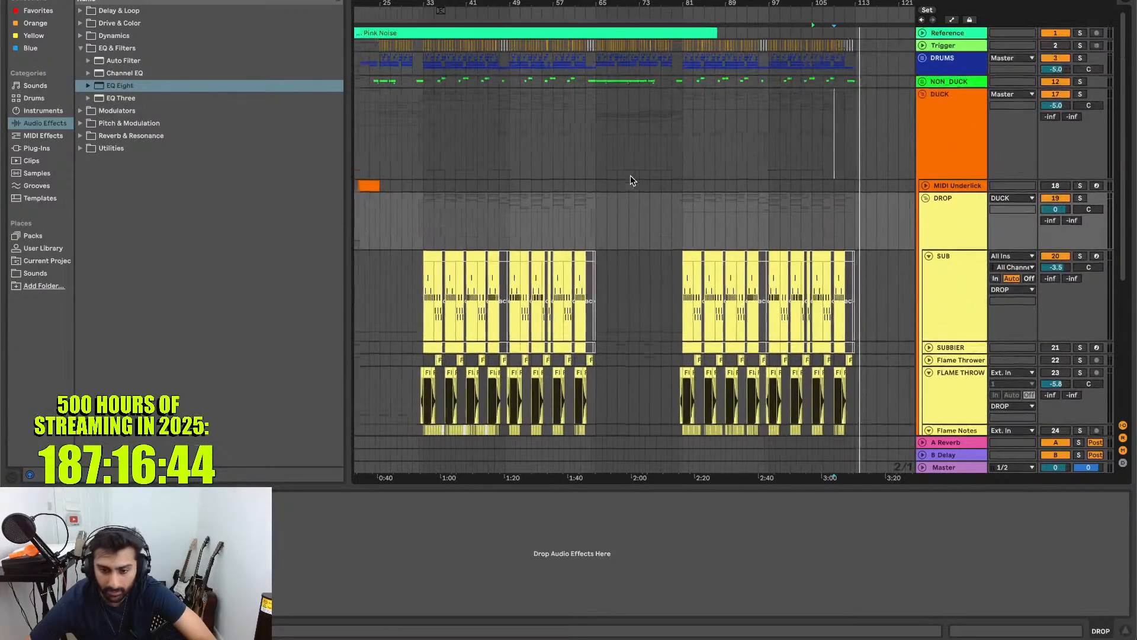
scroll(632, 178, left, 3)
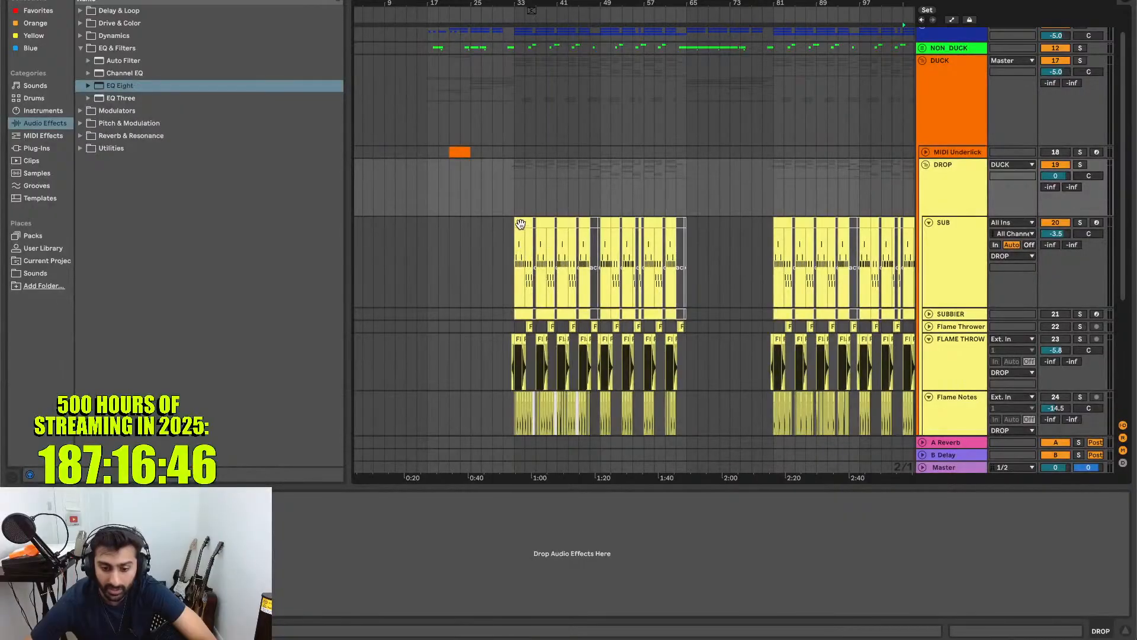
click(520, 224)
scroll(520, 226, up, 5)
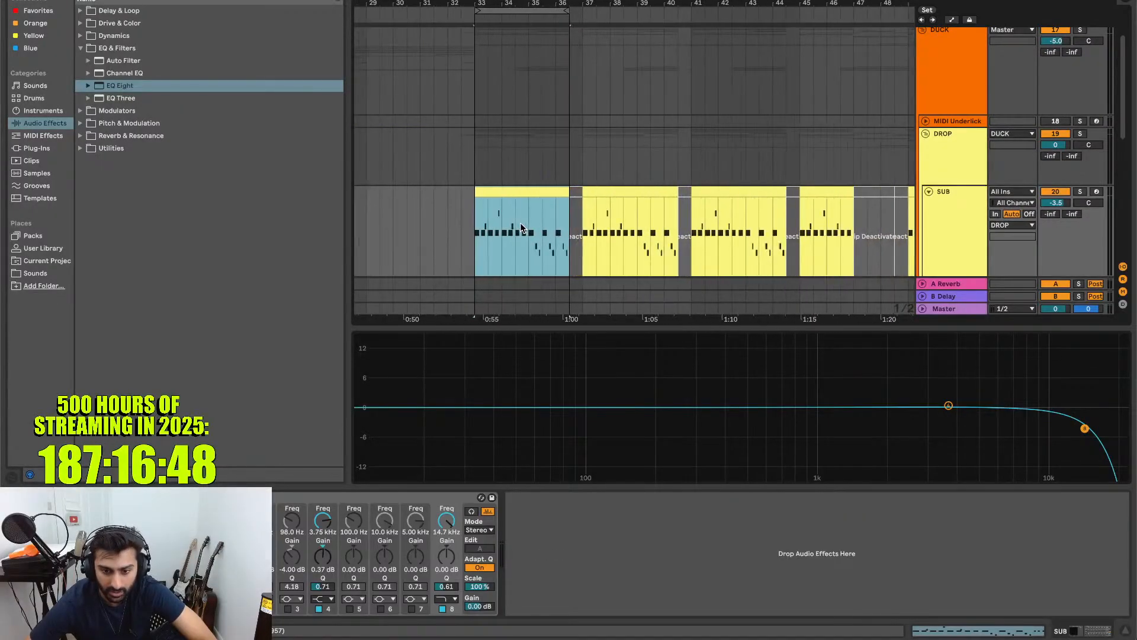
drag(566, 10, 583, 11)
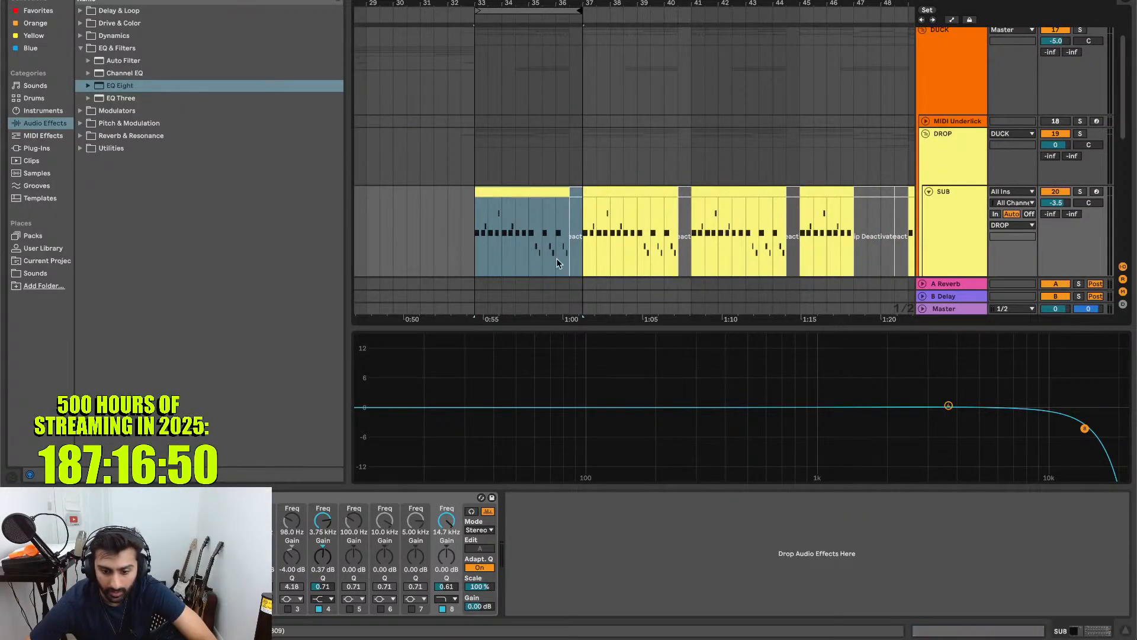
- Solo the SUB track and play the loop from bar 33, examining its spectrum in EQ Eight
click(954, 245)
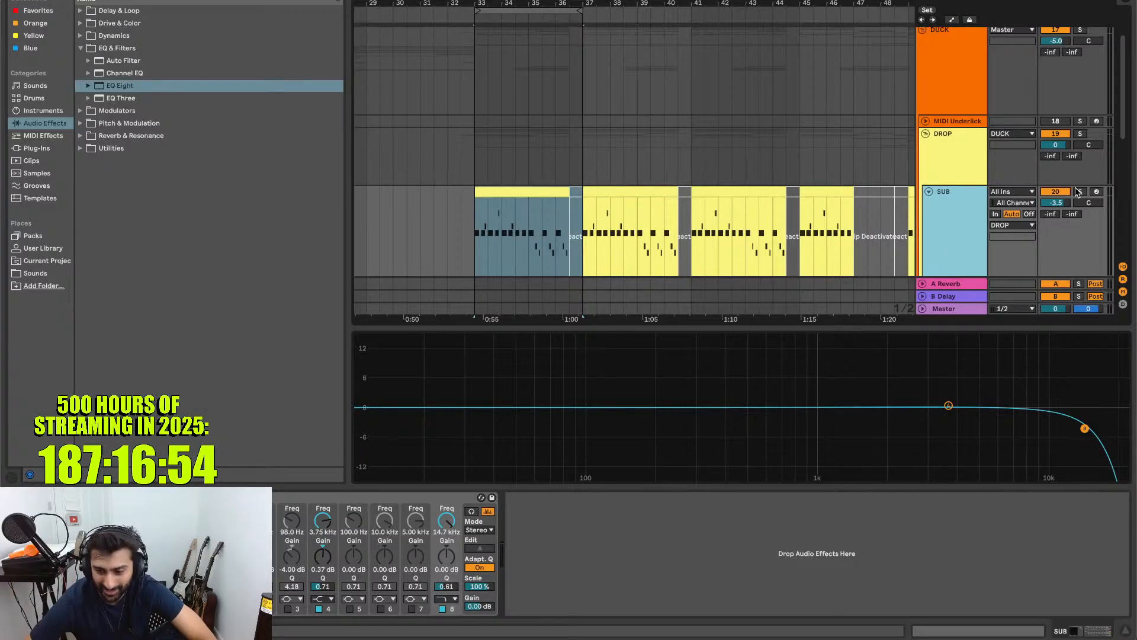
click(1078, 192)
key(space)
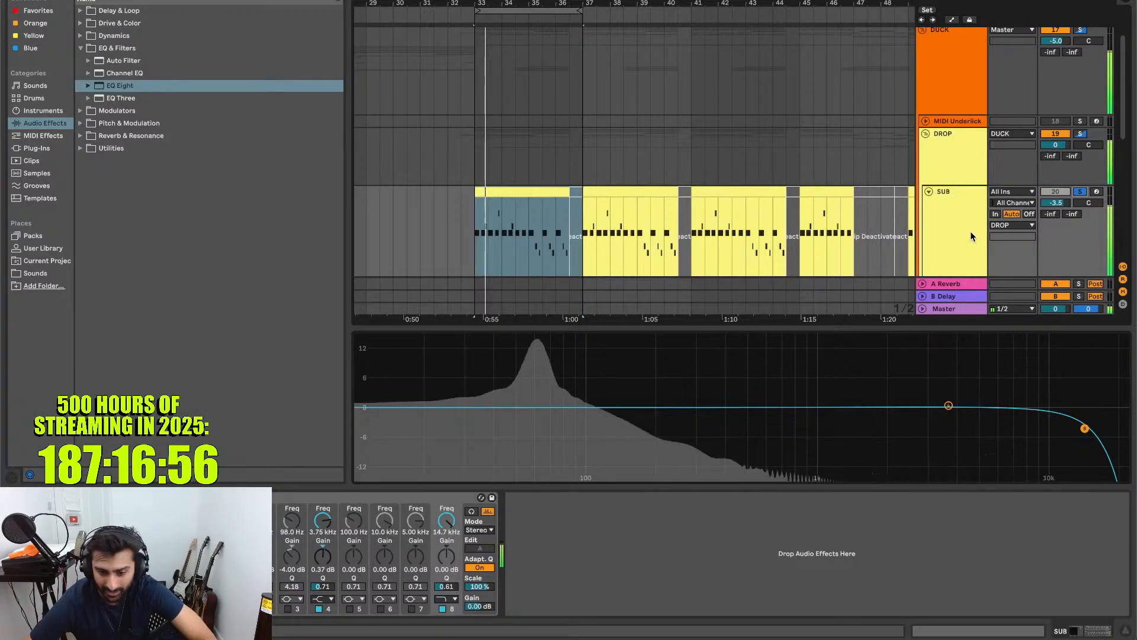
mouse_move(1086, 430)
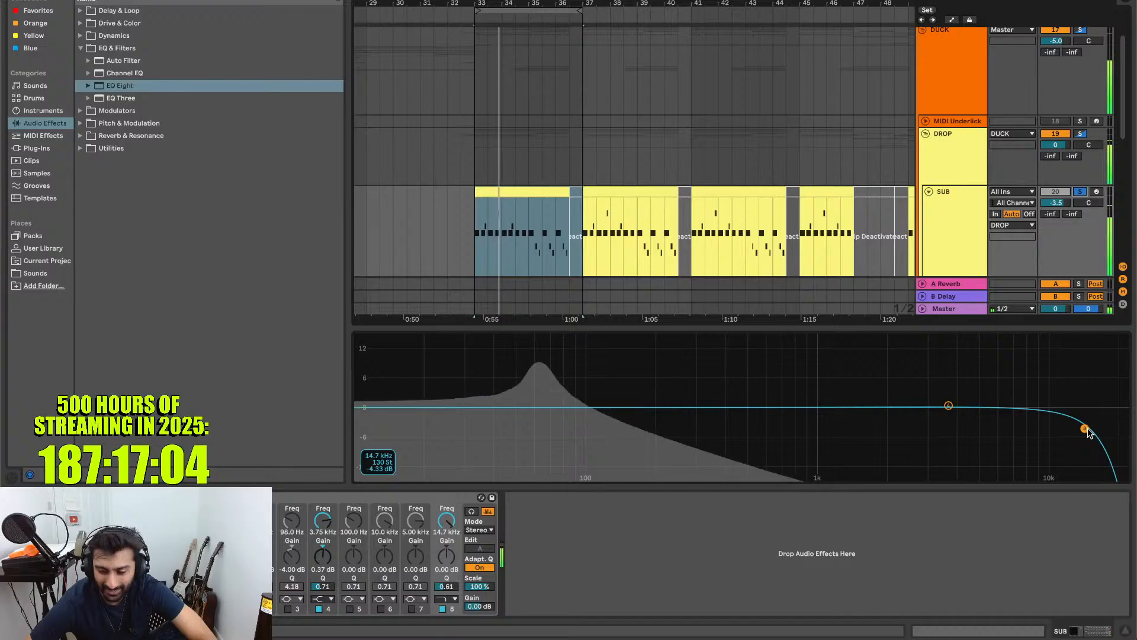
- Show the Master track's EQ Eight analyzer and take SUB out of solo
click(1123, 631)
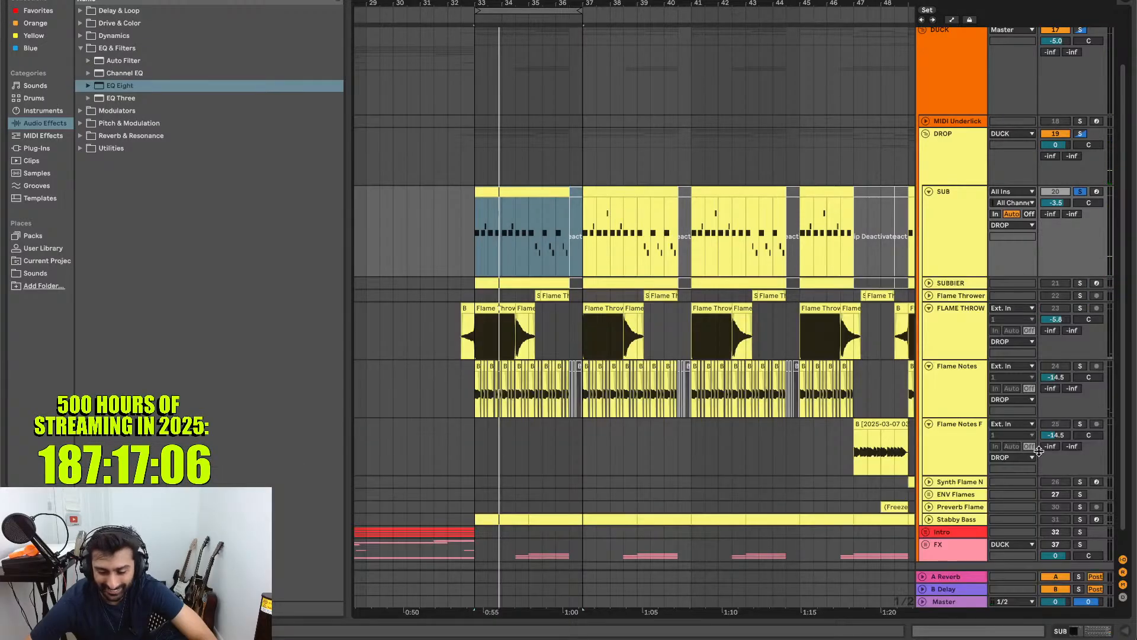
double_click(959, 602)
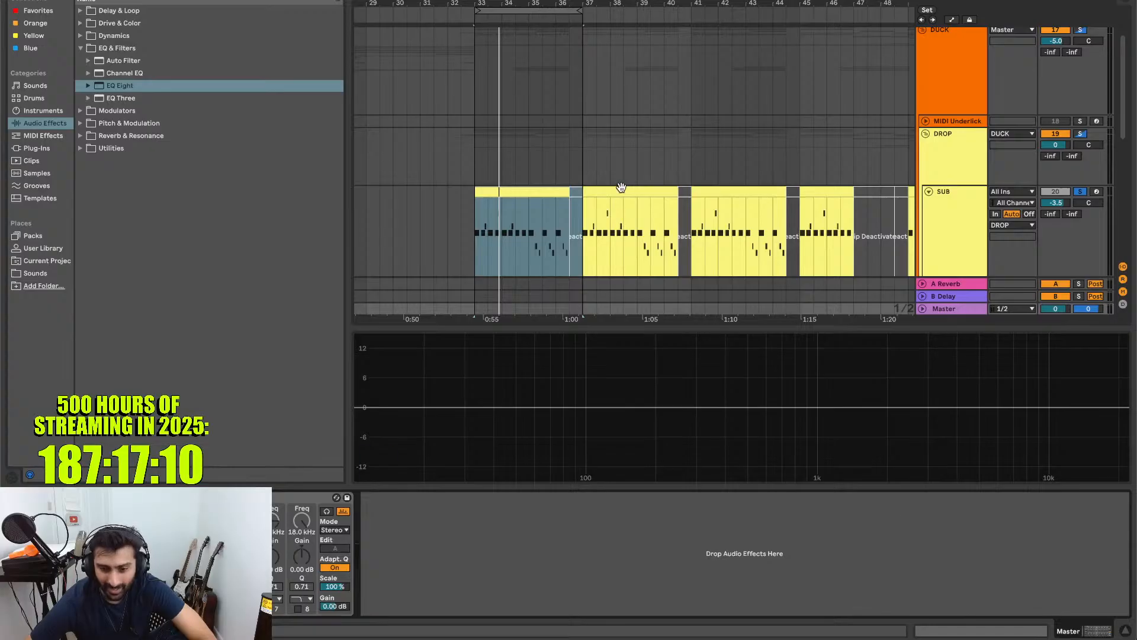
scroll(621, 187, down, 4)
click(1079, 86)
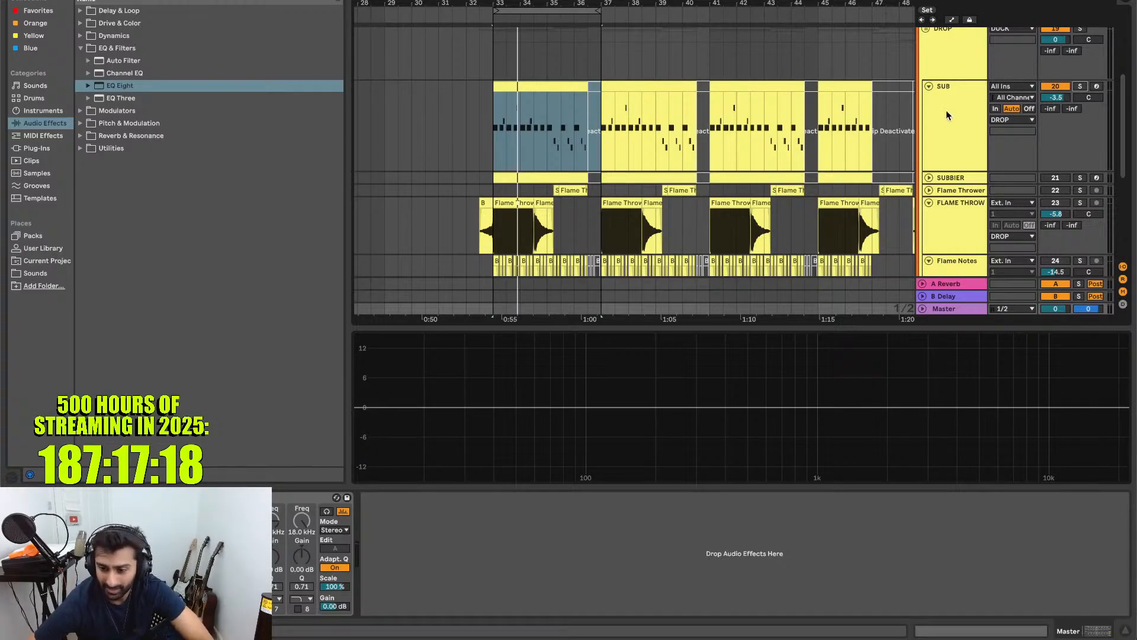
- Play the loop and balance SUB against the pink noise, lowering its track volume to -16.9 dB
key(XF86AudioLowerVolume)
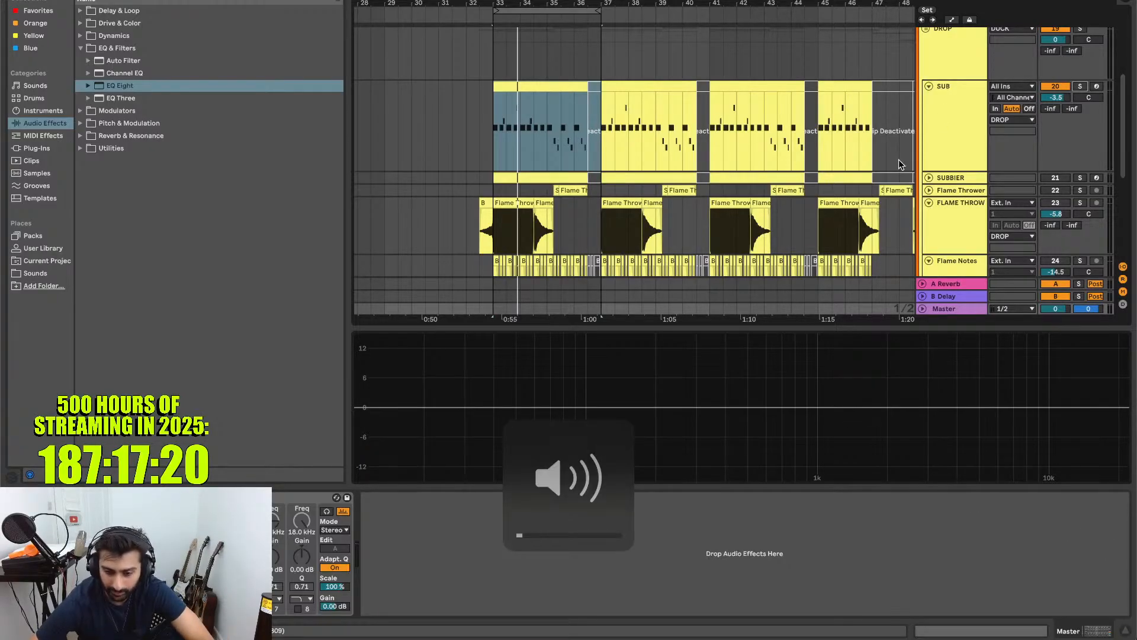
key(space)
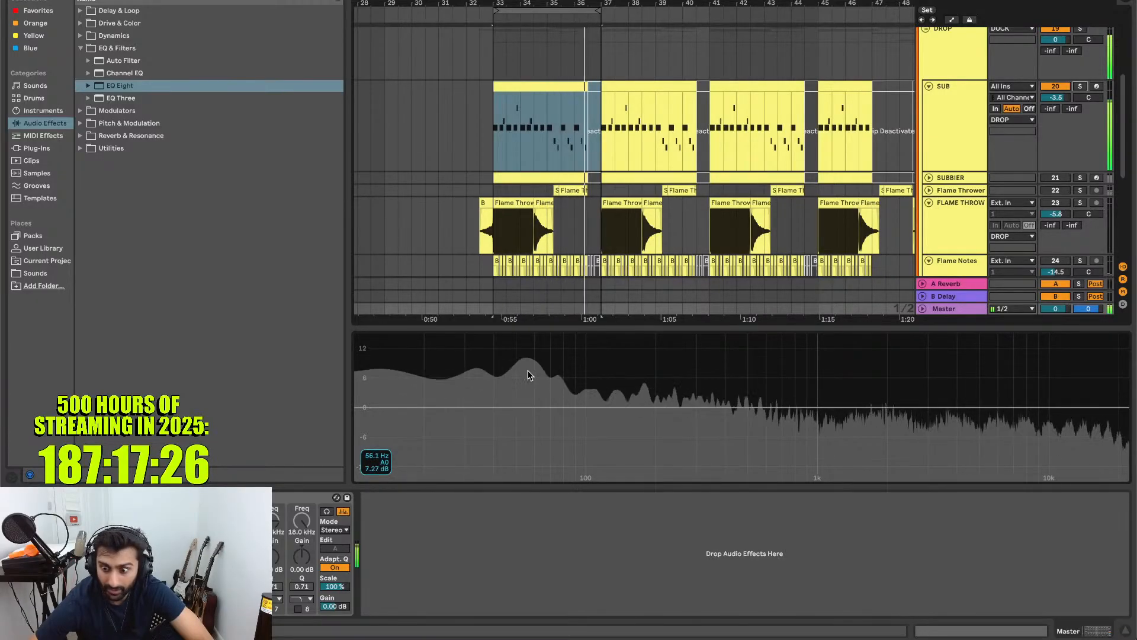
drag(1060, 100, 1060, 133)
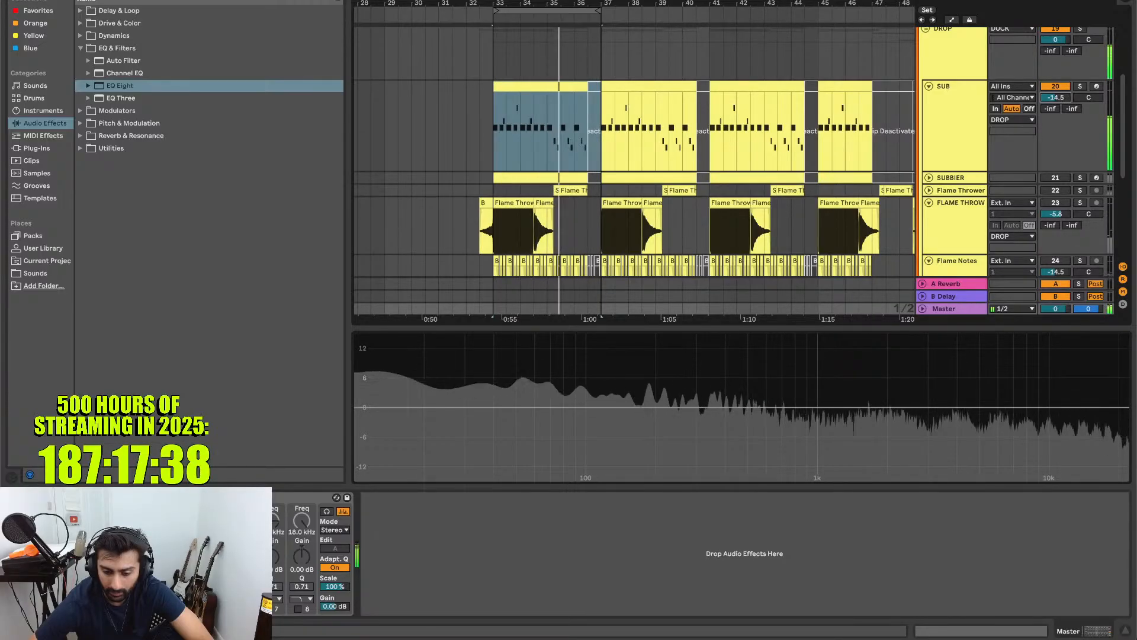
key(space)
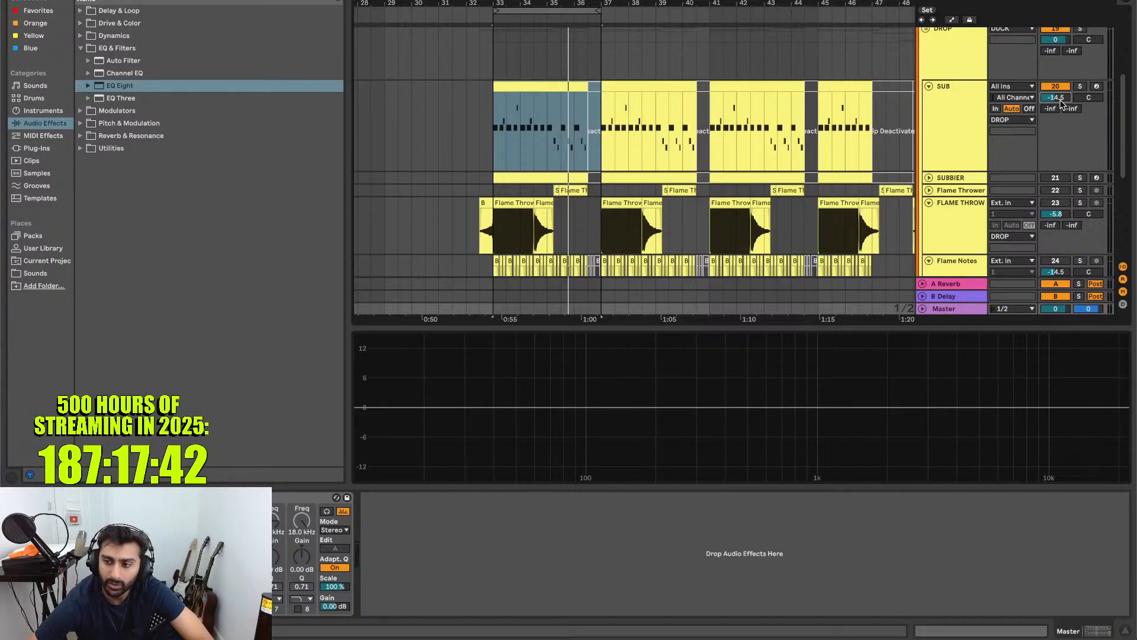
key(space)
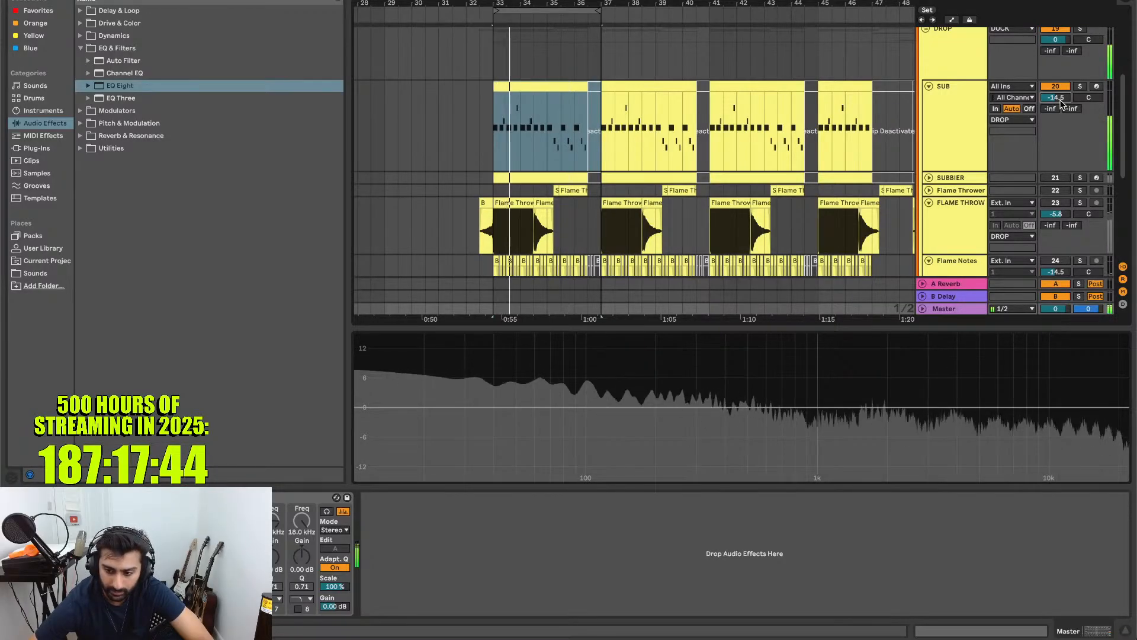
drag(1060, 104, 1060, 103)
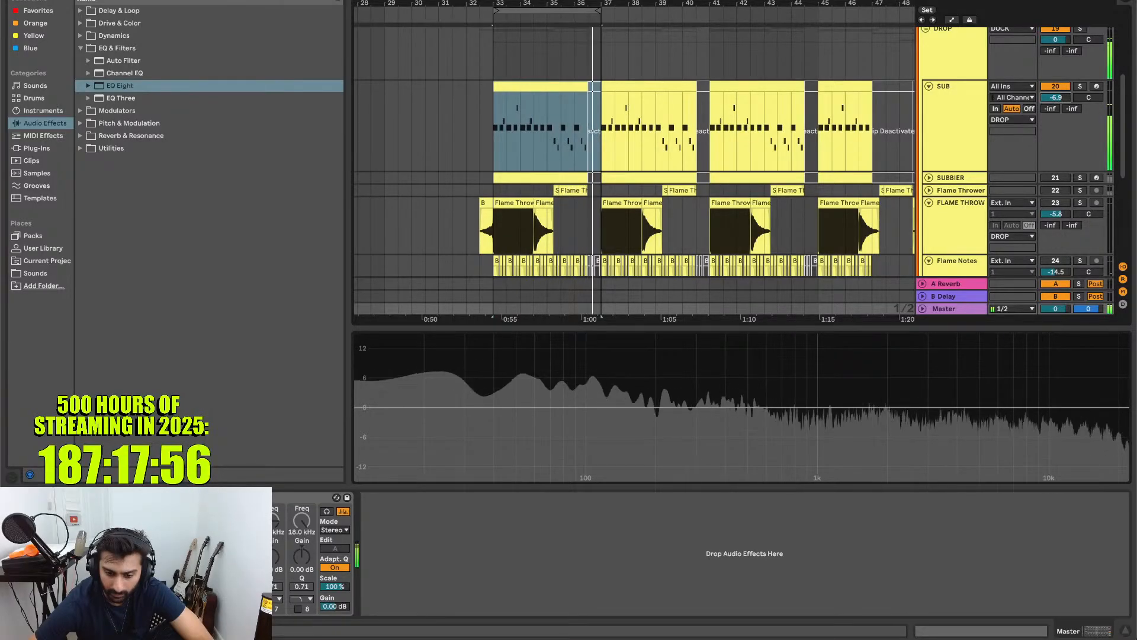
drag(1060, 103, 1060, 104)
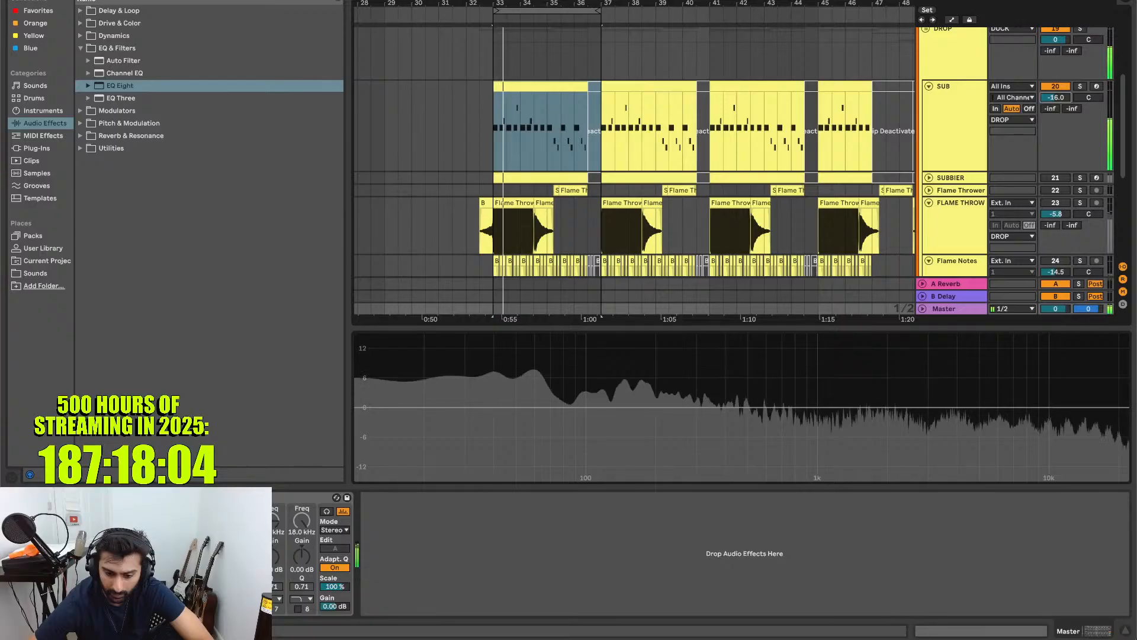
drag(1056, 97, 1056, 98)
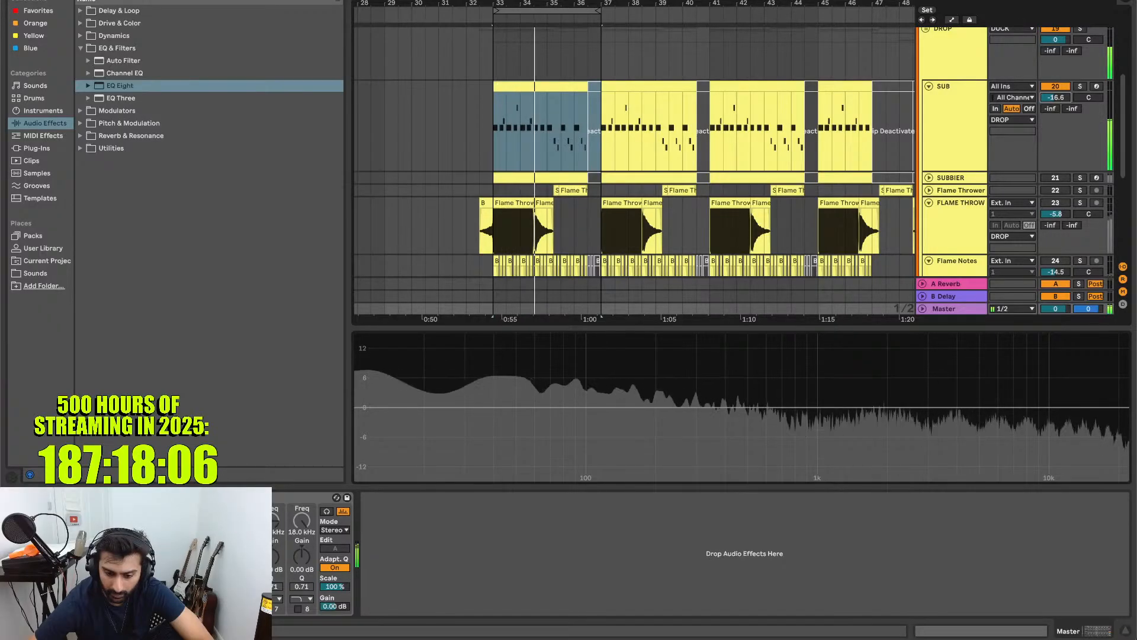
drag(1056, 98, 1056, 98)
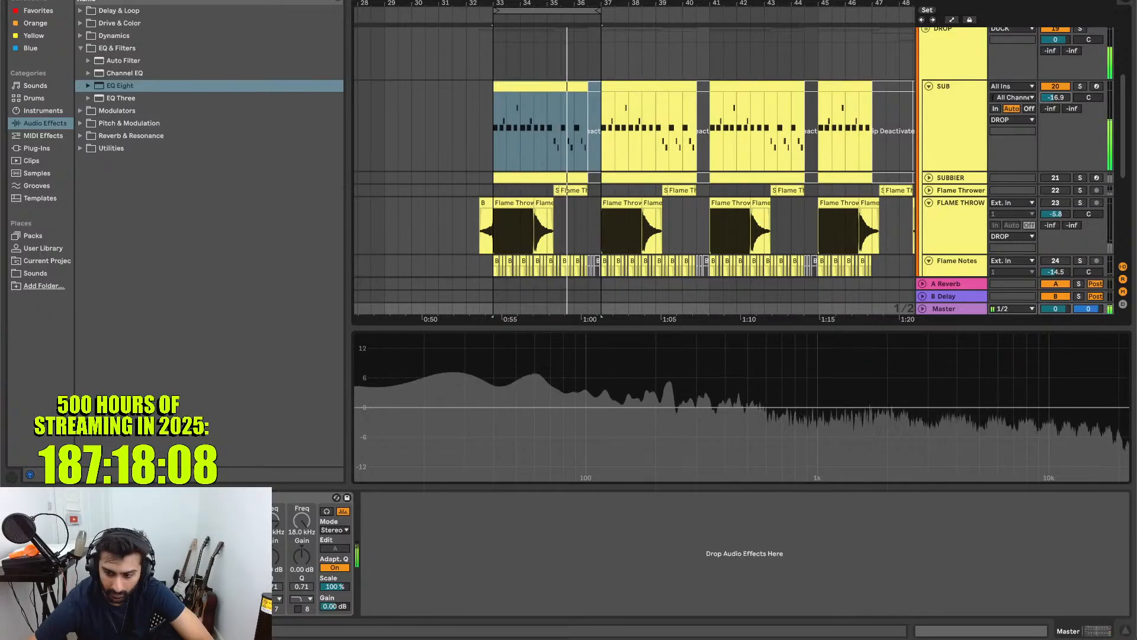
- Check SUB briefly in solo, then set its track volume to -17.8 dB and stop playback
click(1081, 87)
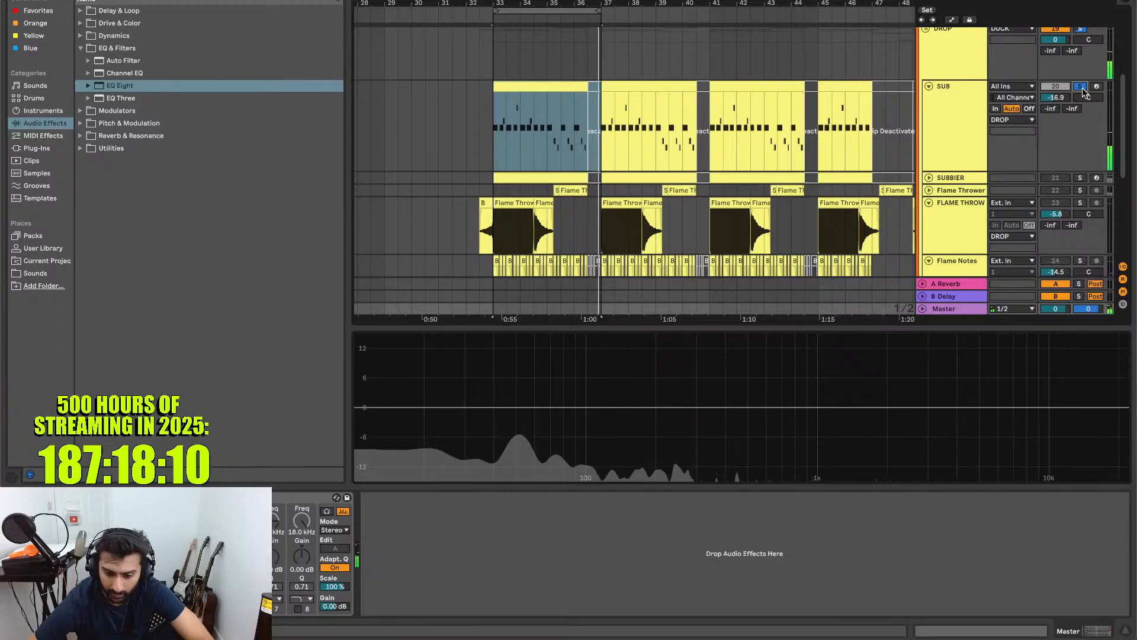
click(1081, 88)
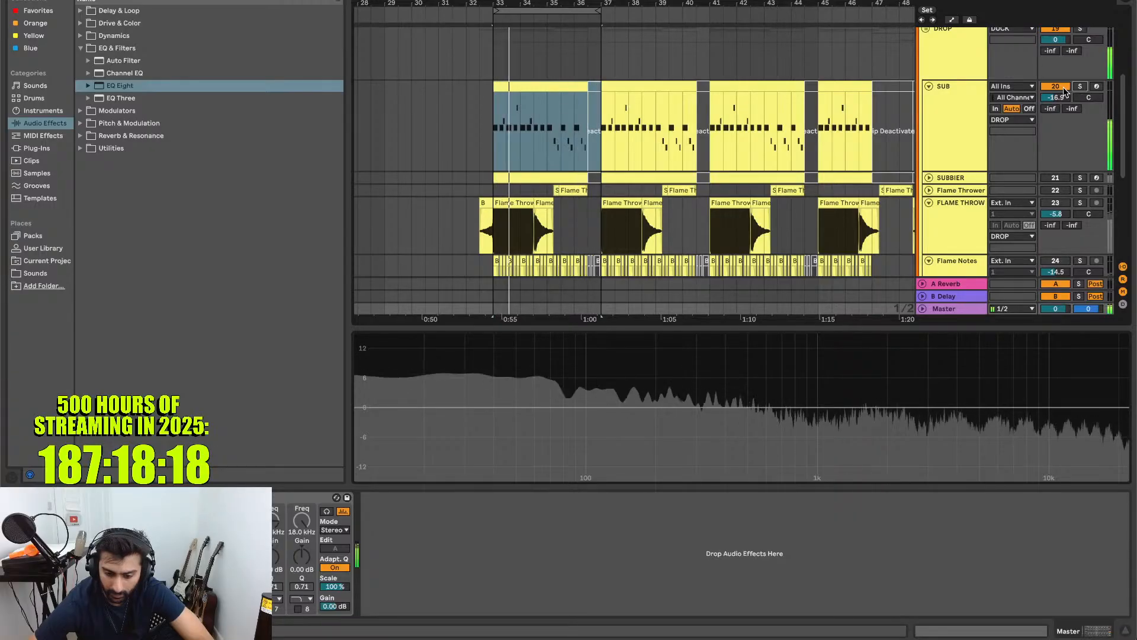
click(1064, 91)
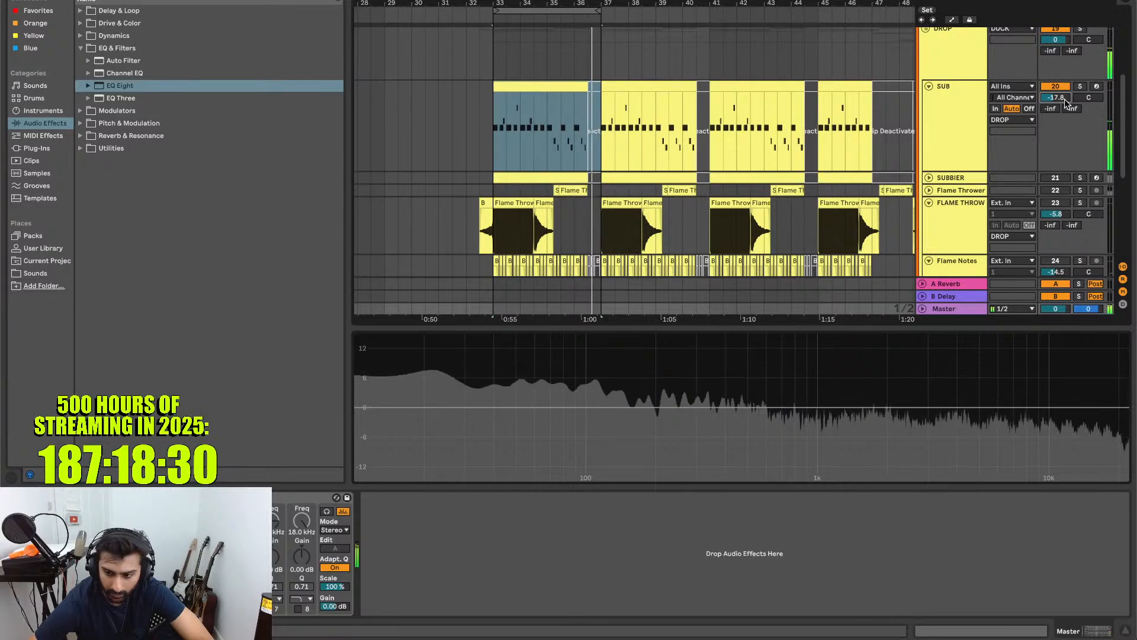
key(space)
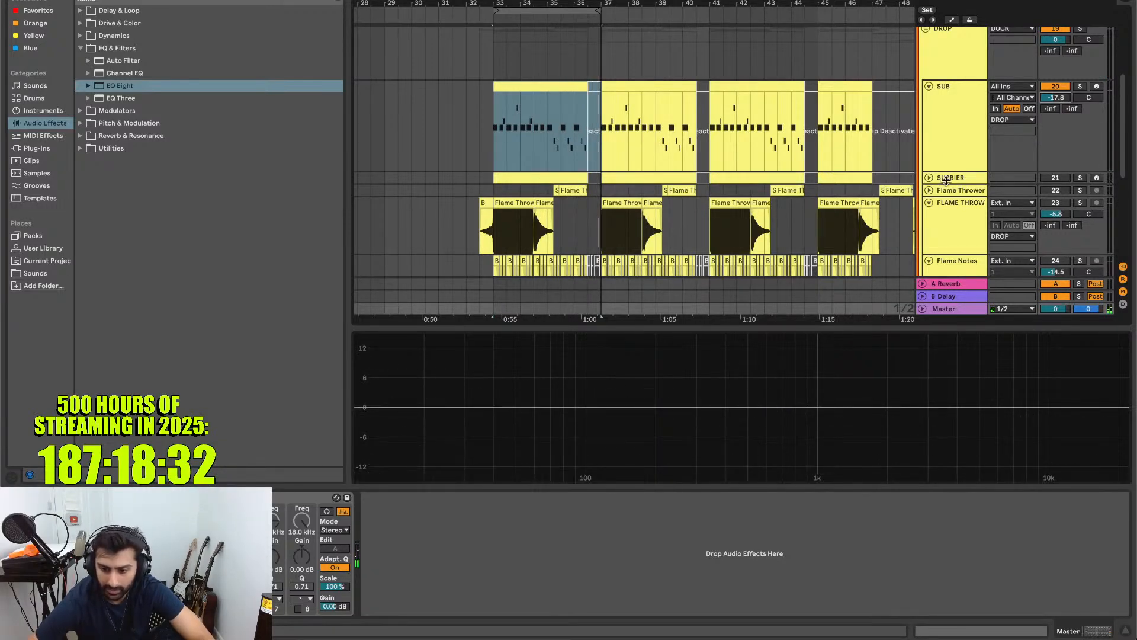
- Fold SUB, unfold SUBBIER, and play the loop with SUBBIER soloed to examine its spectrum in EQ Eight
click(953, 152)
key(Left)
key(Down)
key(Right)
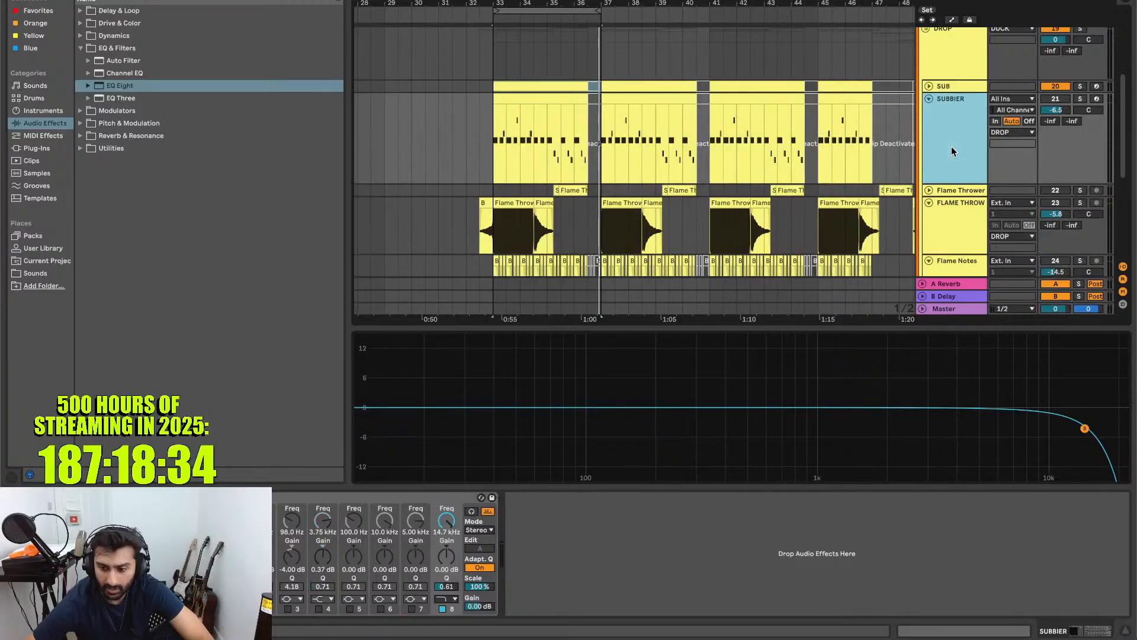
click(1080, 86)
key(space)
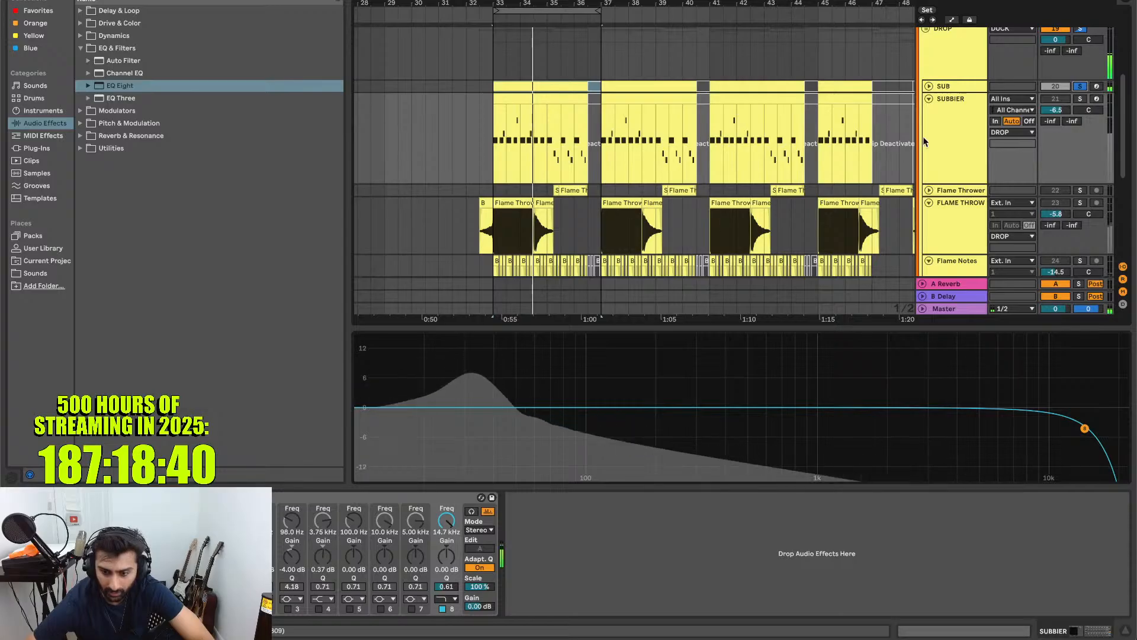
key(space)
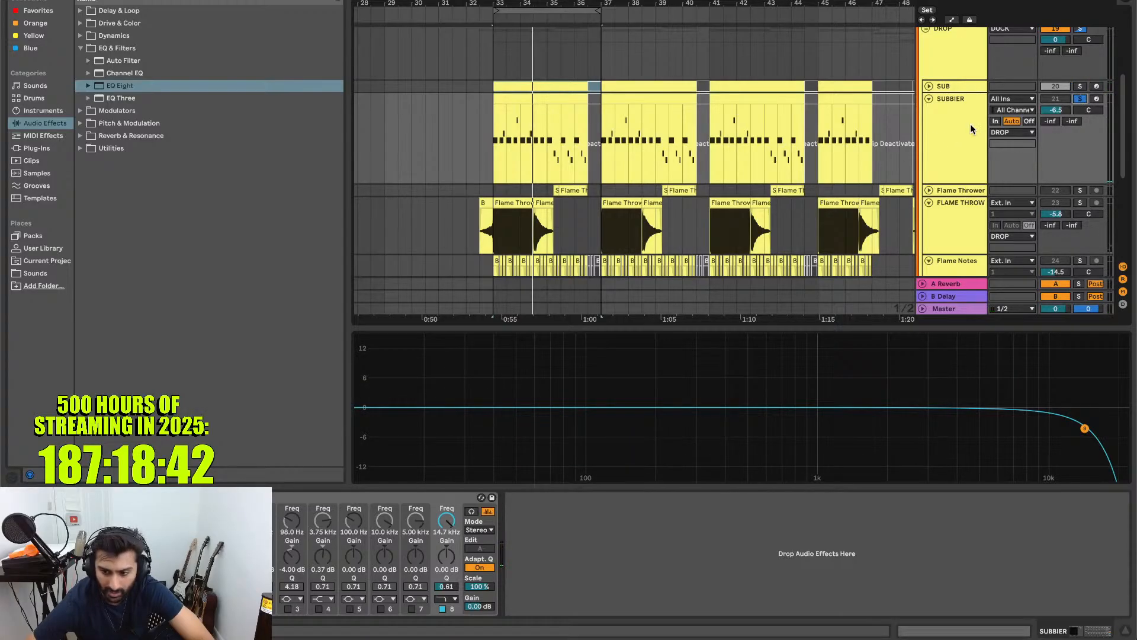
key(space)
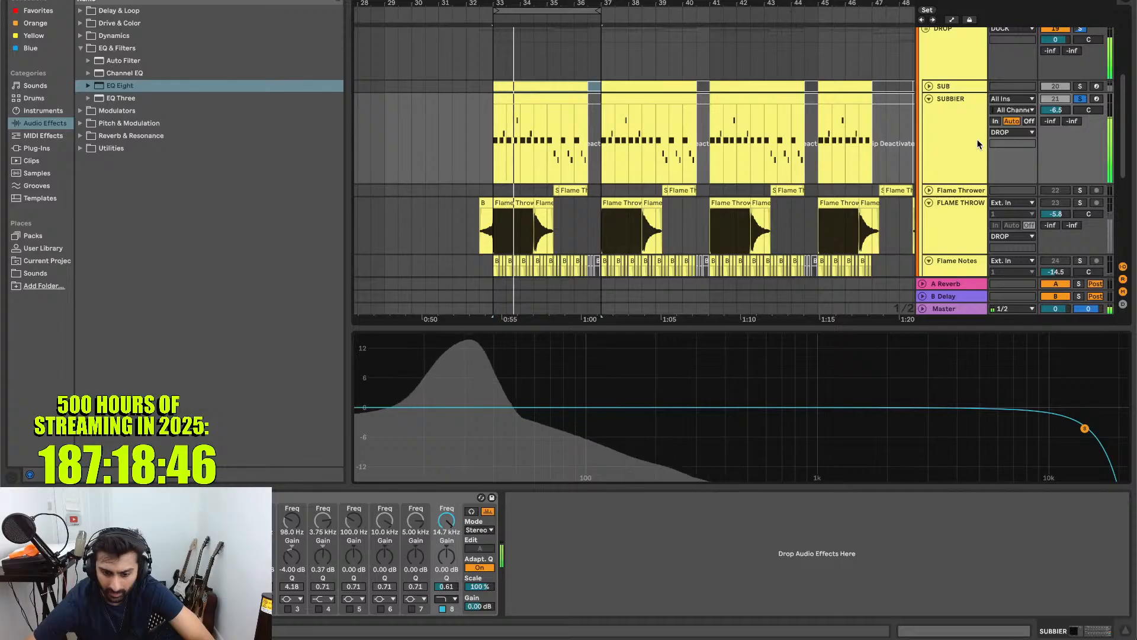
mouse_move(471, 358)
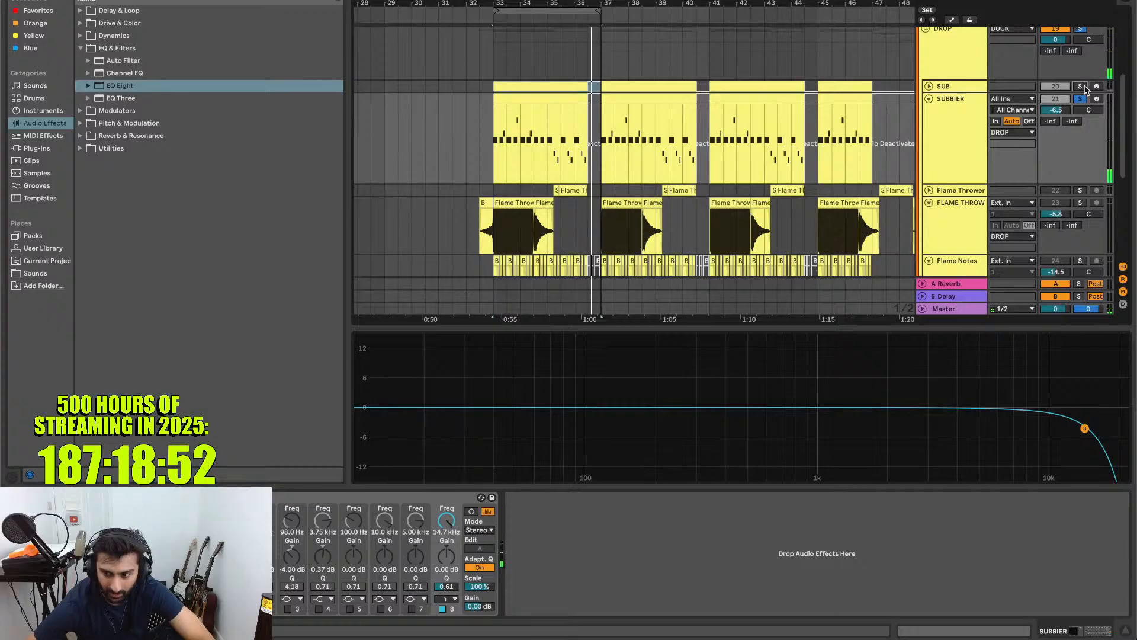
- Solo SUB instead, compare its spectrum in its own and the Master's EQ Eight, and hide the browser
click(955, 89)
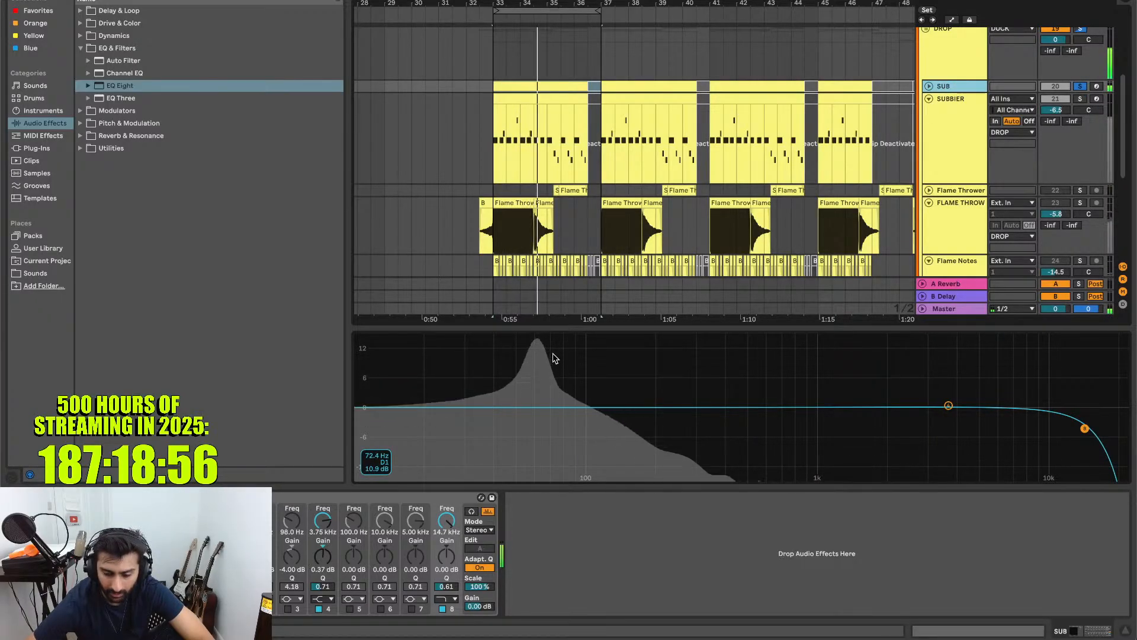
click(960, 309)
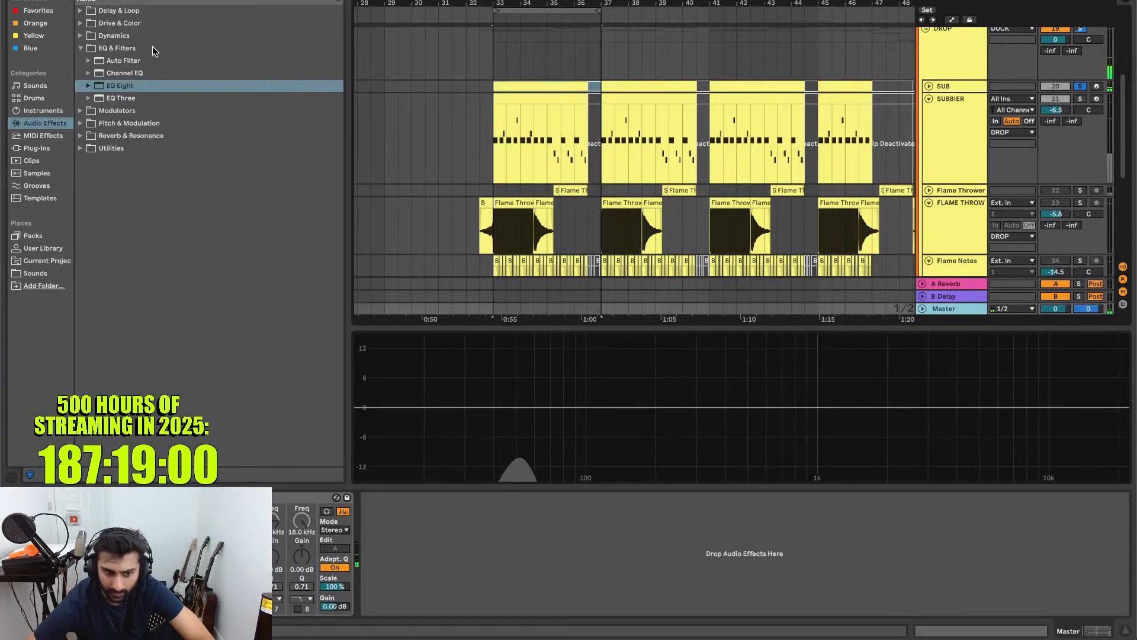
key(ctrl+alt+b)
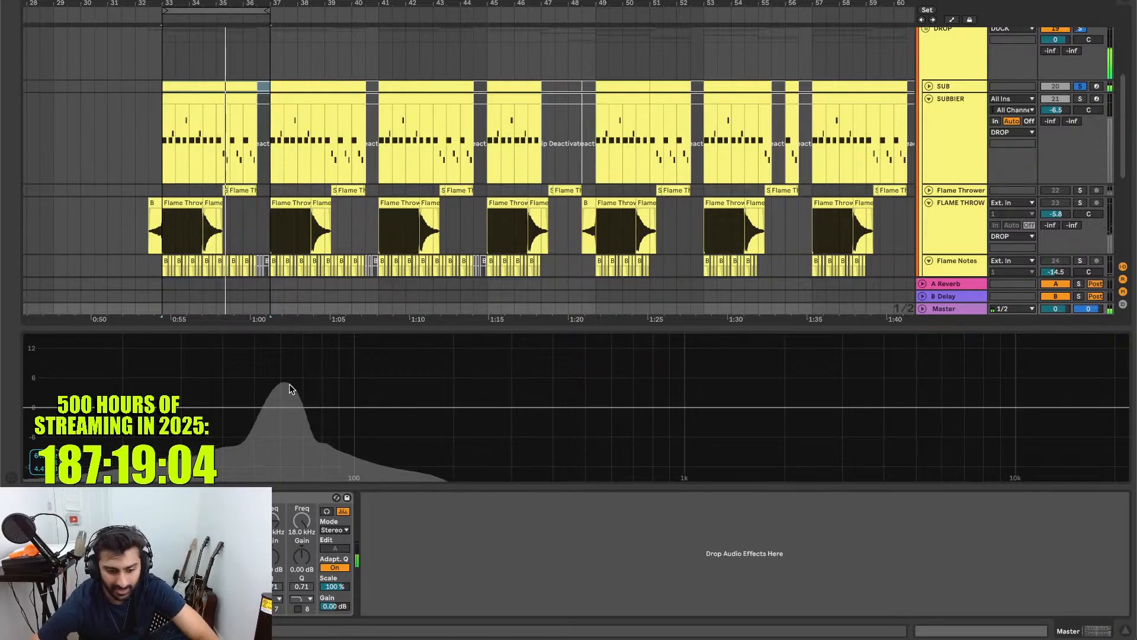
key(space)
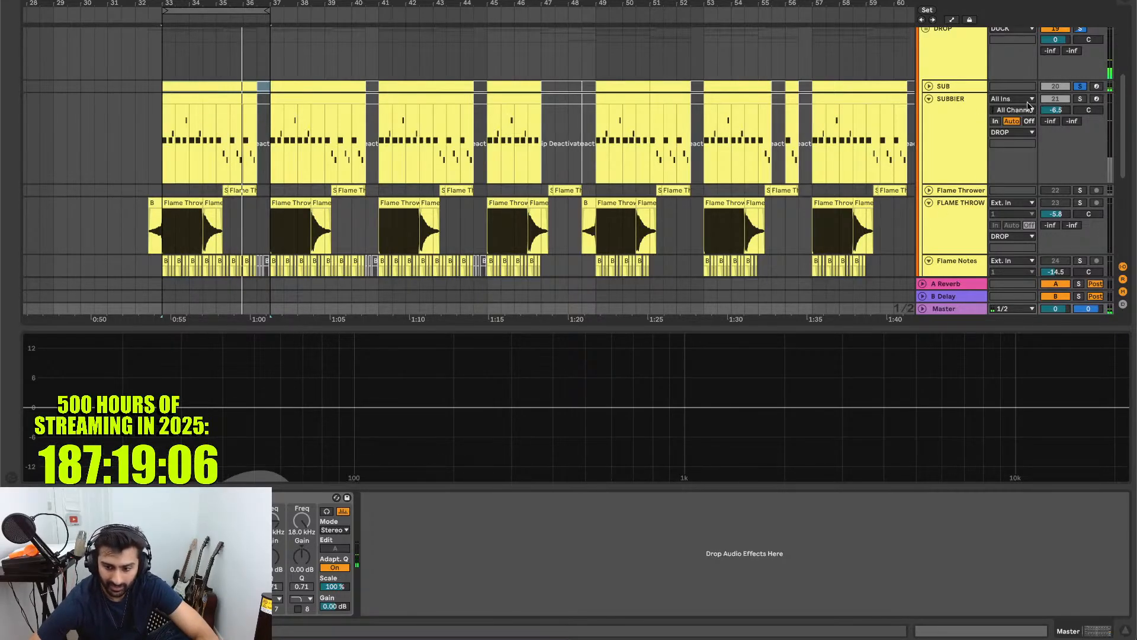
- Clear the solo, activate SUBBIER and set its volume to -14.7 dB while playing the loop against the pink noise
click(1081, 100)
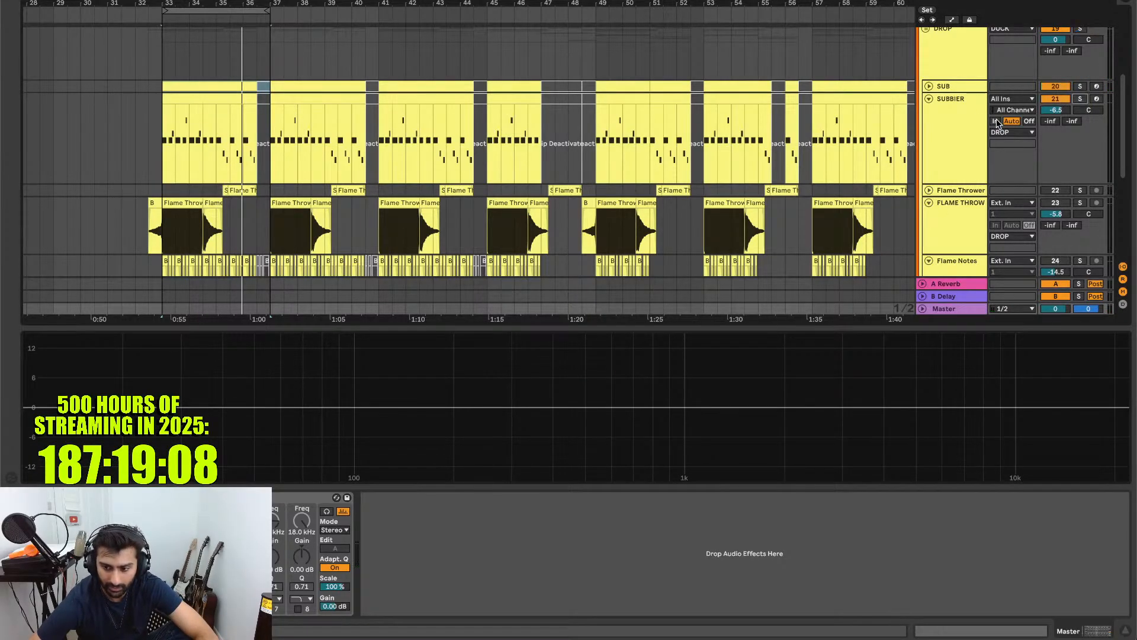
drag(1053, 111, 1053, 71)
key(space)
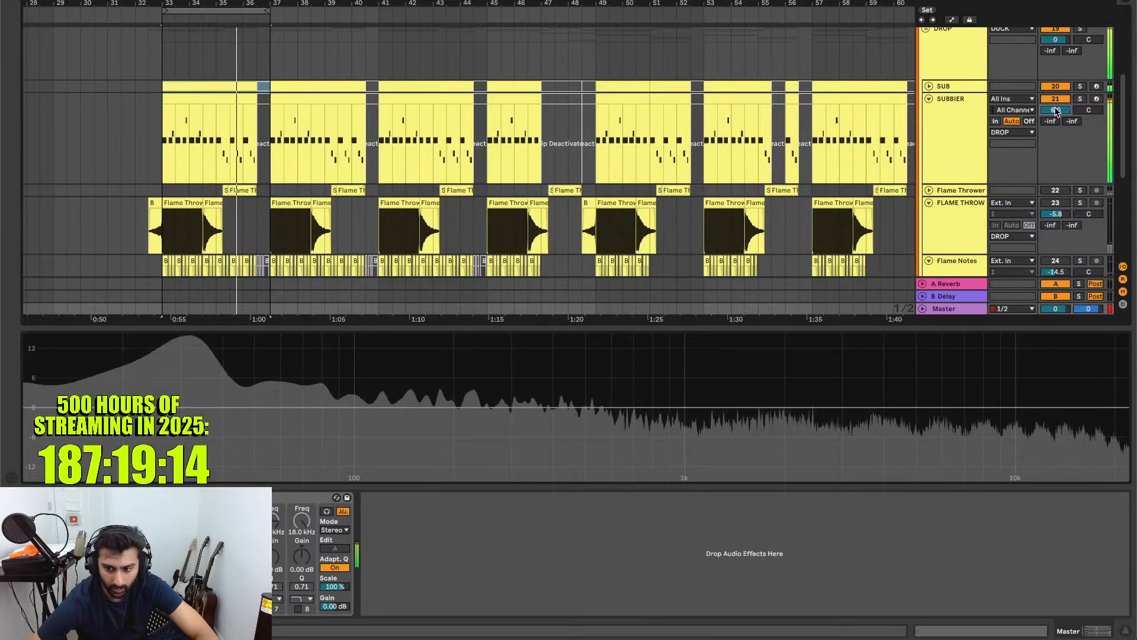
drag(1055, 112, 1056, 212)
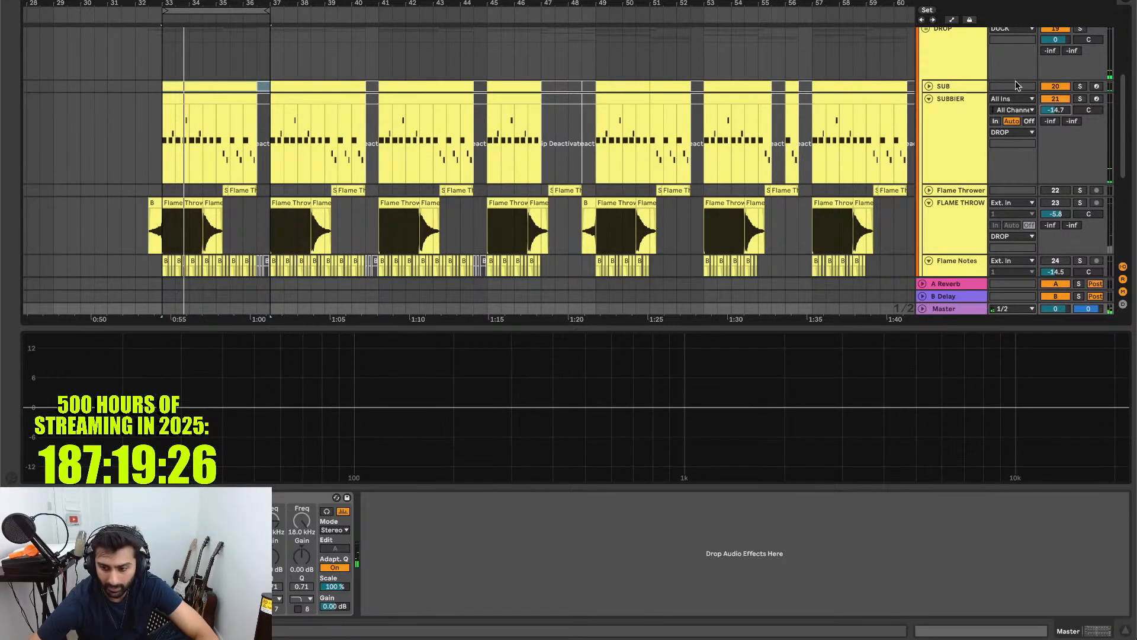
- Play SUB in solo to examine its level on the Master's analyzer, then stop and take it out of solo
click(929, 86)
click(929, 86)
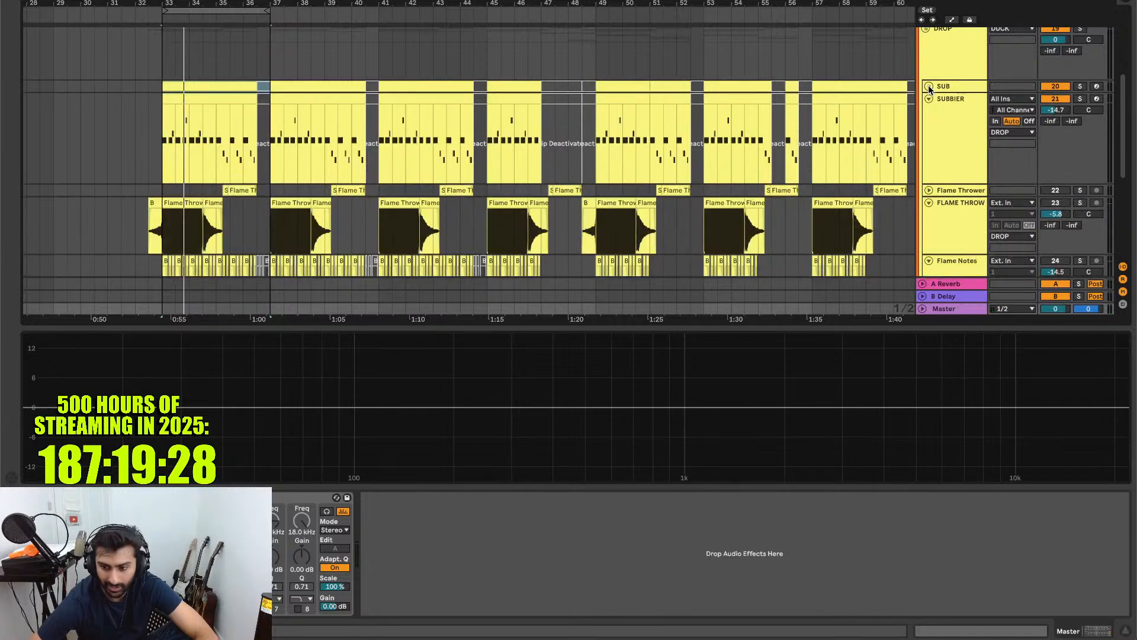
click(1080, 87)
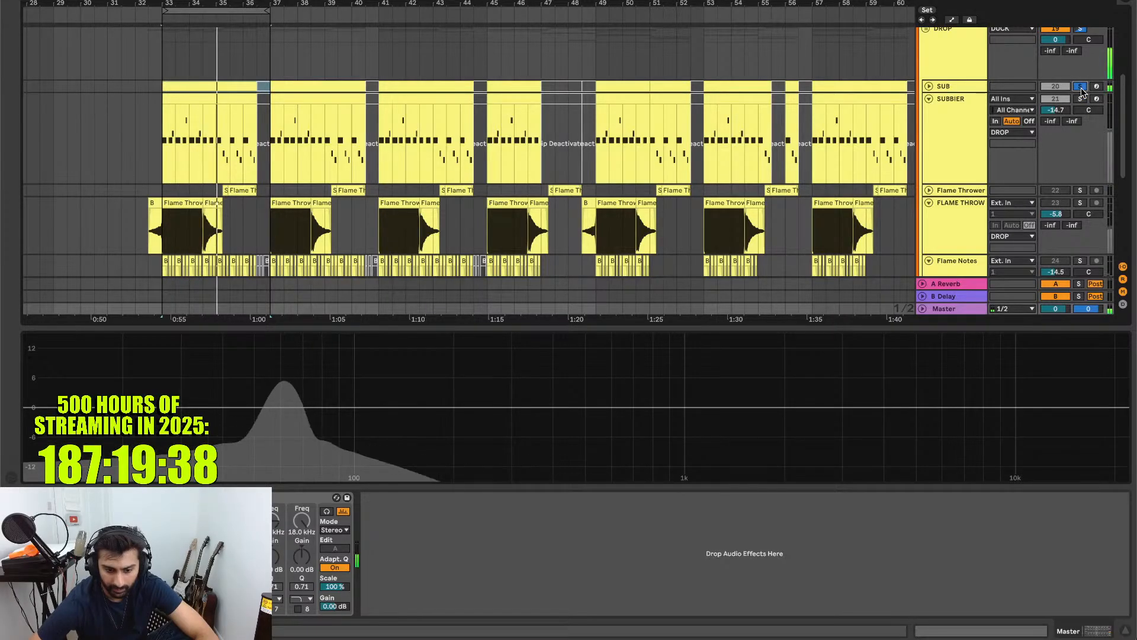
key(space)
click(1081, 87)
- Fold the SUBBIER track, then unfold and activate the Flame Thrower Starting track
click(968, 115)
key(u)
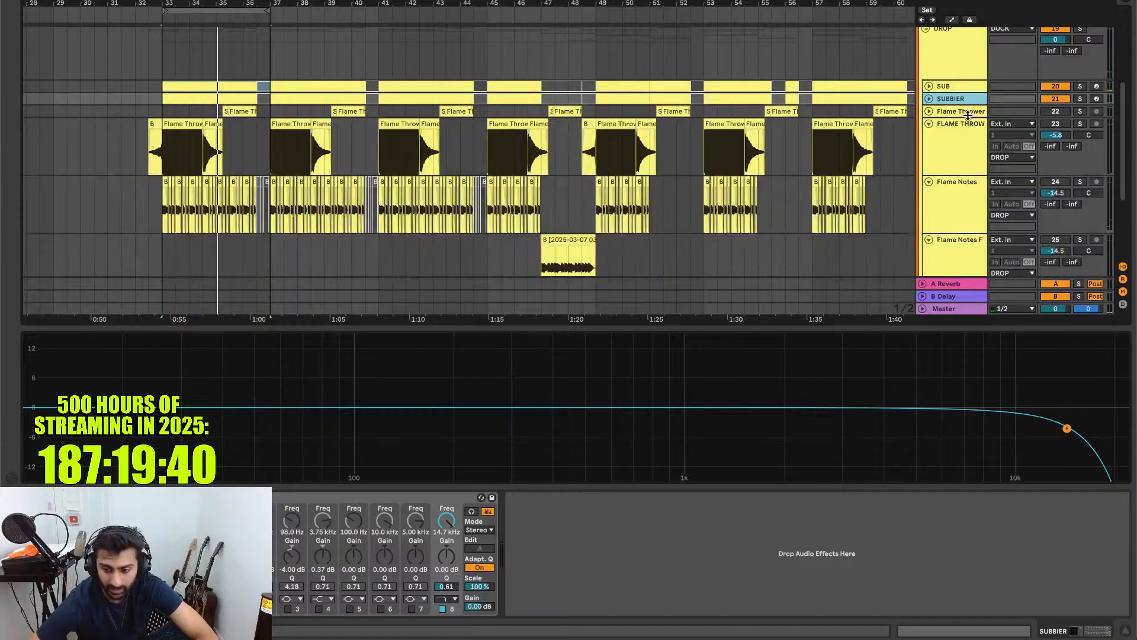
click(968, 115)
key(u)
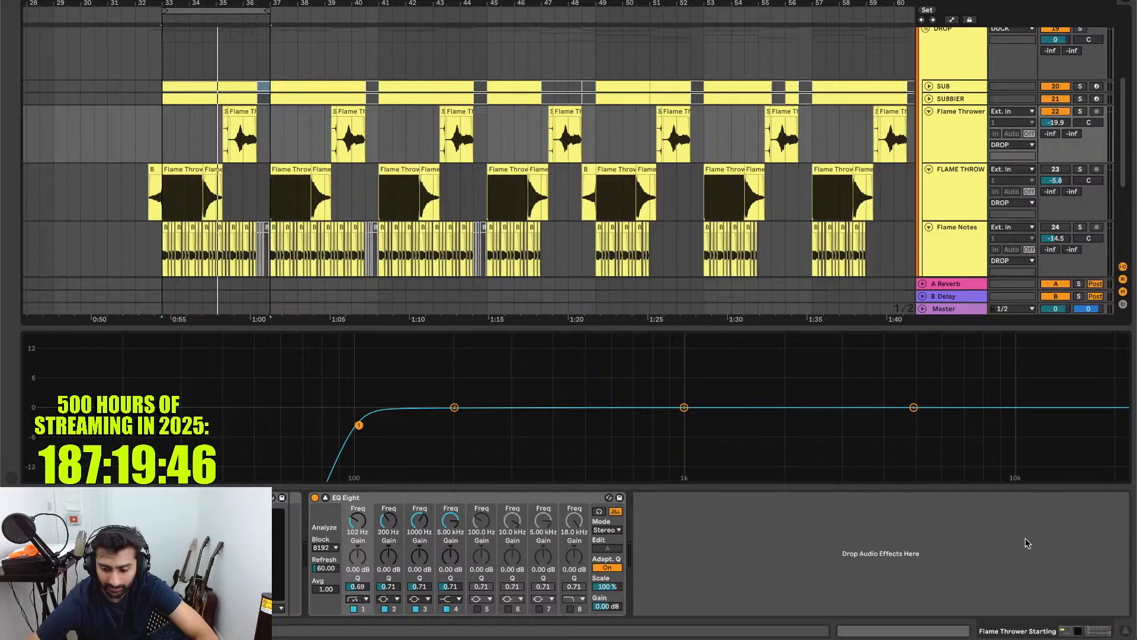
- Show the Master's EQ Eight analyzer, shorten the loop to bars 35 to 37 and play it
click(964, 309)
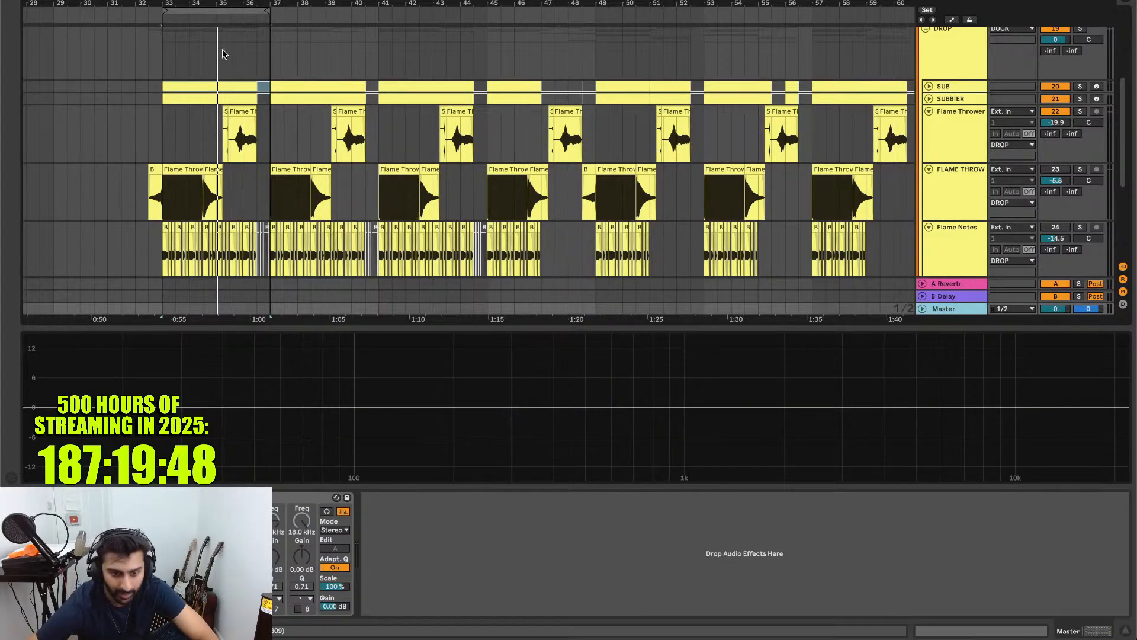
drag(164, 9, 222, 24)
key(space)
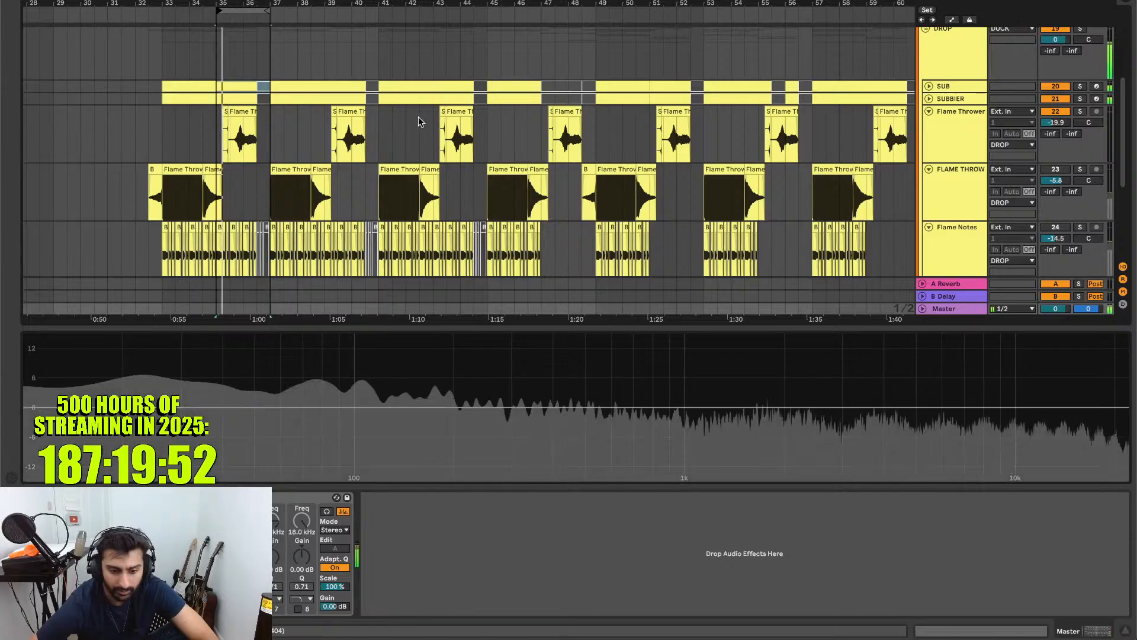
- Check Flame Thrower Starting in solo, raise its track volume to 6.0 dB against the pink noise, and solo it again
click(1082, 111)
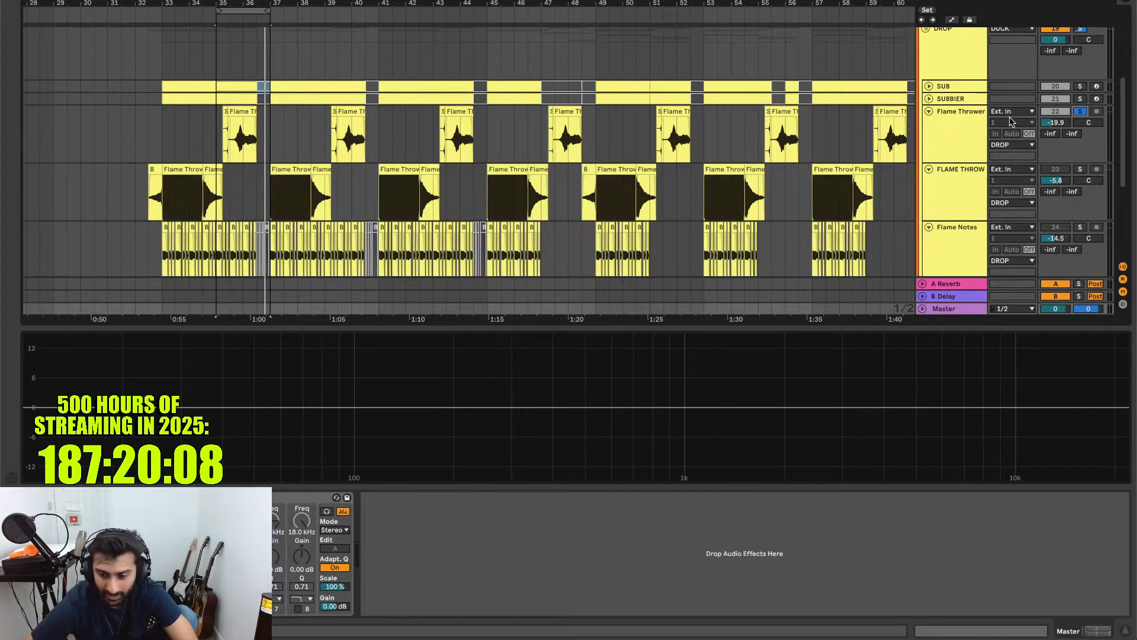
click(1076, 111)
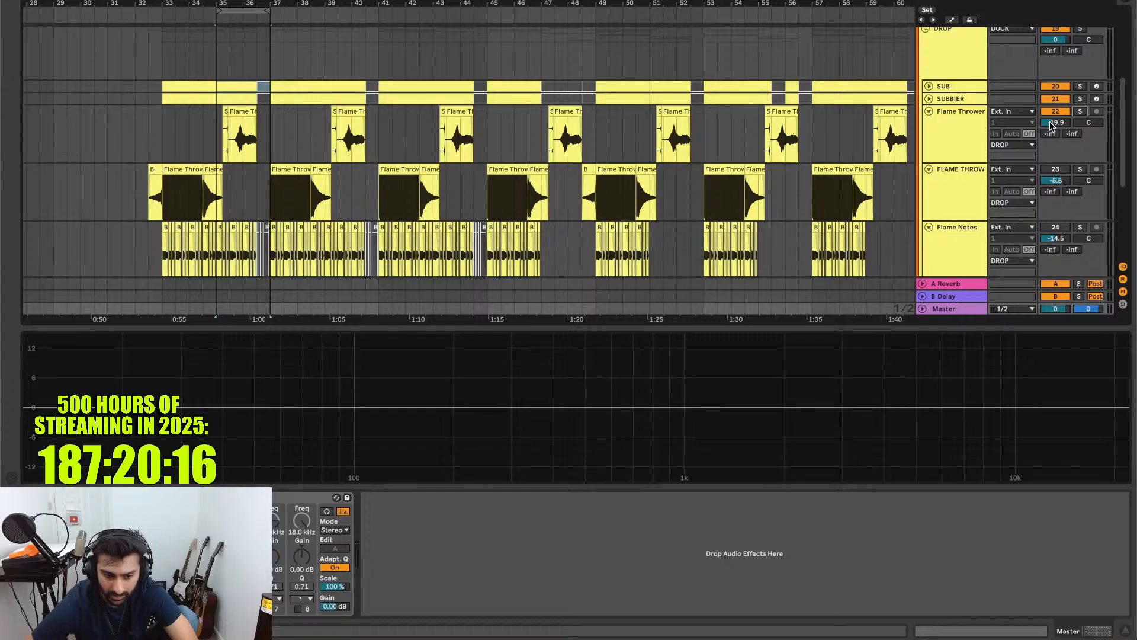
drag(1051, 125, 1052, 83)
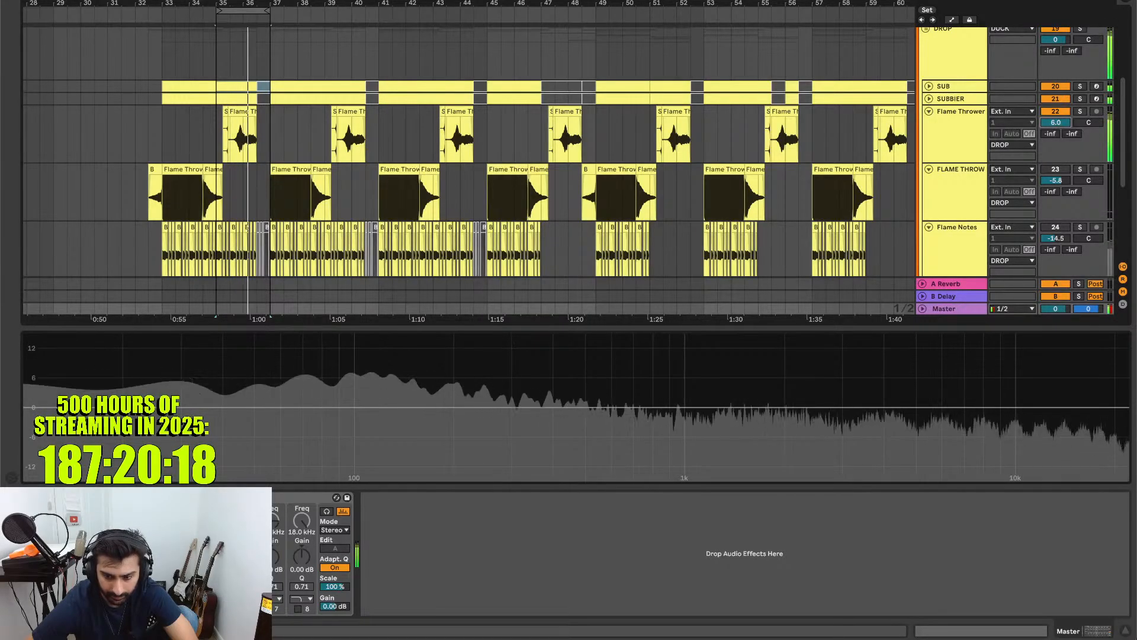
click(1079, 112)
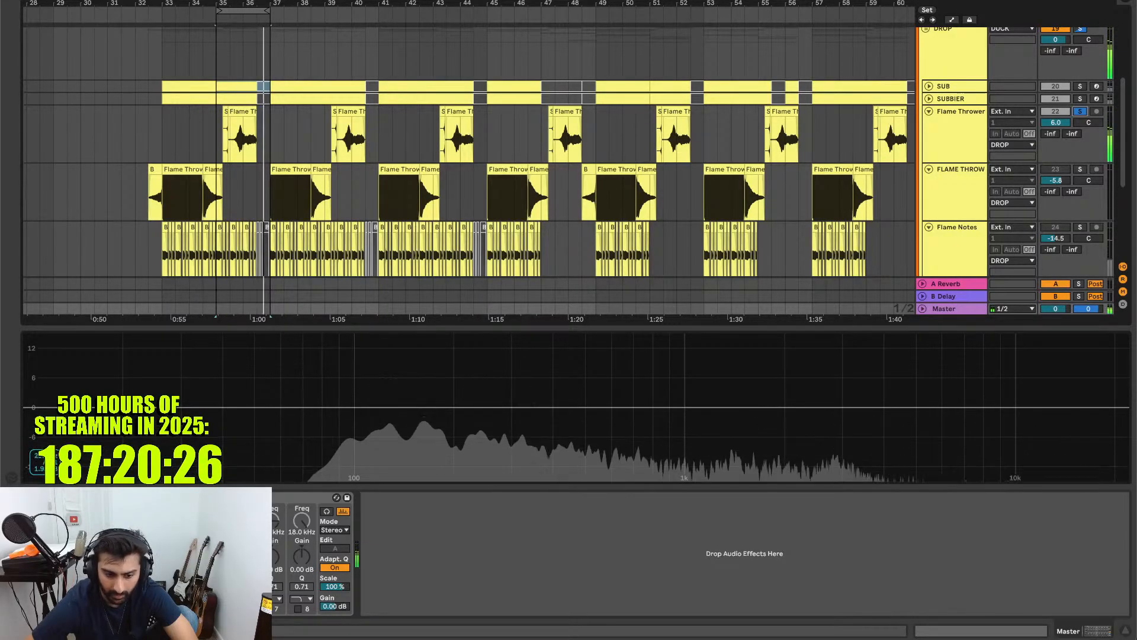
- Check Flame Thrower Starting's last EQ Eight during soloed playback, then return to the Master's analyzer
key(space)
click(957, 154)
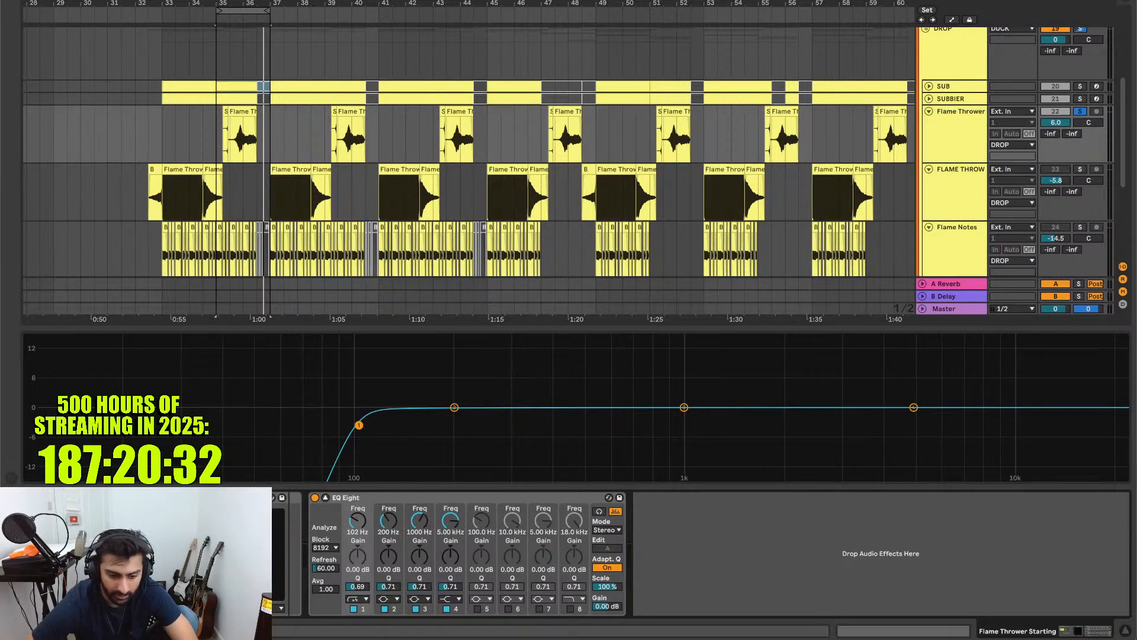
click(89, 533)
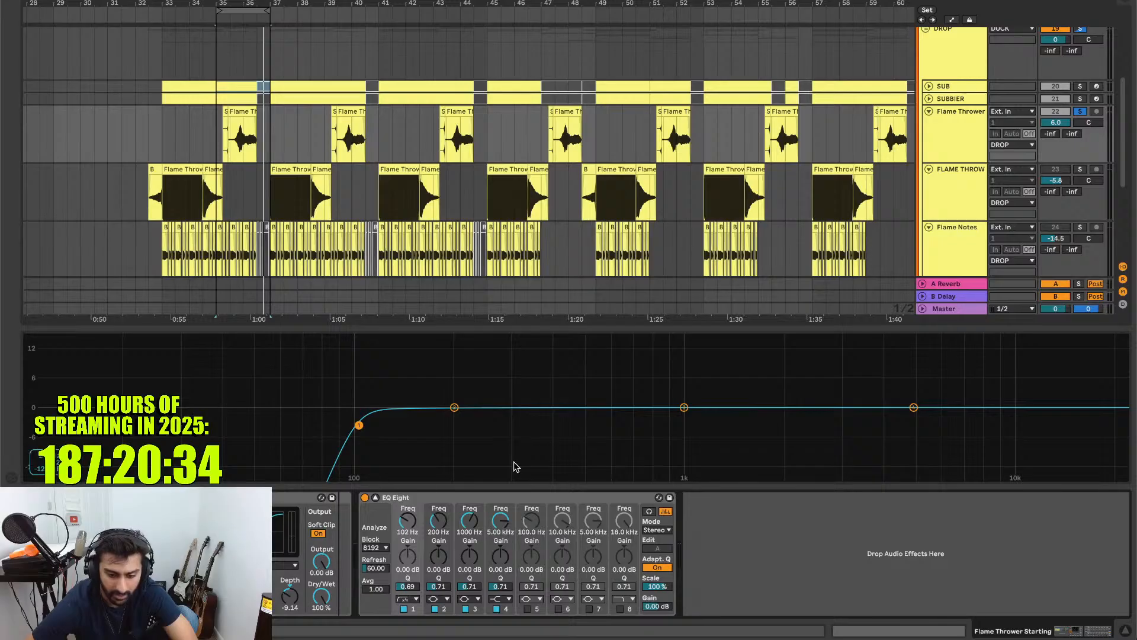
key(space)
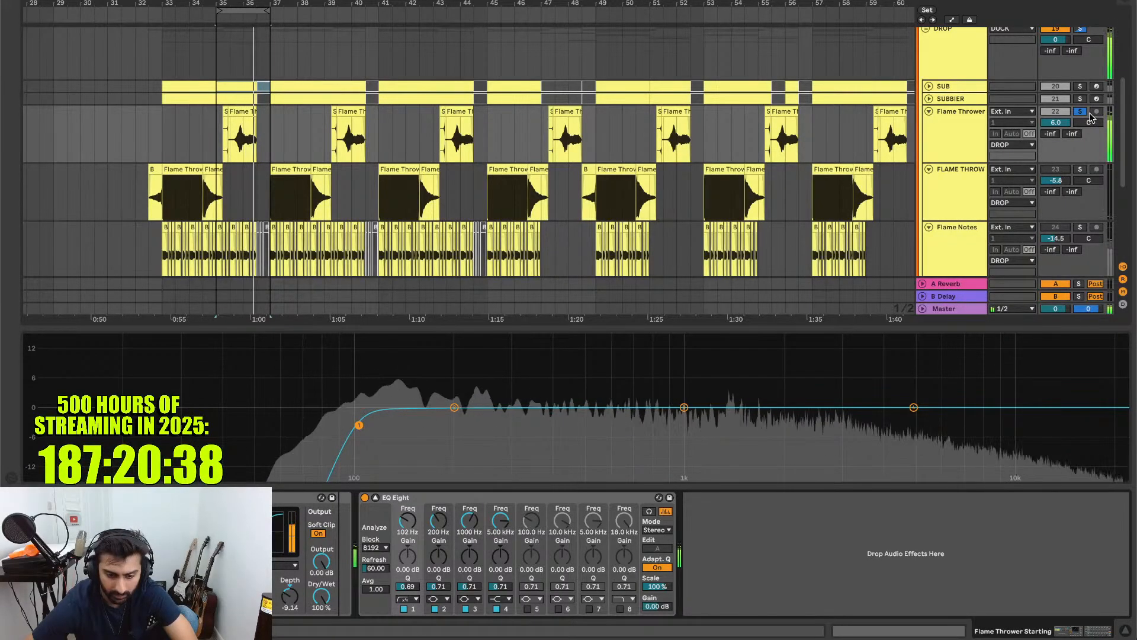
click(943, 309)
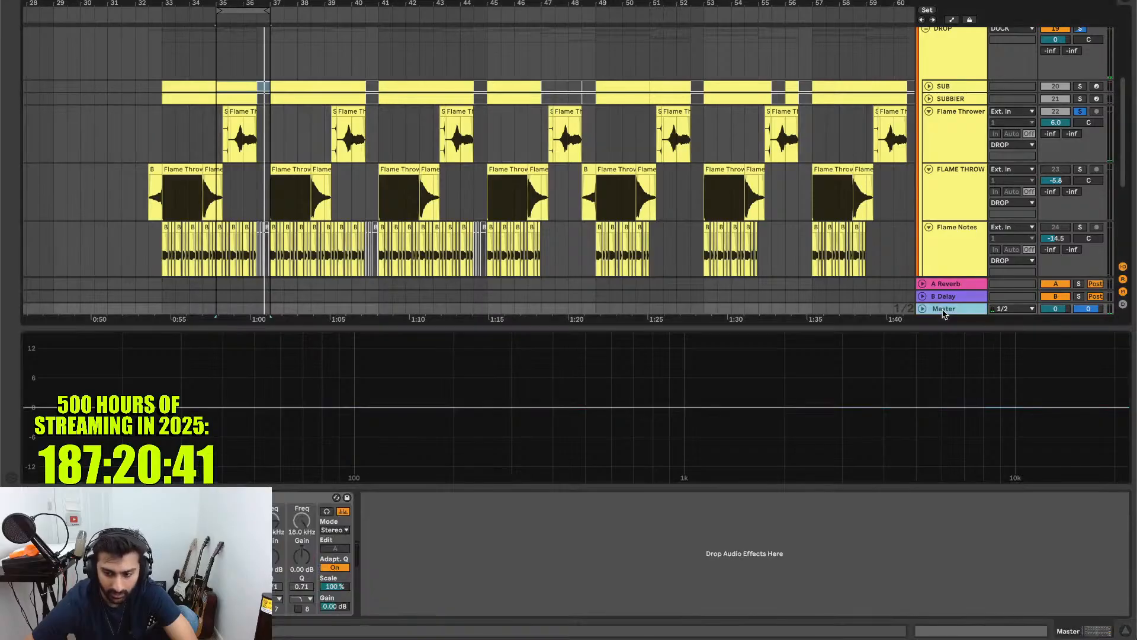
- Compare Flame Thrower Starting in solo with the full mix and pink noise on the Master's analyzer
click(1082, 111)
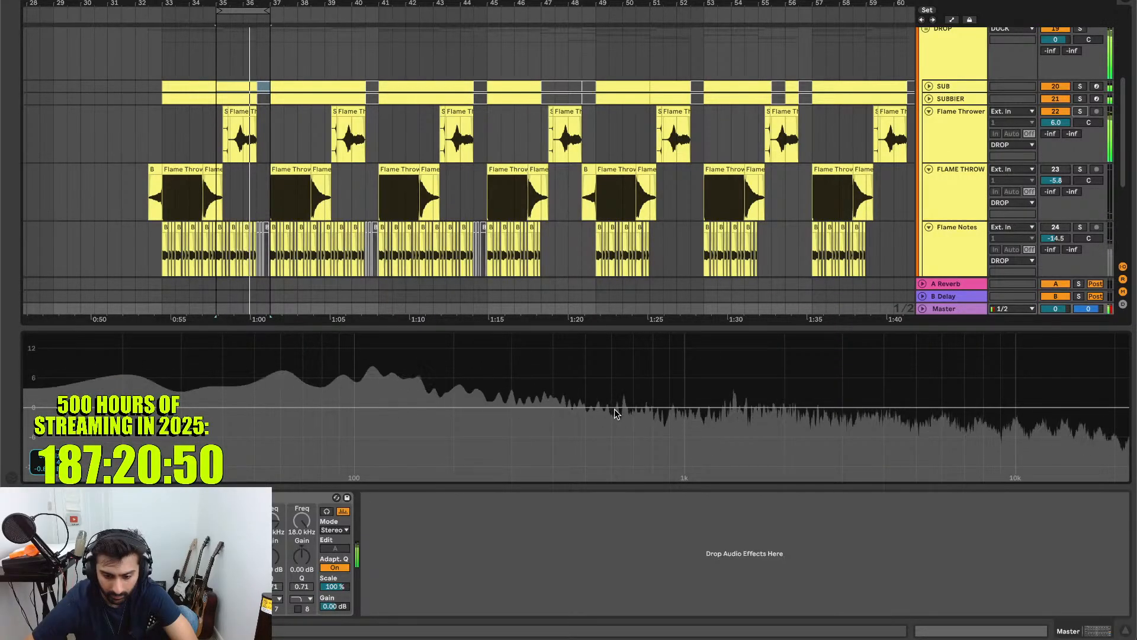
click(1081, 112)
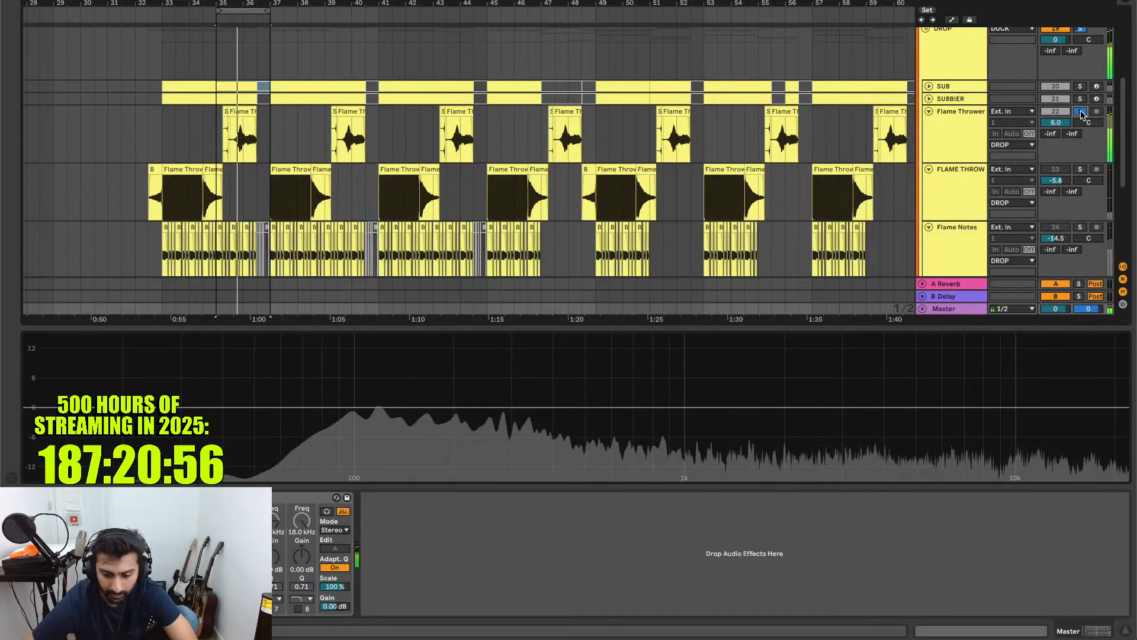
click(1080, 111)
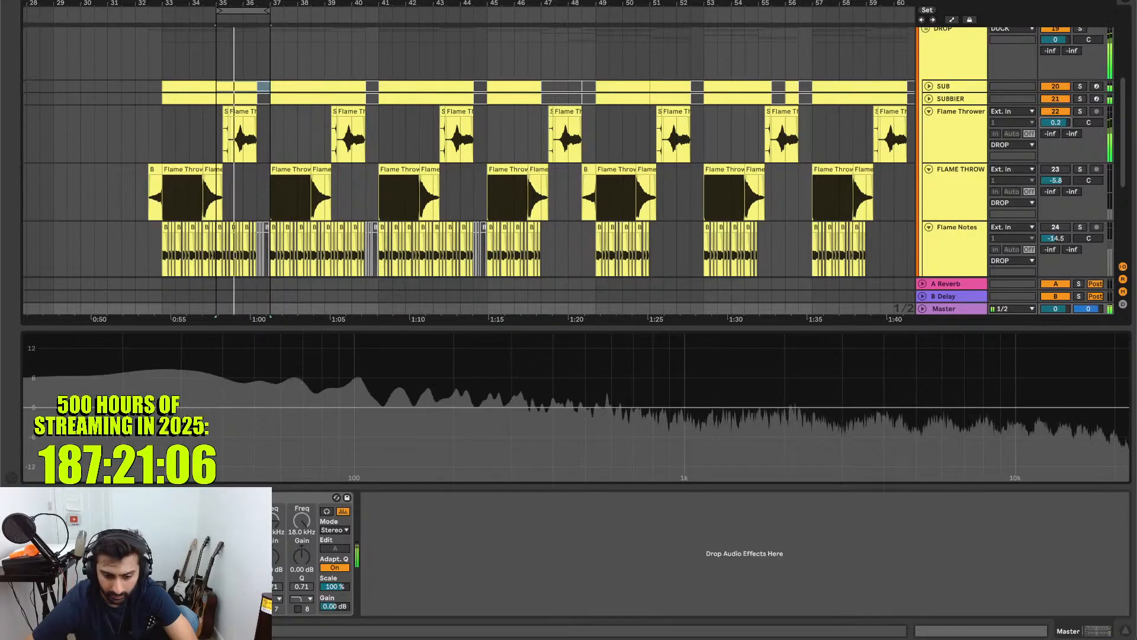
- Lower Flame Thrower Starting's track volume to -5.0 dB against the pink noise, checking it once in solo, and stop playback
drag(1055, 123, 1055, 124)
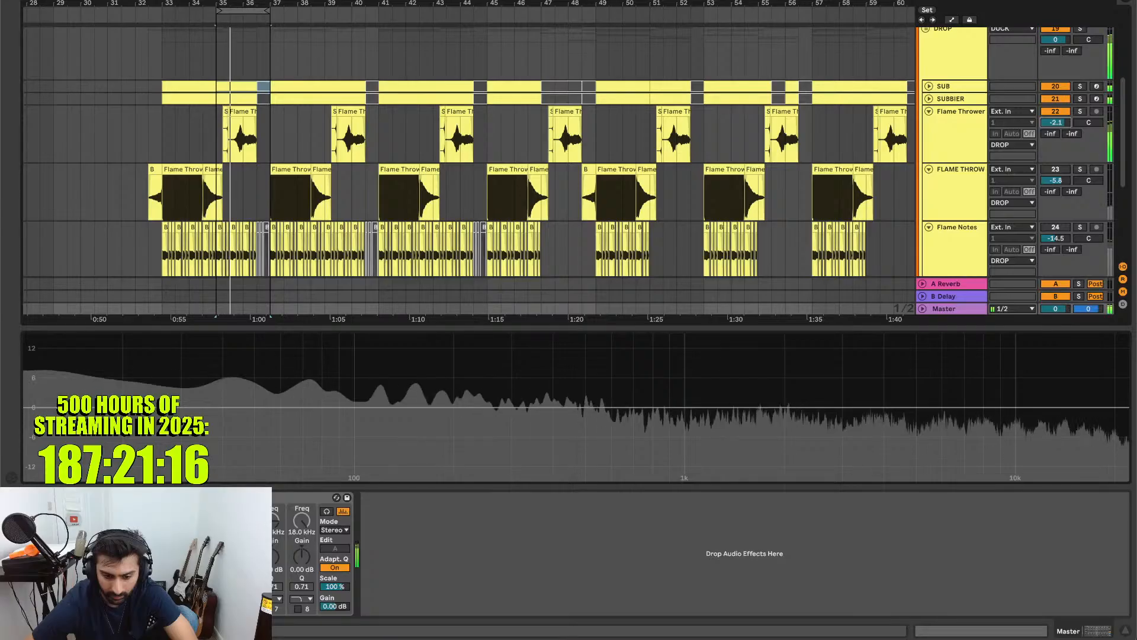
drag(1055, 122, 1055, 123)
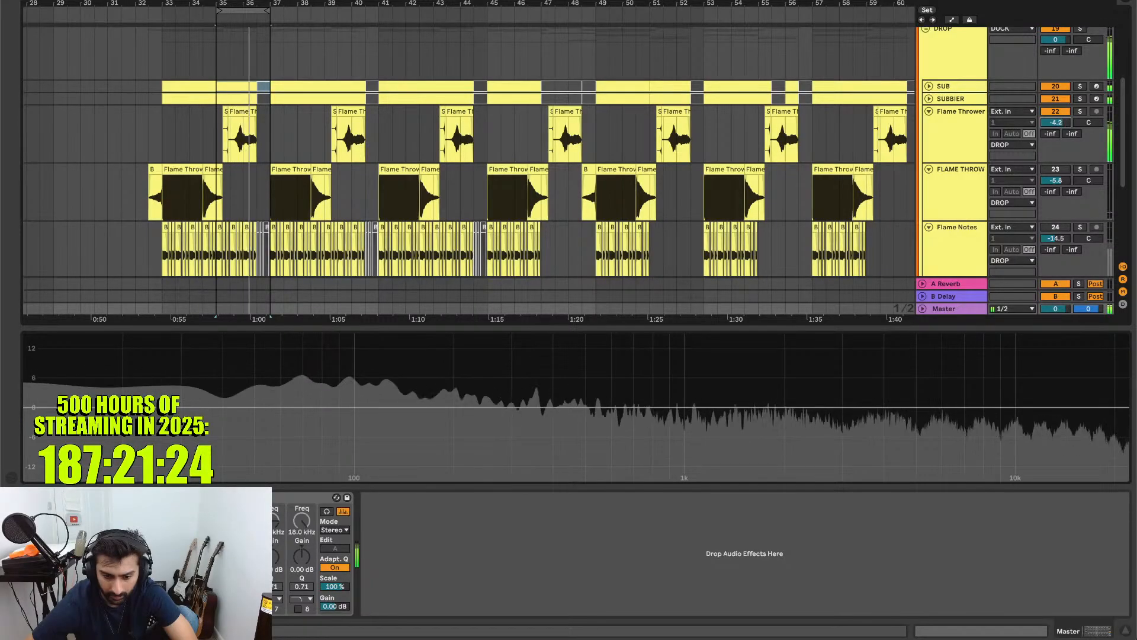
drag(1056, 123, 1055, 117)
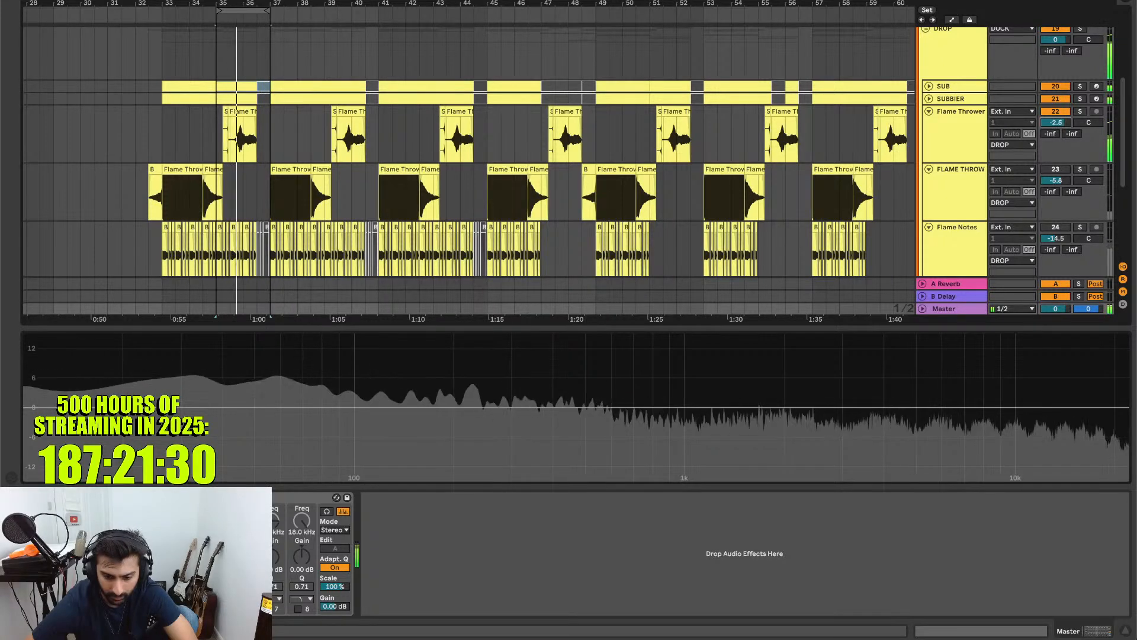
drag(1055, 122, 1055, 120)
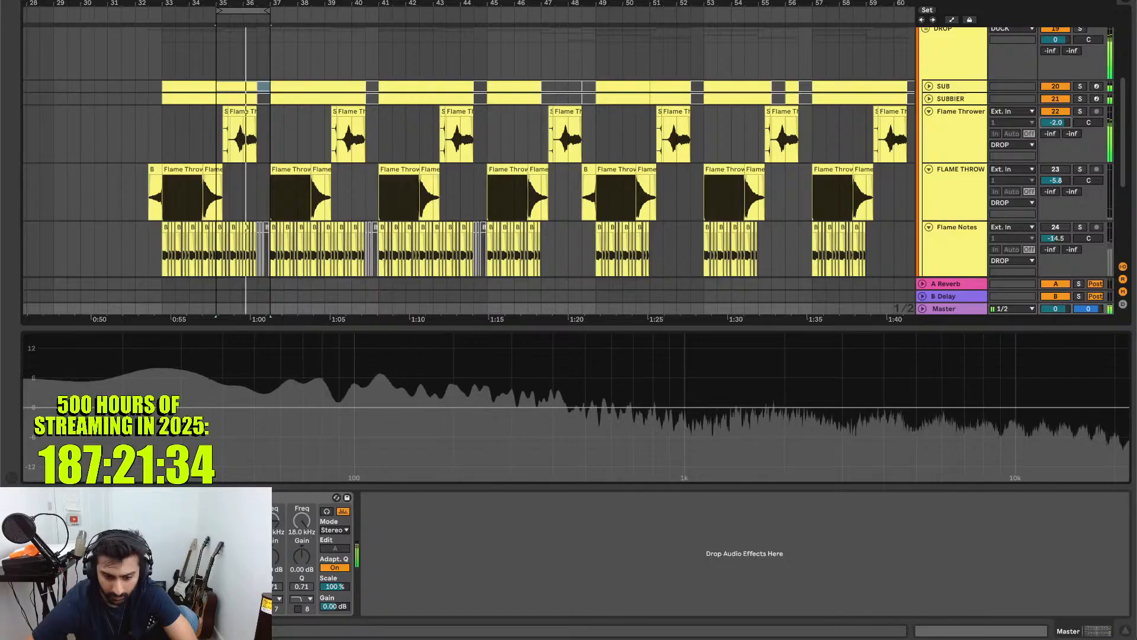
click(1081, 112)
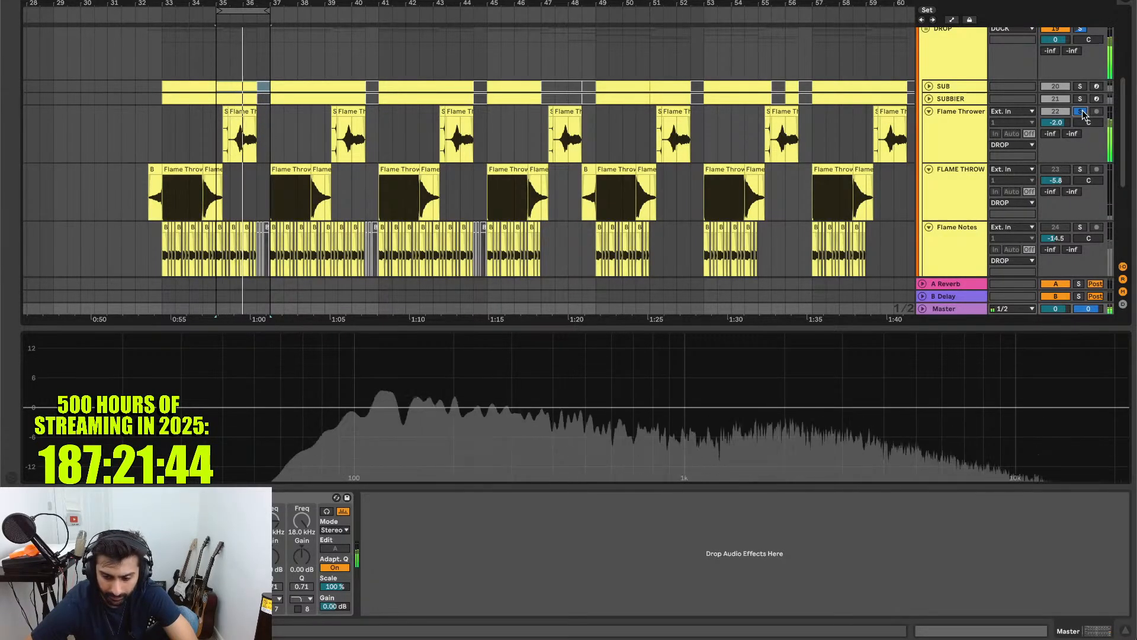
click(1081, 111)
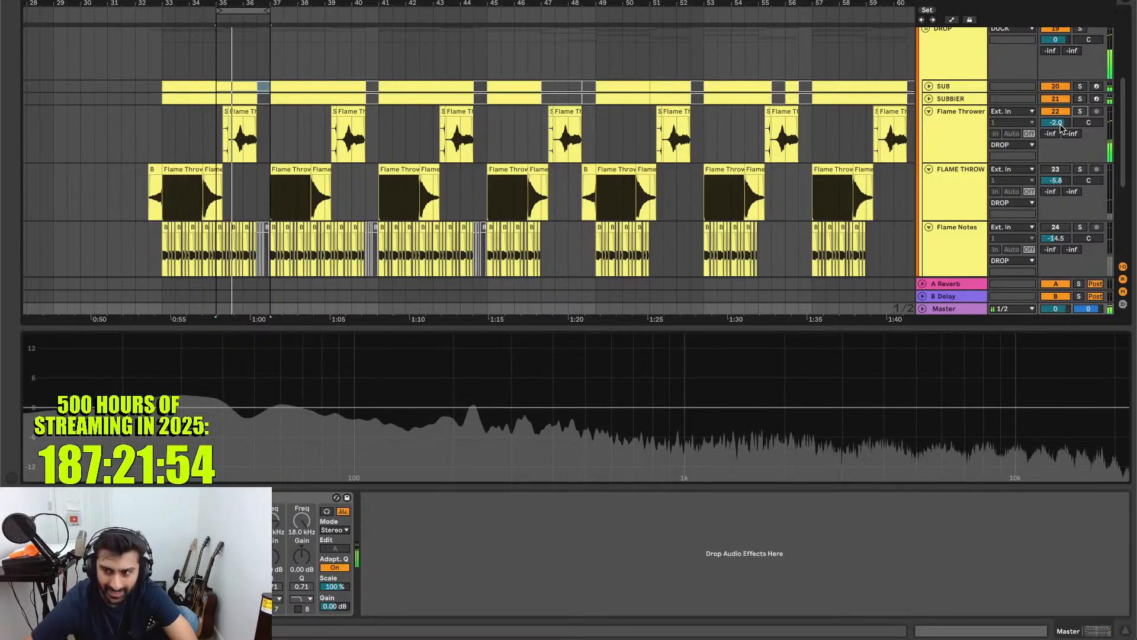
drag(1059, 123, 1059, 136)
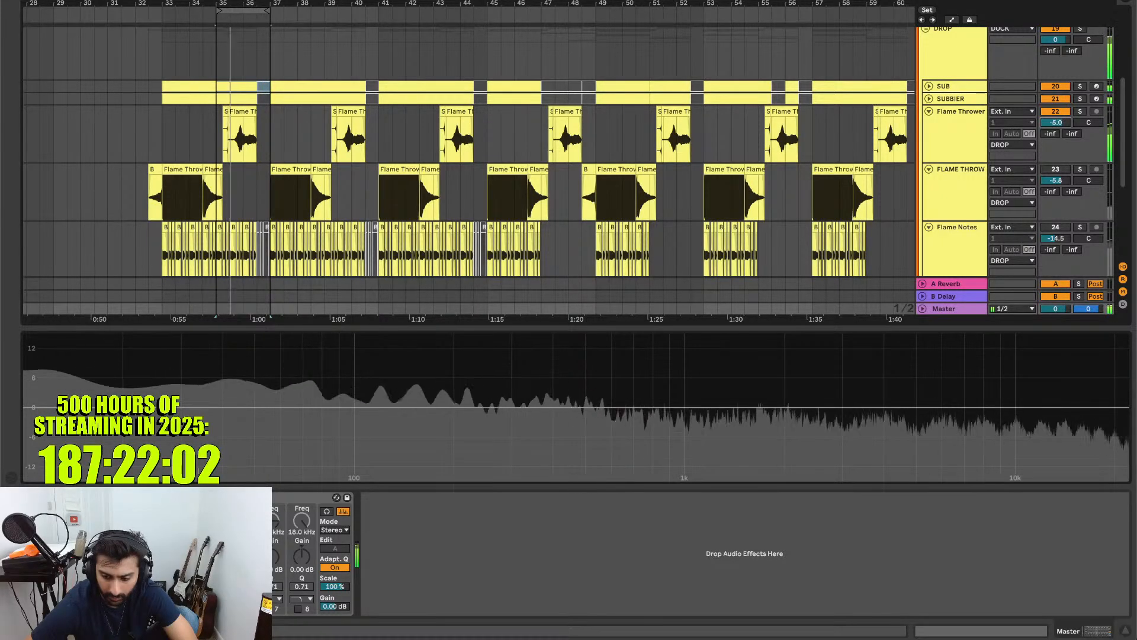
key(space)
- Move the loop to bars 33 to 35 and play the FLAME THROWER track in solo
scroll(954, 249, down, 2)
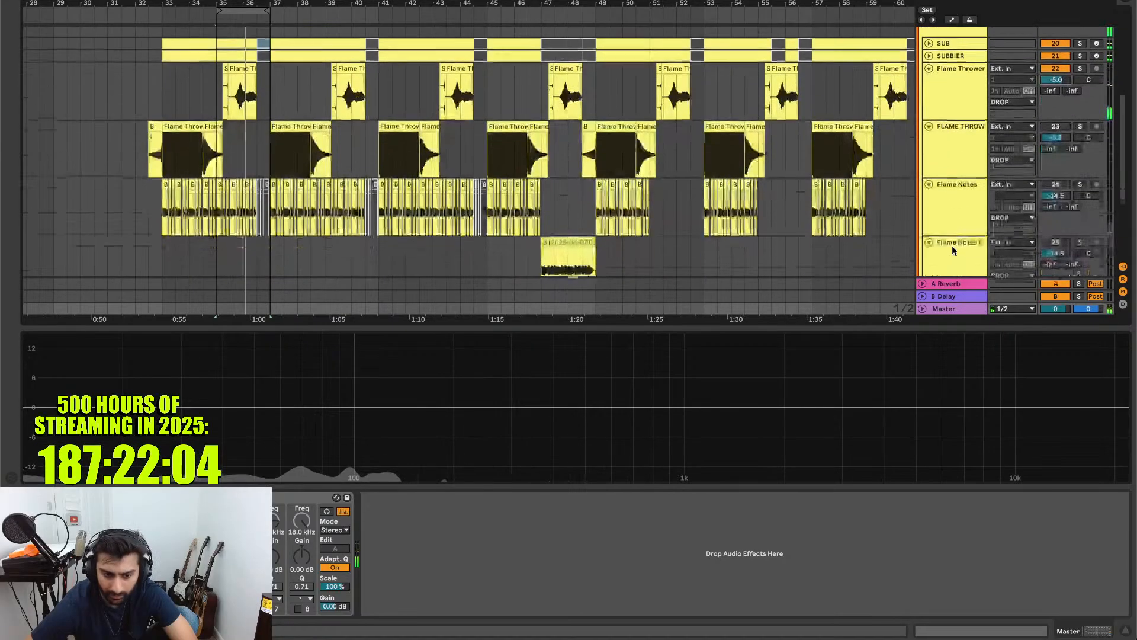
drag(229, 10, 176, 11)
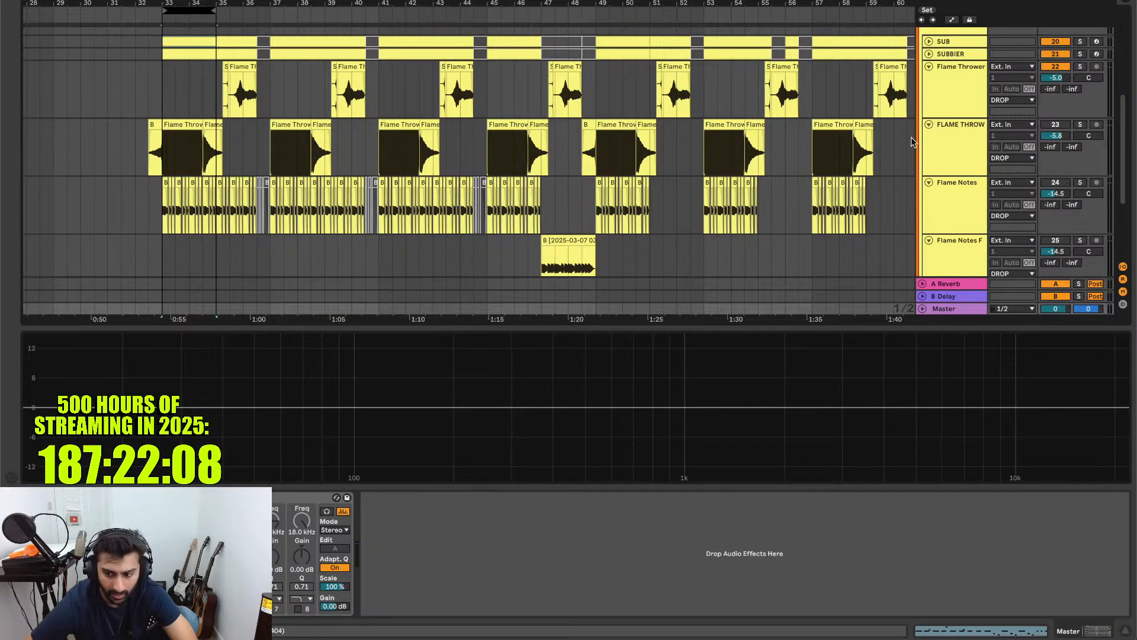
click(1061, 123)
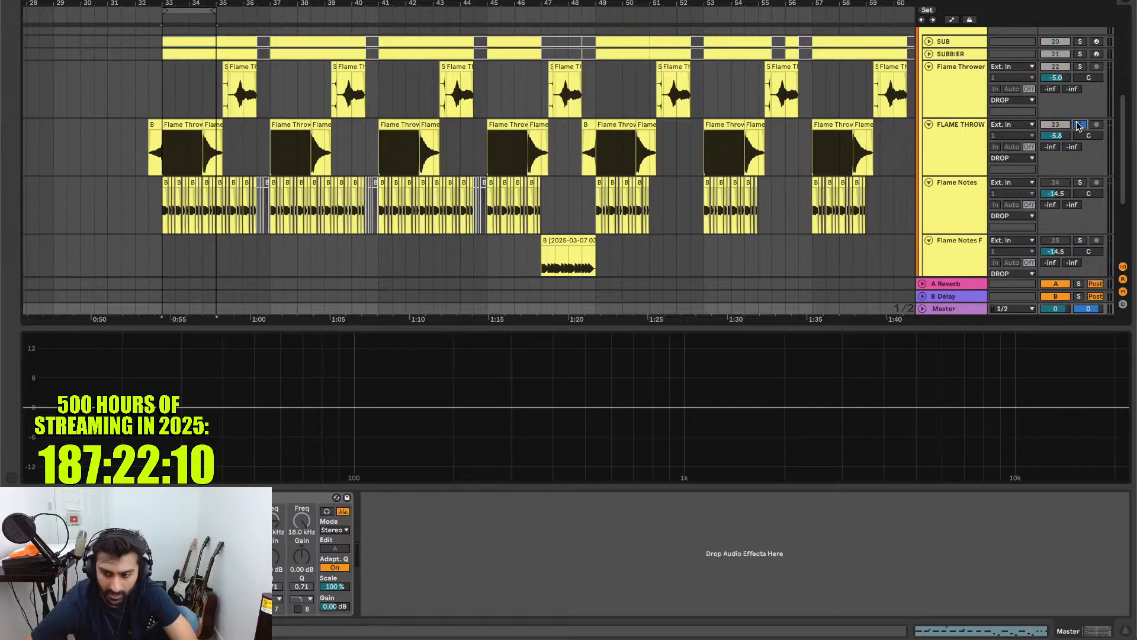
key(space)
click(1079, 125)
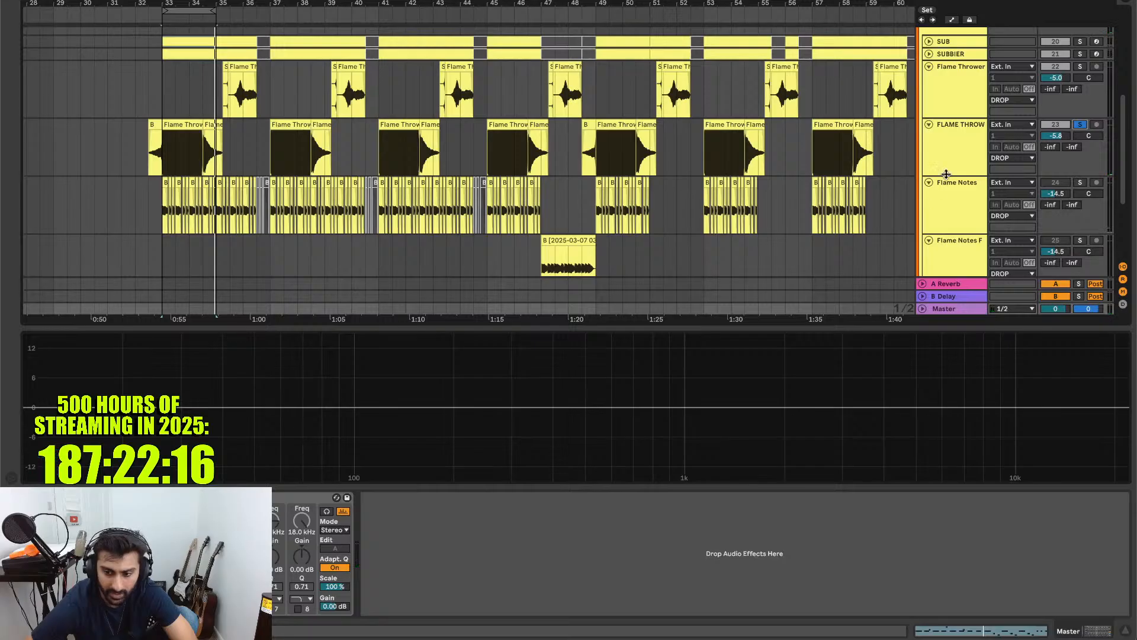
- Switch the low-cut band of FLAME THROWER's EQ Eight off and on again, then duplicate that EQ Eight
click(953, 169)
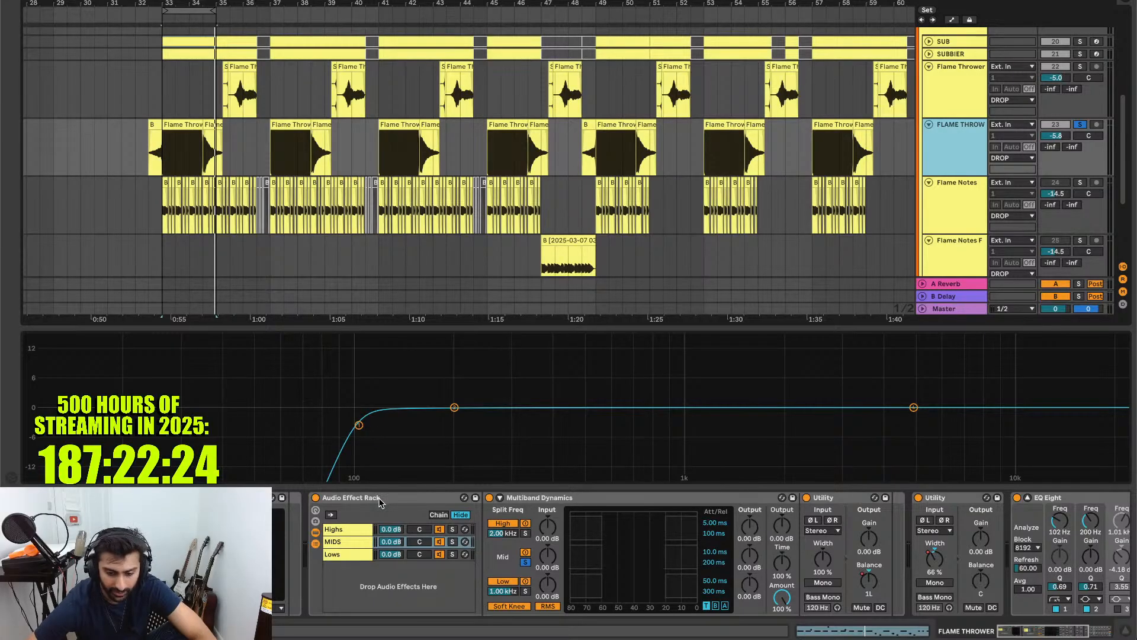
scroll(379, 503, right, 5)
click(854, 506)
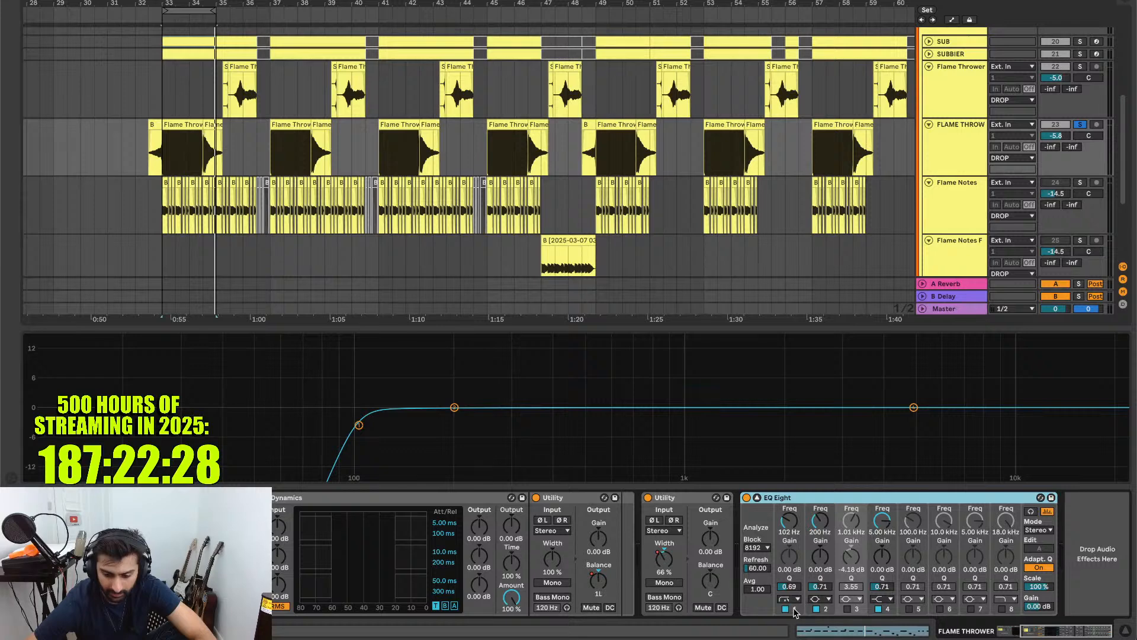
click(796, 610)
click(785, 609)
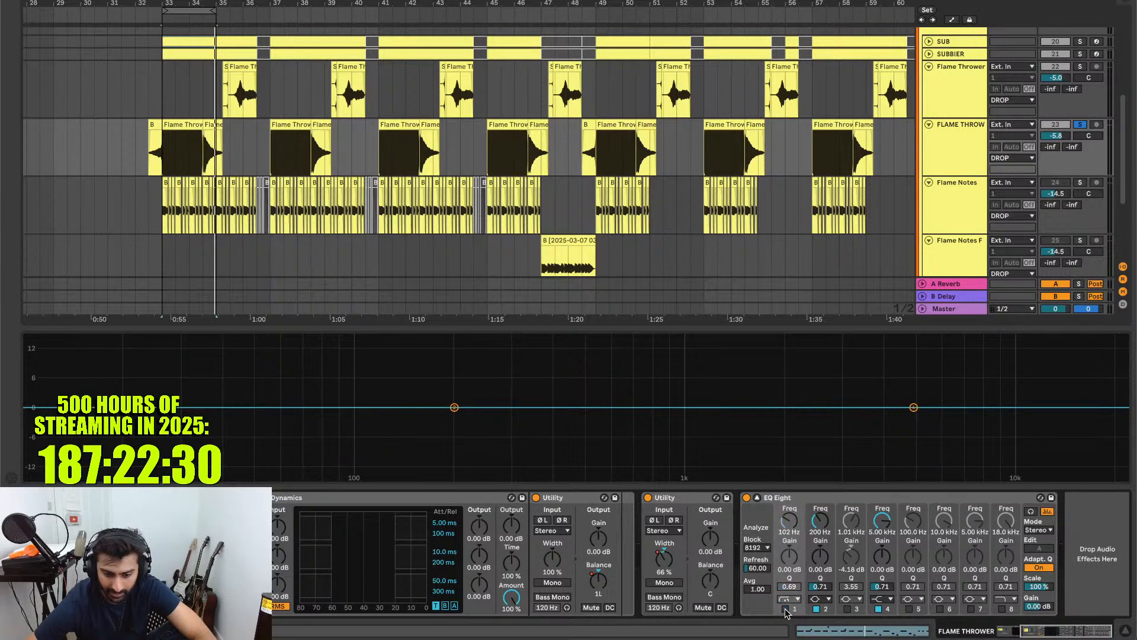
click(786, 609)
click(804, 499)
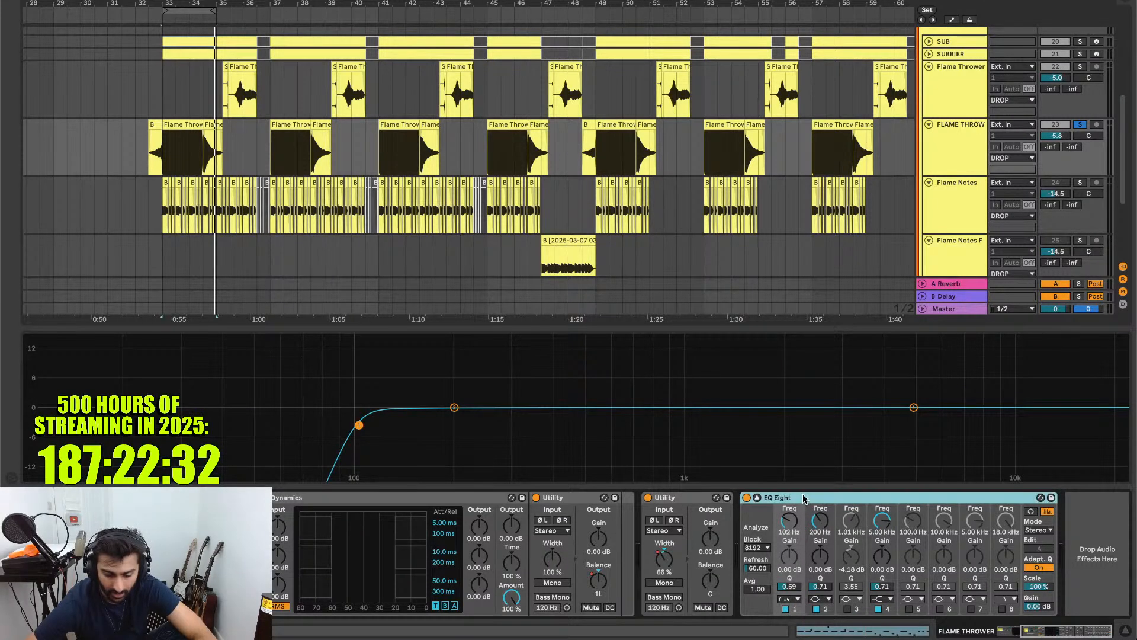
drag(788, 497, 756, 496)
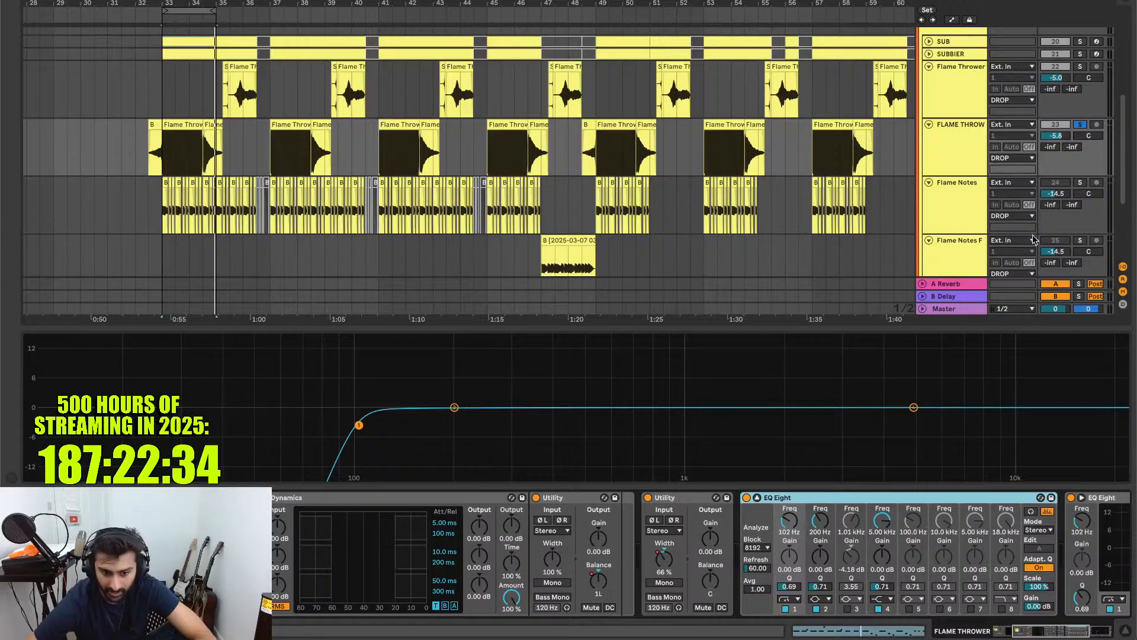
- Raise the low cut of FLAME THROWER's first EQ Eight to 136 Hz during playback, then expand the duplicate's display
key(space)
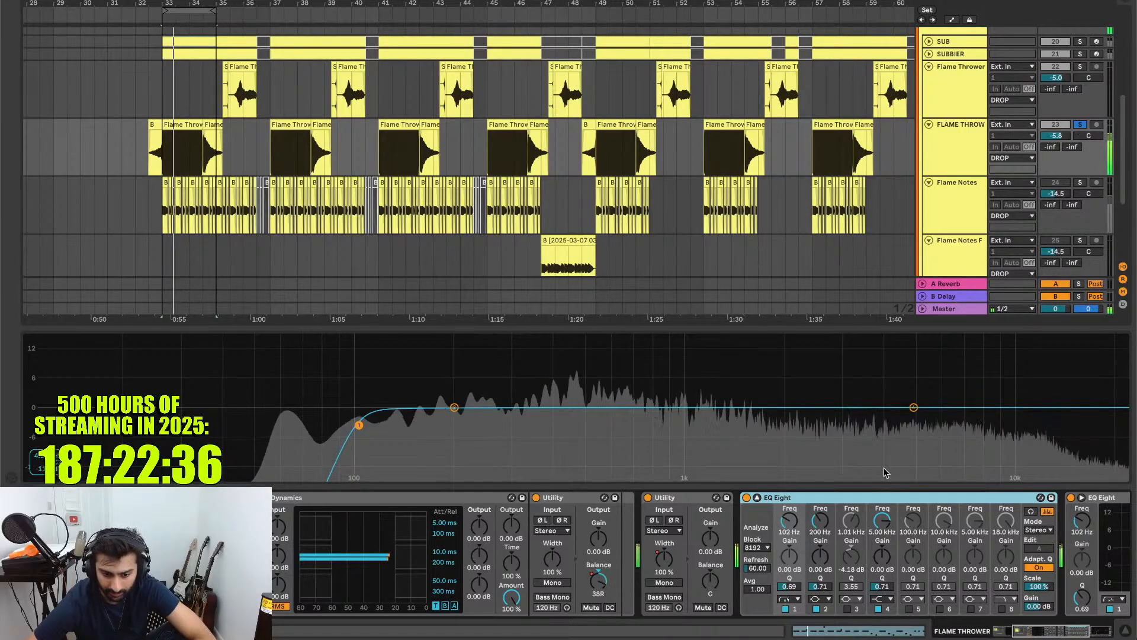
scroll(823, 531, right, 5)
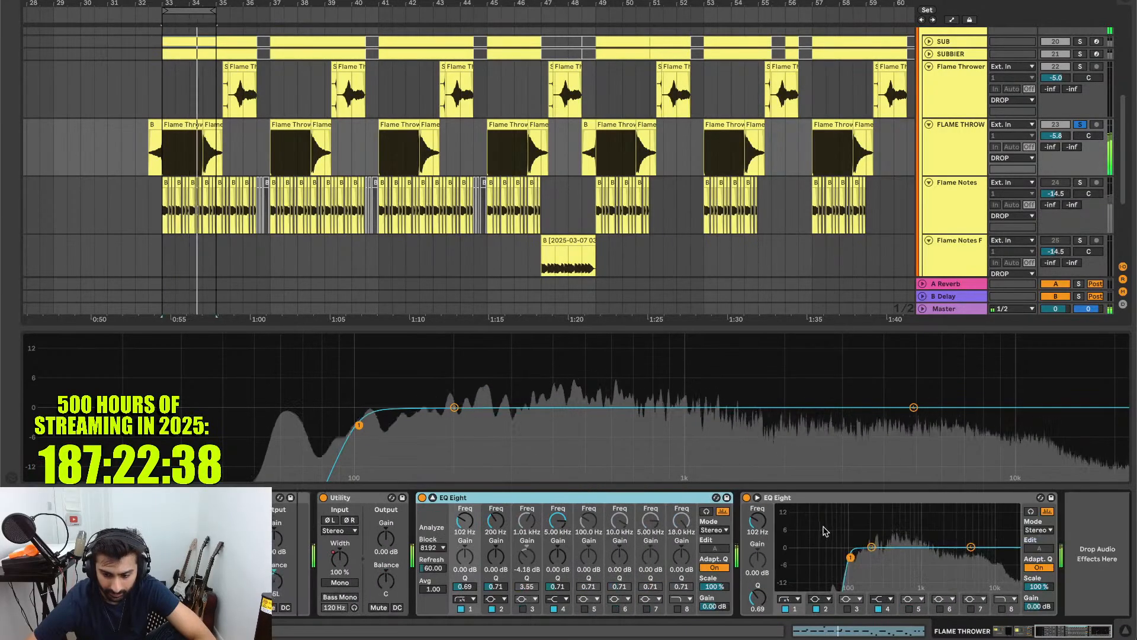
click(853, 501)
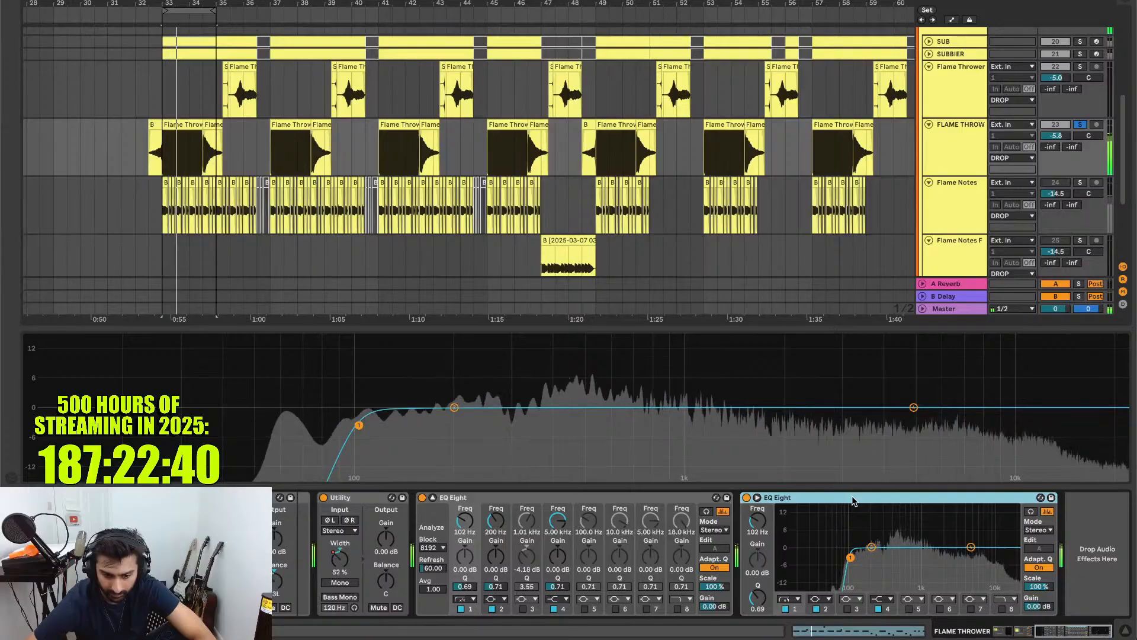
click(637, 494)
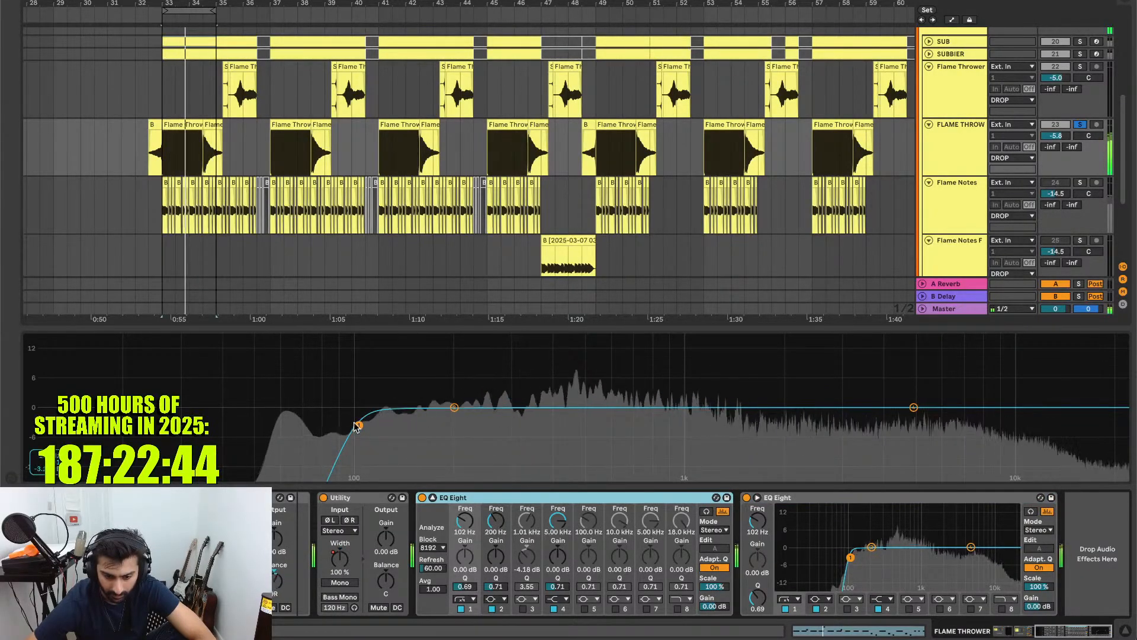
drag(359, 425, 401, 427)
key(space)
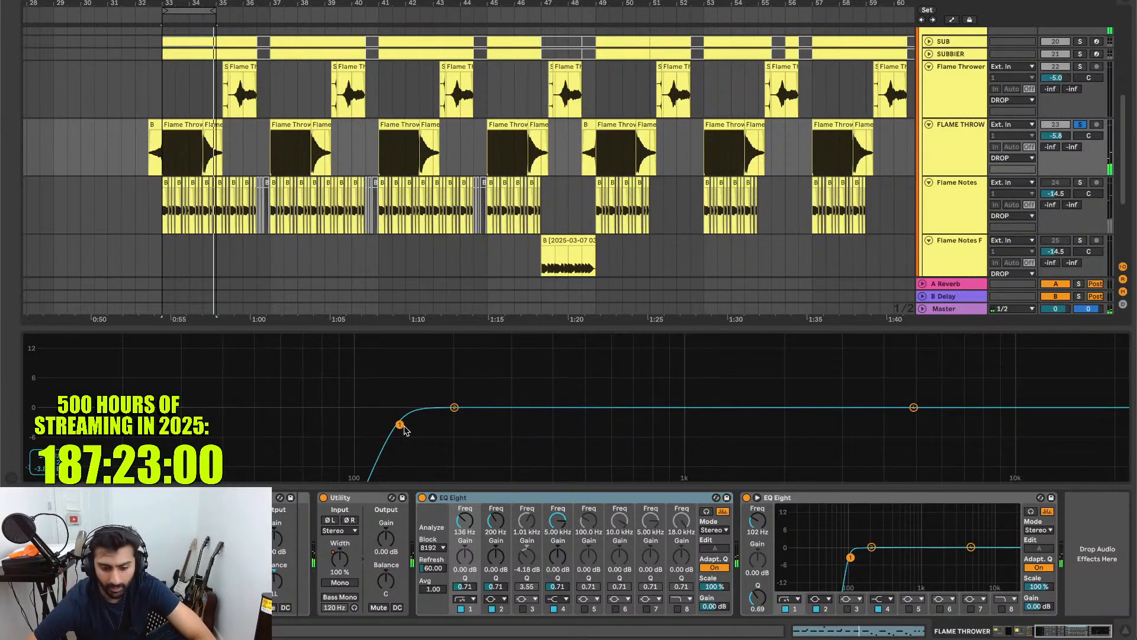
click(758, 499)
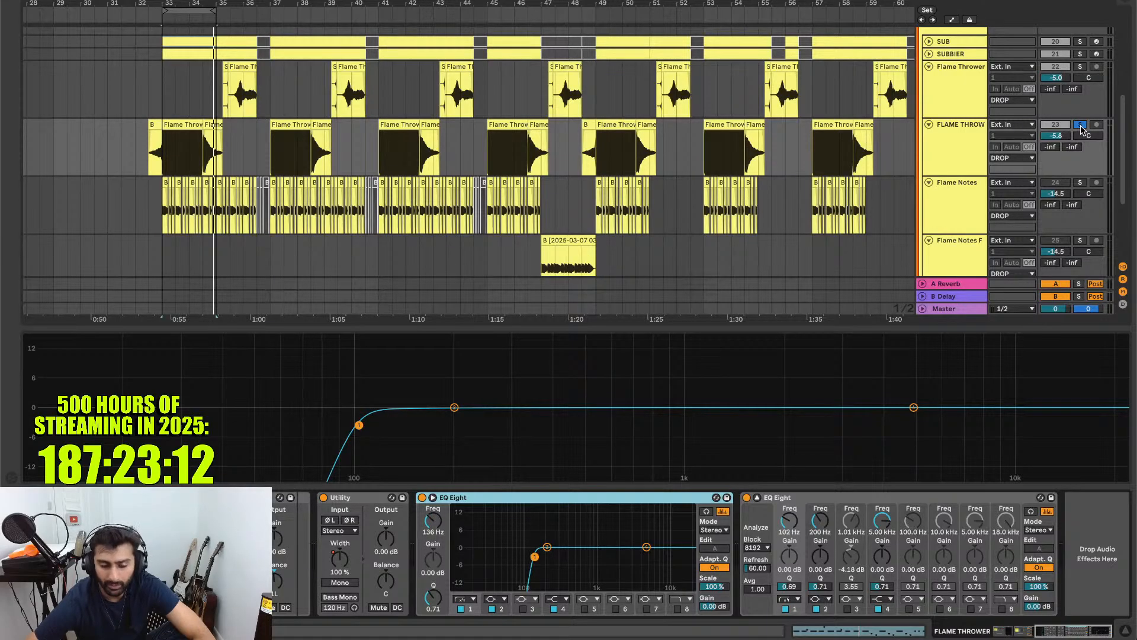
- Play FLAME THROWER in solo and examine its spectrum on the Master's analyzer, then stop playback
click(960, 311)
key(space)
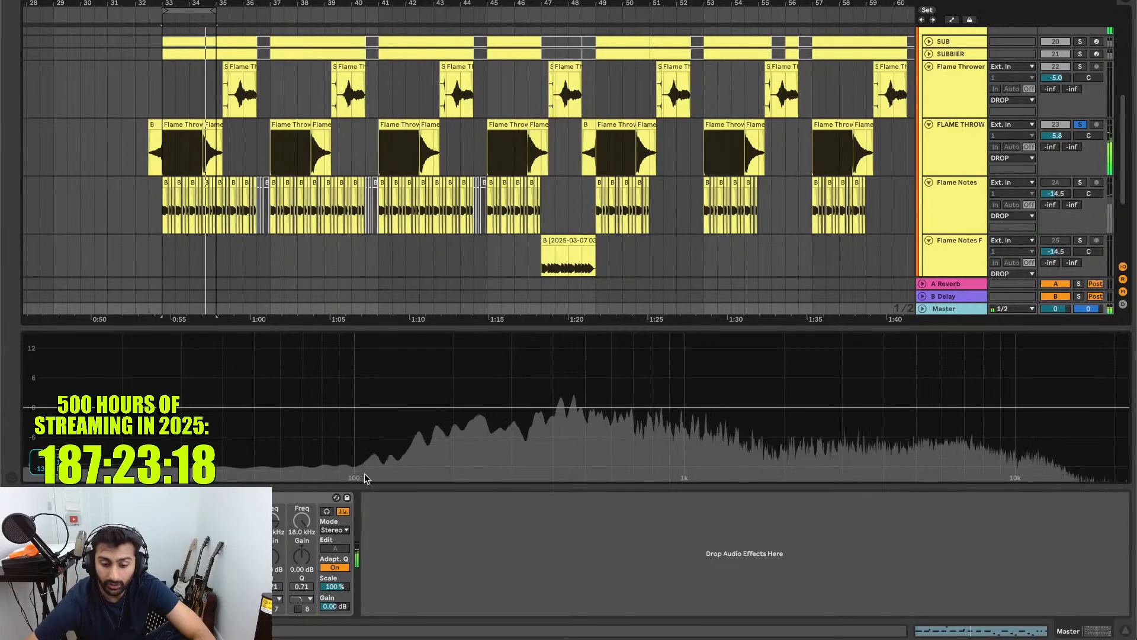
key(space)
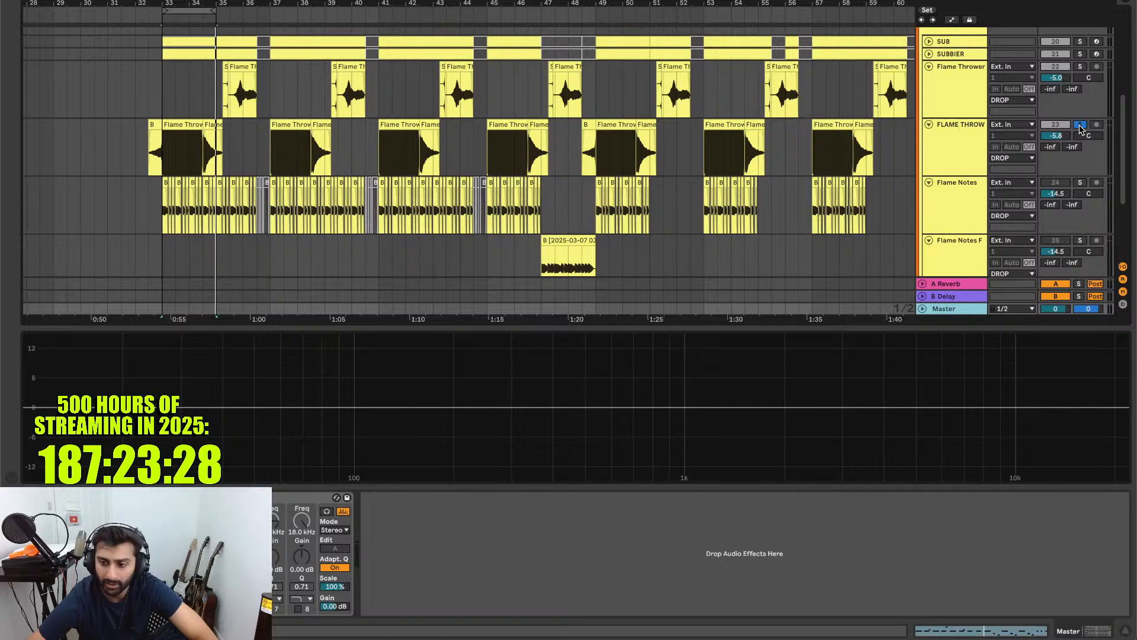
key(space)
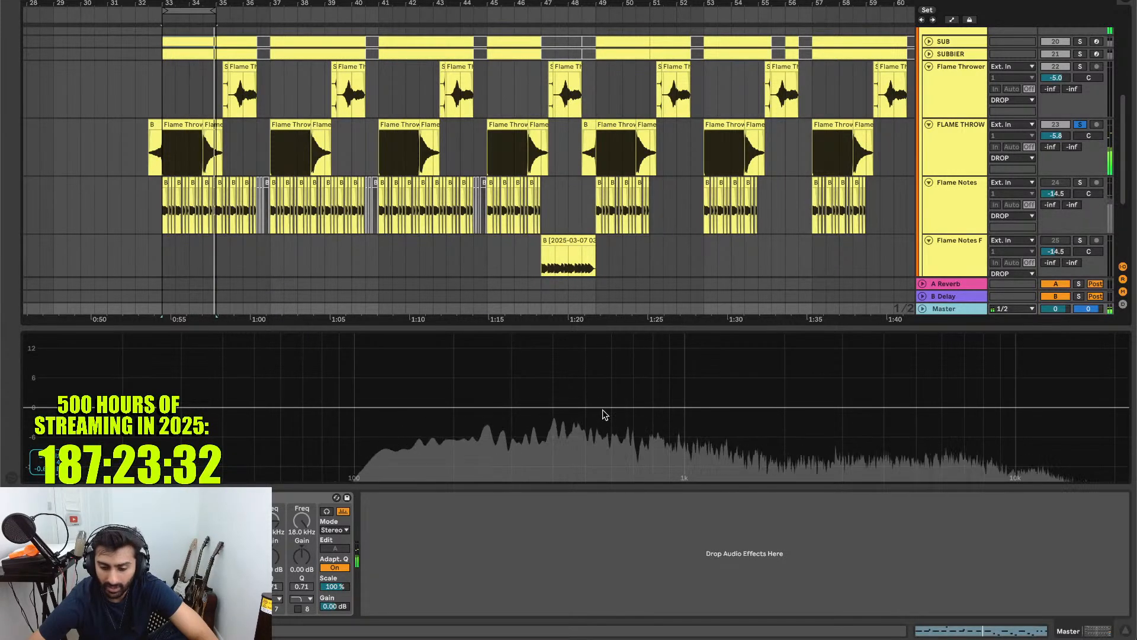
key(space)
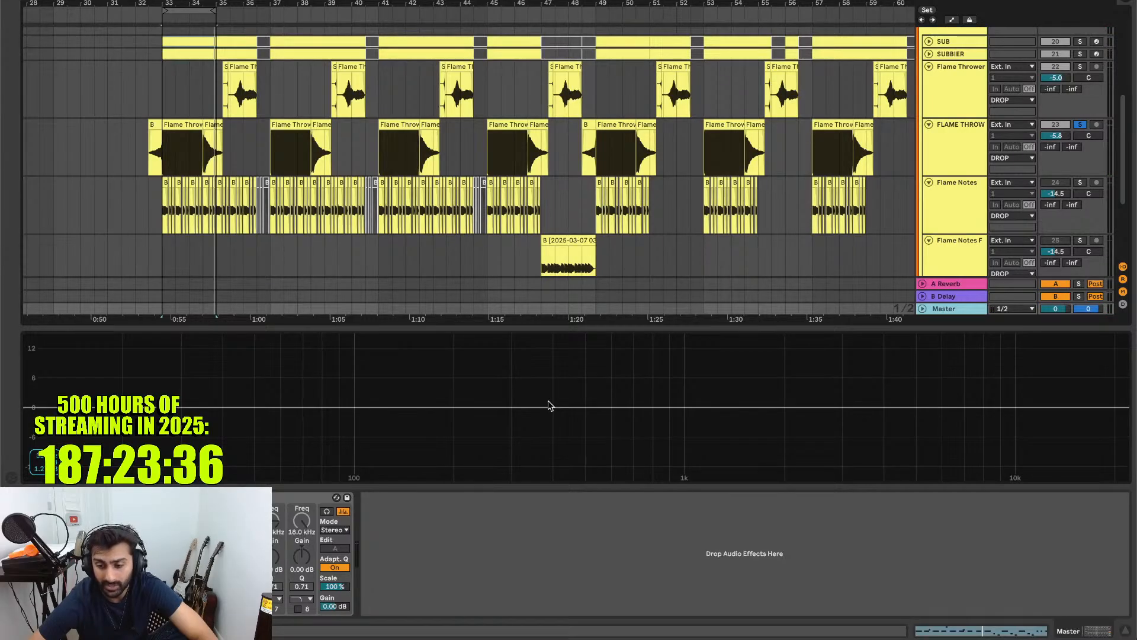
- Take FLAME THROWER out of solo, try its volume at 6.0 dB against the pink noise, and lower it to -10.6 dB
click(1079, 128)
drag(1054, 138, 1054, 109)
key(space)
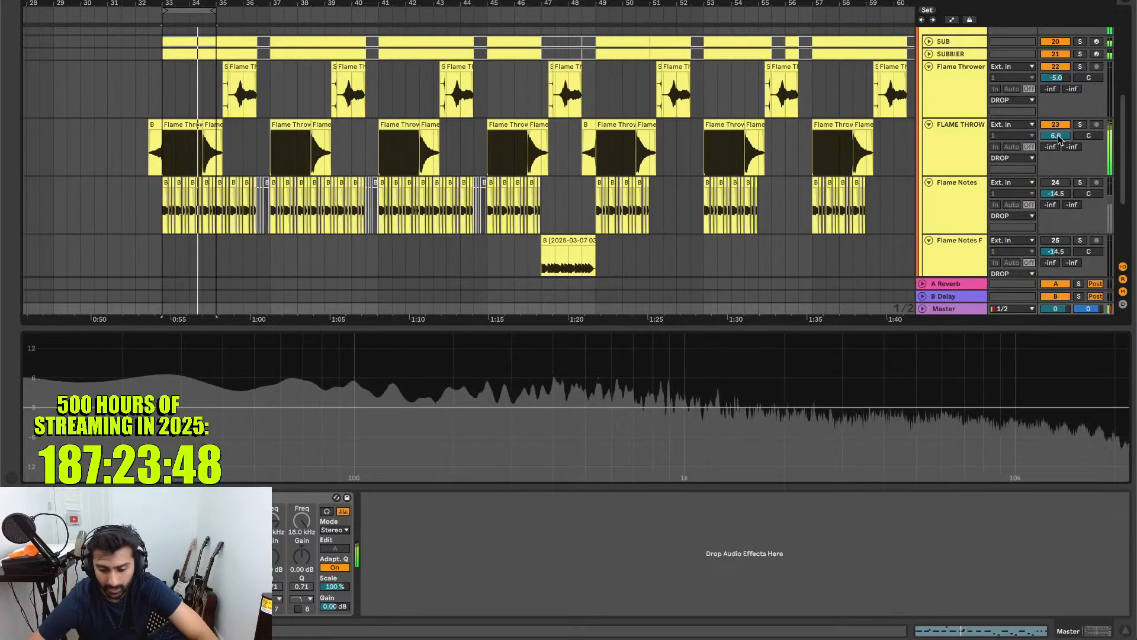
drag(1059, 138, 1058, 166)
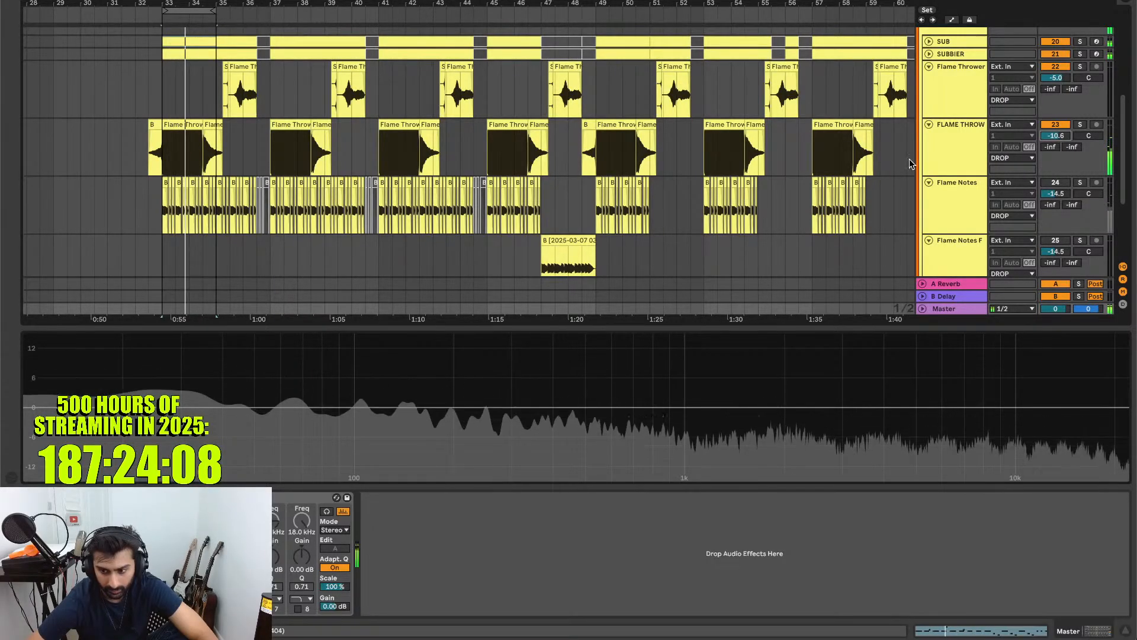
- Solo the Flame Notes track, play it from bar 33 and examine its spectrum on the Master's analyzer
scroll(909, 159, down, 2)
scroll(909, 159, down, 2)
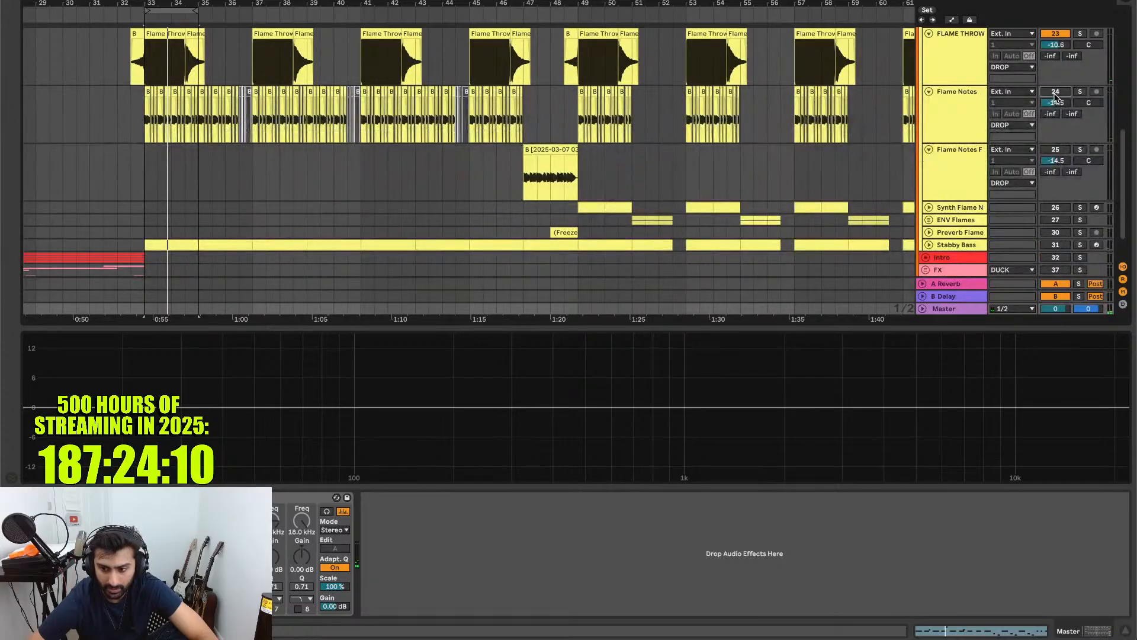
click(1080, 91)
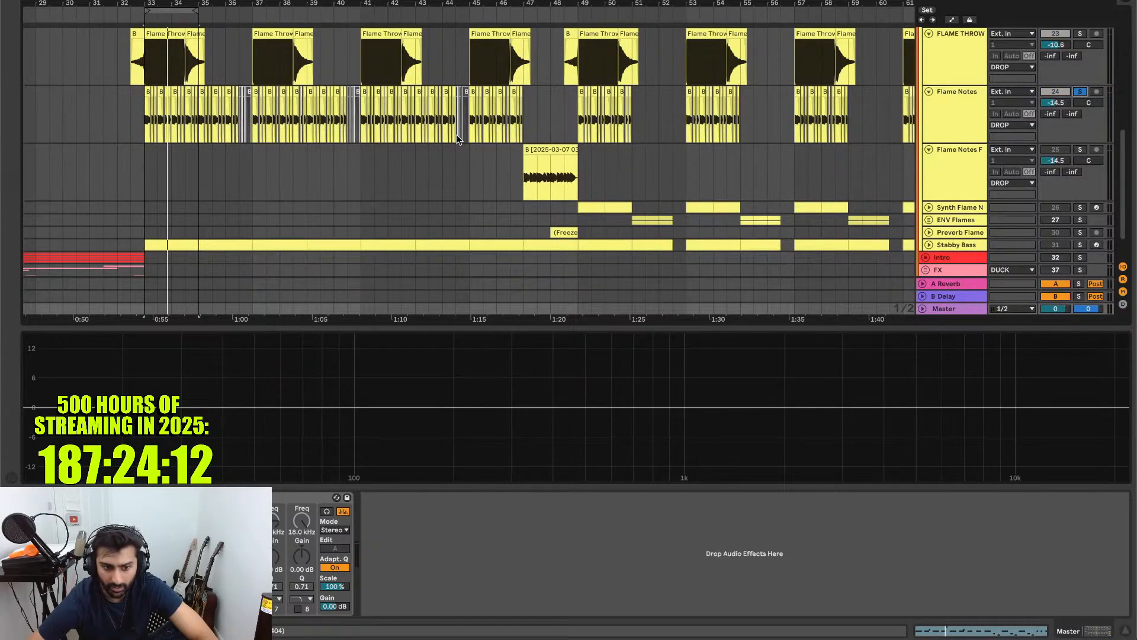
key(space)
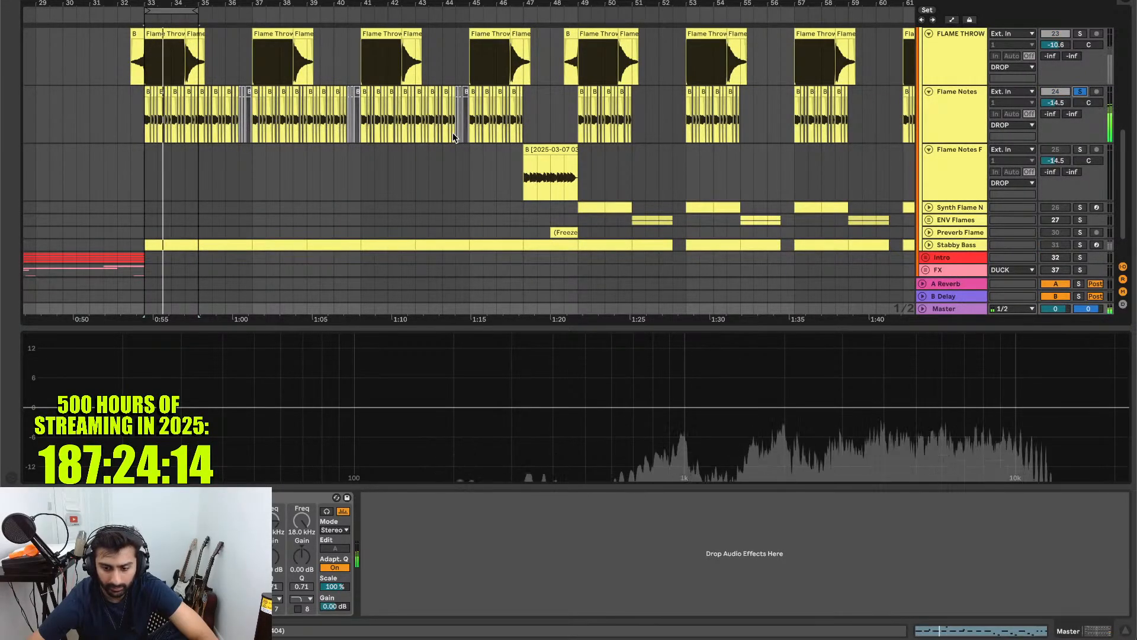
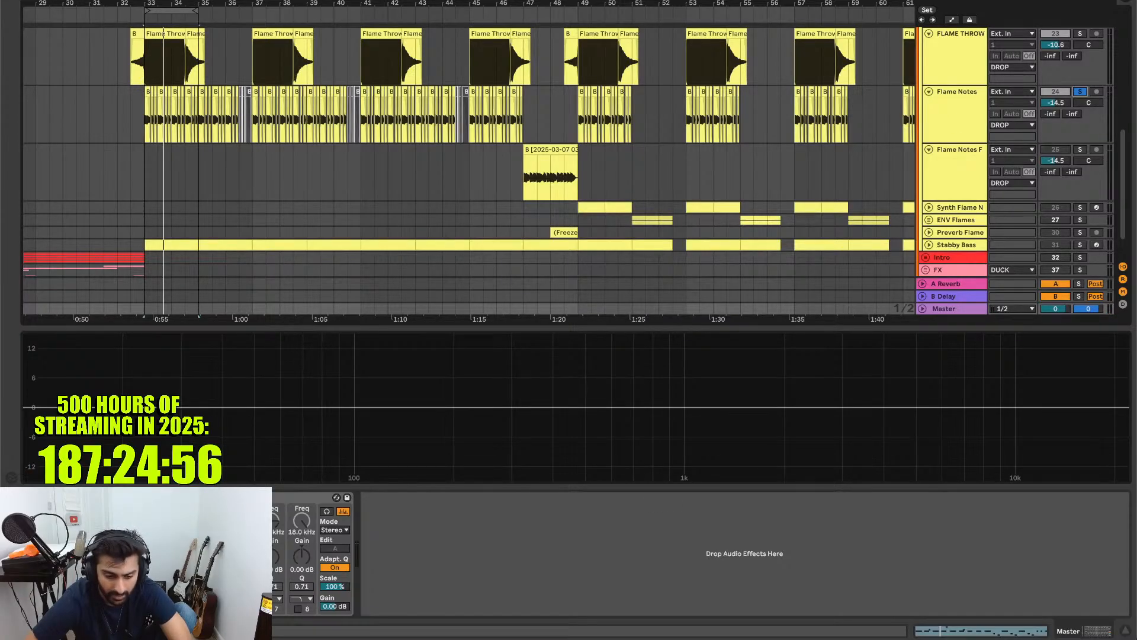
key(space)
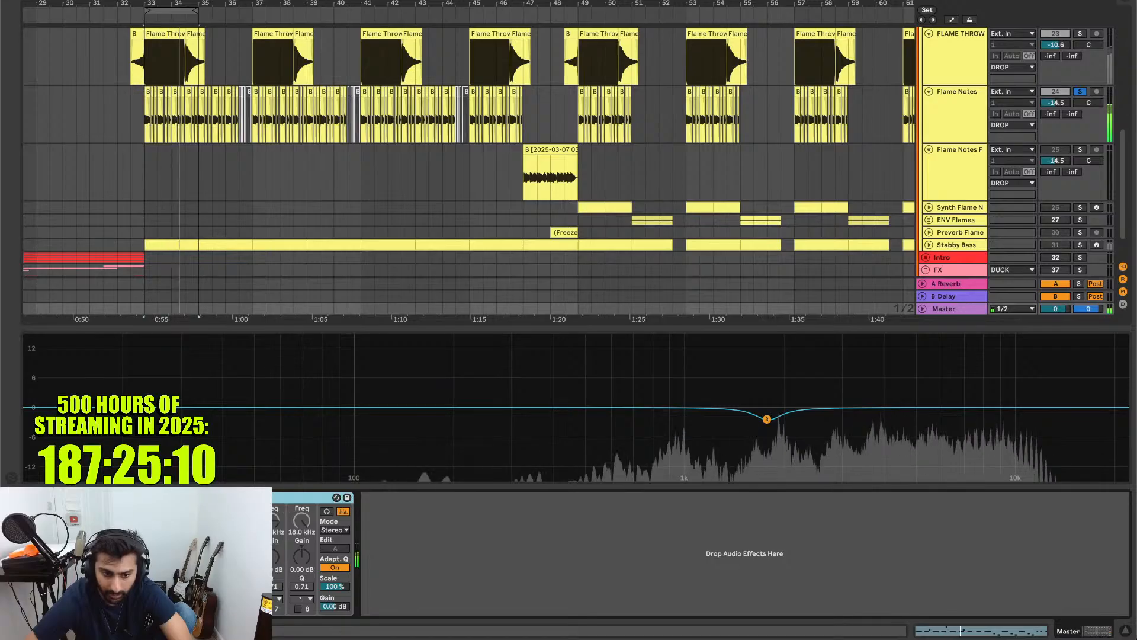
- Play the soloed Flame Notes from bars 37, 41 and 49, comparing the spectrum in its own EQ Eight
click(257, 102)
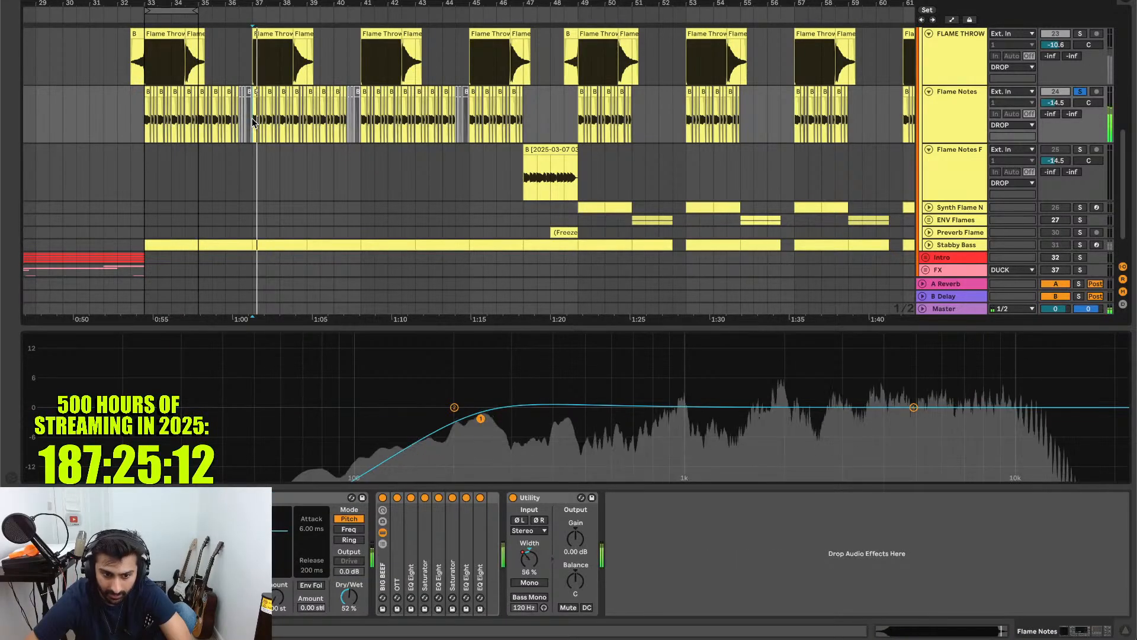
click(360, 103)
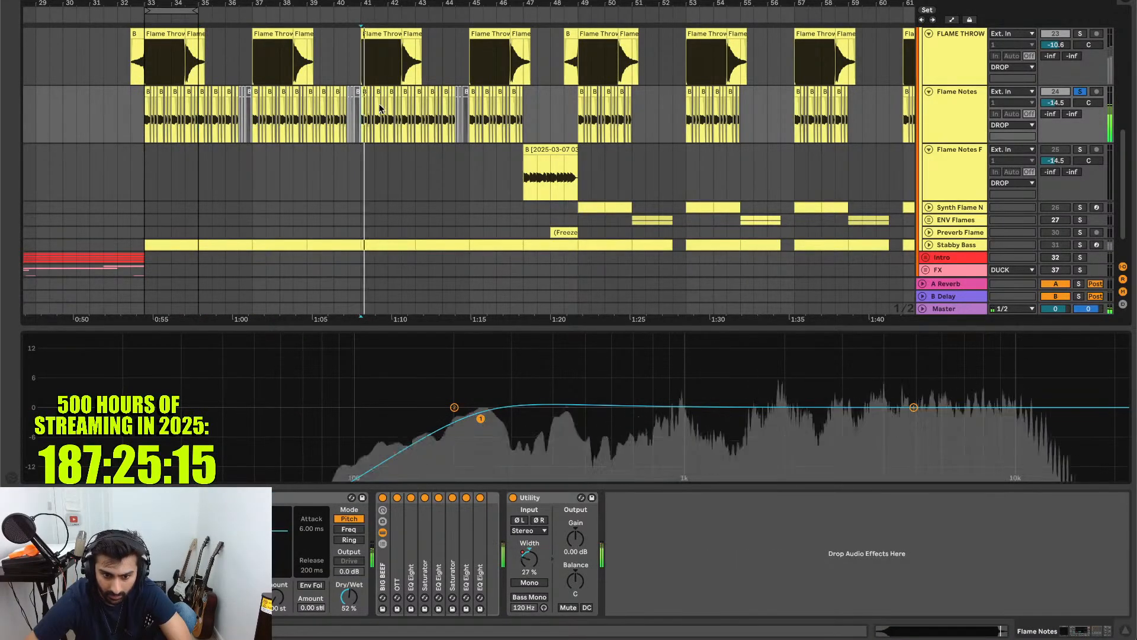
click(579, 117)
key(space)
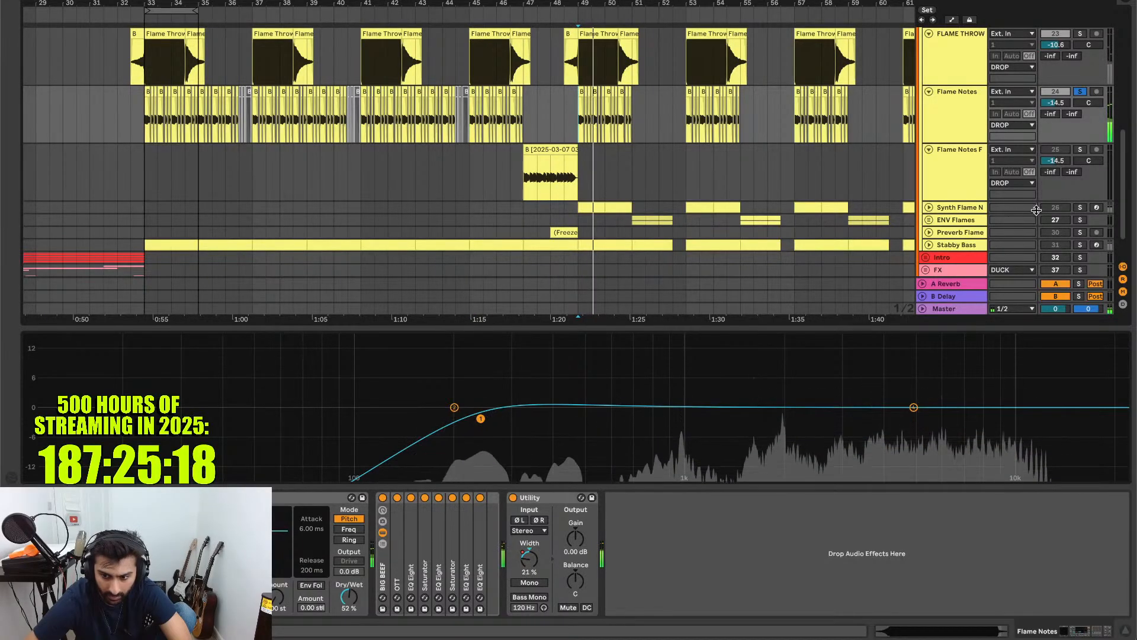
- Audition Synth Flame Notes in solo from bar 49, audition ENV Flames in solo, and clear the solo
click(579, 208)
key(space)
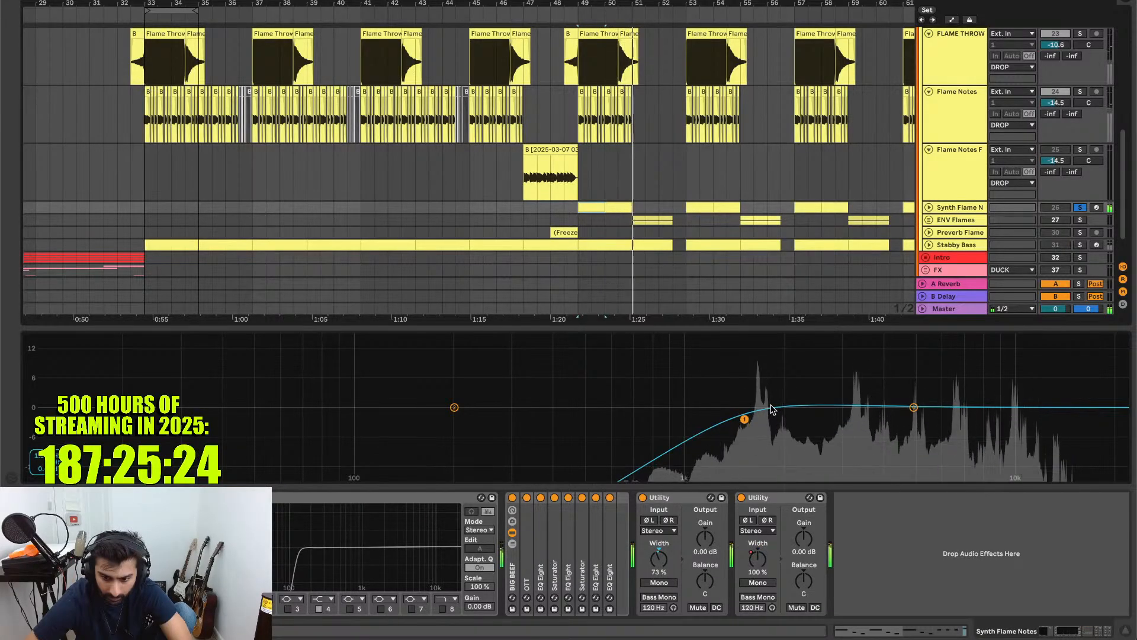
key(space)
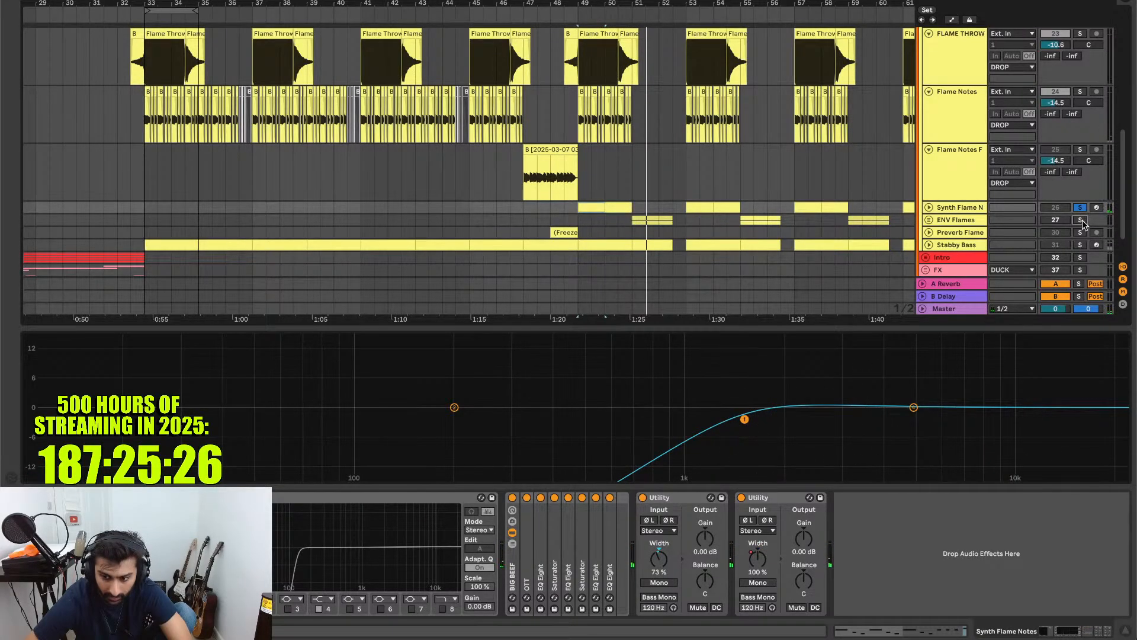
click(1080, 220)
key(shift+space)
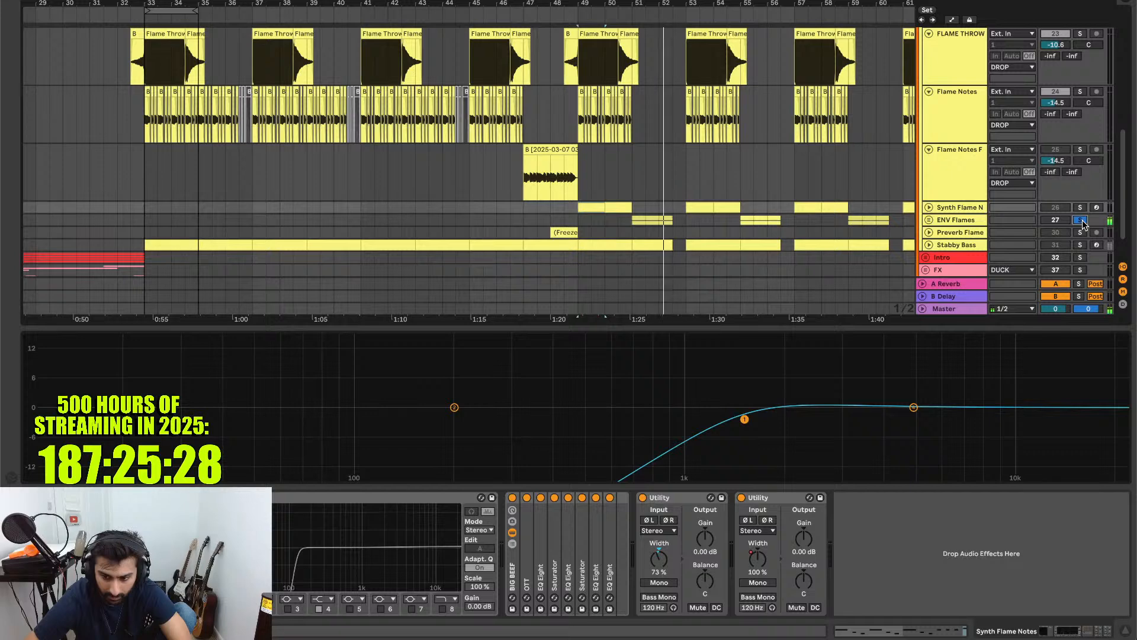
key(space)
click(1081, 220)
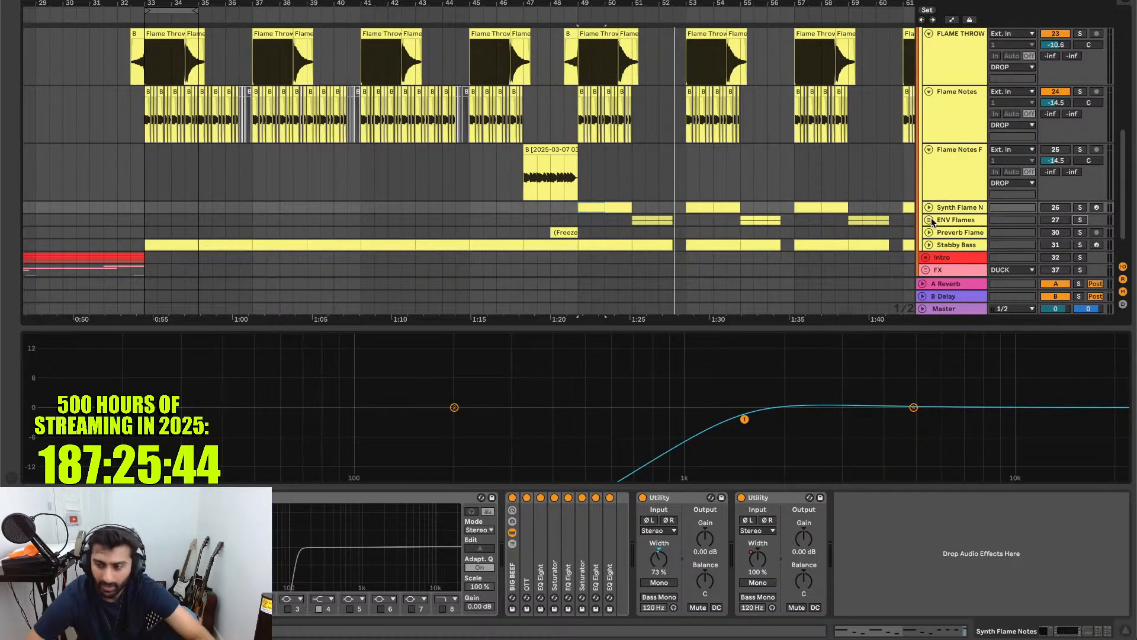
- Compare the EQ Eight curves of FLAME THROWER and Flame Notes
click(958, 71)
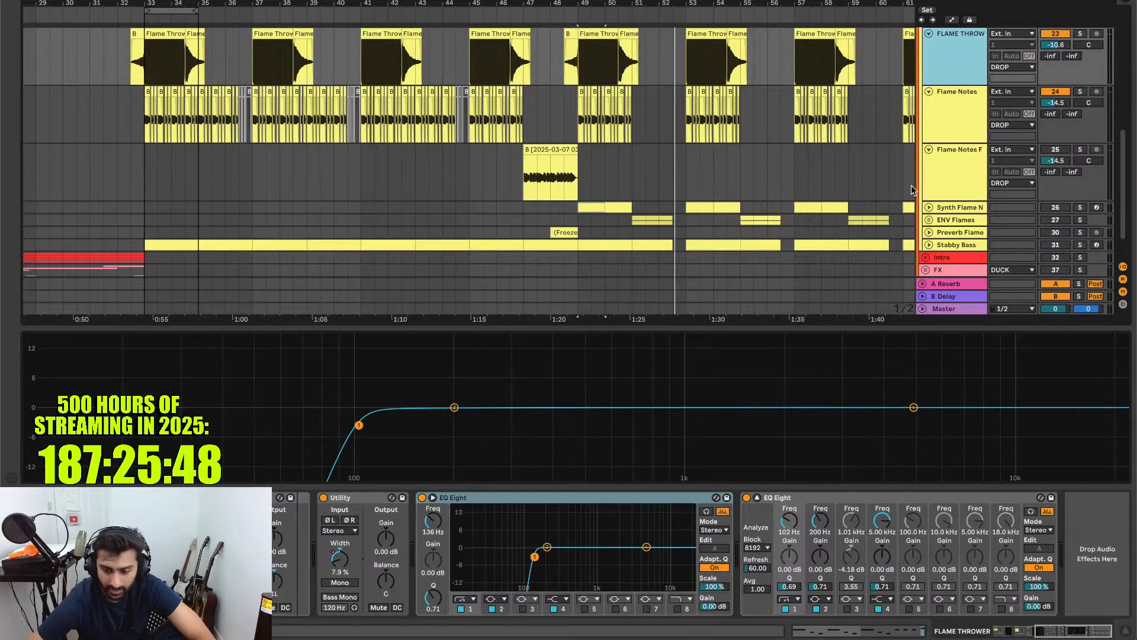
click(950, 138)
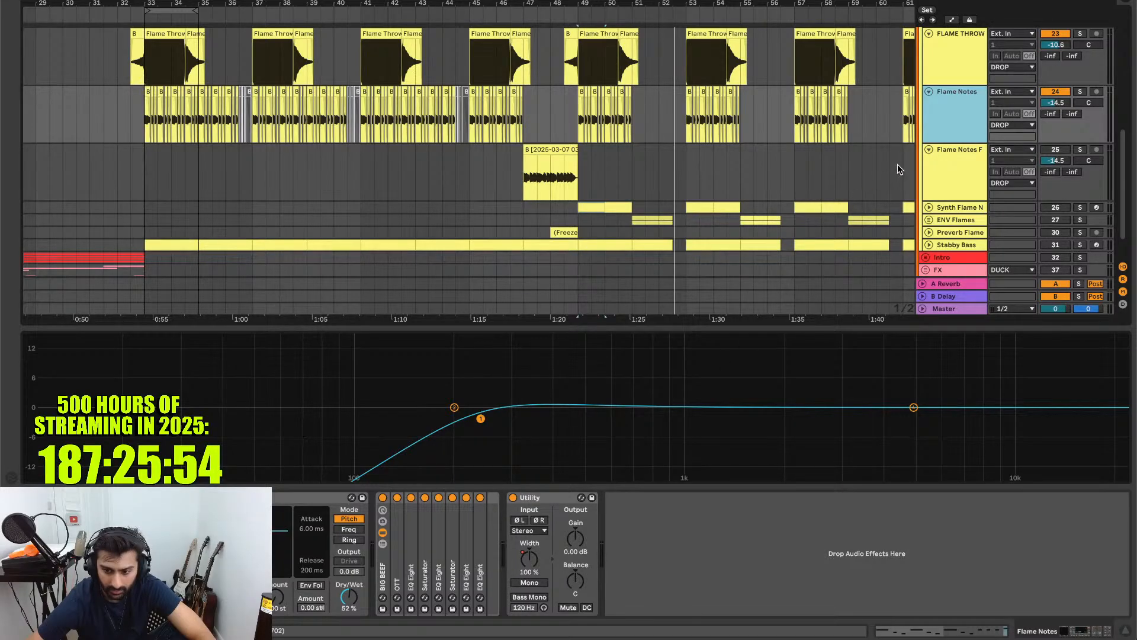
click(146, 112)
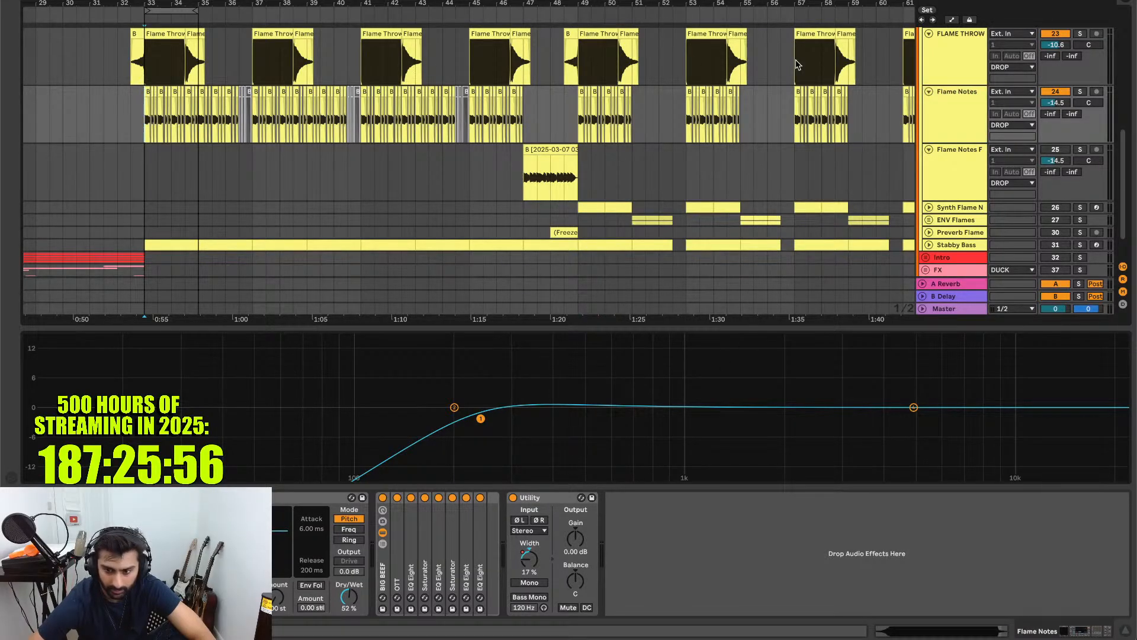
- Return the enlarged display of FLAME THROWER's second EQ Eight to its compact view inside the device
click(936, 53)
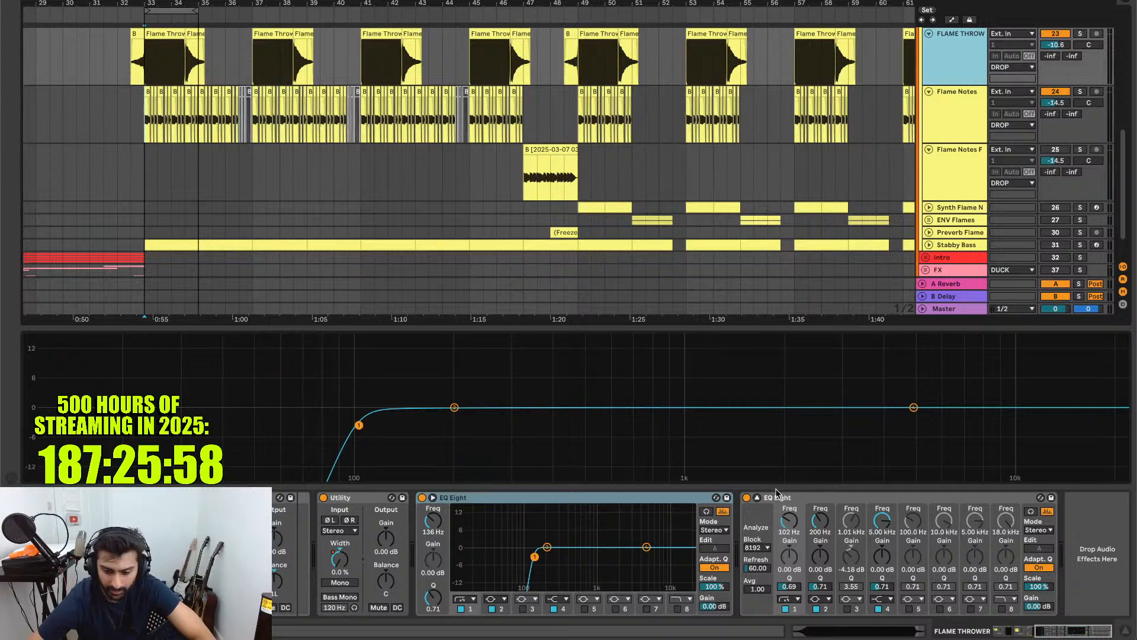
click(758, 498)
click(758, 498)
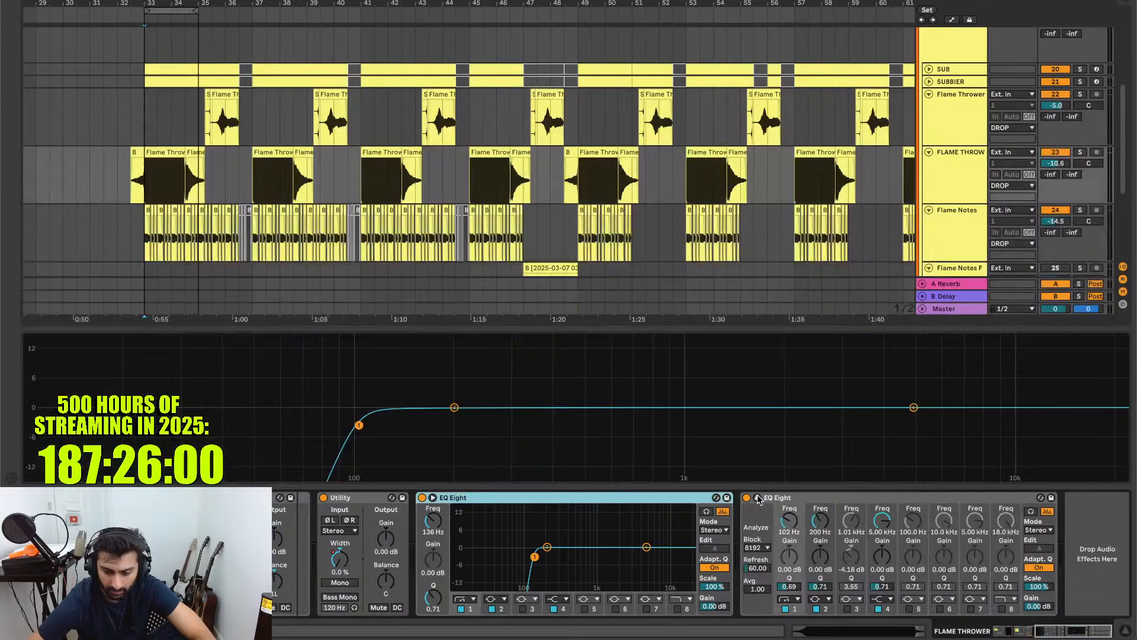
click(758, 498)
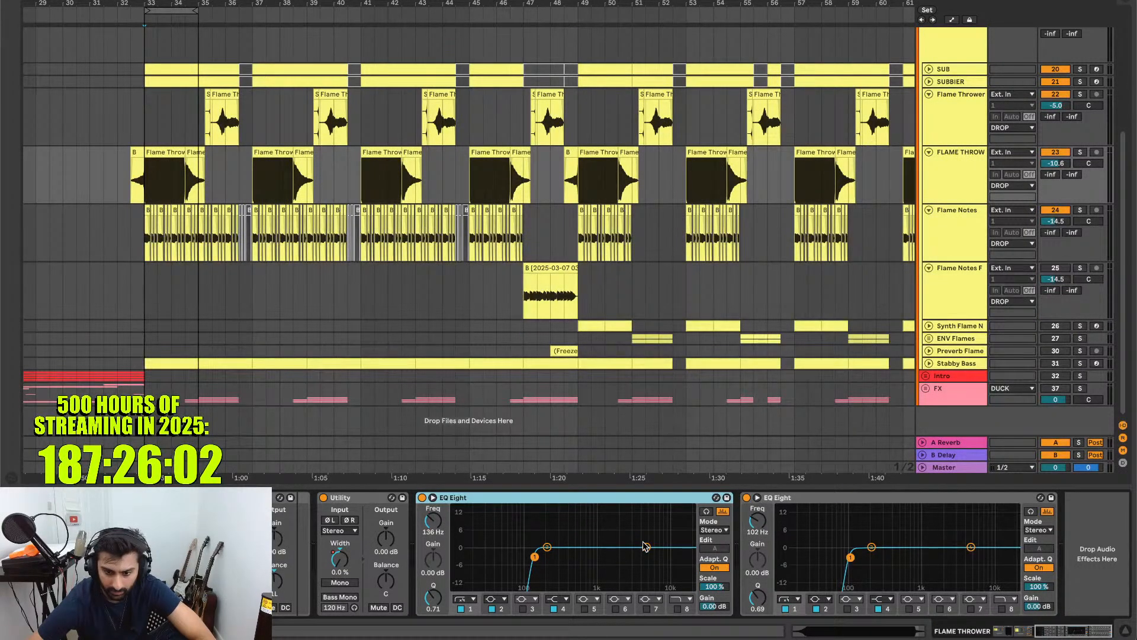
- Examine the device chains of FLAME THROWER, Flame Notes, Flame Notes FX and ENV Flames
click(960, 183)
click(957, 224)
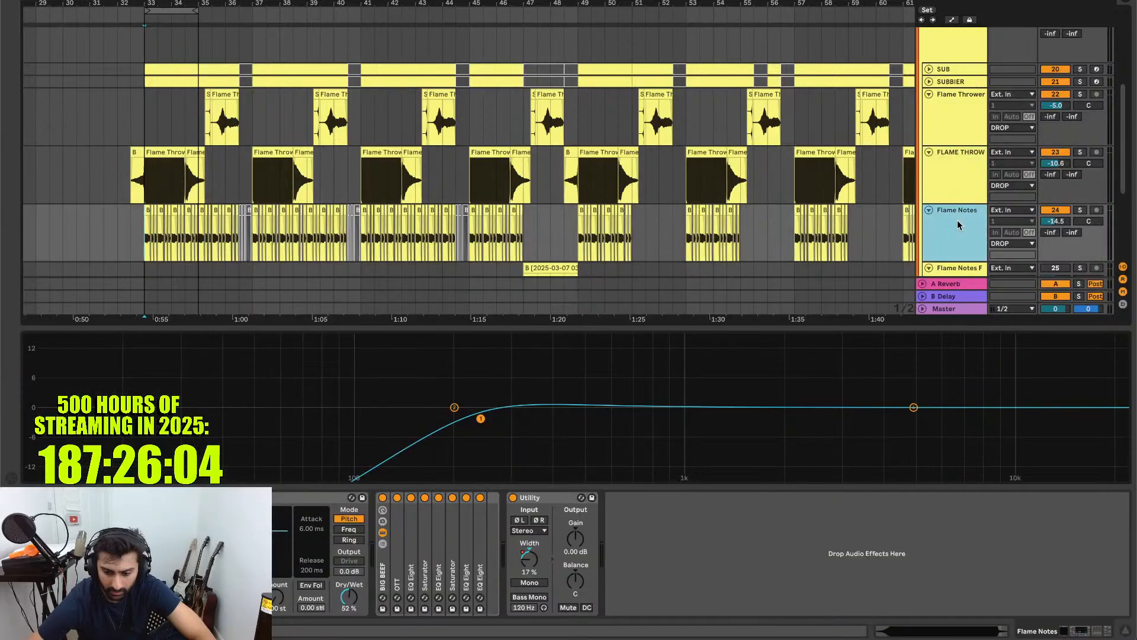
scroll(953, 249, down, 2)
click(952, 201)
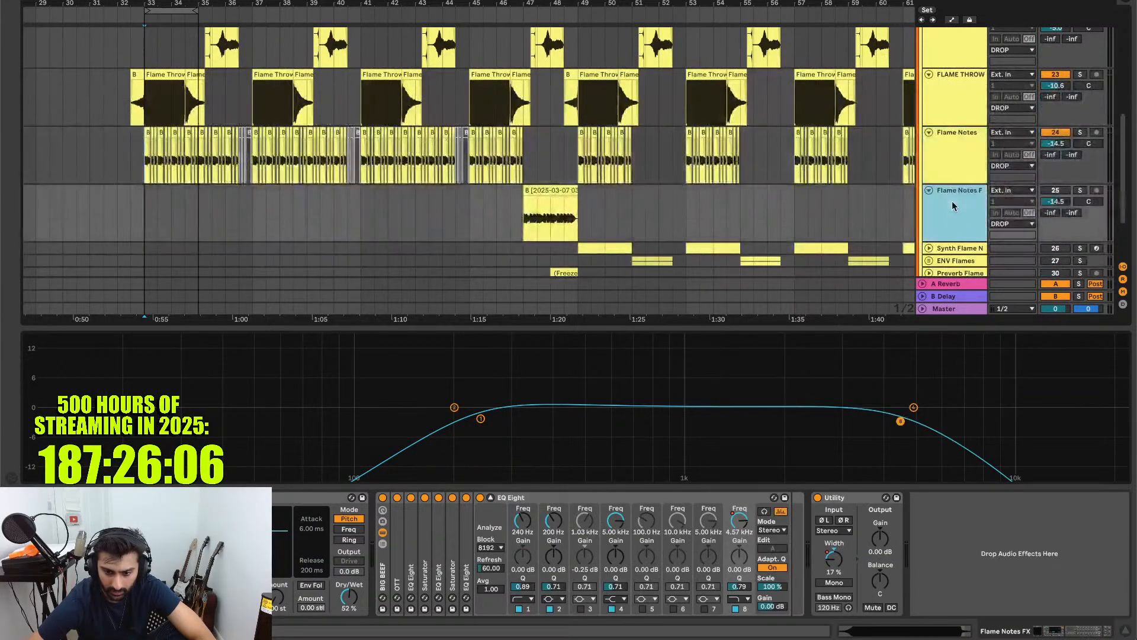
scroll(951, 201, down, 2)
click(955, 165)
click(958, 178)
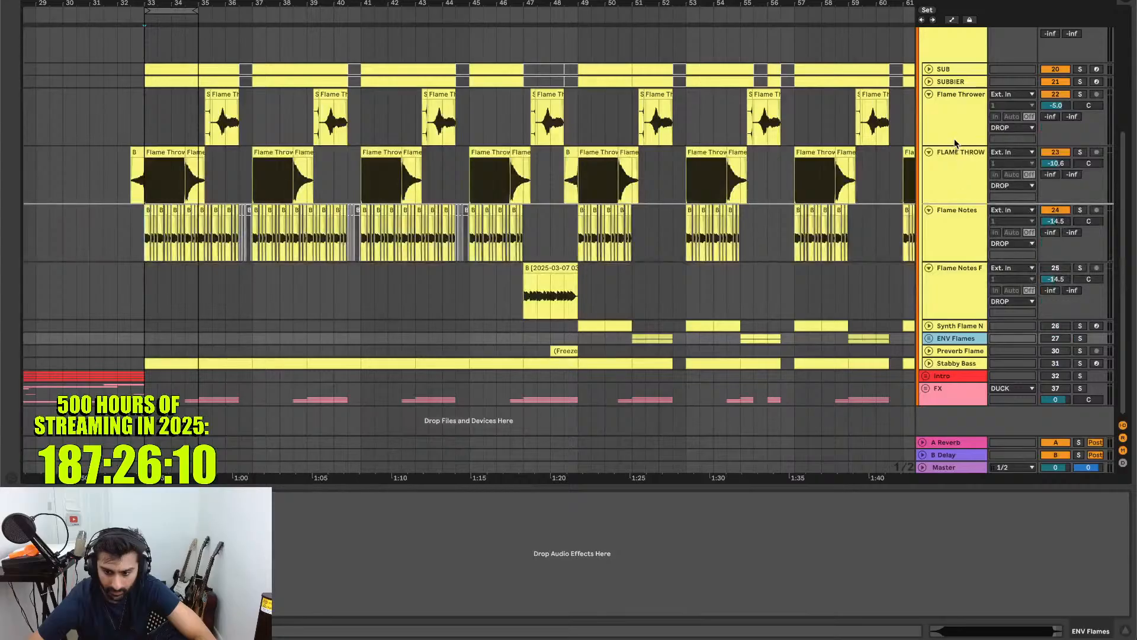
click(950, 135)
click(951, 163)
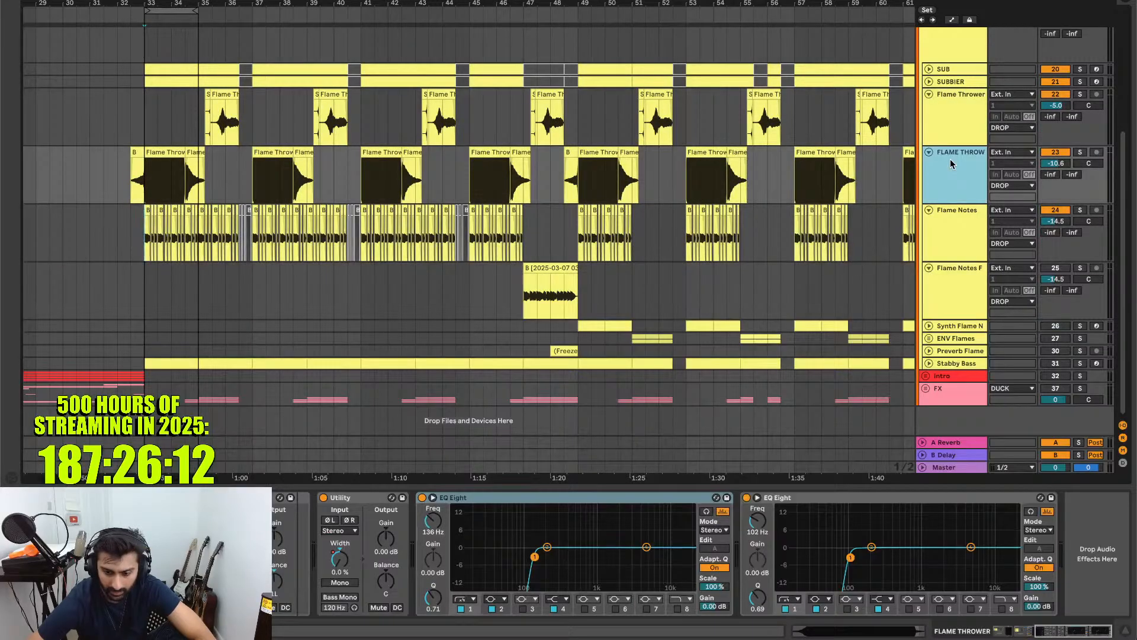
click(947, 219)
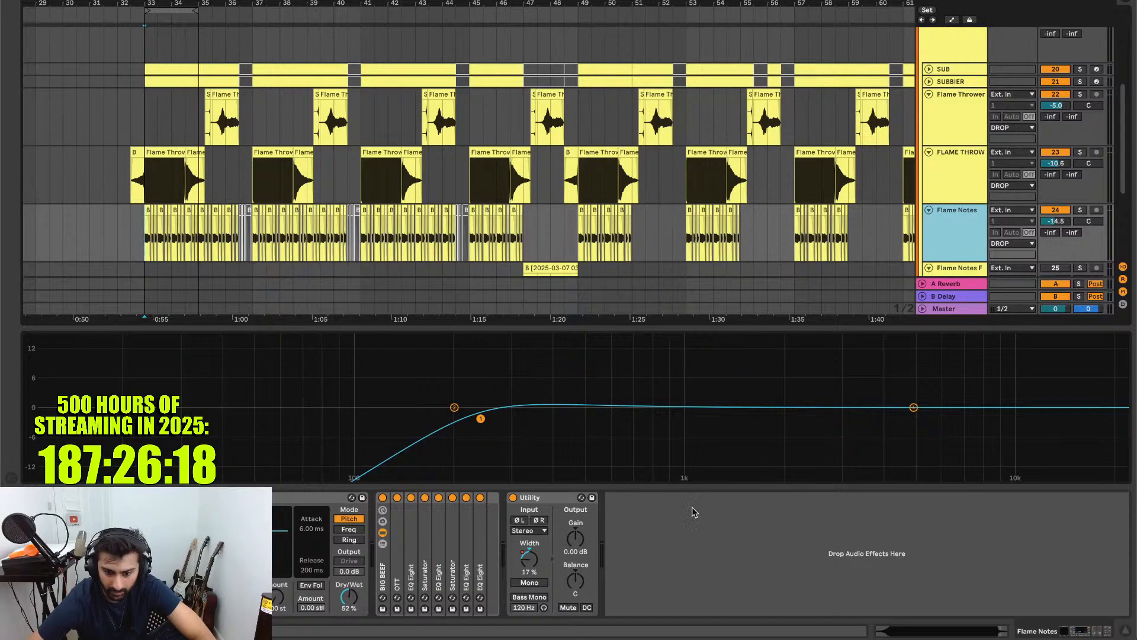
- Put Flame Notes in solo and listen to it again from bar 33 with its EQ Eight curve displayed
scroll(952, 219, down, 3)
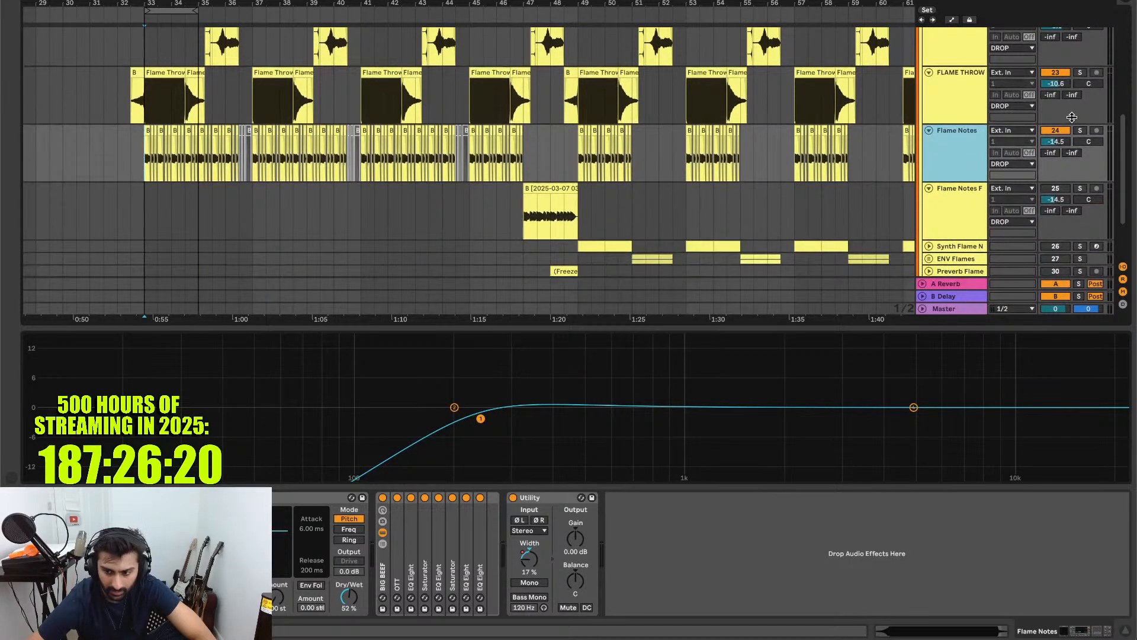
click(1078, 131)
key(space)
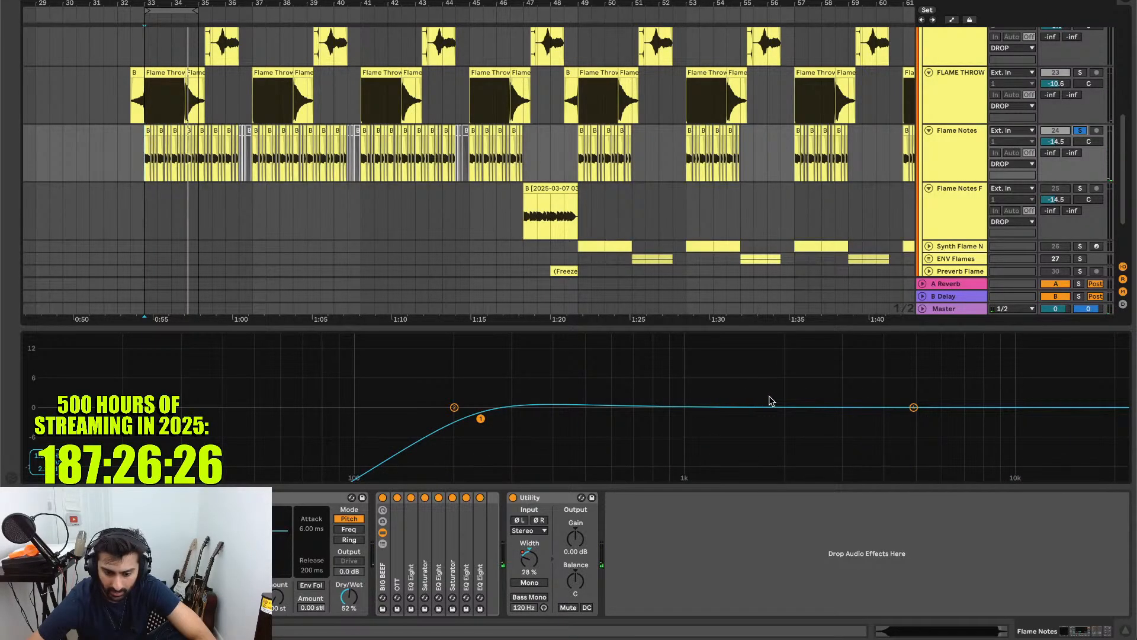
- Duplicate the Master's EQ Eight with the 1.79 kHz cut, collapse the copy's enlarged display, and move the copy onto FLAME THROWER
click(949, 309)
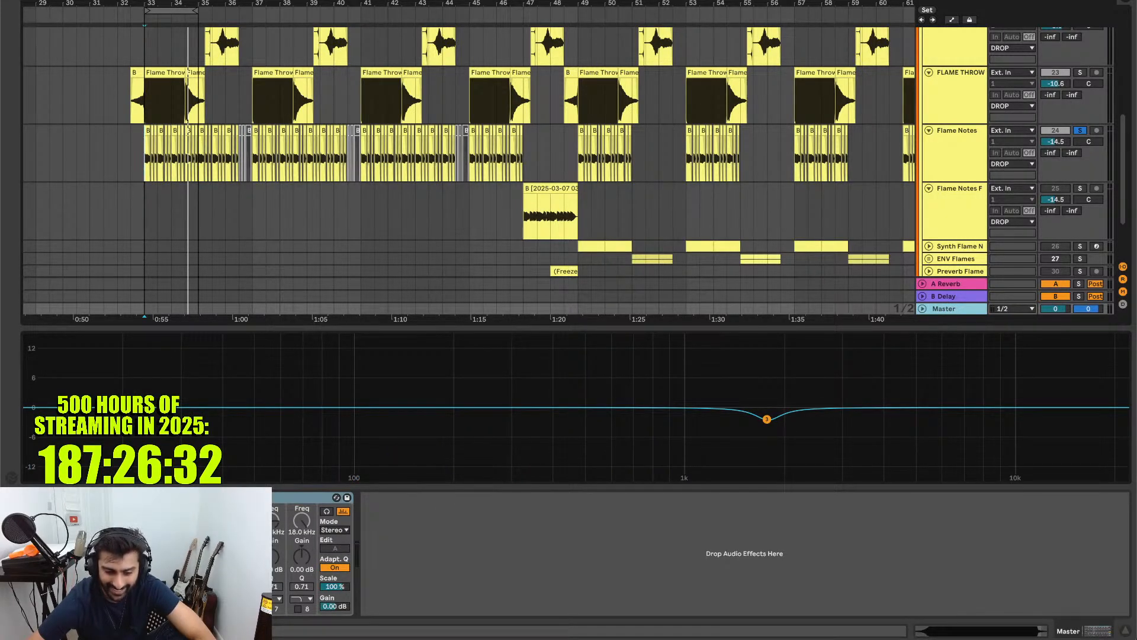
key(ctrl+d)
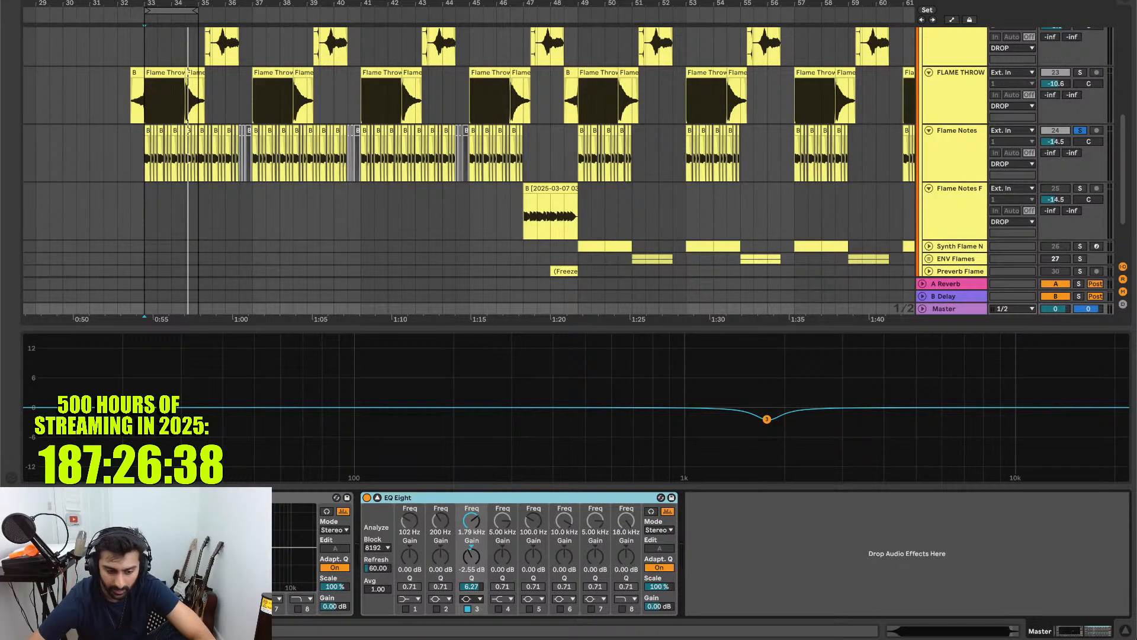
click(377, 498)
drag(976, 76, 975, 78)
- Check the last EQ Eight in FLAME THROWER's device chain, then take Flame Notes out of solo
click(950, 223)
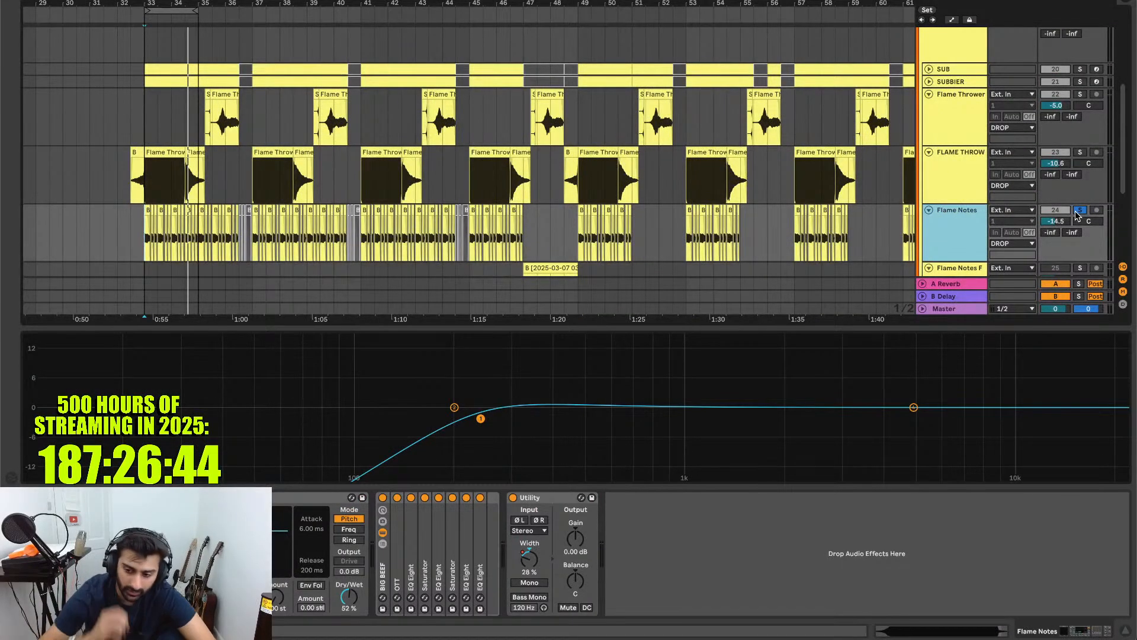
click(950, 170)
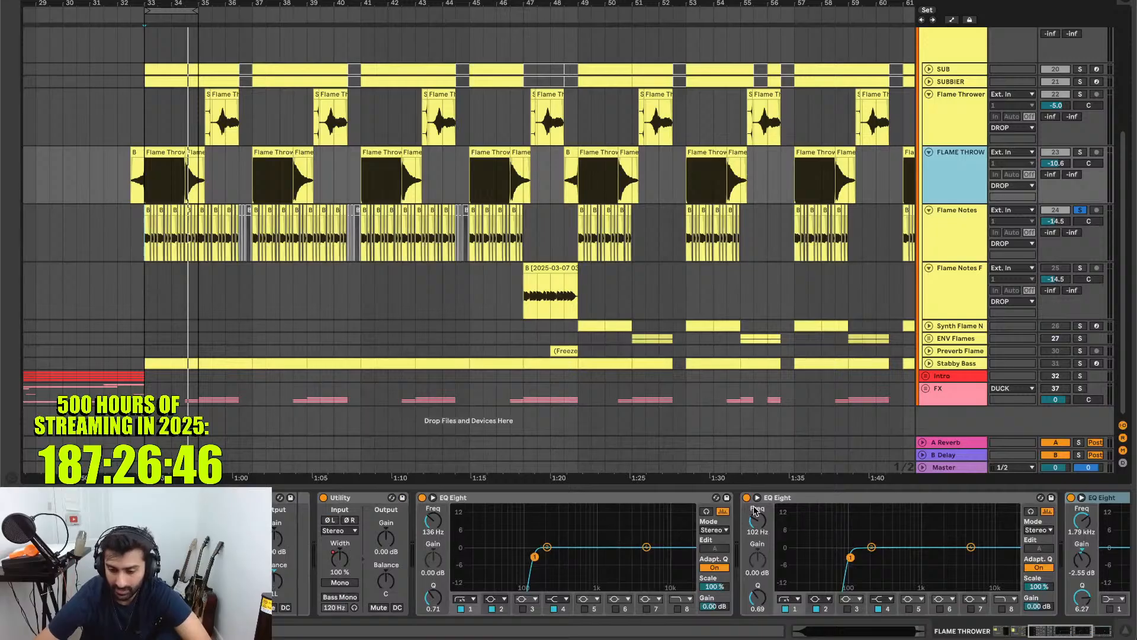
scroll(755, 511, right, 5)
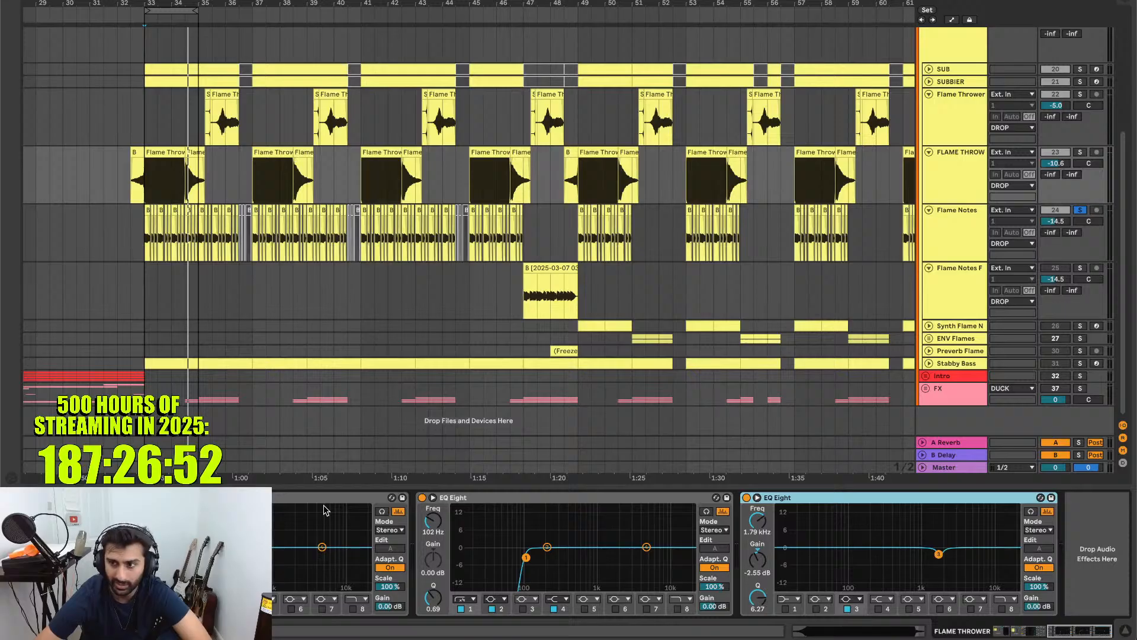
click(947, 230)
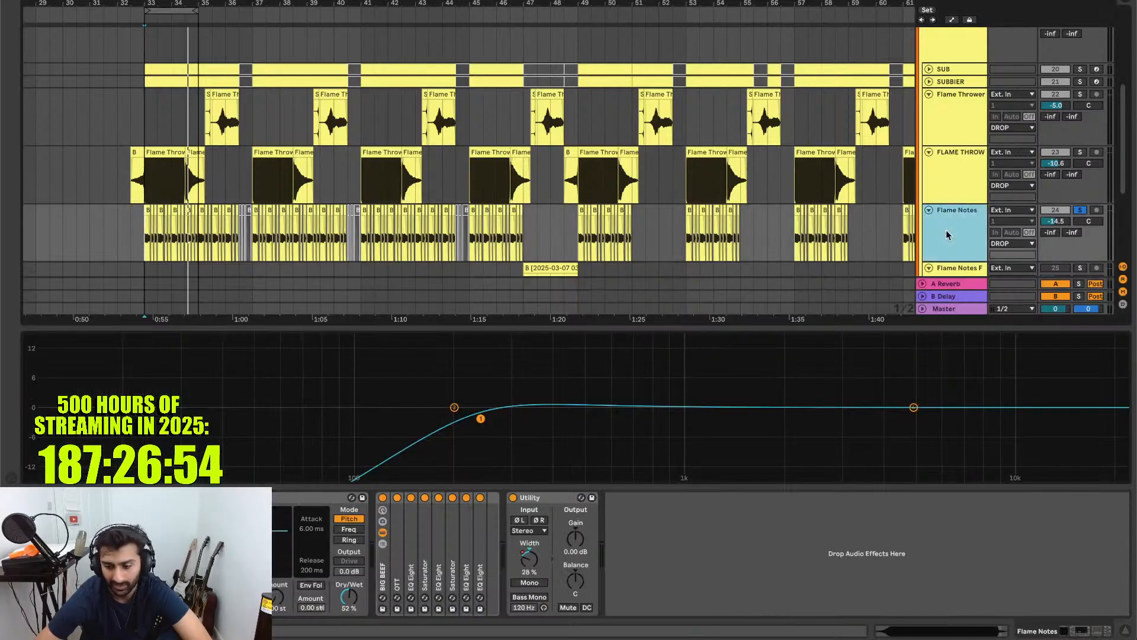
click(1079, 211)
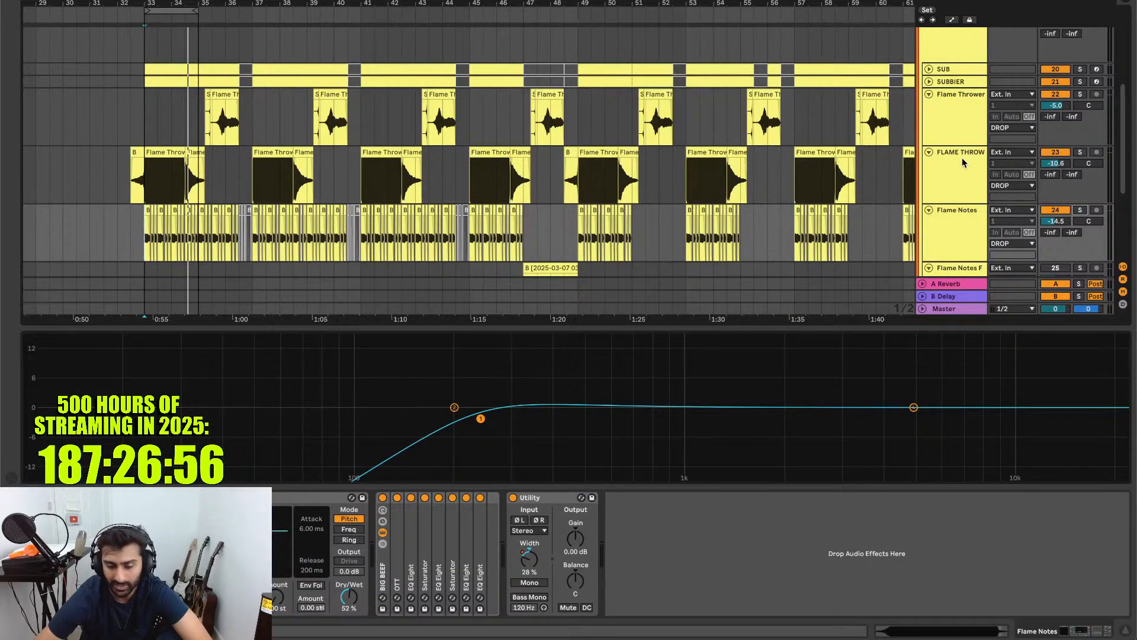
- Collect all external files and save the Live Set, then solo Flame Notes again
click(71, 1)
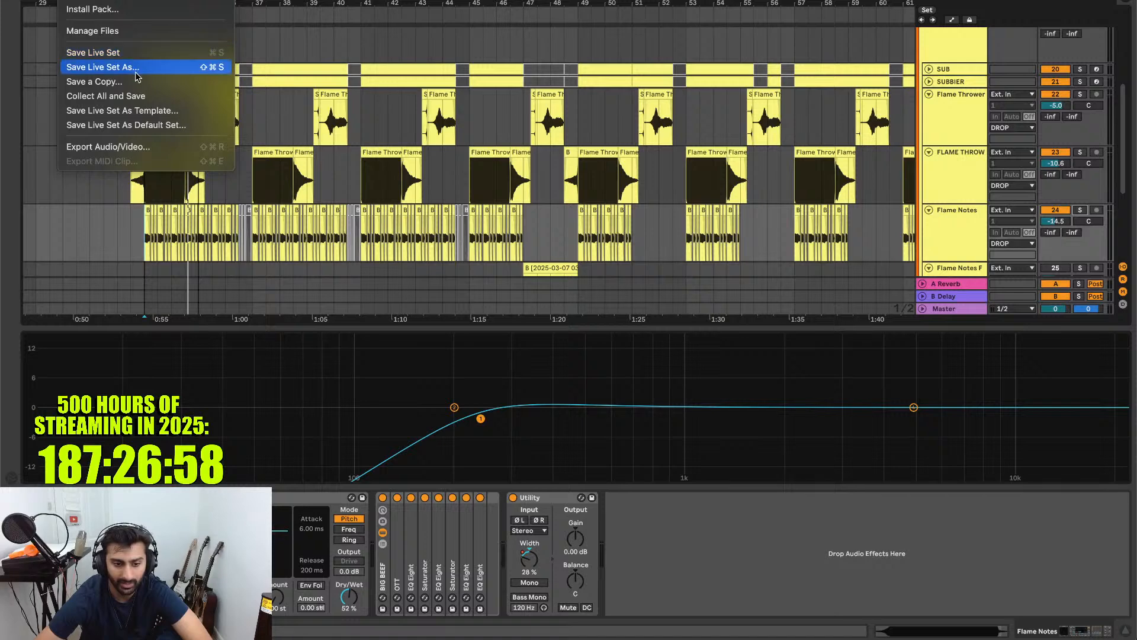
click(113, 92)
click(678, 348)
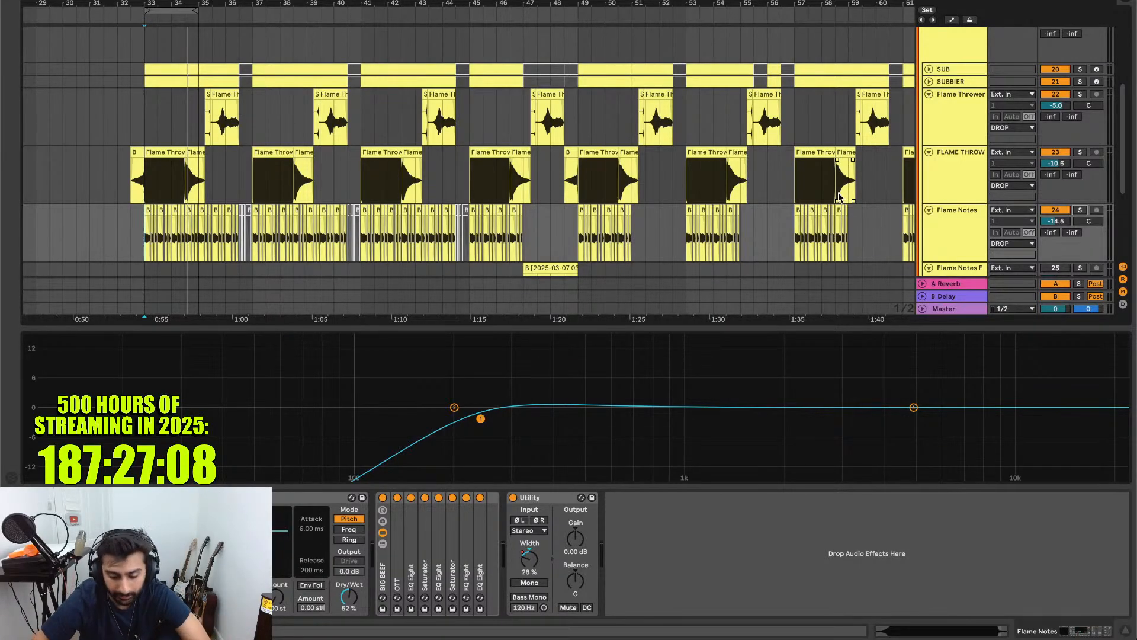
scroll(827, 232, down, 5)
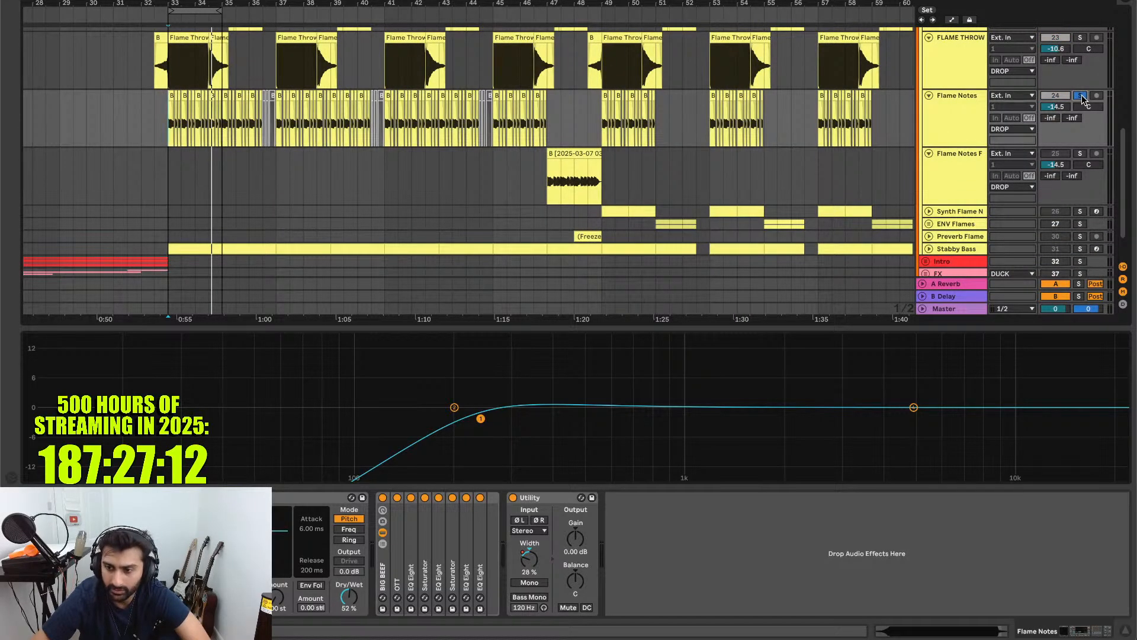
- Listen to Flame Notes in solo on the Master's EQ Eight spectrum, and take the track out of solo
key(space)
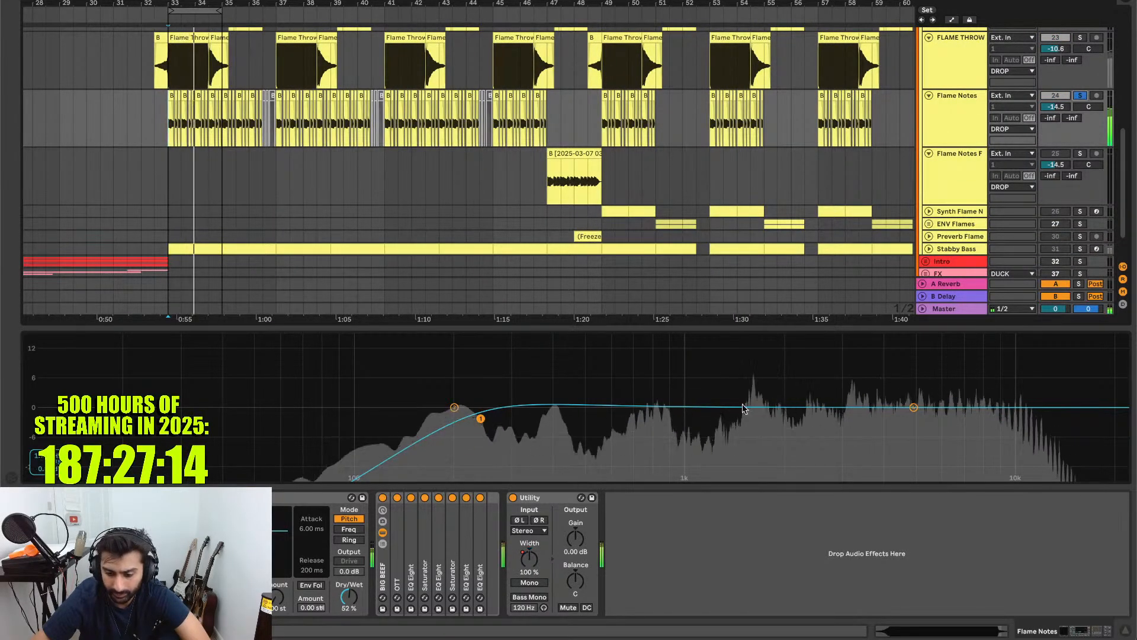
click(957, 314)
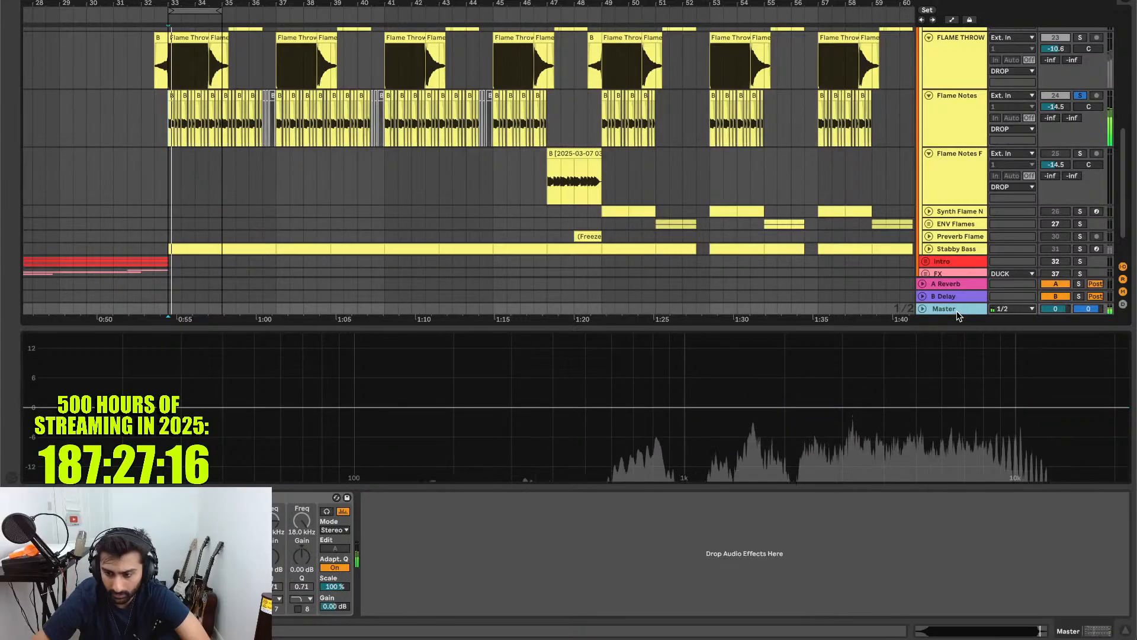
click(1081, 96)
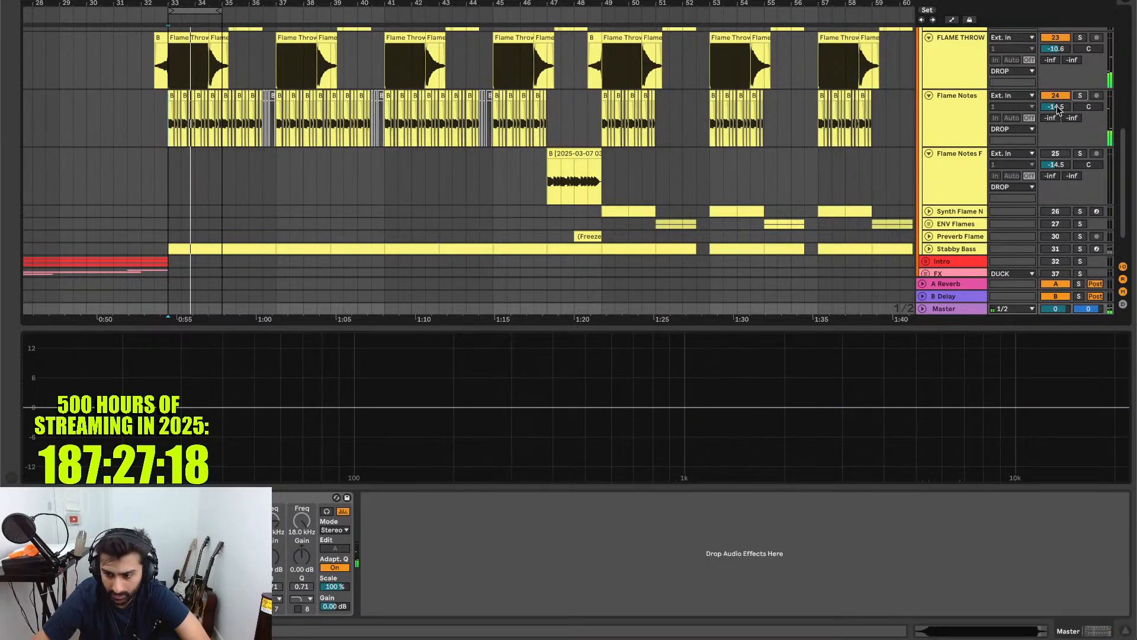
- Play the looped section with all tracks audible and balance the Flame Notes volume to -17.7 dB against the pink noise
key(space)
drag(1055, 106, 1056, 62)
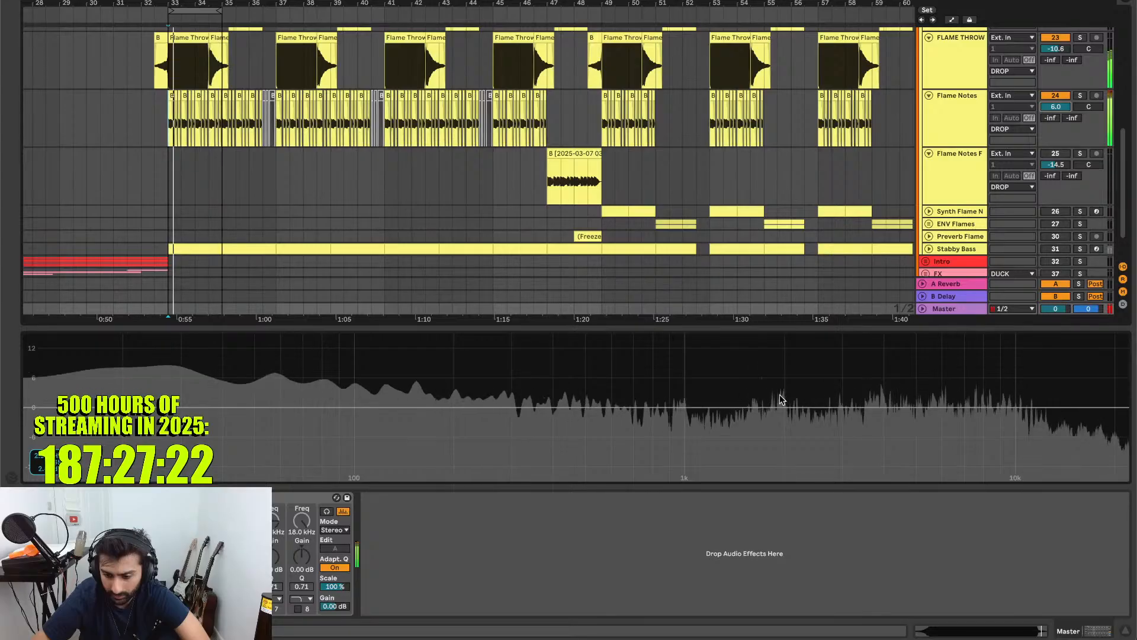
drag(1058, 112, 1058, 130)
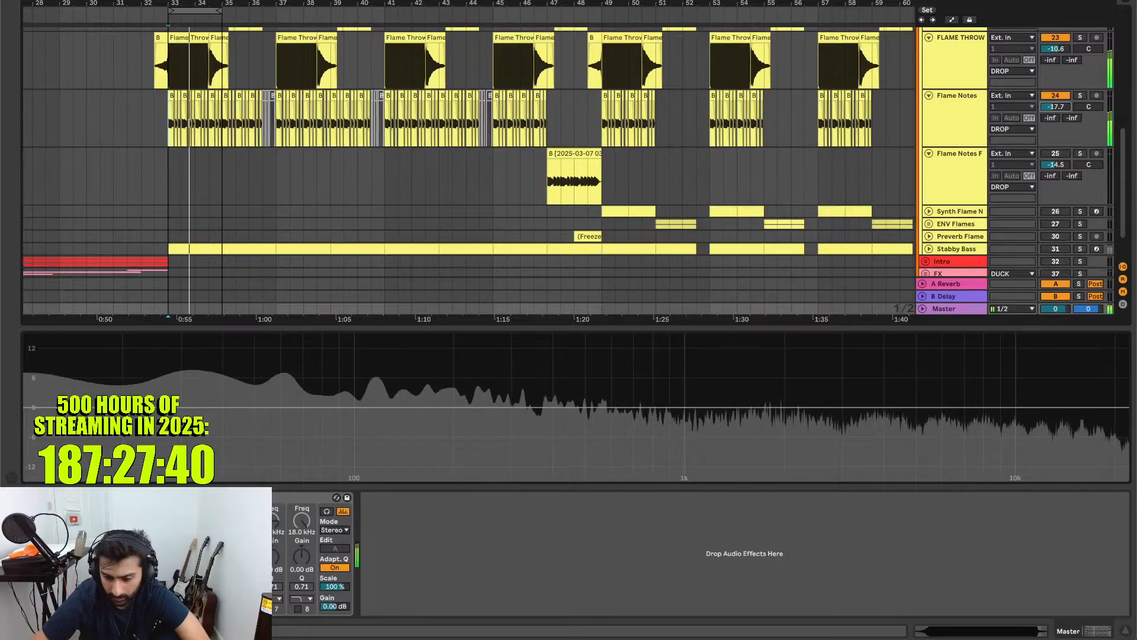
key(space)
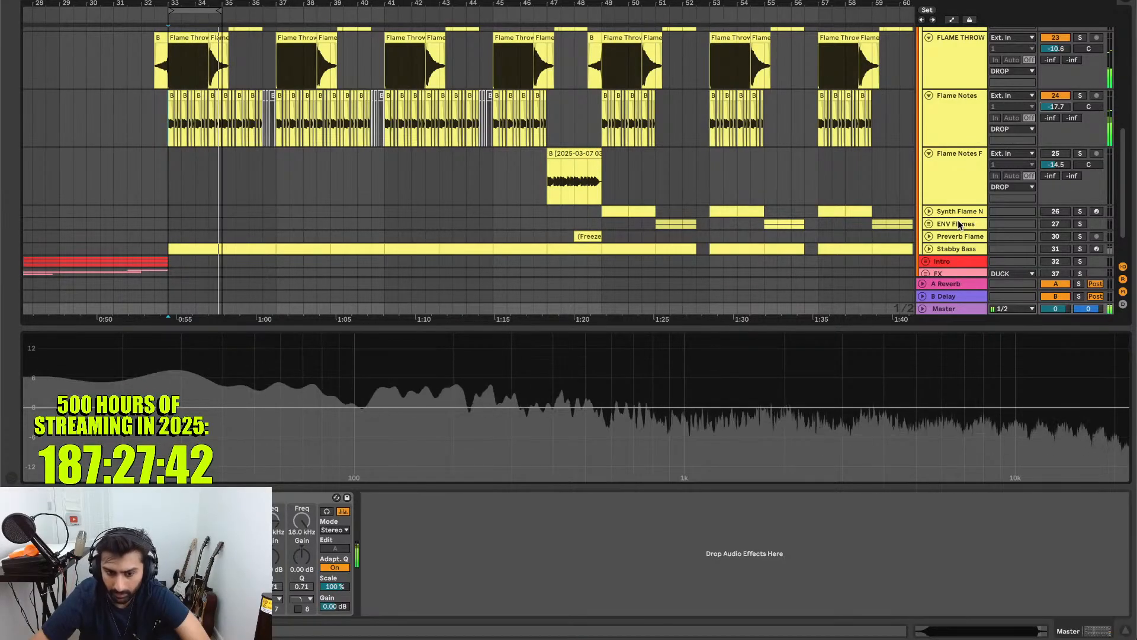
- Loop bars 47 to 49, solo the Flame Notes F track and match its volume to -17.7 dB
drag(227, 13, 566, 39)
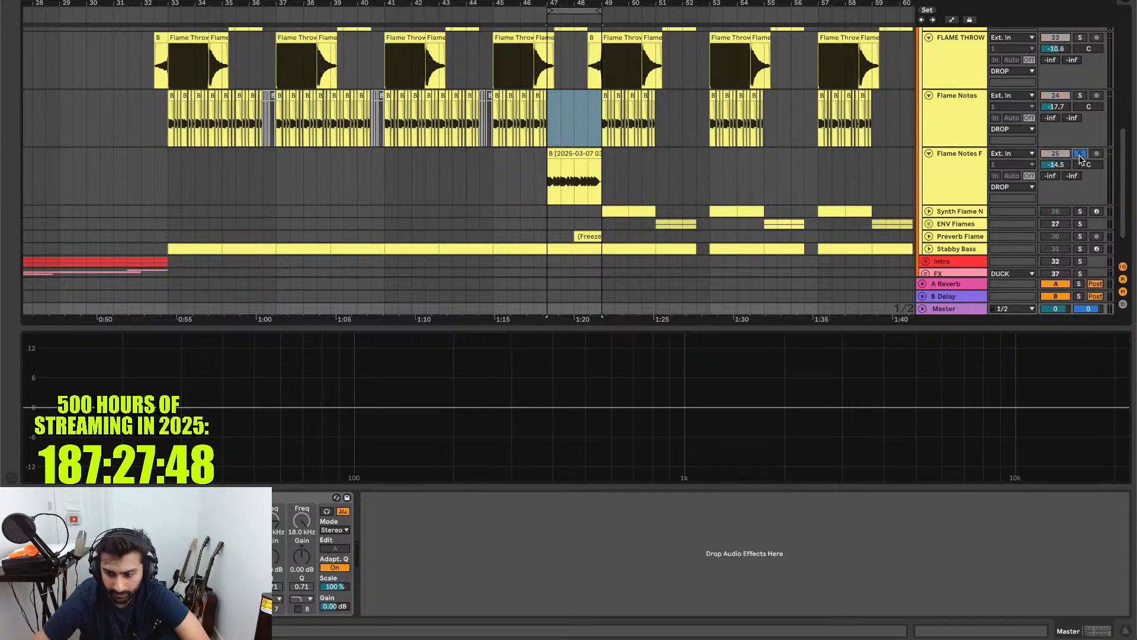
key(space)
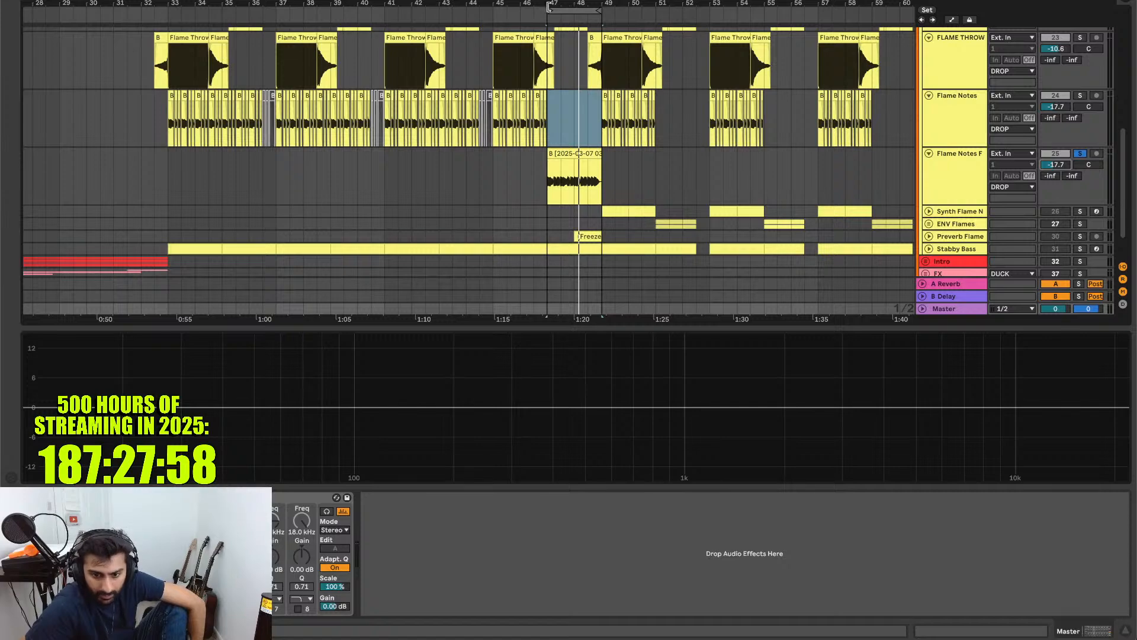
- Extend the loop to start at bar 45, take Flame Notes F out of solo, and listen to the passage through bar 49
drag(548, 7, 493, 8)
scroll(1018, 125, up, 10)
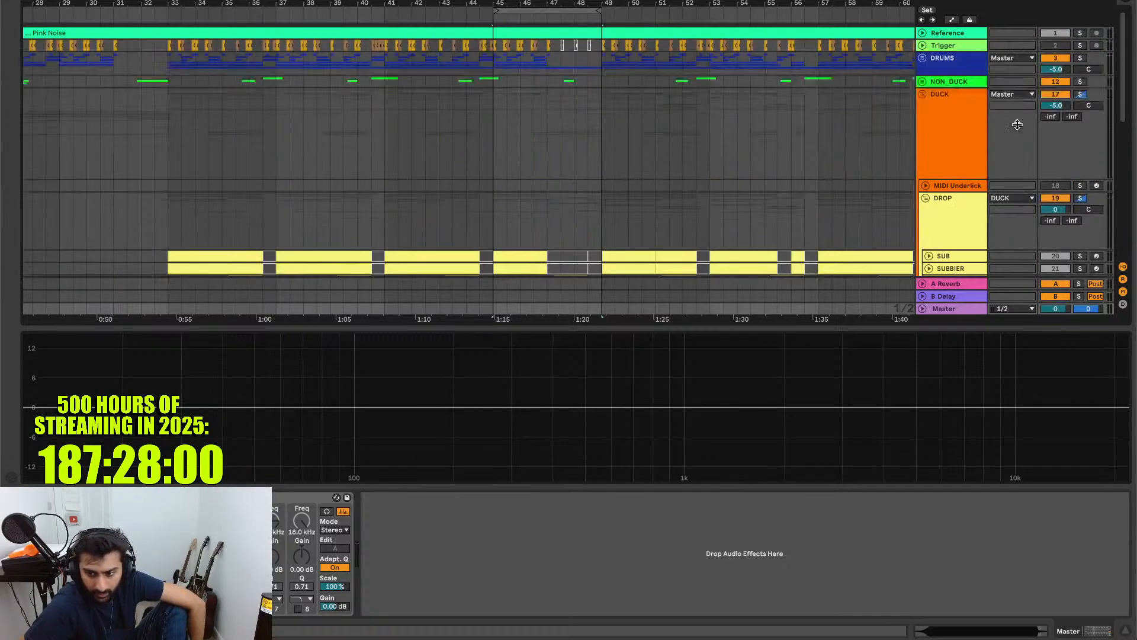
scroll(969, 180, down, 10)
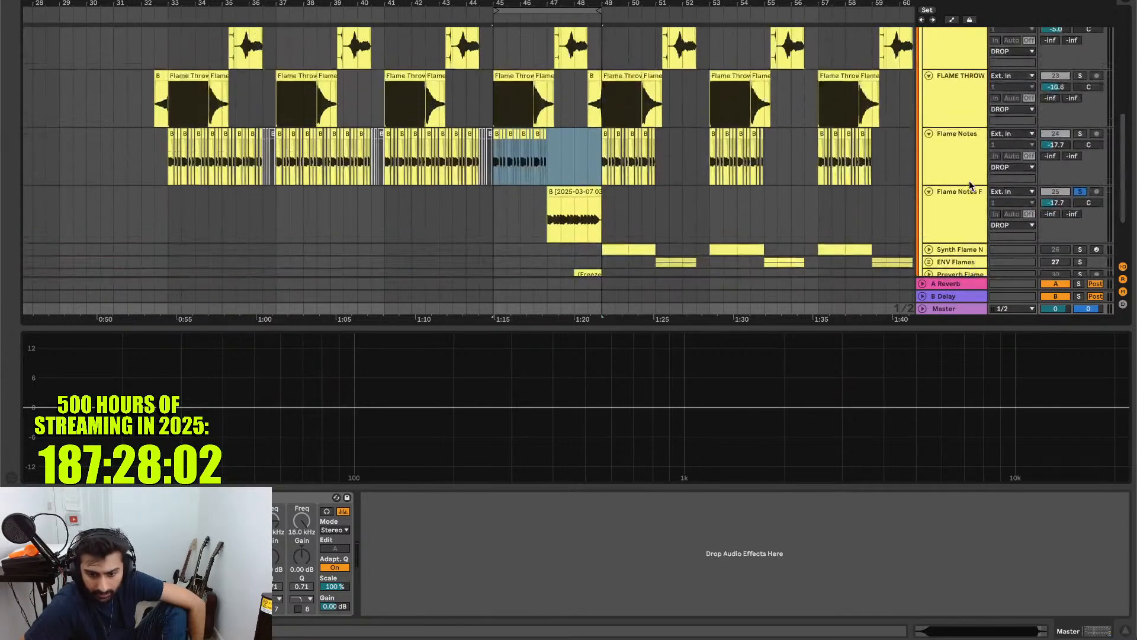
key(space)
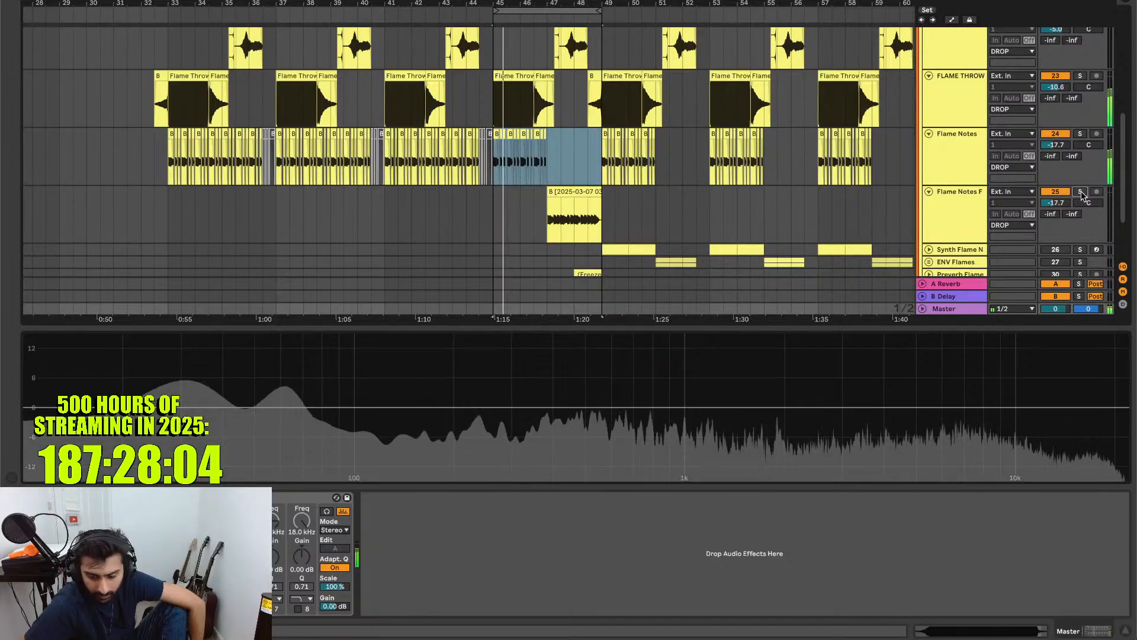
key(XF86AudioRaiseVolume)
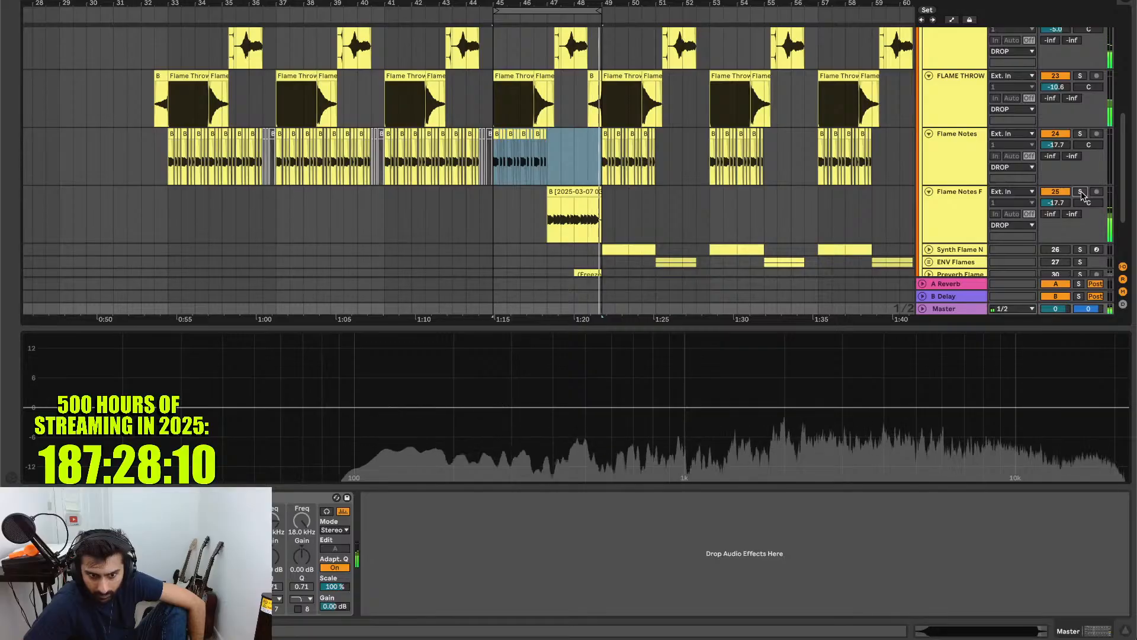
key(space)
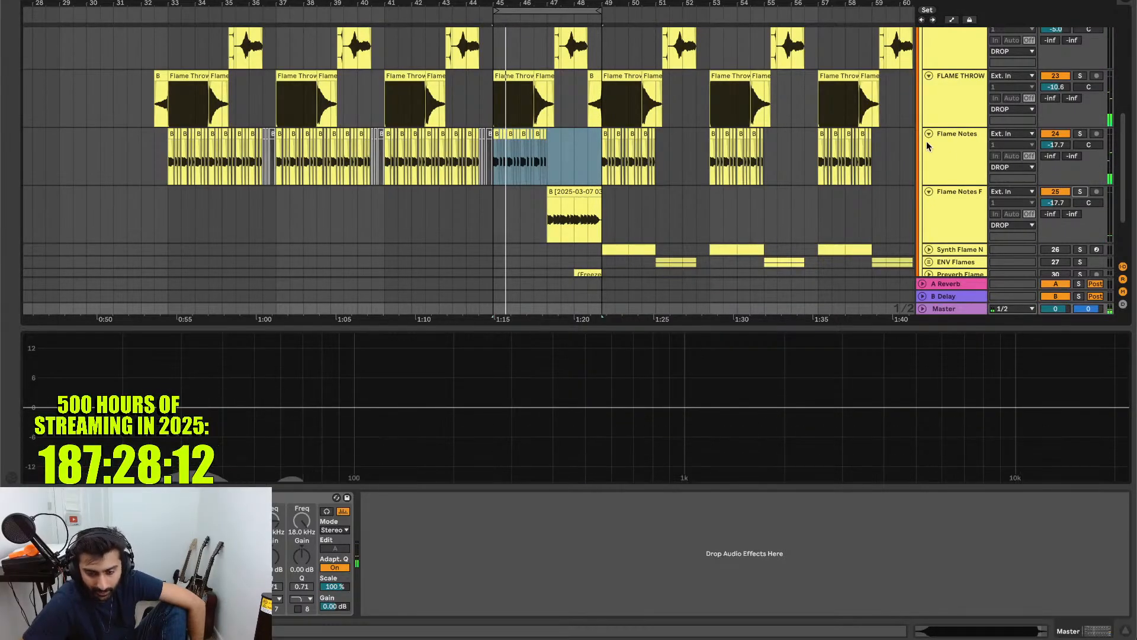
- Extend the loop back to bar 33 and listen to the start of the drop in the full mix
scroll(901, 130, up, 3)
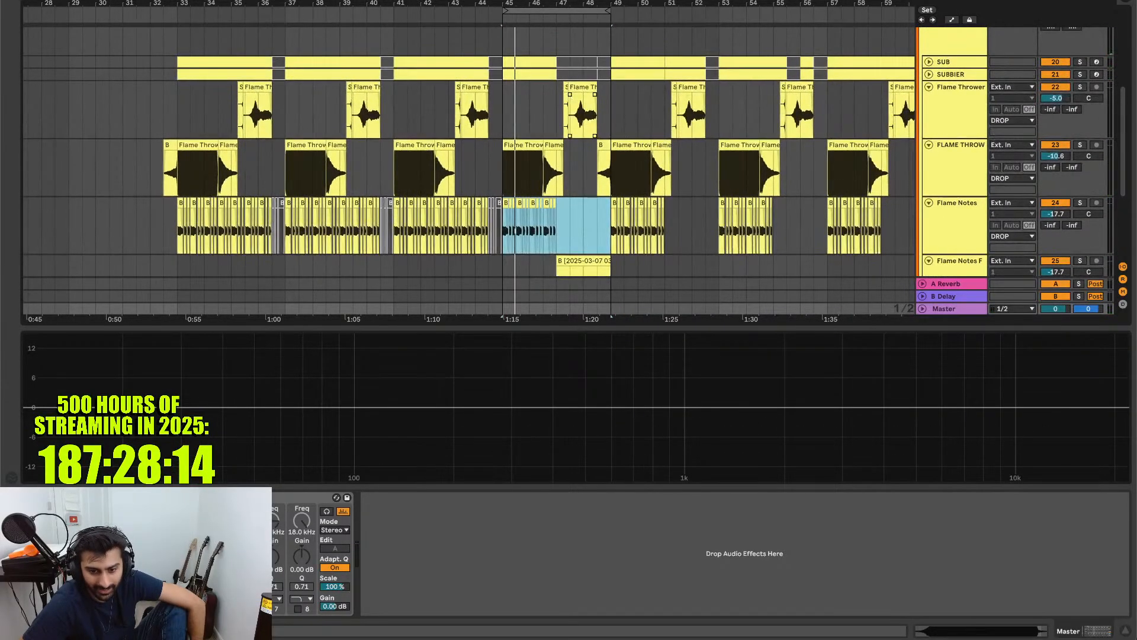
drag(504, 10, 181, 27)
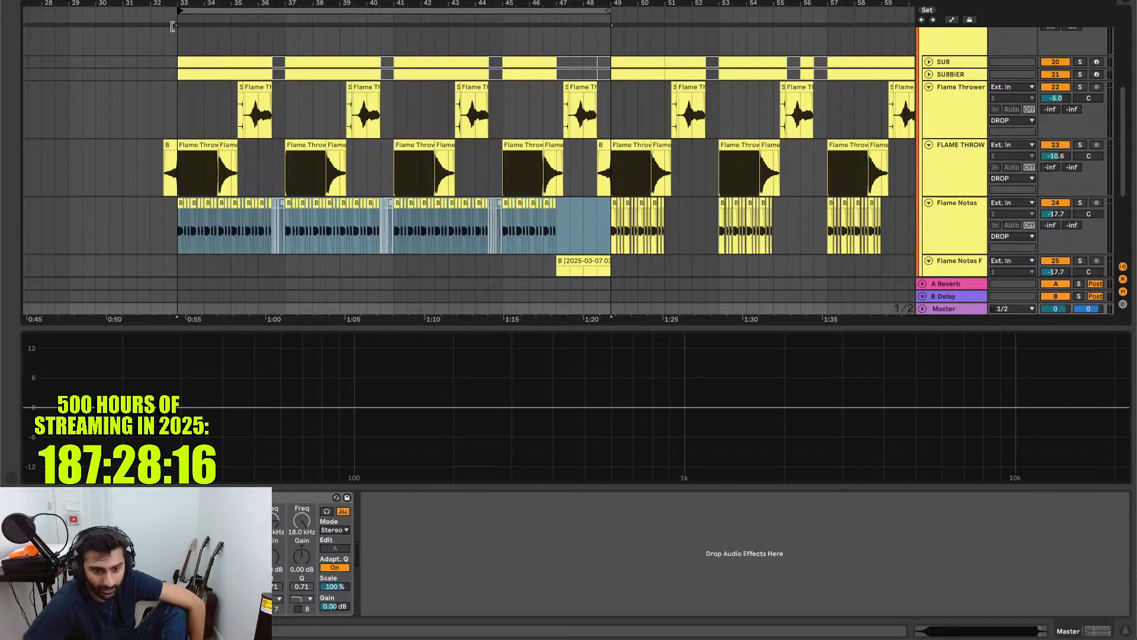
key(space)
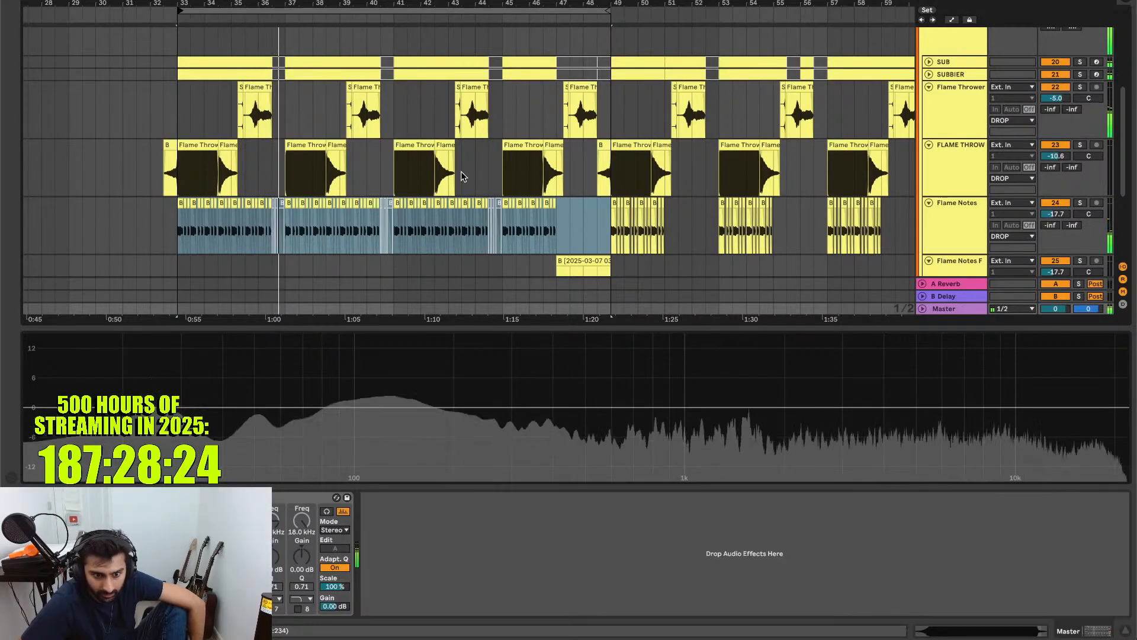
key(space)
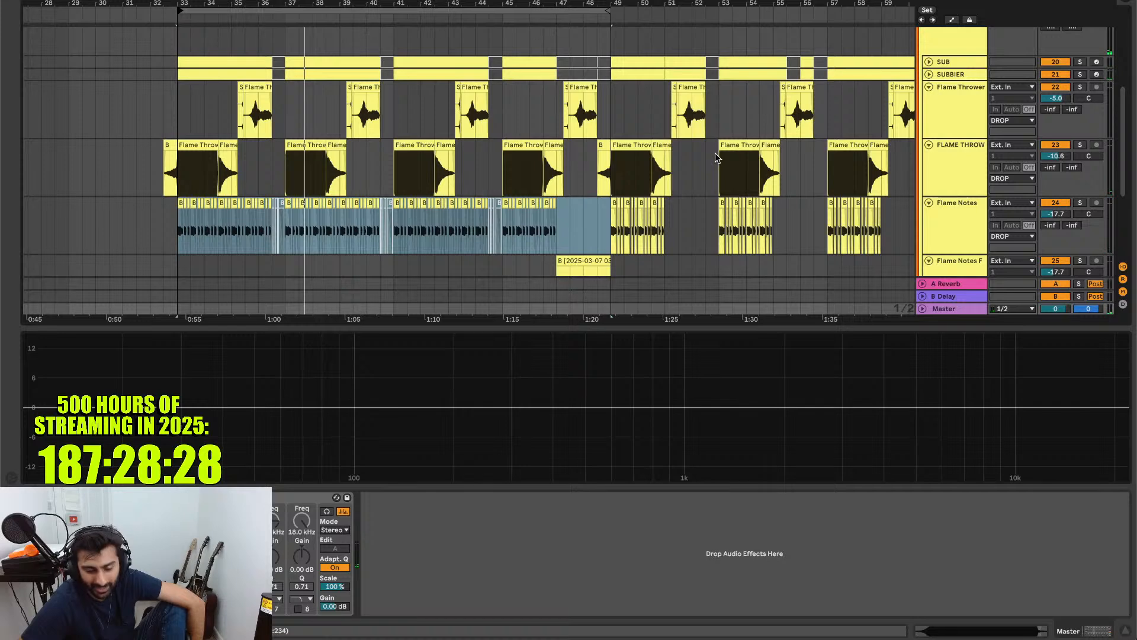
- Loop the first Synth Flame Notes clip at bar 49, solo and unfold its track, and play it
scroll(716, 153, down, 5)
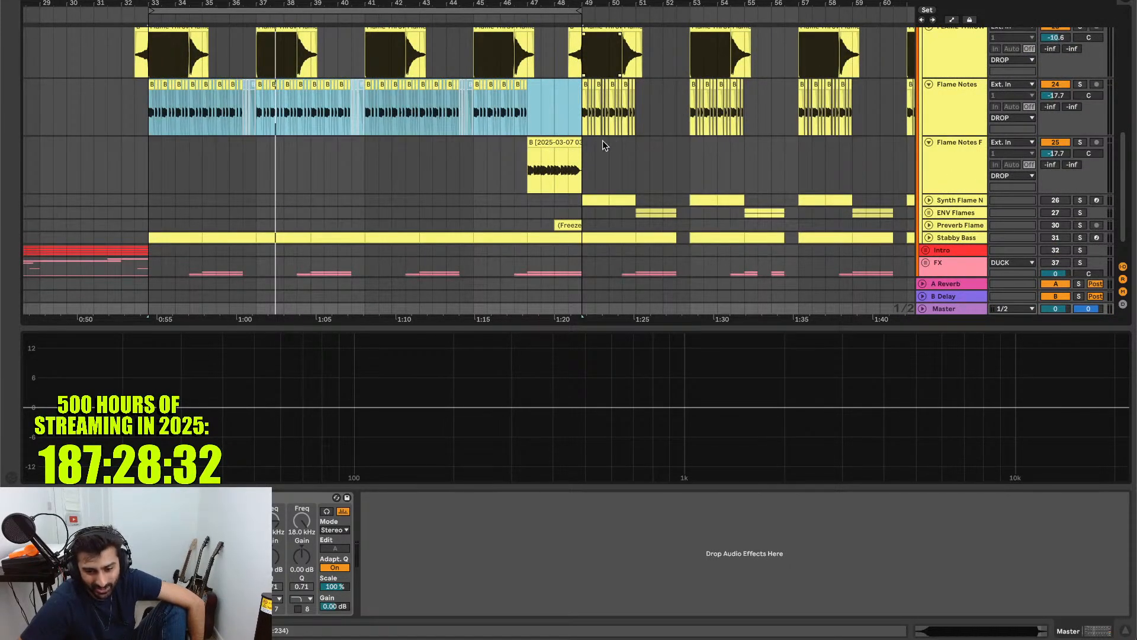
click(587, 200)
key(ctrl+l)
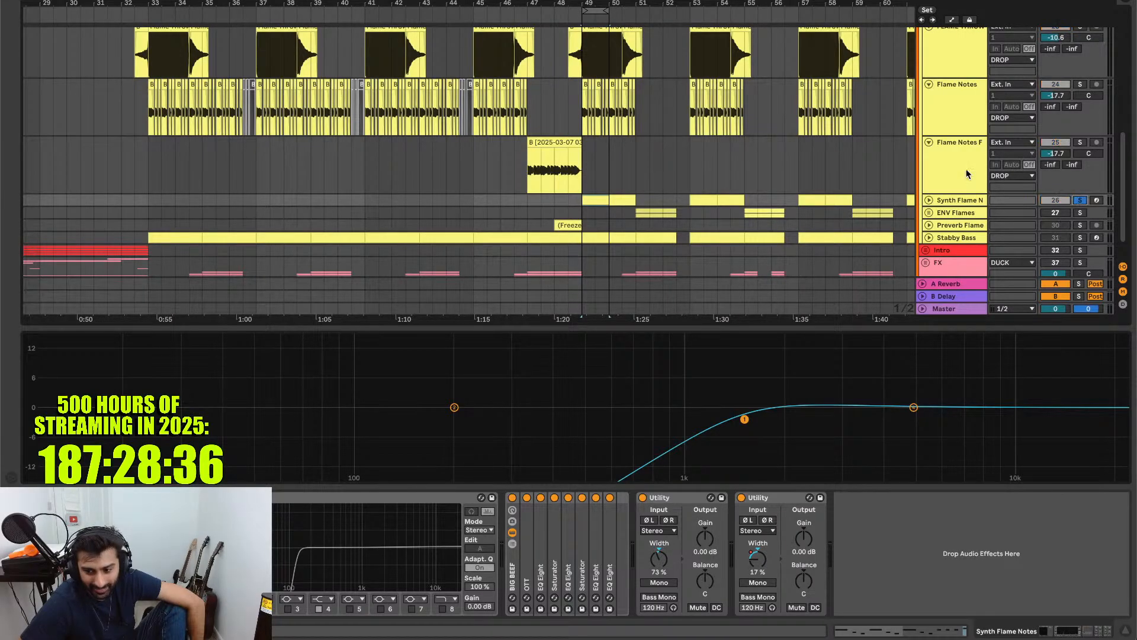
scroll(966, 173, up, 10)
scroll(948, 171, down, 10)
click(929, 177)
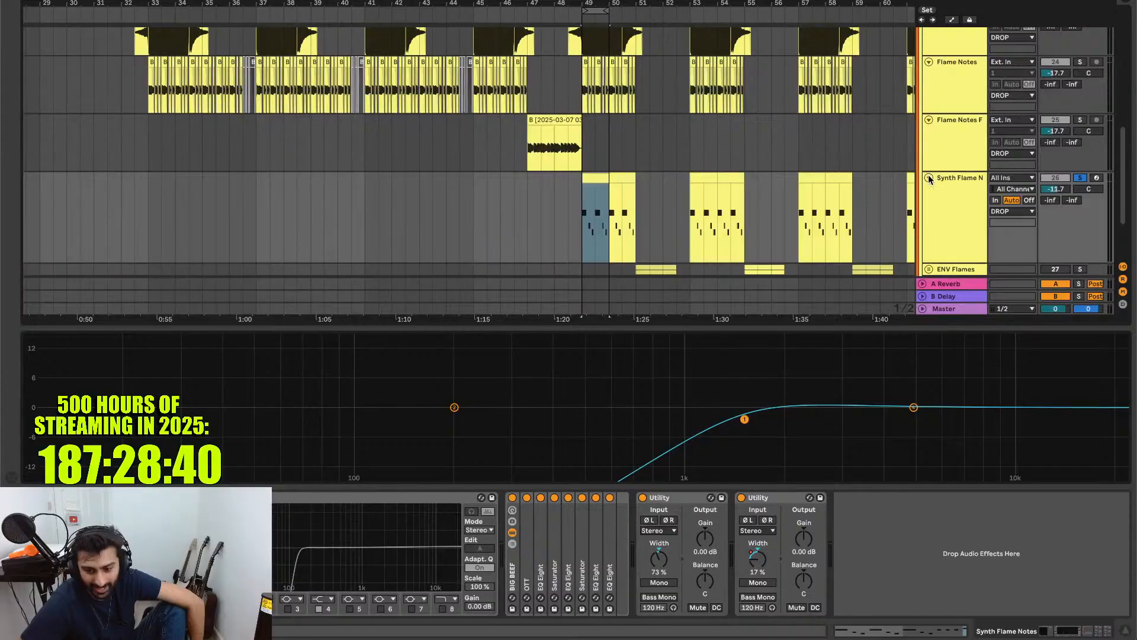
scroll(944, 160, down, 2)
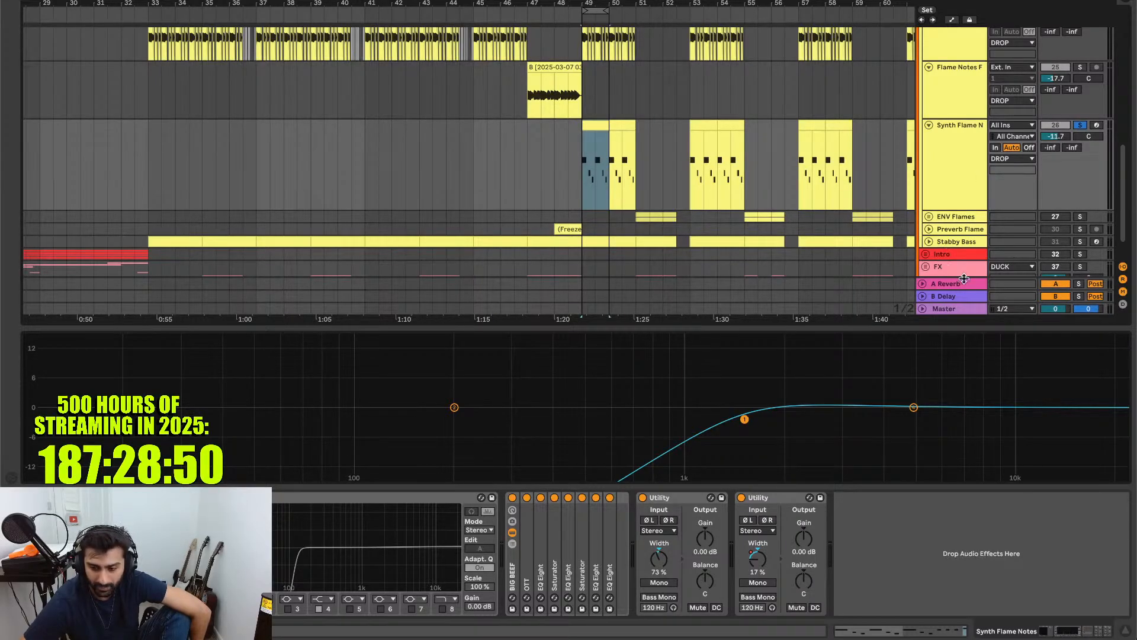
key(space)
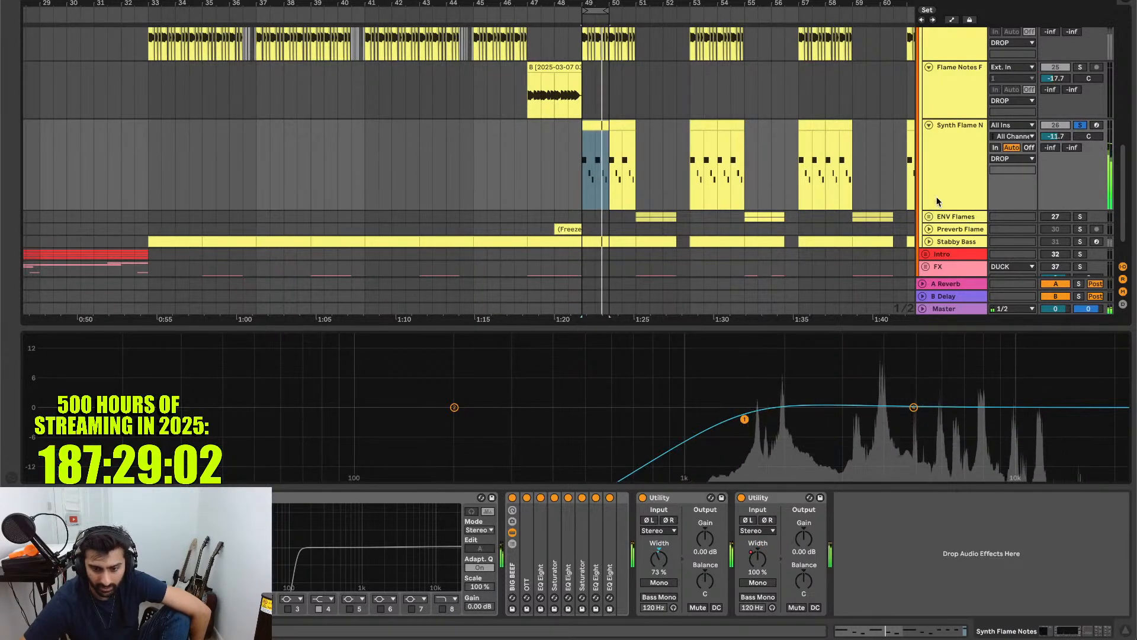
- Try band 2 at 1.78 kHz and -0.57 dB in FLAME THROWER's last EQ Eight, and switch the band off again
scroll(964, 191, up, 3)
click(963, 77)
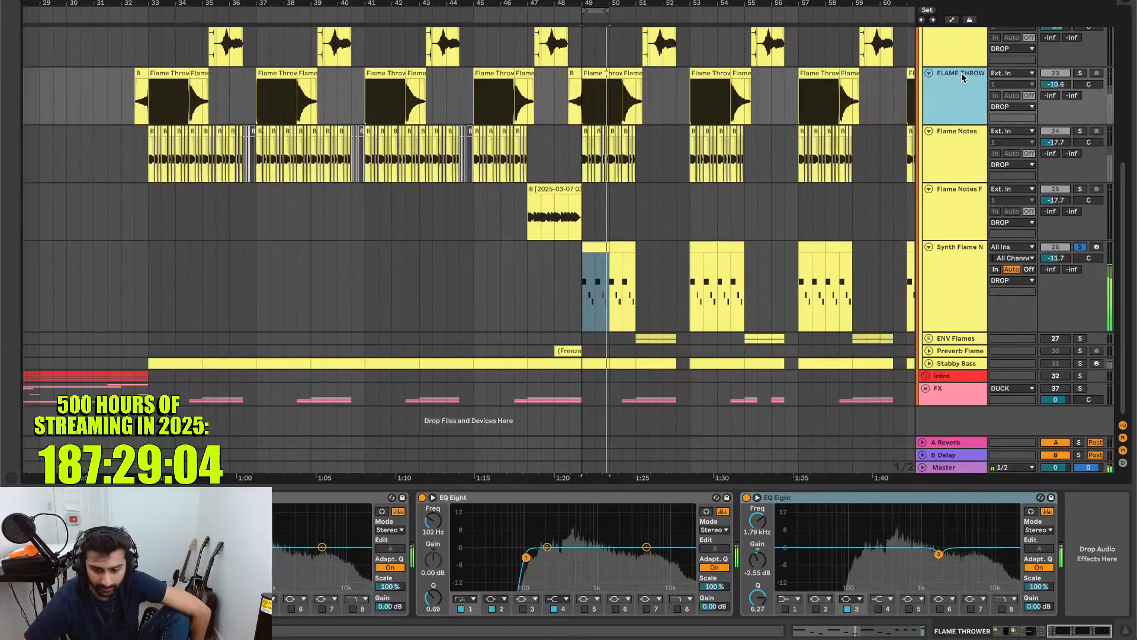
click(759, 499)
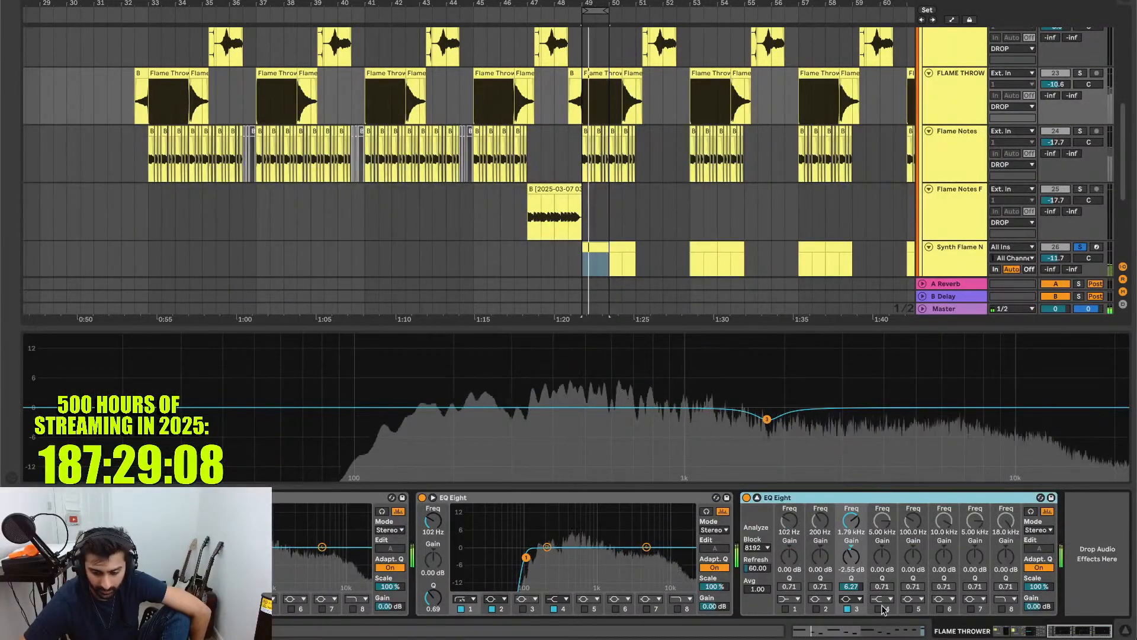
click(816, 609)
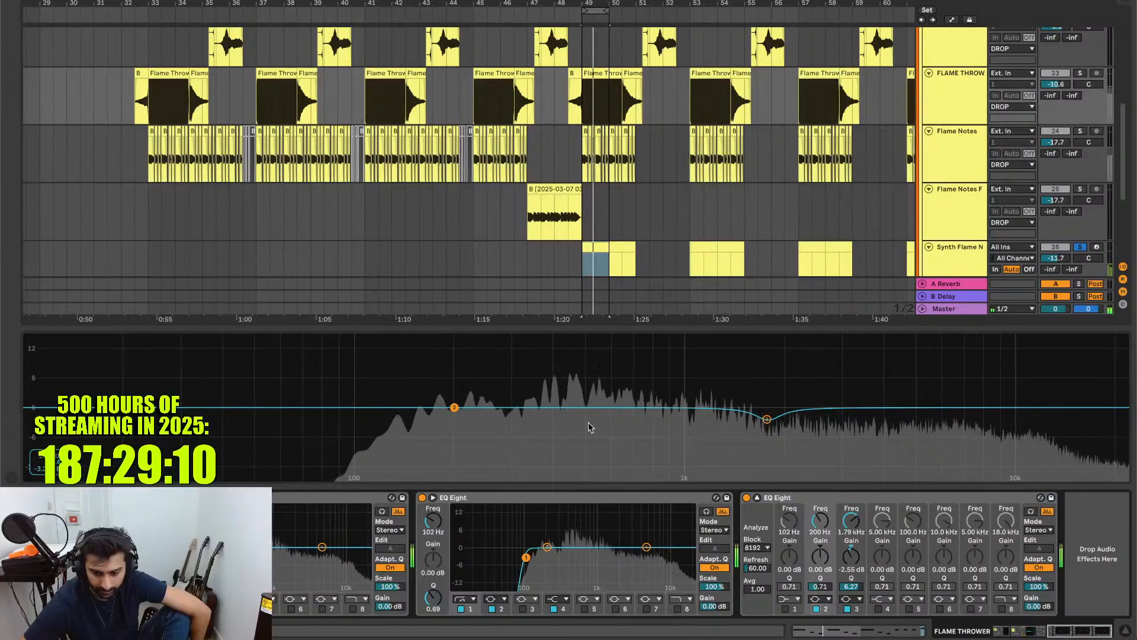
drag(453, 410, 766, 410)
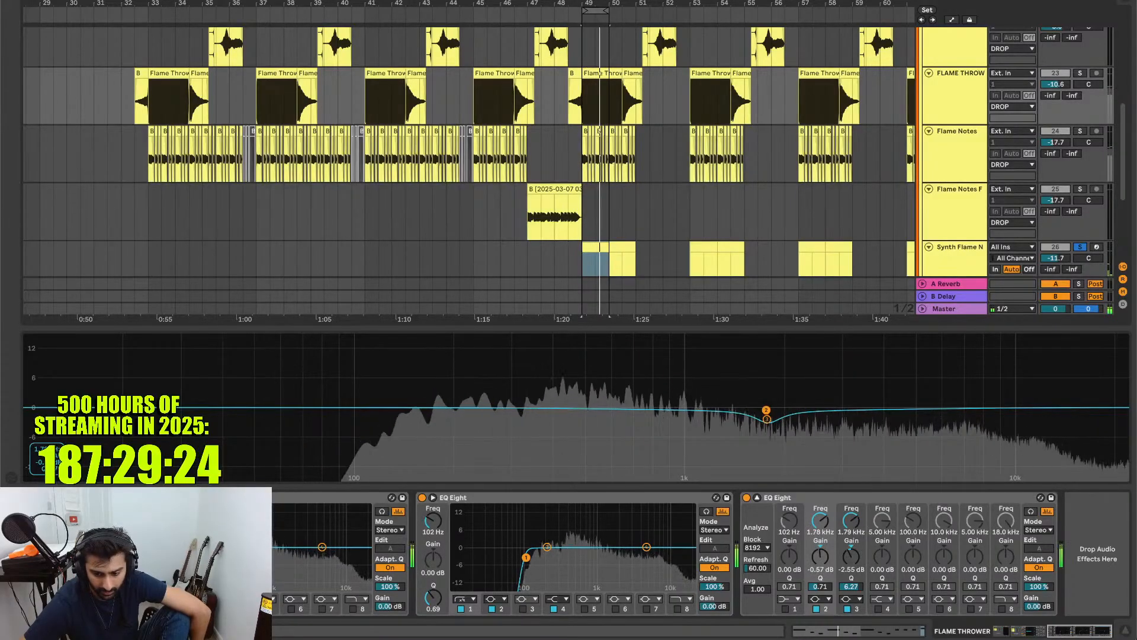
click(817, 609)
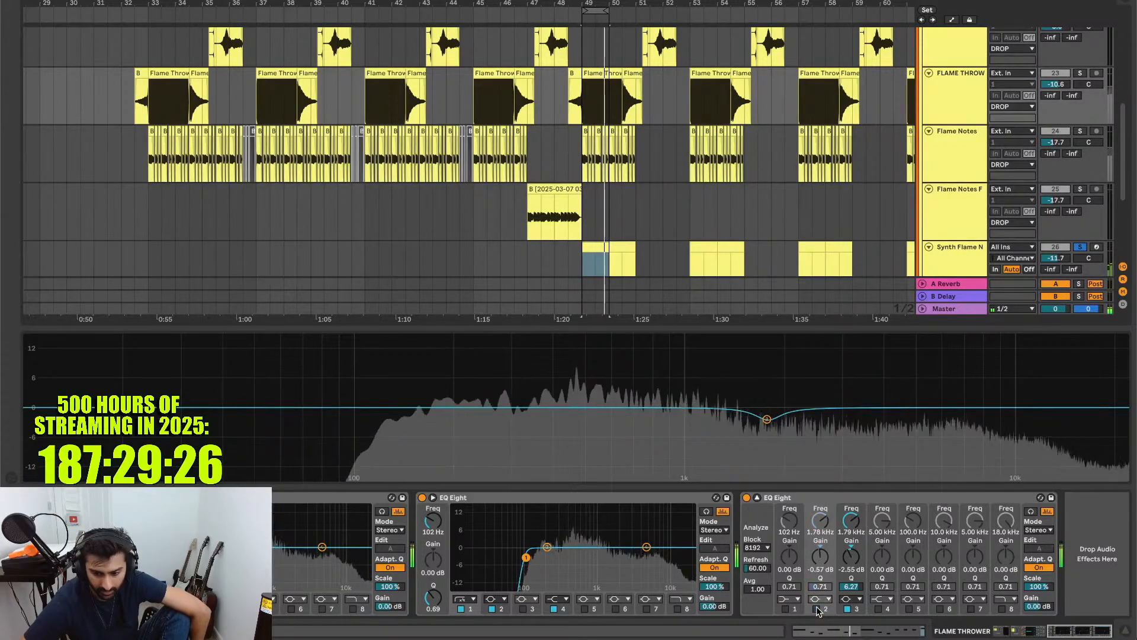
- Take Synth Flame Notes out of solo and balance its volume to -24.4 dB while checking the Master's spectrum
scroll(959, 225, down, 3)
click(976, 173)
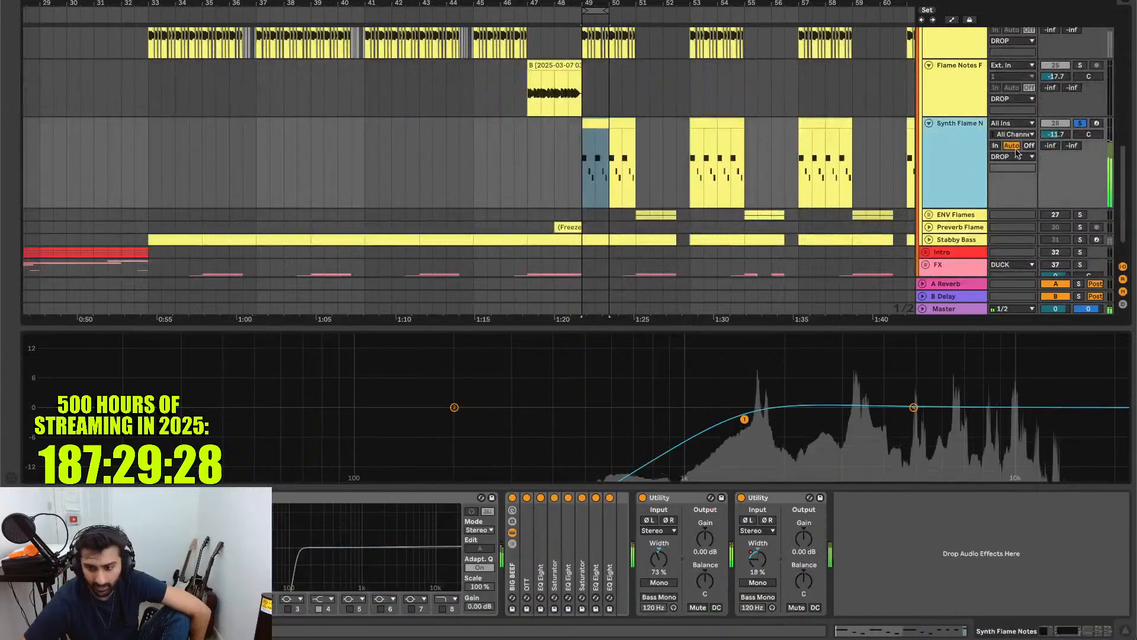
click(948, 309)
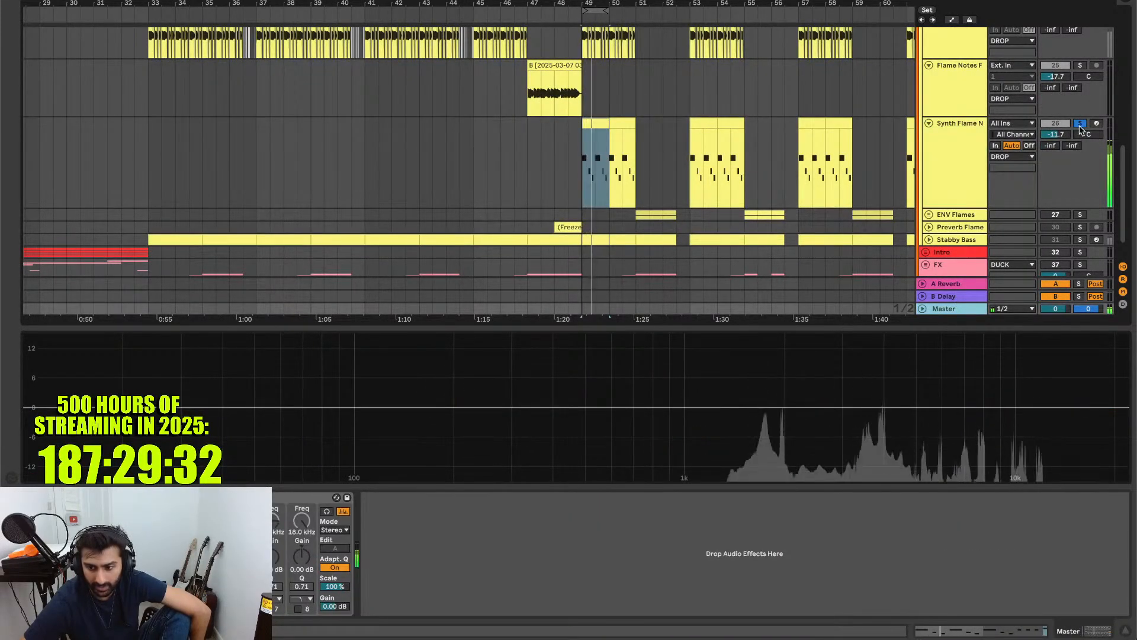
click(1079, 124)
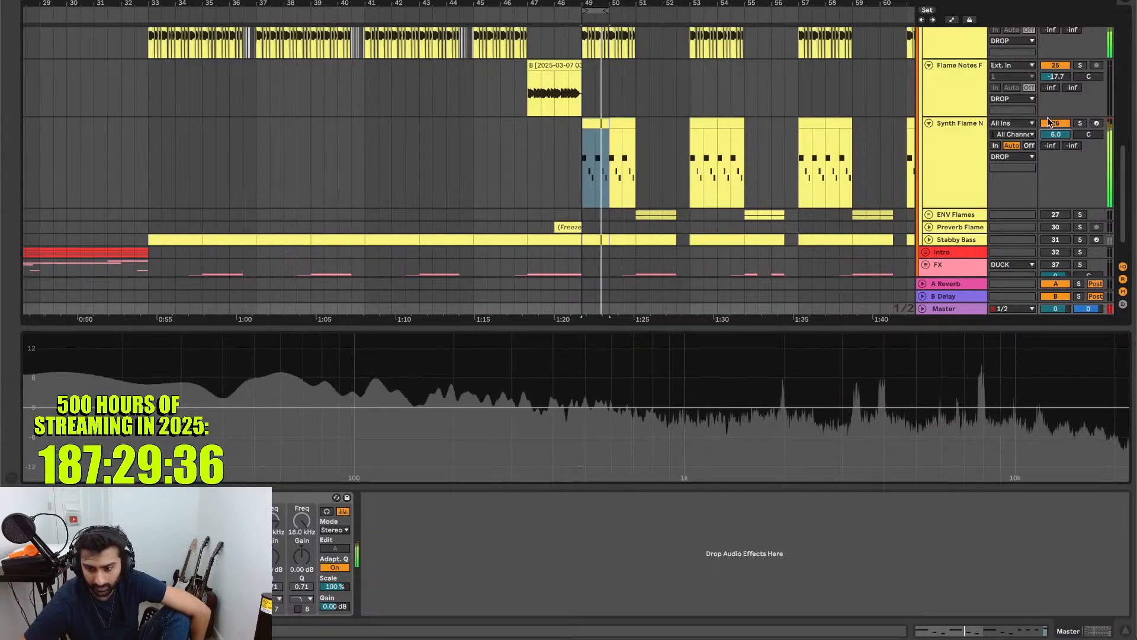
mouse_move(1057, 135)
mouse_down()
mouse_move(1056, 154)
mouse_move(1059, 141)
mouse_up()
key(XF86AudioLowerVolume)
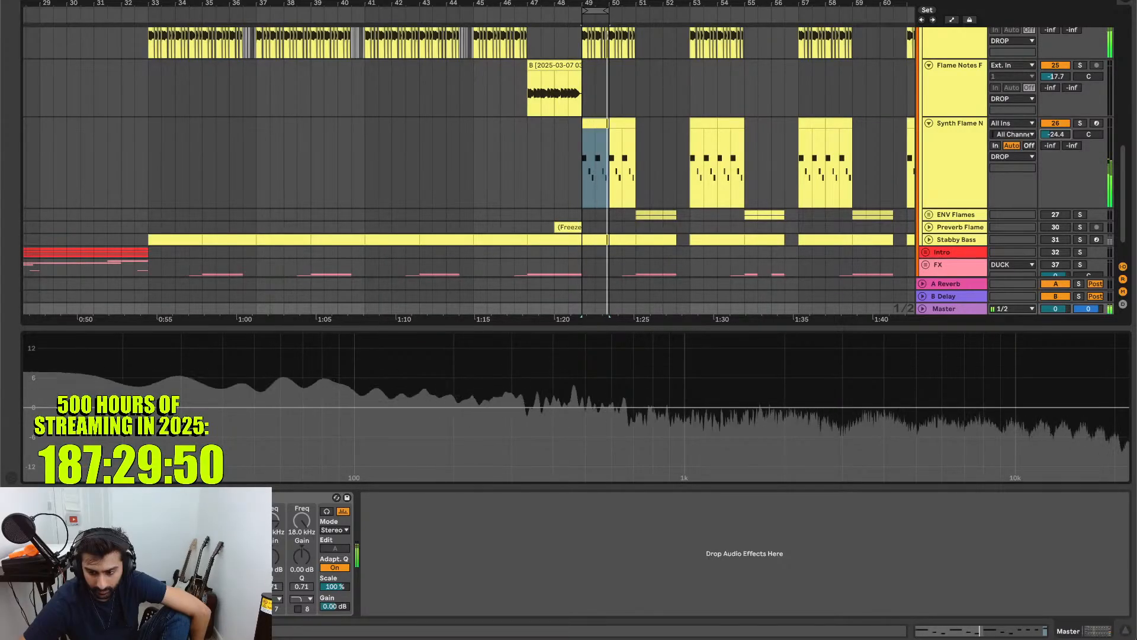
- Move the loop to bars 51 to 52, then unfold and activate the ENV Flames group and play it in the mix
scroll(832, 180, down, 2)
scroll(832, 180, right, 3)
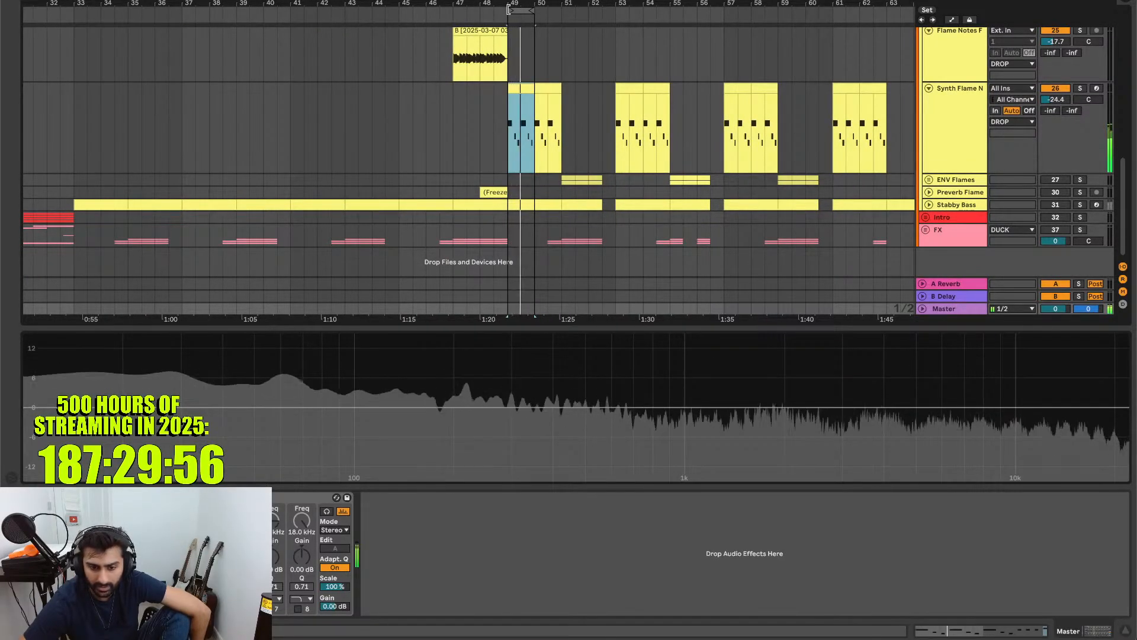
drag(521, 7, 582, 6)
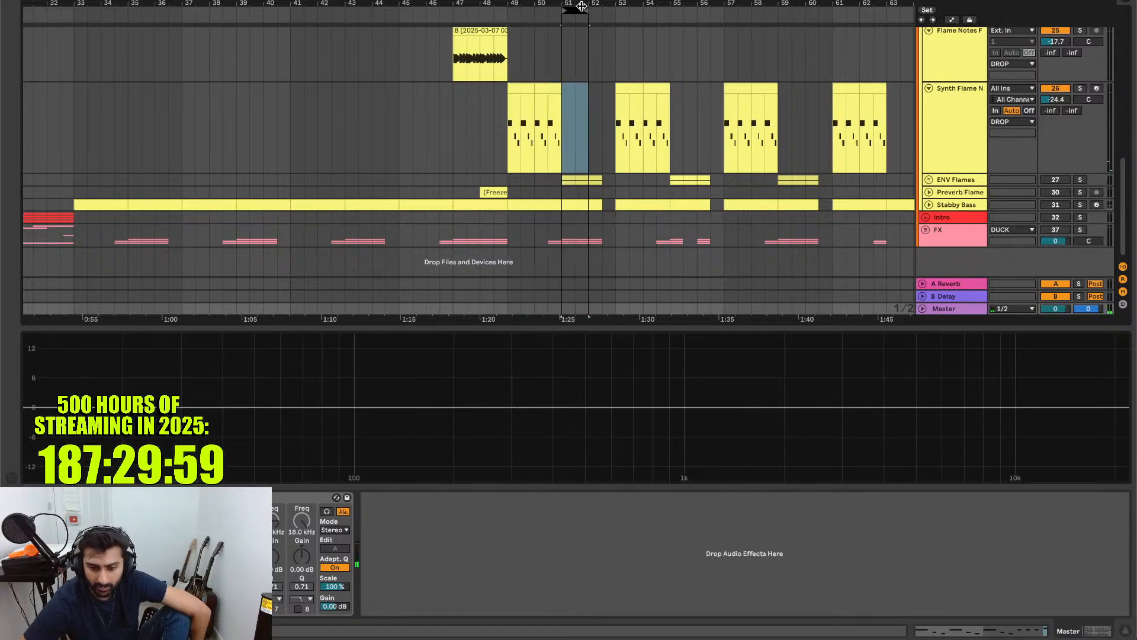
click(928, 180)
scroll(1007, 154, down, 3)
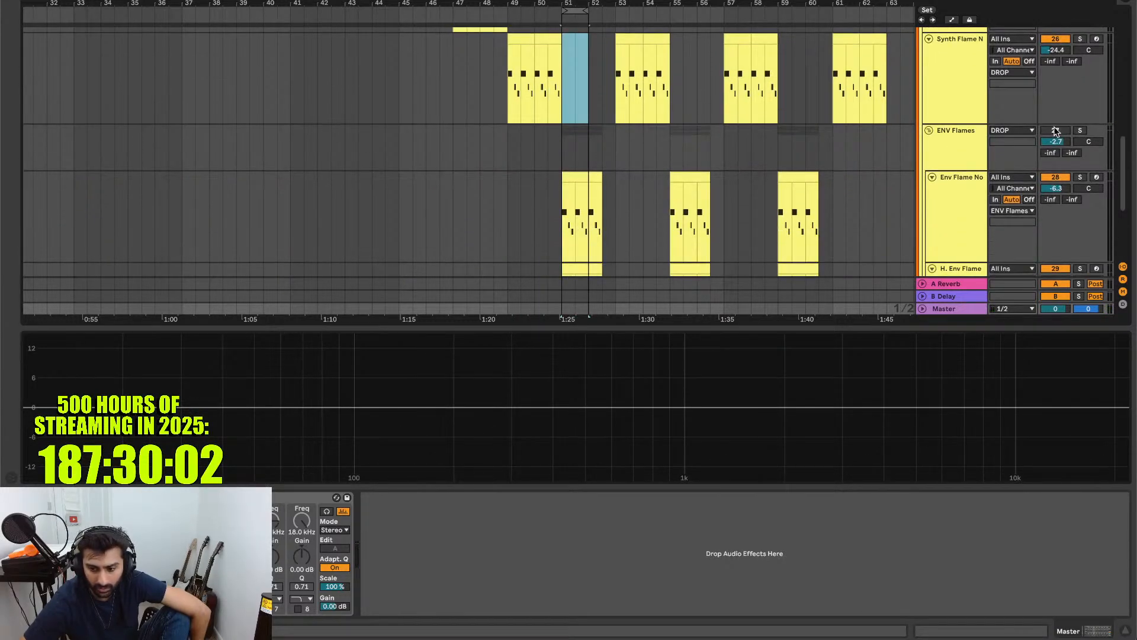
click(1055, 131)
key(space)
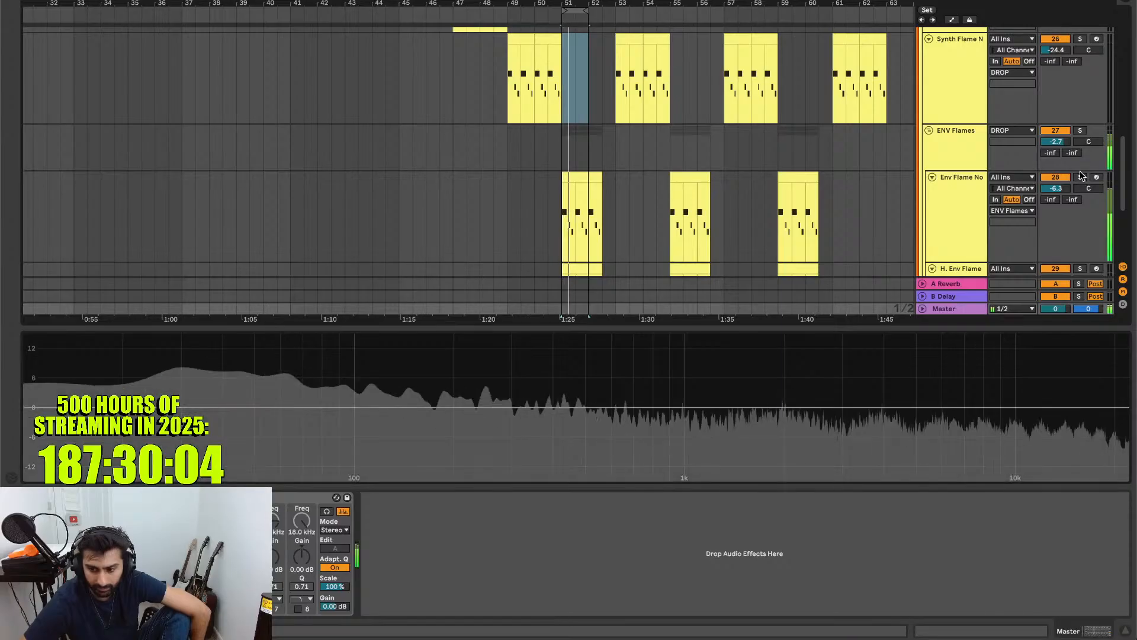
- Lower the ENV Flames group's volume to -11.0 dB, then inspect the device chains of the group and its two tracks
click(1079, 132)
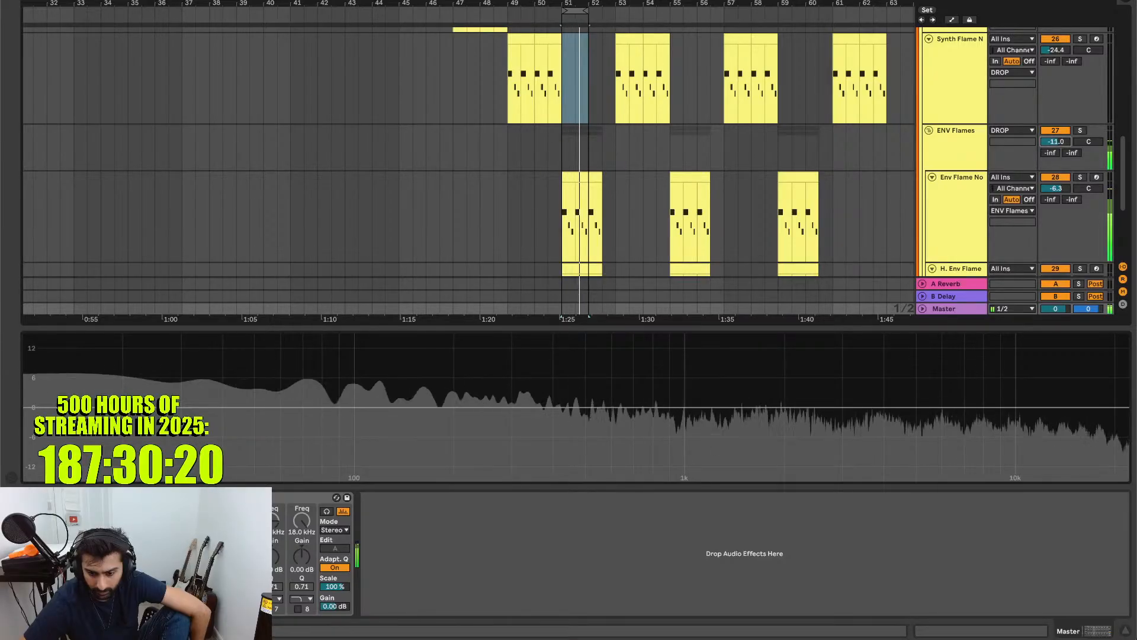
click(982, 151)
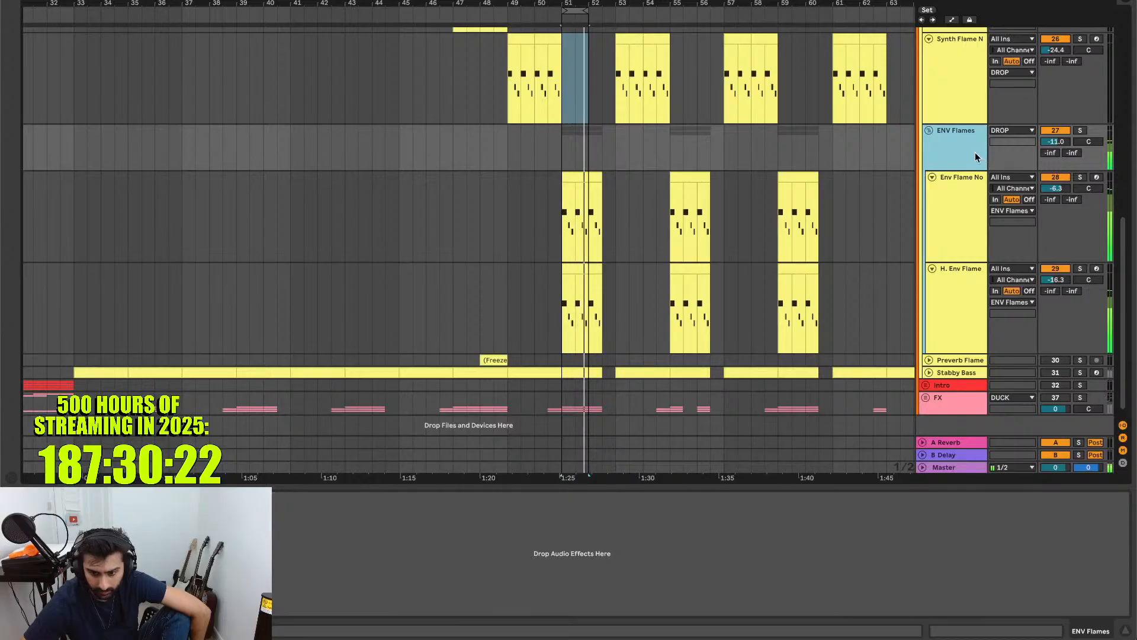
click(970, 189)
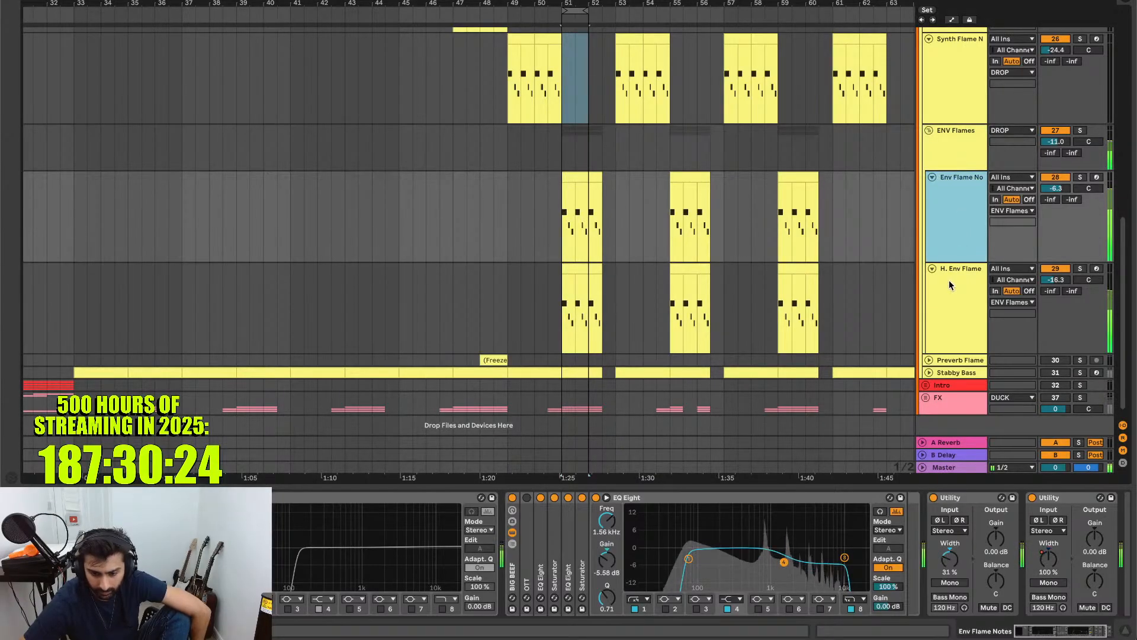
click(949, 280)
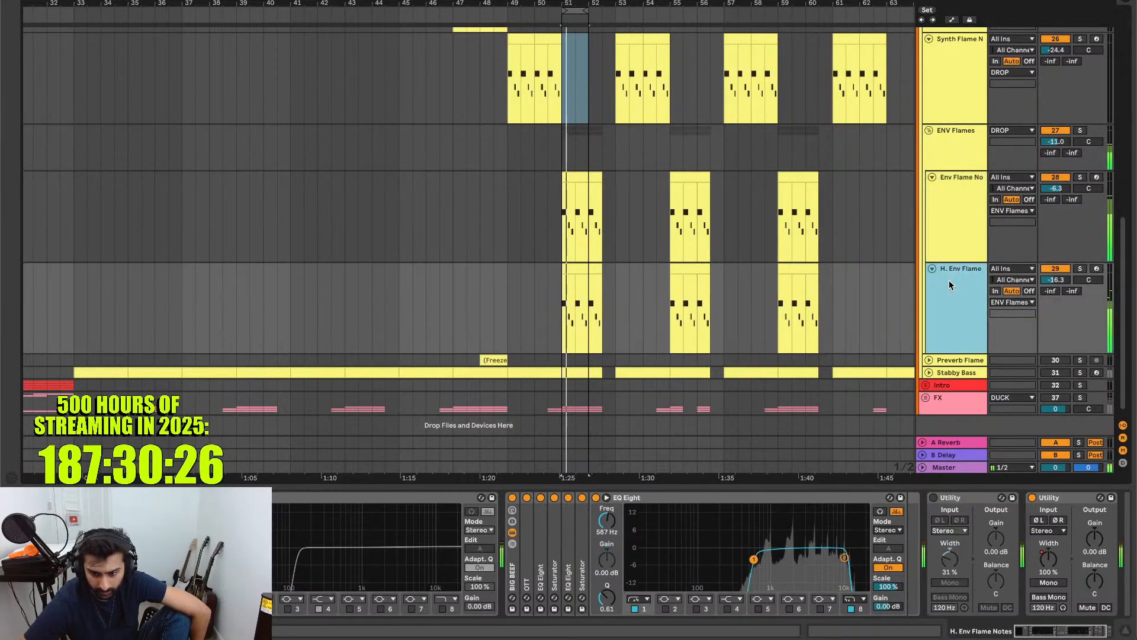
click(946, 134)
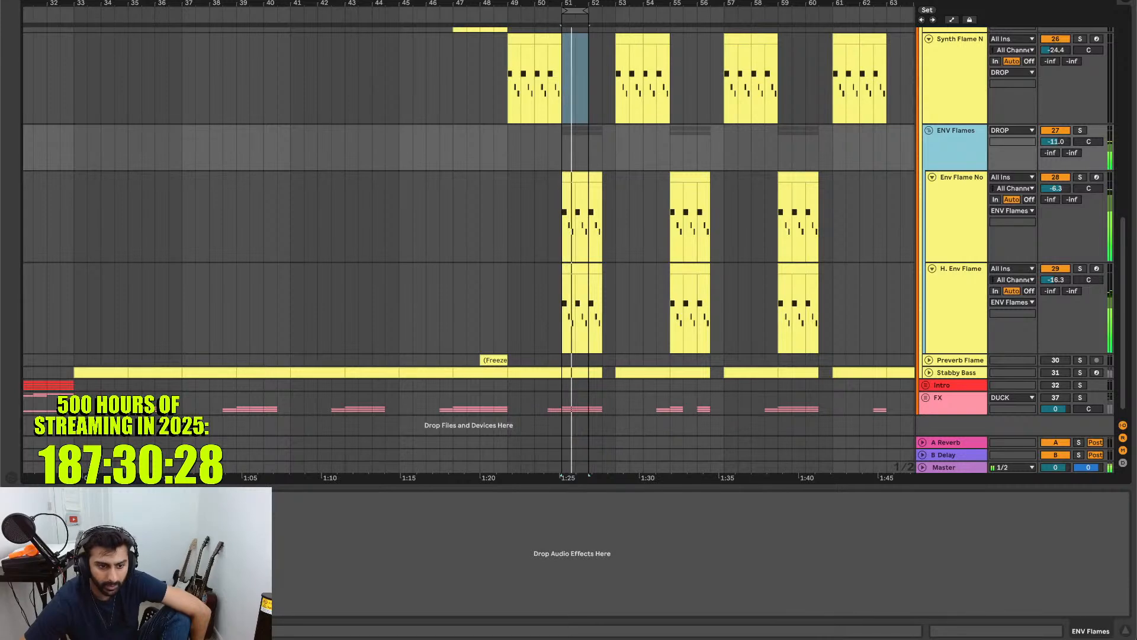
- Show the browser and expand the Audio Effect Rack presets in the Utilities folder, with the ENV Flames group selected
key(ctrl+alt+b)
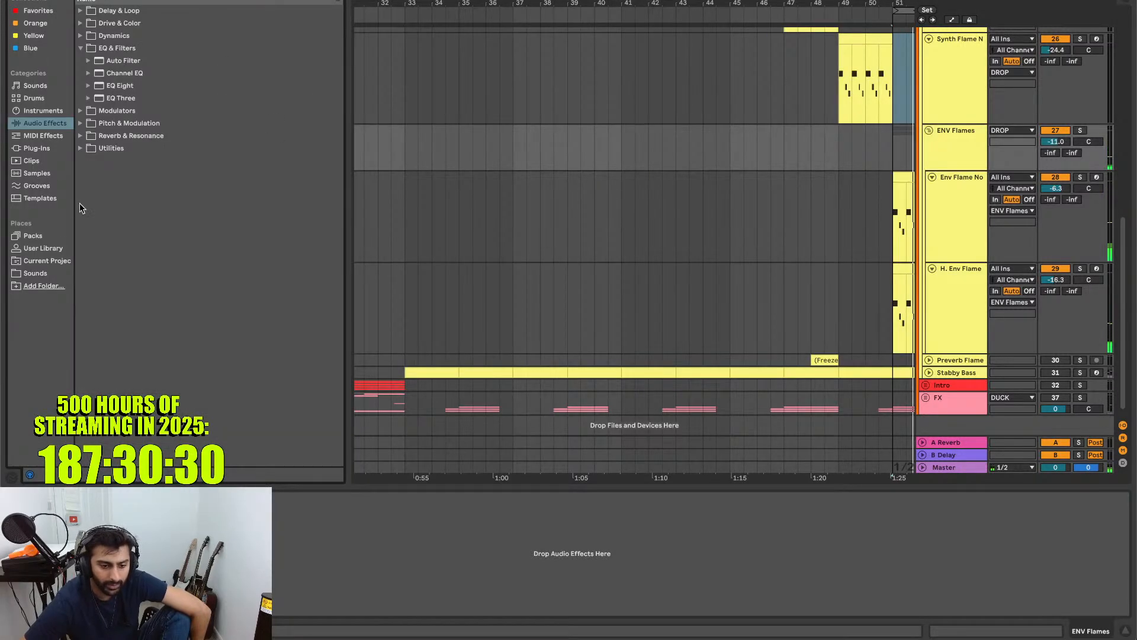
click(108, 148)
key(Right)
key(Down)
key(Down)
key(Down)
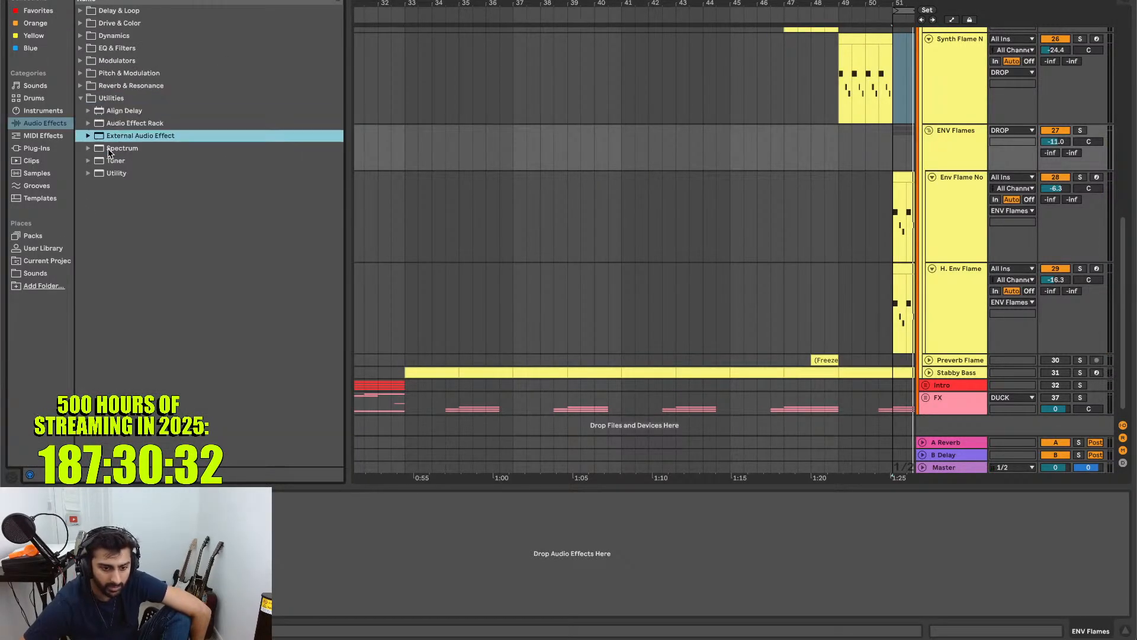
key(Down)
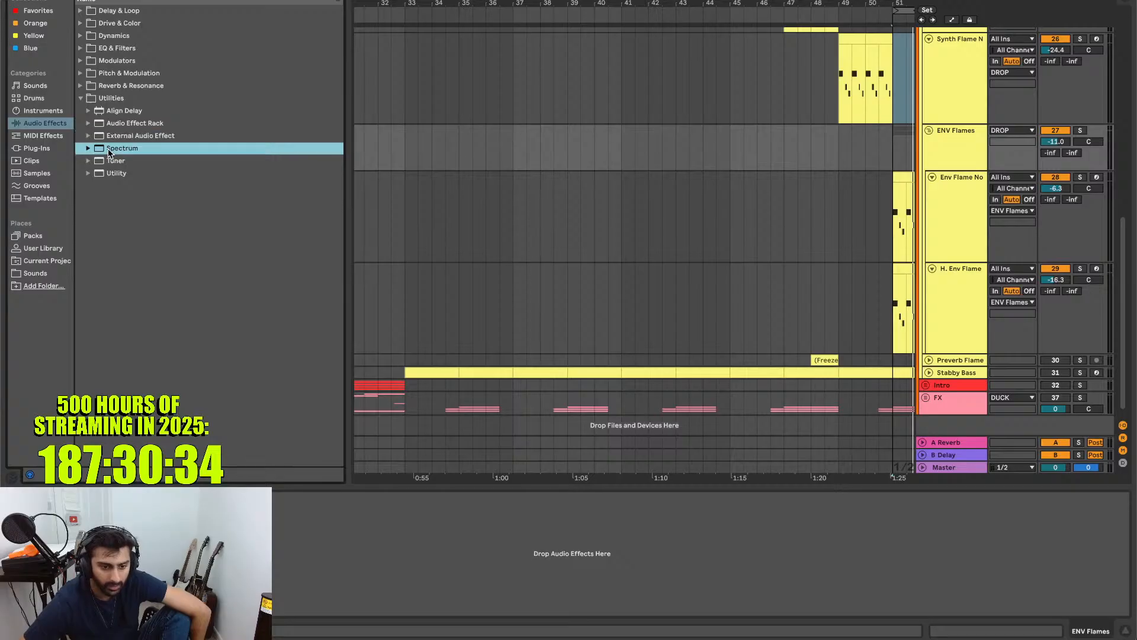
key(Up)
key(Up)
key(Right)
- Load the Clip+Limit Elements.adg rack preset onto the ENV Flames group
key(Down)
key(Down)
key(Down)
key(Down)
key(Down)
key(Down)
key(Down)
key(Down)
key(Down)
key(Down)
key(Down)
key(Down)
key(Down)
key(Down)
key(Down)
key(Down)
key(Down)
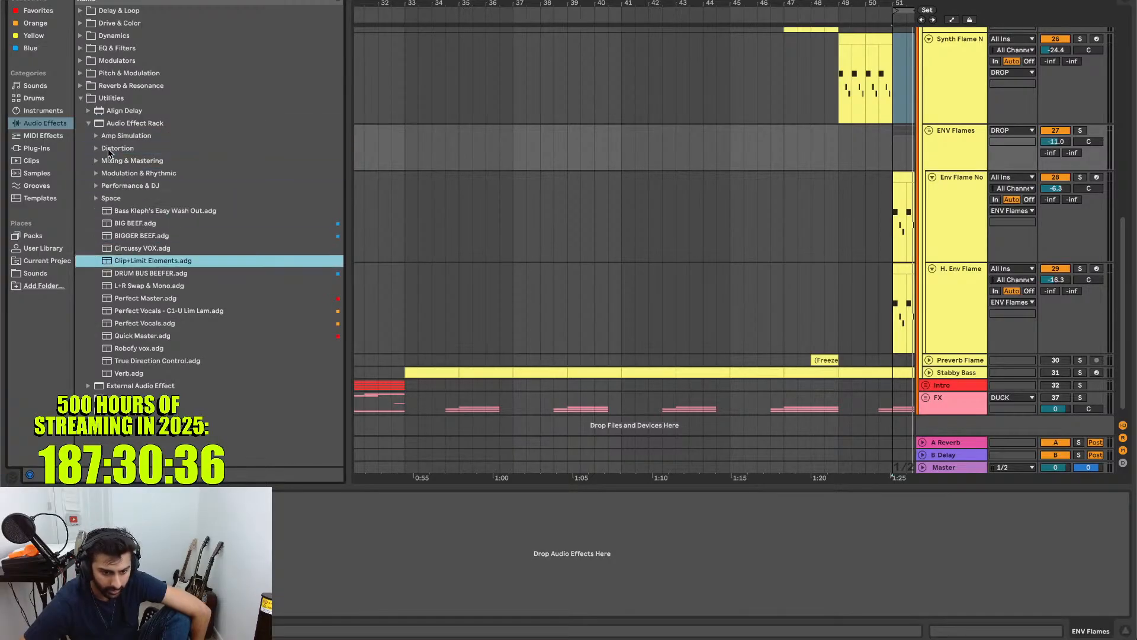
key(Up)
key(Up)
key(Up)
key(Up)
key(Up)
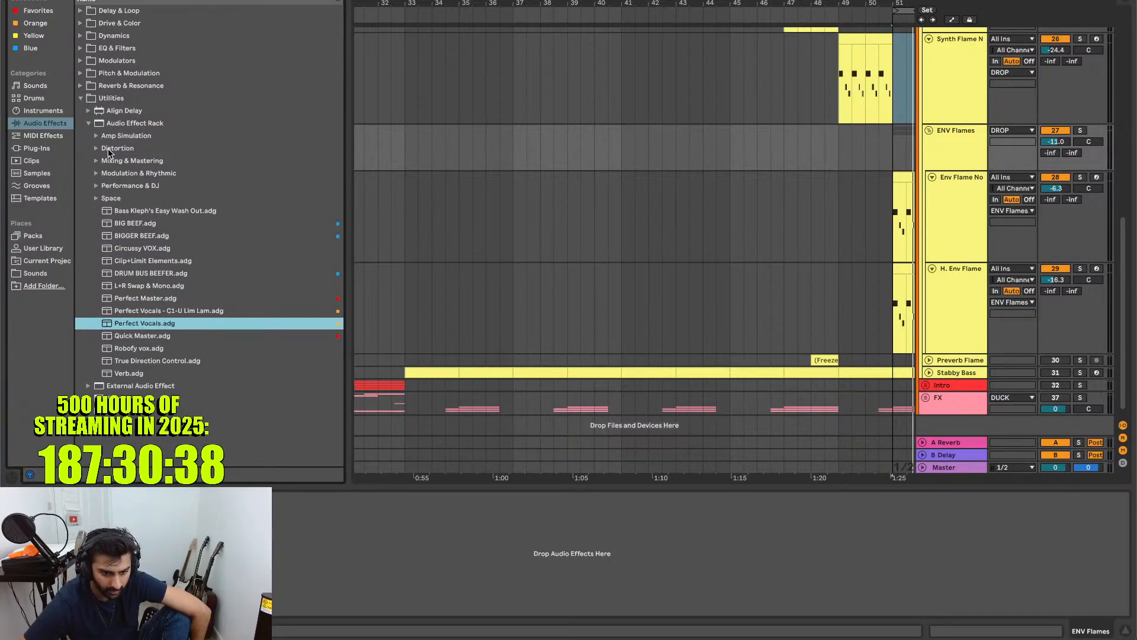
key(Down)
key(Down)
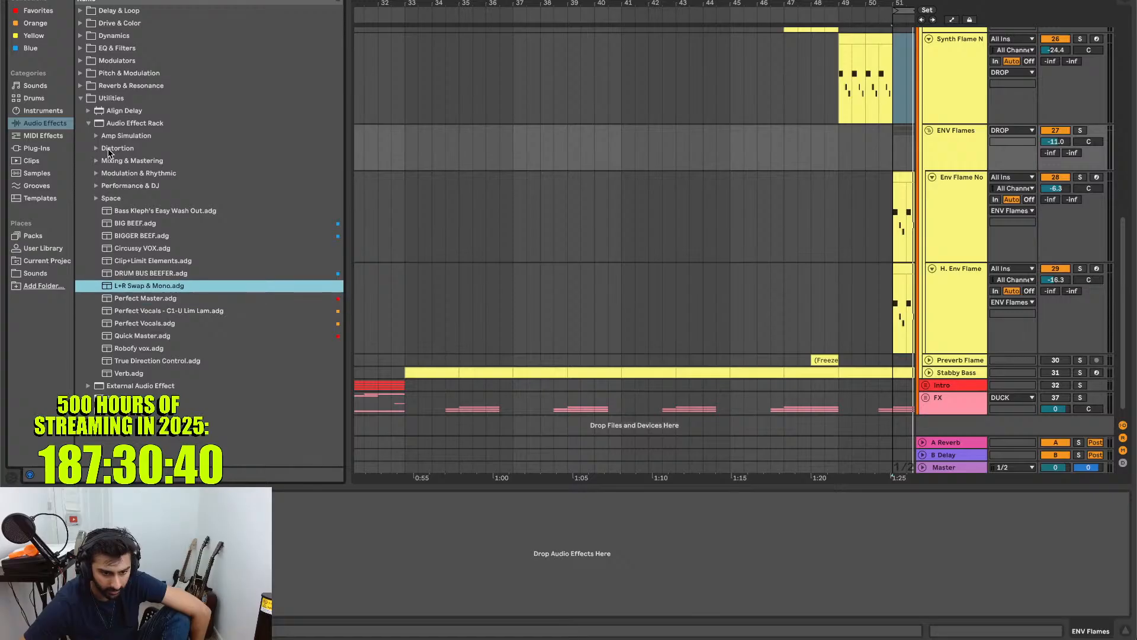
key(Up)
key(Up)
key(Up)
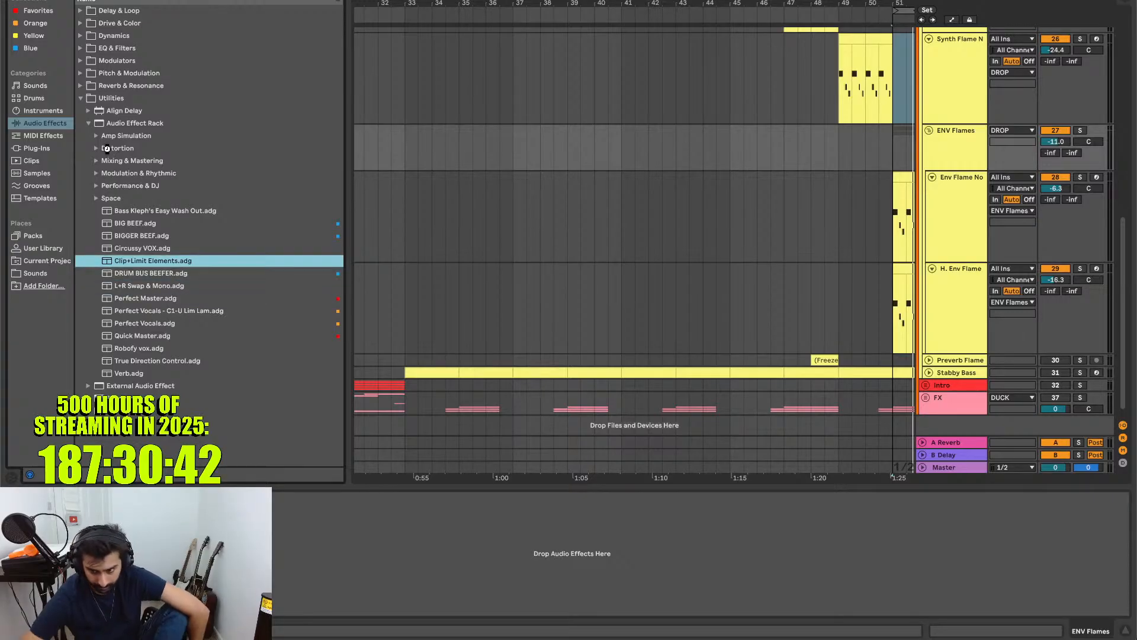
key(Return)
- Play ENV Flames in solo and raise KClip Zero's input to 14.3 dB, closing the W1 Limiter and KClip Zero windows
scroll(808, 166, right, 5)
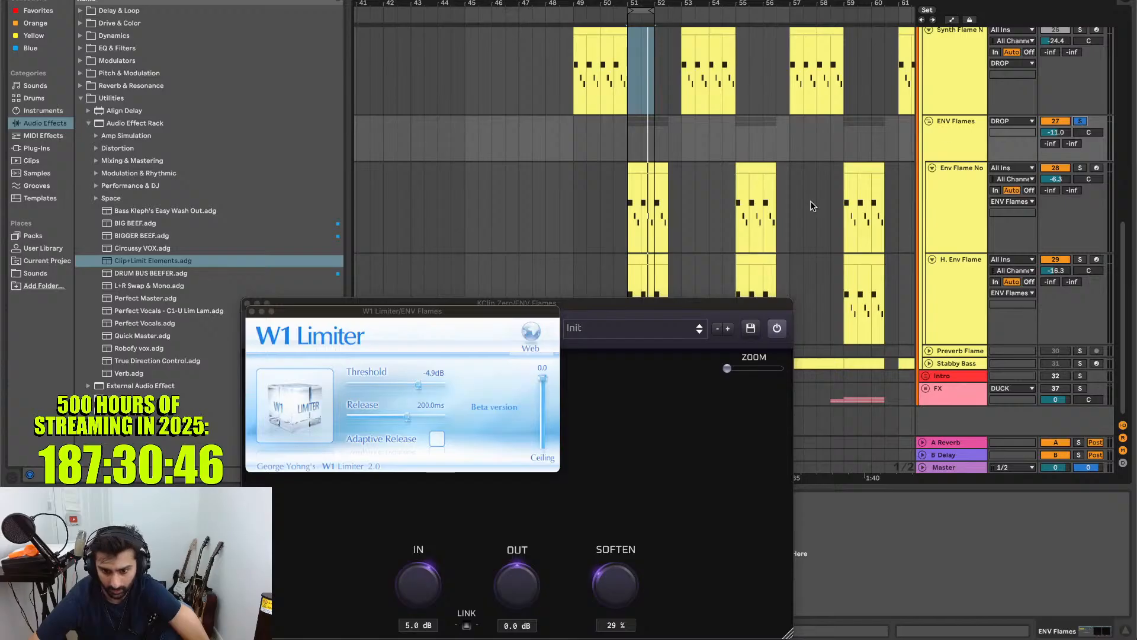
key(space)
click(252, 311)
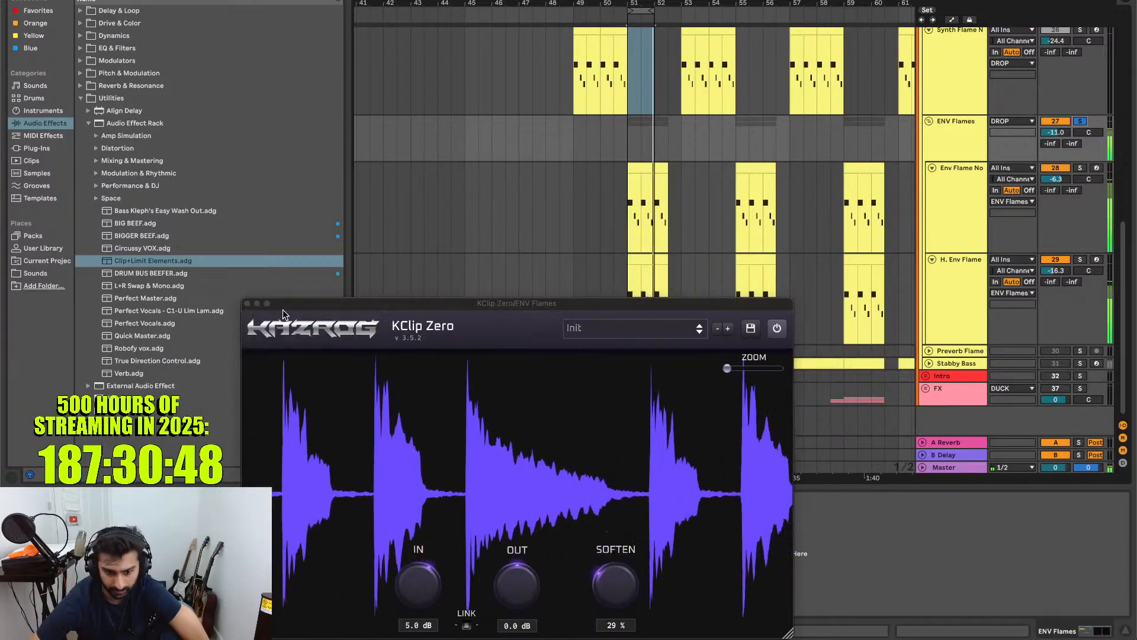
drag(282, 310, 242, 64)
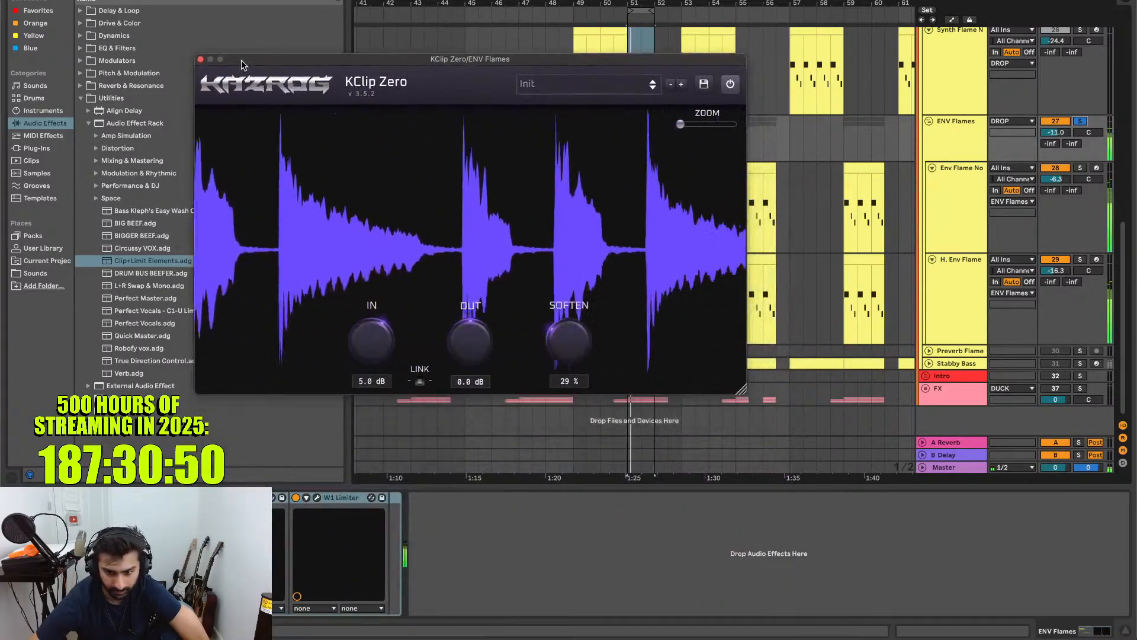
drag(365, 349, 353, 287)
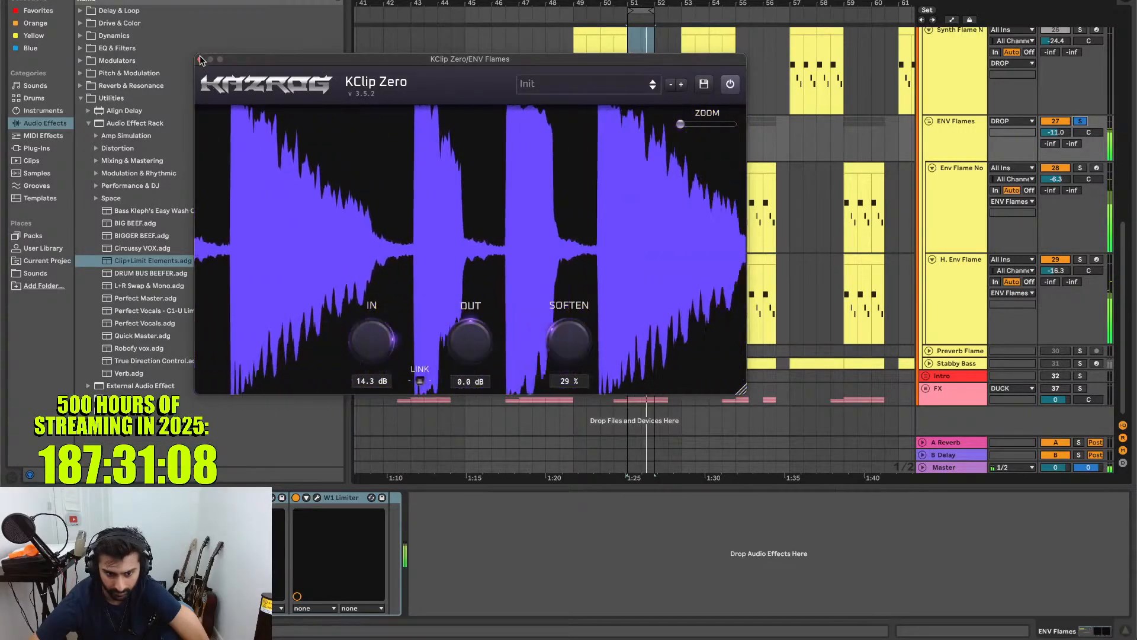
click(200, 60)
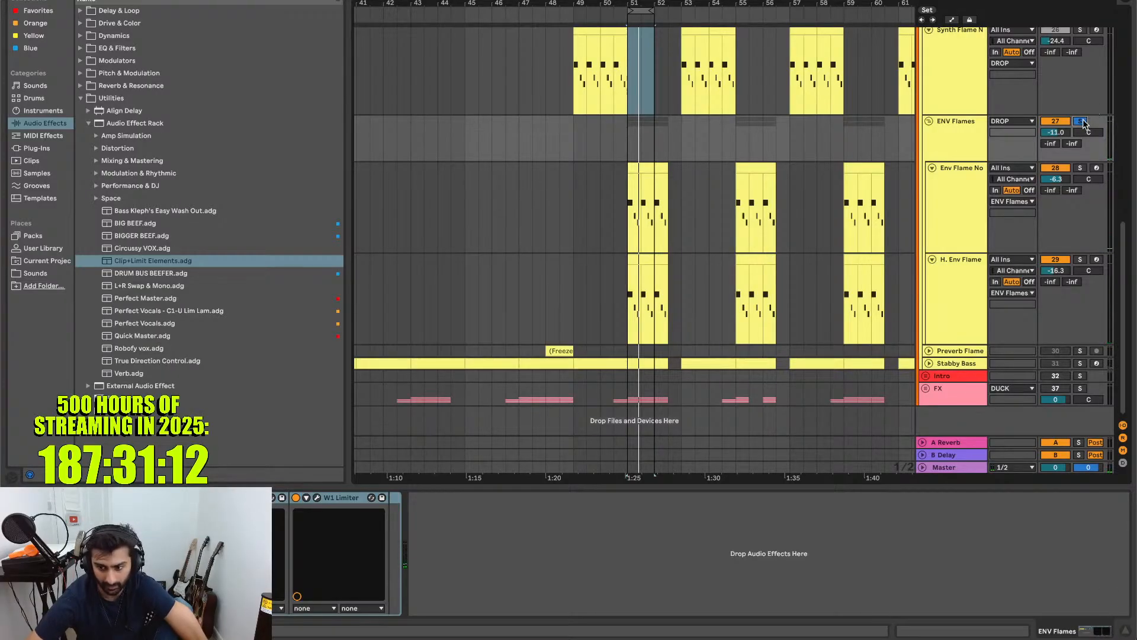
- Take ENV Flames out of solo and balance its volume to -26.4 dB while checking the Master's spectrum
click(943, 464)
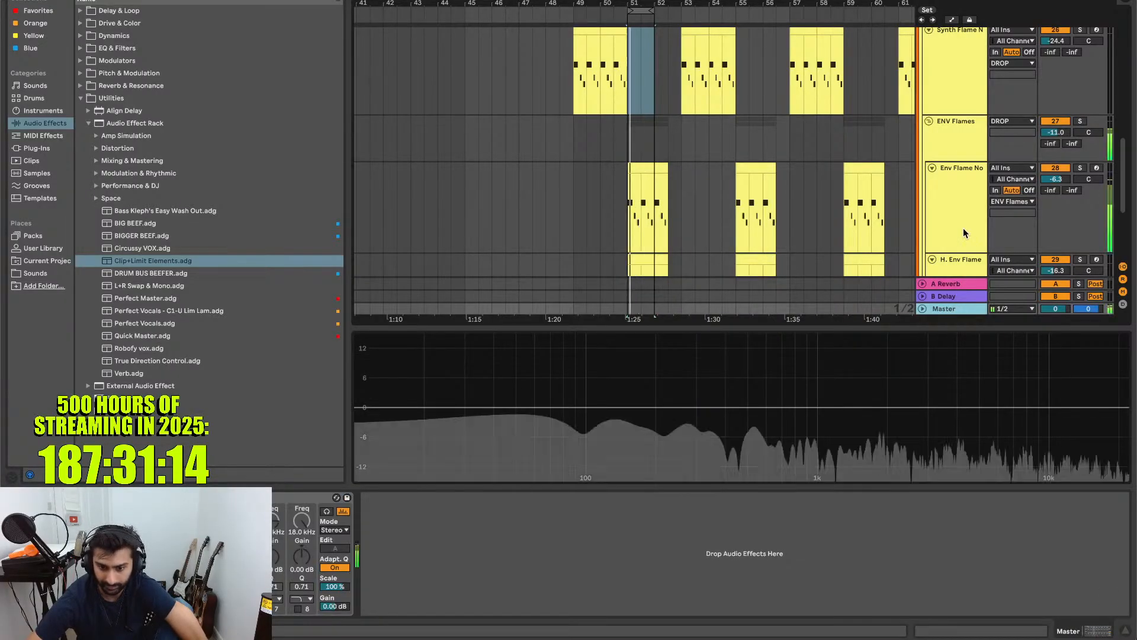
drag(1055, 135, 1056, 166)
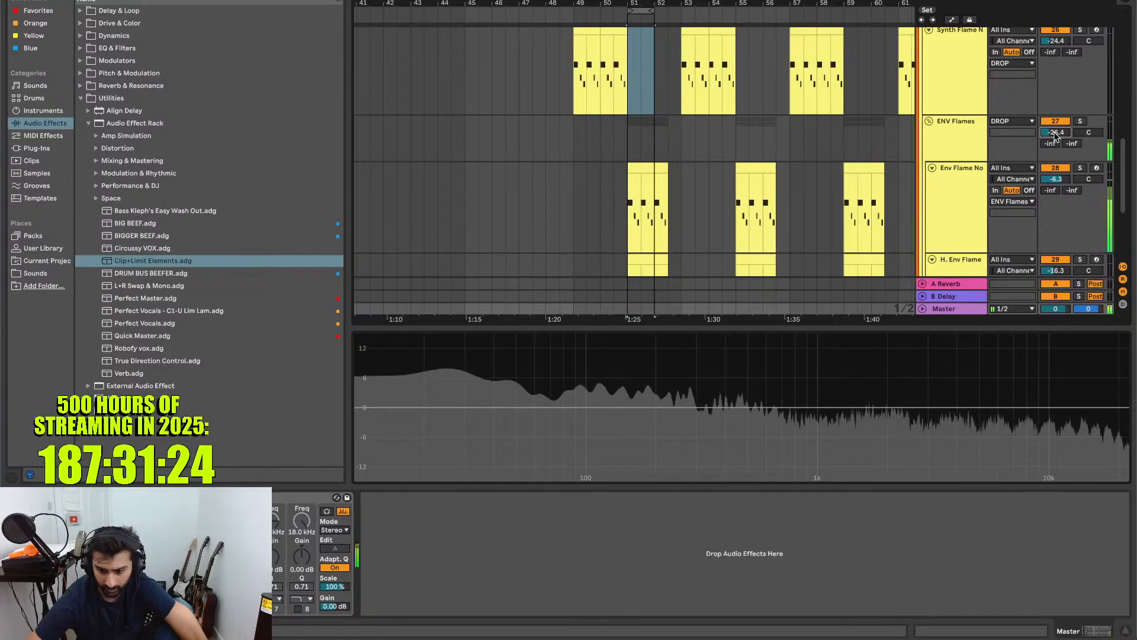
key(space)
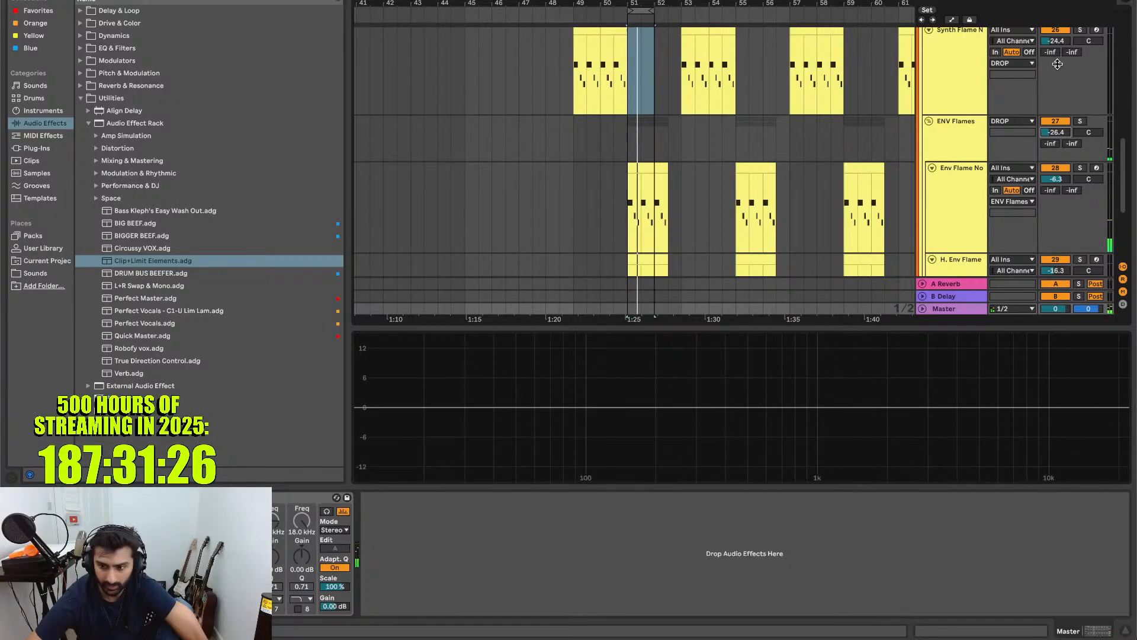
- Extend the loop to bars 50 to 52 and compare the mix with and without the pink noise Reference
scroll(1060, 57, up, 1)
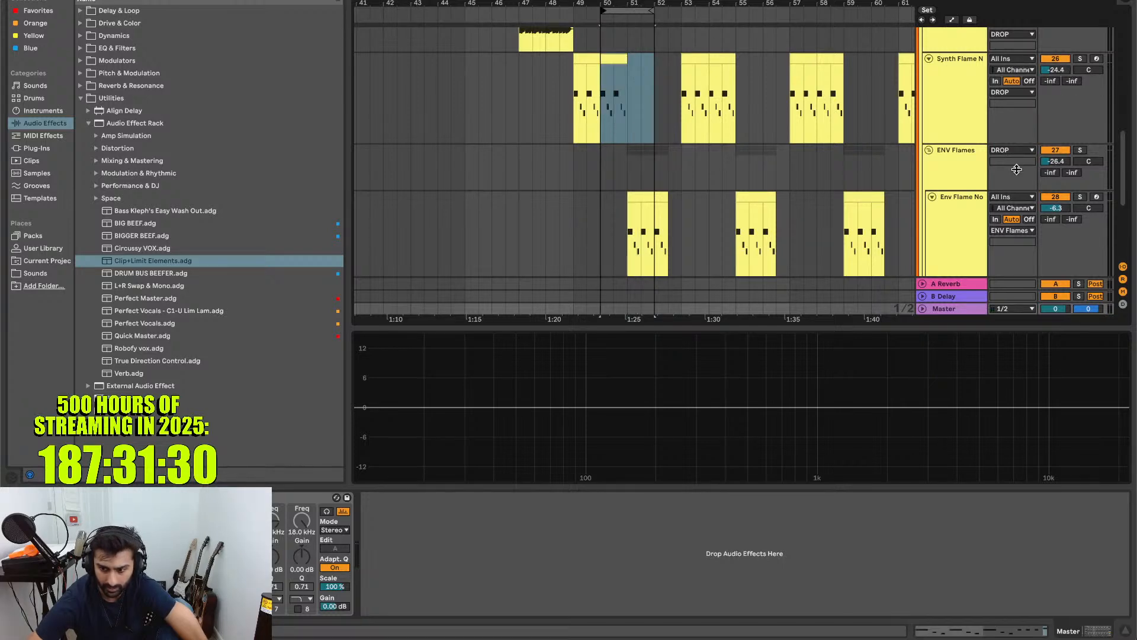
key(space)
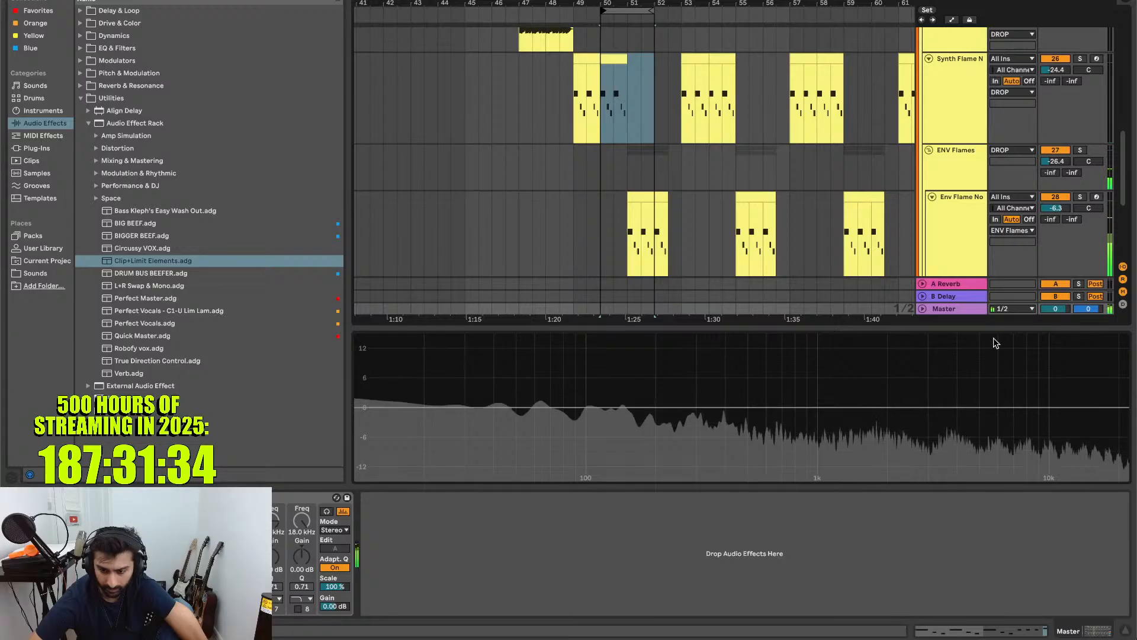
key(space)
scroll(869, 140, up, 10)
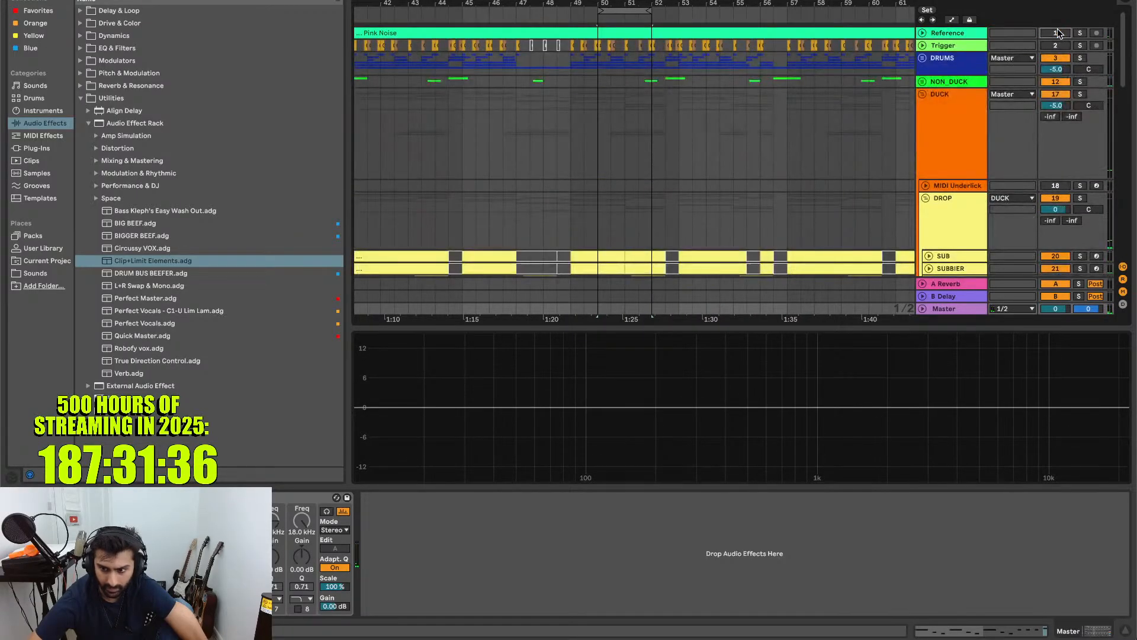
scroll(843, 216, down, 15)
key(space)
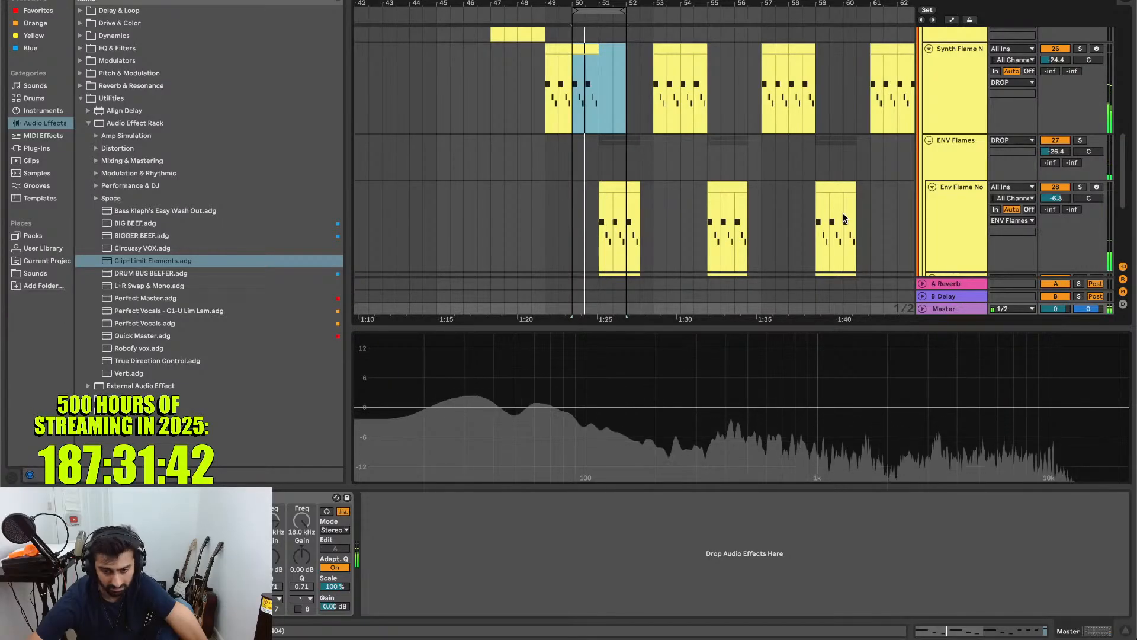
key(space)
- Audition the Flame Thrower track in solo at -5.0 dB, then unsolo it and shift the loop forward by half a bar
scroll(686, 112, up, 10)
scroll(686, 111, down, 4)
scroll(770, 107, left, 1)
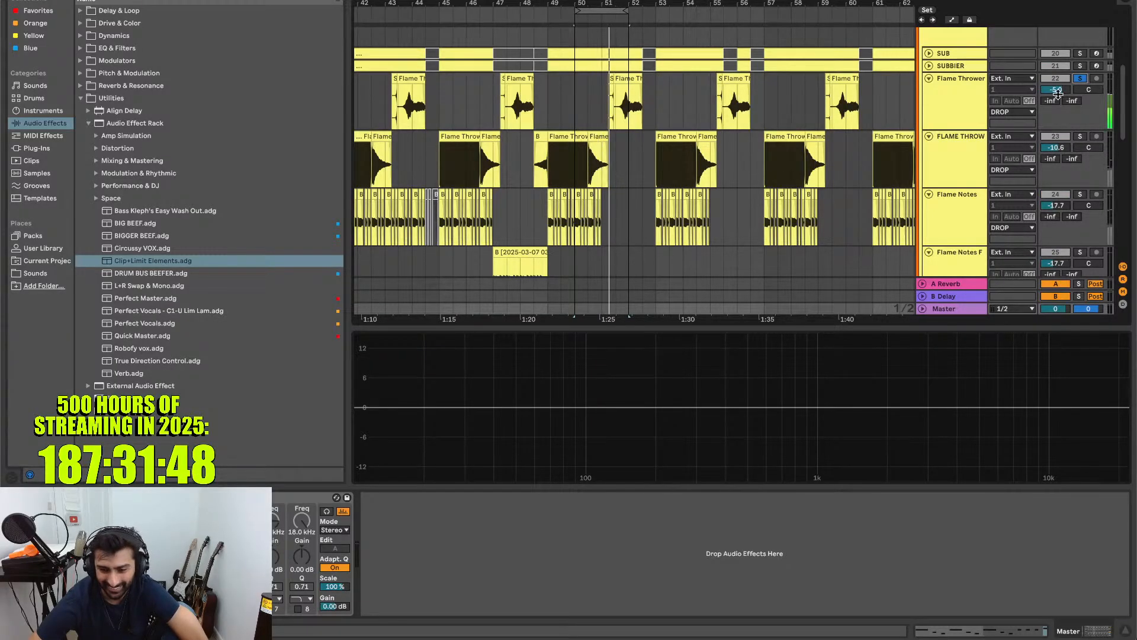
key(space)
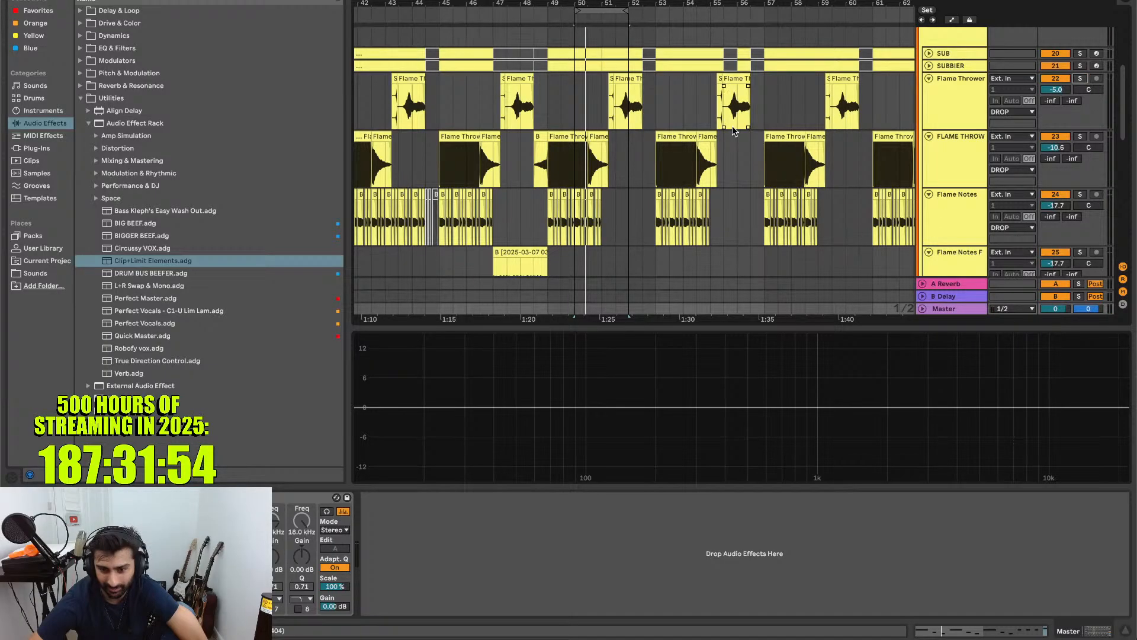
drag(591, 9, 616, 9)
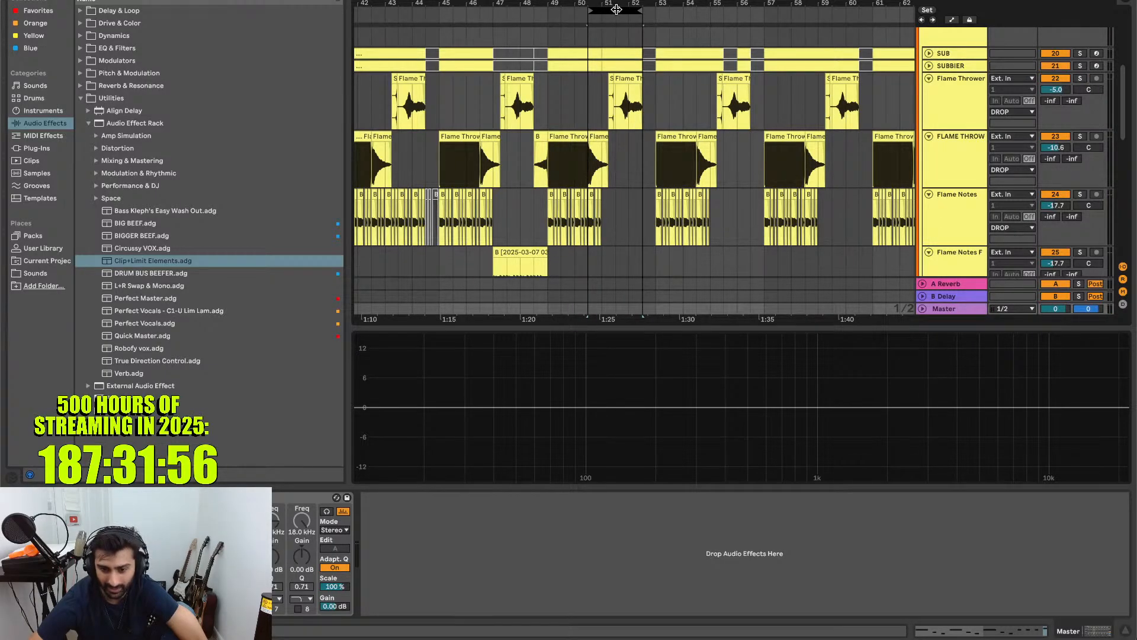
scroll(908, 131, up, 2)
scroll(908, 131, right, 1)
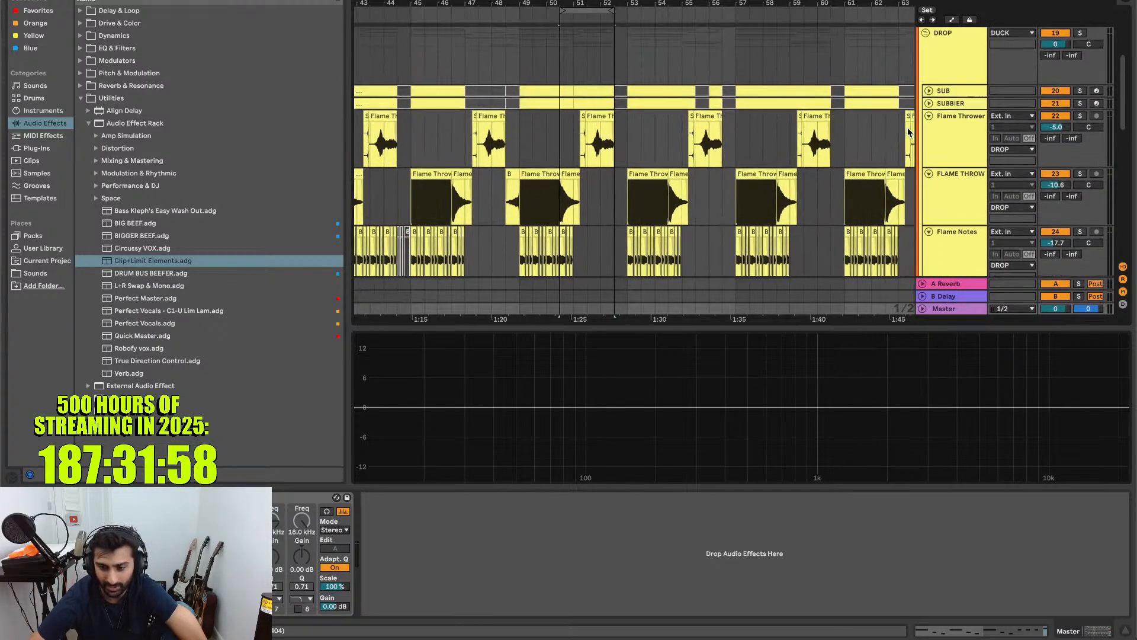
- Fold the DROP group's tracks from Flame Thrower through Synth Flame Notes, and fold the ENV Flames group
click(971, 136)
key(Left)
key(Down)
key(Left)
key(Down)
key(Left)
key(Down)
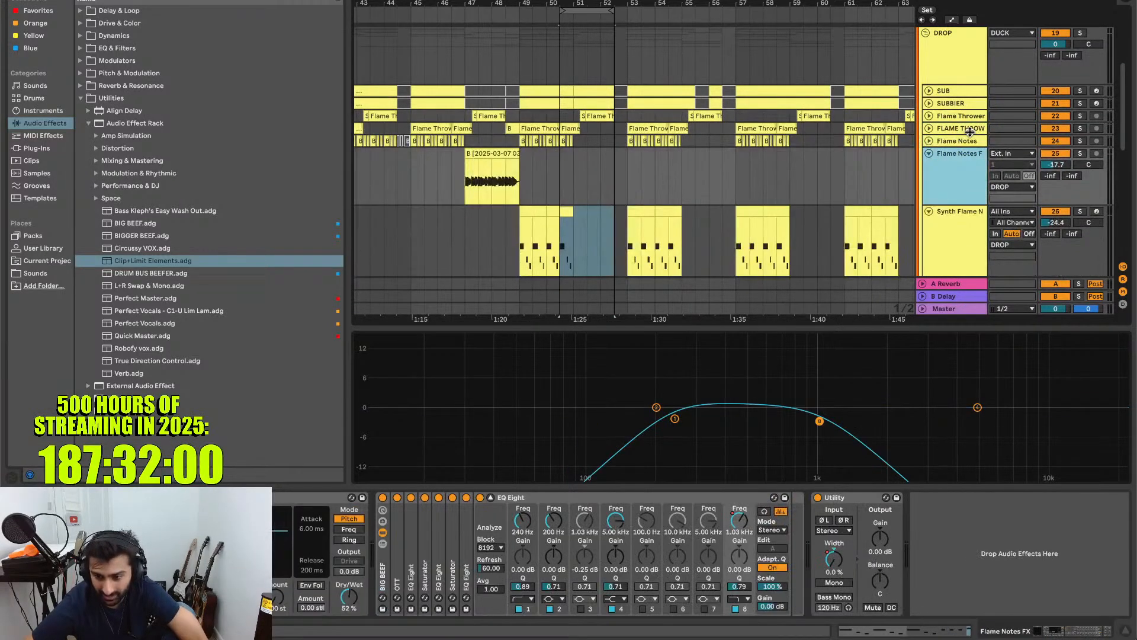
key(Left)
key(Down)
key(Left)
key(Down)
key(Left)
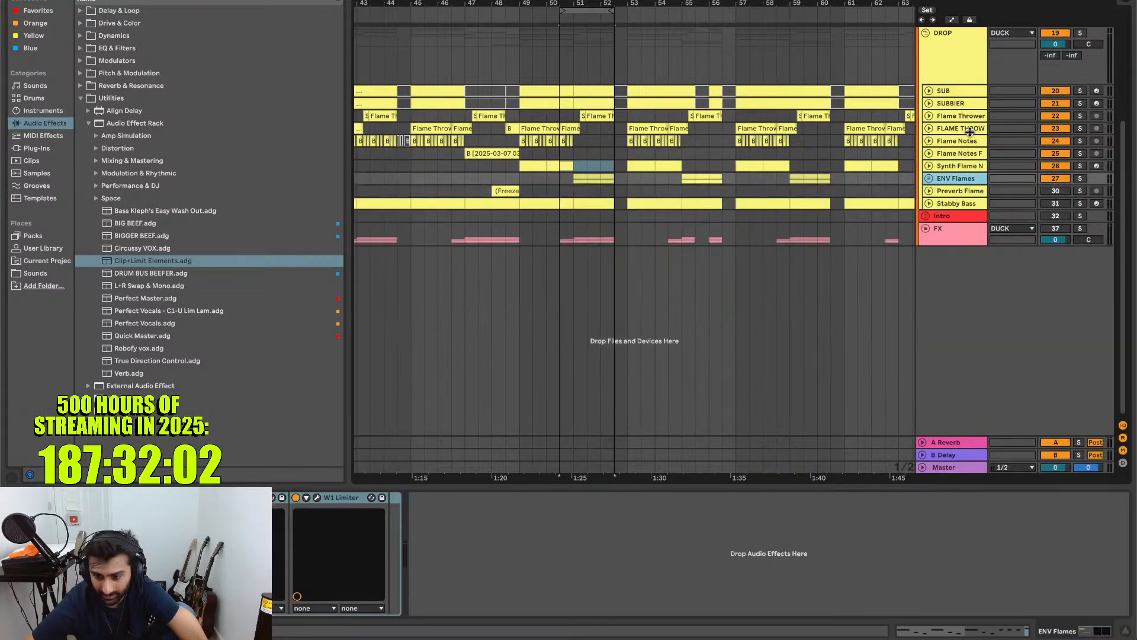
- Unfold and activate Preverb Flame Notes, move the loop to bars 48 to 50, and unfold Stabby Bass
key(Down)
key(Right)
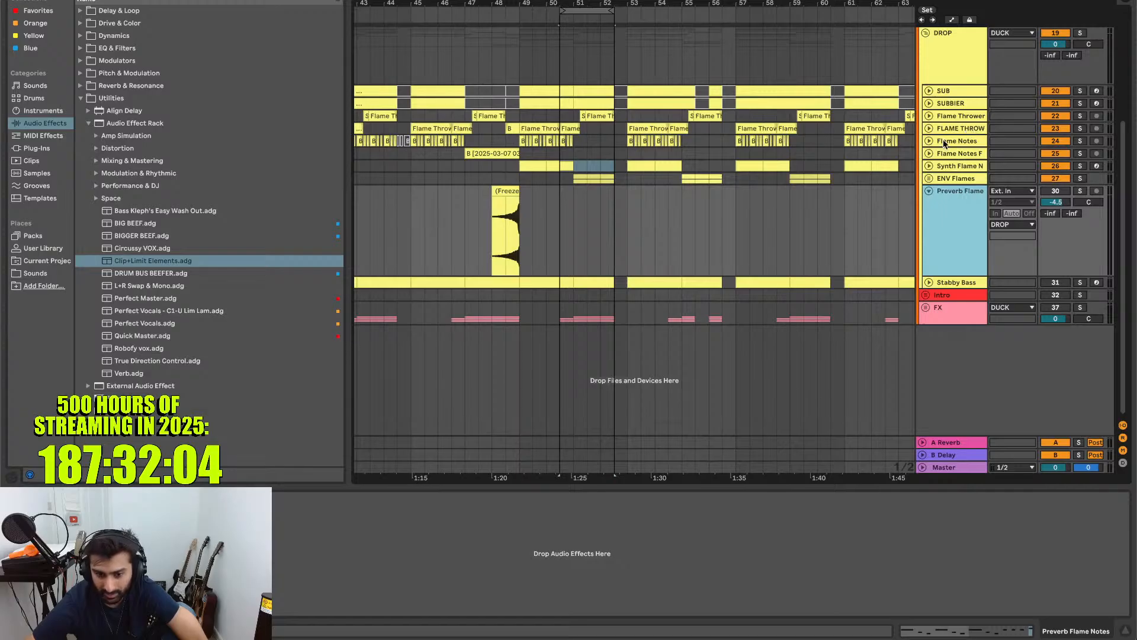
drag(582, 8, 522, 12)
click(929, 282)
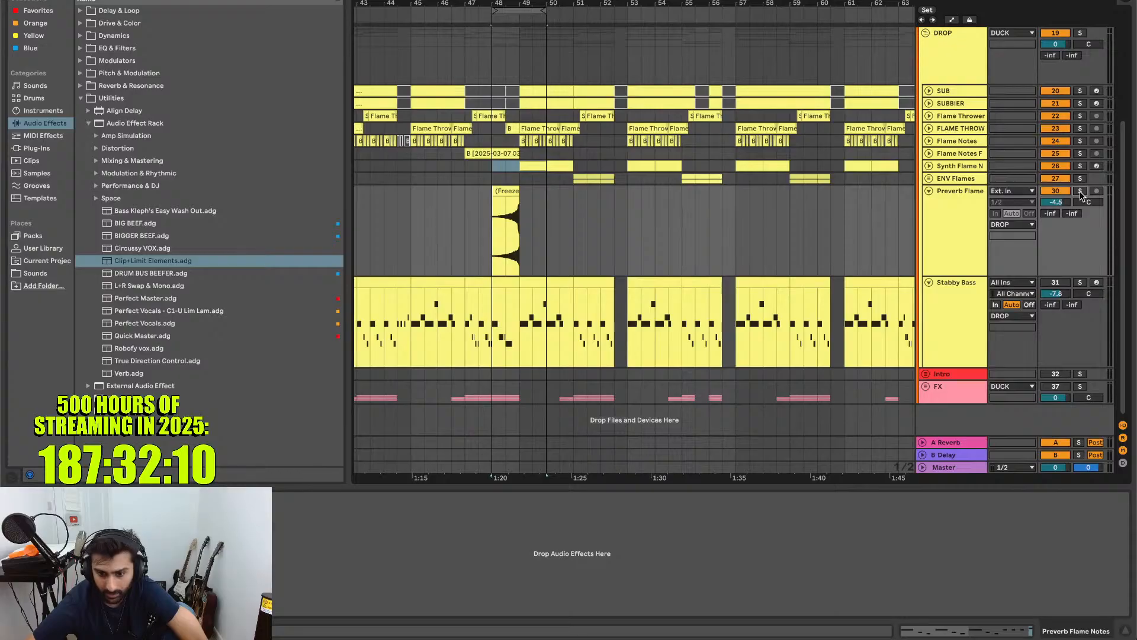
- Audition the Preverb Flame Notes track in solo and examine its spectrum in the Master track's EQ Eight
scroll(976, 201, up, 5)
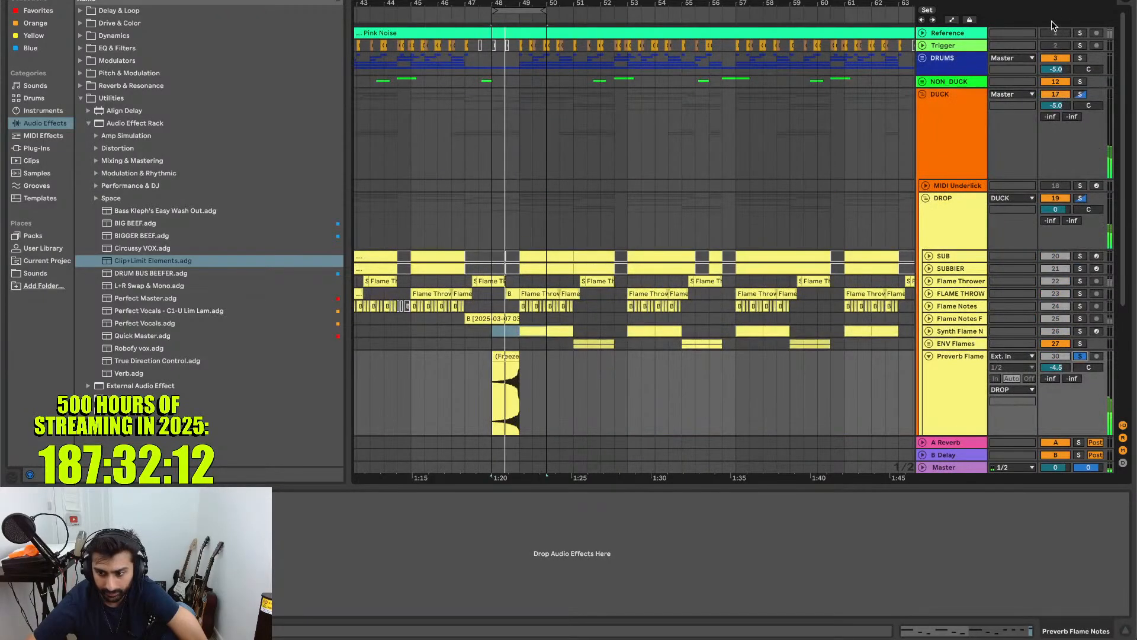
scroll(785, 240, down, 5)
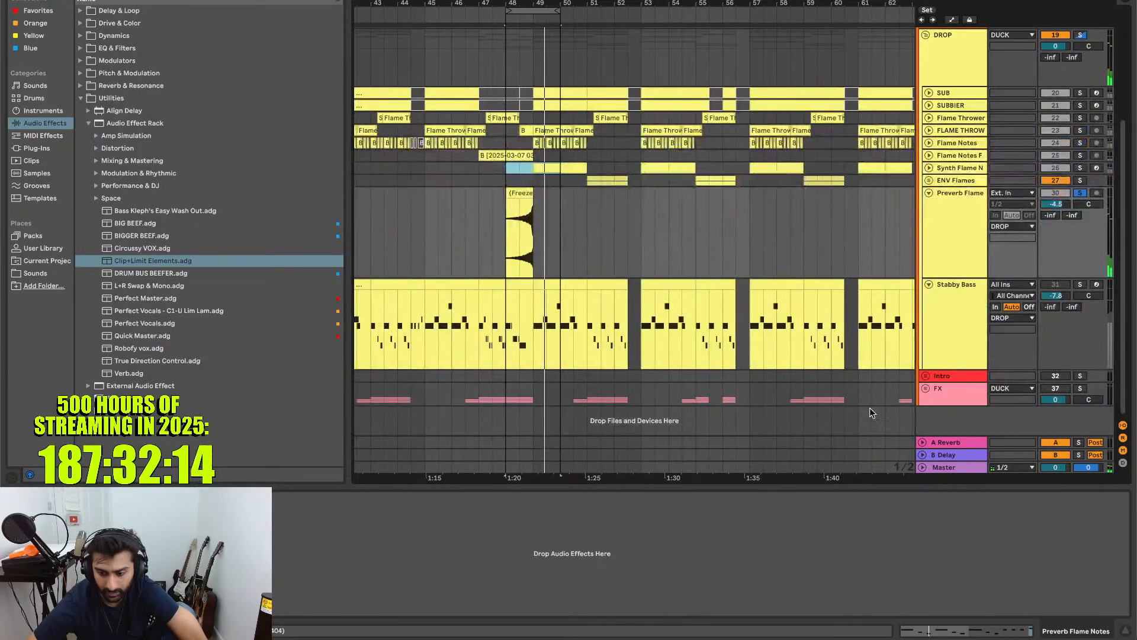
click(944, 467)
scroll(961, 248, down, 2)
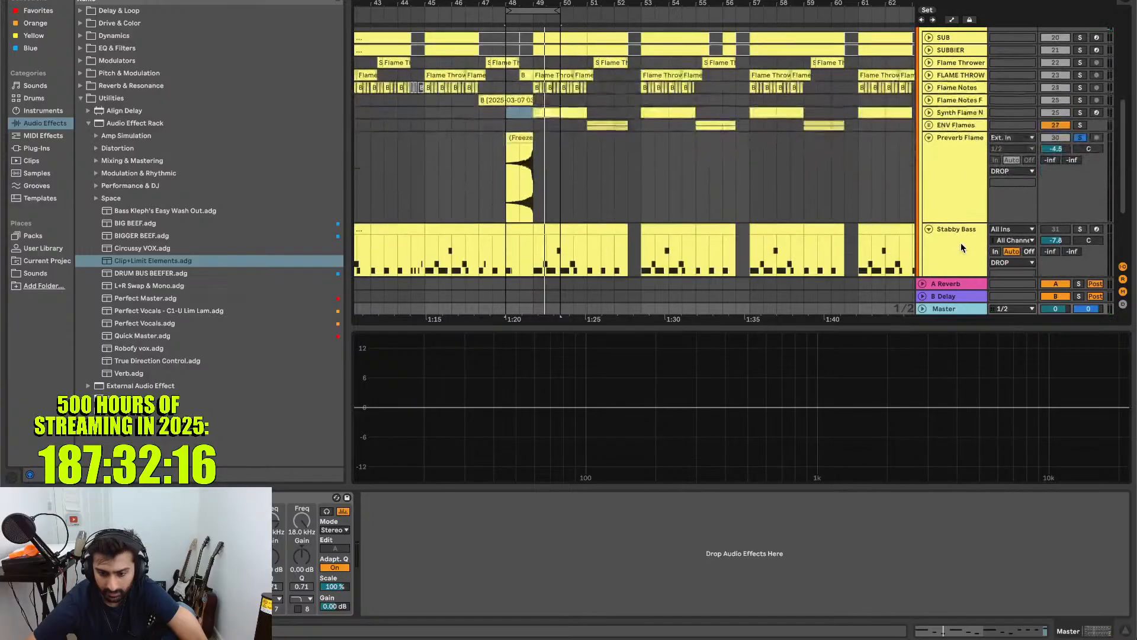
key(space)
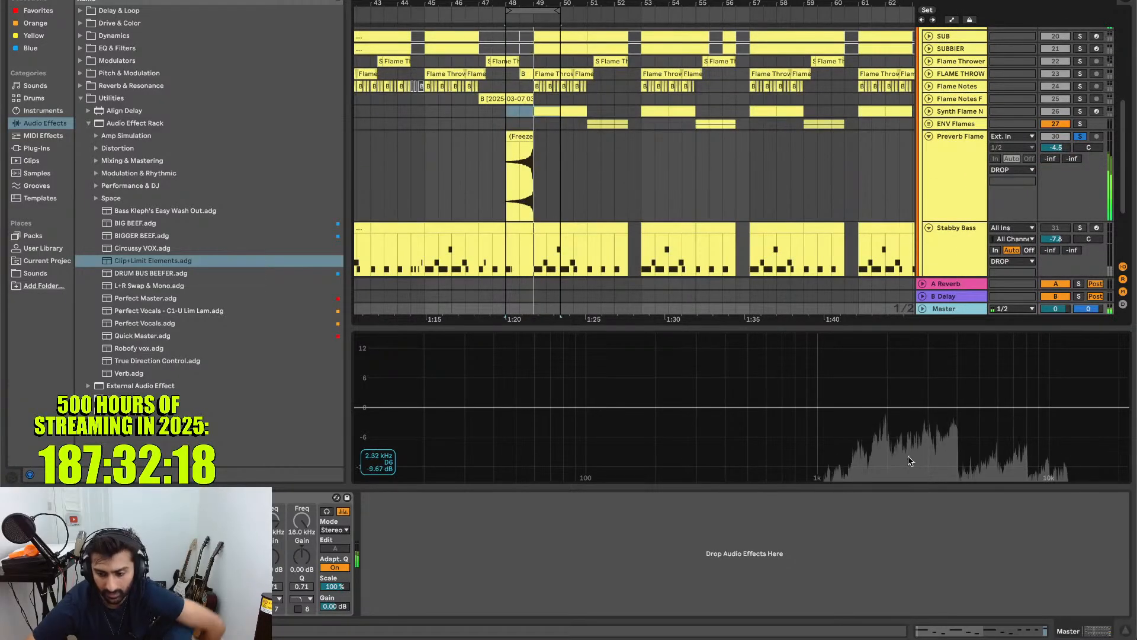
key(space)
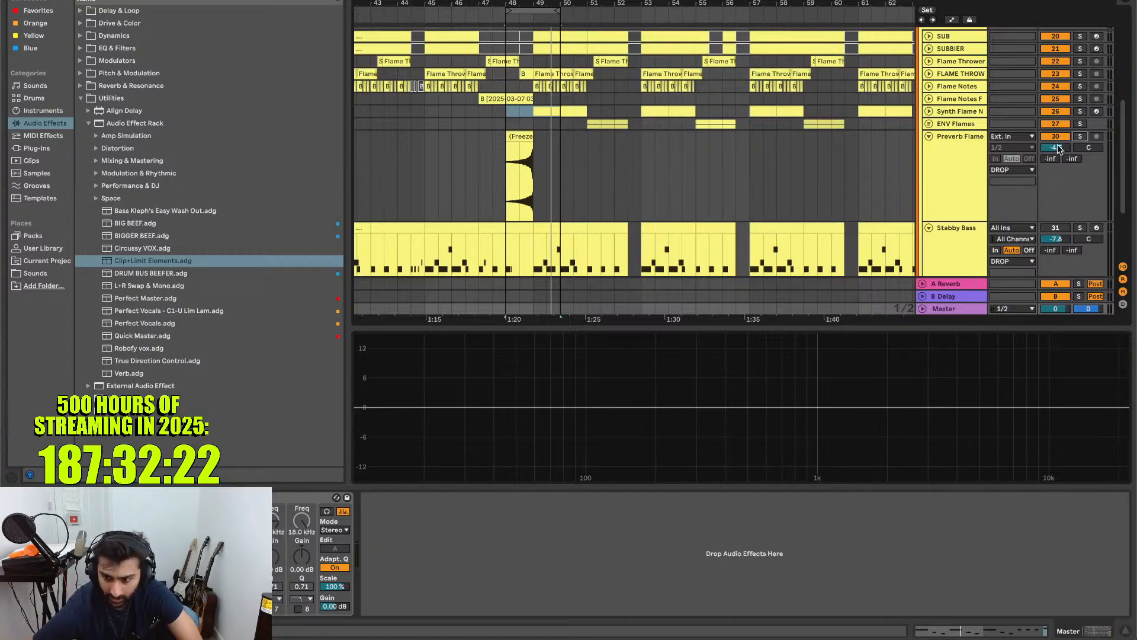
- Play the full mix with the browser hidden and lower the Preverb Flame Notes volume to -9.6 dB
key(space)
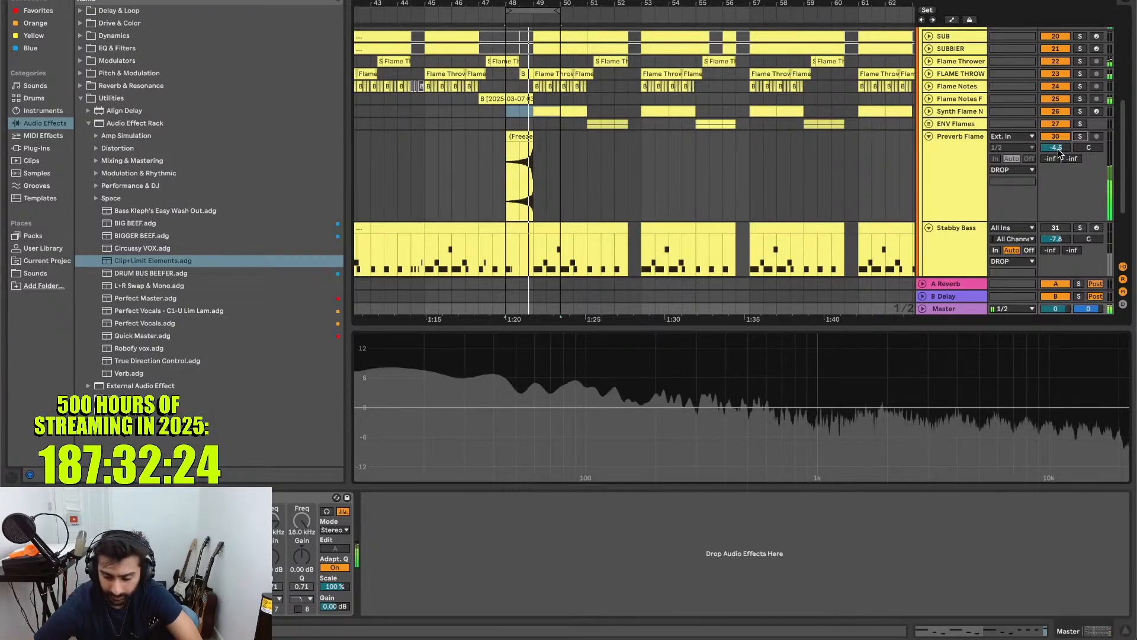
key(XF86AudioMute)
key(XF86AudioMute)
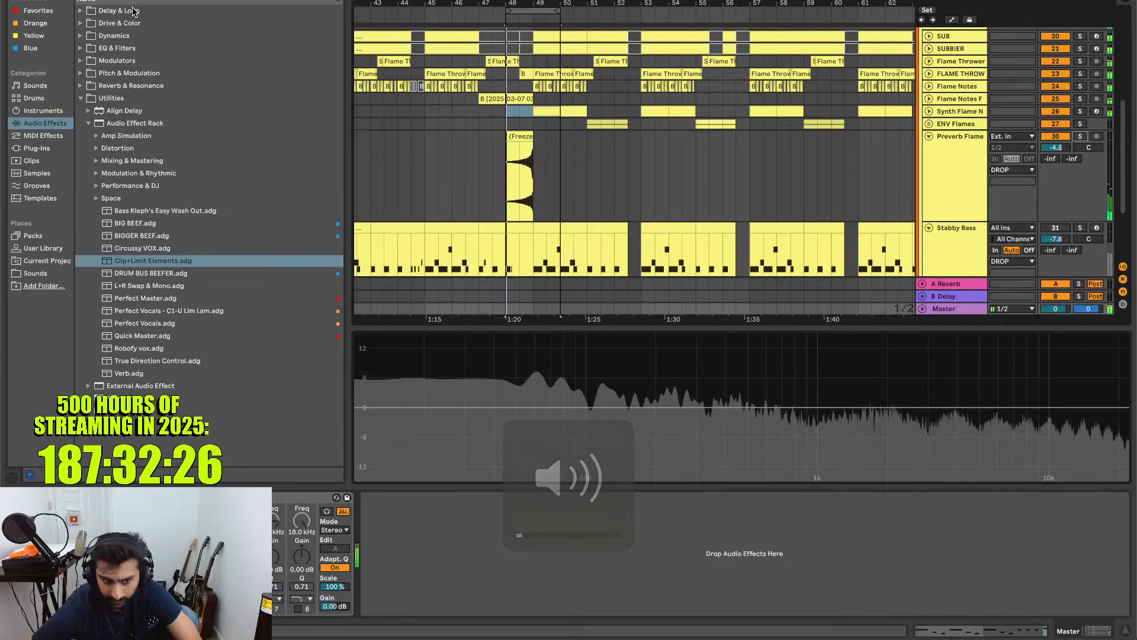
key(ctrl+alt+b)
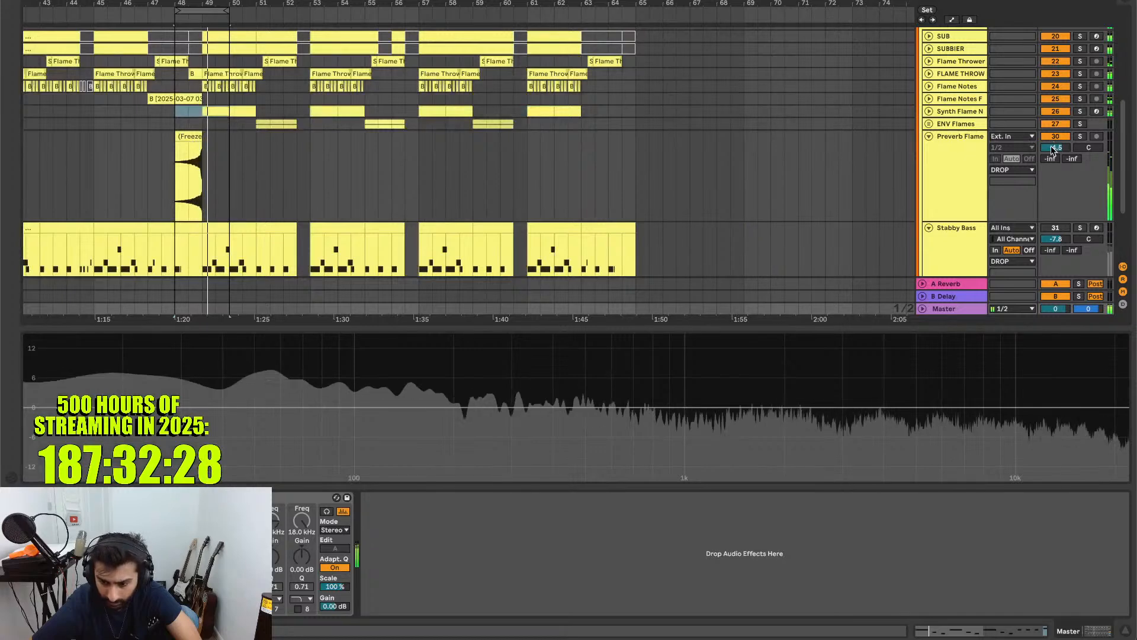
drag(1052, 152, 1052, 107)
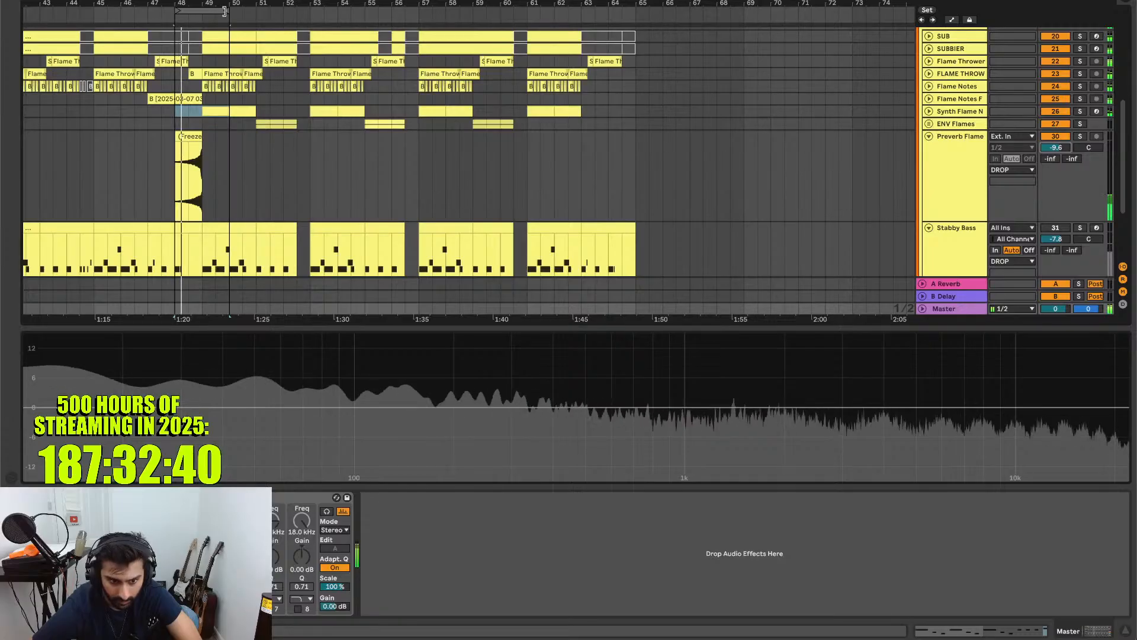
- Shorten the loop to the second half of bar 48 and lower the Preverb Flame Notes volume to -16.9 dB
drag(177, 11, 189, 9)
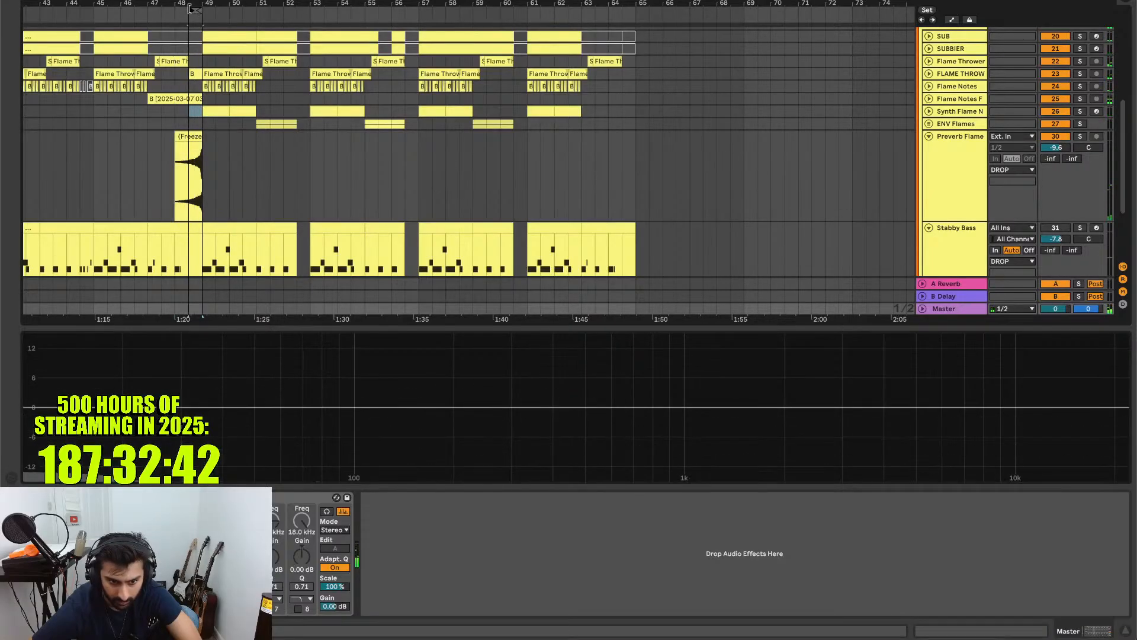
key(space)
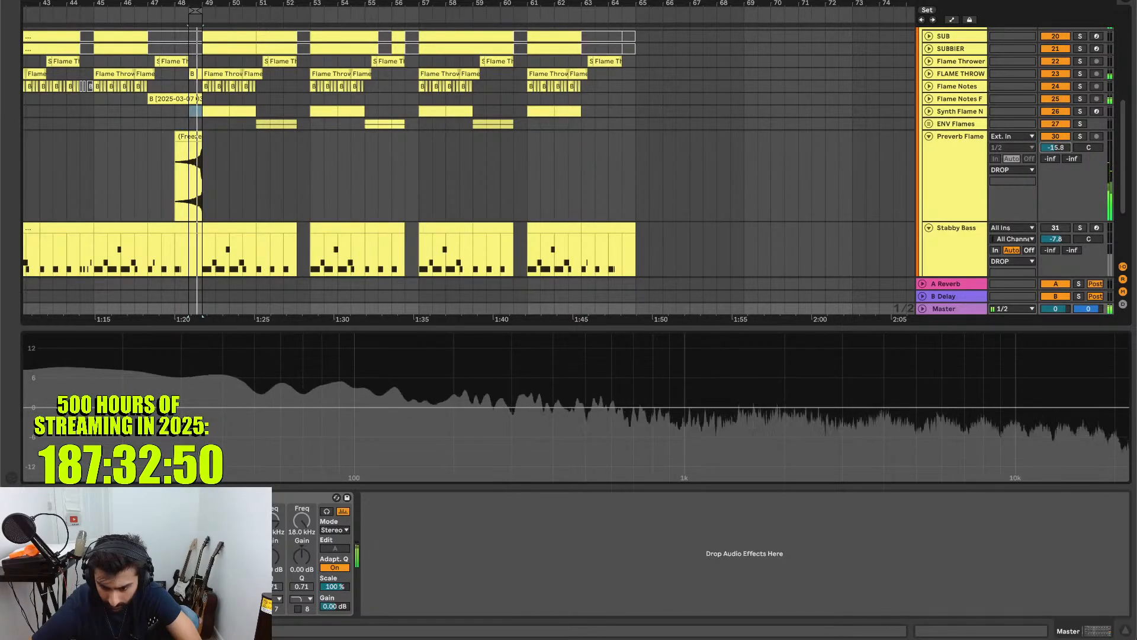
key(space)
- Fold the Preverb Flame Notes track and set the loop from bar 49 to the middle of bar 50
scroll(579, 168, down, 4)
scroll(578, 168, left, 3)
scroll(578, 168, up, 1)
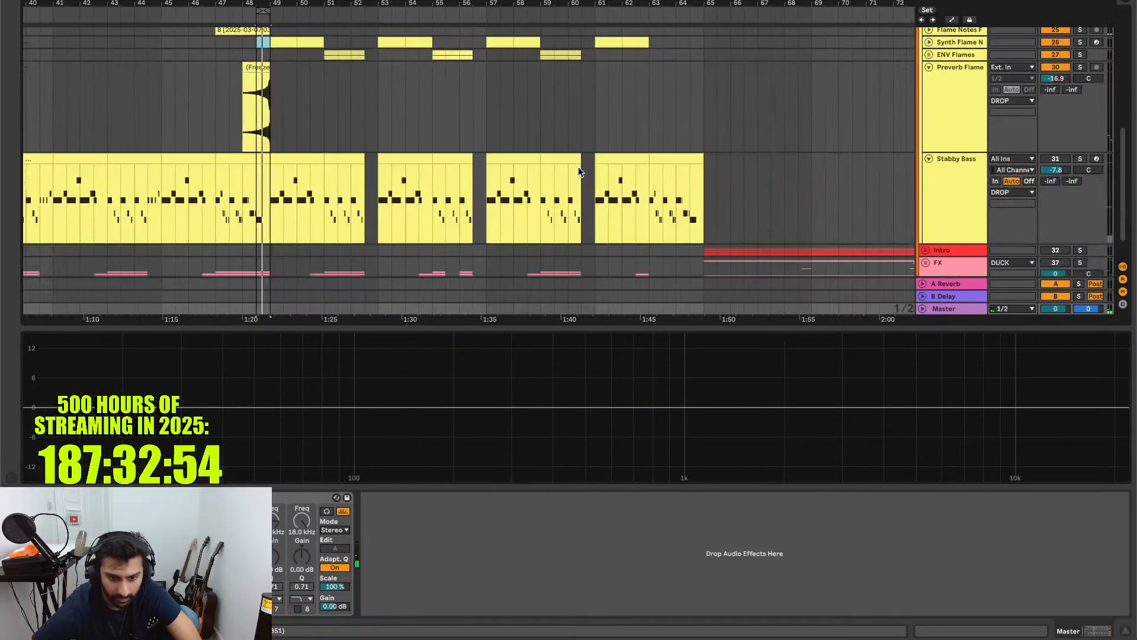
click(934, 105)
key(u)
key(Down)
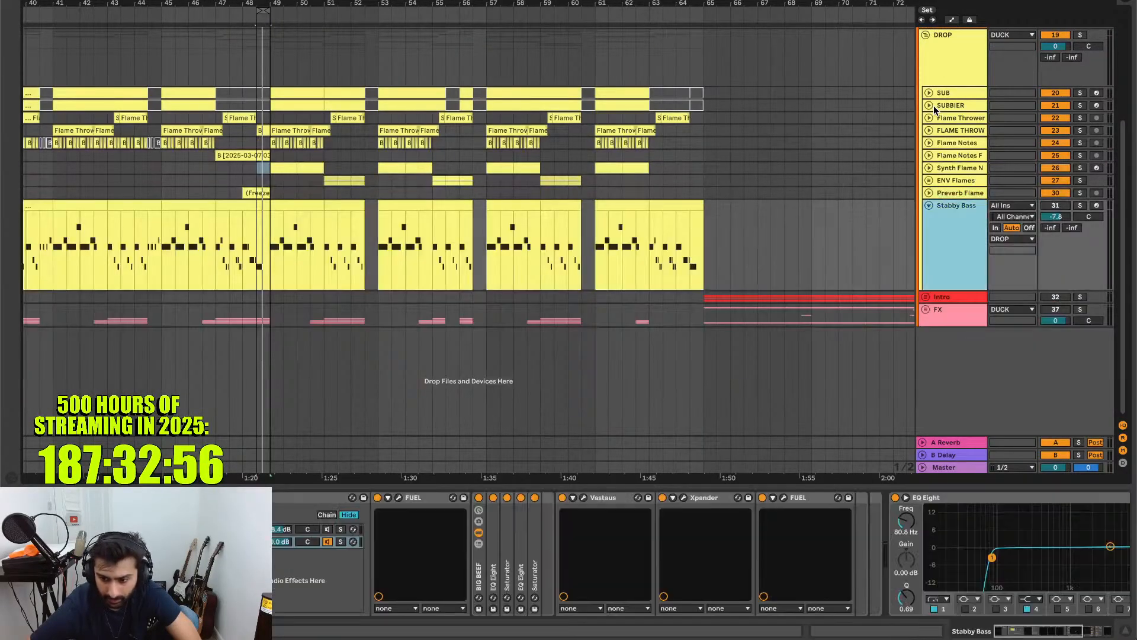
drag(264, 10, 294, 10)
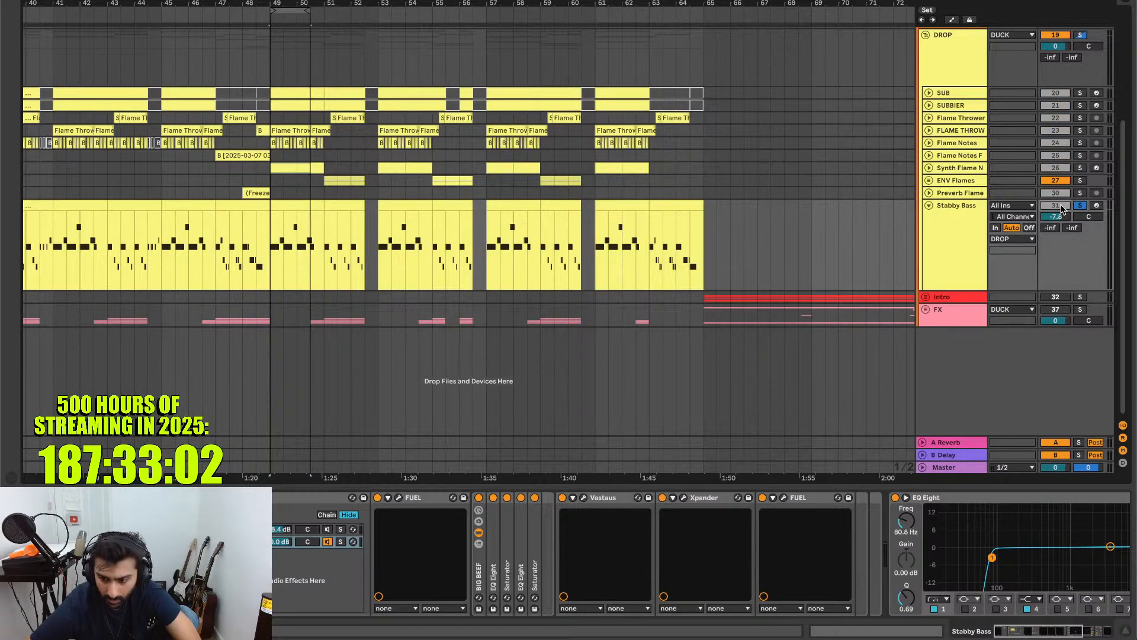
- Audition Stabby Bass in solo, comparing its low end in the Master spectrum with the track's own EQ Eight
key(space)
click(951, 467)
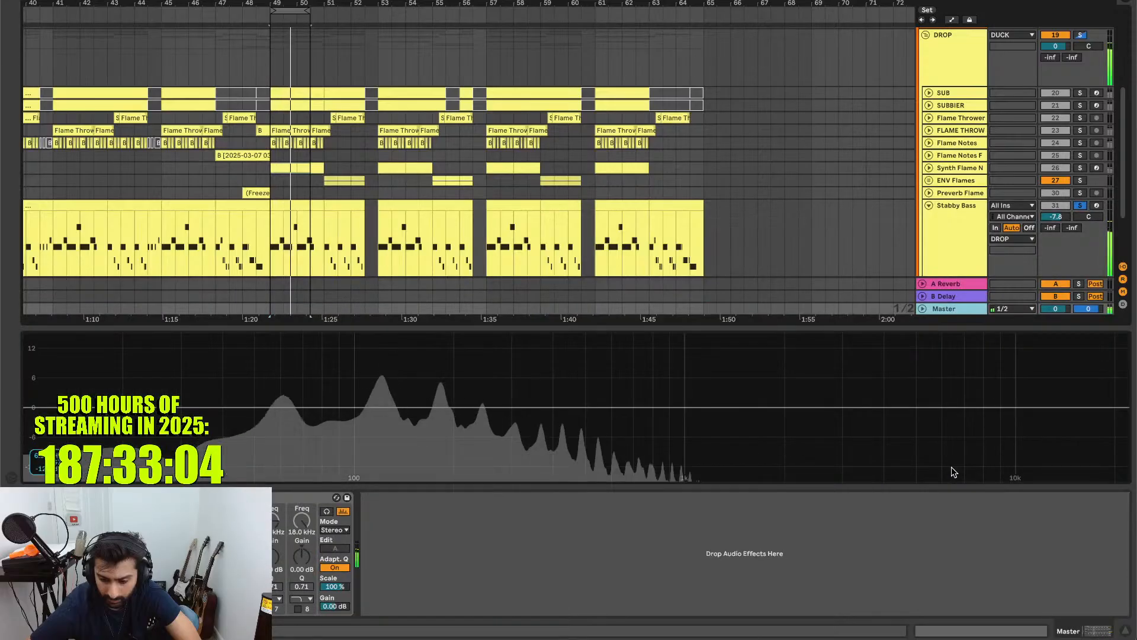
click(952, 235)
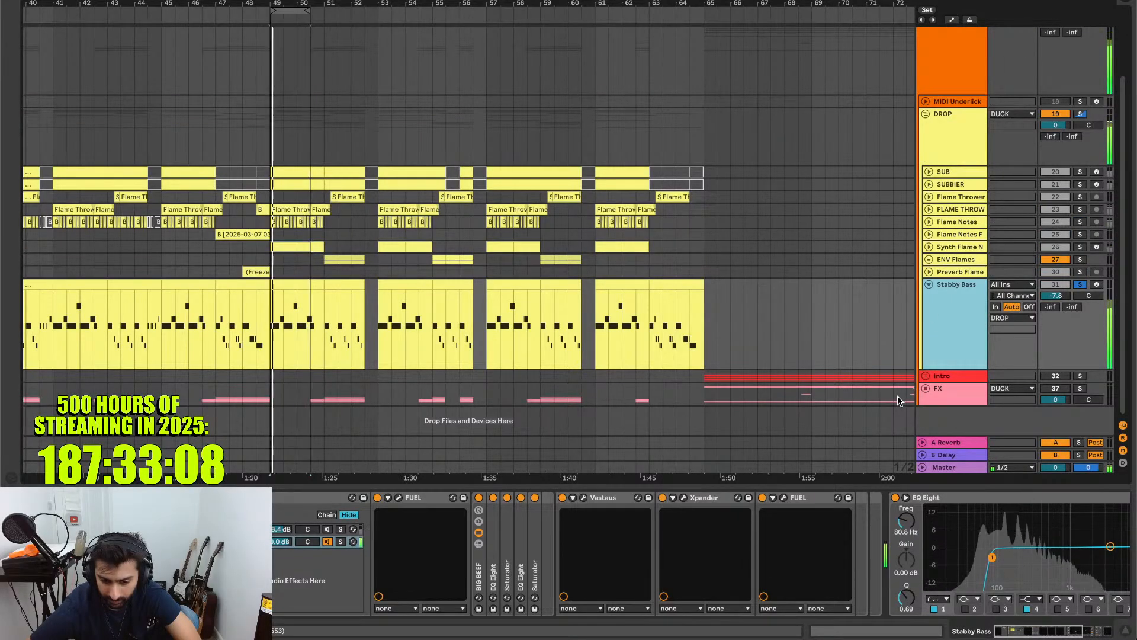
click(946, 467)
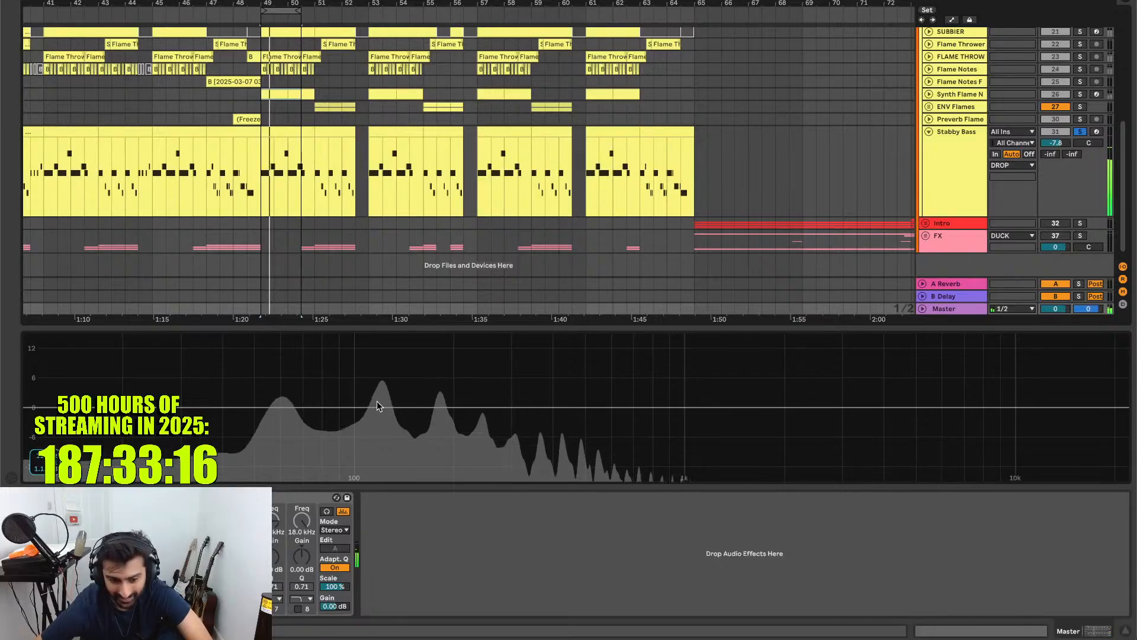
click(945, 198)
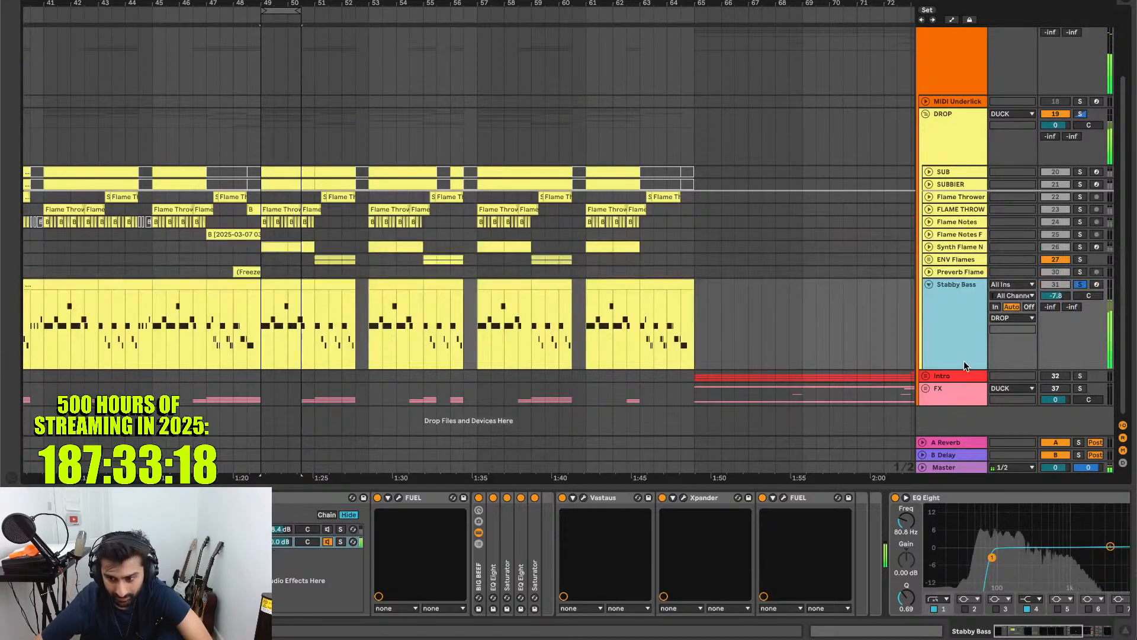
click(1062, 173)
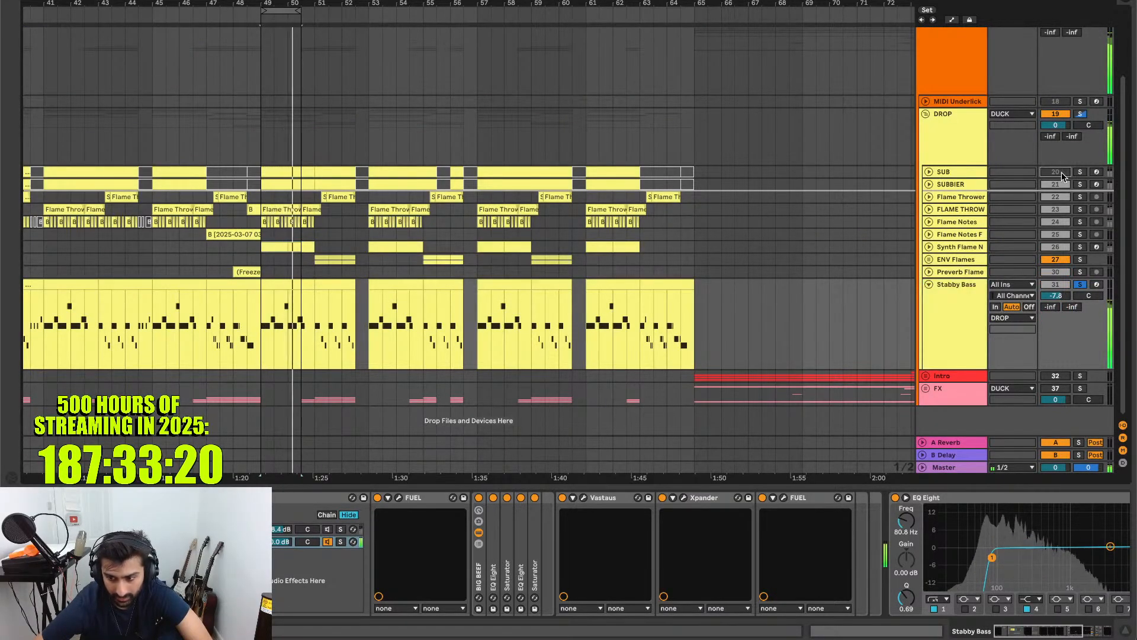
click(962, 317)
click(950, 466)
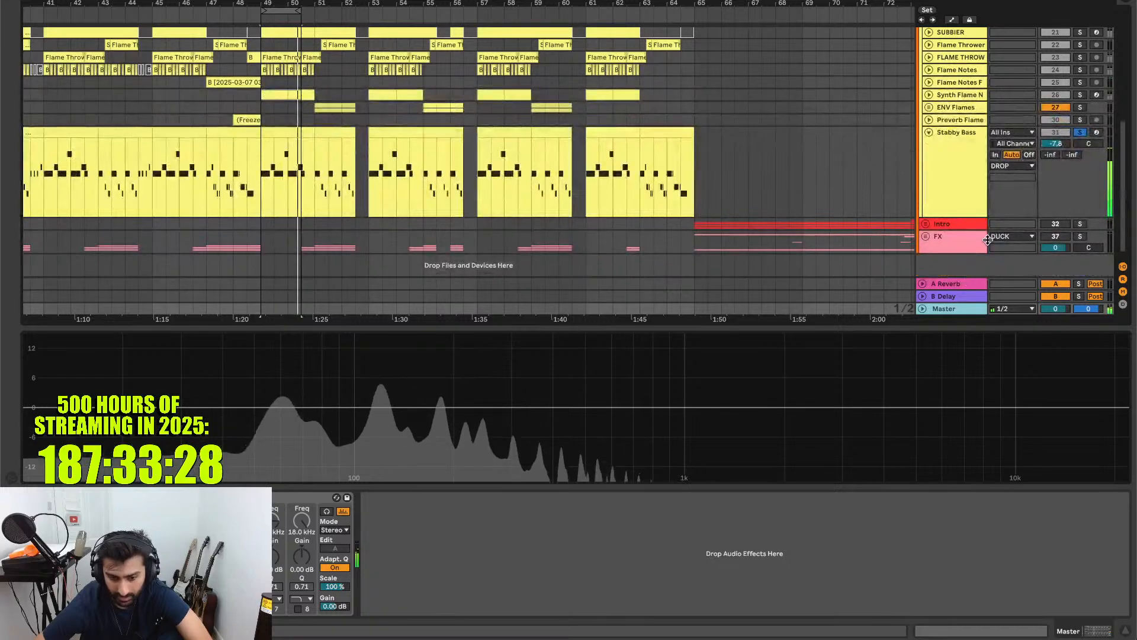
scroll(1007, 190, up, 3)
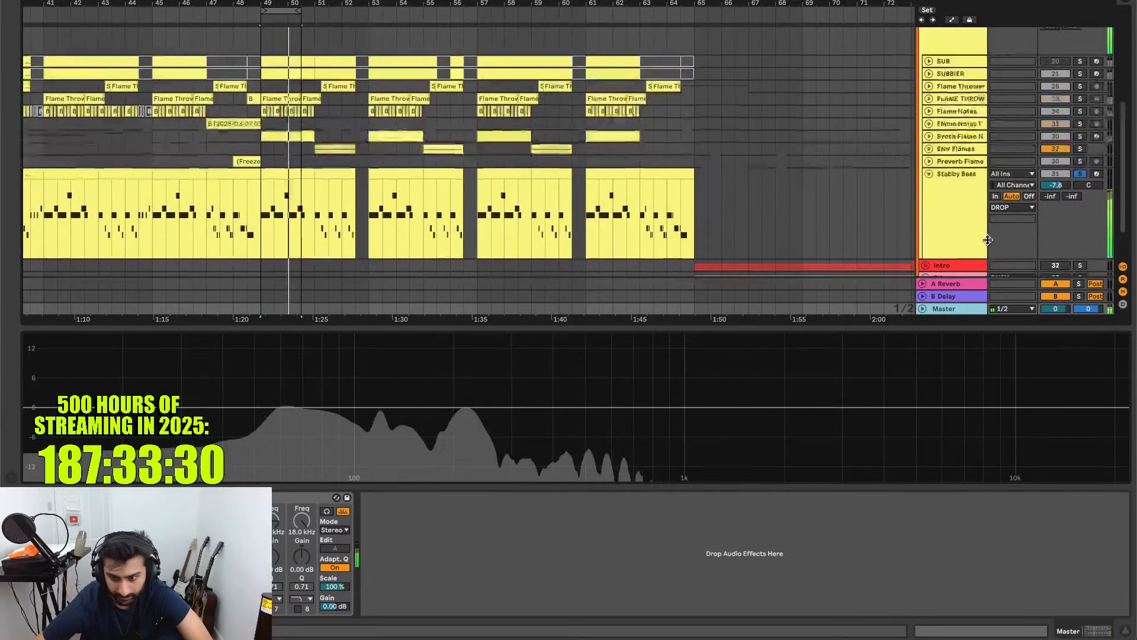
click(964, 226)
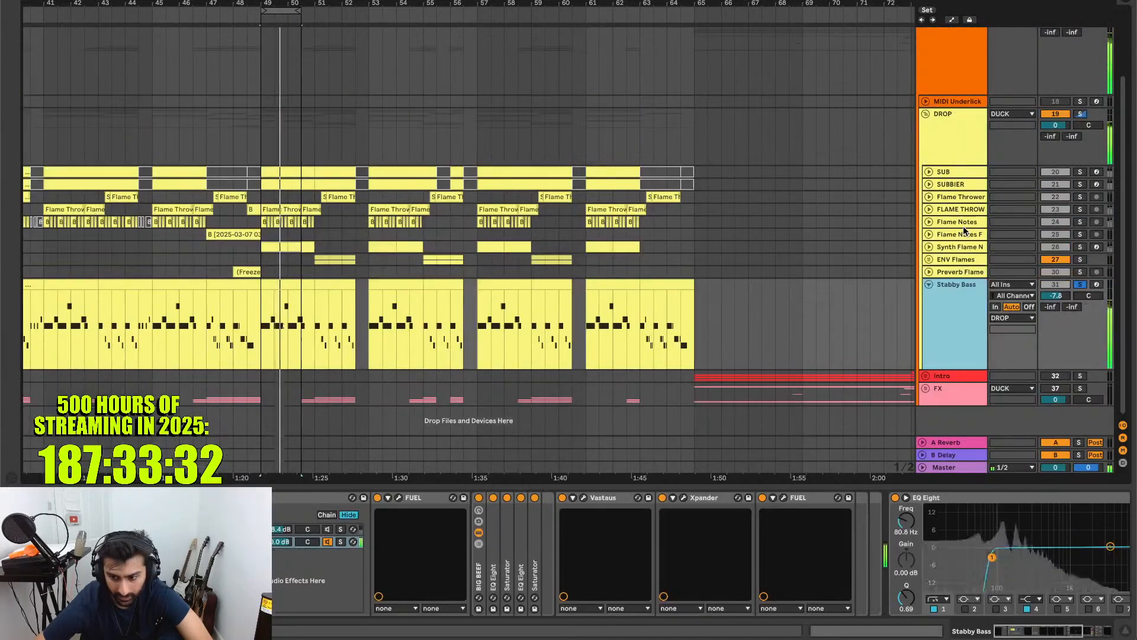
- Duplicate the EQ Eight on Stabby Bass, expand the copy's display and raise its low-cut frequency to 90.3 Hz
scroll(957, 517, down, 5)
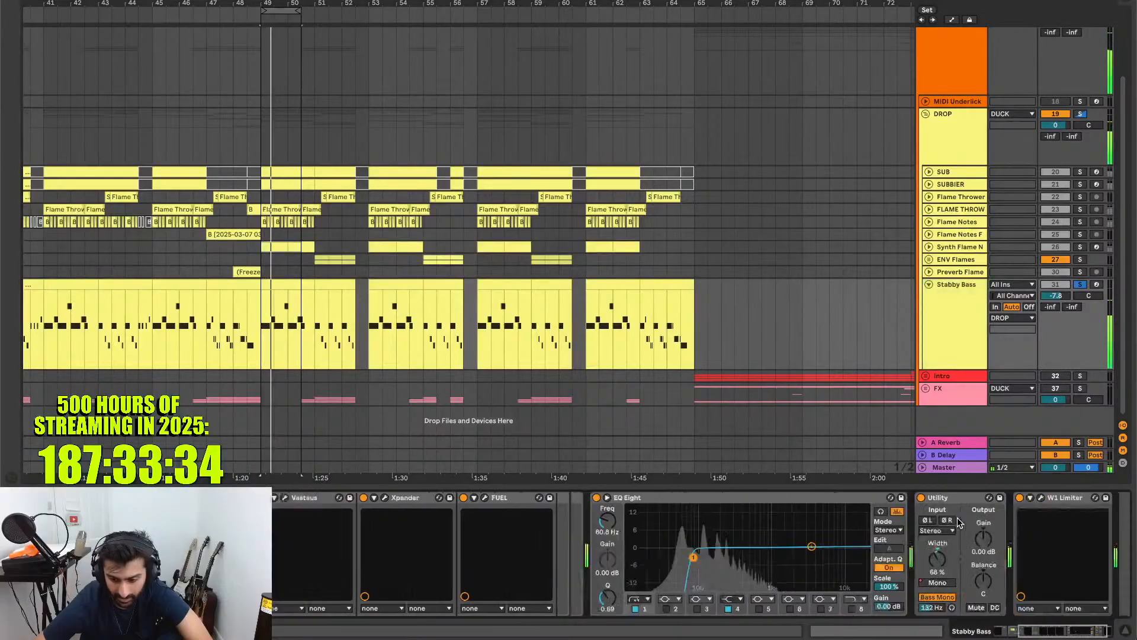
click(733, 497)
key(ctrl+d)
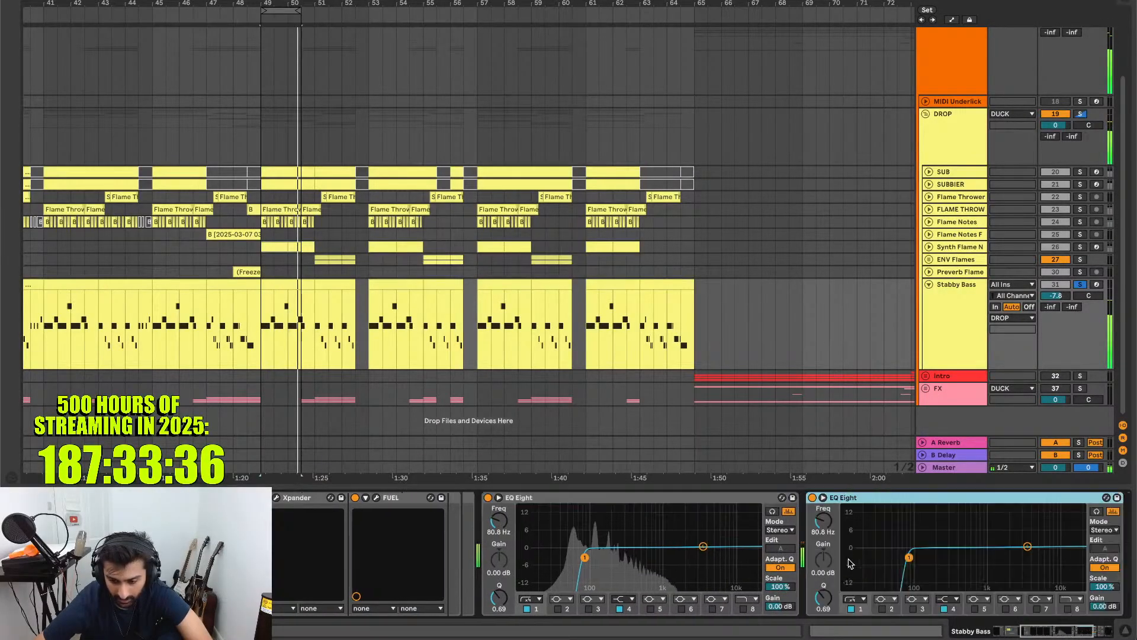
click(824, 498)
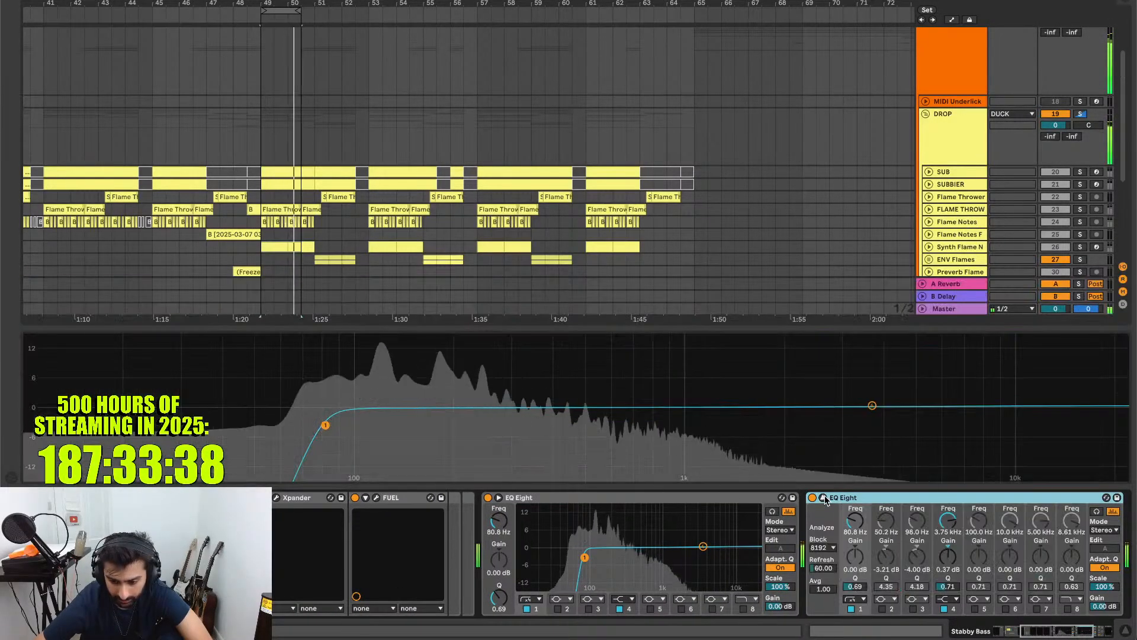
drag(325, 429, 341, 424)
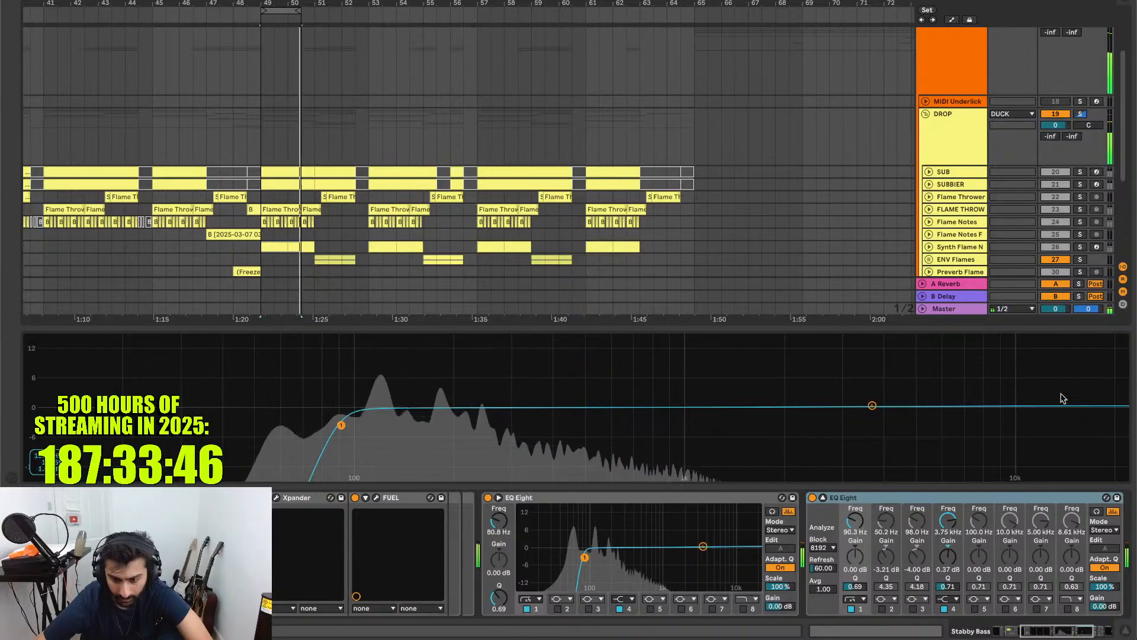
- Check Stabby Bass on the Master spectrum, then unsolo and activate it and lower its volume to -14.6 dB
scroll(932, 244, down, 5)
click(931, 245)
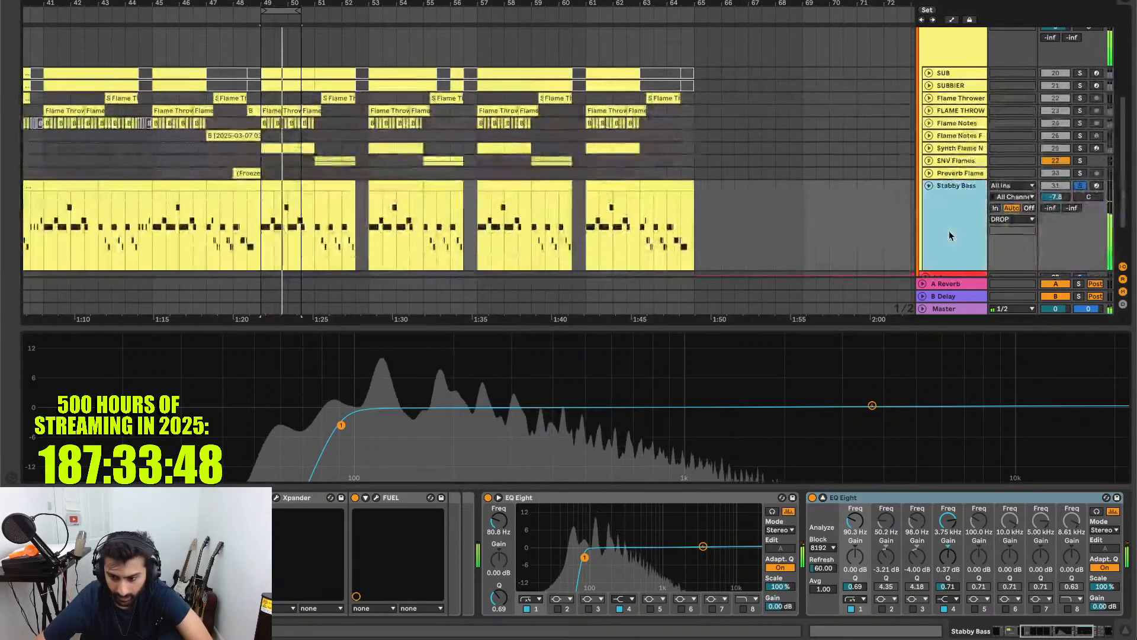
click(944, 309)
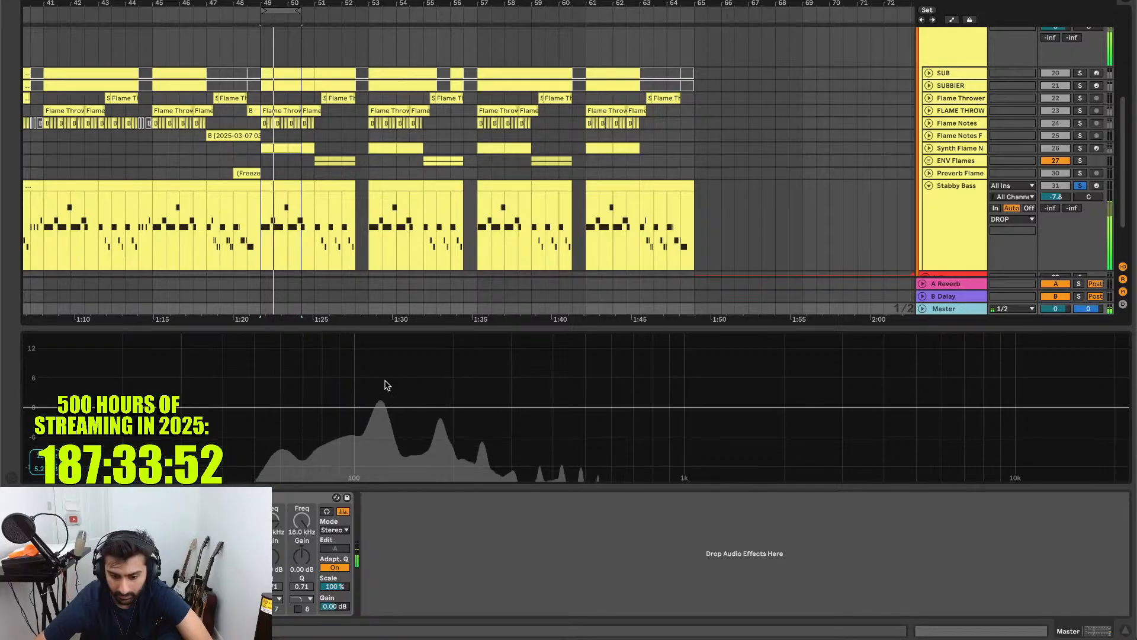
click(1078, 187)
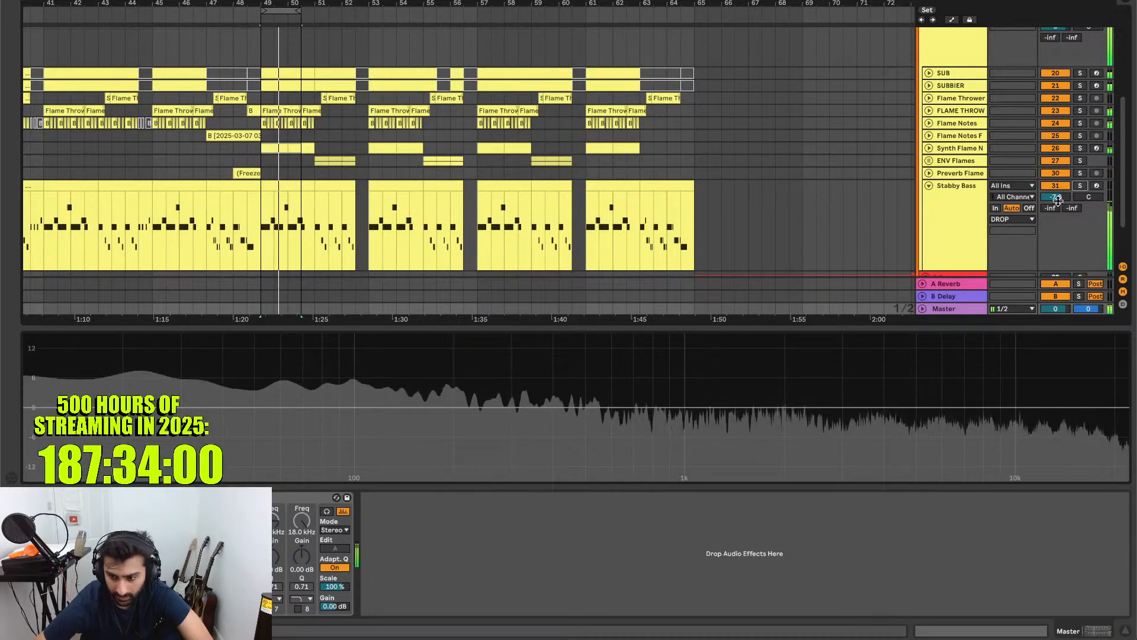
drag(1057, 201, 1057, 214)
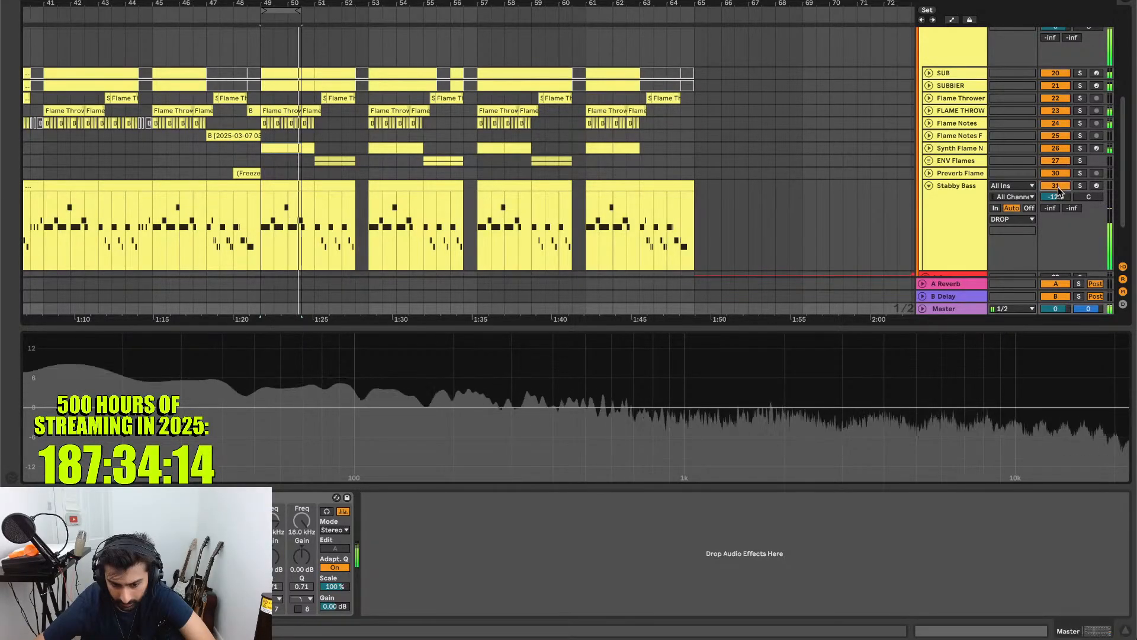
drag(1058, 201, 1058, 212)
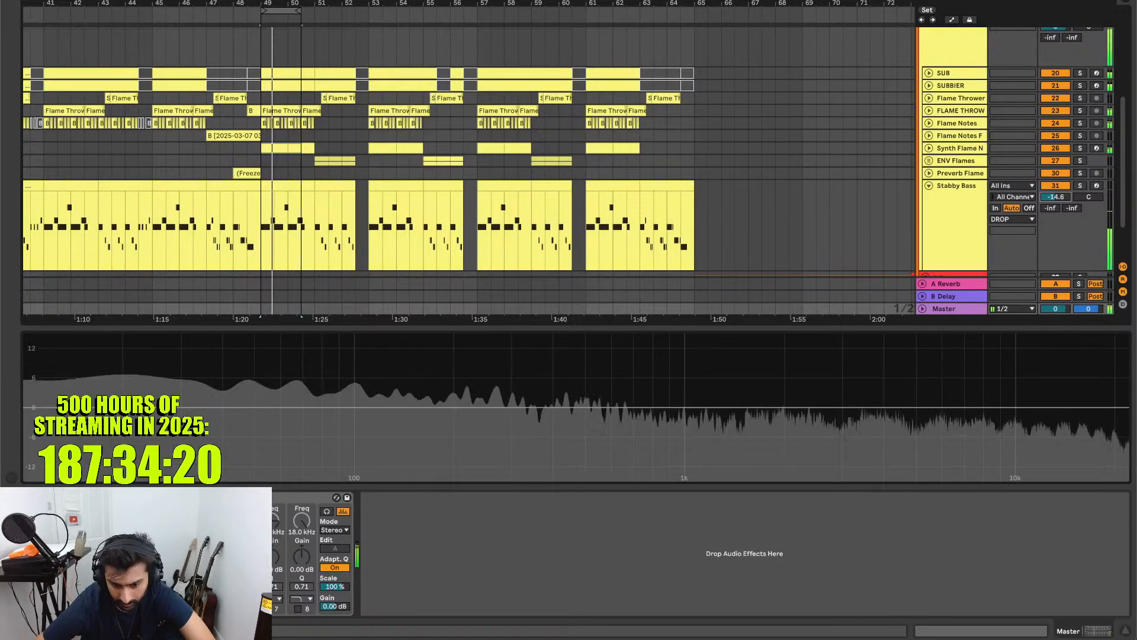
- Fold the Stabby Bass track and unfold the Intro group to show its tracks
scroll(946, 254, down, 1)
scroll(947, 254, down, 1)
click(958, 171)
key(u)
key(Down)
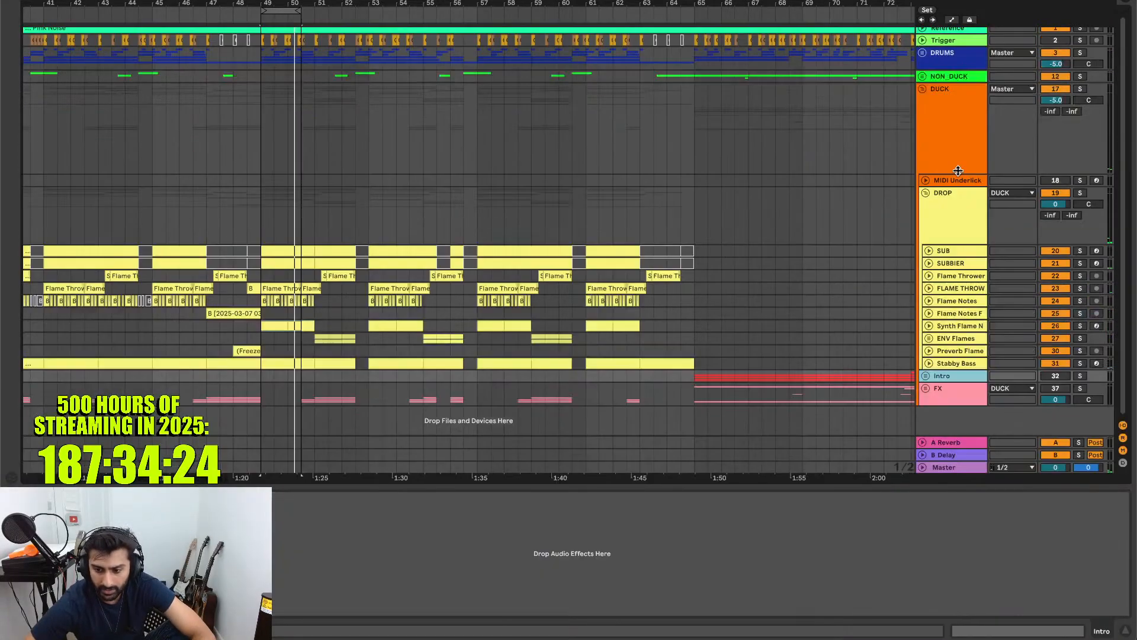
scroll(595, 230, down, 3)
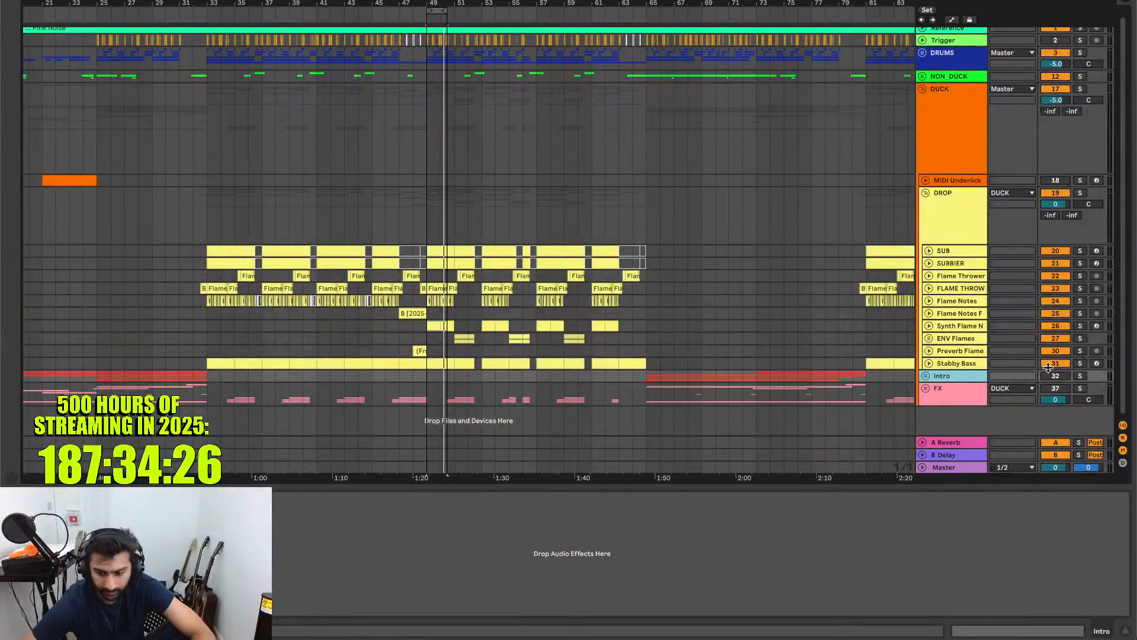
key(u)
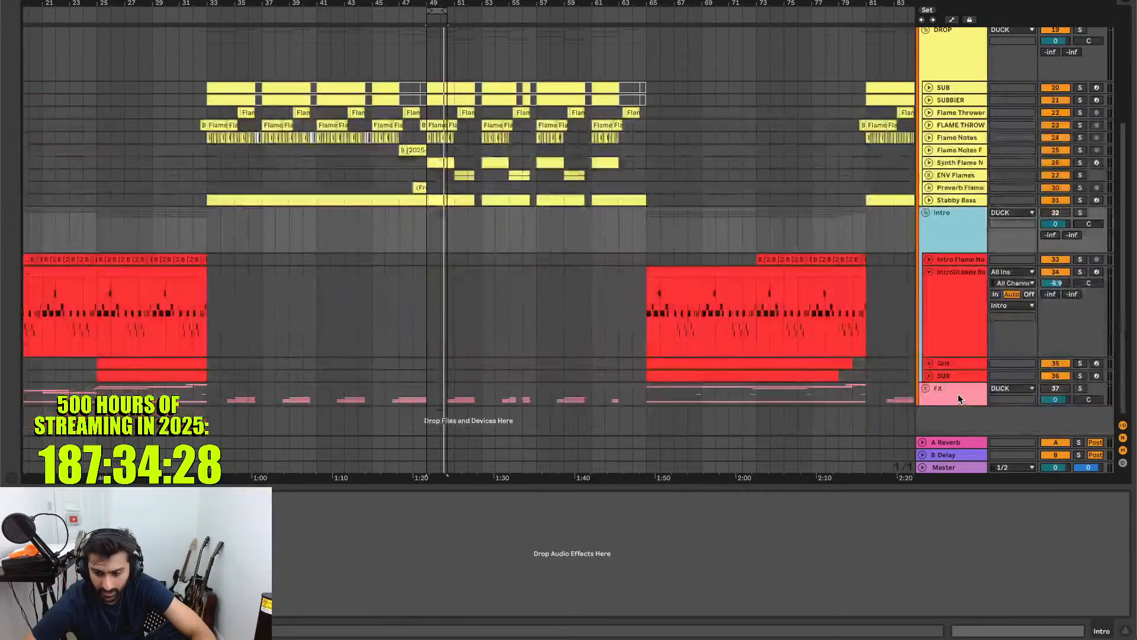
scroll(653, 150, right, 3)
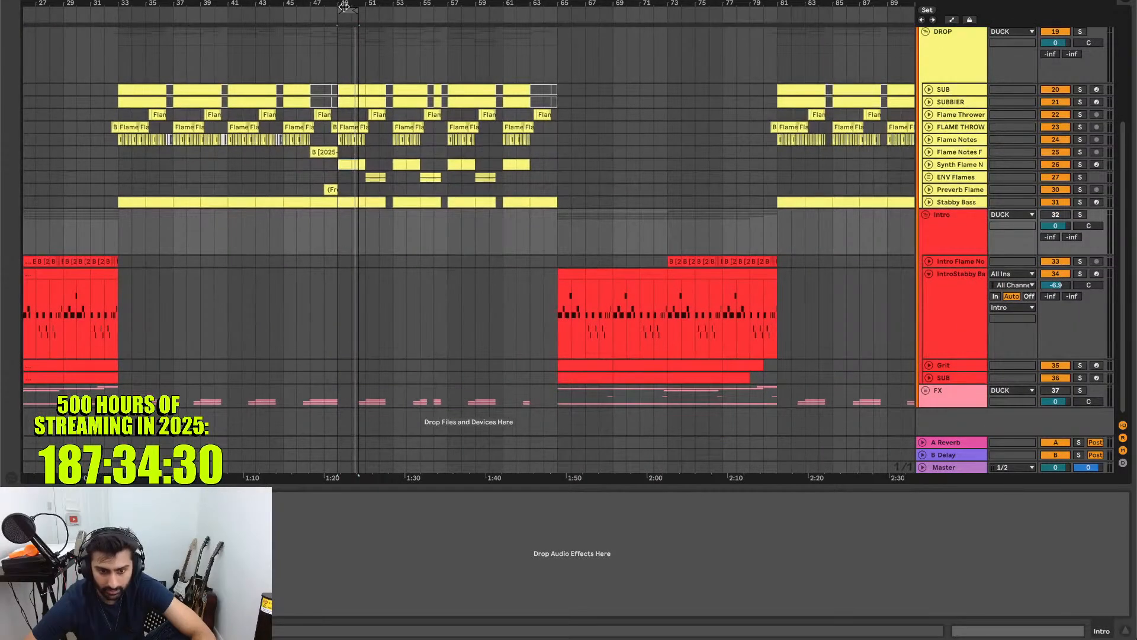
- Move the loop to bar 73, shorten it to one bar, then unfold Intro Flame Notes, show its devices and solo it
drag(345, 7, 688, 56)
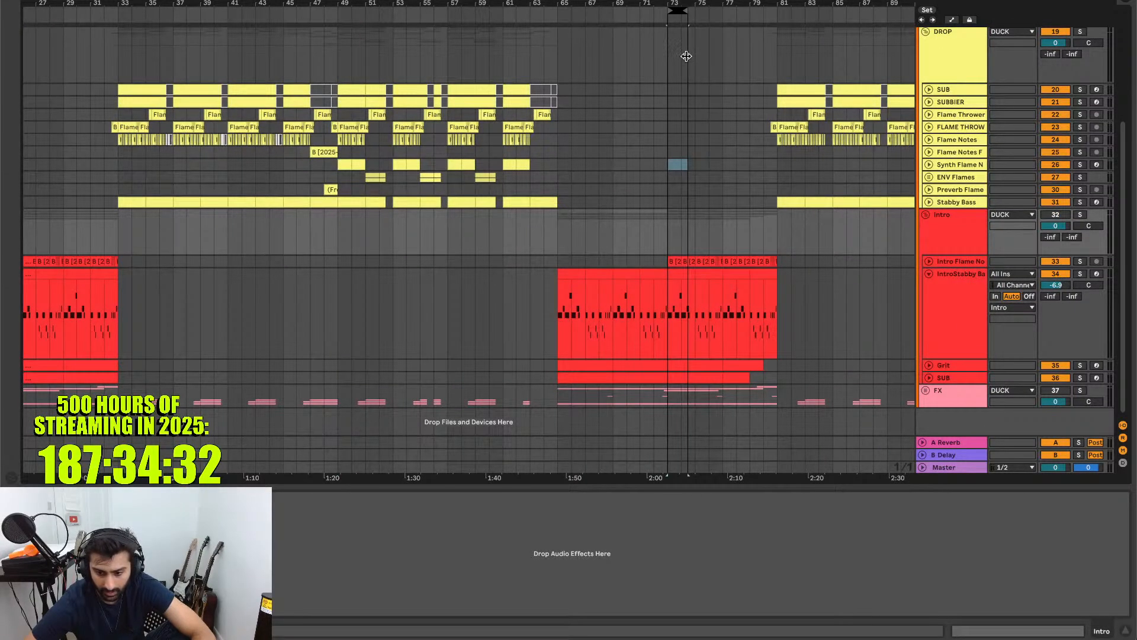
drag(683, 9, 678, 10)
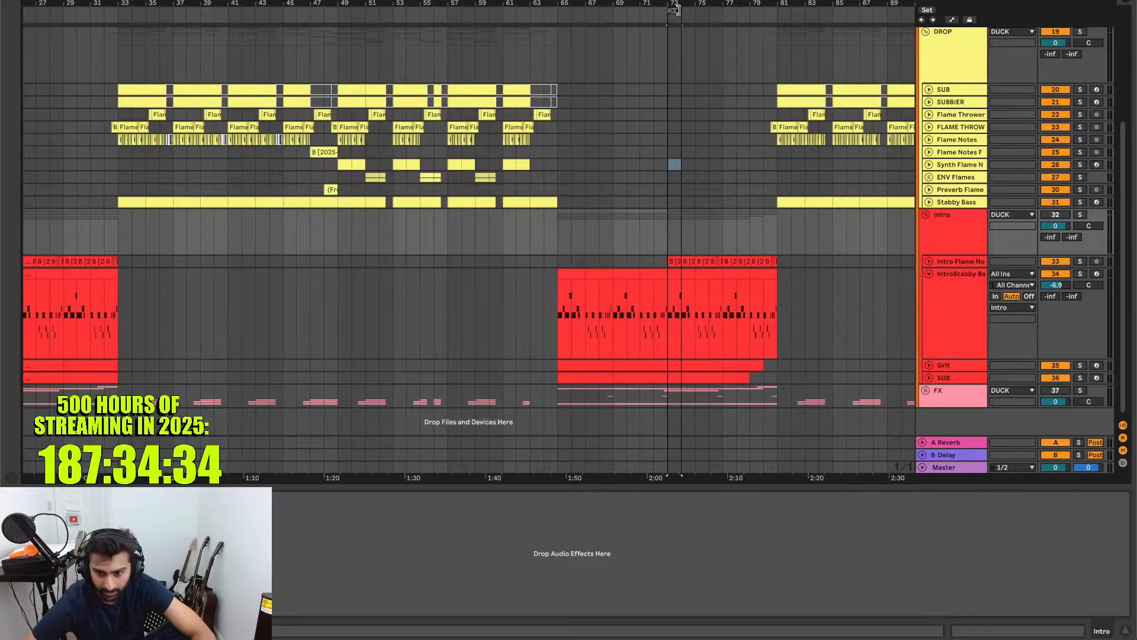
click(928, 261)
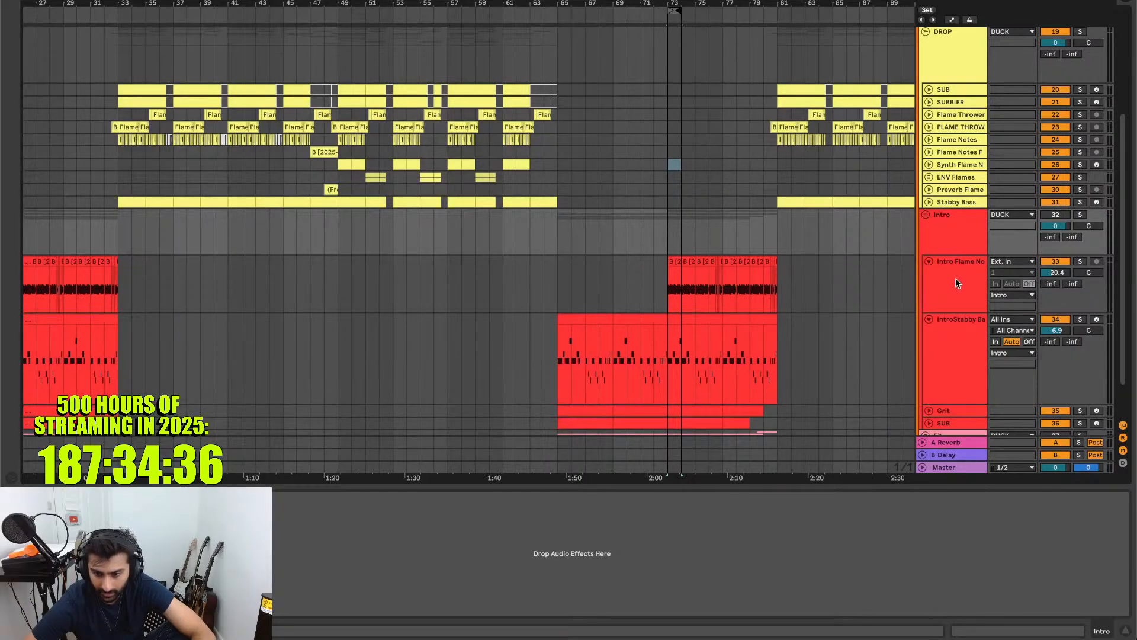
click(981, 274)
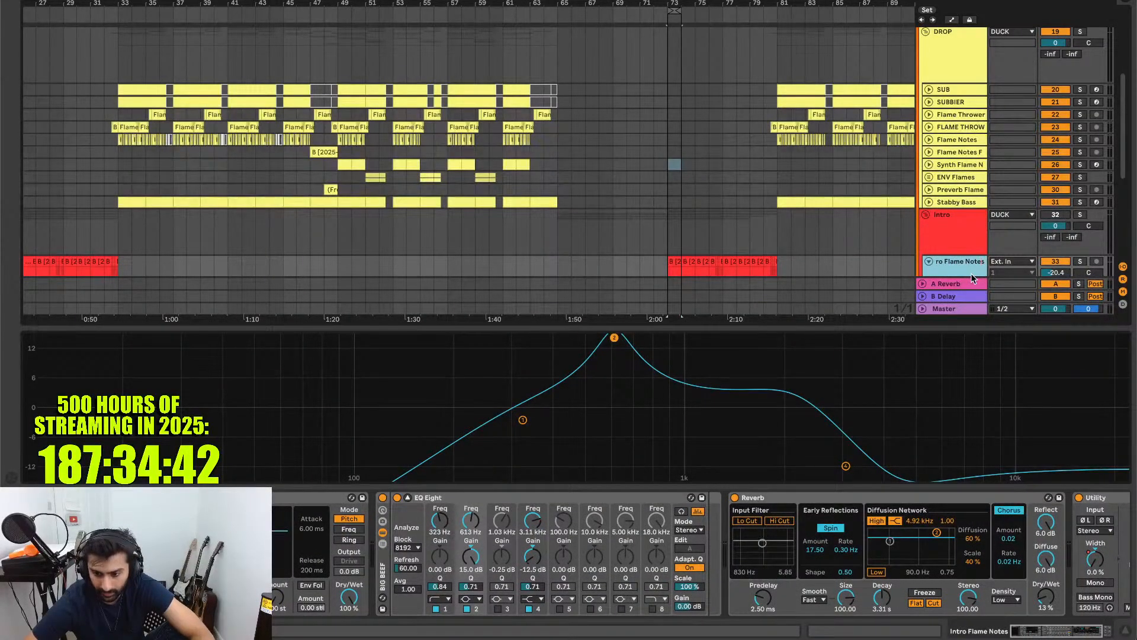
scroll(883, 224, down, 5)
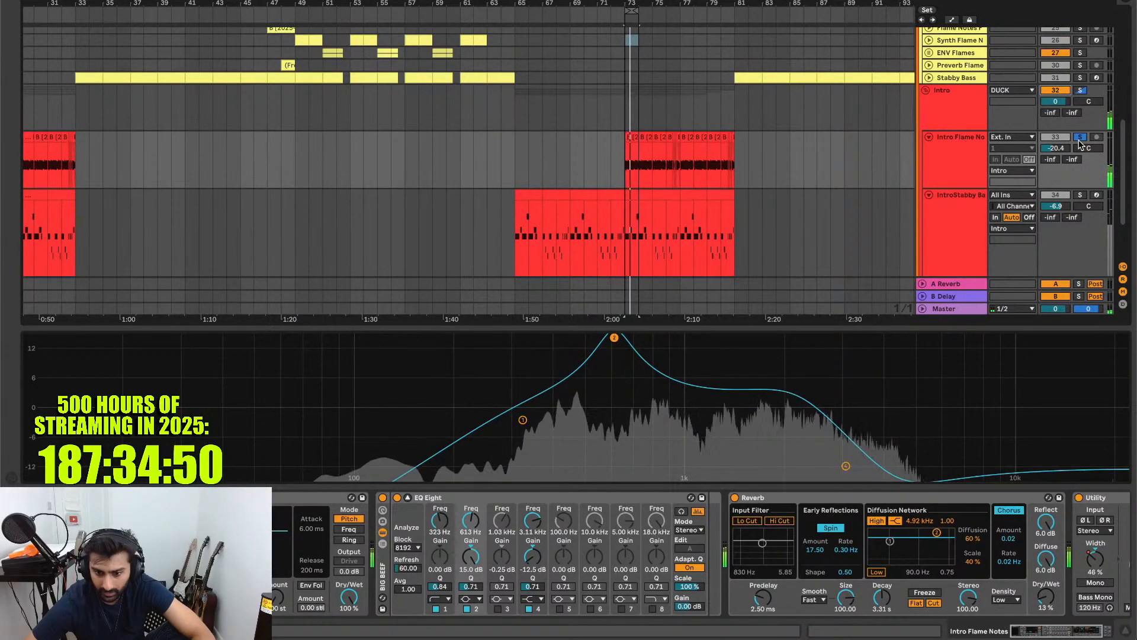
- Audition the soloed Intro Flame Notes near the end of its clips against its EQ Eight curve, then return the loop to bar 73
drag(657, 9, 707, 10)
key(space)
key(space)
key(space)
key(space)
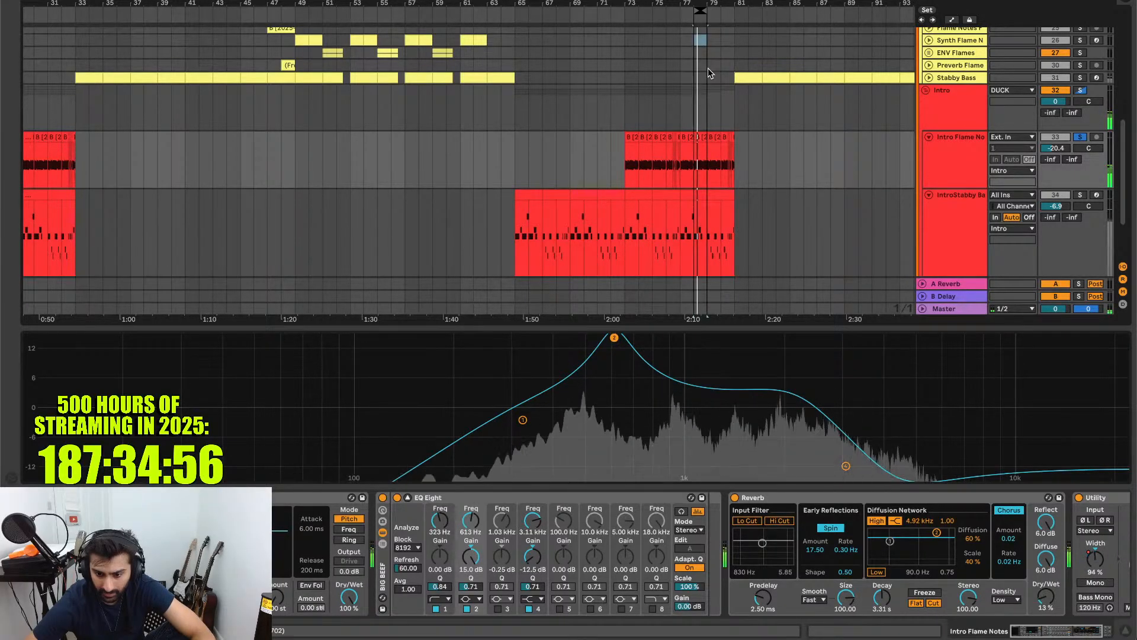
key(space)
drag(699, 9, 632, 10)
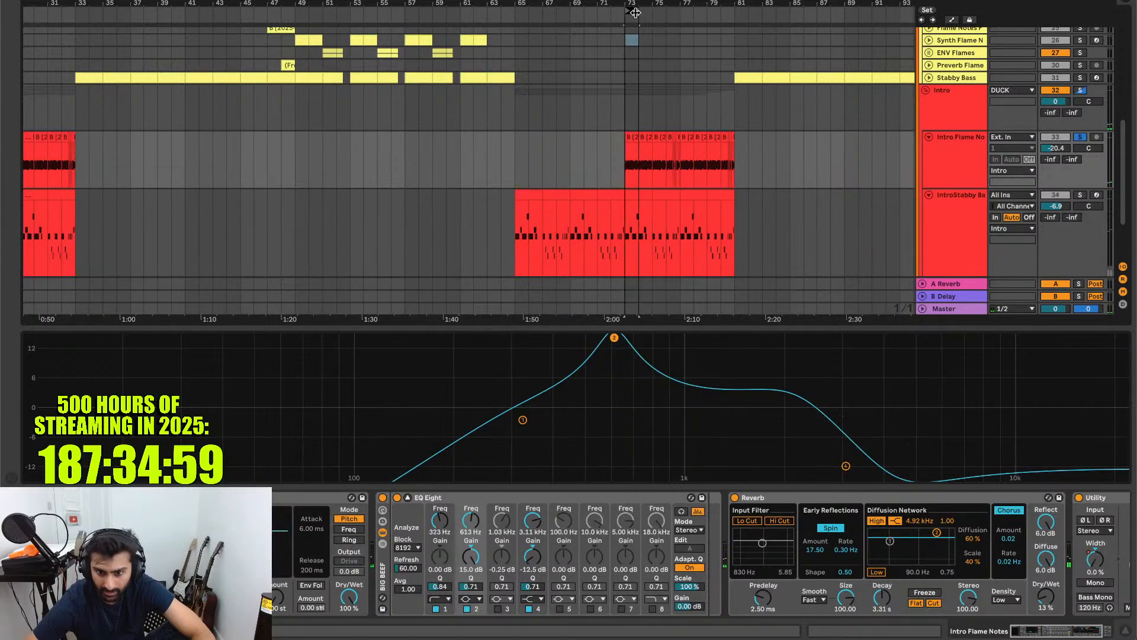
- Show the Master's EQ, unsolo Intro Flame Notes, deactivate the Intro group's Stabby Bass and SUB, and set Intro Flame Notes' volume to 6.0 dB
click(939, 308)
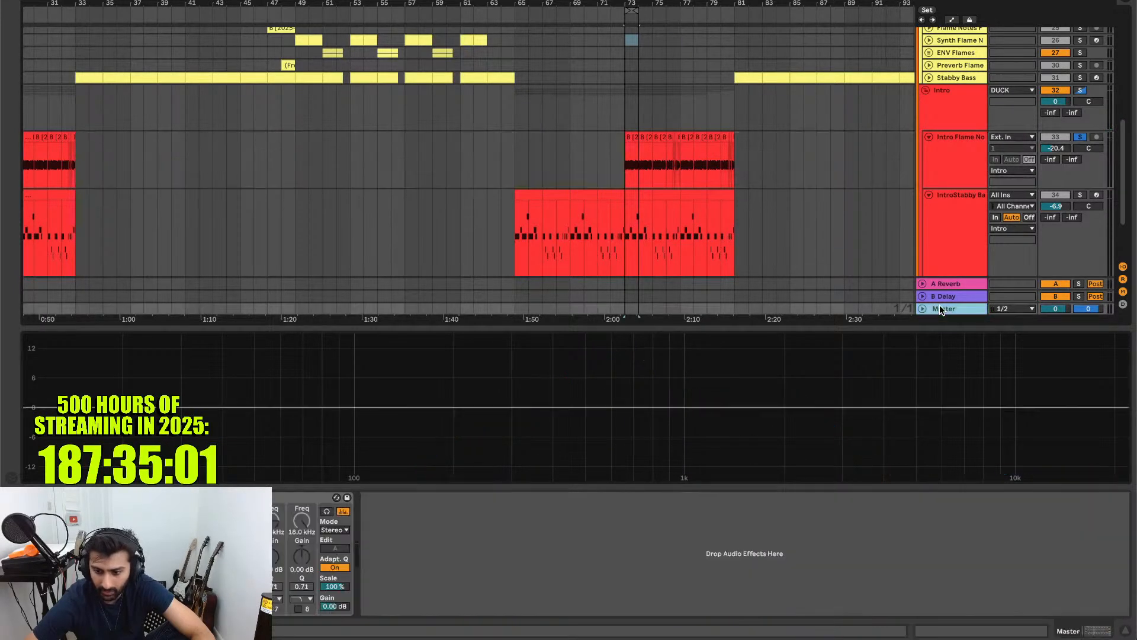
click(1079, 138)
scroll(1022, 176, down, 3)
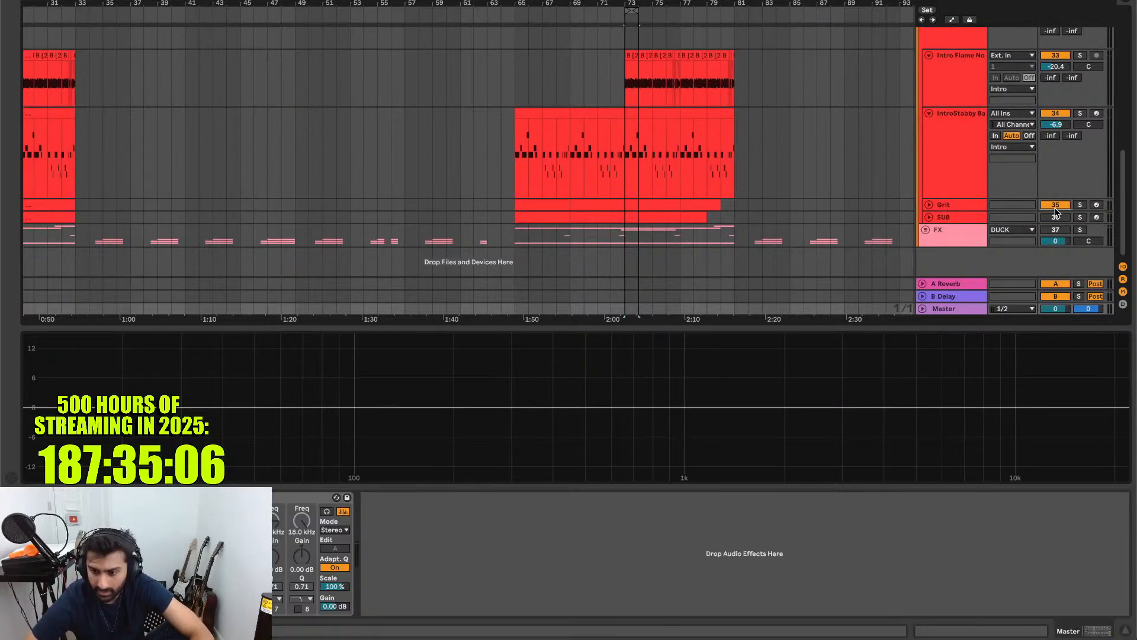
scroll(963, 131, up, 3)
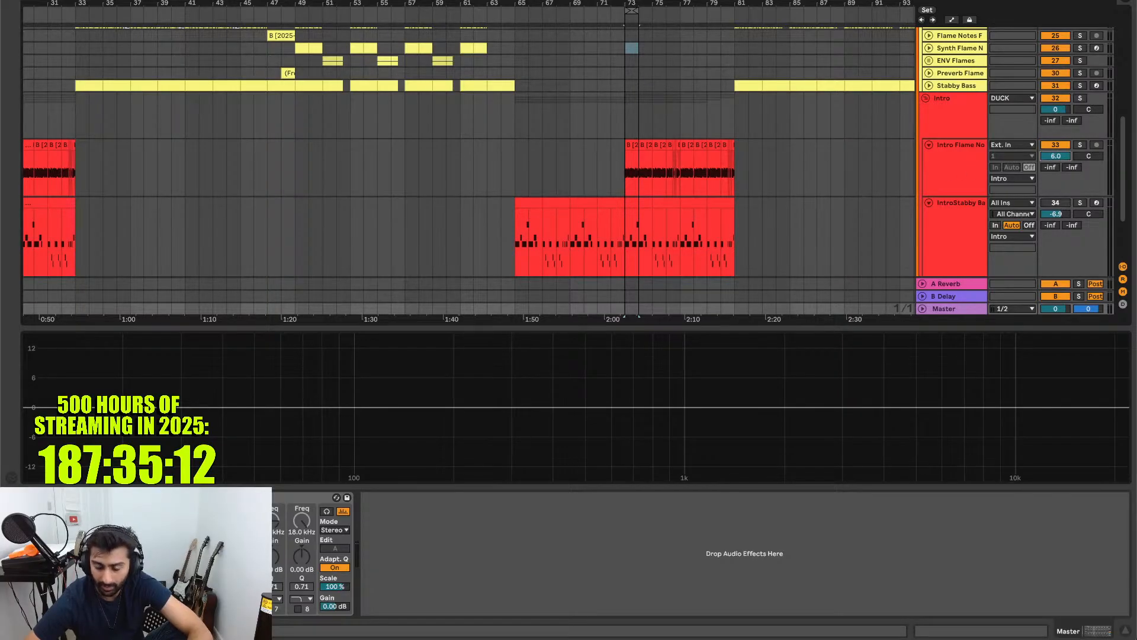
- Check Intro Flame Notes in solo on the Master spectrum, then unsolo it and lower its volume to 3.1 dB
key(space)
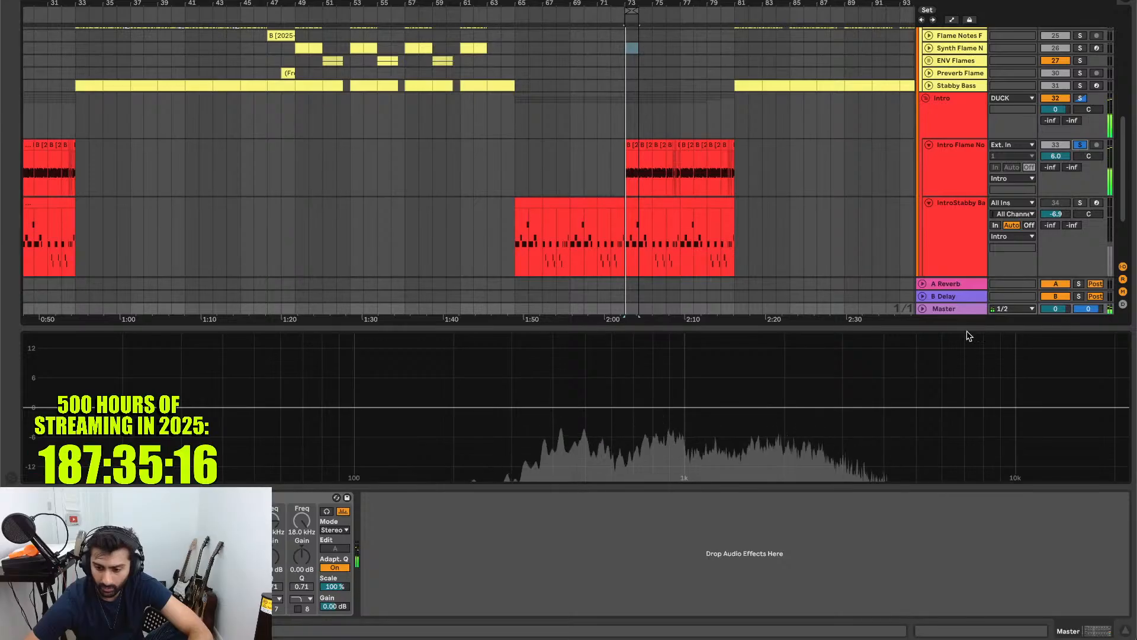
click(939, 308)
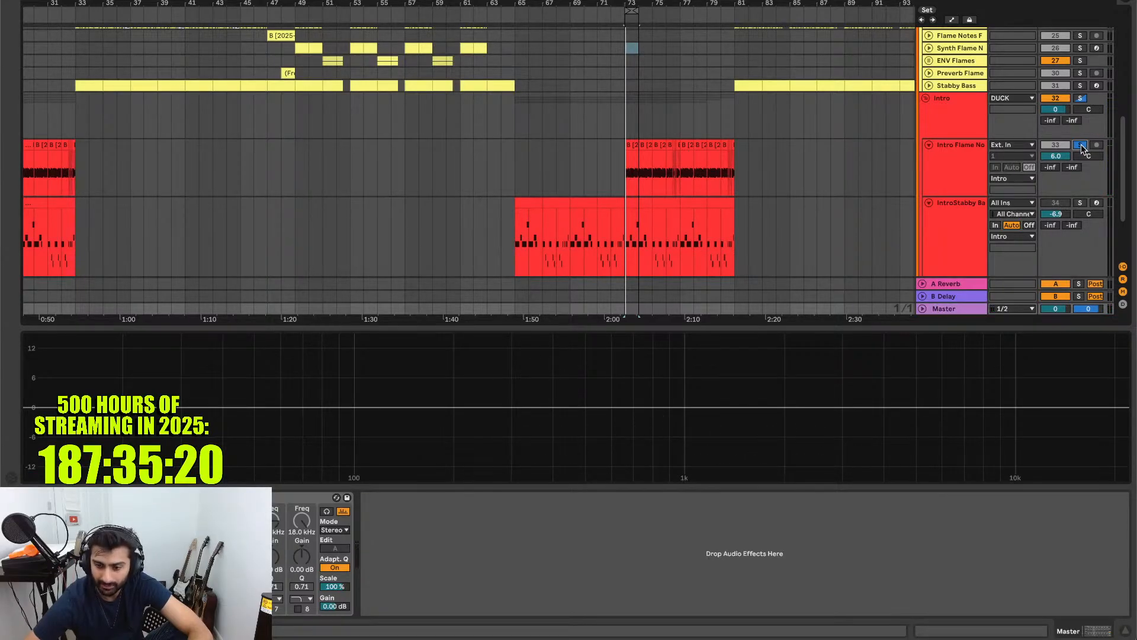
drag(1053, 158, 1052, 174)
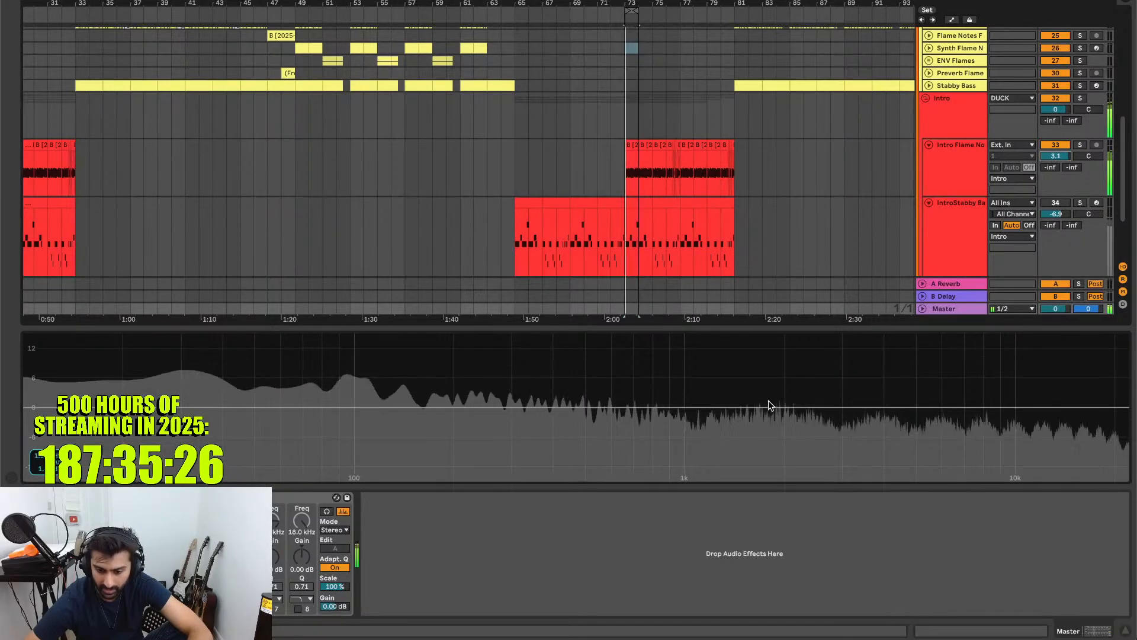
- Lower the Intro Flame Notes track to -8.3 dB and solo the IntroStabby Bass track
drag(1061, 155, 1061, 211)
scroll(940, 184, down, 3)
click(1080, 114)
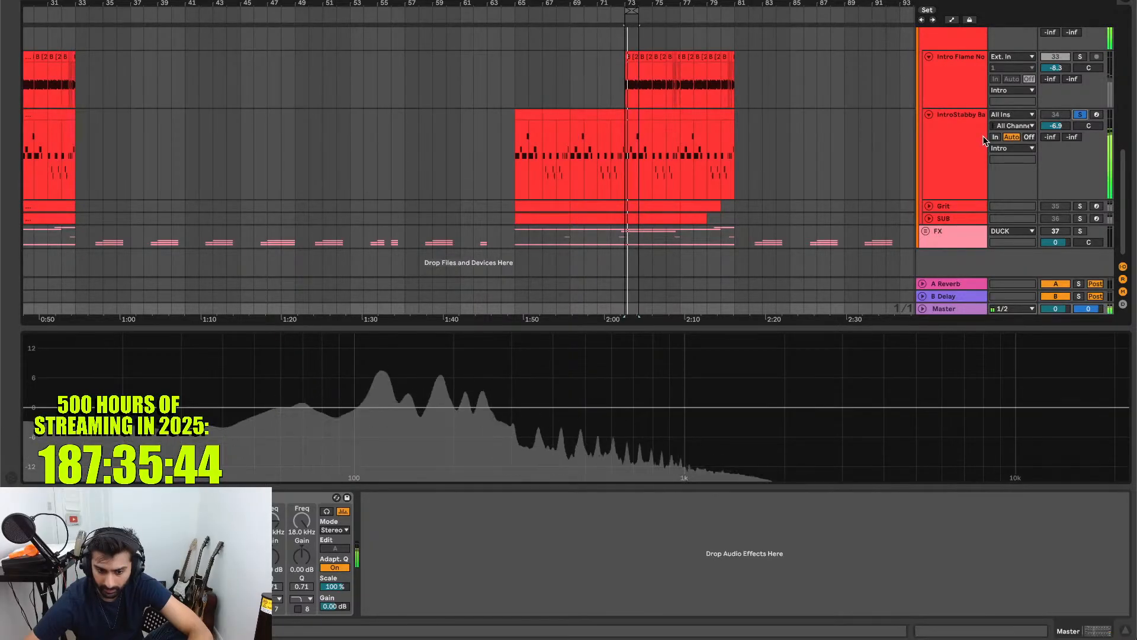
- Bypass the EQ Eight on the IntroStabby Bass track and check the bass on the Master spectrum
click(951, 158)
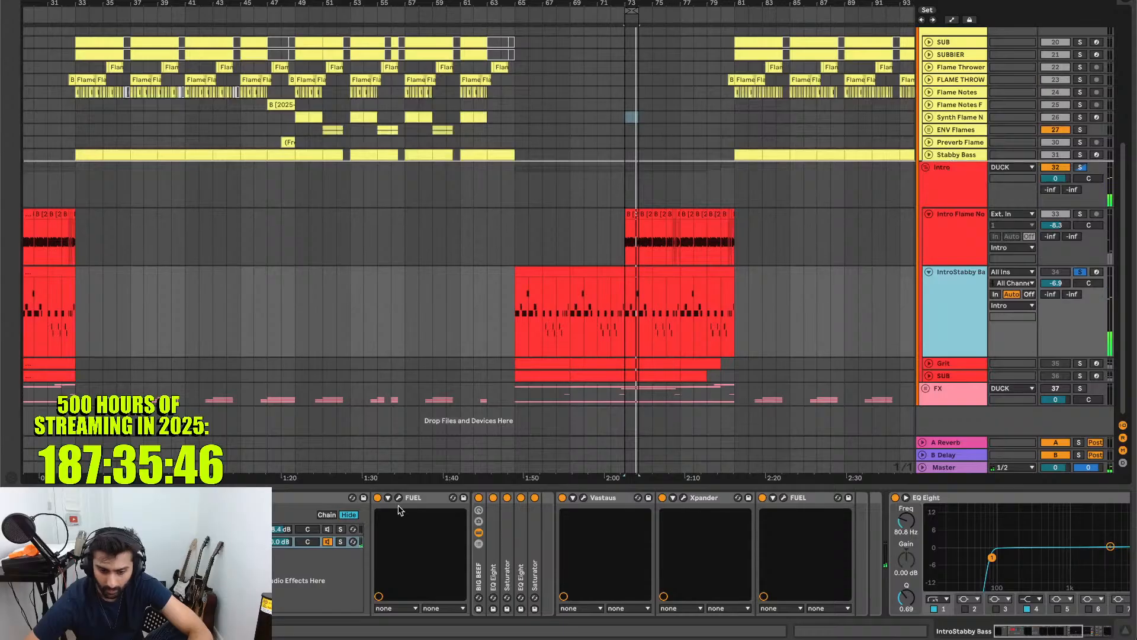
scroll(521, 569, down, 5)
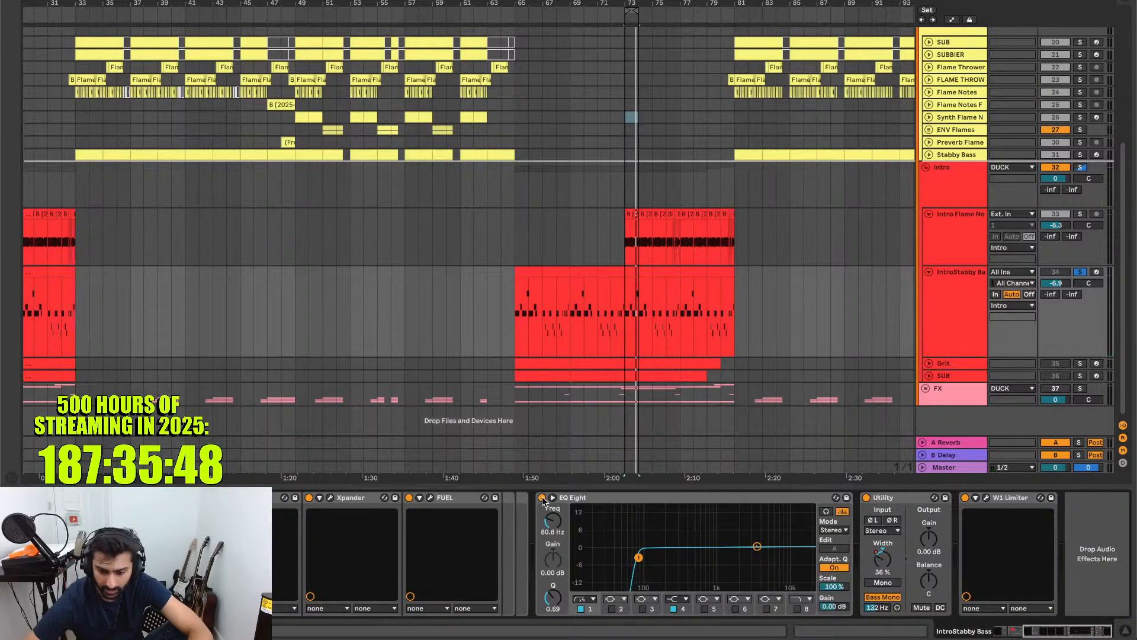
click(944, 468)
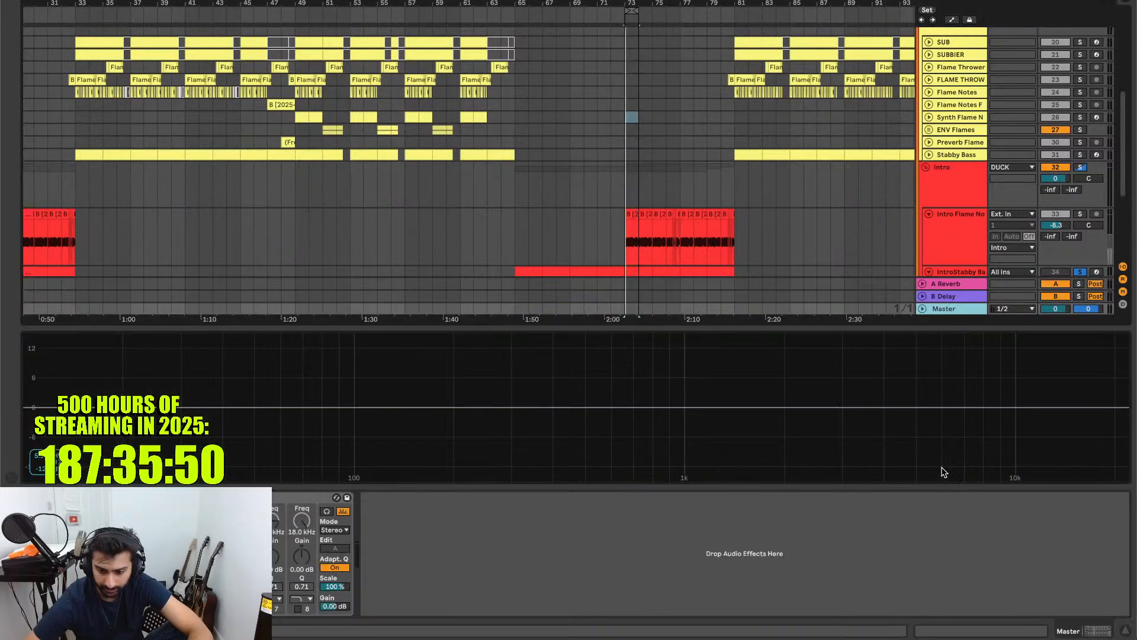
scroll(975, 196, down, 4)
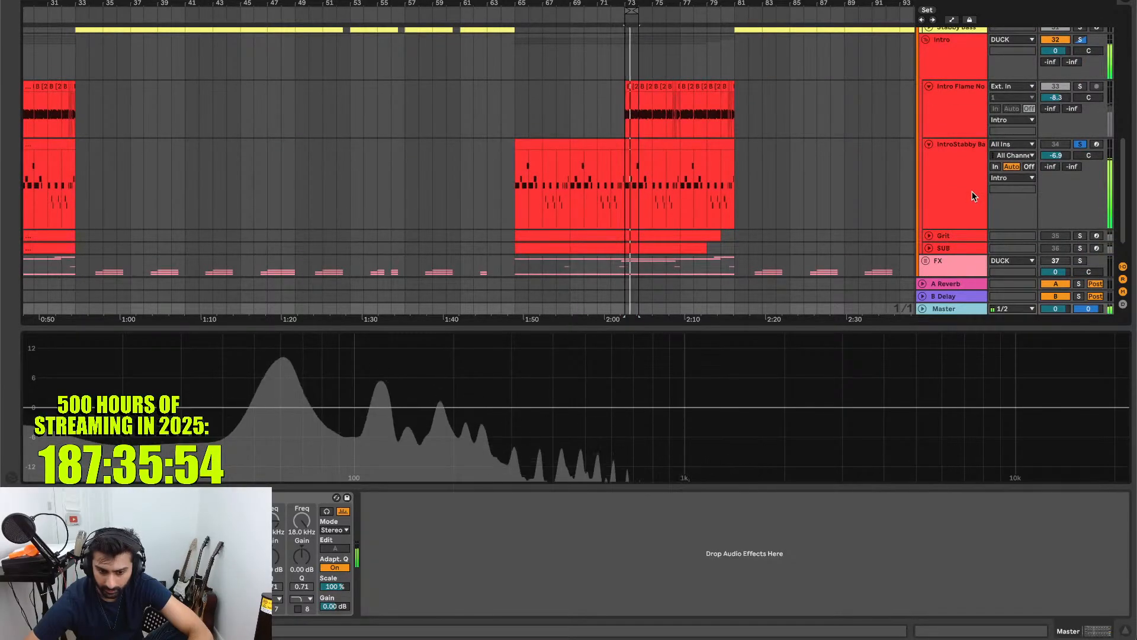
scroll(978, 195, down, 1)
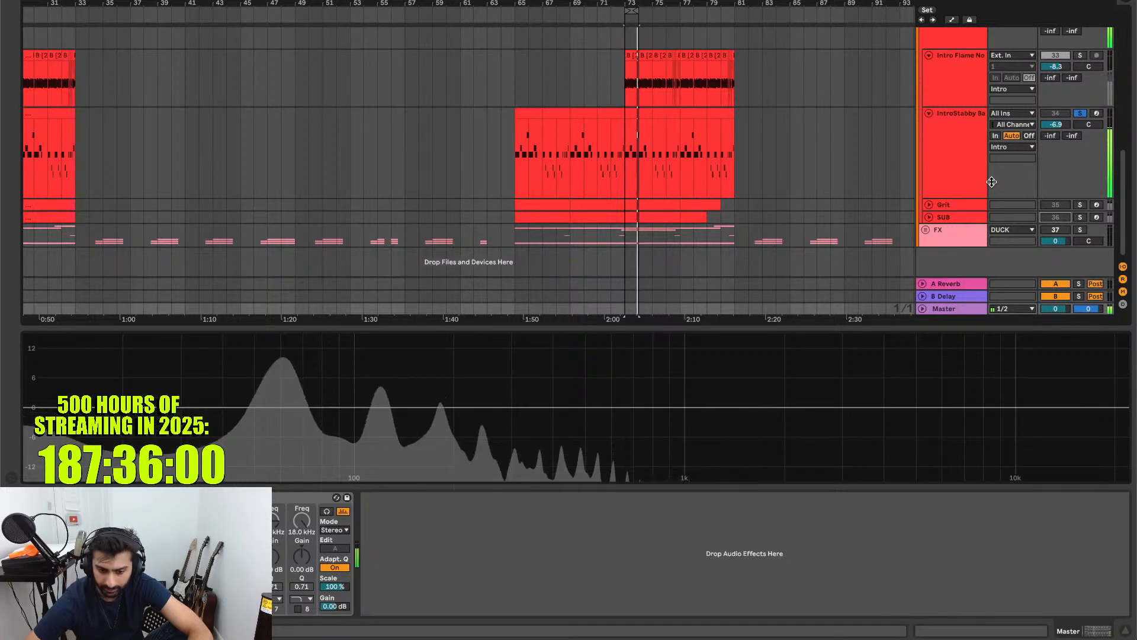
- Inspect the oscillator and FM settings of the IntroStabby Bass synth in its plugin window, and close it again
click(992, 182)
scroll(968, 170, up, 5)
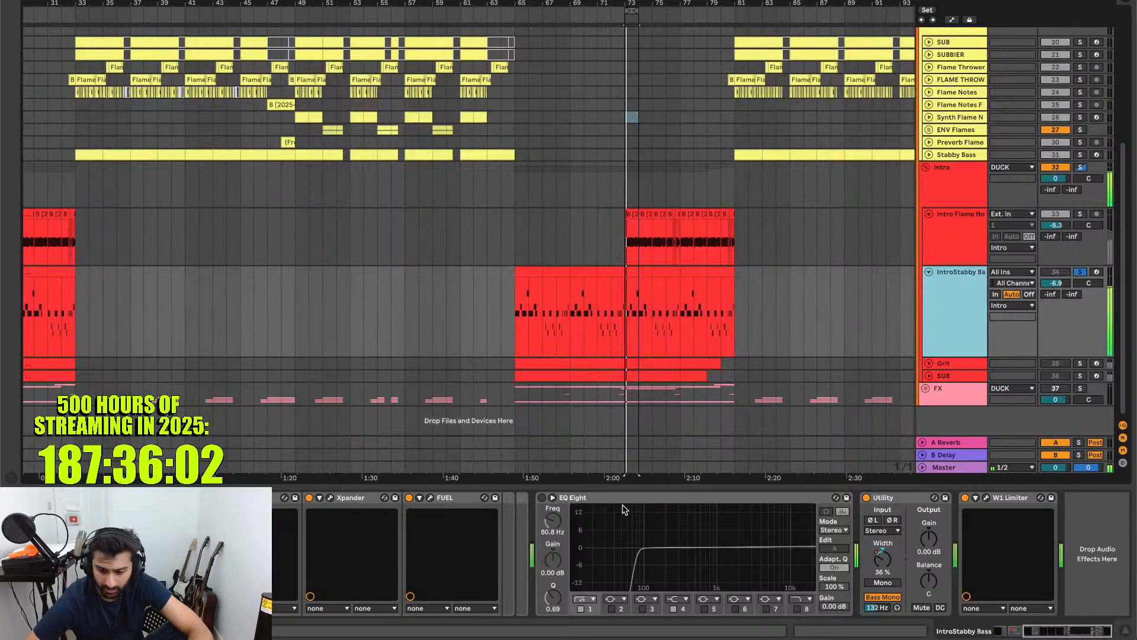
scroll(624, 509, left, 5)
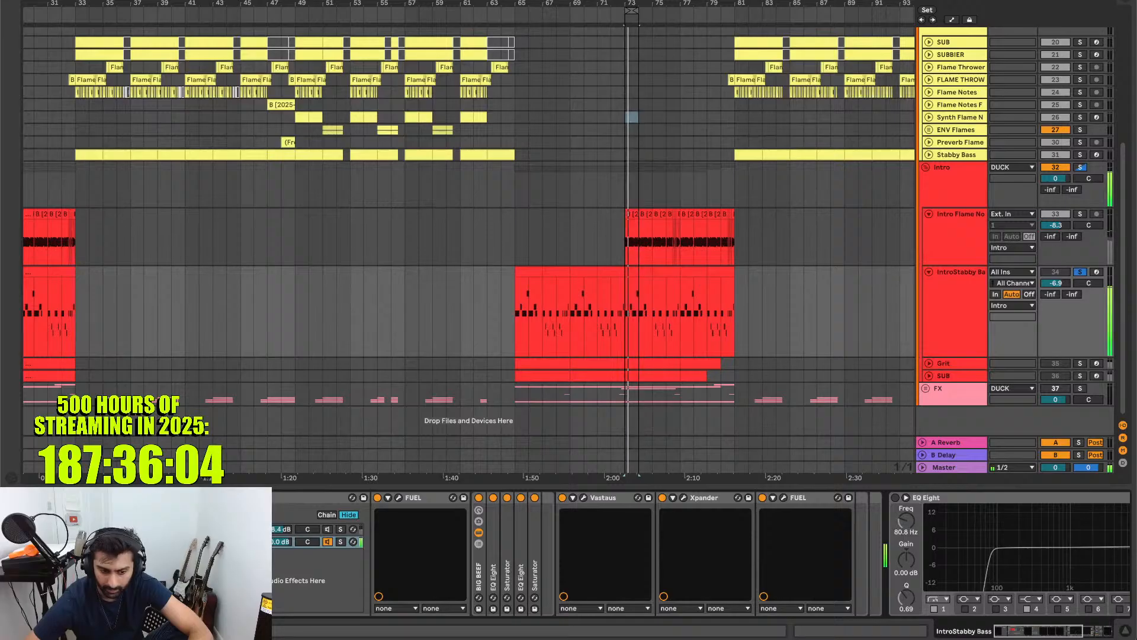
click(192, 497)
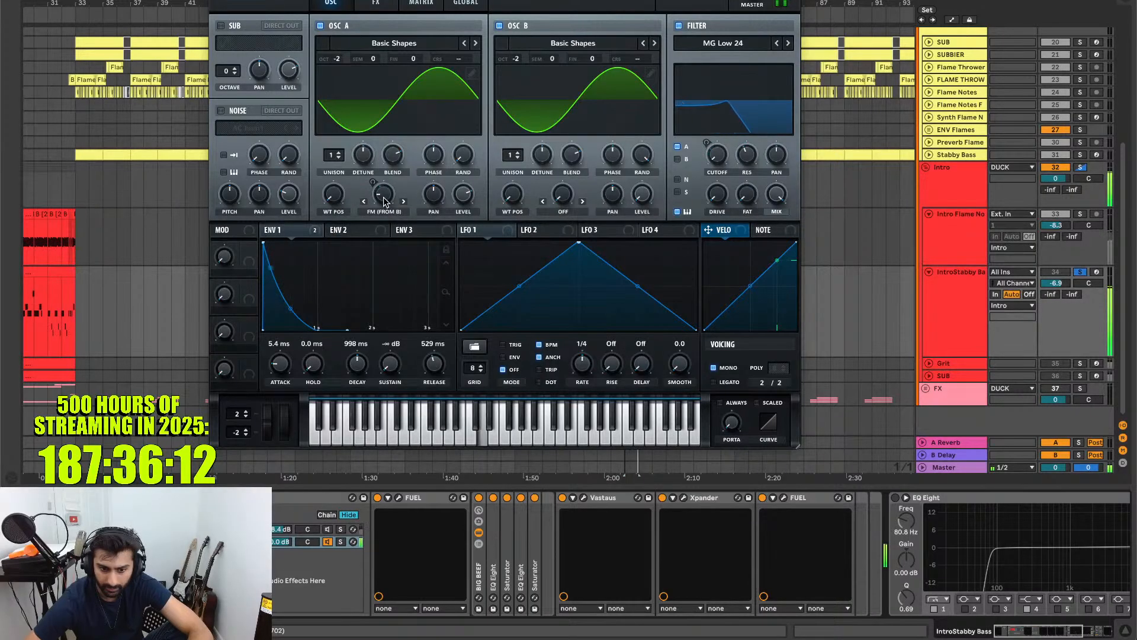
mouse_move(384, 199)
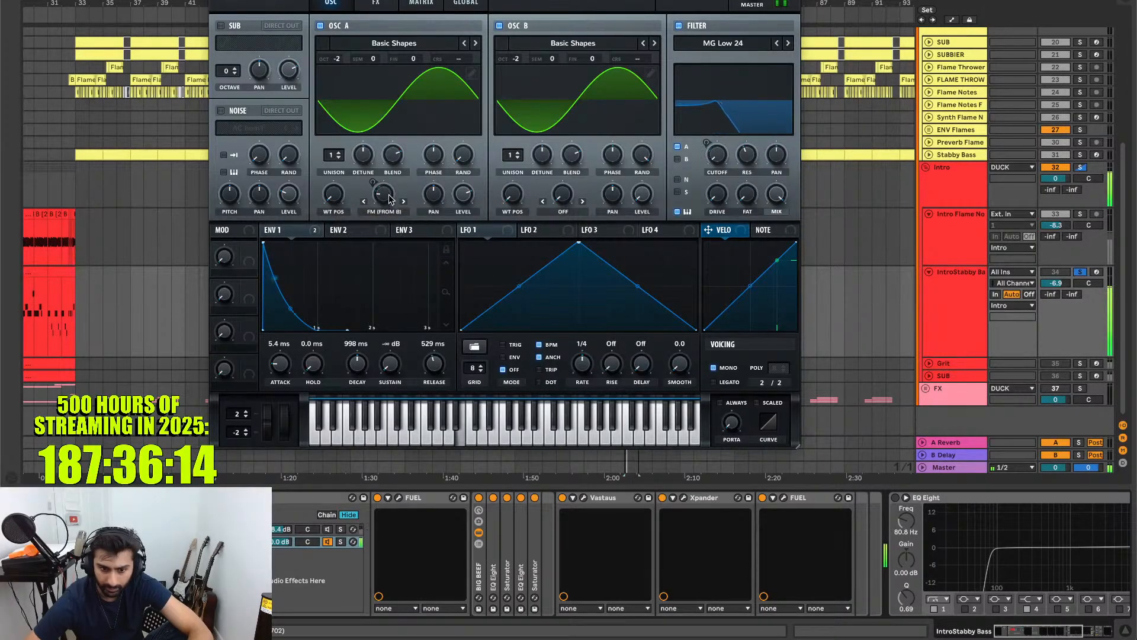
key(super+w)
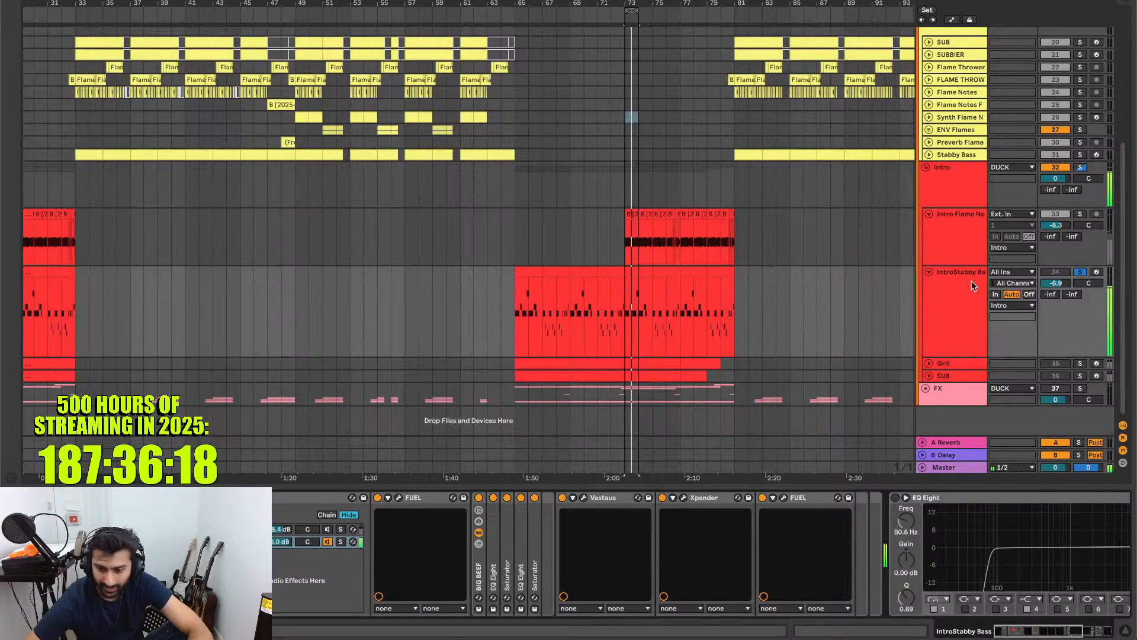
- Re-enable the EQ Eight on IntroStabby Bass and make band 1 a low shelf with -7.56 dB gain
click(963, 250)
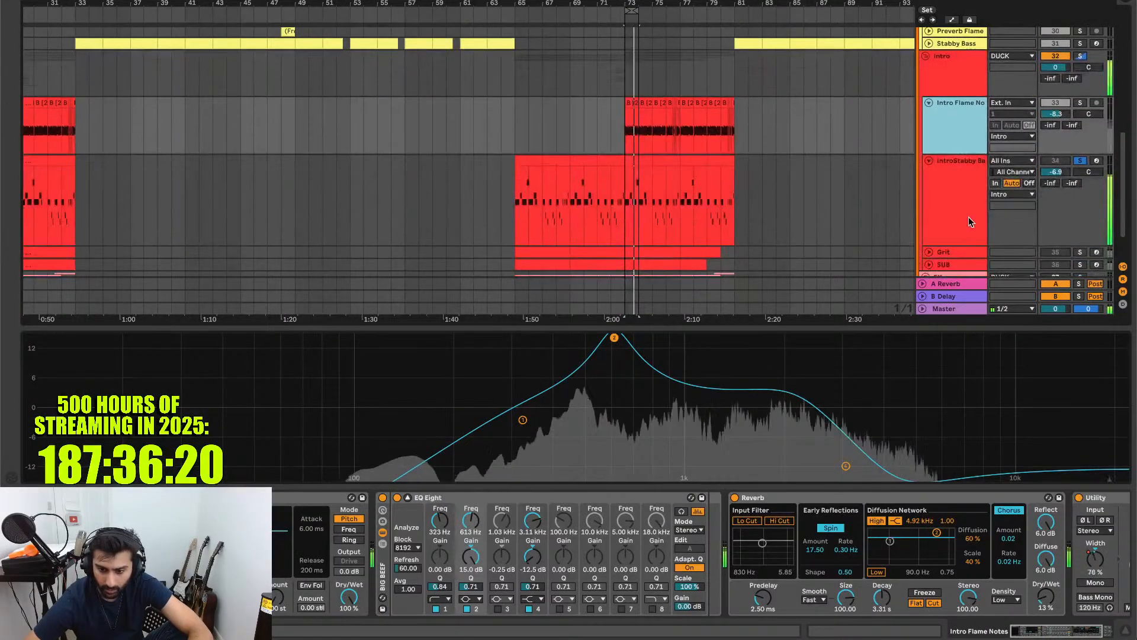
click(971, 223)
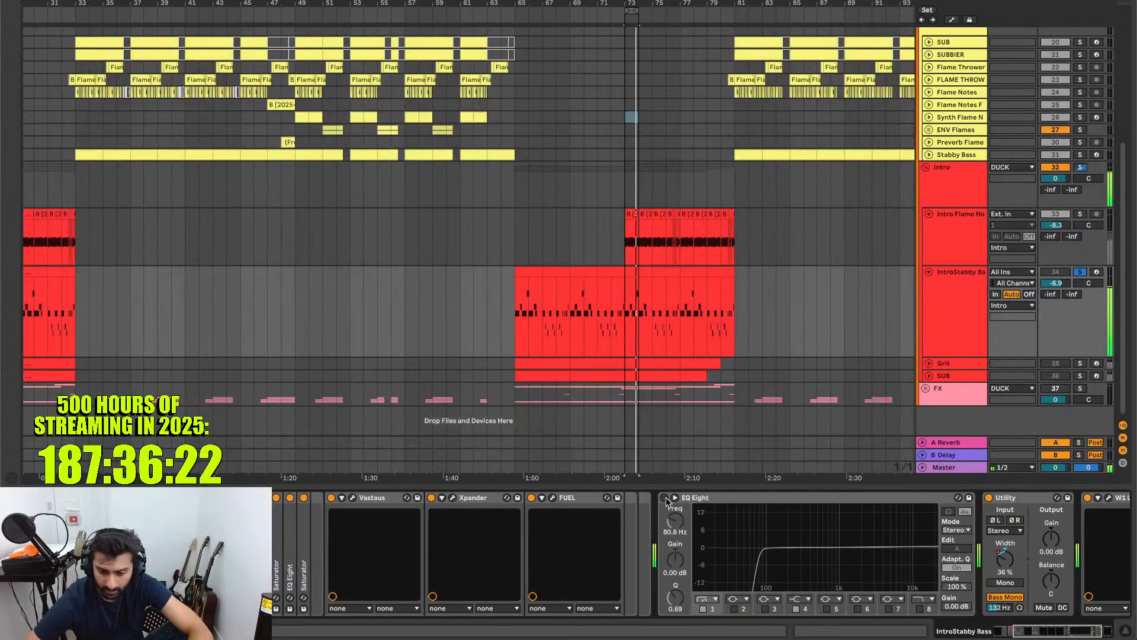
click(666, 498)
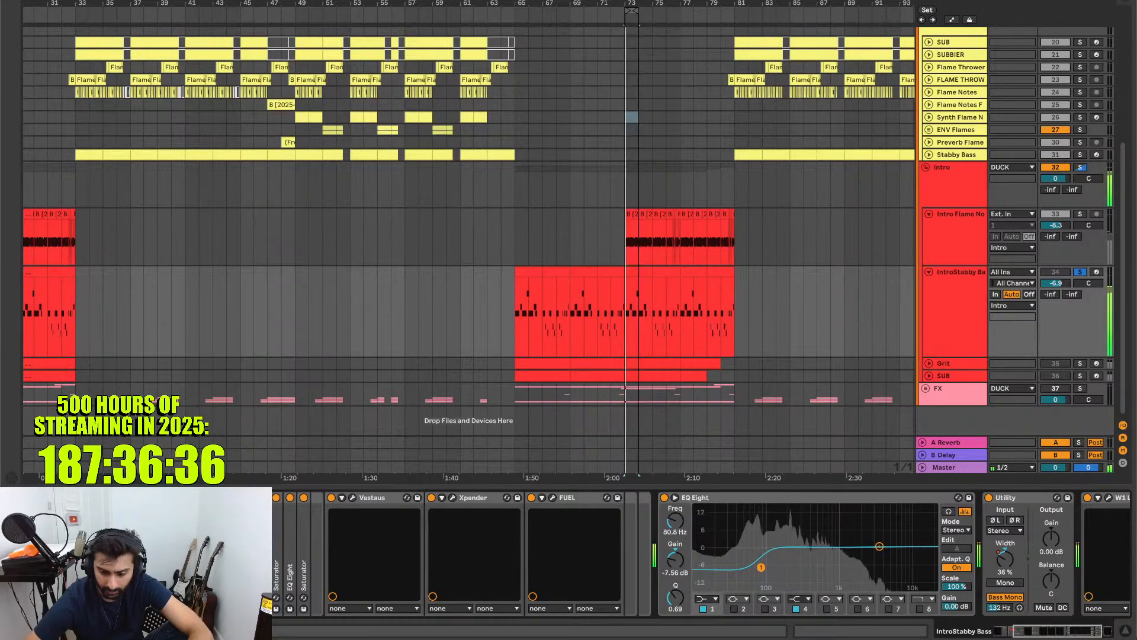
- Examine the low-end peaks of the soloed IntroStabby Bass on the Master spectrum
click(947, 392)
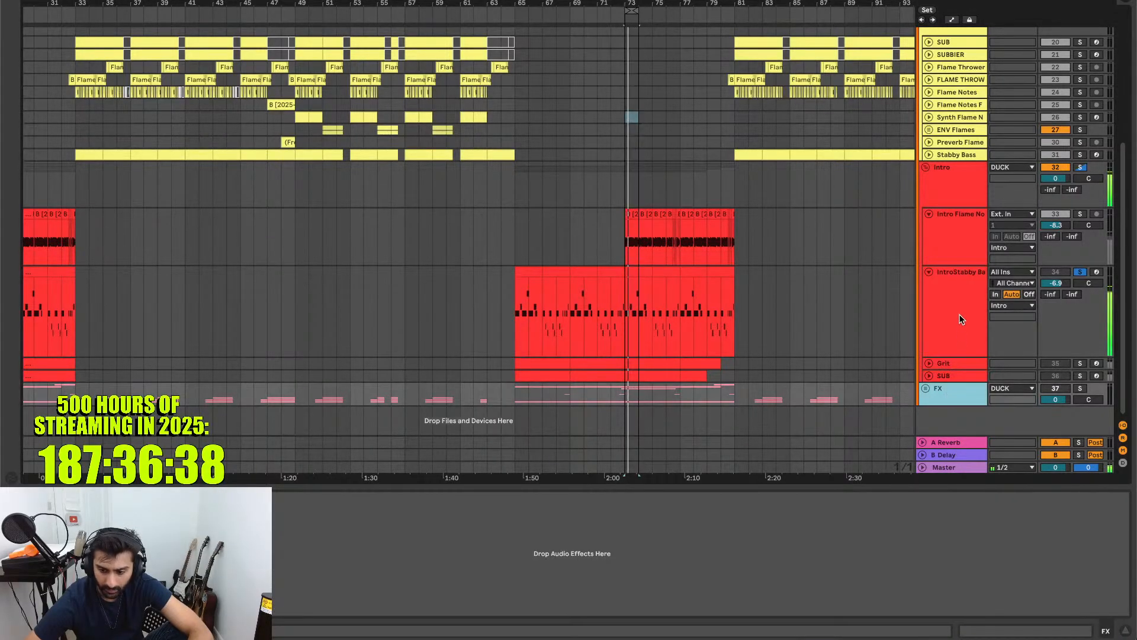
click(942, 463)
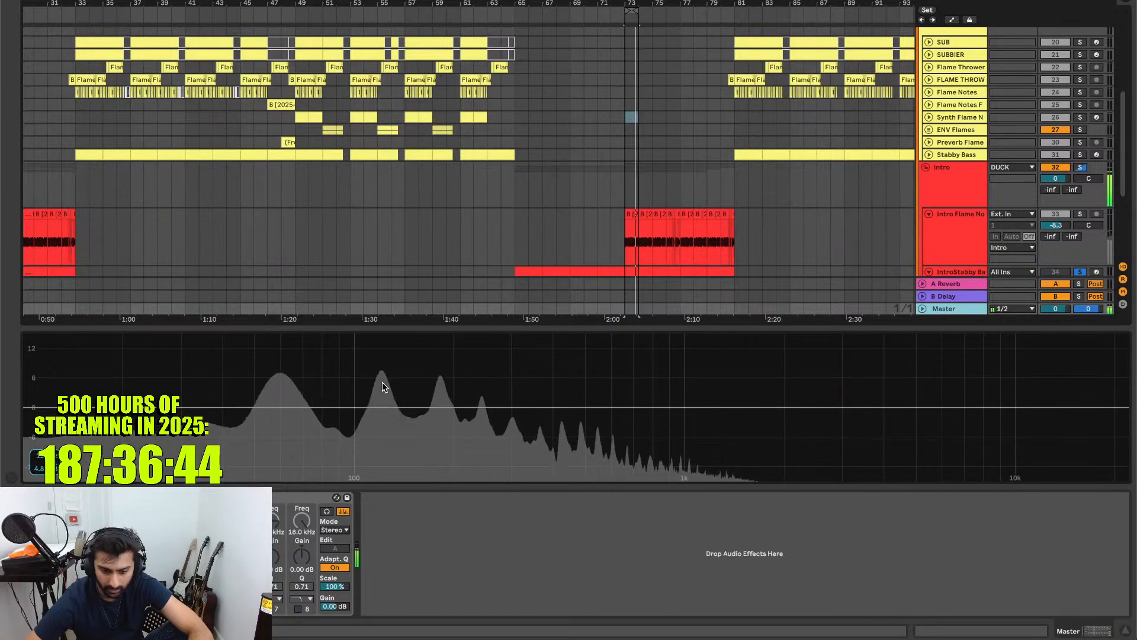
scroll(869, 175, down, 5)
scroll(868, 175, right, 2)
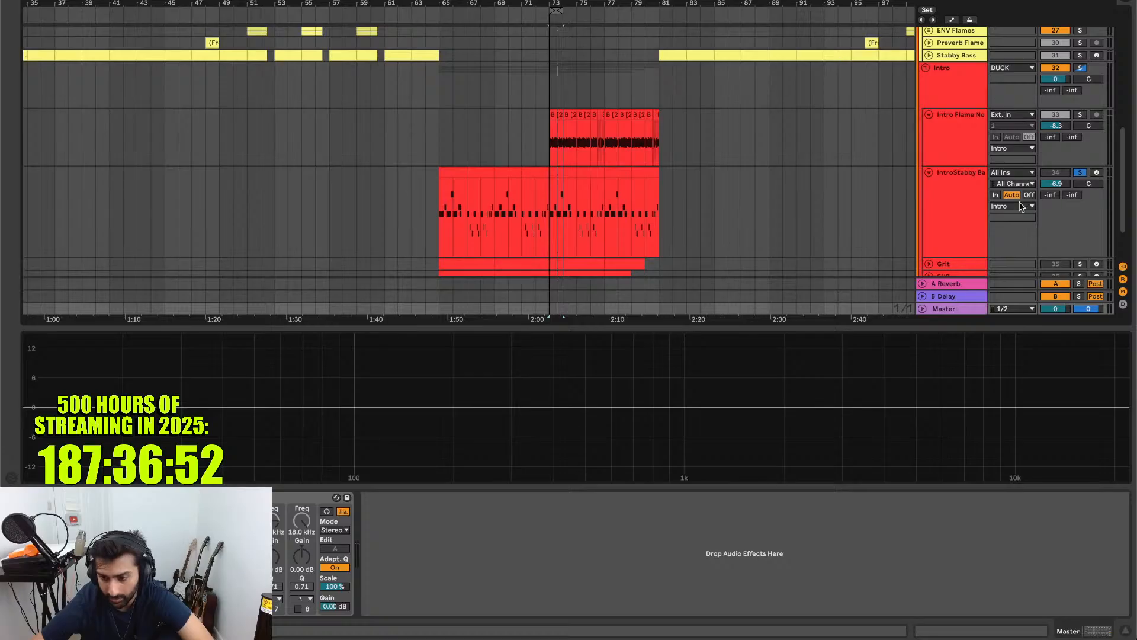
- Unsolo the IntroStabby Bass track, balance its volume to -15.5 dB against the mix and stop playback
click(1076, 172)
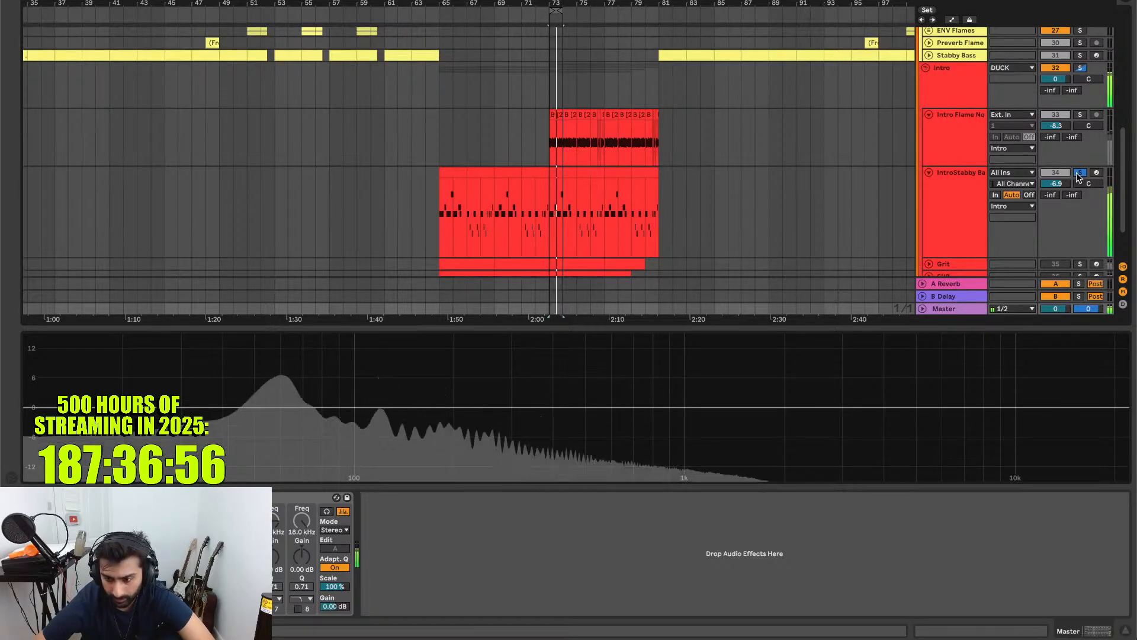
drag(1057, 185, 1058, 133)
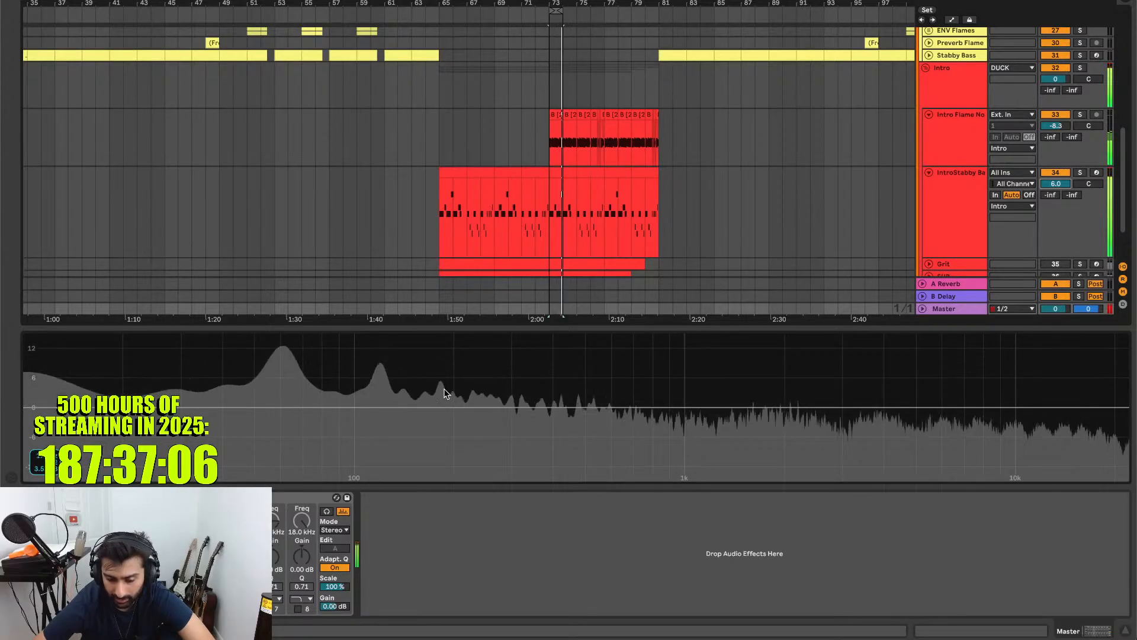
drag(1054, 183, 1053, 234)
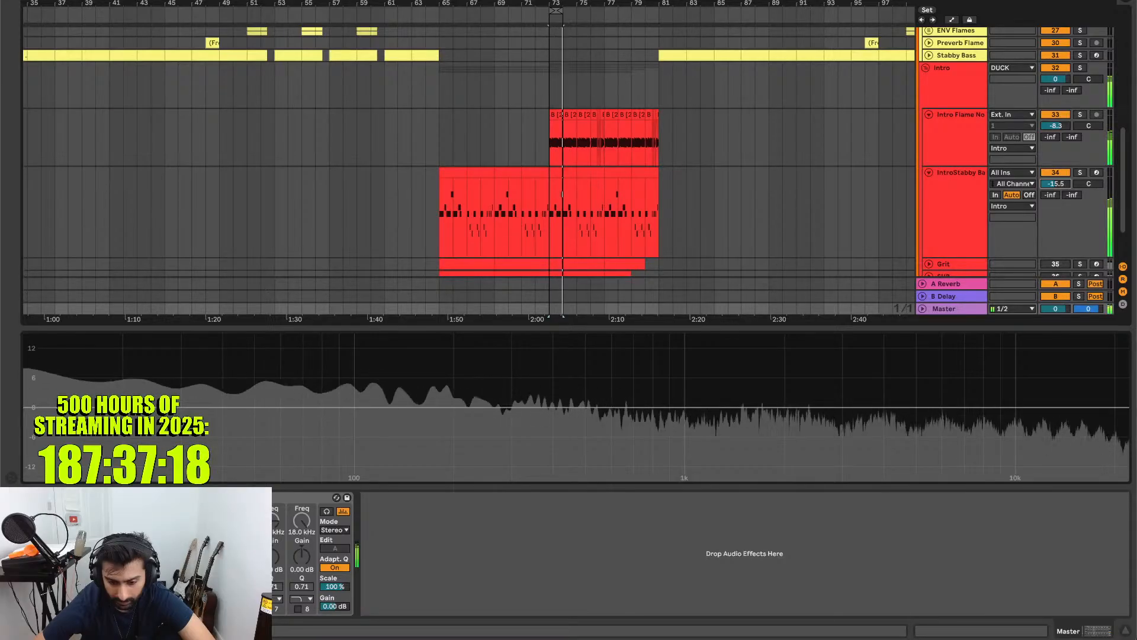
key(space)
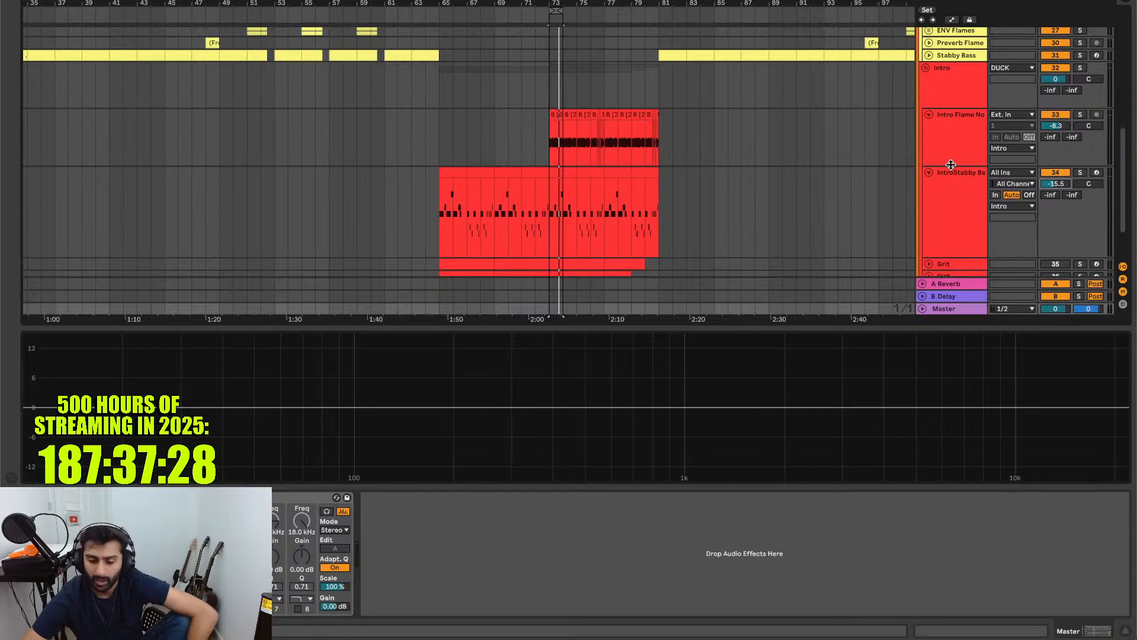
- Collapse the Intro Flame Notes and IntroStabby Bass tracks and expand the Grit track
click(968, 147)
key(u)
click(967, 146)
key(u)
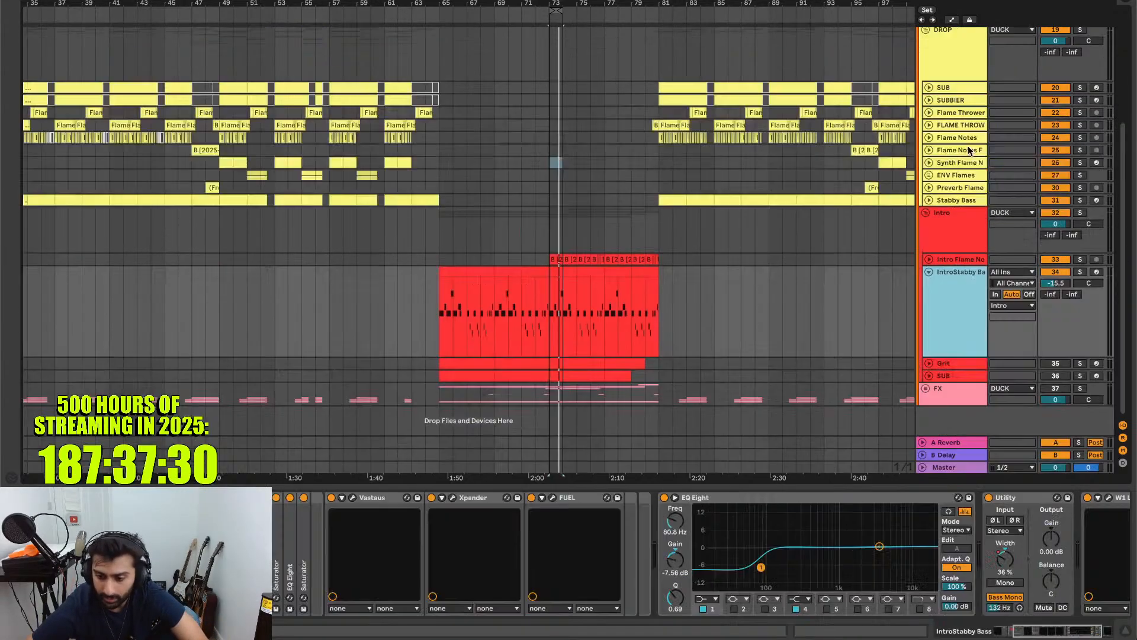
click(967, 145)
key(u)
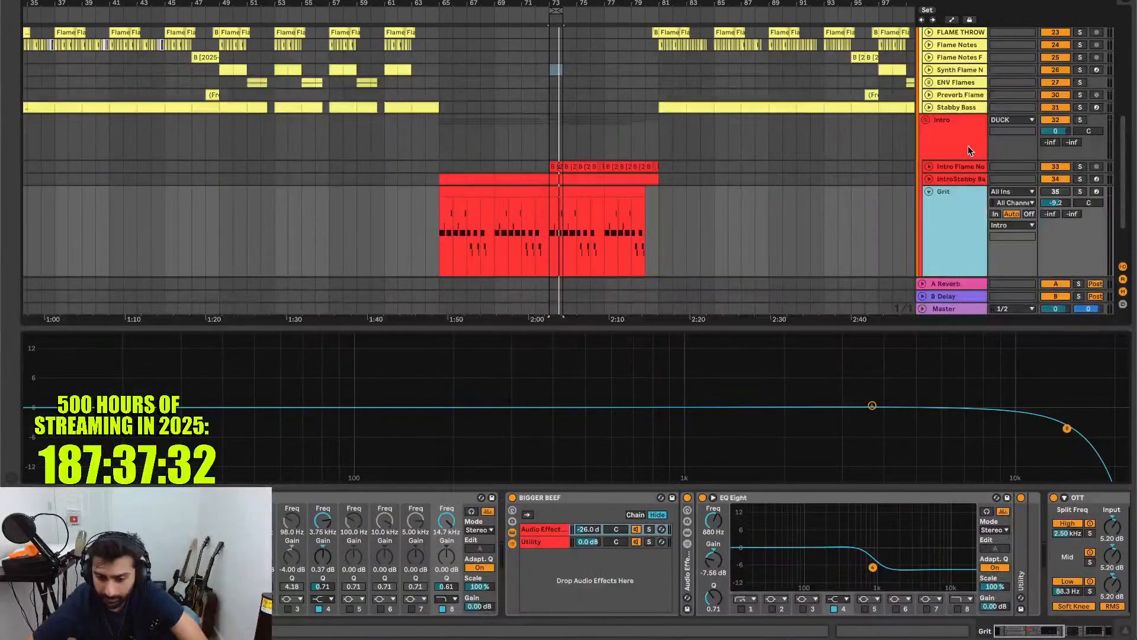
- Solo the Grit track and play it with the loop extended to bar 75
click(884, 193)
scroll(884, 193, down, 3)
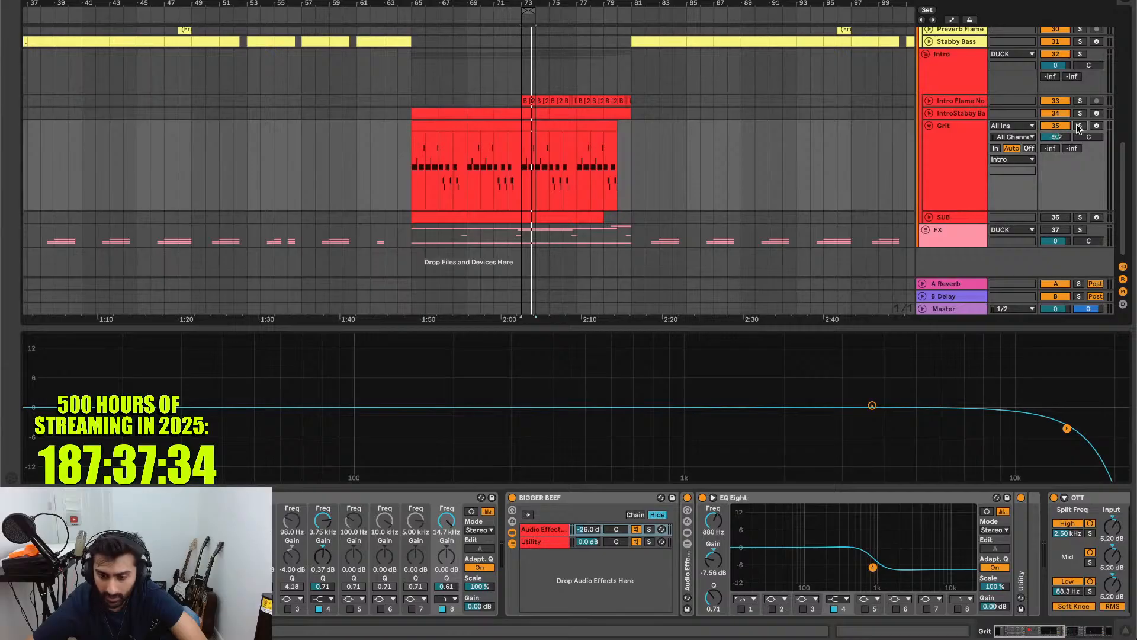
click(1079, 125)
key(space)
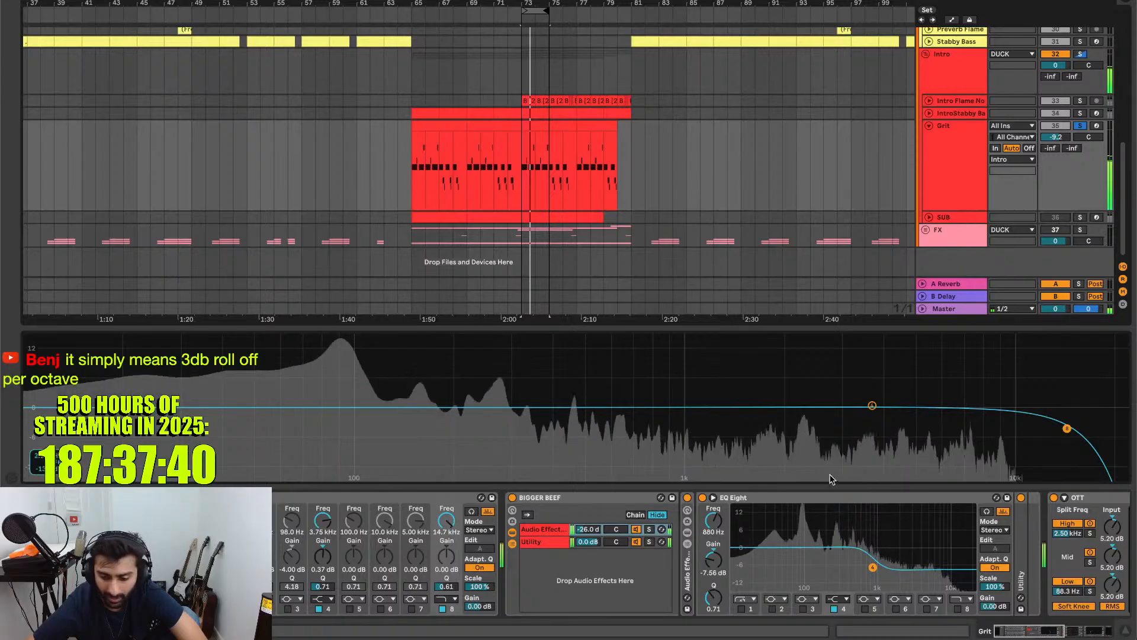
- Review the Grit track's device chain through OTT, the last EQ Eight and the limiter during playback
click(962, 186)
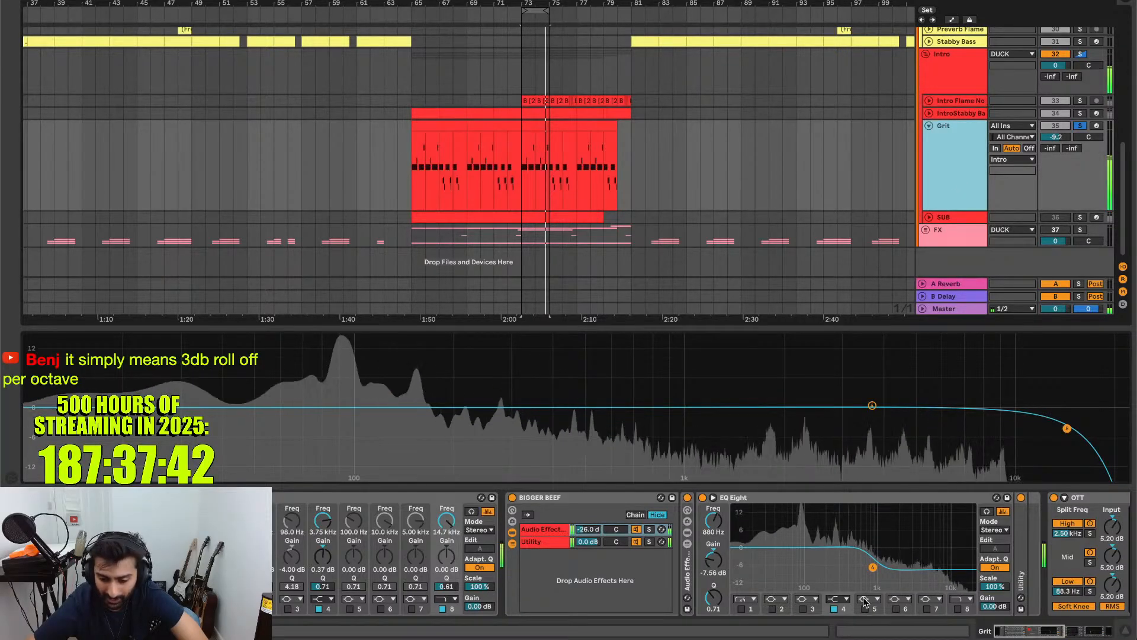
scroll(814, 544, right, 3)
scroll(815, 543, right, 8)
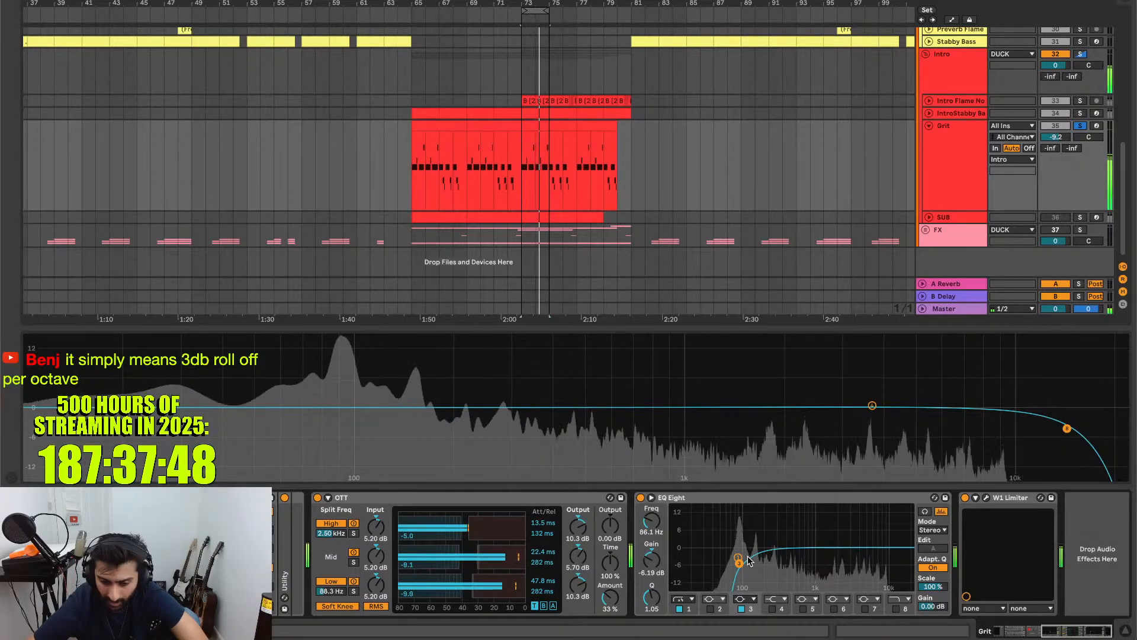
- Solo the SUB track and switch off oscillator B in its Serum synth
click(1081, 218)
click(942, 217)
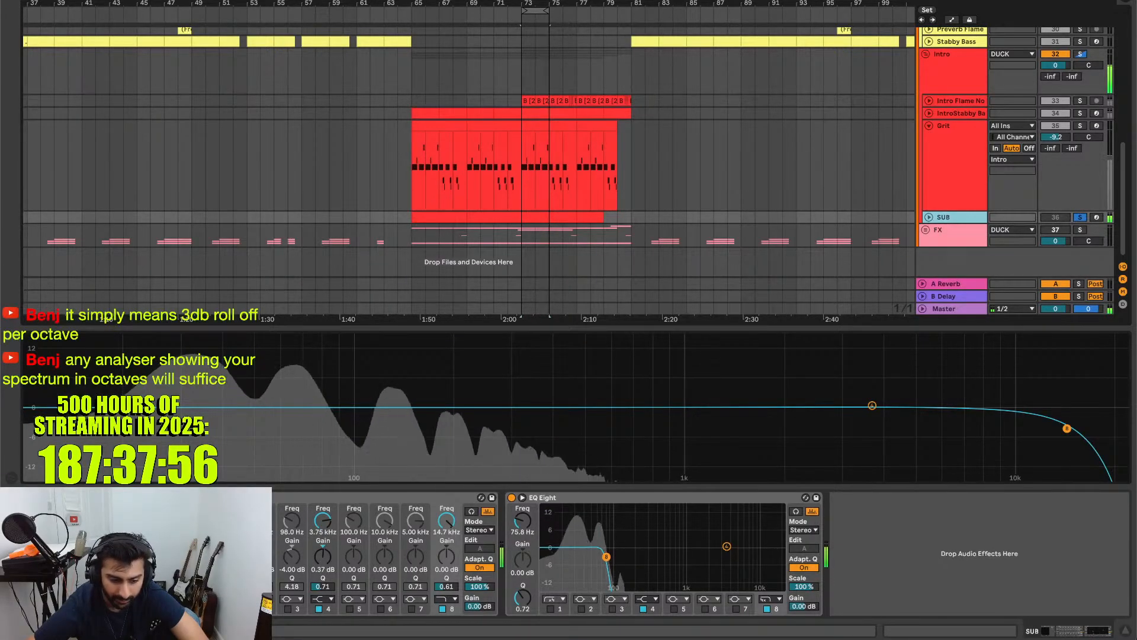
click(54, 498)
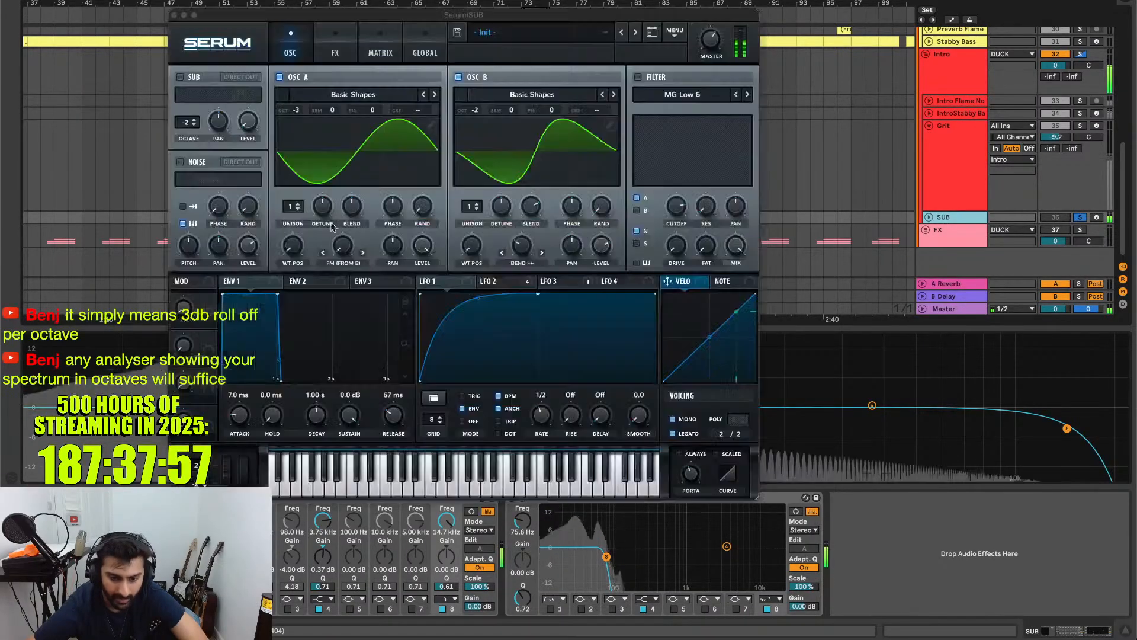
click(459, 78)
click(176, 16)
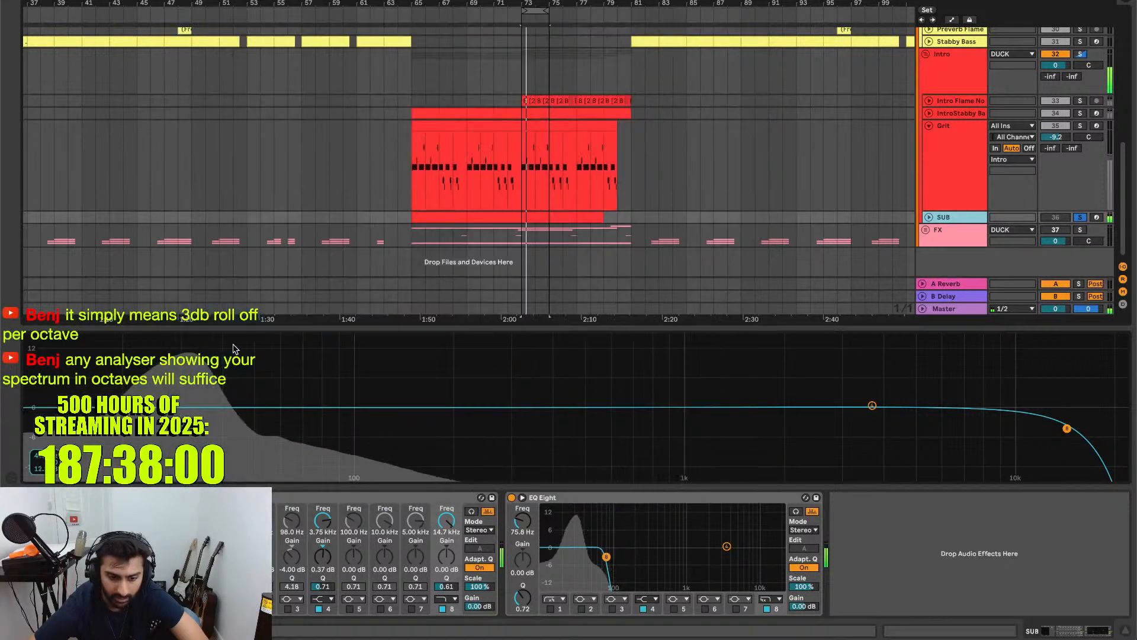
- Switch the solo from the SUB track back to the Grit track and play the loop
click(967, 168)
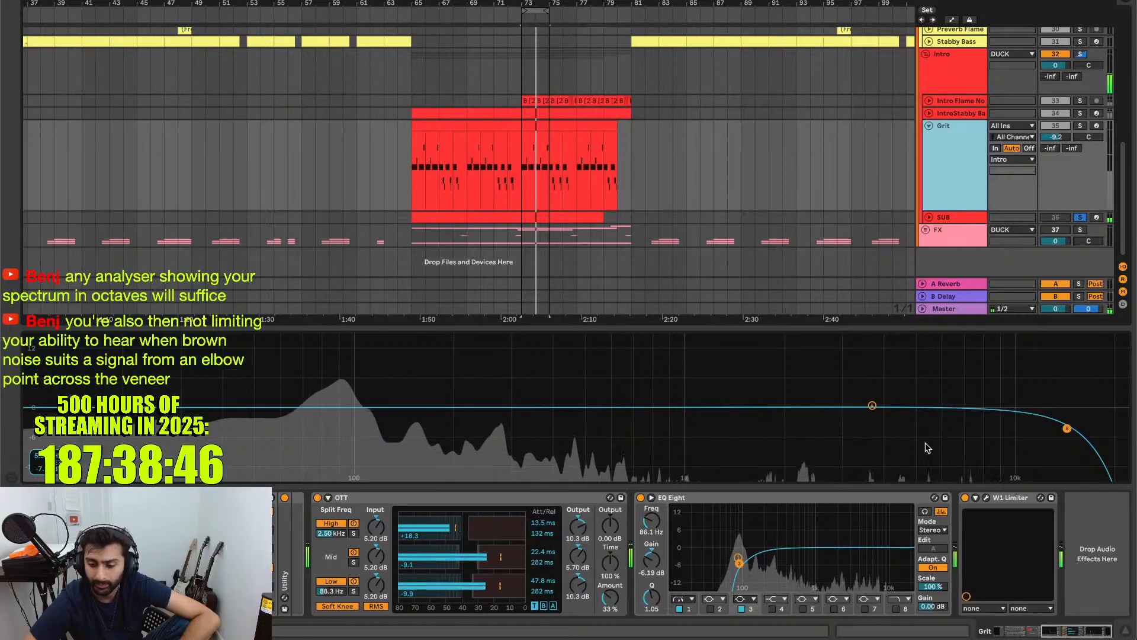
click(1082, 217)
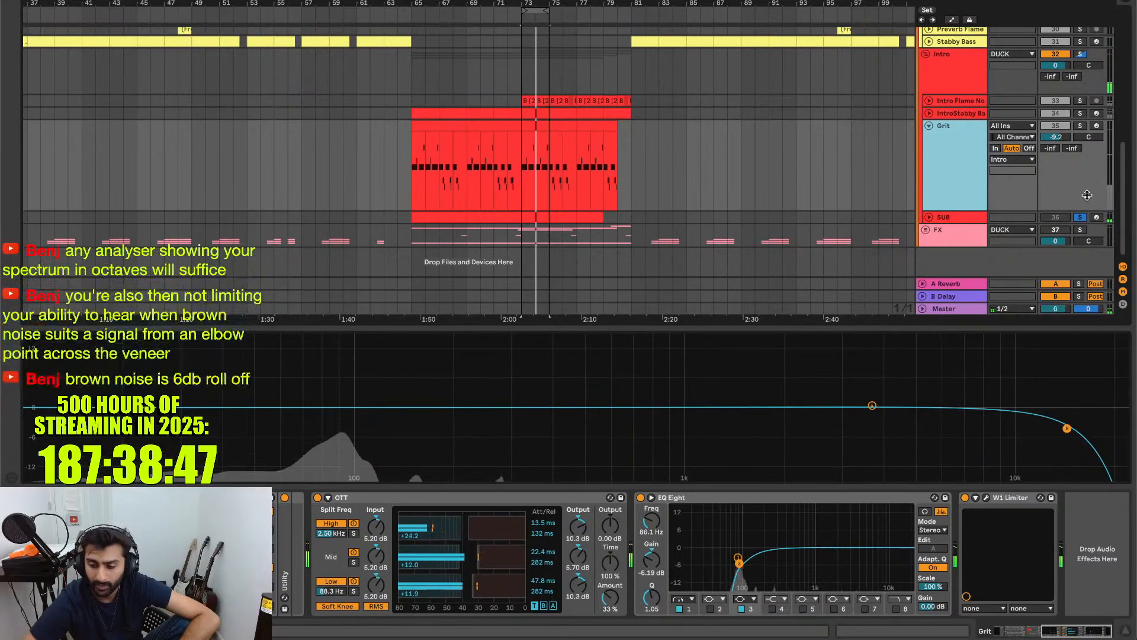
click(977, 179)
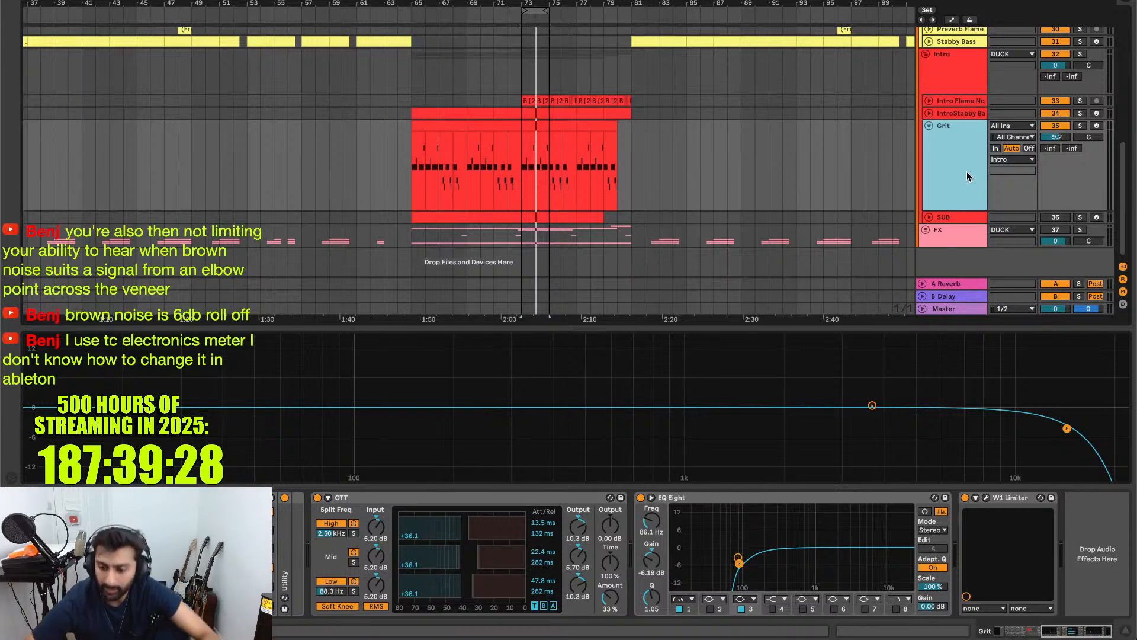
click(1080, 126)
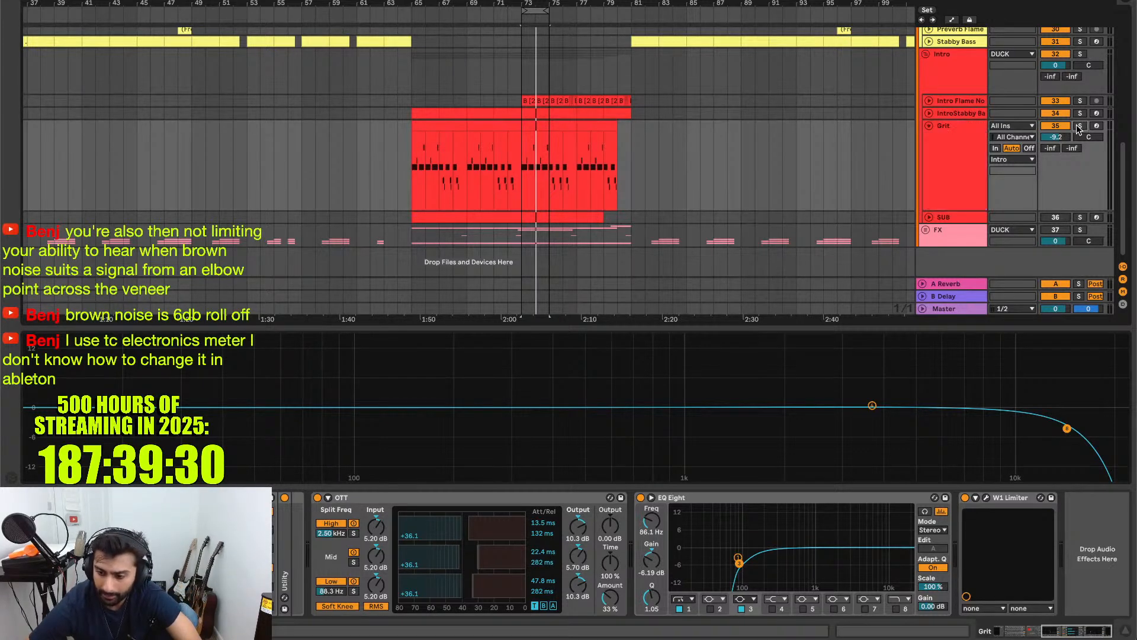
key(space)
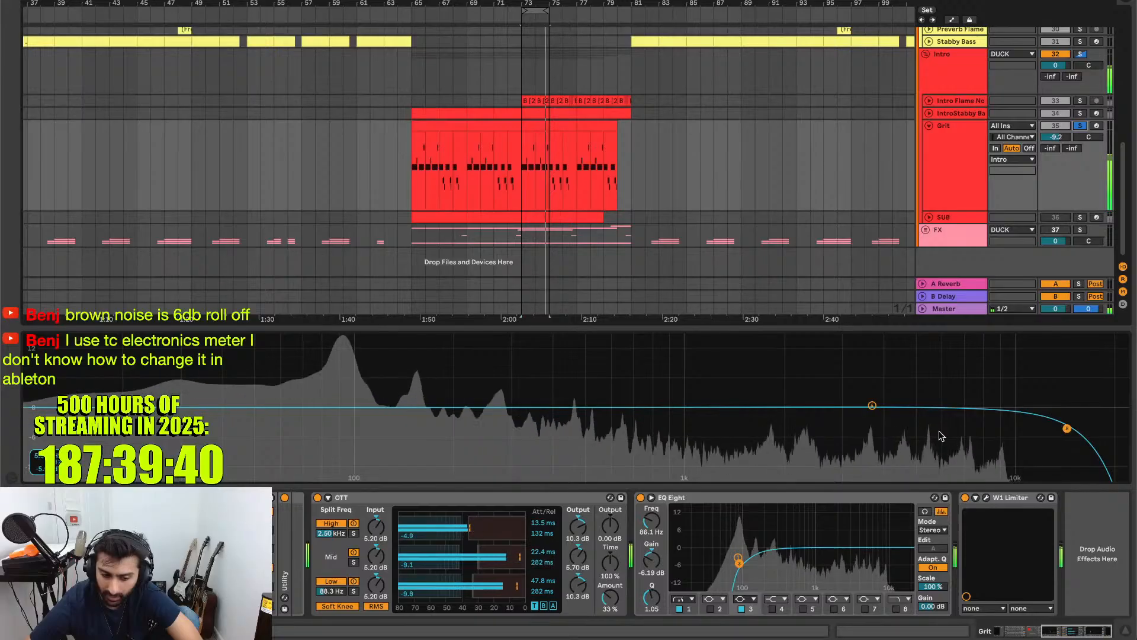
- In the Grit track's last EQ Eight, move the low cut to 194 Hz and the neighbouring dip to 202 Hz
scroll(435, 531, left, 3)
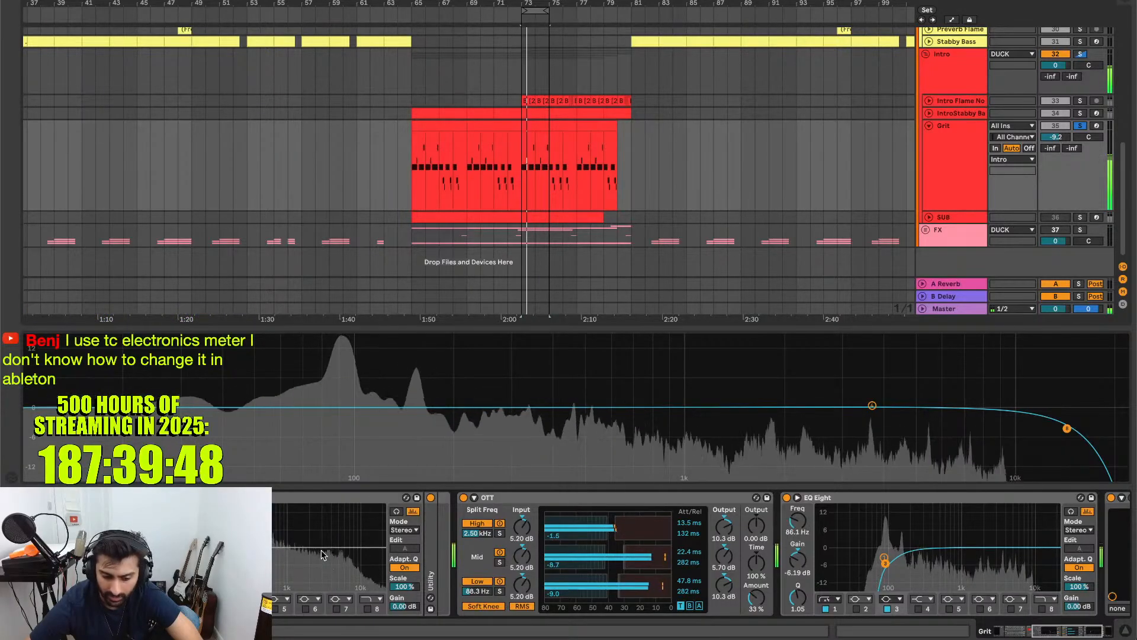
scroll(850, 582, right, 5)
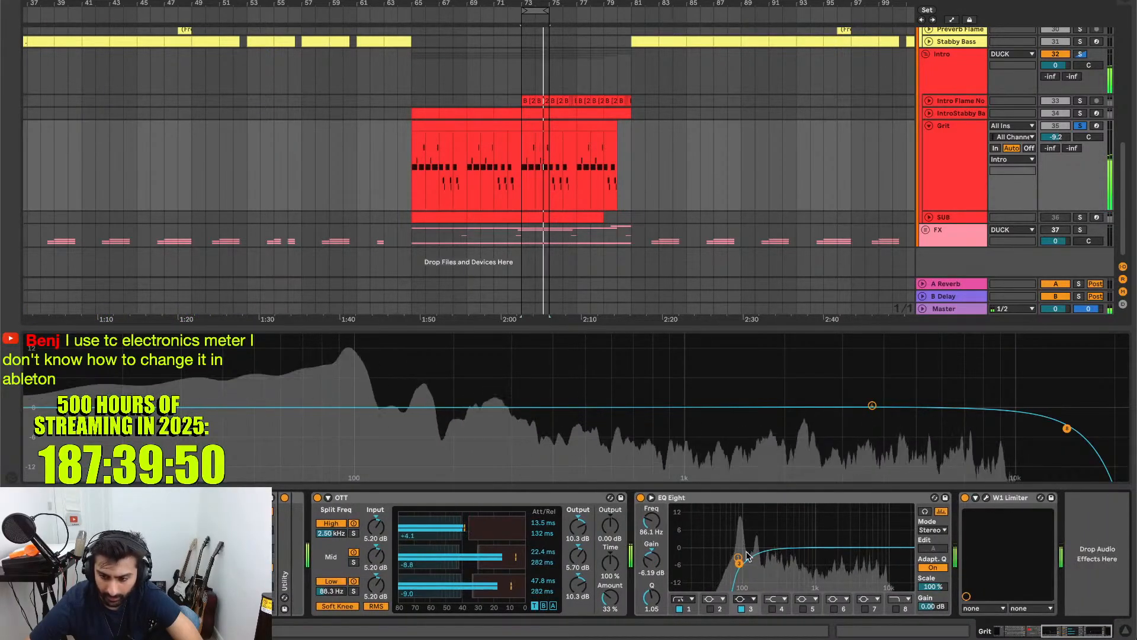
drag(739, 561, 764, 557)
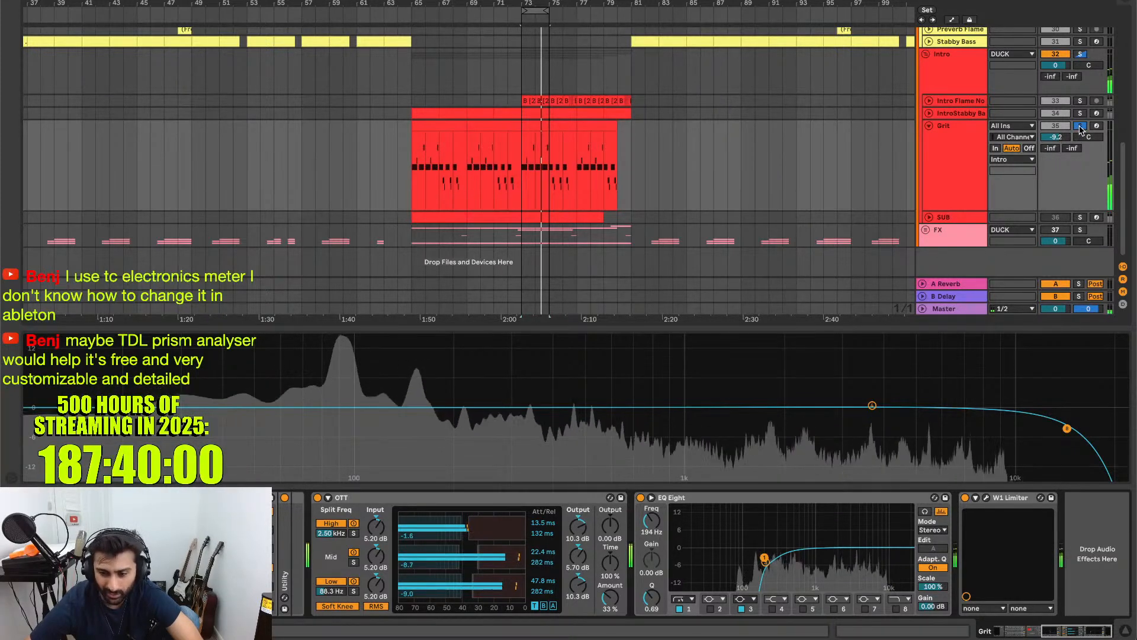
- Set the output gain of the Grit track's last EQ Eight to 10 dB
click(962, 161)
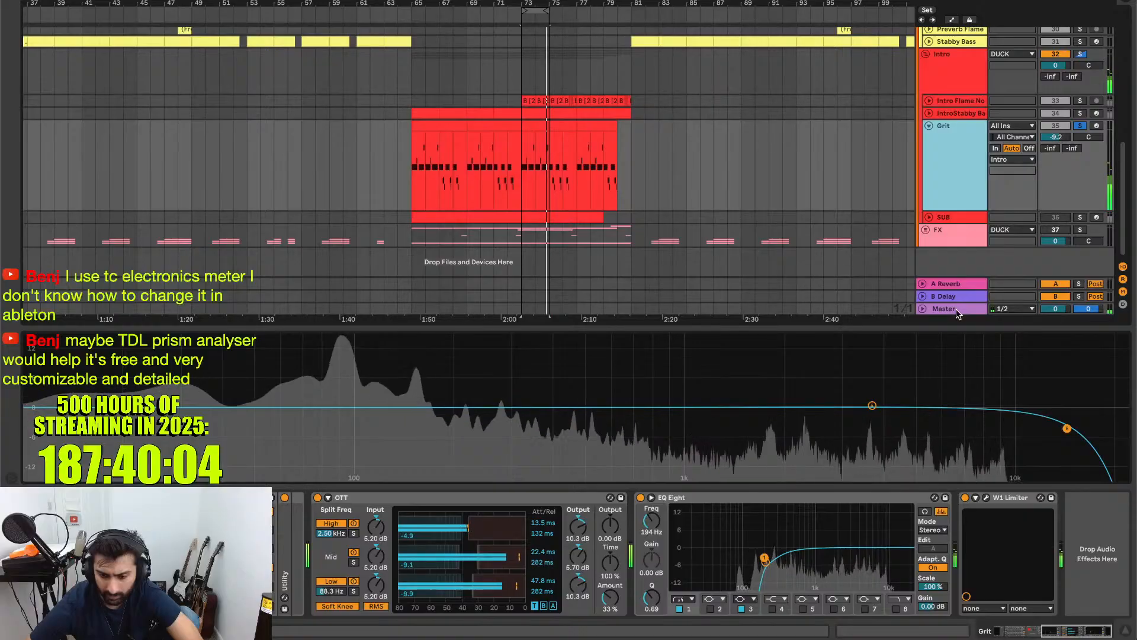
click(651, 497)
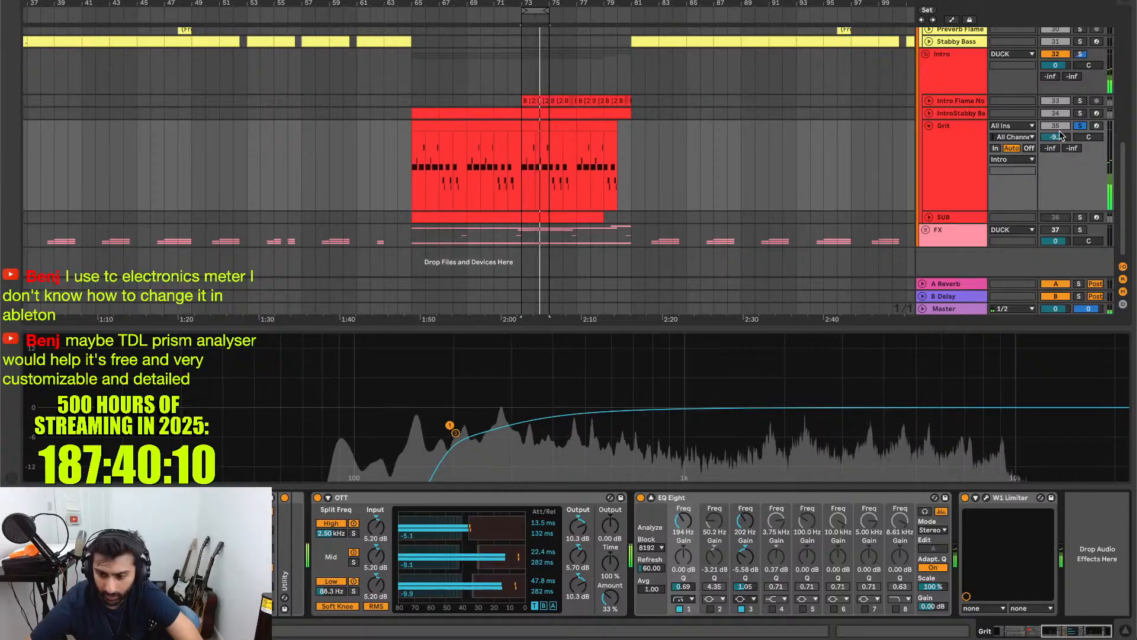
click(932, 608)
text(10)
key(Return)
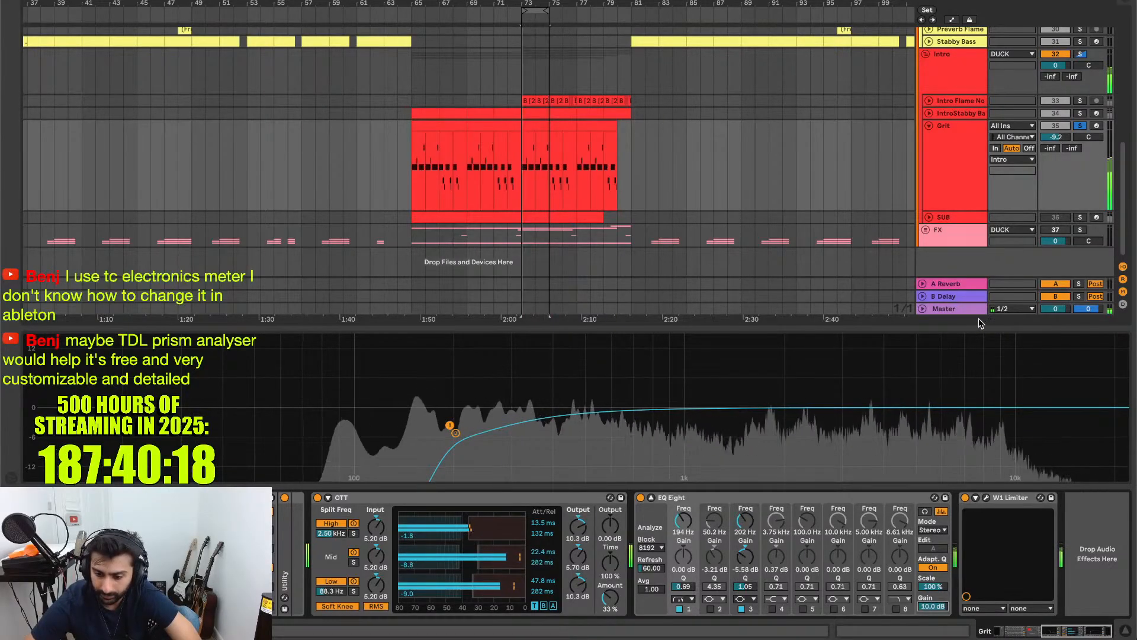
- Show the Master track's spectrum, unsolo the Grit track and play the loop in the full mix
click(945, 309)
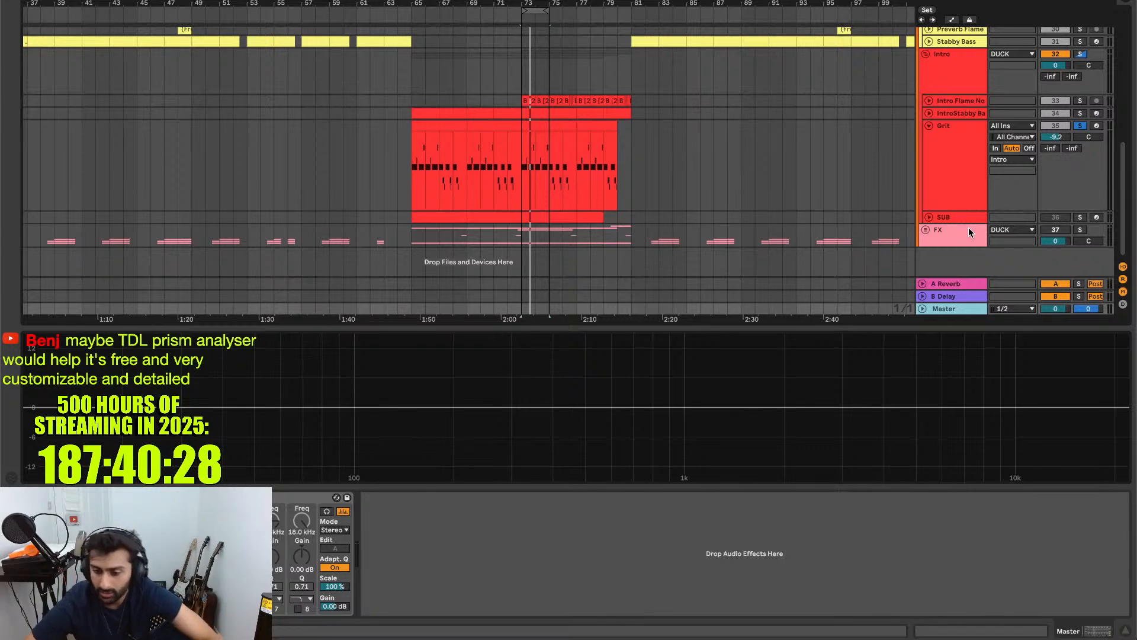
click(971, 172)
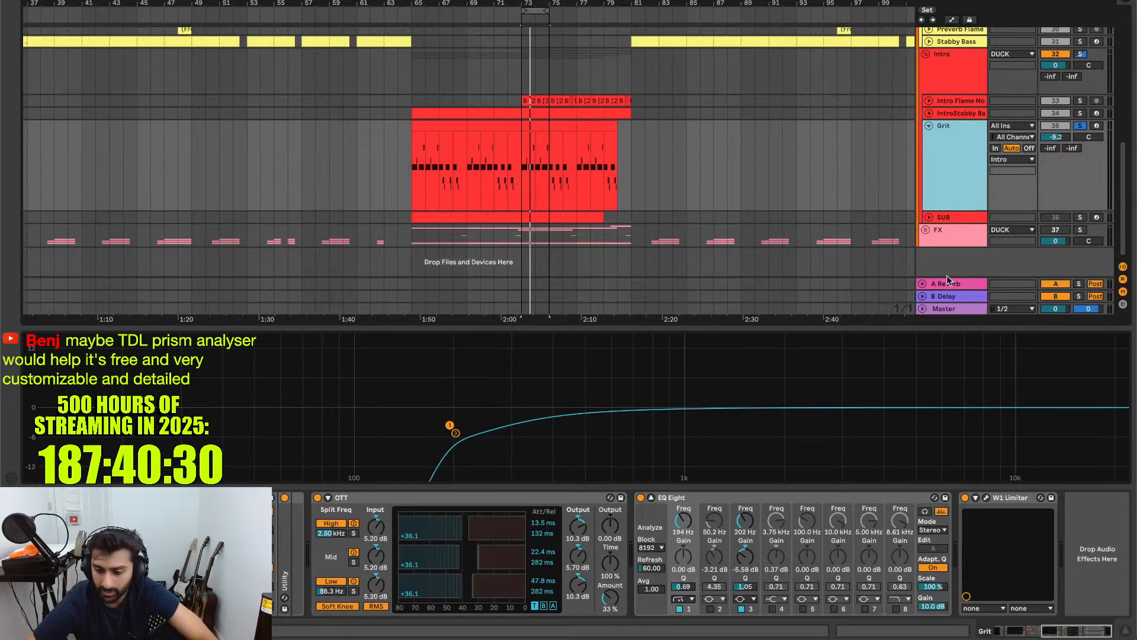
click(945, 307)
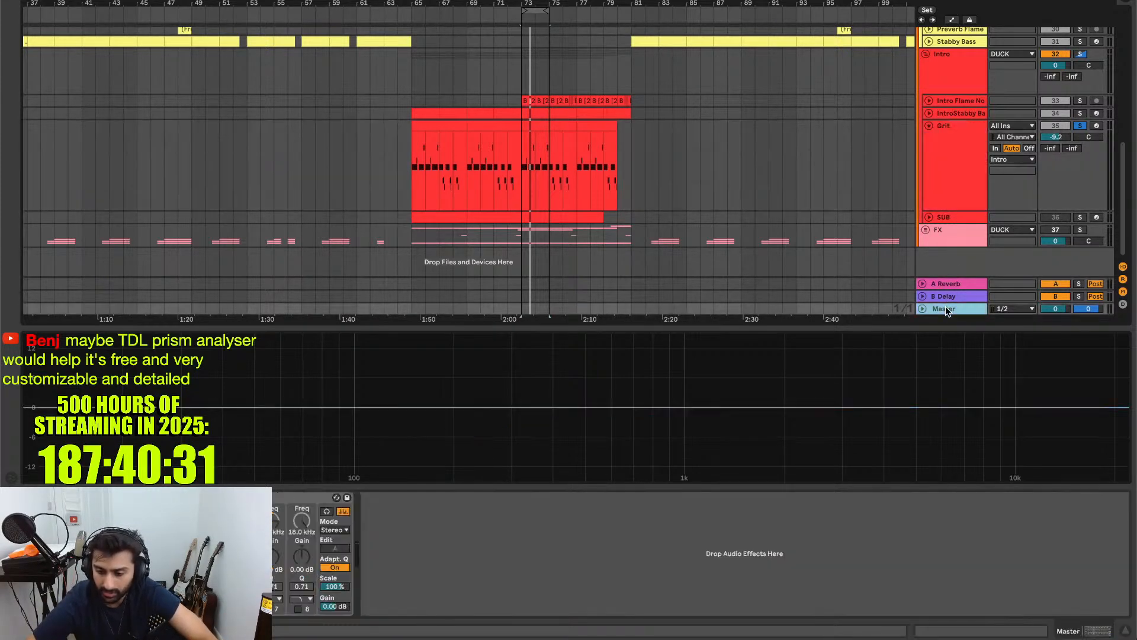
click(1082, 126)
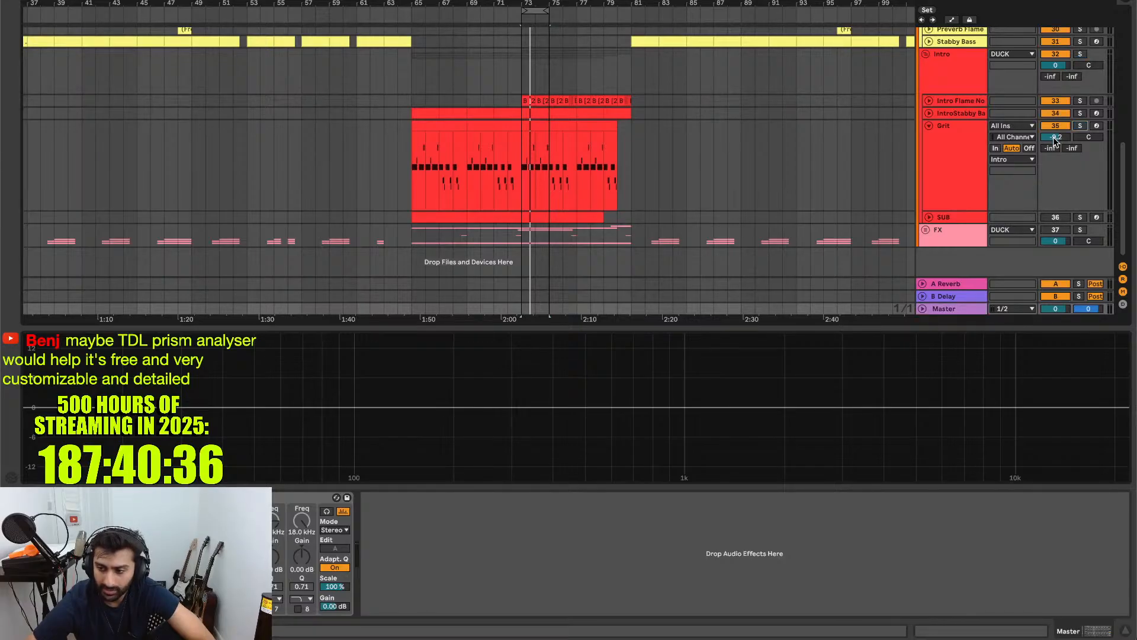
key(space)
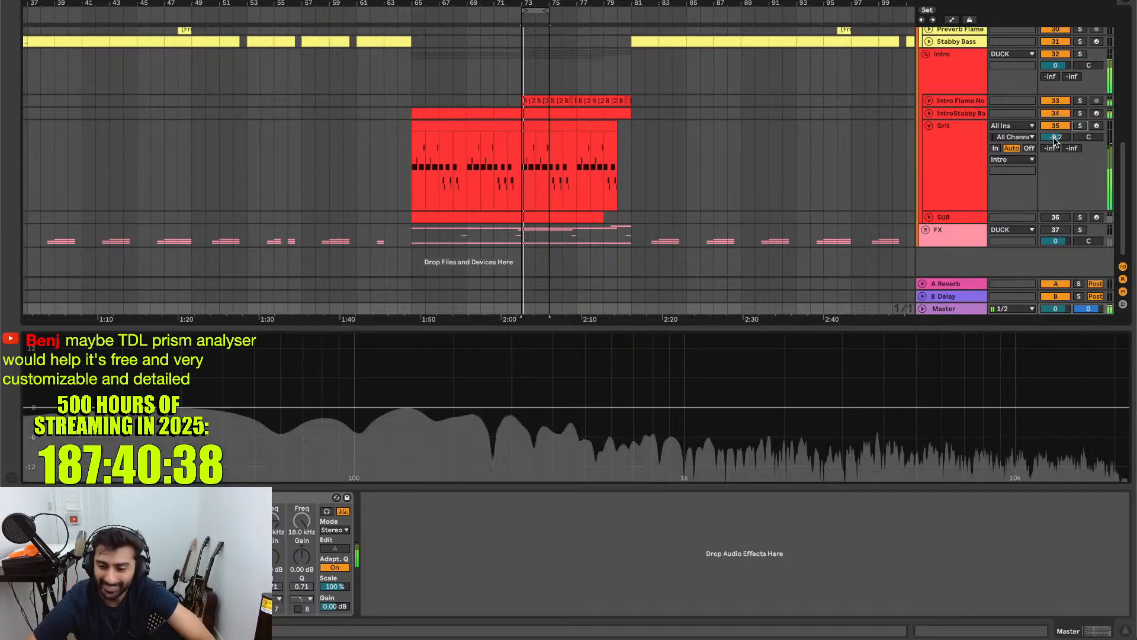
- Try the Grit track's volume at 6.0 dB, then bring it down to -11.3 dB and stop playback
drag(1054, 138, 1053, 89)
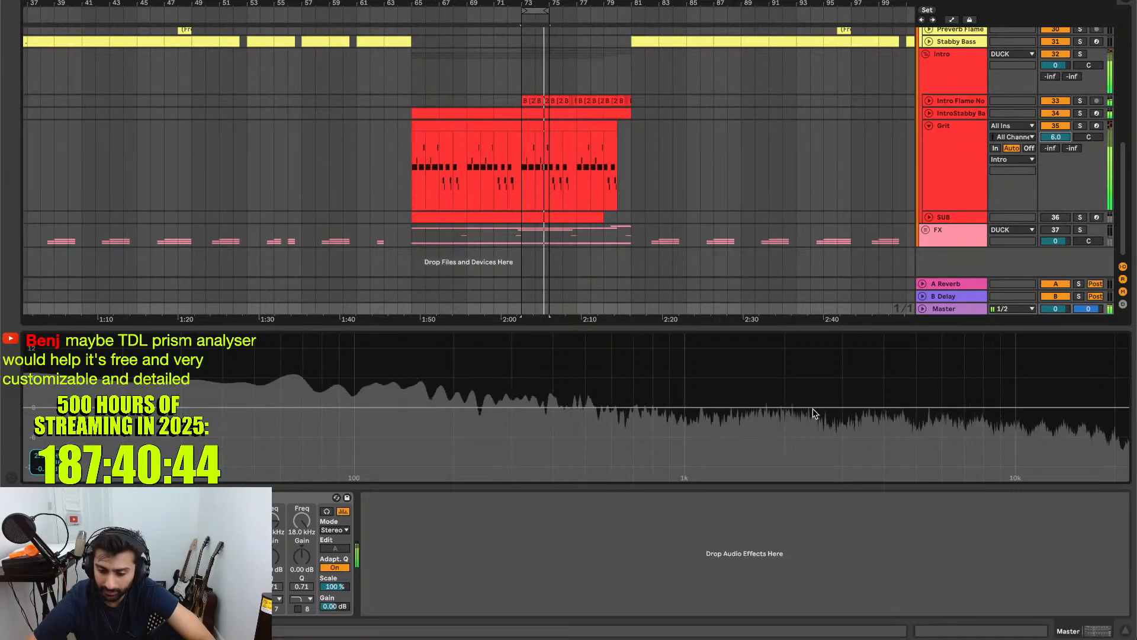
drag(1055, 138, 1055, 189)
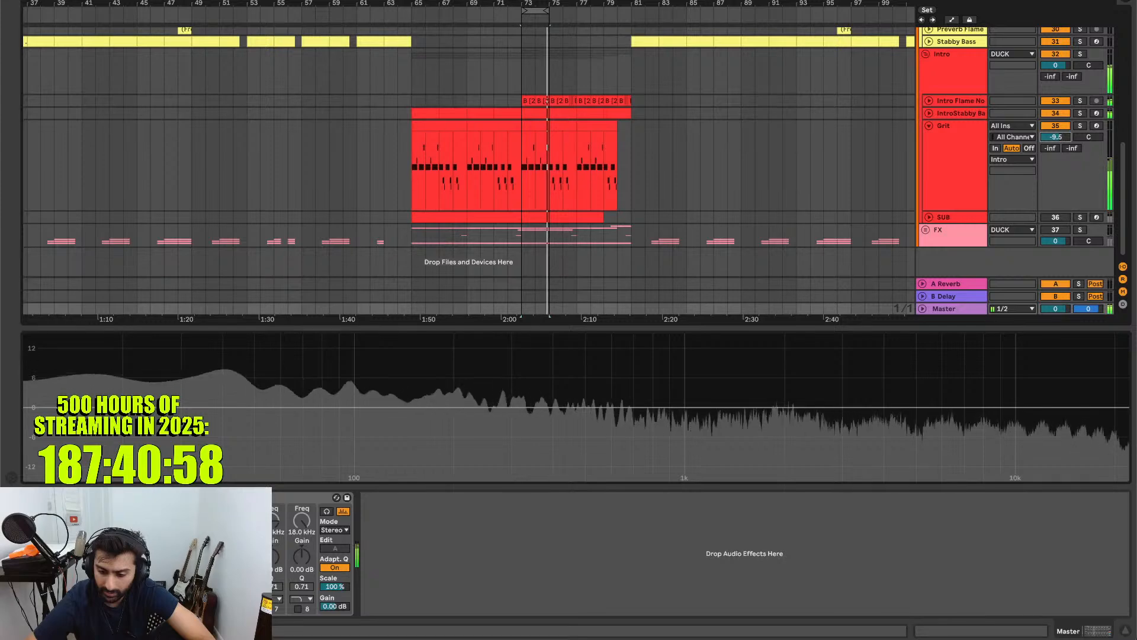
drag(1055, 137, 1055, 142)
key(space)
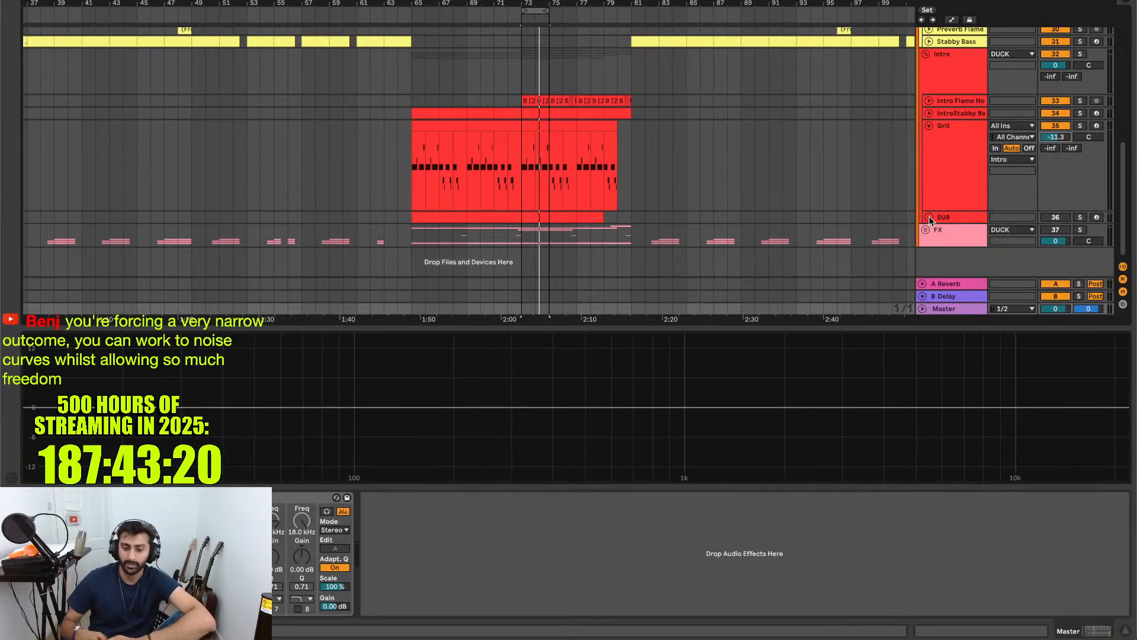
- Place the playback start at bar 81, where the second drop begins
scroll(929, 217, up, 8)
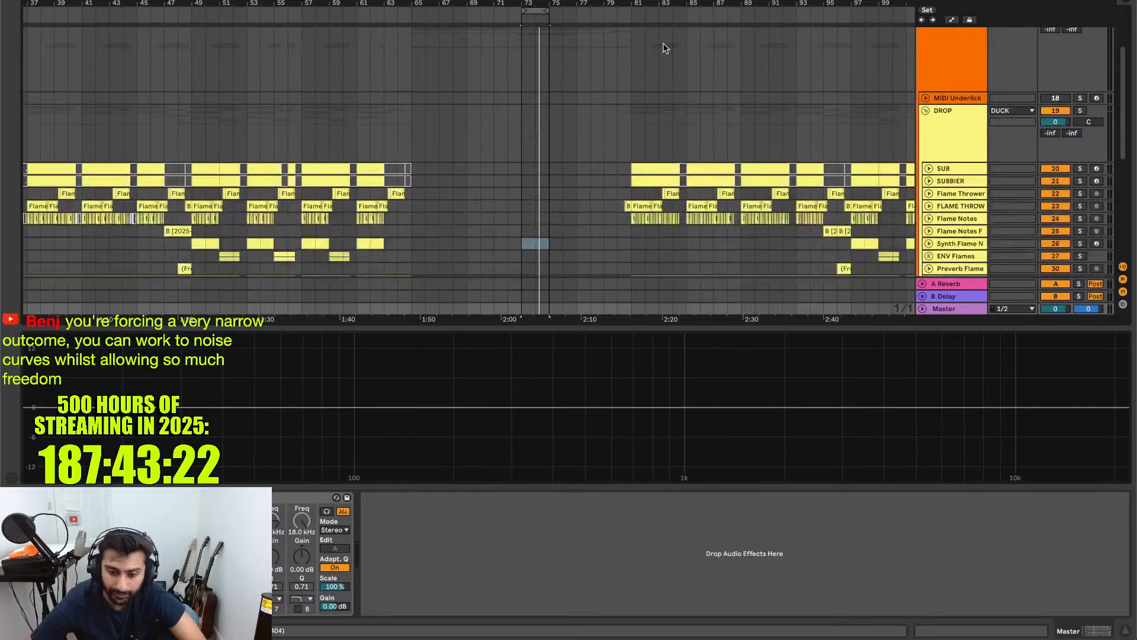
key(minus)
scroll(578, 102, down, 2)
scroll(578, 102, down, 2)
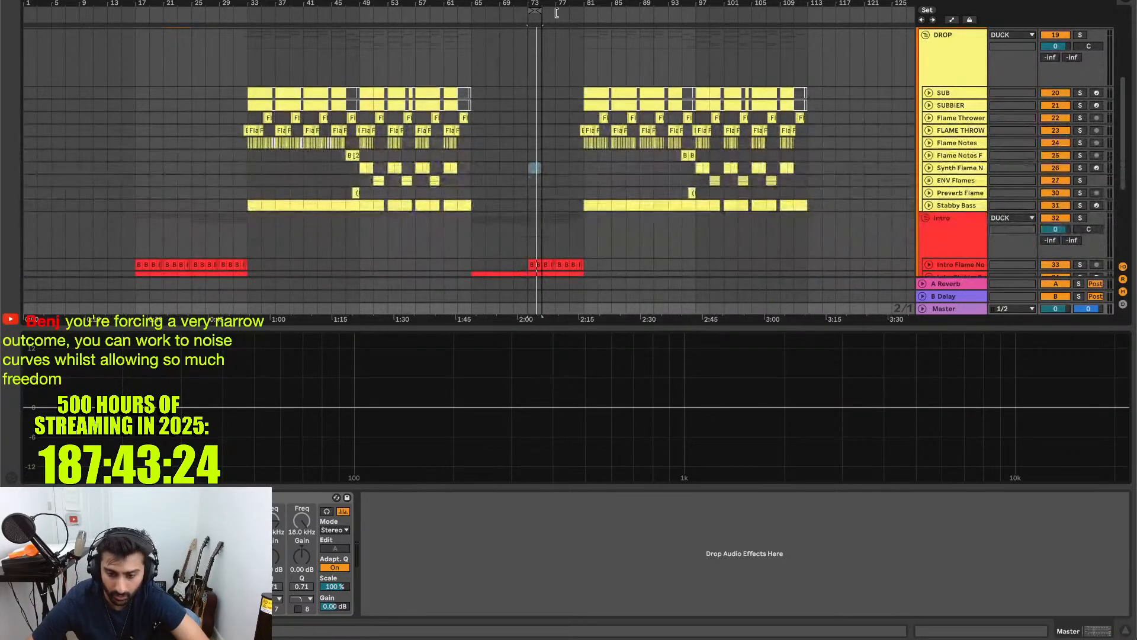
scroll(672, 155, up, 8)
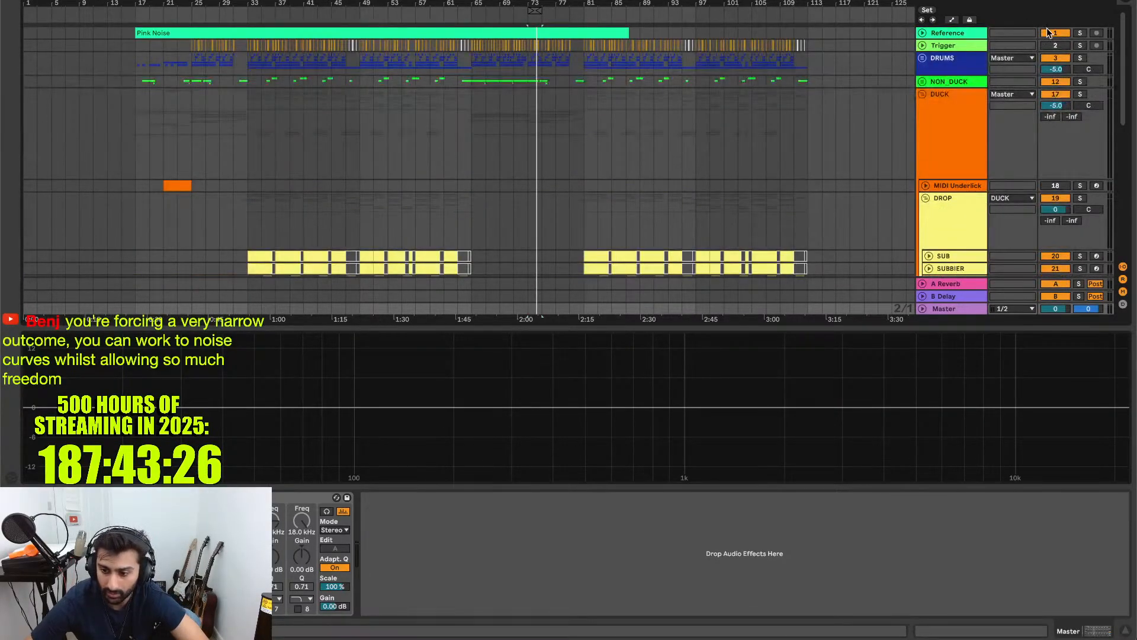
scroll(634, 139, down, 8)
scroll(634, 139, up, 5)
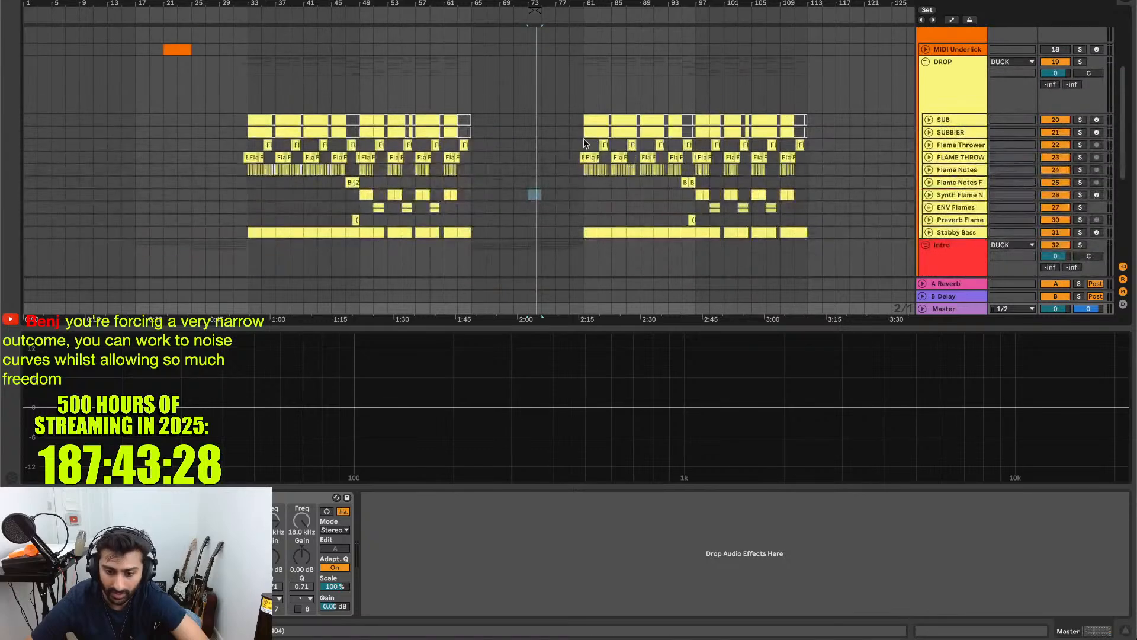
click(585, 305)
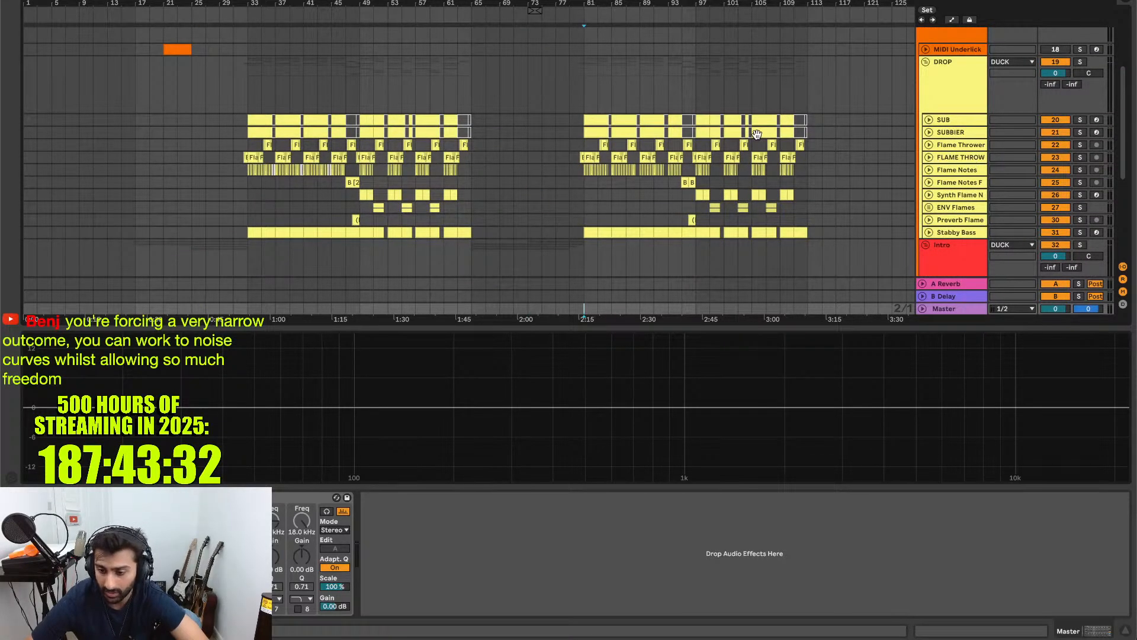
- Lower the computer's volume and play the second drop to check its spectrum on the Master
scroll(756, 139, down, 8)
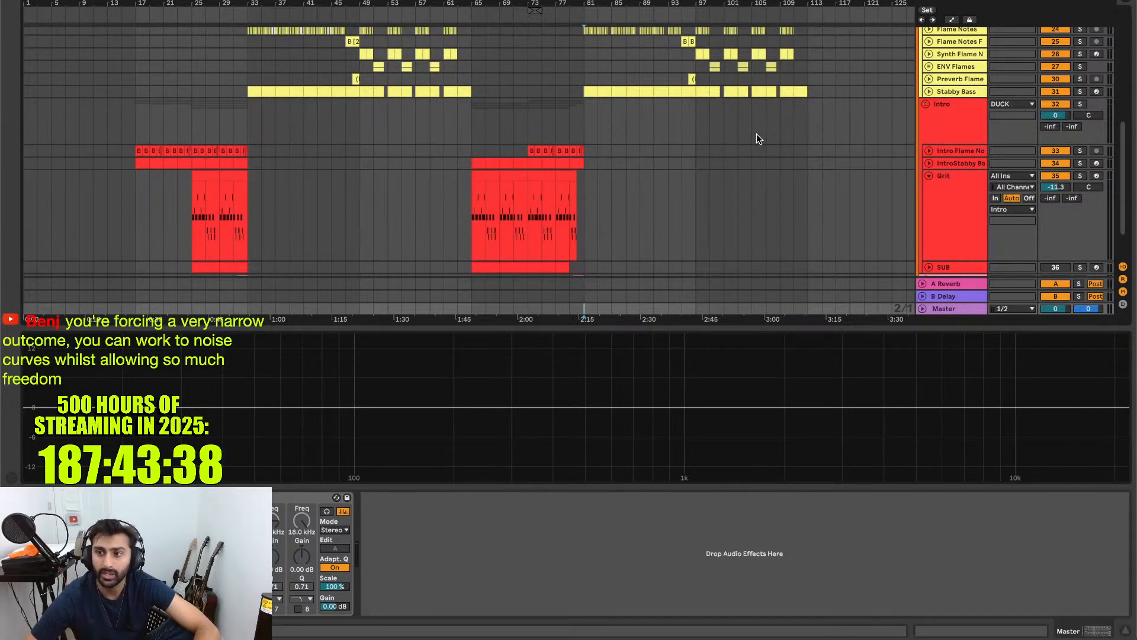
scroll(756, 134, up, 5)
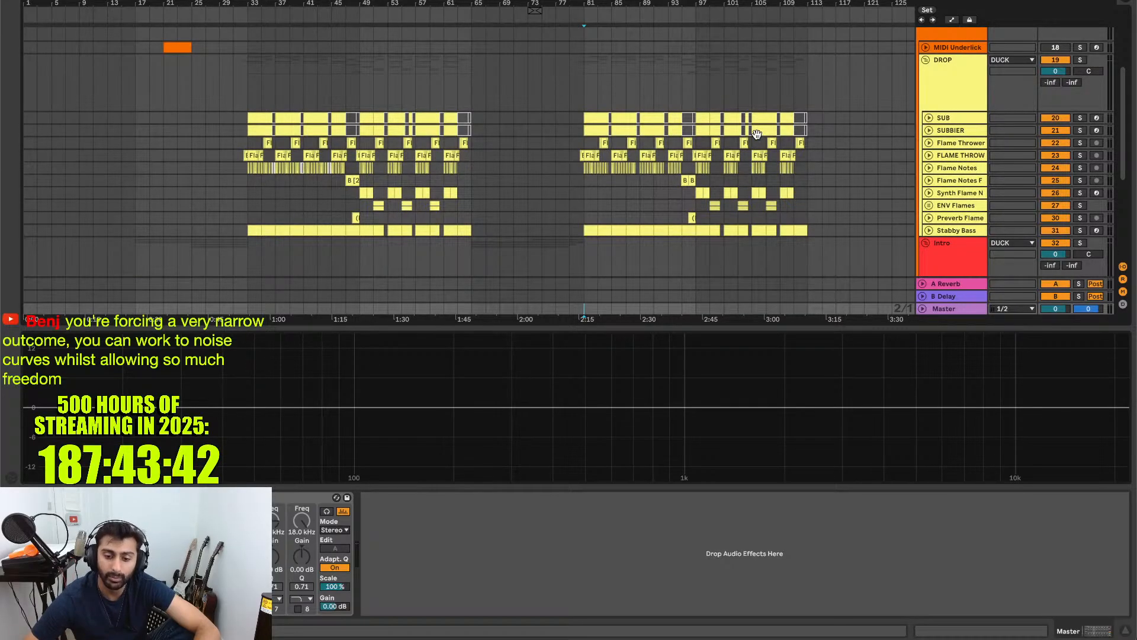
key(XF86AudioLowerVolume)
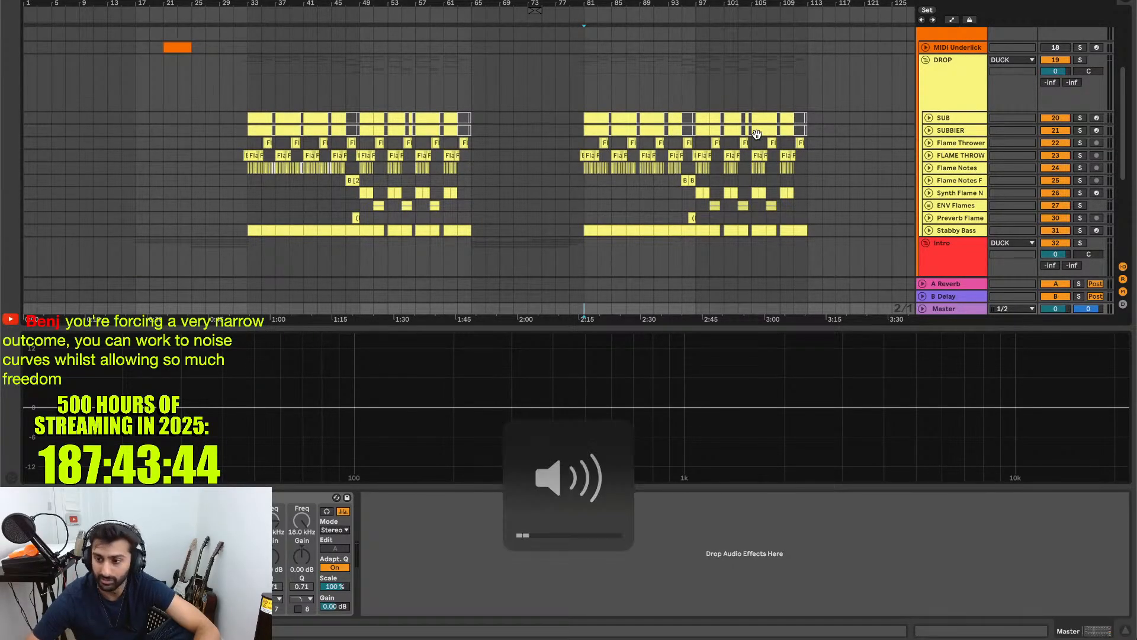
key(space)
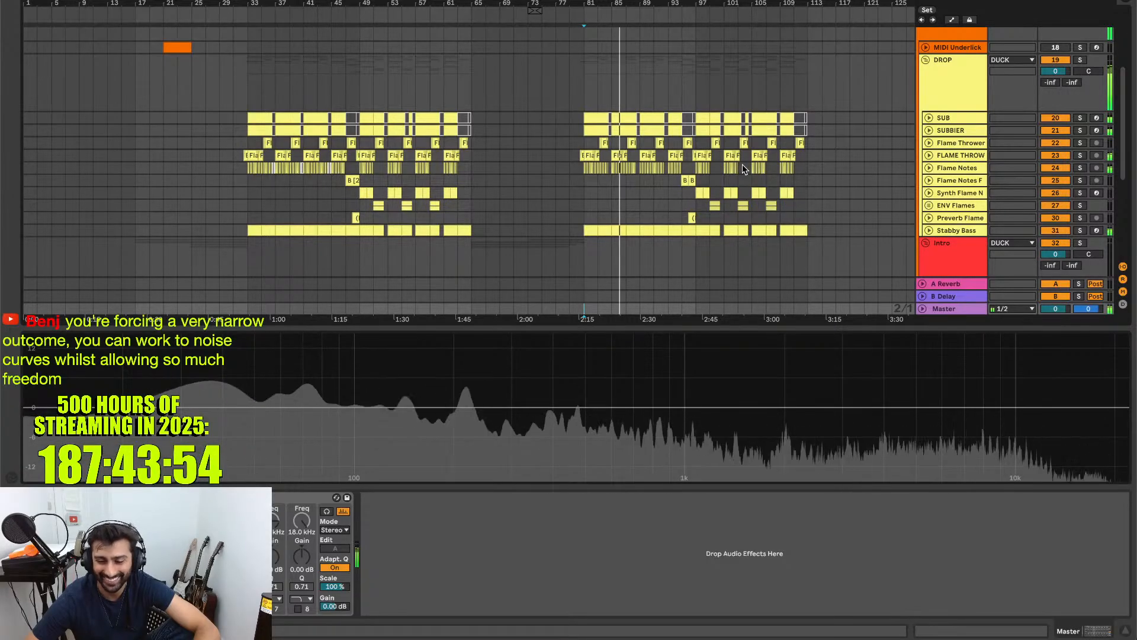
key(space)
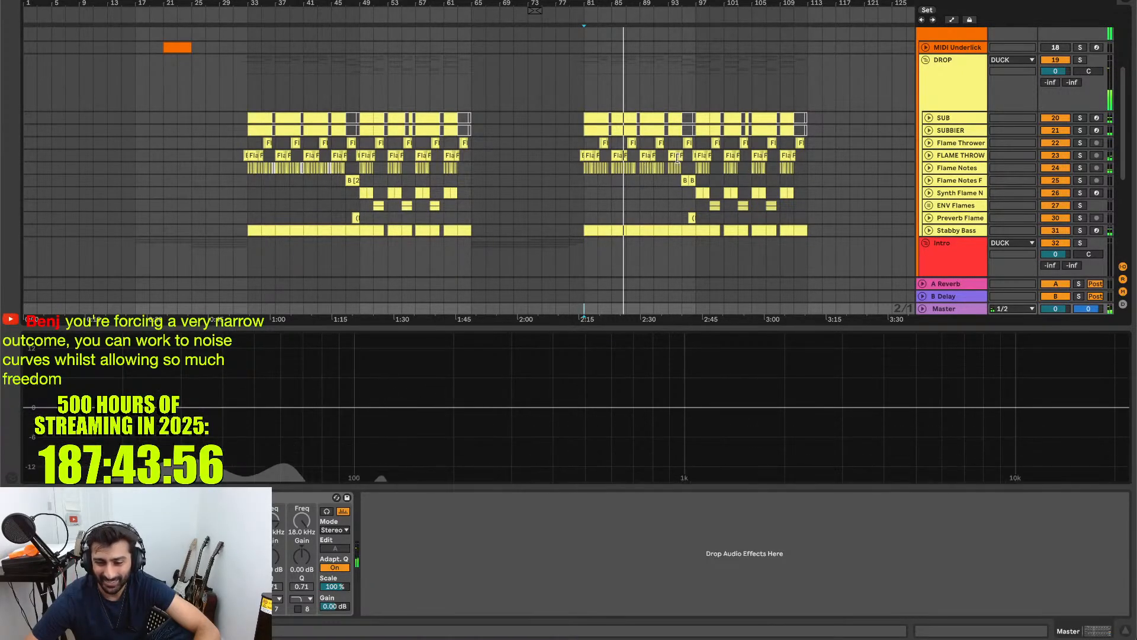
- Unfold and solo the Flame Thrower track, and play it from just before its first clip in the second drop
click(929, 143)
click(1080, 143)
click(597, 166)
key(space)
scroll(597, 167, up, 5)
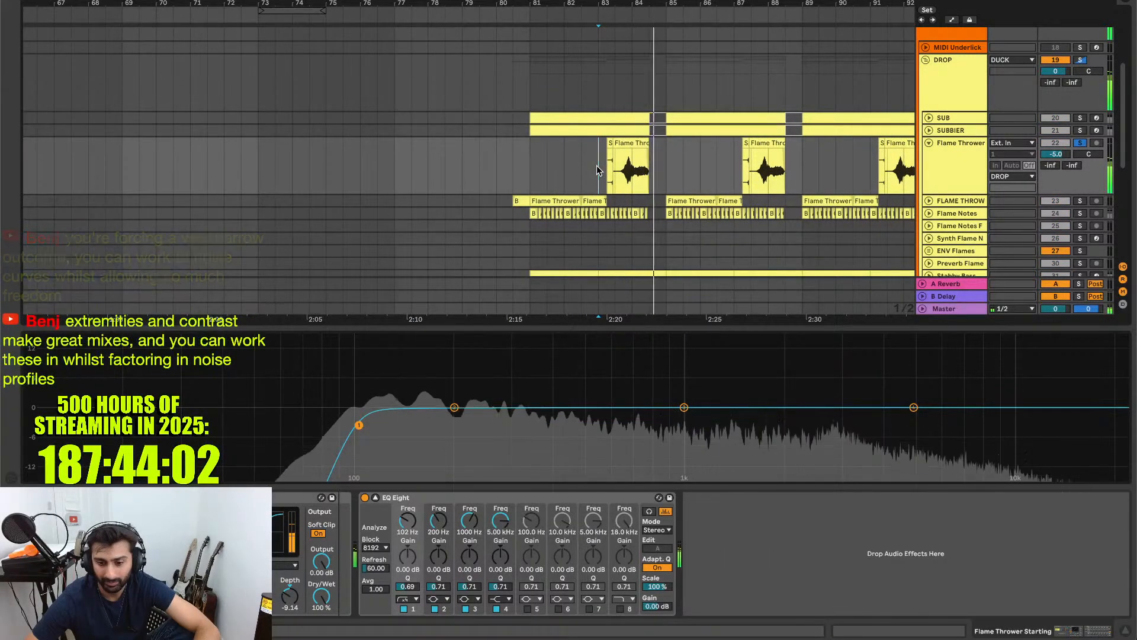
- Unsolo the Flame Thrower track and fold it again
click(1082, 144)
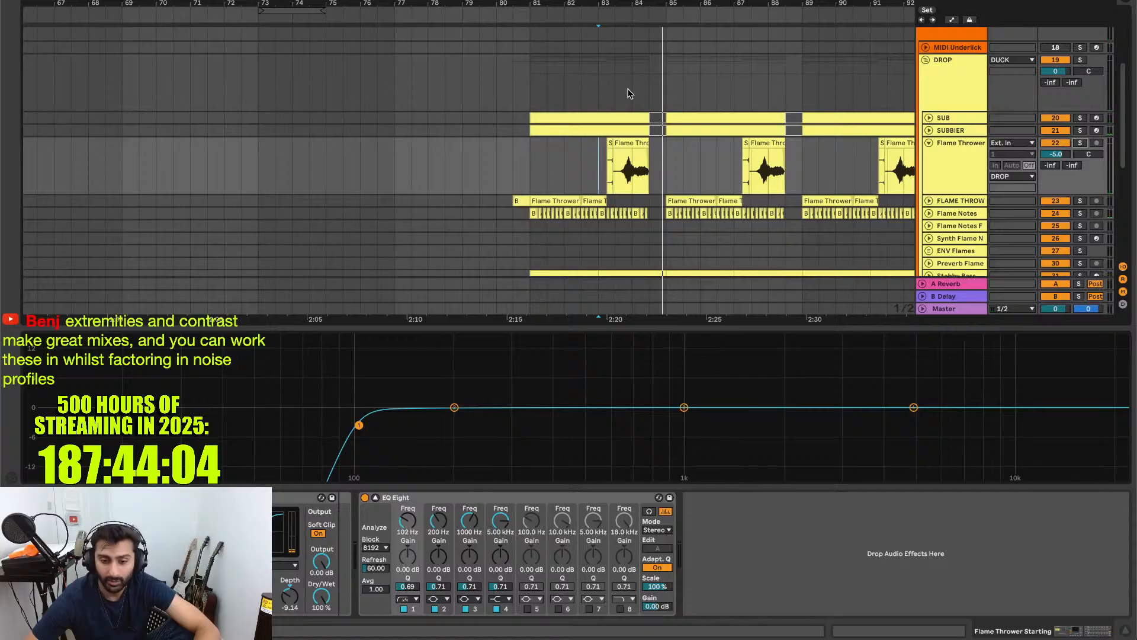
scroll(588, 170, down, 4)
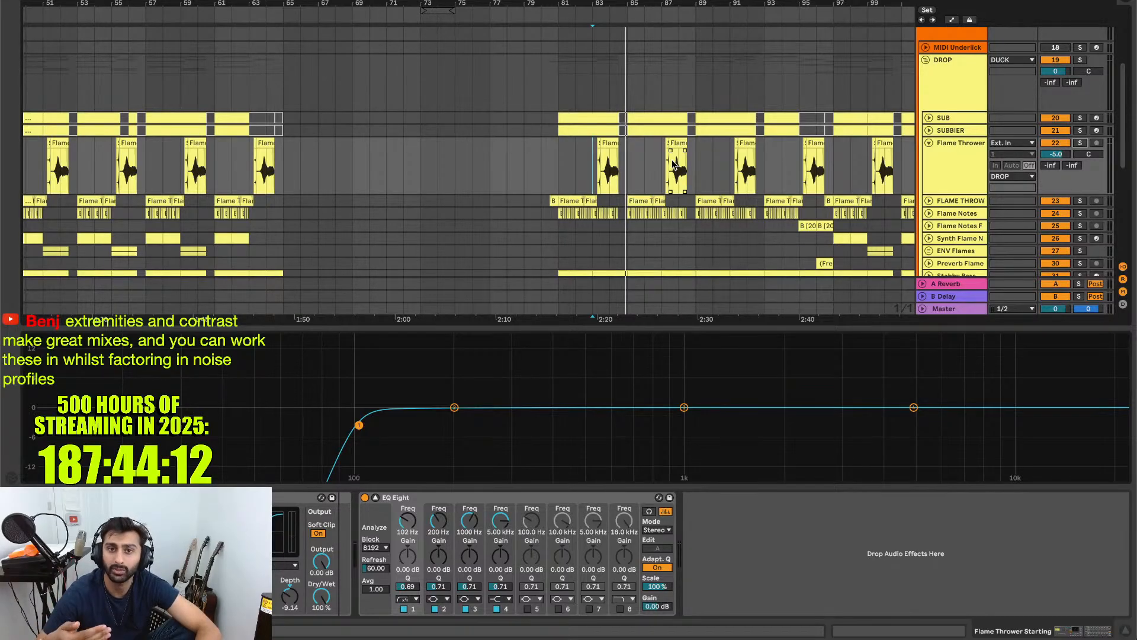
click(974, 171)
key(u)
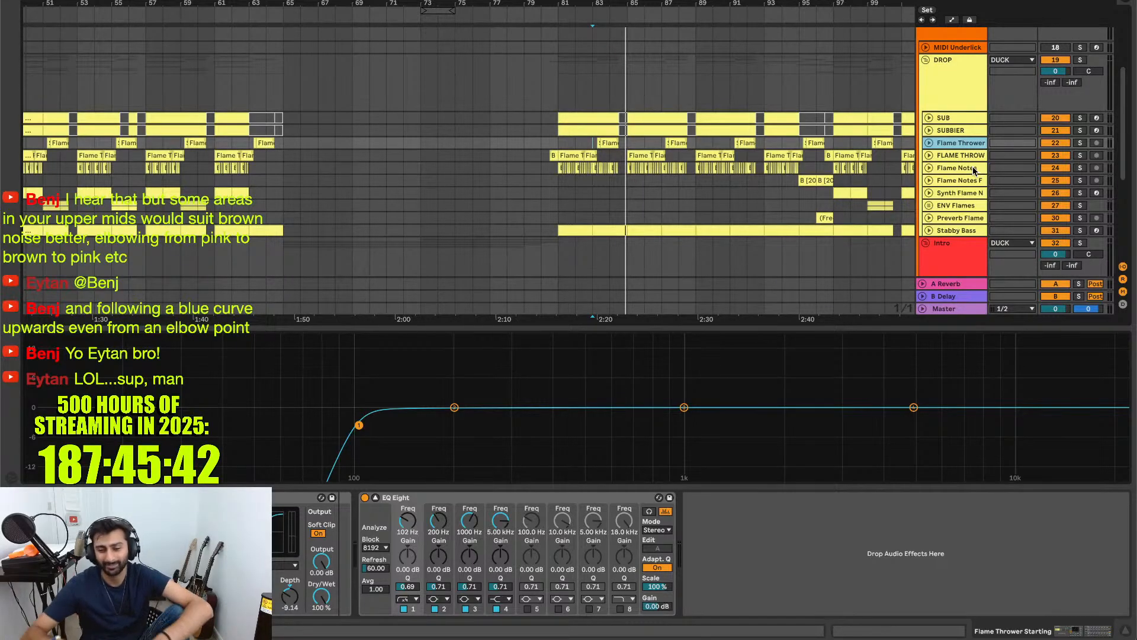
- Solo the Grit track and play it from bar 73 to check its spectrum
scroll(794, 204, down, 5)
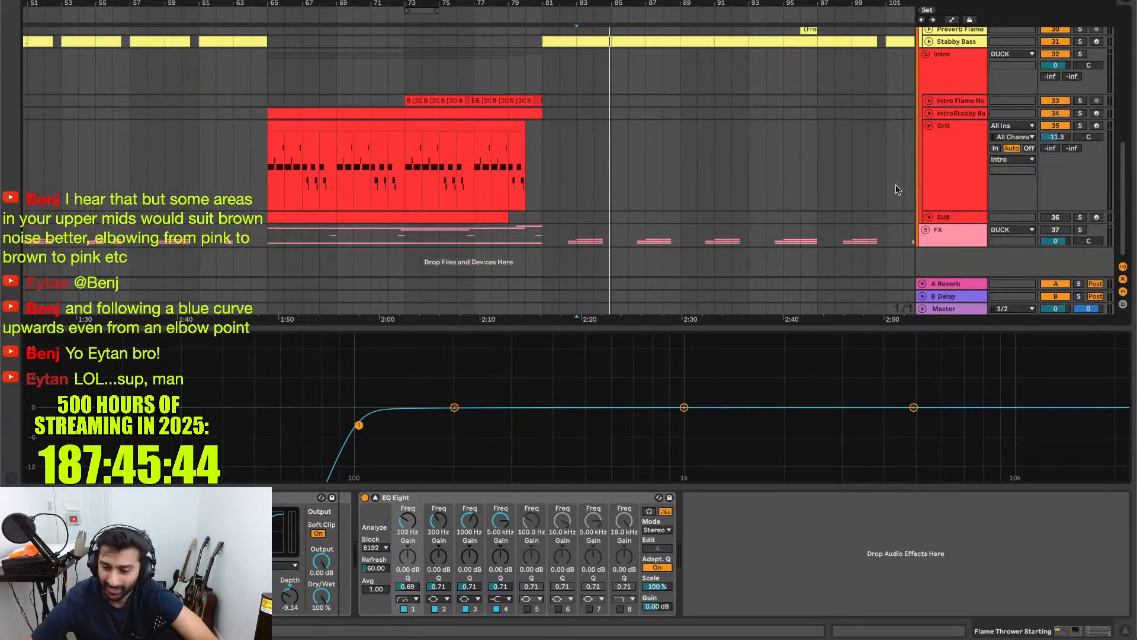
click(955, 154)
click(421, 10)
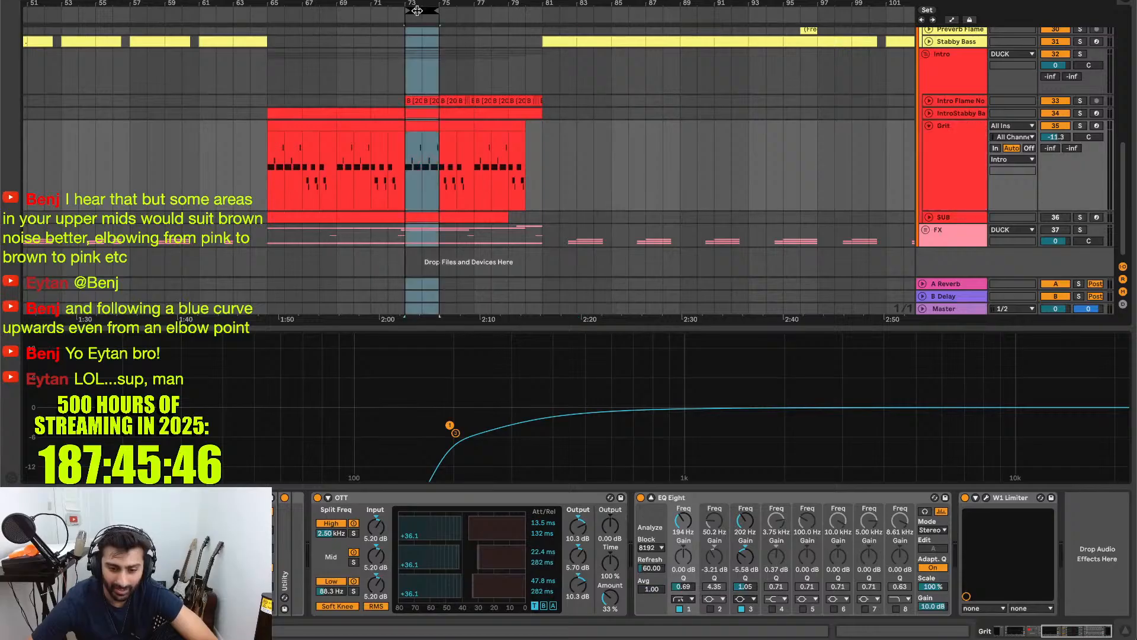
key(space)
click(1079, 125)
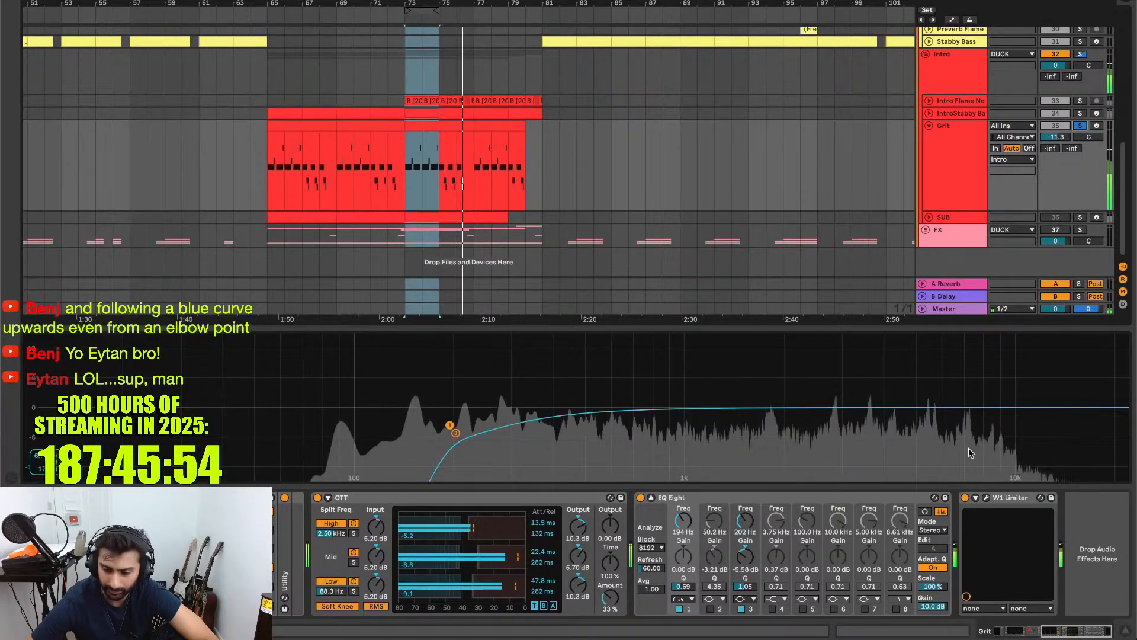
- Unsolo the Grit track and check the full mix in the Master's spectrum, then stop playback
click(958, 307)
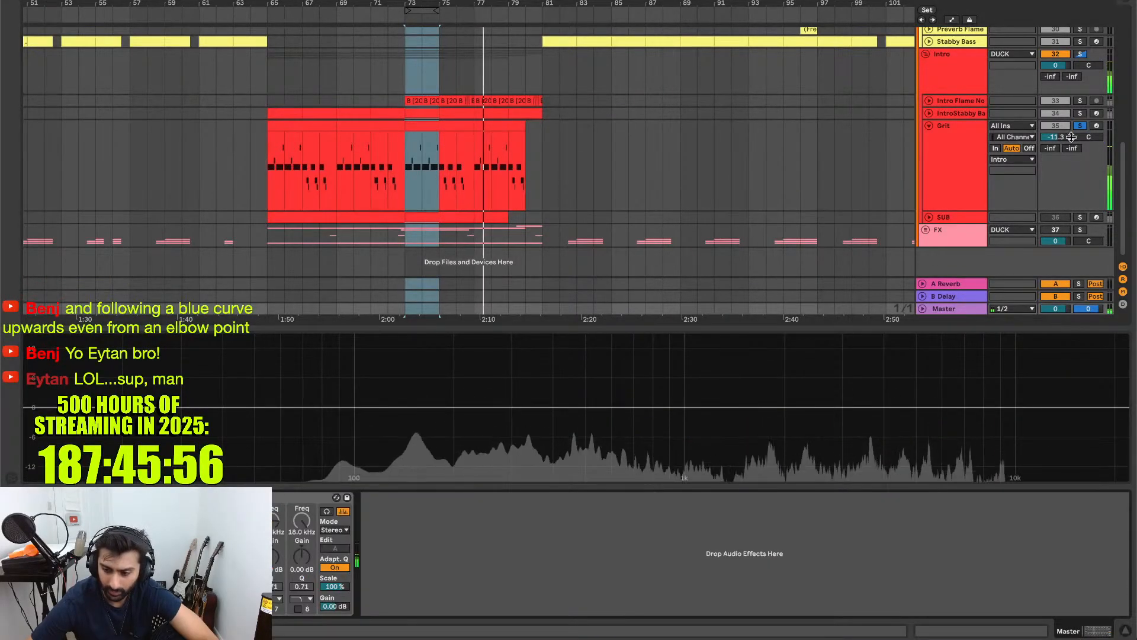
click(1081, 126)
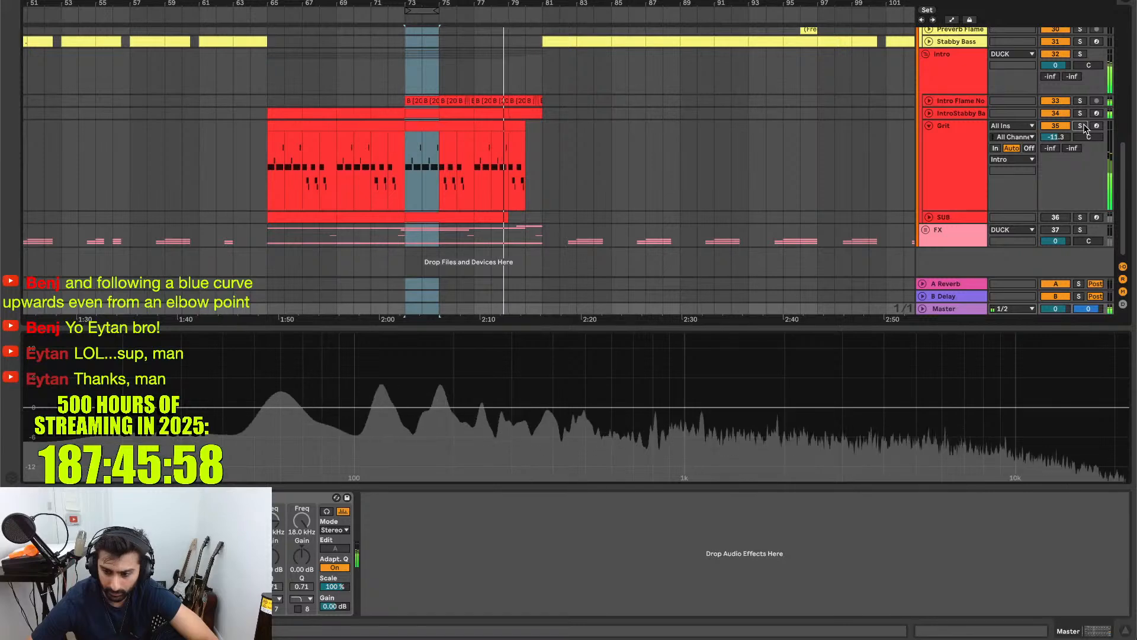
scroll(962, 159, up, 10)
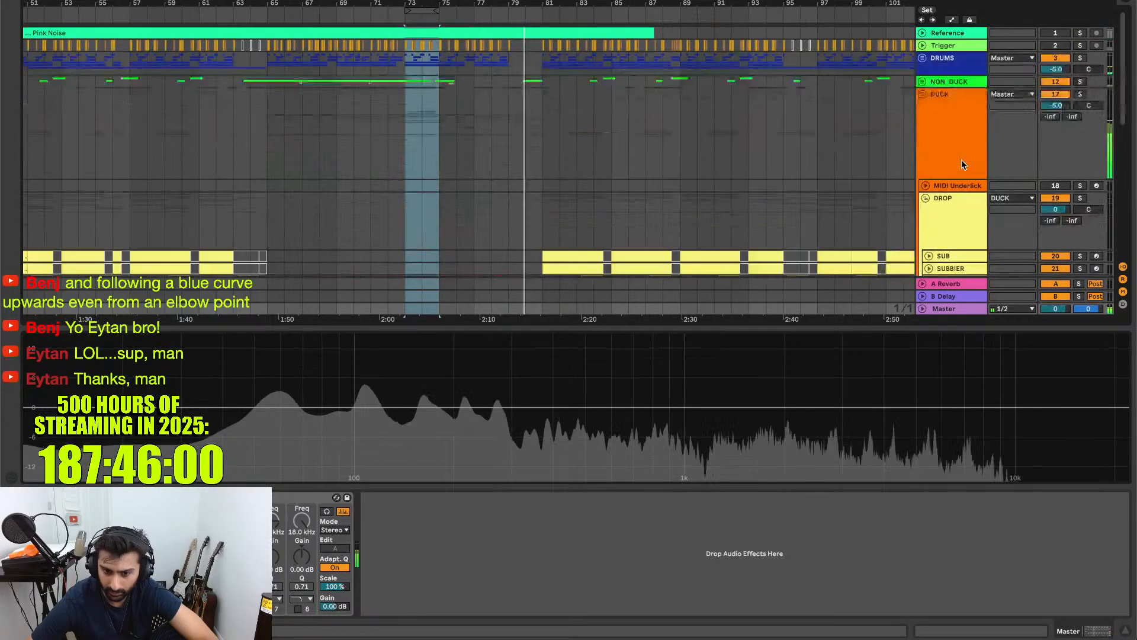
key(space)
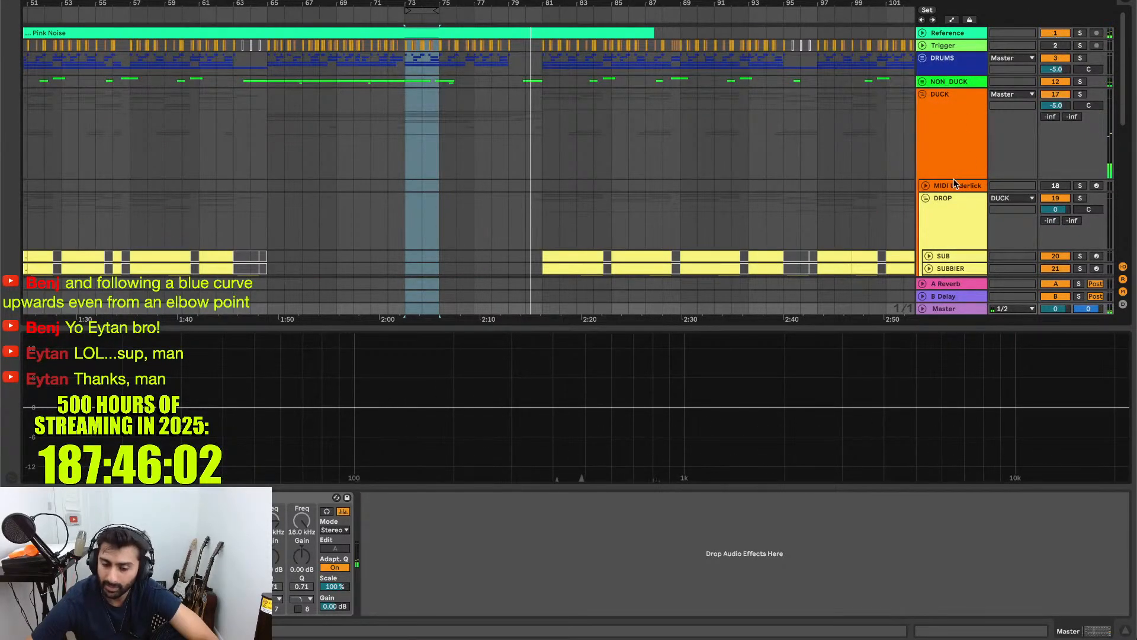
- Fold the Grit track, unfold and activate the intro's SUB track, and play the full mix from bar 73
scroll(954, 179, down, 10)
click(956, 157)
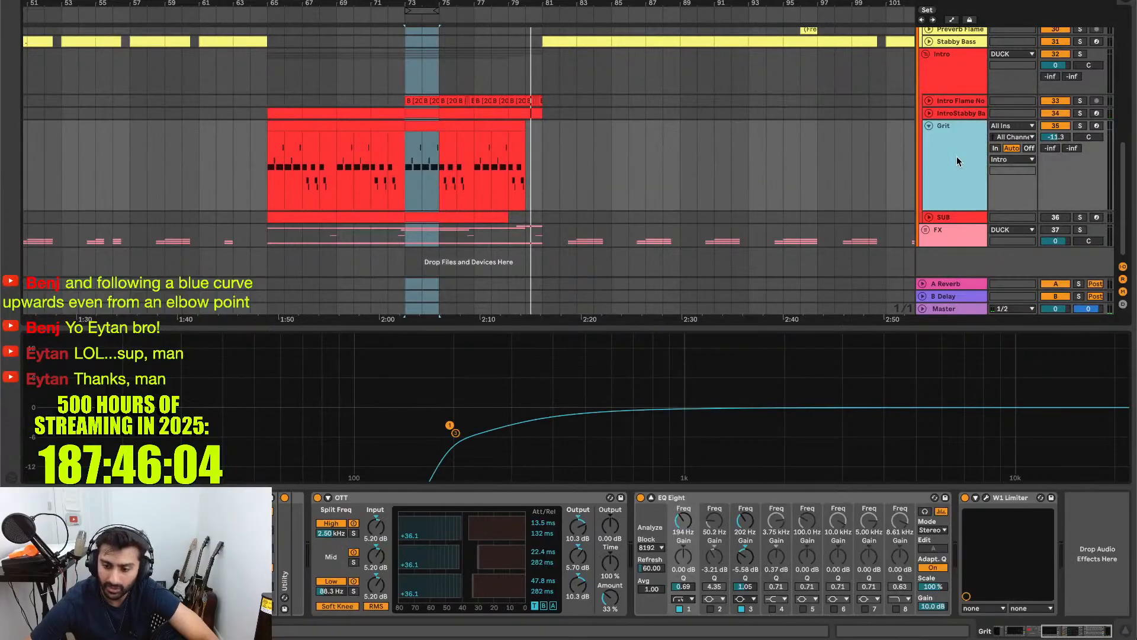
click(1047, 140)
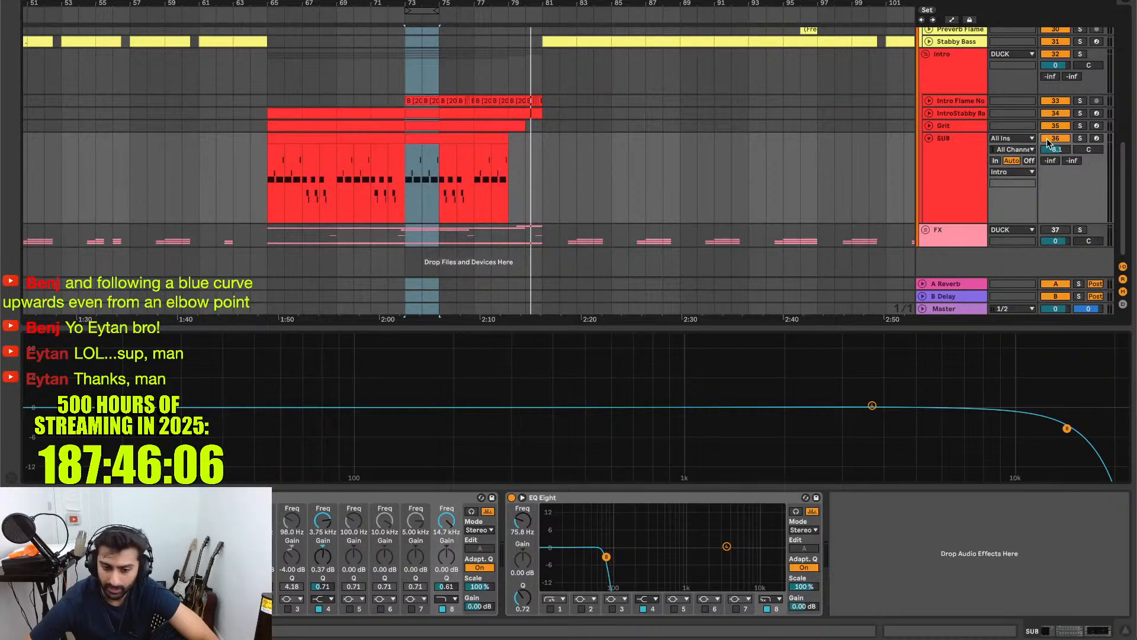
key(space)
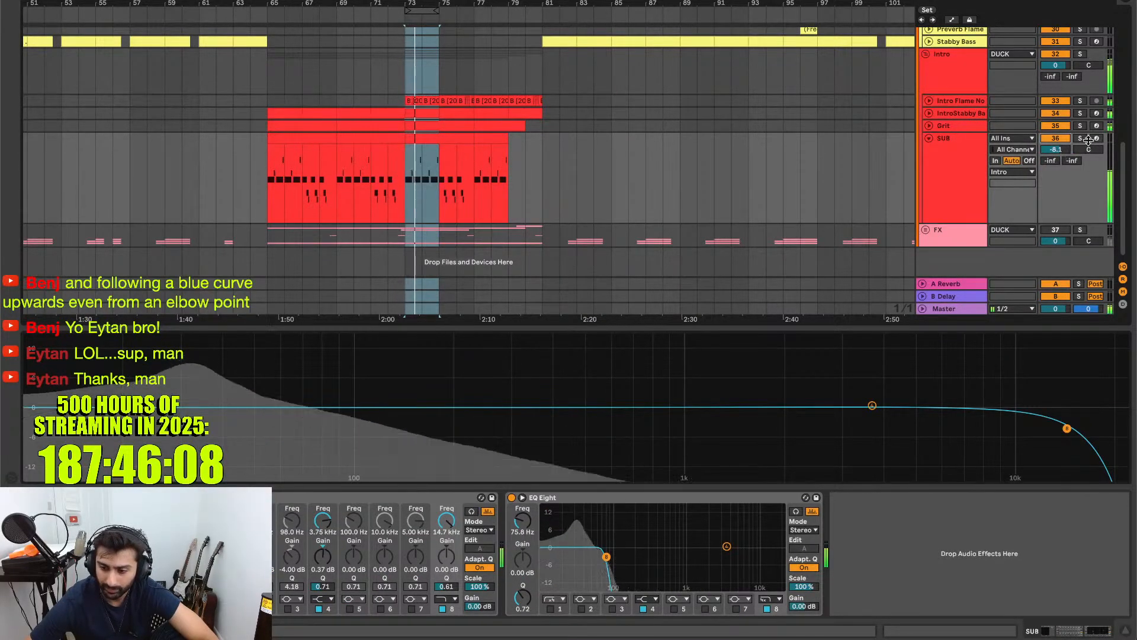
- Try the intro SUB at 6.0 dB against the Master's spectrum, then set its volume to -6.7 dB and stop playback
drag(1058, 153, 1058, 112)
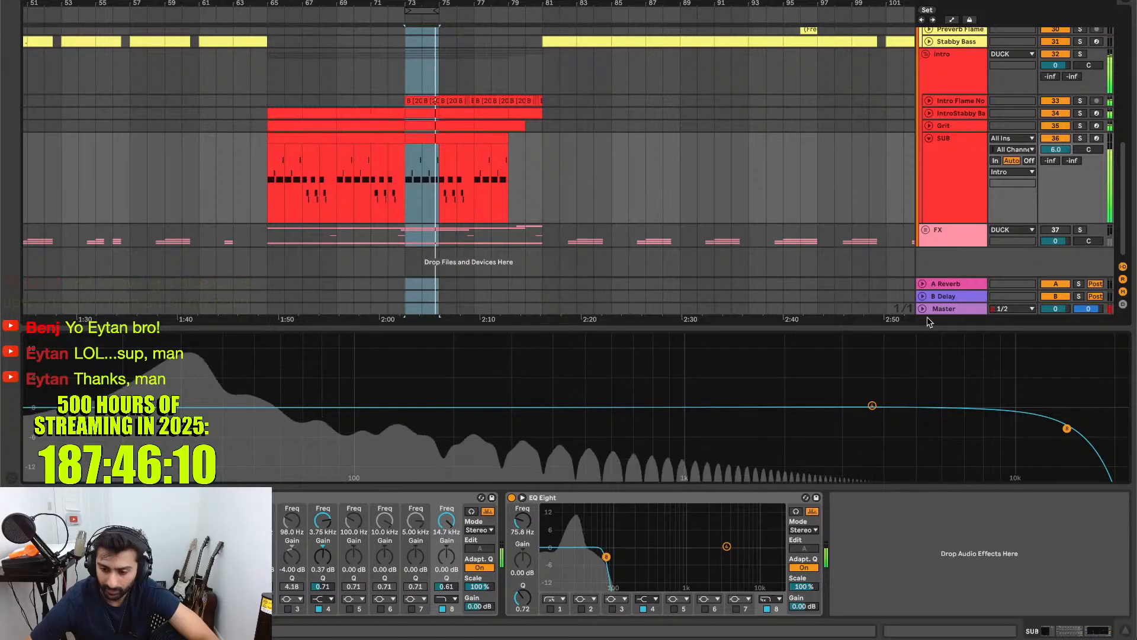
click(944, 309)
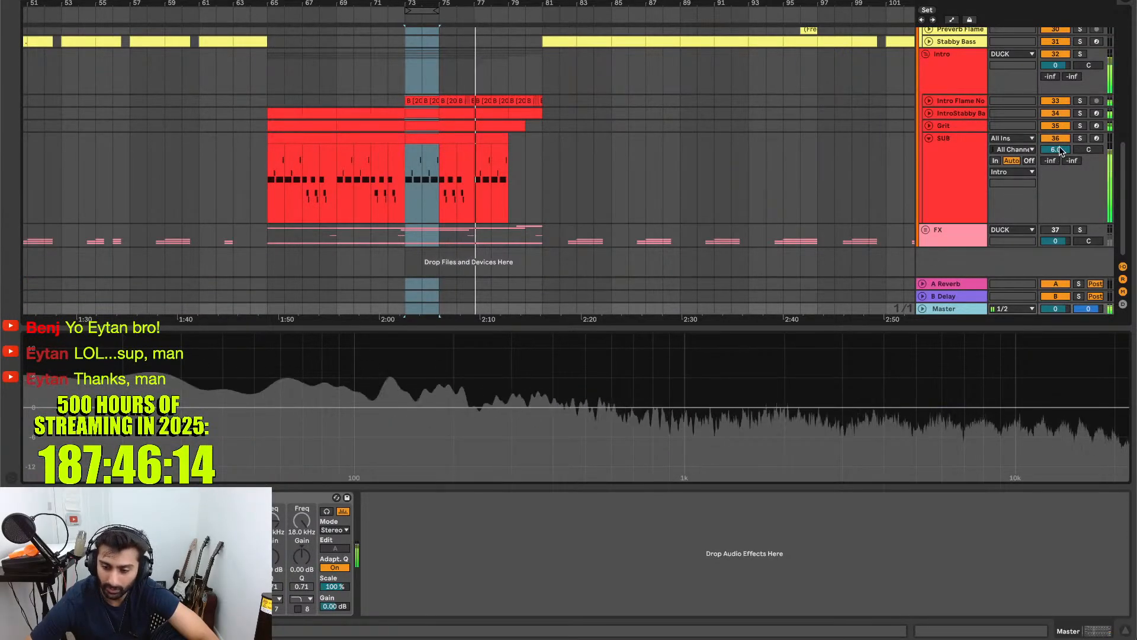
drag(1055, 149, 1055, 193)
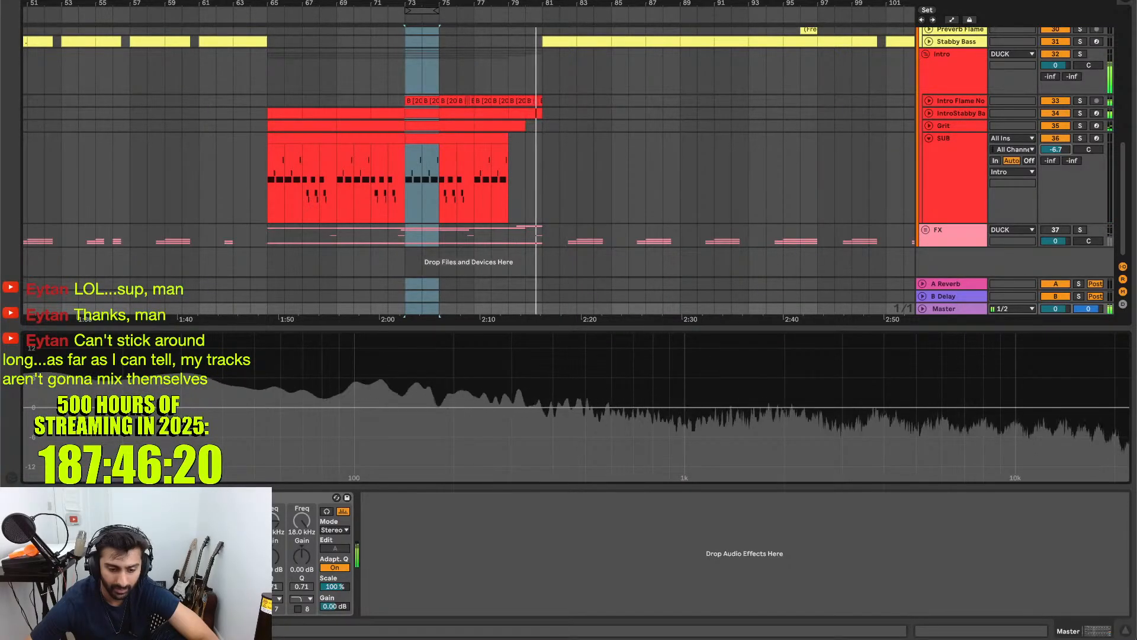
key(space)
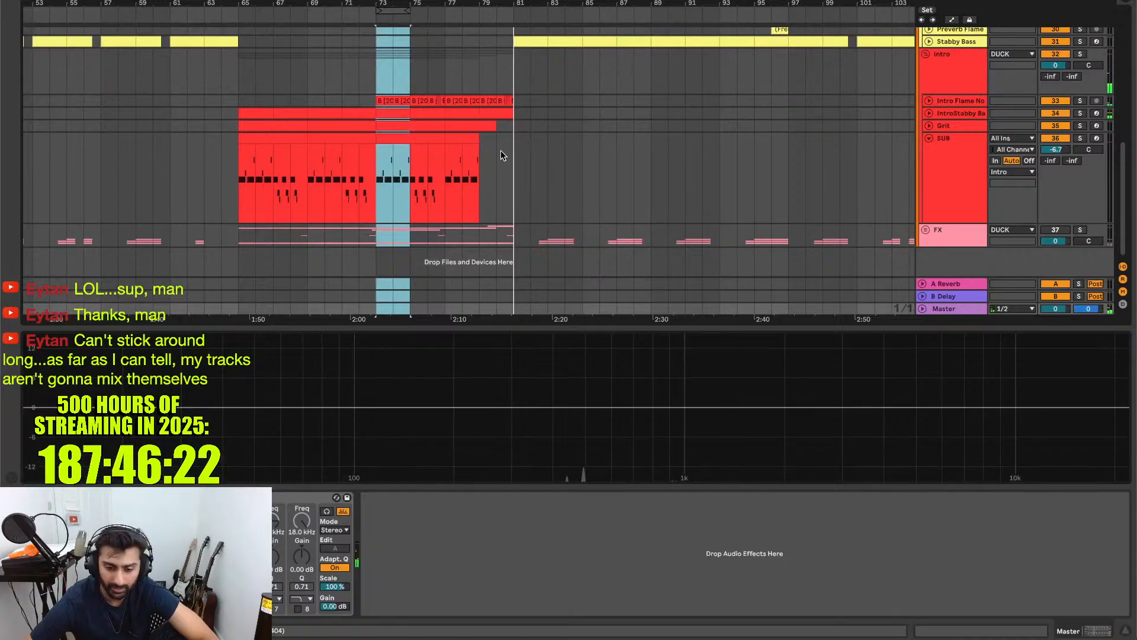
- Fold the intro's SUB track and move back up the track list
click(978, 187)
key(Left)
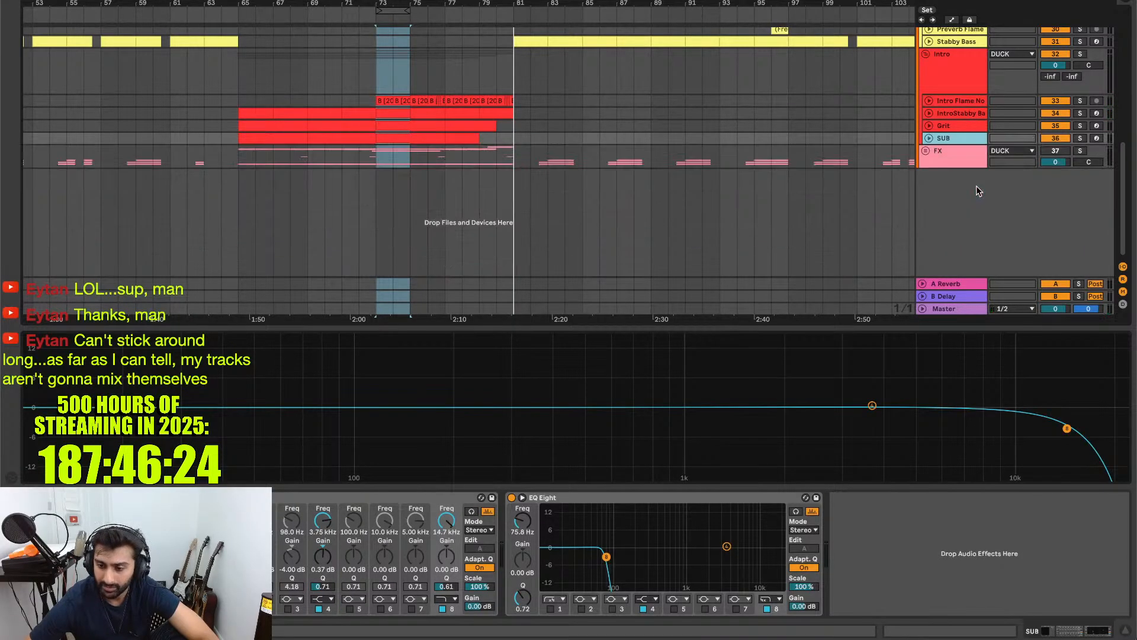
key(Up)
key(Up)
key(Up)
scroll(976, 186, up, 5)
- Fold the DROP and Intro groups, and unfold the FX group to show its tracks
click(951, 132)
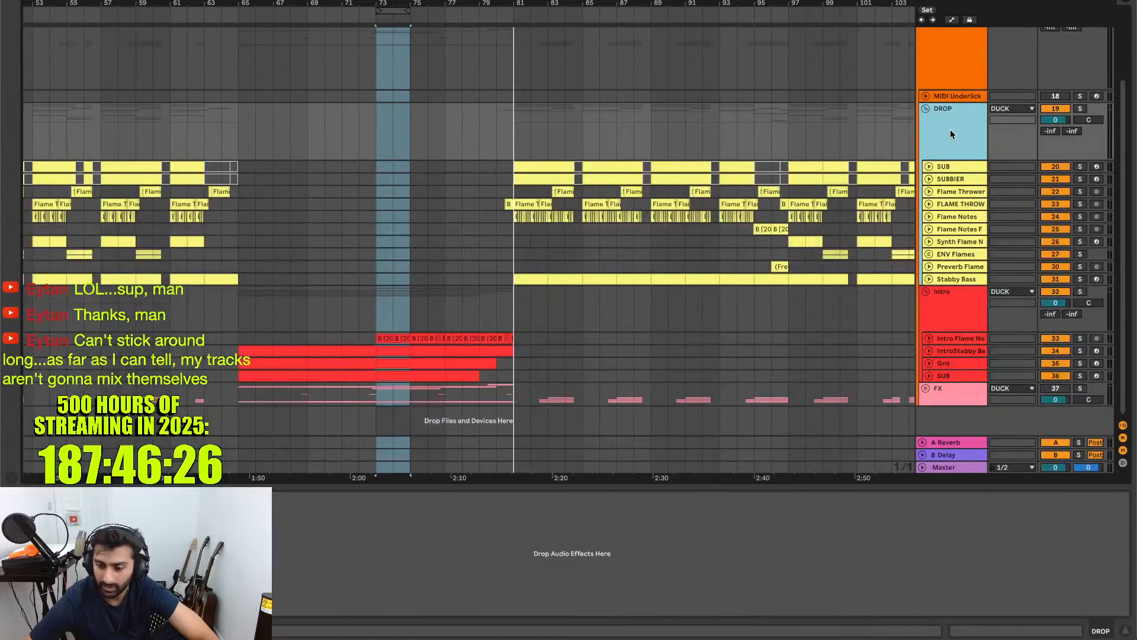
scroll(950, 129, up, 4)
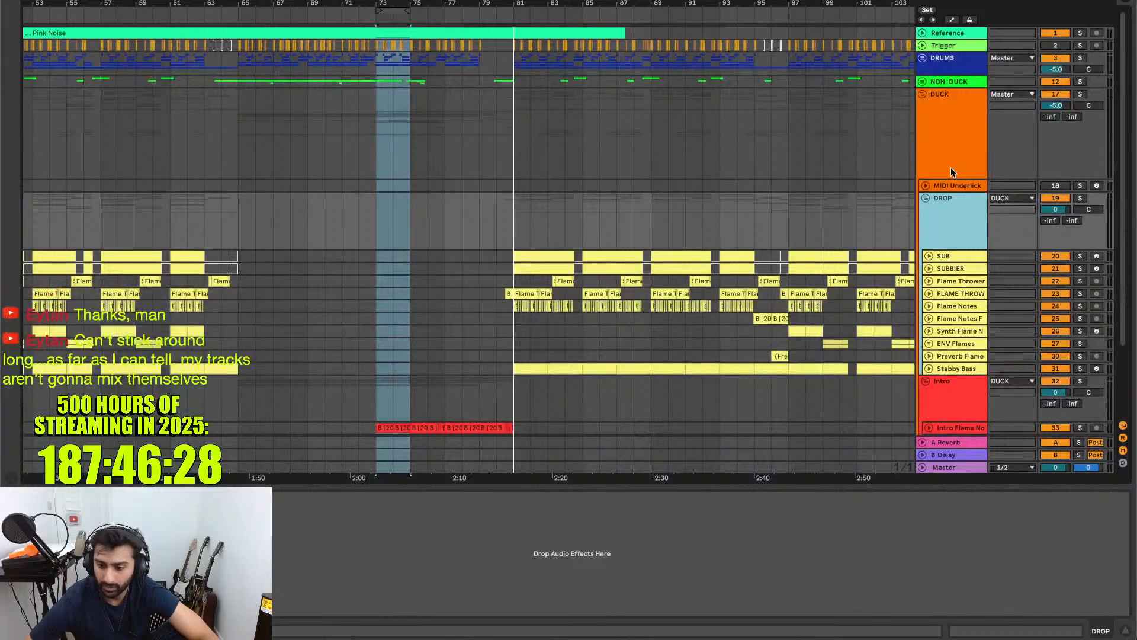
key(Left)
key(Down)
key(Left)
key(Down)
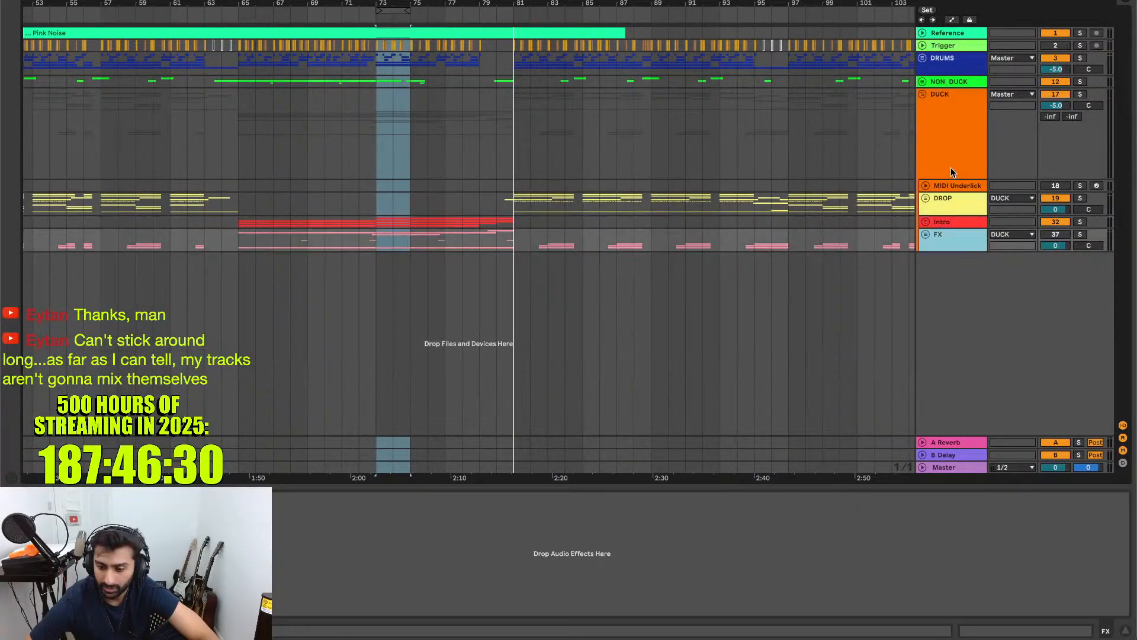
key(Right)
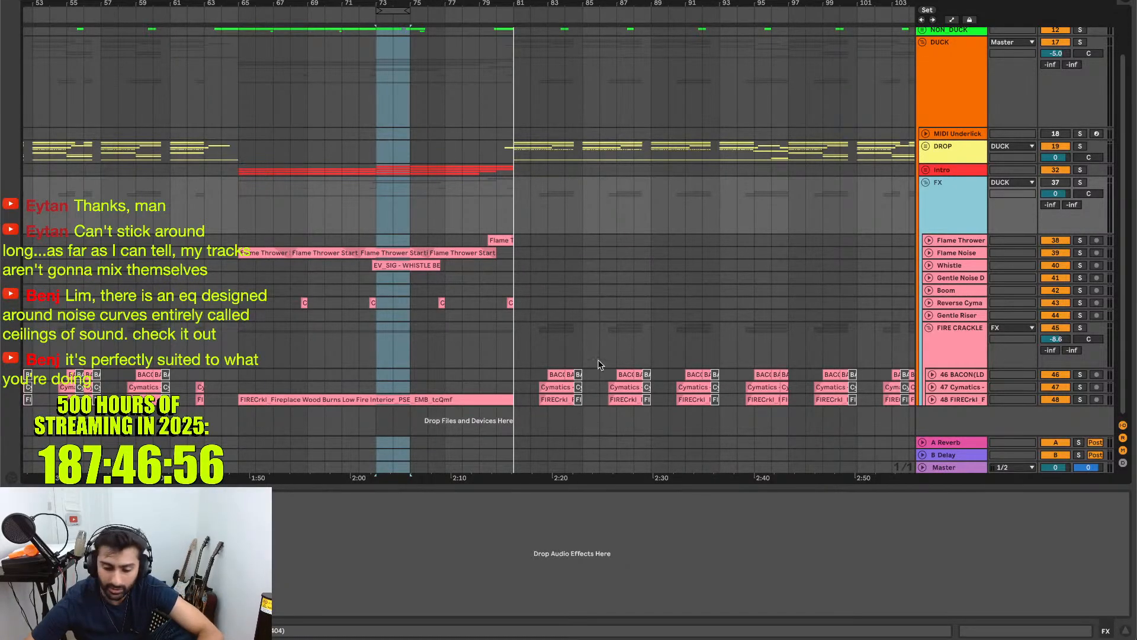
- Switch to the Opera browser and search the web for "ceilings of sound" in a new tab
mouse_move(556, 632)
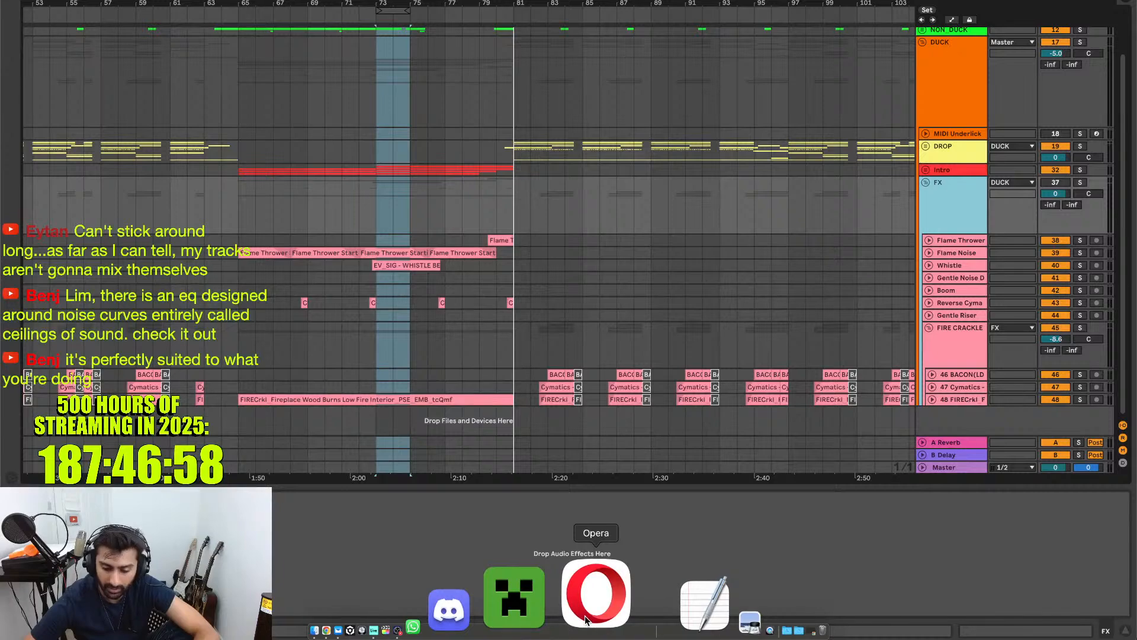
click(584, 619)
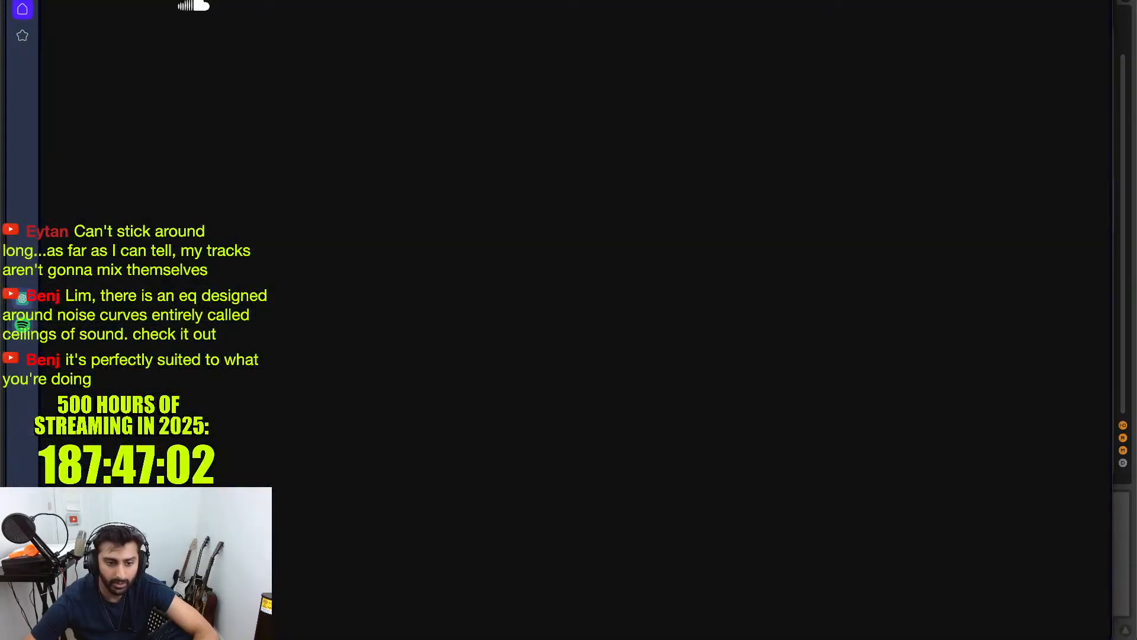
key(ctrl+Up)
drag(678, 305, 622, 2)
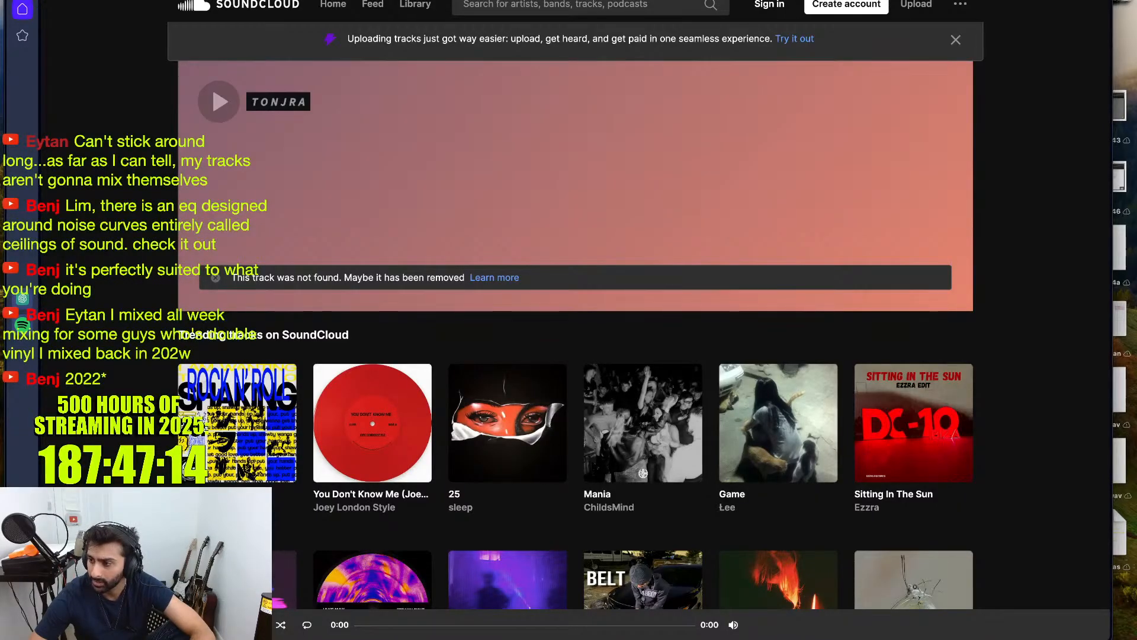
key(super+t)
text(ceili)
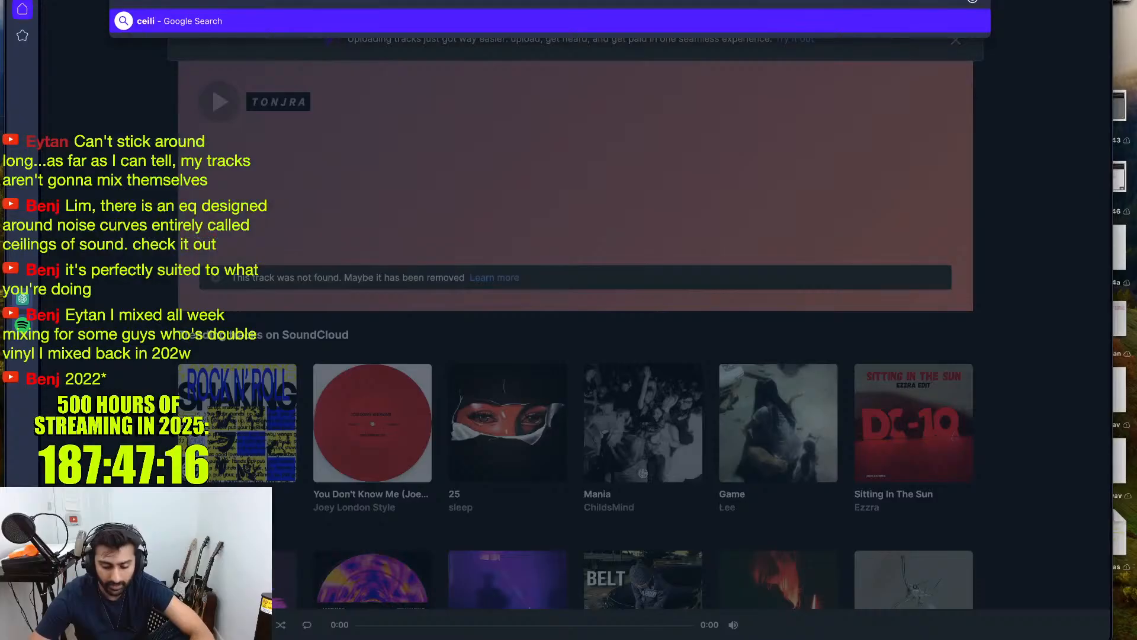
text(ngs of sound)
key(Return)
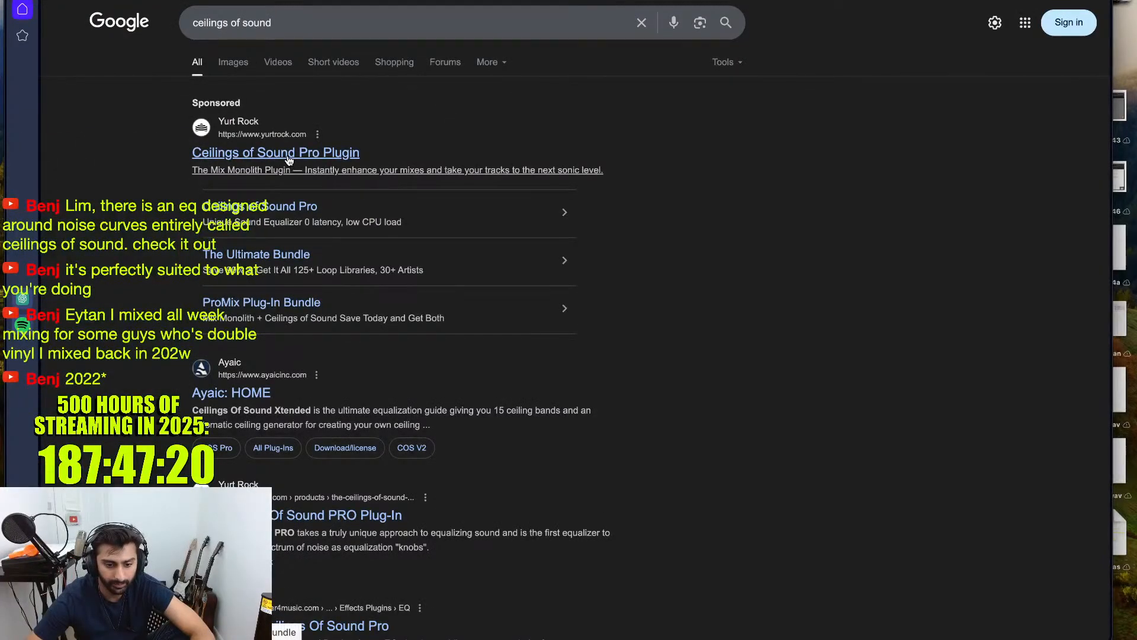
- Open the sponsored Yurt Rock Ceilings of Sound Pro Plugin result, dismiss the discount offer, and read the bundle description
click(290, 160)
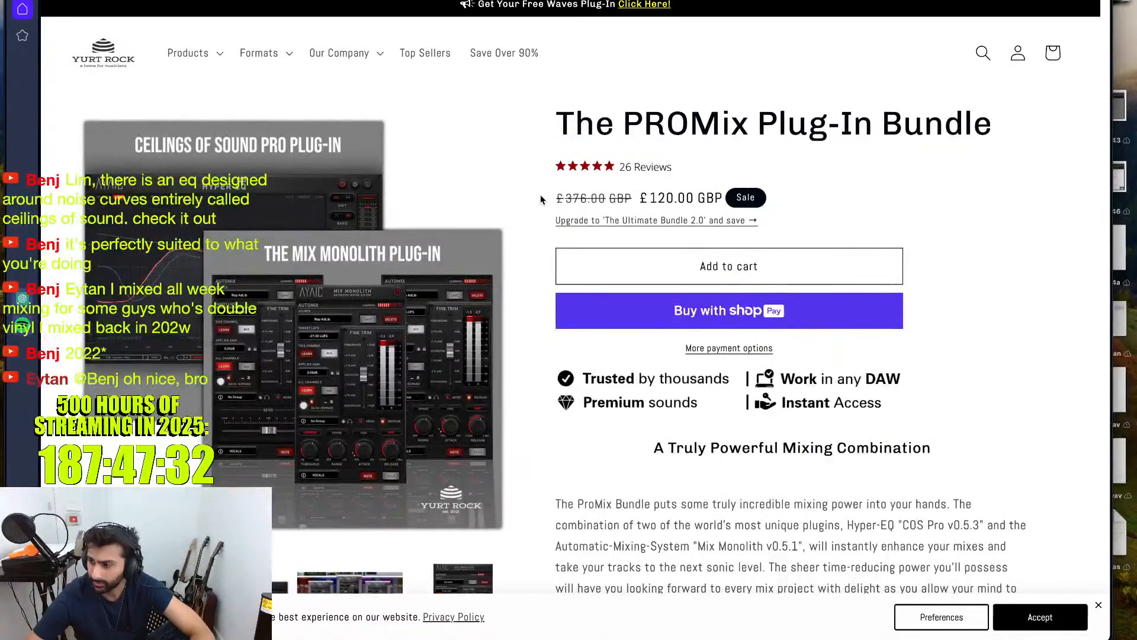
scroll(541, 199, down, 1)
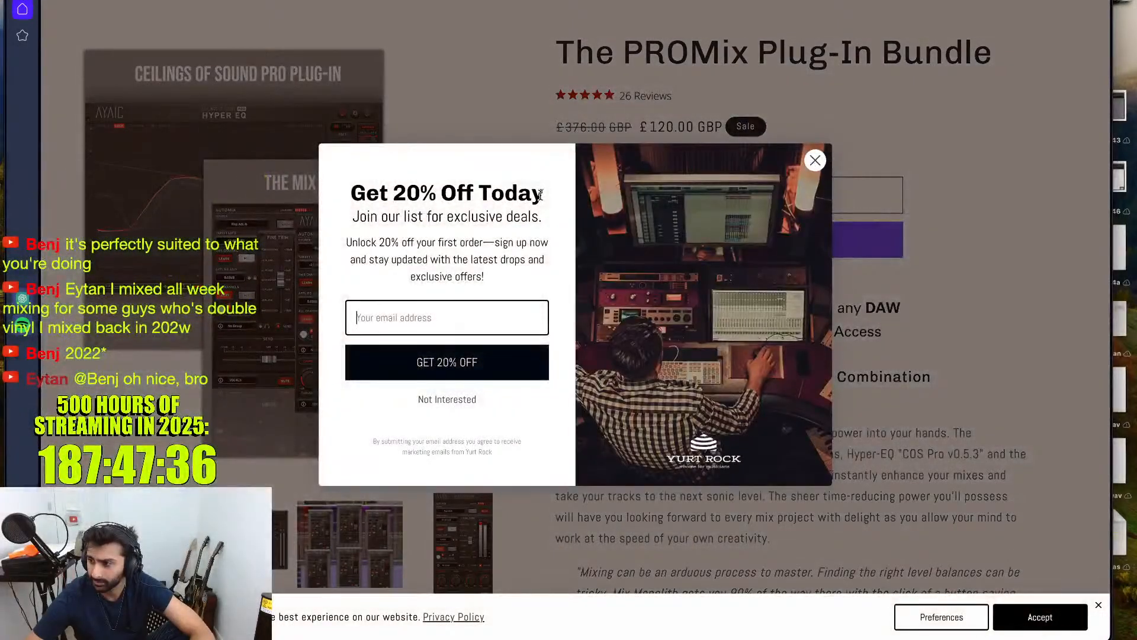
click(815, 161)
scroll(545, 242, down, 5)
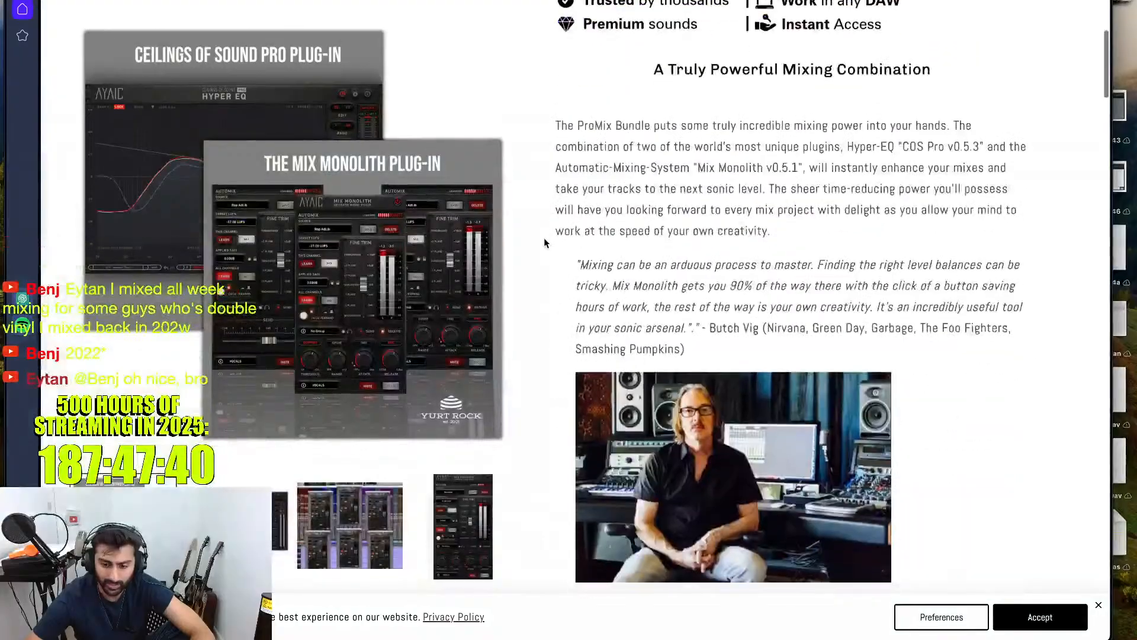
- Return to the search results and open the Ceilings of Sound Pro product page to examine the plug-in
key(alt+Left)
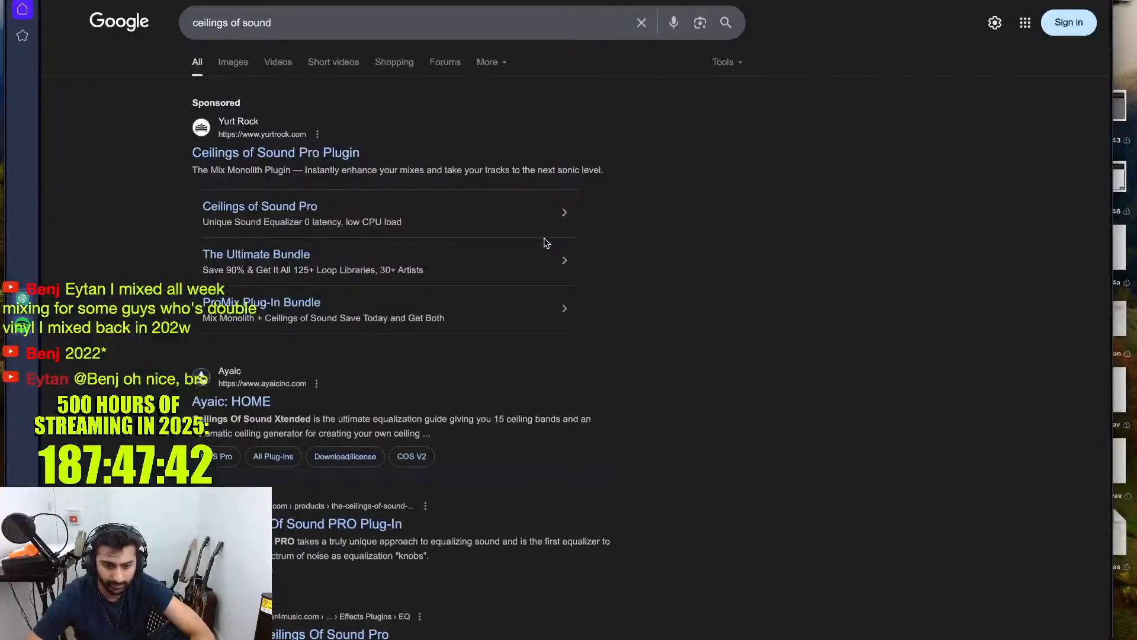
scroll(437, 261, down, 1)
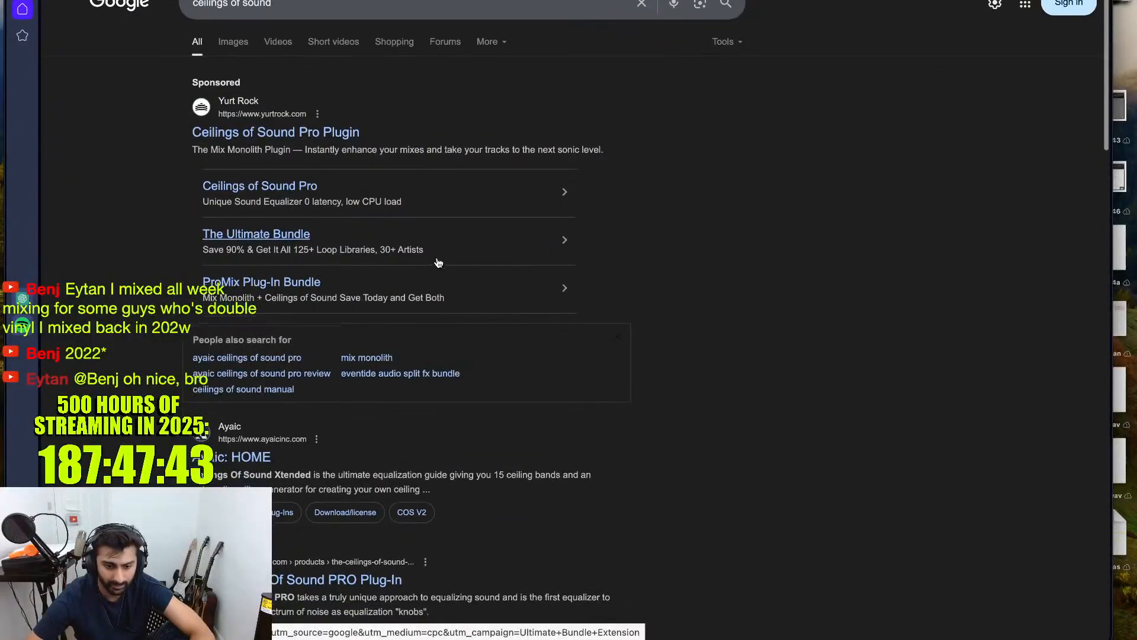
click(286, 196)
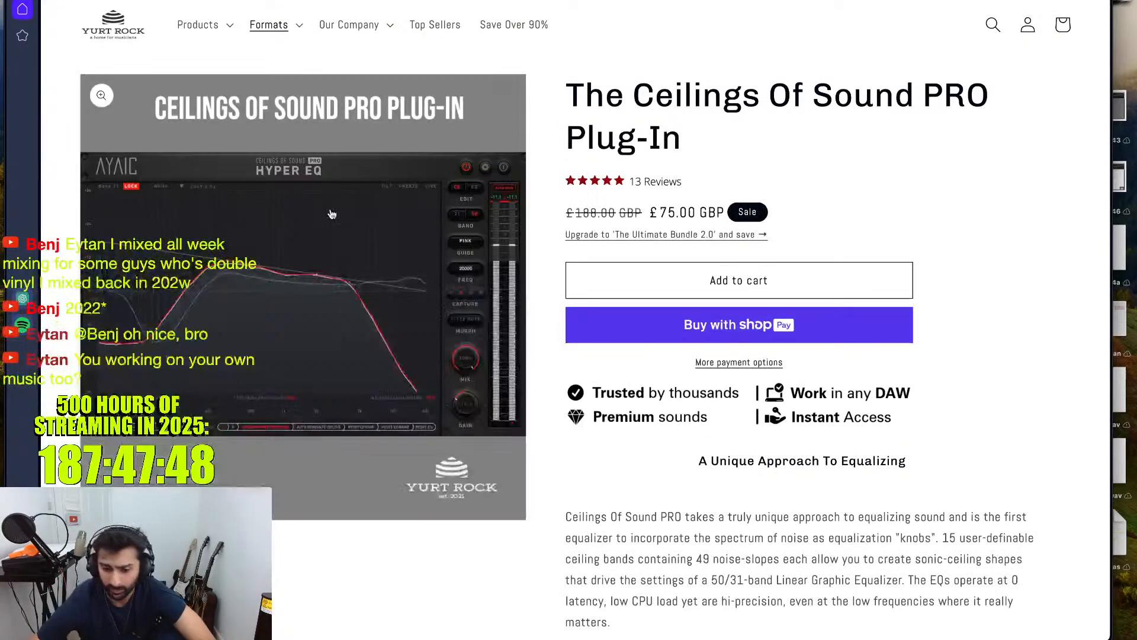
scroll(543, 200, down, 1)
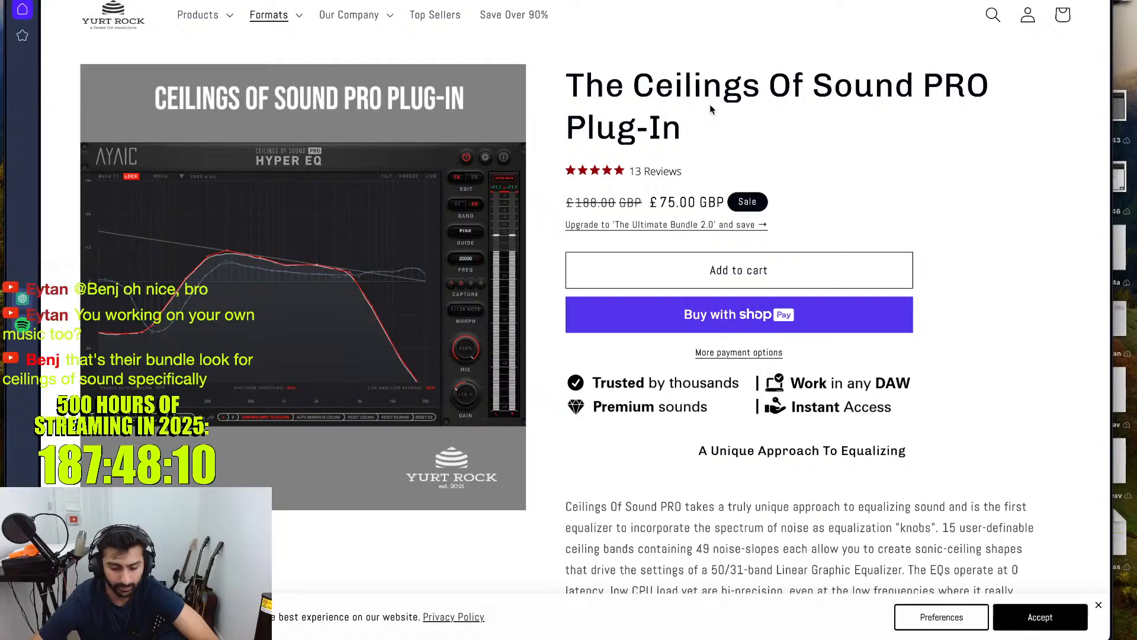
- Switch back to Ableton Live and deactivate all tracks inside the FX group except Flame Thrower
key(super+h)
key(ctrl+Left)
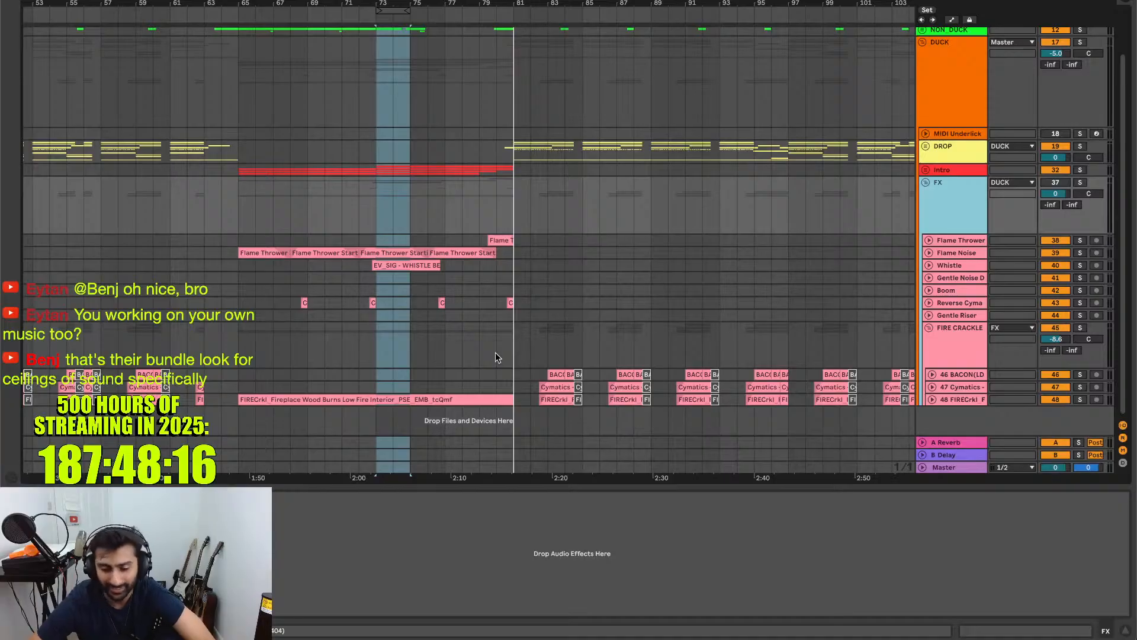
click(1053, 399)
click(1055, 387)
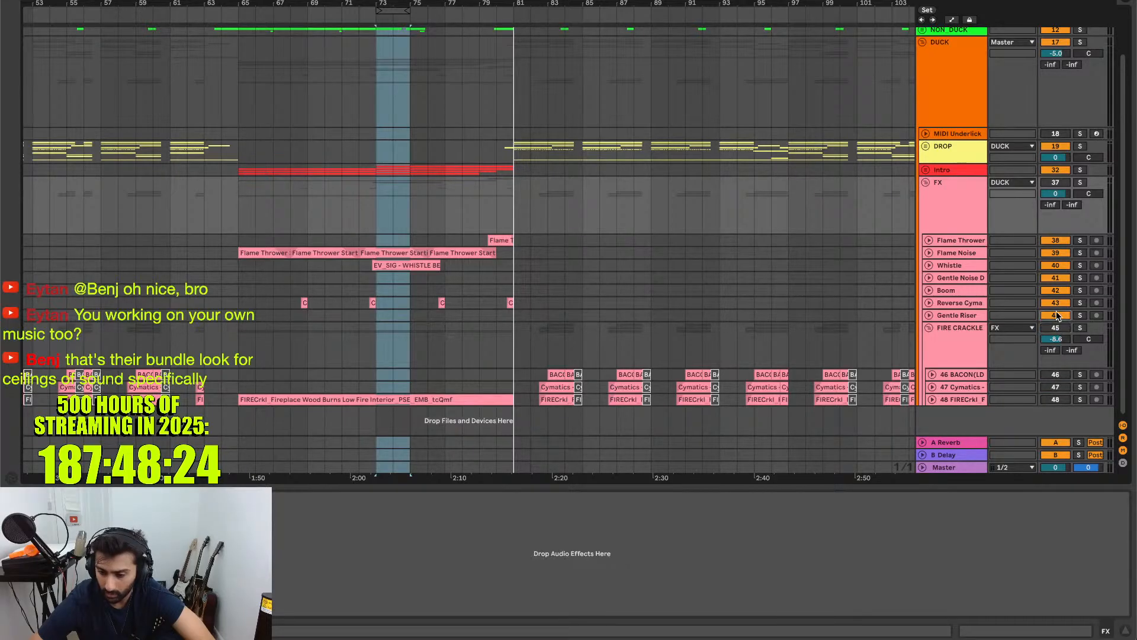
click(1056, 315)
click(1054, 291)
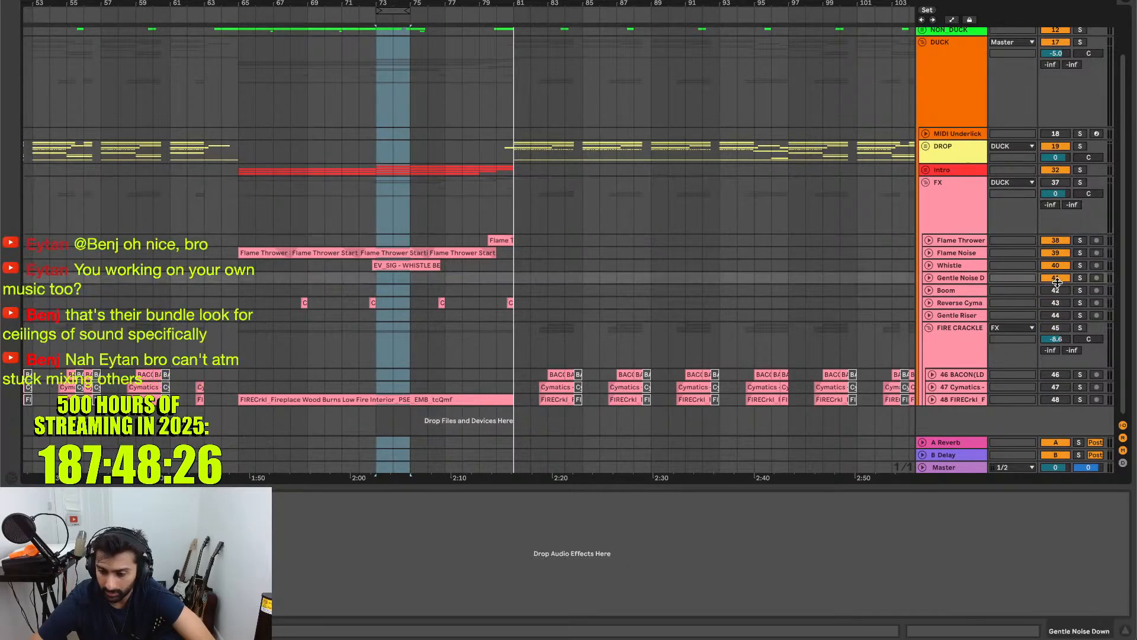
click(1059, 284)
drag(1059, 284, 1059, 271)
click(1057, 252)
- Unfold the FX group's Flame Thrower track, loop its clip just before bar 81, and play it
click(929, 240)
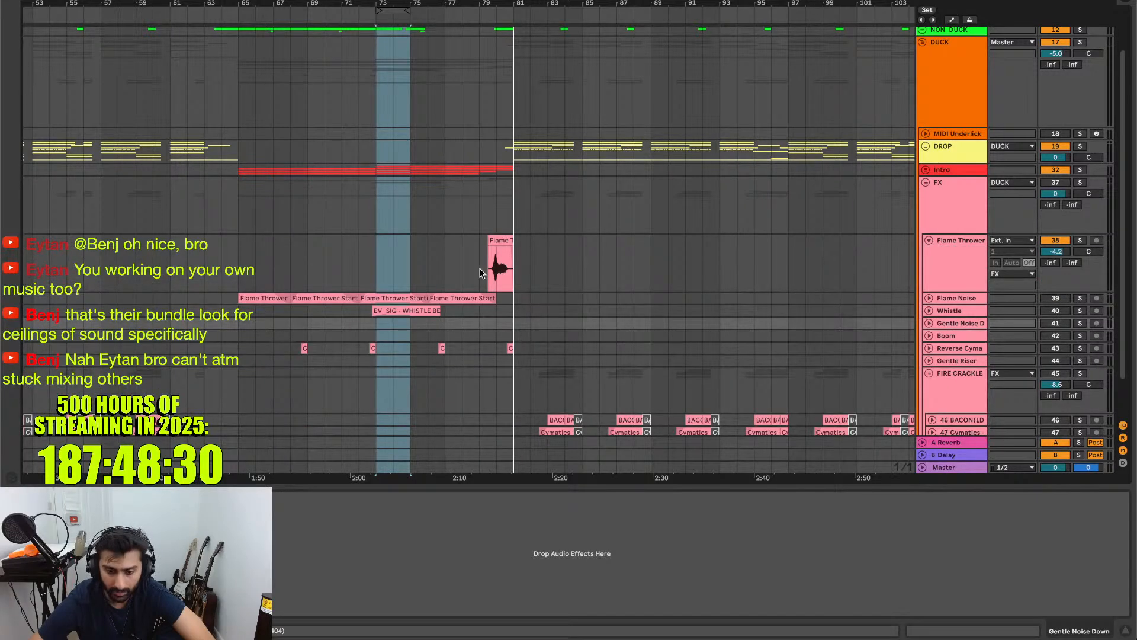
click(499, 266)
key(ctrl+l)
key(space)
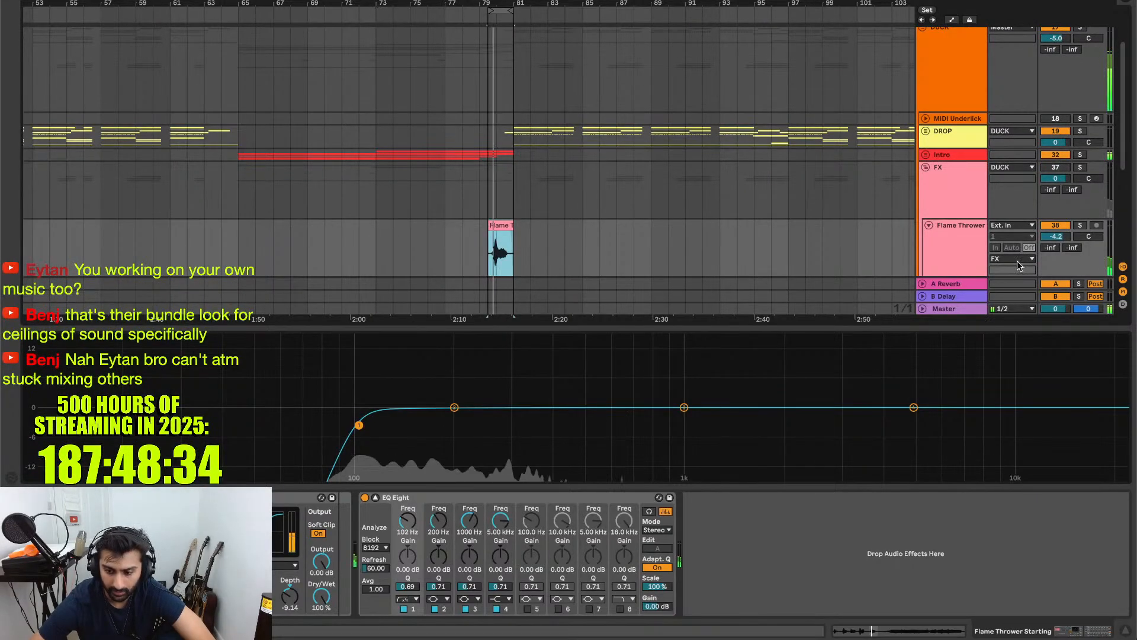
- Activate the FX group with its Flame Thrower track soloed, and check that sound in the Master's spectrum
click(1066, 226)
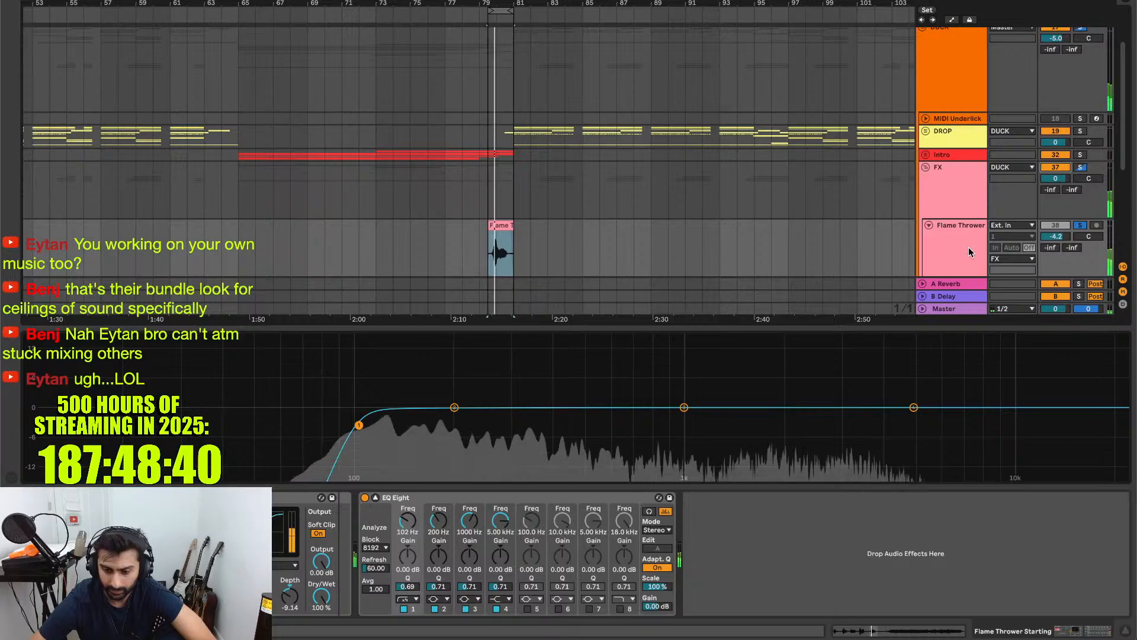
click(951, 304)
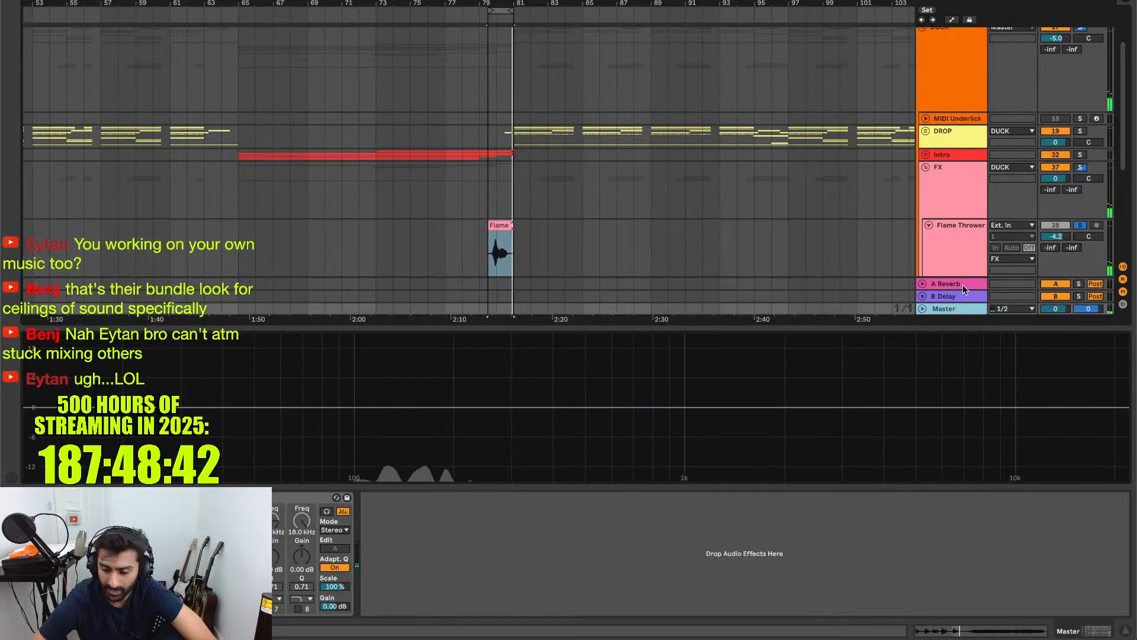
scroll(974, 270, down, 4)
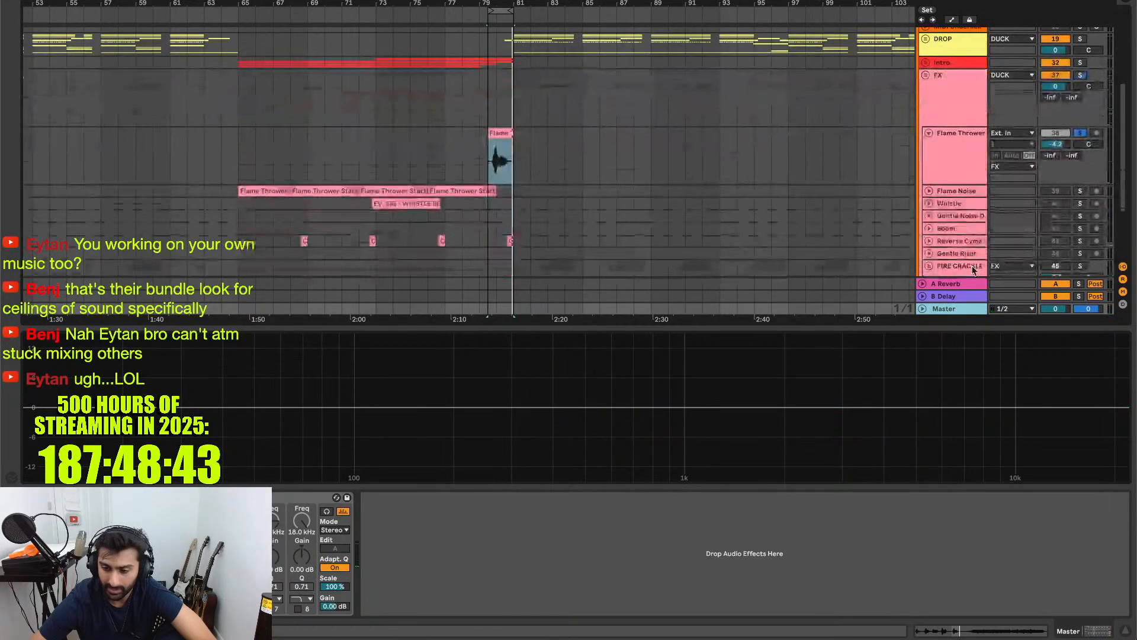
- Unsolo the Flame Thrower track and set its volume to -5.7 dB against the full mix, with the system volume lowered
click(1080, 134)
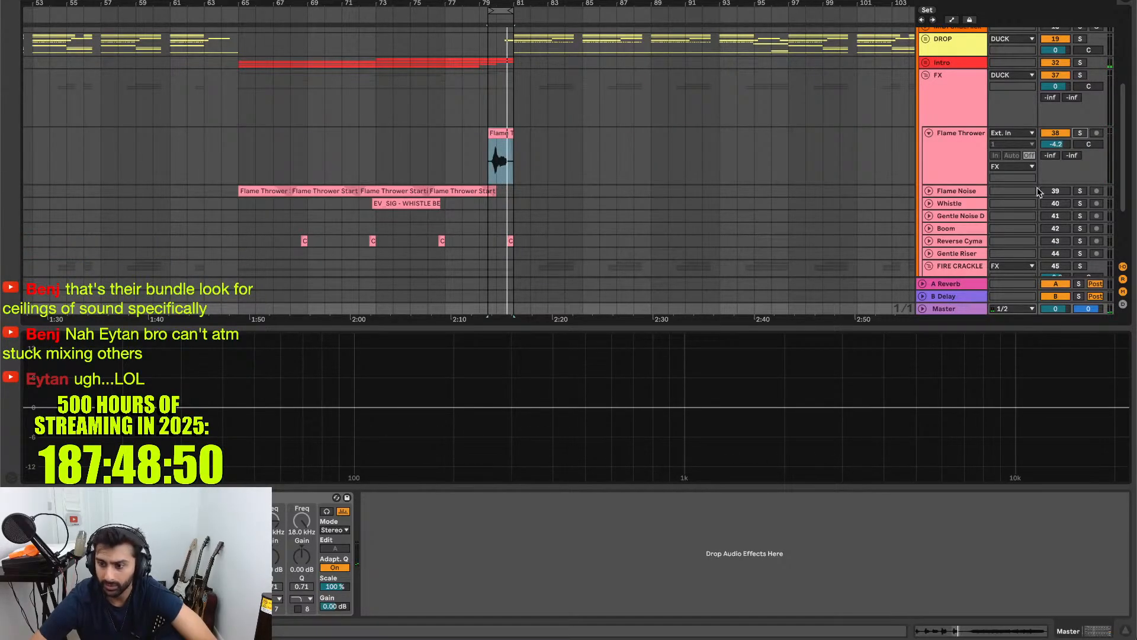
key(XF86AudioLowerVolume)
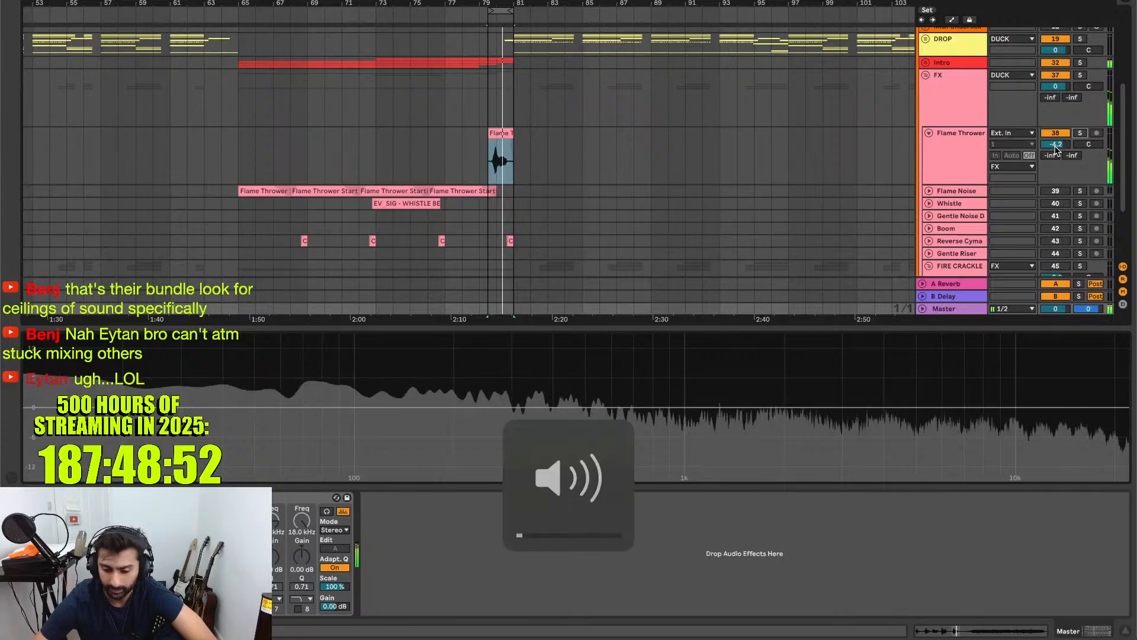
mouse_move(1056, 145)
mouse_down()
mouse_move(1055, 110)
mouse_move(1055, 172)
mouse_move(1055, 146)
mouse_up()
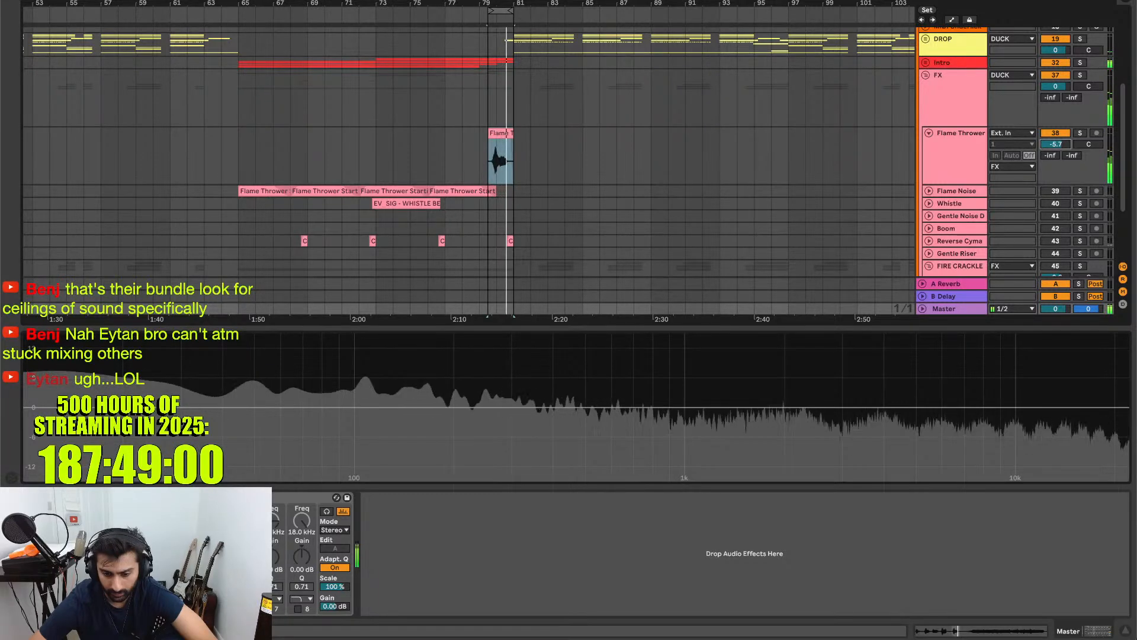
- Unfold and activate the Flame Noise track, and set the loop to bars 77 to 80 over its last clip
key(space)
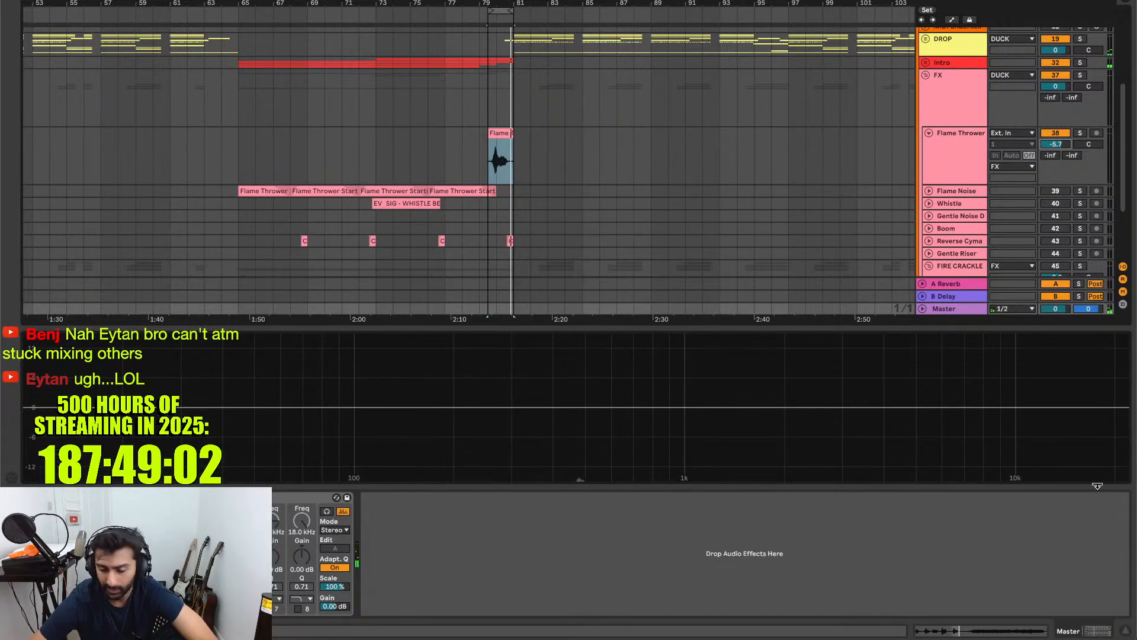
scroll(649, 191, down, 5)
scroll(649, 190, left, 3)
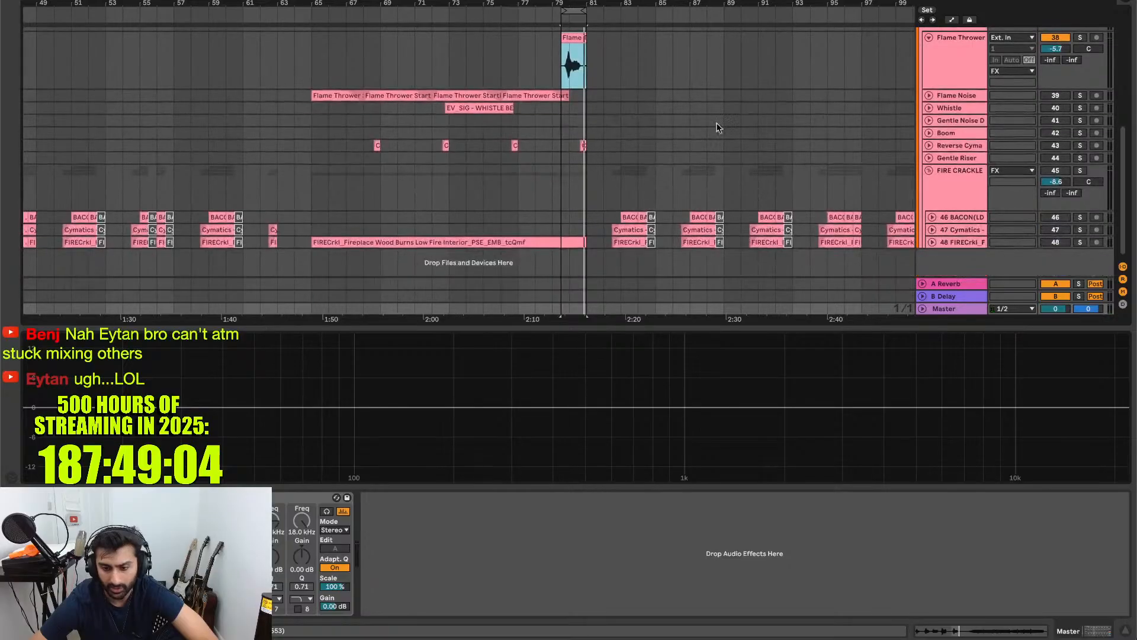
click(929, 96)
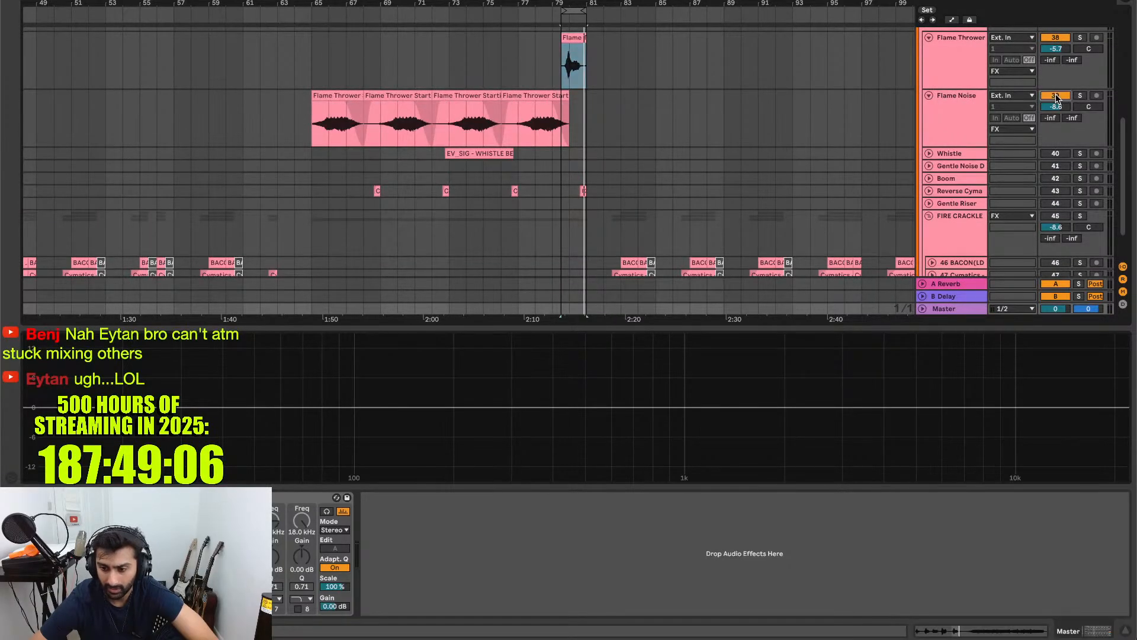
drag(572, 10, 543, 14)
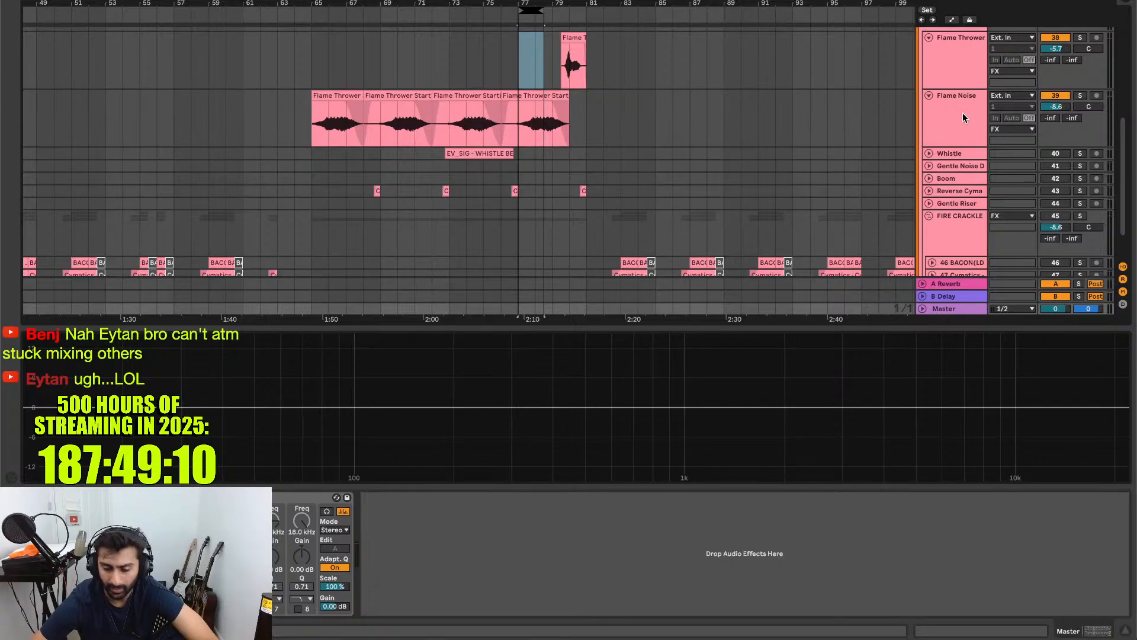
click(951, 310)
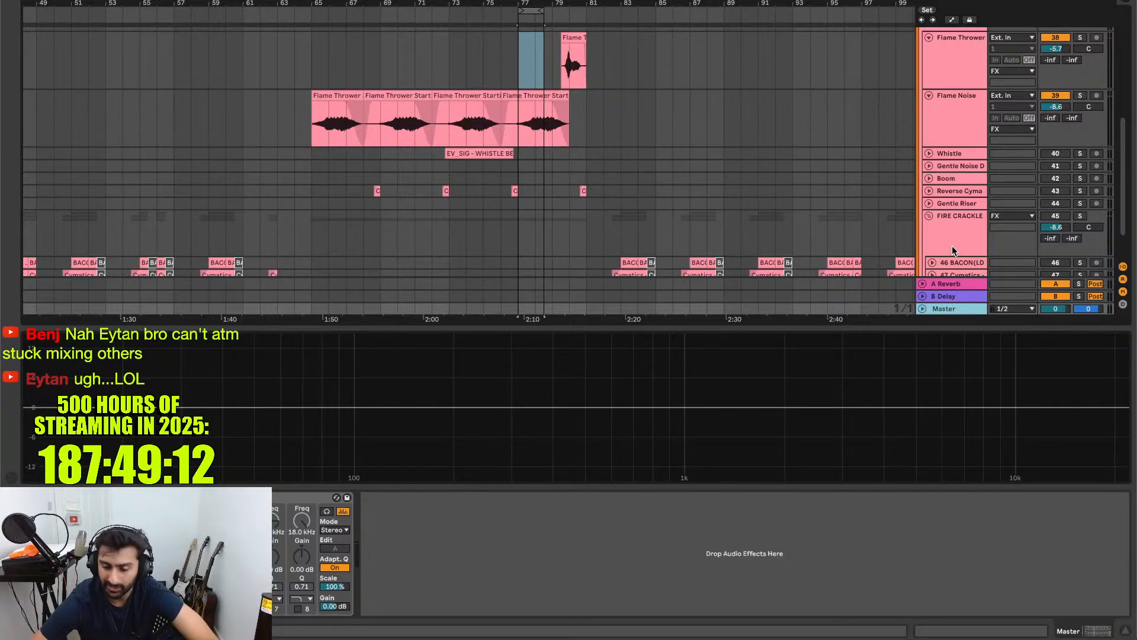
scroll(958, 176, up, 2)
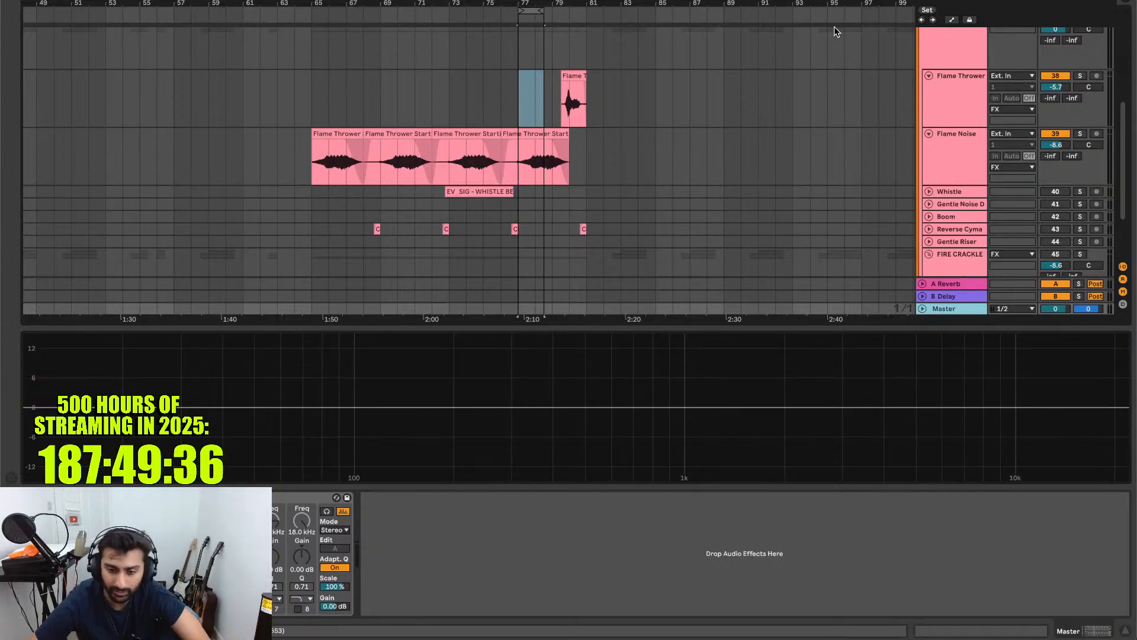
drag(544, 13, 562, 12)
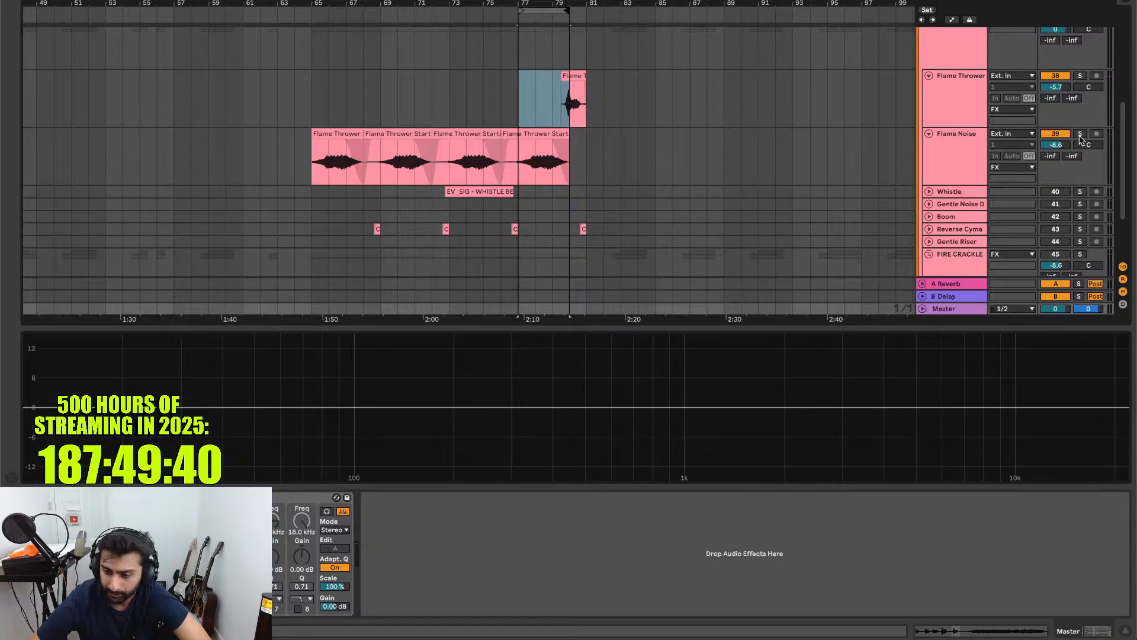
- Solo the Flame Noise track, set its EQ Eight output gain to 10 dB, and replay the loop
click(1079, 135)
key(space)
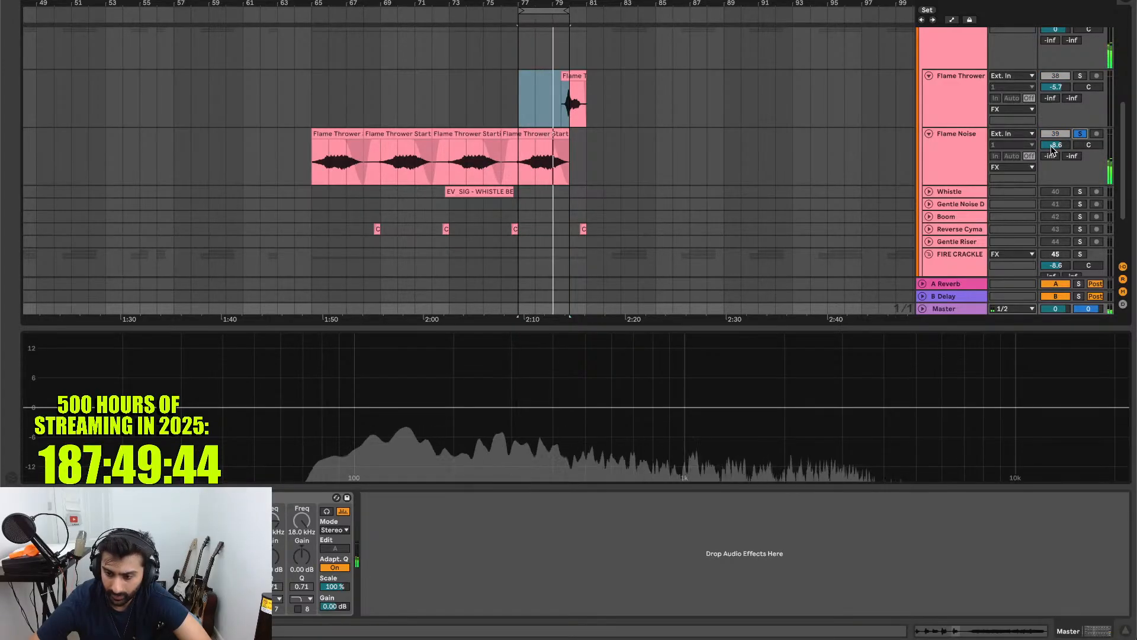
click(967, 158)
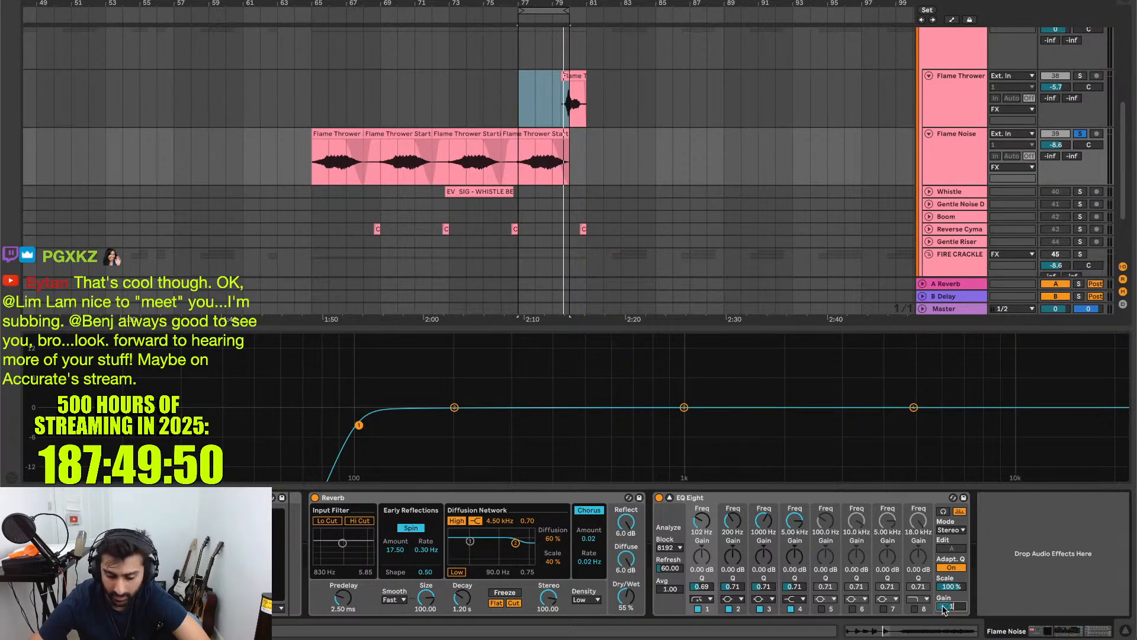
key(Escape)
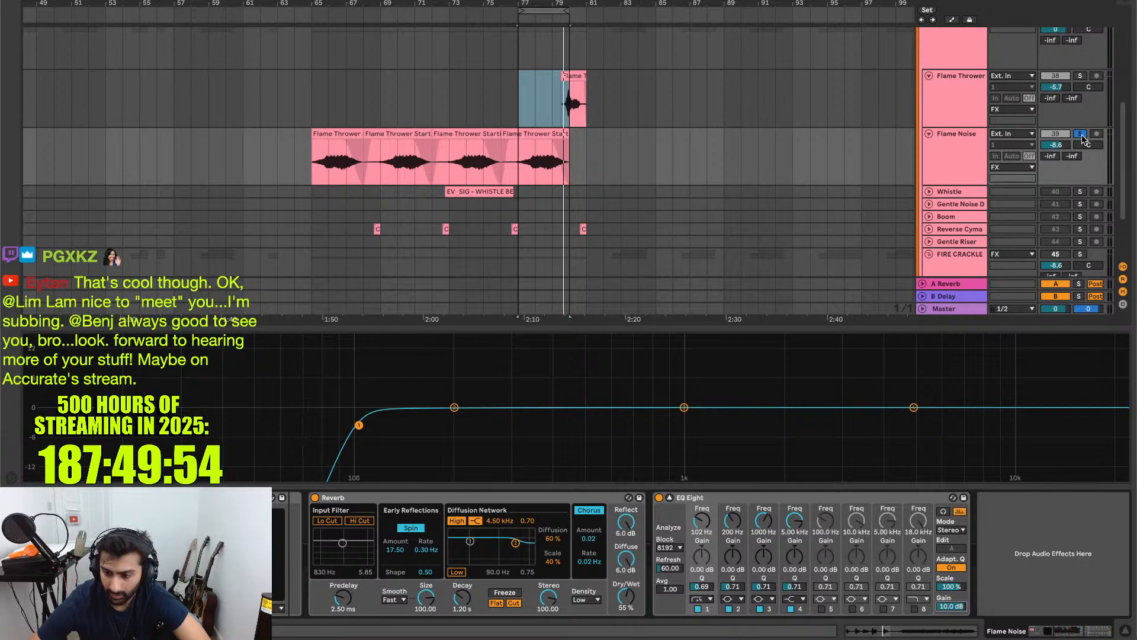
key(space)
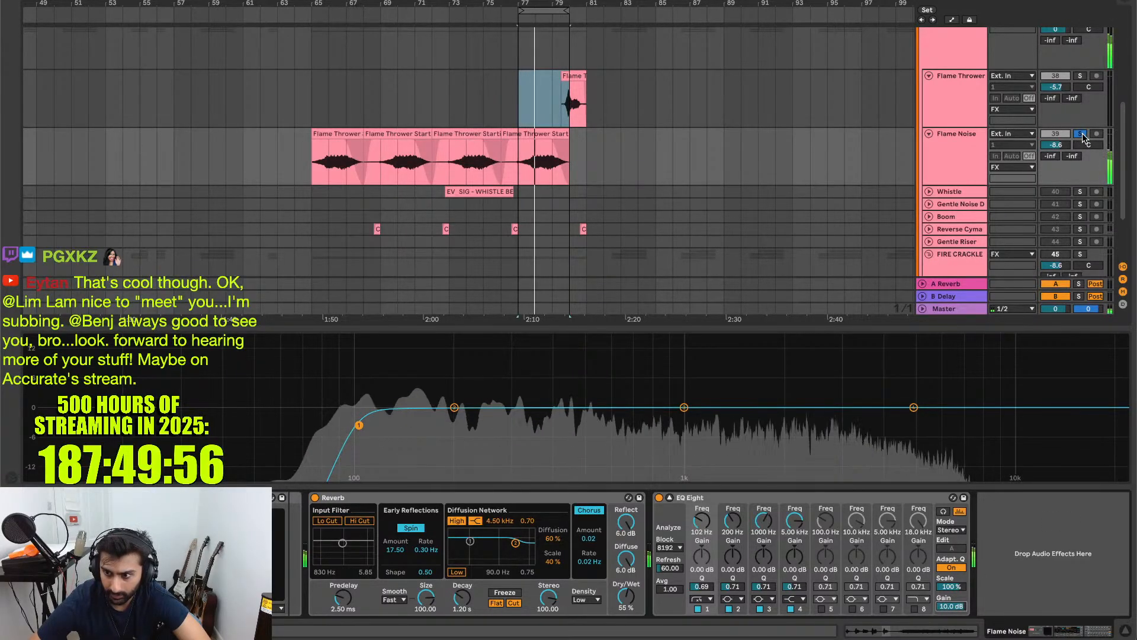
- Unsolo the Flame Noise track and set its volume to -7.5 dB against the full mix in the Master's spectrum
double_click(1056, 145)
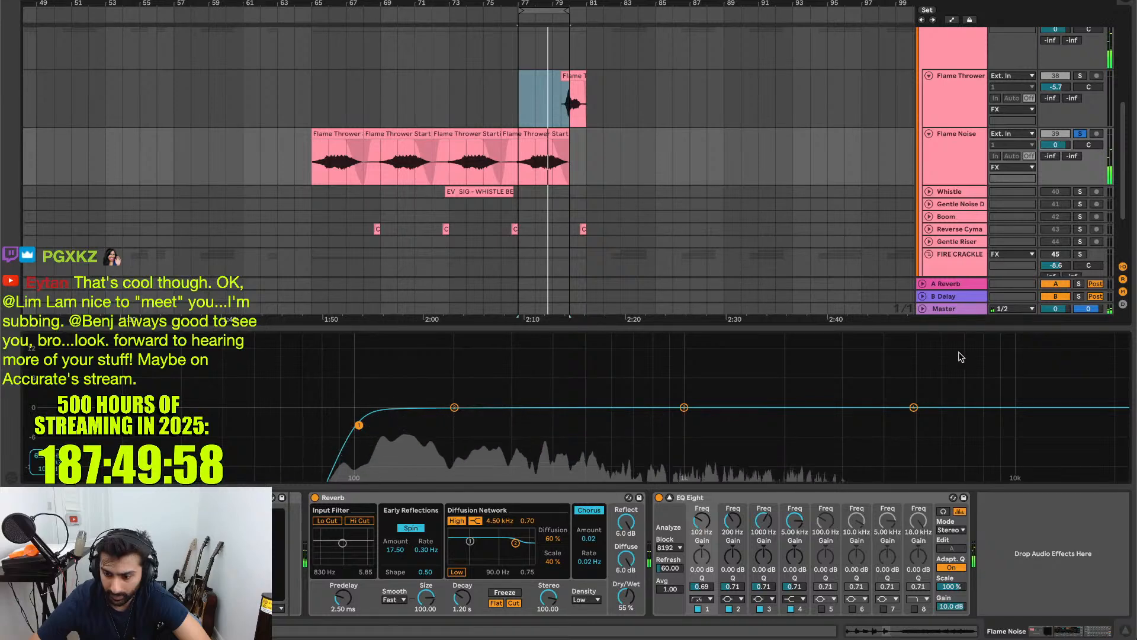
click(945, 310)
click(1081, 134)
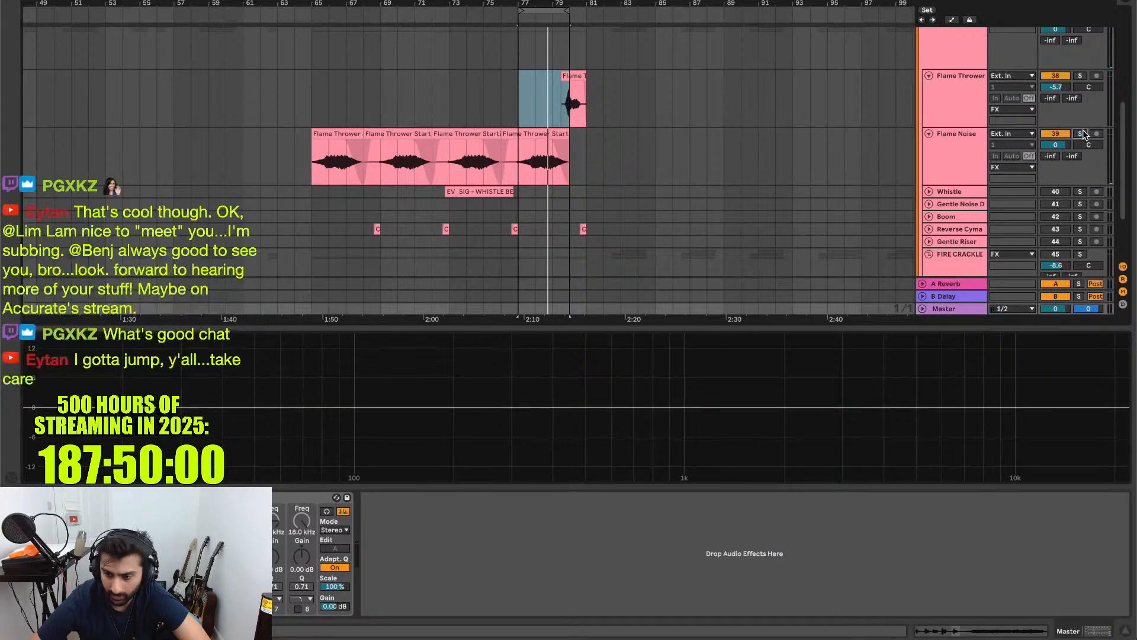
key(space)
drag(1058, 145, 1058, 185)
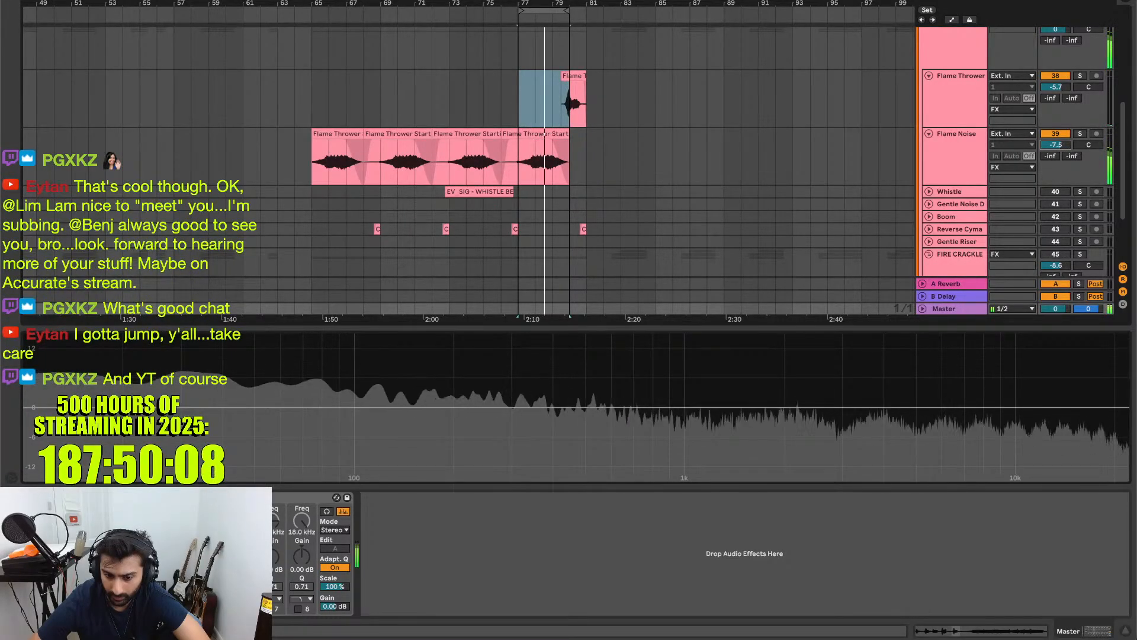
- Solo the Flame Noise track to check its sound in its EQ Eight spectrum, and unsolo it again
click(1080, 134)
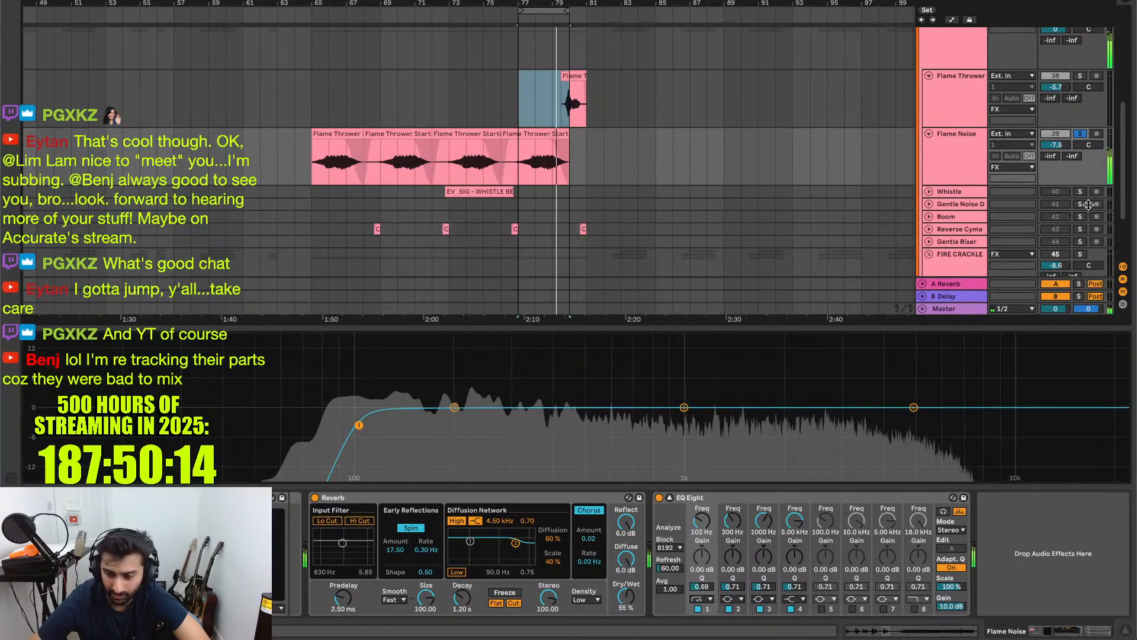
key(space)
click(1080, 134)
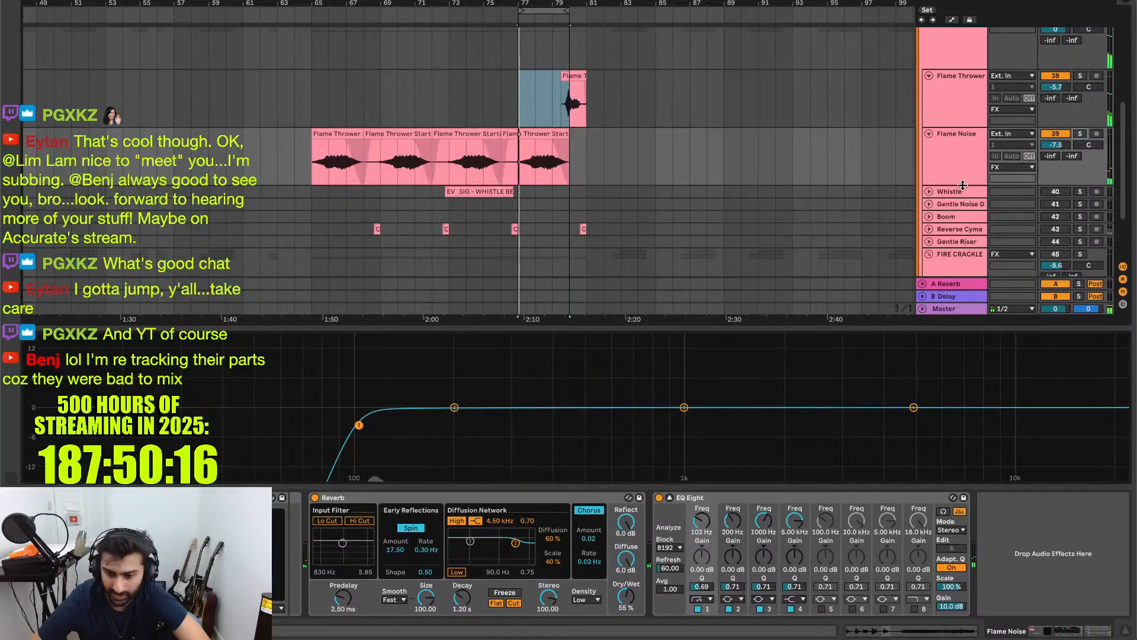
- Unfold the Whistle track and shift the loop to bars 73 to 76 over its clip
scroll(962, 186, down, 1)
click(930, 170)
scroll(929, 171, down, 2)
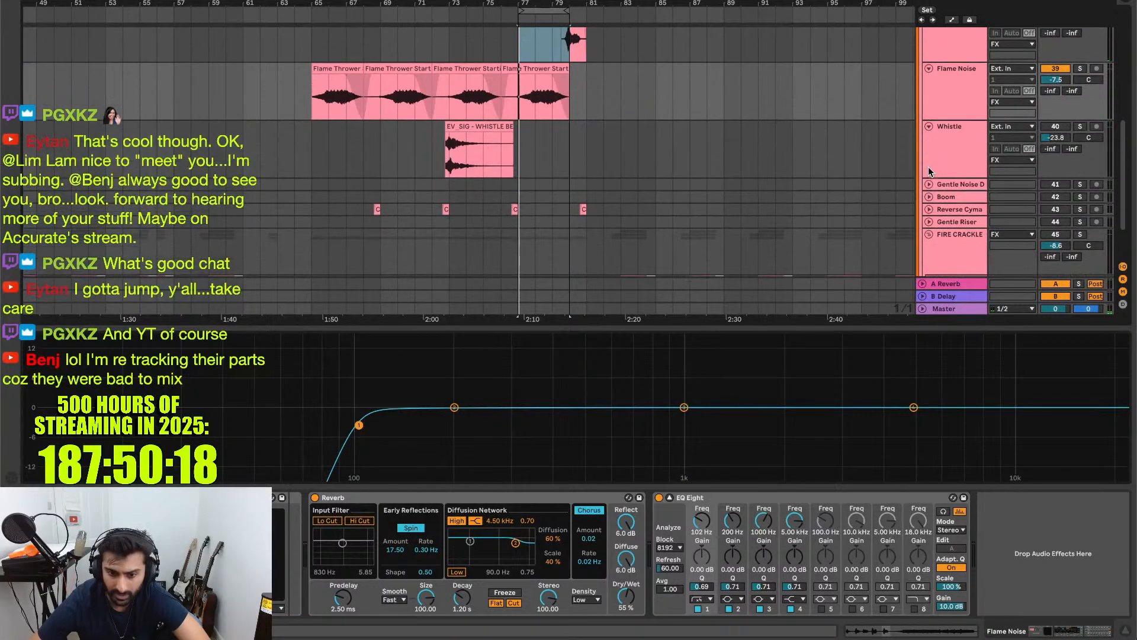
drag(544, 6, 484, 7)
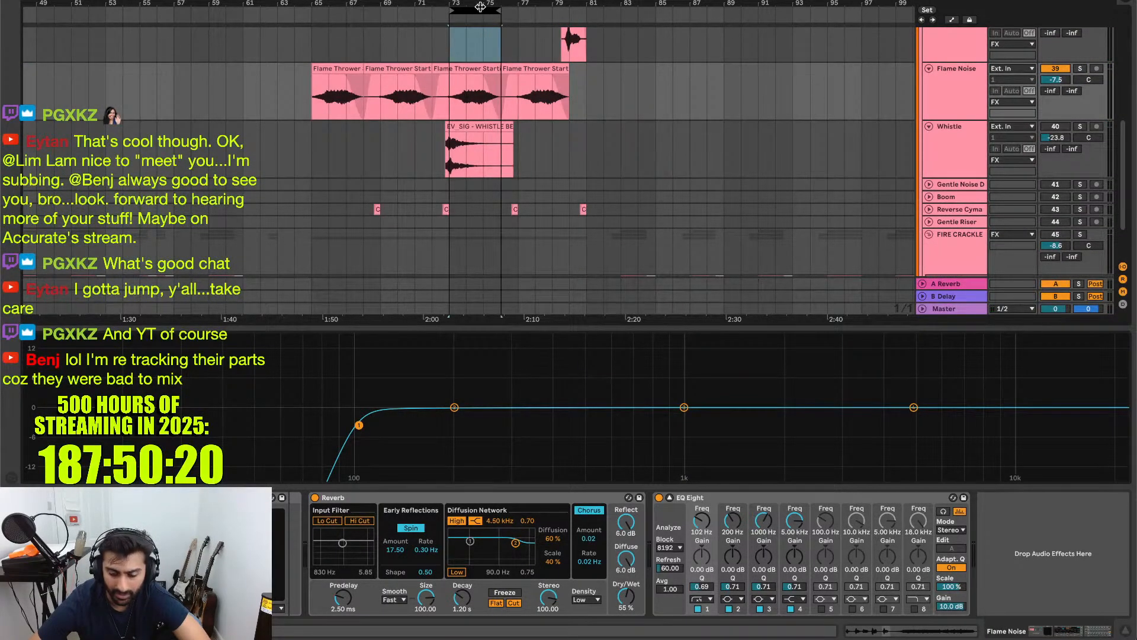
scroll(582, 119, down, 3)
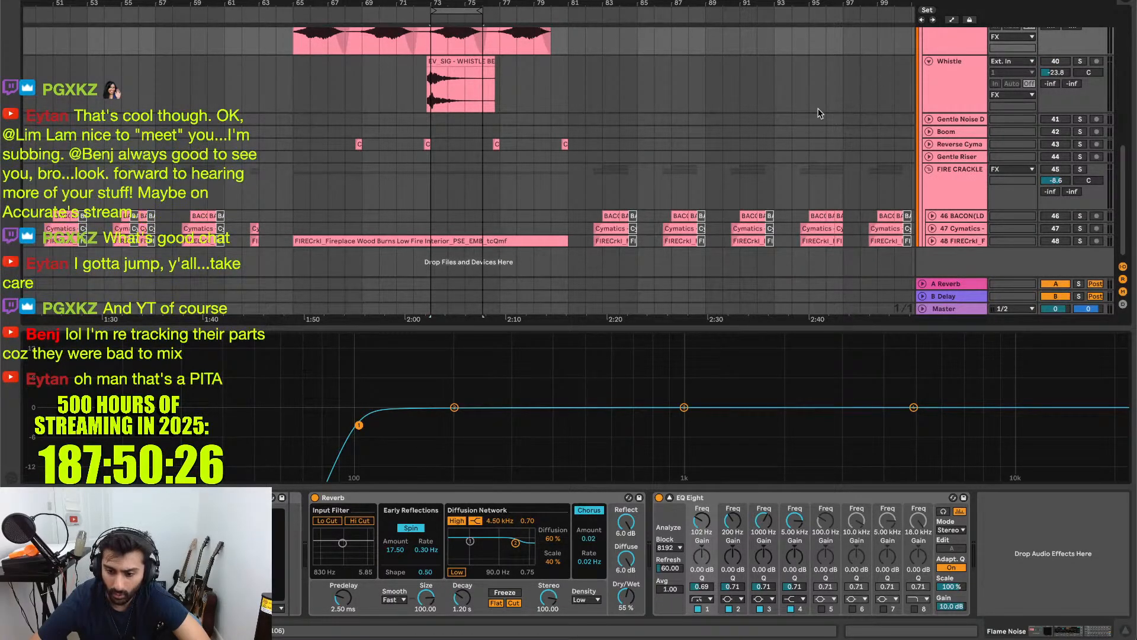
scroll(820, 114, up, 3)
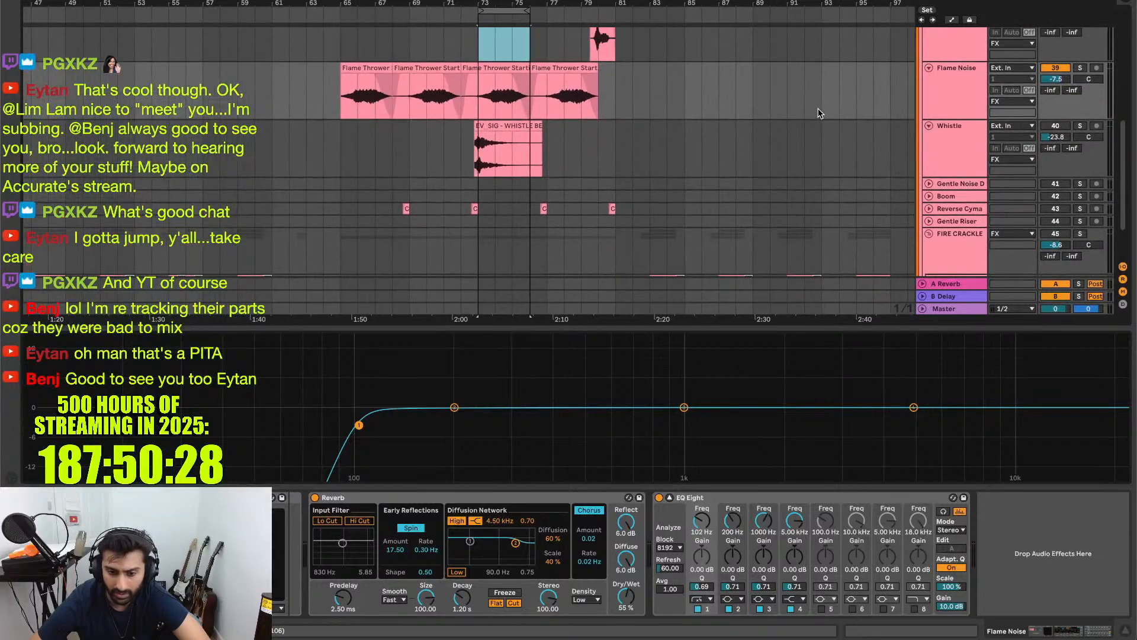
scroll(798, 108, up, 10)
scroll(797, 108, right, 2)
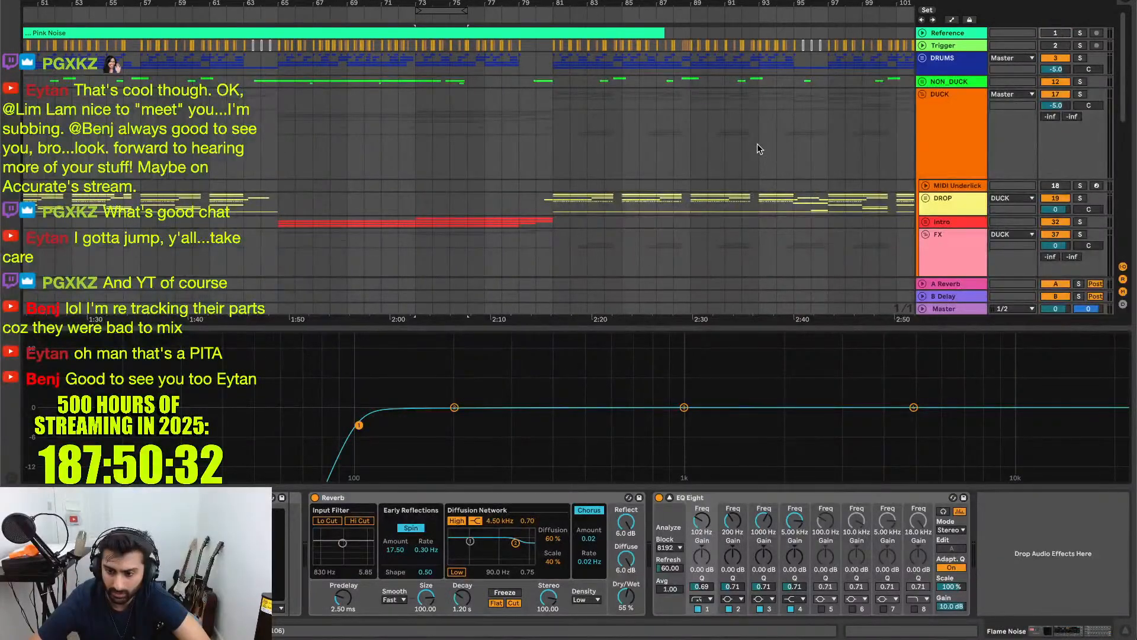
scroll(758, 144, down, 10)
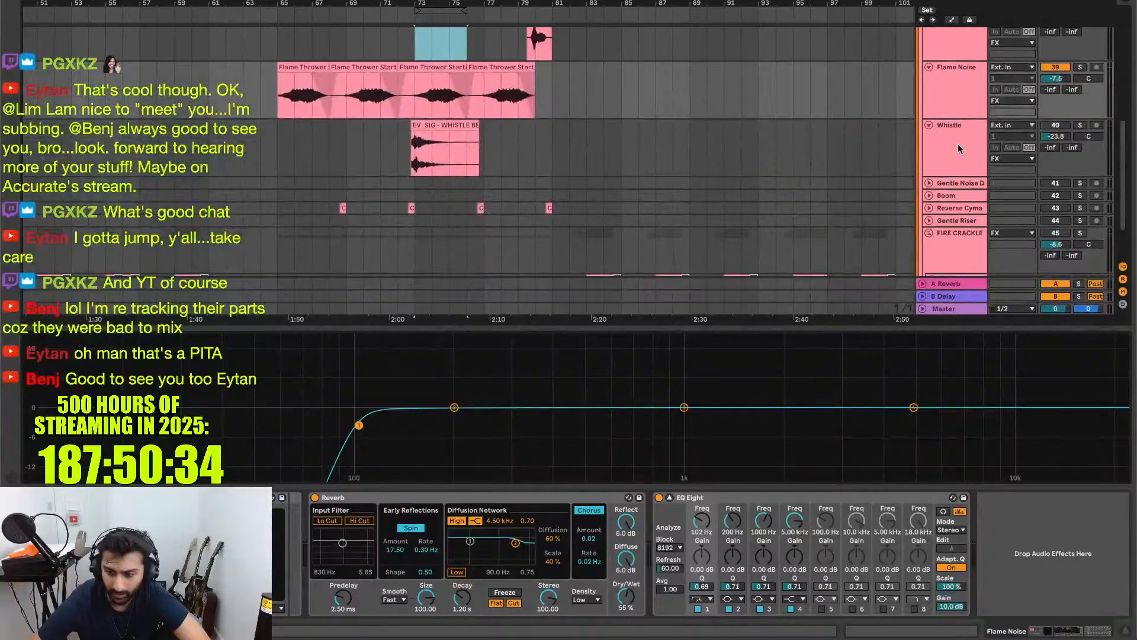
scroll(958, 143, up, 3)
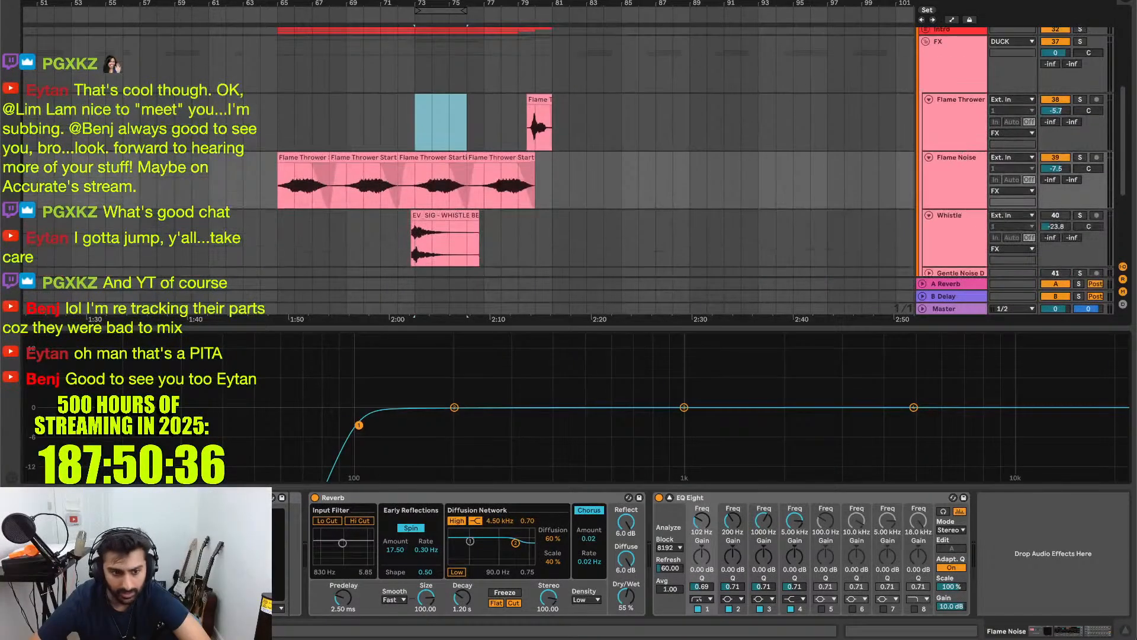
- Place the playback start at bar 17 on the DUCK group, where the intro begins
click(71, 0)
click(103, 95)
key(Return)
scroll(617, 185, down, 3)
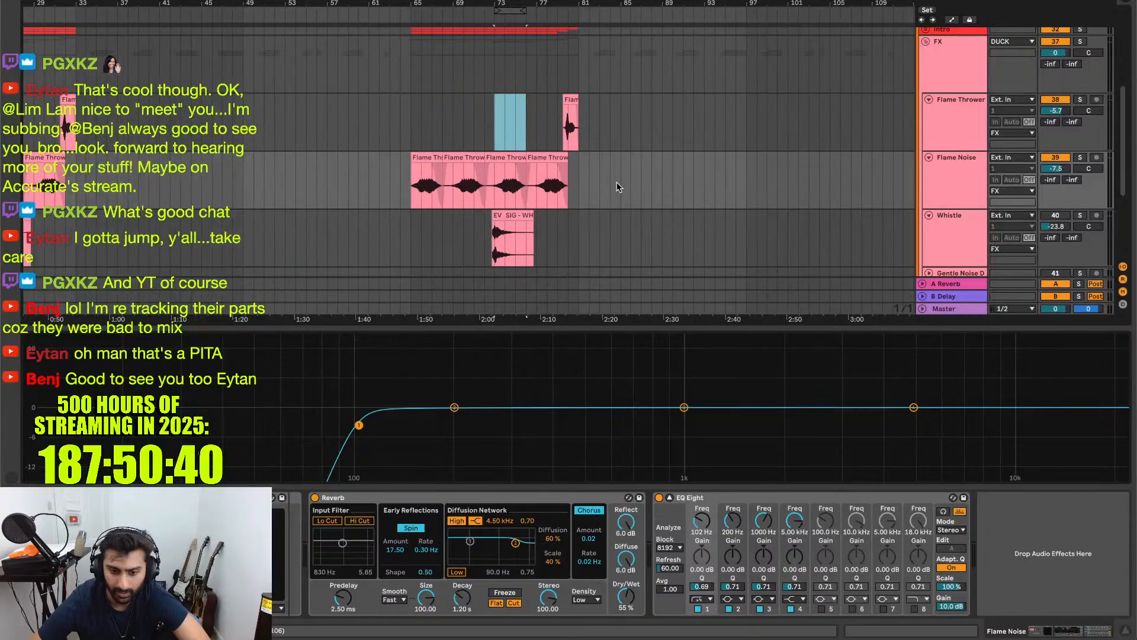
scroll(616, 185, up, 7)
scroll(617, 184, left, 6)
click(191, 127)
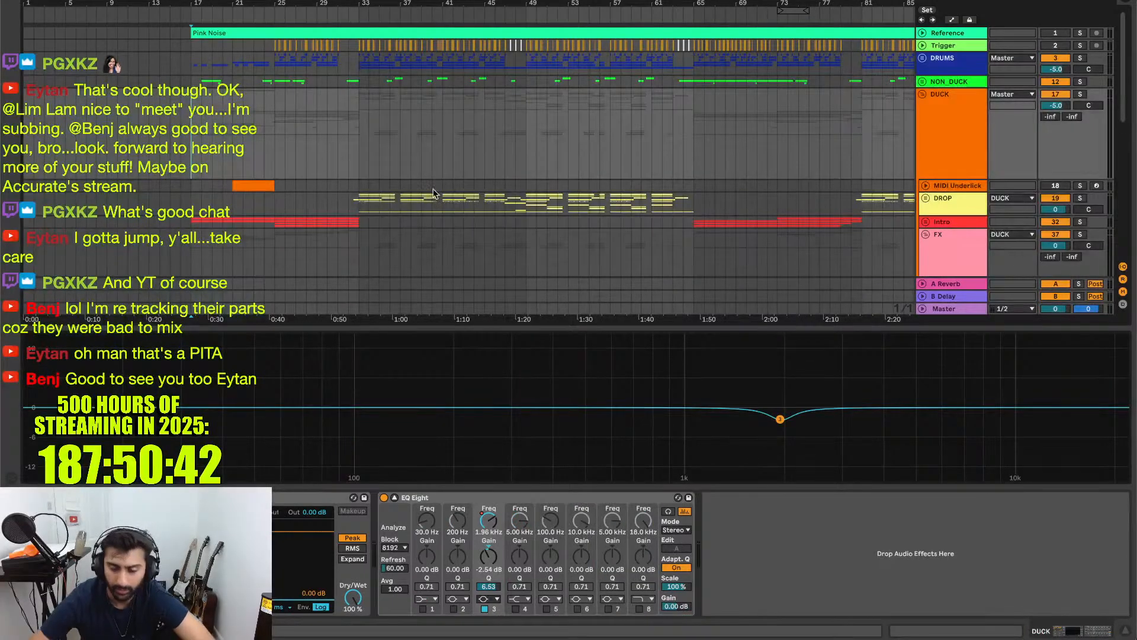
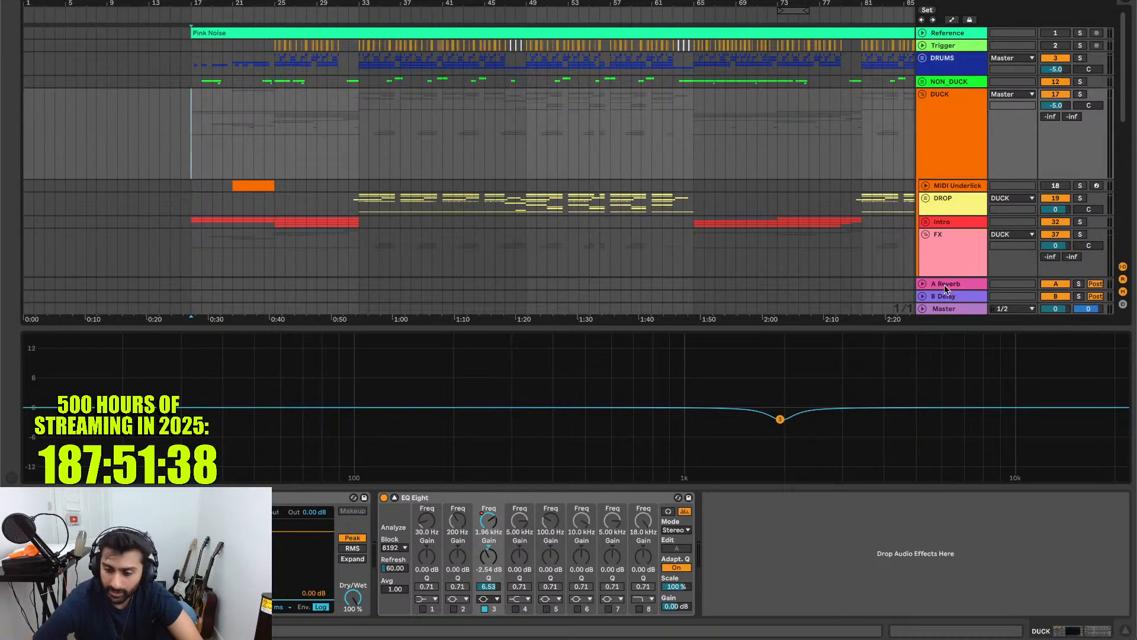
- Reactivate the FX tracks from Whistle down through the FIRE CRACKLE group, and hide the device view
scroll(920, 216, down, 15)
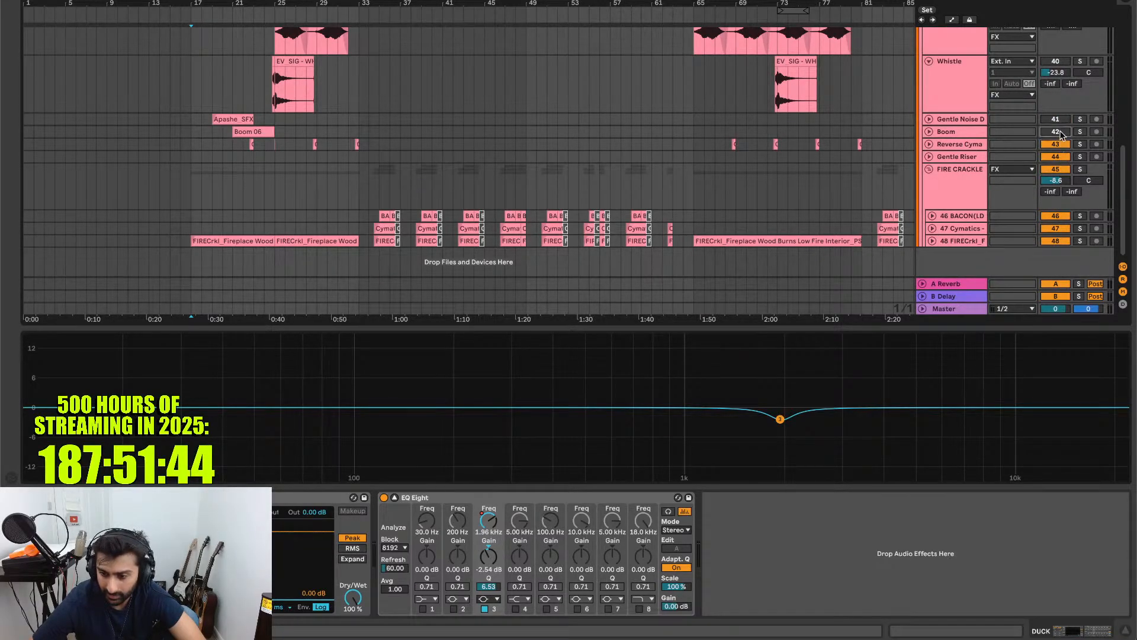
scroll(1060, 126, up, 5)
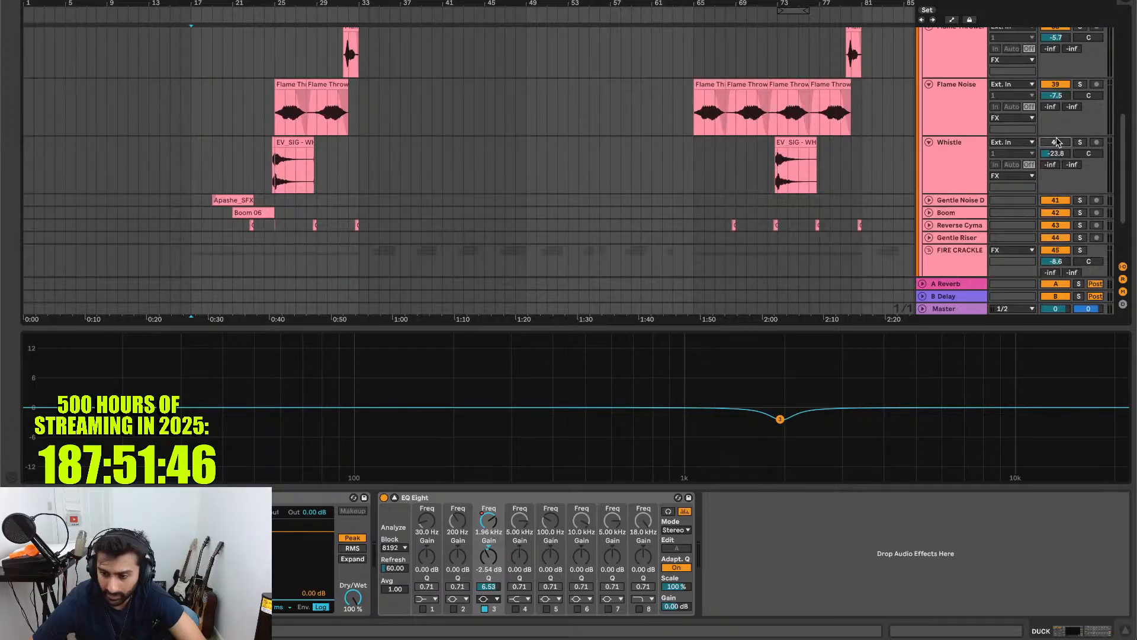
click(1125, 632)
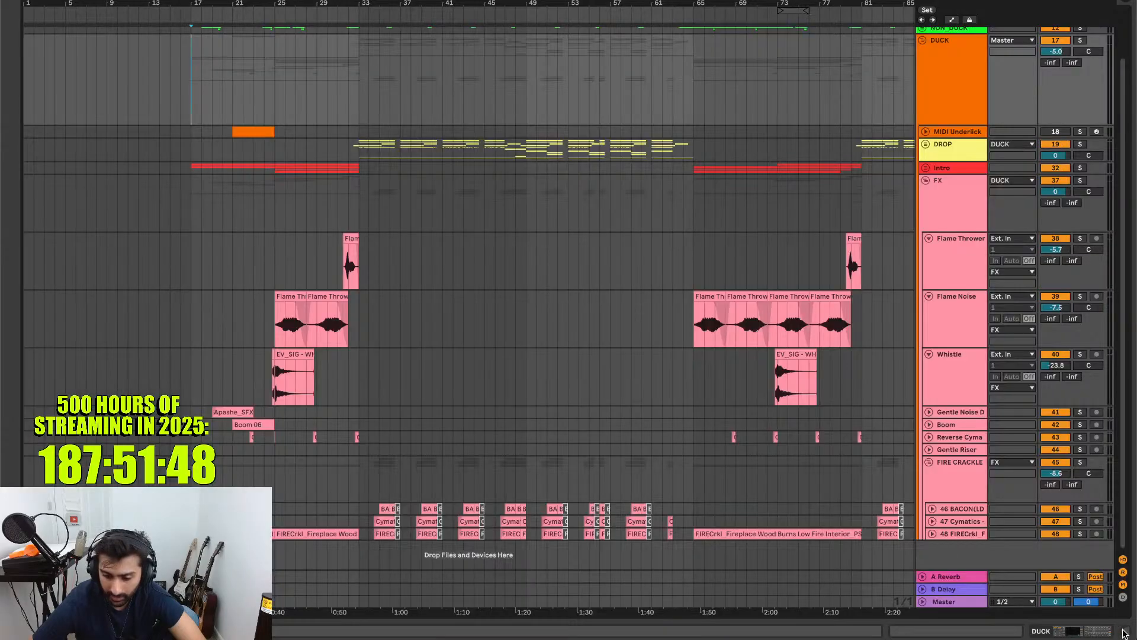
- Play the full mix from bar 17 with all FX tracks active and the system volume raised
scroll(635, 428, up, 3)
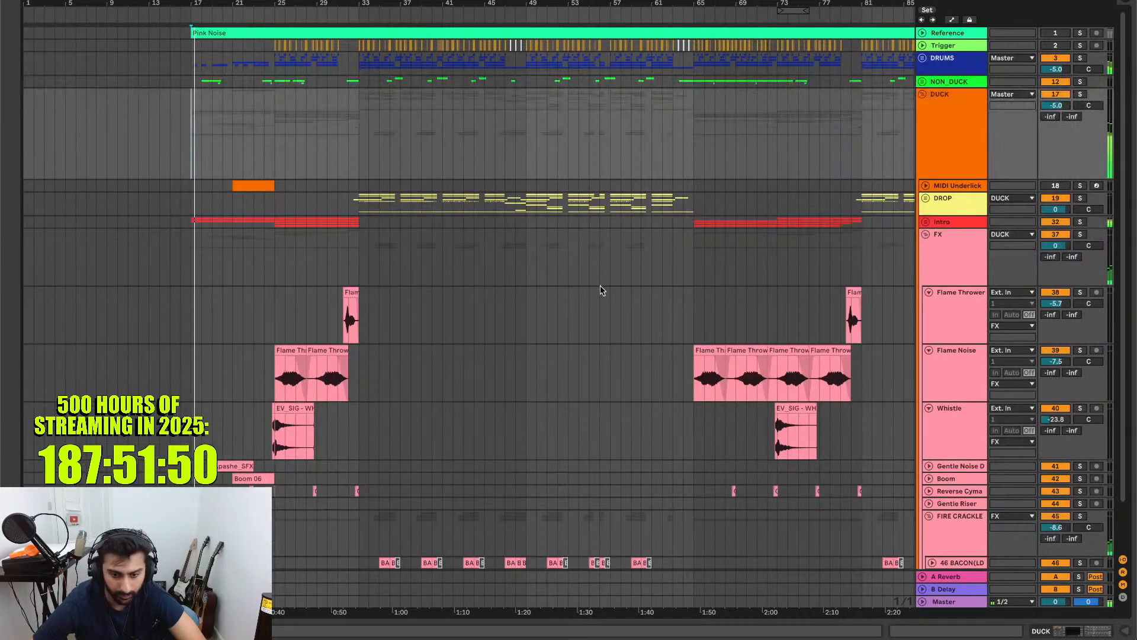
key(XF86AudioRaiseVolume)
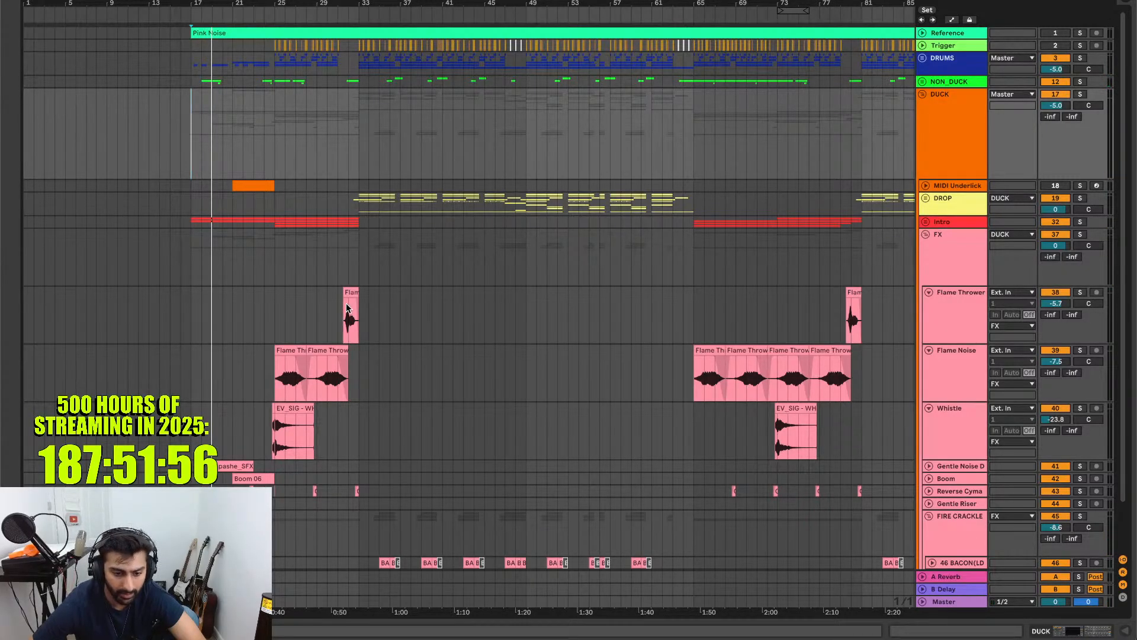
key(space)
scroll(348, 309, up, 3)
scroll(347, 309, left, 6)
scroll(347, 309, down, 3)
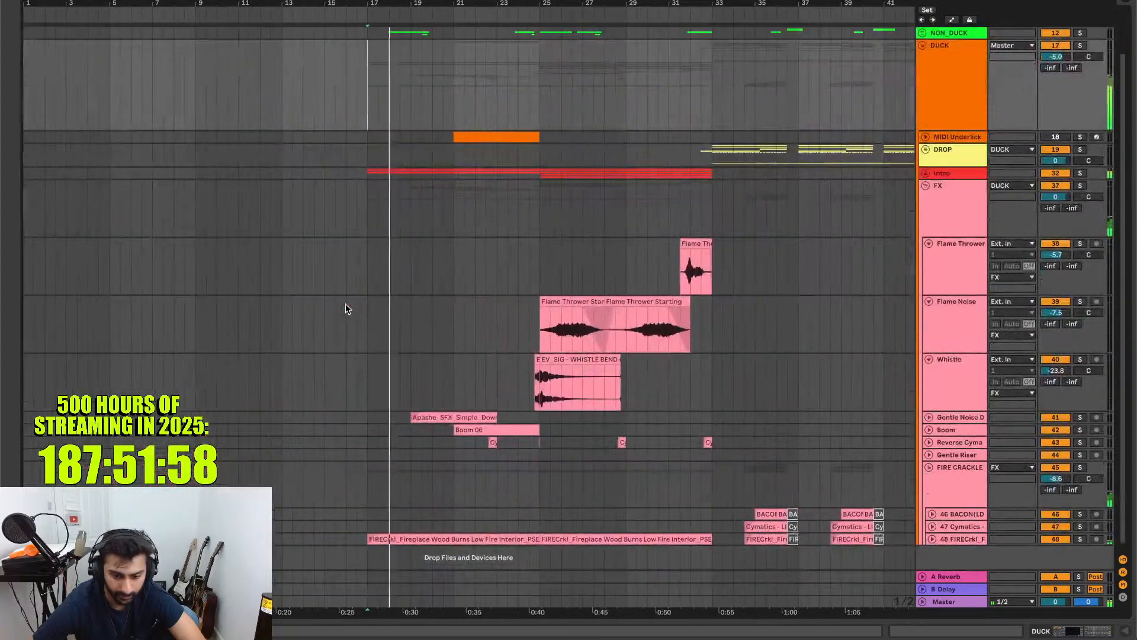
- Unfold the FIRECrkl track in the FIRE CRACKLE group and set its volume to -5.8 dB while the intro plays
scroll(347, 308, down, 2)
scroll(347, 308, right, 3)
click(932, 519)
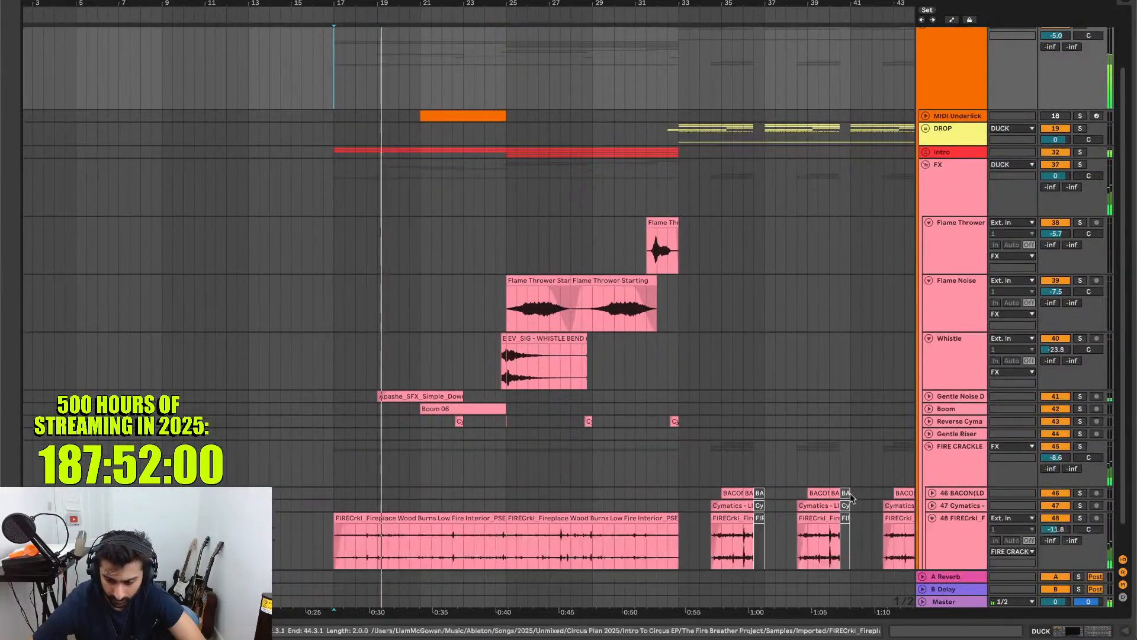
scroll(637, 404, down, 2)
scroll(637, 404, right, 1)
drag(1050, 504, 1051, 468)
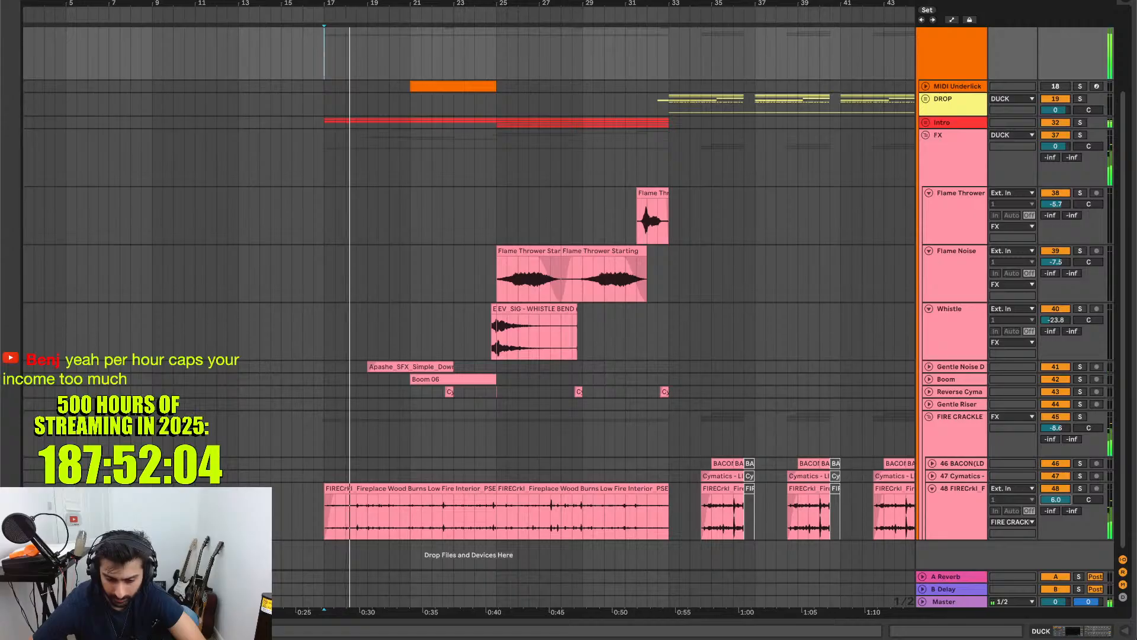
drag(1056, 499, 1055, 507)
key(space)
key(XF86AudioRaiseVolume)
key(space)
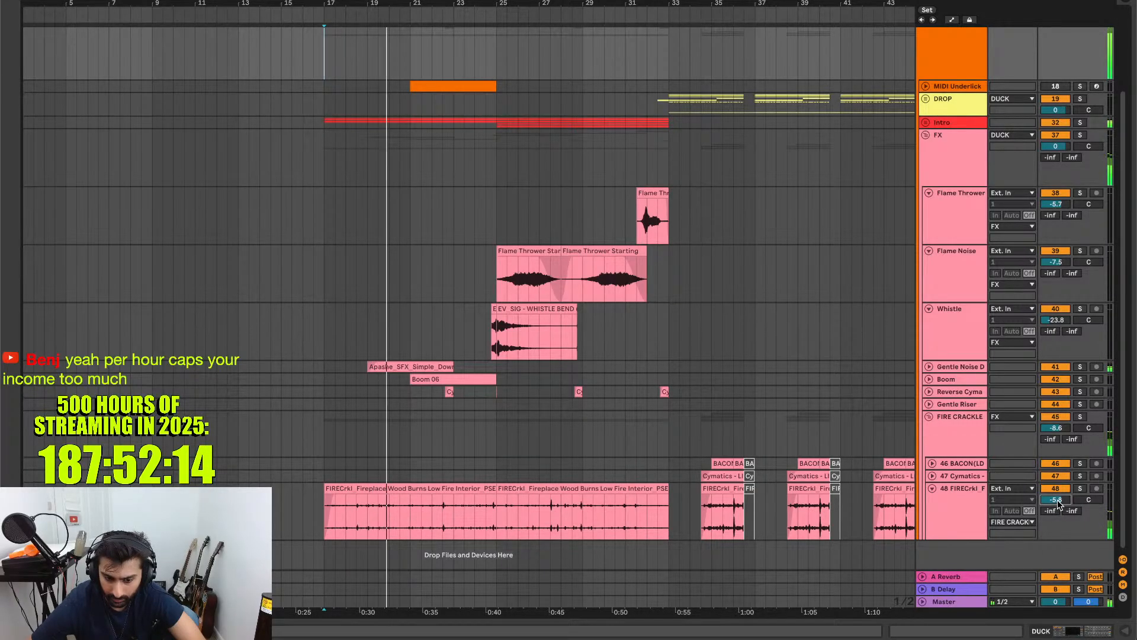
- Show the FIRECrkl track's devices and play the mix from its first clip after the intro
click(963, 507)
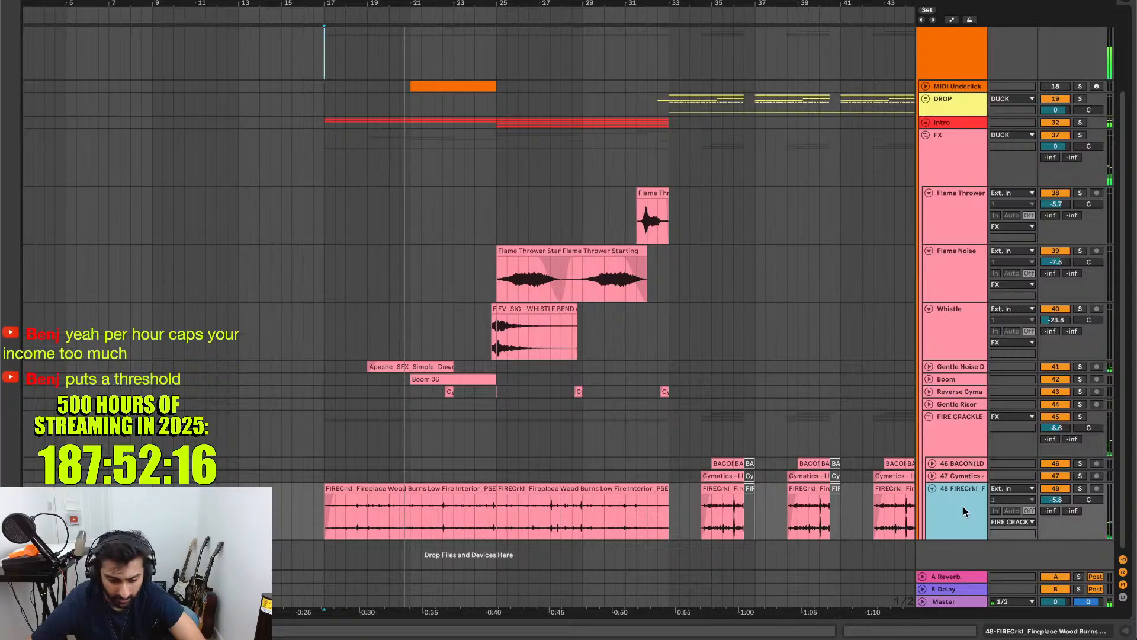
double_click(963, 507)
scroll(858, 370, down, 5)
click(670, 379)
key(space)
click(678, 381)
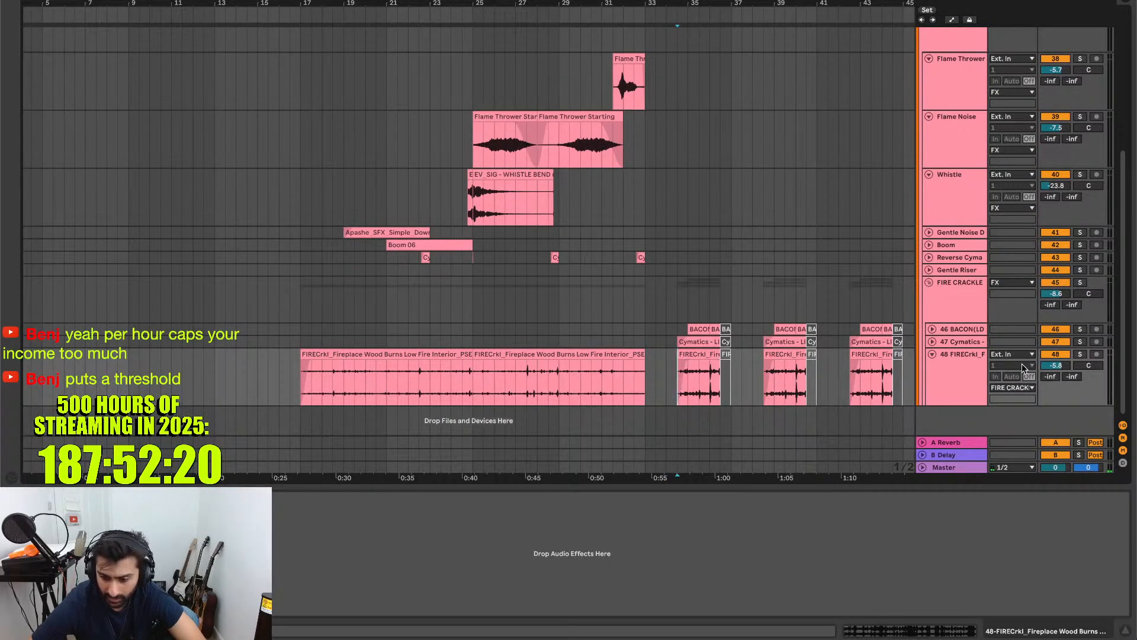
key(space)
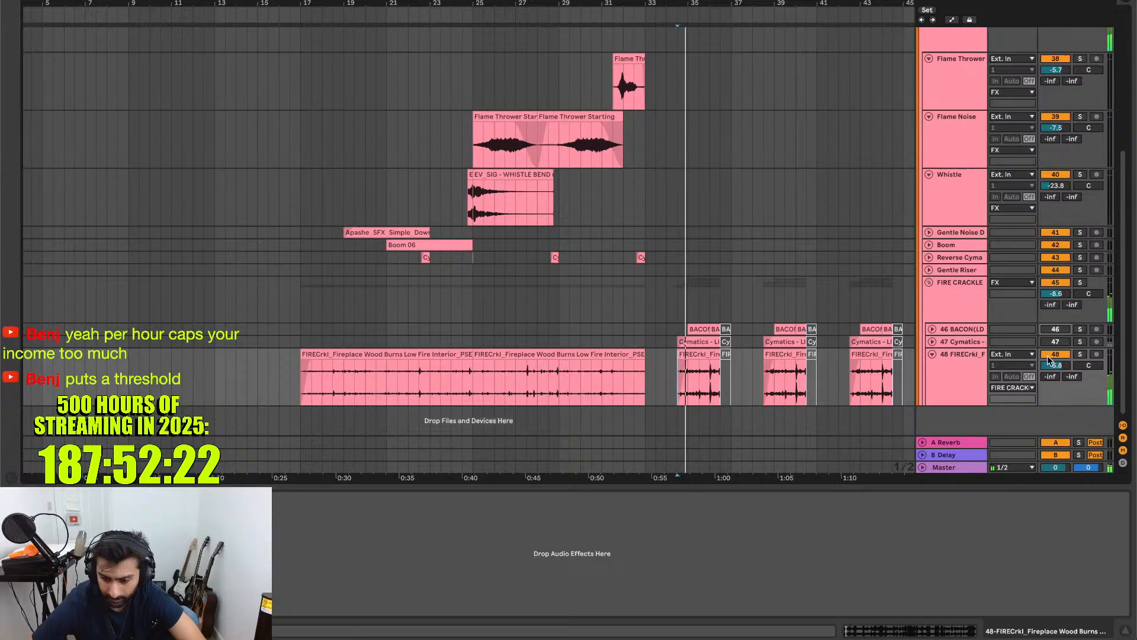
- Try the FIRECrkl track's volume at -3.1 dB during playback, and return it to -5.8 dB
drag(1051, 367, 1051, 361)
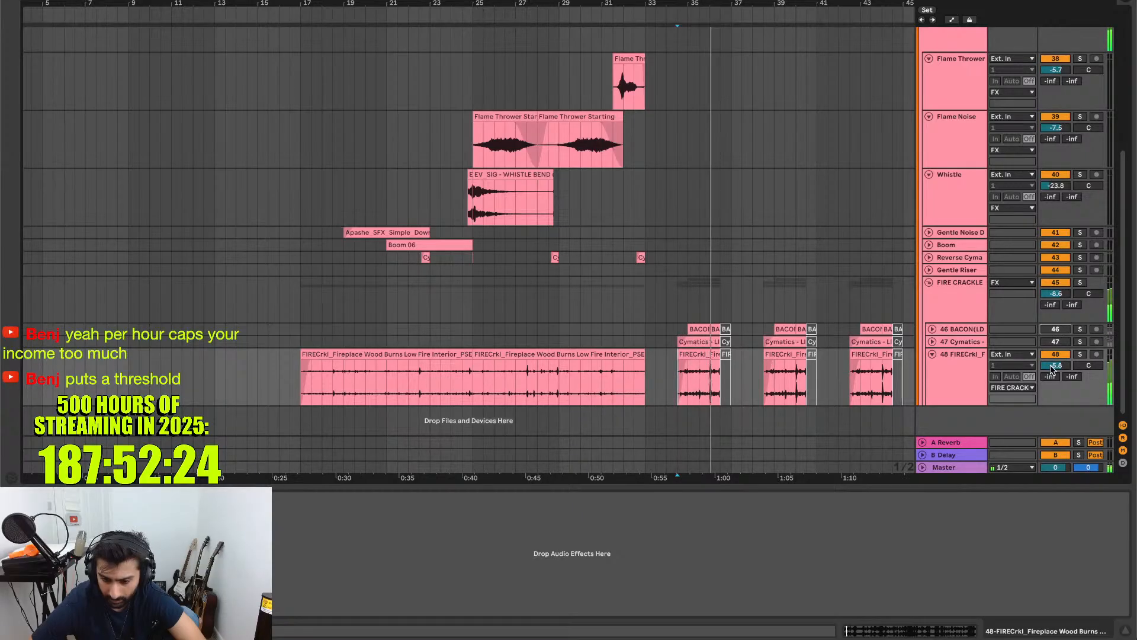
key(space)
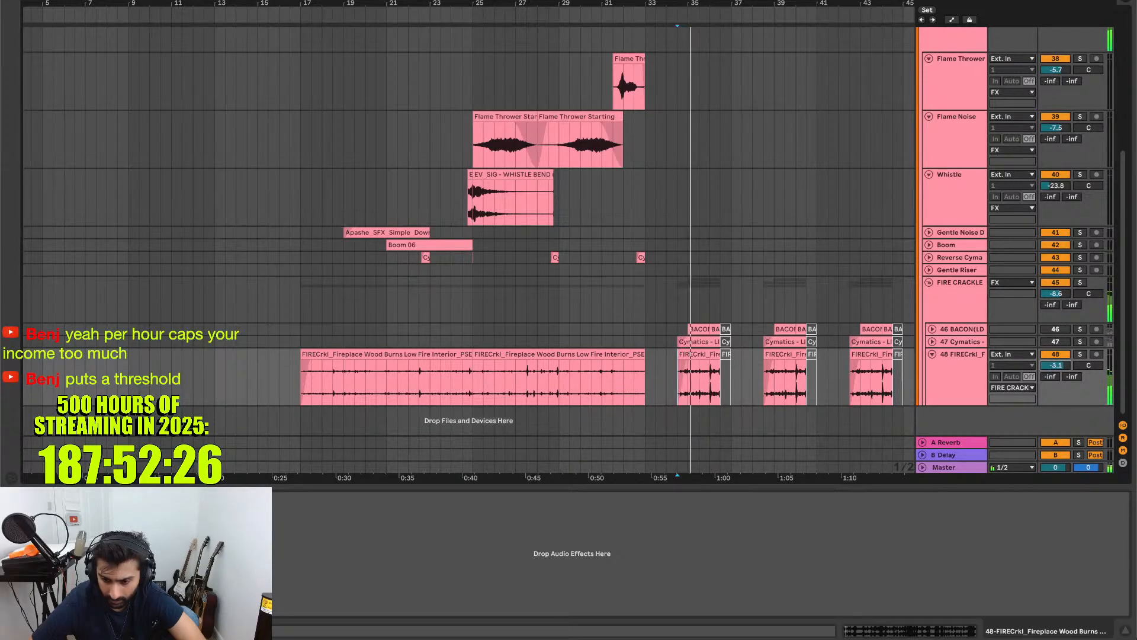
drag(1055, 364, 1055, 370)
key(space)
key(space)
key(Down)
key(space)
- Select the FIRECrkl track, show the browser and unfold the Dynamics audio effects
click(956, 363)
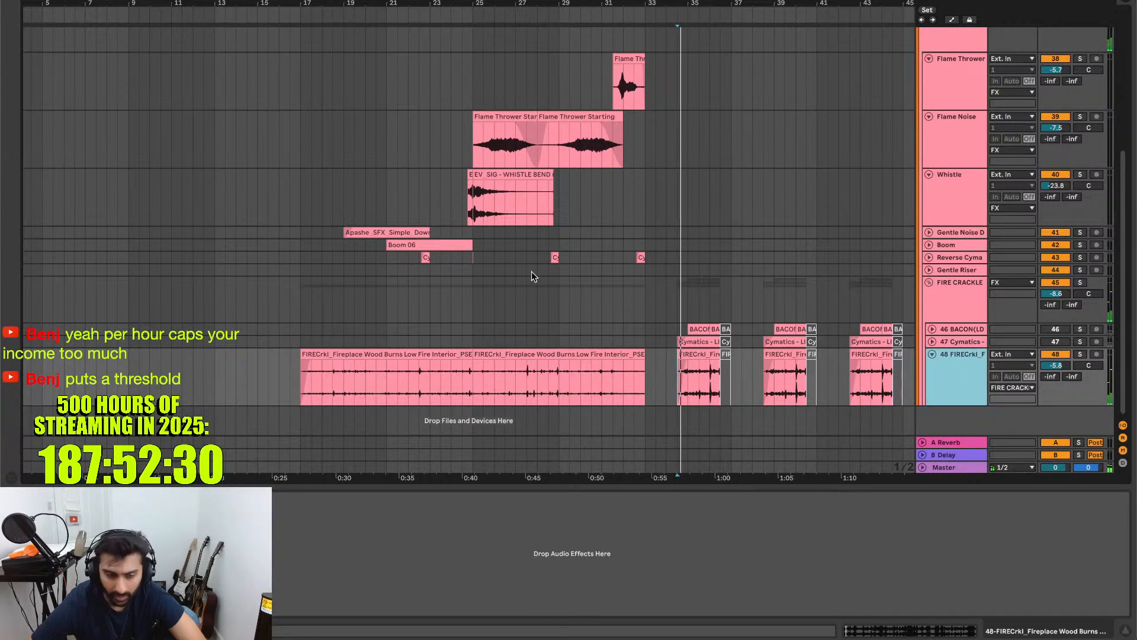
key(ctrl+alt+b)
click(139, 36)
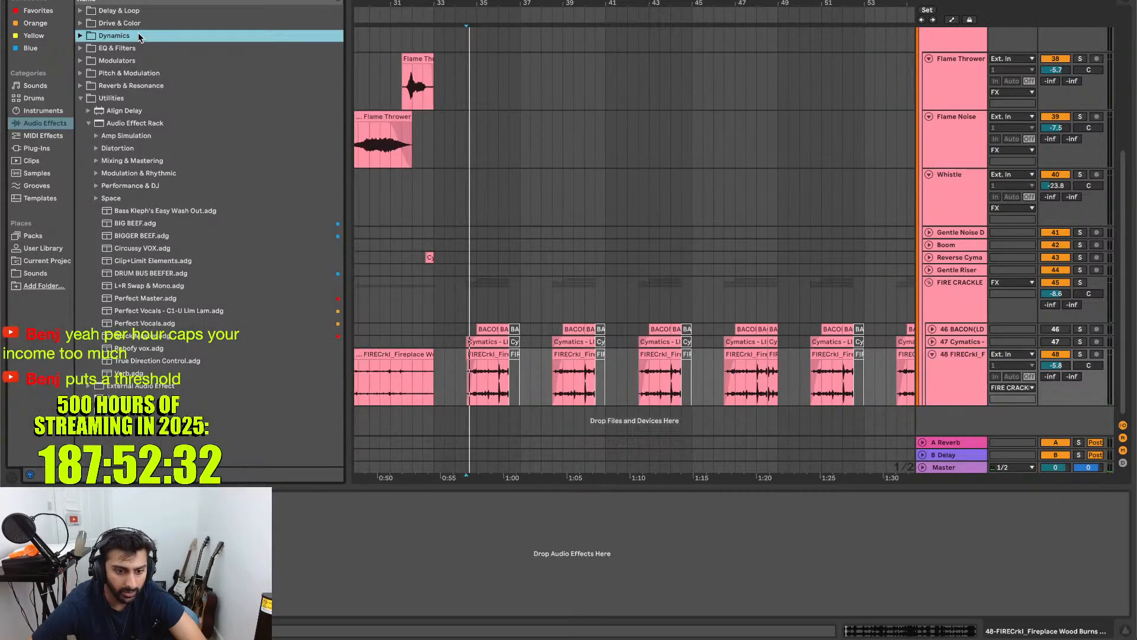
key(Right)
key(Right)
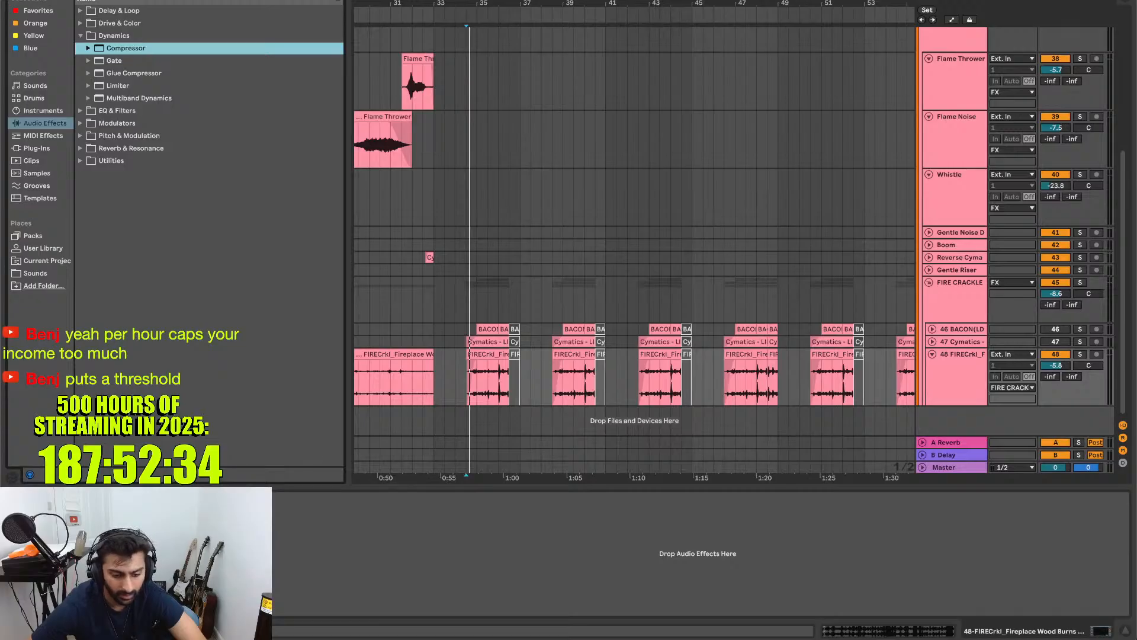
- Play the mix from the FIRECrkl clip's start at bar 17 and unfold the Intro group
key(space)
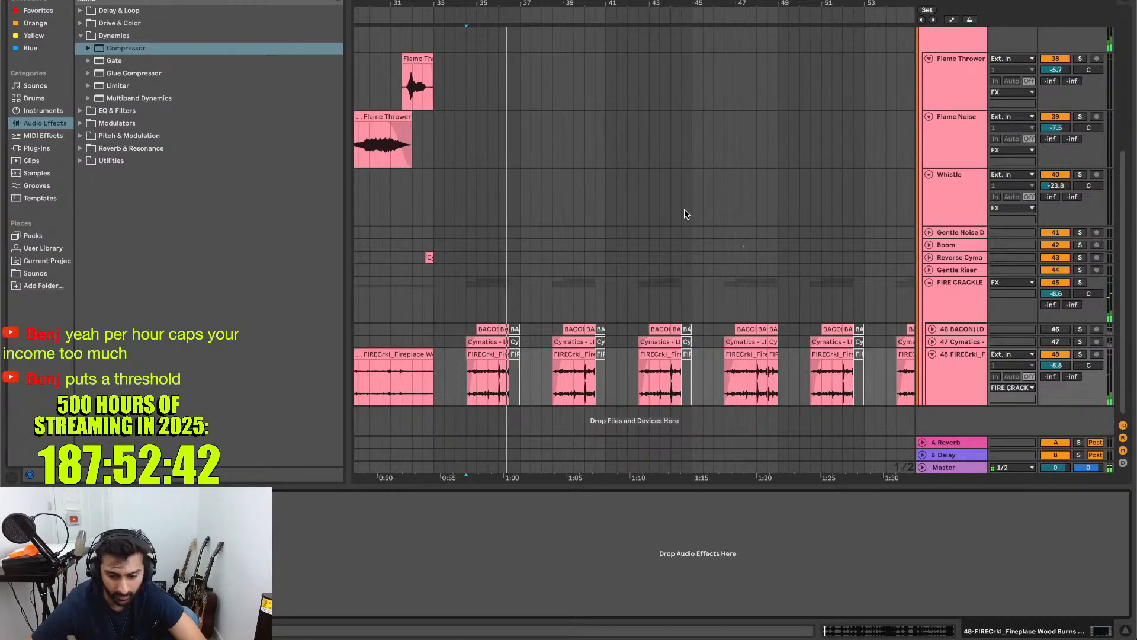
scroll(684, 209, left, 10)
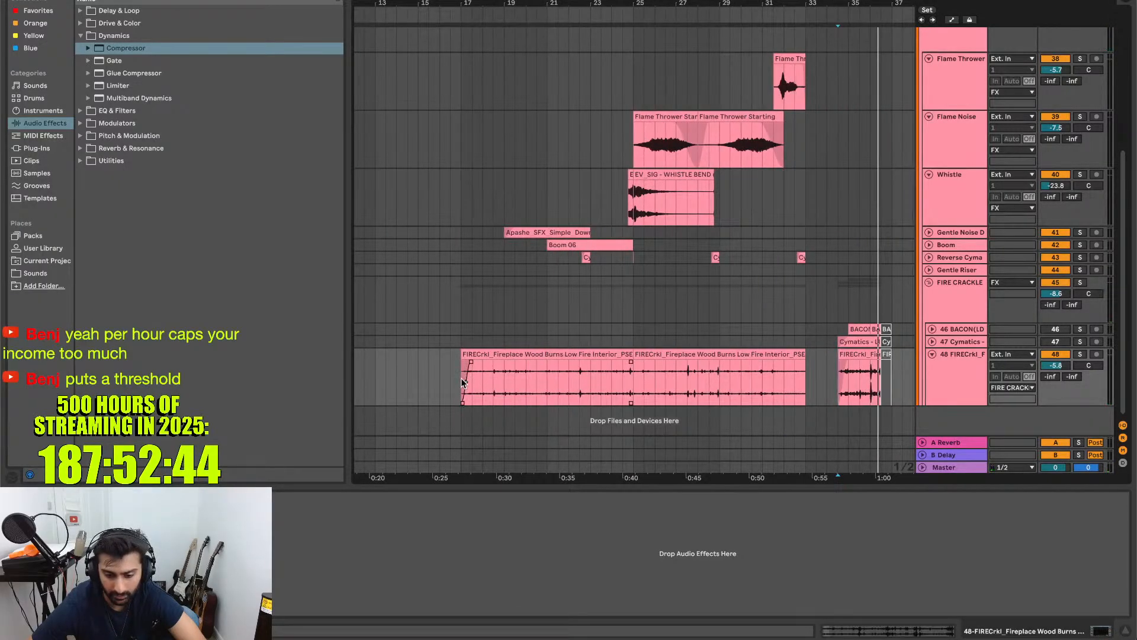
click(460, 371)
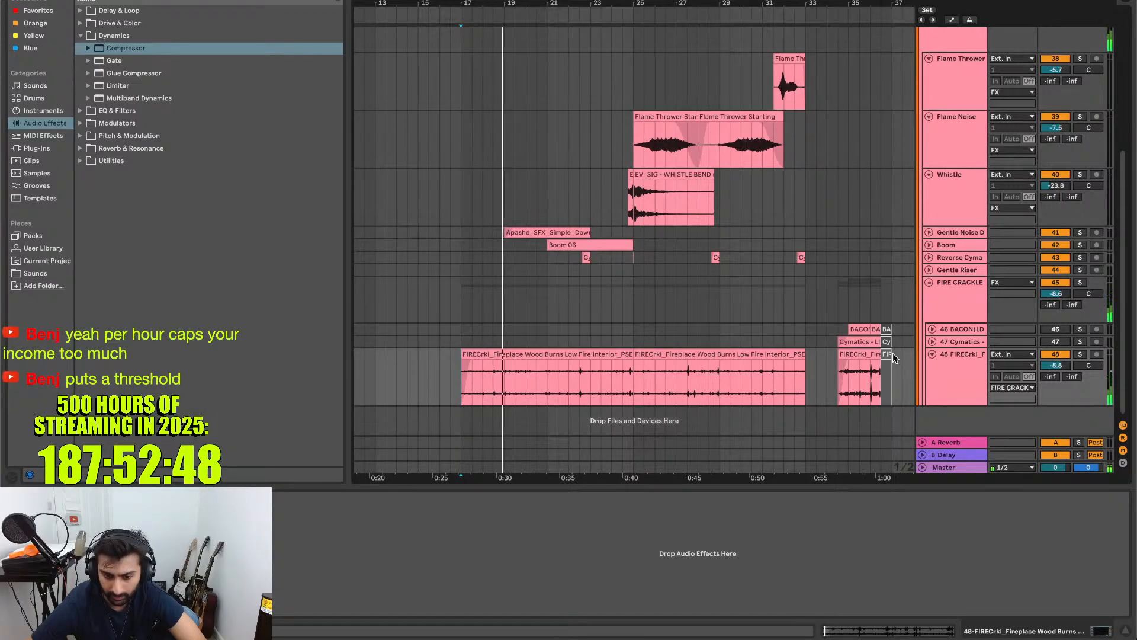
scroll(894, 356, up, 5)
scroll(893, 356, up, 1)
click(925, 191)
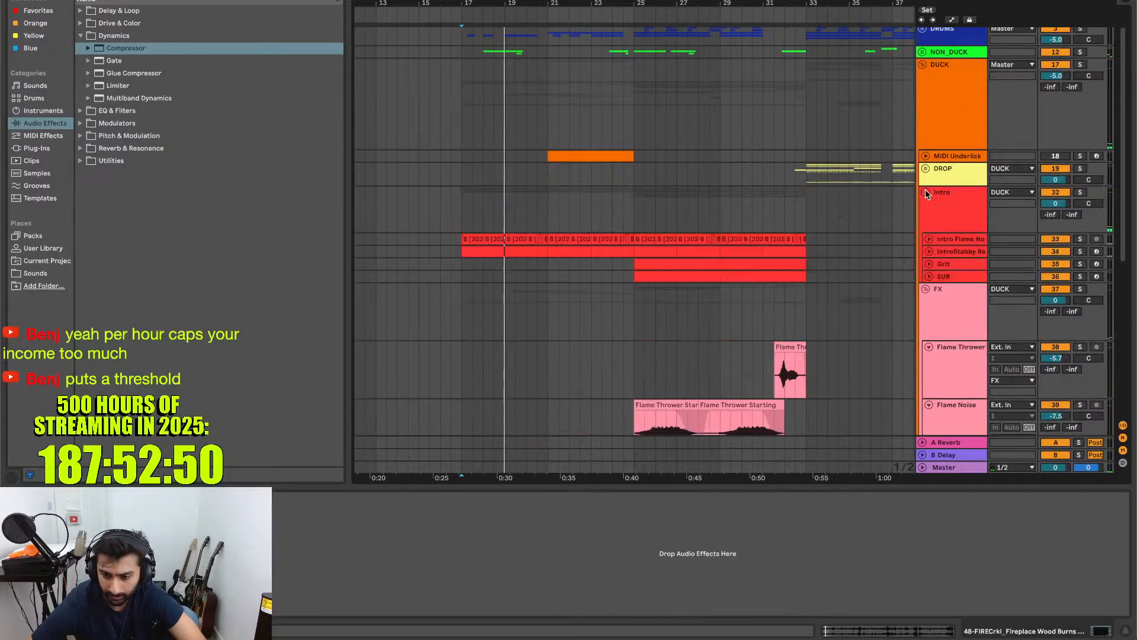
scroll(802, 236, down, 2)
key(space)
scroll(802, 236, up, 3)
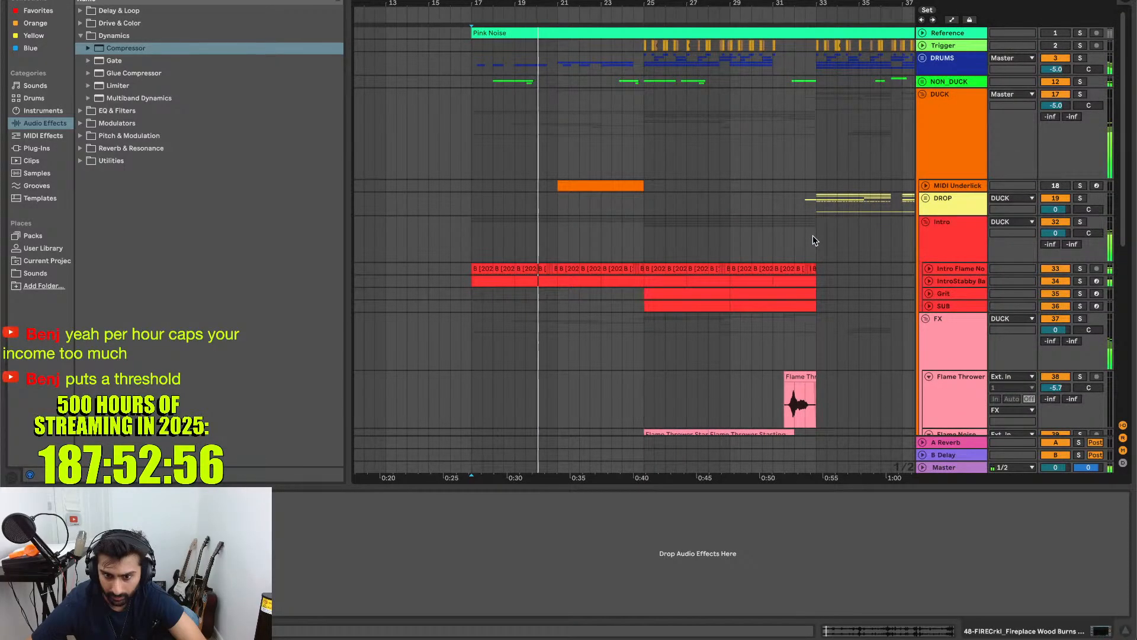
- Unfold the NON_DUCK and Firestarter Vox groups and raise the Firestarter Vox volume to about -6.5 dB
click(922, 82)
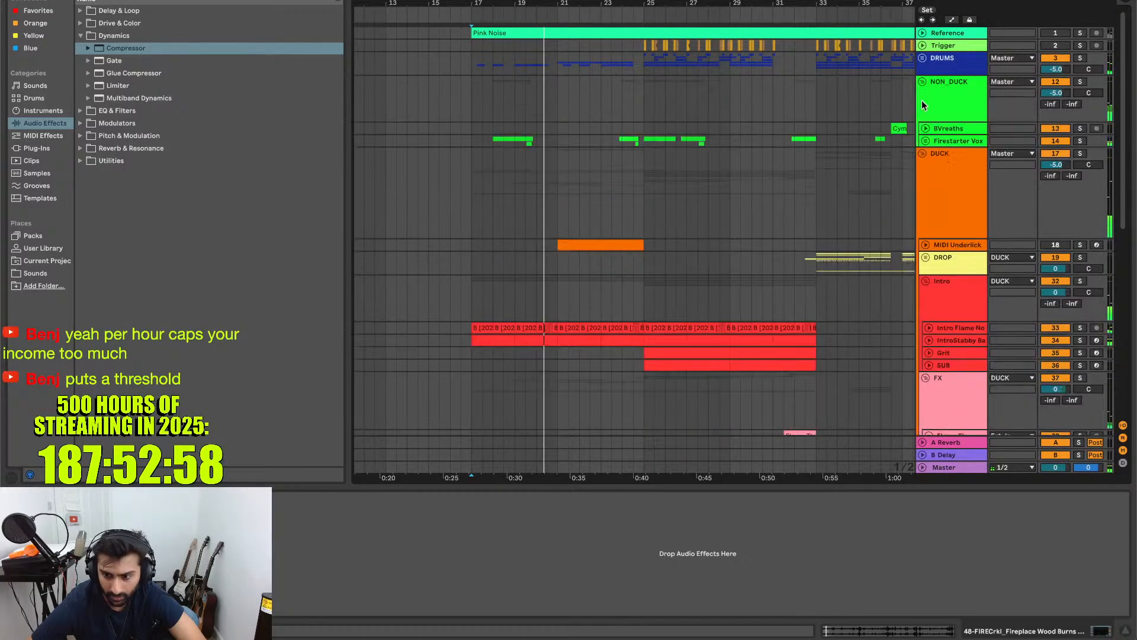
click(925, 137)
key(space)
key(space)
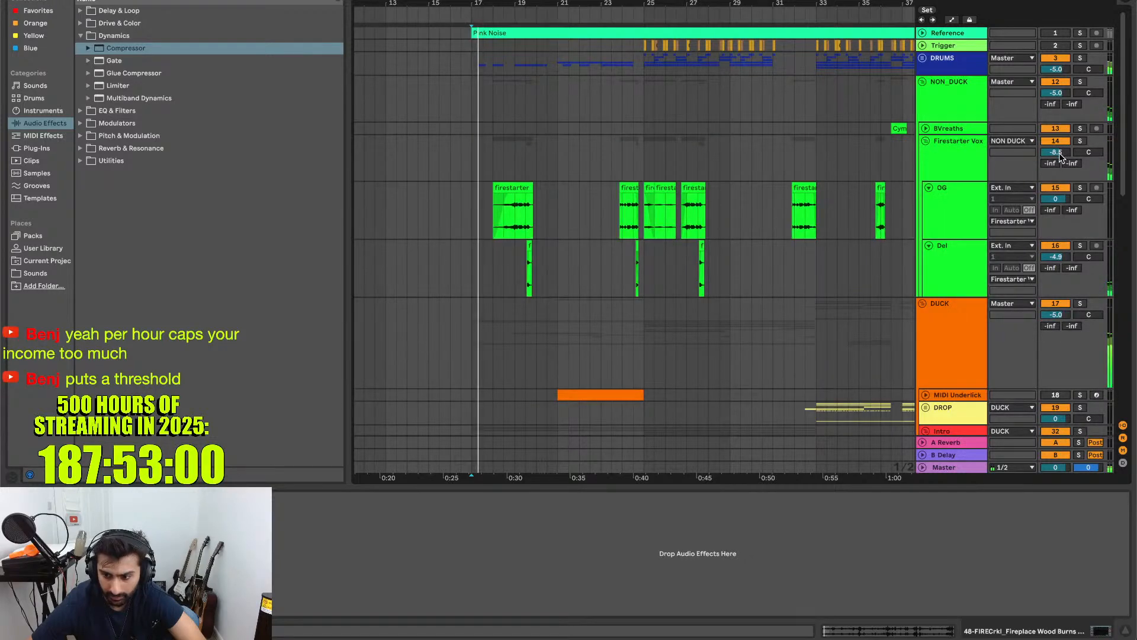
drag(1059, 155, 1059, 143)
key(space)
key(space)
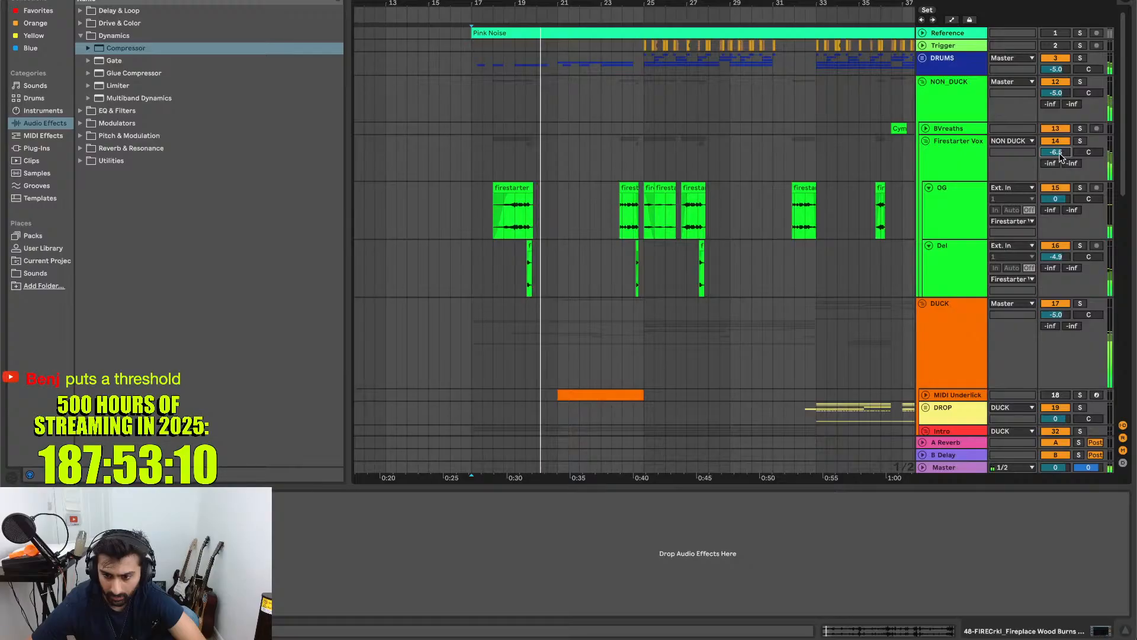
- Unfold the Boom and Gentle Noise Down tracks and play Gentle Noise Down soloed from bar 19
scroll(836, 213, down, 5)
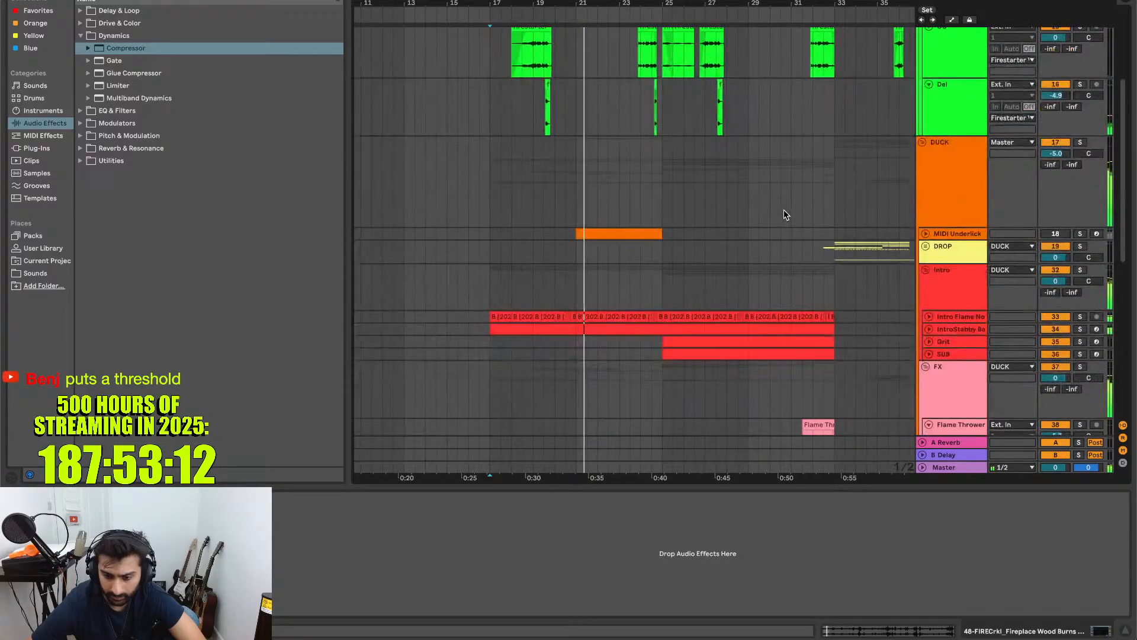
scroll(843, 231, down, 10)
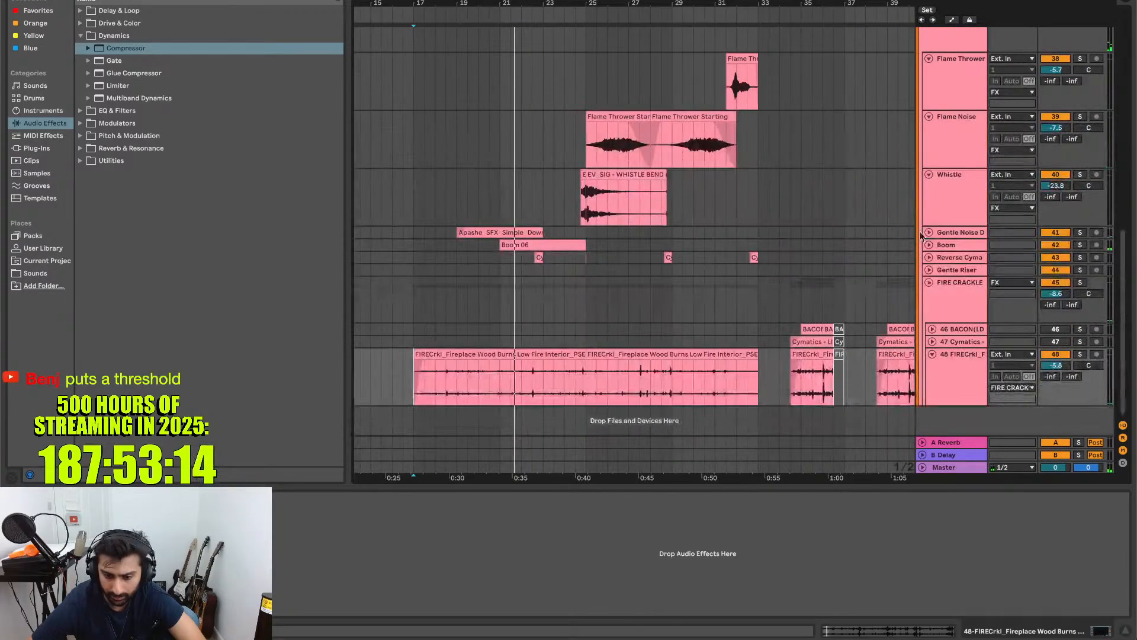
click(928, 245)
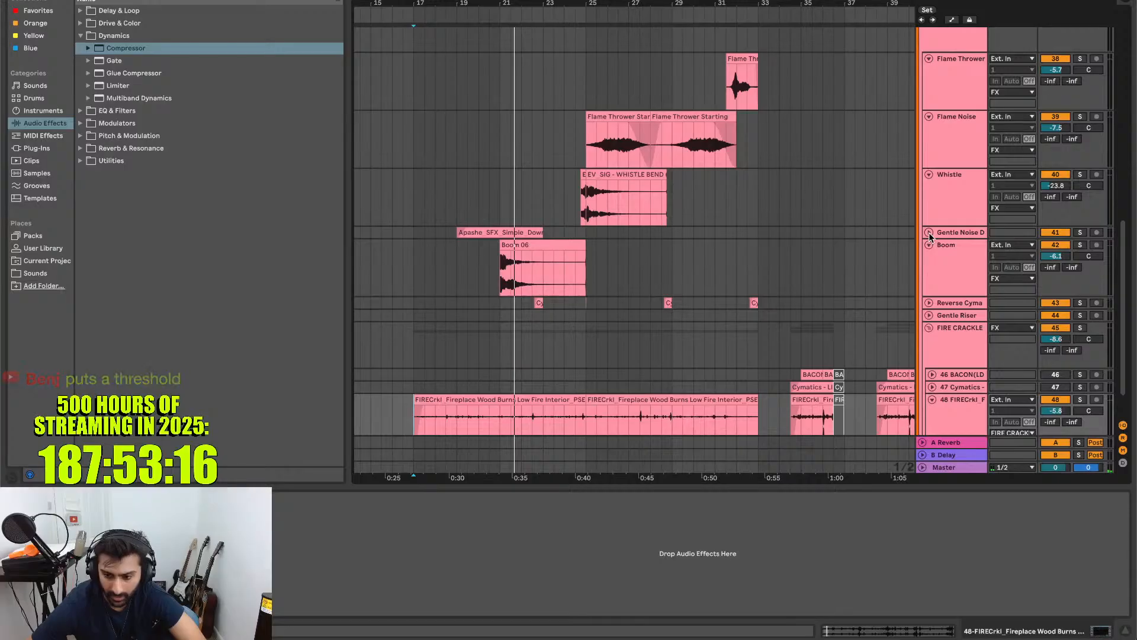
click(929, 232)
click(1079, 235)
click(453, 260)
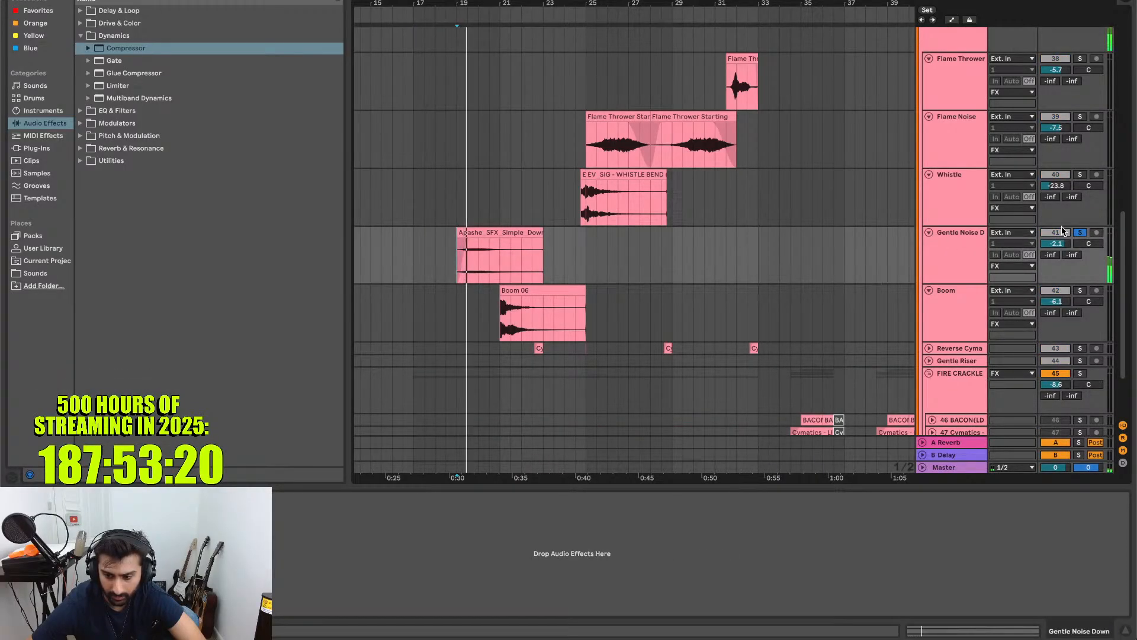
- Unsolo the Gentle Noise Down track and set its volume to -3.9 dB while comparing against the full mix
click(1080, 233)
key(space)
key(space)
drag(1052, 244, 1052, 253)
key(space)
key(space)
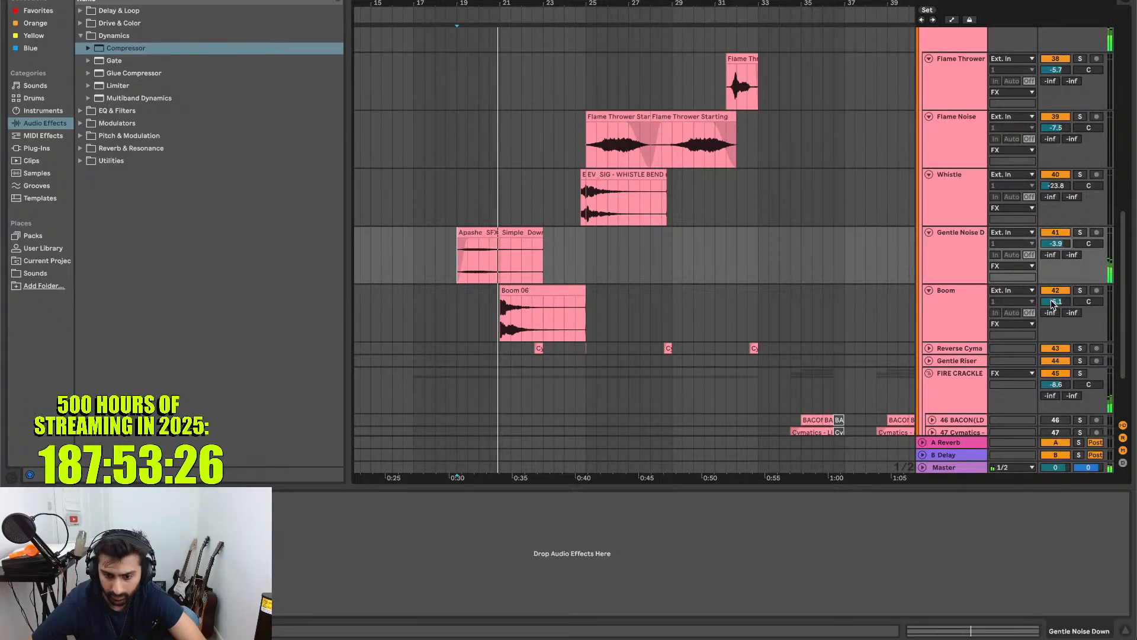
- Set the Boom track's volume to -7.3 dB and unfold the Reverse Cymbal track
drag(1052, 304, 1051, 307)
scroll(797, 251, down, 3)
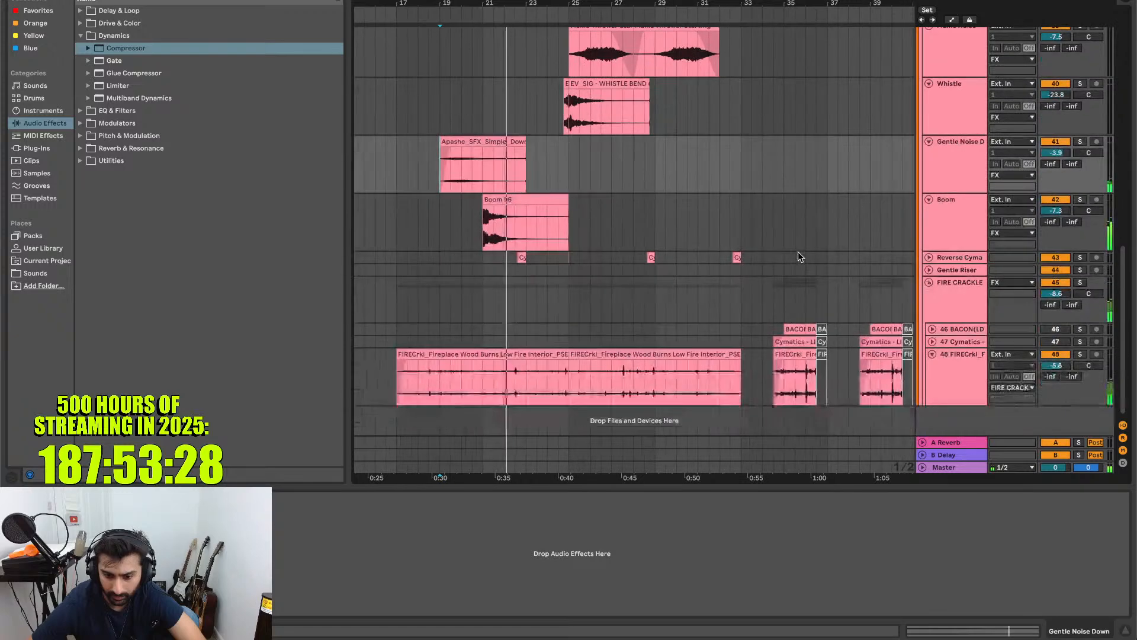
click(929, 257)
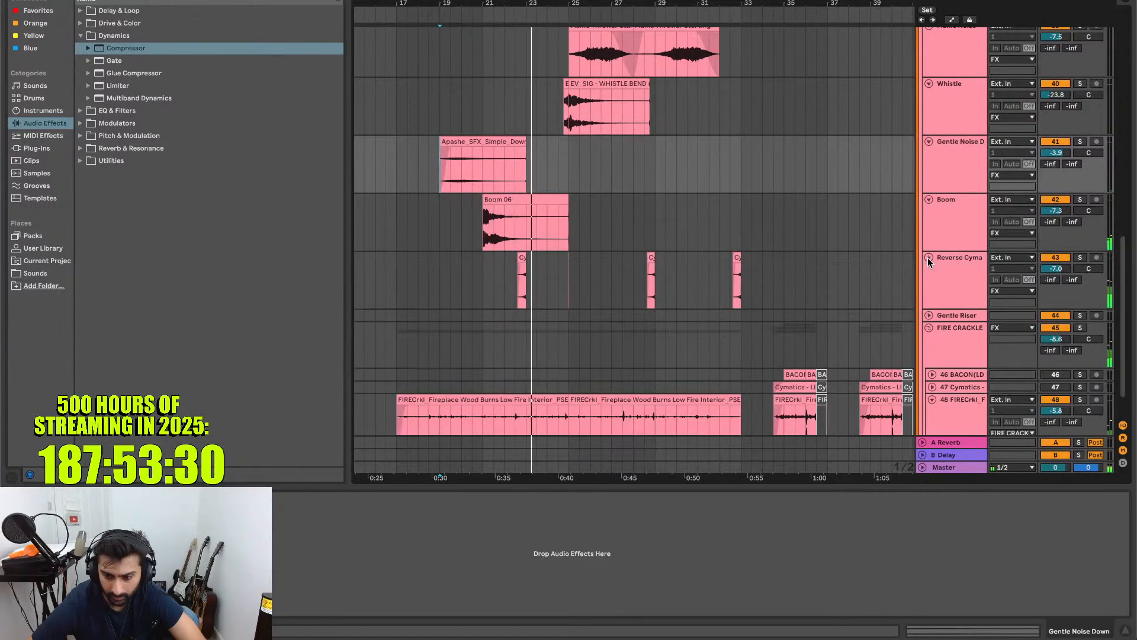
- Play repeatedly from just before the first Reverse Cymbal clip and try the track's volume at -4.8 dB
click(515, 287)
key(space)
key(space)
mouse_move(1055, 269)
mouse_down()
mouse_move(1055, 256)
mouse_move(1055, 285)
mouse_move(1055, 272)
mouse_up()
key(space)
key(space)
key(space)
key(space)
key(space)
key(space)
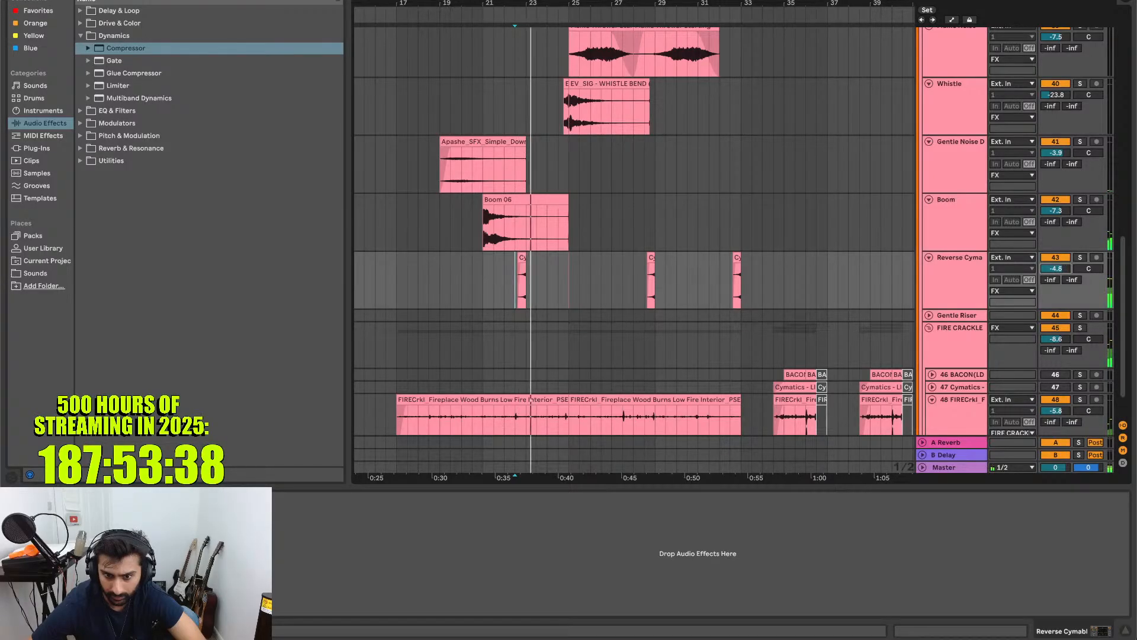
- Set the Reverse Cymbal track's volume to -7.3 dB while replaying its first clip
key(space)
key(space)
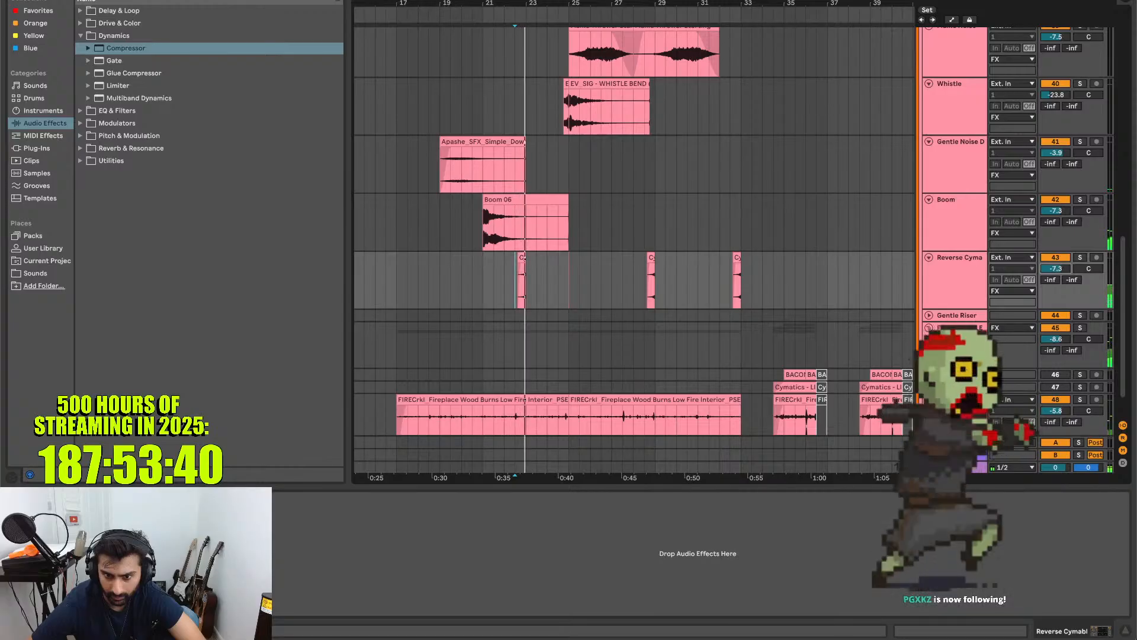
drag(1054, 269, 1054, 274)
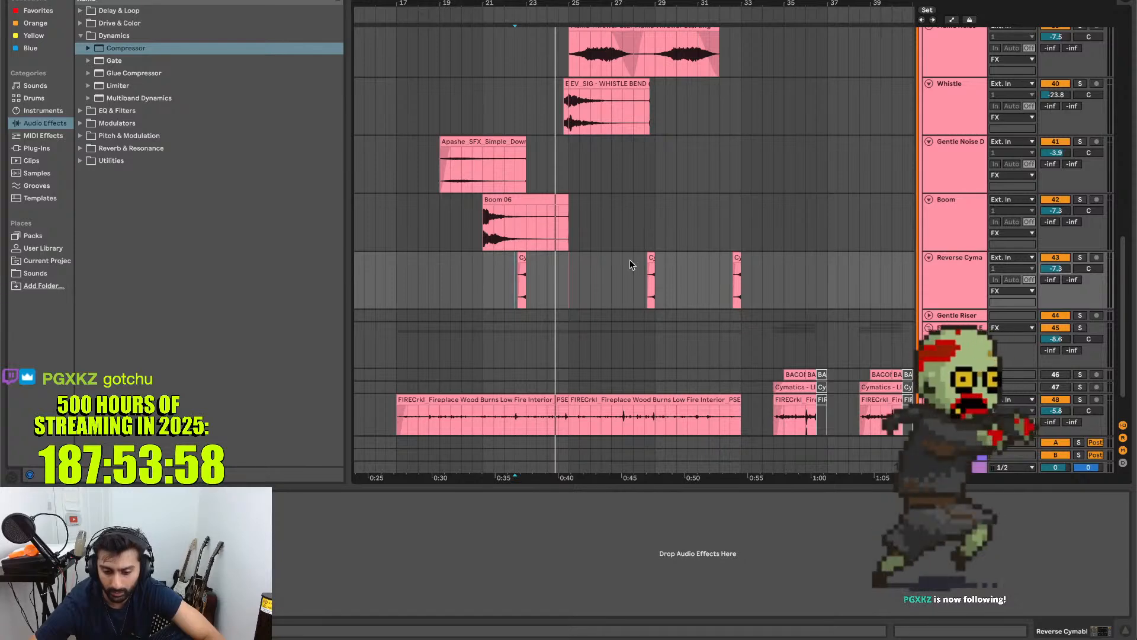
- Select the range around bar 25 on the Reverse Cymbal track and clear the tiny leftover clip there
scroll(577, 273, up, 5)
drag(542, 276, 468, 276)
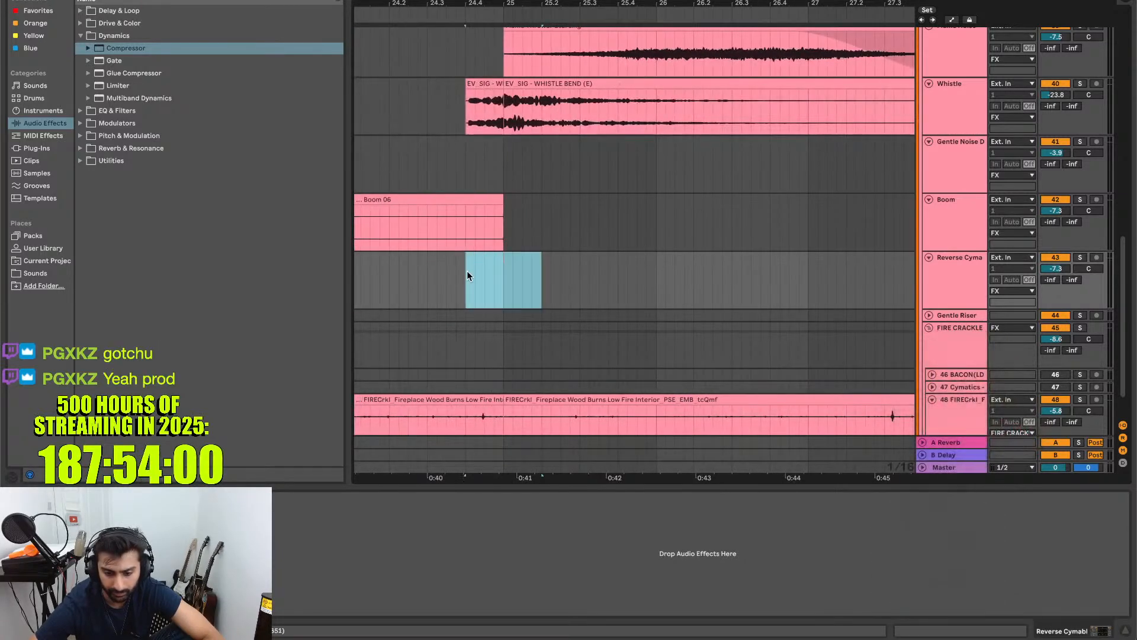
scroll(535, 264, down, 5)
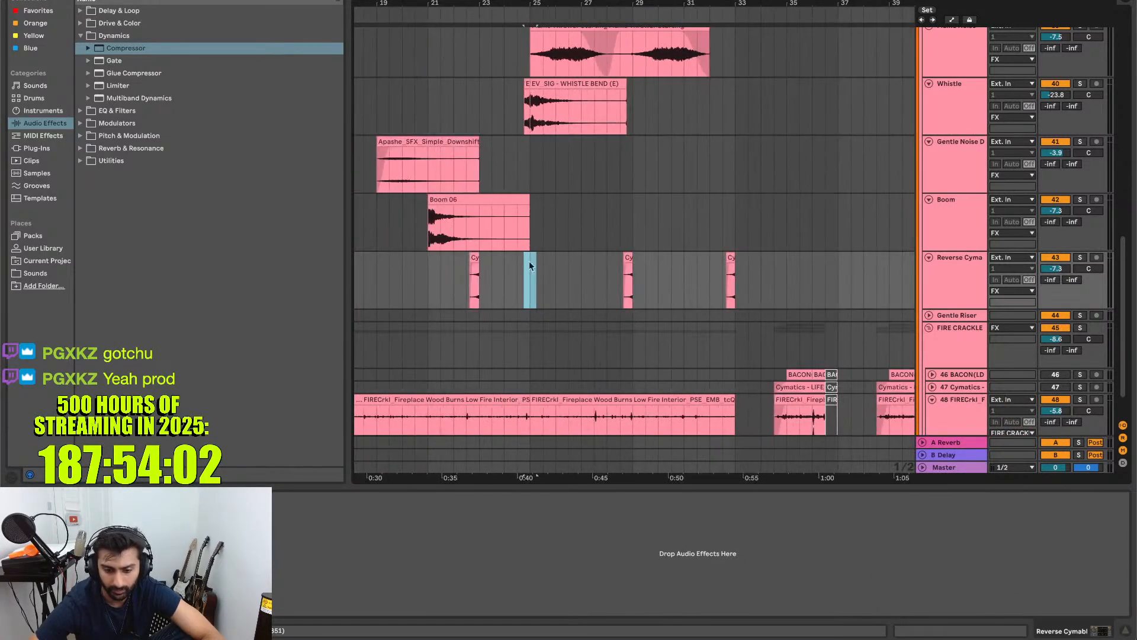
- Replay the full mix from around bar 19 to check the boom and noise effects together
click(410, 267)
scroll(410, 267, left, 3)
key(space)
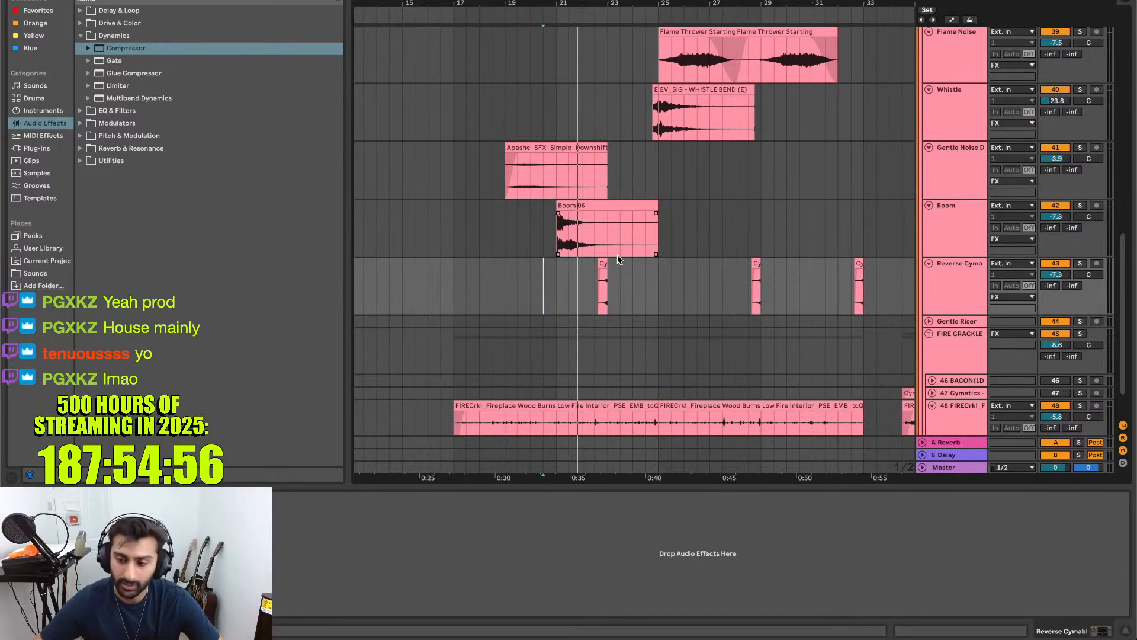
key(space)
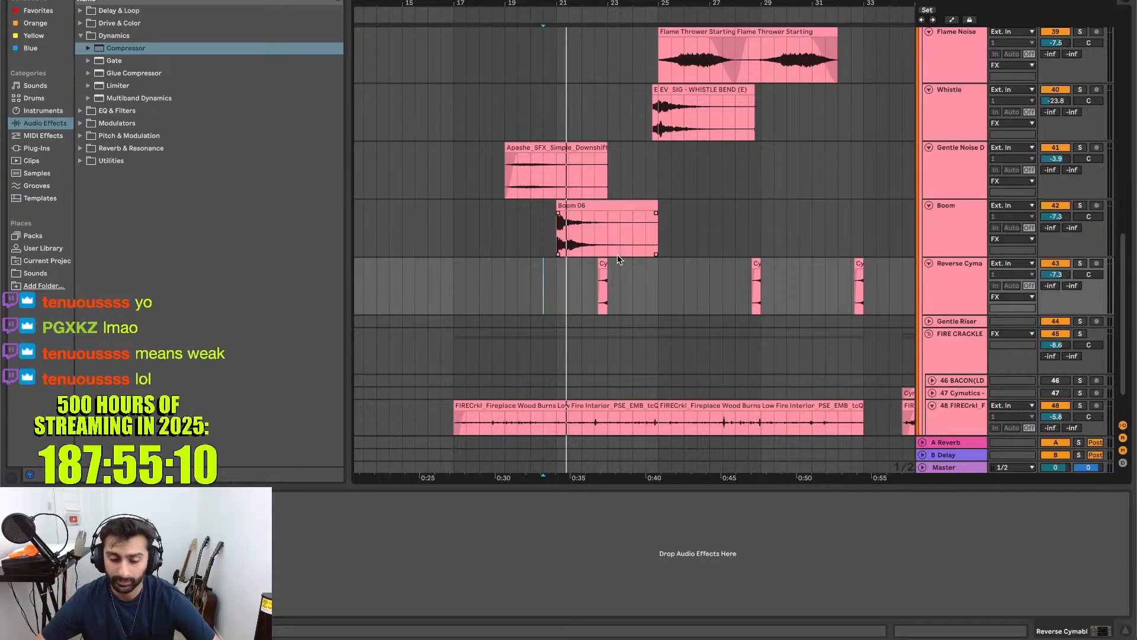
key(space)
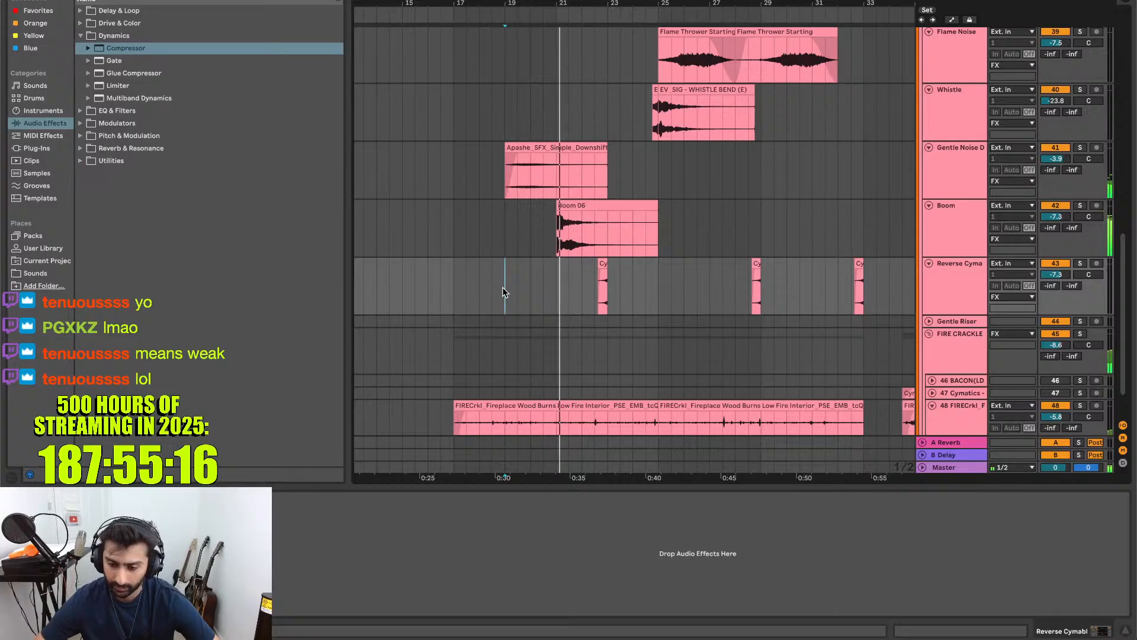
- Add a Utility effect to the end of the Master track's device chain and switch it to mono
click(950, 465)
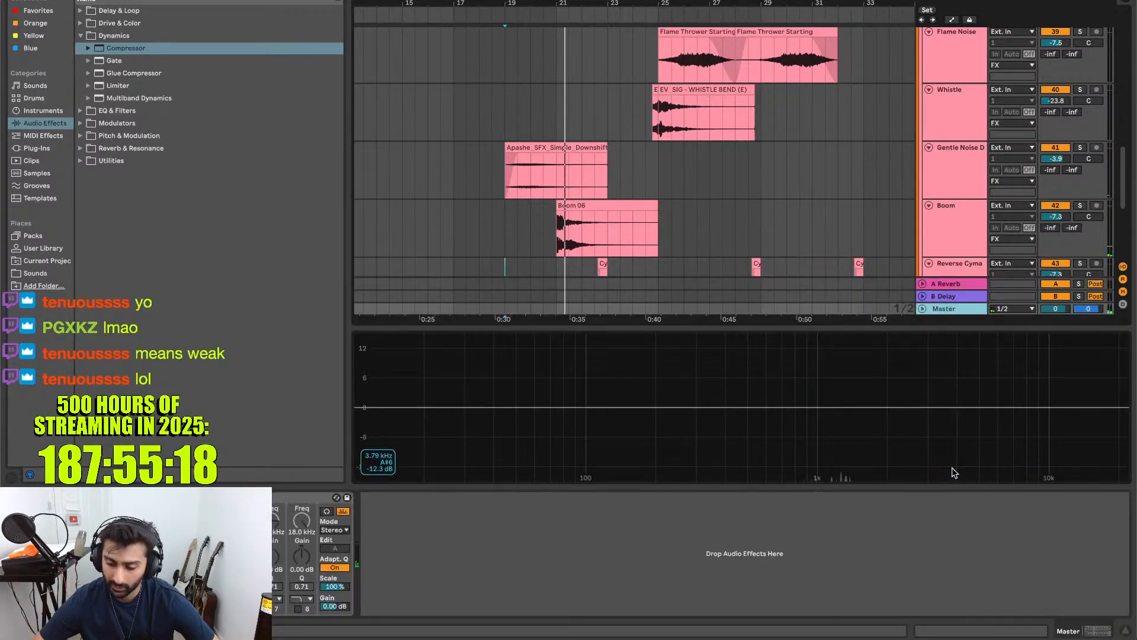
click(147, 152)
double_click(132, 160)
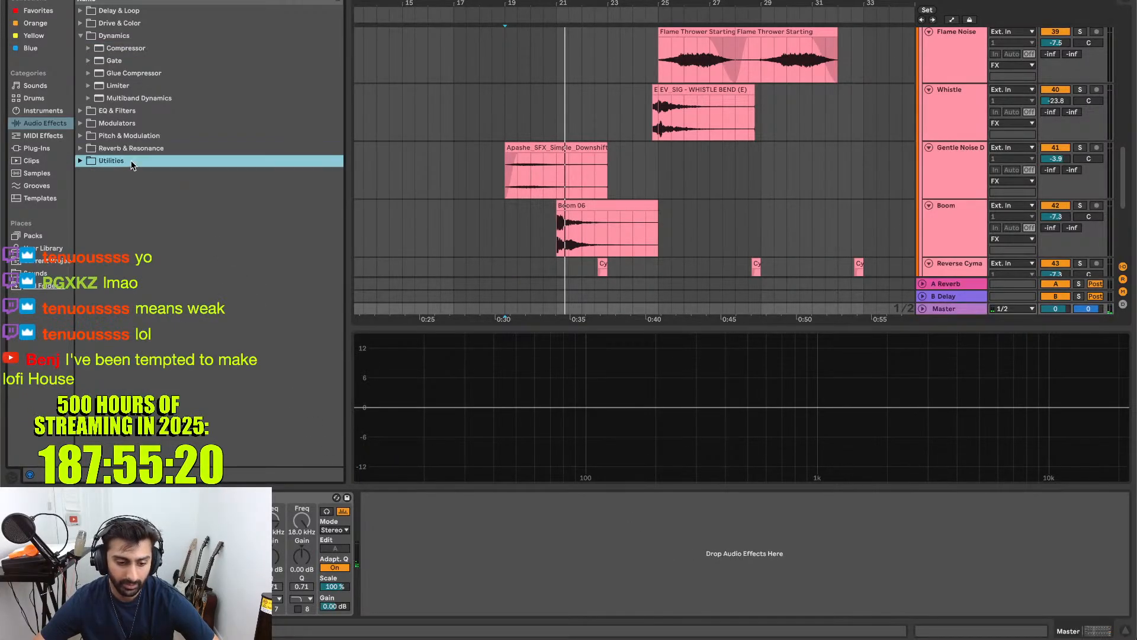
double_click(122, 424)
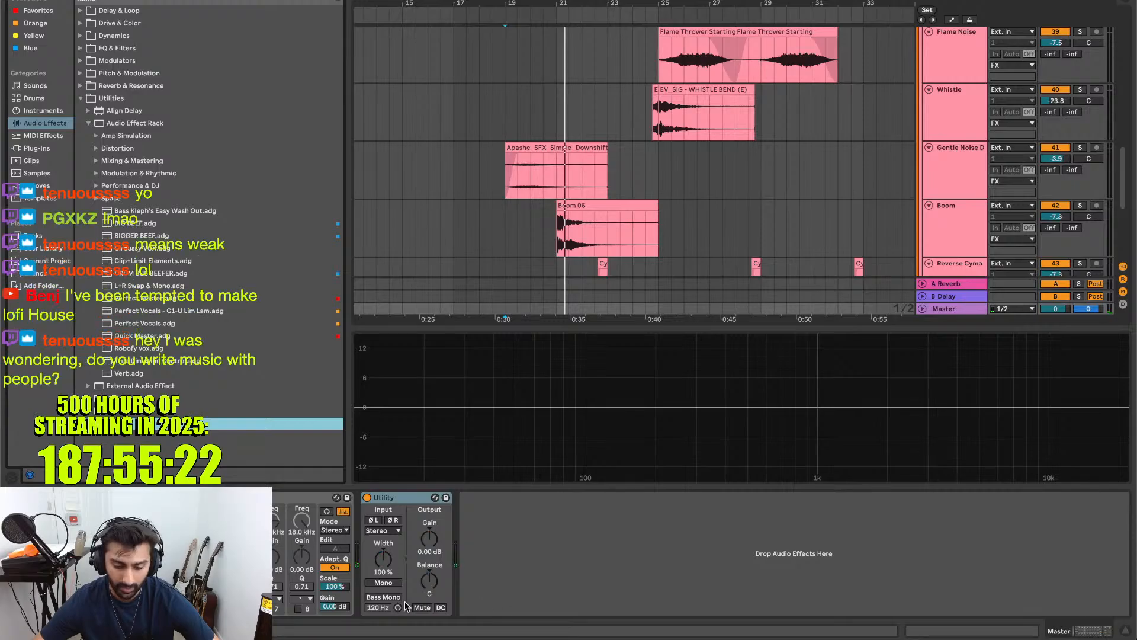
click(386, 586)
scroll(519, 213, down, 5)
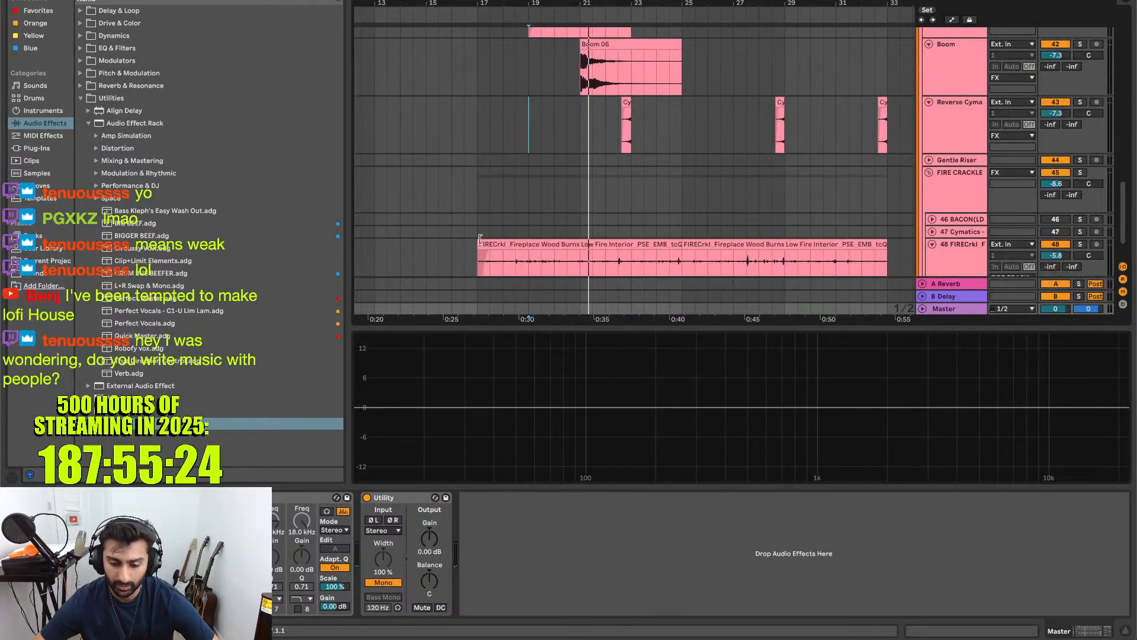
- Replay the full mix in mono from bar 17 to check the FX tracks through the intro
click(482, 124)
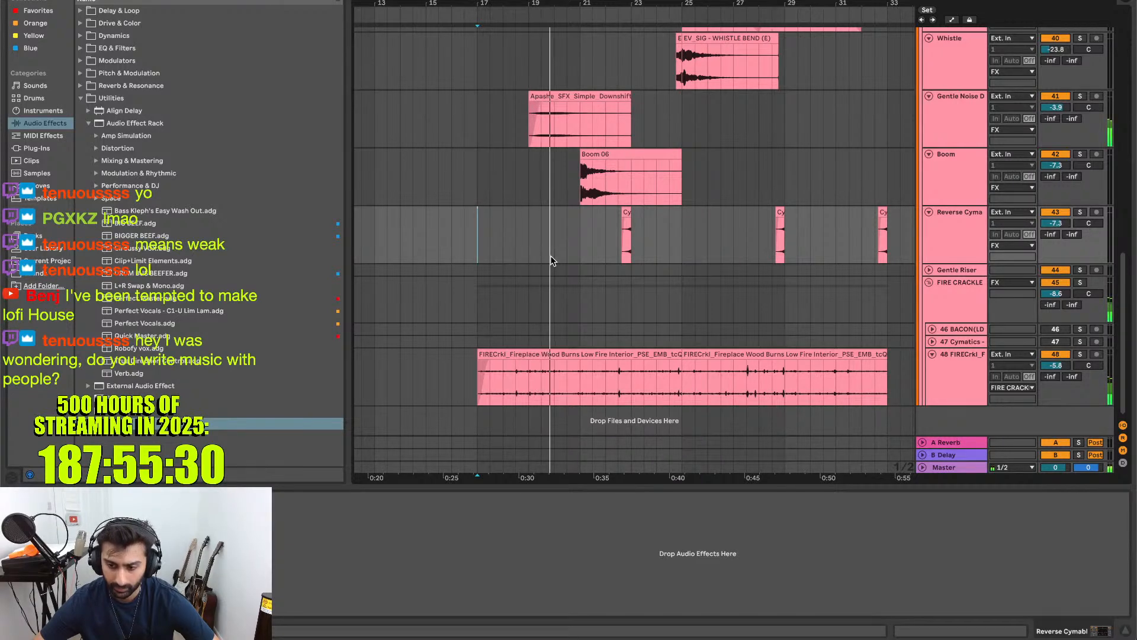
scroll(598, 249, right, 2)
scroll(598, 248, up, 1)
scroll(598, 248, right, 1)
scroll(599, 249, up, 1)
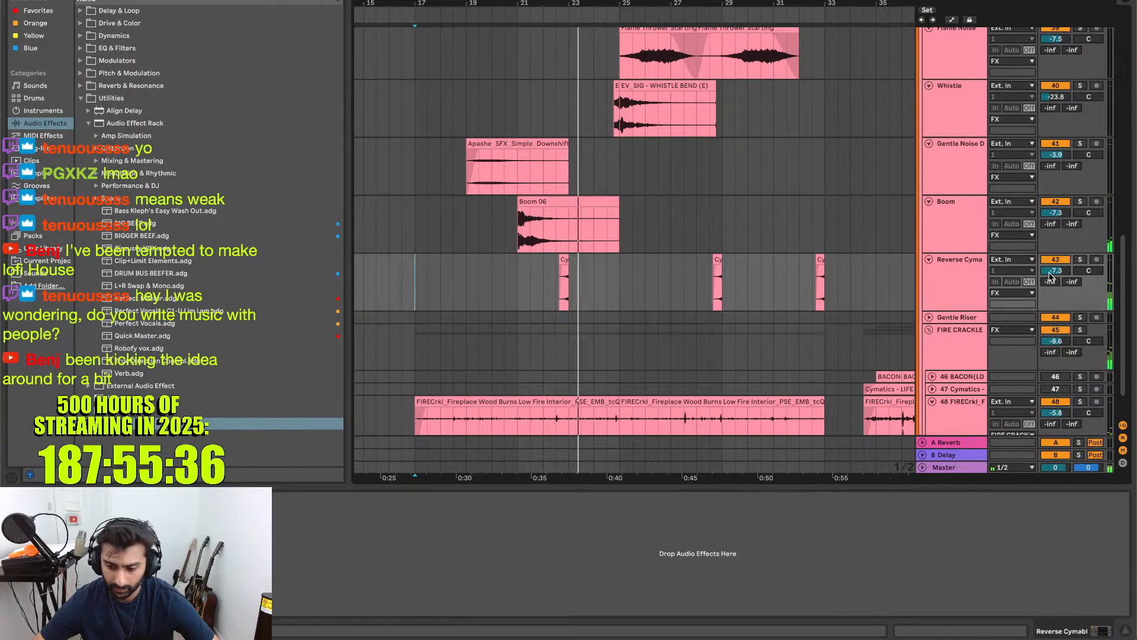
scroll(917, 217, up, 3)
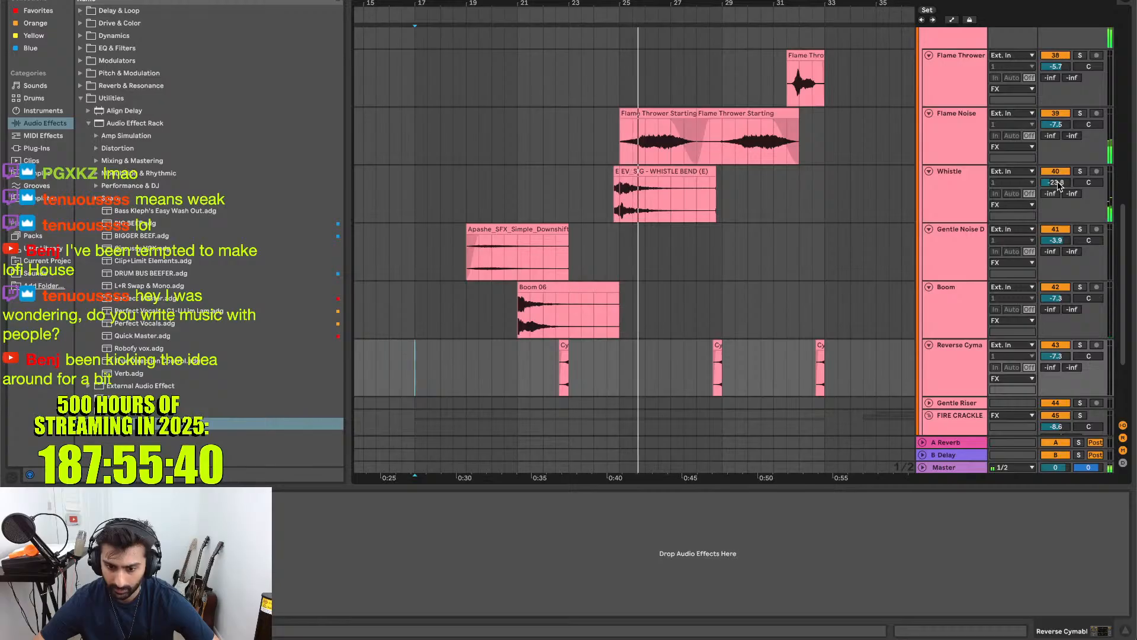
- Solo-check the Flame Noise track, then set its volume to -18.1 dB while replaying the mix from bar 25
click(1080, 113)
click(1080, 113)
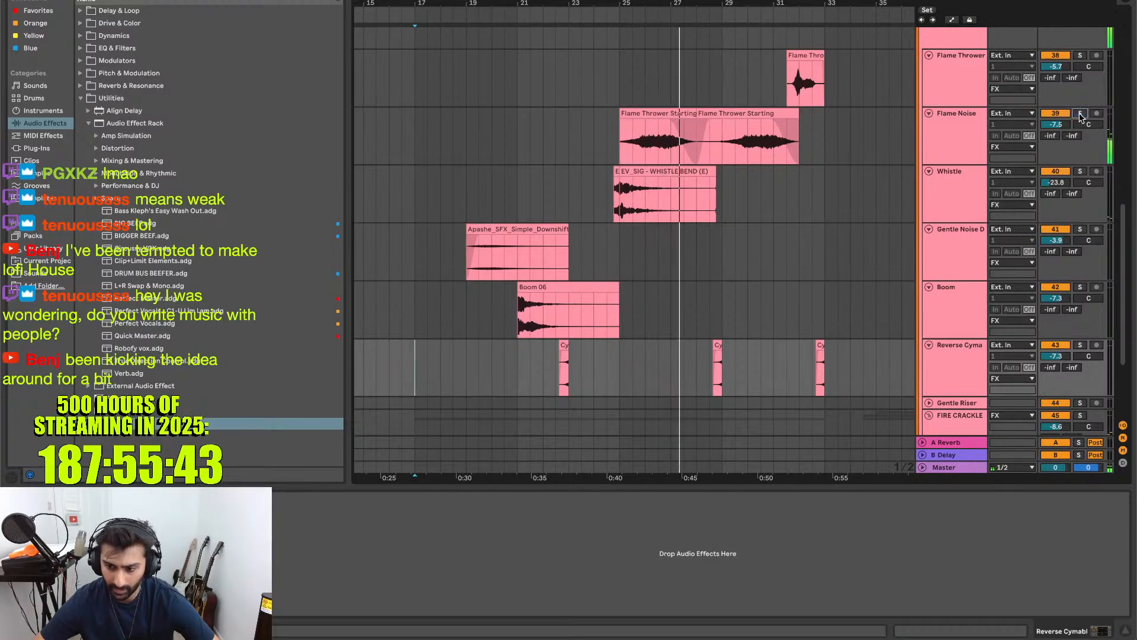
click(618, 137)
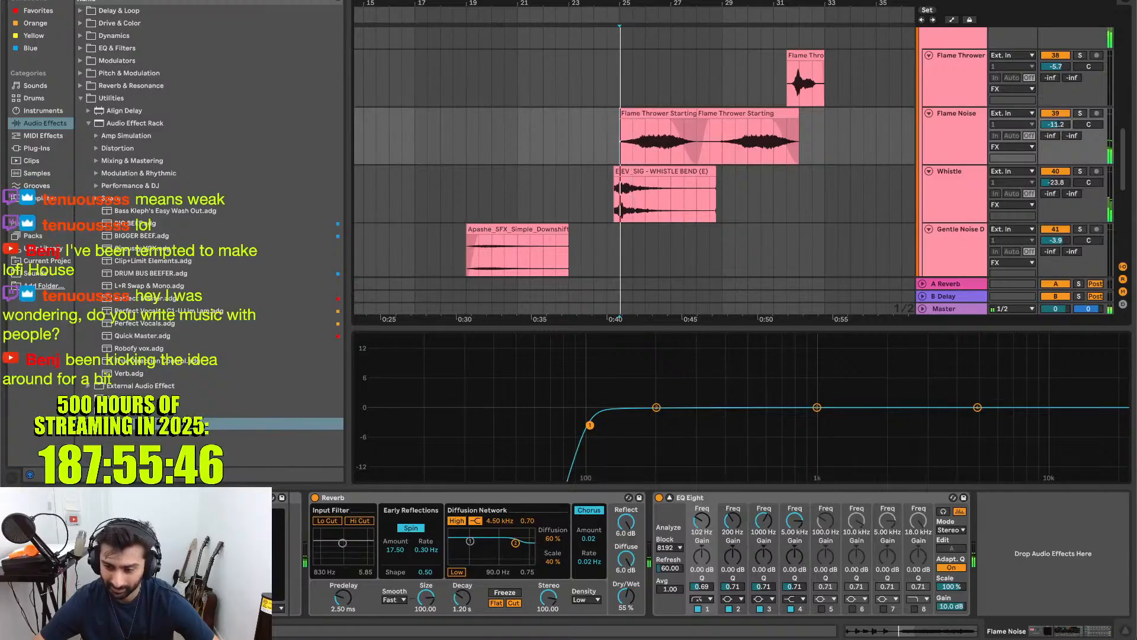
drag(1055, 125, 1055, 125)
key(space)
key(space)
key(space)
key(space)
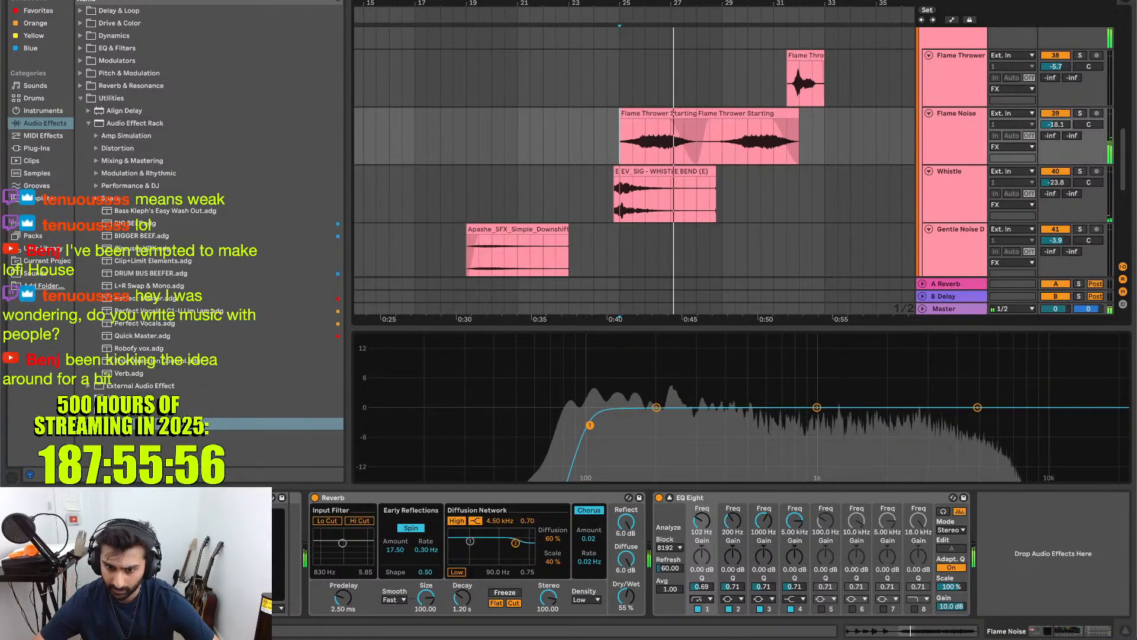
- Set the Flame Thrower FX track's volume to 2.1 dB while replaying its clip from around bar 31
scroll(982, 108, up, 2)
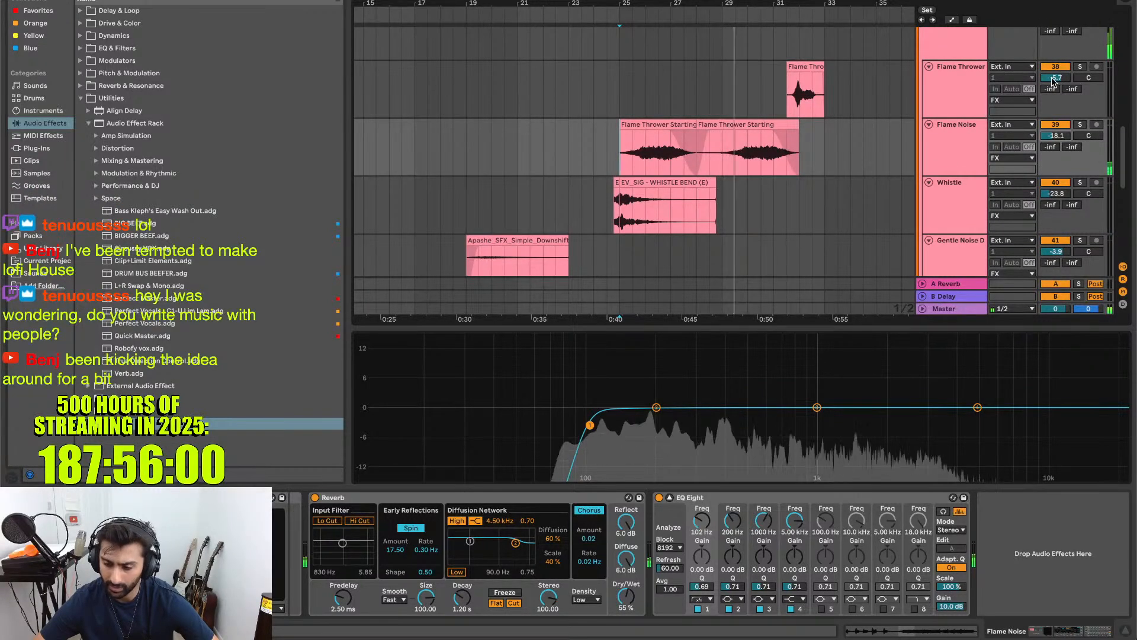
scroll(972, 207, down, 10)
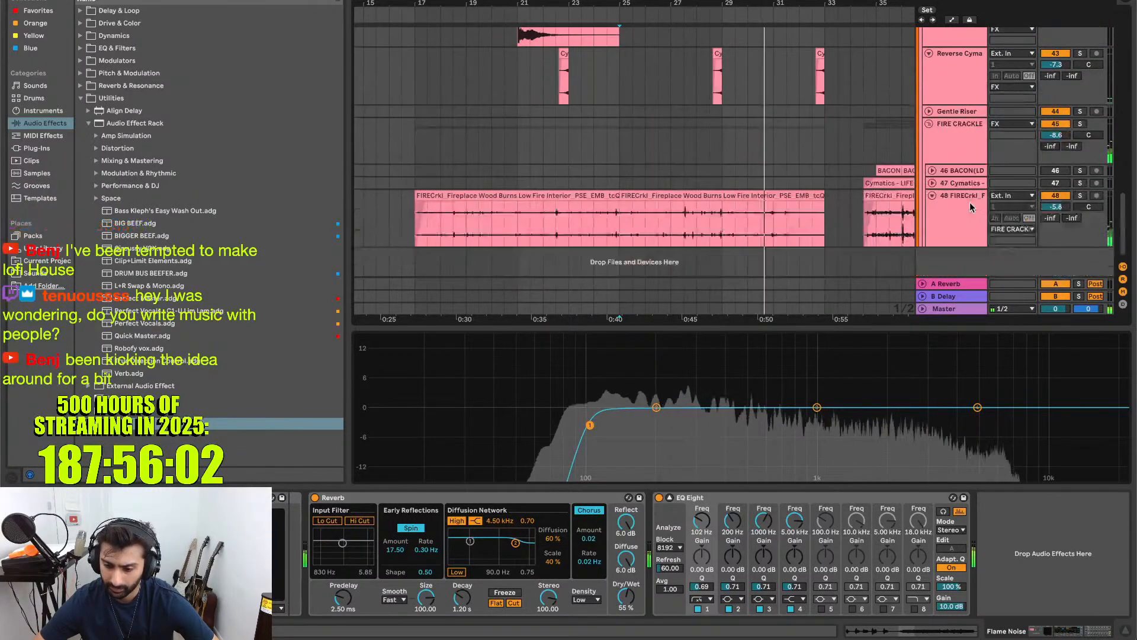
scroll(972, 207, up, 10)
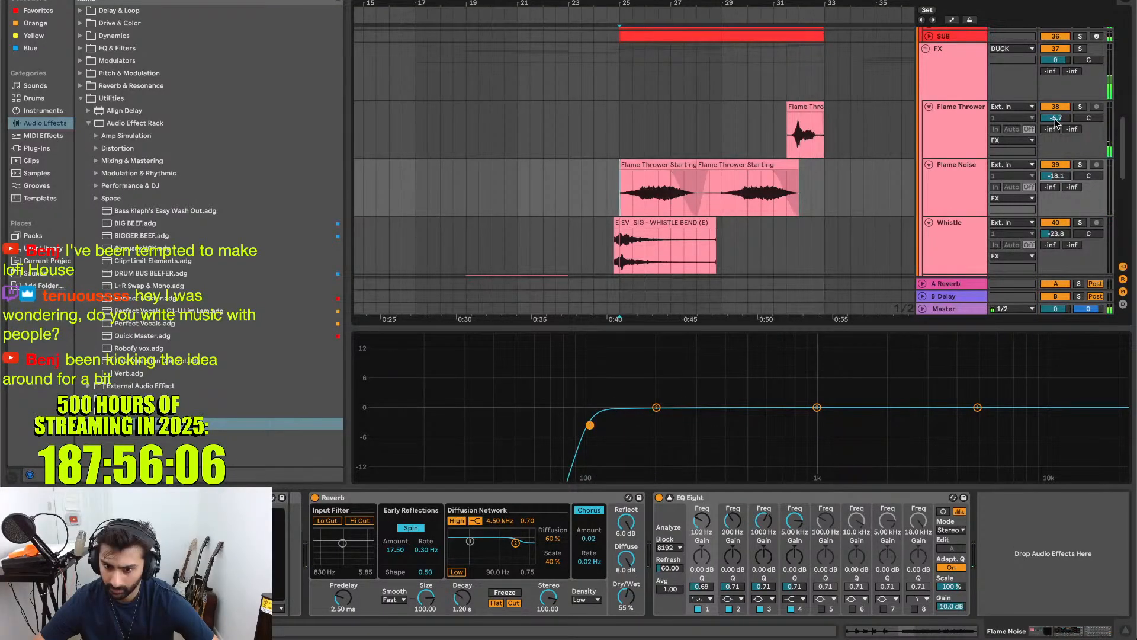
drag(1056, 120, 1056, 115)
key(space)
key(space)
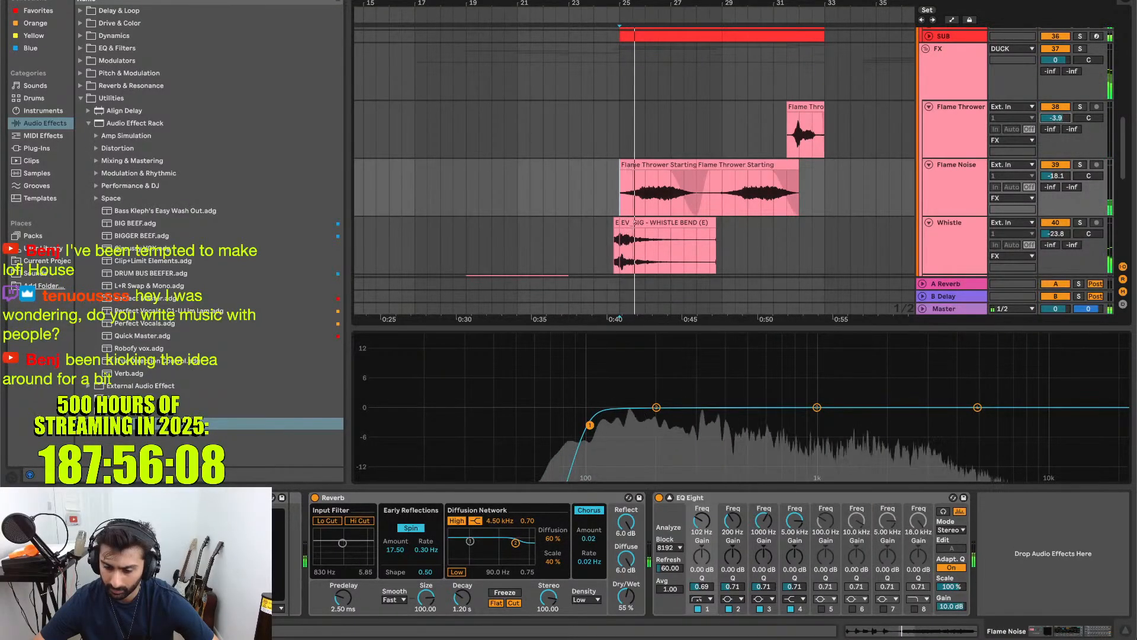
key(space)
click(774, 134)
key(space)
drag(1058, 122, 1058, 105)
key(space)
key(space)
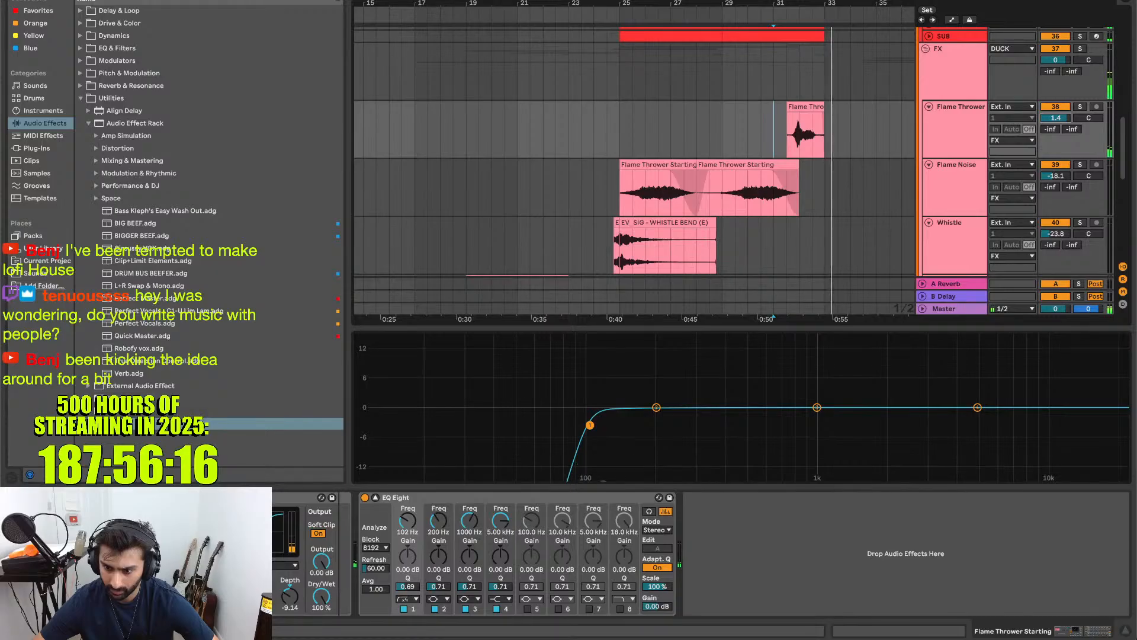
key(space)
key(space)
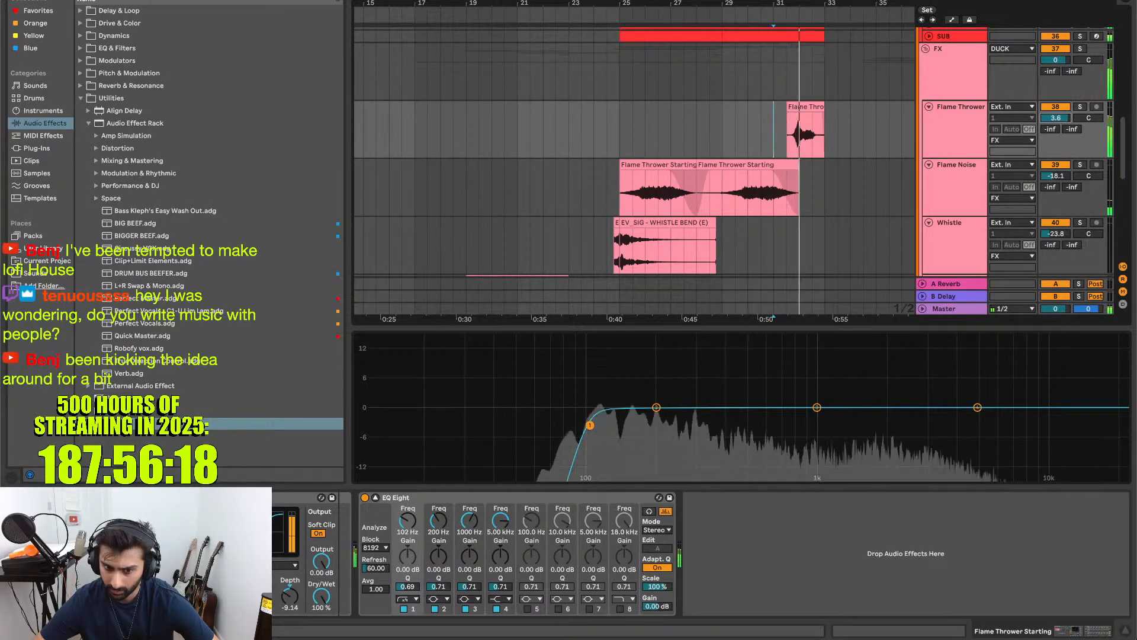
key(space)
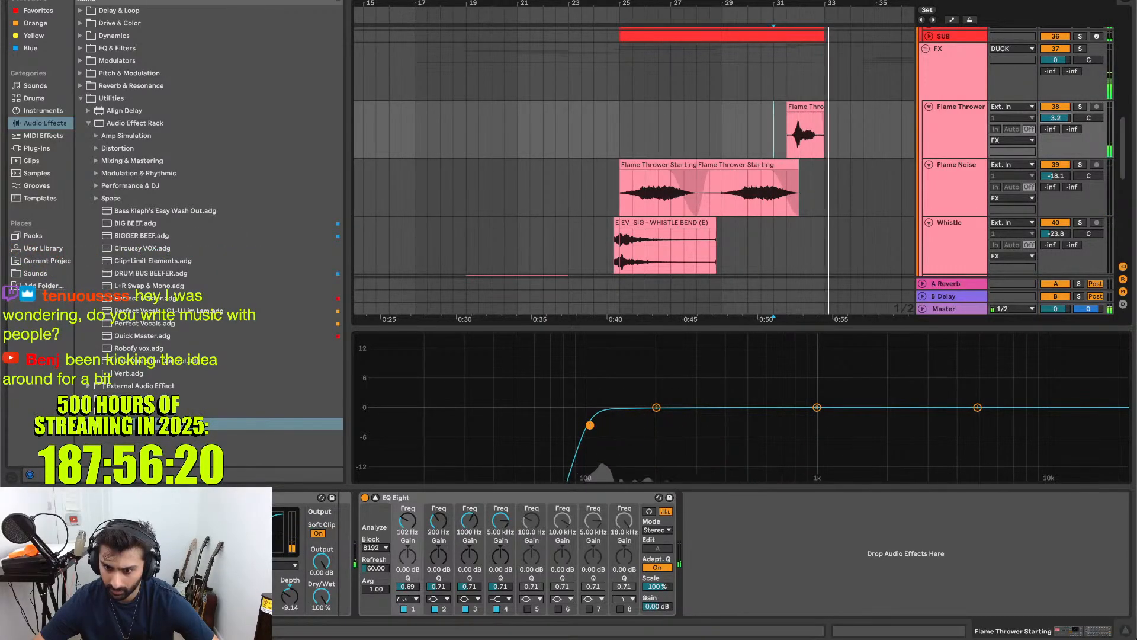
key(space)
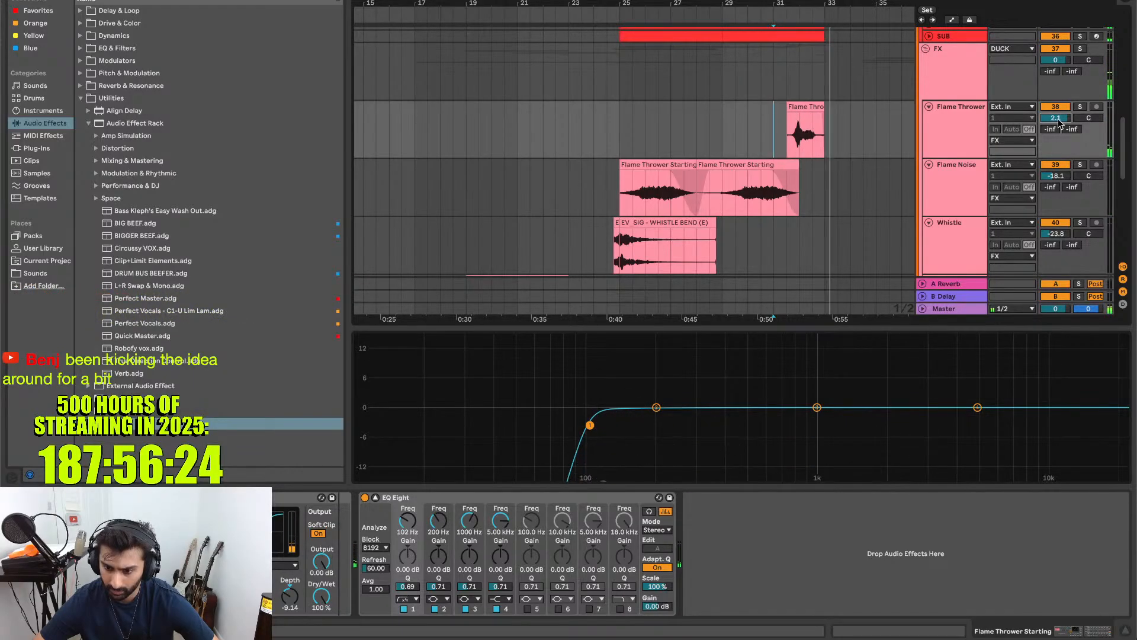
- Replay the Flame Thrower FX clip before bar 33 and give it a fade-out spanning roughly its second half
click(955, 138)
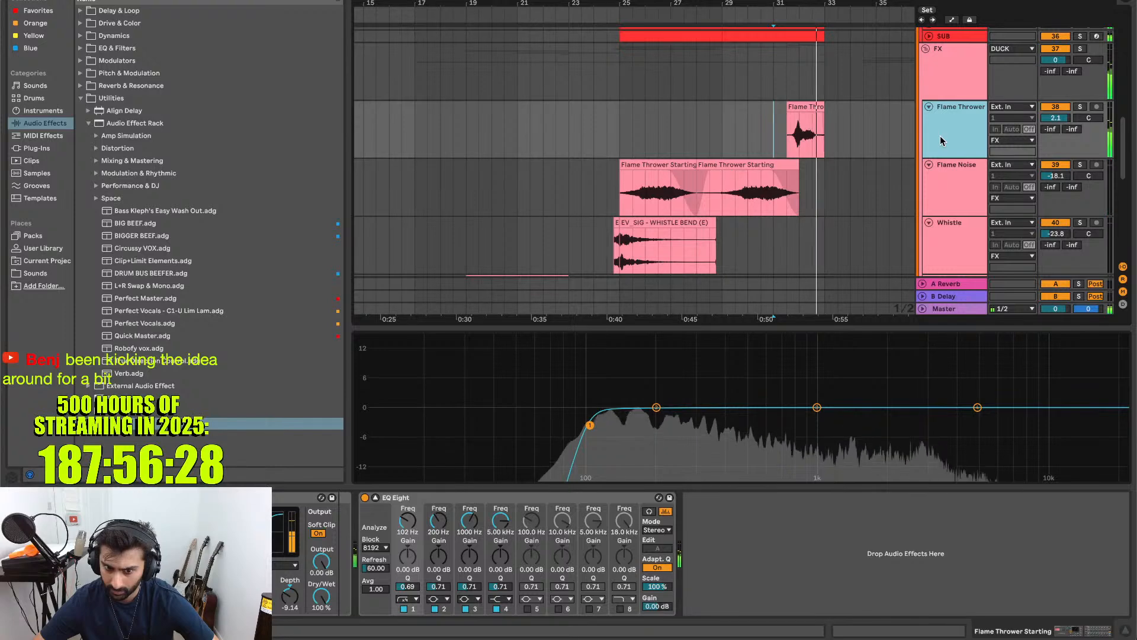
key(space)
key(space)
drag(822, 115, 804, 121)
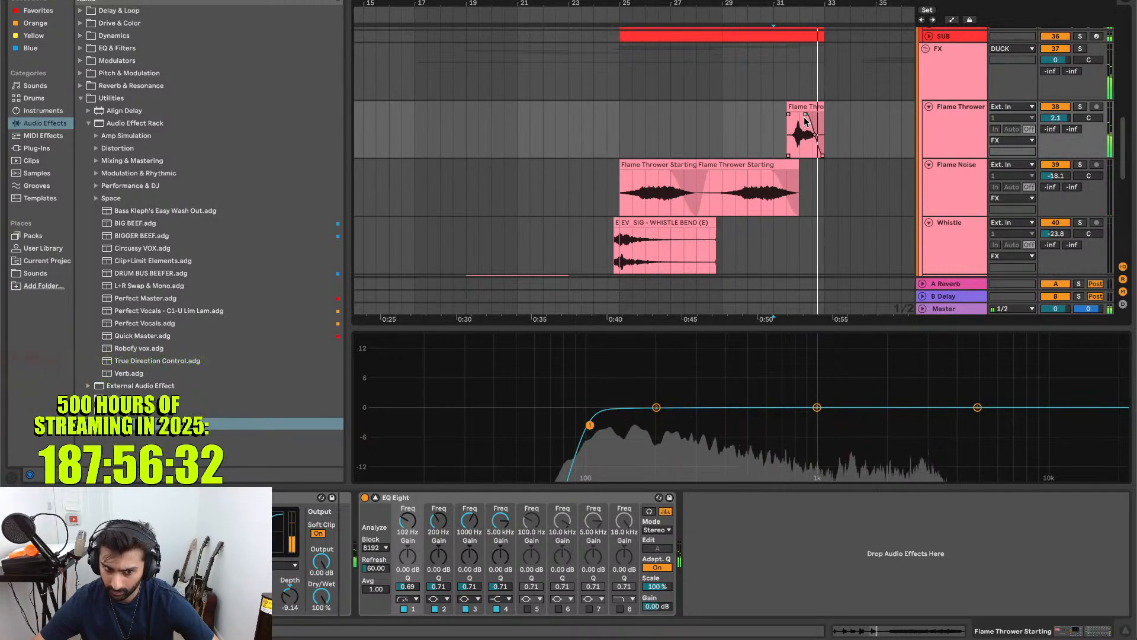
- Unfold the Intro group's SUB, Grit and IntroStabby Bass tracks while replaying the end of the intro from bar 31
scroll(853, 109, up, 5)
key(space)
key(space)
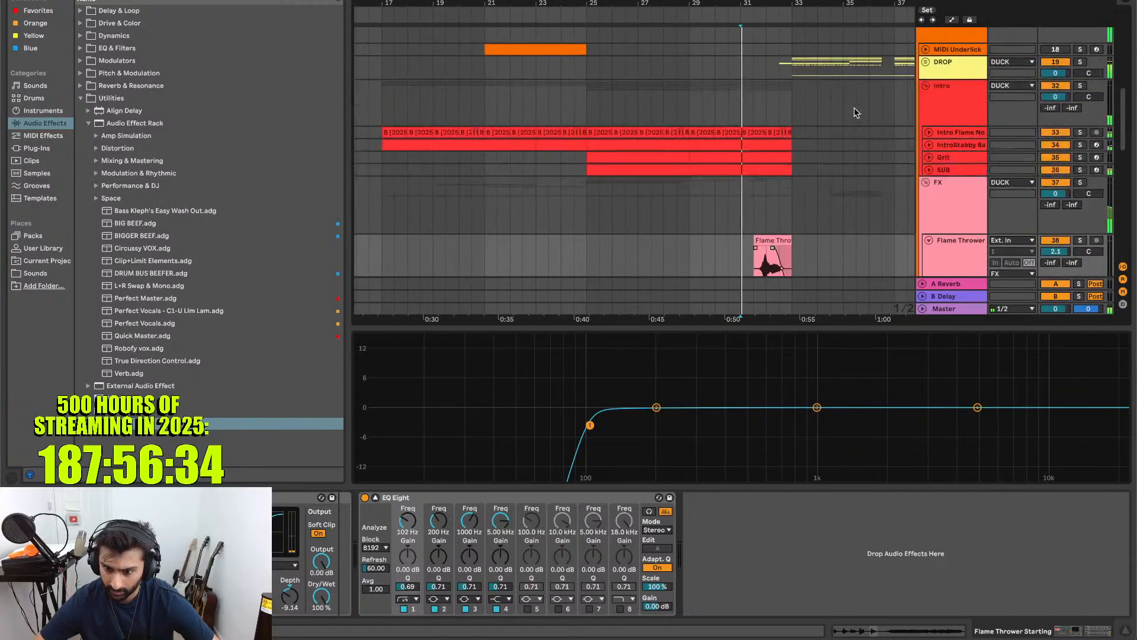
click(928, 170)
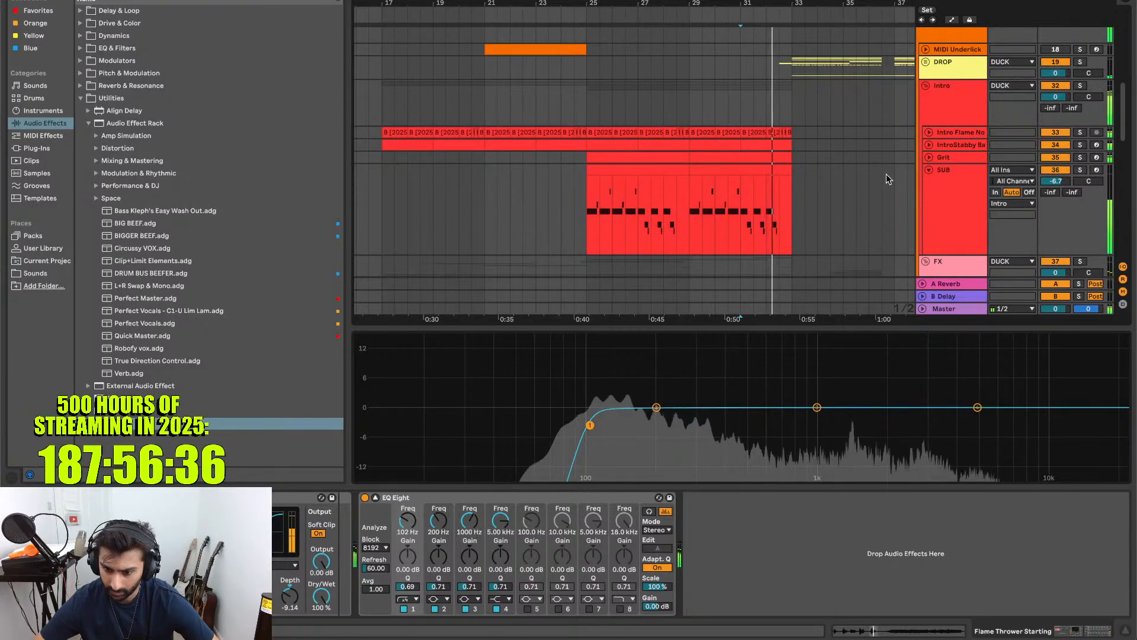
click(928, 158)
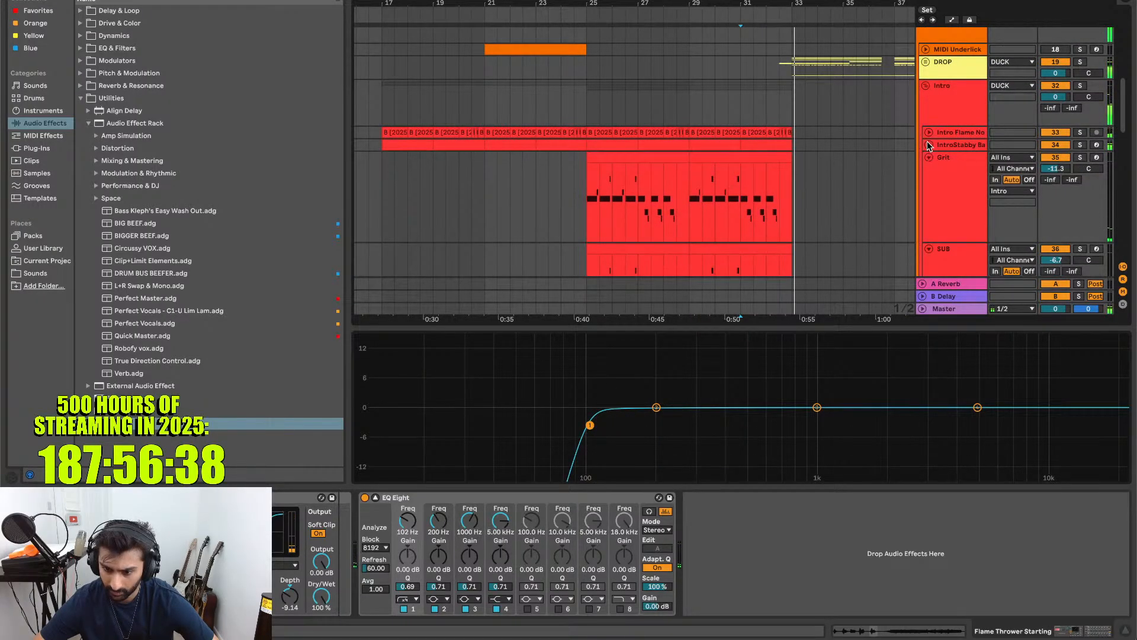
click(929, 145)
key(space)
key(space)
scroll(819, 181, up, 3)
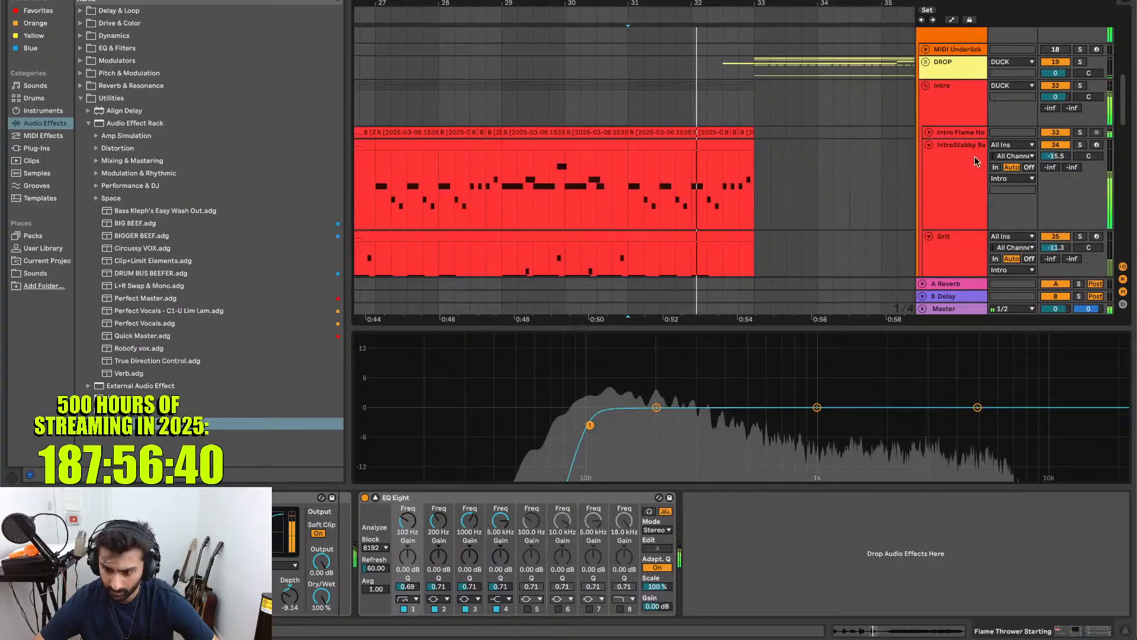
click(1080, 145)
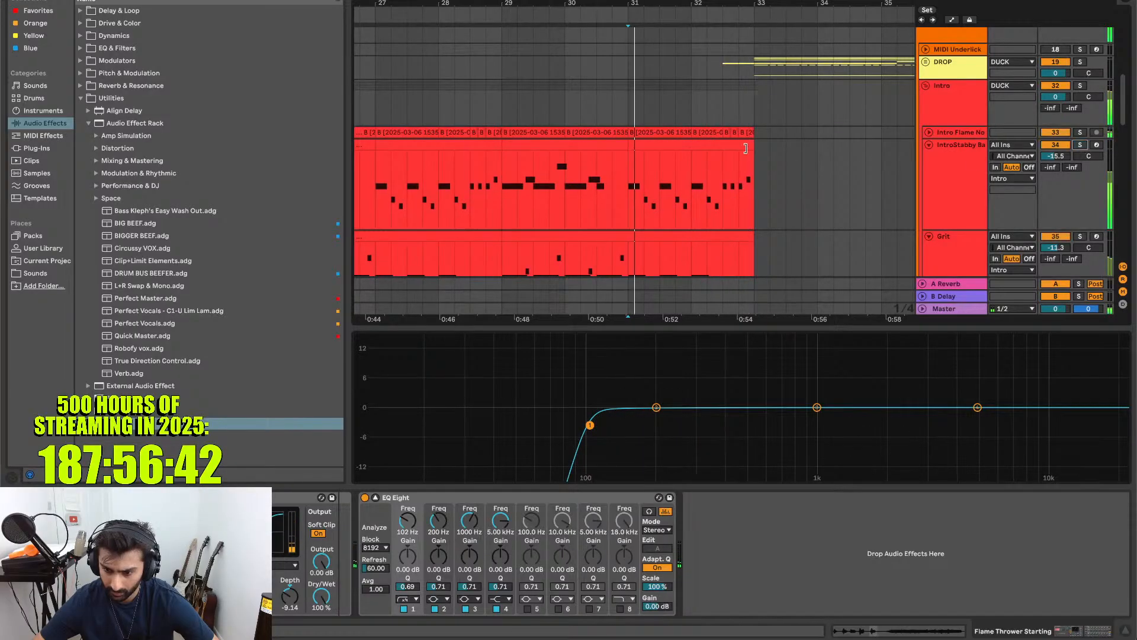
- Try trimming the IntroStabby Bass clip's end back to the middle of bar 32, replay it, and undo the trim
drag(749, 149, 723, 149)
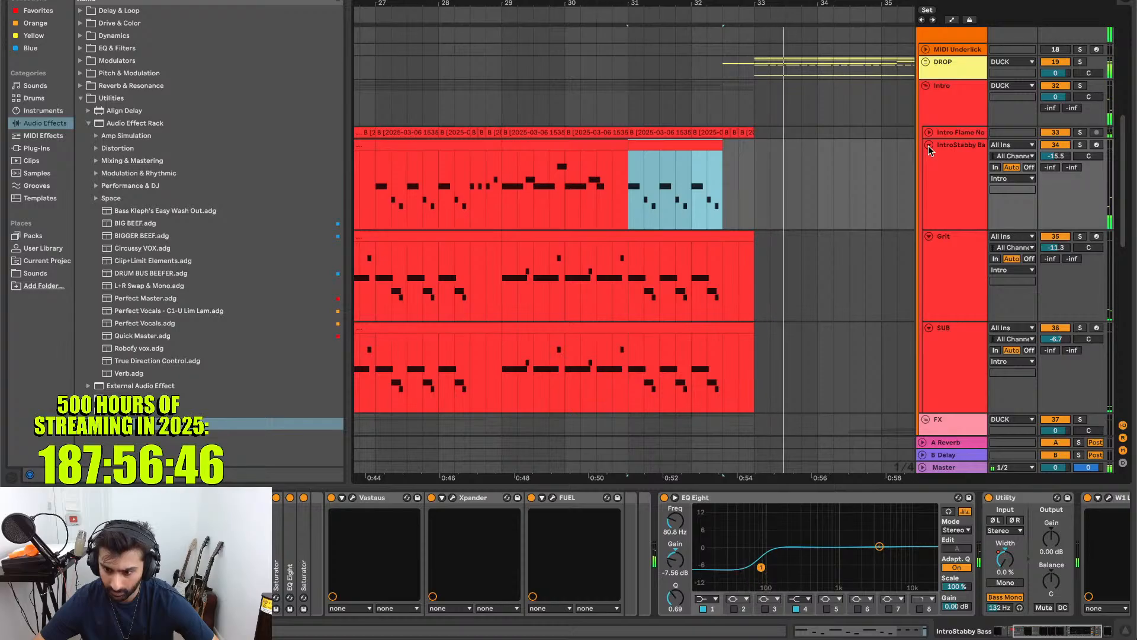
click(929, 146)
click(929, 145)
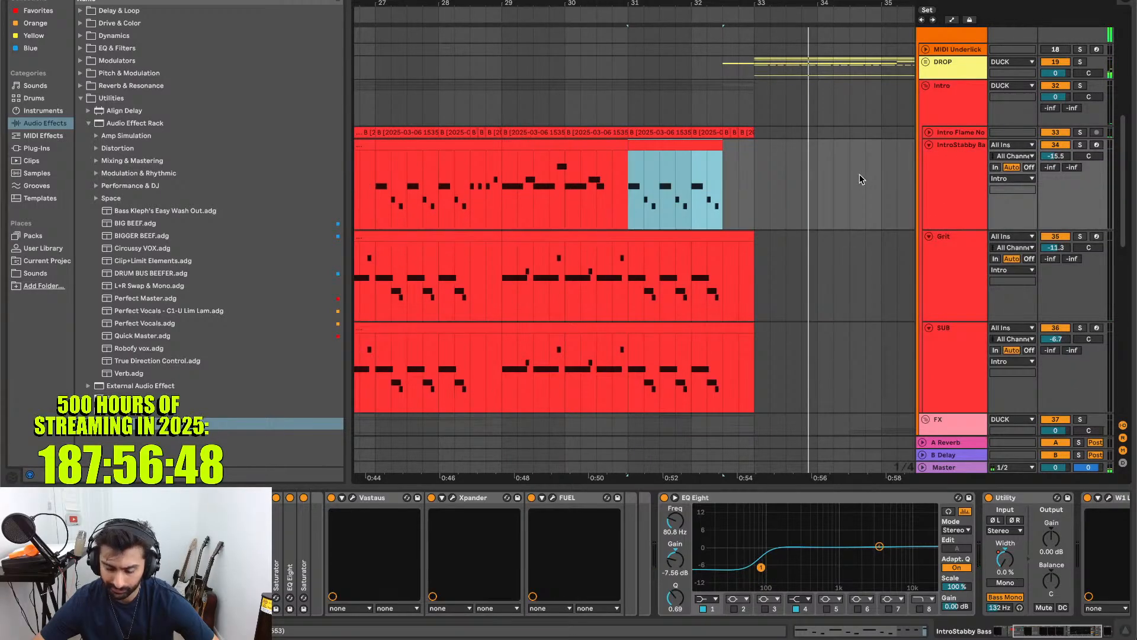
key(ctrl+z)
key(space)
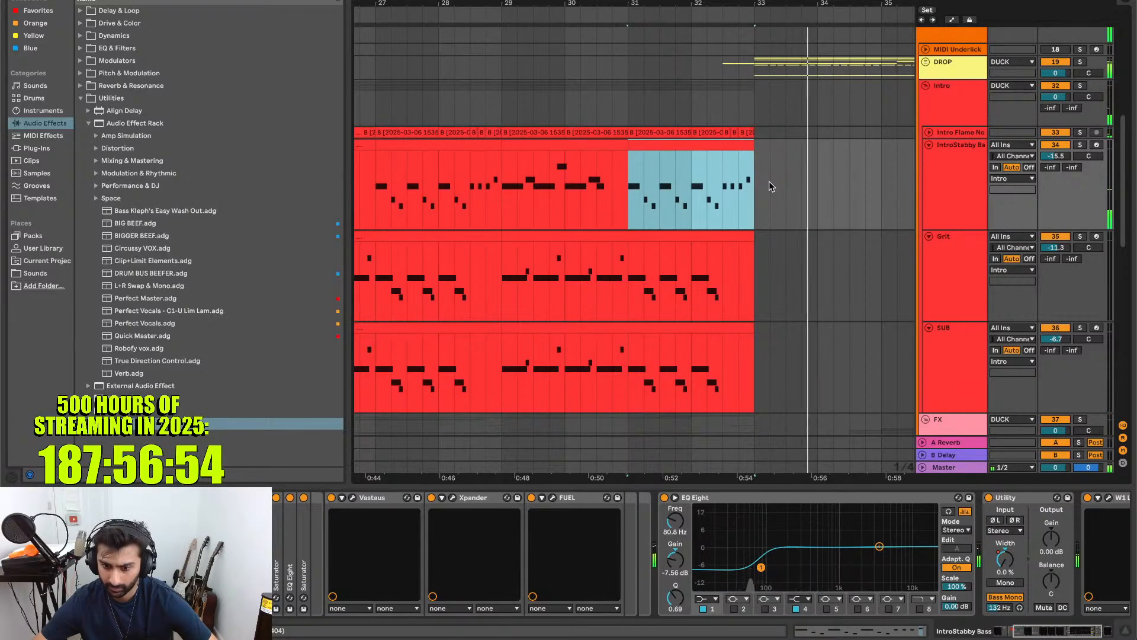
- Open the last IntroStabby Bass clip and shorten its final three B2 notes and the C3 note to half their length
double_click(739, 145)
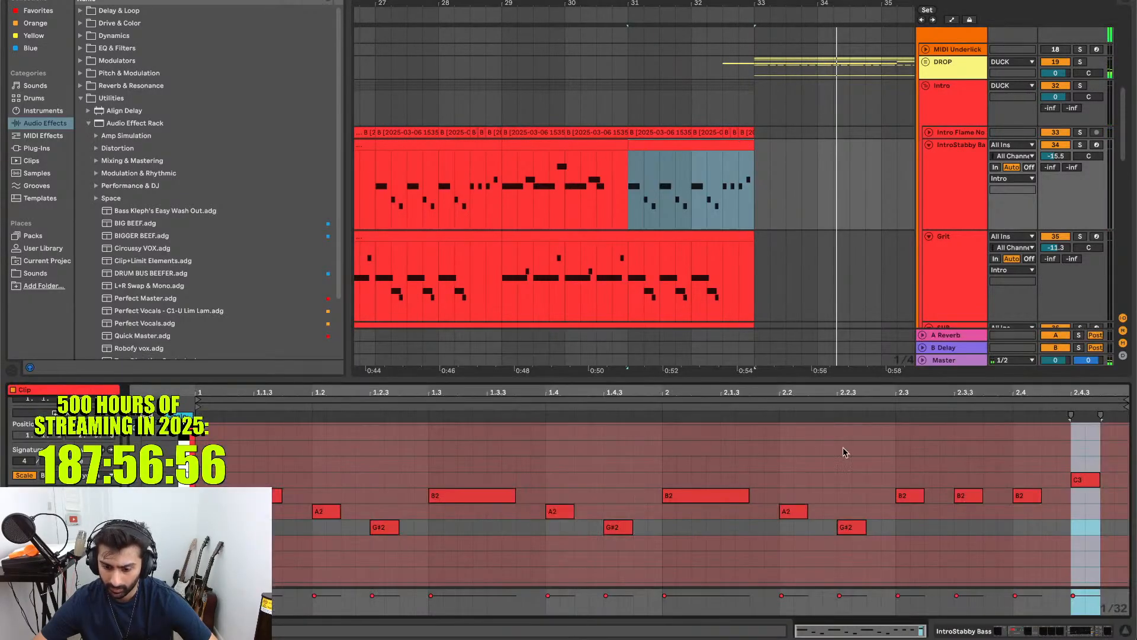
drag(1094, 457, 910, 535)
key(space)
drag(923, 496, 909, 496)
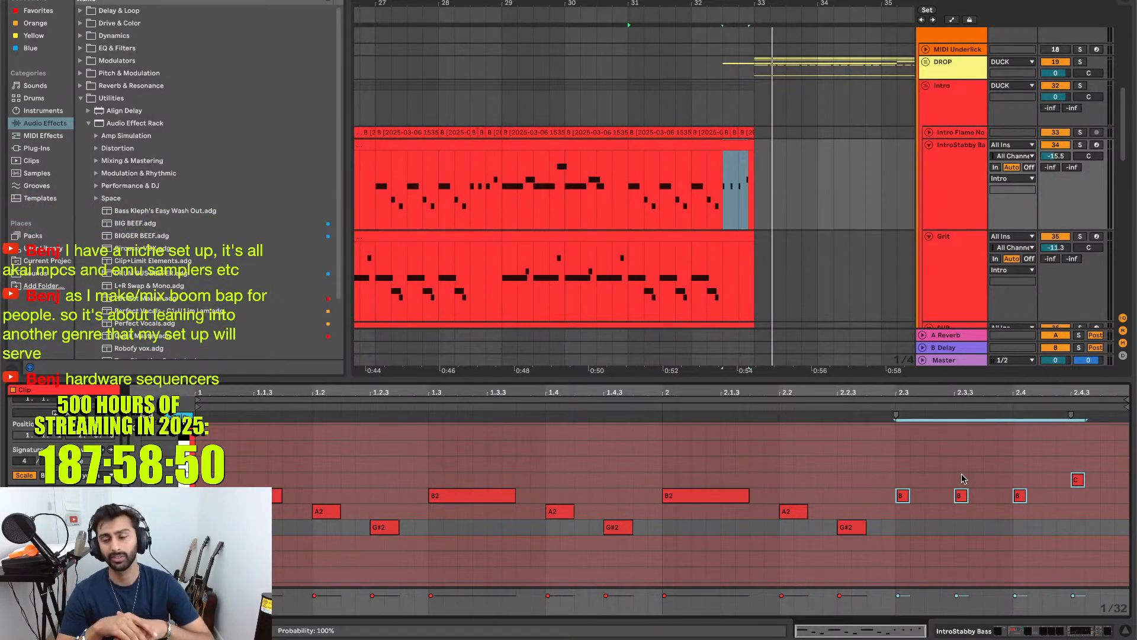
- Halve the length of the clip's last B2 and C3 notes again and replay the ending from around bar 32
scroll(1060, 483, up, 5)
drag(1051, 494, 851, 469)
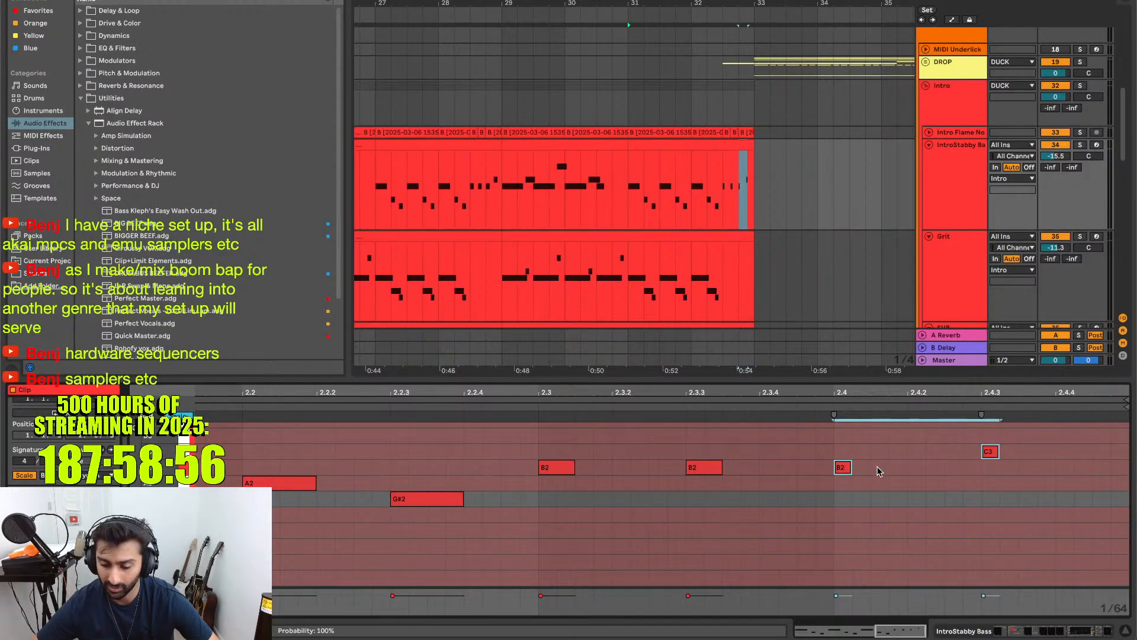
click(693, 185)
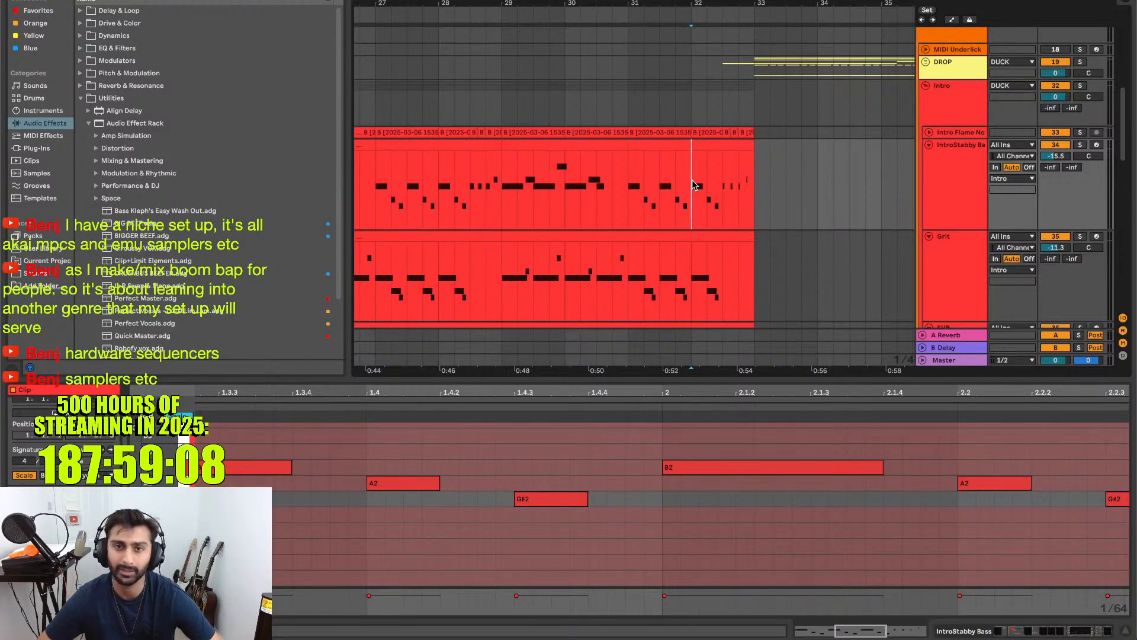
key(space)
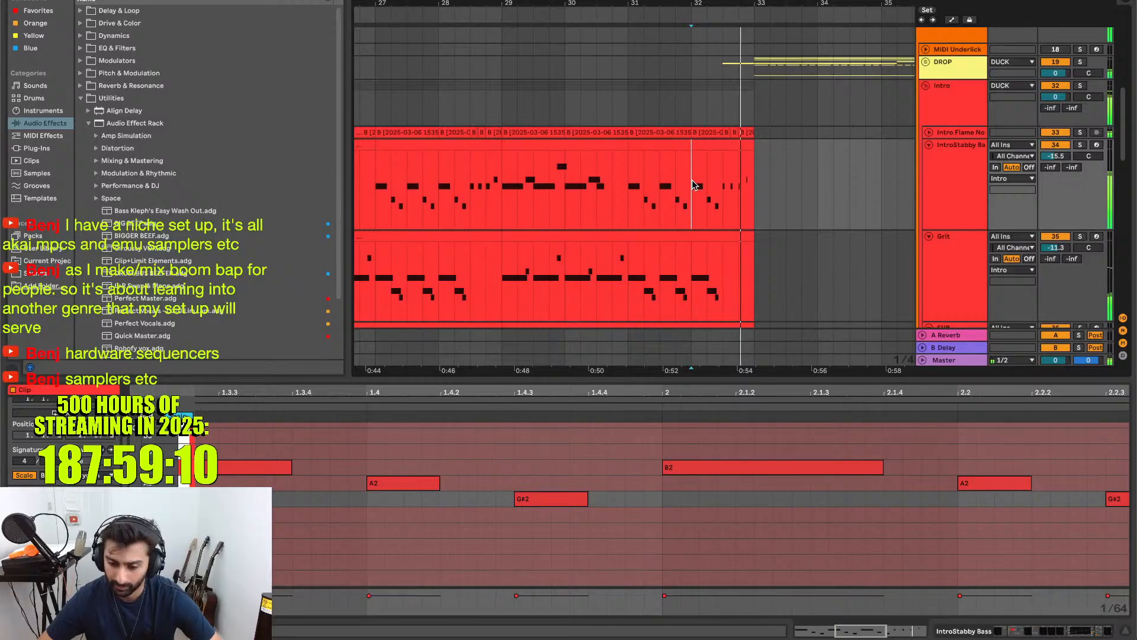
- Shorten only the final C3 note to half its length once more and audition the end of the intro
scroll(771, 532, right, 10)
scroll(771, 532, right, 3)
scroll(771, 532, down, 1)
scroll(986, 470, up, 5)
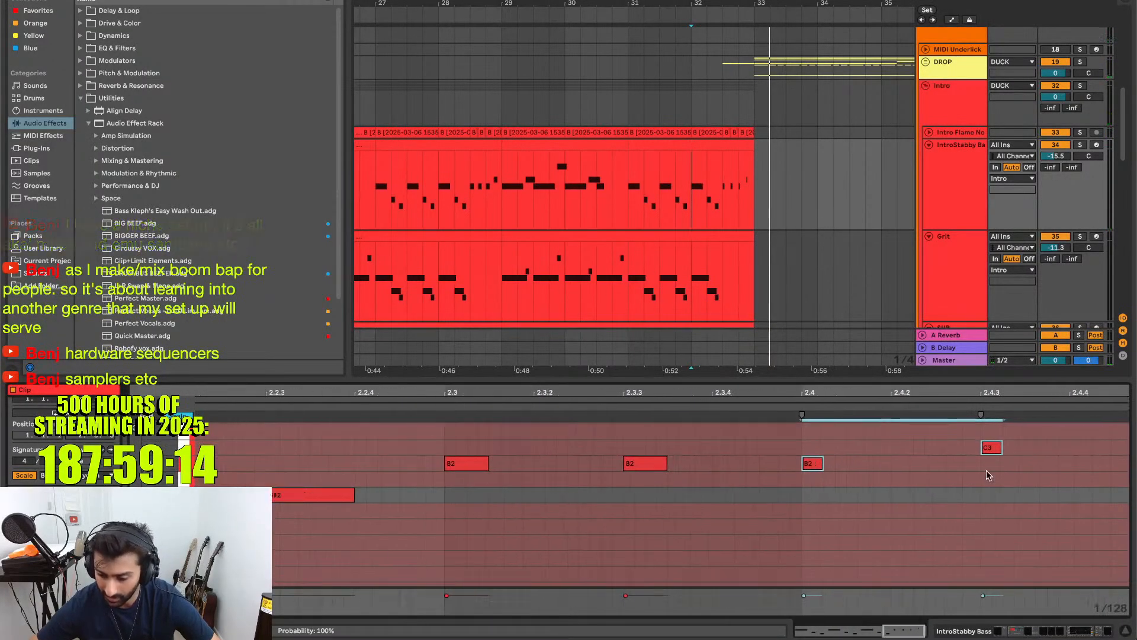
click(1016, 455)
drag(1011, 448, 994, 448)
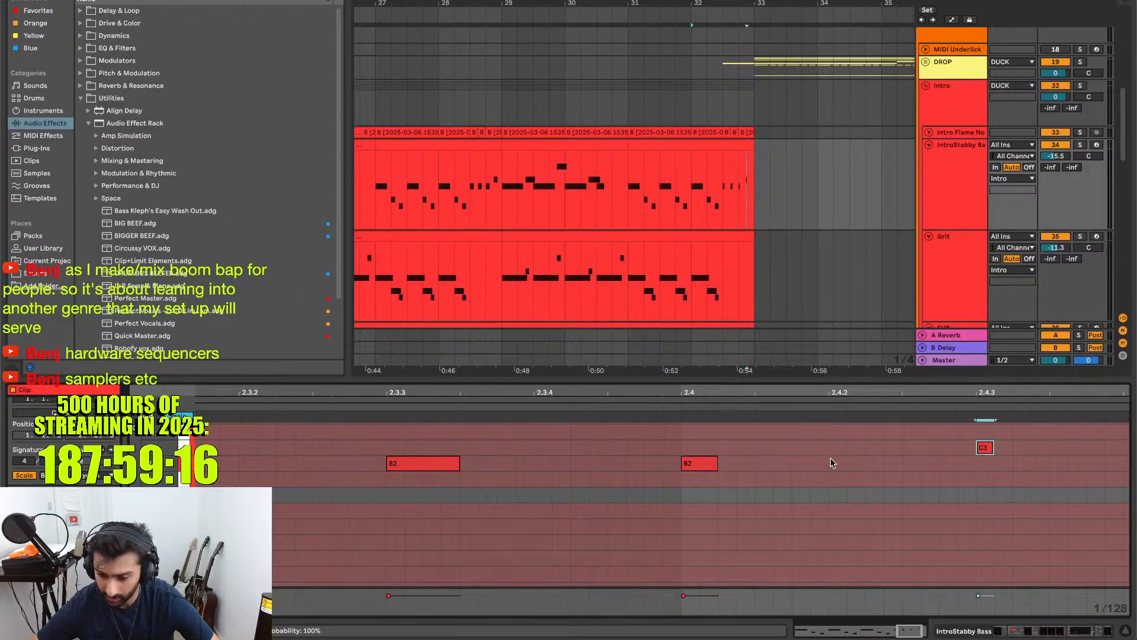
scroll(841, 459, down, 5)
key(space)
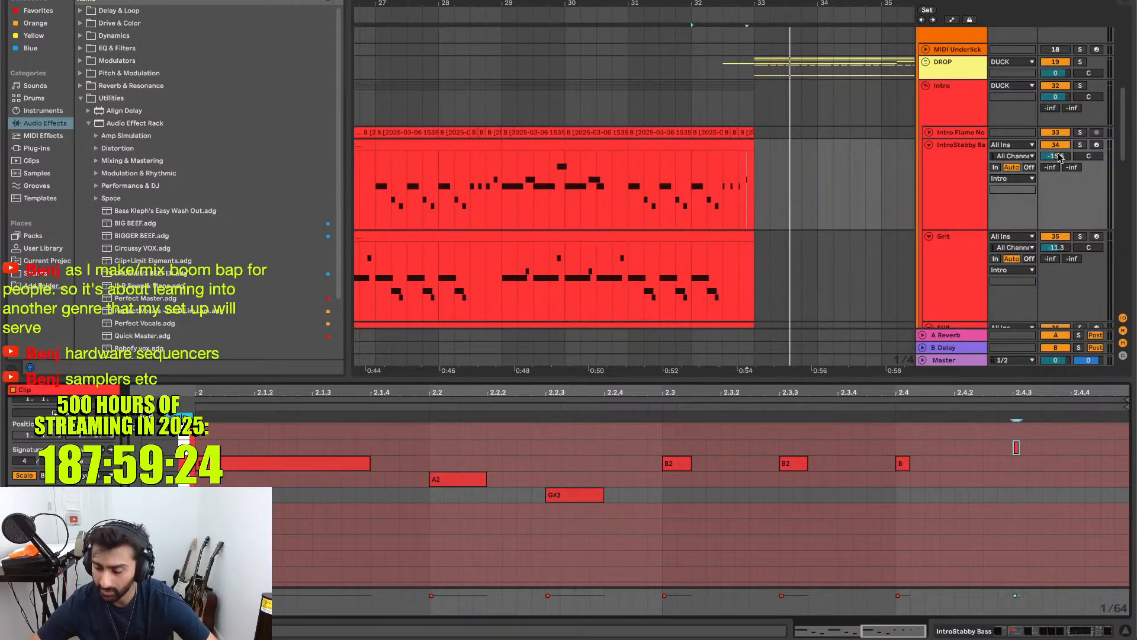
- Unfold the DROP group along with its Flame Thrower and Stabby Bass tracks to check their volume settings
click(926, 61)
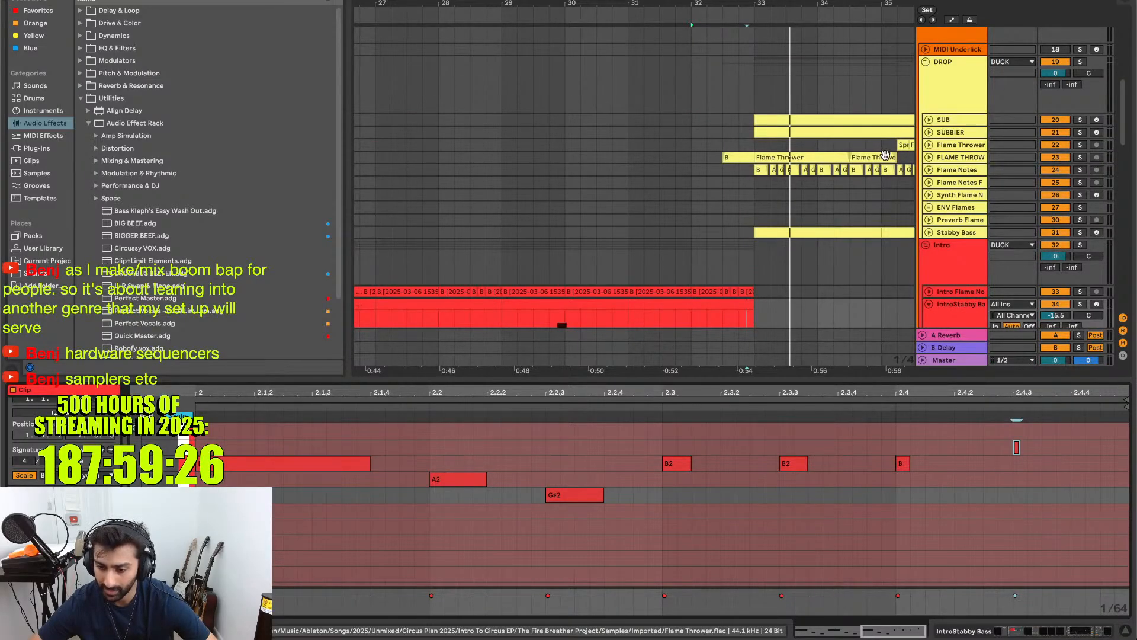
click(926, 142)
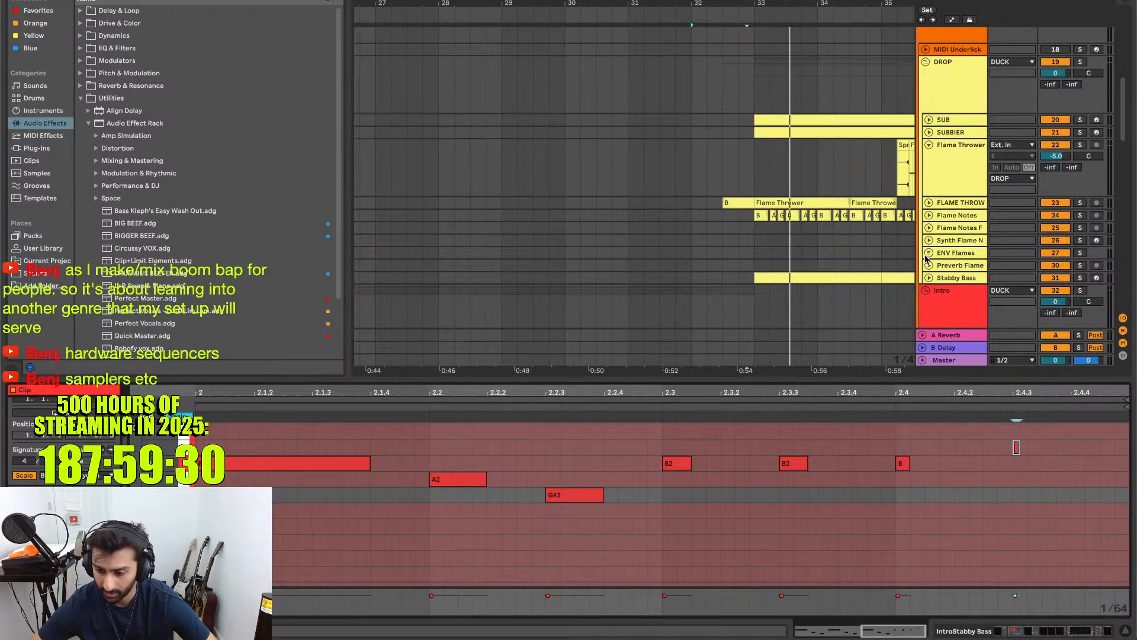
click(929, 278)
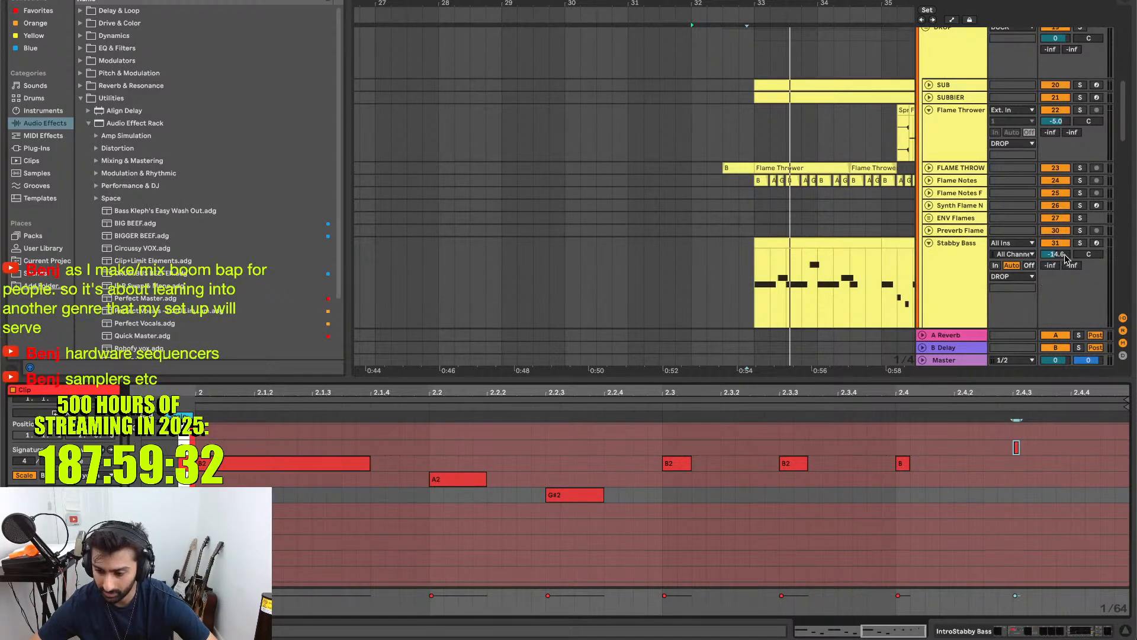
- Audition the transition into the drop from around bar 32 and fold the drop's Stabby Bass track
scroll(869, 256, down, 2)
scroll(869, 255, down, 3)
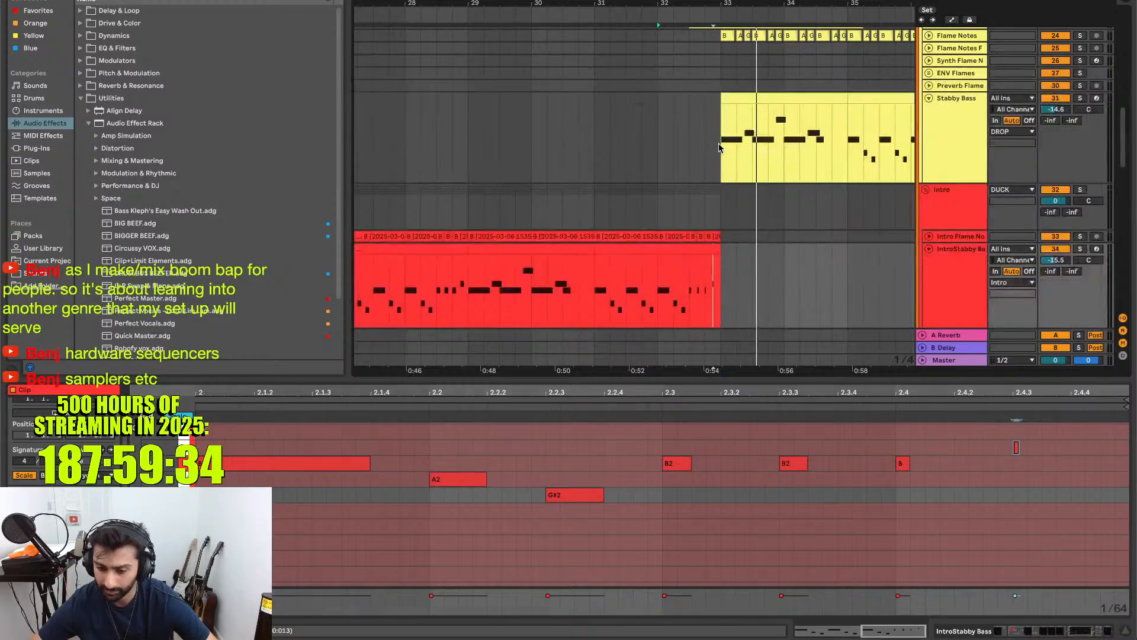
click(692, 141)
key(space)
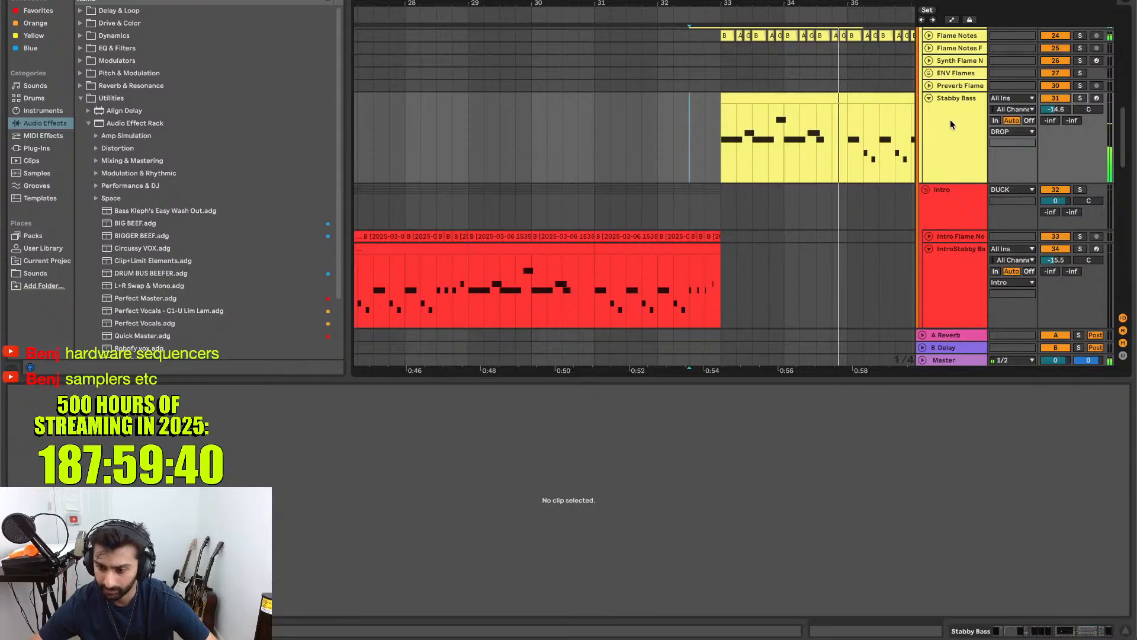
scroll(947, 122, up, 1)
click(928, 125)
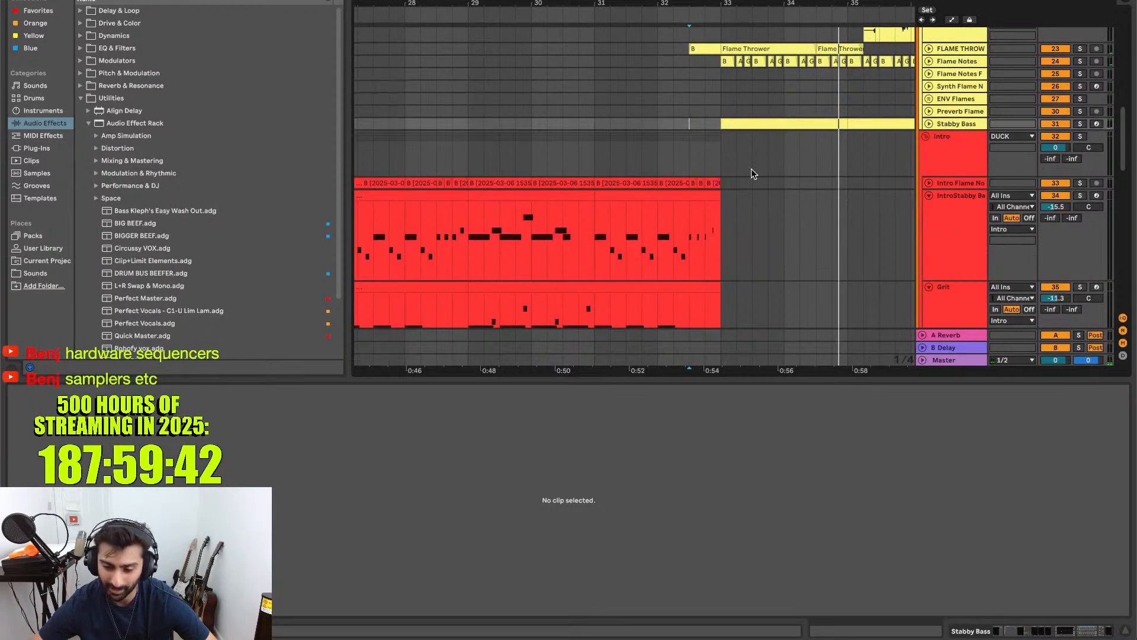
- Play the arrangement from around bar 31 through the intro's end into the drop
scroll(751, 168, down, 8)
scroll(751, 168, up, 3)
click(640, 33)
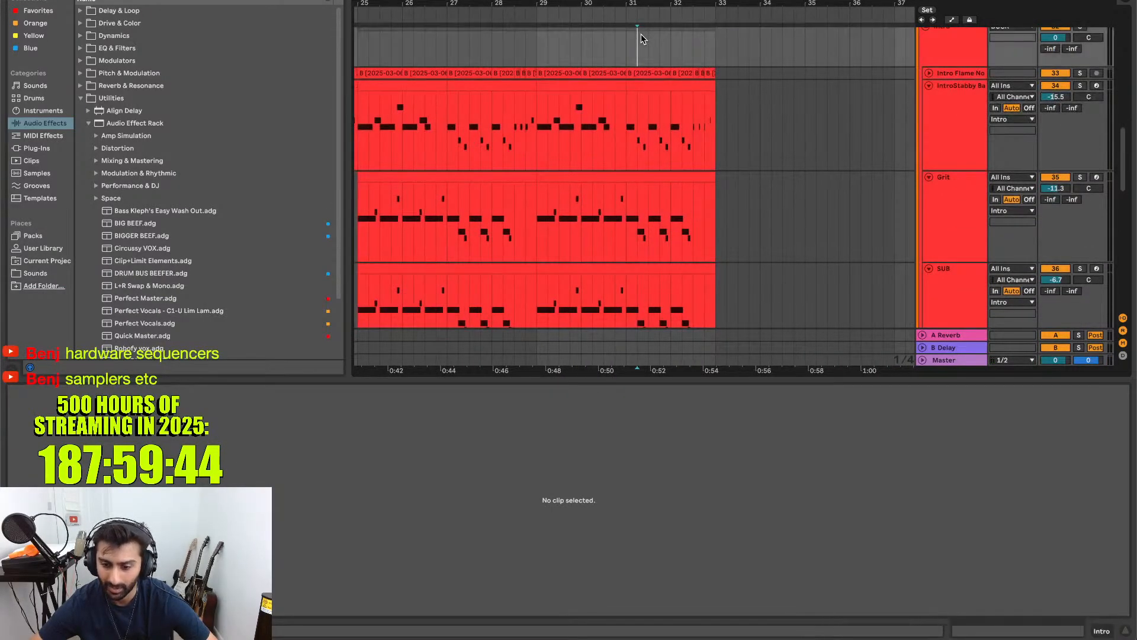
key(space)
- Unfold the BACON and Cymatics fire tracks in the FIRE CRACKLES group and place the playback start just after bar 34
scroll(781, 91, up, 10)
scroll(781, 96, down, 3)
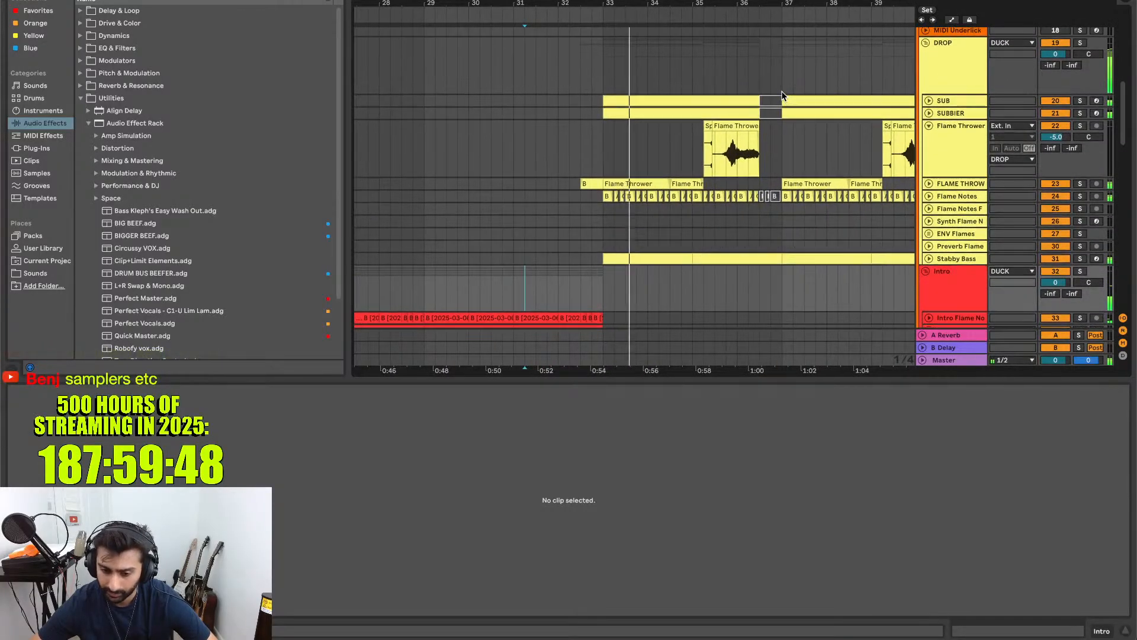
scroll(739, 177, down, 10)
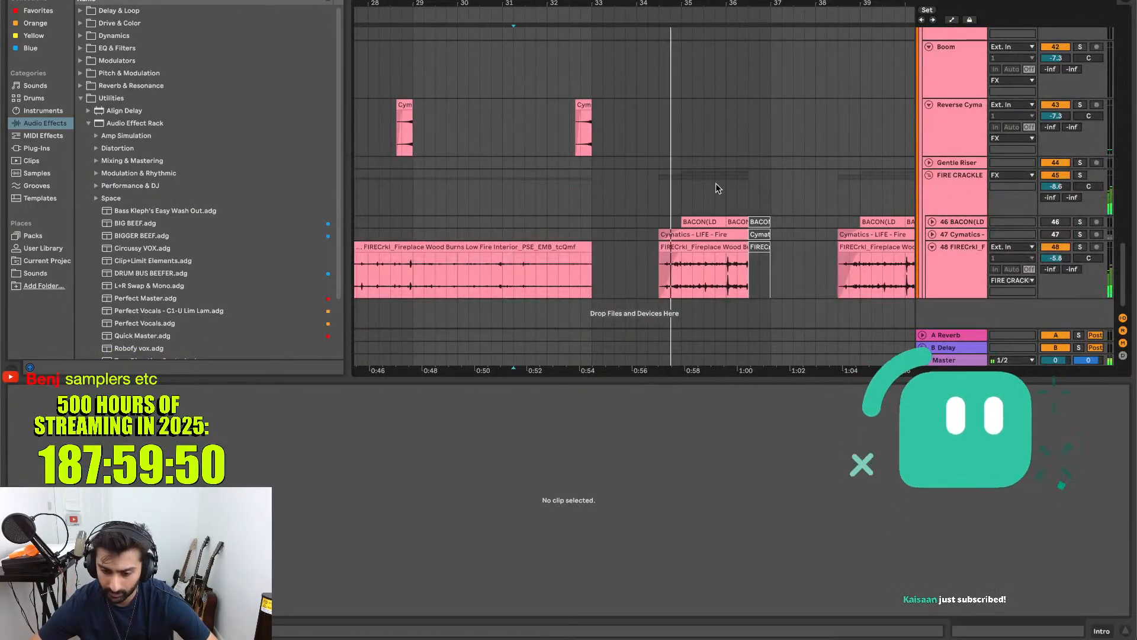
click(932, 234)
click(931, 222)
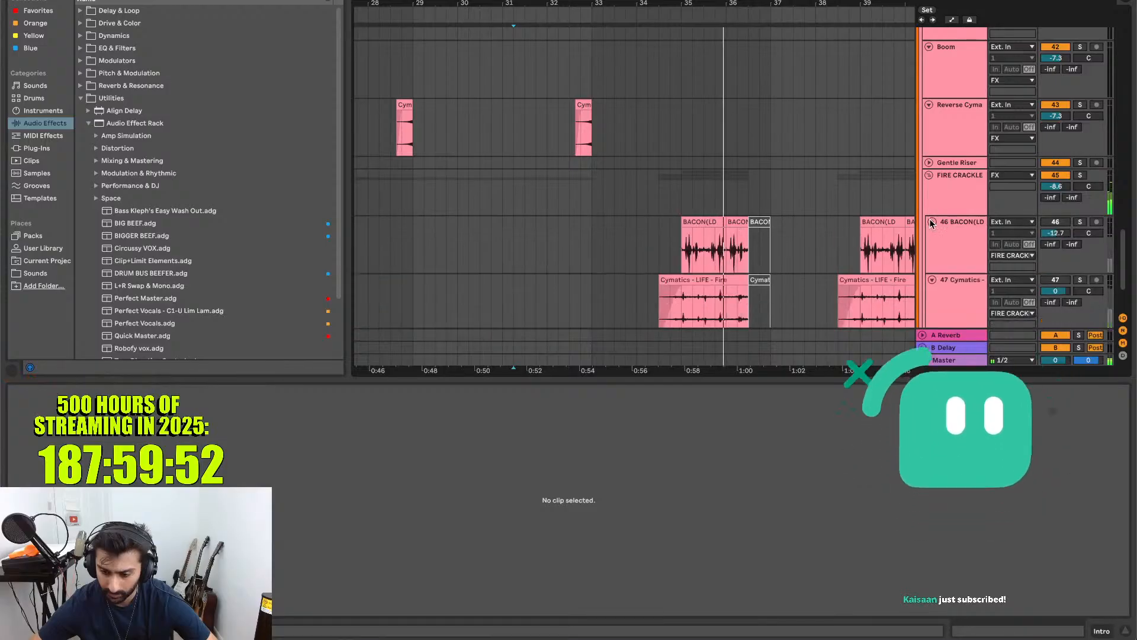
scroll(791, 214, down, 3)
key(space)
click(623, 209)
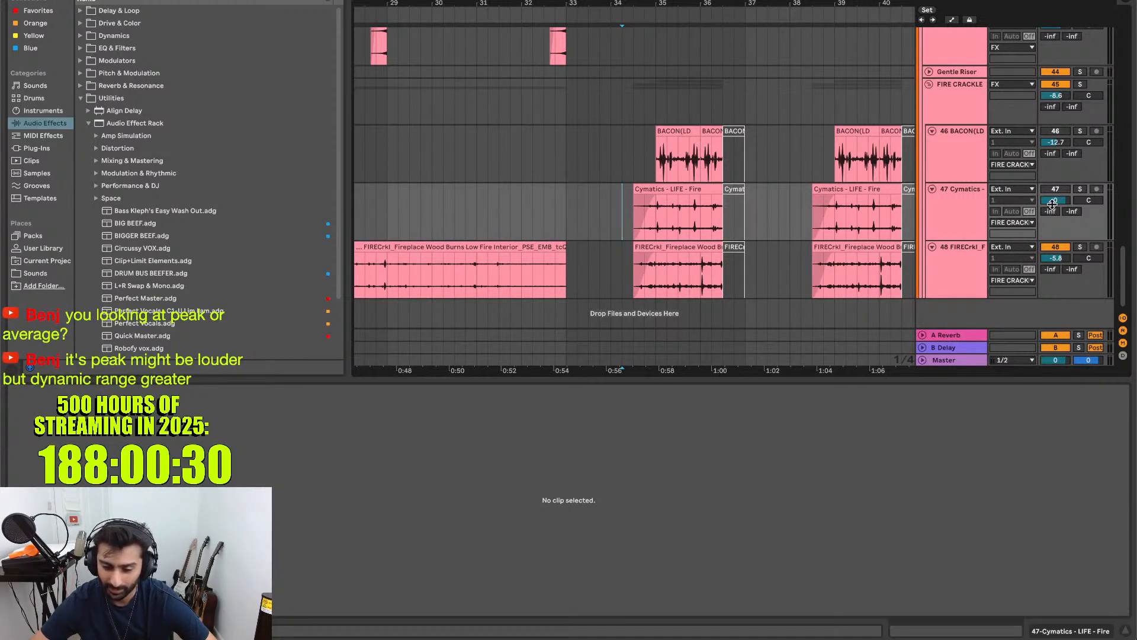
- Reactivate muted tracks 46 BACON and 47 Cymatics, play them from around bar 34 and solo the Cymatics fire track
scroll(928, 184, up, 1)
scroll(926, 178, up, 15)
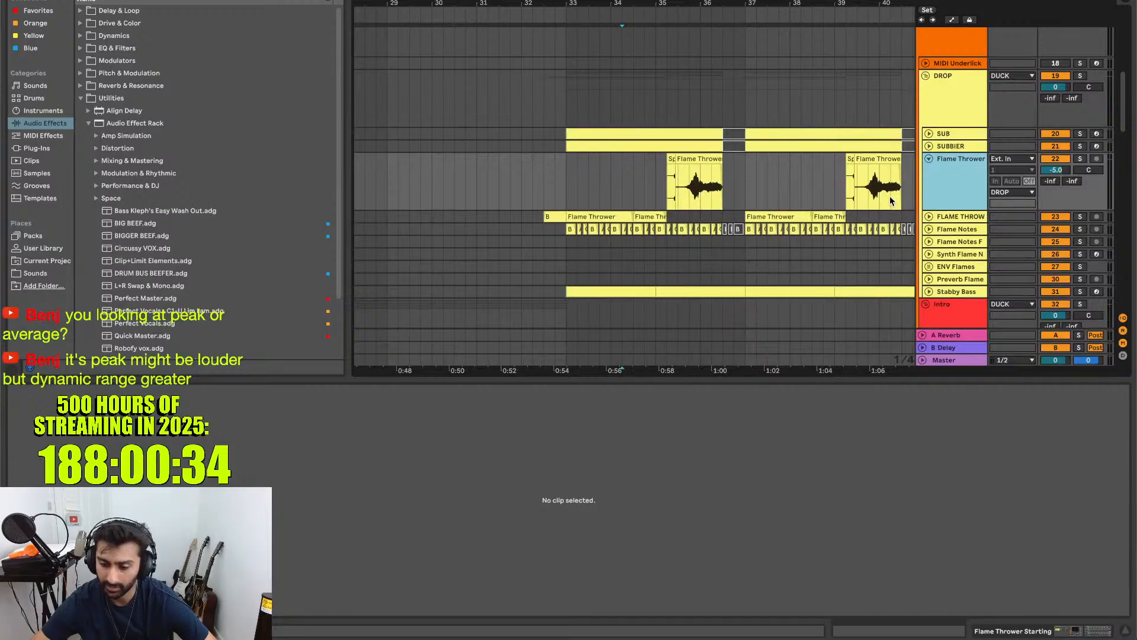
scroll(890, 200, down, 15)
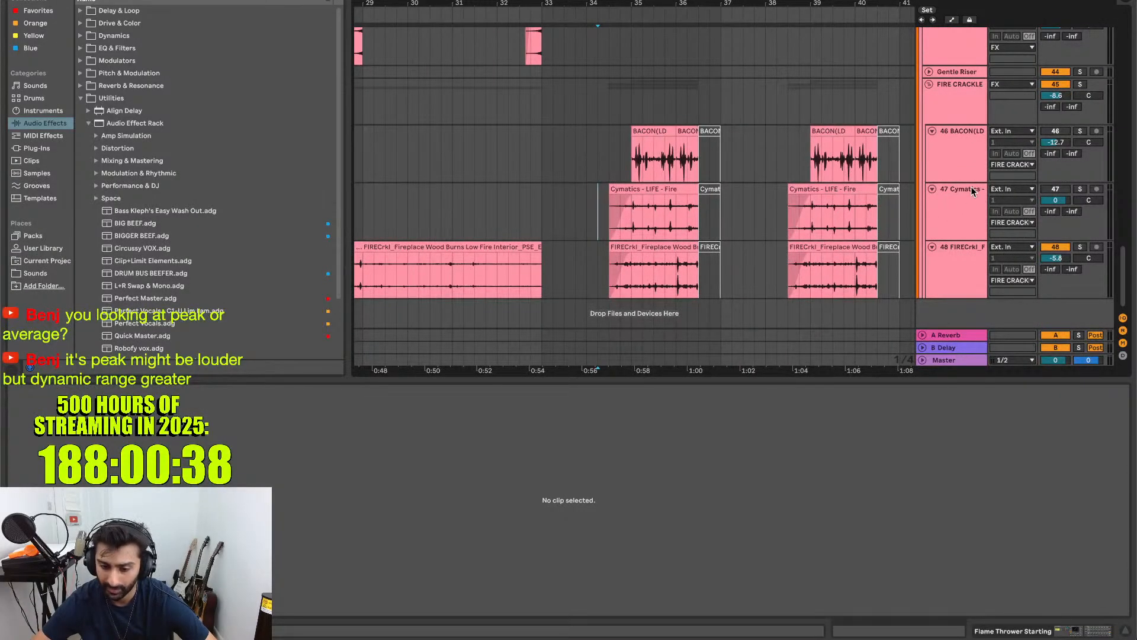
click(1056, 189)
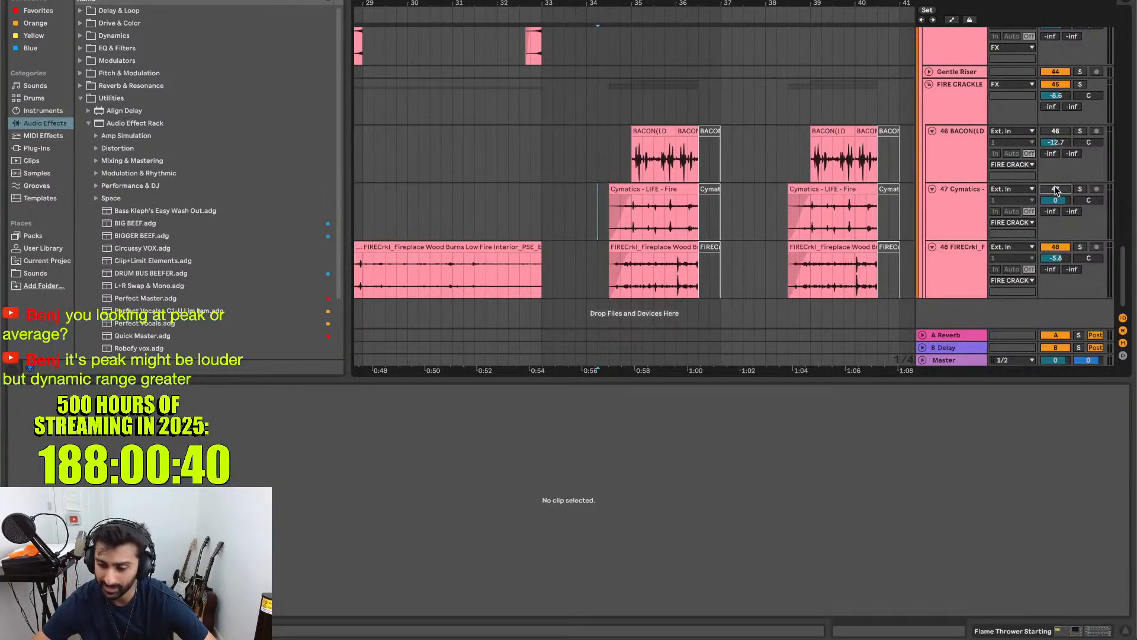
click(1057, 132)
key(space)
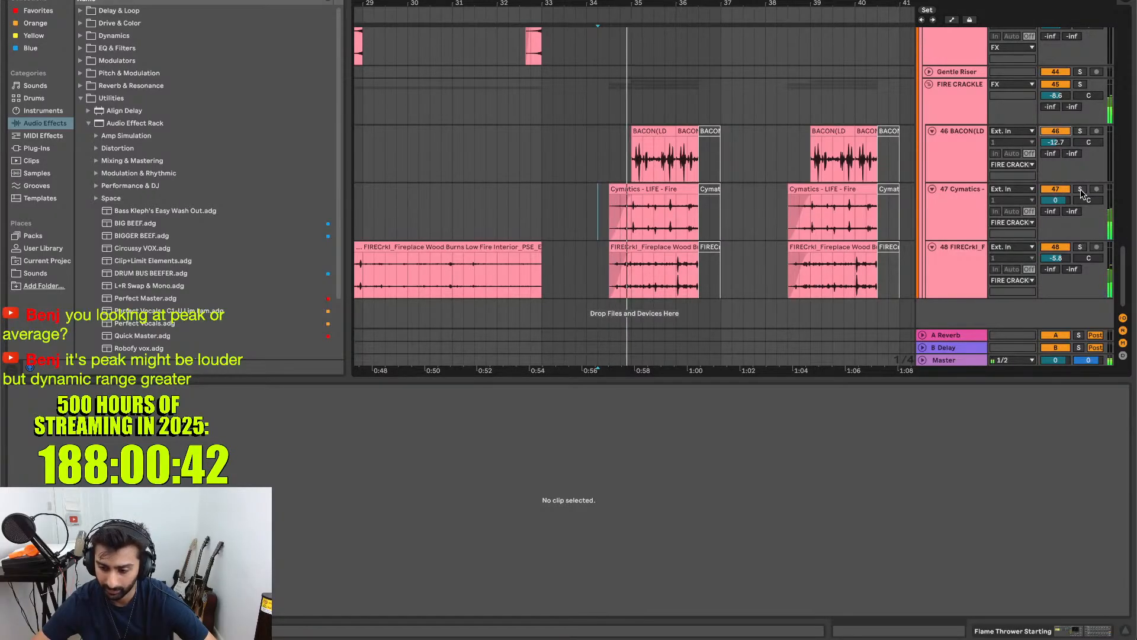
click(1081, 190)
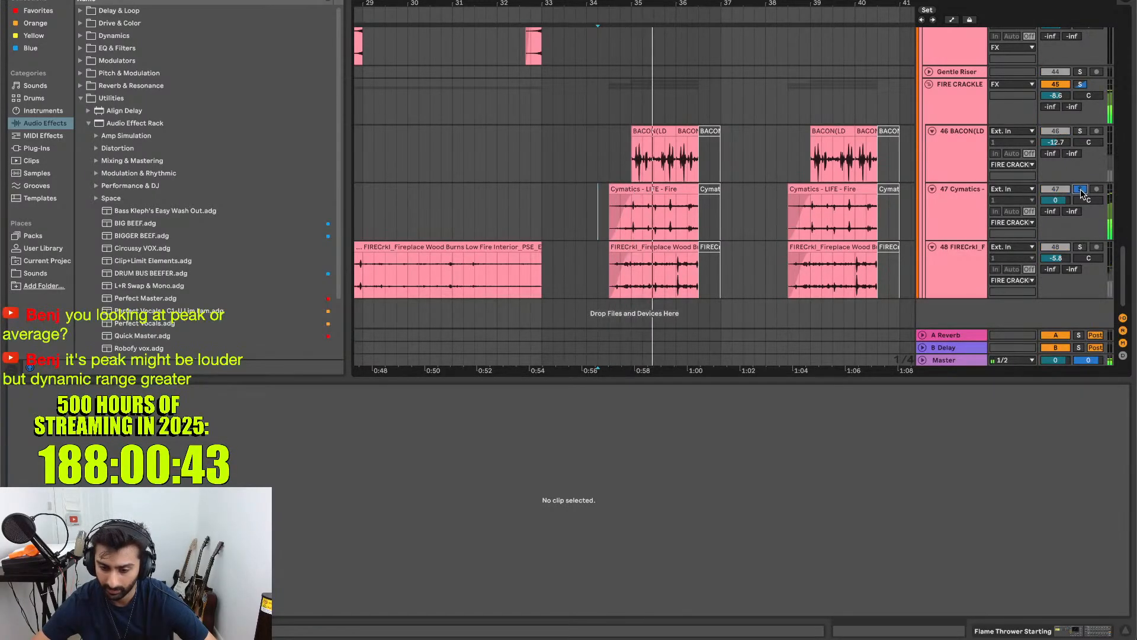
- Add an EQ Eight to the FIRE CRACKLES group, expand its display and solo the whole group
click(949, 208)
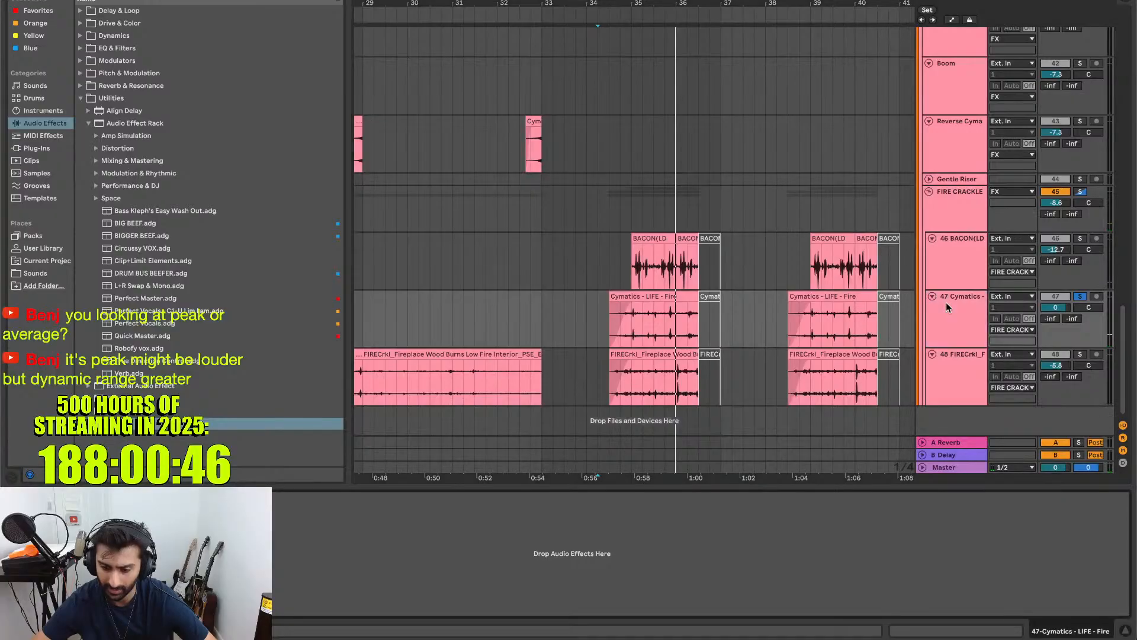
click(961, 211)
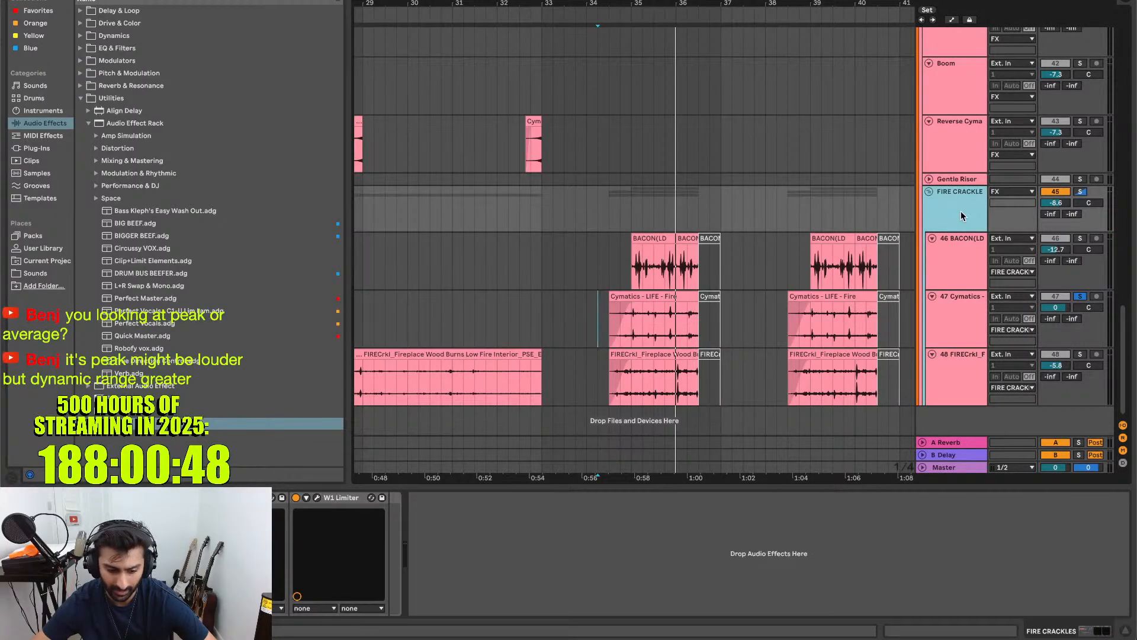
click(123, 46)
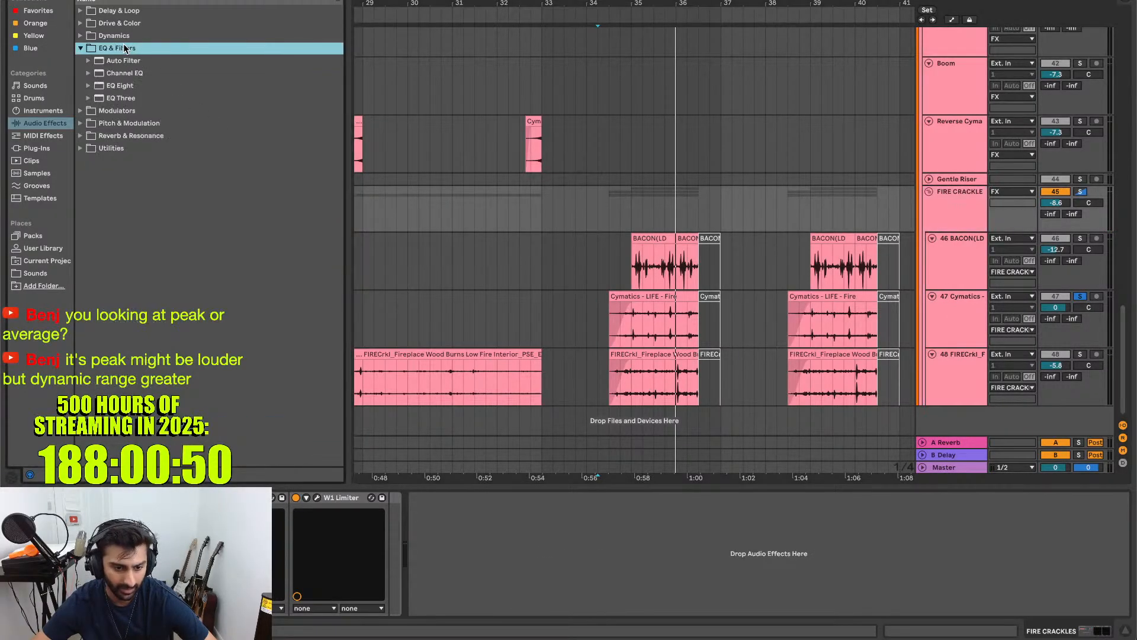
click(129, 84)
double_click(130, 85)
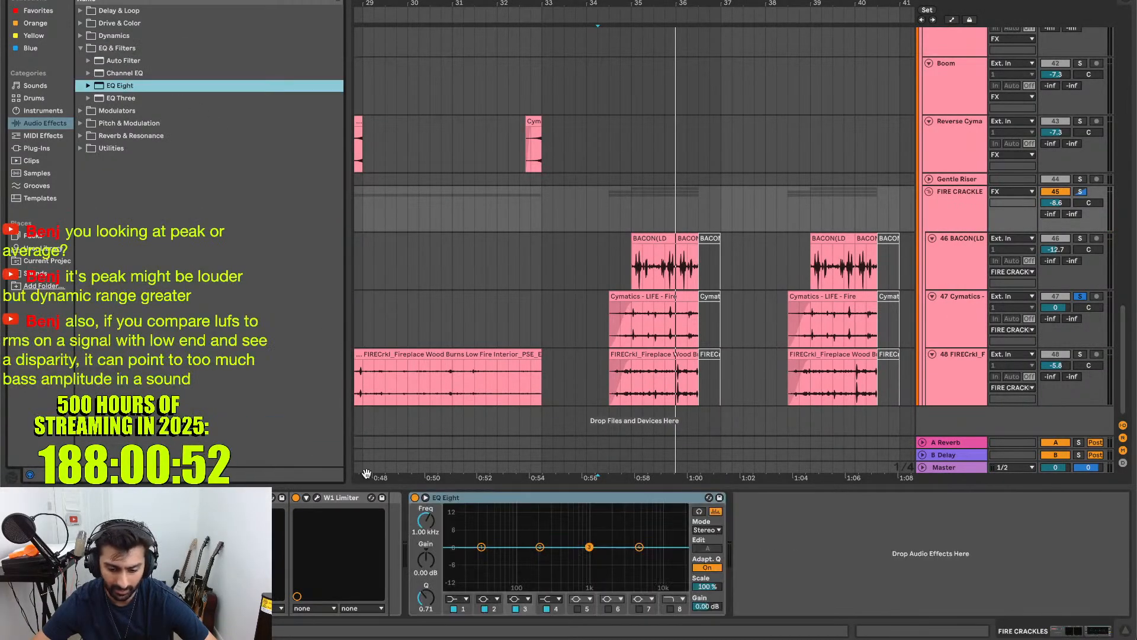
click(423, 498)
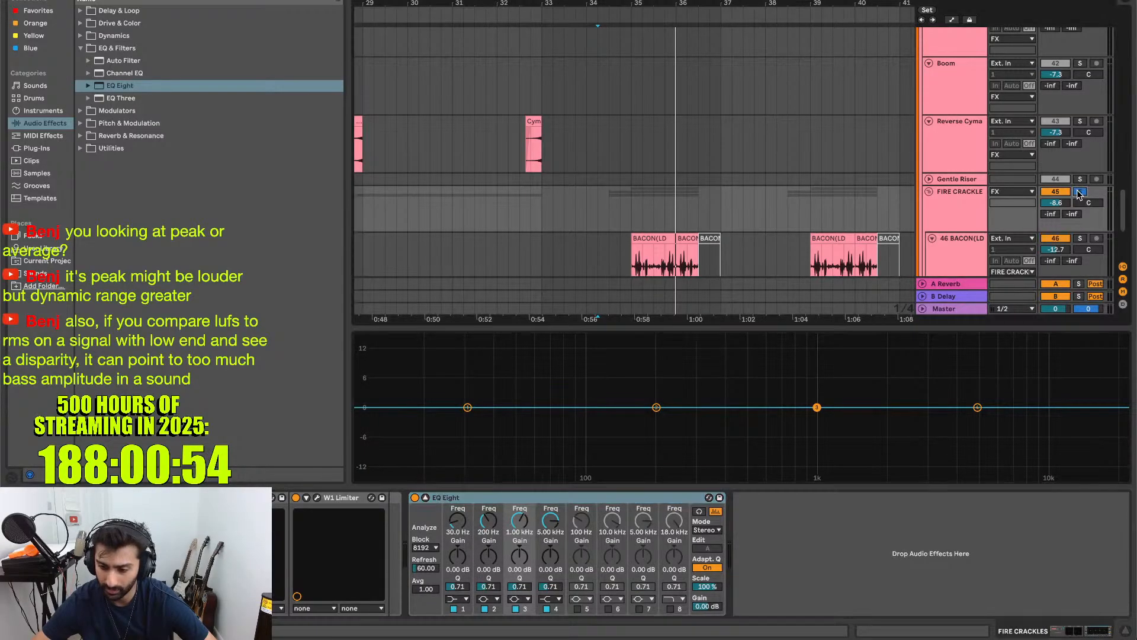
scroll(1014, 204, down, 4)
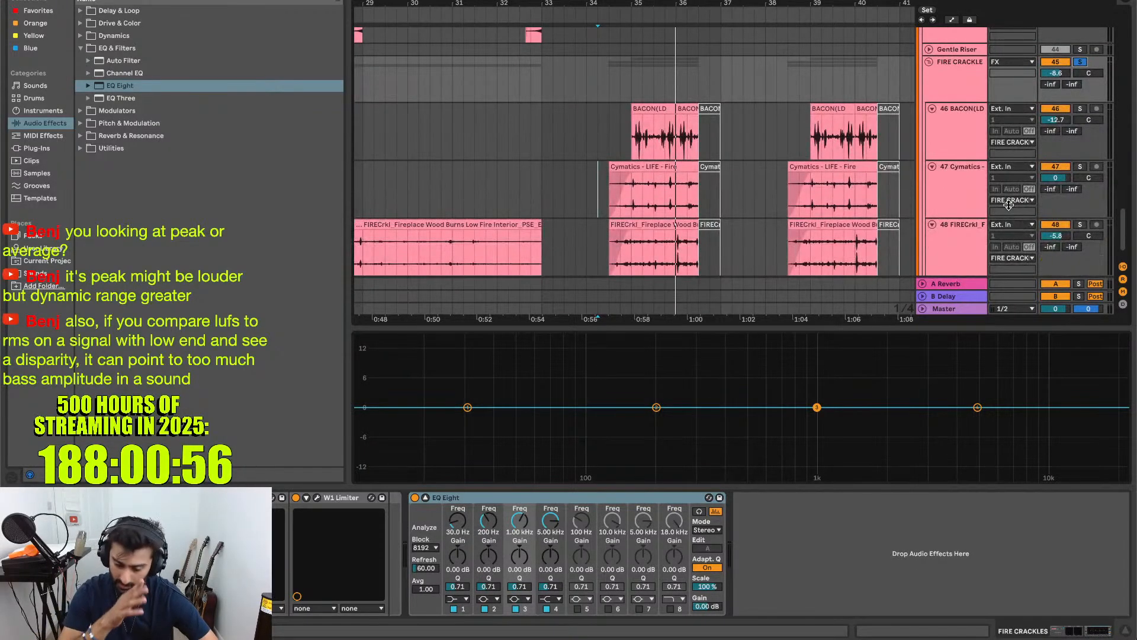
- Check the fire crackles' spectrum during playback and move EQ Eight ahead of the Clip+Limit Elements rack
key(space)
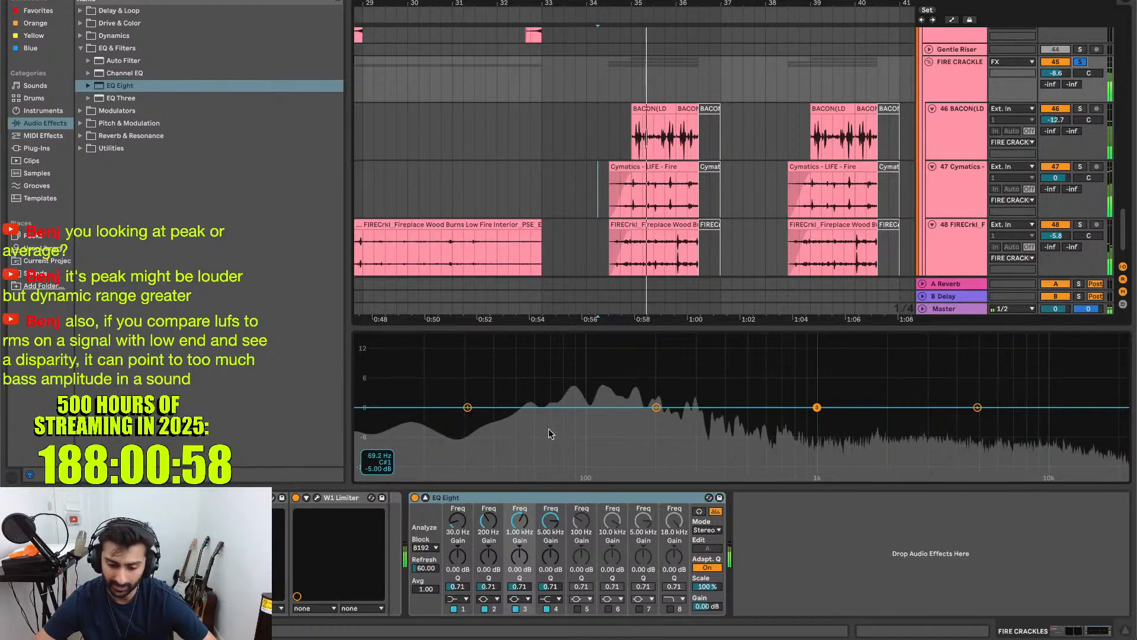
key(space)
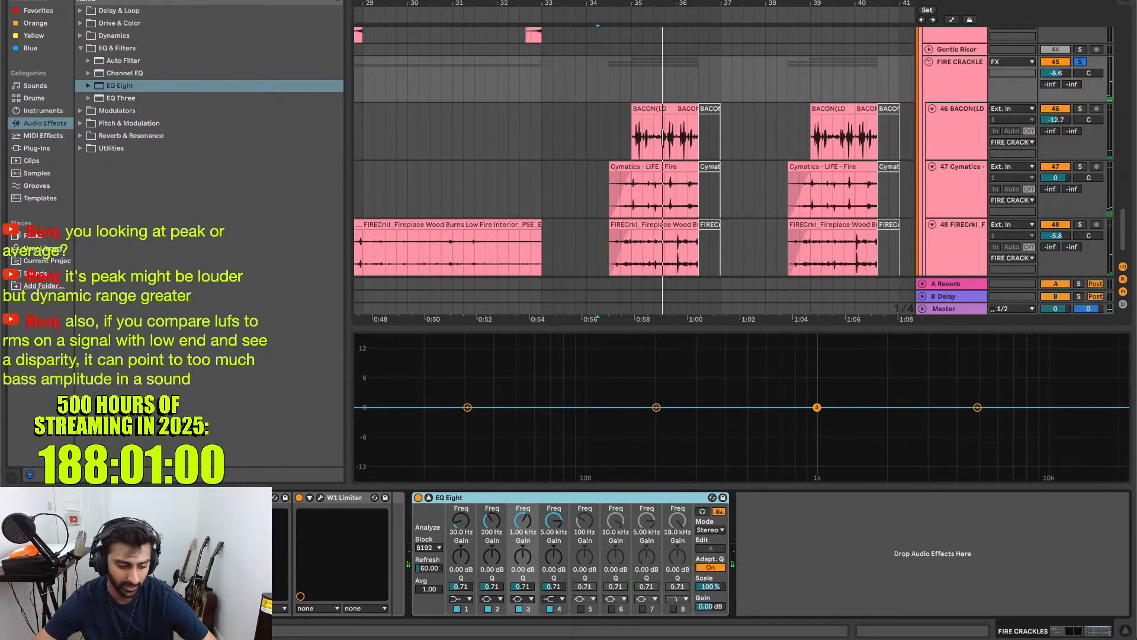
drag(474, 498, 24, 499)
- Change EQ band 1 to a steep low cut and raise it to about 371 Hz while auditioning the fire crackles
click(467, 407)
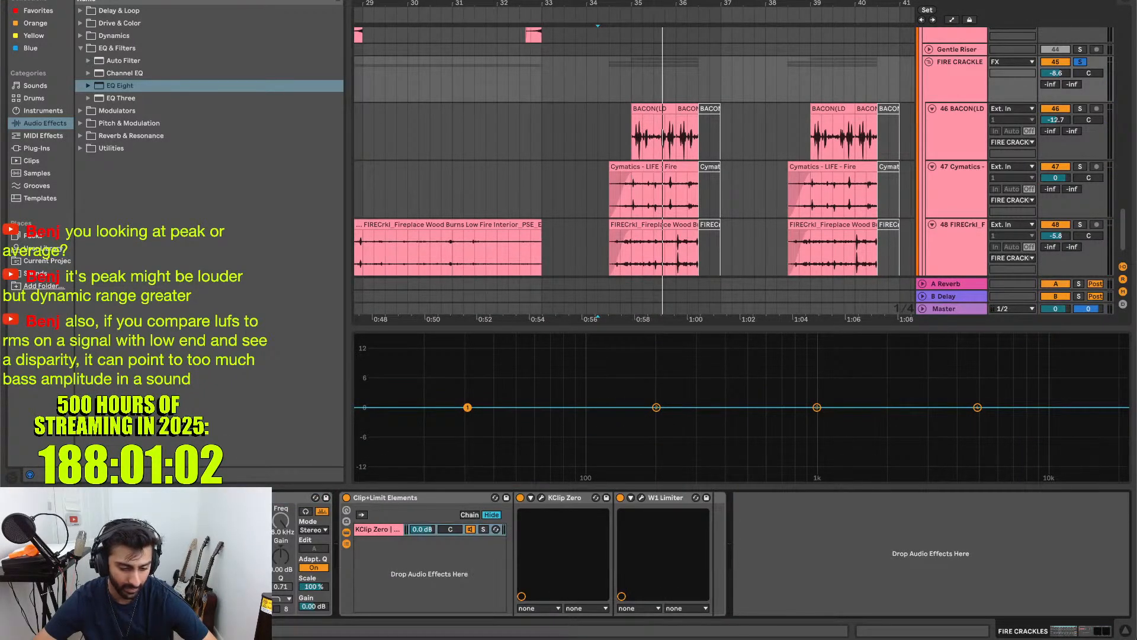
click(70, 575)
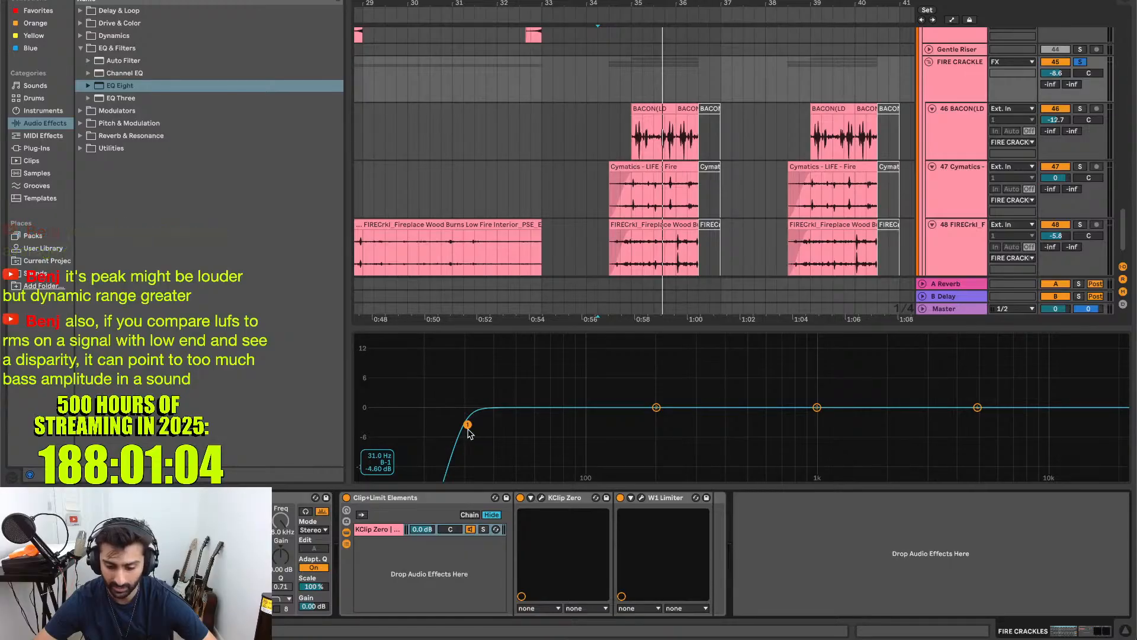
key(space)
mouse_move(468, 425)
mouse_down()
mouse_move(710, 428)
mouse_move(681, 445)
mouse_move(710, 426)
mouse_move(747, 428)
mouse_move(716, 426)
mouse_up()
key(space)
key(space)
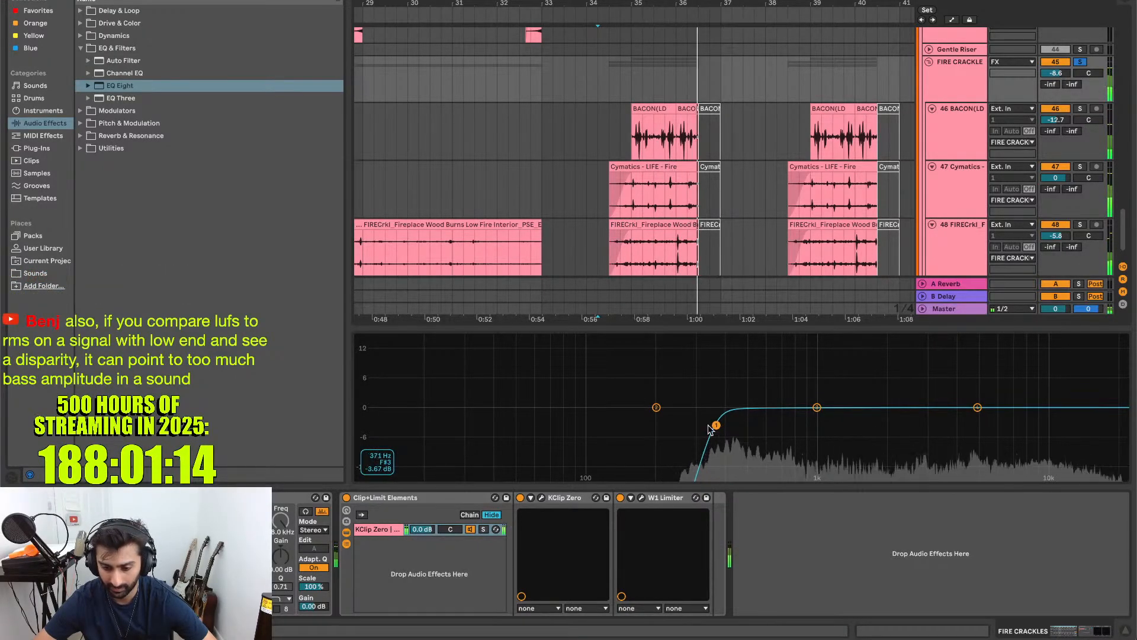
key(space)
- Hide and reopen the large EQ display while switching the FIRE CRACKLES group's solo off and back on
click(68, 498)
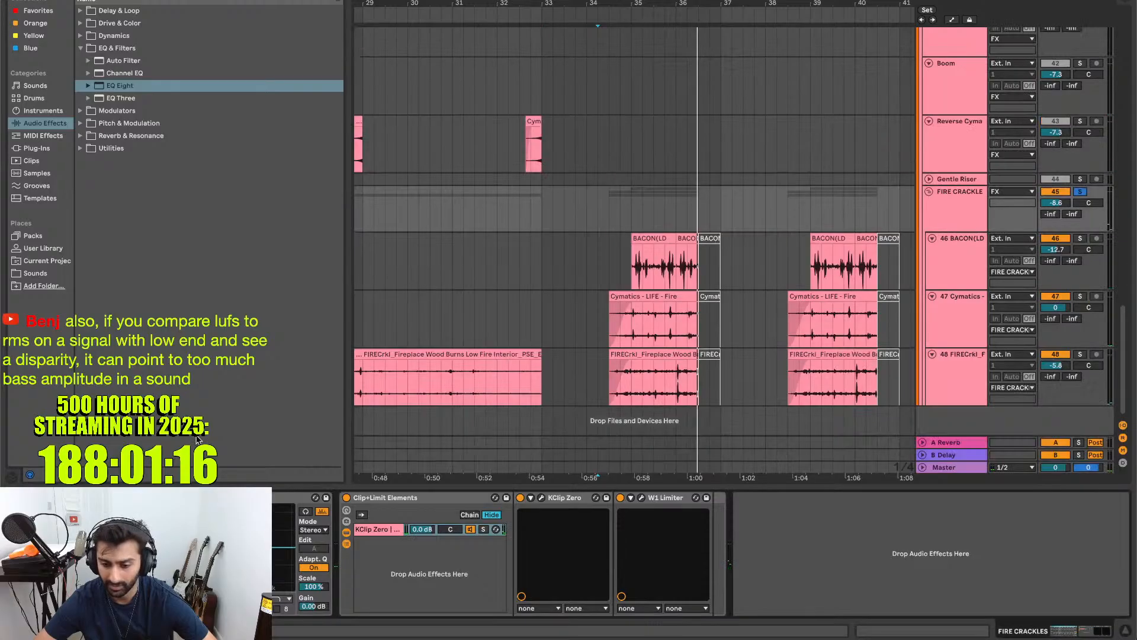
click(1081, 191)
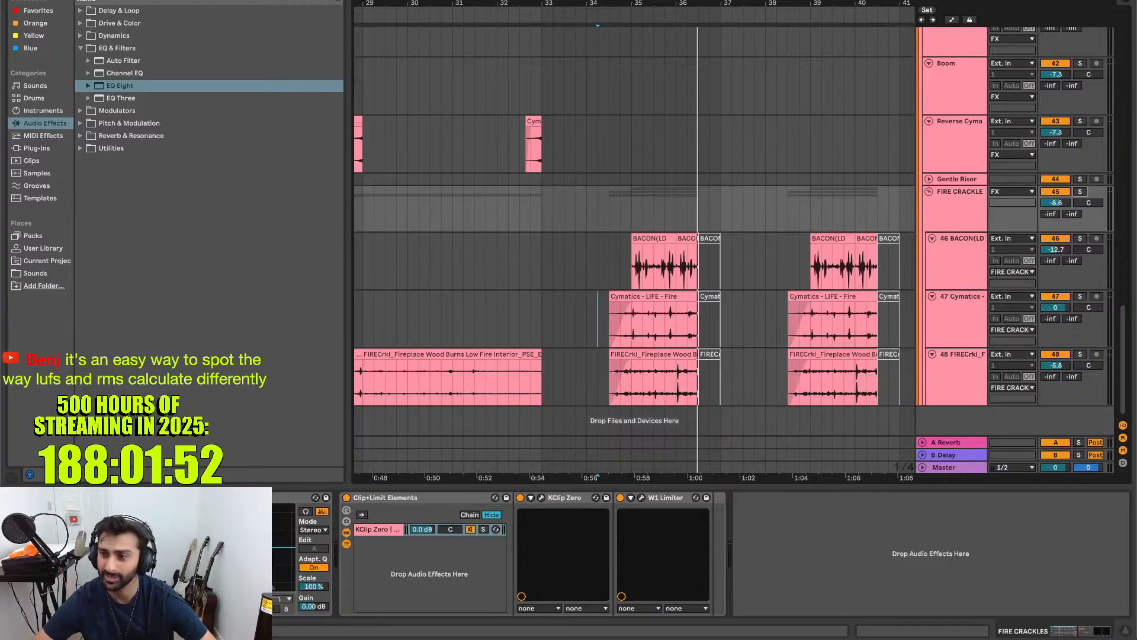
click(29, 497)
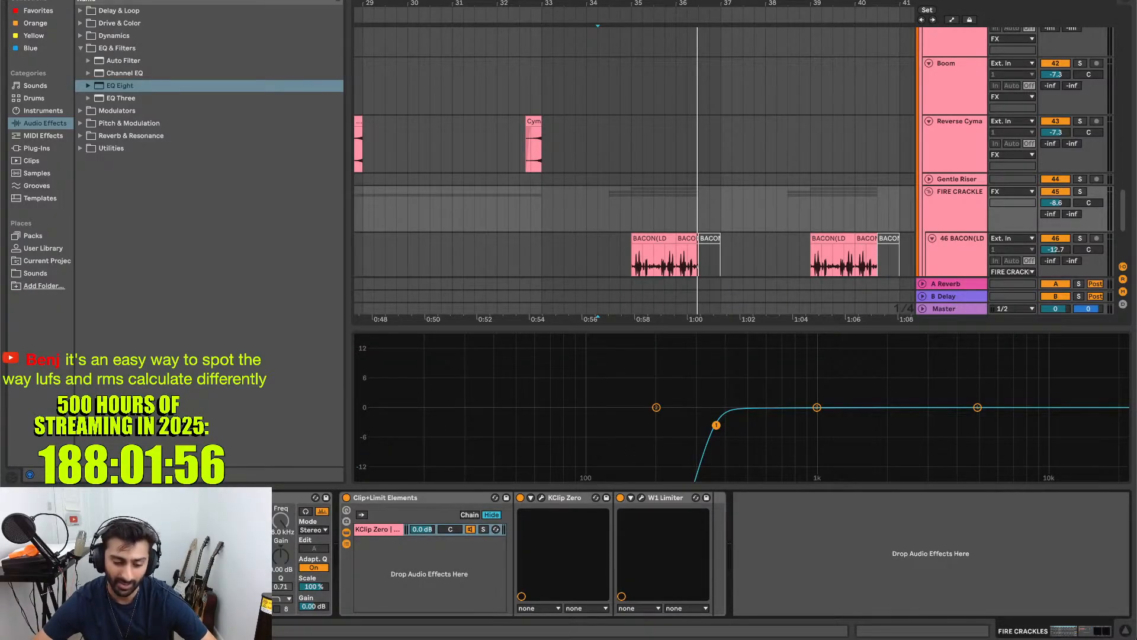
click(46, 497)
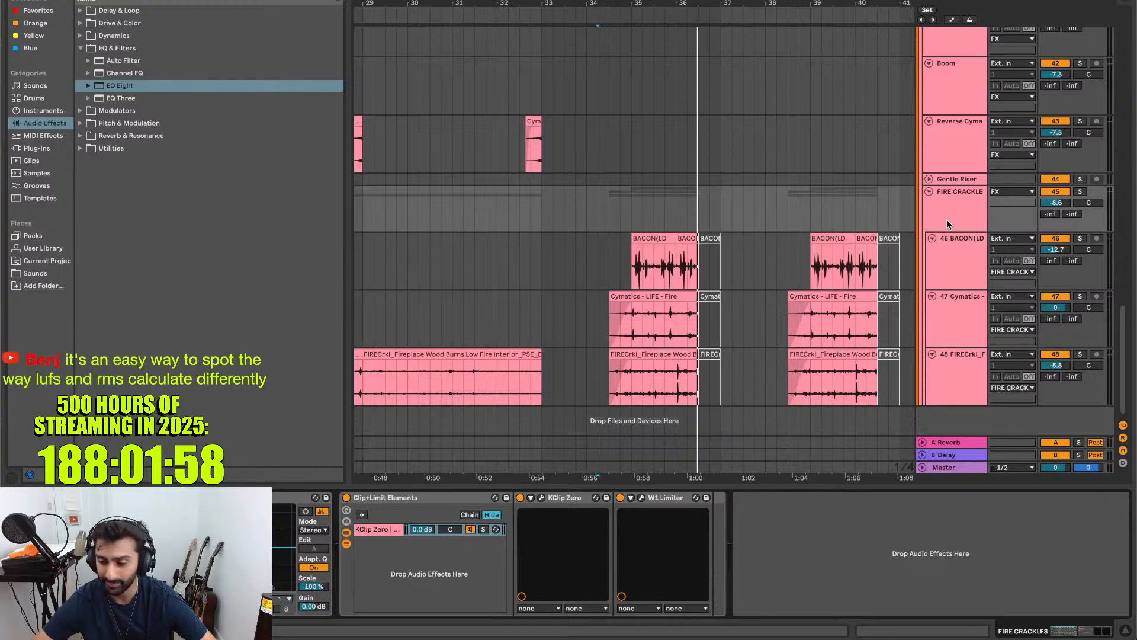
click(46, 498)
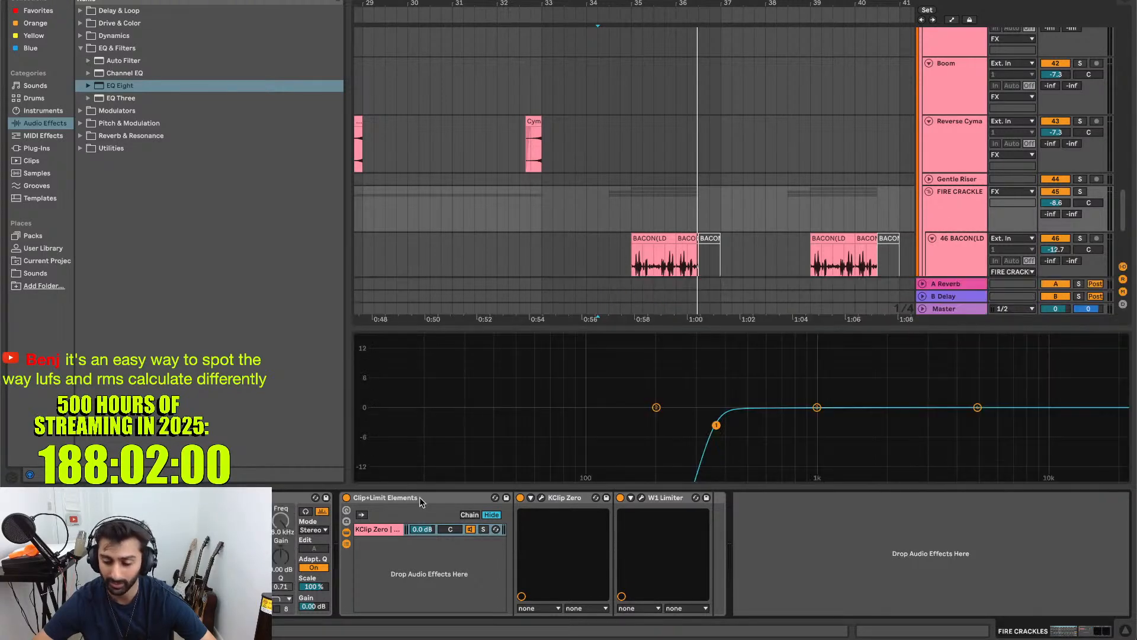
click(1080, 192)
- Try sweeping the low-cut band up to about 13 kHz and audition the soloed fire crackles
mouse_move(716, 425)
mouse_down()
mouse_move(1117, 424)
mouse_move(1058, 425)
mouse_move(1072, 425)
mouse_up()
key(space)
key(space)
- Loop the first BACON clip at bar 35, reselect the FIRE CRACKLES group and play the loop at a lower system volume
scroll(656, 217, down, 3)
scroll(656, 216, down, 1)
key(space)
click(629, 125)
key(super+l)
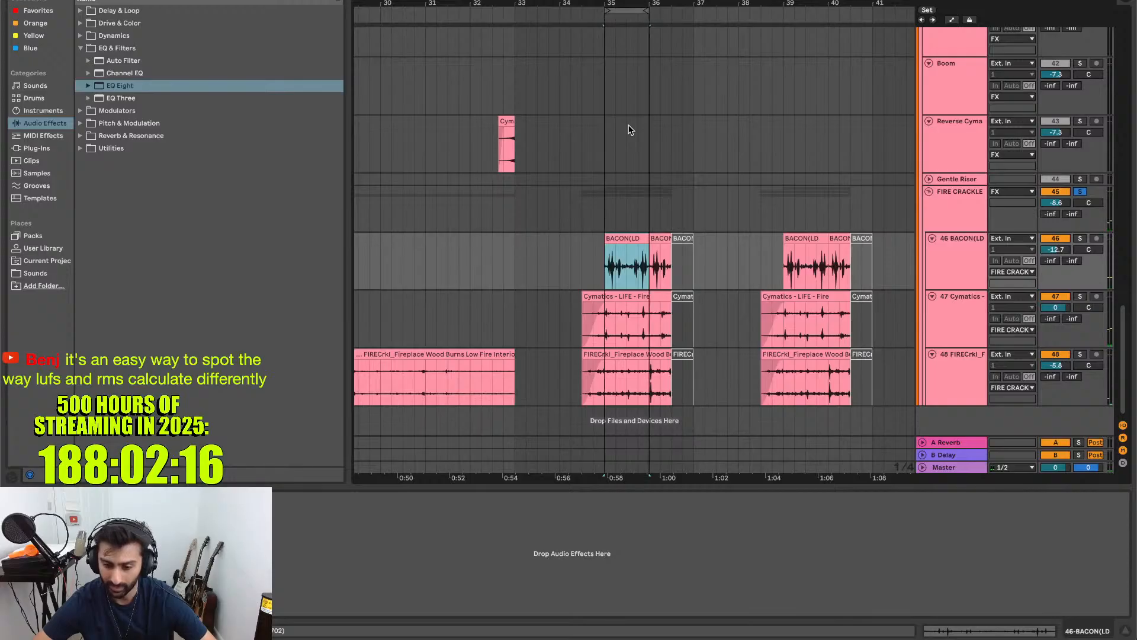
click(970, 213)
key(XF86AudioLowerVolume)
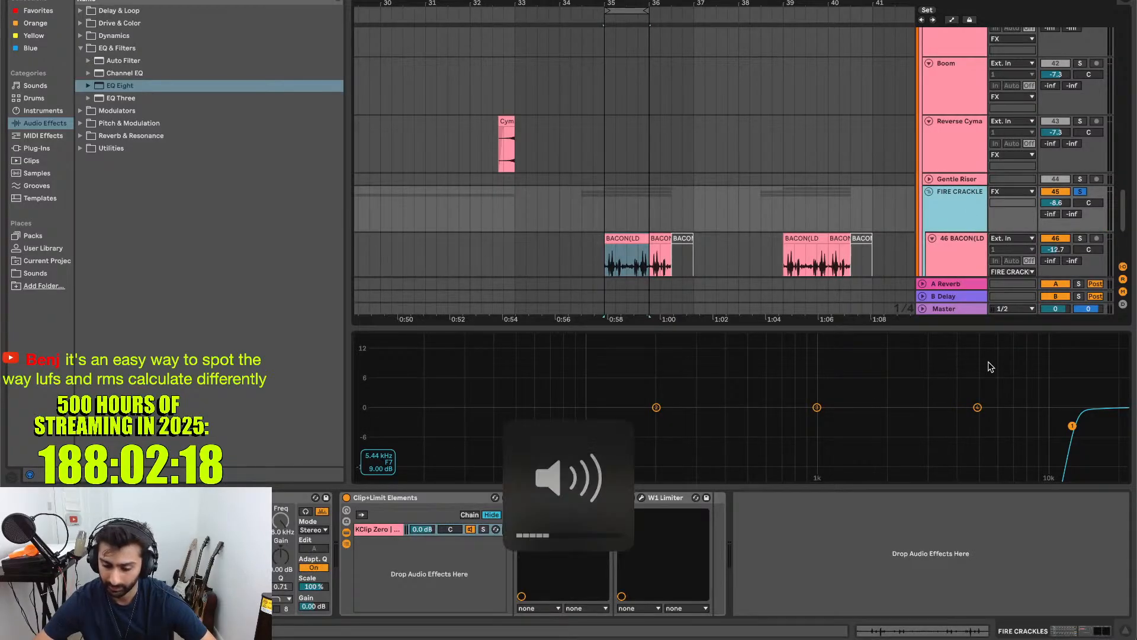
key(space)
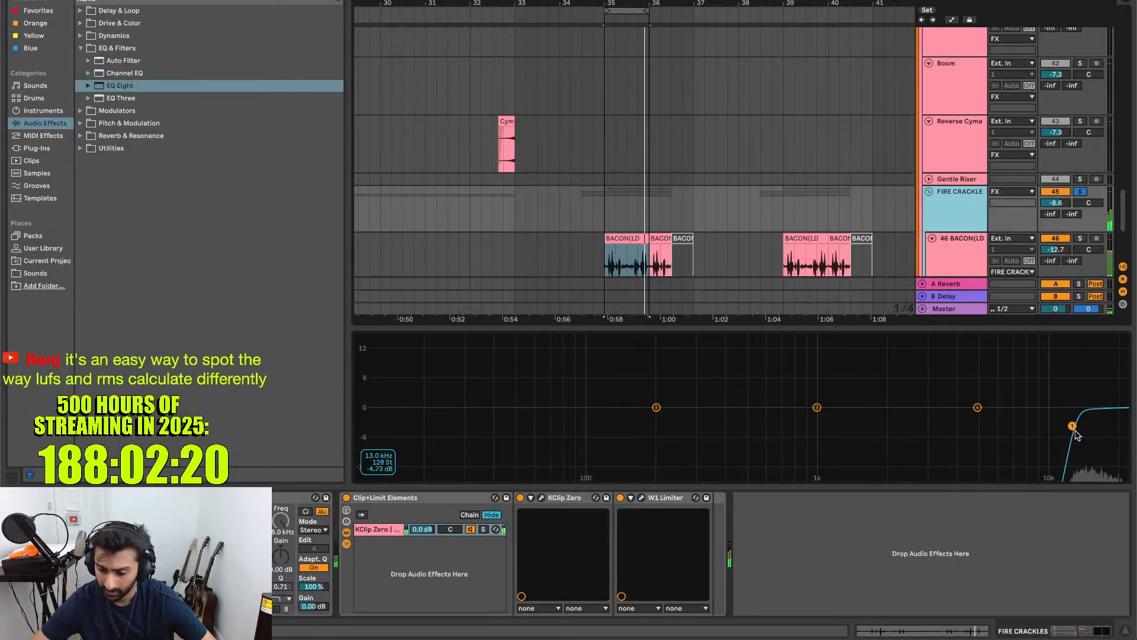
- Test the low cut at about 15 kHz by ear and restore it to about 371 Hz
drag(1076, 431, 1091, 430)
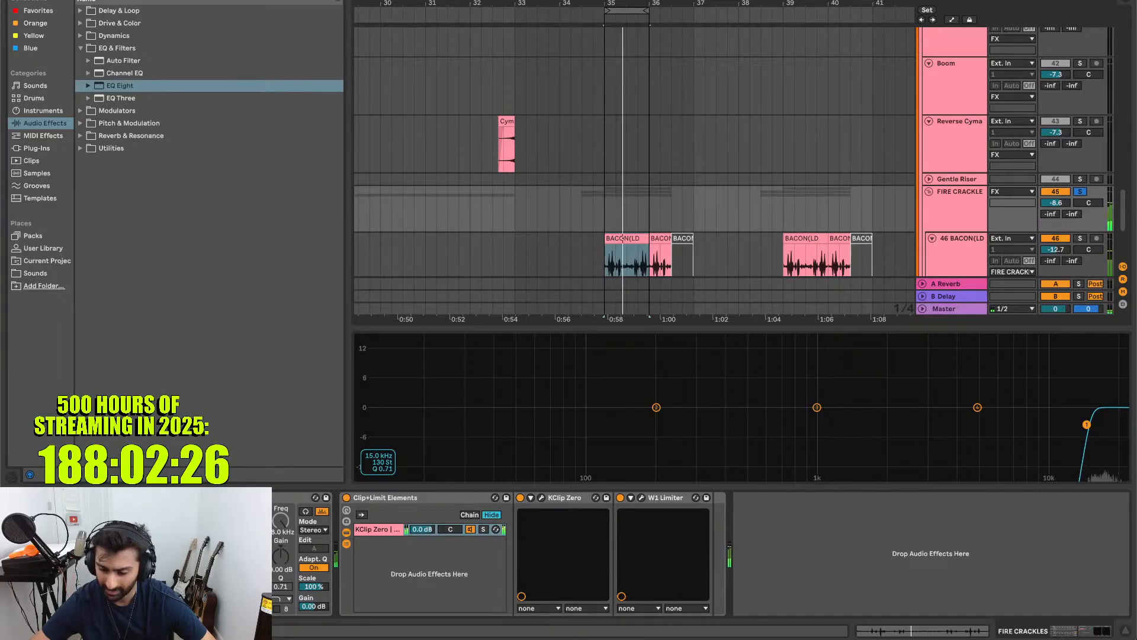
drag(1087, 425, 1088, 424)
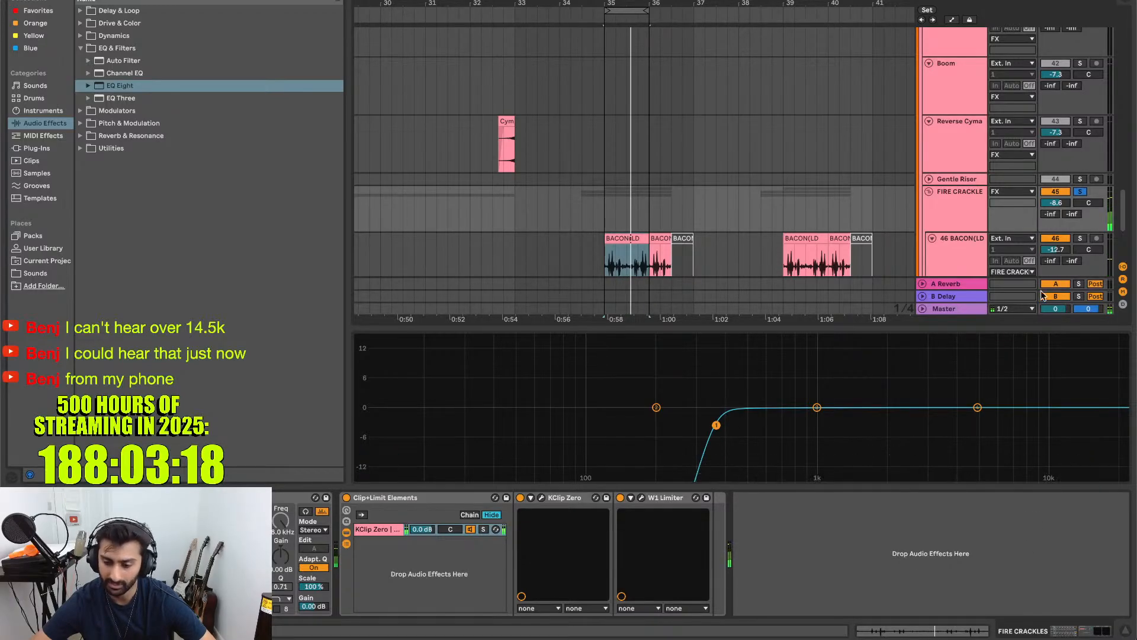
- Unsolo the FIRE CRACKLES group and lower the system volume
click(1080, 192)
key(XF86AudioLowerVolume)
key(XF86AudioLowerVolume)
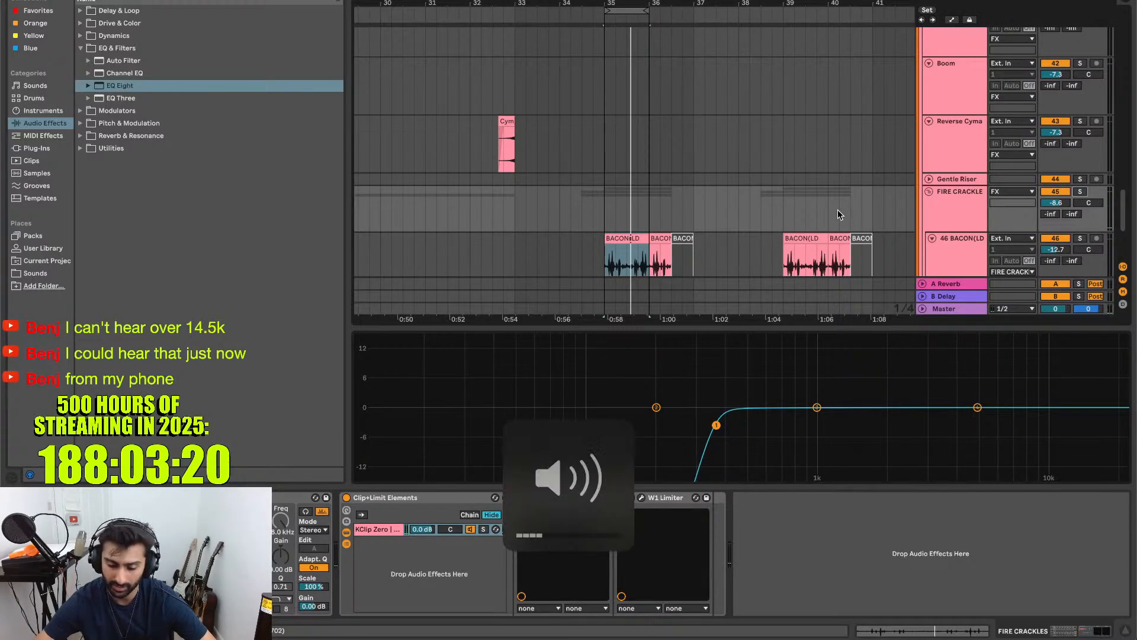
- Play the fire crackles in the mix, adjust the system volume and extend the loop to span bars 33 to 37
scroll(751, 204, down, 5)
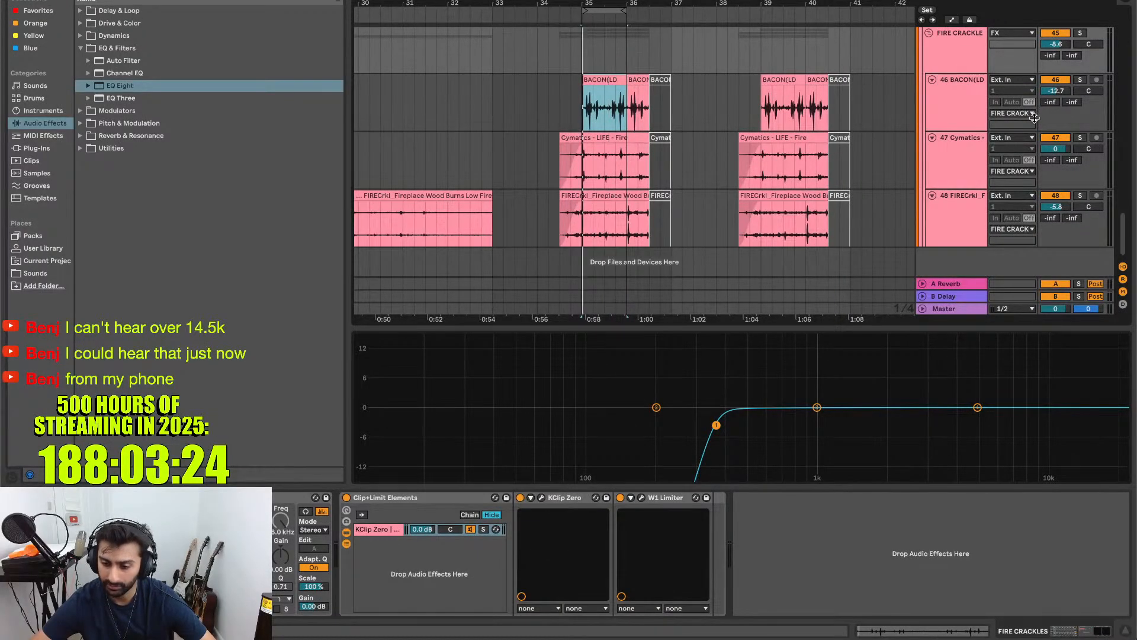
key(space)
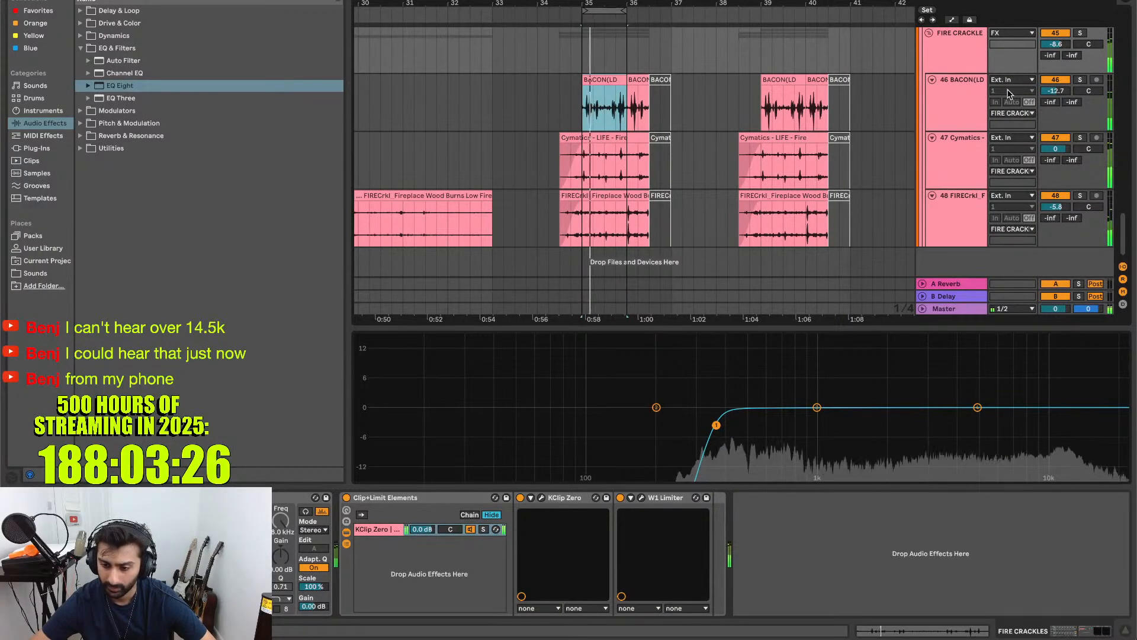
scroll(1009, 93, up, 2)
key(XF86AudioRaiseVolume)
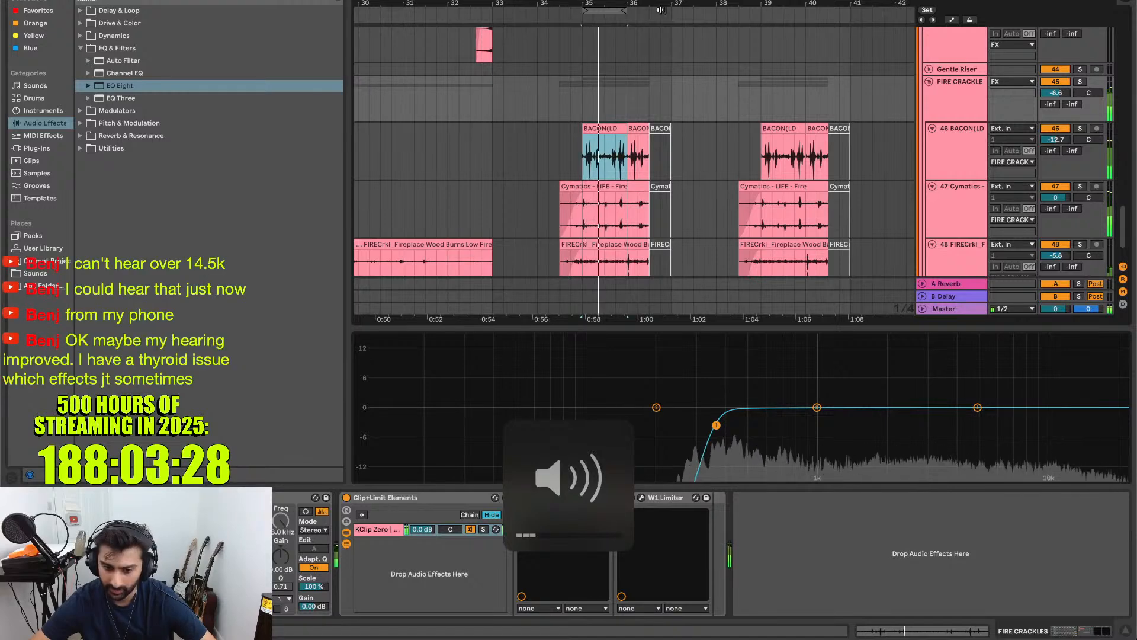
key(space)
drag(627, 10, 669, 10)
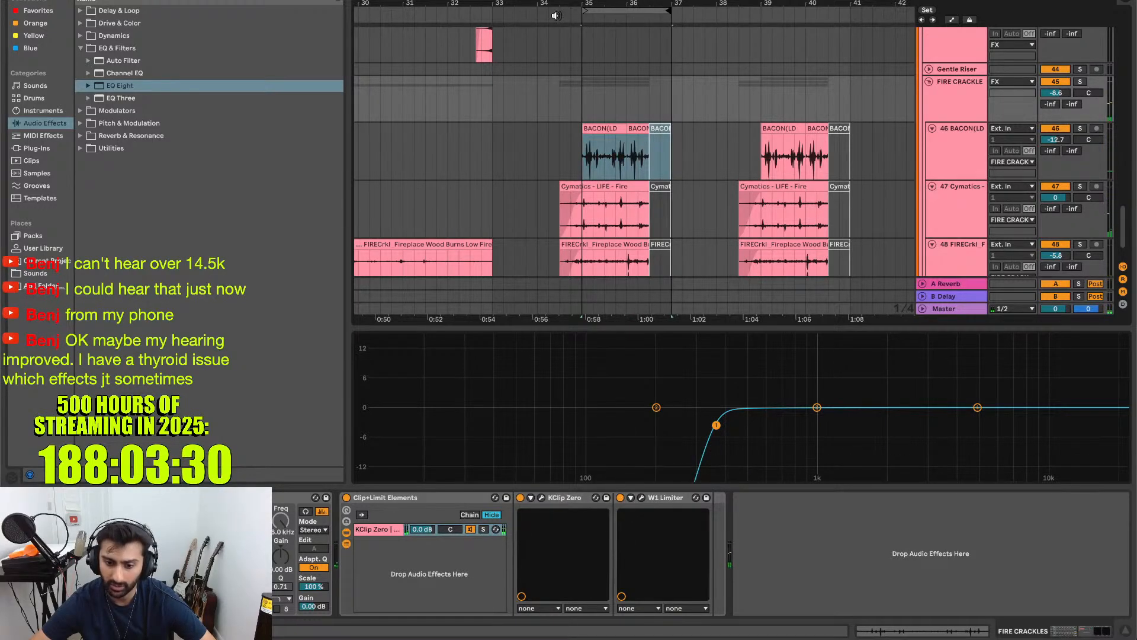
drag(582, 11, 494, 15)
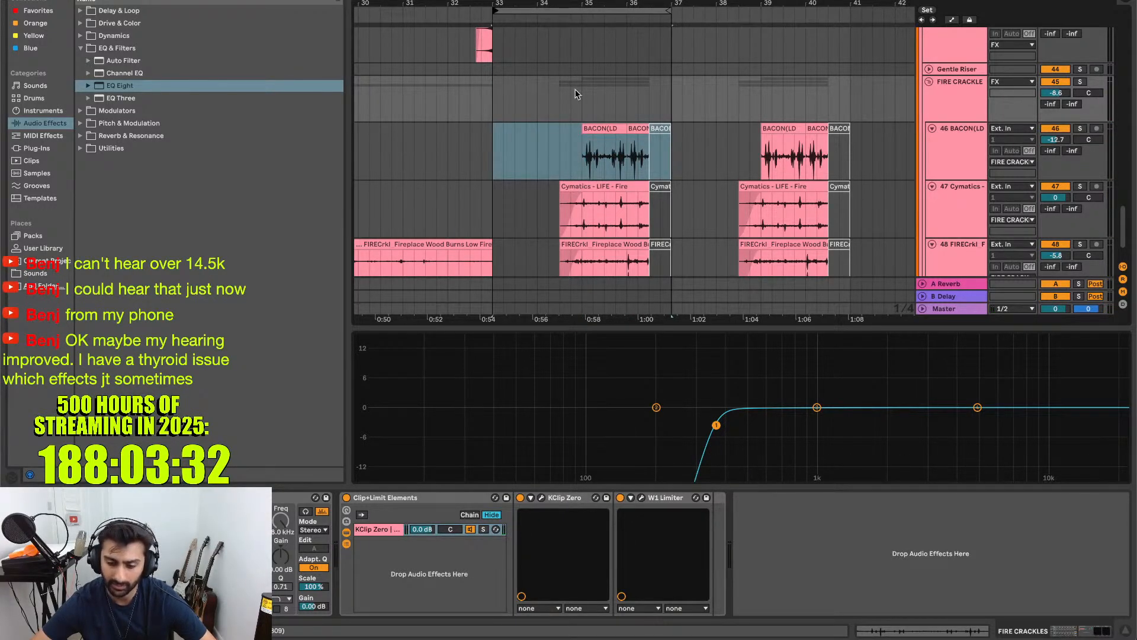
- Lower the 47 Cymatics fire track to -1.8 dB and the 46 BACON track to -17.1 dB while the loop plays
scroll(1061, 181, down, 2)
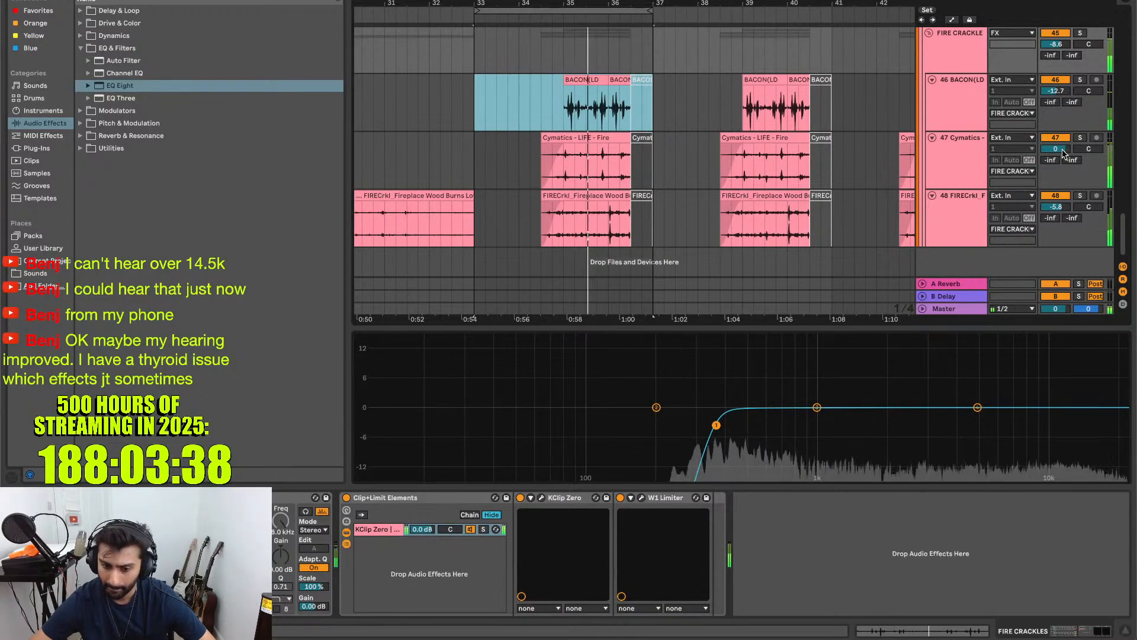
drag(1063, 153, 1063, 165)
key(space)
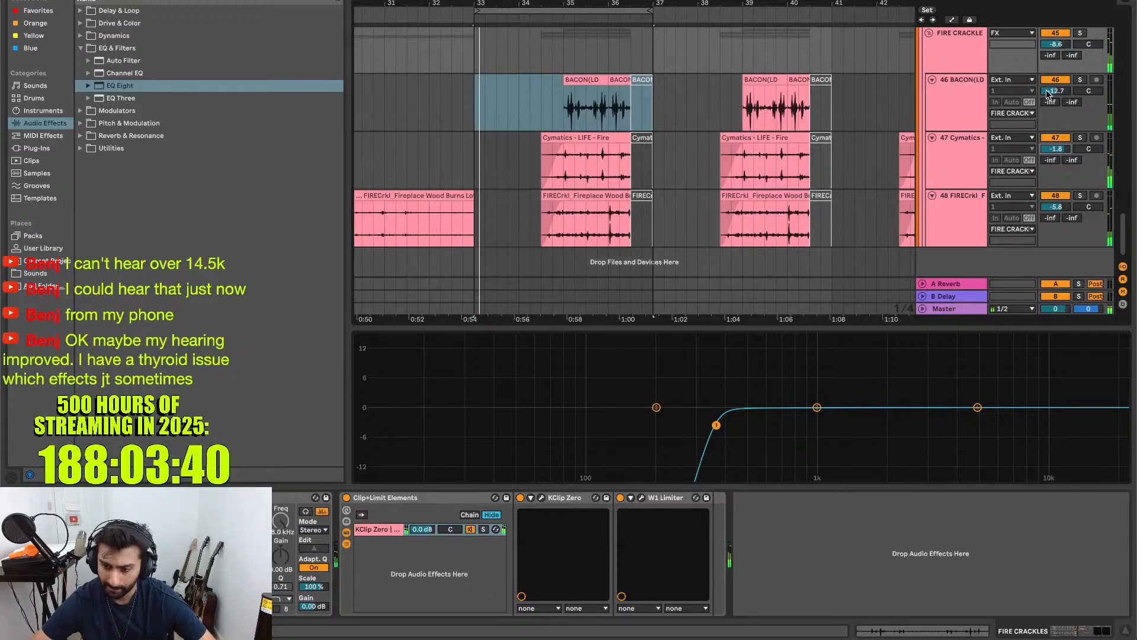
key(space)
drag(1053, 92, 1052, 107)
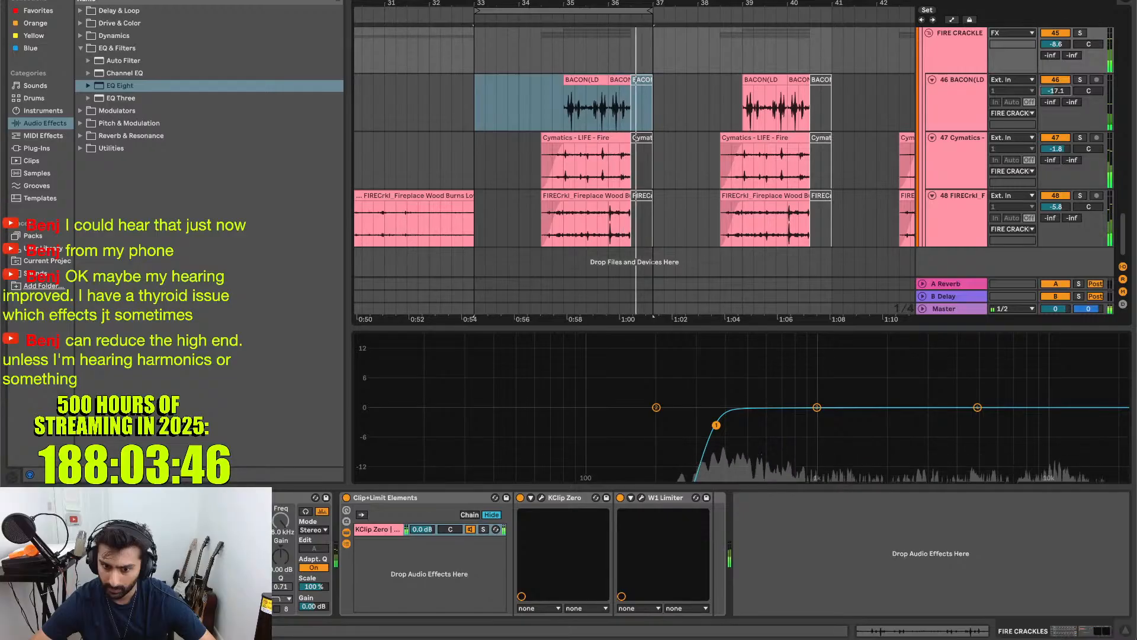
key(space)
scroll(663, 90, down, 3)
scroll(662, 90, up, 4)
key(space)
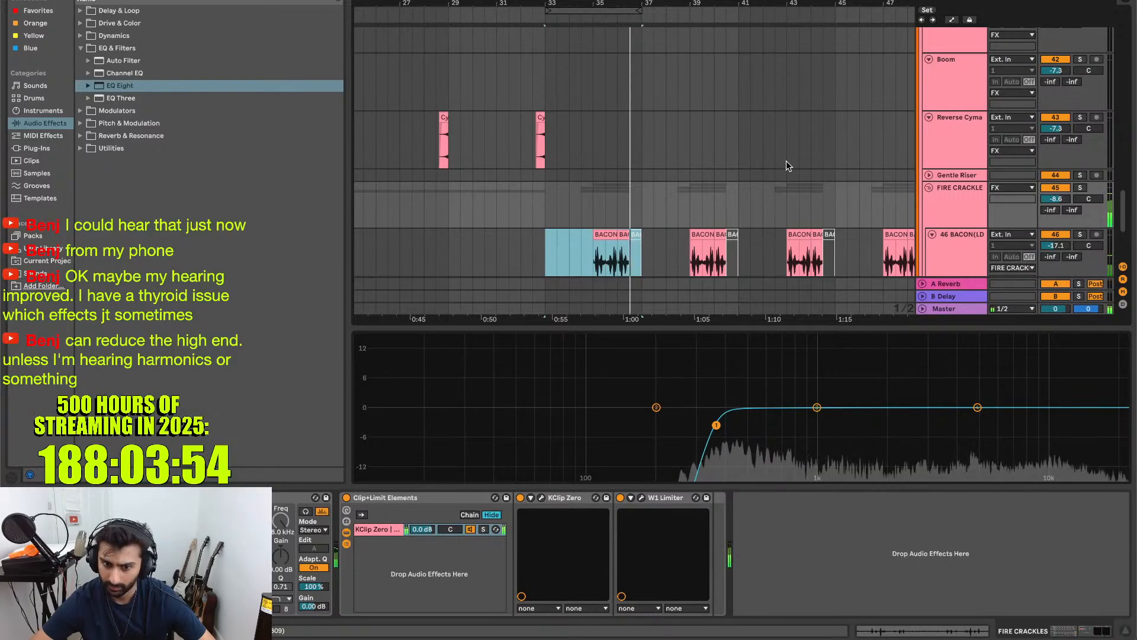
- Split the first Flame Thrower Starting clip at bar 36 and add a short fade-in to its second half
scroll(787, 161, up, 10)
scroll(786, 162, up, 15)
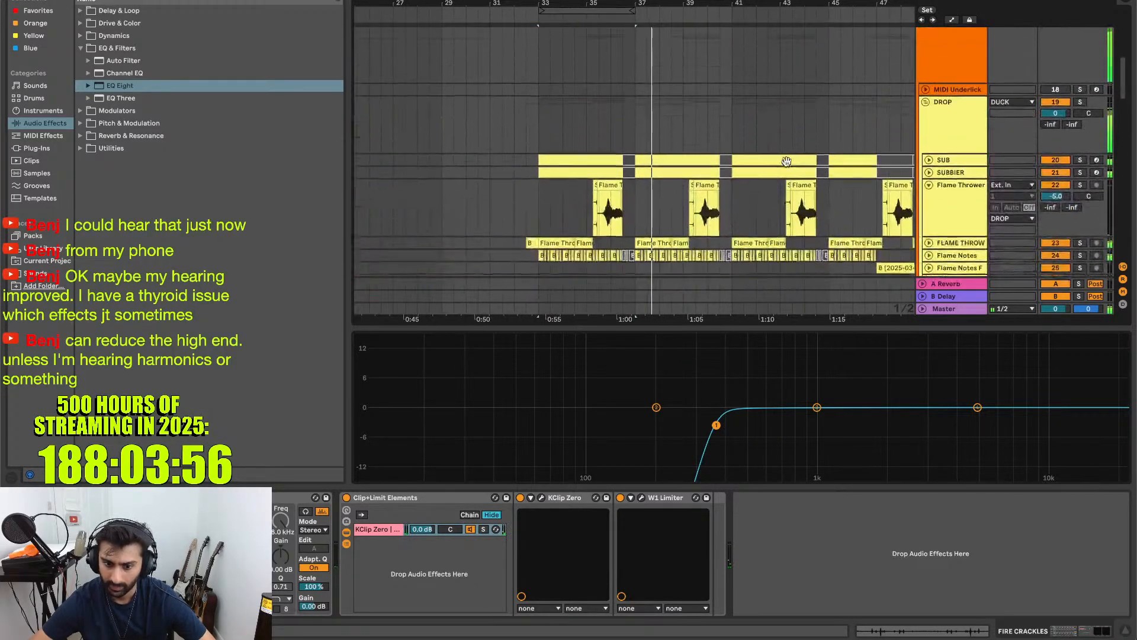
scroll(598, 126, up, 5)
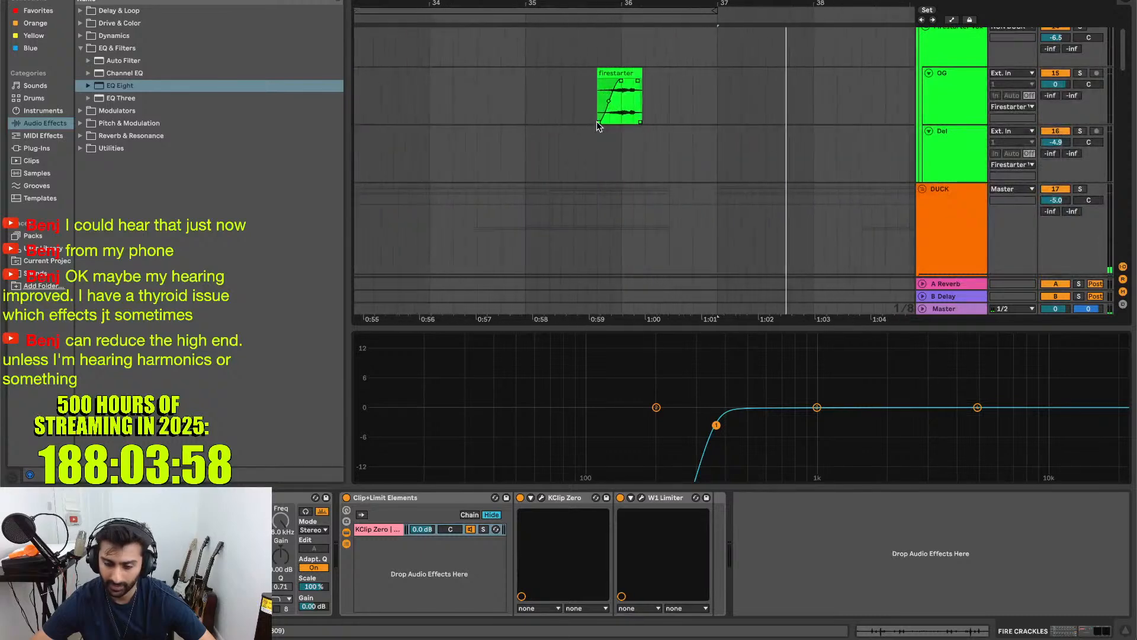
scroll(598, 126, down, 10)
scroll(598, 126, up, 10)
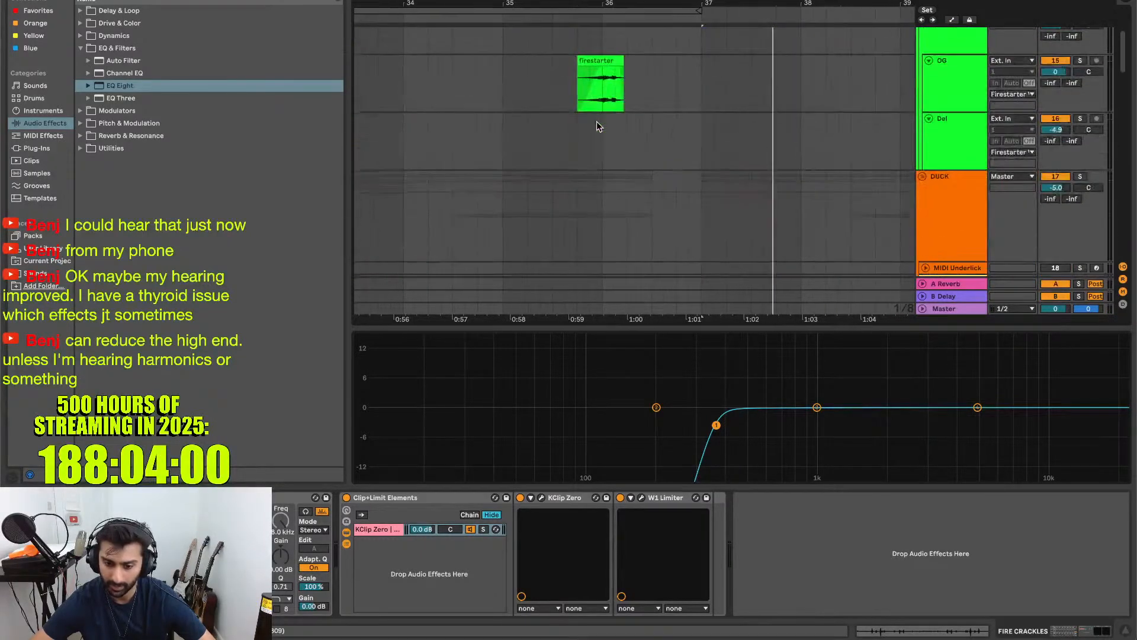
scroll(589, 175, down, 5)
click(595, 107)
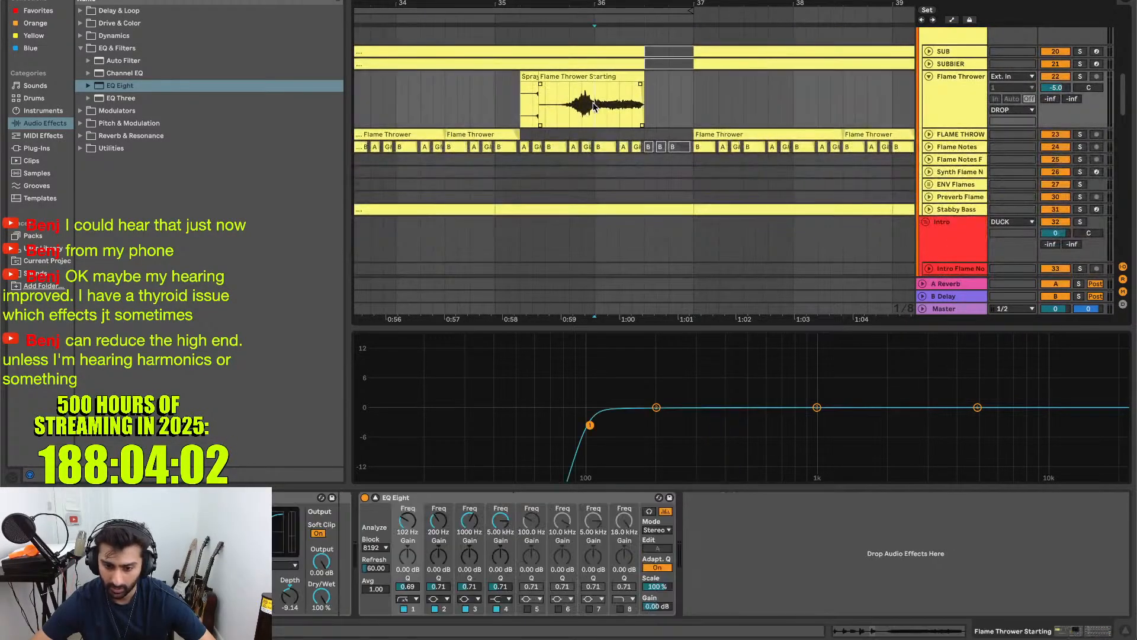
scroll(595, 107, up, 3)
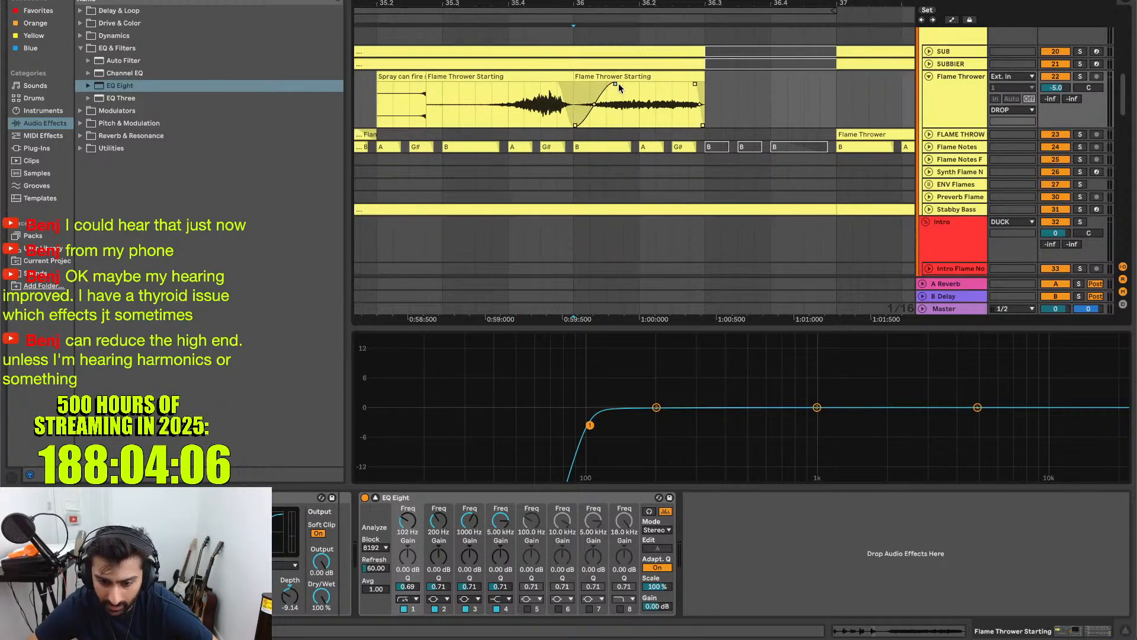
scroll(625, 109, down, 3)
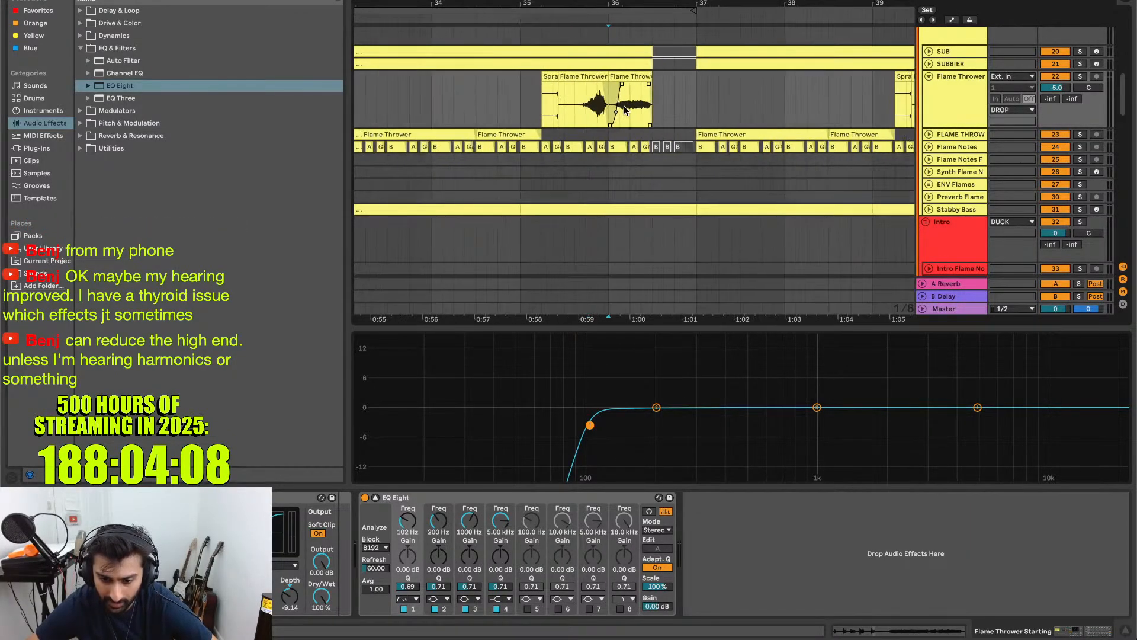
- Play the drop from the middle of bar 34 to audition the split Flame Thrower clip
scroll(624, 108, up, 2)
scroll(625, 108, left, 3)
click(499, 117)
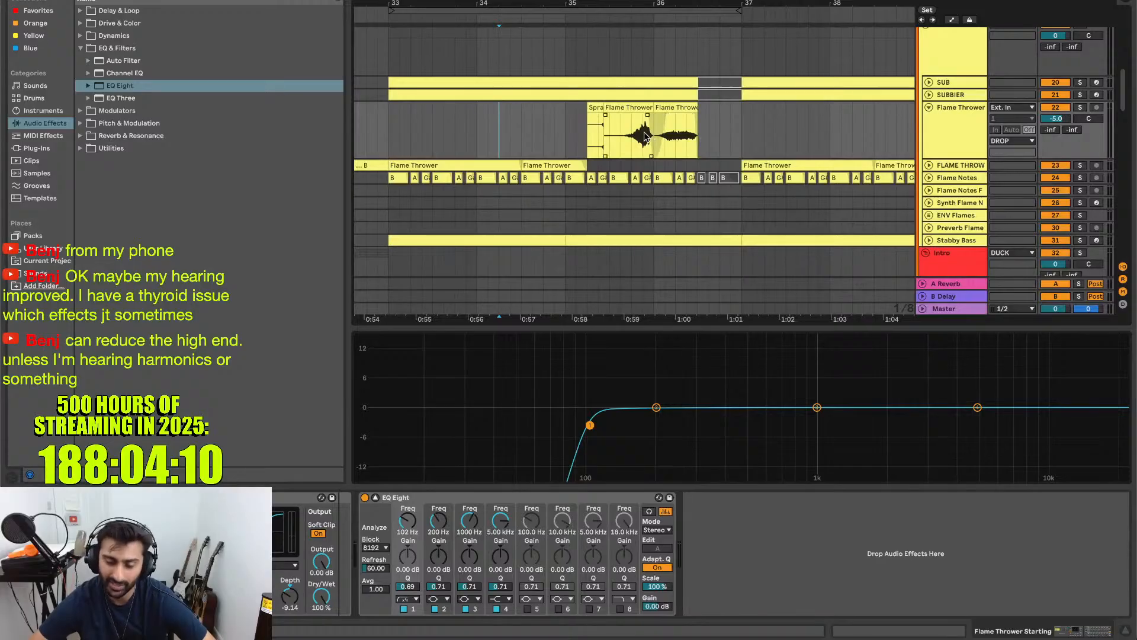
scroll(519, 138, up, 2)
scroll(519, 138, left, 2)
key(space)
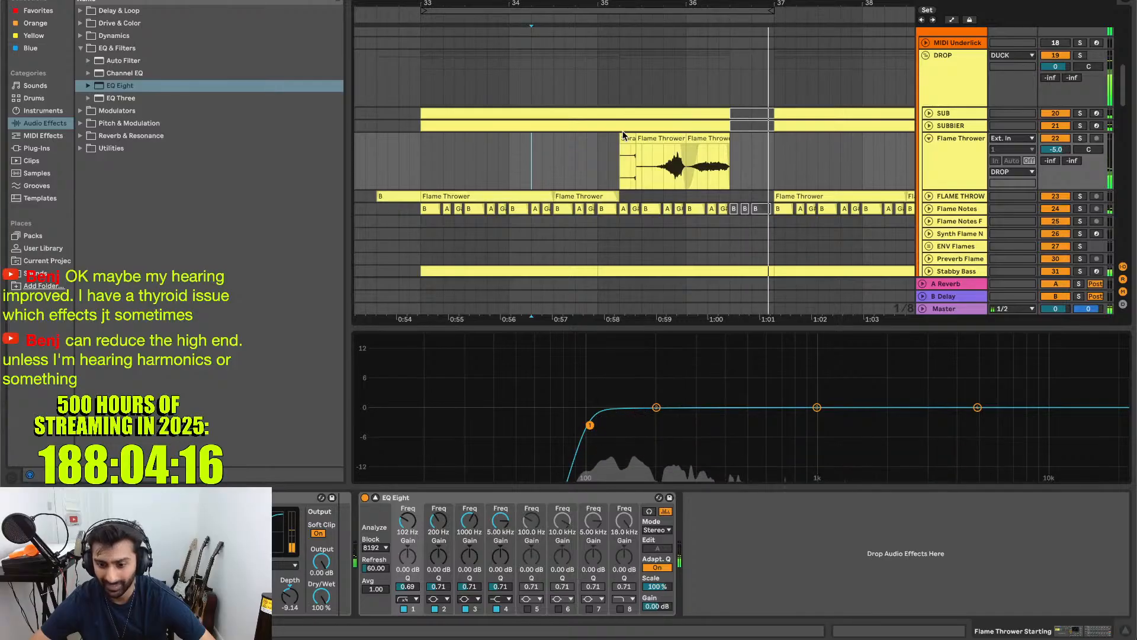
- Lengthen the fade-in across most of the Flame Thrower clip's second half and play the drop from bar 33
drag(702, 150, 717, 150)
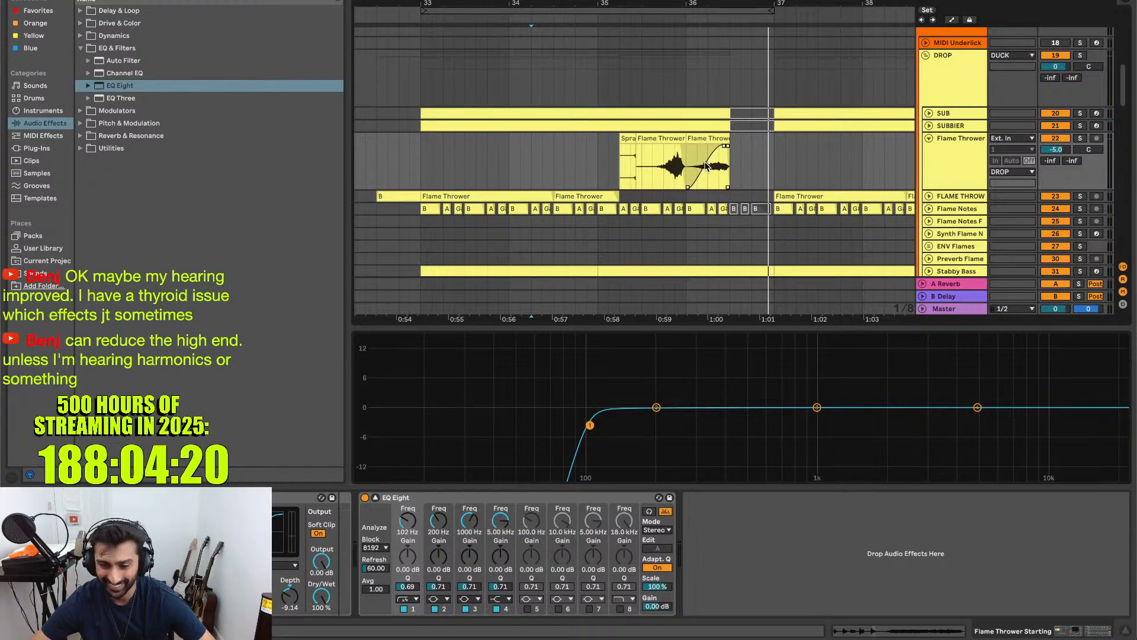
click(444, 162)
key(space)
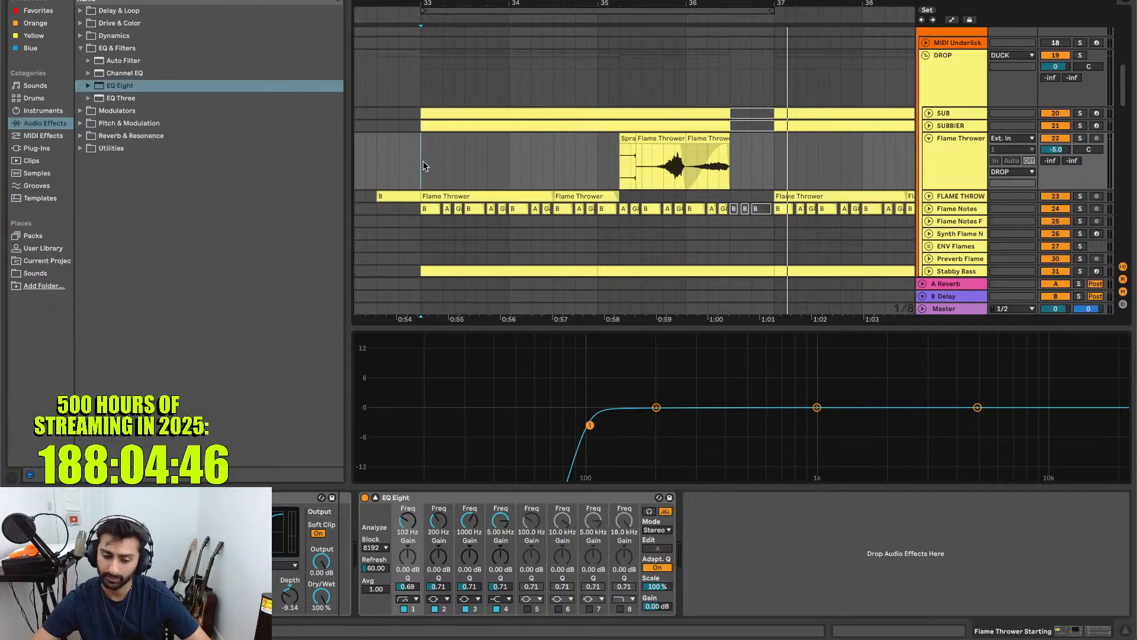
- Solo the FIRE CRACKLES group, audition it repeatedly from bar 35, and unsolo it to hear it in the mix
scroll(514, 173, down, 15)
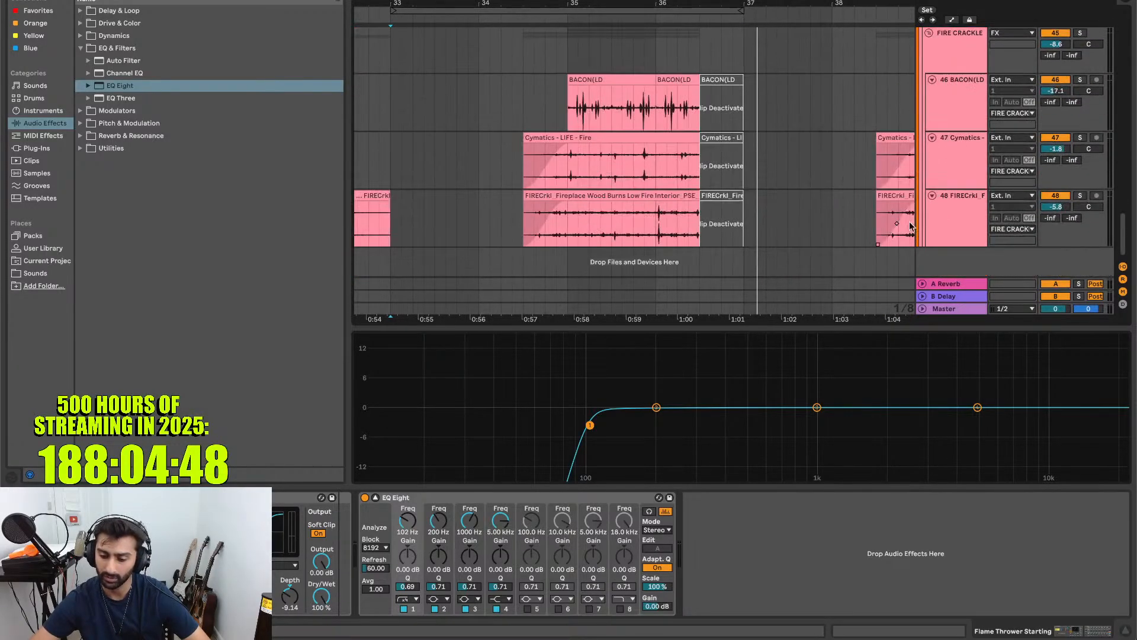
click(955, 44)
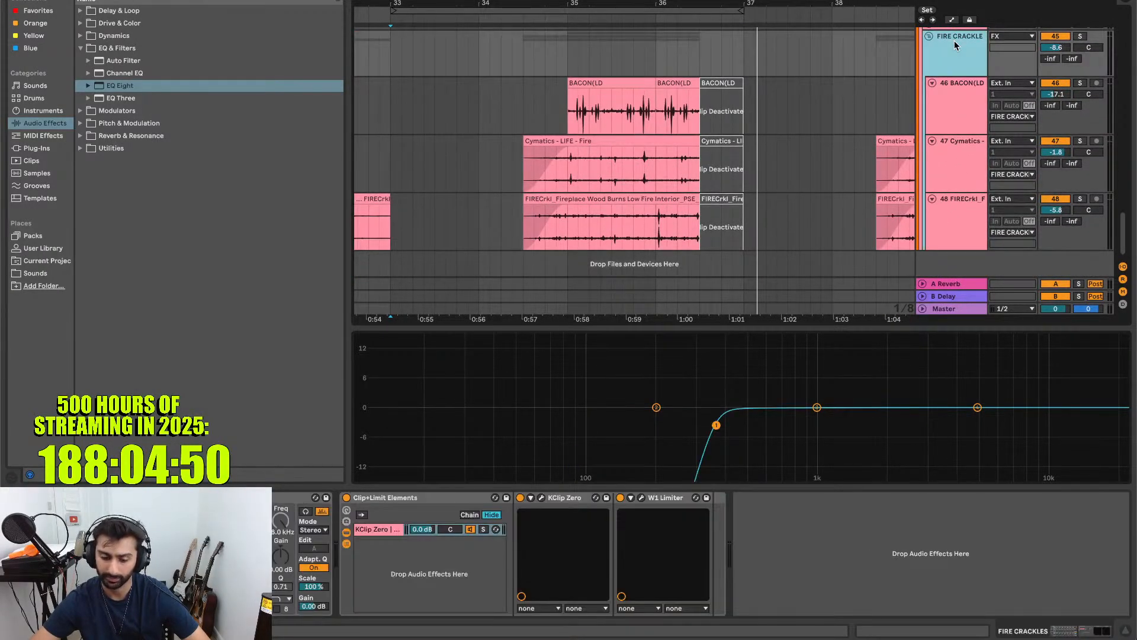
click(1080, 37)
key(space)
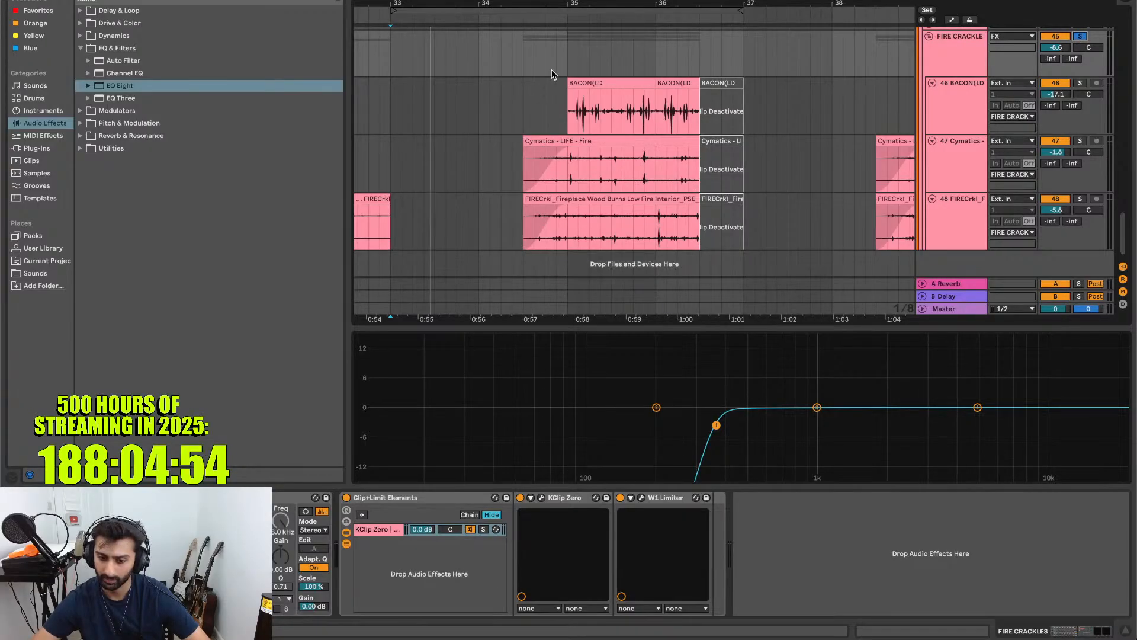
key(space)
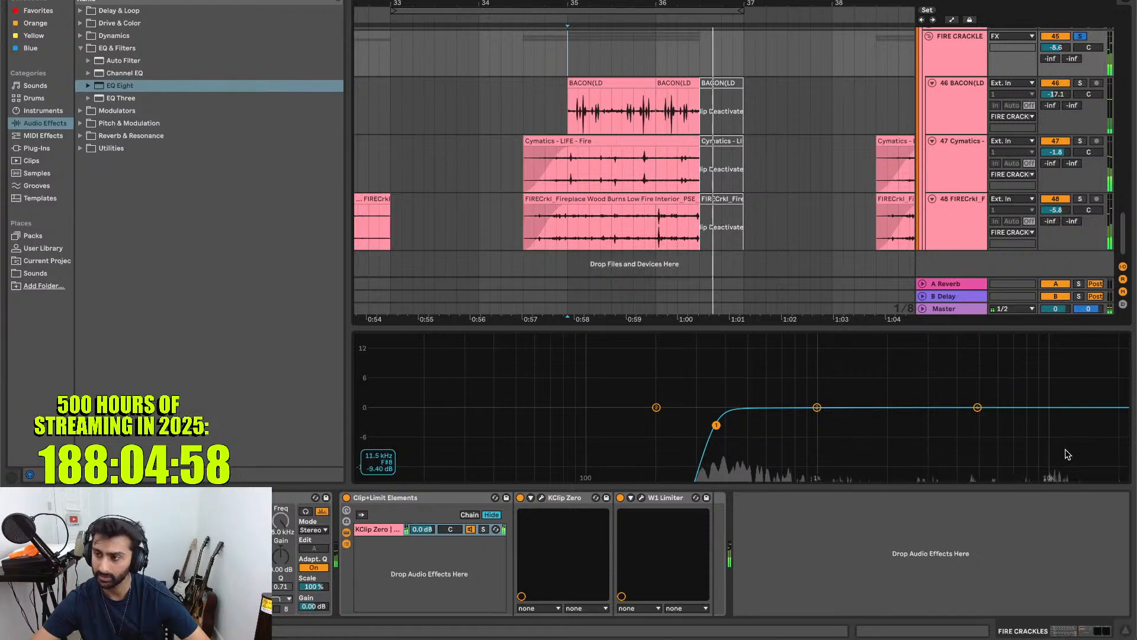
key(space)
key(space)
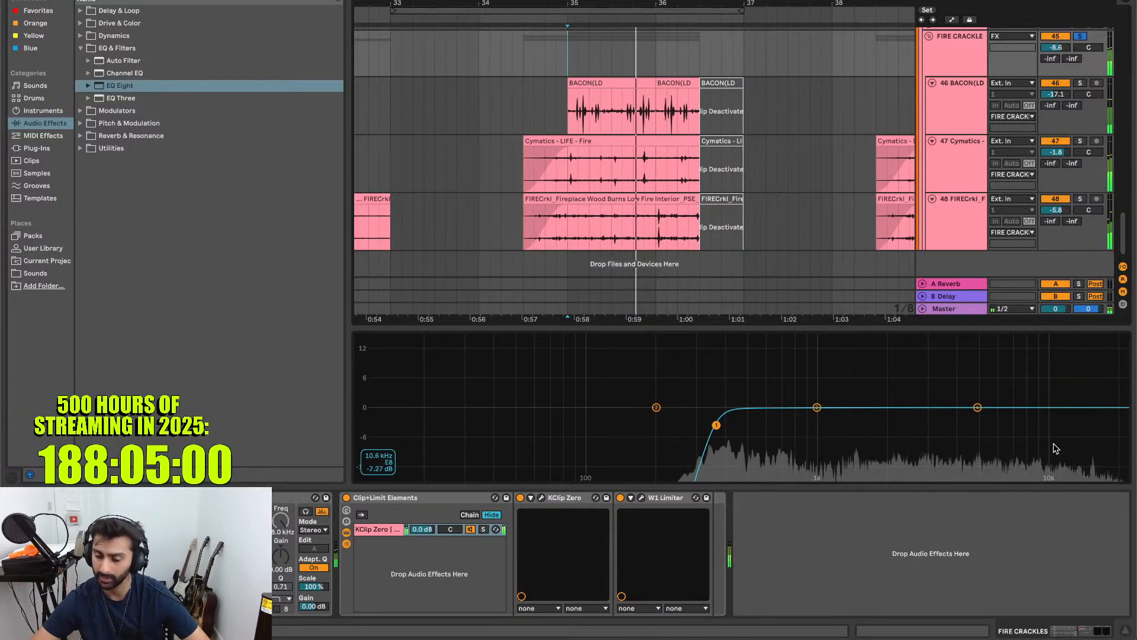
key(space)
key(space)
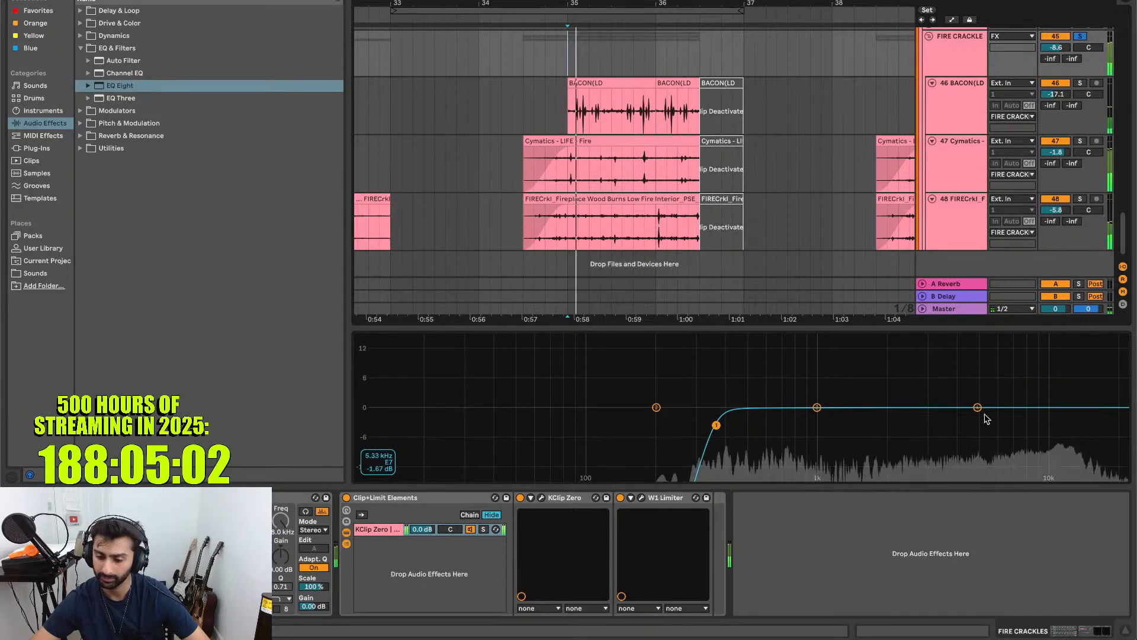
key(space)
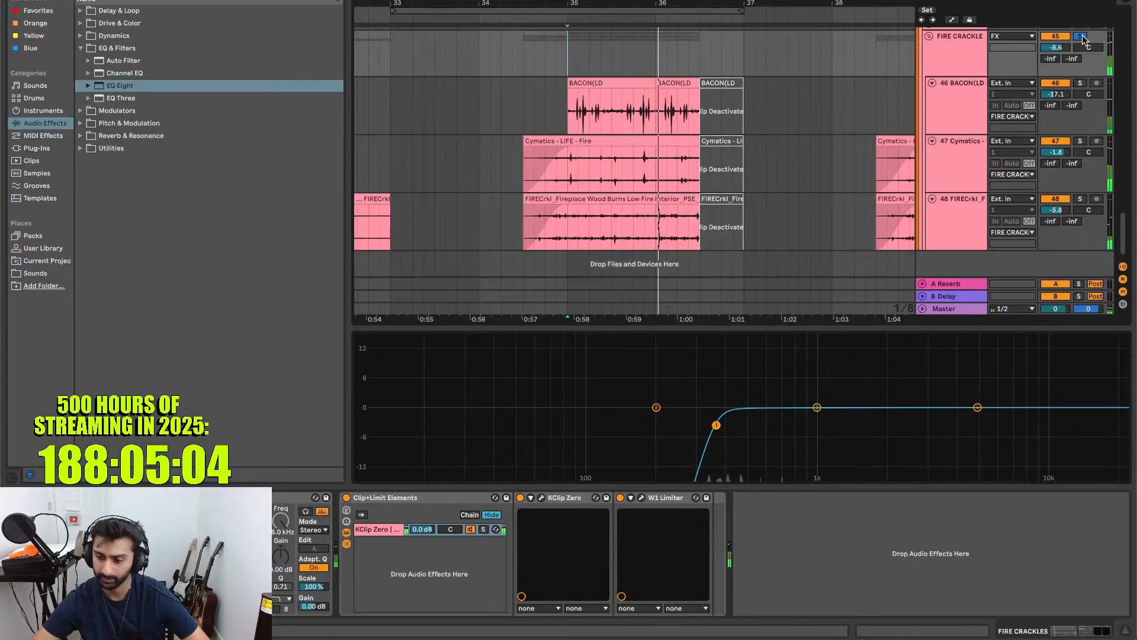
click(1082, 38)
key(space)
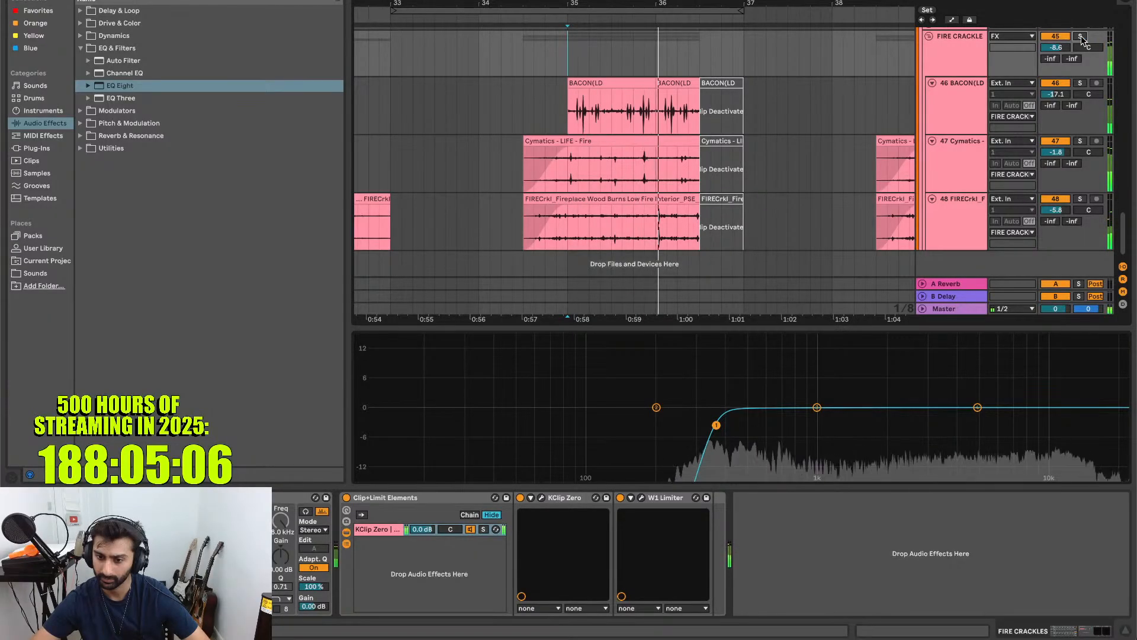
- Check the EQ Eight curve on the DUCK group and reselect the FIRE CRACKLES group
scroll(964, 109, up, 10)
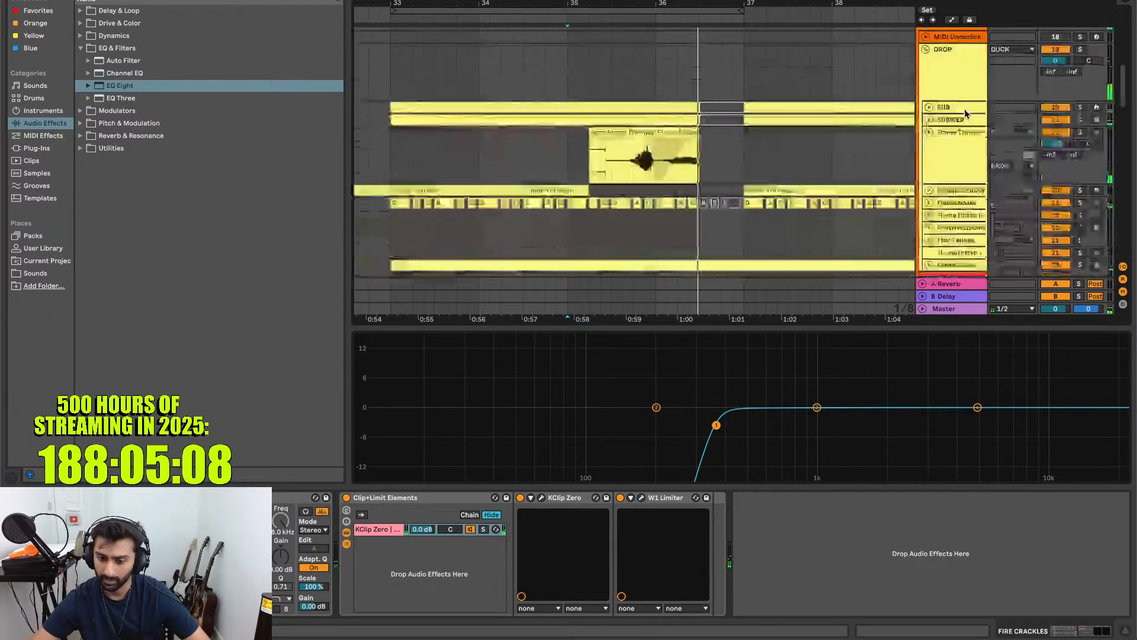
scroll(964, 109, up, 5)
click(964, 109)
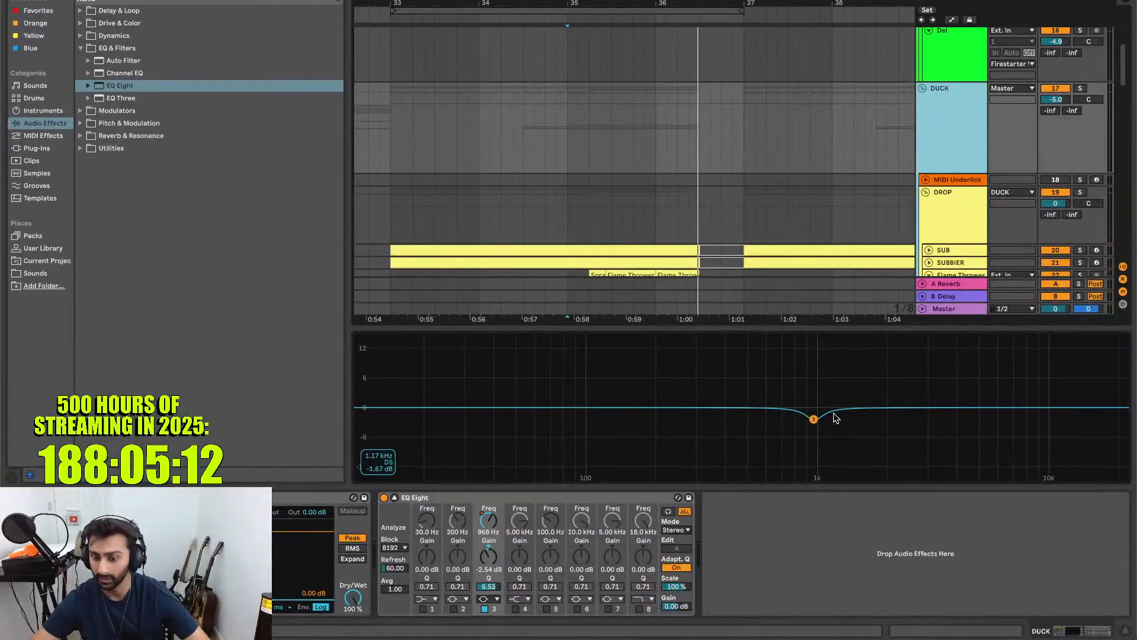
scroll(903, 168, down, 10)
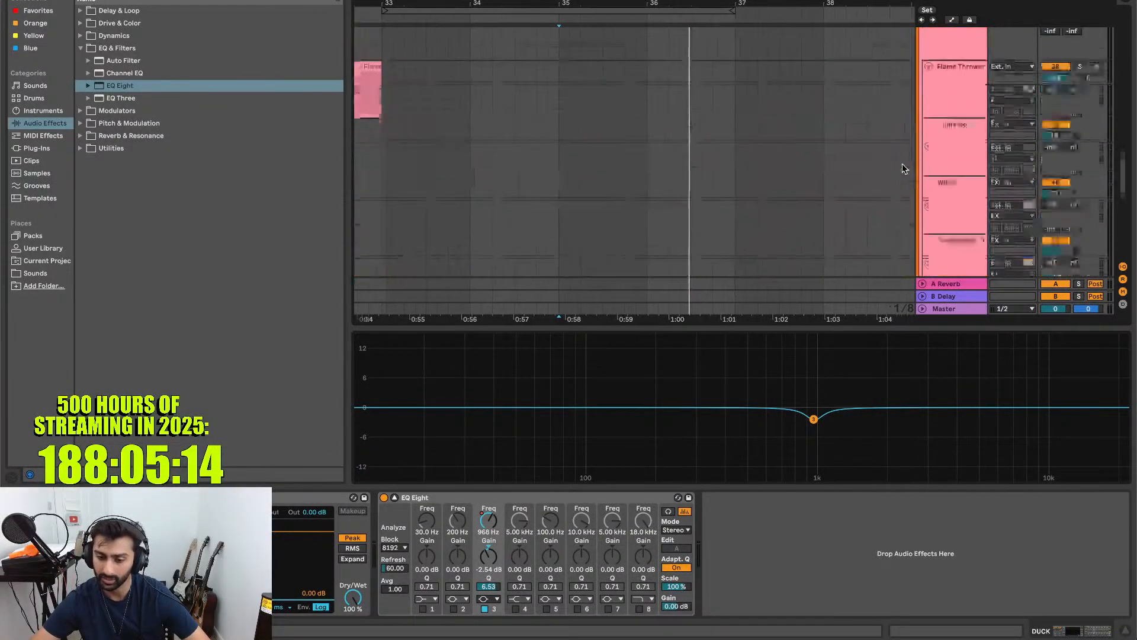
click(953, 118)
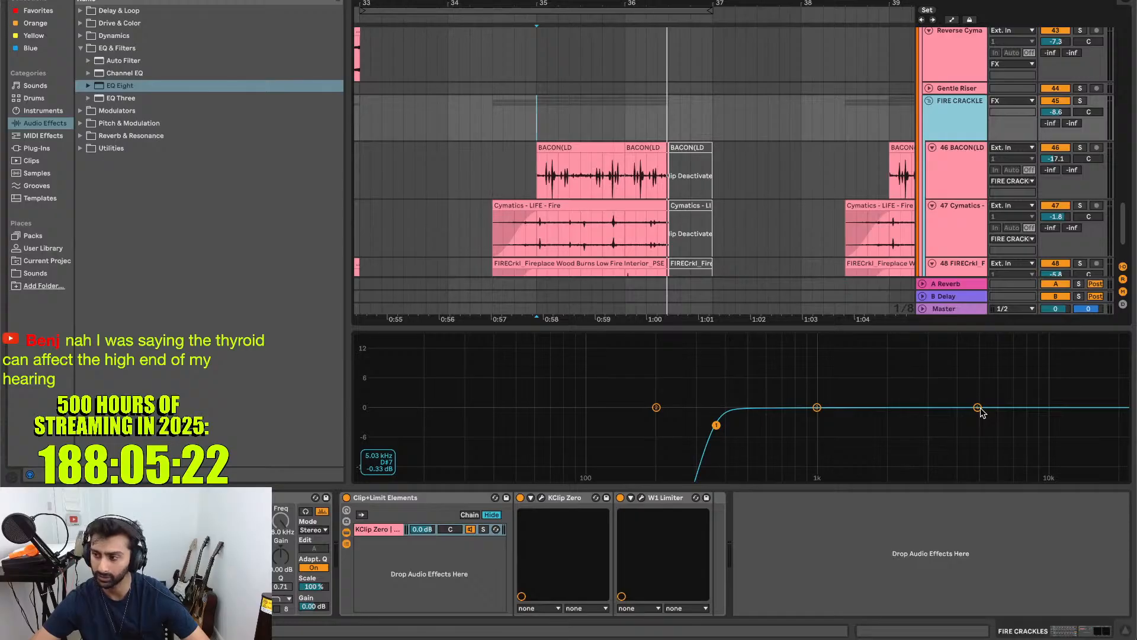
- Examine the Flame Thrower clips in the DROP group around bars 35 to 40
scroll(972, 152, up, 10)
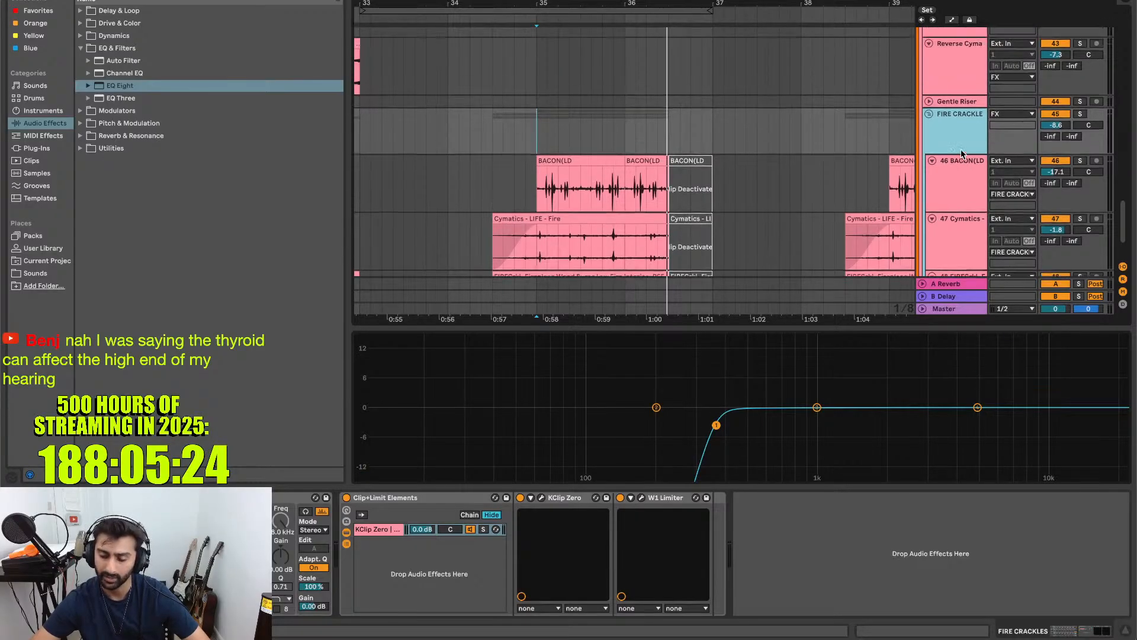
scroll(961, 154, up, 6)
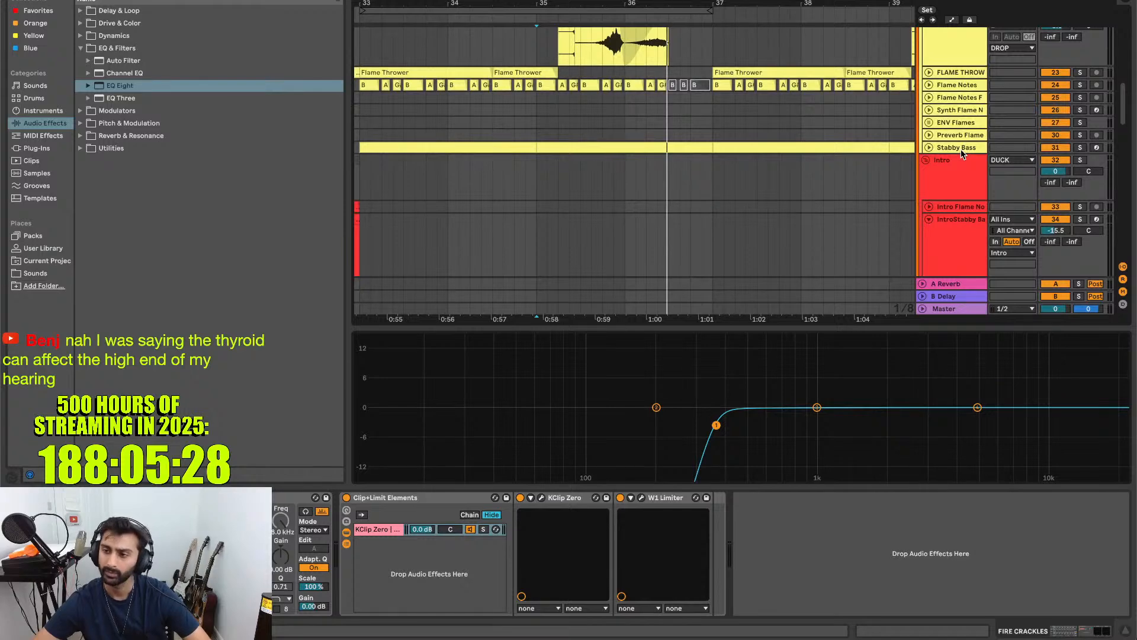
scroll(885, 102, up, 4)
scroll(774, 128, down, 3)
scroll(773, 128, right, 3)
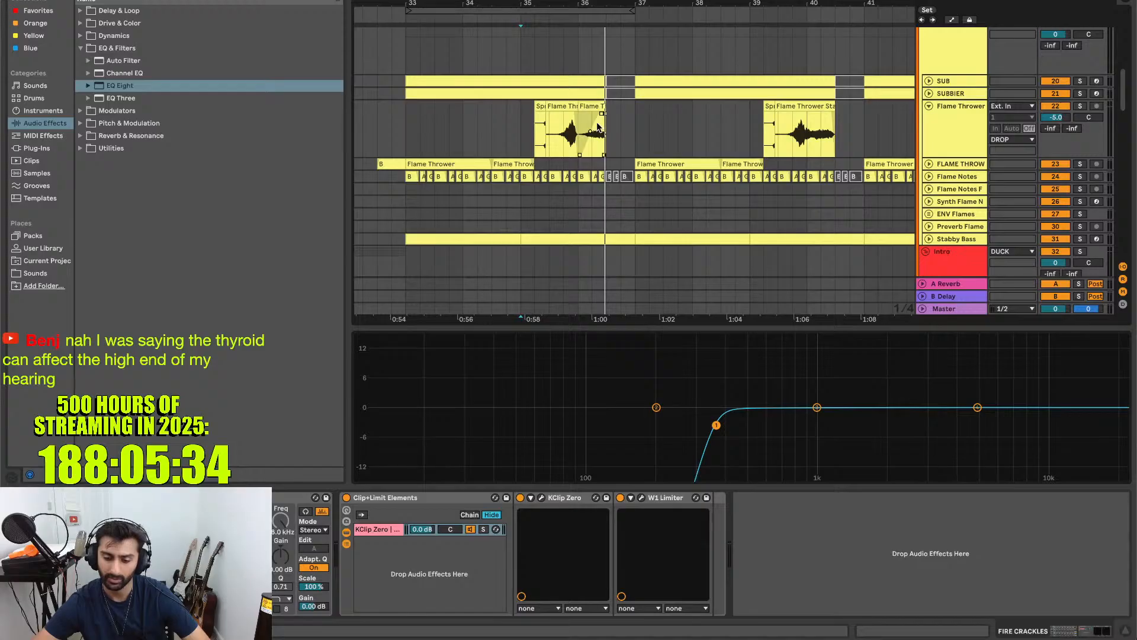
scroll(597, 124, up, 5)
scroll(597, 123, down, 5)
scroll(532, 131, up, 3)
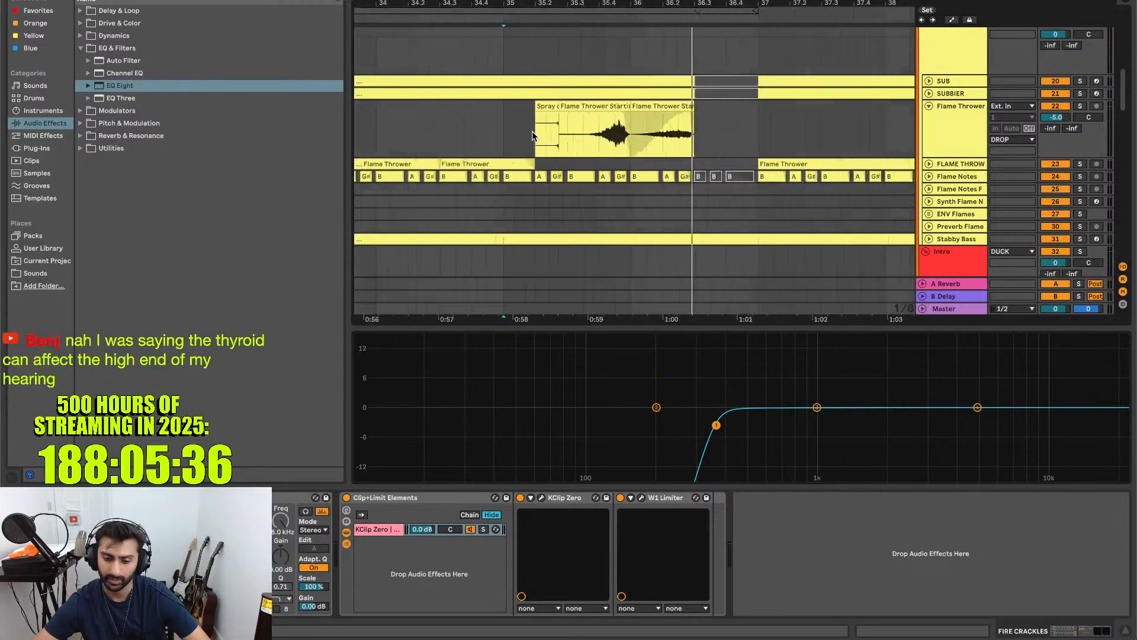
- Hide the device view and play the drop from bar 33 to compare the first Flame Thrower clips with the firestarter vocal
scroll(532, 130, down, 2)
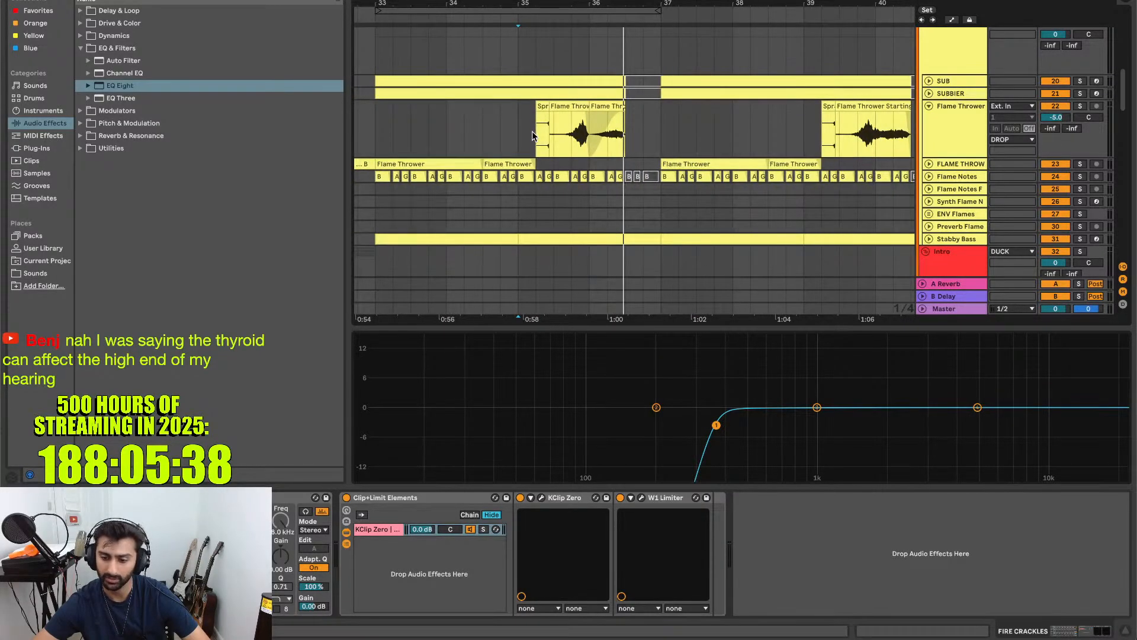
scroll(833, 226, down, 10)
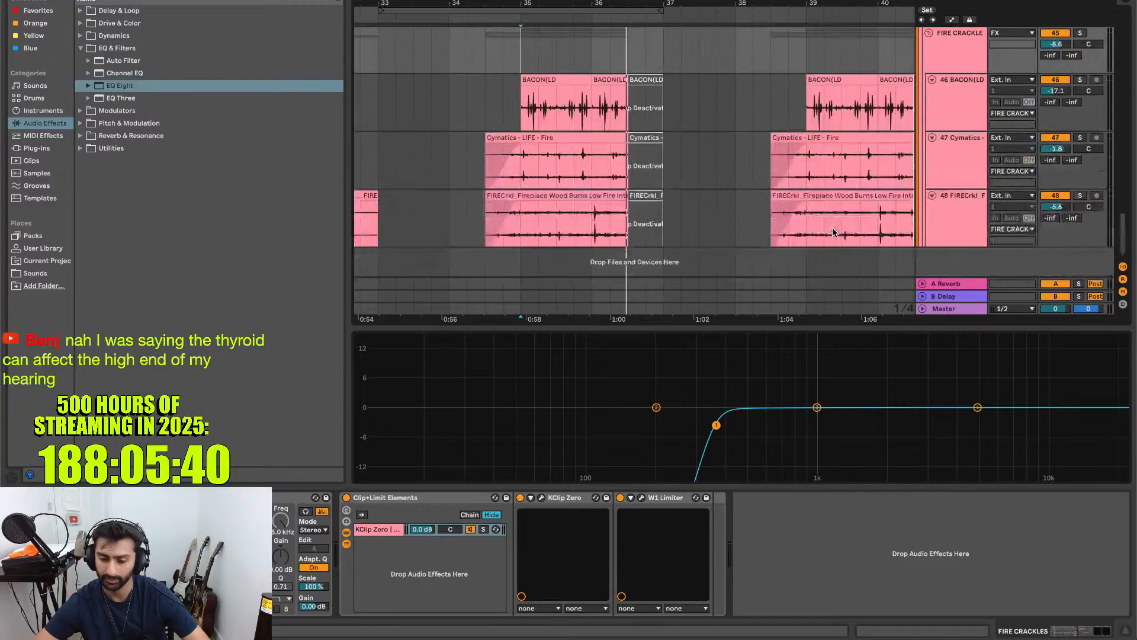
scroll(875, 193, up, 10)
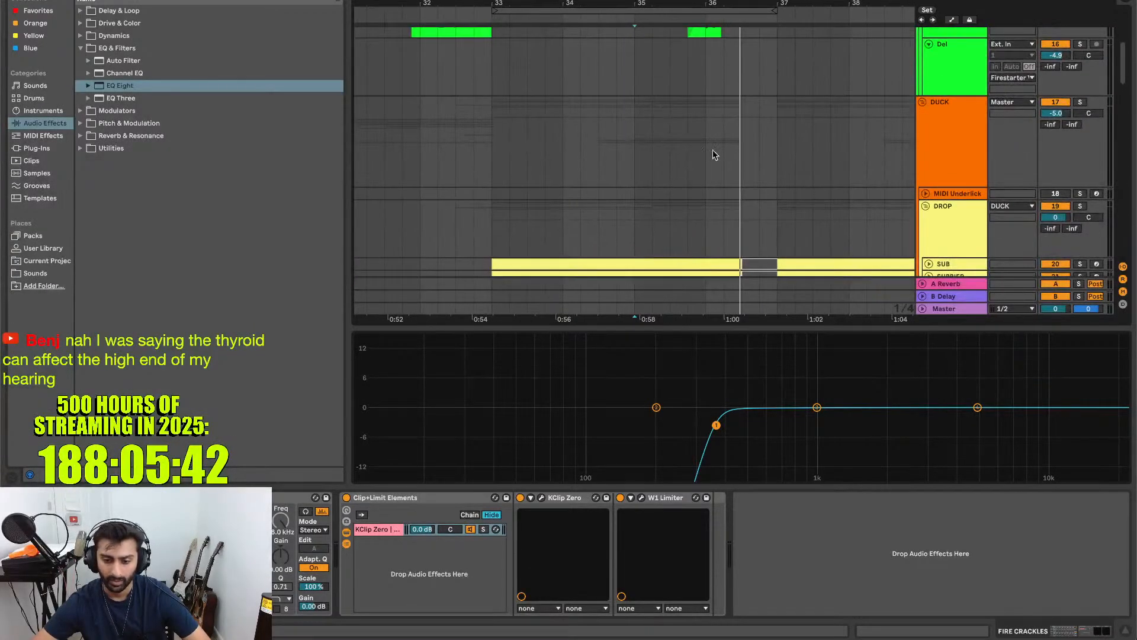
click(1122, 631)
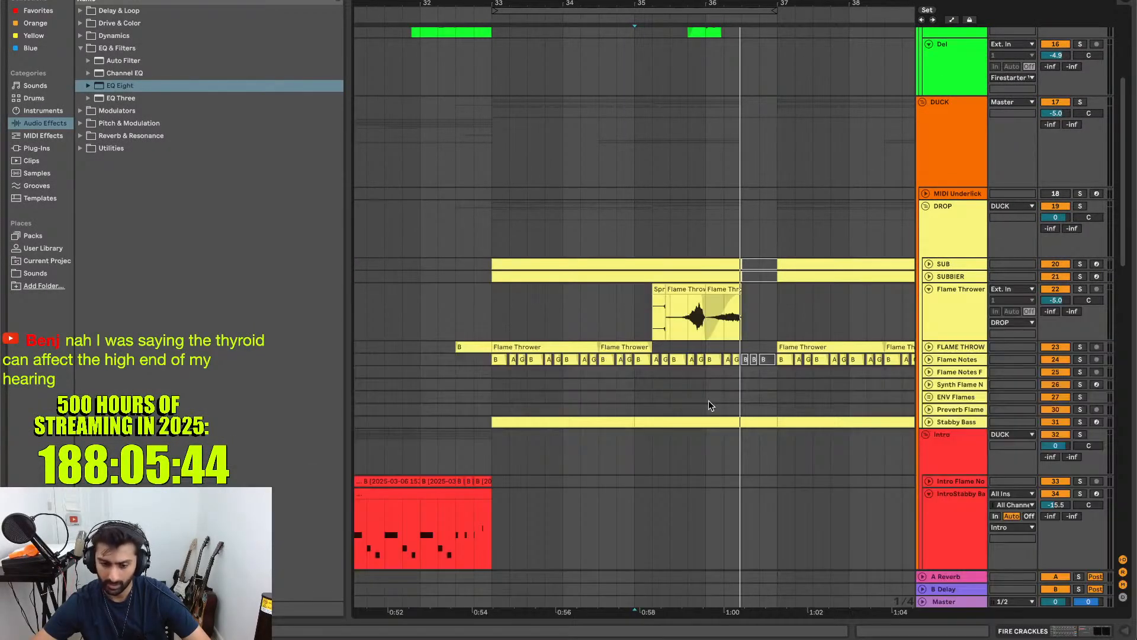
scroll(708, 401, down, 5)
scroll(708, 400, right, 3)
scroll(708, 401, up, 1)
click(516, 355)
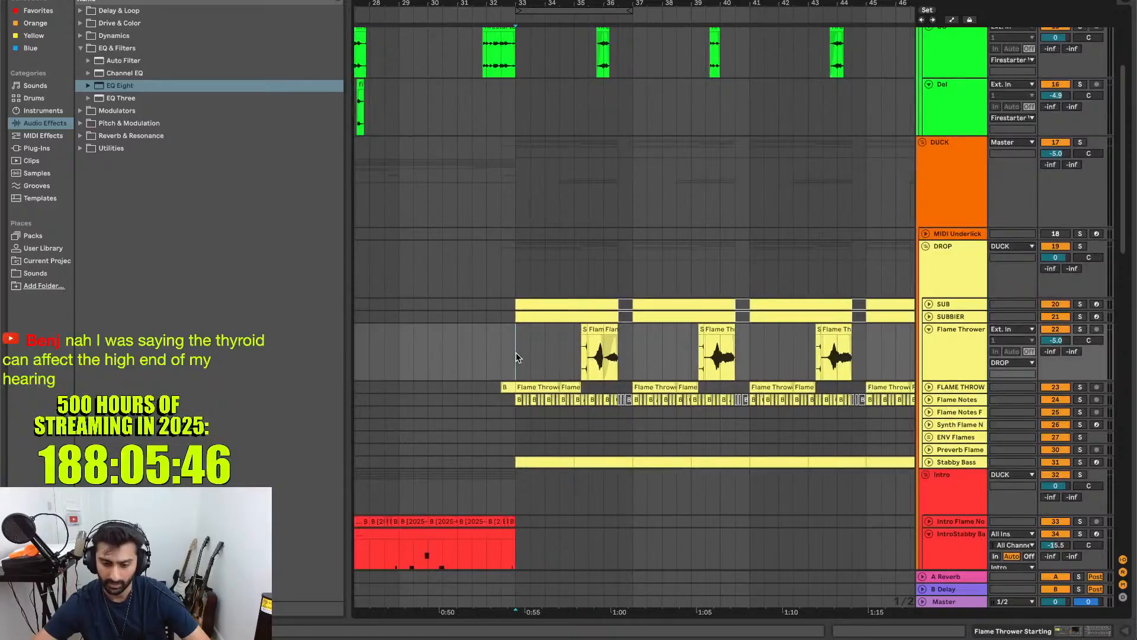
key(space)
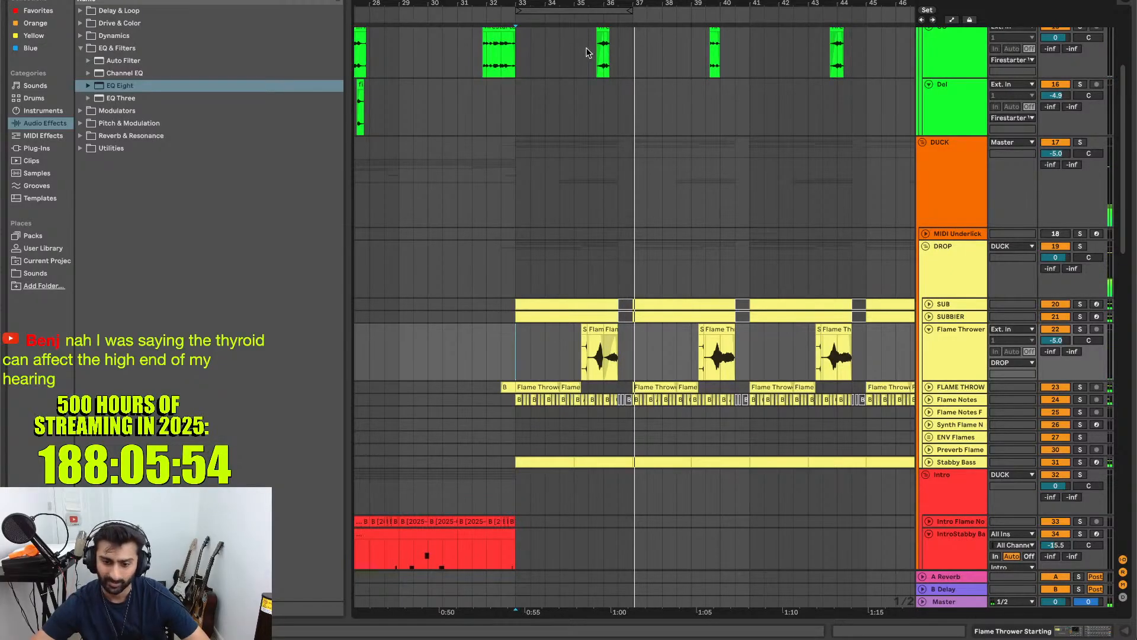
scroll(585, 46, up, 5)
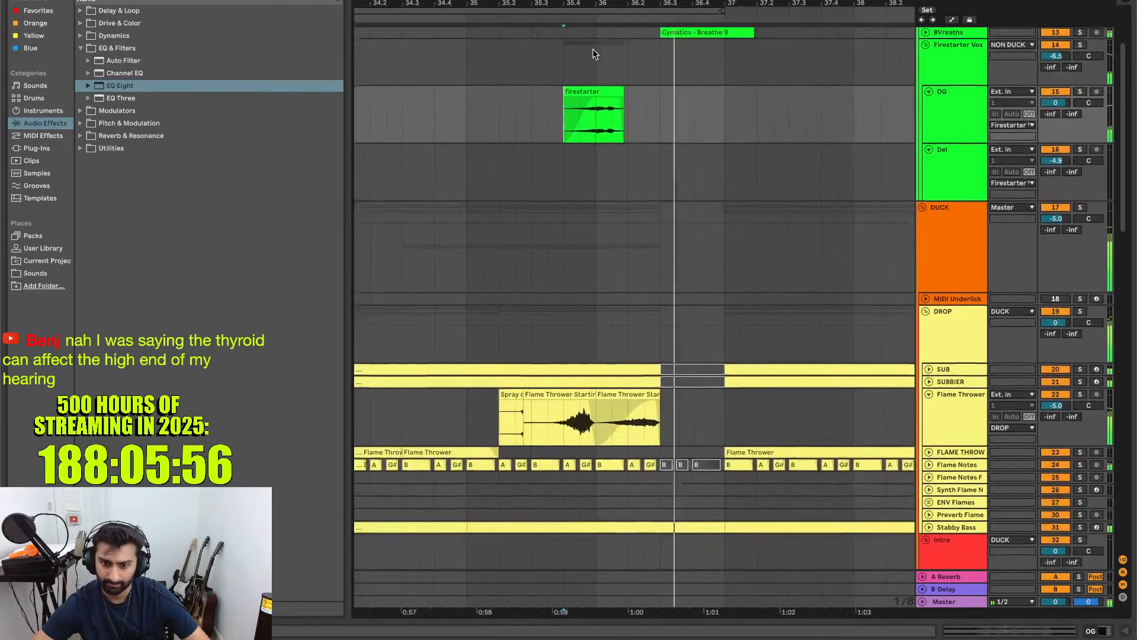
scroll(595, 54, down, 5)
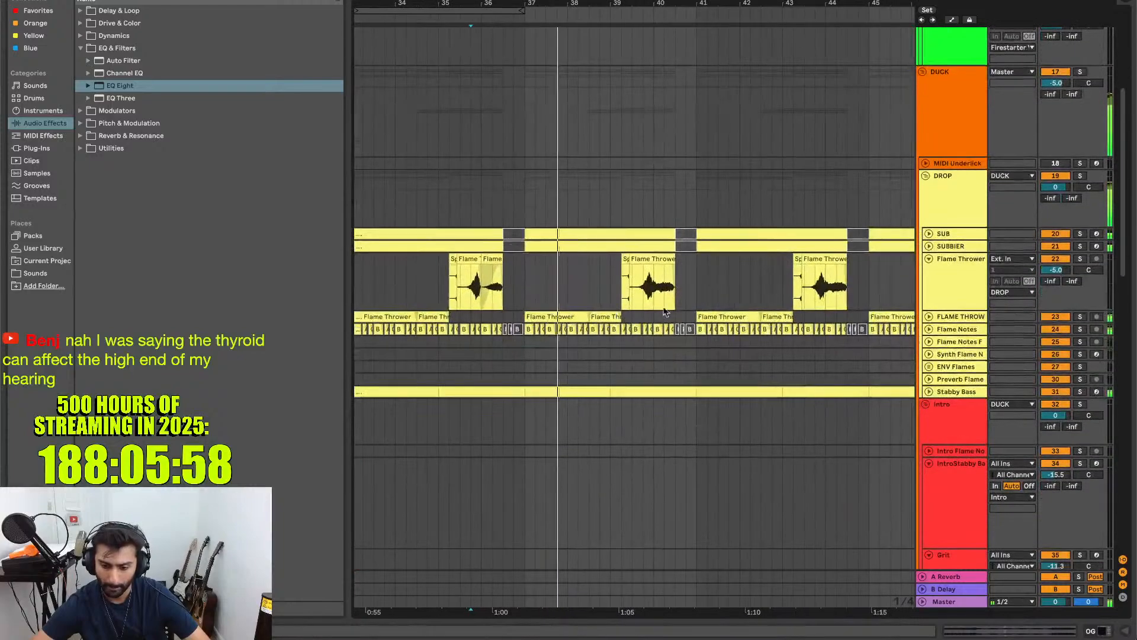
- Replace the Flame Thrower clips around bars 39 to 40 with a duplicate of the faded set from bars 35 to 36
drag(696, 289, 448, 254)
key(Delete)
key(space)
scroll(530, 272, left, 3)
scroll(529, 271, down, 1)
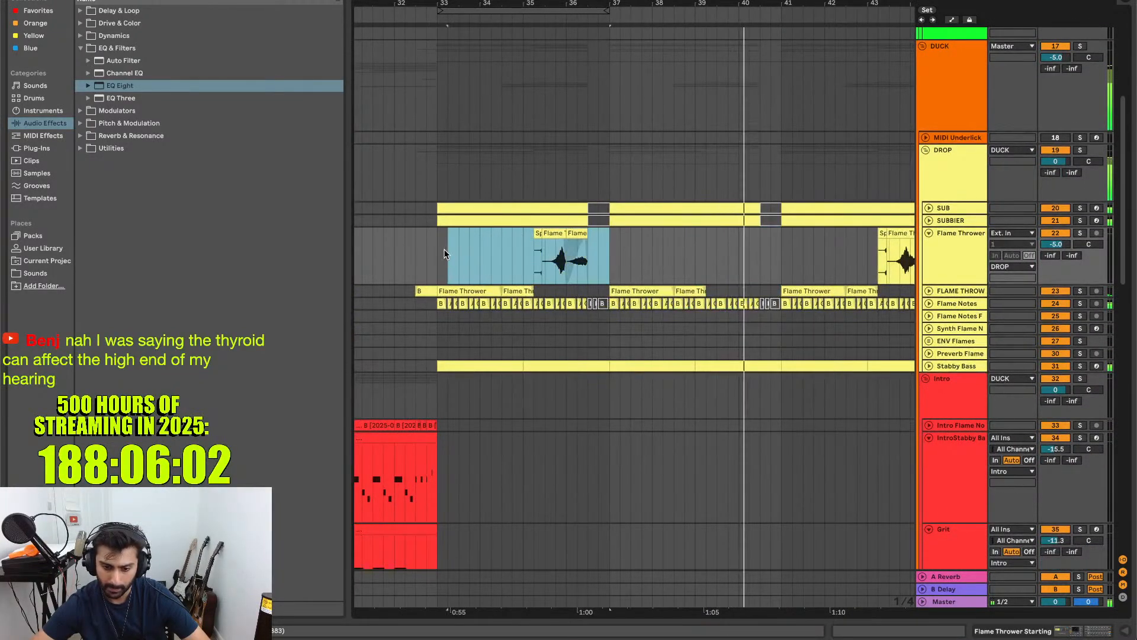
key(ctrl+d)
- Play from bar 39 and examine the duplicated Flame Thrower clips against the firestarter vocal above them
key(space)
click(698, 261)
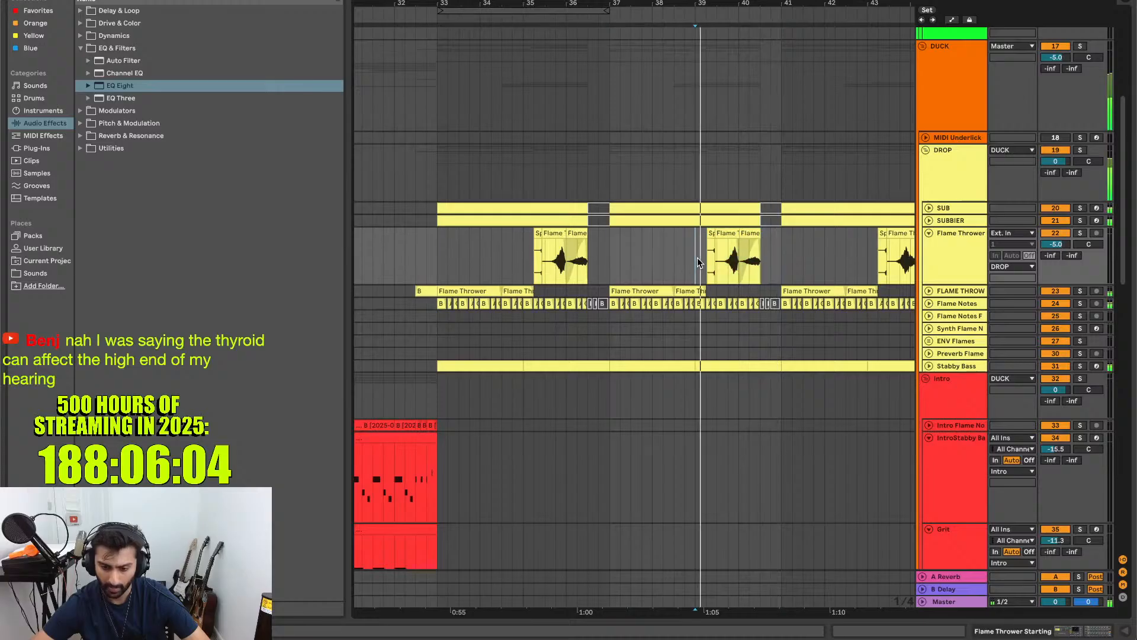
scroll(697, 257, up, 3)
scroll(667, 135, up, 3)
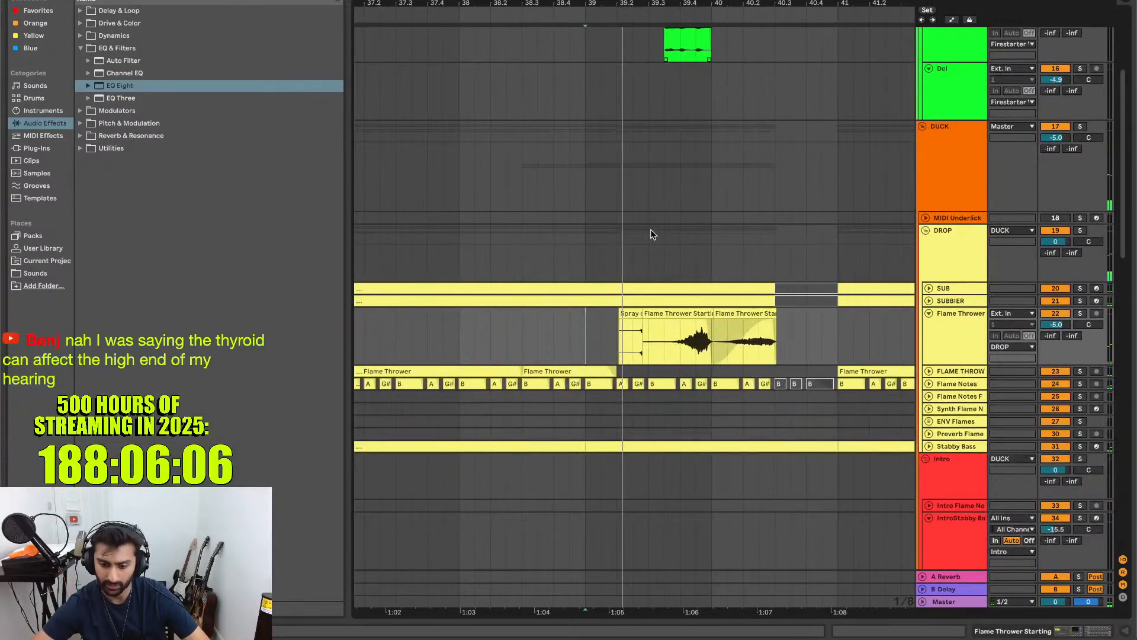
scroll(699, 340, up, 1)
scroll(699, 340, right, 1)
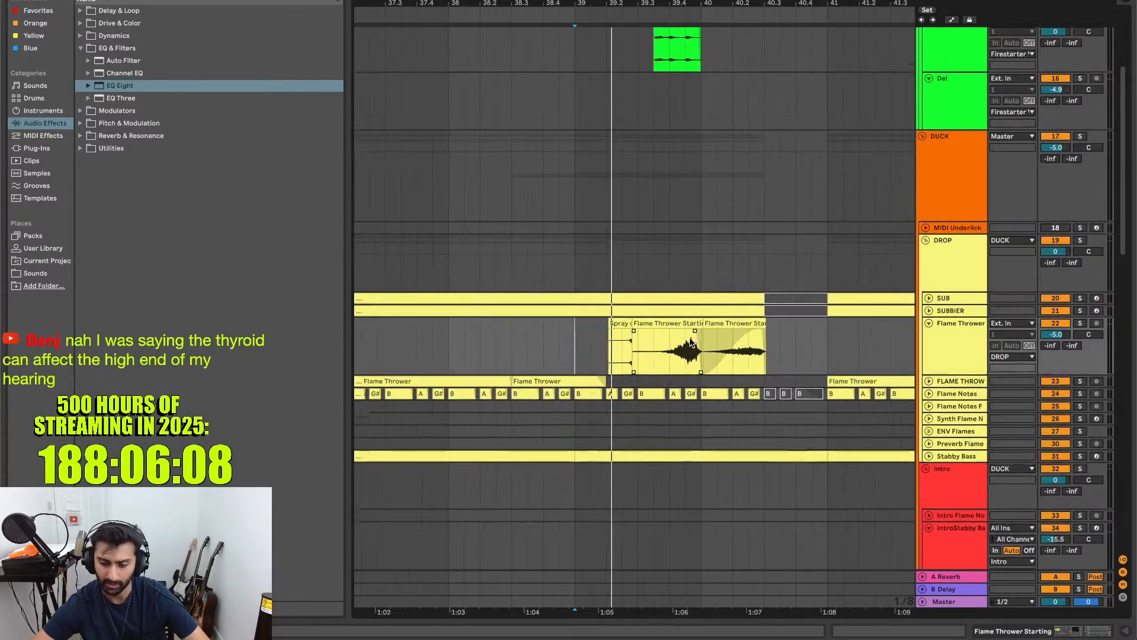
key(space)
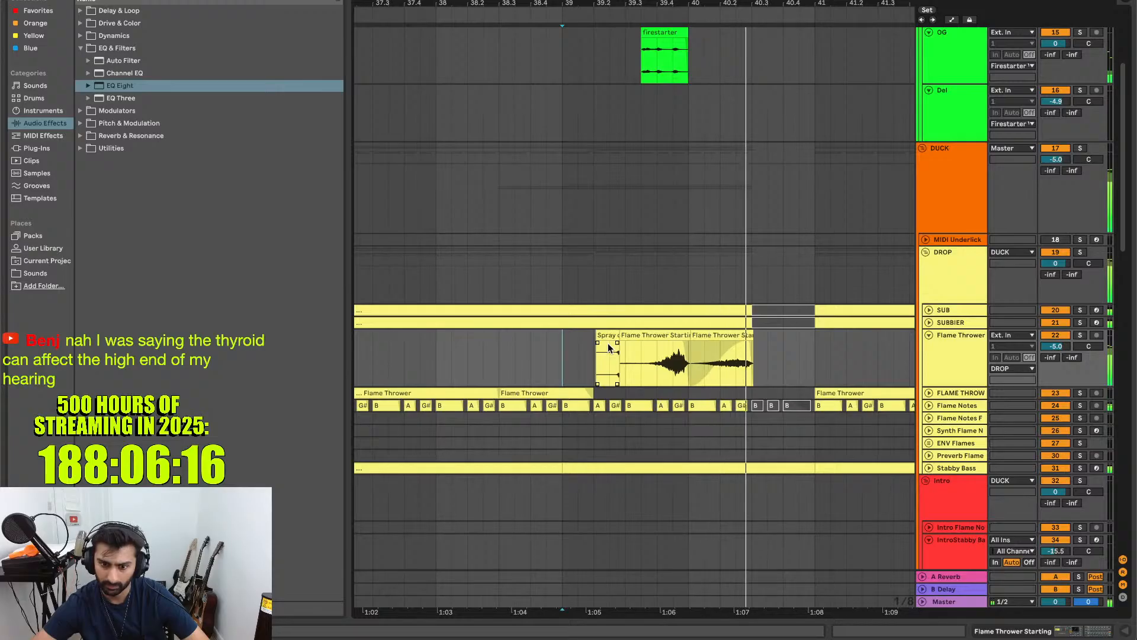
scroll(672, 382, up, 3)
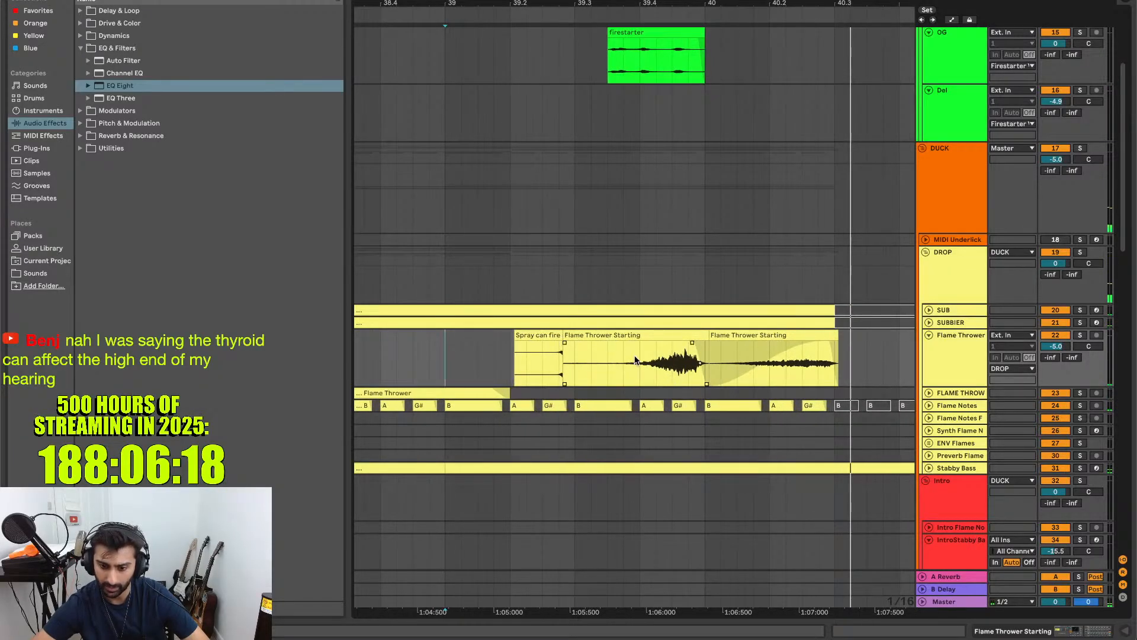
scroll(624, 354, up, 2)
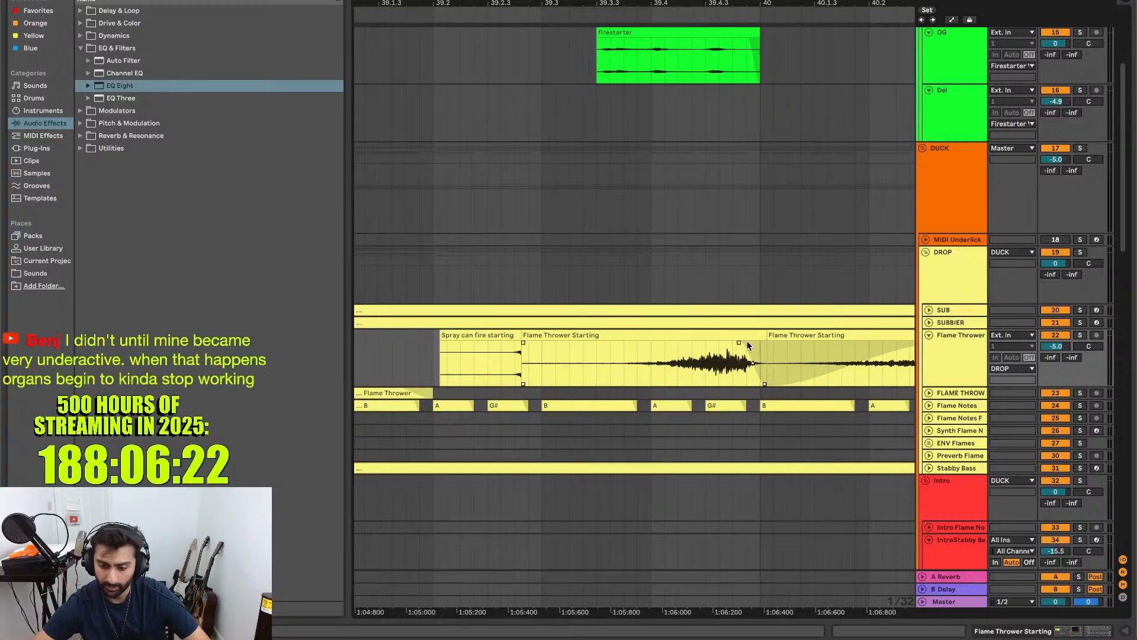
- Shorten the middle Flame Thrower clip before bar 40 to end just before 39.4.3 and split it at 39.4
scroll(846, 335, right, 3)
scroll(846, 336, down, 1)
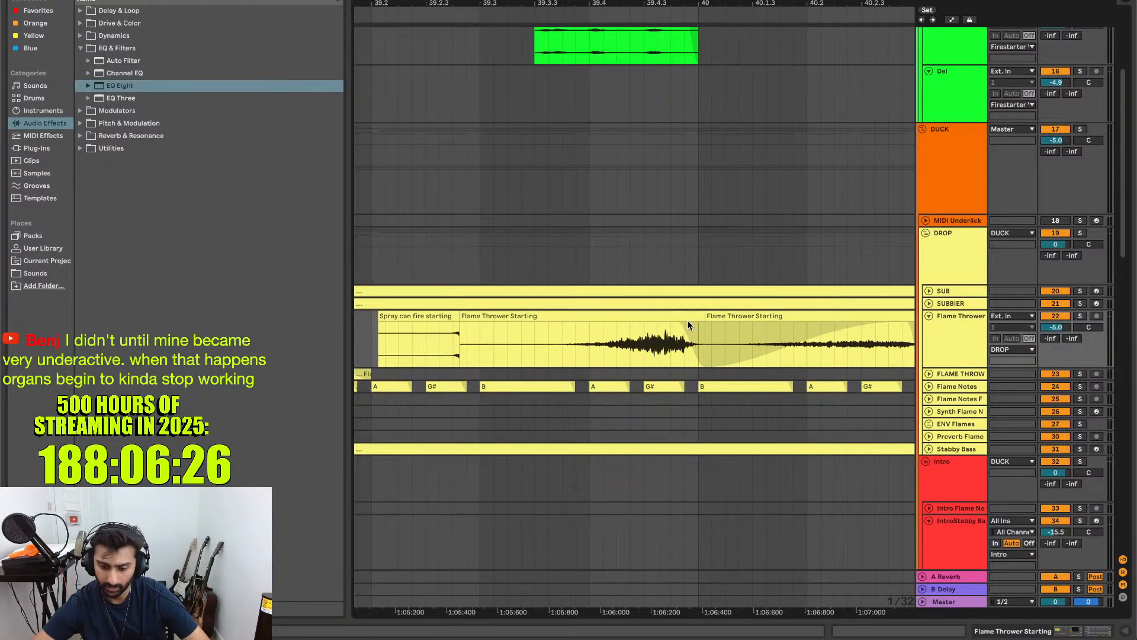
mouse_move(703, 323)
mouse_down()
mouse_move(590, 326)
mouse_move(646, 326)
mouse_move(633, 326)
mouse_up()
click(591, 343)
key(ctrl+e)
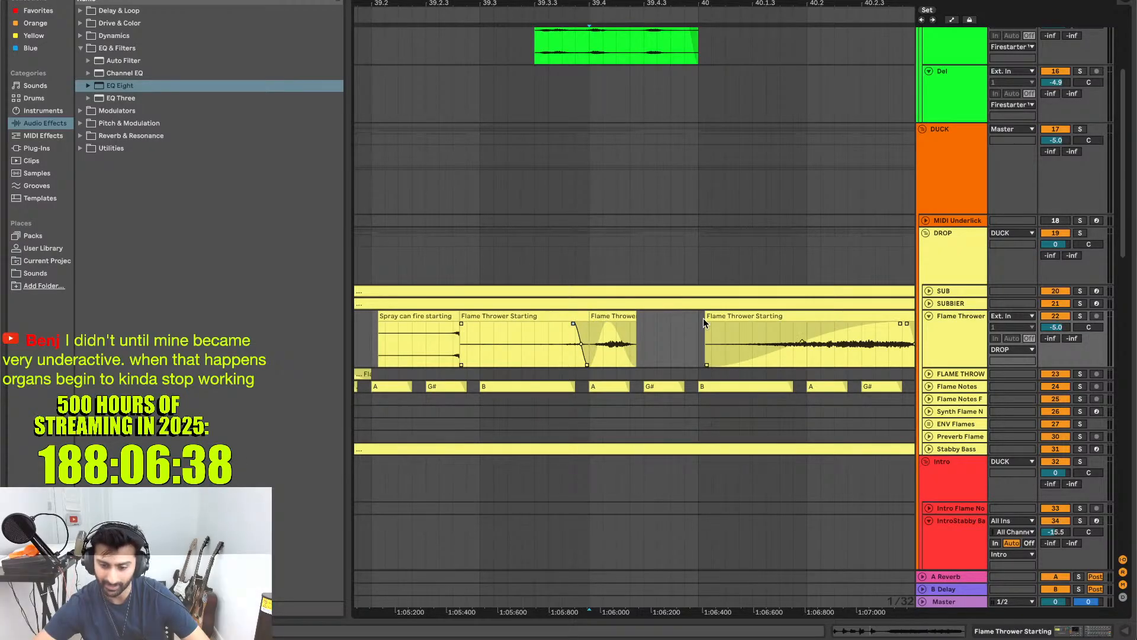
- Extend the last Flame Thrower clip's start back to meet the shortened piece and audition the edit from bar 39
drag(708, 317, 638, 325)
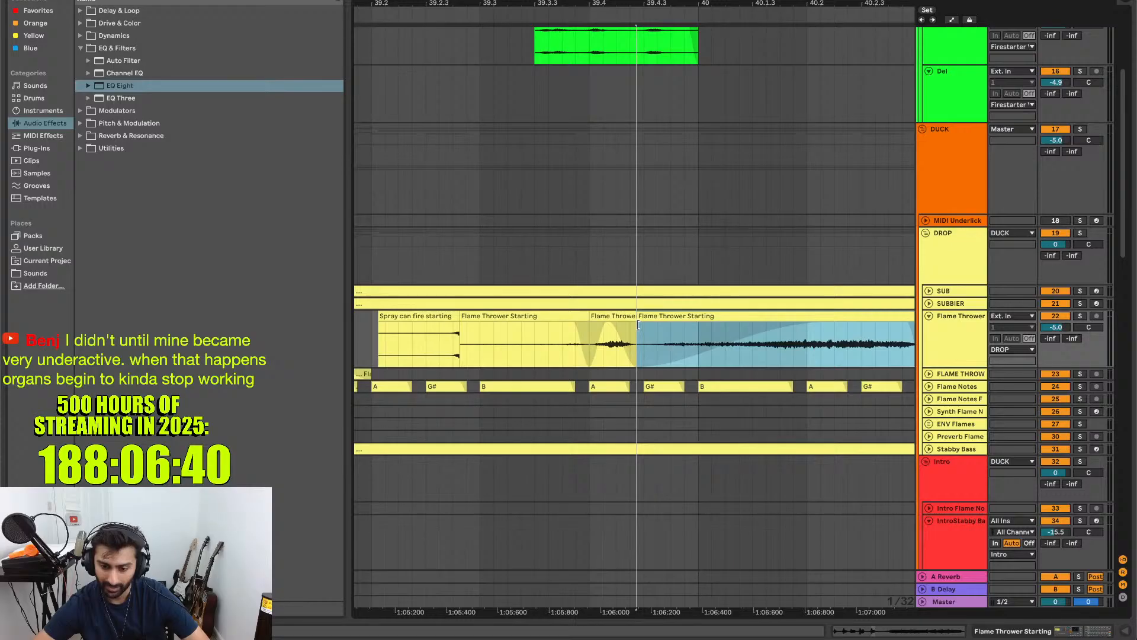
scroll(694, 330, down, 5)
click(525, 332)
key(space)
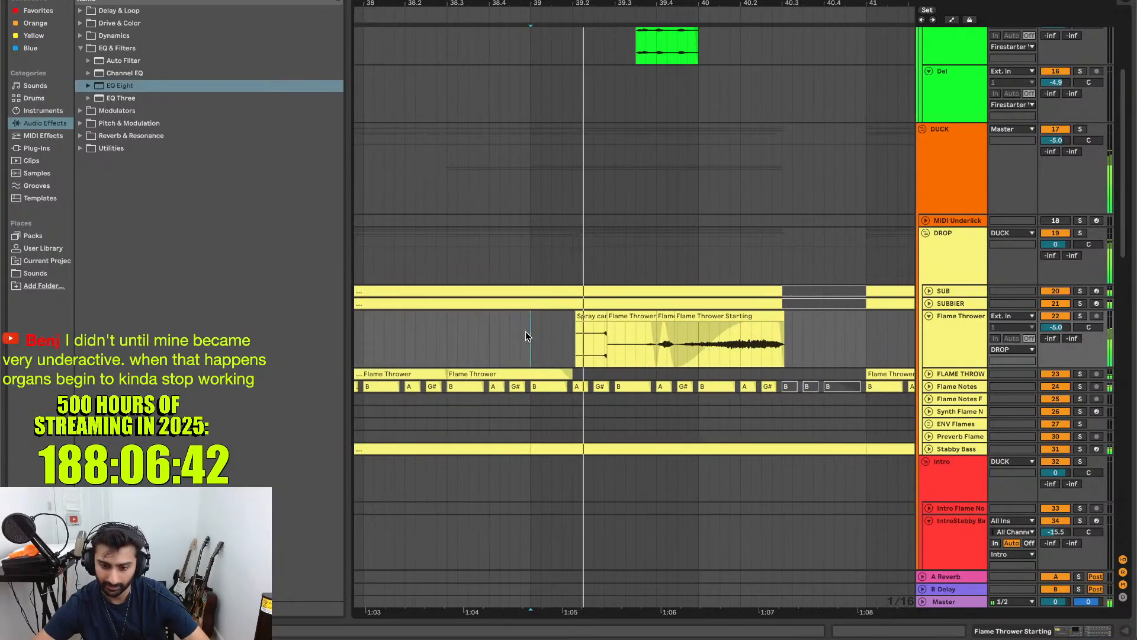
key(space)
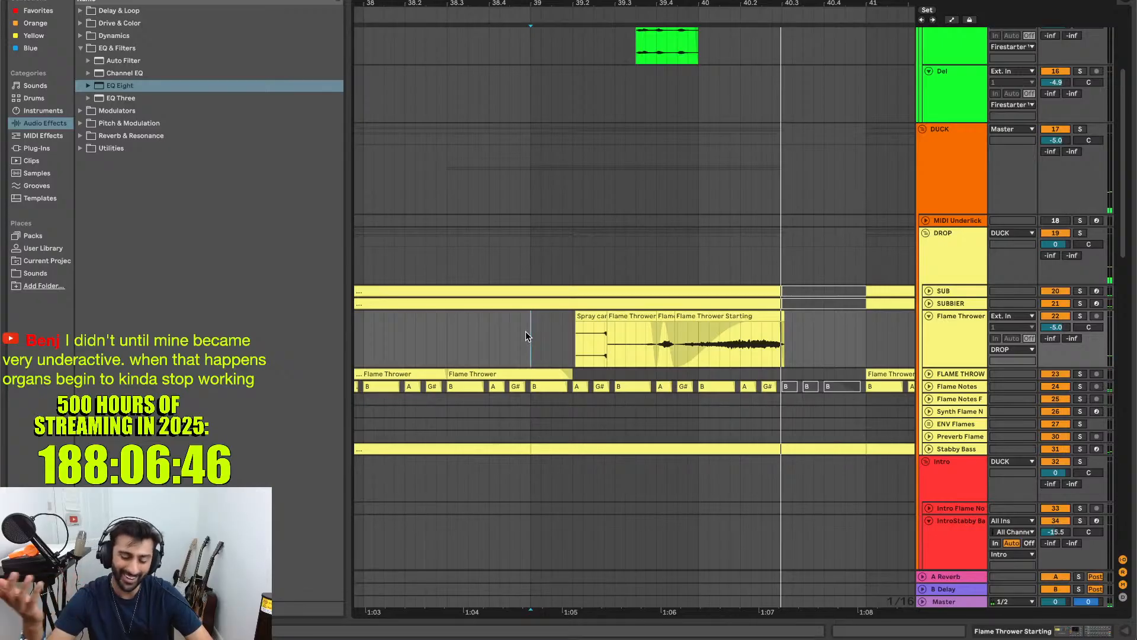
- Add a Compressor after the EQ Eight on the Flame Thrower Starting track
scroll(668, 317, down, 4)
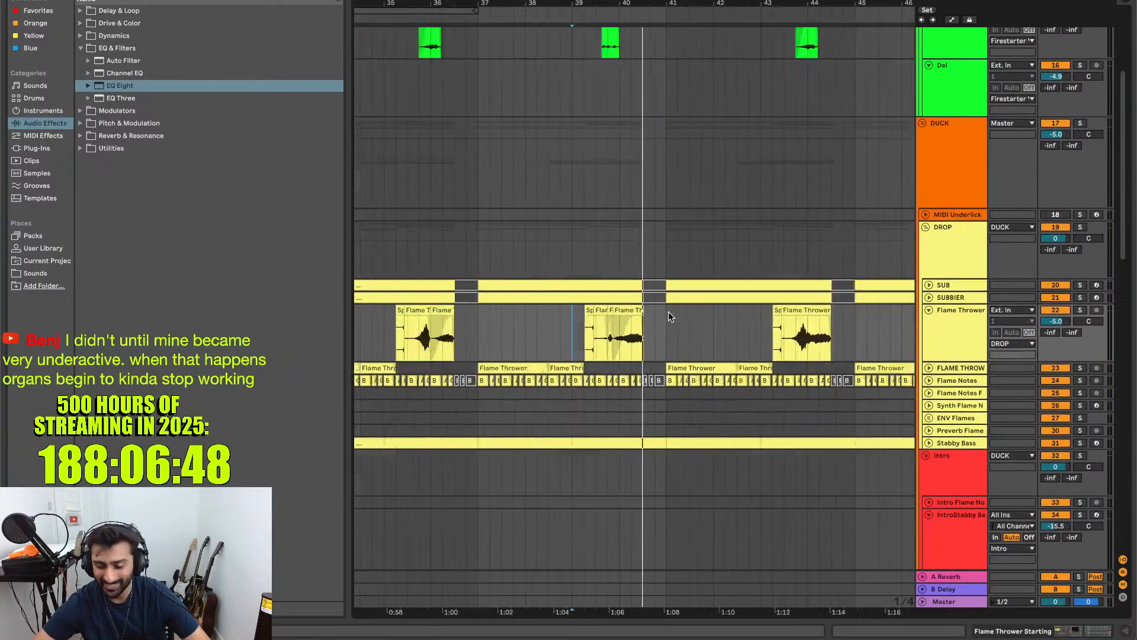
scroll(668, 311, down, 4)
click(946, 369)
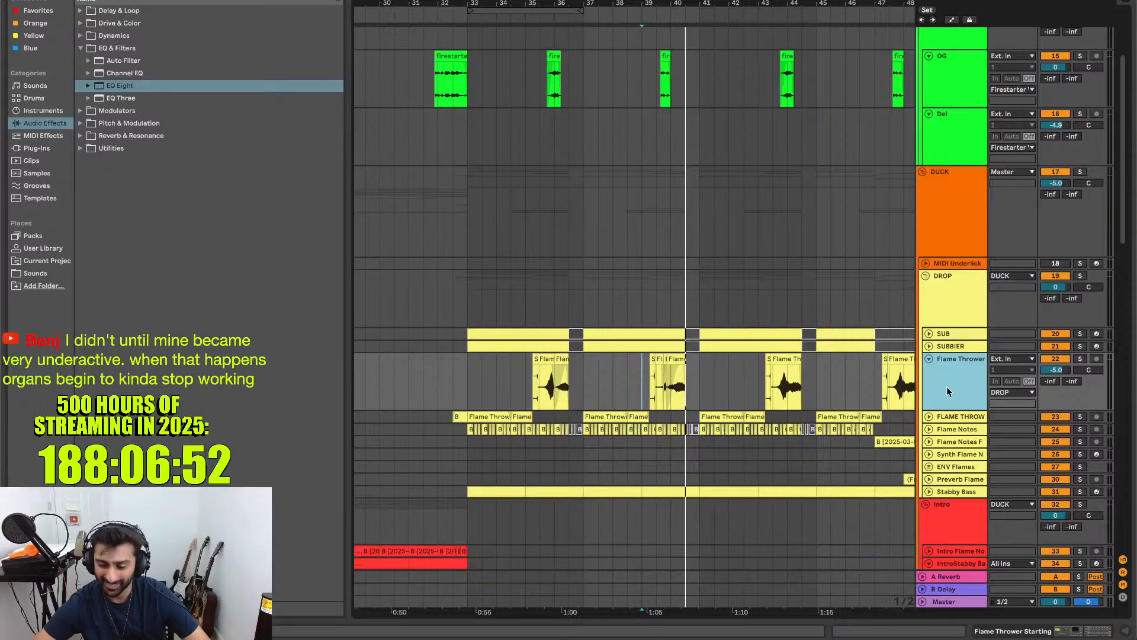
double_click(949, 391)
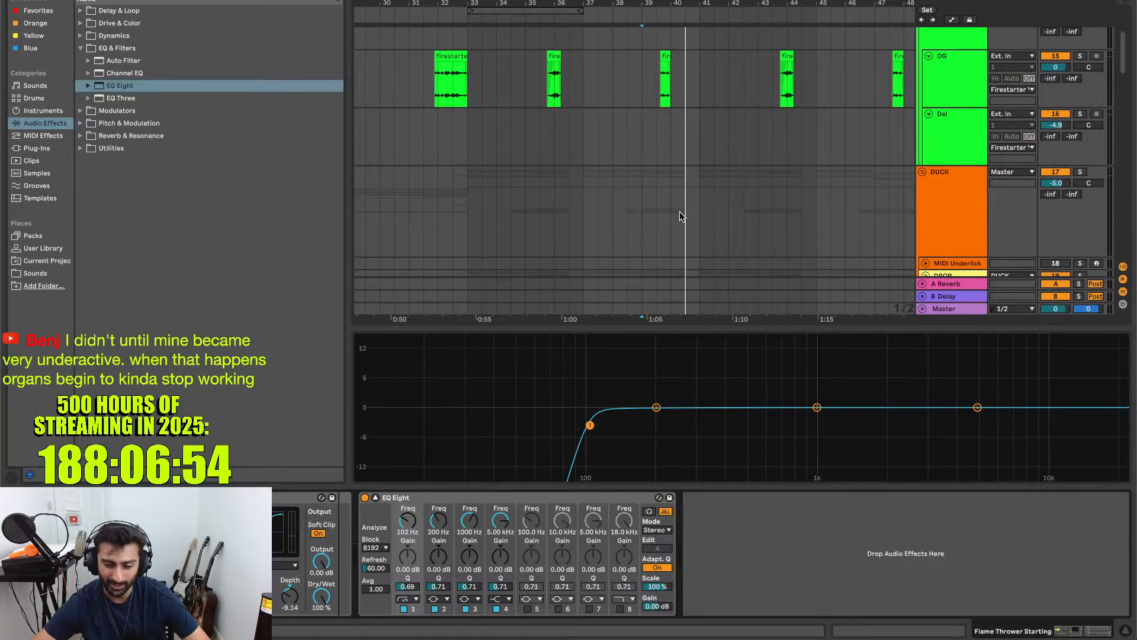
scroll(680, 215, down, 5)
scroll(680, 215, up, 5)
scroll(680, 215, right, 3)
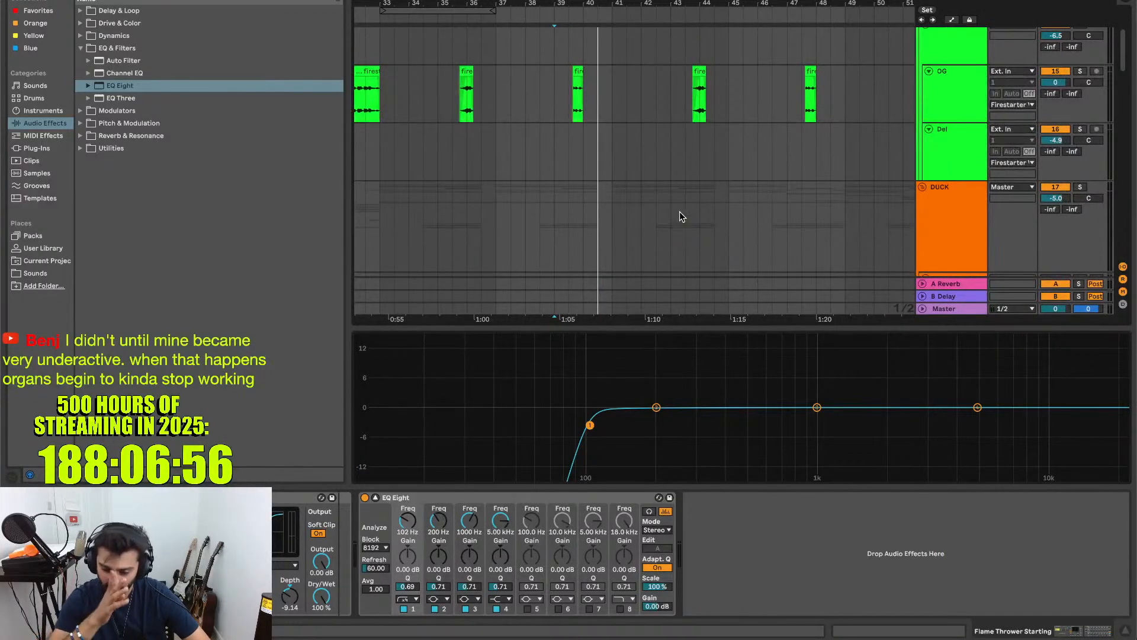
click(118, 35)
click(118, 35)
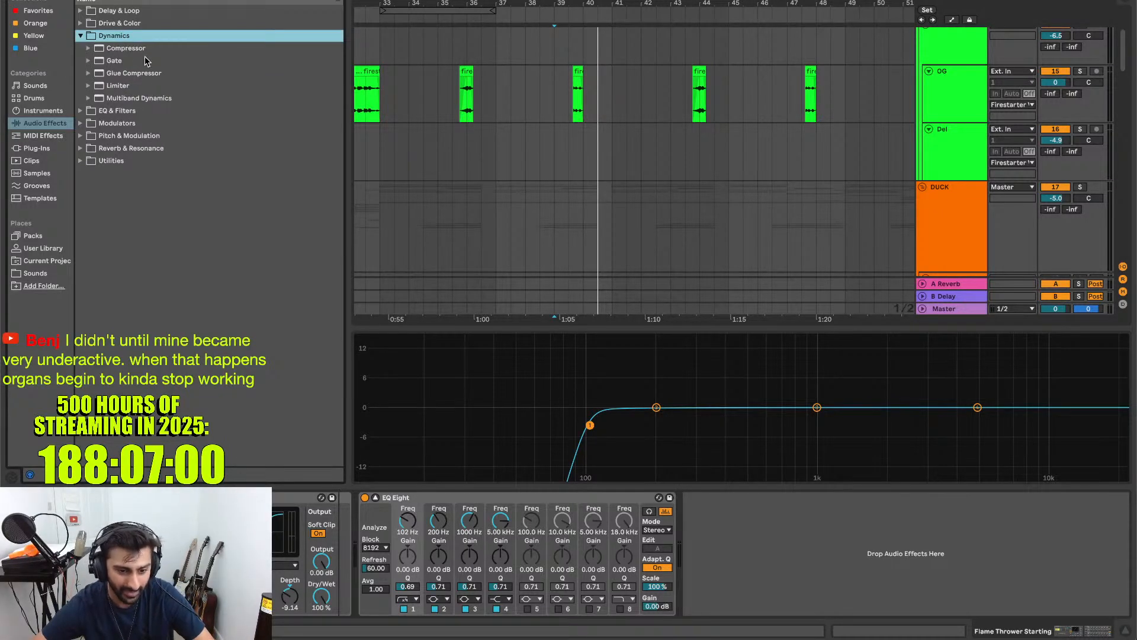
double_click(137, 50)
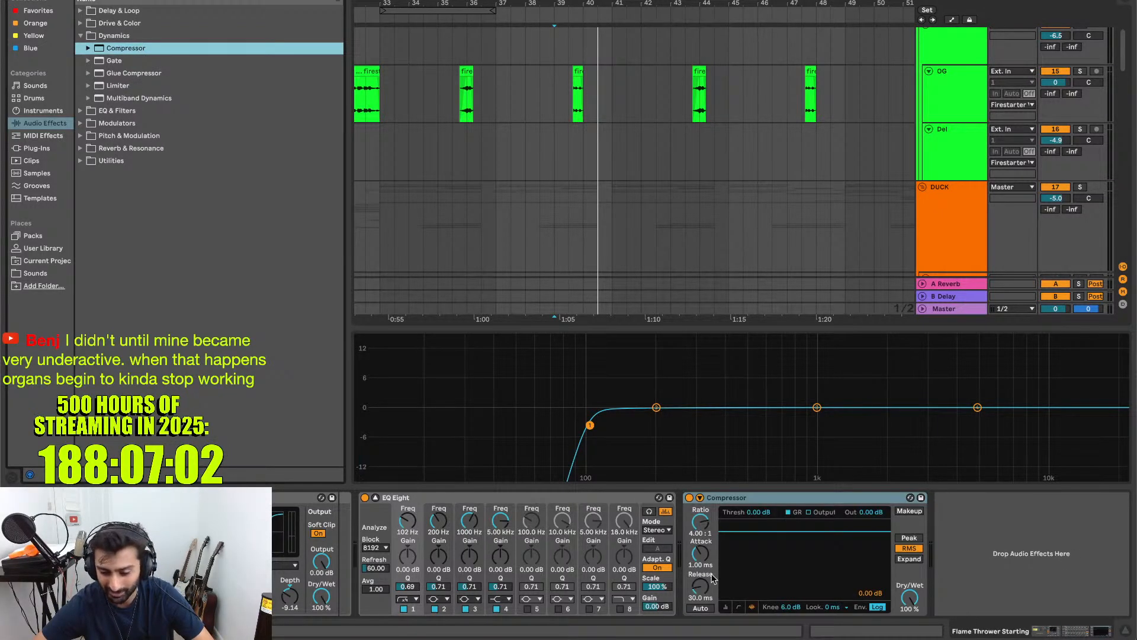
- Enable the Compressor's sidechain and set its audio source to the OG vocal track
click(700, 498)
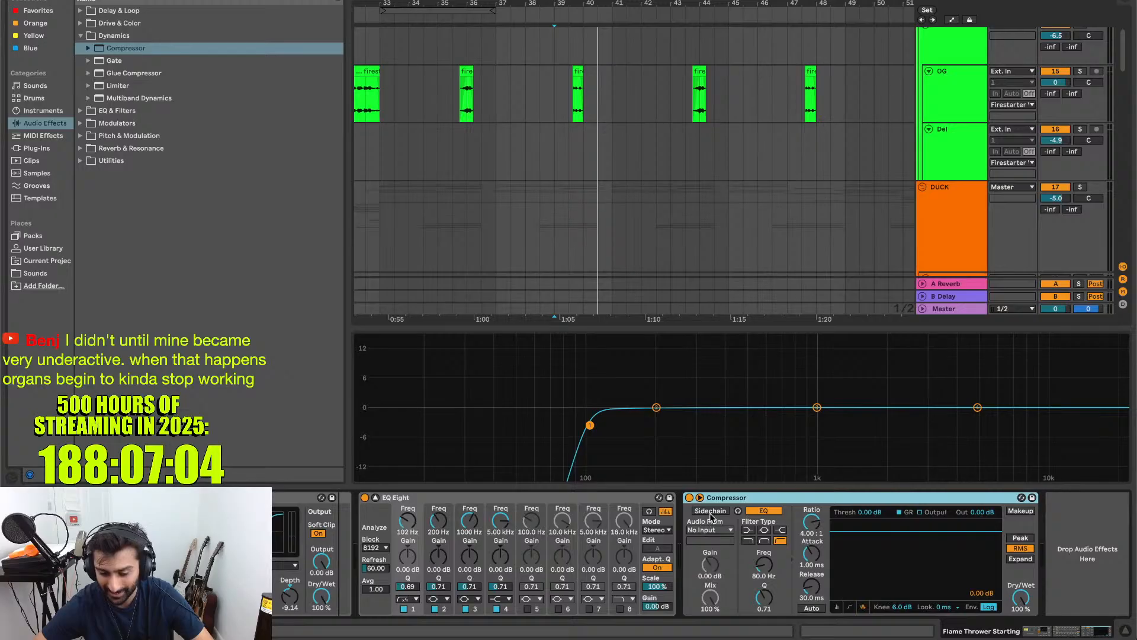
click(711, 513)
click(708, 531)
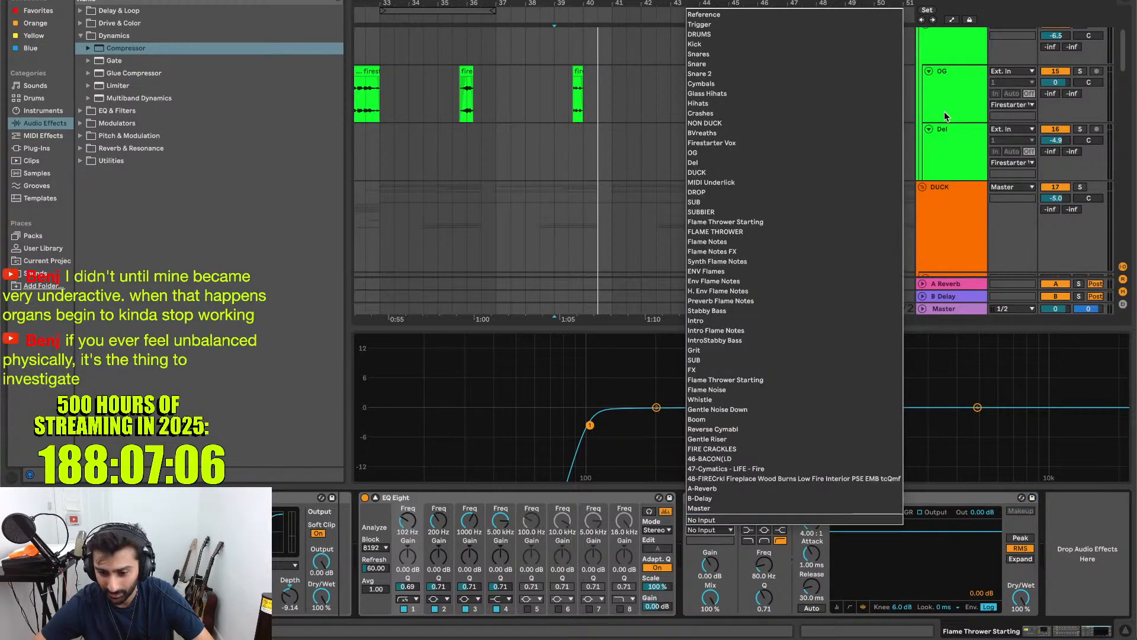
click(716, 153)
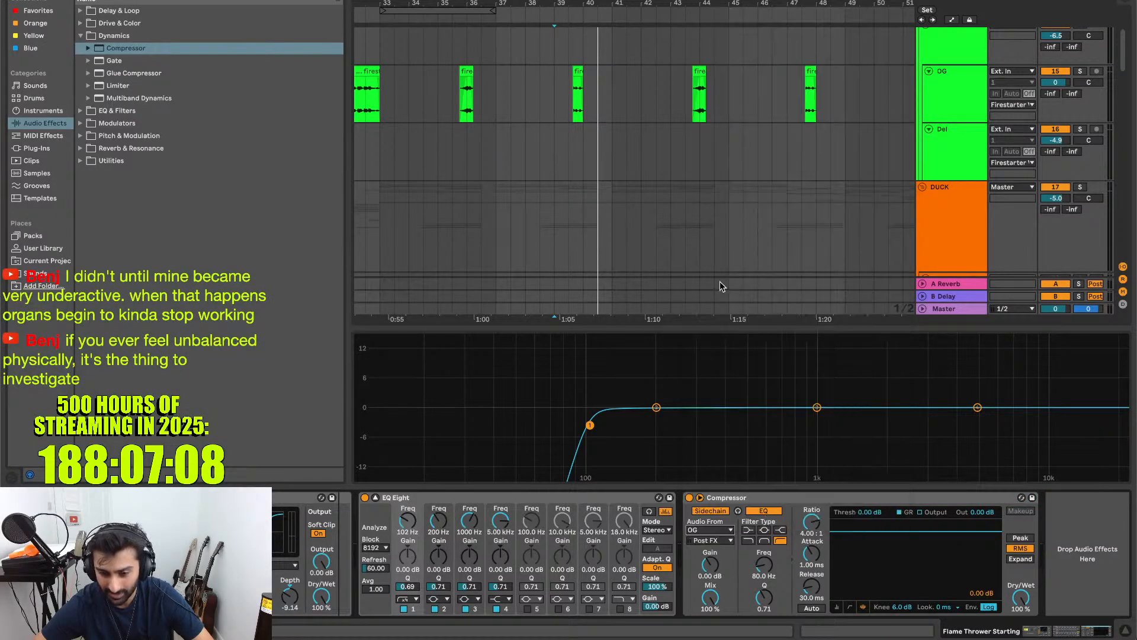
- Play from about bar 43 and set the Compressor to a -27.8 dB threshold, inf:1 ratio and Peak detection
scroll(647, 211, down, 10)
scroll(647, 212, up, 8)
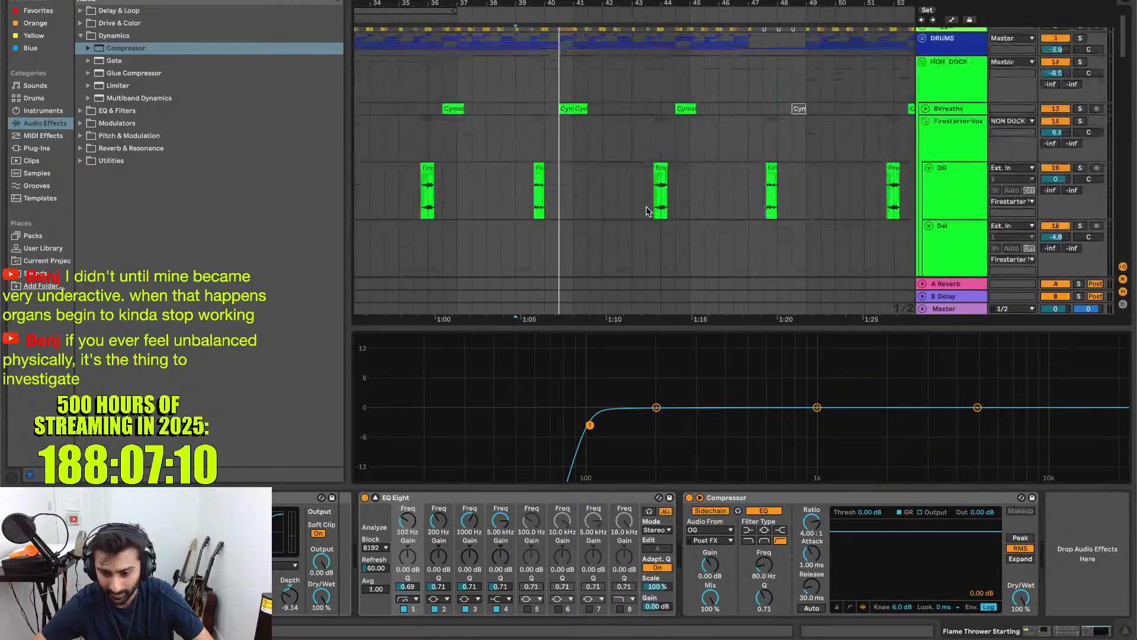
scroll(606, 104, down, 5)
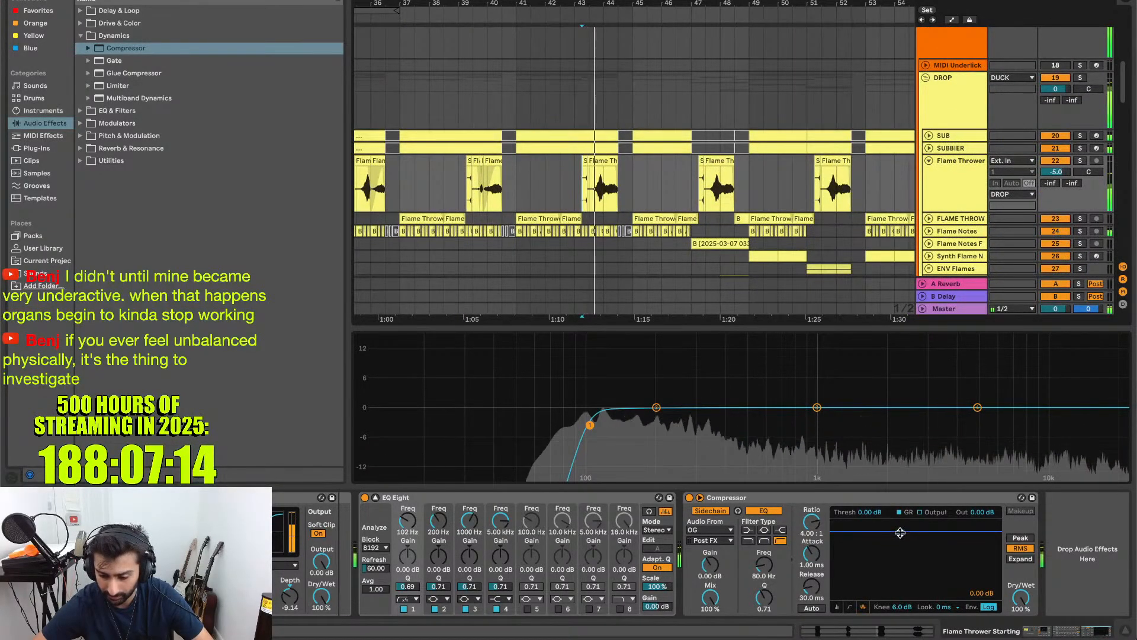
drag(899, 532, 899, 552)
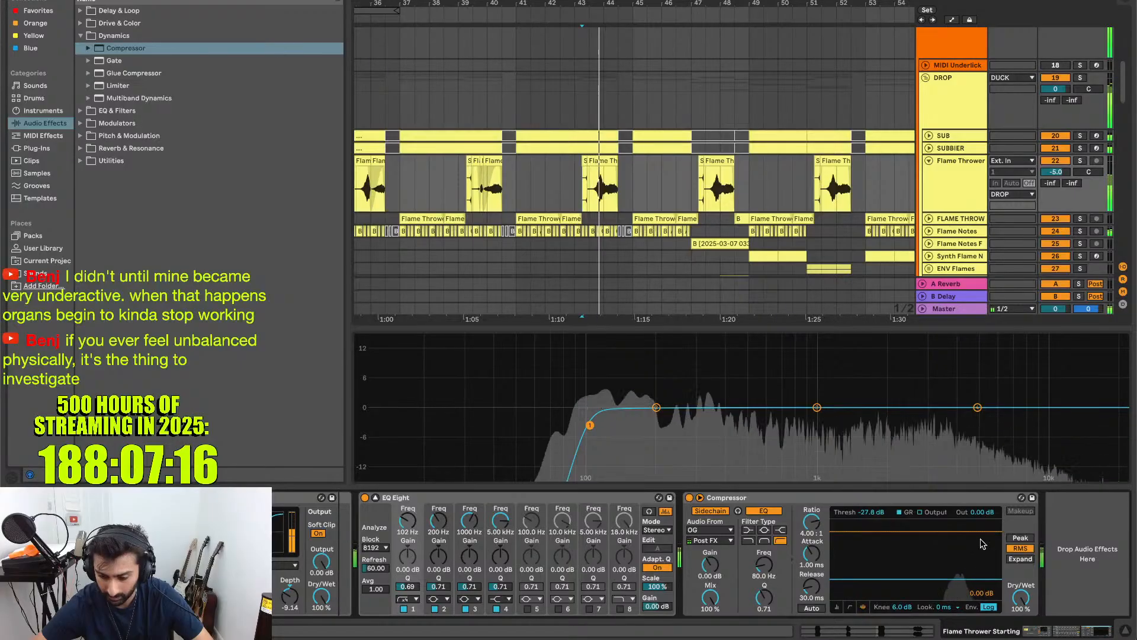
click(1019, 538)
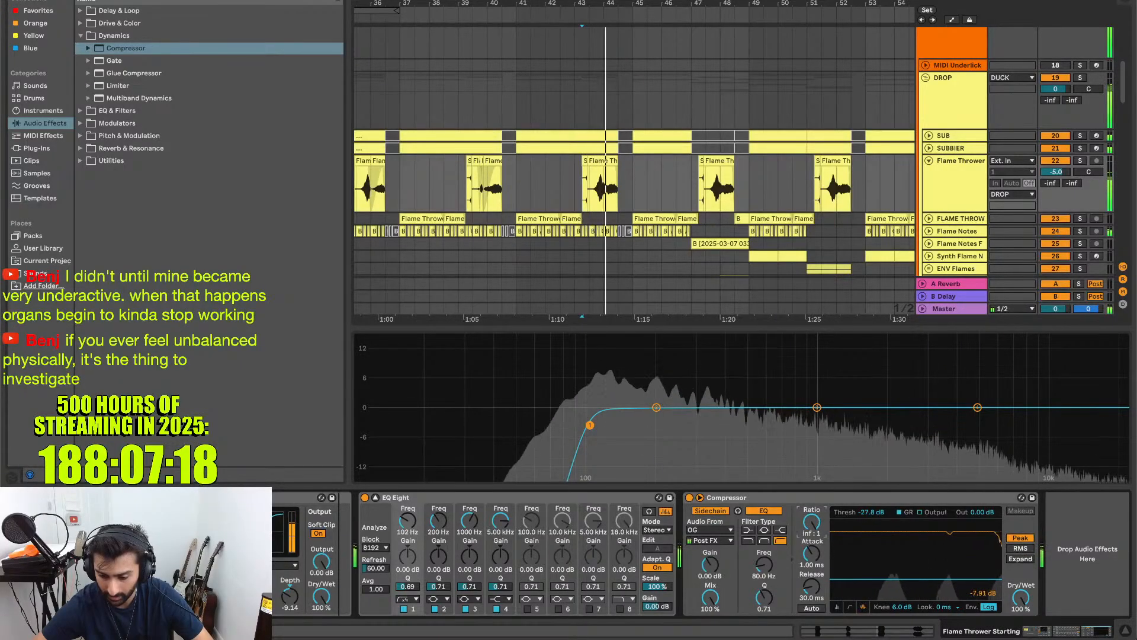
- Set the Compressor's attack to 0.01 ms and threshold to -37.1 dB while replaying the section from bar 43
drag(844, 578, 812, 584)
key(space)
key(space)
key(space)
key(space)
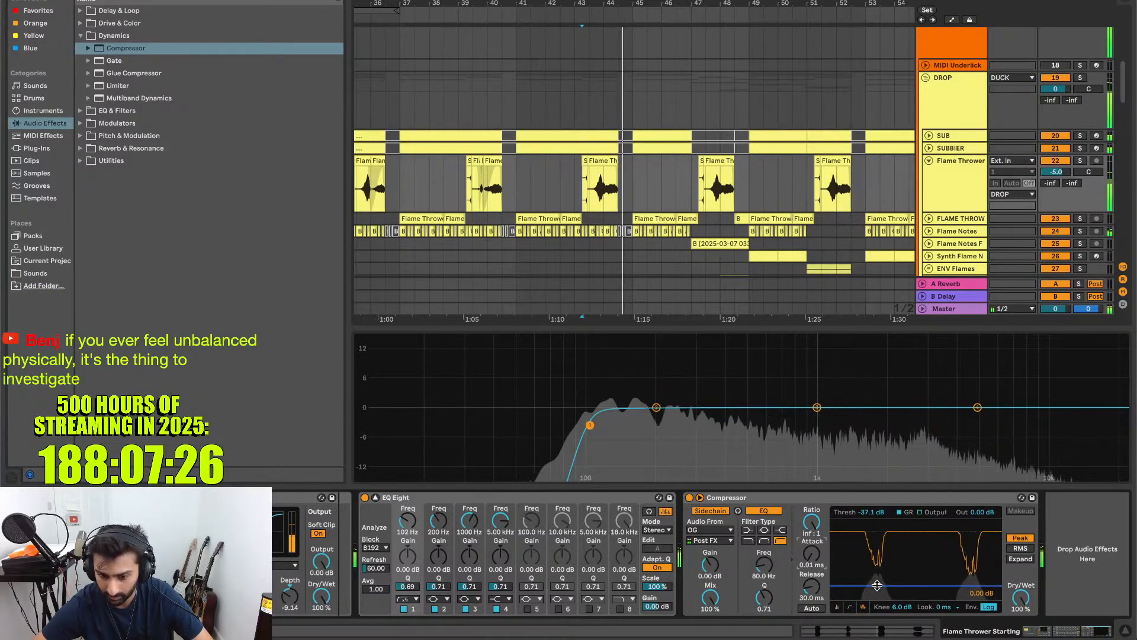
key(space)
key(space)
- Lower the Compressor's threshold to -39.2 dB and audition the vocal ducking repeatedly from bar 43
drag(877, 586, 878, 587)
key(space)
key(space)
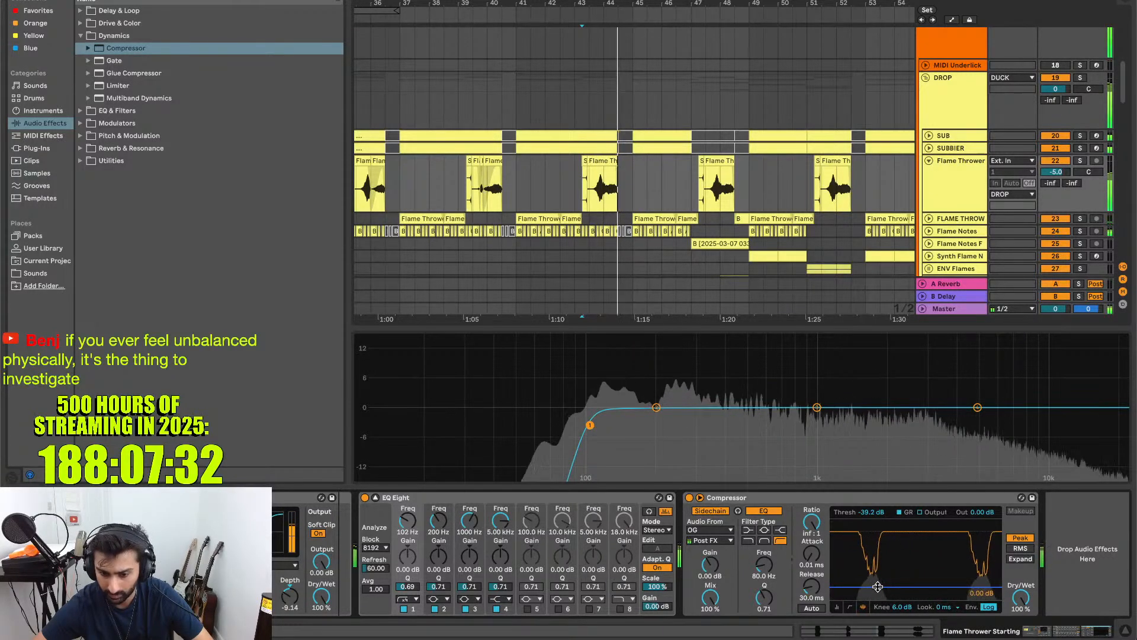
click(955, 178)
key(space)
key(space)
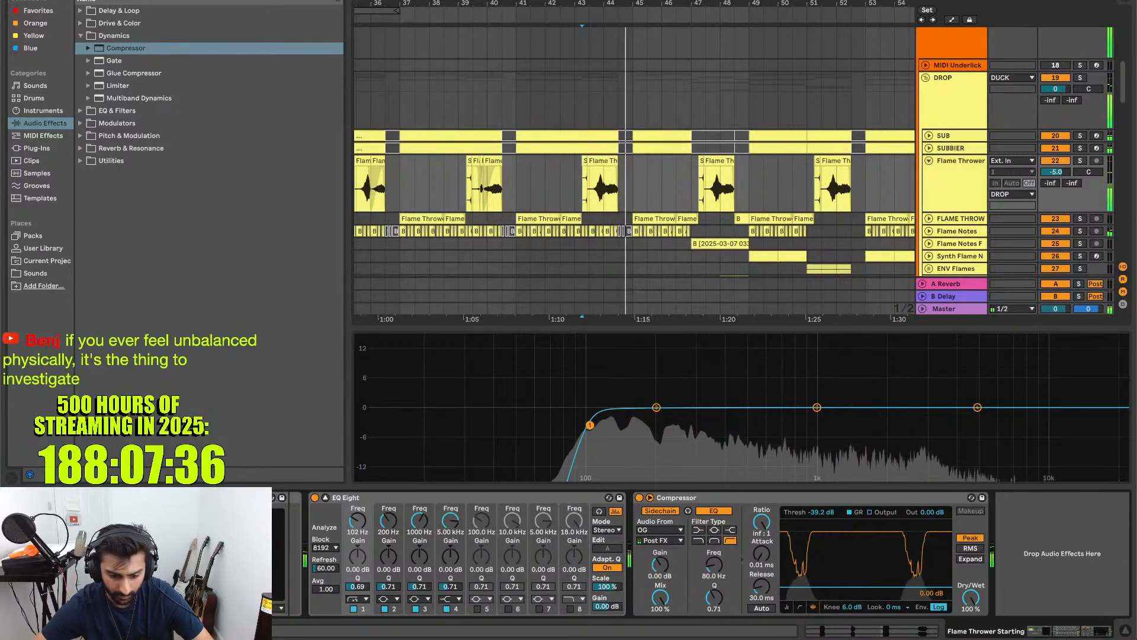
key(space)
key(space)
key(space)
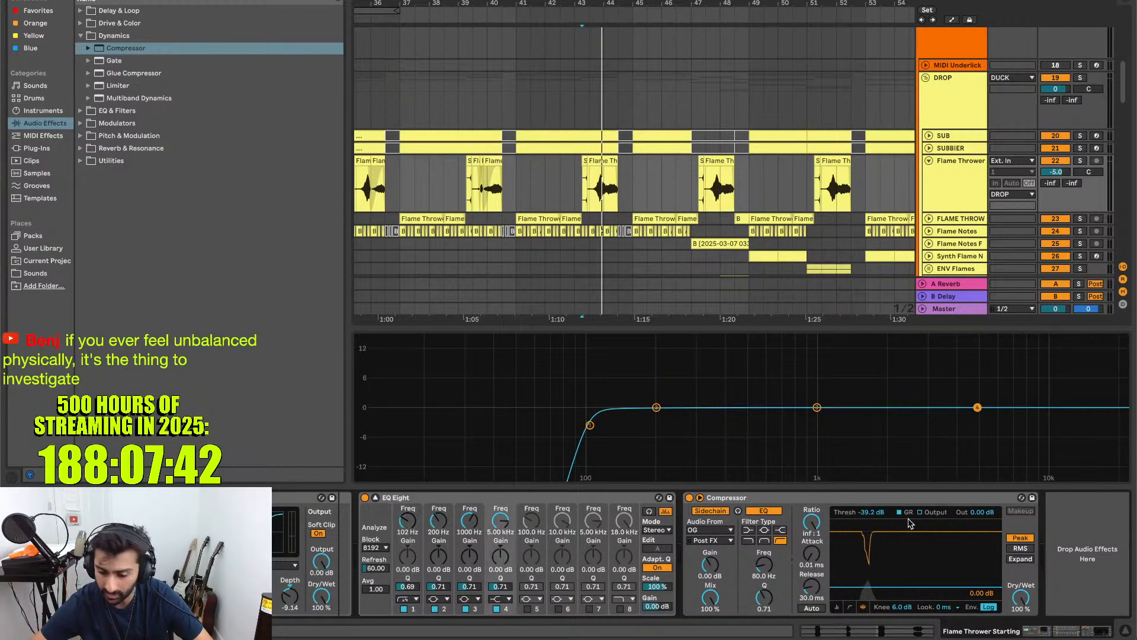
- Boost EQ Eight band 4 on the Flame Thrower track to about 10.6 dB at 4.63 kHz and audition it
key(space)
drag(978, 409, 969, 357)
key(space)
key(space)
key(space)
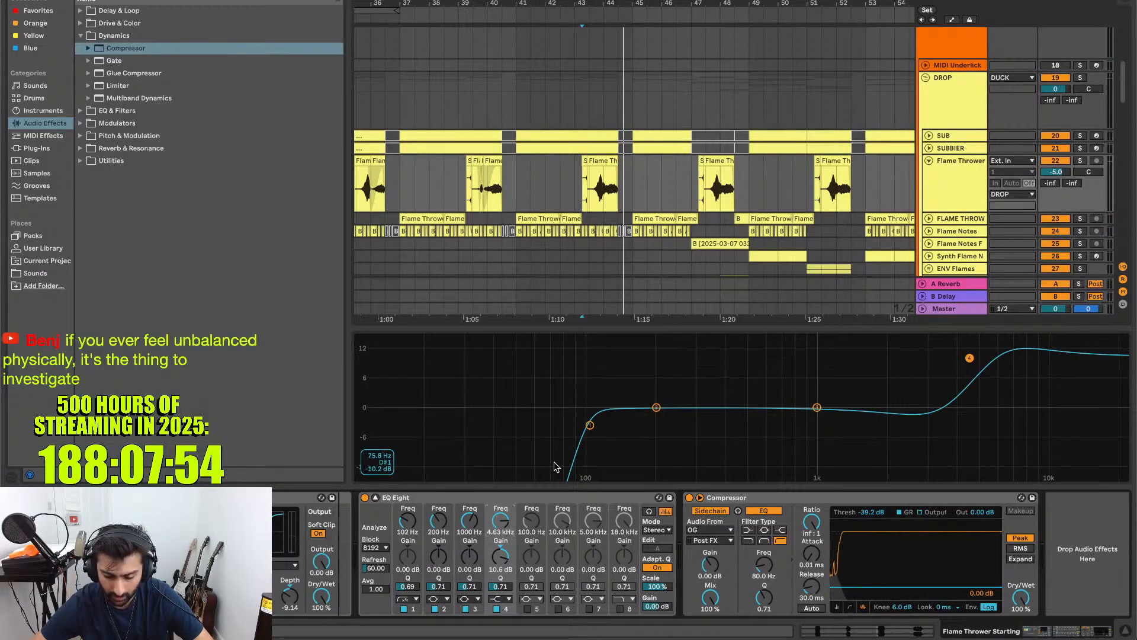
- Automate the band 4 gain on the Flame Thrower track to ramp from about 0 dB to 10.6 dB near bar 44, and audition it
key(a)
scroll(631, 201, up, 3)
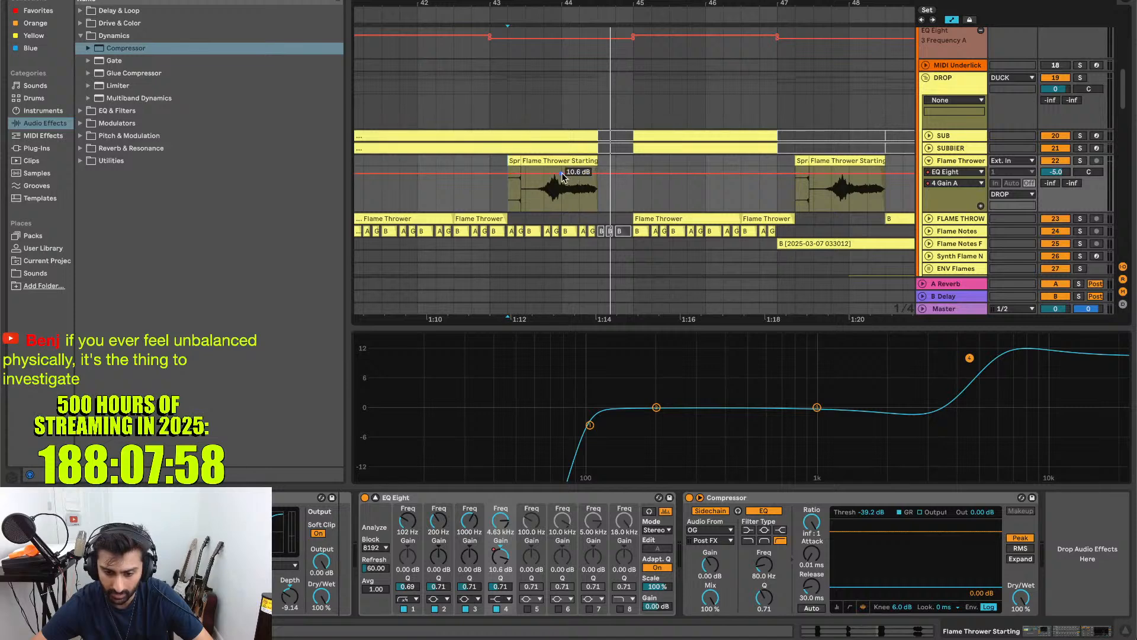
drag(564, 174, 562, 187)
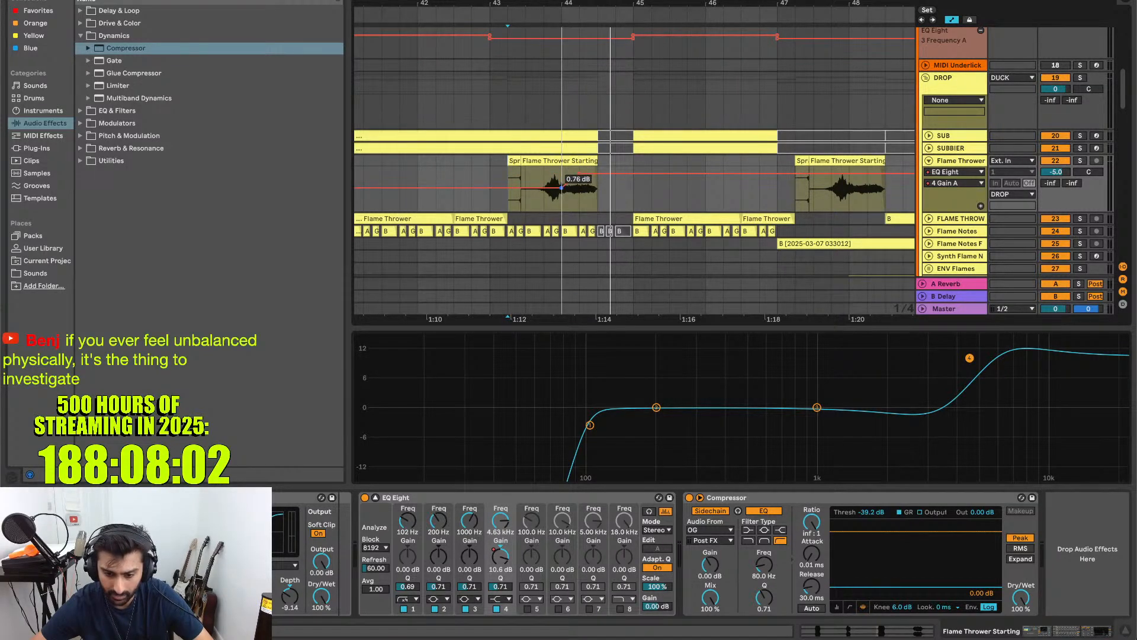
drag(561, 189, 562, 189)
click(489, 181)
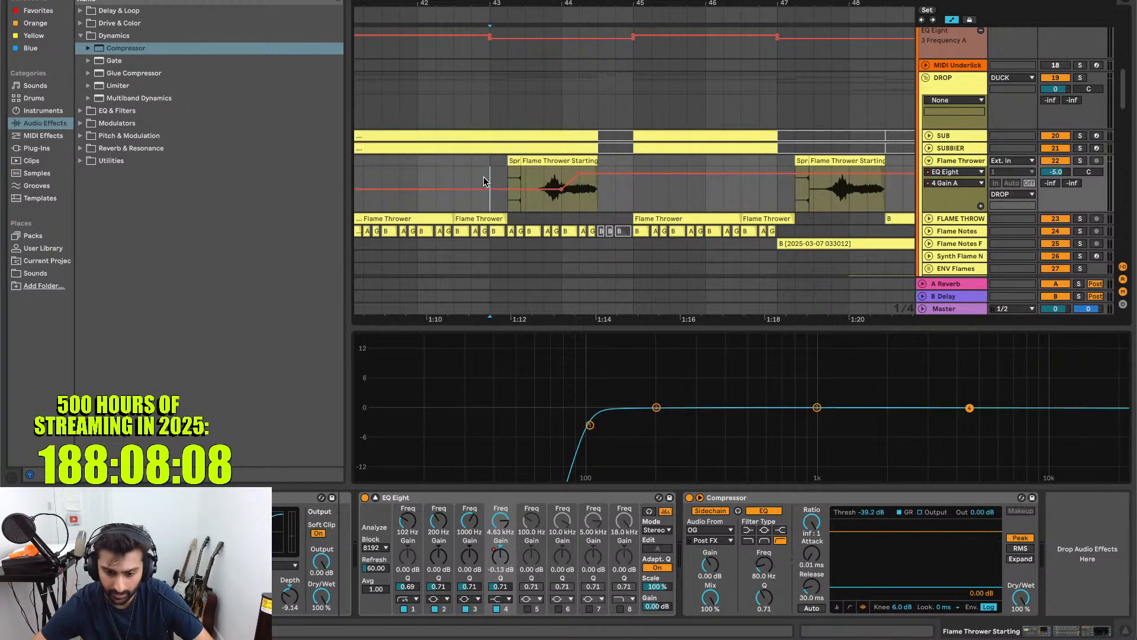
key(space)
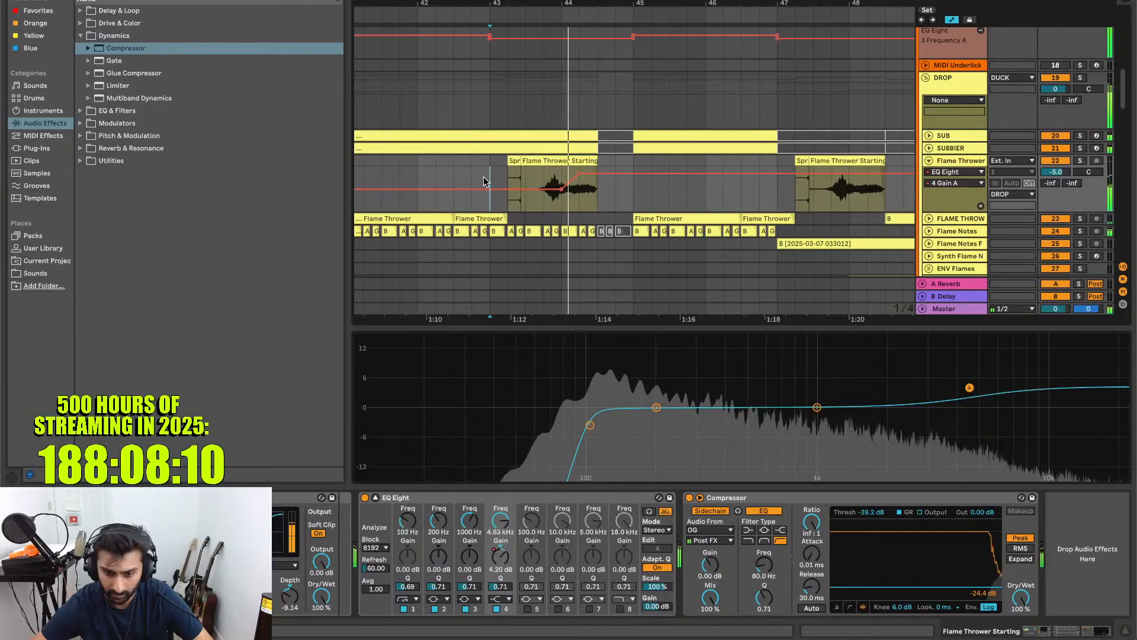
key(space)
key(space)
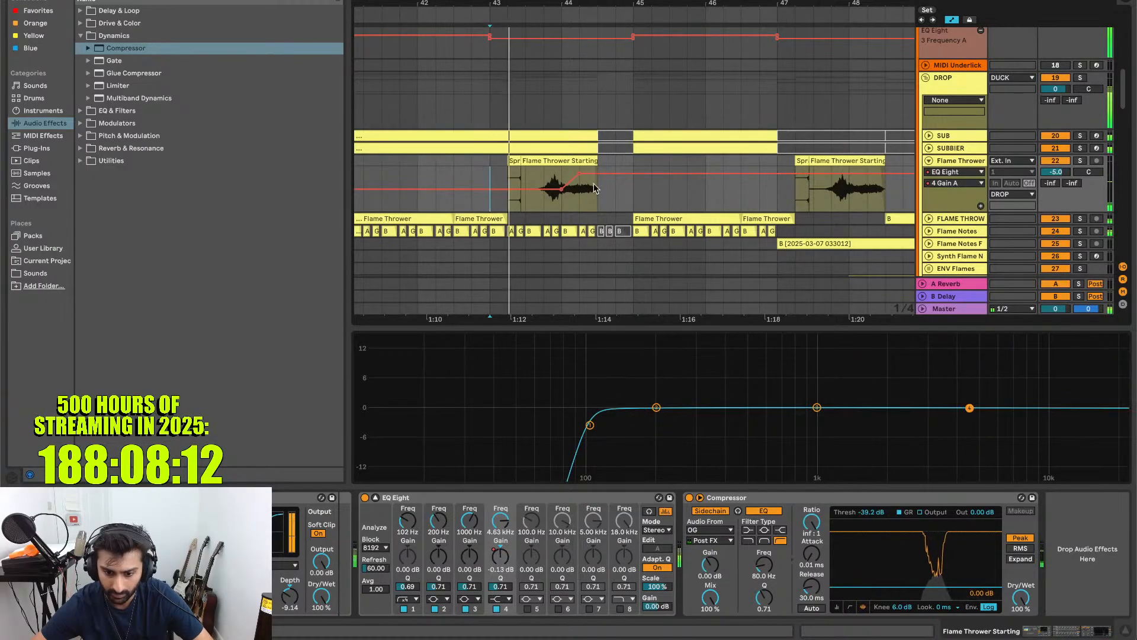
- Lower the top of the band 4 gain automation ramp to 7.48 dB and replay the section
drag(578, 175, 578, 180)
key(space)
key(space)
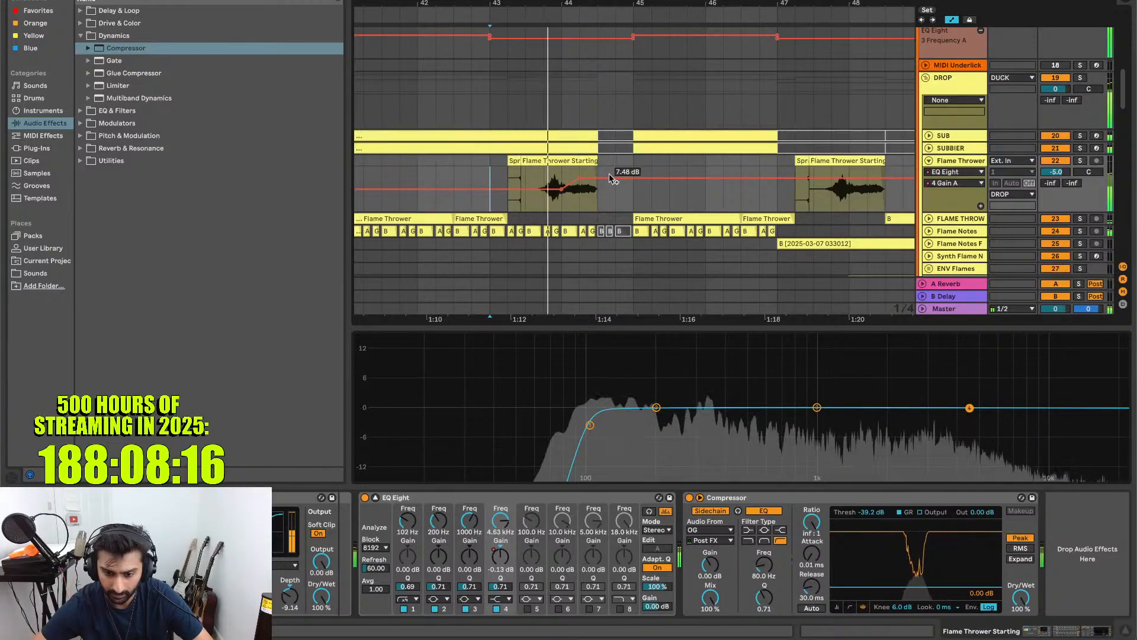
- Copy the Flame Thrower gain automation from bars 43 to 45 and paste it at bar 47
scroll(572, 173, down, 4)
key(space)
drag(544, 174, 588, 176)
key(space)
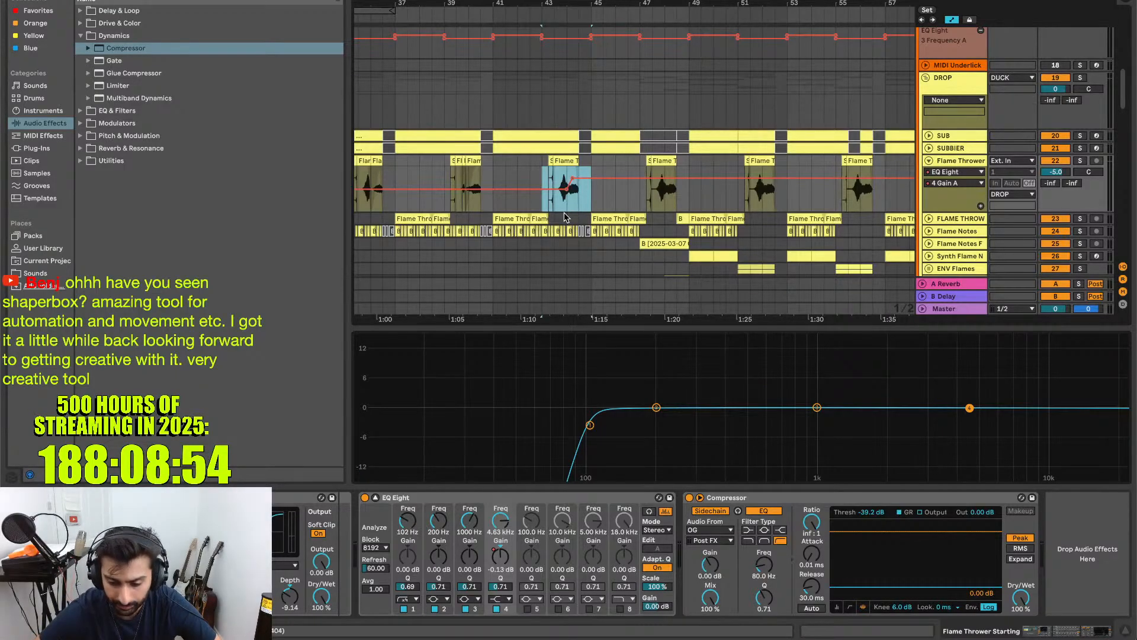
scroll(549, 203, up, 3)
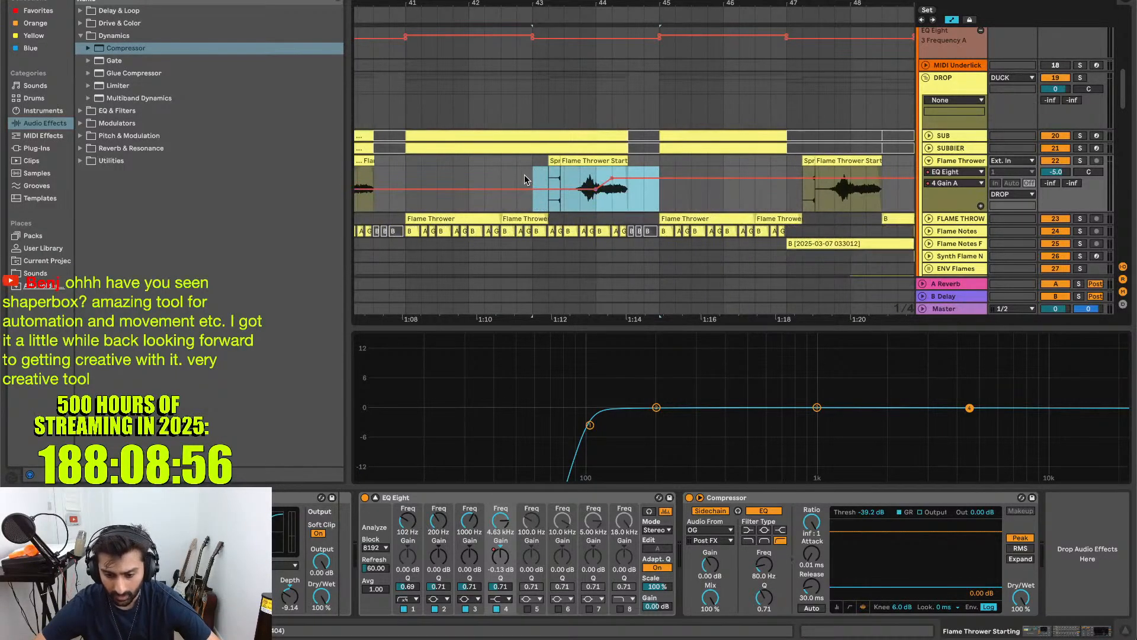
click(786, 161)
key(super+v)
- Play back the section from bar 47, switching the Compressor off and on to compare the sound
key(space)
scroll(787, 162, right, 3)
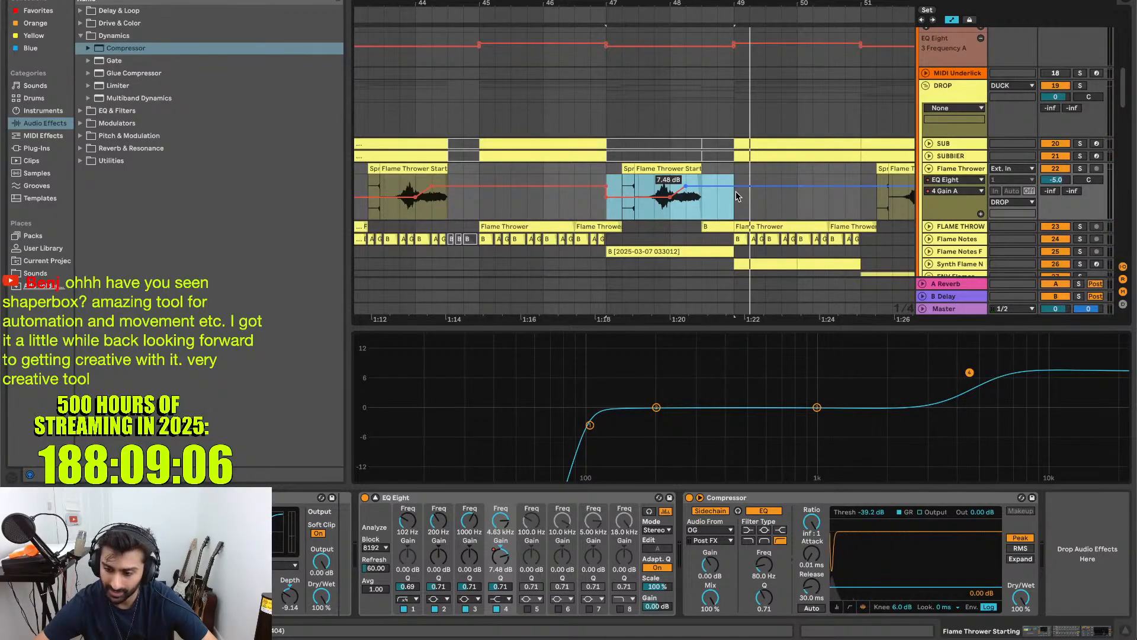
scroll(738, 196, left, 3)
scroll(737, 196, down, 2)
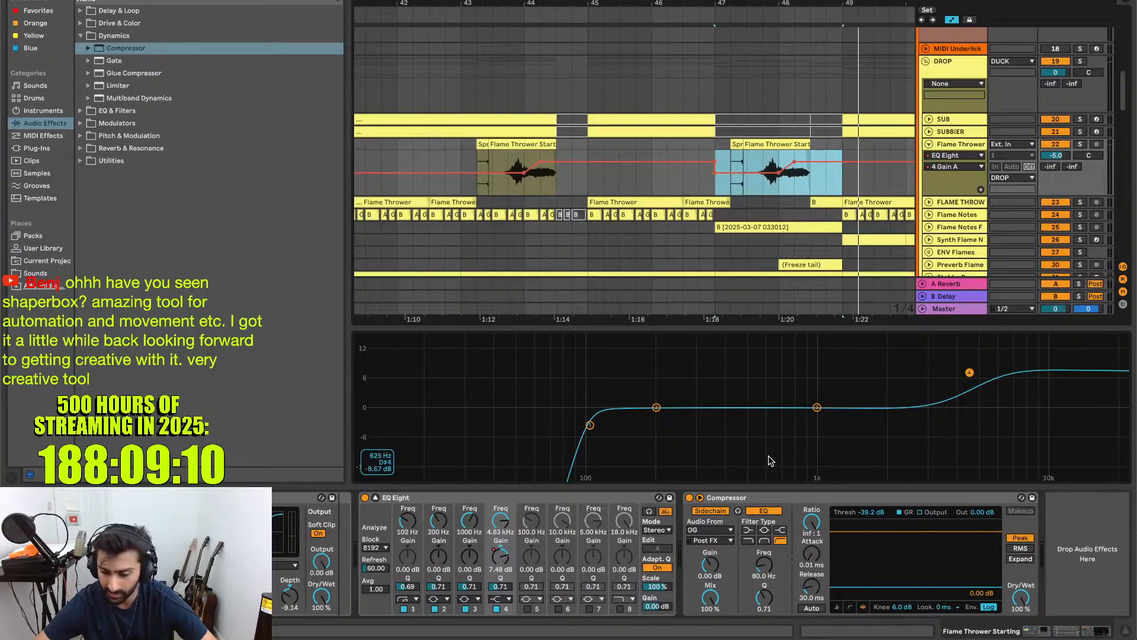
key(space)
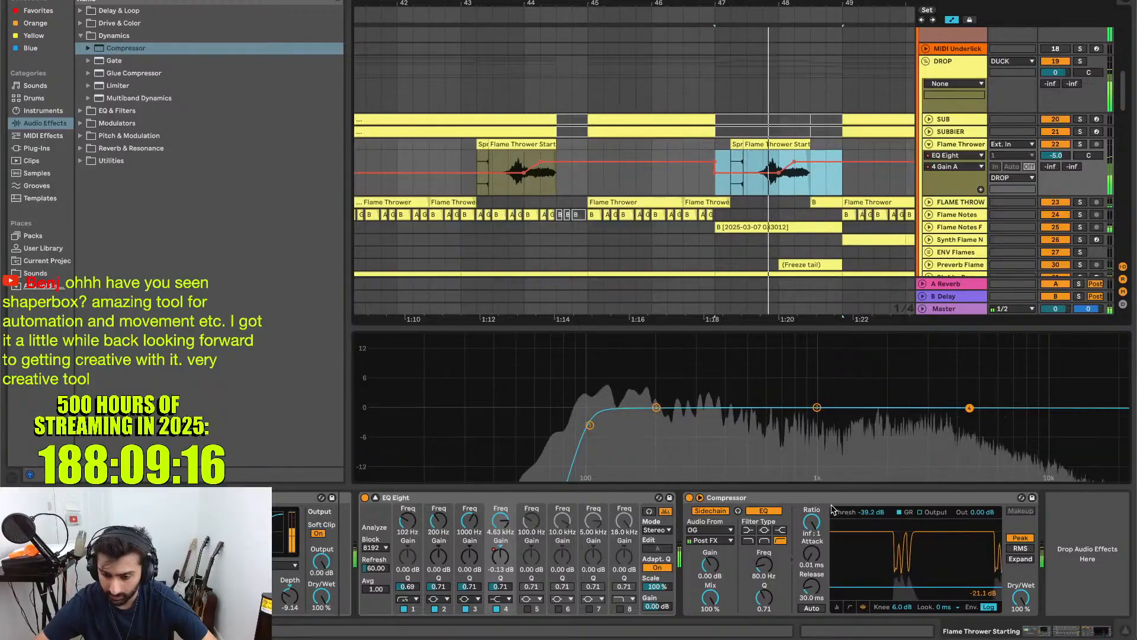
click(690, 498)
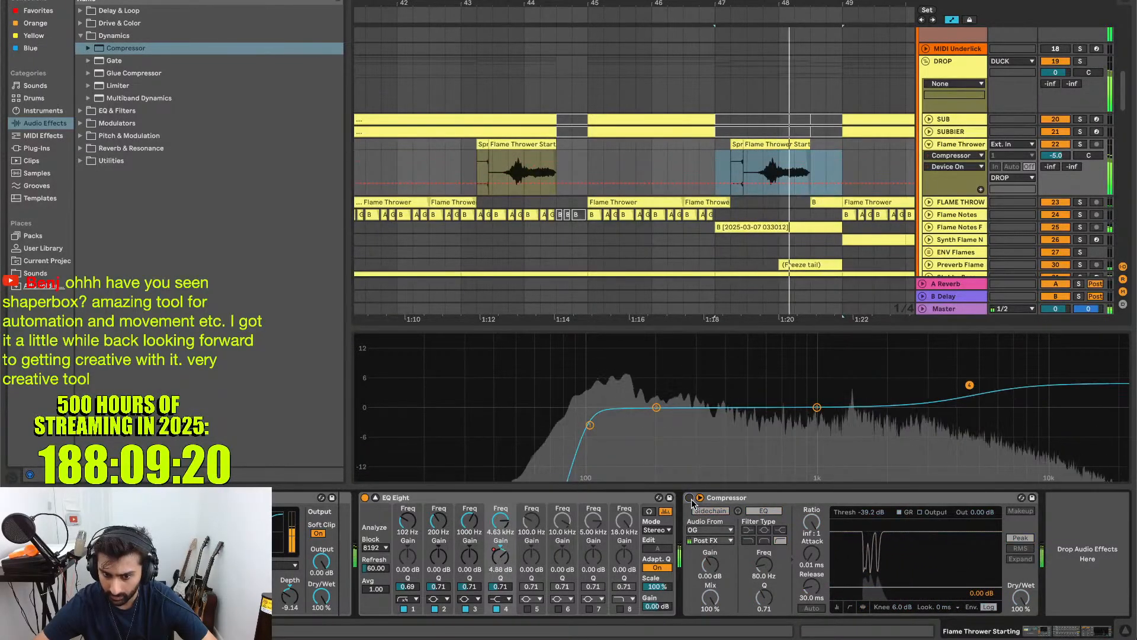
click(690, 498)
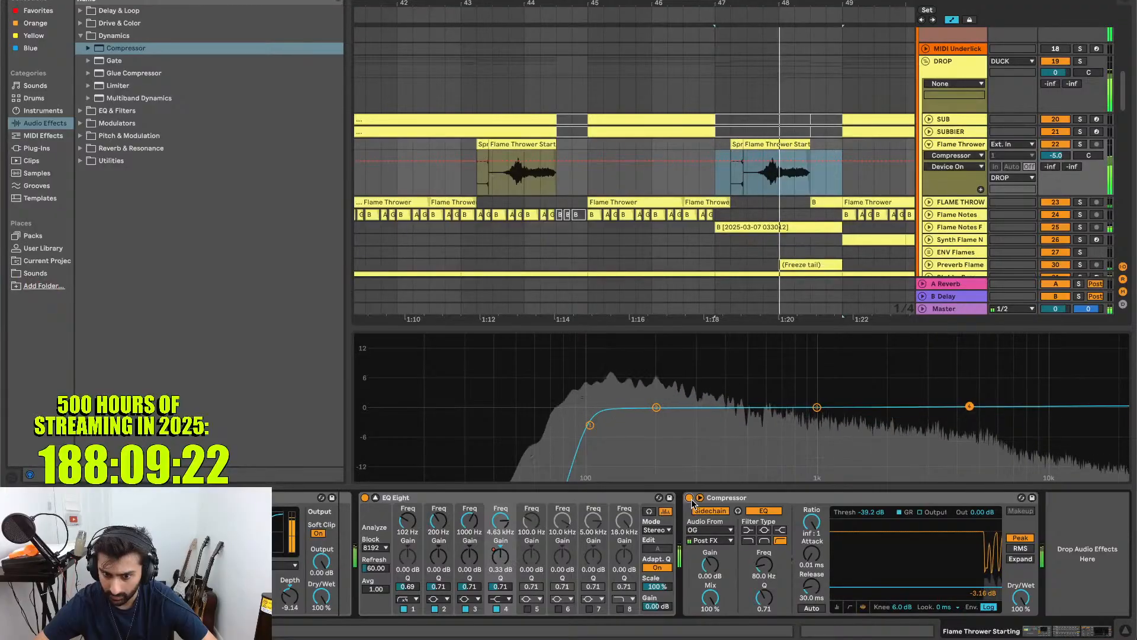
- Leave automation view, copy bars 41 to 49 of the Flame Thrower track and paste them at bar 33
scroll(676, 199, down, 5)
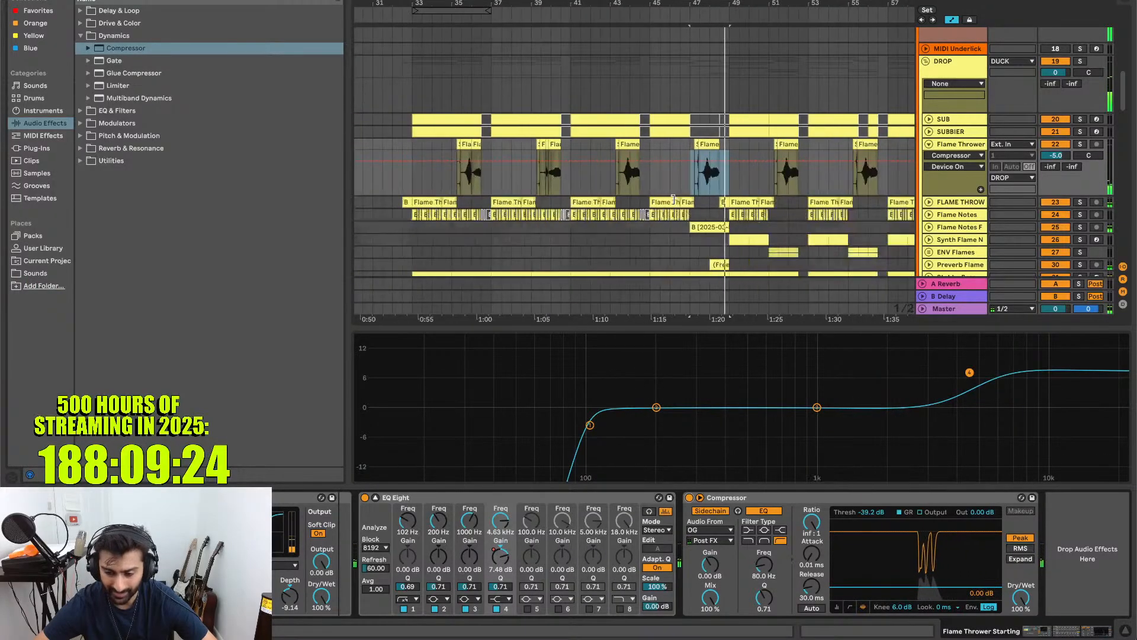
key(a)
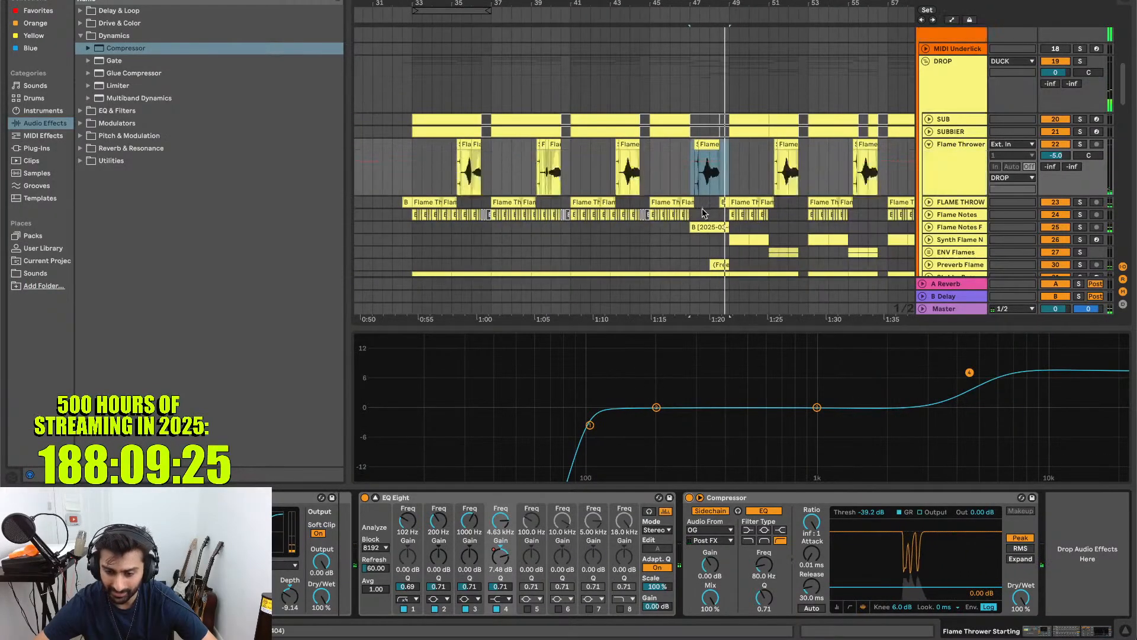
shift+click(572, 155)
key(space)
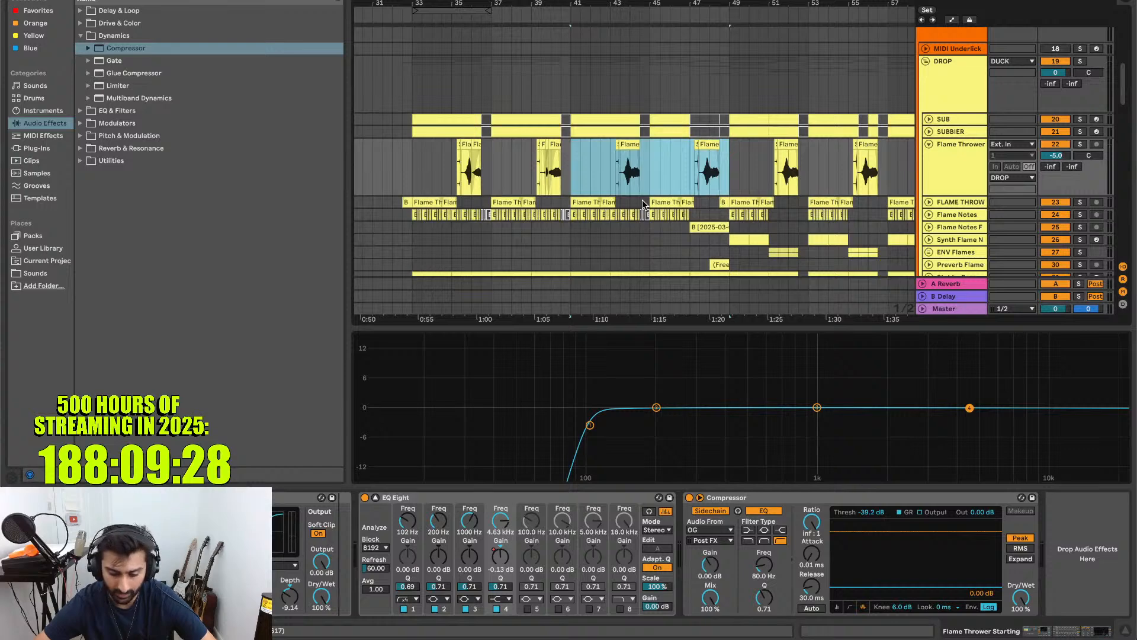
click(411, 164)
key(super+v)
- Duplicate the pasted eight-bar Flame Thrower section three times to fill the first drop up to bar 65
scroll(411, 163, down, 4)
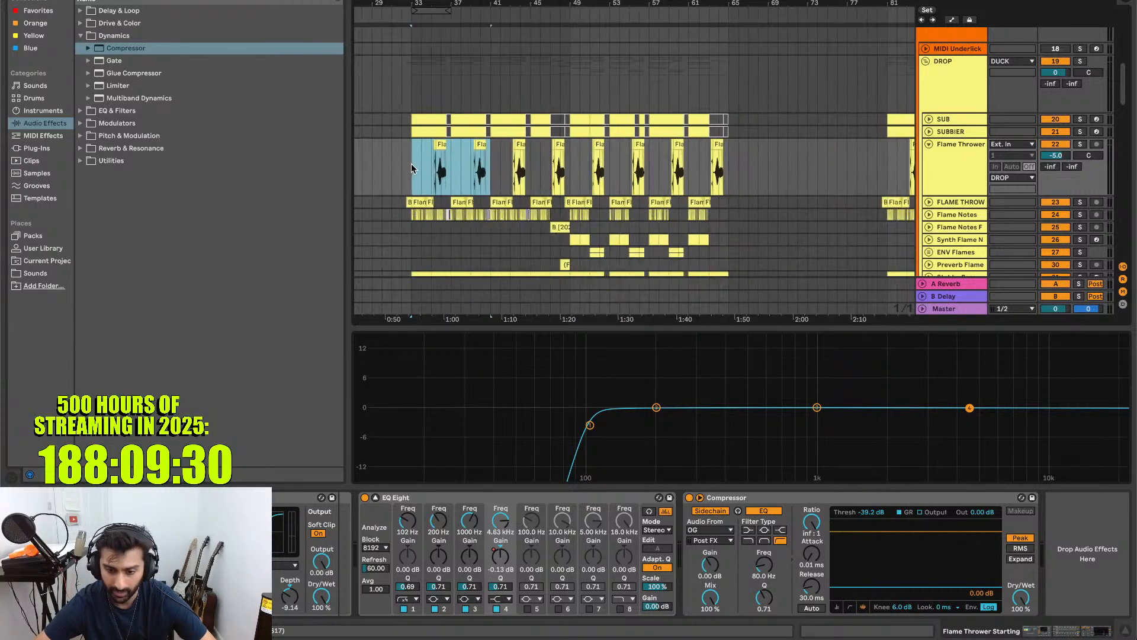
key(super+d)
key(super+d)
key(super+d)
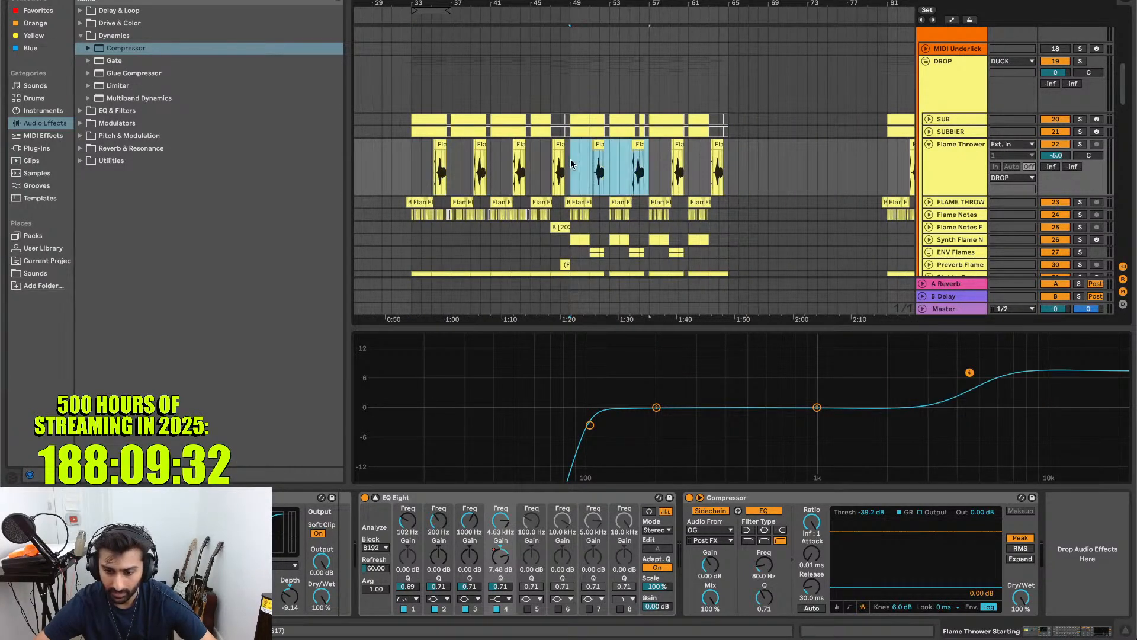
- Copy the Flame Thrower track's bars 33 to 65 and paste them at bar 81 over the second drop
scroll(571, 159, down, 4)
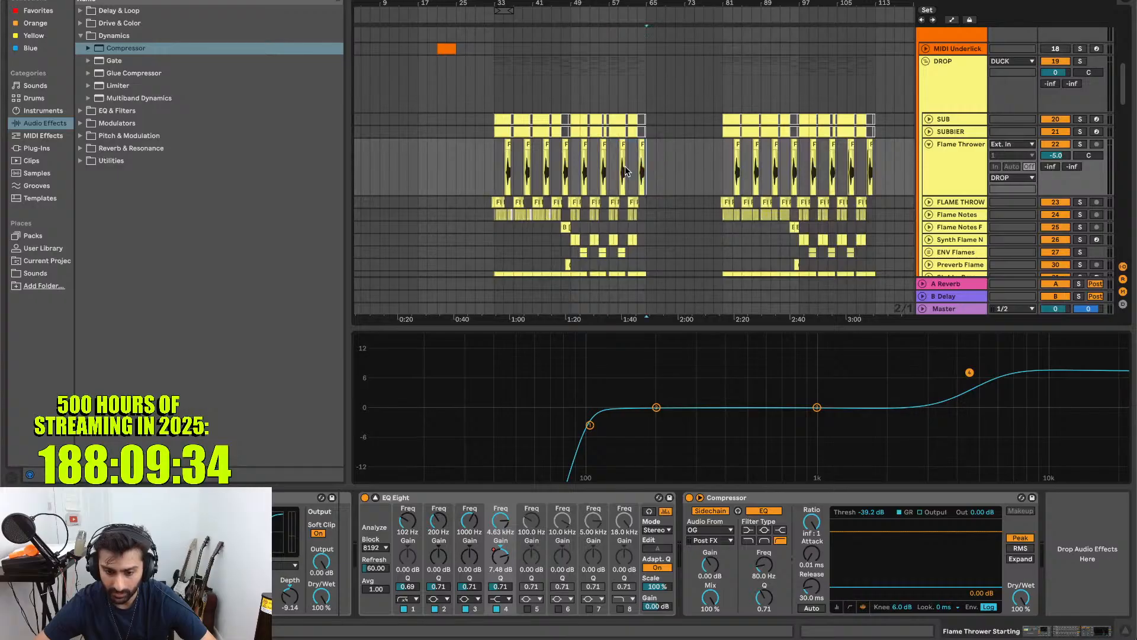
drag(648, 162, 489, 166)
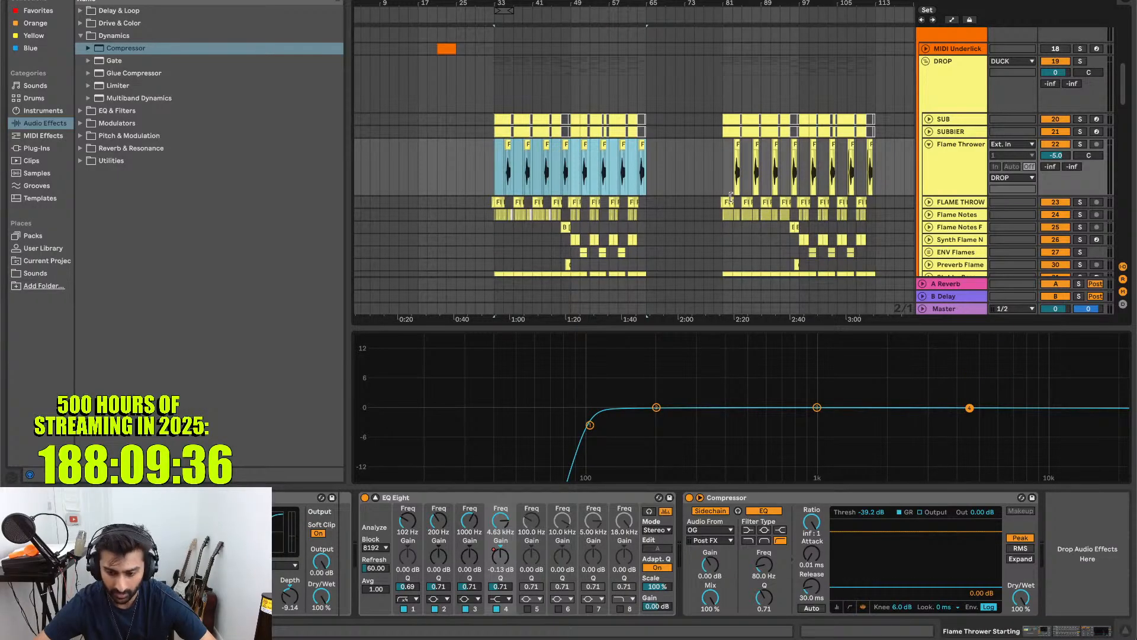
click(723, 178)
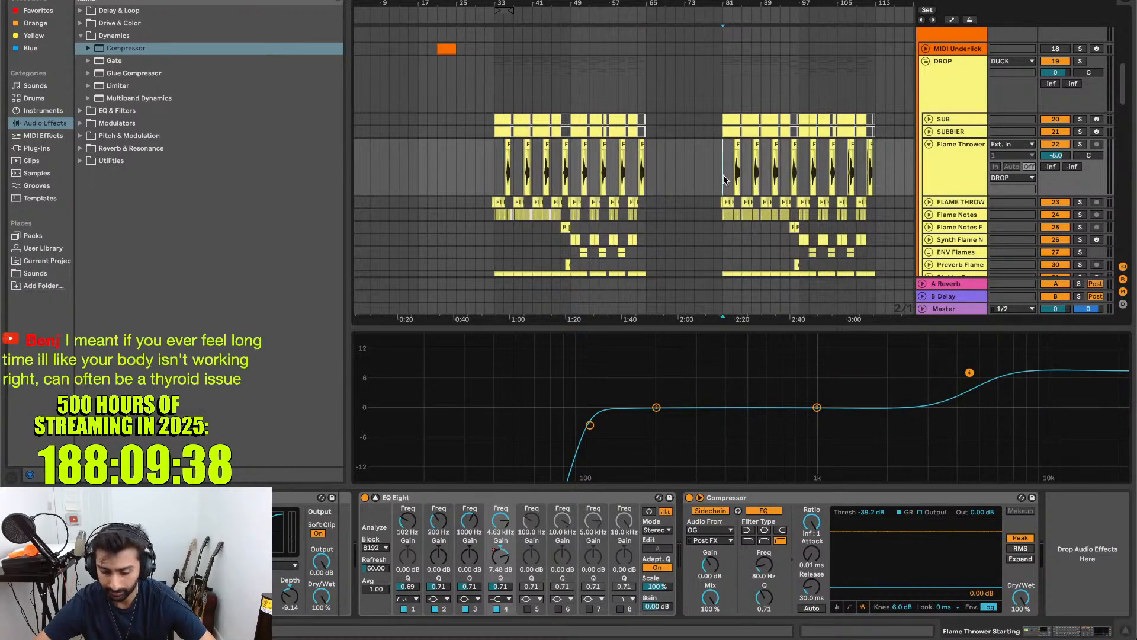
key(super+v)
scroll(723, 177, down, 1)
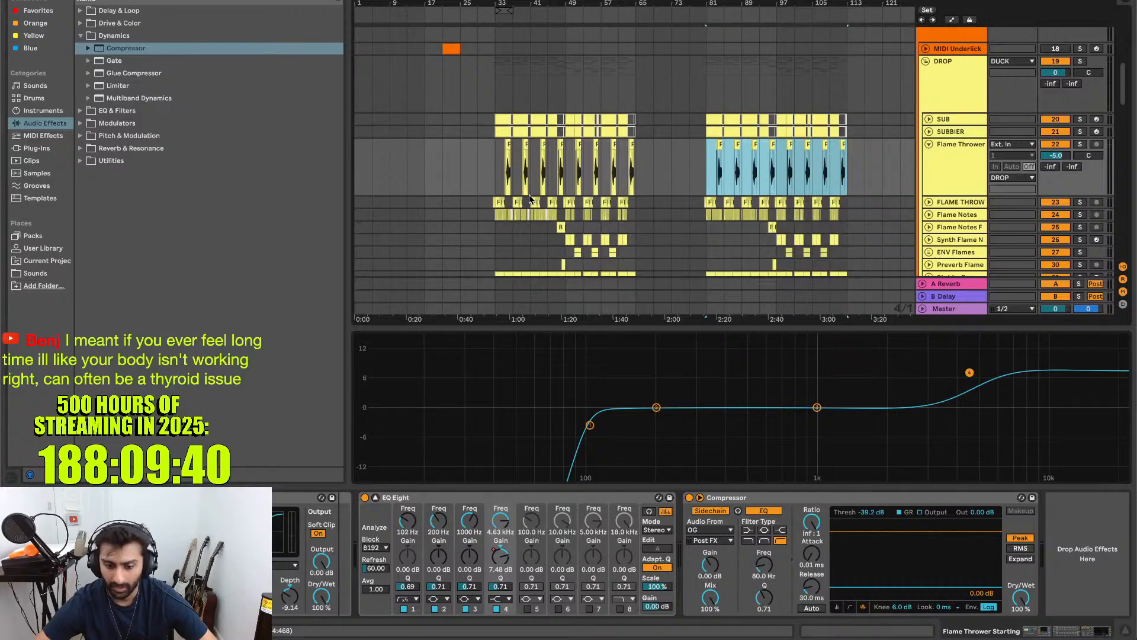
- Save the Live Set with Collect All and Save
click(498, 175)
click(67, 0)
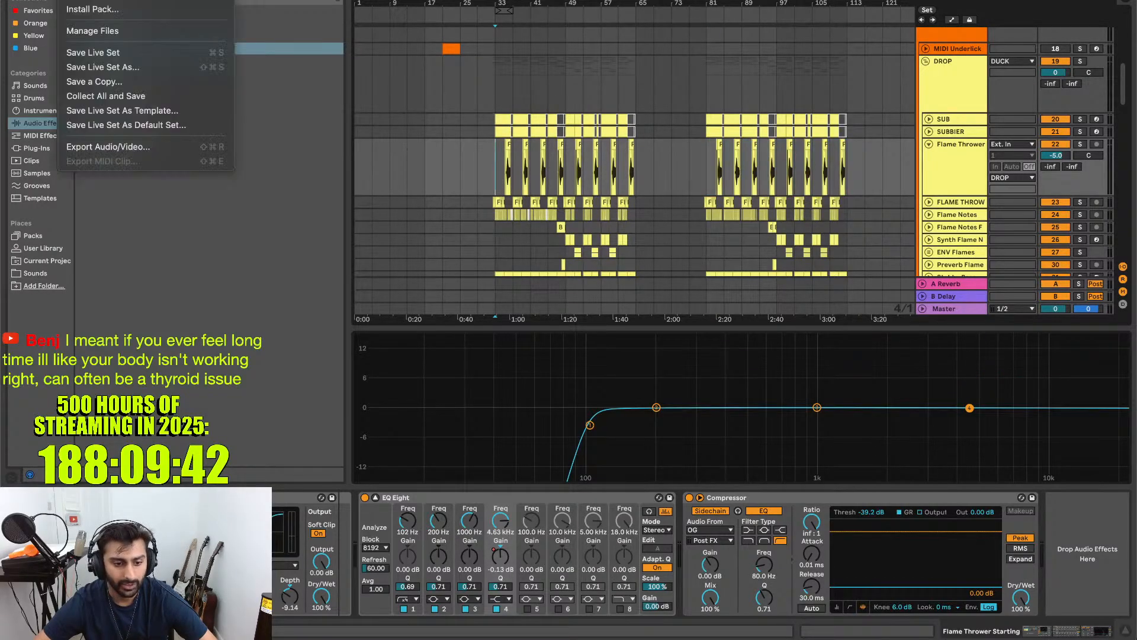
click(105, 95)
key(Return)
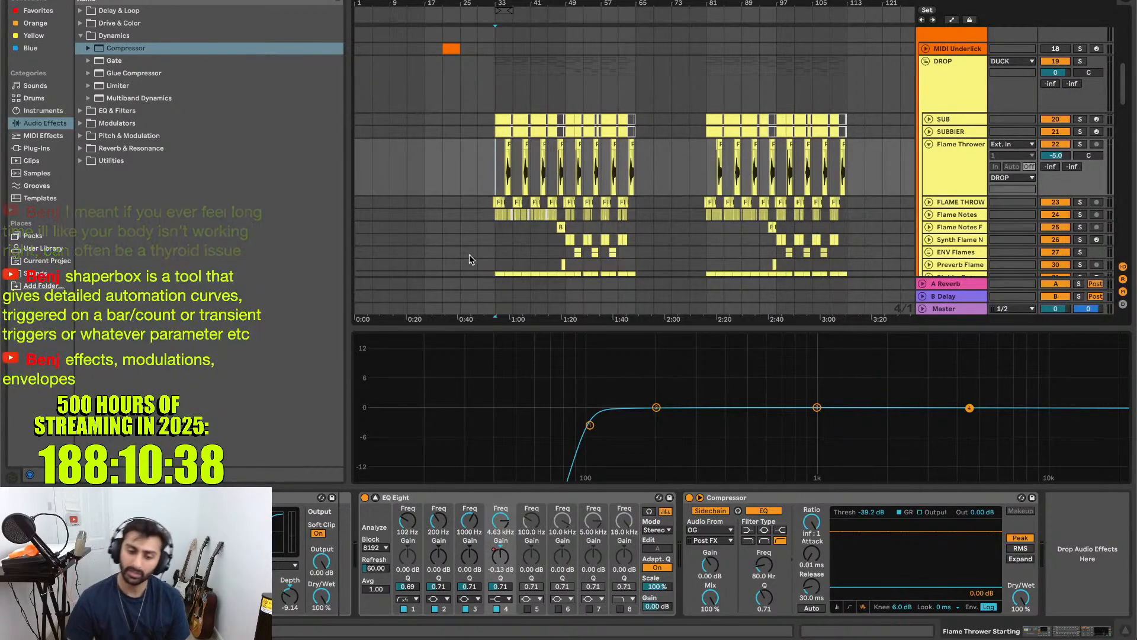
- Add the Shaper modulator after the Compressor on the Flame Thrower track
click(141, 125)
key(Down)
key(Down)
key(Down)
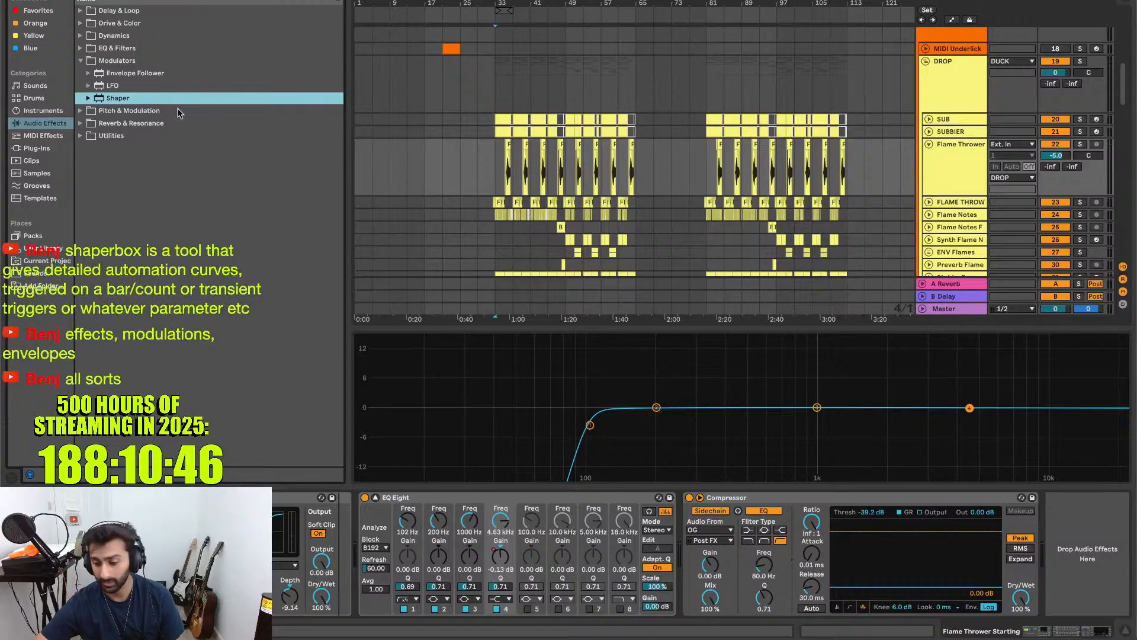
double_click(160, 97)
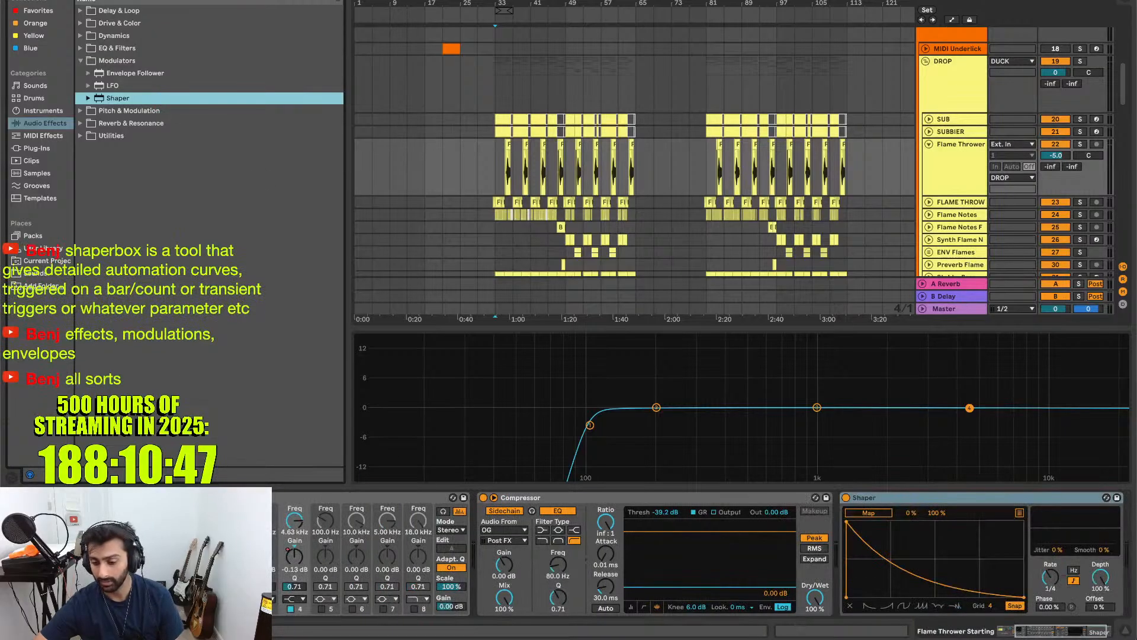
- Choose a multi-peak preset curve in Shaper, set its grid to 16 with snapping off, and reshape the first few curve points
click(922, 607)
drag(890, 522, 868, 558)
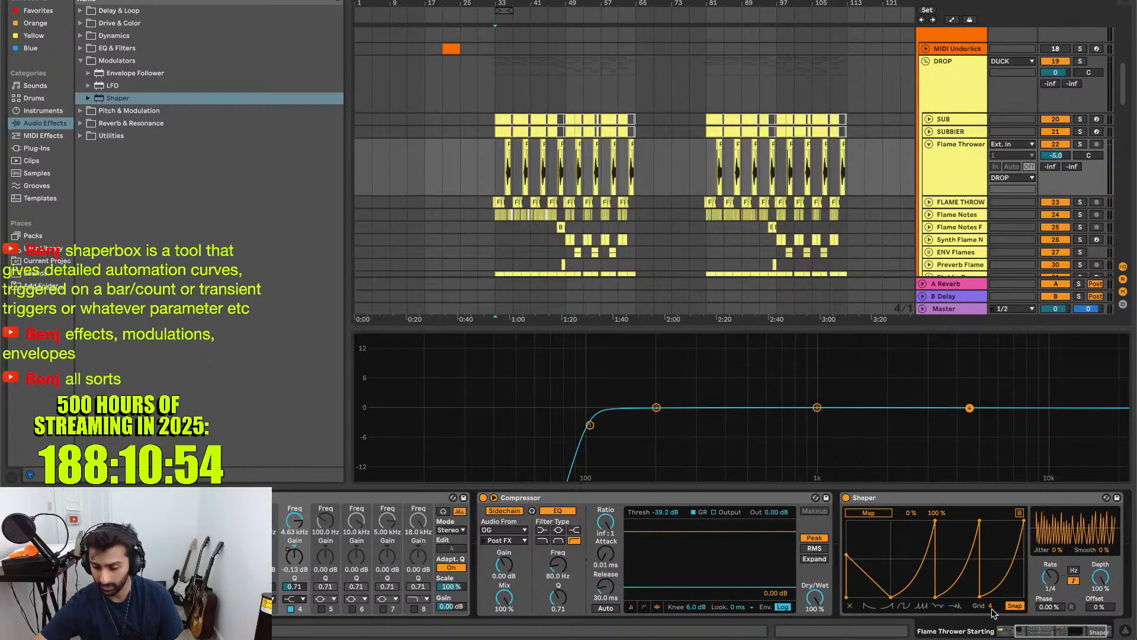
drag(1000, 609, 999, 595)
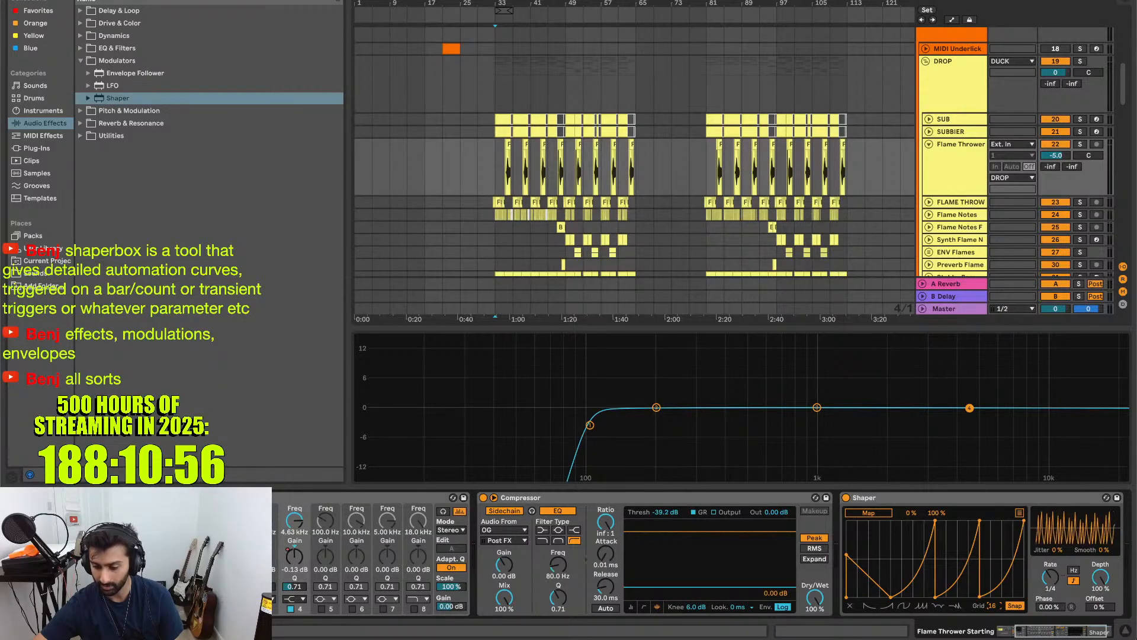
click(1016, 606)
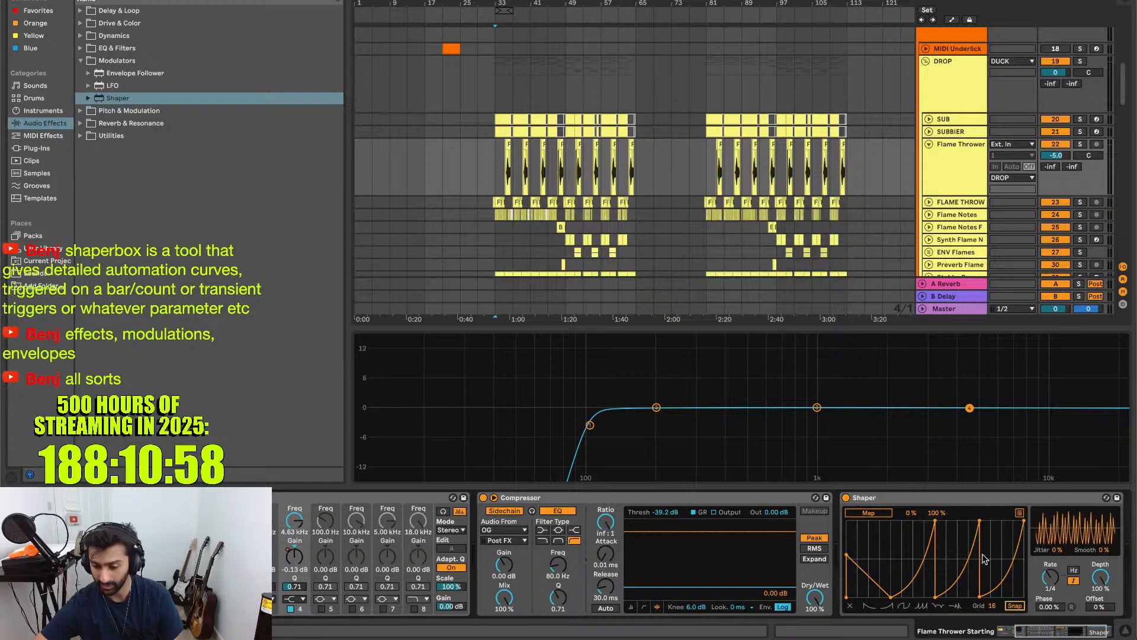
drag(935, 522, 902, 552)
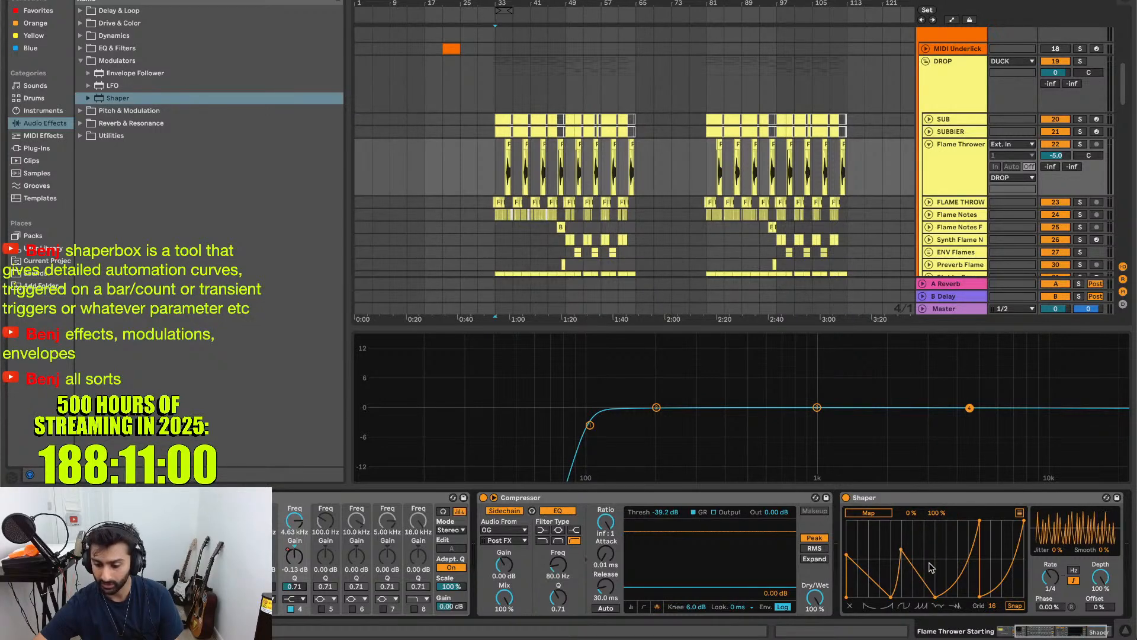
drag(934, 594, 937, 546)
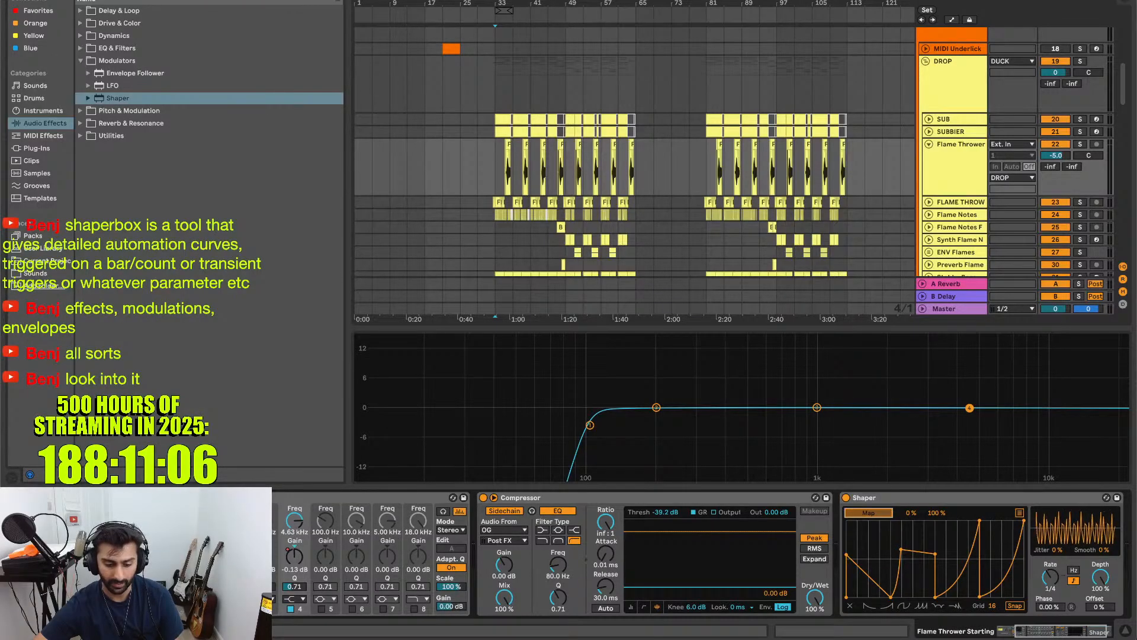
- Map Shaper to EQ Eight's band 2 gain, then delete the Shaper device from the chain
click(232, 556)
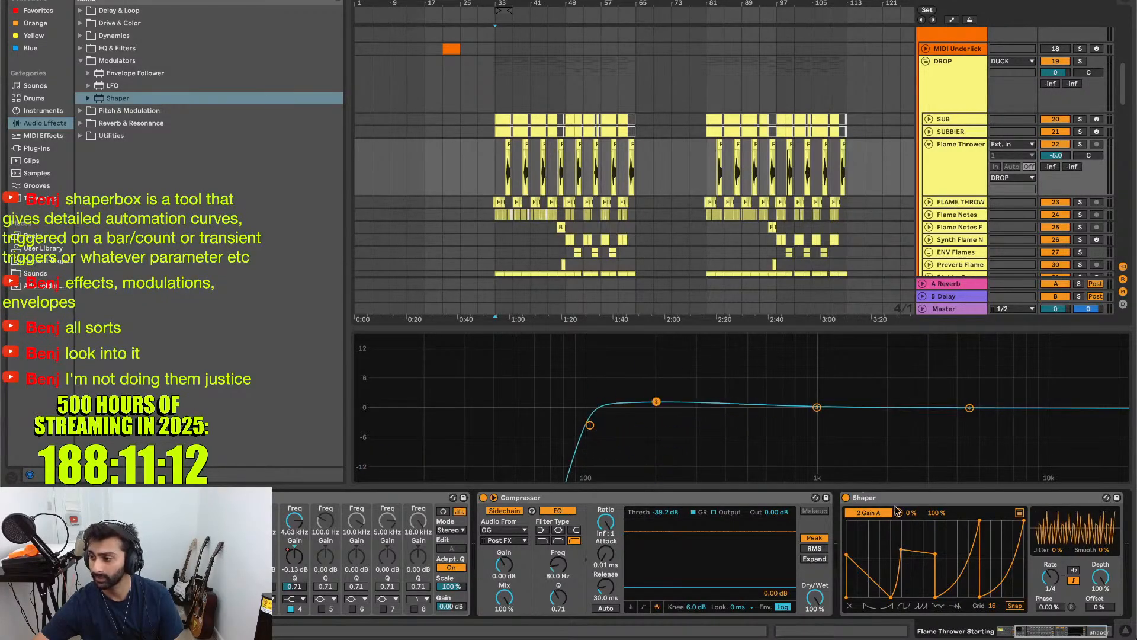
click(1025, 498)
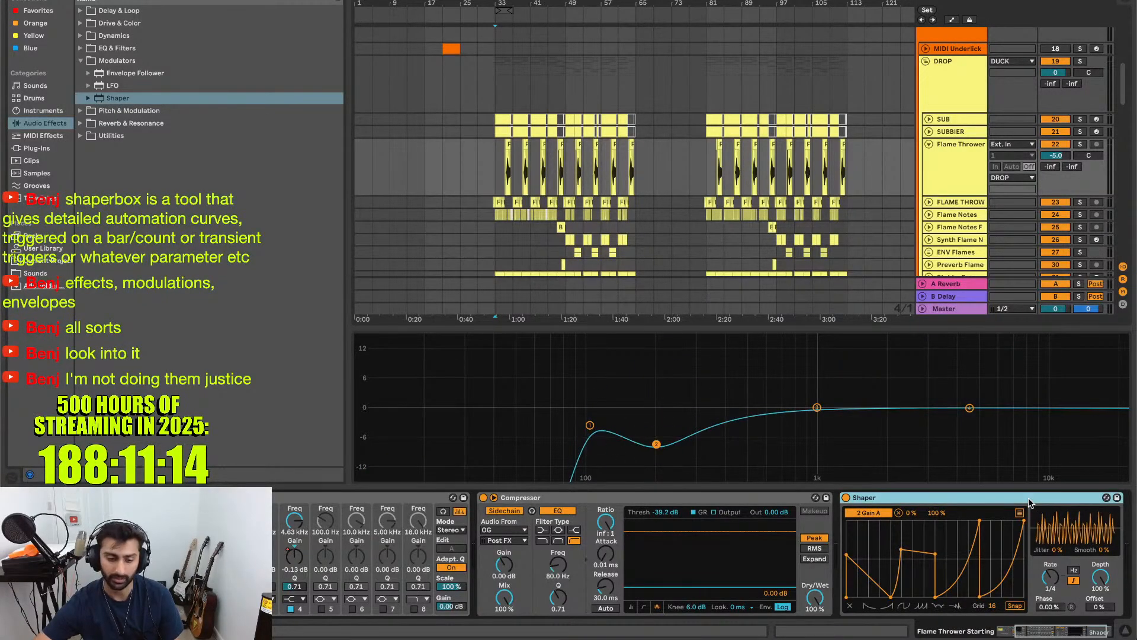
key(Delete)
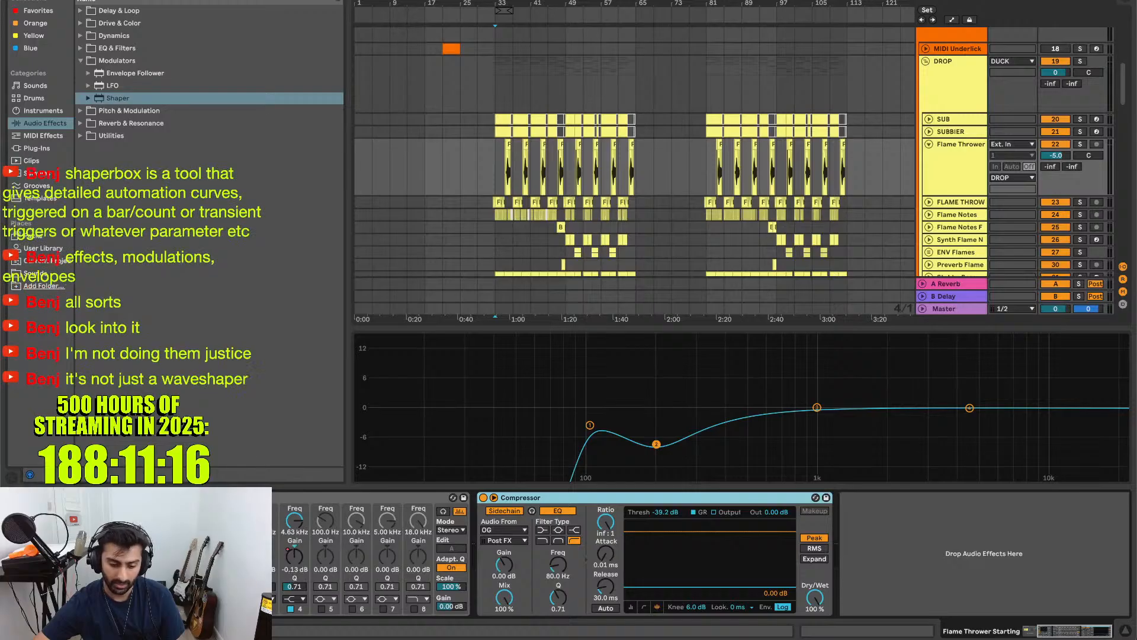
- Try the Envelope Follower modulator after the Compressor on the Flame Thrower track, and remove it from the chain
click(143, 73)
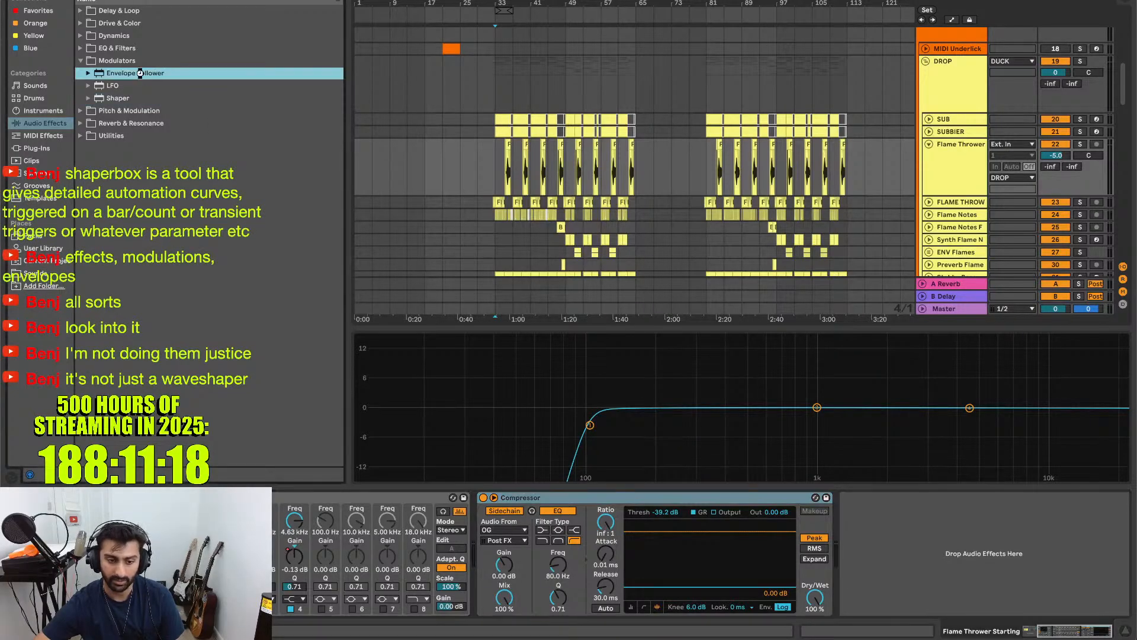
drag(943, 534, 973, 540)
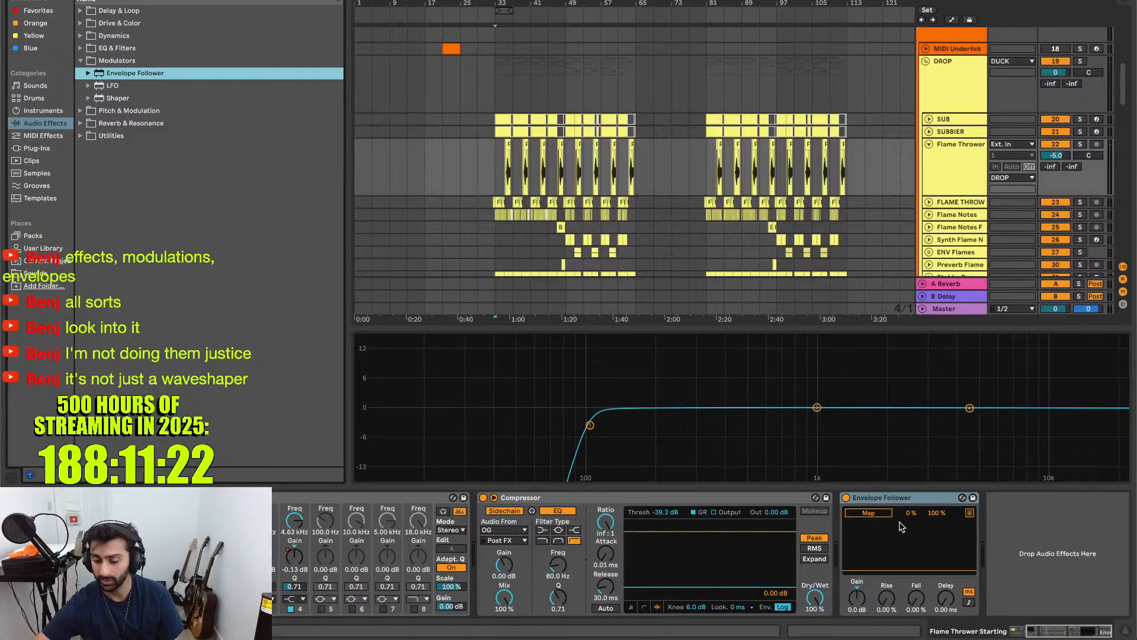
click(893, 497)
key(Delete)
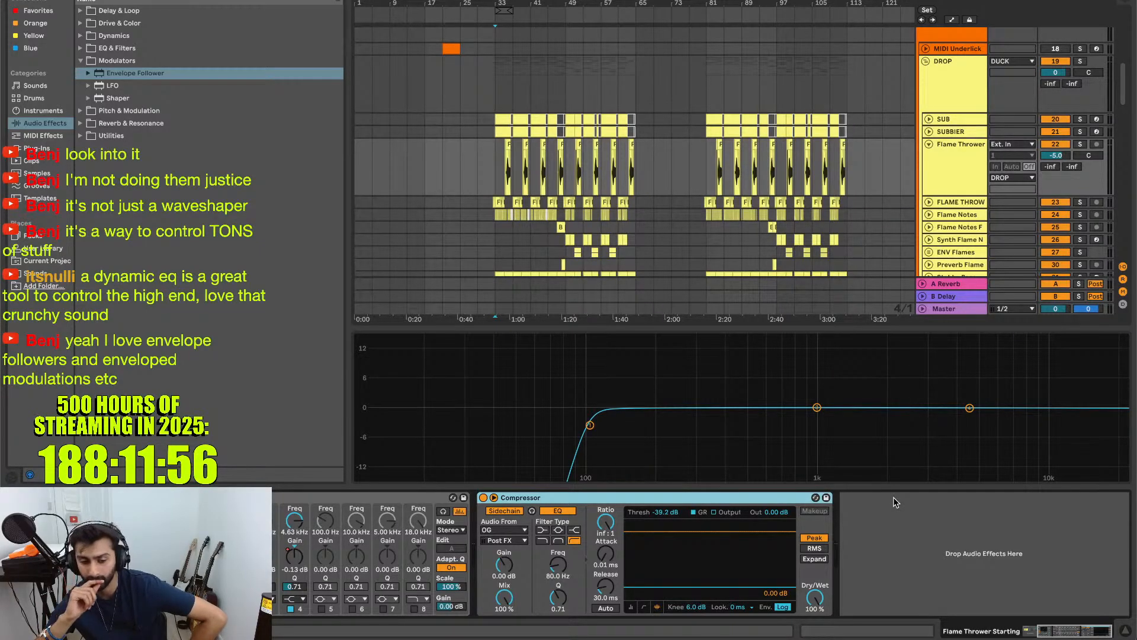
- Browse the AUv2 plug-ins vendor by vendor for an EQ plug-in, checking the contents of individual vendor folders
click(37, 273)
click(37, 148)
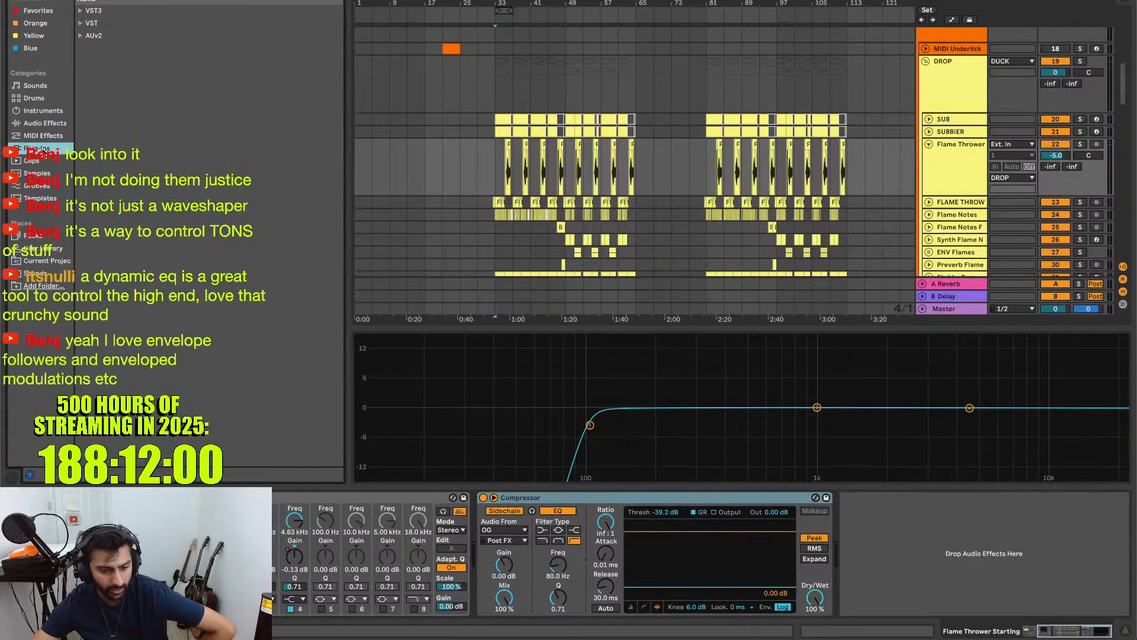
click(151, 33)
key(Right)
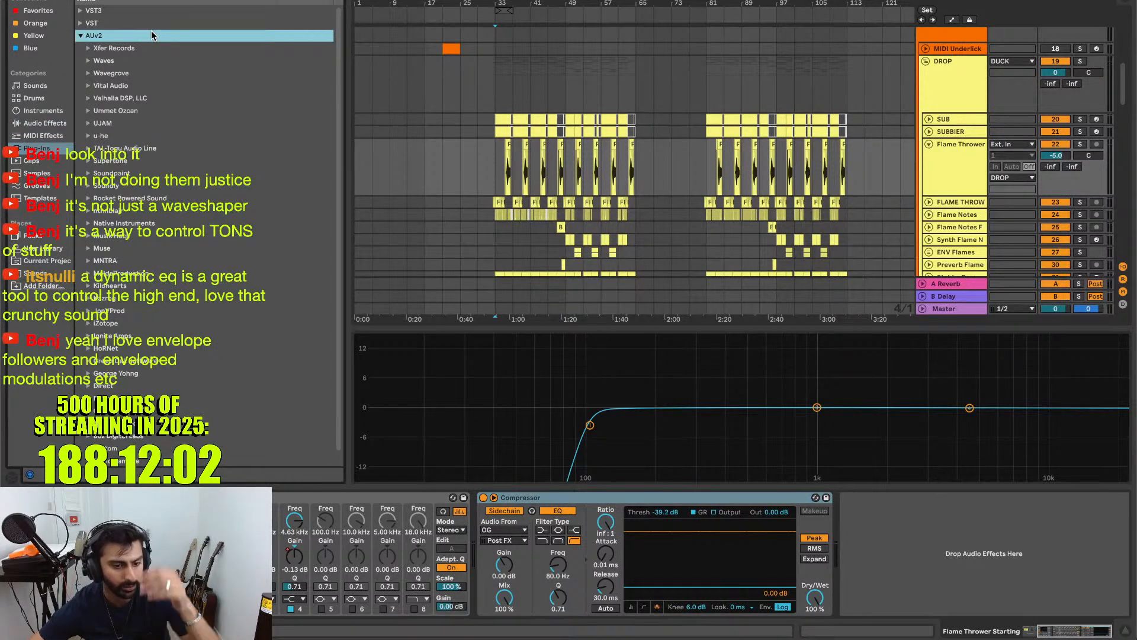
key(Down)
key(Down)
key(Down)
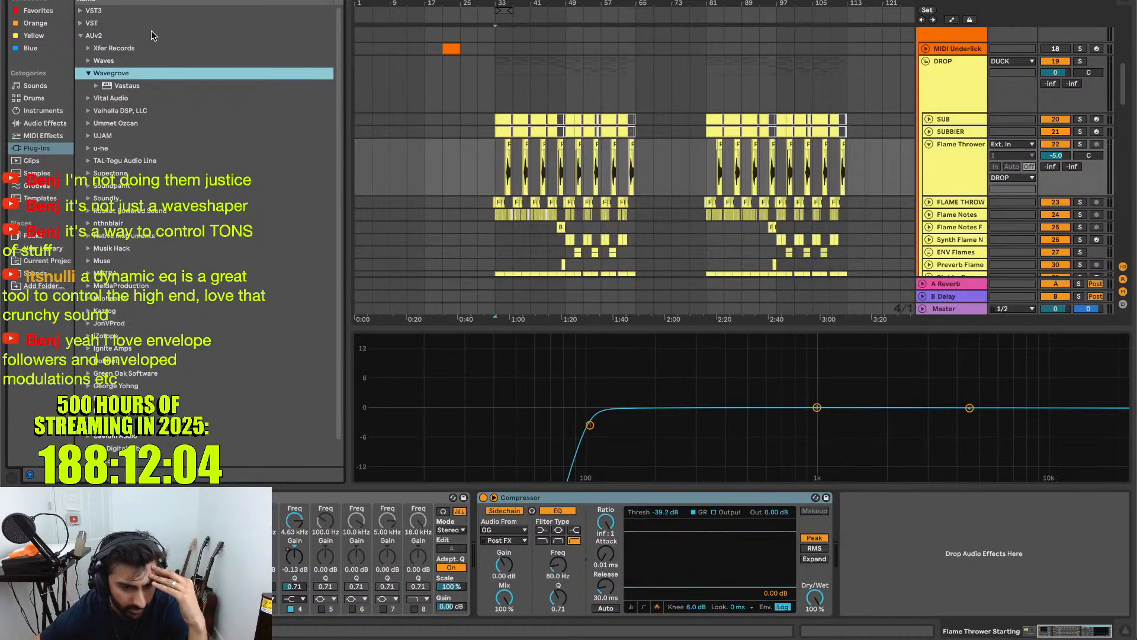
key(Down)
key(Right)
key(Left)
key(Down)
key(Down)
key(Down)
key(Down)
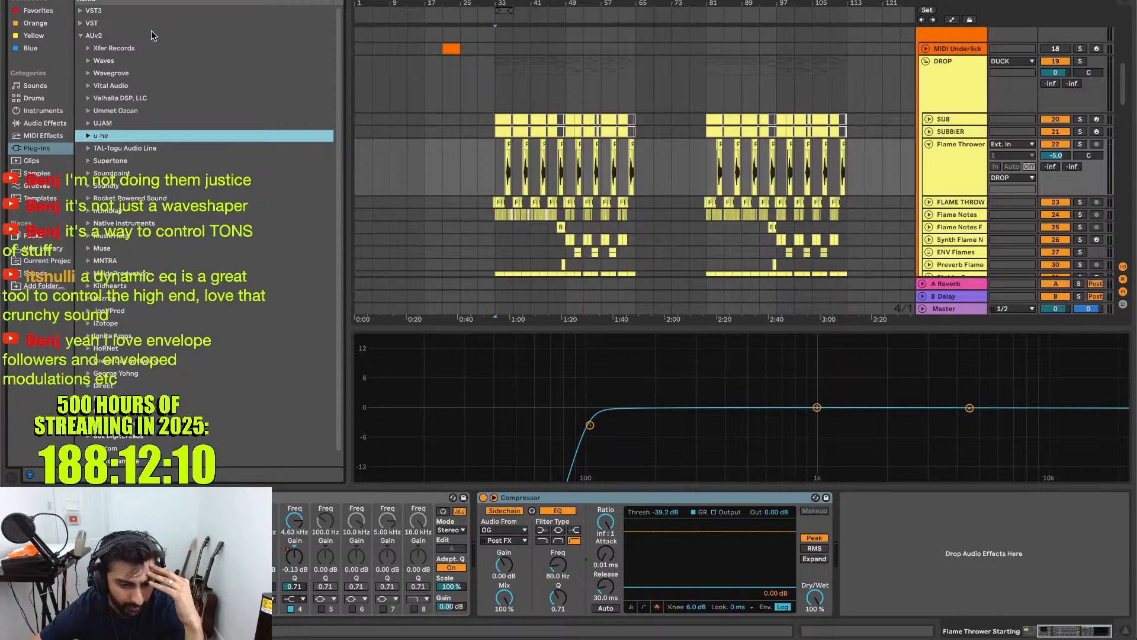
key(Down)
key(Down)
key(Down)
key(Down)
key(Down)
key(Down)
key(Down)
key(Down)
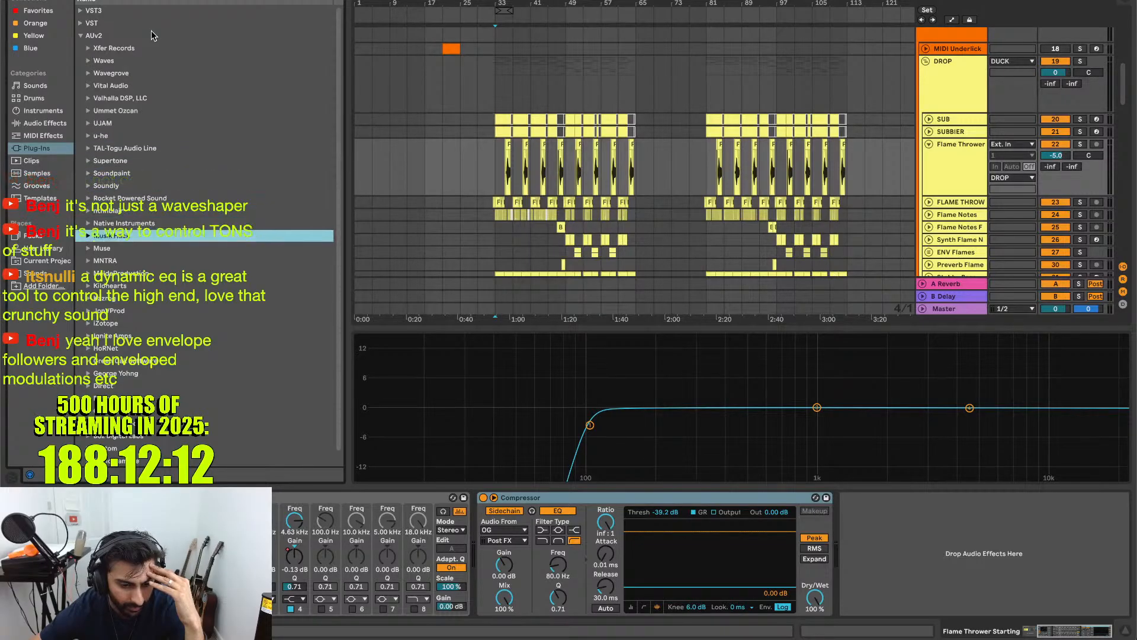
key(Down)
key(Right)
key(Left)
key(Down)
key(Down)
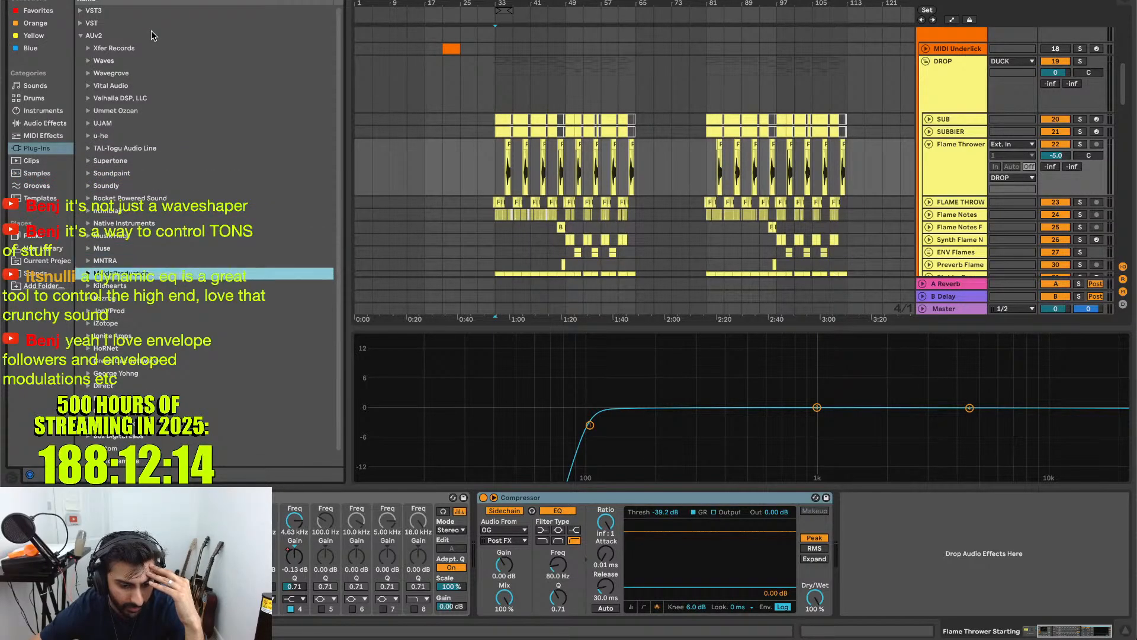
scroll(164, 175, down, 1)
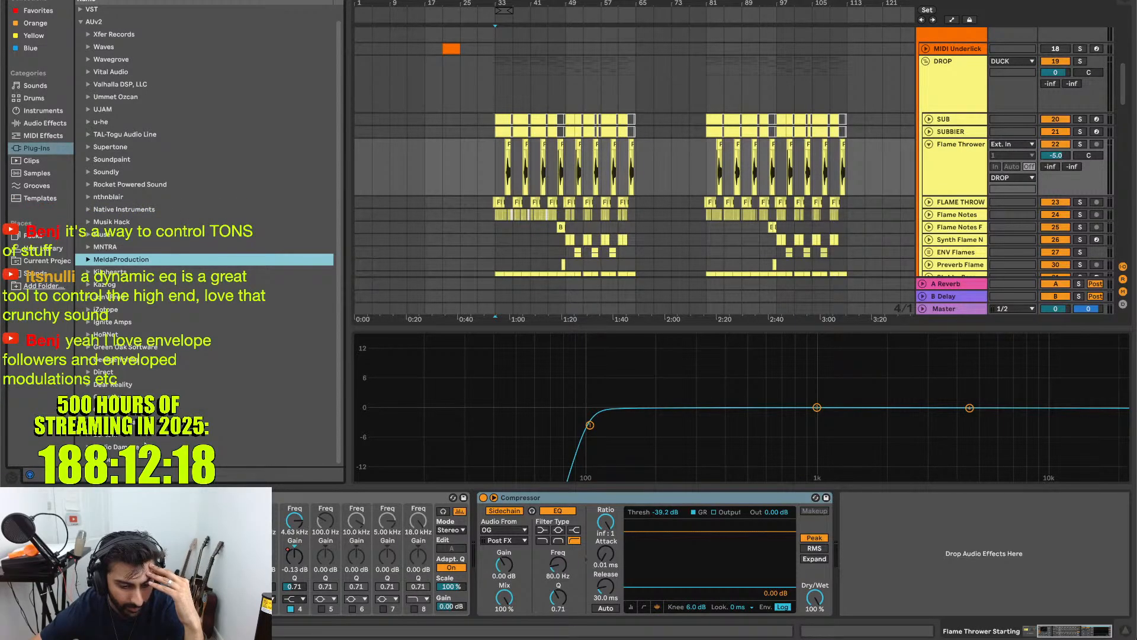
- Try to load the AUv2 version of HoRNetThirtyOneMK2 after the Compressor, dismiss the security alert, and delete the device
click(158, 334)
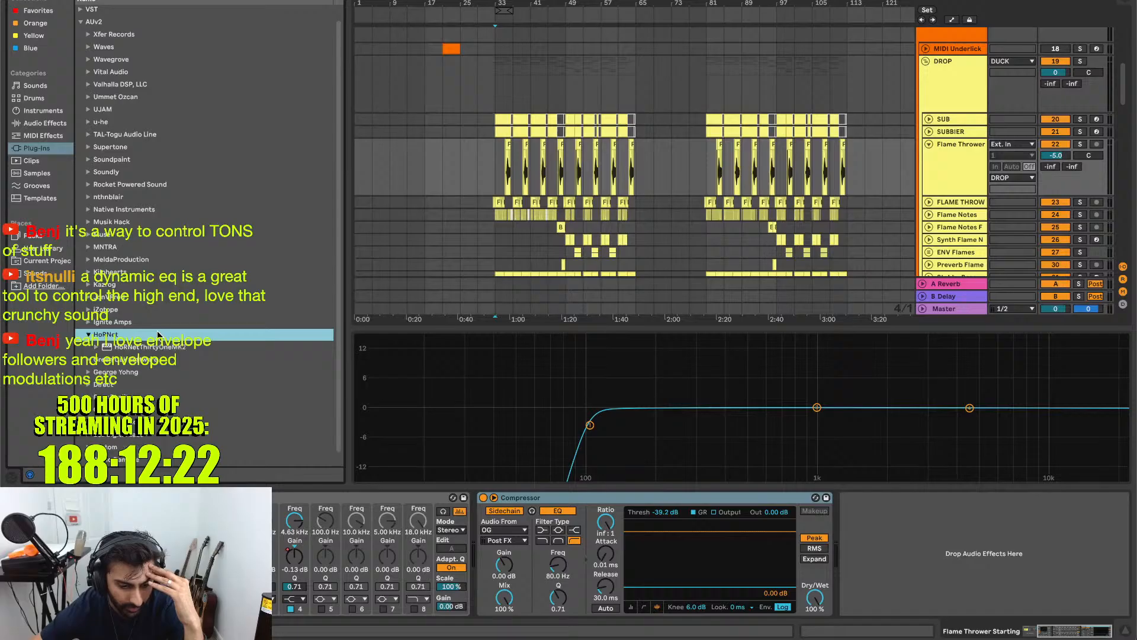
key(Down)
key(Return)
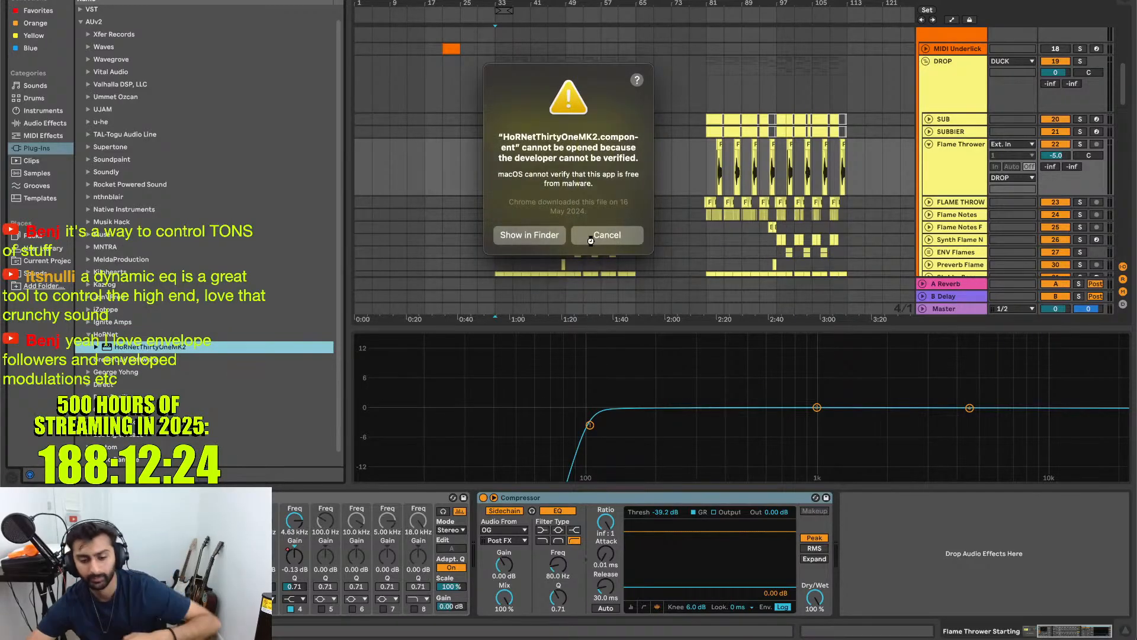
click(592, 237)
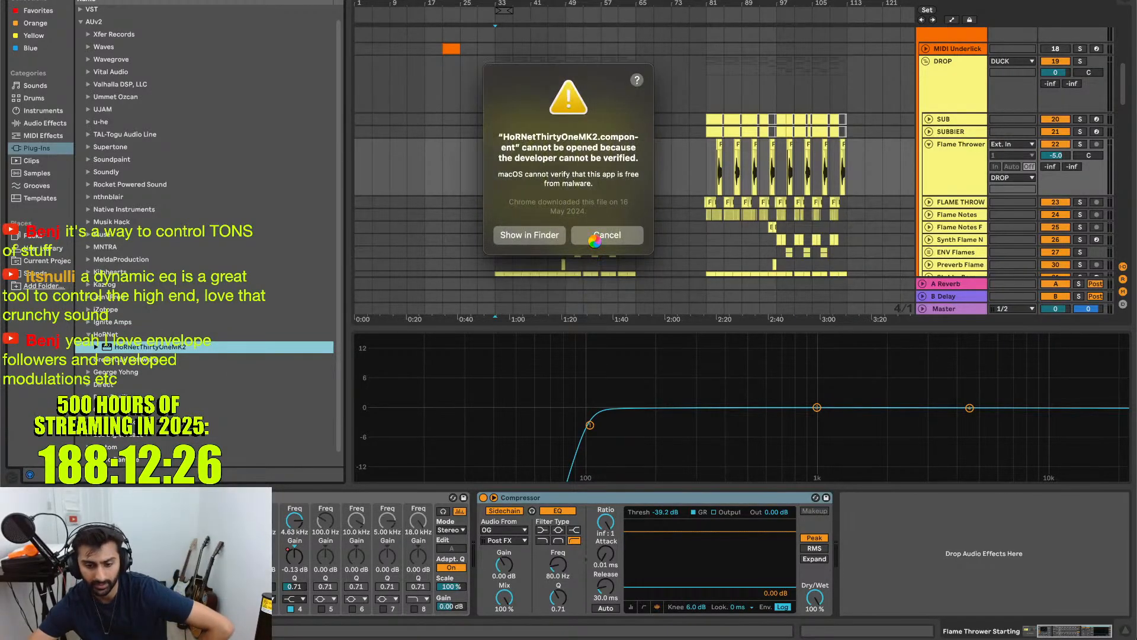
click(595, 237)
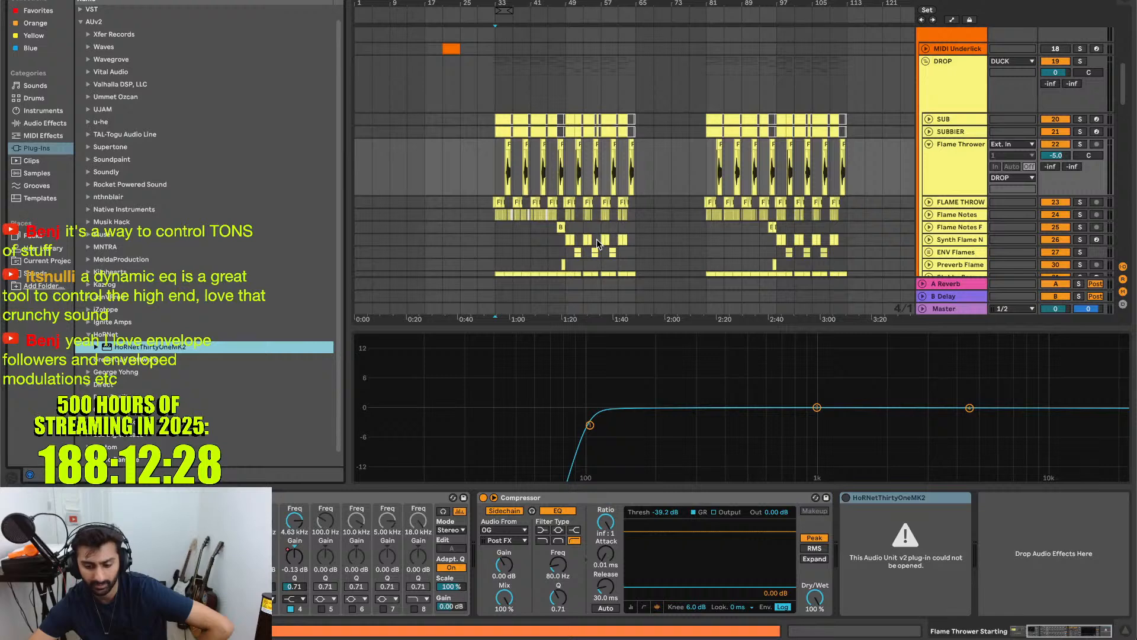
click(901, 501)
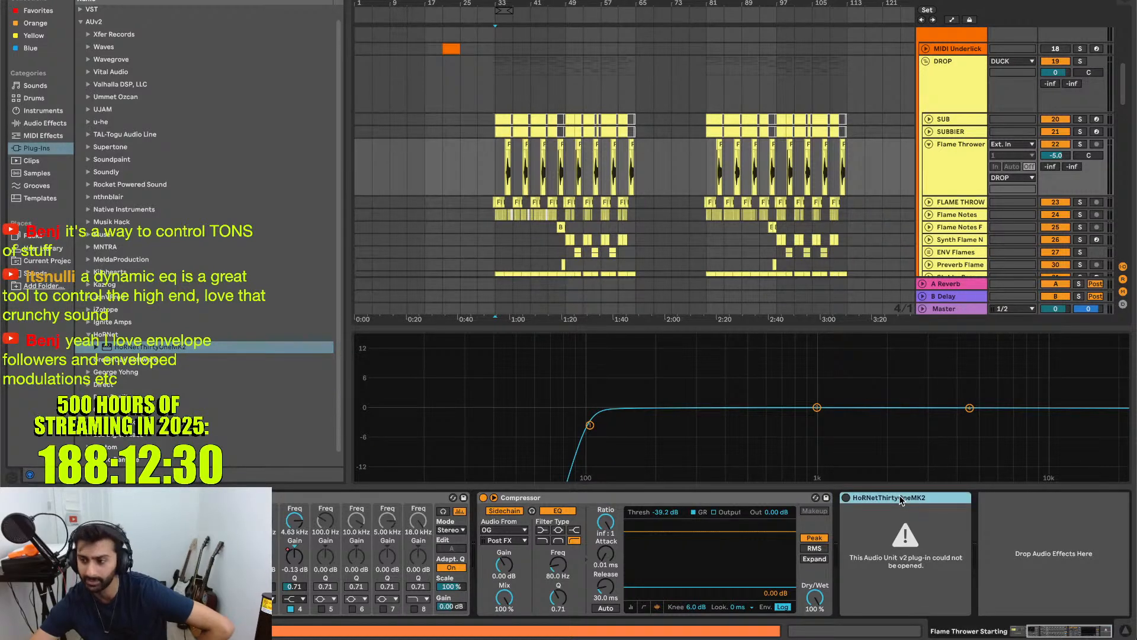
key(Delete)
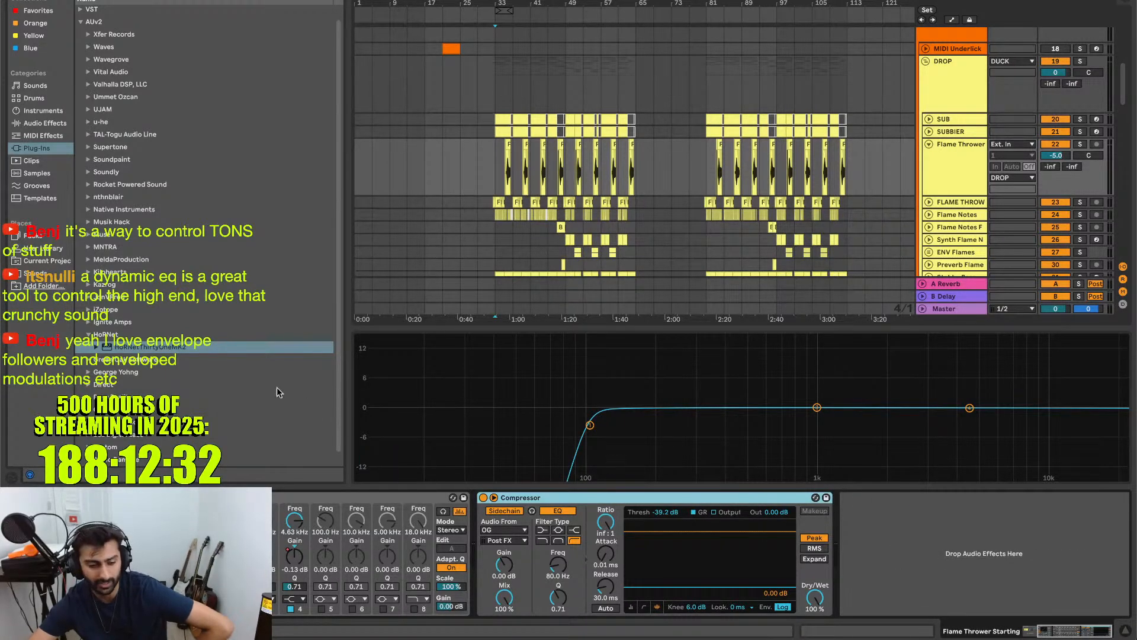
- Collapse the HoRNet and AUv2 folders and list the VST plug-ins
click(88, 335)
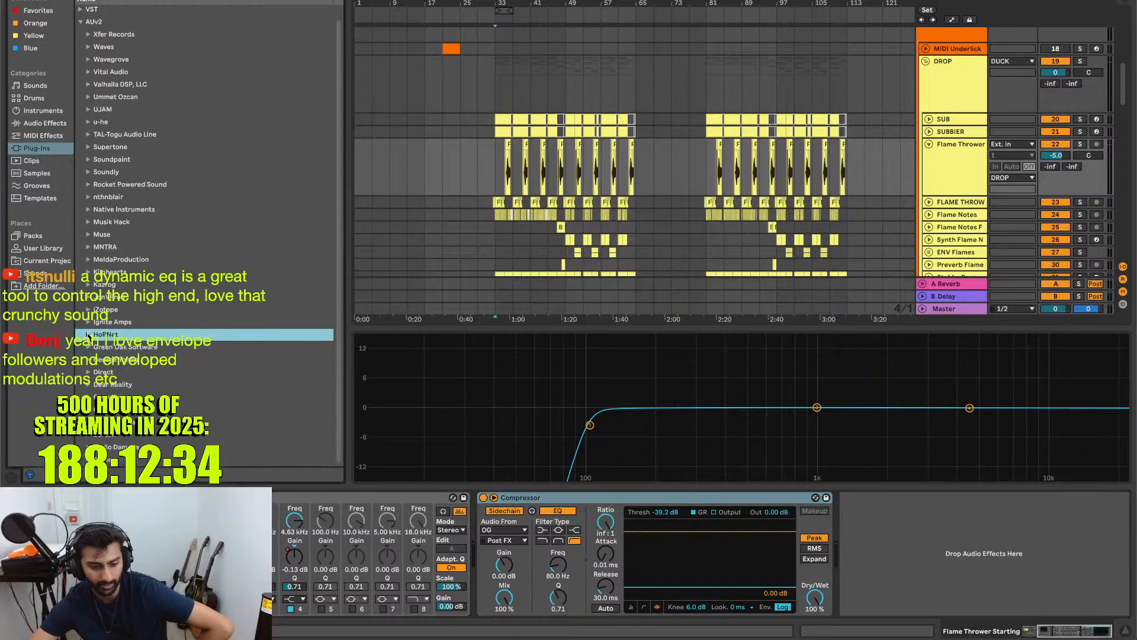
scroll(152, 151, up, 1)
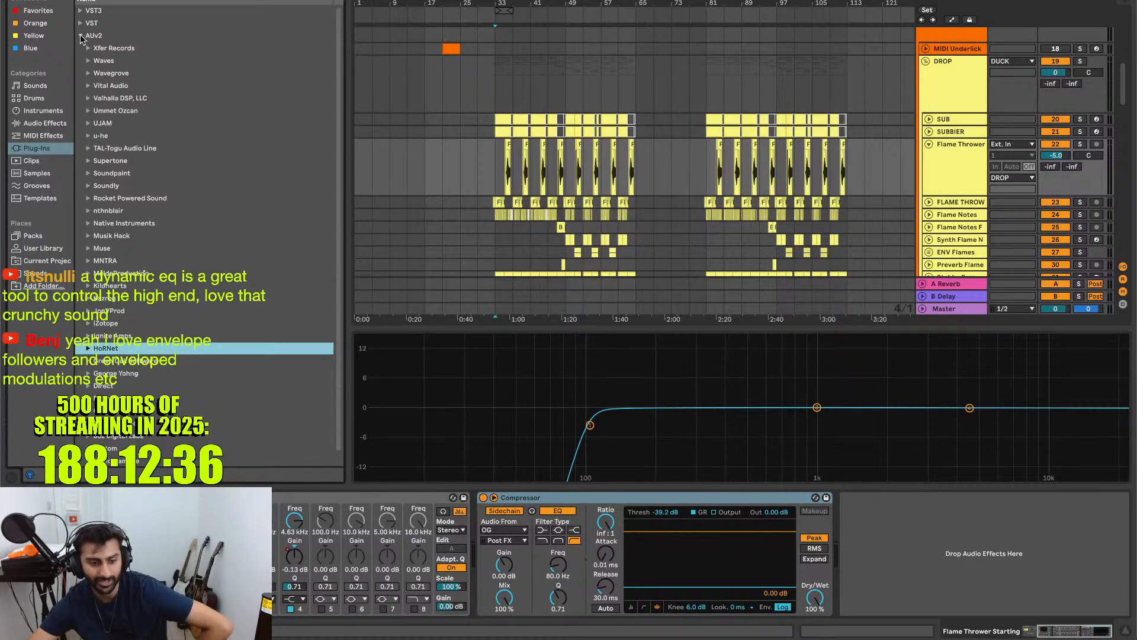
click(81, 36)
click(79, 23)
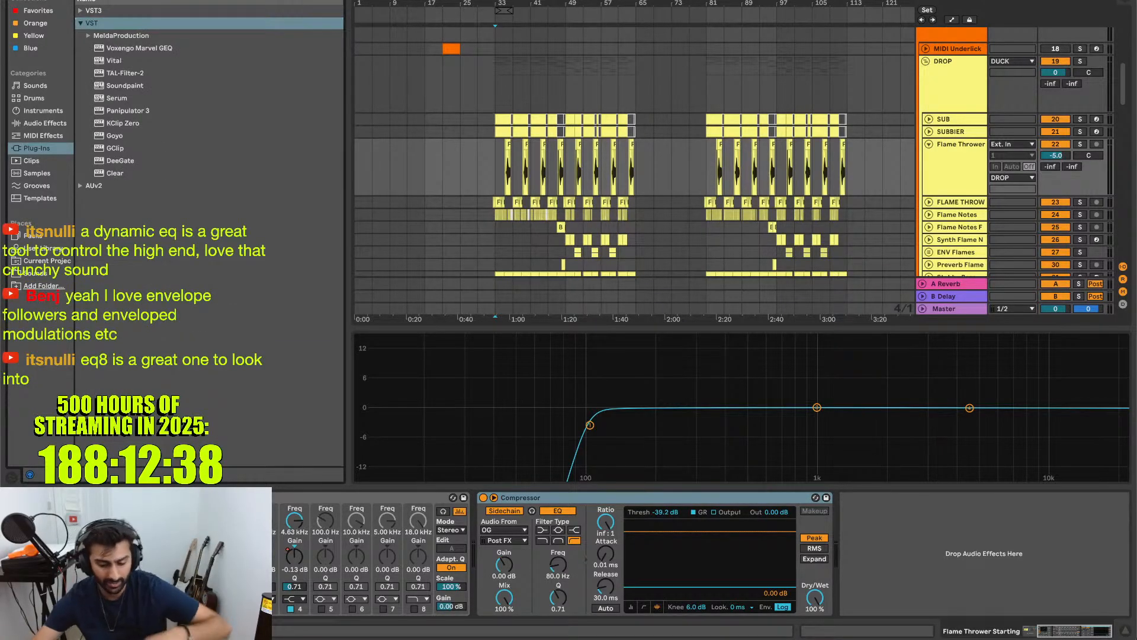
- Search the plug-ins for "eq", load the VST3 version of HoRNetThirtyOneMK2 after the Compressor, and close its plug-in window
text(eq)
key(Down)
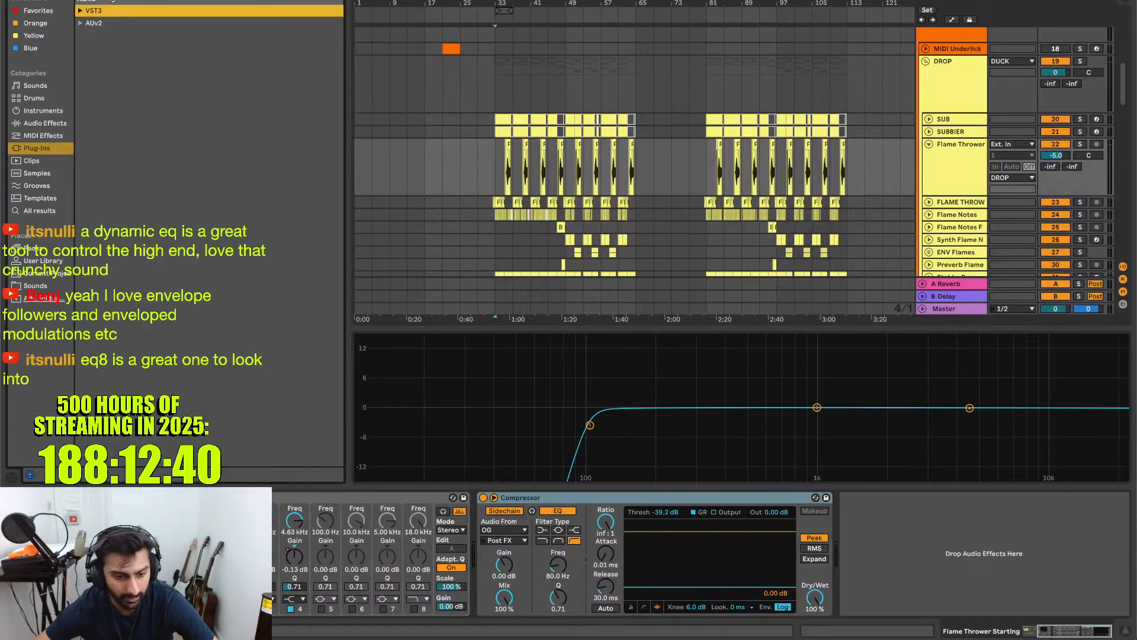
key(Right)
key(Down)
key(Right)
key(Down)
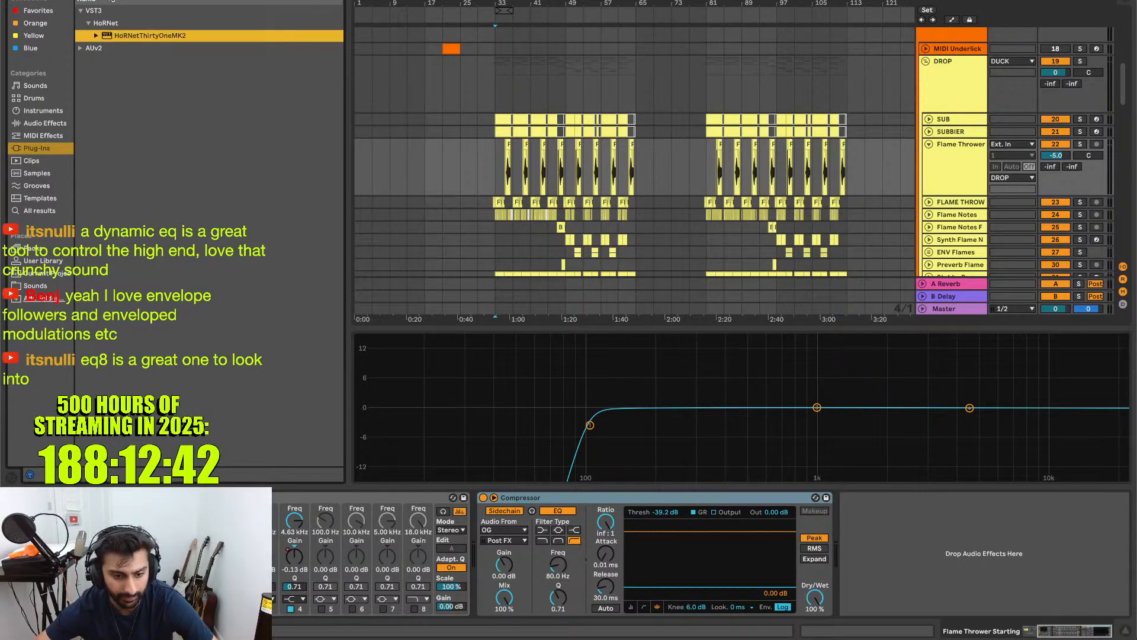
key(Return)
drag(429, 23, 620, 80)
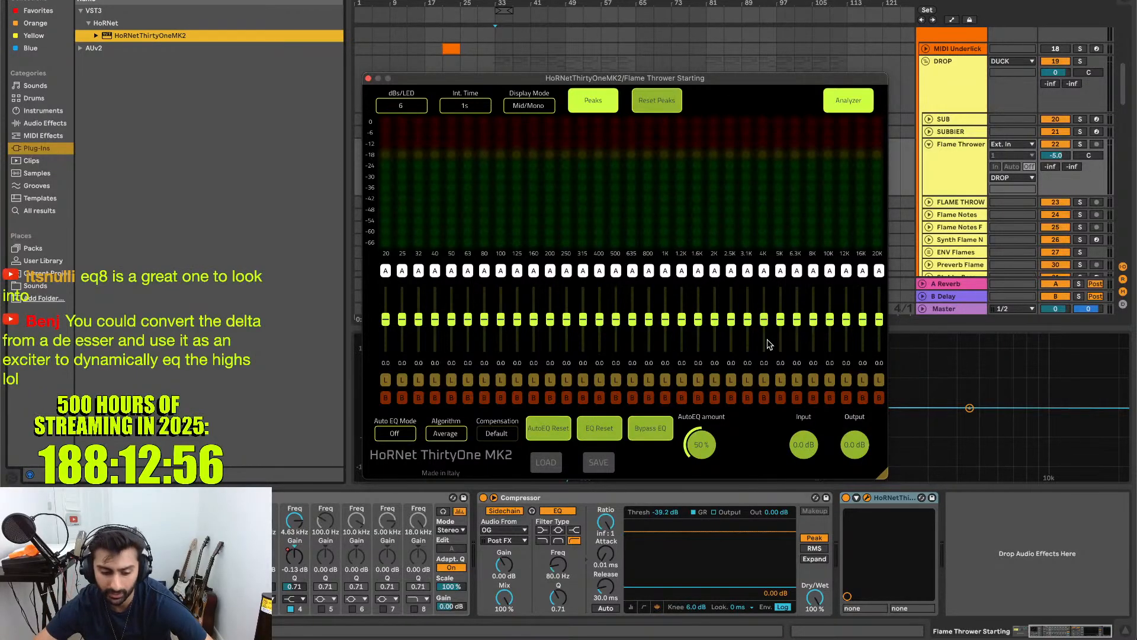
click(368, 78)
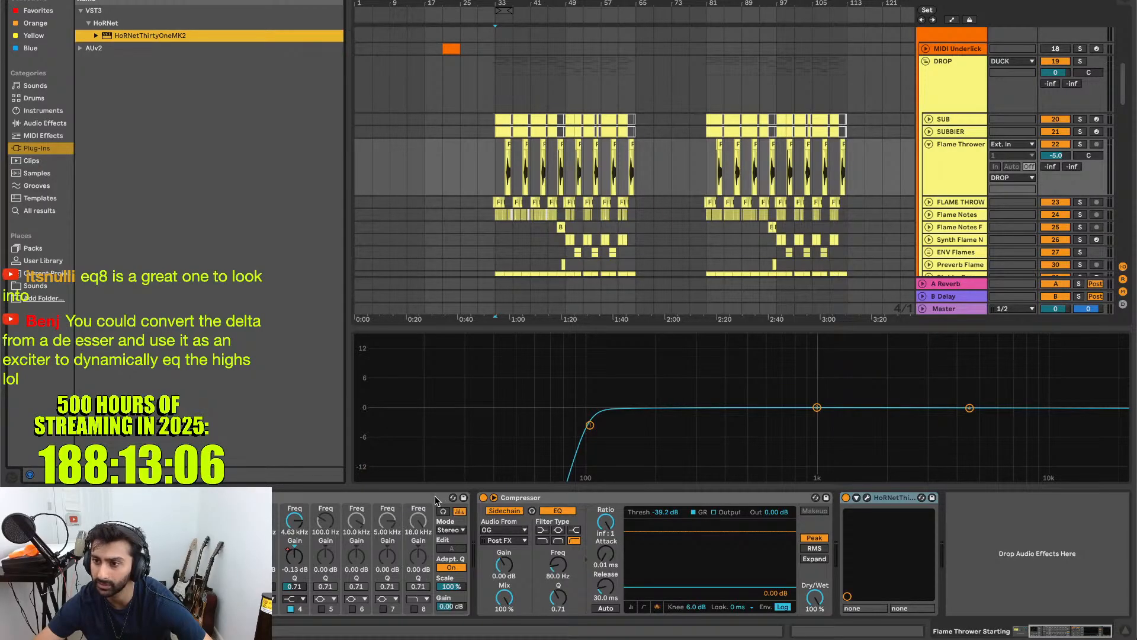
- Try EQ Eight between the Compressor and HoRNetThirtyOneMK2, and return it to its place before the Compressor
drag(428, 496, 918, 527)
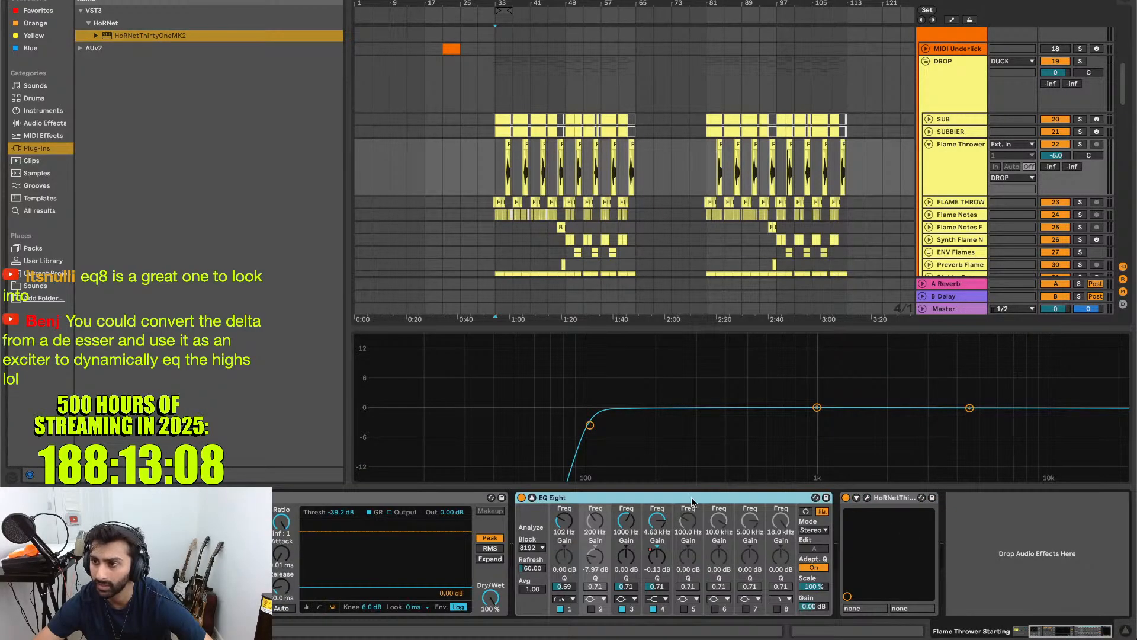
drag(573, 500, 284, 533)
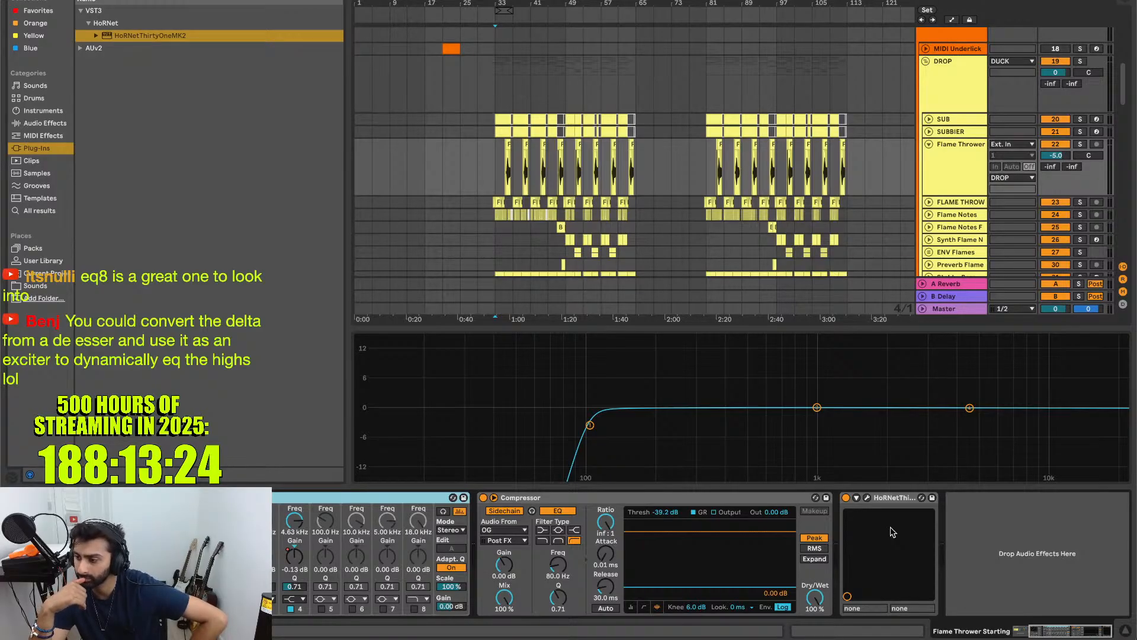
- Search the audio effects for a de-esser
click(45, 124)
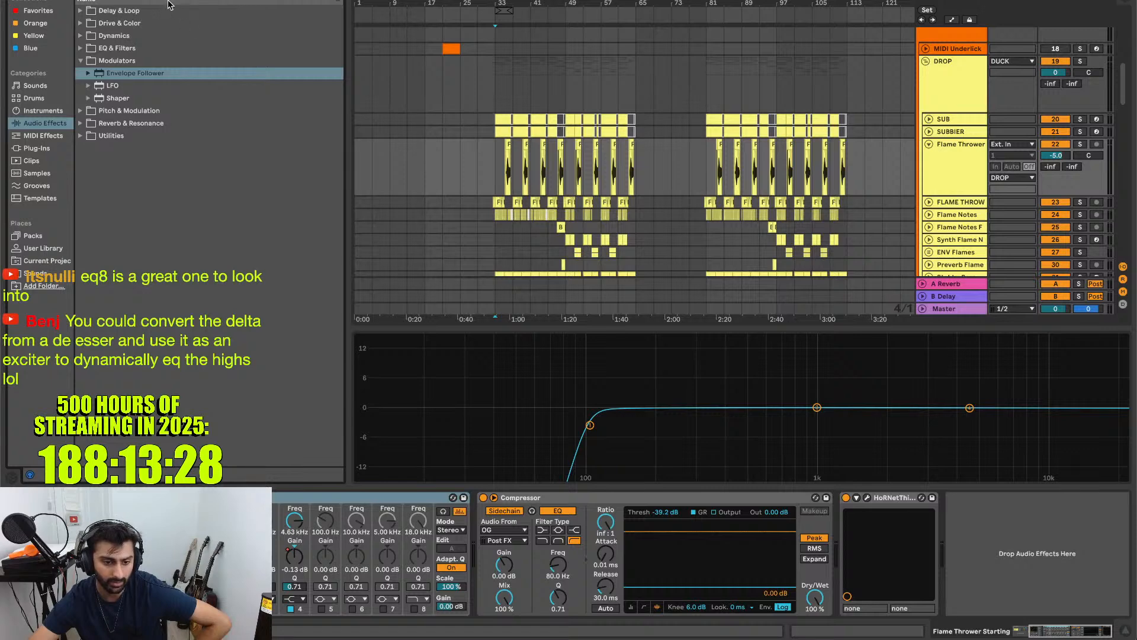
key(super+f)
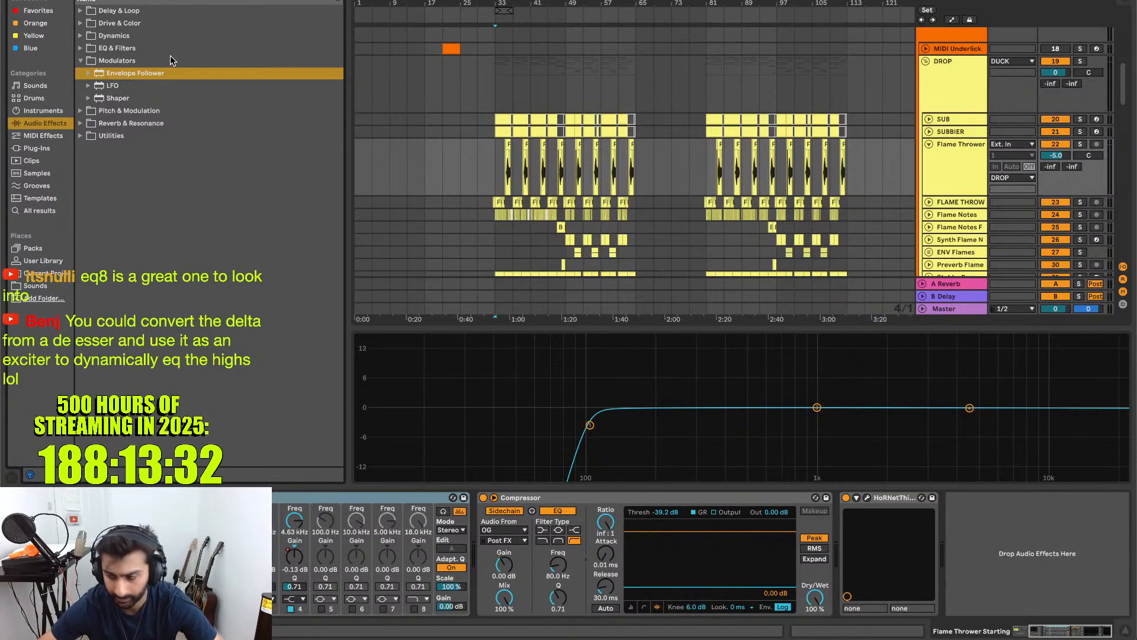
text(soo)
key(BackSpace)
key(BackSpace)
key(BackSpace)
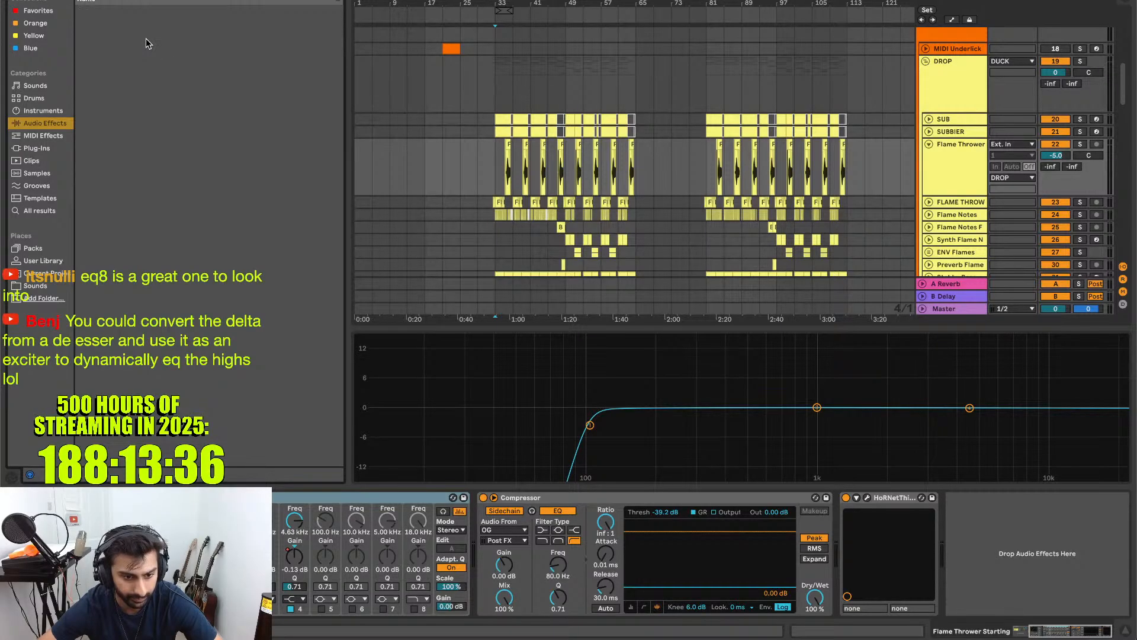
text(mul)
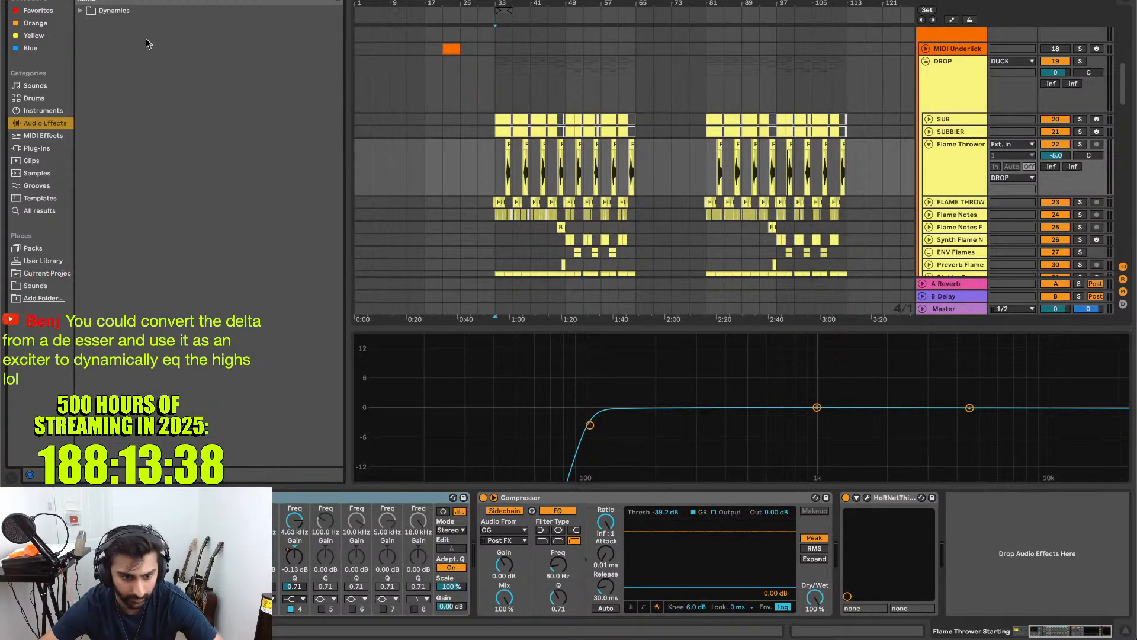
- Load the De-Esser preset of Multiband Dynamics after HoRNetThirtyOneMK2 on the Flame Thrower track
click(151, 12)
key(Right)
key(Down)
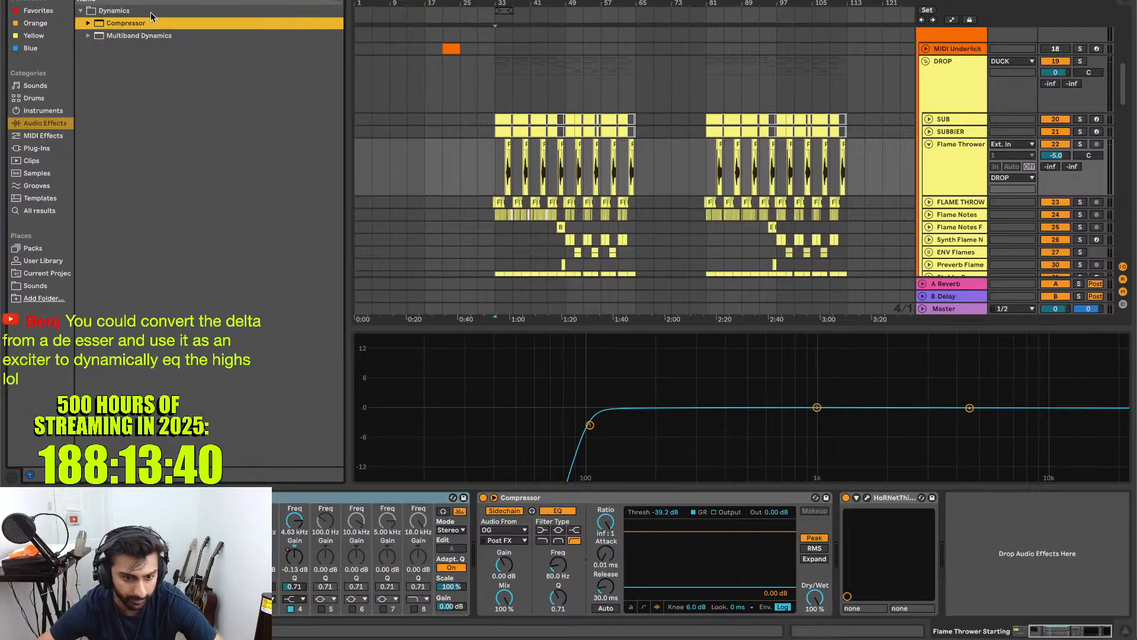
key(Down)
key(Right)
key(Down)
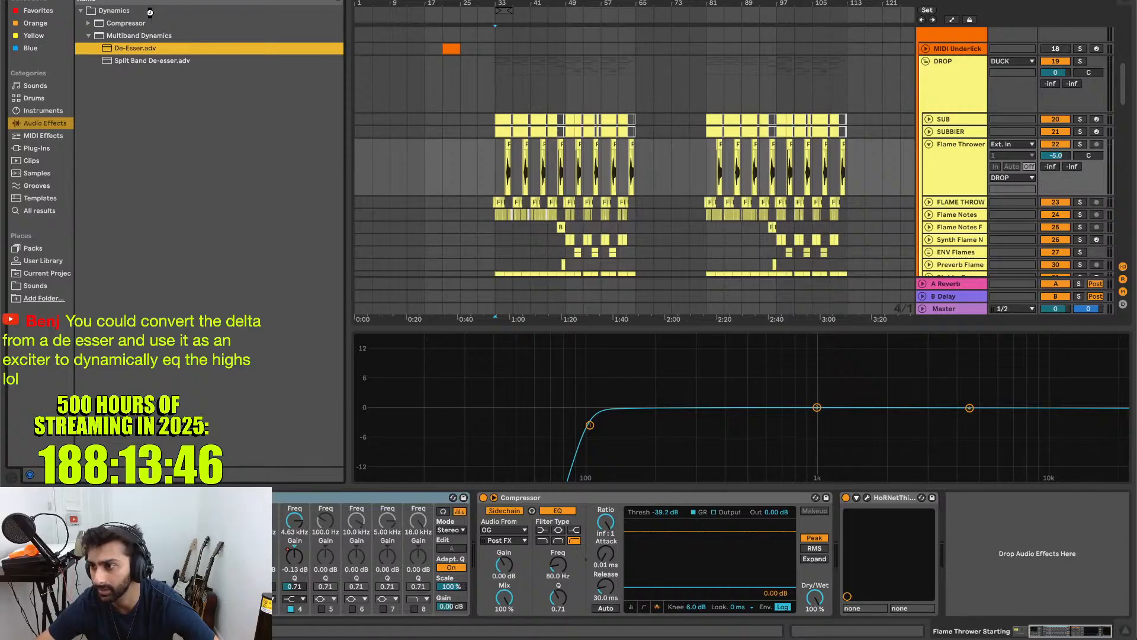
key(Return)
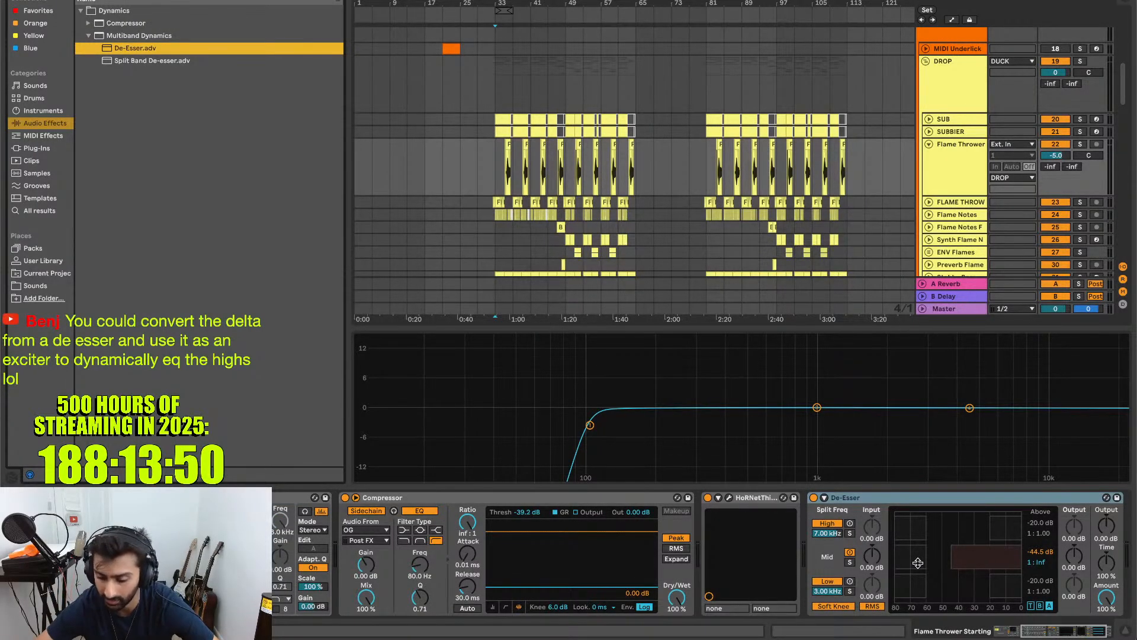
- Delete the De-Esser device from the chain and clear the browser search
click(917, 500)
scroll(916, 502, right, 2)
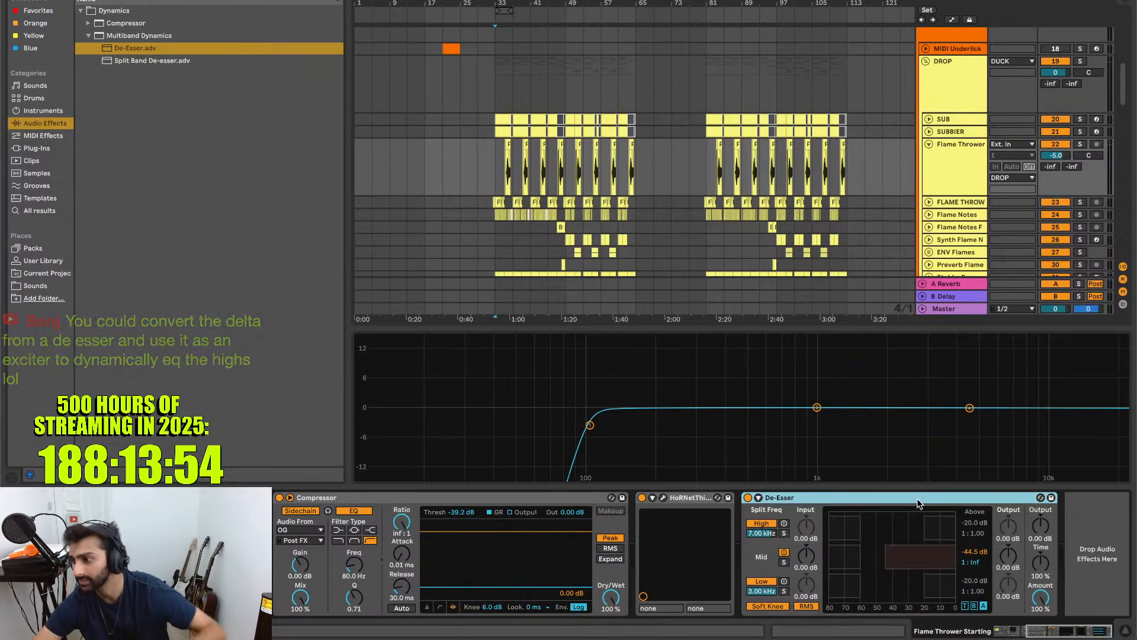
key(Delete)
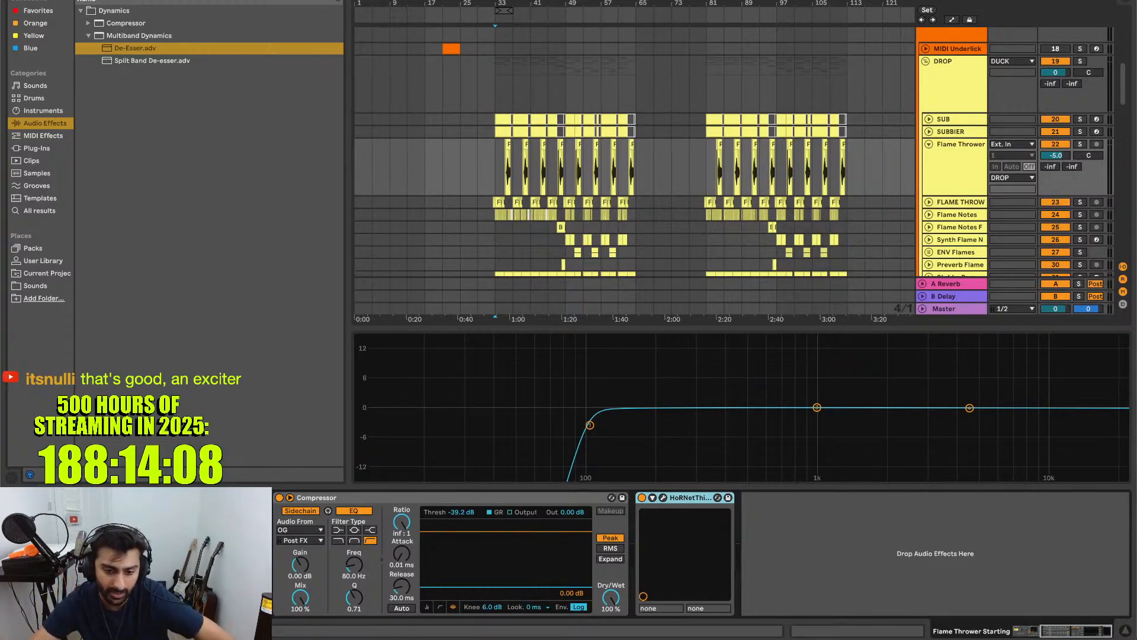
key(ctrl+f)
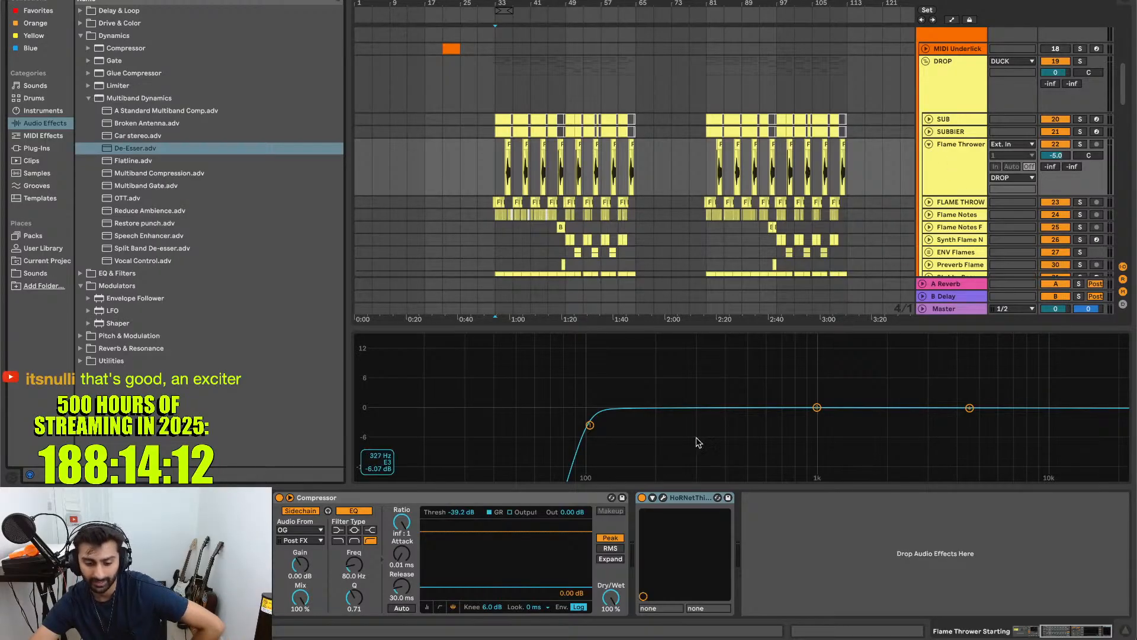
- Delete HoRNetThirtyOneMK2 from the Flame Thrower track's device chain
click(677, 501)
key(Delete)
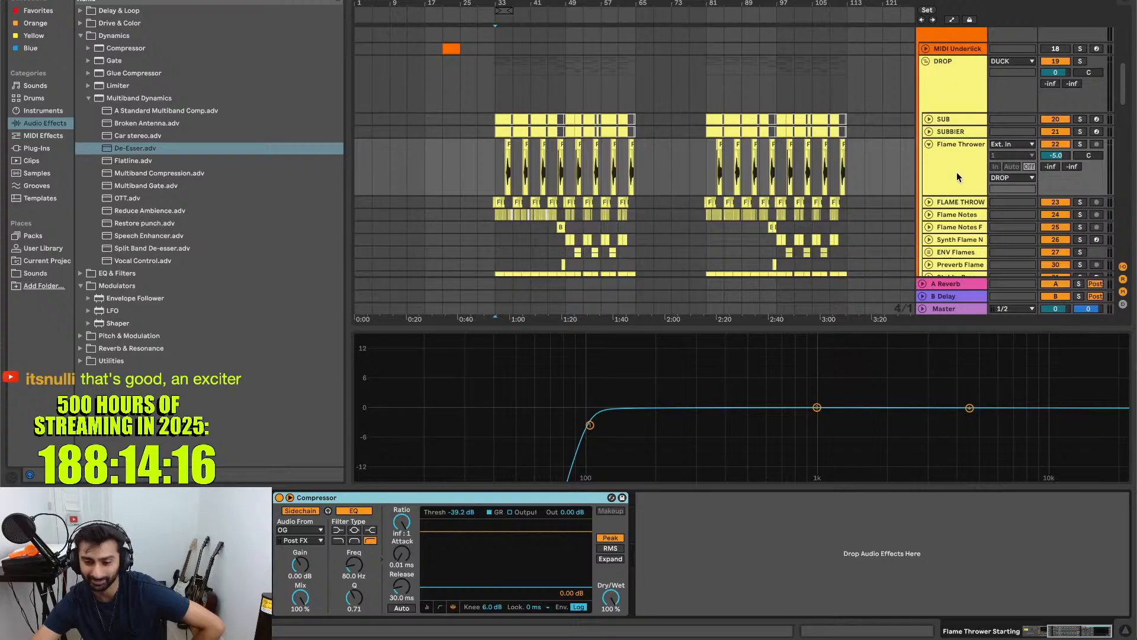
- Fold the Firestarter Vox group so its OG and Del tracks are hidden
scroll(730, 207, up, 10)
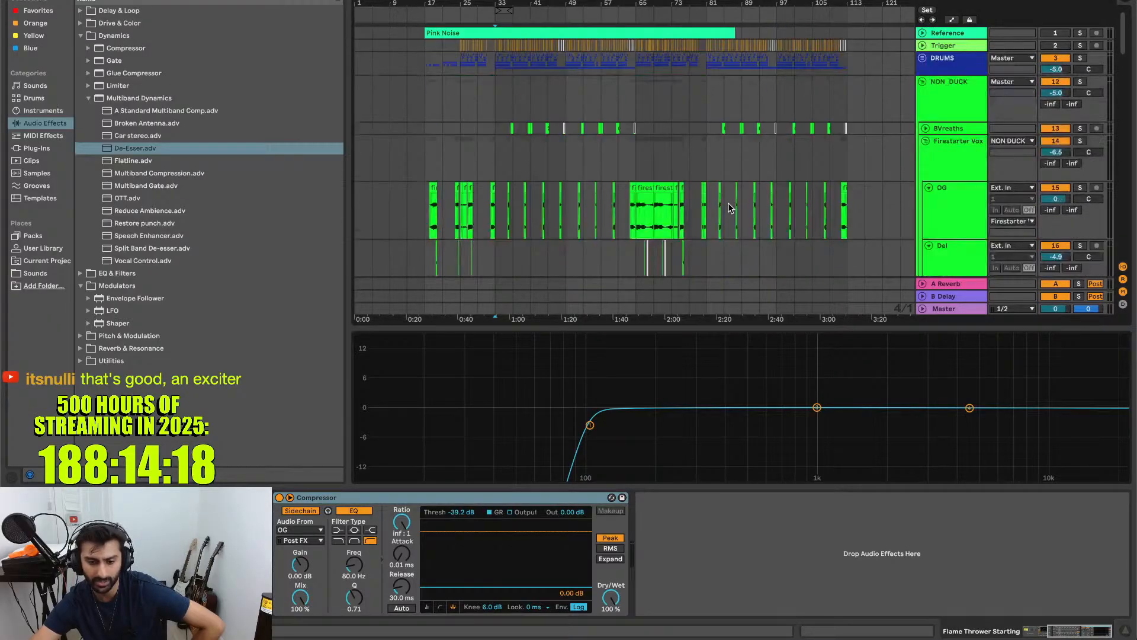
click(426, 62)
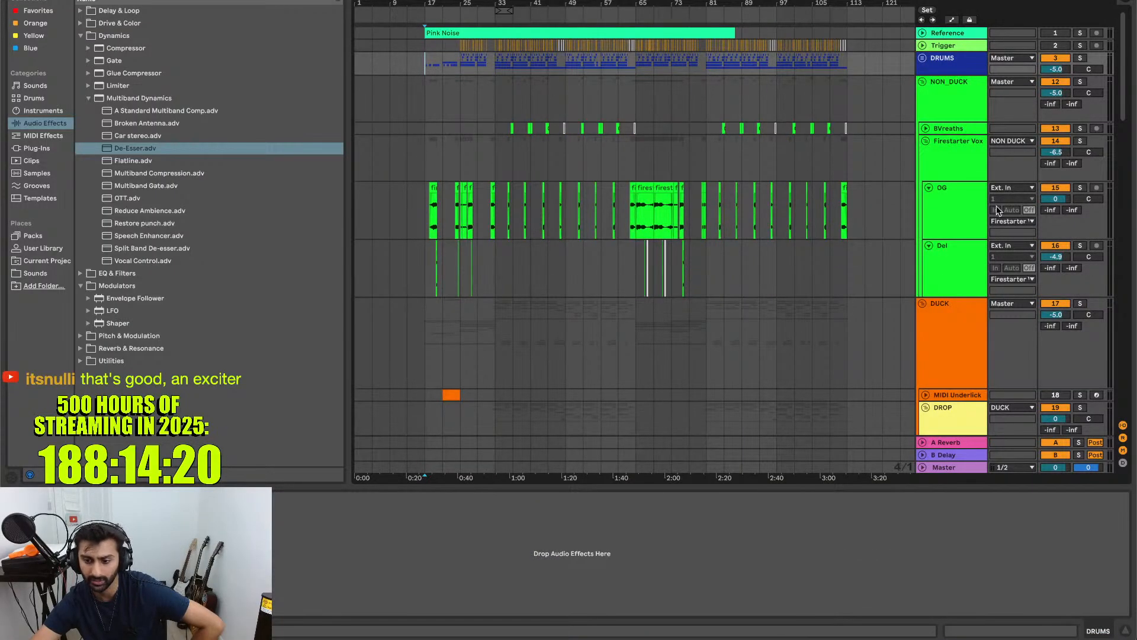
click(954, 170)
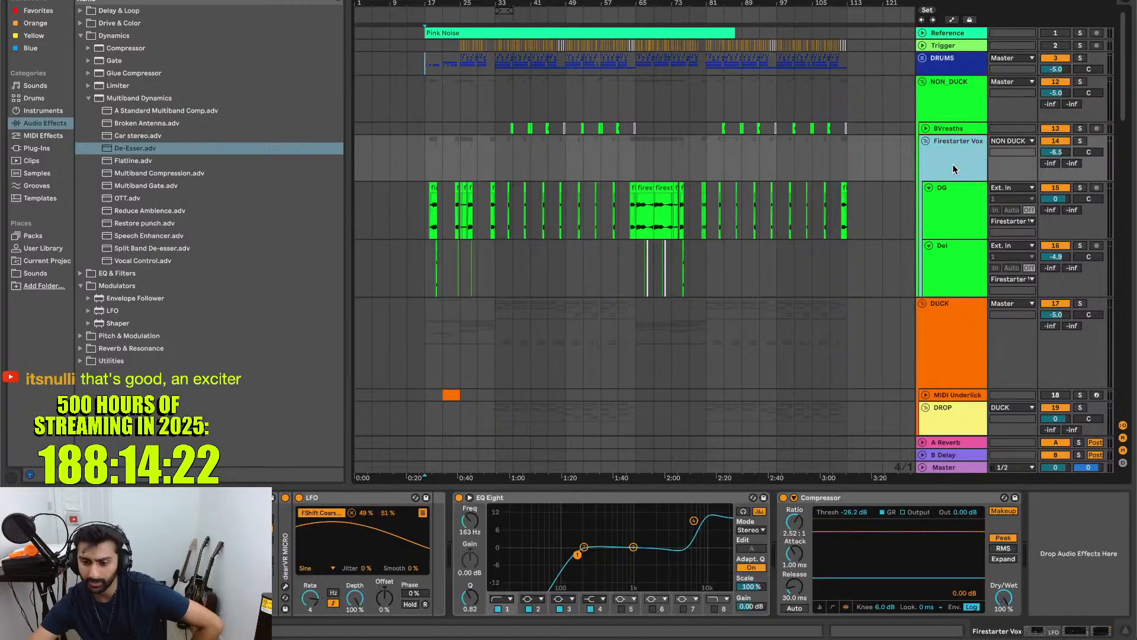
key(Left)
- Fold the FIRE CRACKLE group at the end of the FX tracks
key(Down)
key(Down)
key(Down)
key(Down)
key(Down)
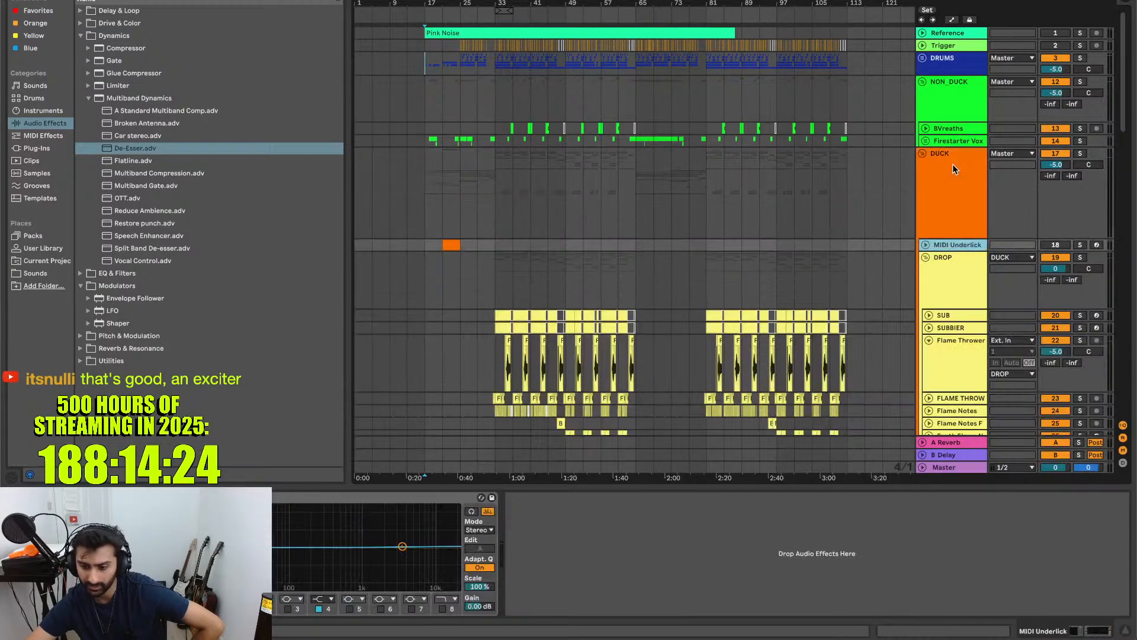
key(Down)
key(Down)
key(Down)
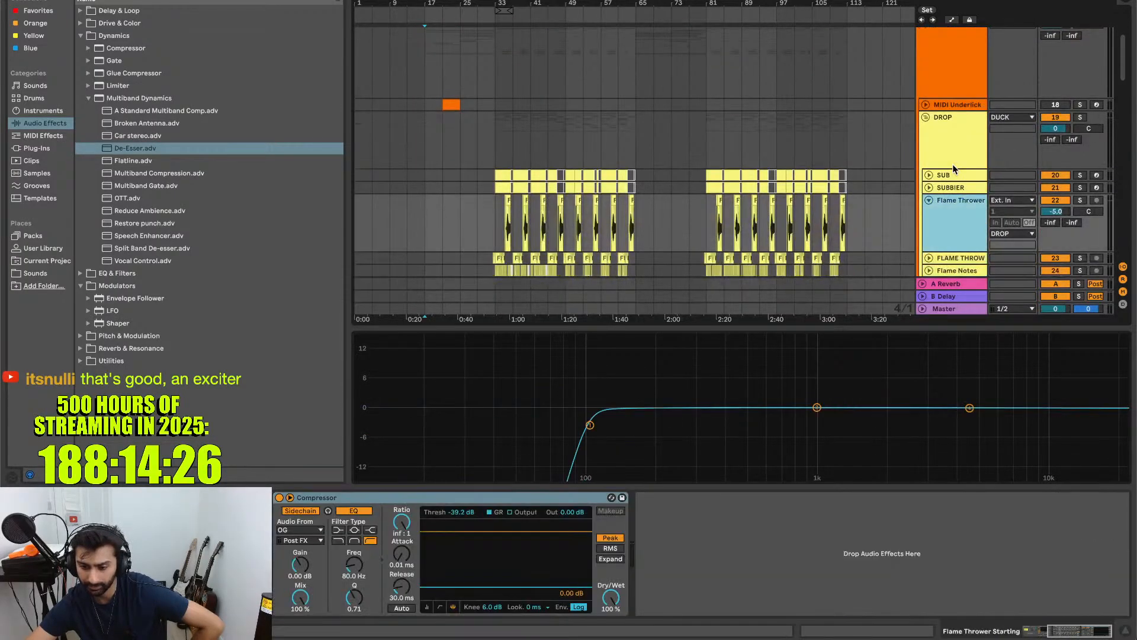
key(Down)
key(Down)
key(Down)
key(Down)
key(Down)
key(Down)
key(Down)
key(Down)
key(Down)
key(Down)
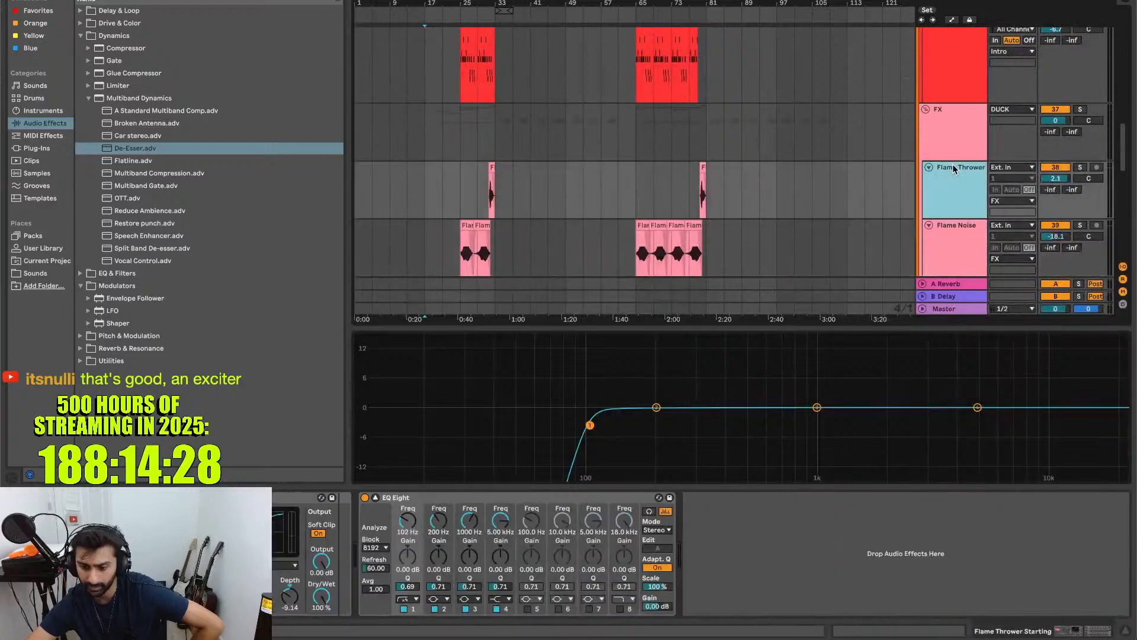
key(Down)
key(Down)
key(Down)
key(Down)
key(Down)
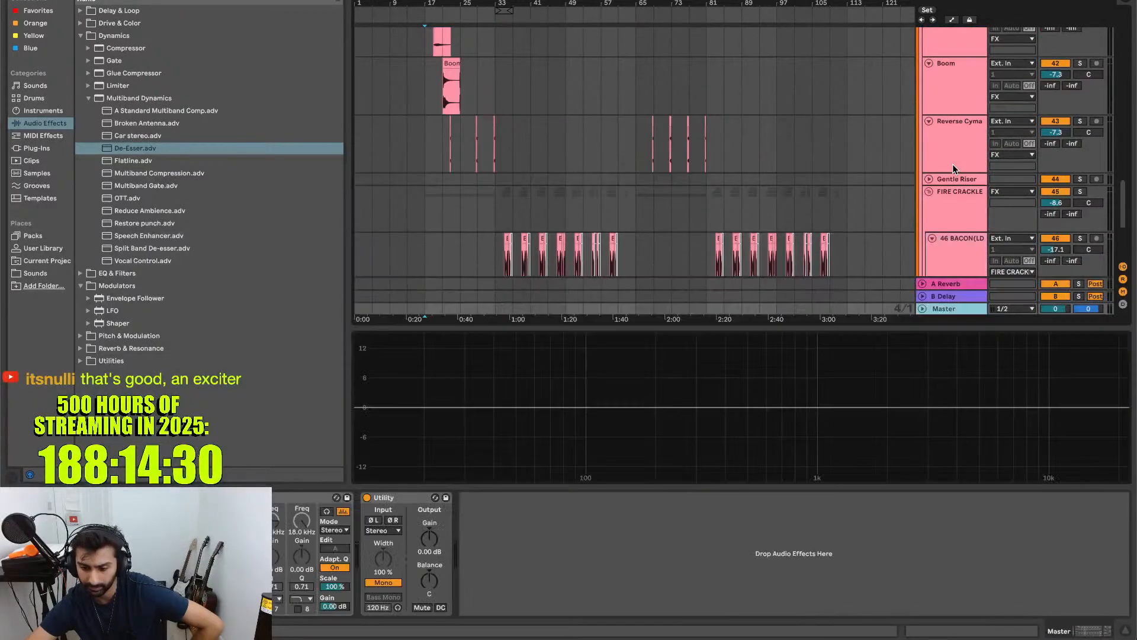
key(Up)
key(Up)
key(Up)
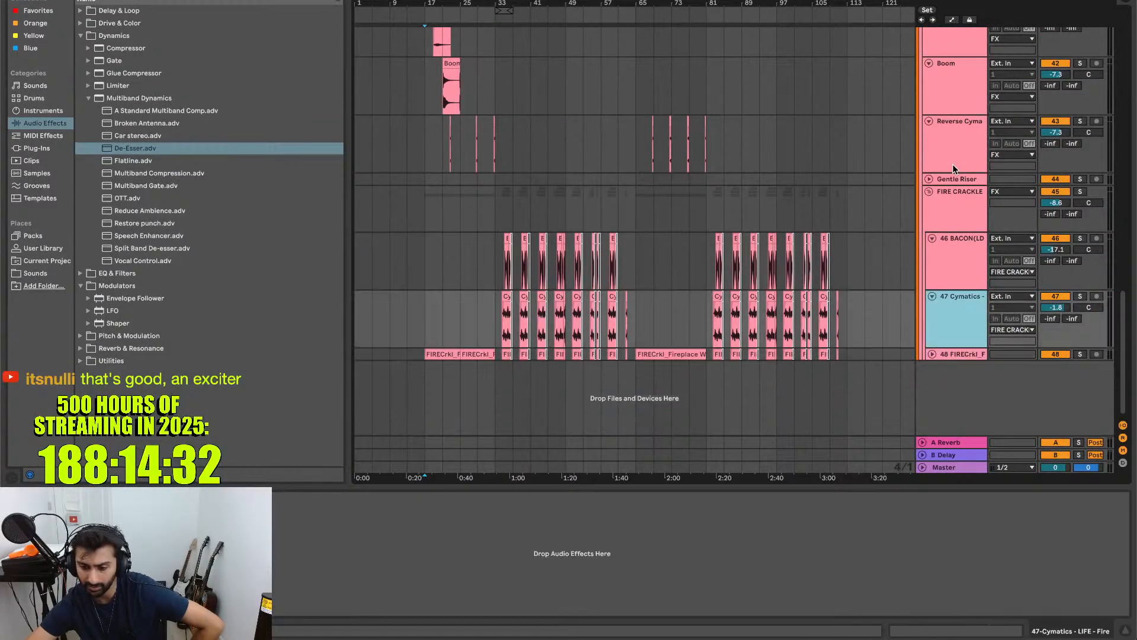
key(Left)
- Minimize the FX group's individual tracks from Flame Thrower to Reverse Cymbal, and expand Gentle Riser
key(Up)
key(Up)
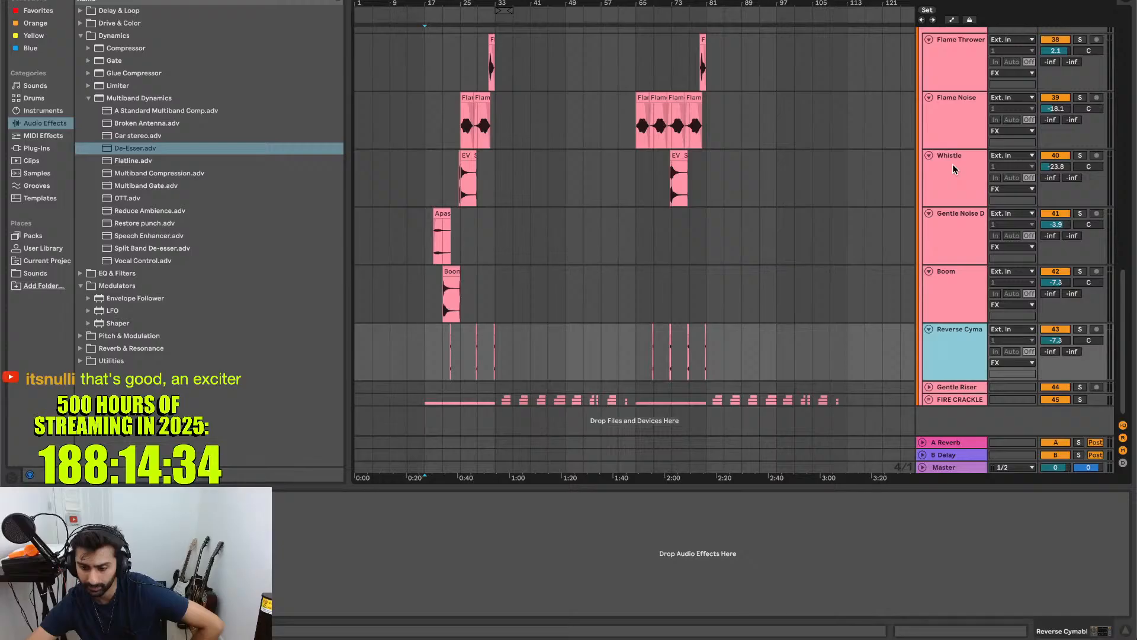
key(Up)
key(Up)
key(Up)
key(Up)
key(Up)
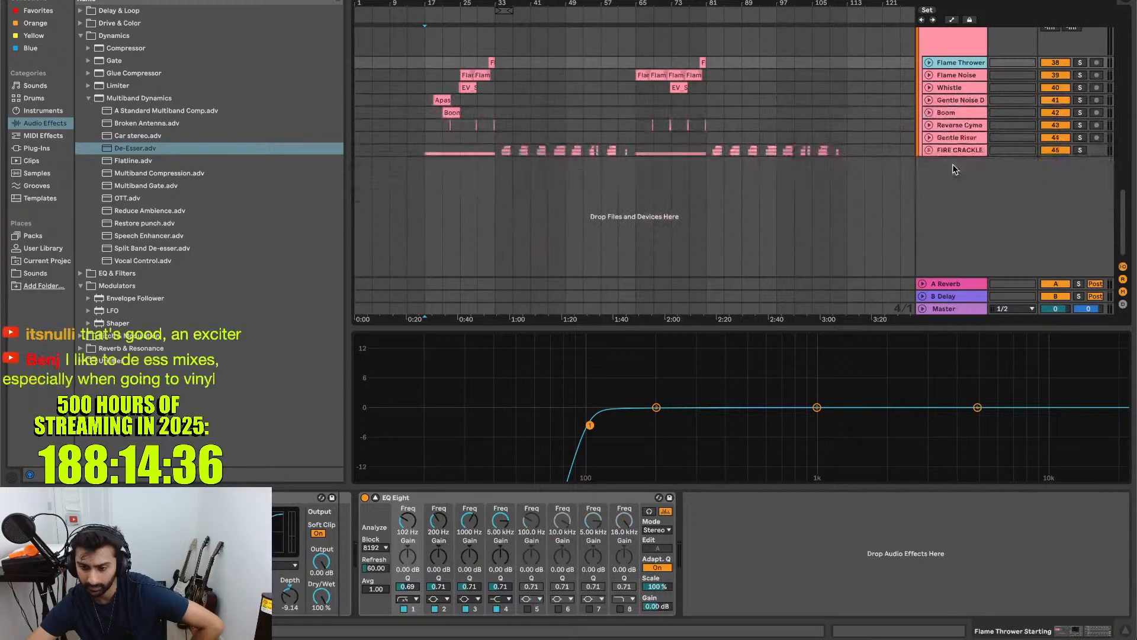
click(928, 137)
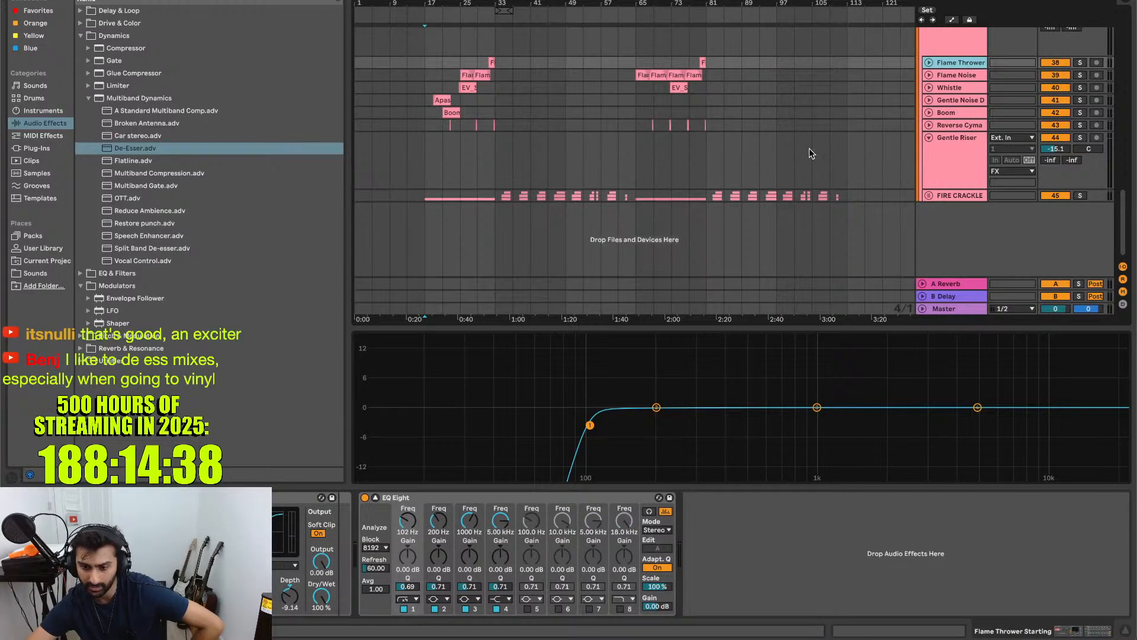
scroll(809, 149, up, 1)
scroll(950, 172, up, 5)
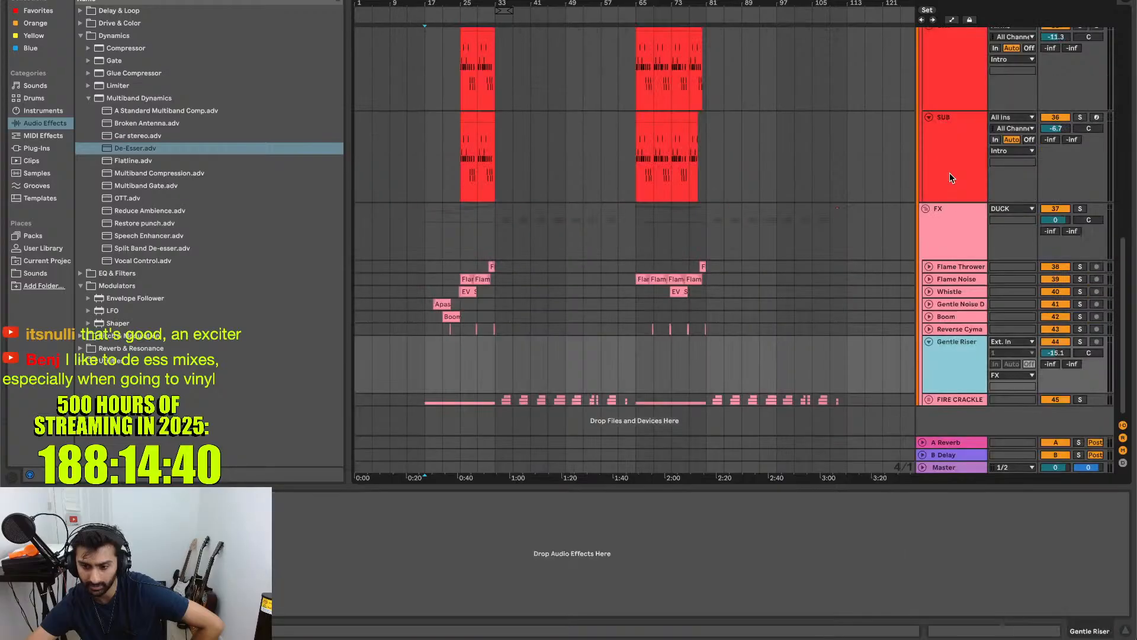
- Fold the FX group and minimize the Intro group's individual tracks
click(950, 172)
click(951, 226)
key(u)
key(Up)
key(u)
key(Up)
key(u)
key(Up)
key(u)
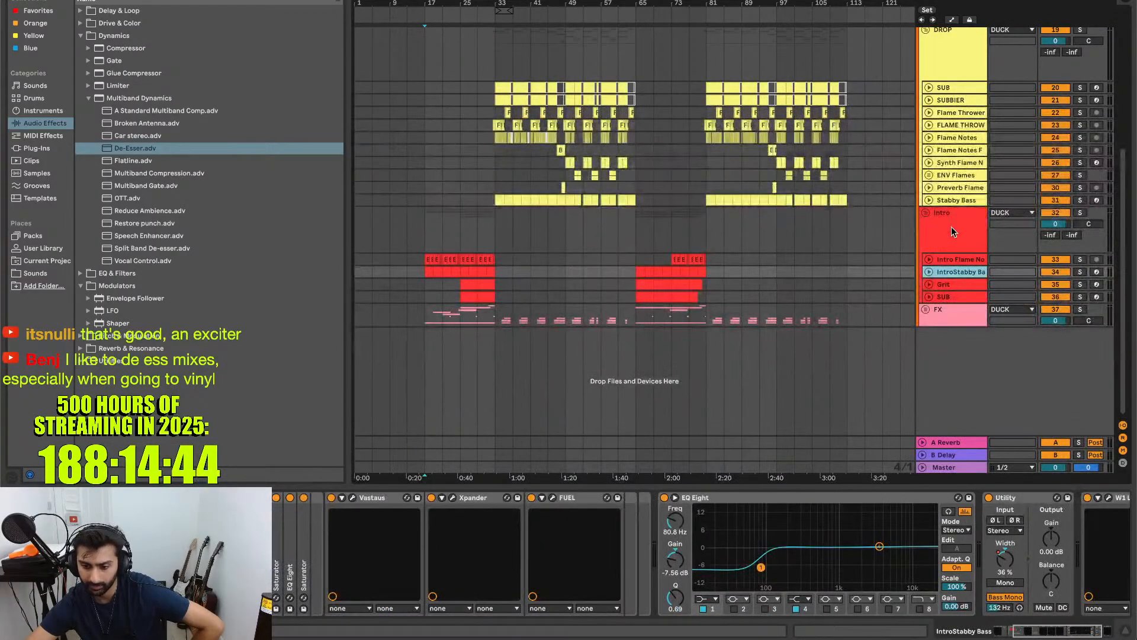
- Fold the Intro and DROP groups
key(Up)
key(Up)
key(u)
key(Up)
key(Up)
key(Up)
key(Up)
key(Up)
key(Up)
key(Up)
key(Up)
key(Up)
key(Up)
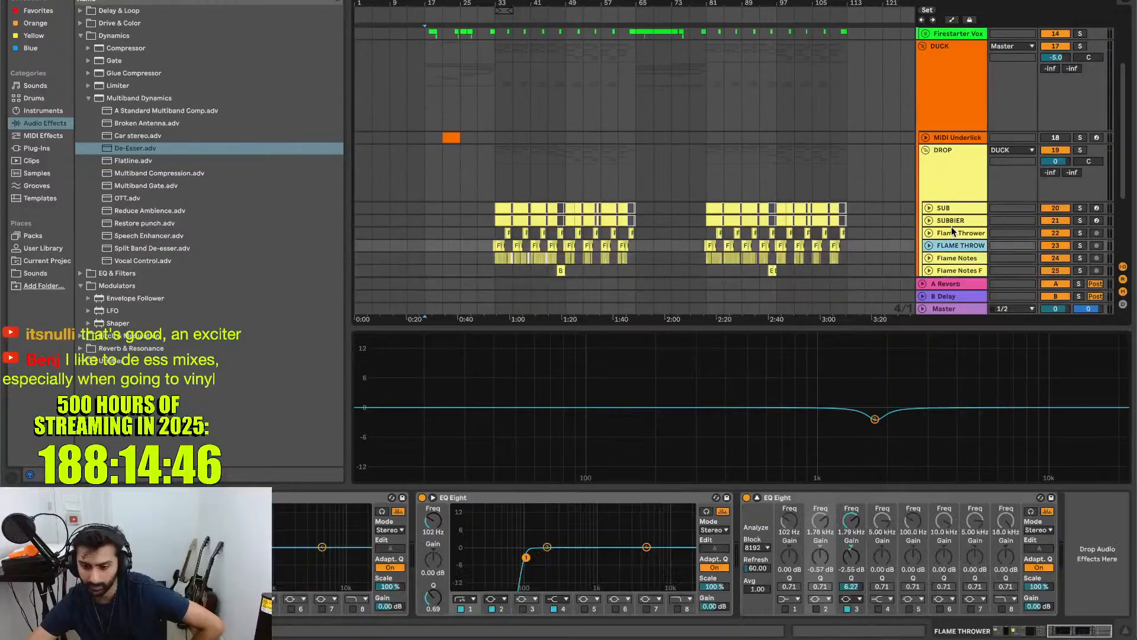
key(Up)
key(u)
key(Up)
key(Up)
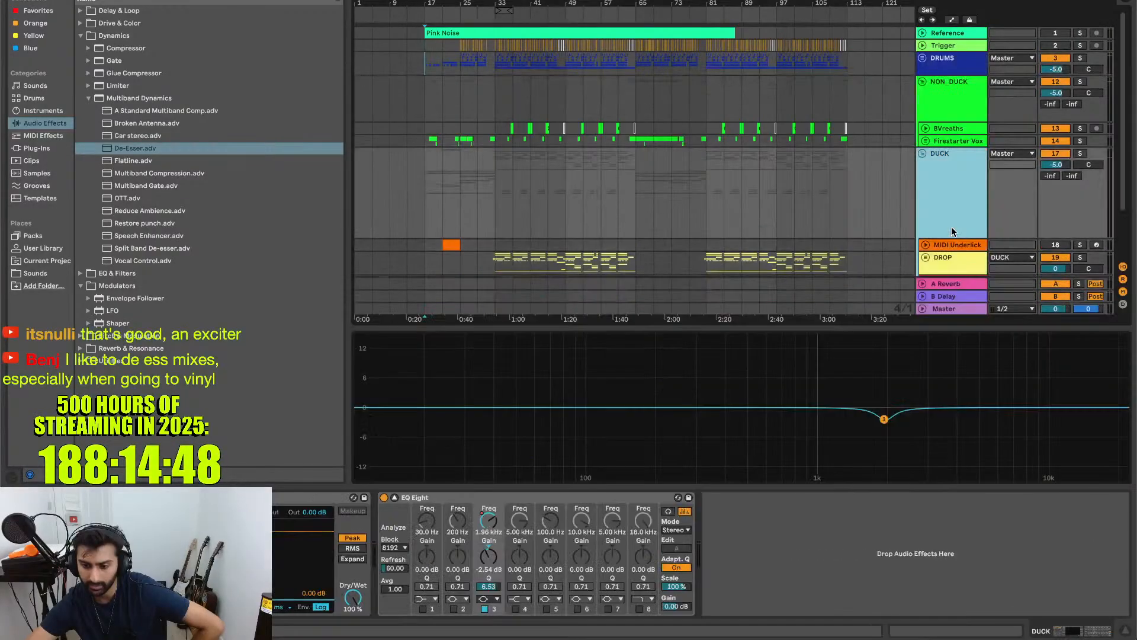
- Fold the DUCK and NON_DUCK groups into single overview tracks
key(u)
key(Up)
key(Up)
key(Up)
key(u)
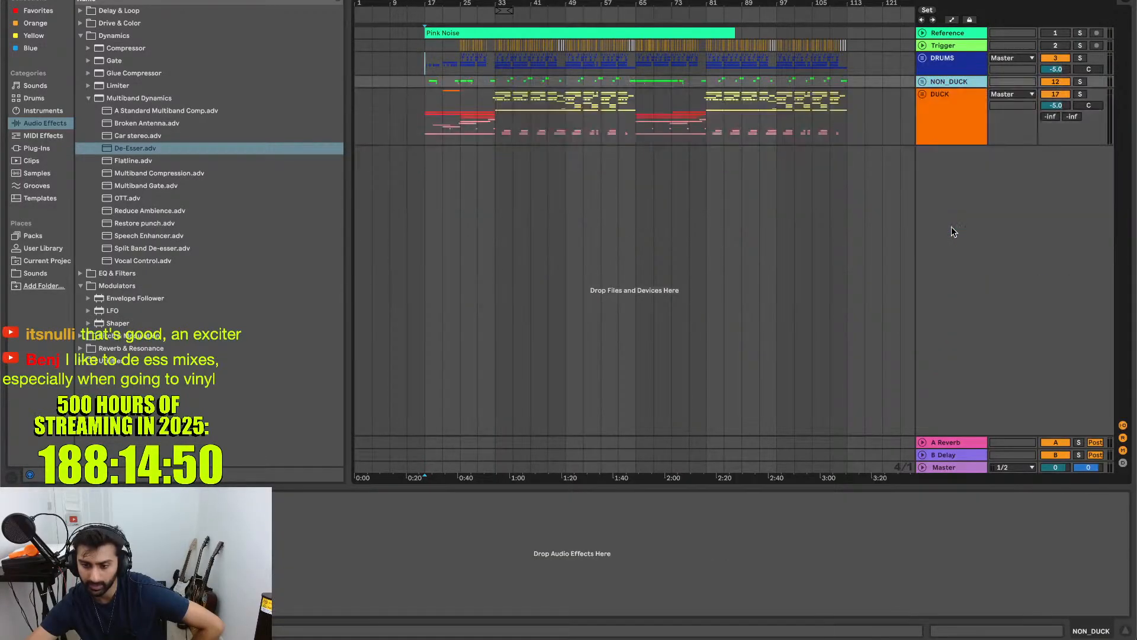
- Collect all and save the Live Set, including files from elsewhere, other Projects, the User Library and Factory Packs
click(67, 1)
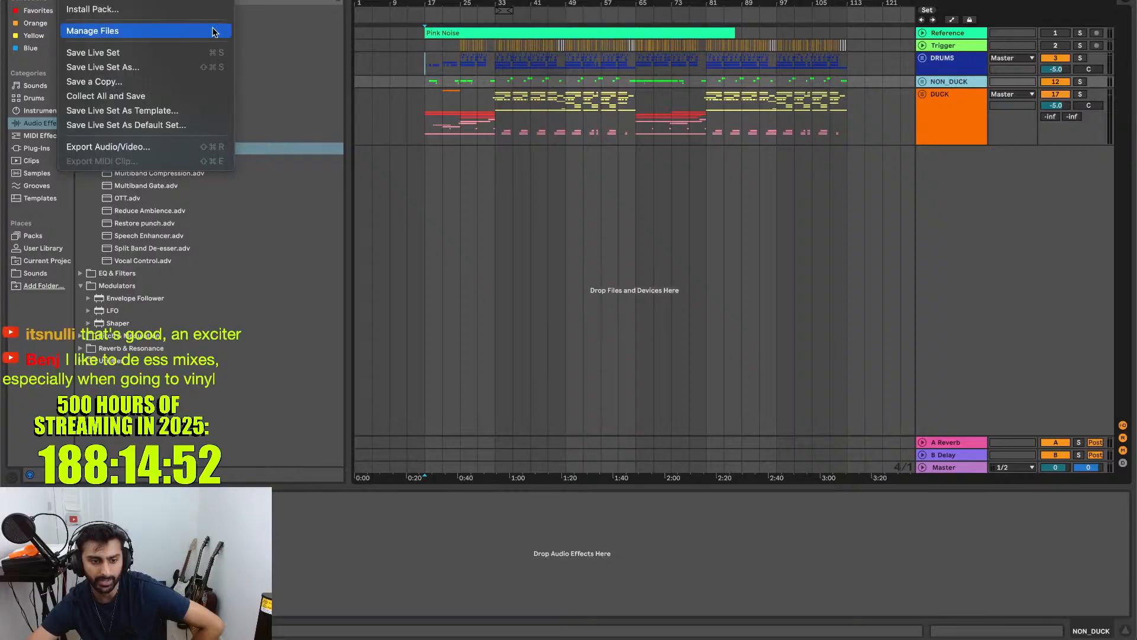
click(208, 97)
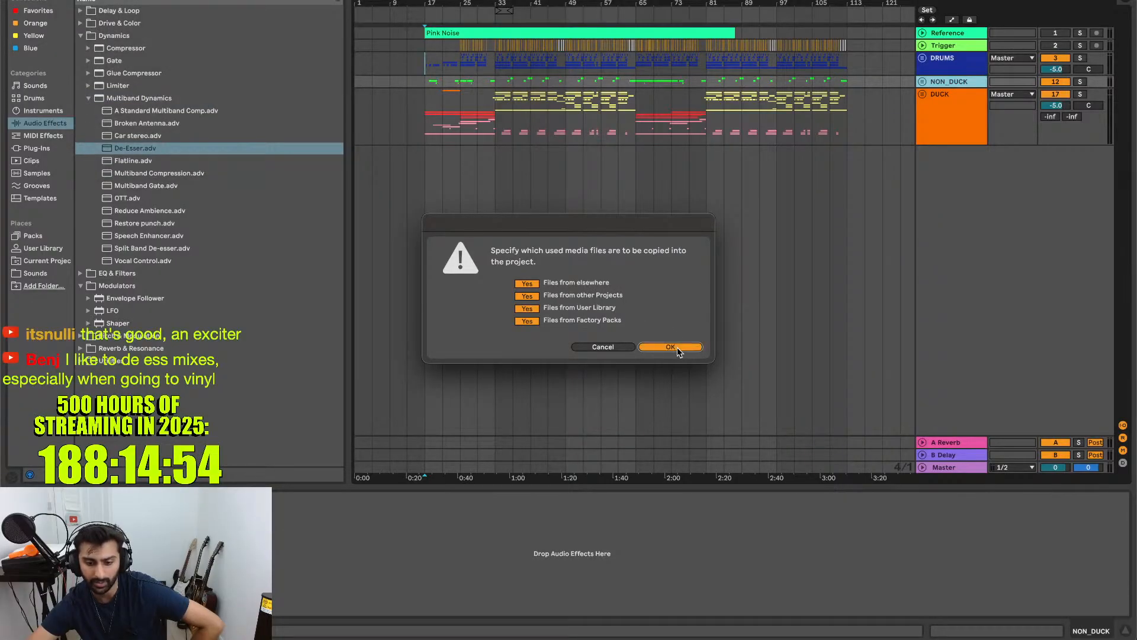
click(677, 347)
- Hide the browser, then turn off Mono on the Master track's Utility and delete that device
key(ctrl+alt+b)
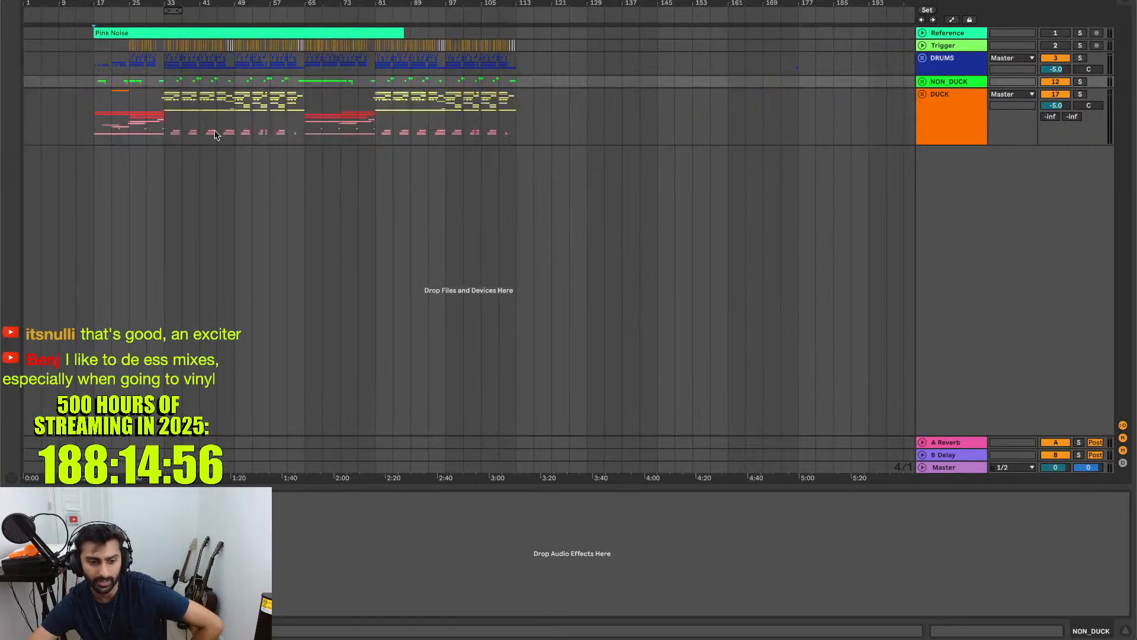
click(944, 467)
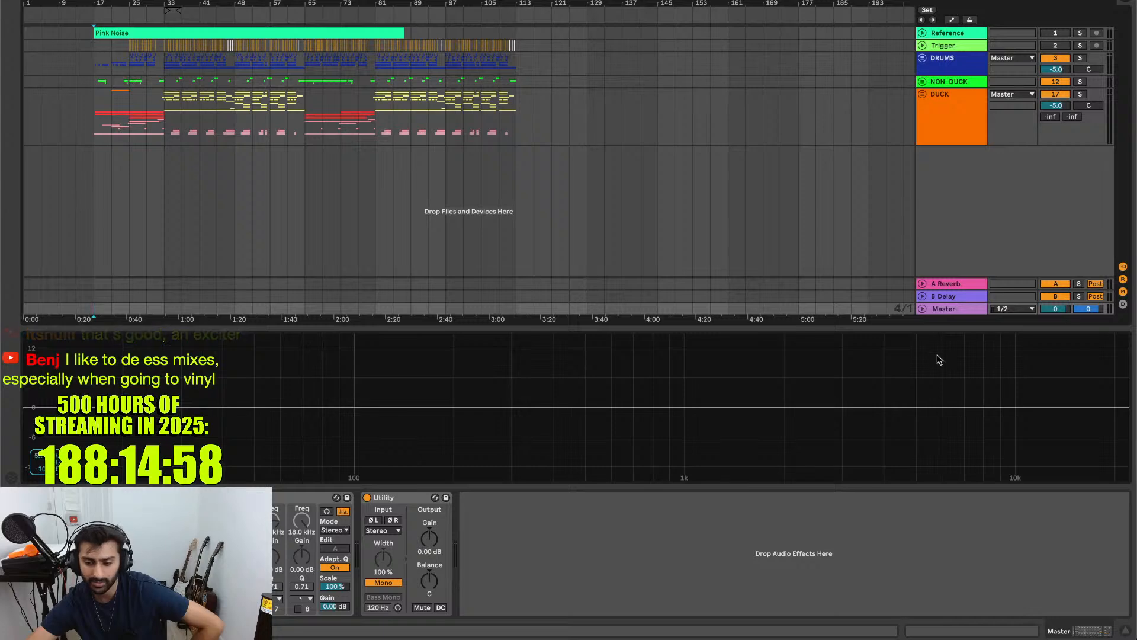
click(383, 582)
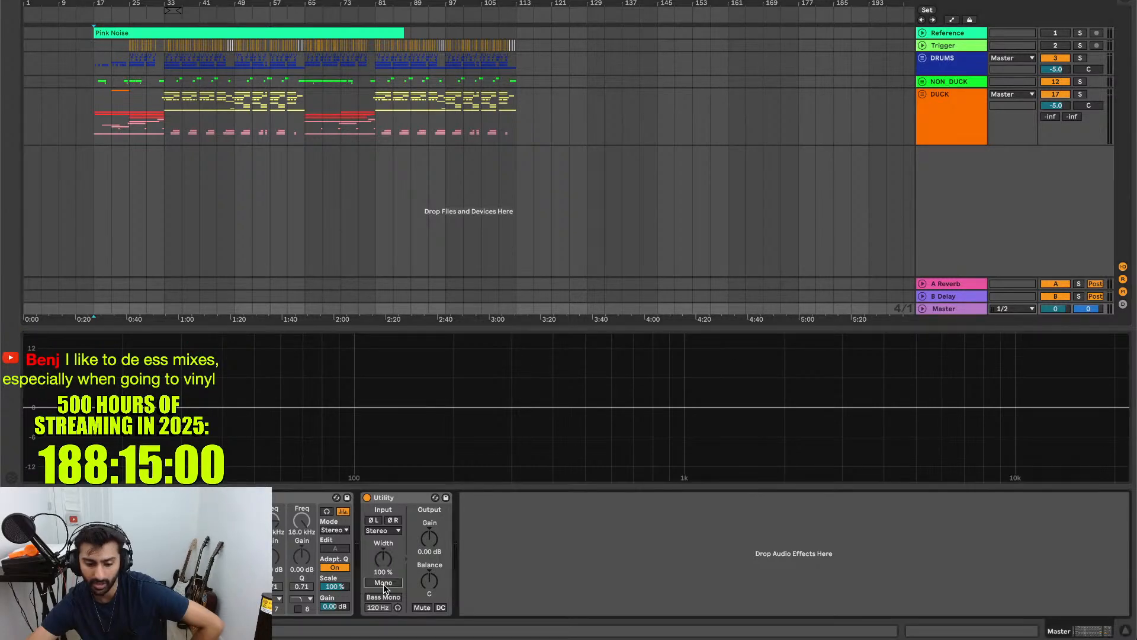
click(391, 498)
key(Delete)
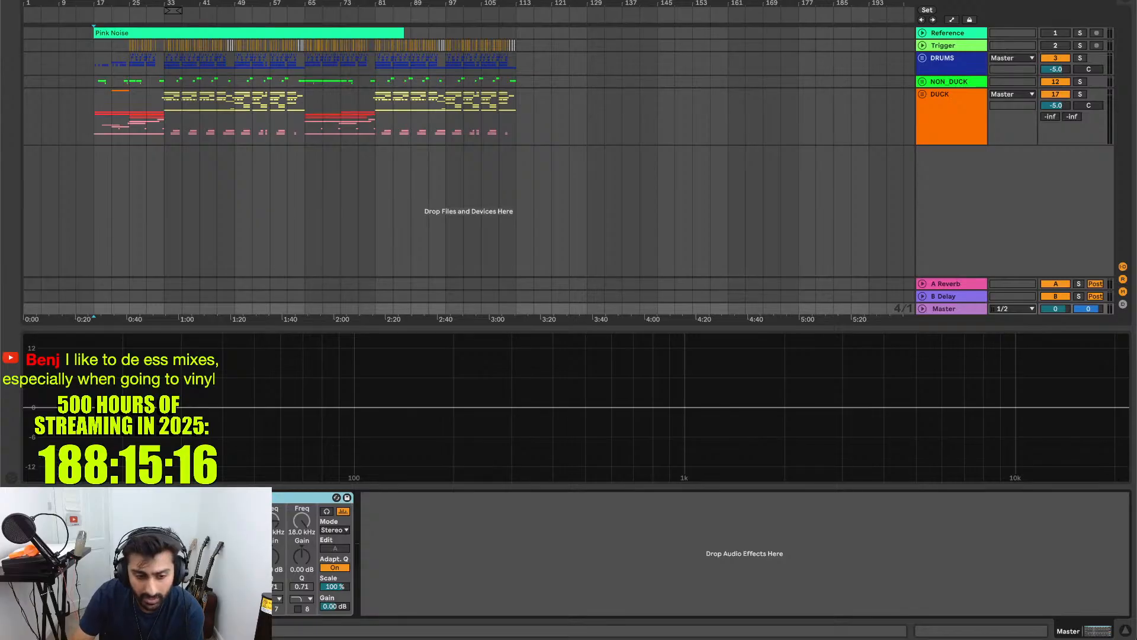
- Find Wavegrove's Vastaus VST3 among the plug-ins and load it at the end of the Master track's chain
key(super+alt+b)
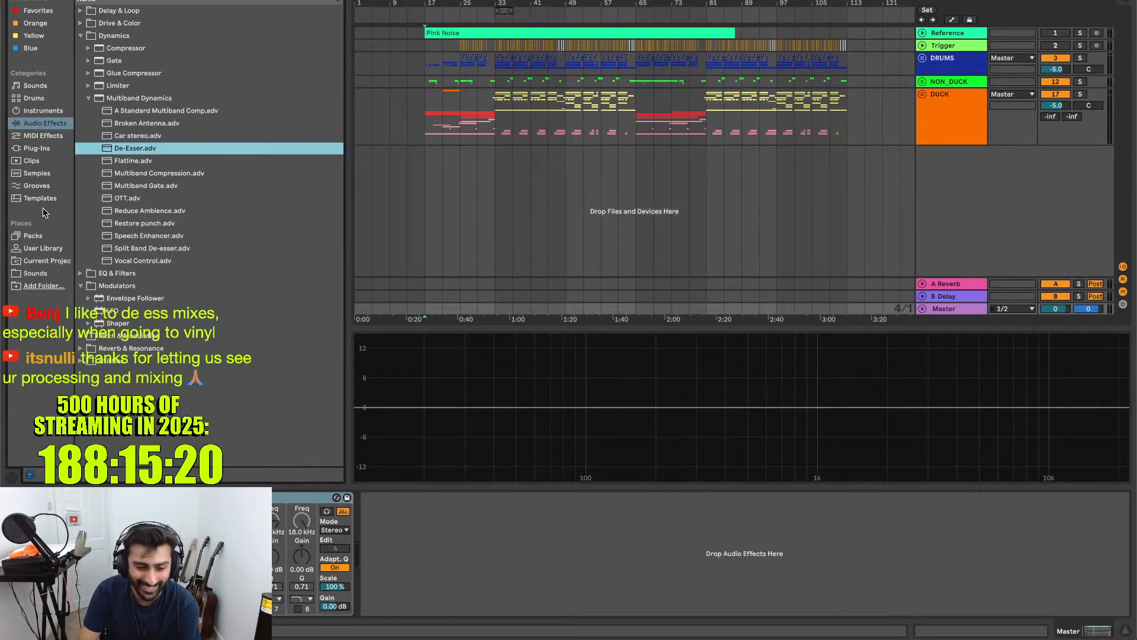
click(37, 148)
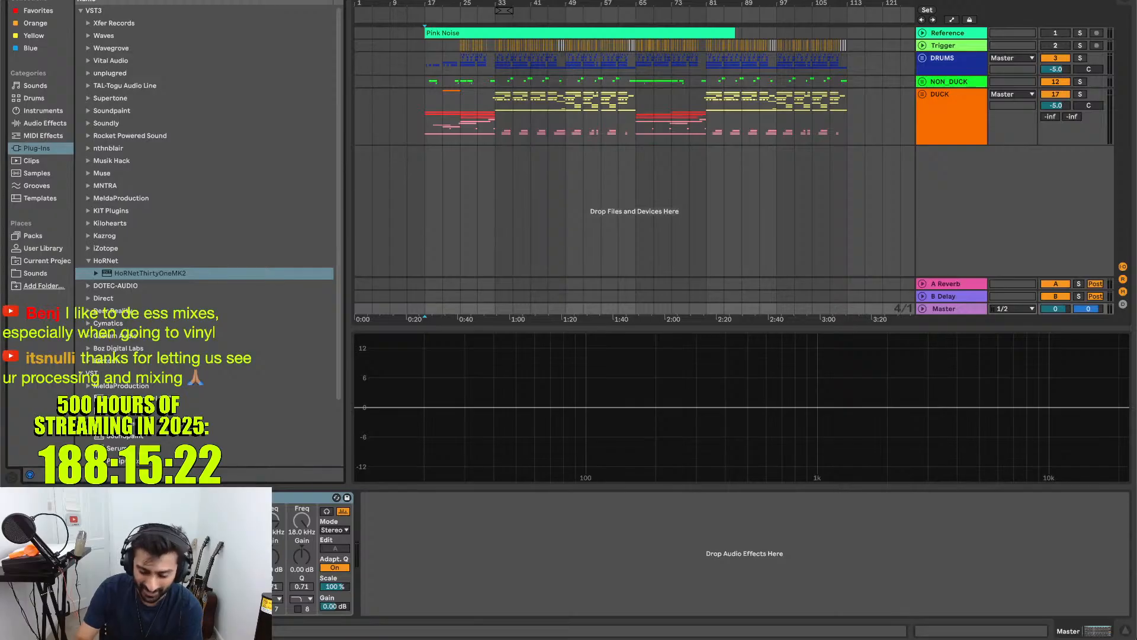
key(super+f)
text(spec)
click(120, 25)
key(Right)
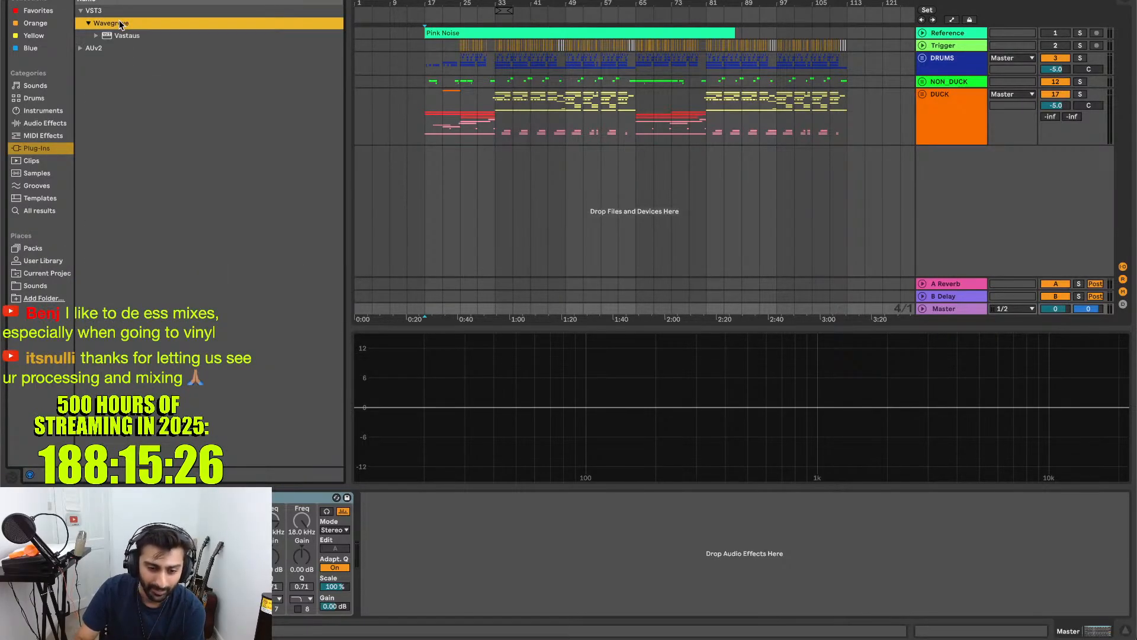
key(Down)
key(Return)
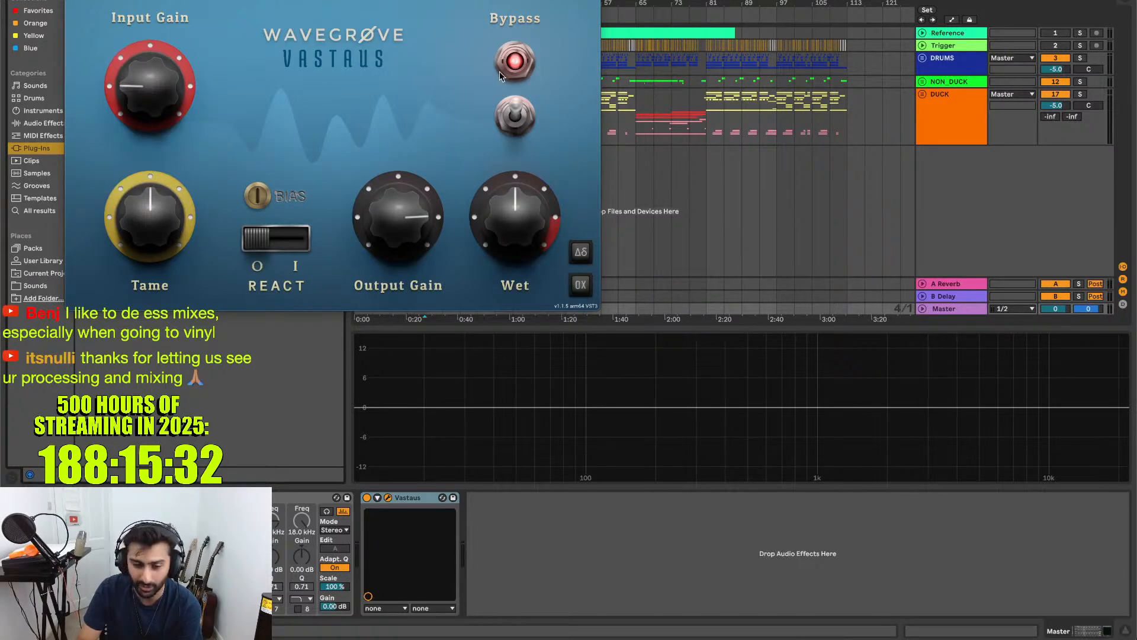
- Turn the Vastaus Wet control up to its maximum and set oversampling to 8X, keeping the plug-in window clear of the devices
drag(346, 0, 531, 194)
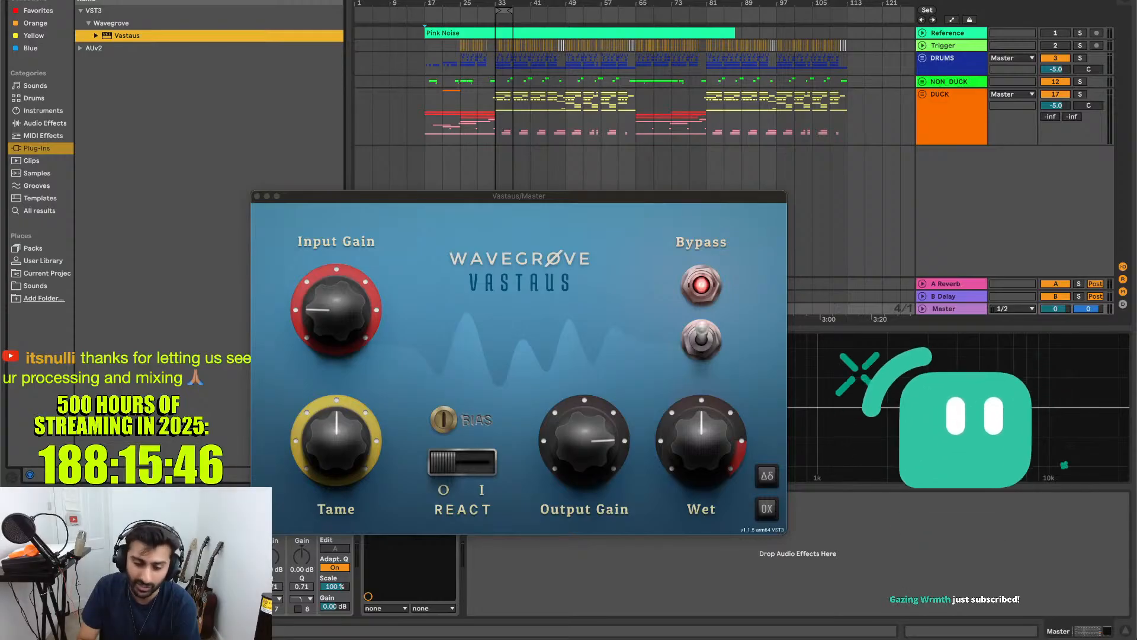
drag(447, 202, 473, 37)
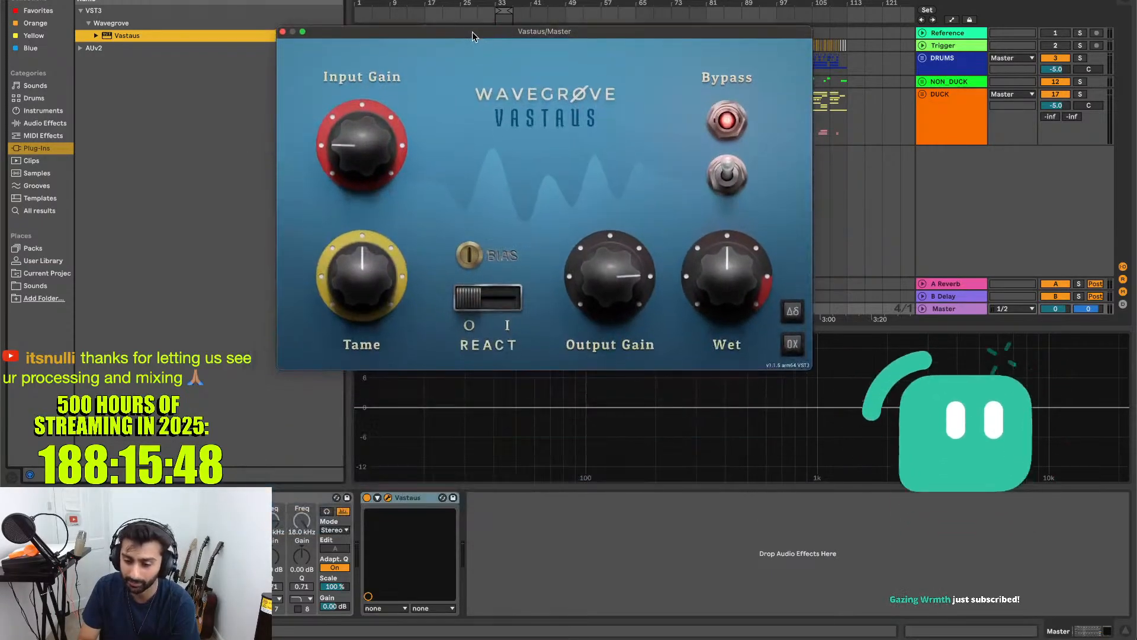
drag(723, 305, 724, 219)
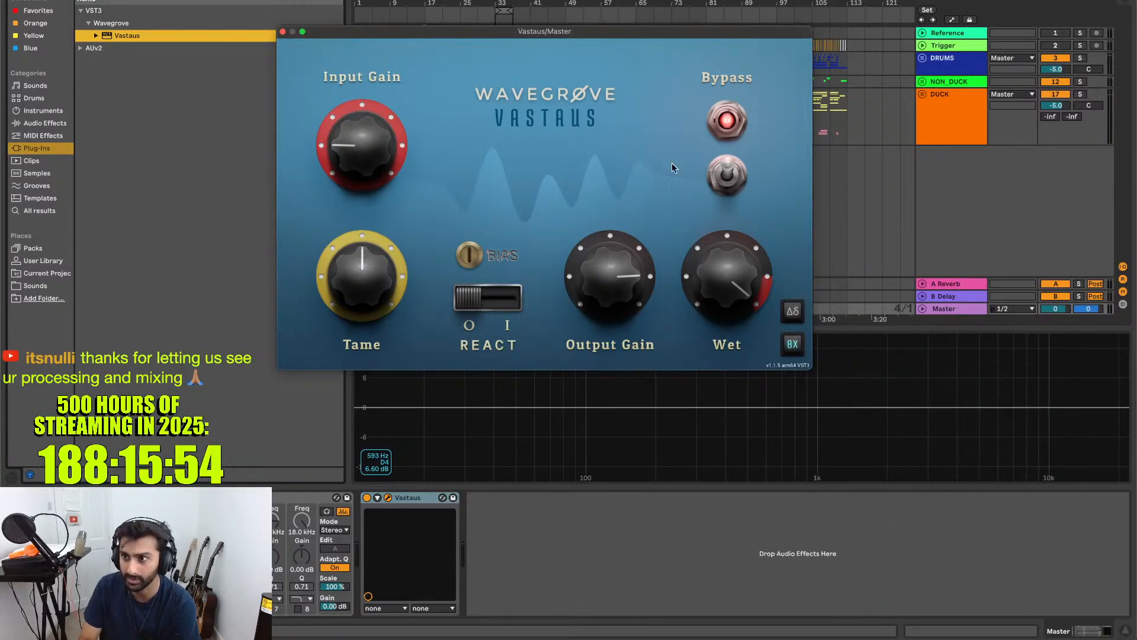
drag(511, 30, 642, 62)
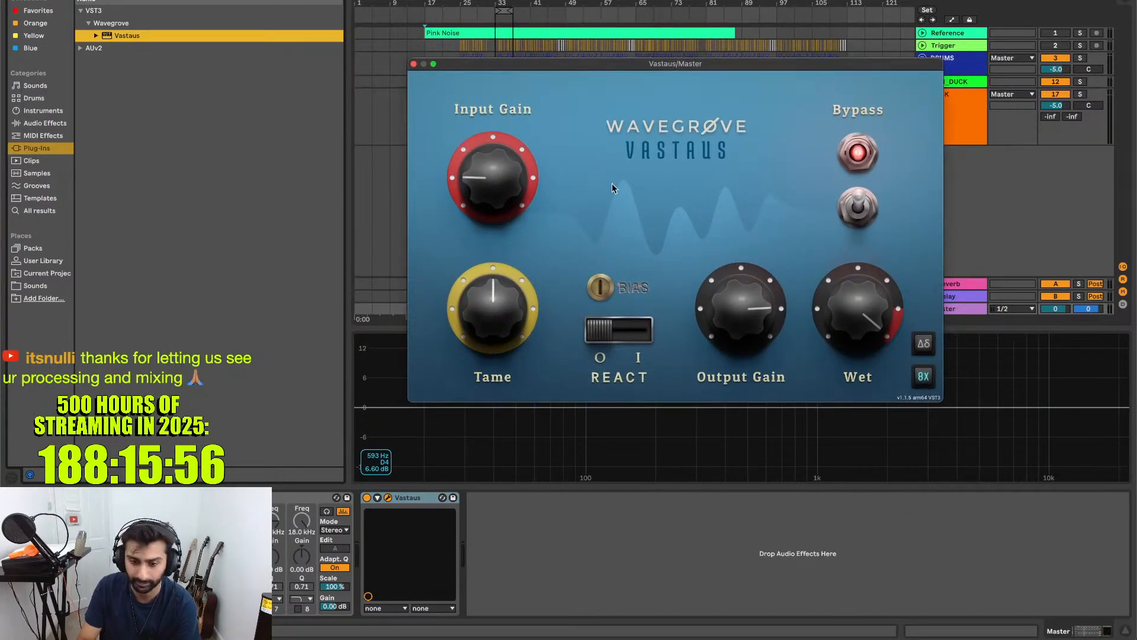
- Play the song and toggle the Vastaus bypass repeatedly to compare the master with and without it
key(space)
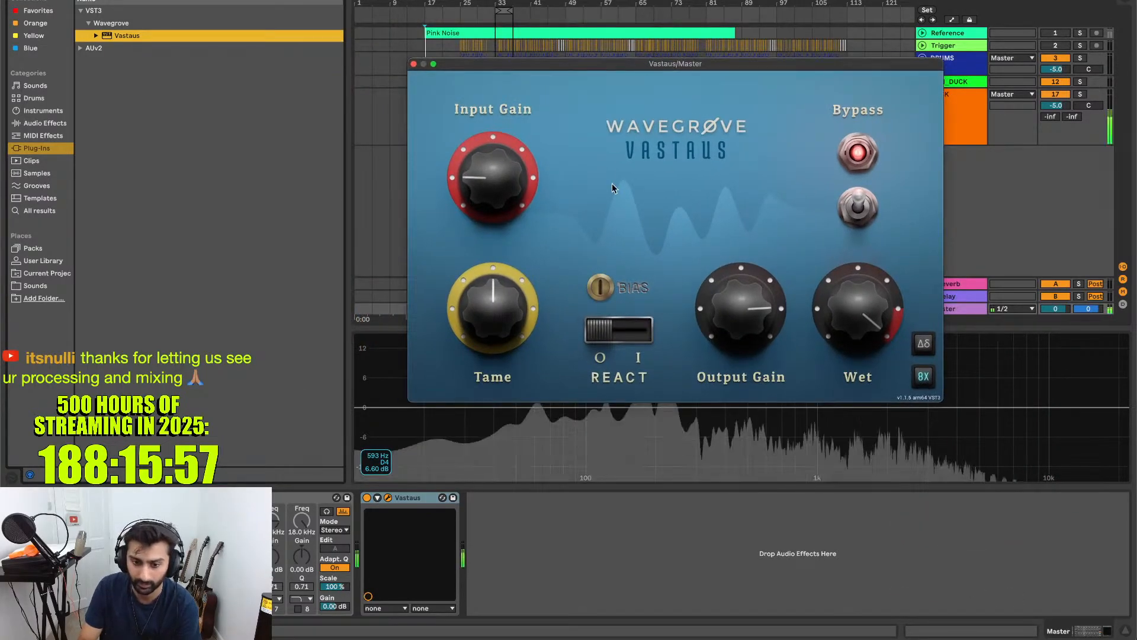
click(860, 209)
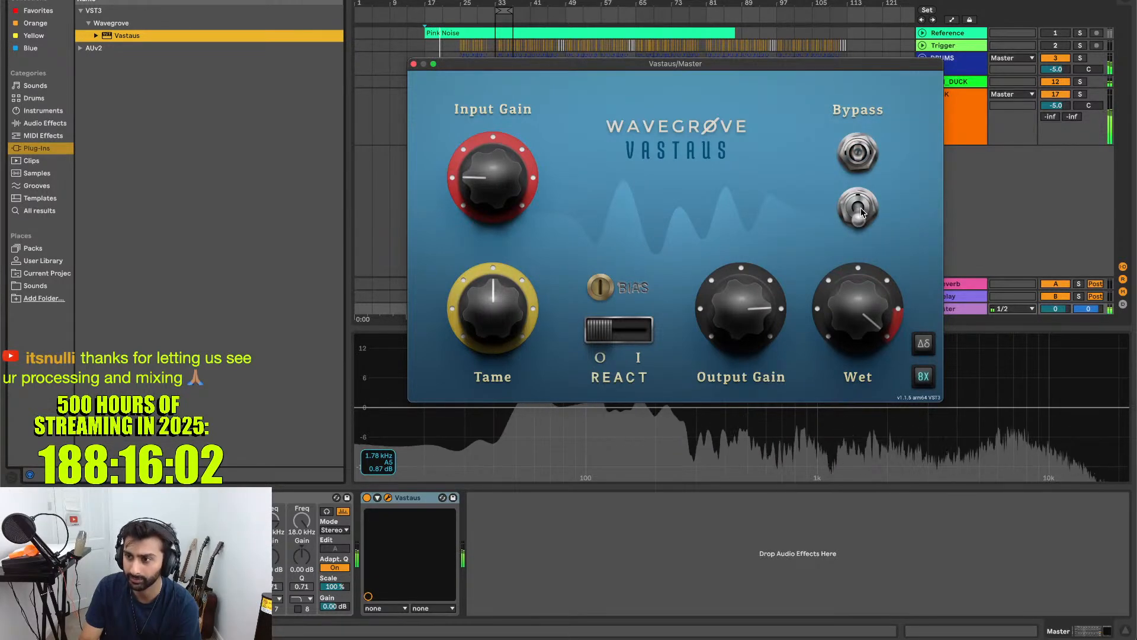
click(860, 209)
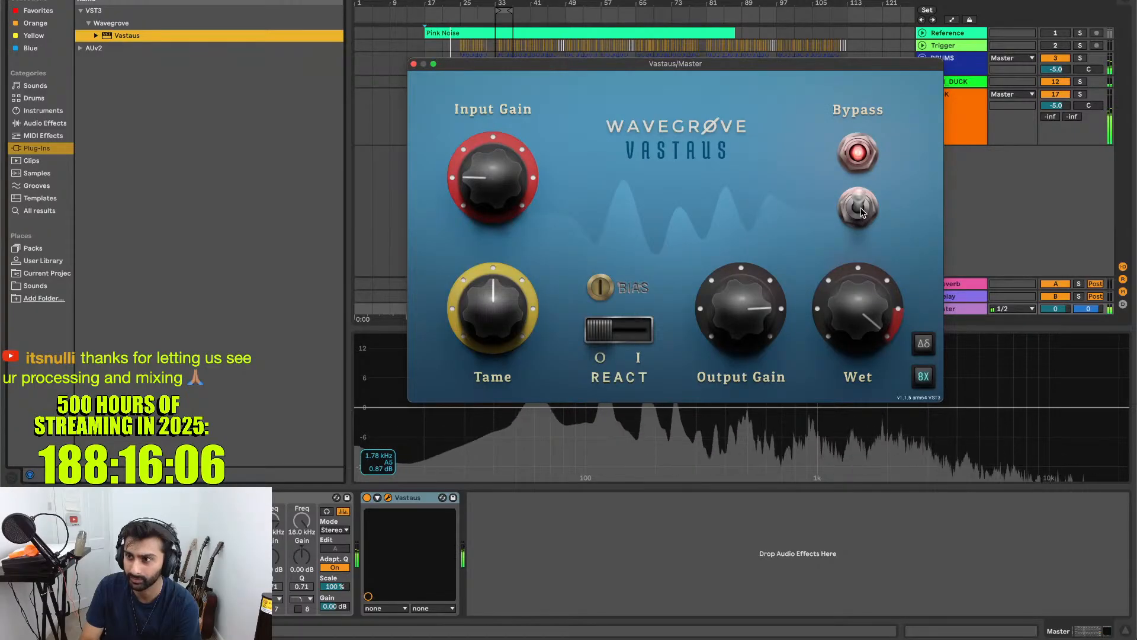
click(860, 209)
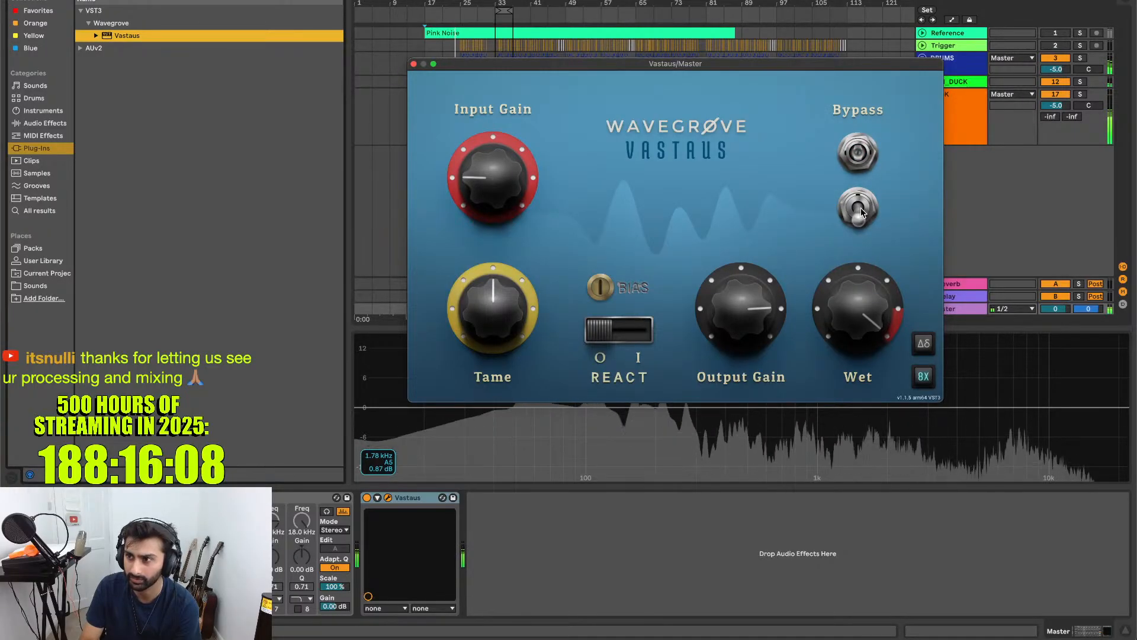
- Compare the master with Vastaus bypassed and active once more, then delete the plug-in from the Master track
drag(578, 62, 613, 74)
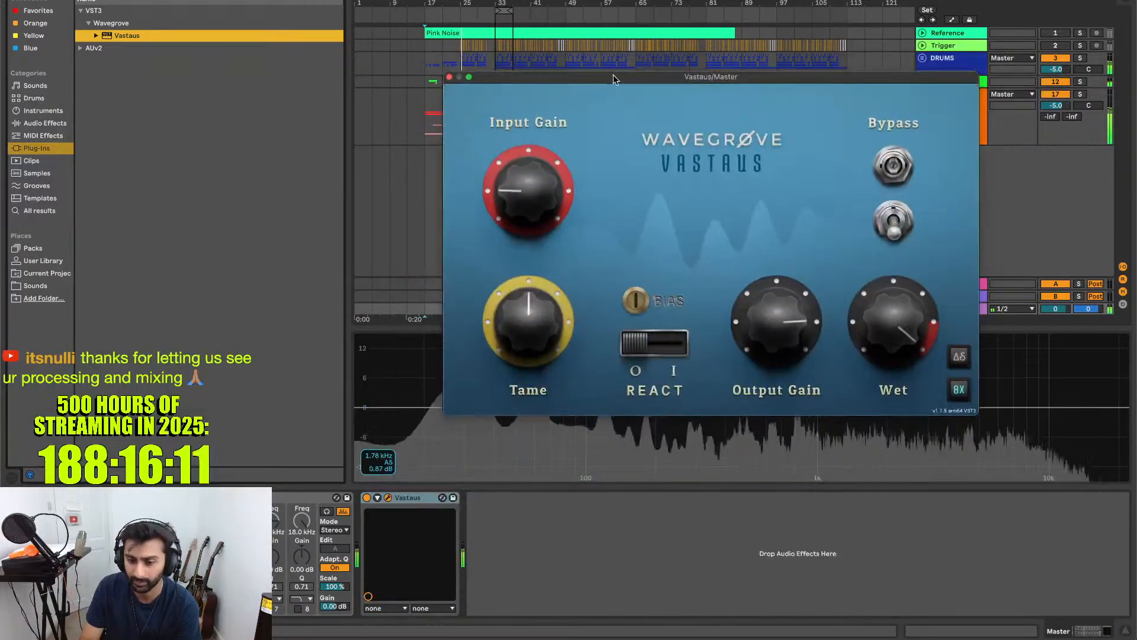
click(893, 223)
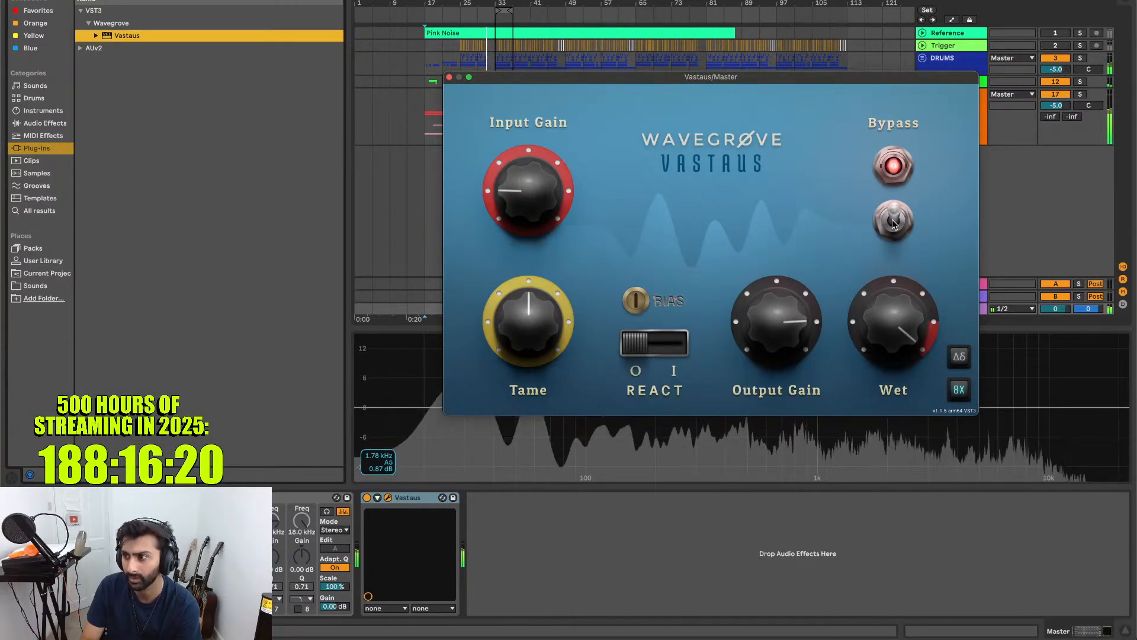
click(892, 220)
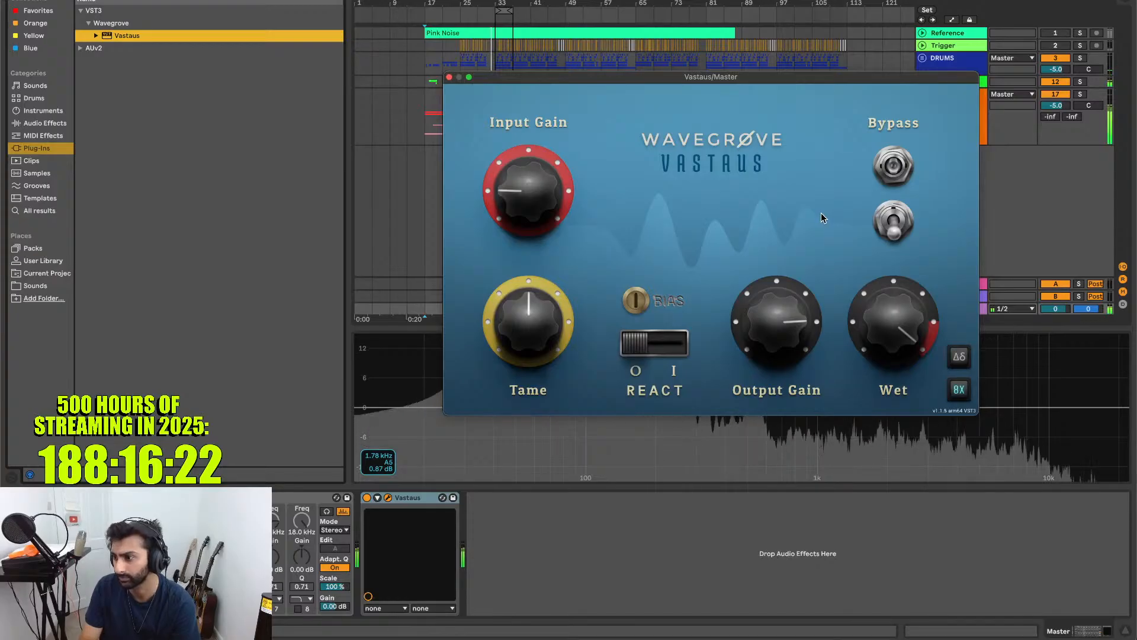
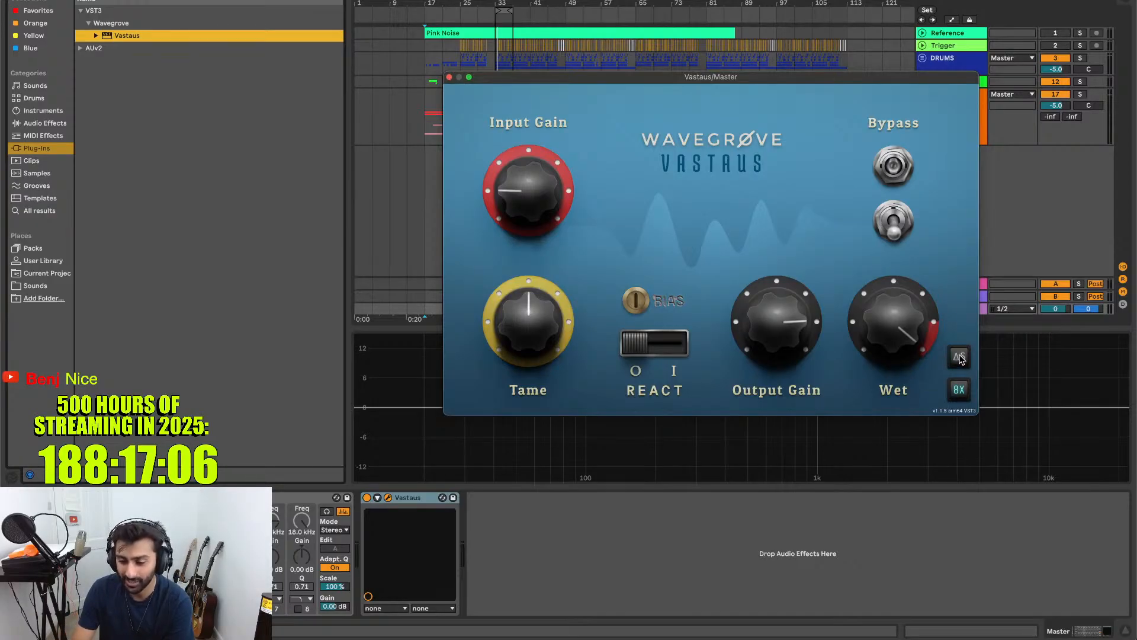
click(413, 498)
key(Delete)
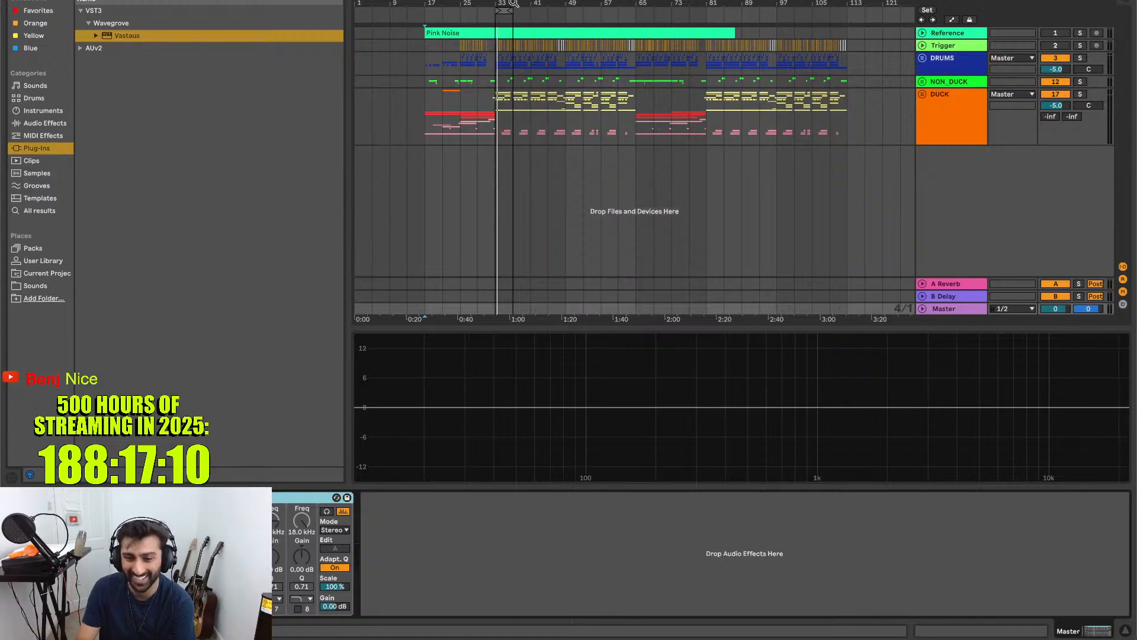
- Stretch the arrangement loop over the whole song, from bar 17 to bar 113
drag(513, 10, 845, 16)
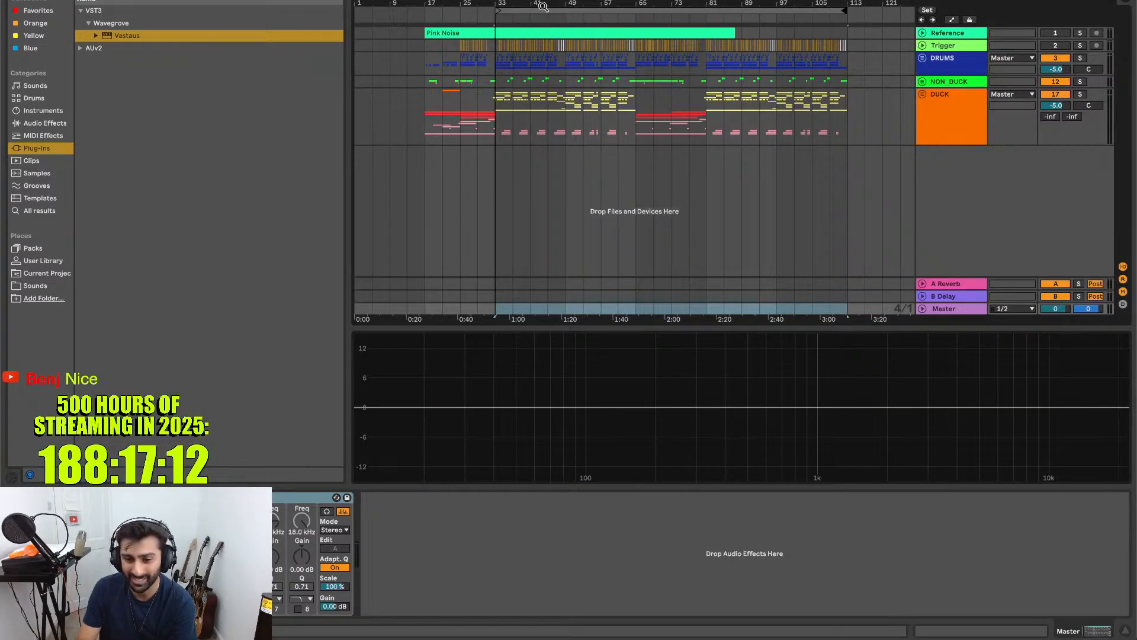
drag(497, 11, 432, 20)
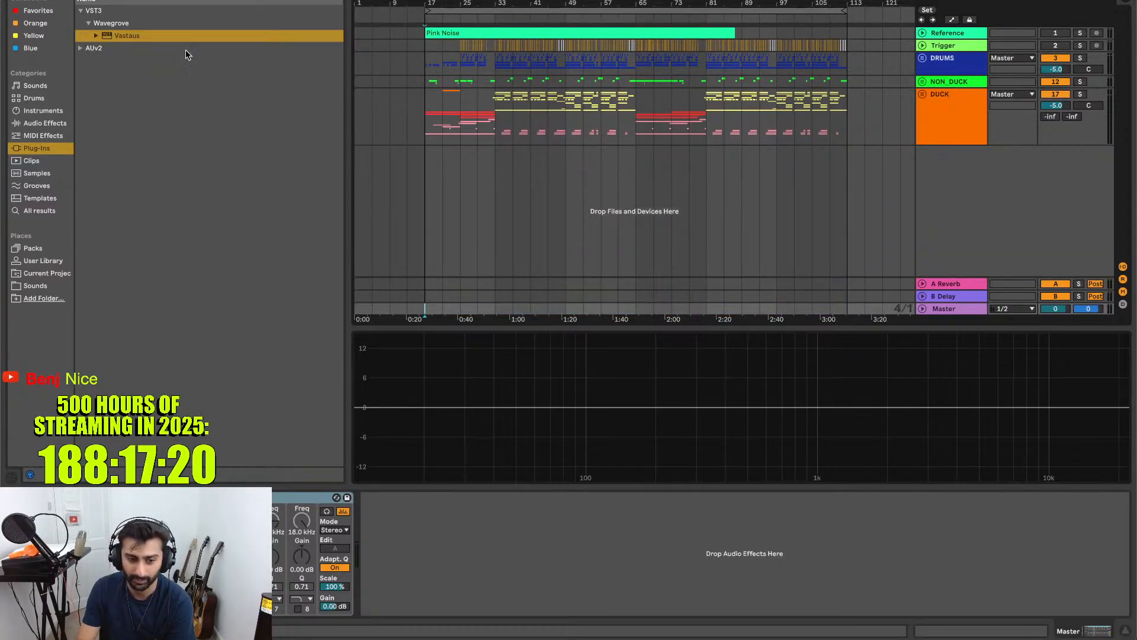
- Hide the browser, lower the system volume and play the song from bar 17 while watching the Master track's spectrum
click(955, 309)
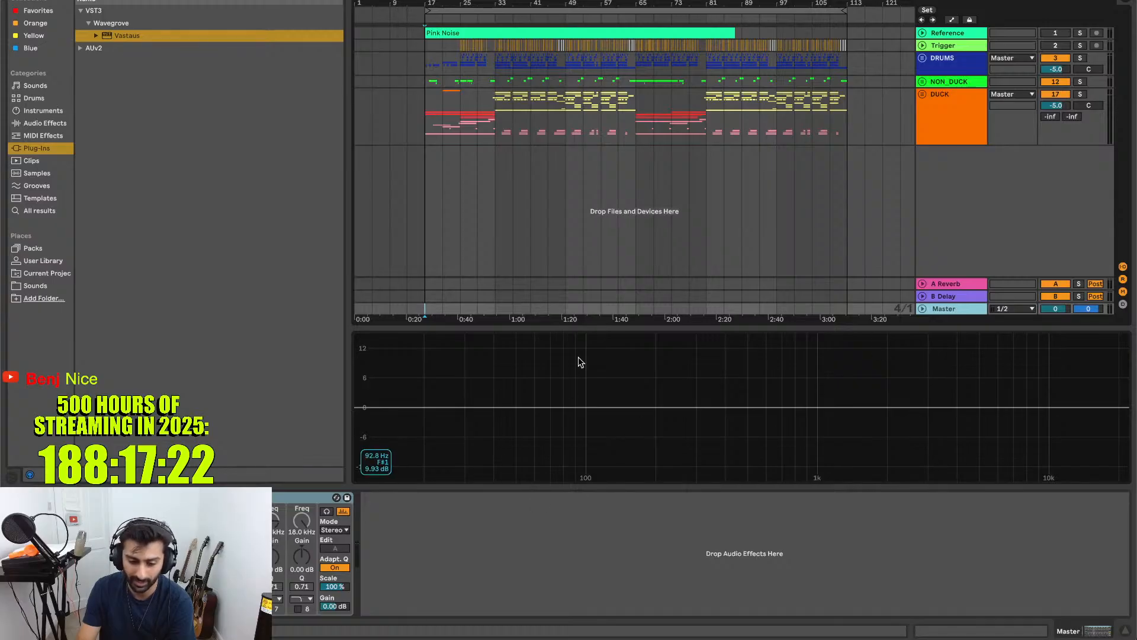
key(ctrl+alt+b)
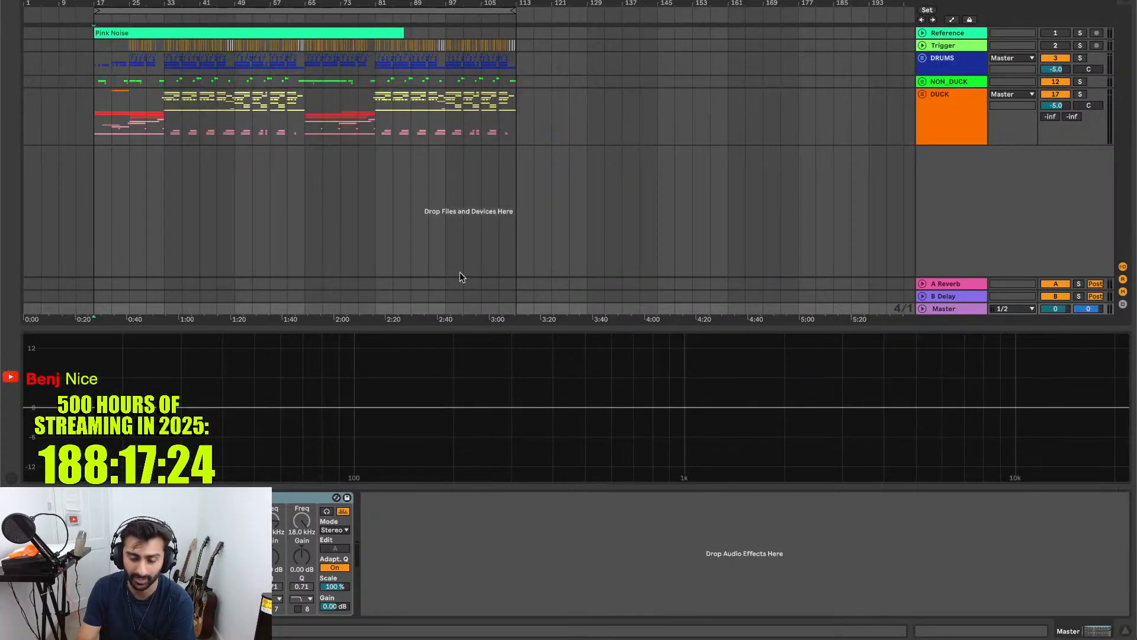
scroll(217, 202, up, 6)
scroll(217, 202, left, 8)
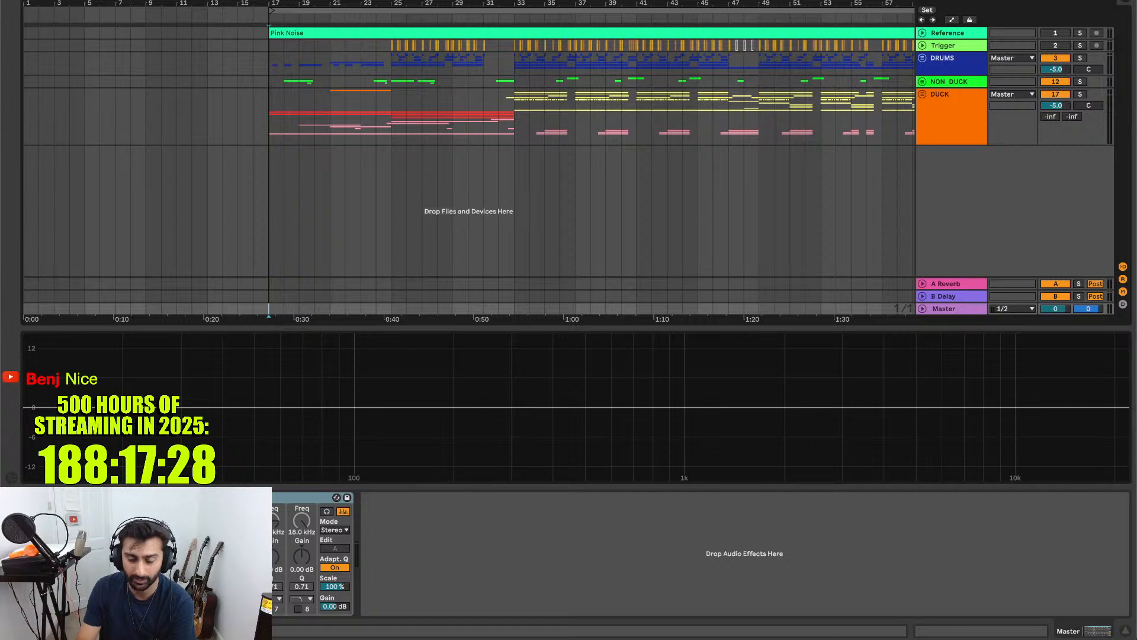
scroll(356, 166, up, 3)
scroll(356, 166, left, 5)
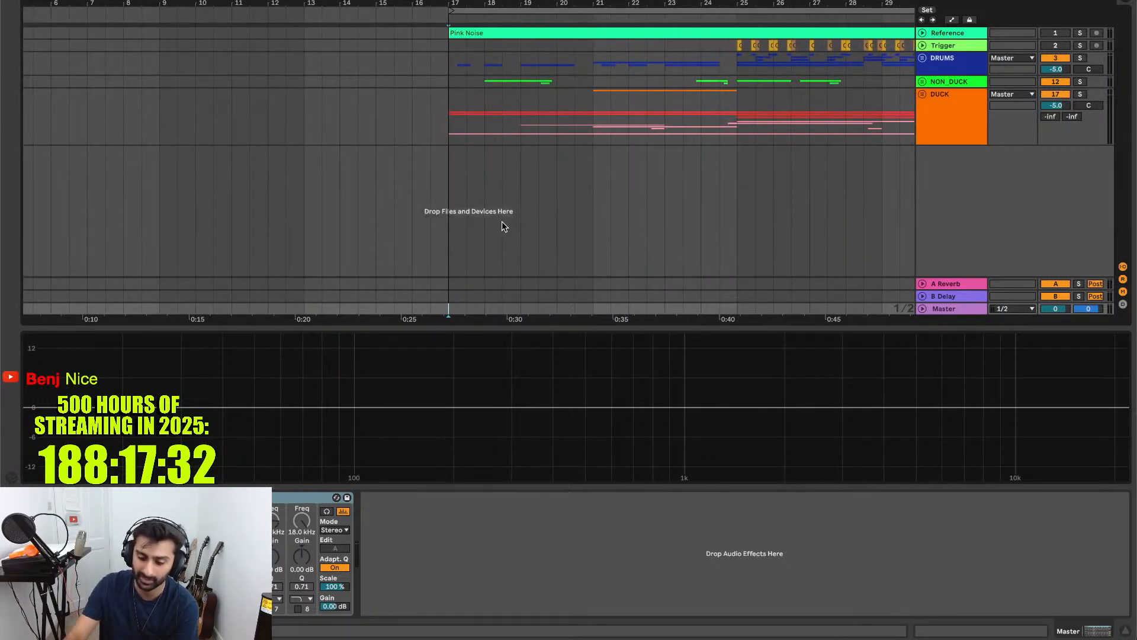
key(XF86AudioLowerVolume)
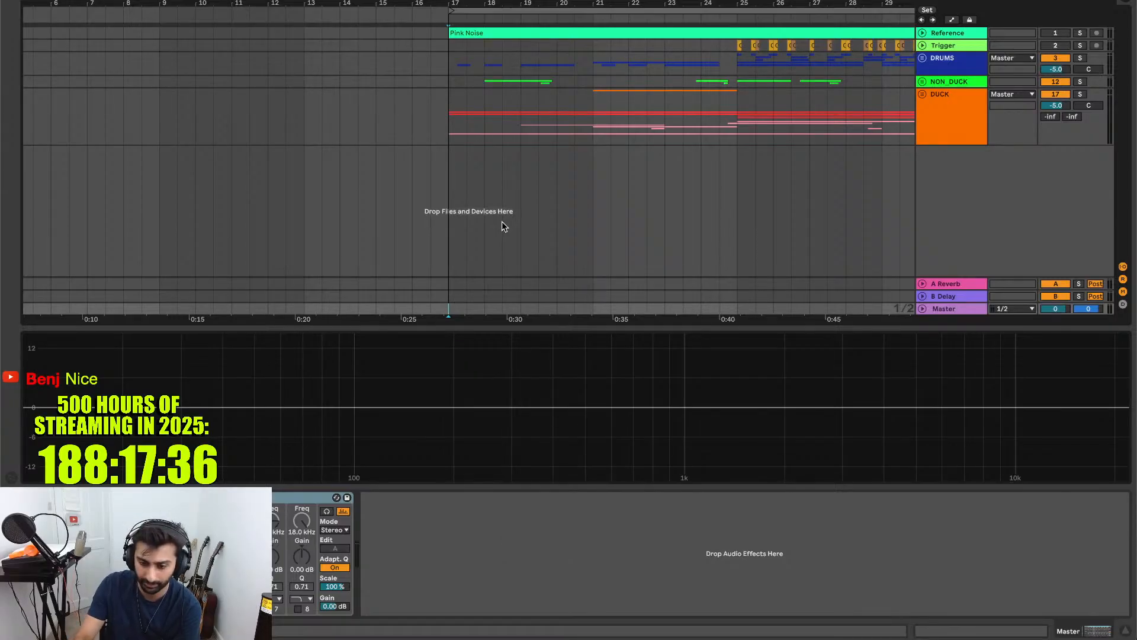
key(space)
key(XF86AudioLowerVolume)
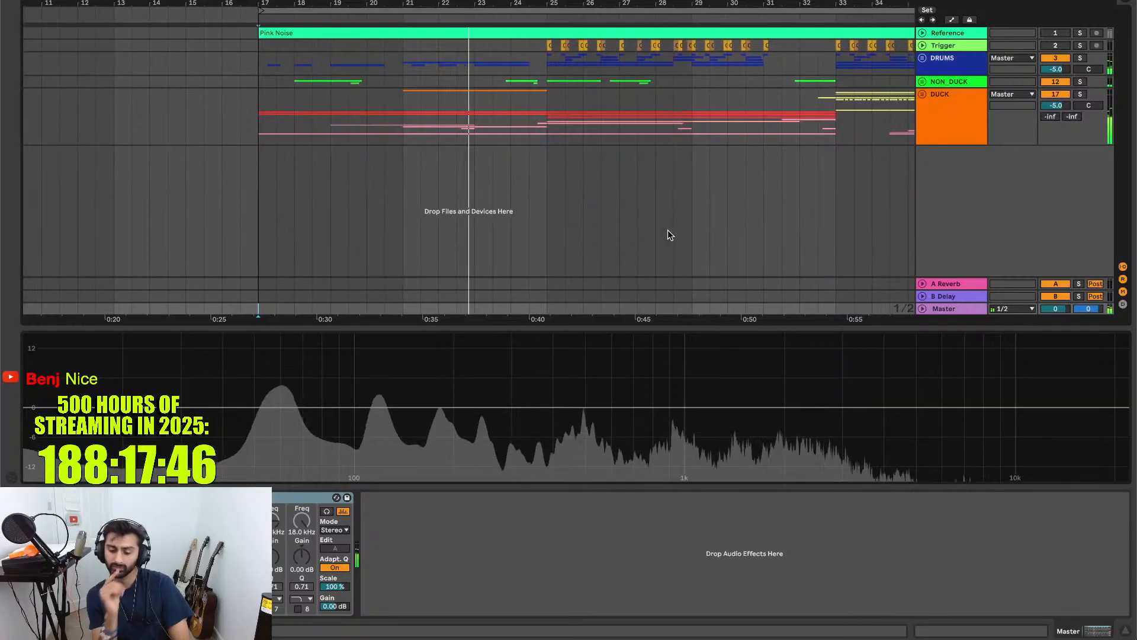
- Unfold the DUCK and FX groups, expand the Boom track, and play its Boom 06 clip soloed
double_click(949, 103)
scroll(717, 170, down, 1)
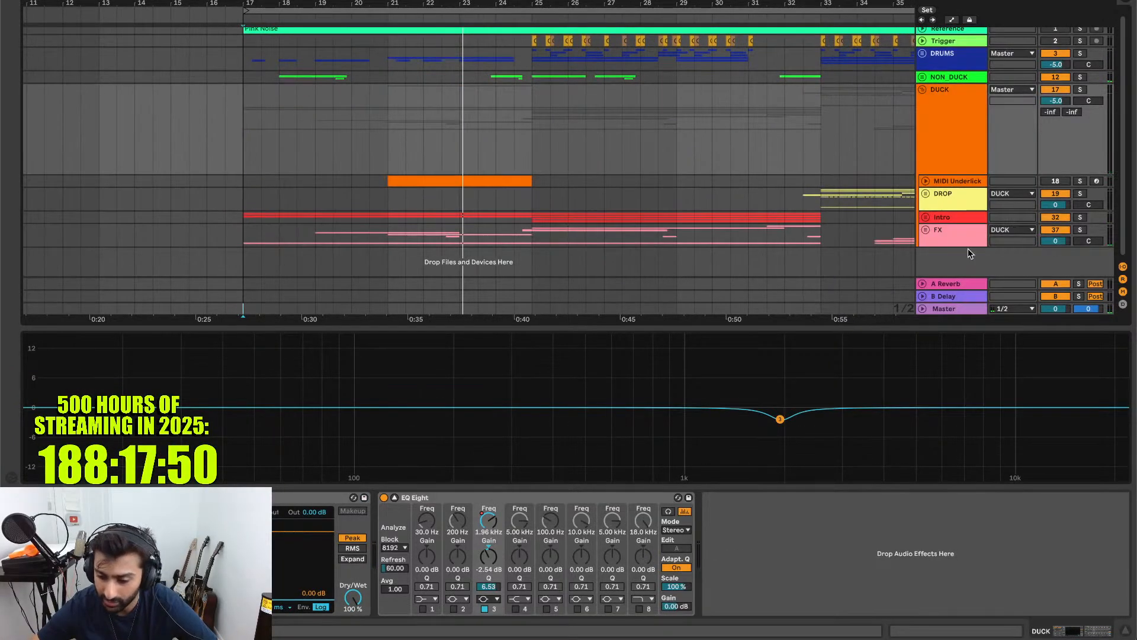
double_click(976, 238)
click(616, 282)
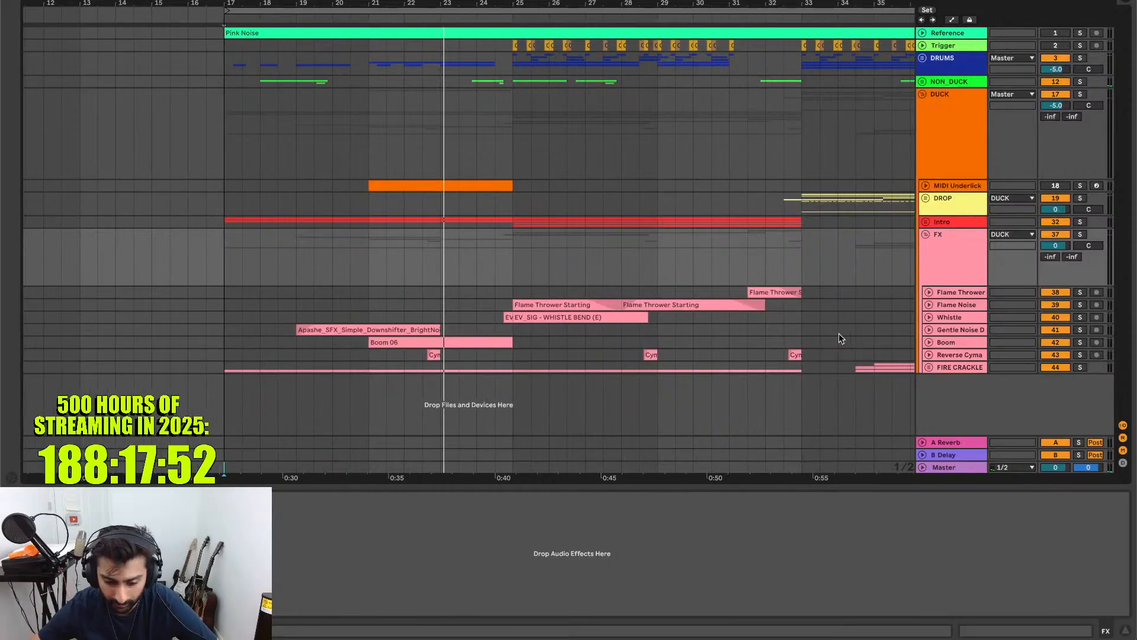
double_click(942, 342)
scroll(801, 313, down, 1)
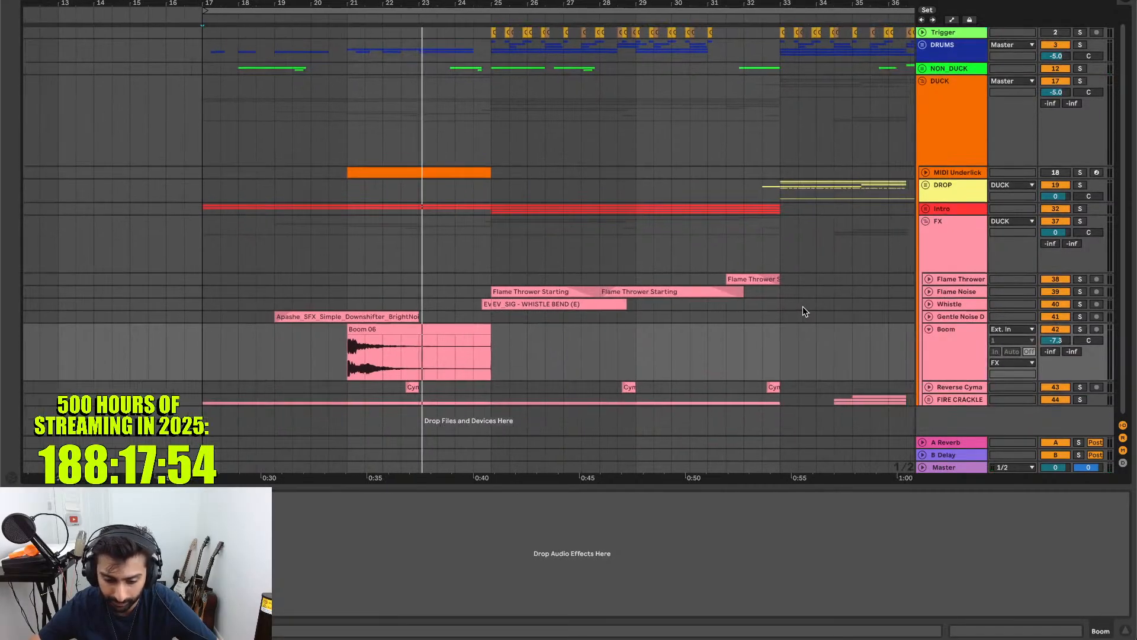
click(381, 327)
key(space)
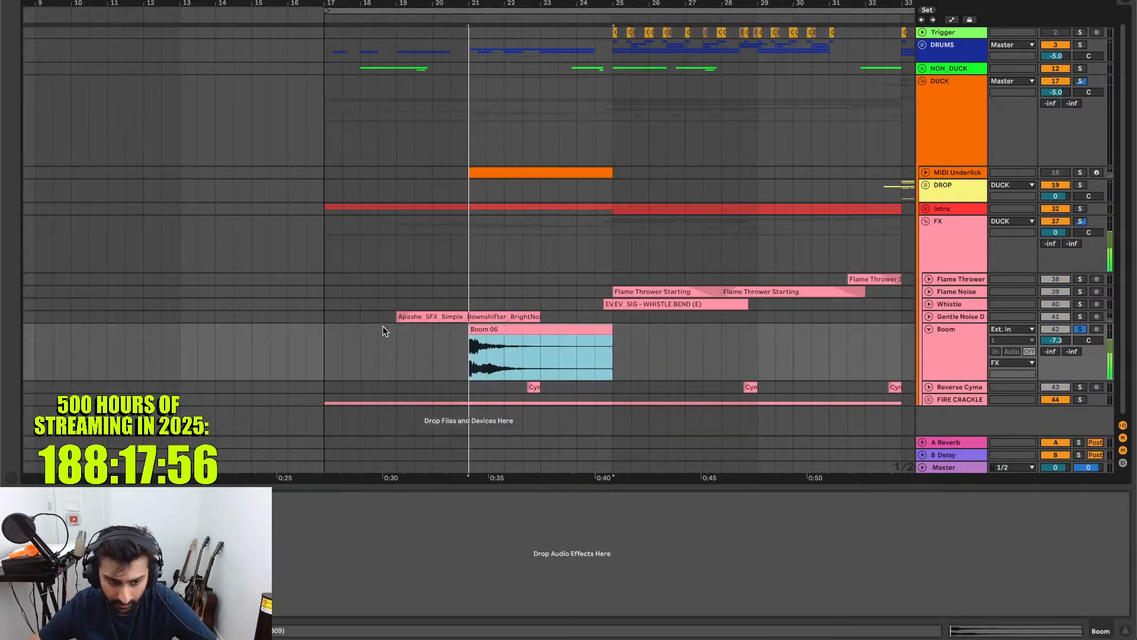
- Show the browser again and load a Utility from the audio effects onto the Boom track
key(ctrl+alt+b)
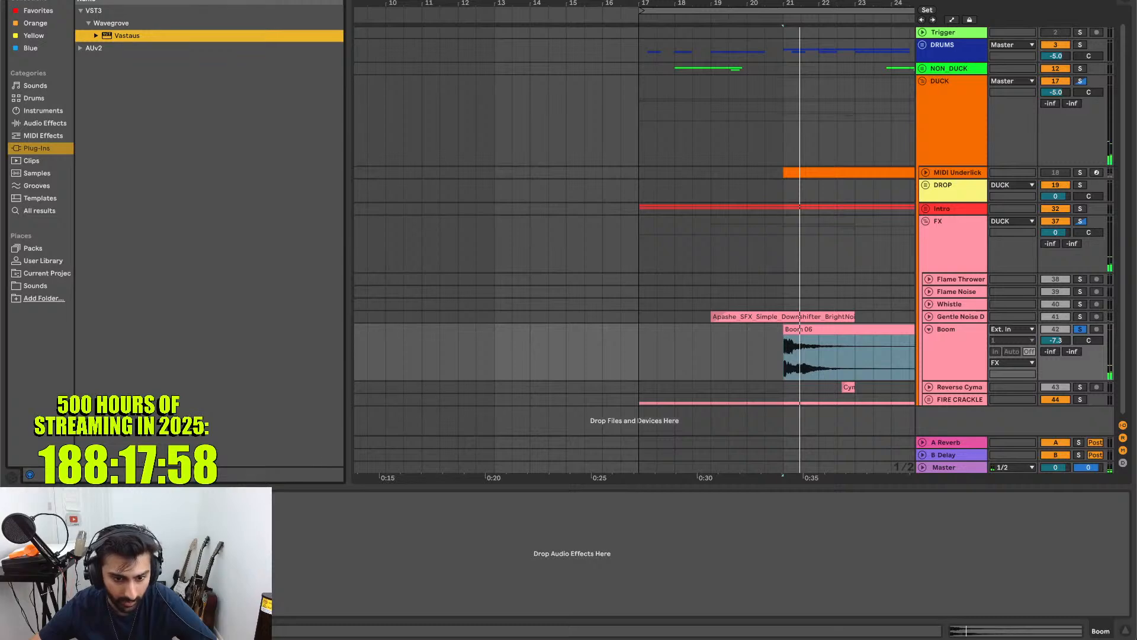
click(45, 122)
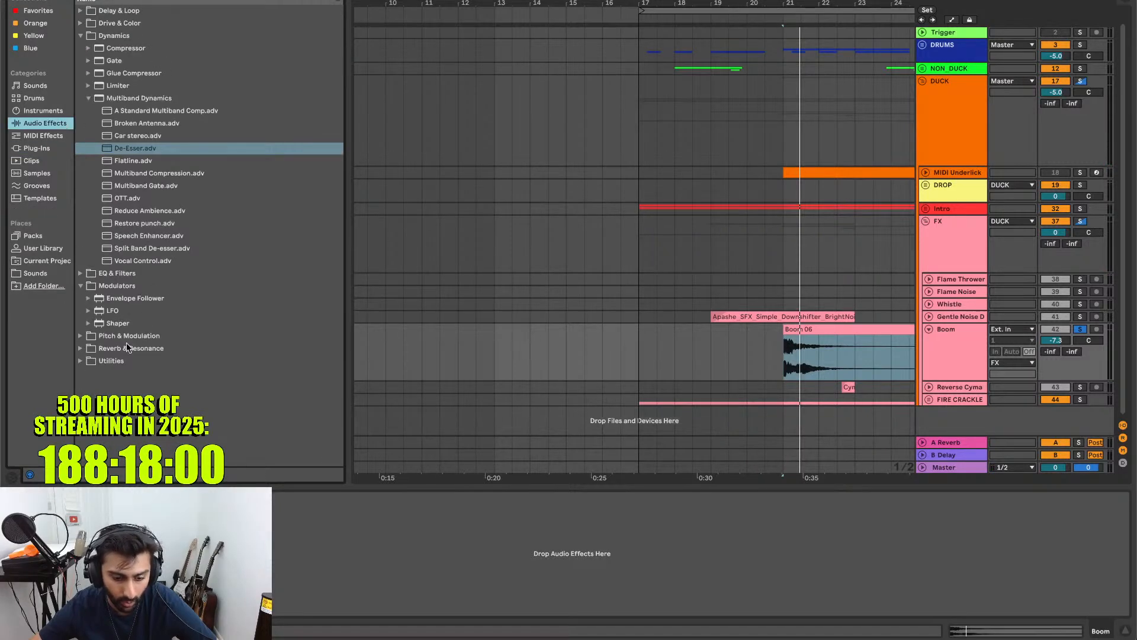
click(112, 361)
double_click(114, 423)
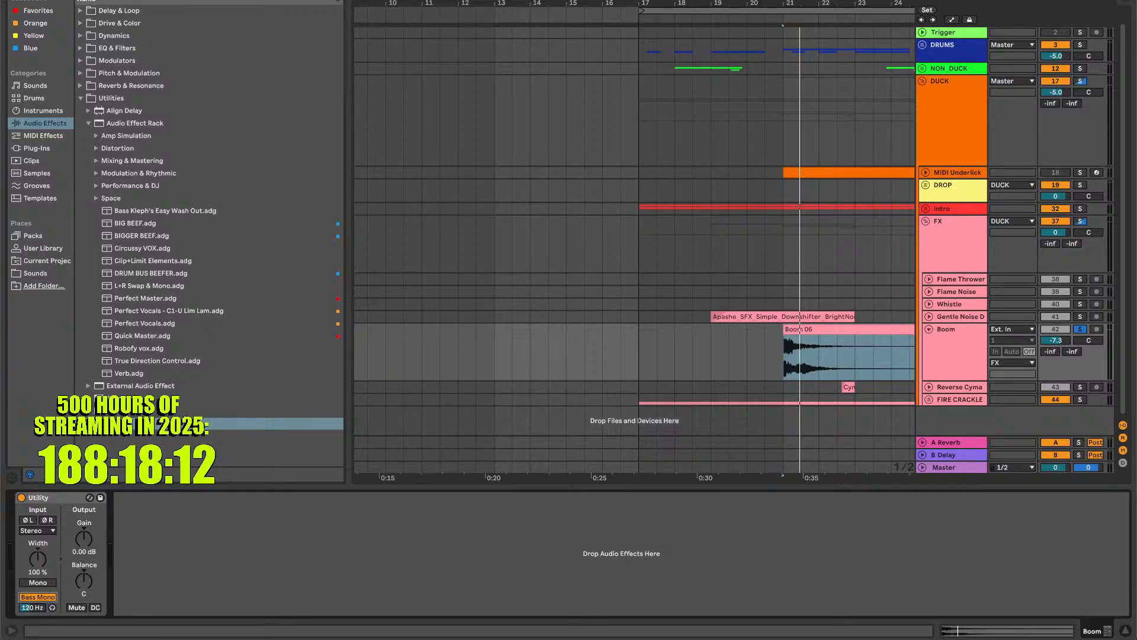
- Try the Utility's Bass Mono frequency at 500 Hz and 375 Hz, replaying the soloed Boom clip to compare
key(space)
key(space)
drag(35, 608, 34, 533)
key(space)
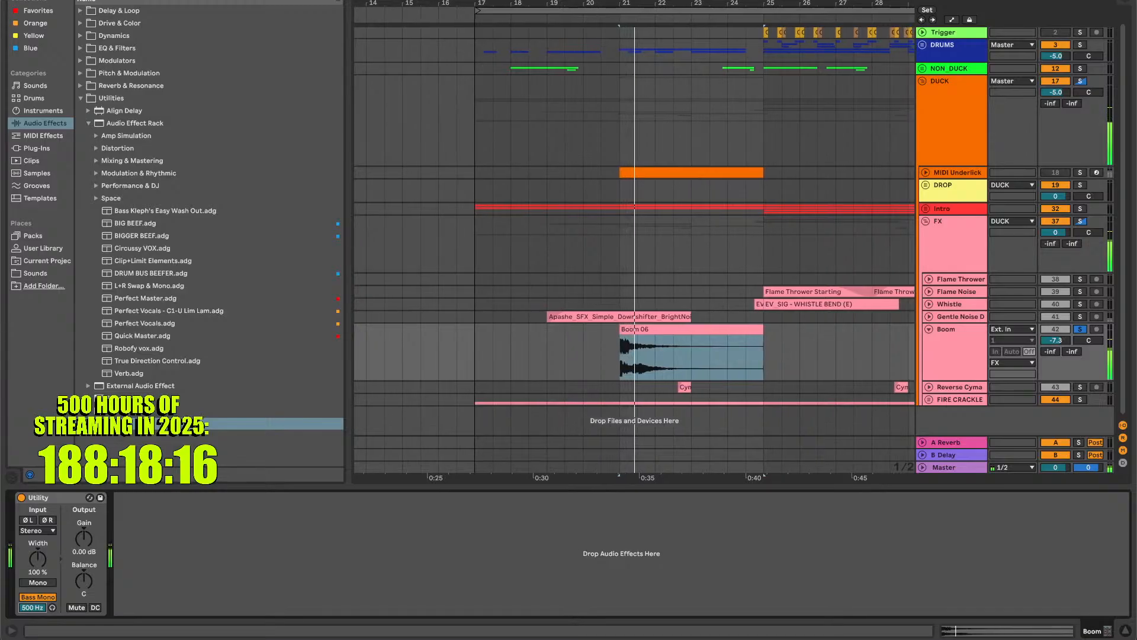
key(space)
key(space)
key(space)
key(space)
mouse_move(33, 607)
mouse_down()
mouse_move(32, 620)
mouse_move(33, 606)
mouse_up()
key(space)
key(space)
key(space)
key(space)
key(space)
key(space)
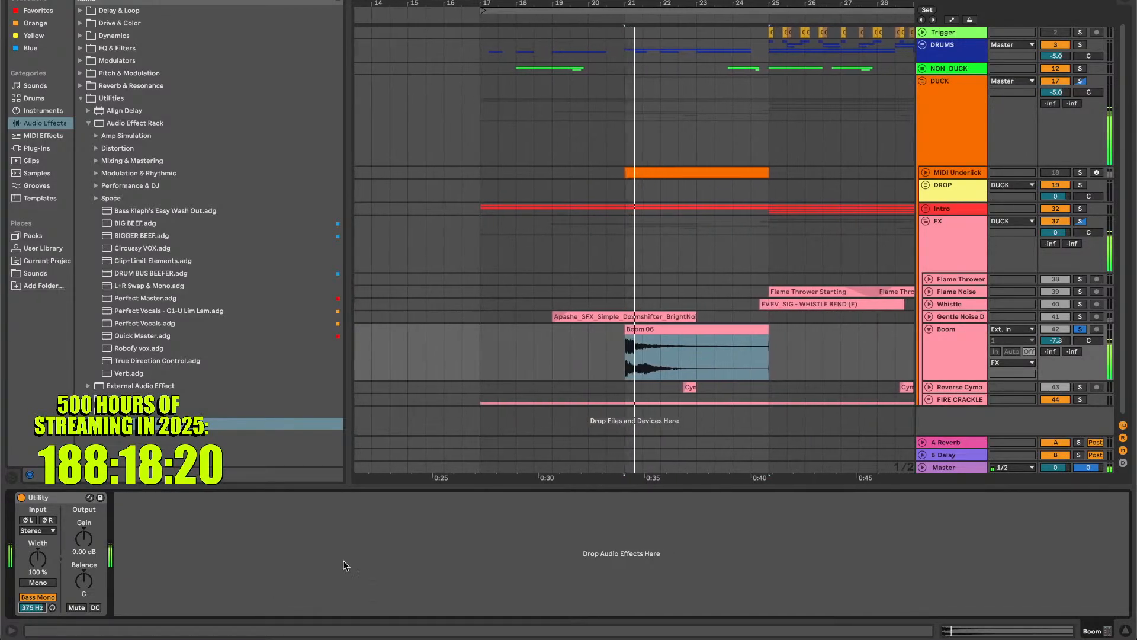
key(space)
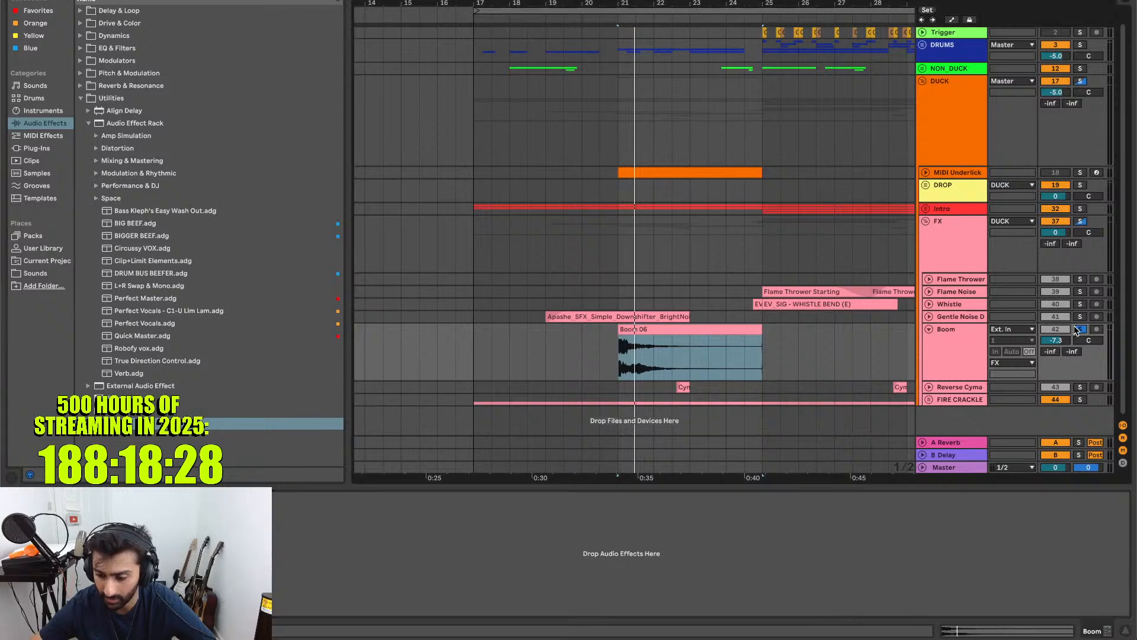
- Play the full mix from bar 17 with Boom unsoloed and show the Master track's spectrum
click(471, 338)
key(space)
scroll(471, 339, down, 5)
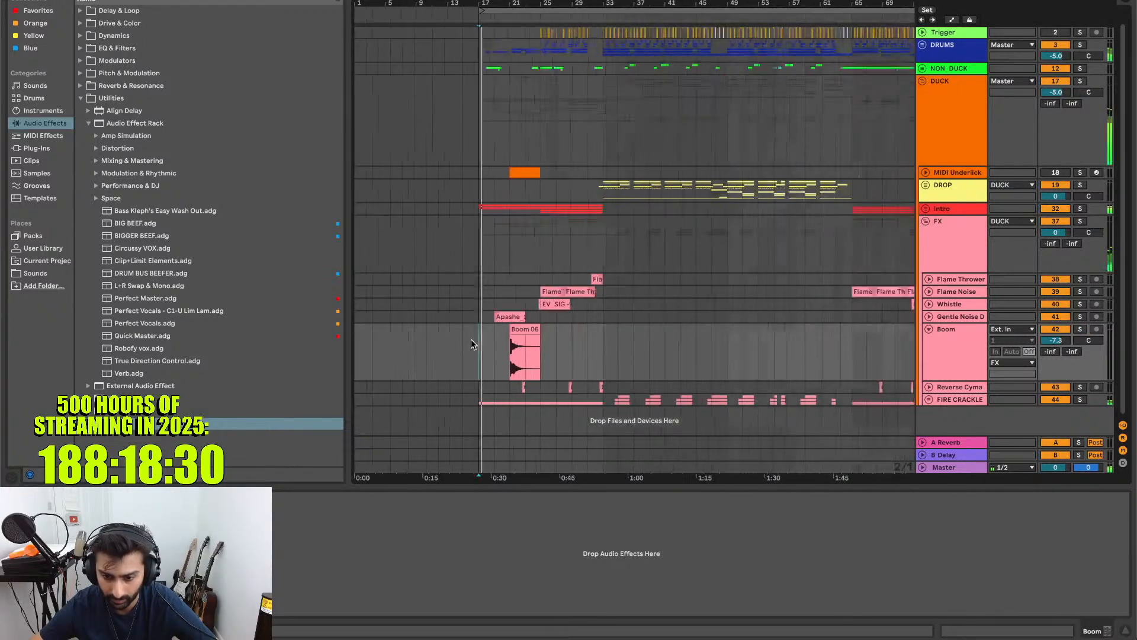
click(944, 467)
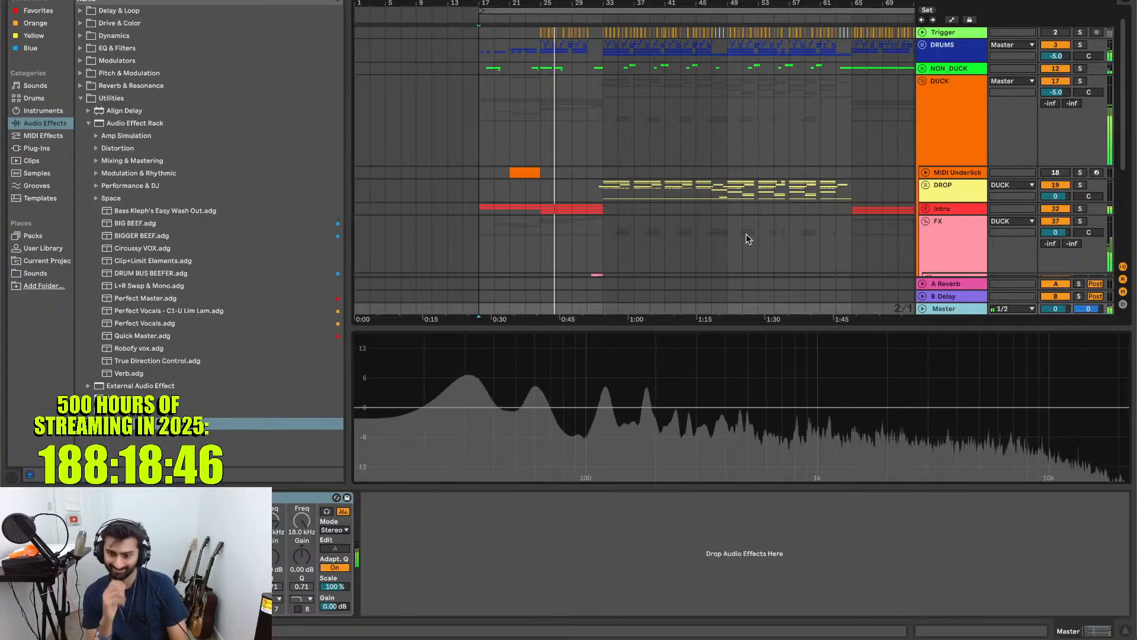
- Unfold the Intro group, expand the Grit track and lower its volume to -19.0 dB
click(925, 208)
scroll(929, 216, down, 2)
scroll(928, 216, down, 3)
click(929, 142)
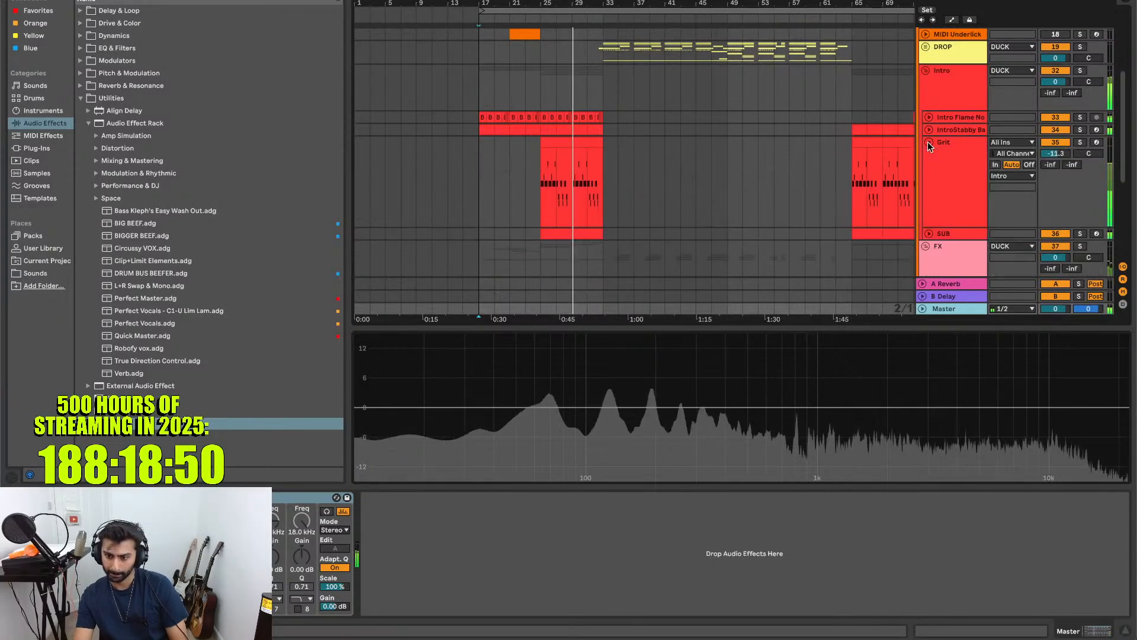
drag(1054, 157, 1055, 163)
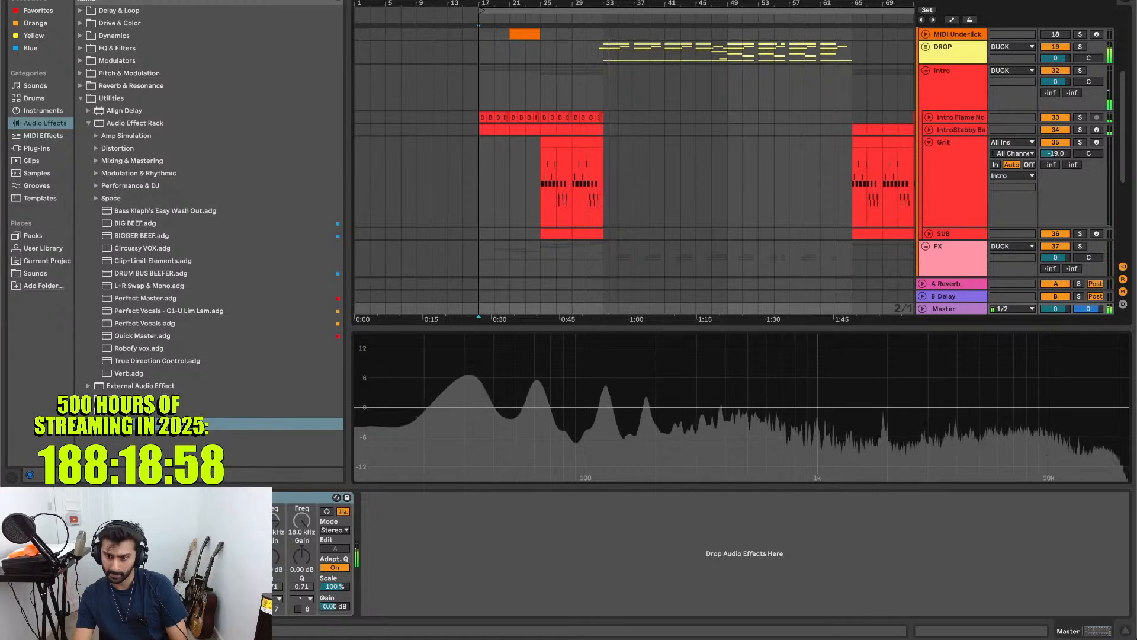
- Audition Grit from bar 25, first soloed and then in the full mix, and lower its volume to -20.6 dB
click(540, 191)
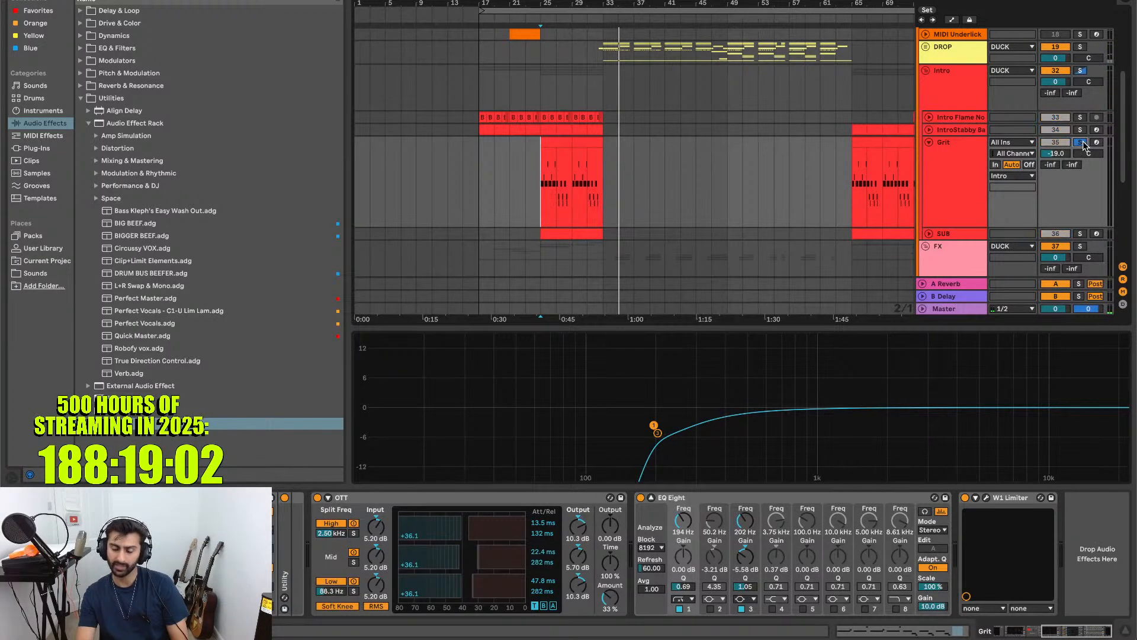
key(space)
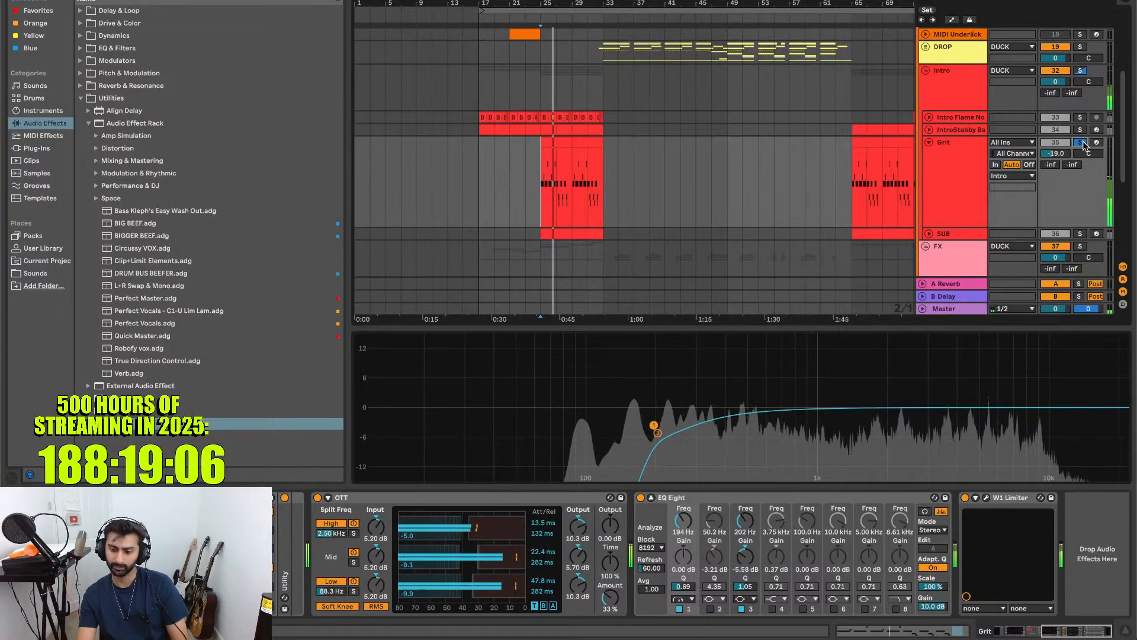
click(1081, 144)
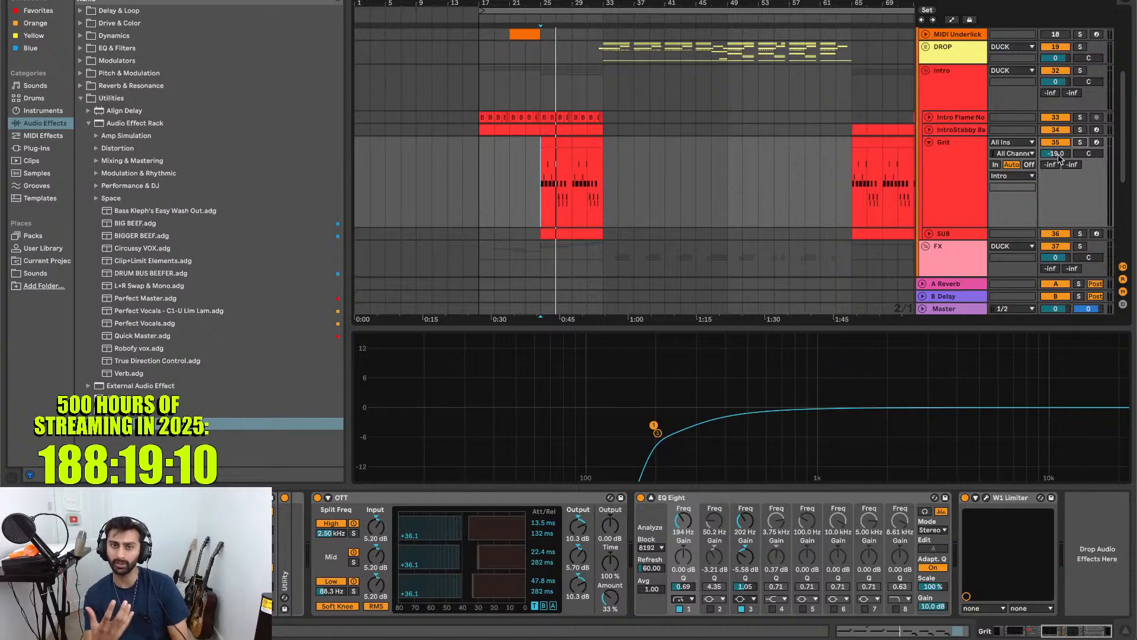
key(space)
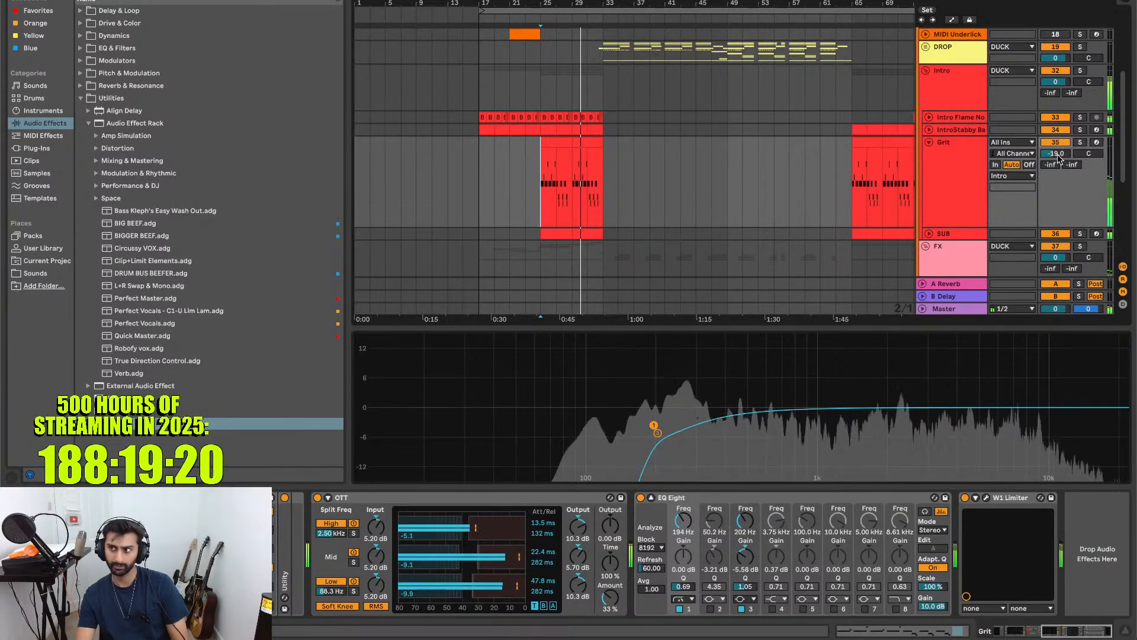
drag(1059, 156, 1059, 162)
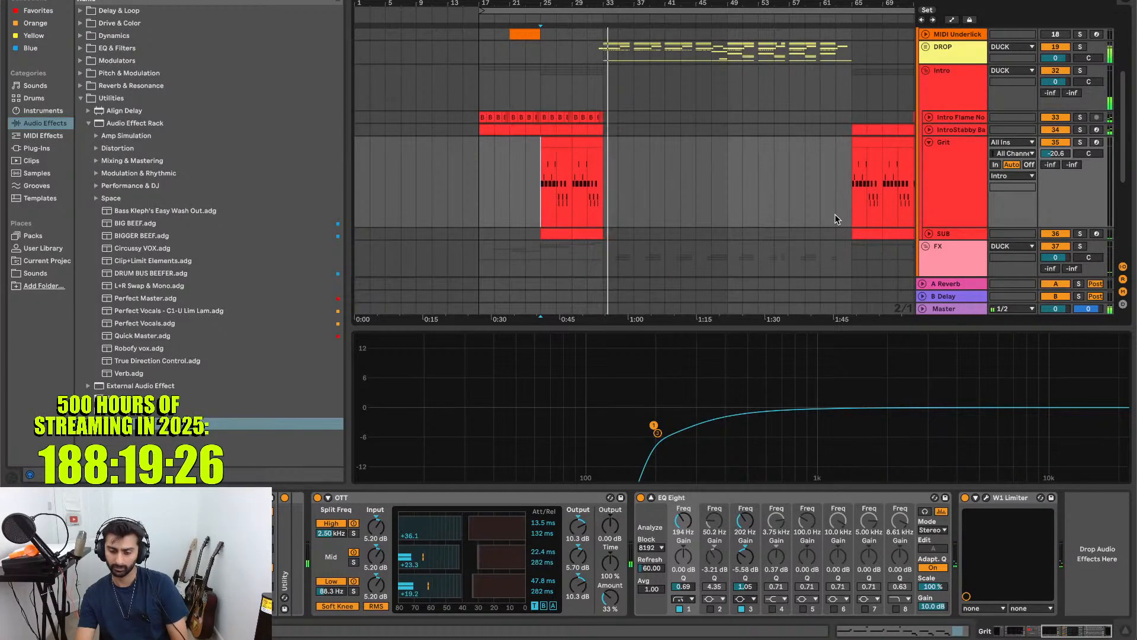
- Collapse the Grit track and select the Master track to bring back its spectrum
click(960, 178)
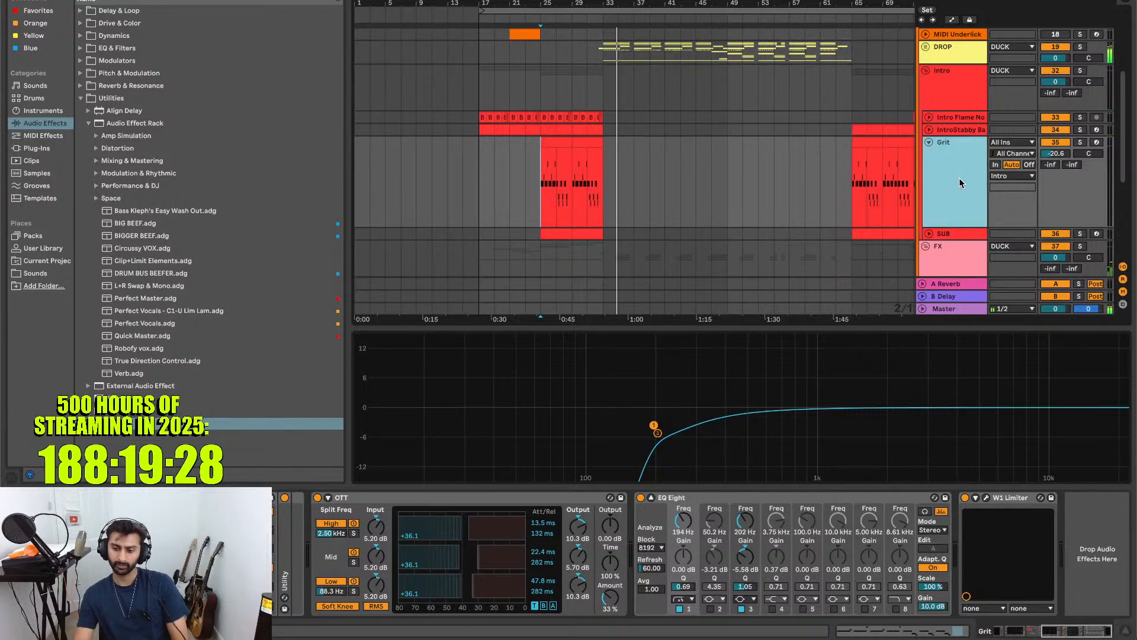
key(u)
key(Down)
click(958, 178)
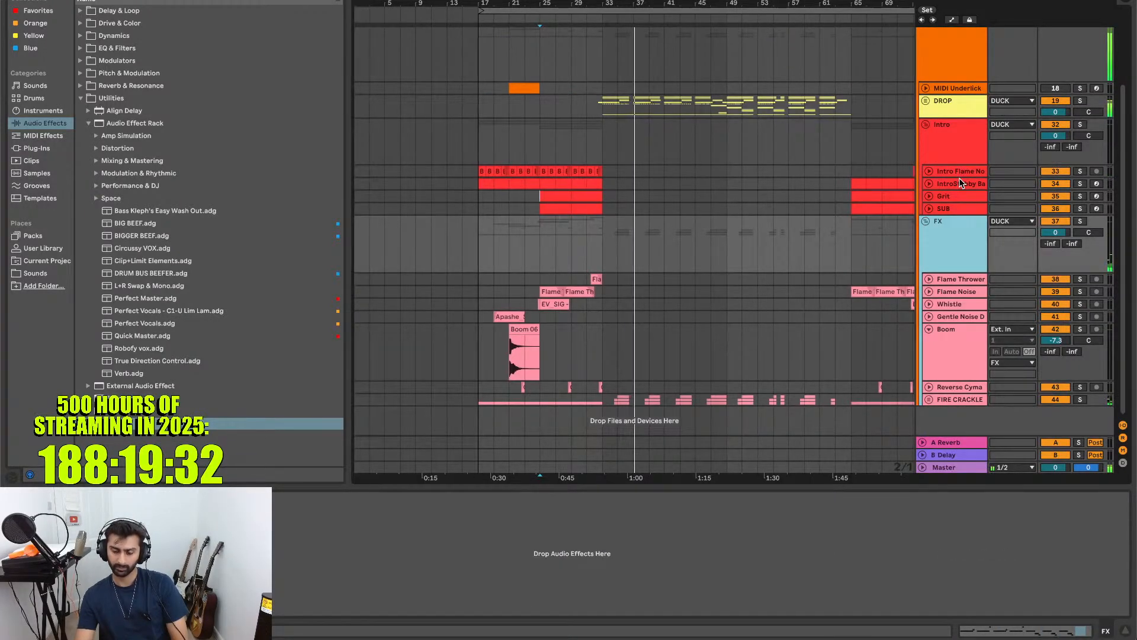
key(u)
click(960, 468)
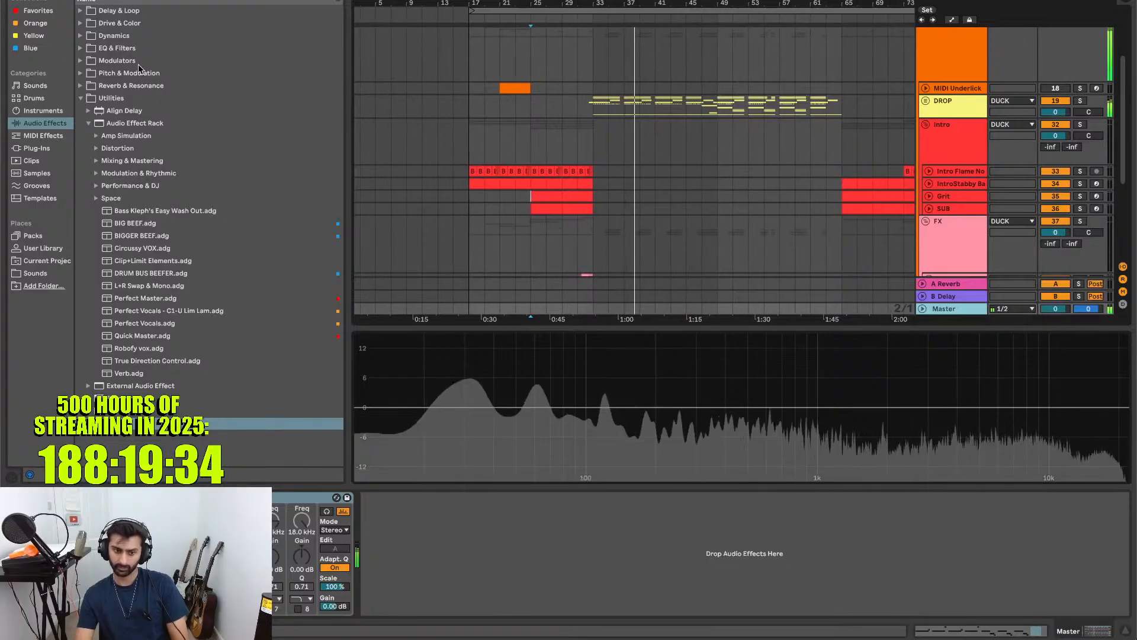
- Hide the browser and listen to the full mix through the first drop
key(ctrl+alt+b)
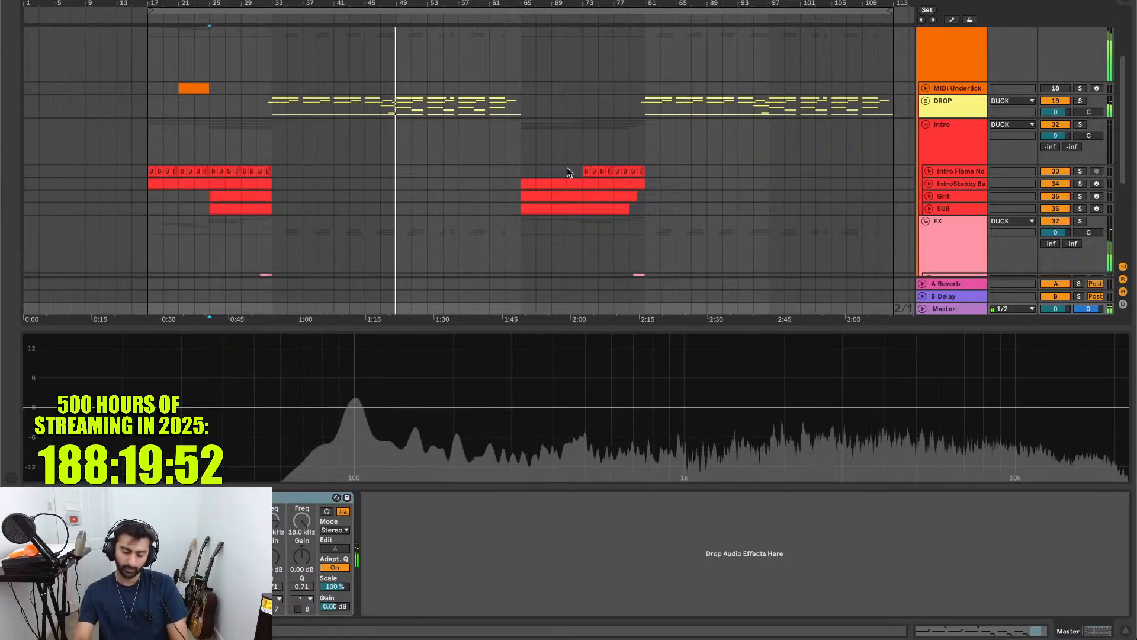
key(space)
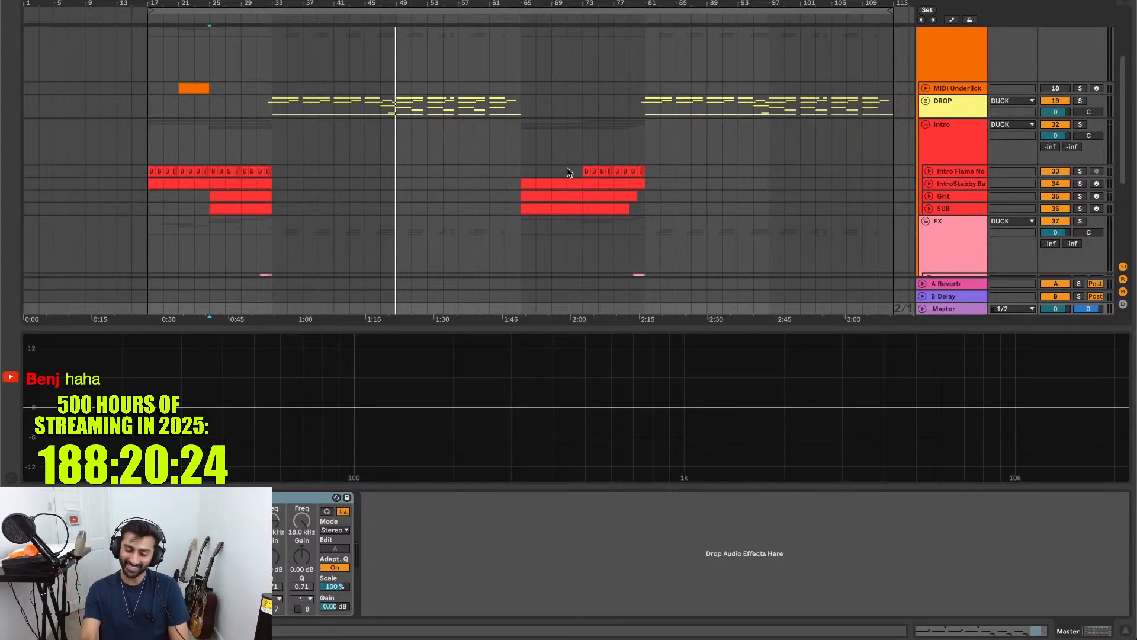
key(space)
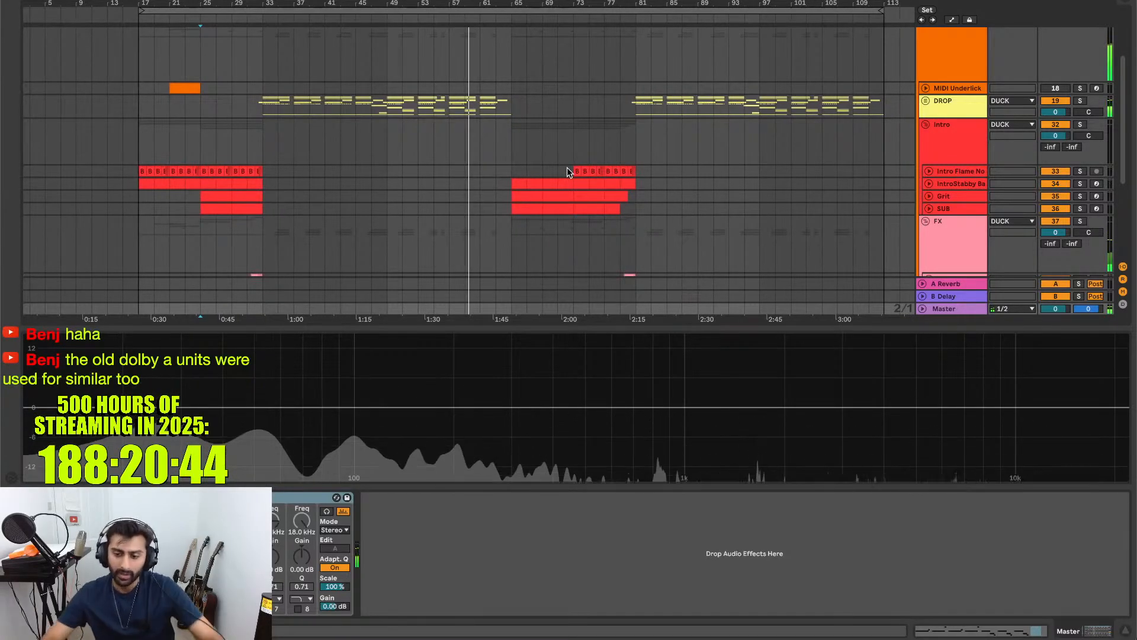
- Unfold the DROP group and expand the FLAME THROWER track, leaving the Flame Thrower Starting track collapsed
click(942, 111)
double_click(941, 112)
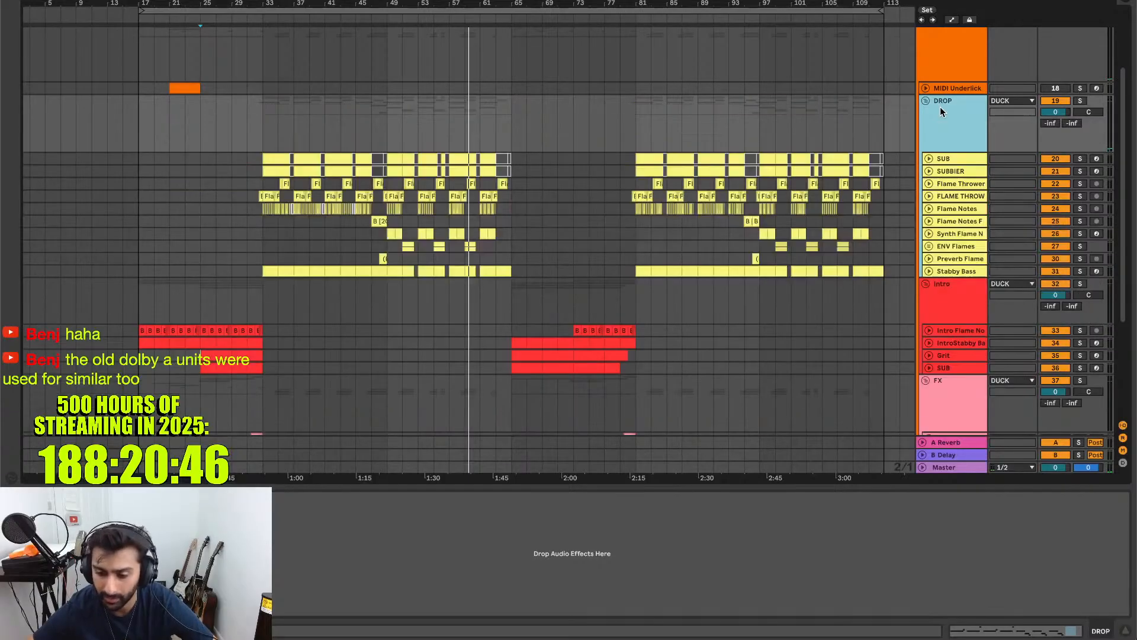
click(961, 184)
double_click(962, 186)
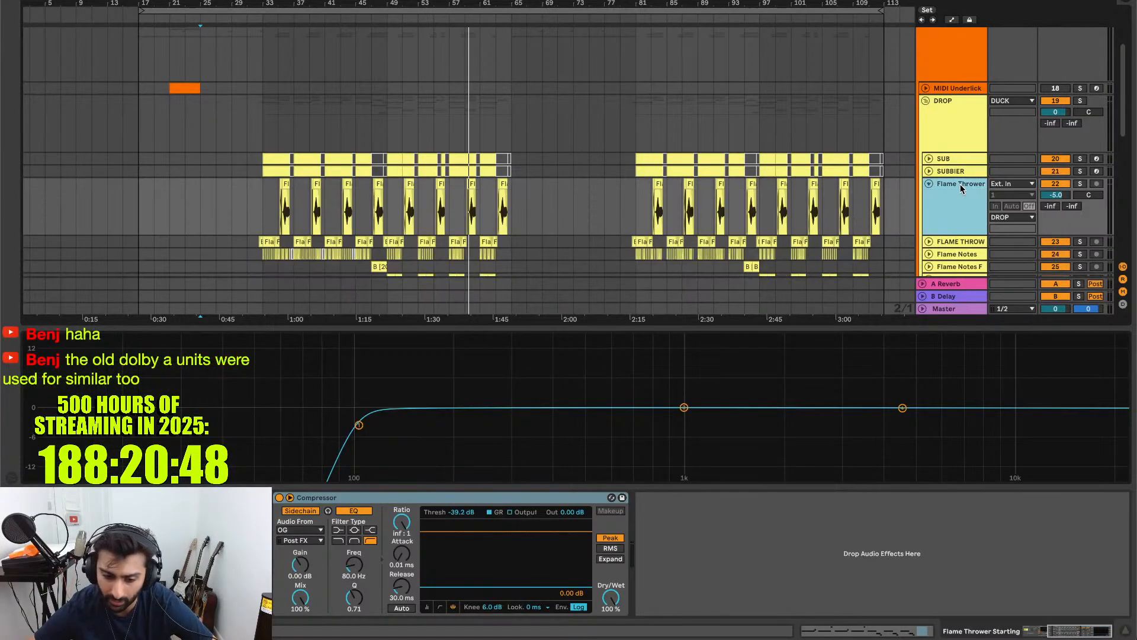
double_click(953, 218)
double_click(953, 197)
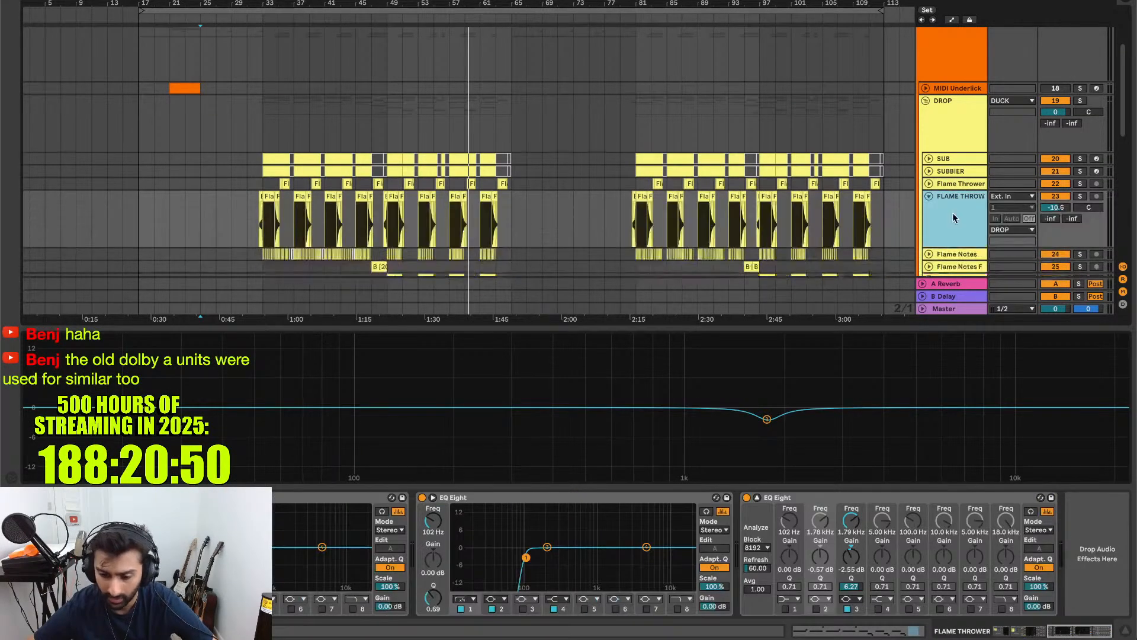
scroll(418, 236, up, 5)
scroll(418, 236, down, 3)
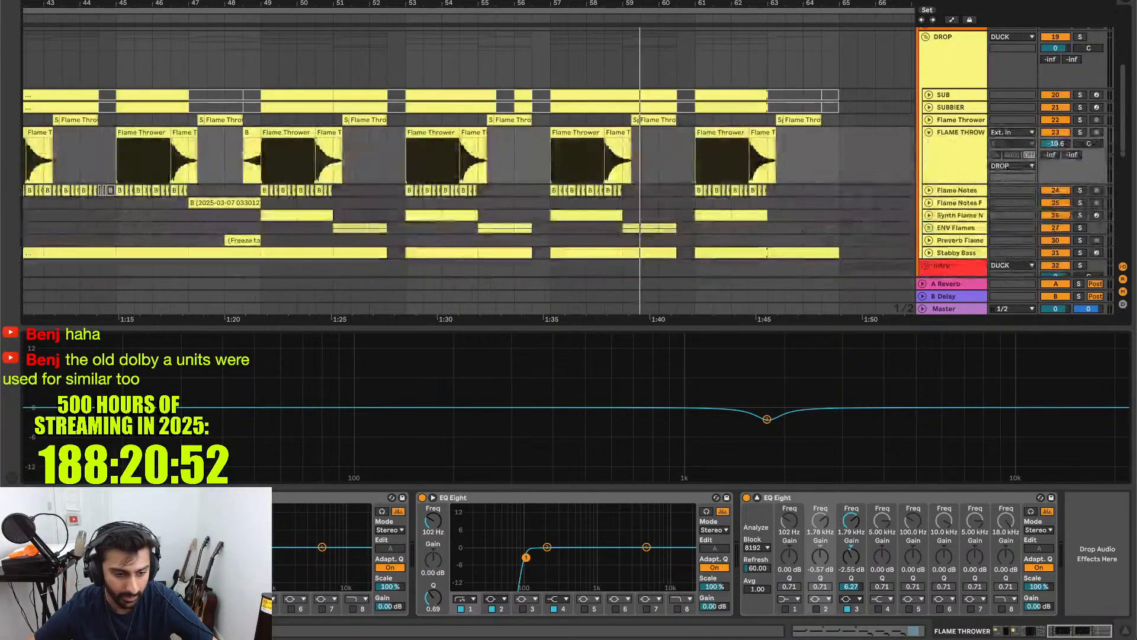
- Show the browser's plug-ins and look through the VST3 vendor folders, including Wavegrove, HoRNet and Dear Reality
key(super+alt+b)
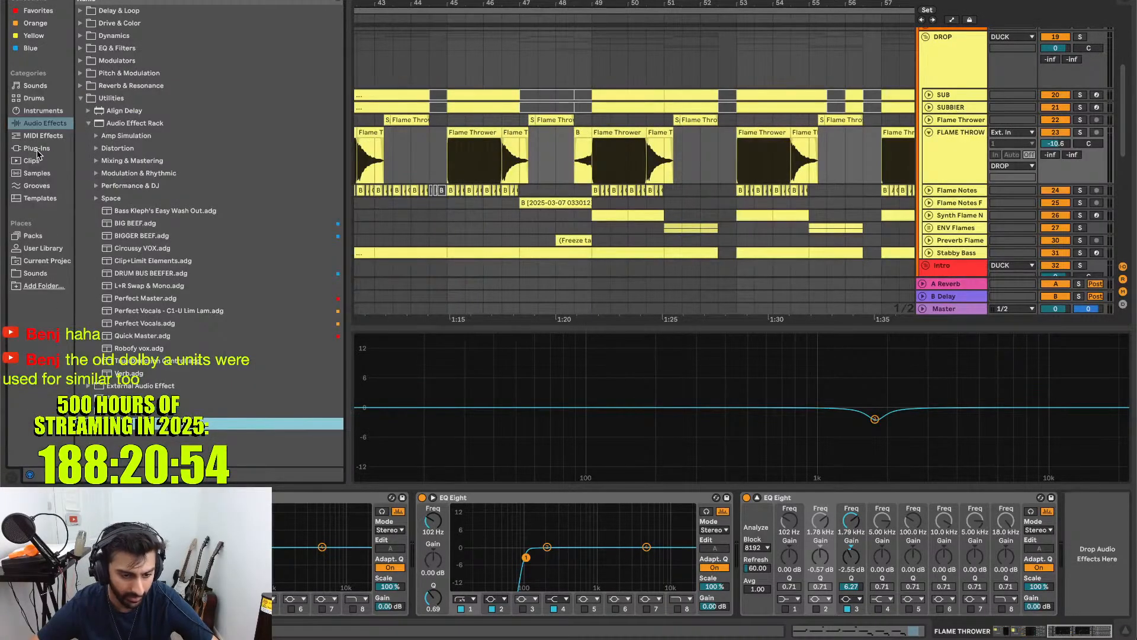
click(37, 149)
click(187, 48)
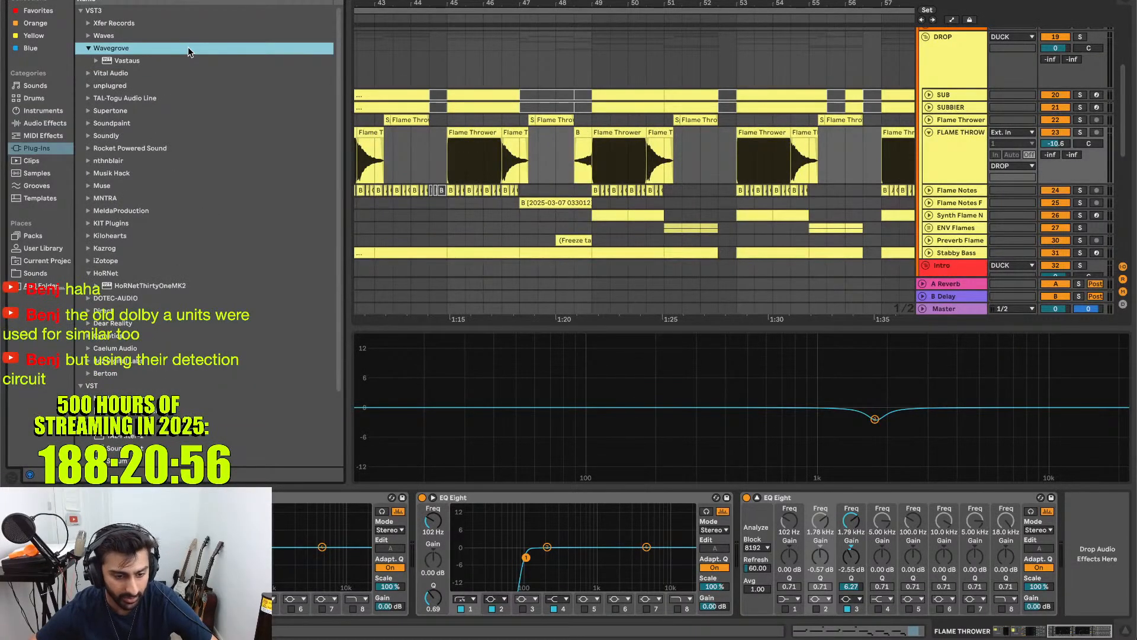
key(Left)
key(Down)
key(Down)
key(Down)
key(Down)
key(Down)
key(Down)
key(Down)
key(Down)
key(Down)
key(Down)
key(Down)
key(Down)
key(Down)
key(Down)
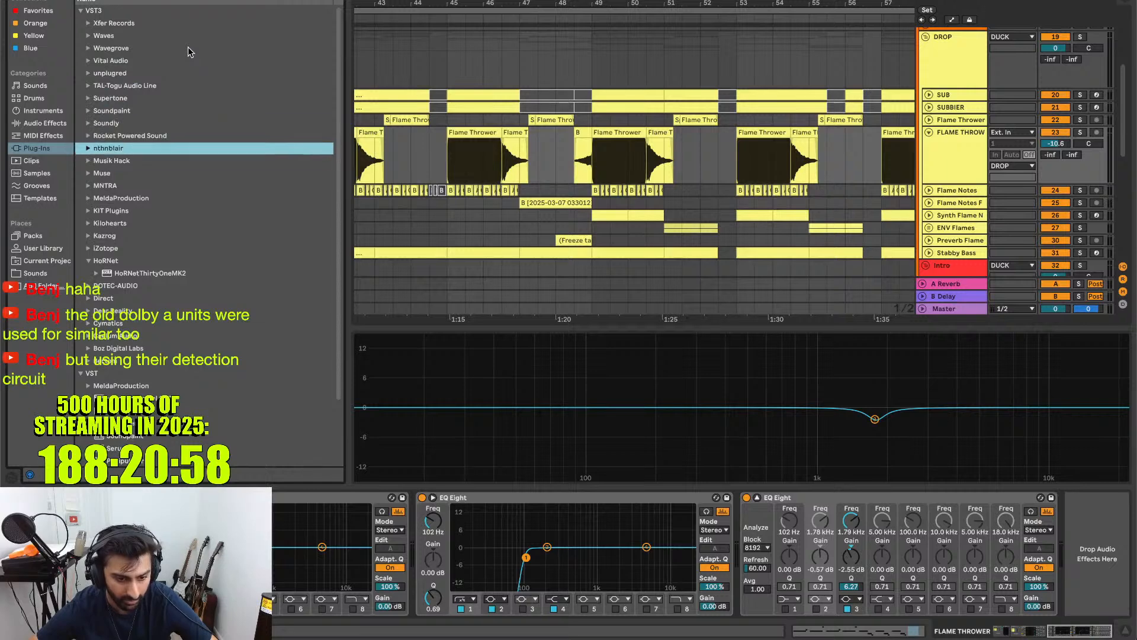
key(Down)
key(Down)
key(Down)
key(Down)
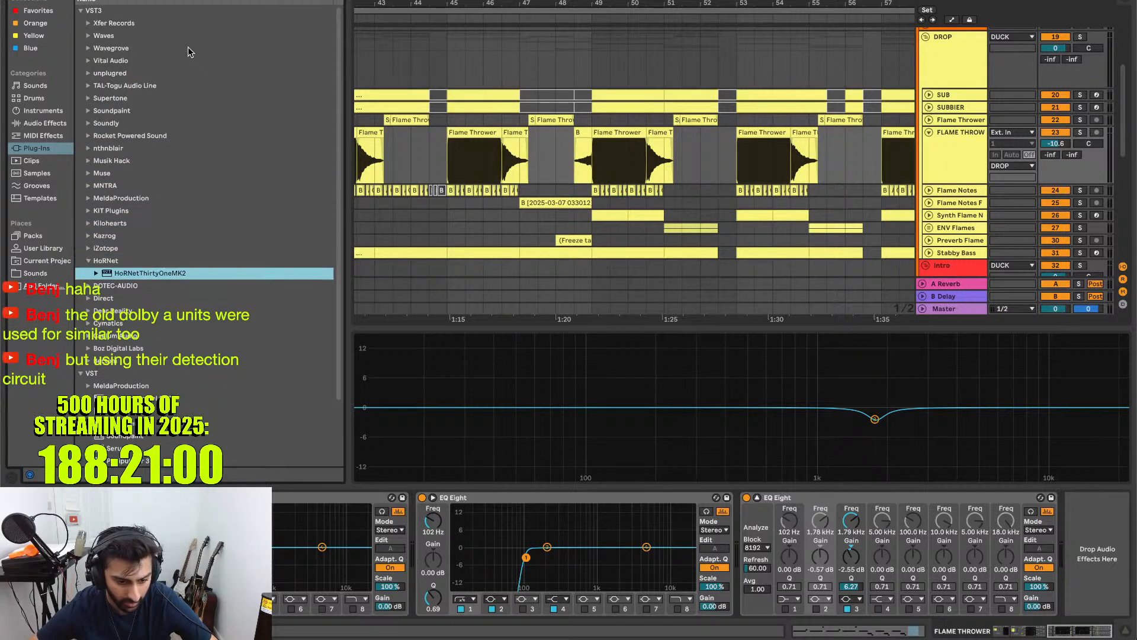
scroll(187, 140, down, 2)
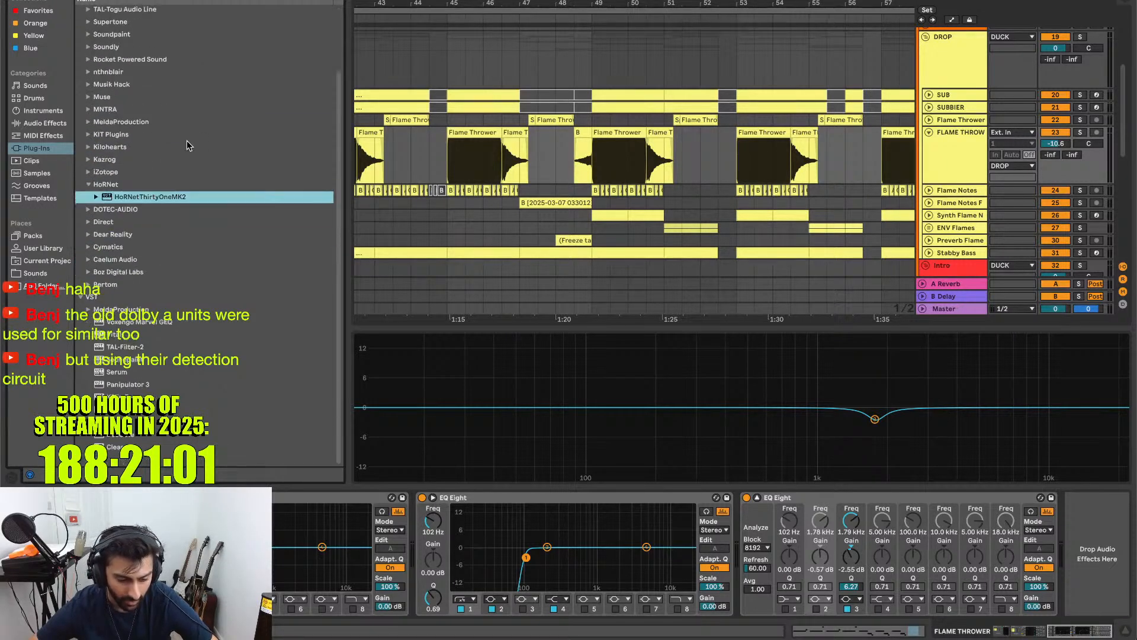
click(151, 234)
key(Right)
key(Down)
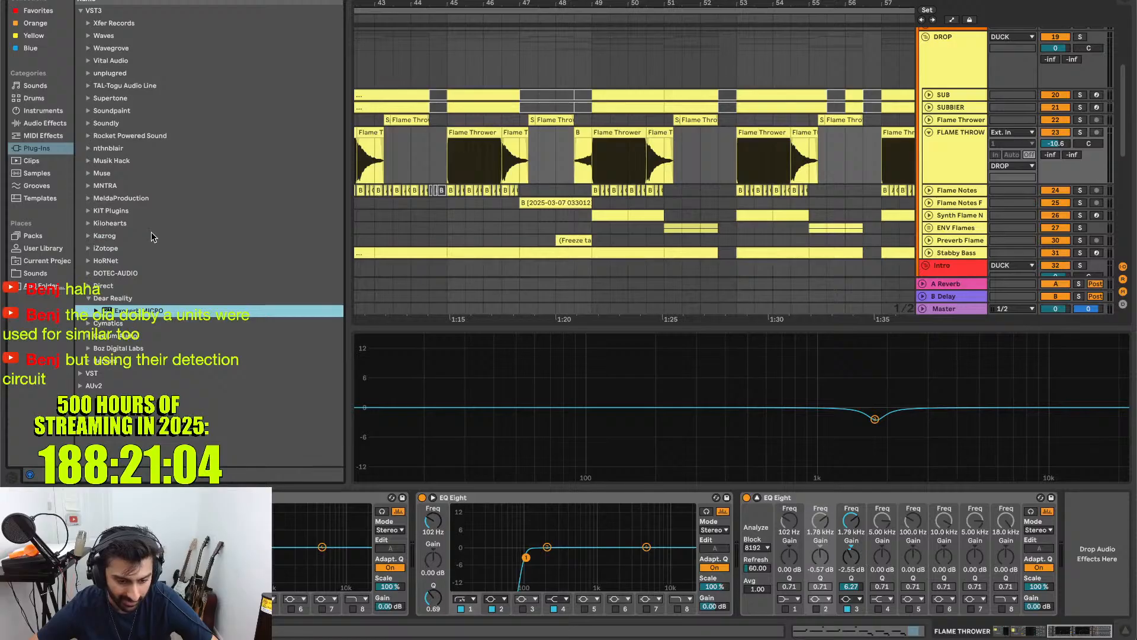
key(Left)
key(Left)
click(130, 1)
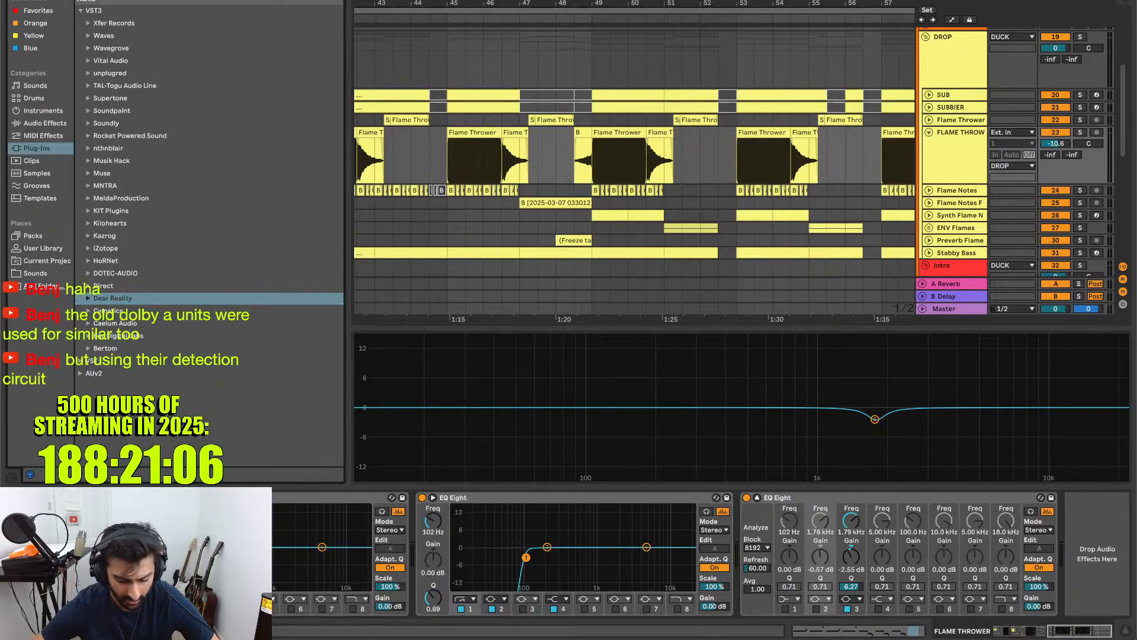
- Search the plug-ins for "dear" and load the AUv2 version of dearVR MICRO onto the FLAME THROWER track
text(dear)
click(116, 34)
key(Right)
key(Down)
key(Right)
key(Down)
key(Down)
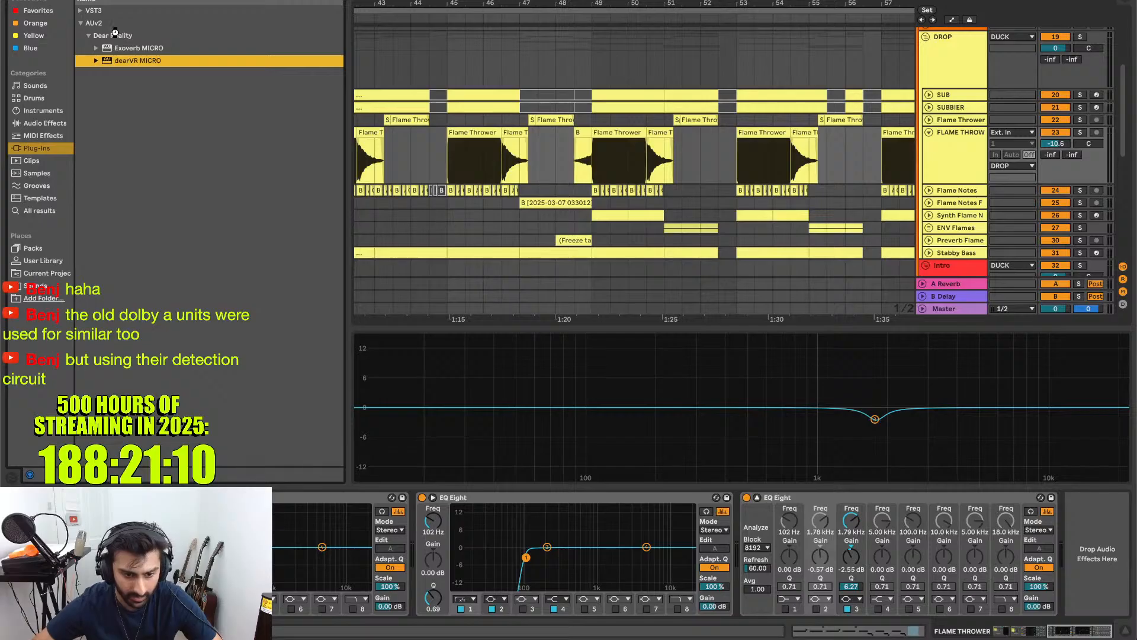
key(Return)
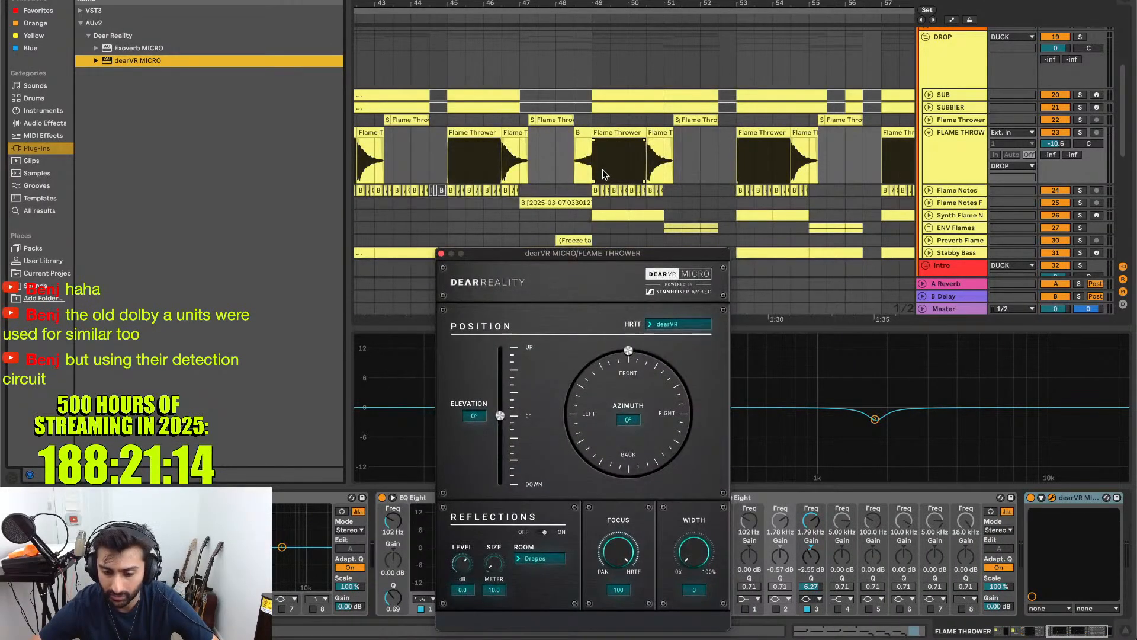
- Solo FLAME THROWER, loop its clip at bar 49 and set dearVR MICRO's width to about 65
click(602, 173)
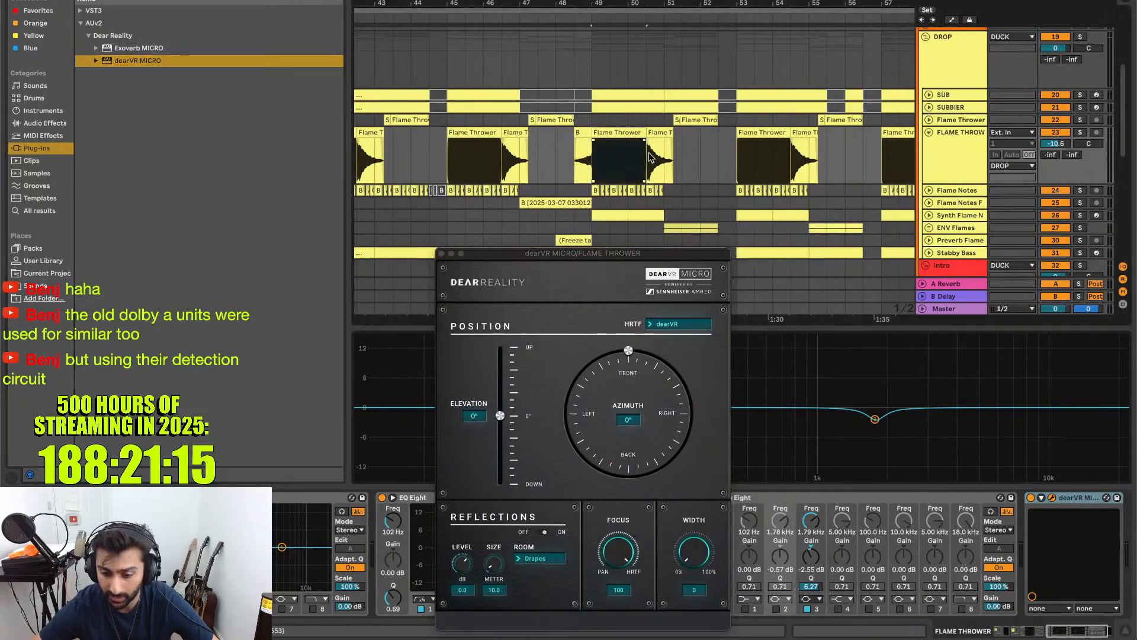
click(1080, 133)
drag(611, 249, 373, 0)
key(space)
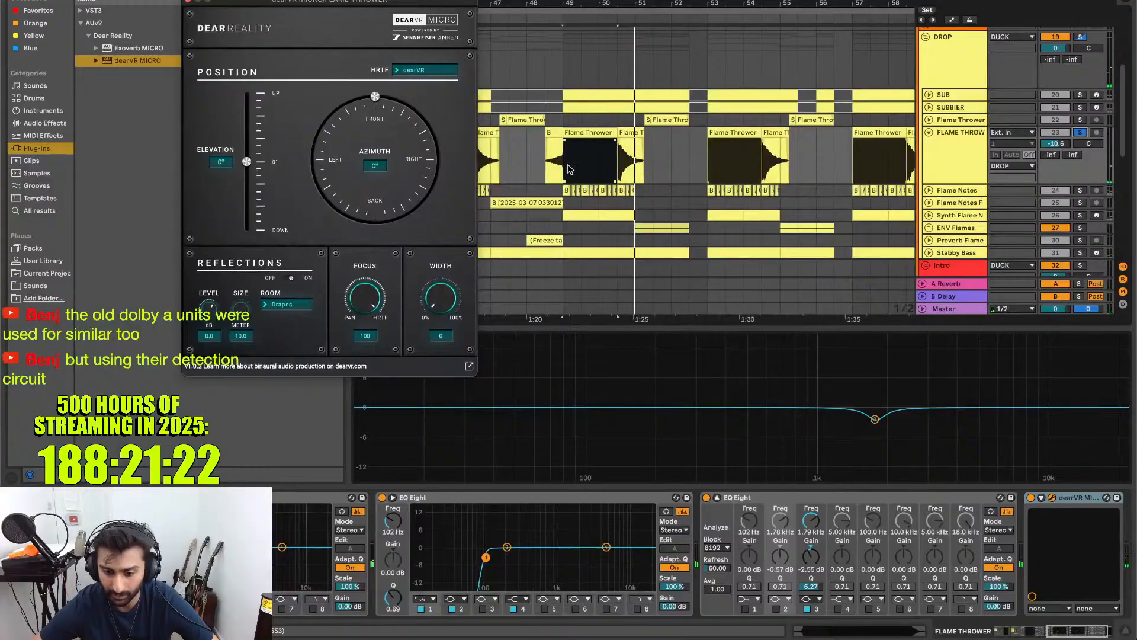
key(super+l)
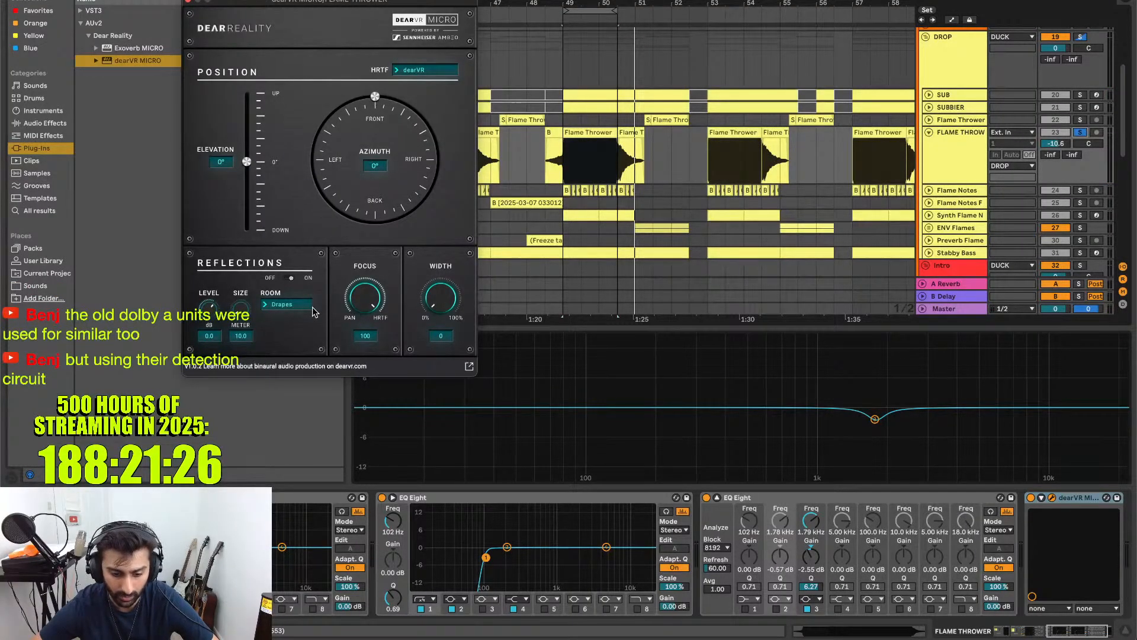
drag(441, 298, 435, 346)
key(space)
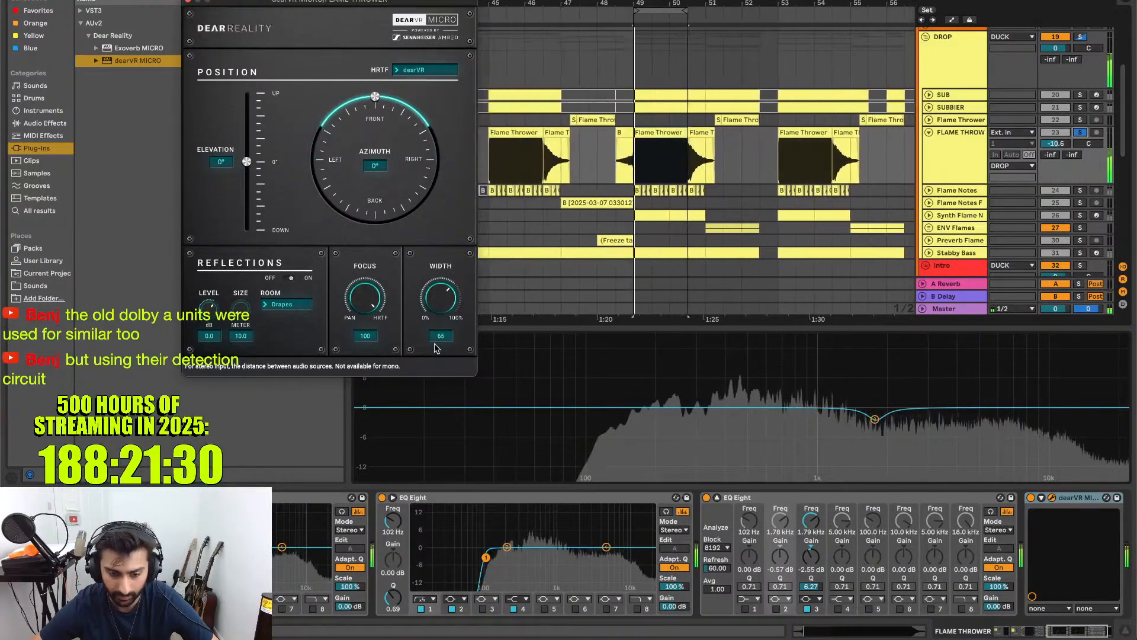
- Try dearVR MICRO elevations of about 21° and -18° while the soloed loop plays
mouse_move(247, 165)
mouse_down()
mouse_move(247, 184)
mouse_move(247, 134)
mouse_move(246, 151)
mouse_up()
key(space)
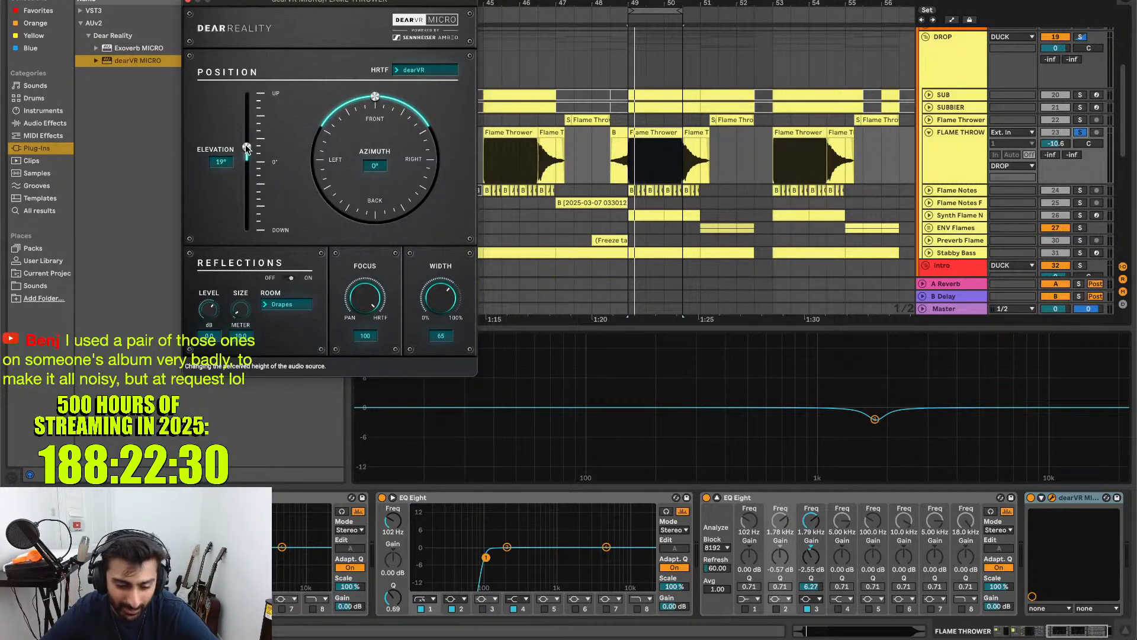
key(space)
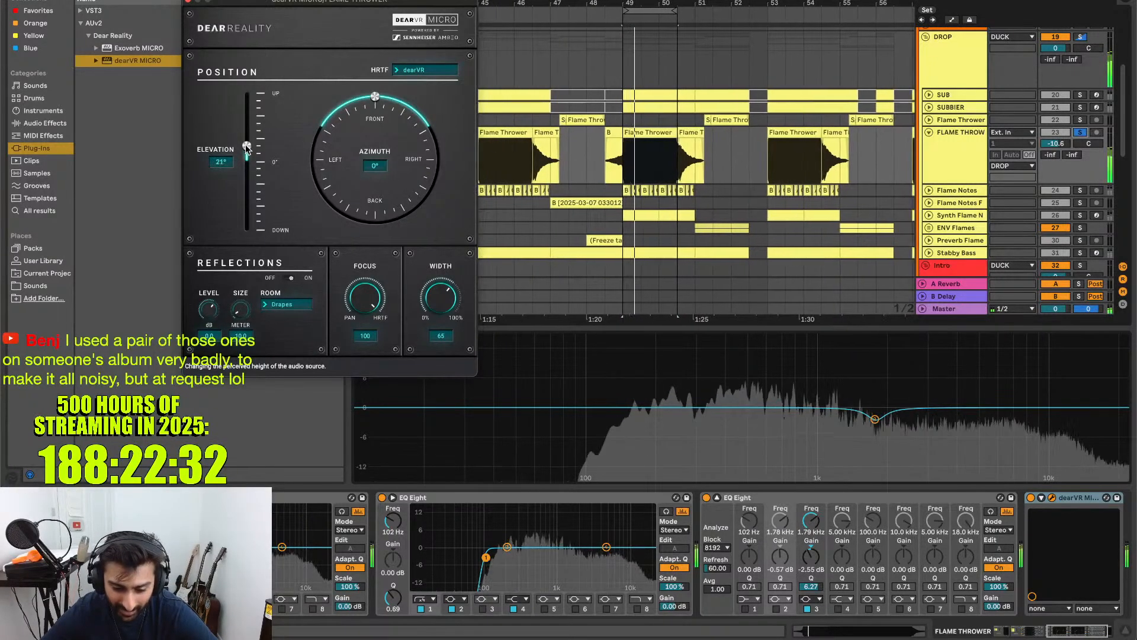
drag(246, 148, 247, 180)
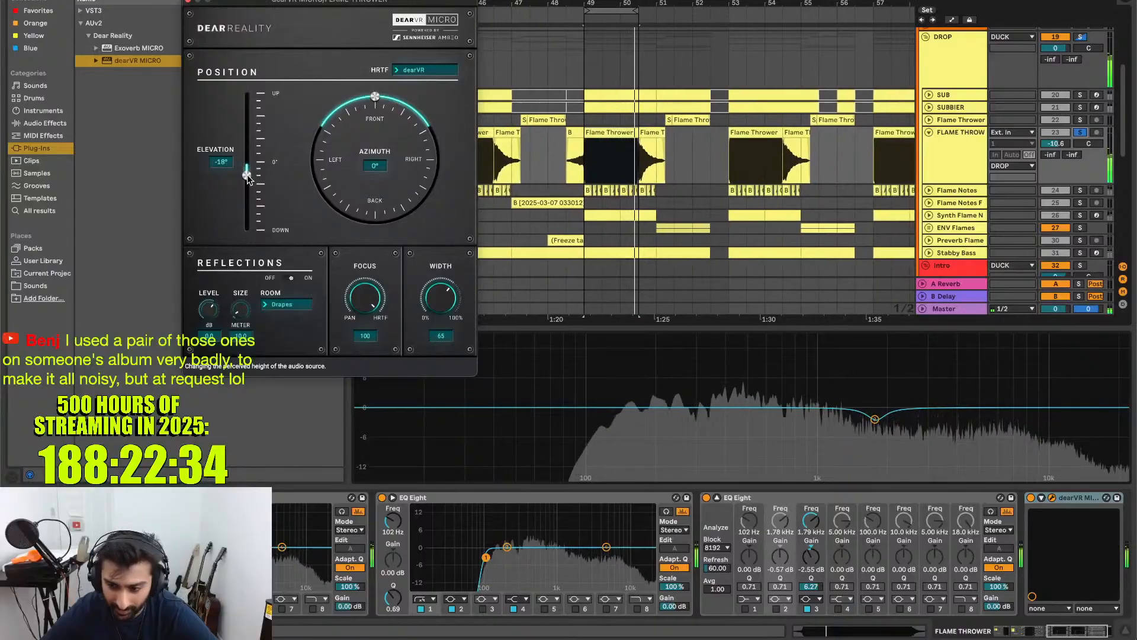
key(space)
- Unsolo FLAME THROWER, try dearVR MICRO's elevation at 90° in the full mix, and settle on -31°
click(1078, 134)
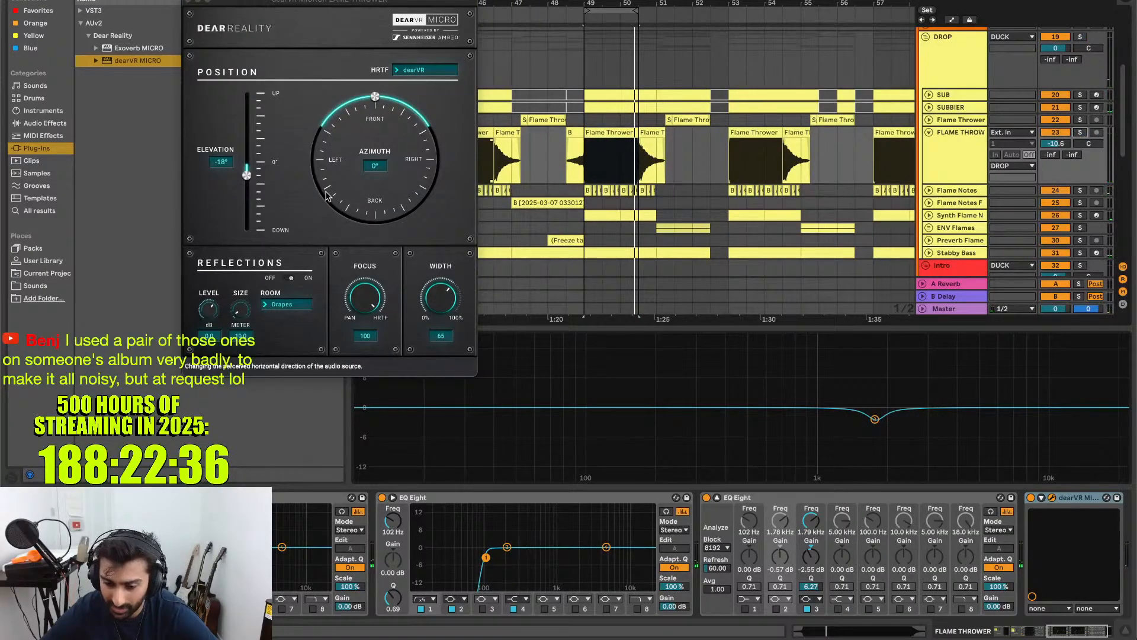
drag(247, 178, 248, 91)
key(space)
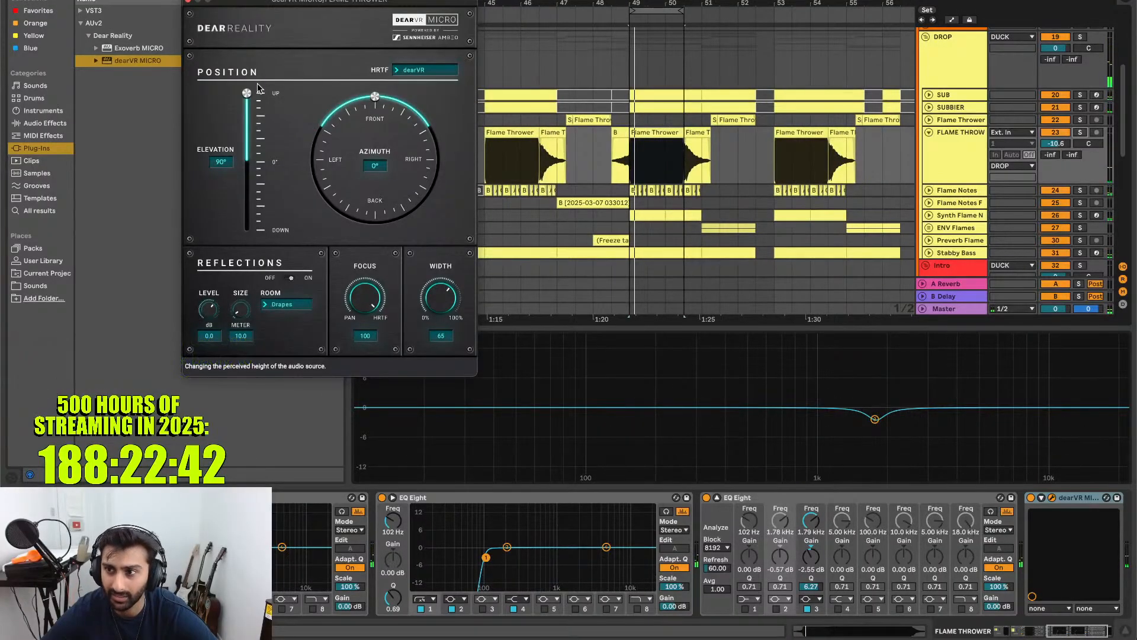
drag(257, 85, 246, 186)
key(space)
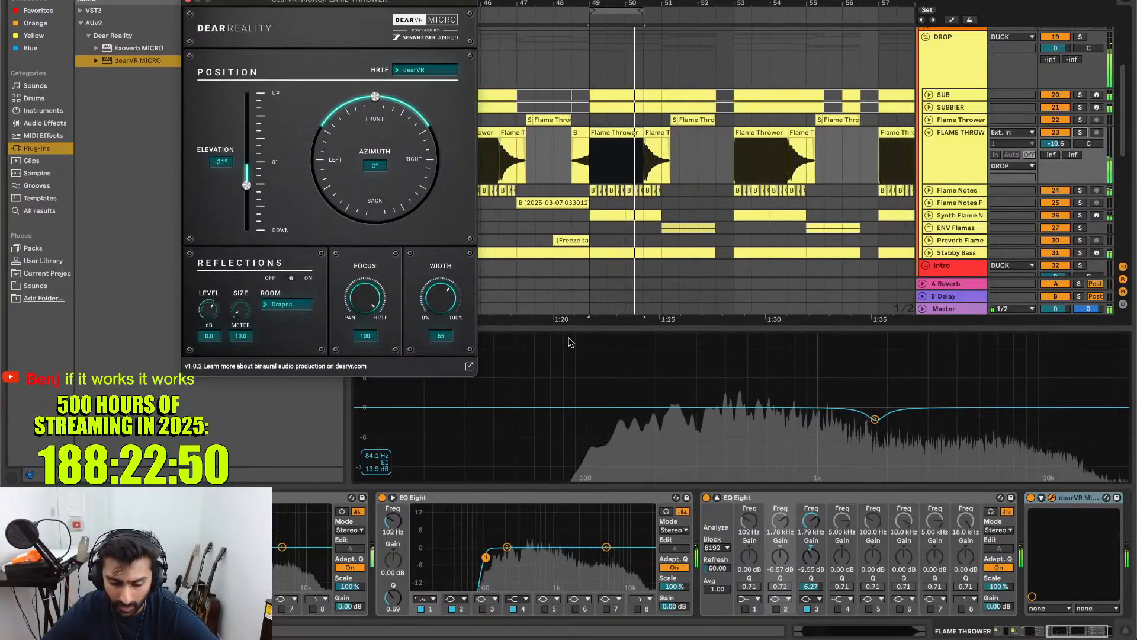
- Unfold dearVR MICRO's parameters in the device chain and move its plug-in window off the browser
scroll(833, 518, right, 3)
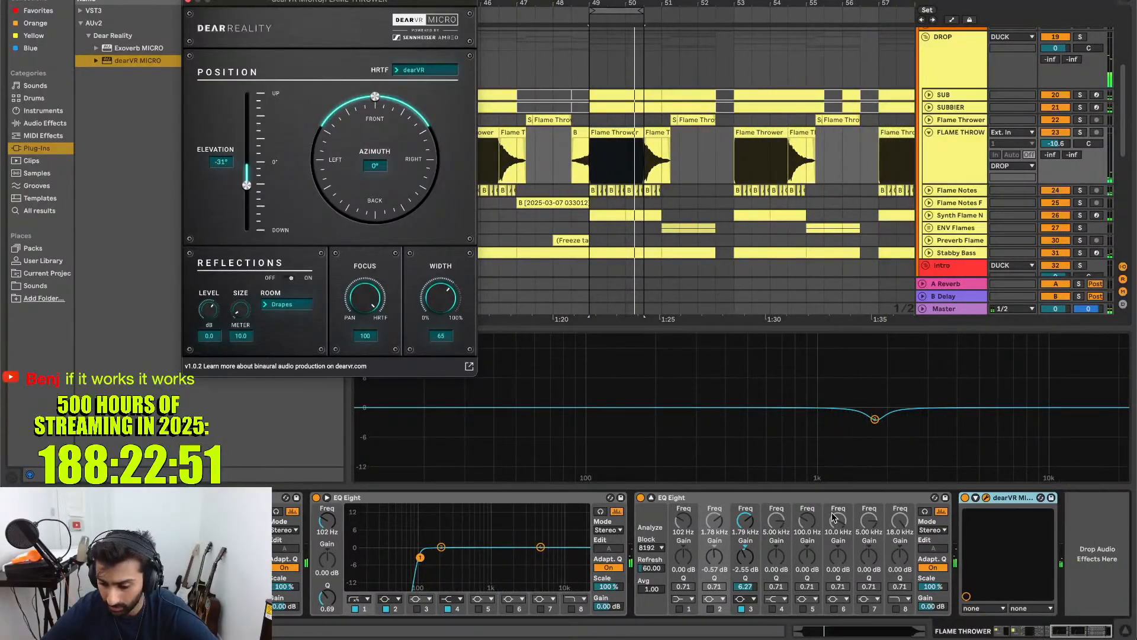
click(976, 498)
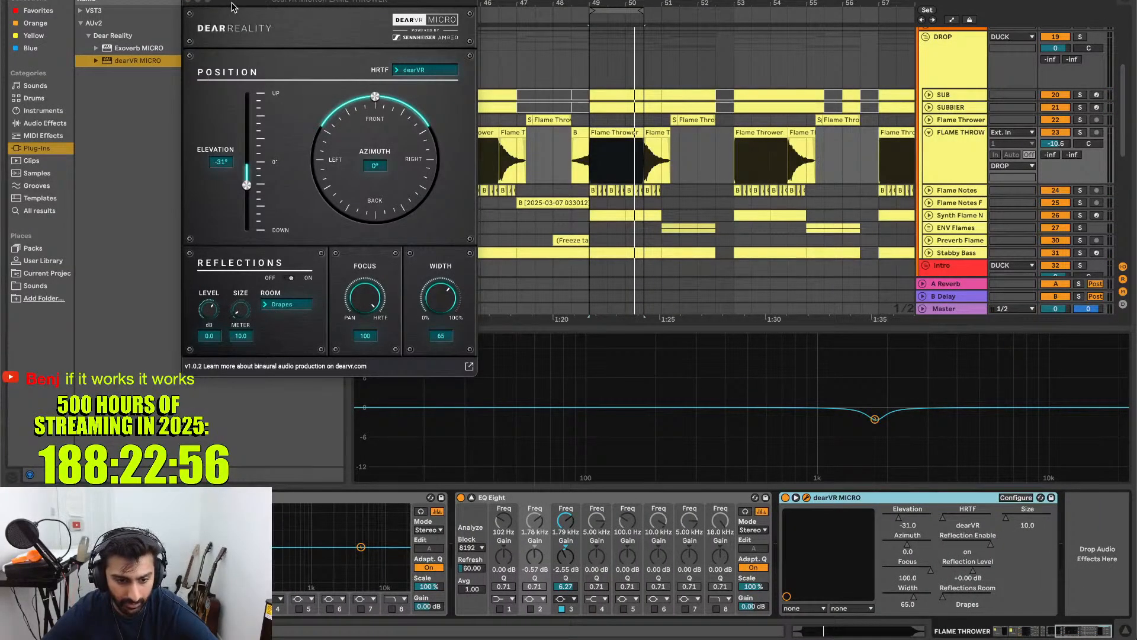
drag(231, 7, 418, 0)
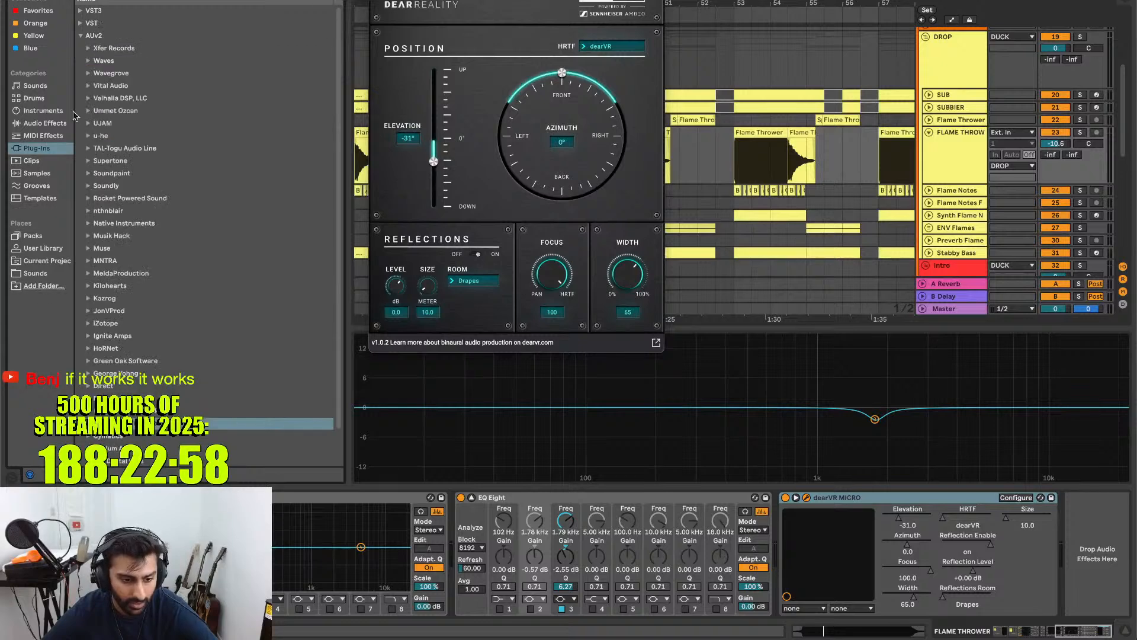
- Add an LFO modulator from the audio effects after dearVR MICRO on the FLAME THROWER track
click(45, 123)
click(81, 98)
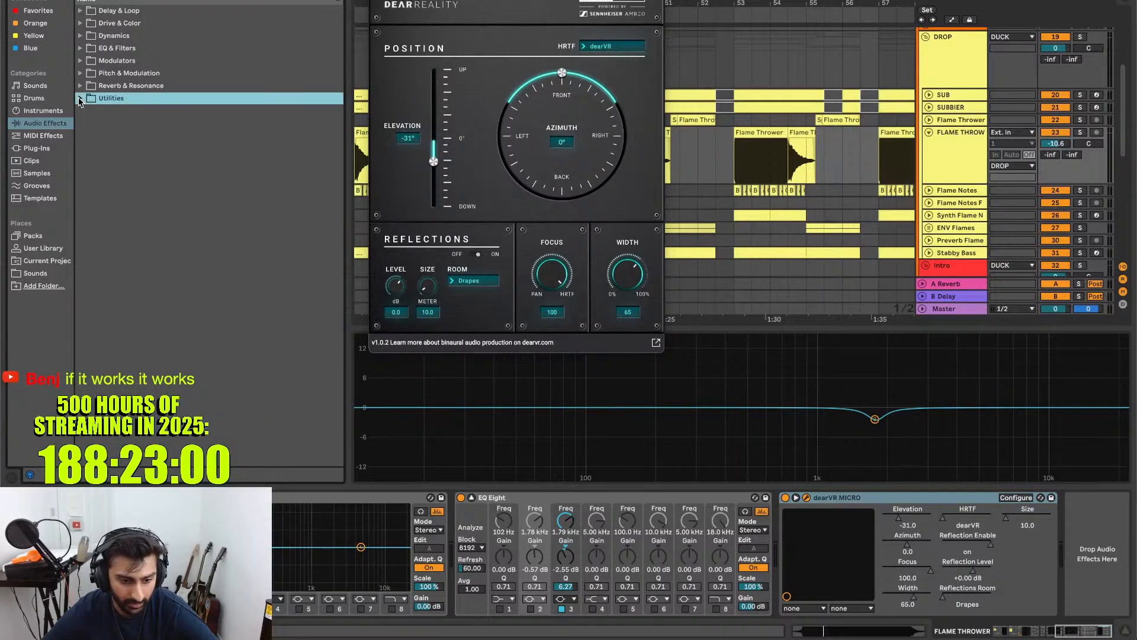
click(80, 60)
click(113, 86)
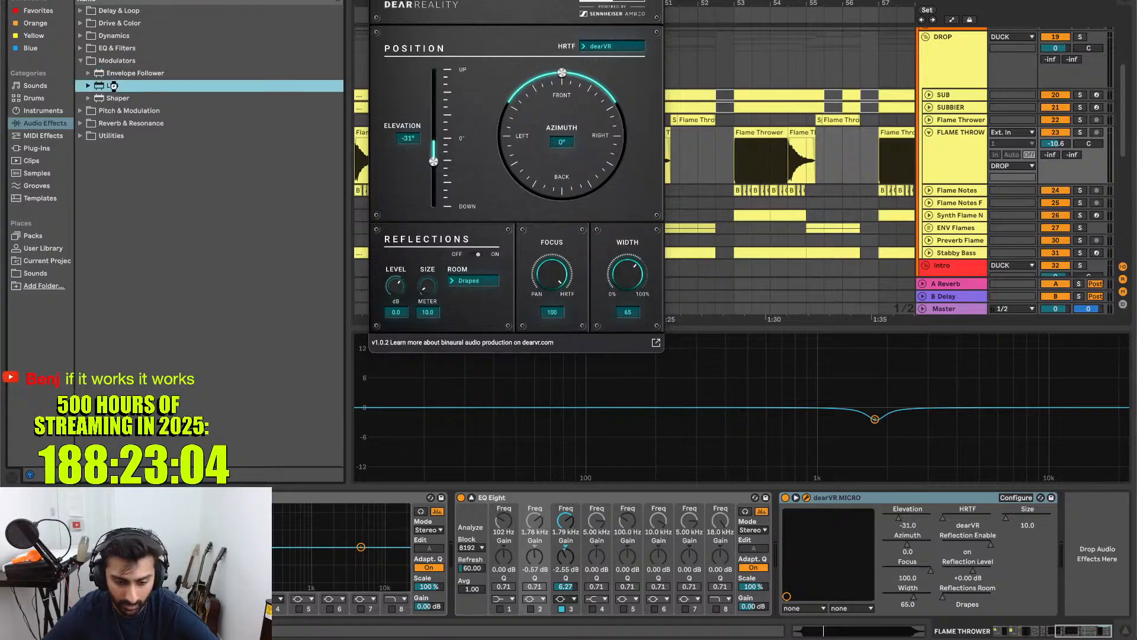
drag(114, 86, 1020, 506)
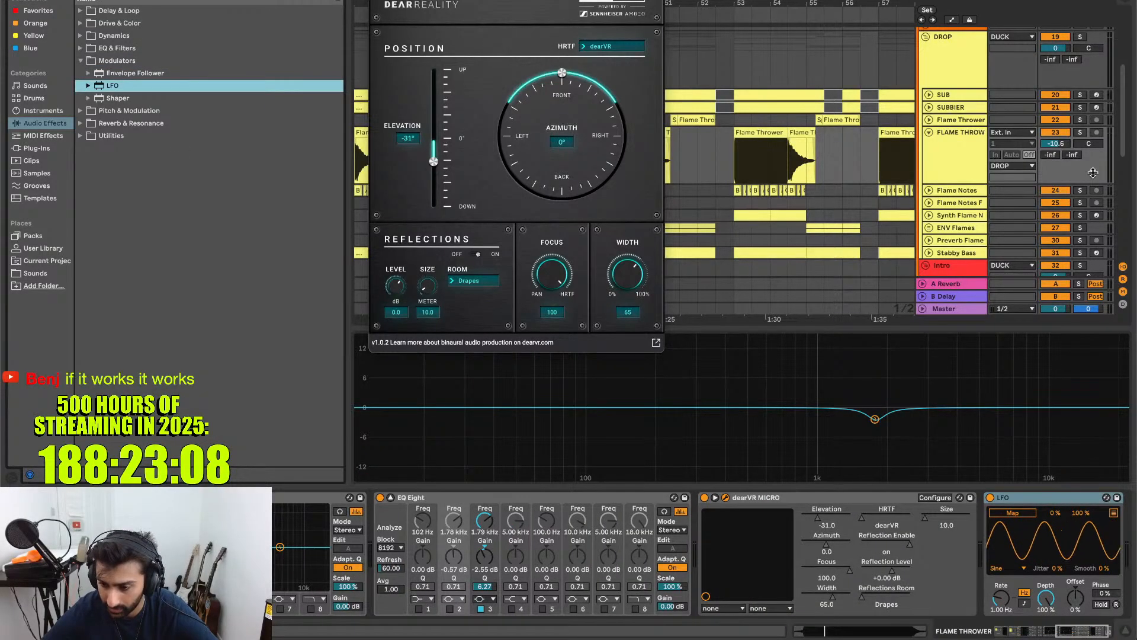
- Play the loop with FLAME THROWER soloed and switch the LFO's rate from Hz to tempo-synced
key(space)
click(1080, 133)
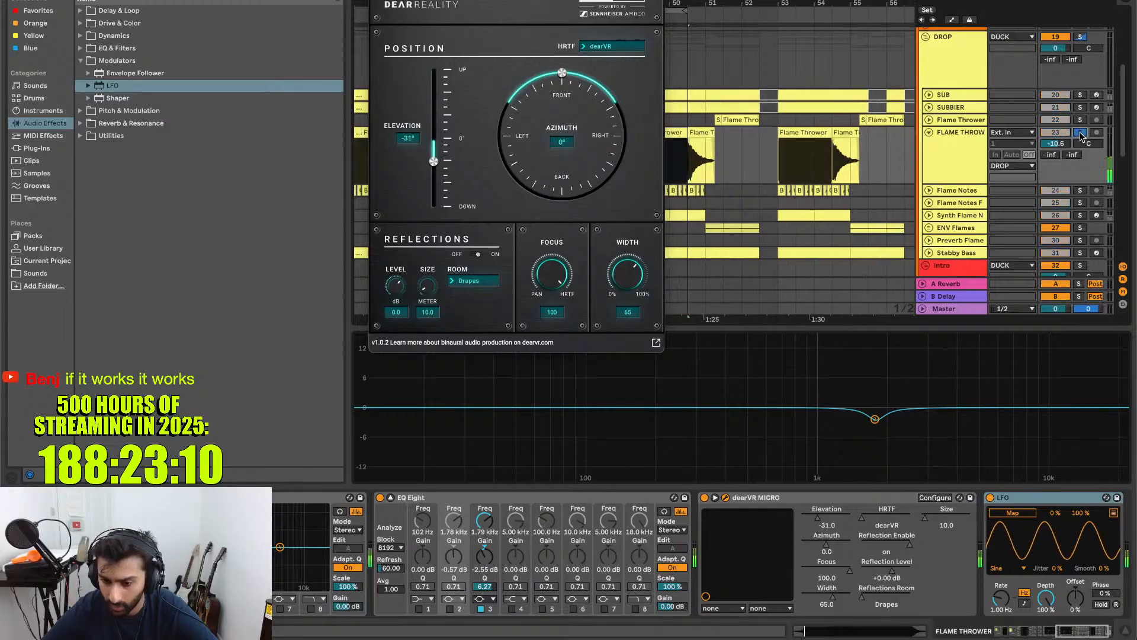
drag(527, 1, 305, 1)
key(space)
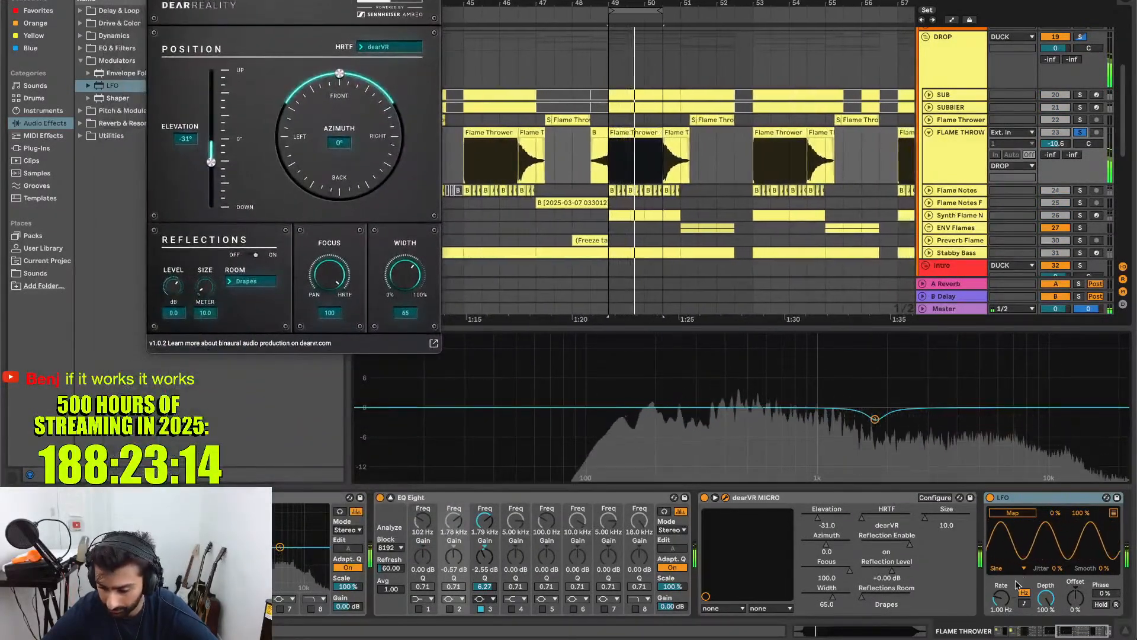
click(1024, 603)
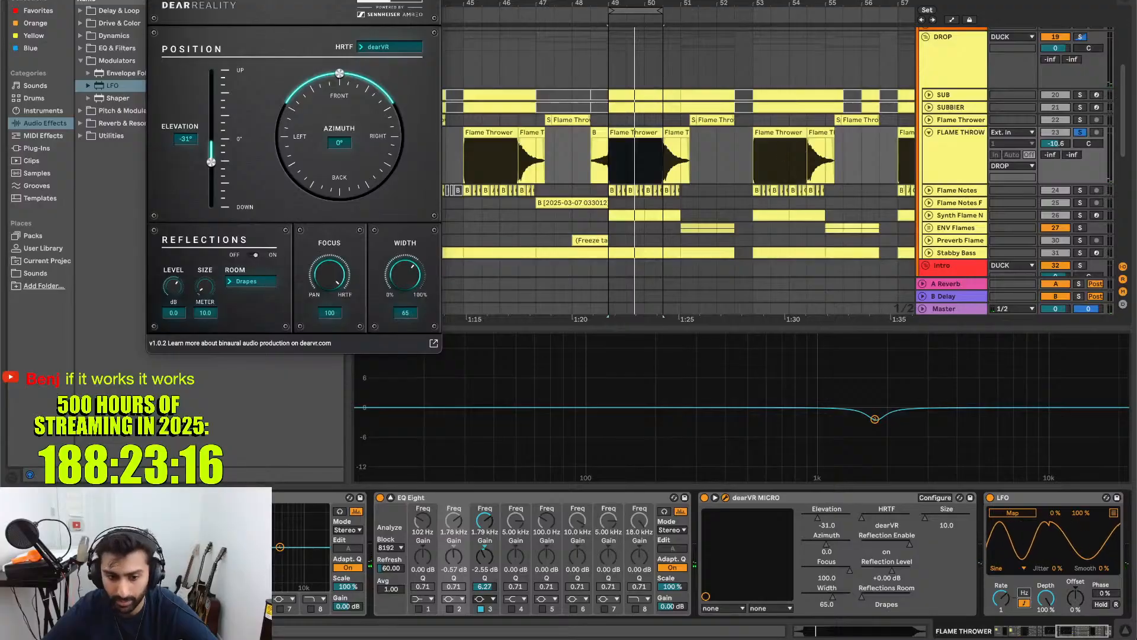
- Set the LFO's rate to 2 and map it to dearVR MICRO's Elevation parameter
drag(331, 1, 466, 0)
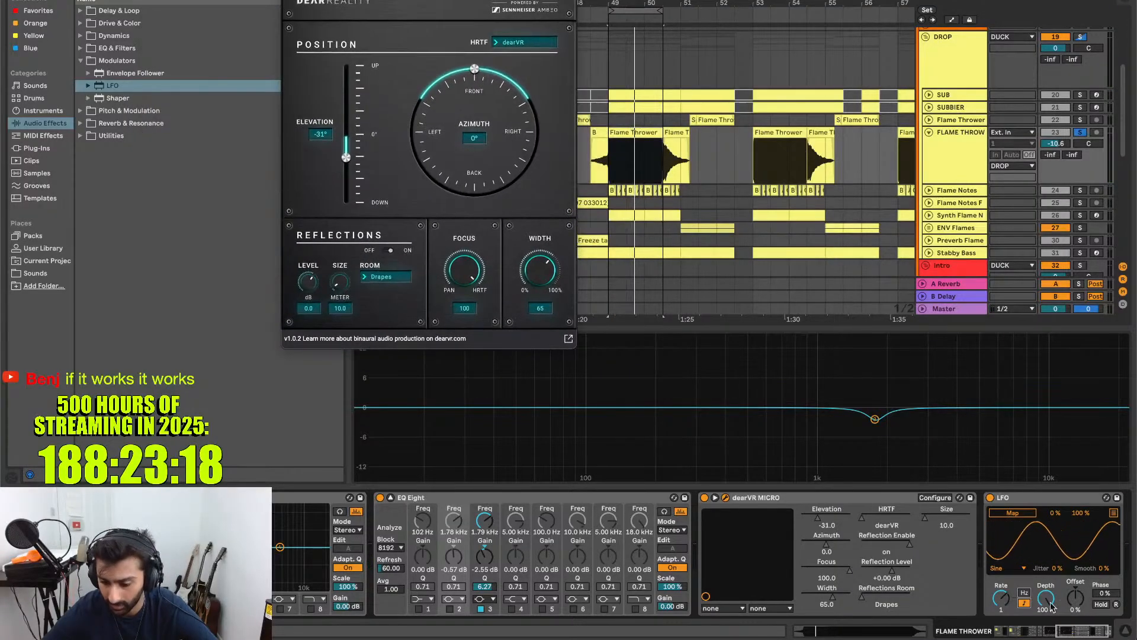
scroll(868, 542, right, 2)
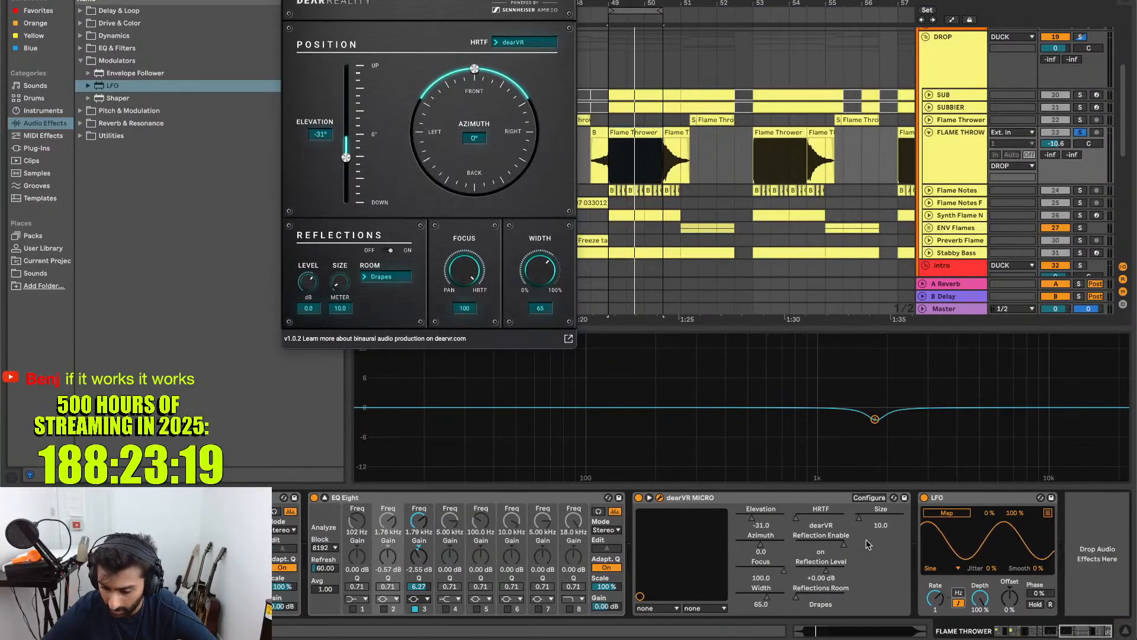
click(935, 601)
drag(935, 602, 934, 591)
click(946, 513)
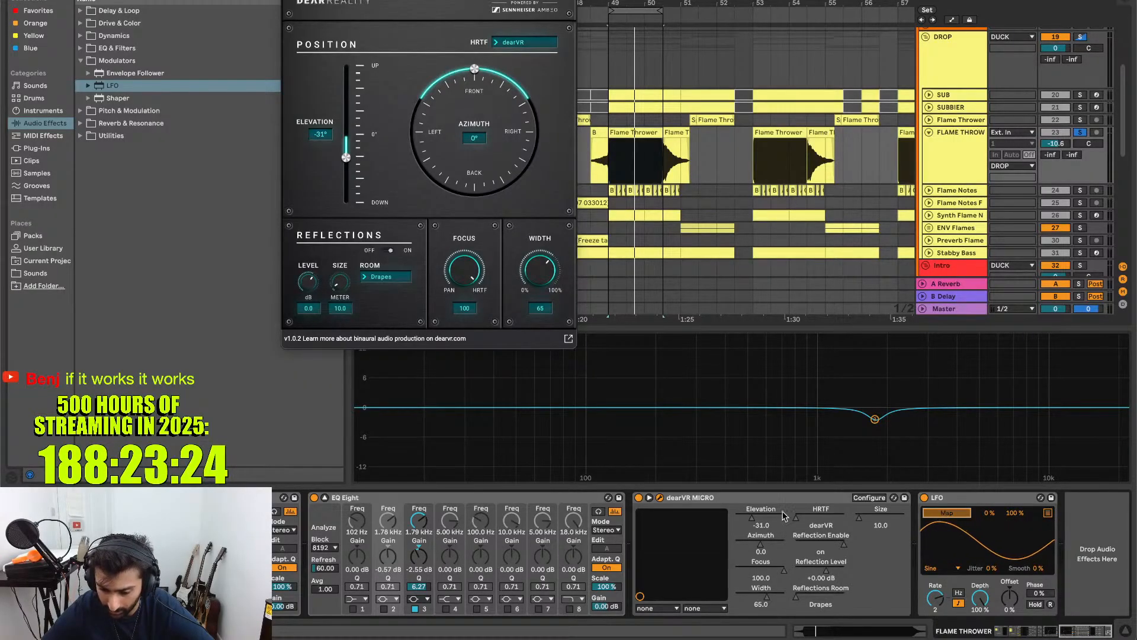
click(756, 519)
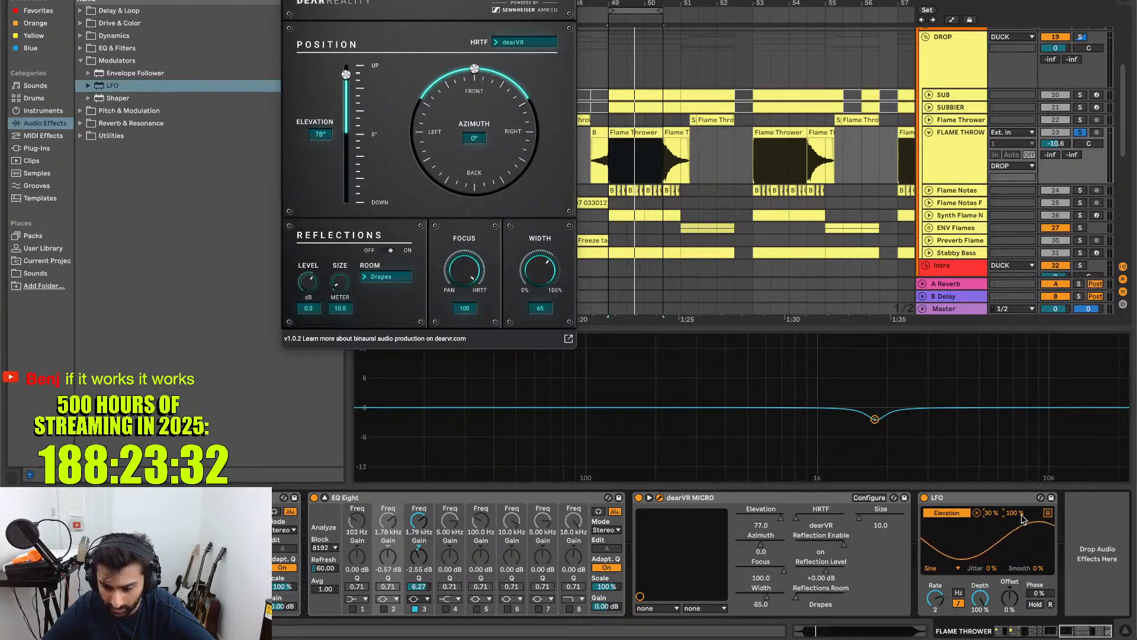
- Narrow the LFO's Elevation modulation range to a minimum of 28% and a maximum of 37%
drag(1015, 514, 1015, 545)
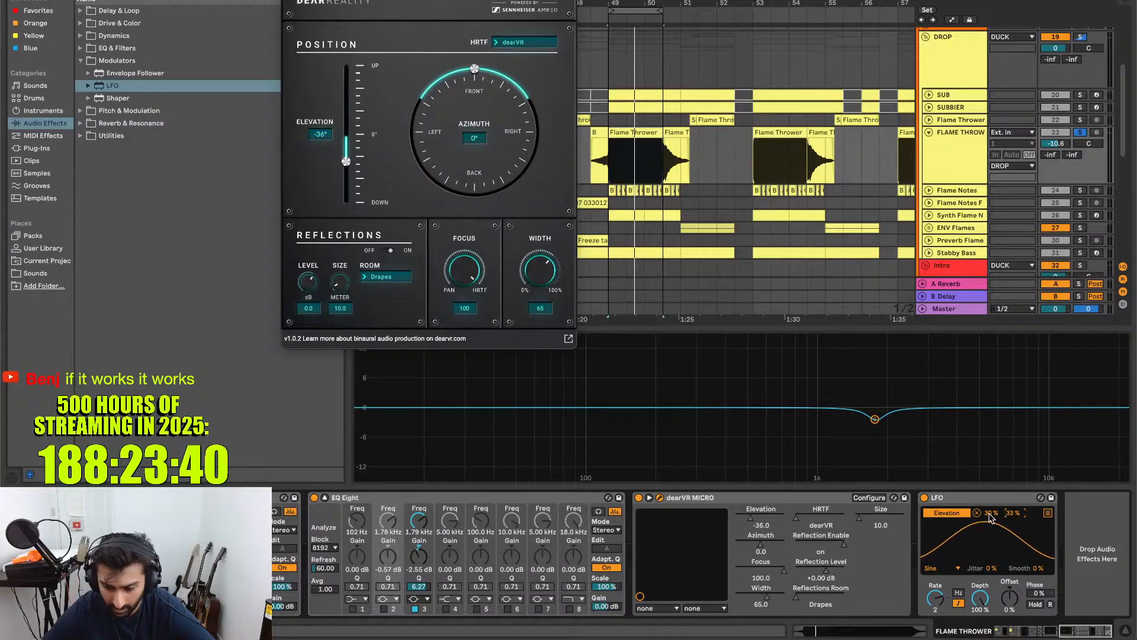
drag(985, 512, 991, 512)
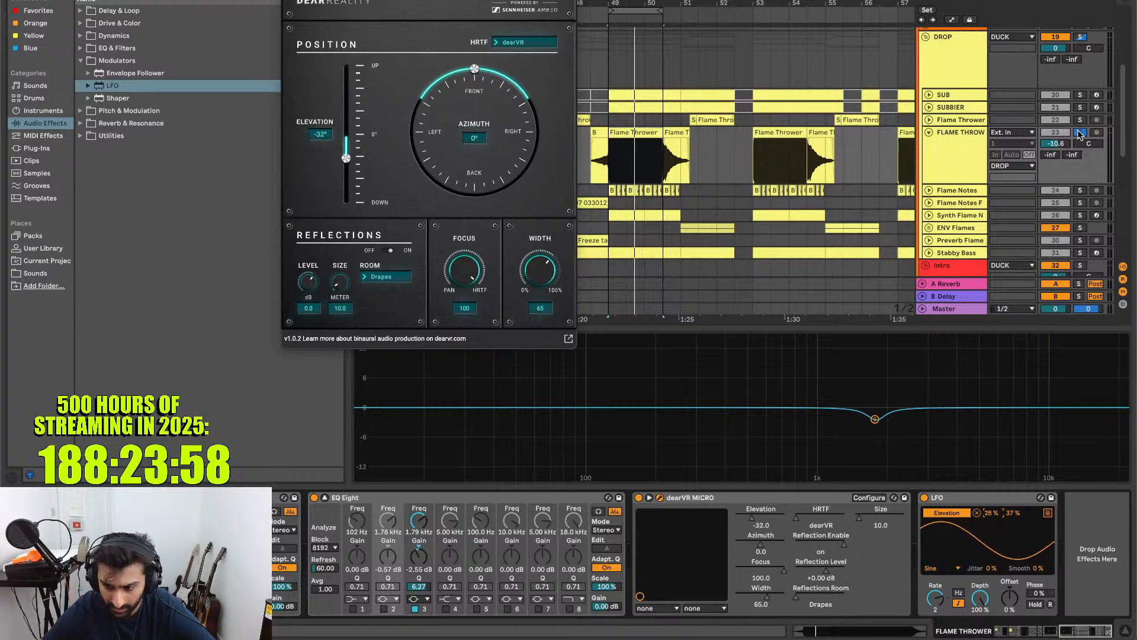
- Set the LFO's rate to 1/2 and audition the soloed FLAME THROWER loop
key(space)
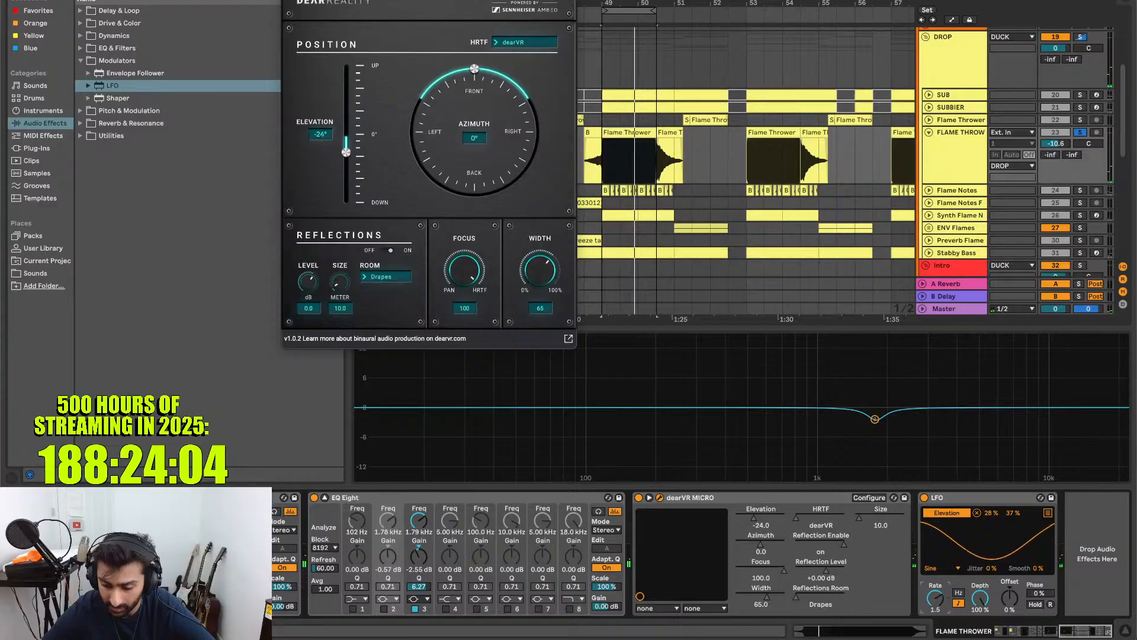
key(space)
drag(935, 599, 937, 615)
key(space)
key(space)
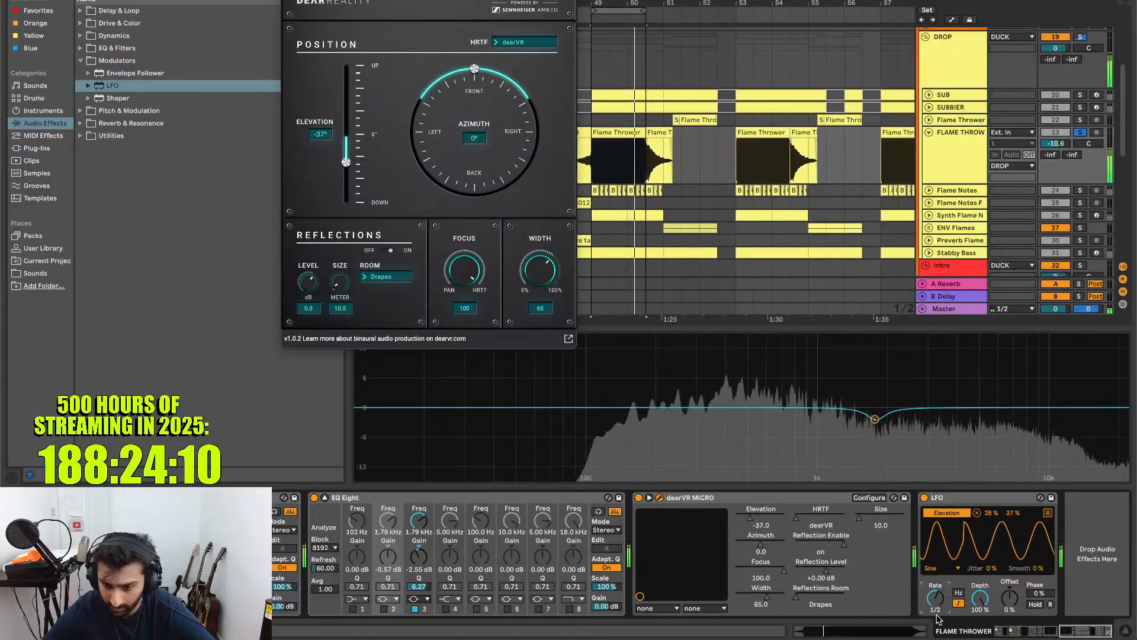
key(space)
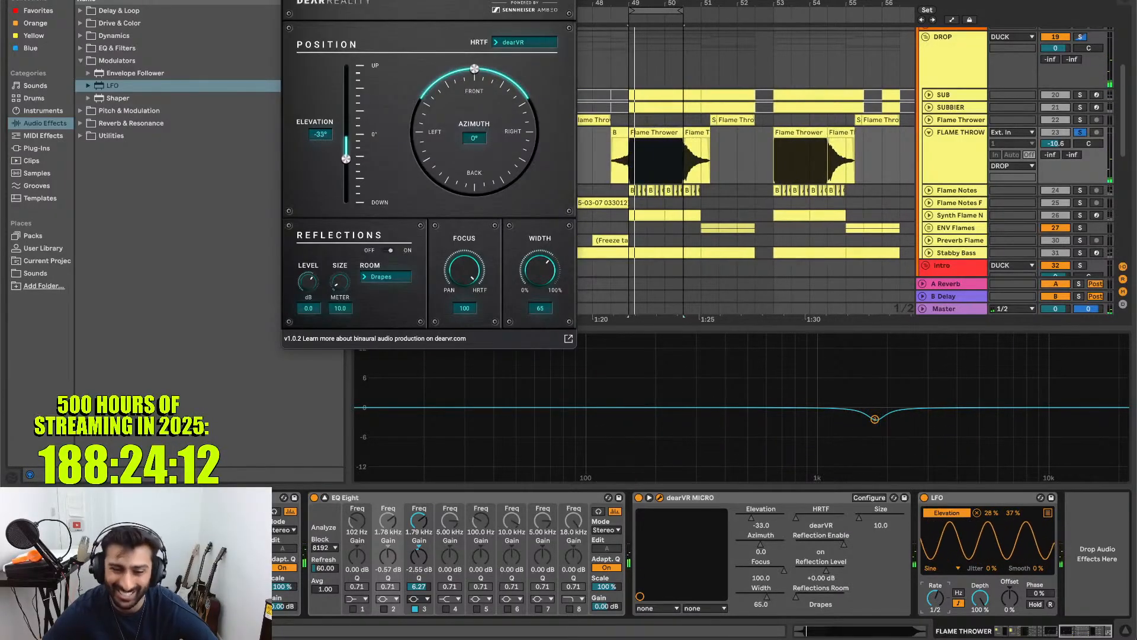
- Close the dearVR MICRO plug-in window and unsolo the FLAME THROWER track
click(288, 1)
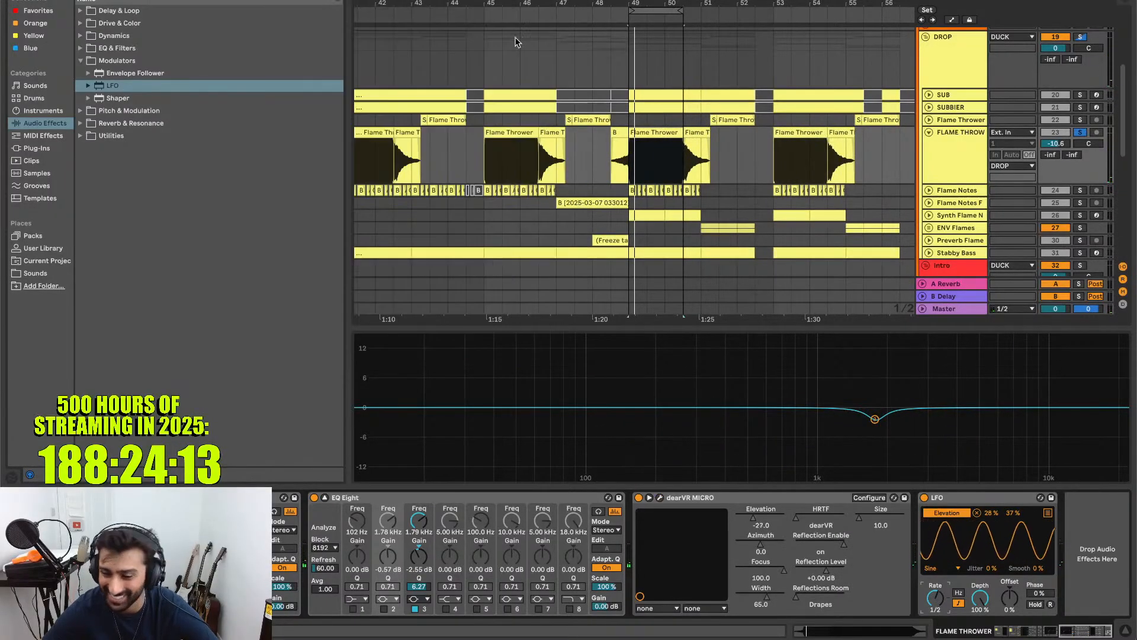
click(1083, 132)
scroll(675, 107, down, 5)
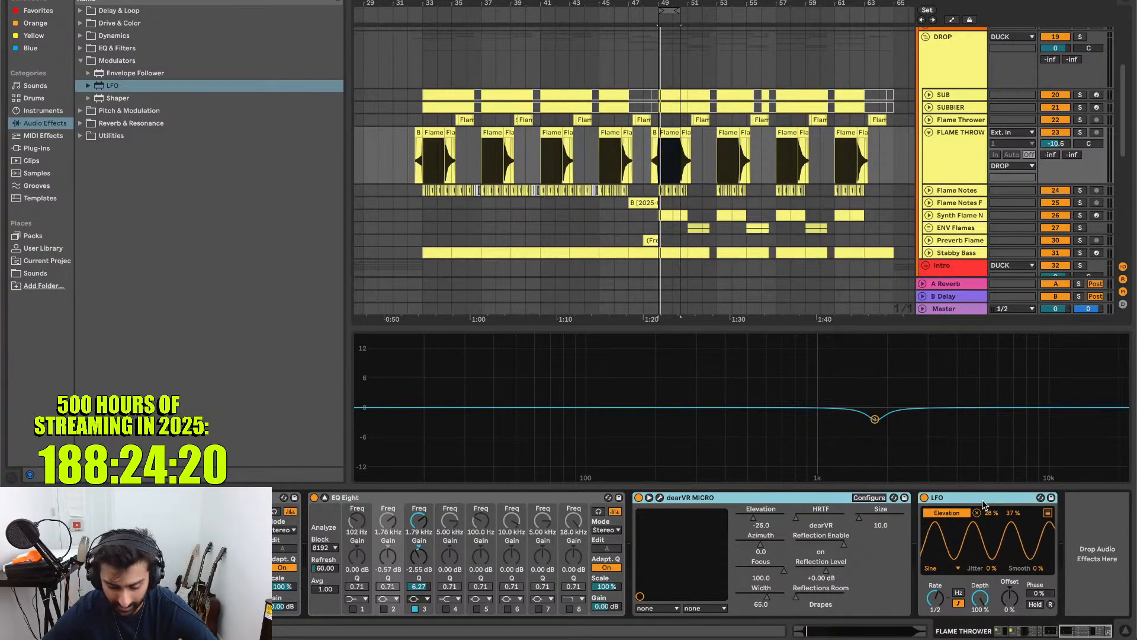
- Group dearVR MICRO and the LFO into an audio effect rack and move it ahead of the EQ Eights
key(ctrl+g)
drag(555, 530, 316, 536)
scroll(692, 532, left, 5)
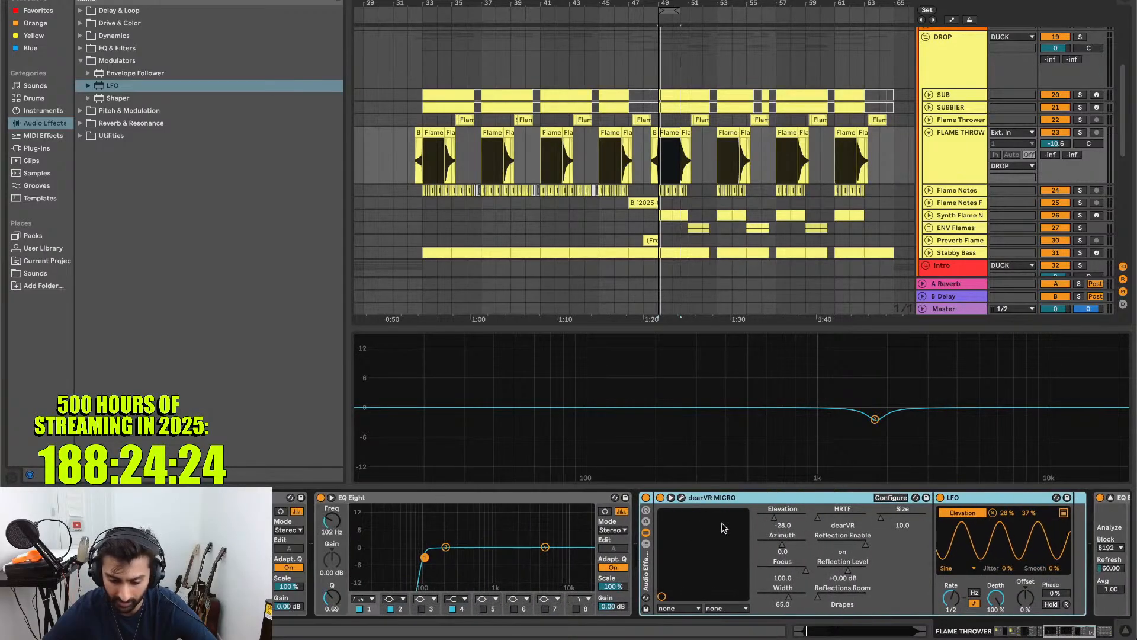
drag(745, 501, 139, 536)
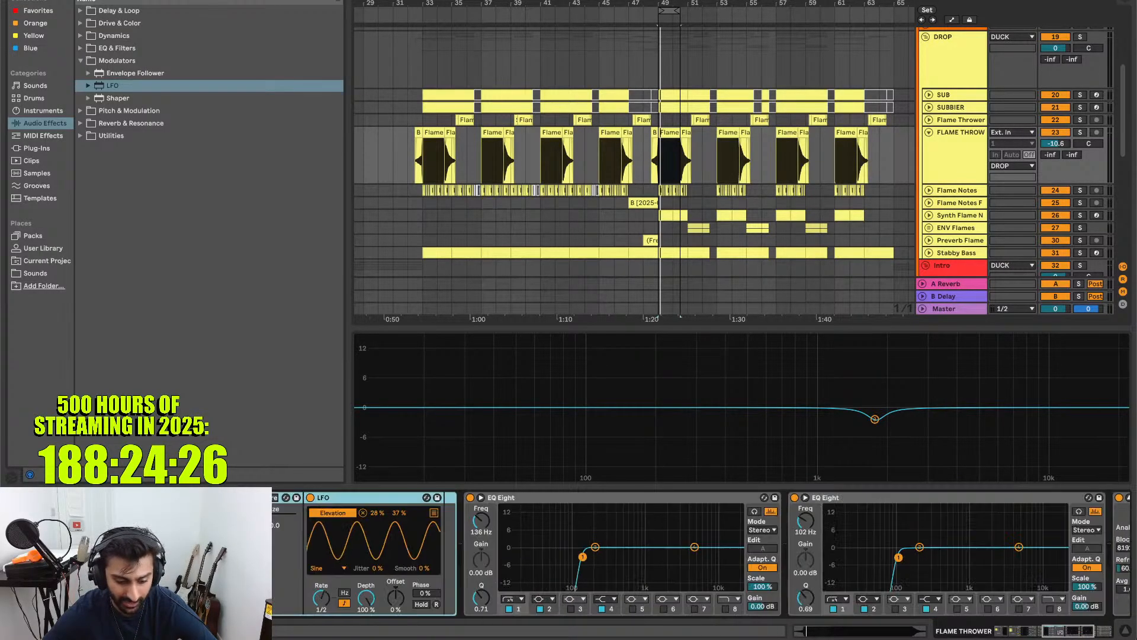
scroll(551, 535, right, 5)
click(823, 498)
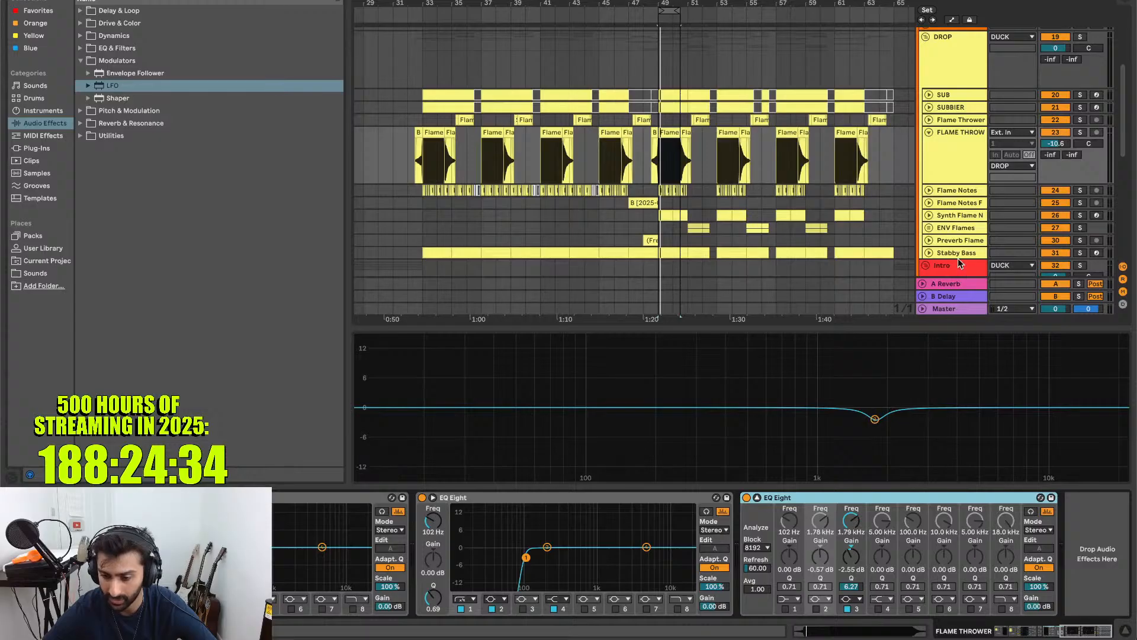
- Extend the loop's start back to bar 47 and place the insert marker at about bar 48 on FLAME THROWER
click(960, 175)
drag(662, 12, 633, 31)
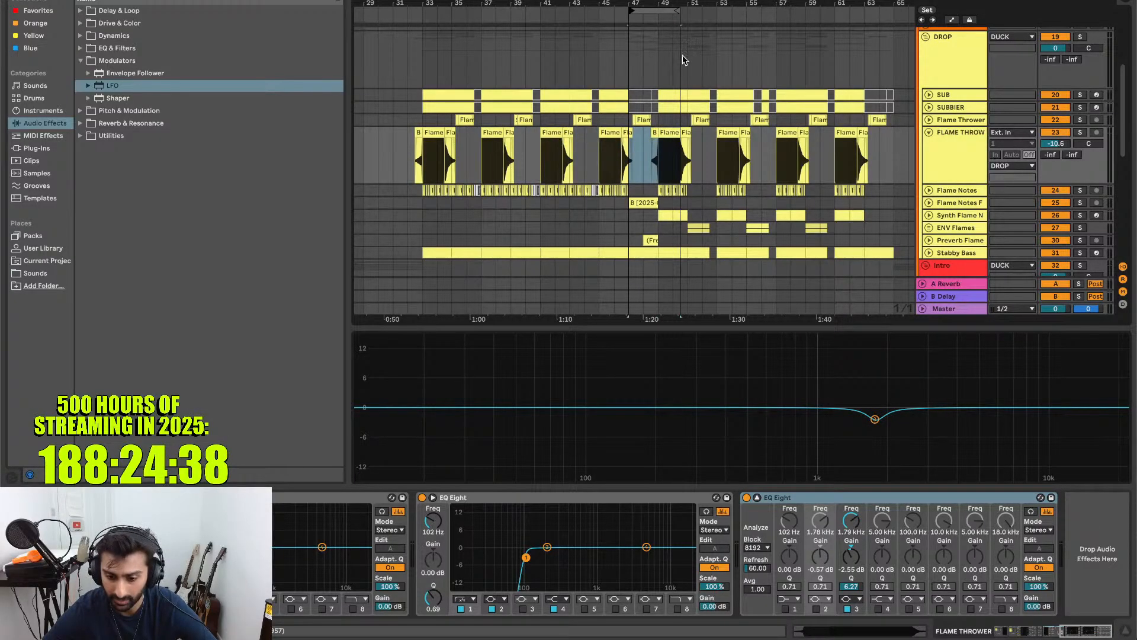
click(644, 168)
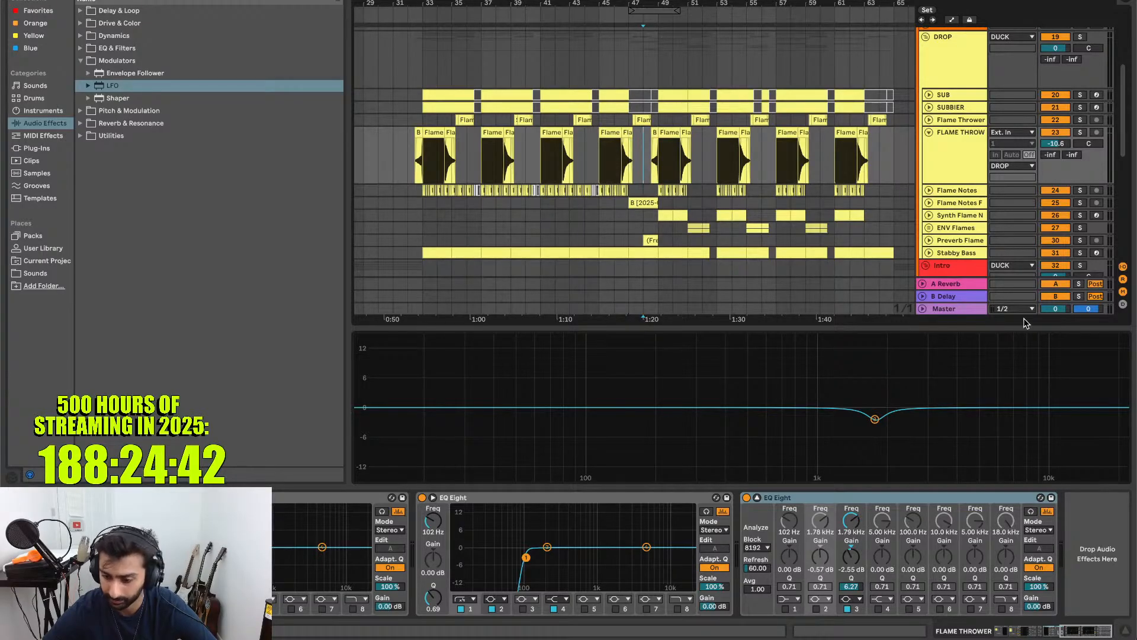
- Fold the FLAME THROWER track and play the full mix from bar 48 with the Master track's spectrum shown
click(948, 309)
click(945, 144)
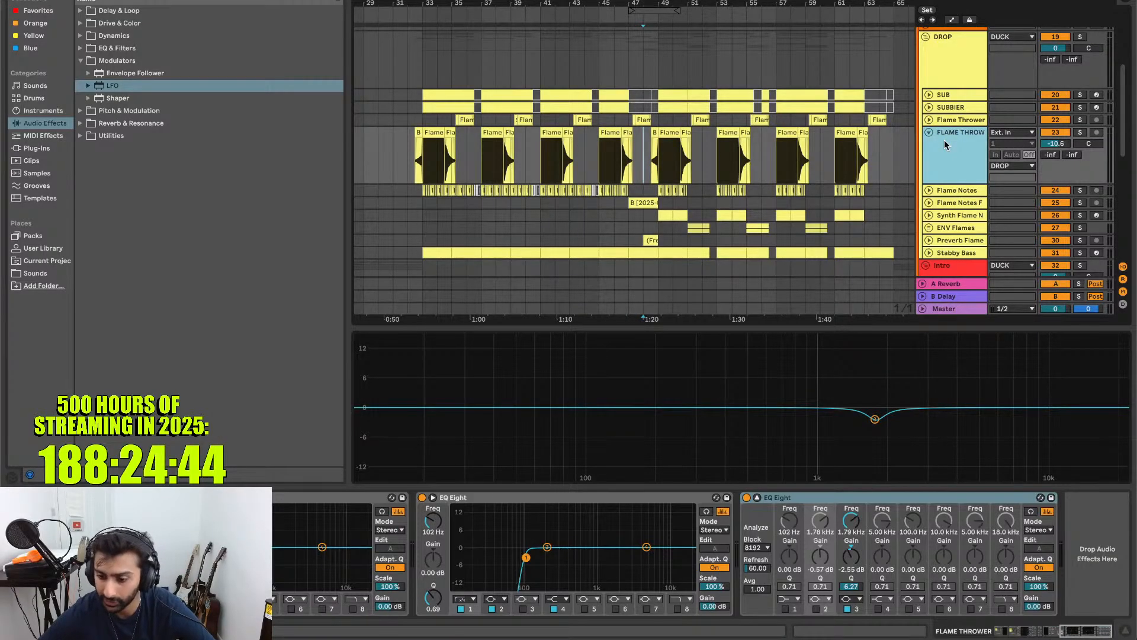
click(929, 132)
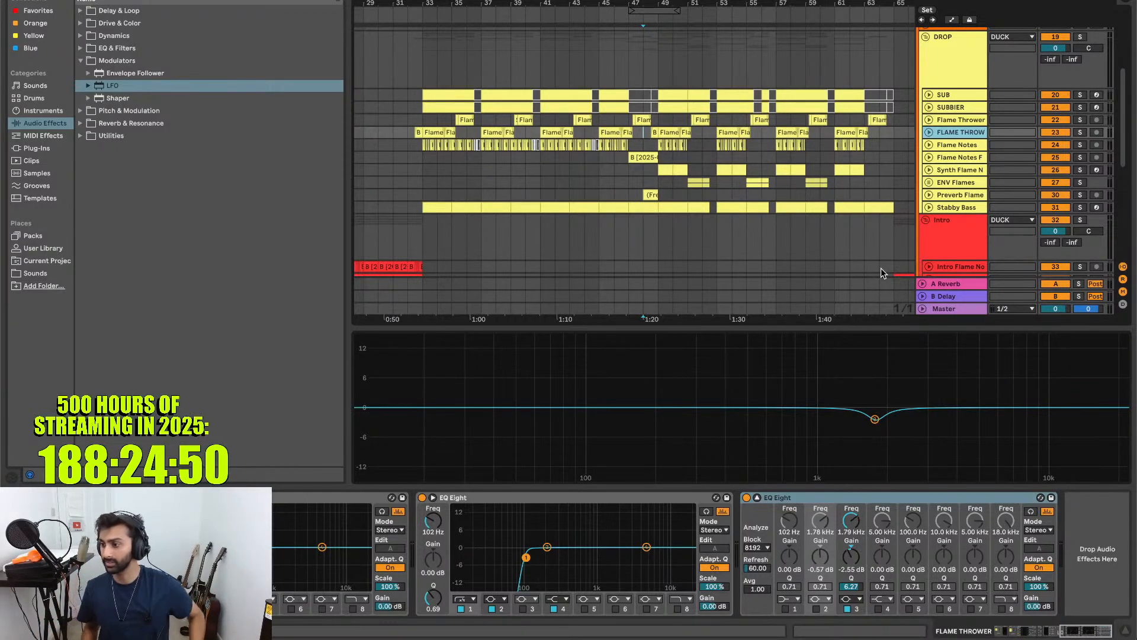
key(space)
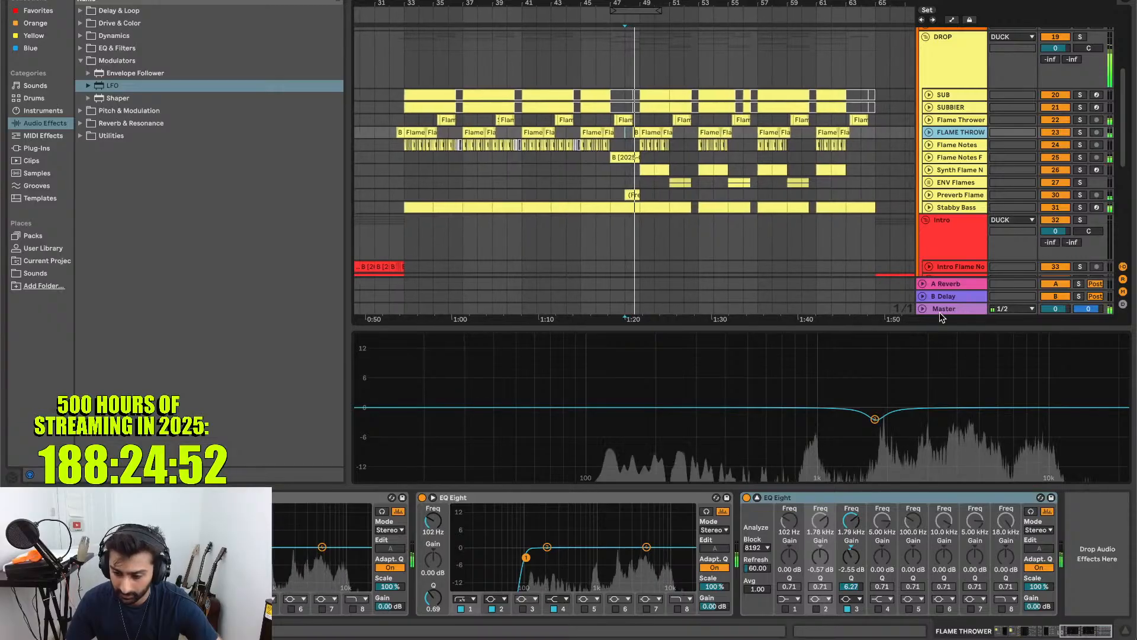
click(944, 309)
scroll(810, 210, up, 1)
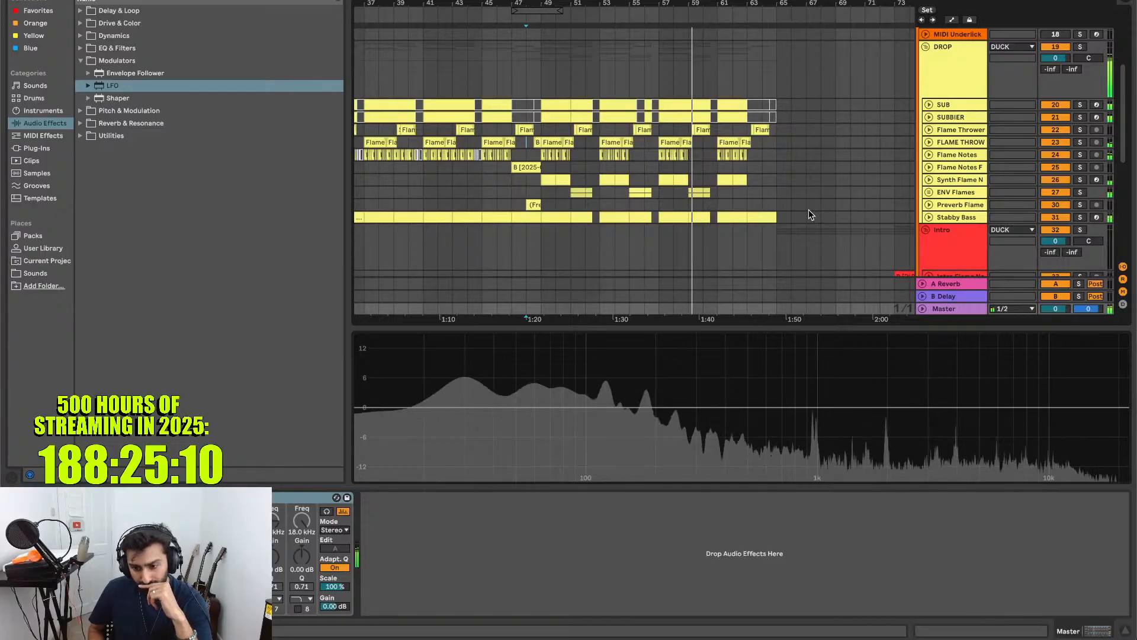
- Unfold the drop's Flame Thrower track and set its volume to -7.6 dB
click(928, 130)
drag(1053, 146, 1056, 147)
scroll(840, 186, right, 10)
scroll(840, 186, down, 3)
scroll(840, 186, up, 3)
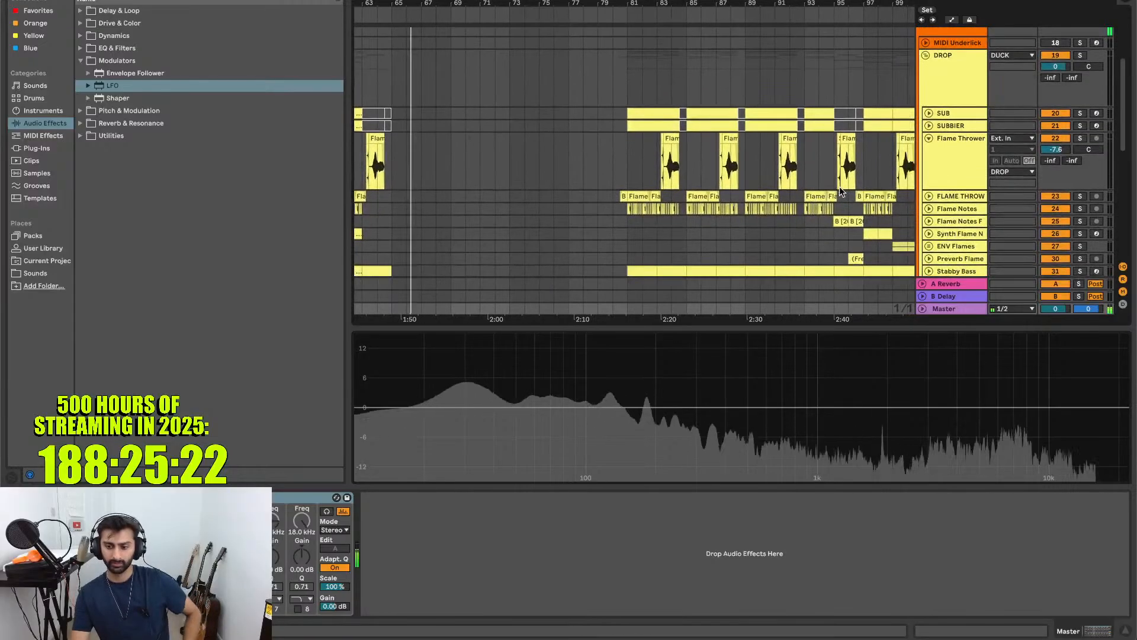
- Hide the browser to widen the arrangement during playback
scroll(927, 163, down, 3)
scroll(780, 176, left, 2)
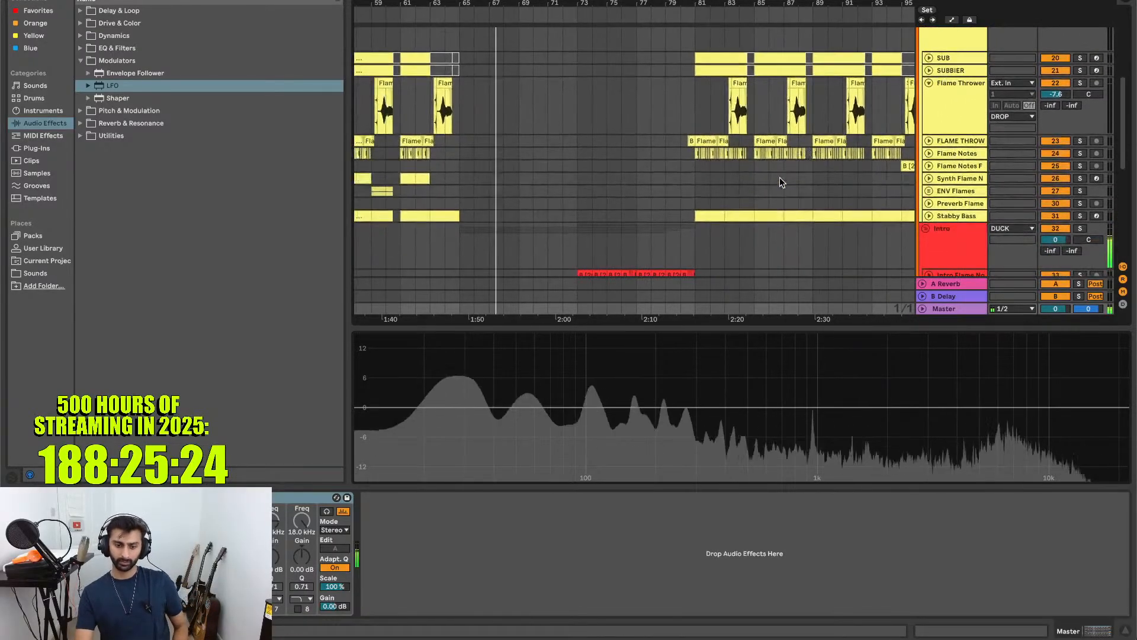
key(ctrl+alt+b)
scroll(459, 136, down, 1)
scroll(459, 136, left, 3)
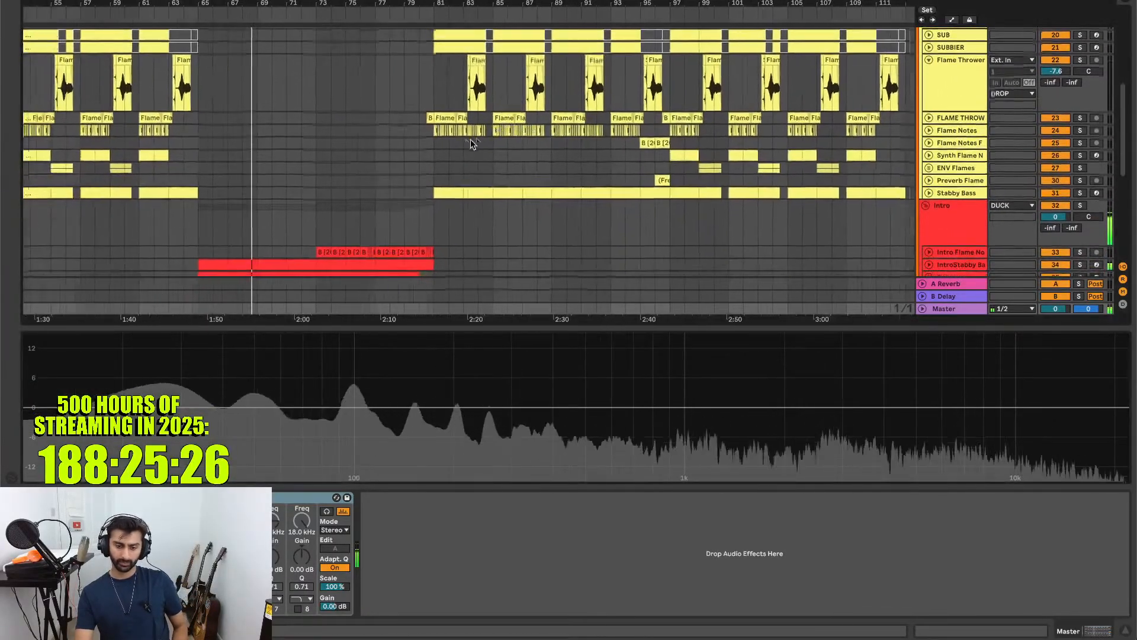
key(XF86AudioLowerVolume)
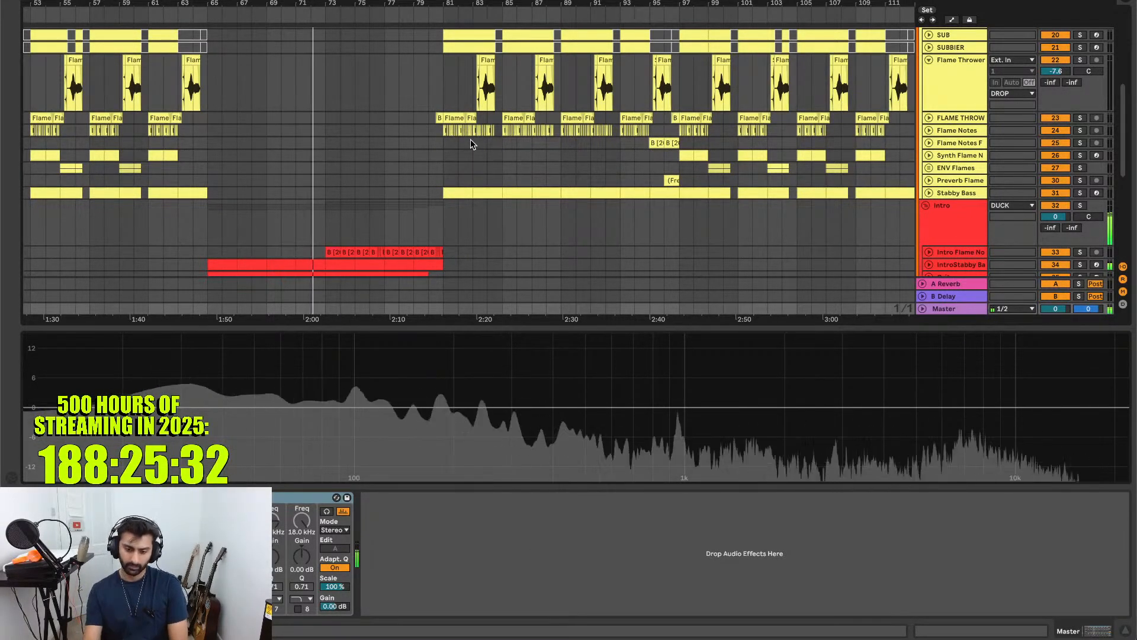
- Unfold the Intro Flame Notes track in the Intro group and set its volume to -14.6 dB
scroll(470, 144, down, 5)
scroll(470, 144, left, 1)
scroll(630, 160, down, 3)
scroll(630, 160, left, 1)
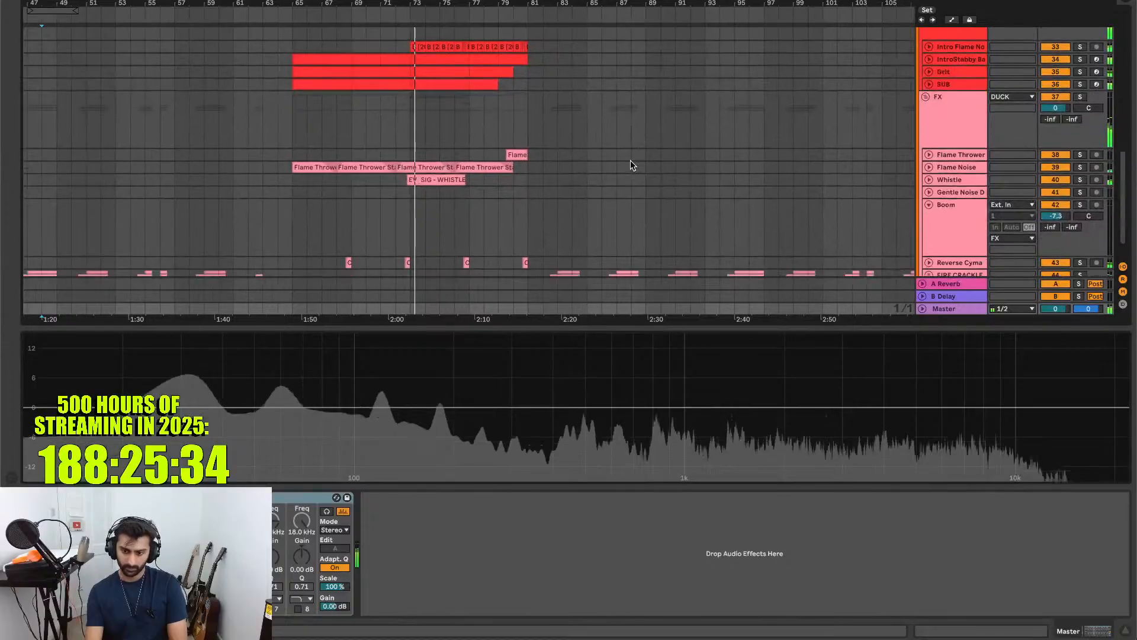
scroll(725, 177, up, 4)
scroll(725, 177, left, 1)
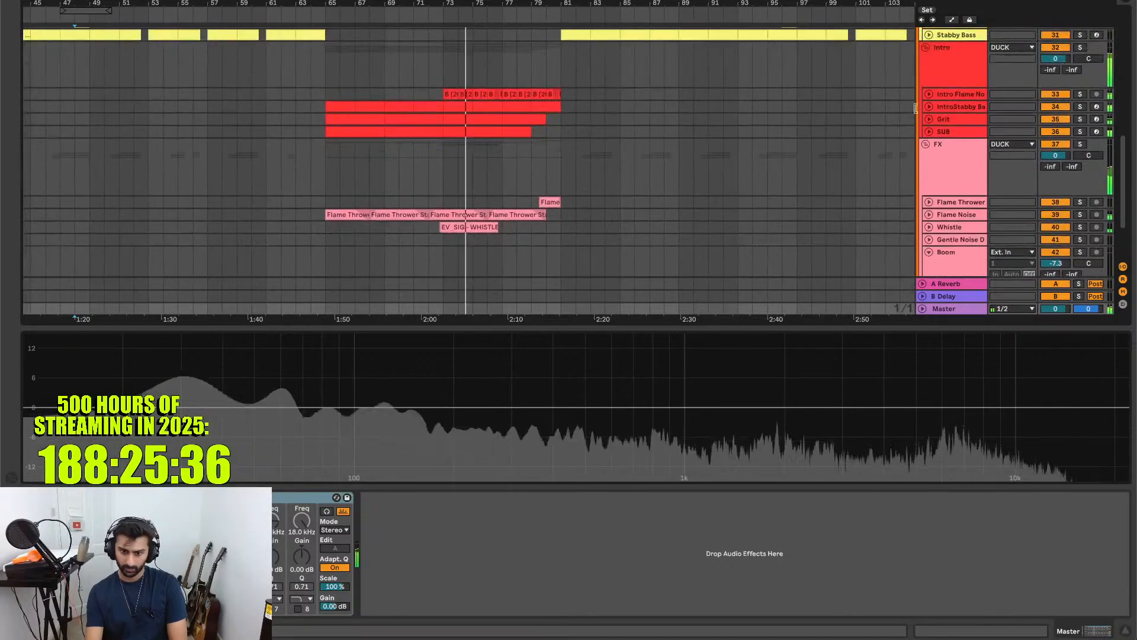
click(942, 94)
drag(1056, 105, 1055, 121)
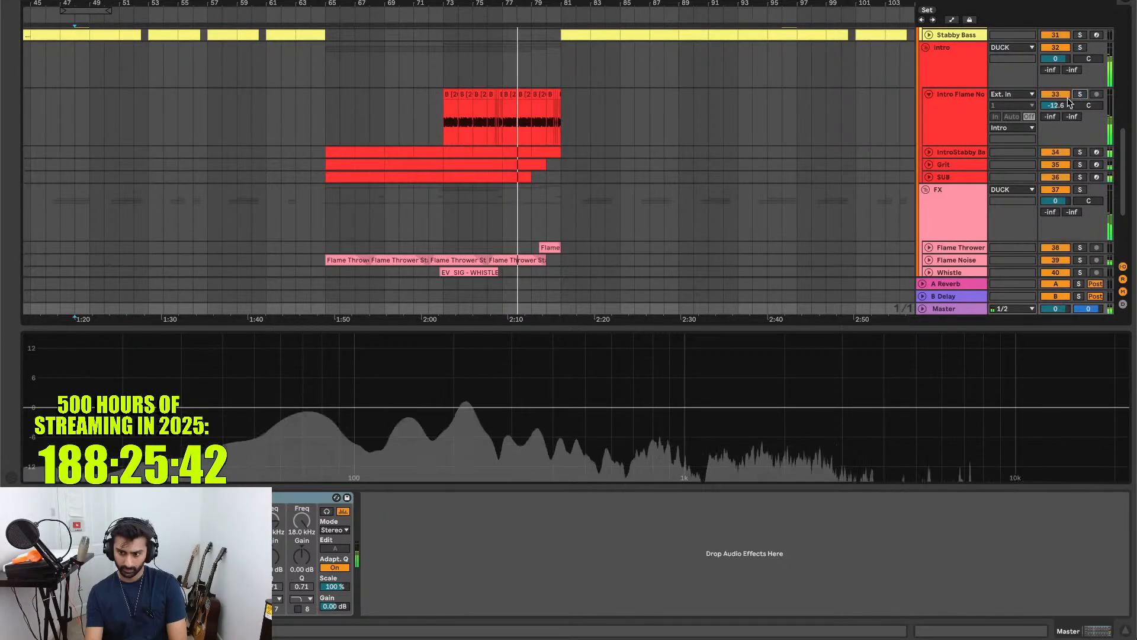
drag(1055, 105, 1056, 108)
- Replay the Intro Flame Notes section from bar 72 to check the balance and fold that track
click(984, 130)
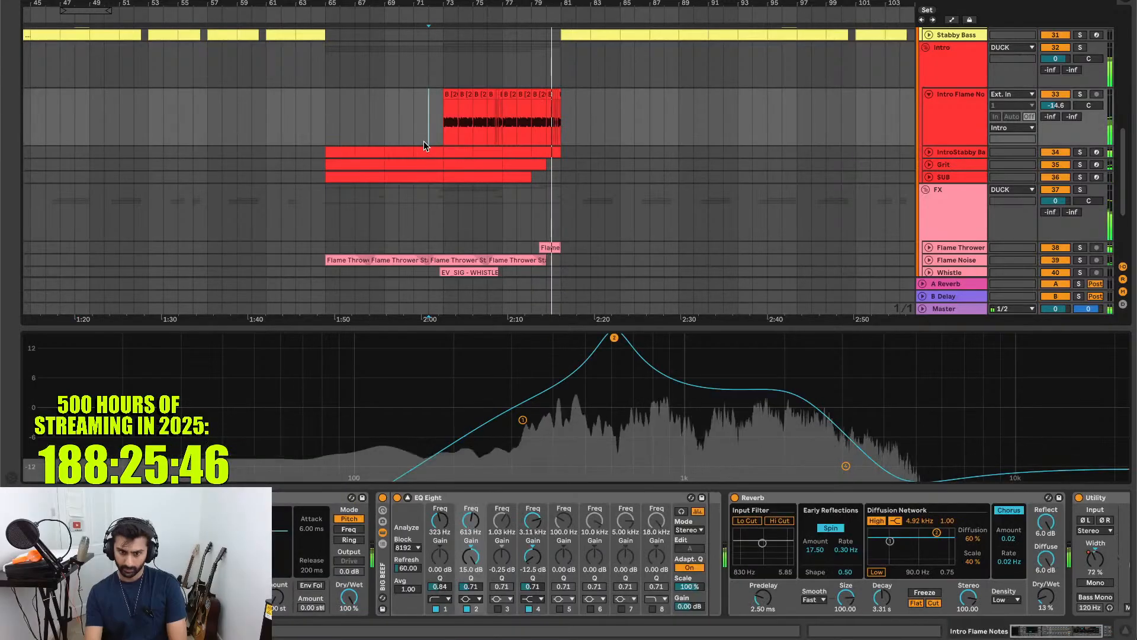
scroll(625, 158, left, 5)
scroll(625, 159, down, 1)
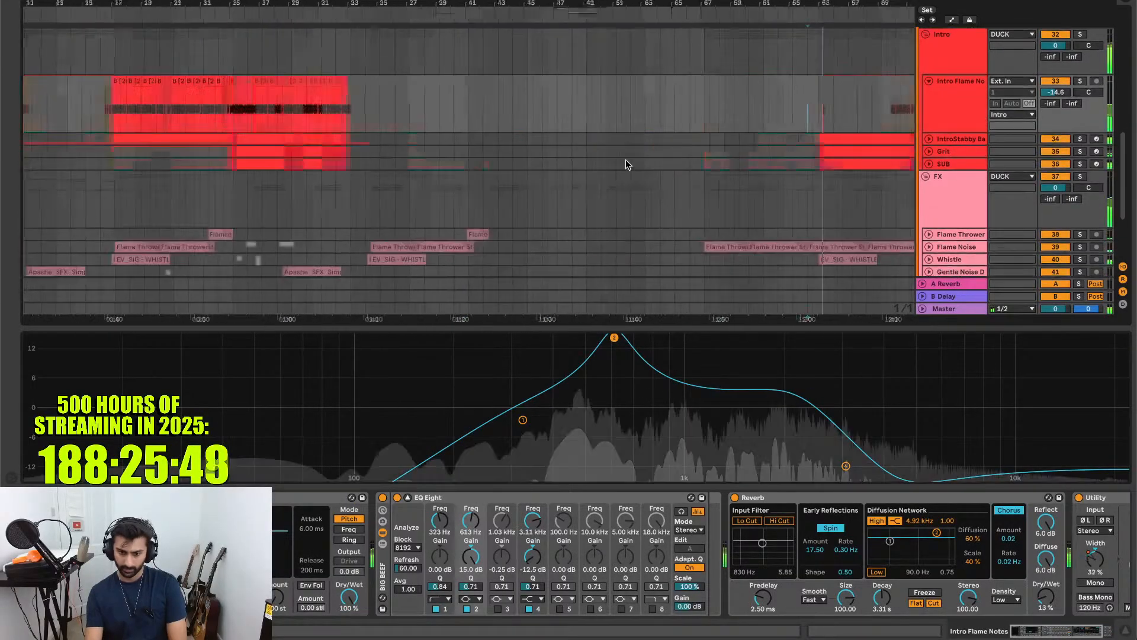
scroll(625, 159, right, 5)
scroll(626, 158, up, 2)
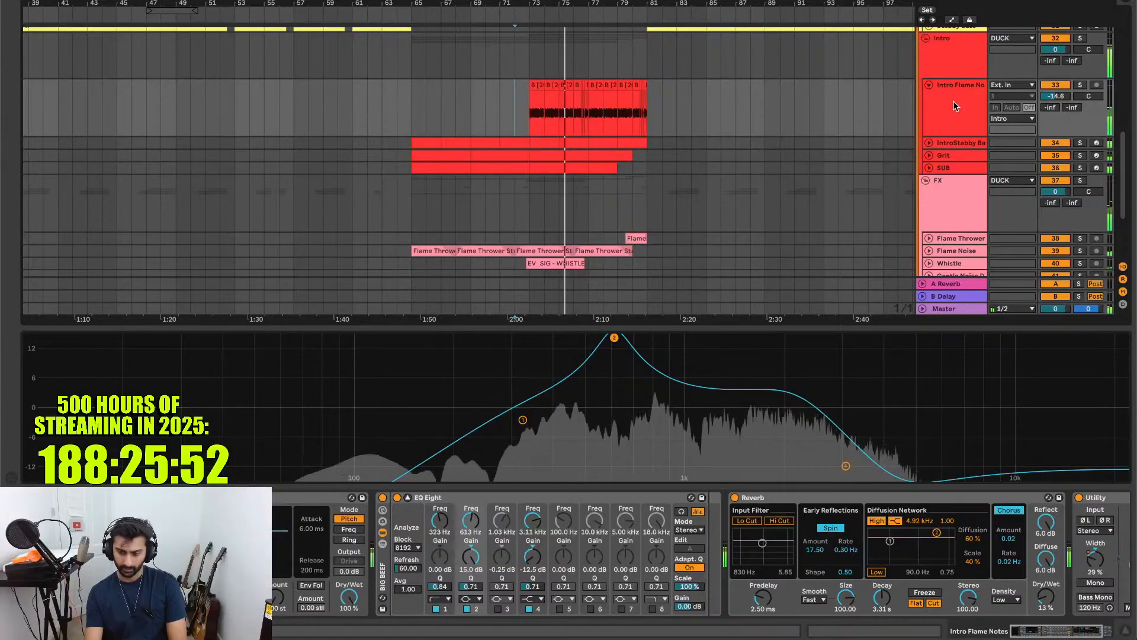
click(929, 85)
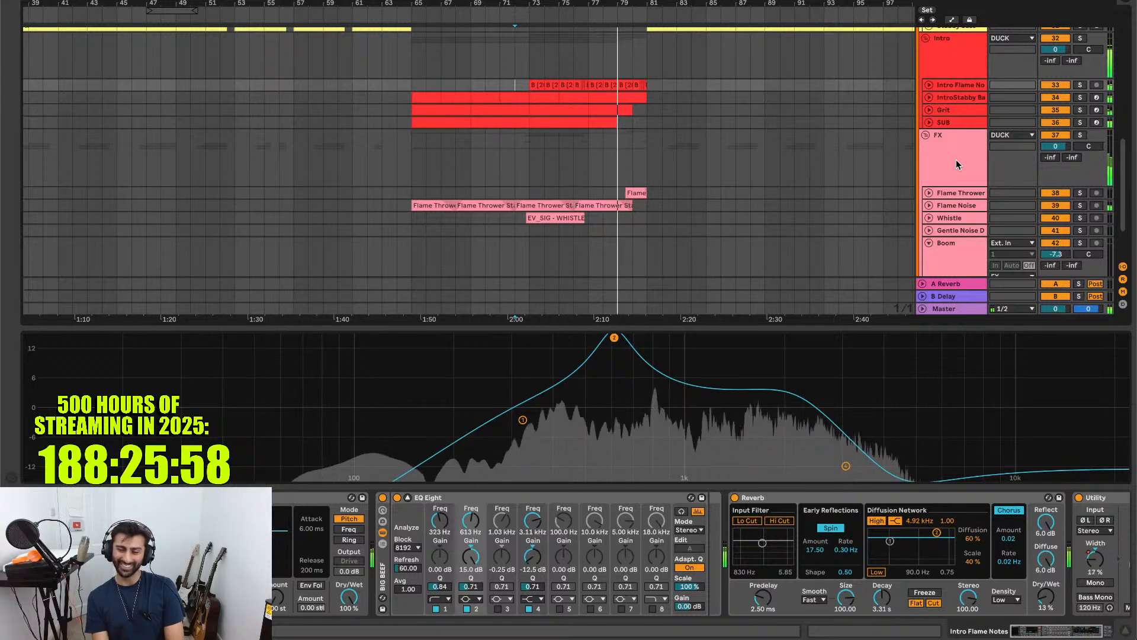
- Listen through the second drop to the end of the track with the Master's spectrum shown
click(948, 308)
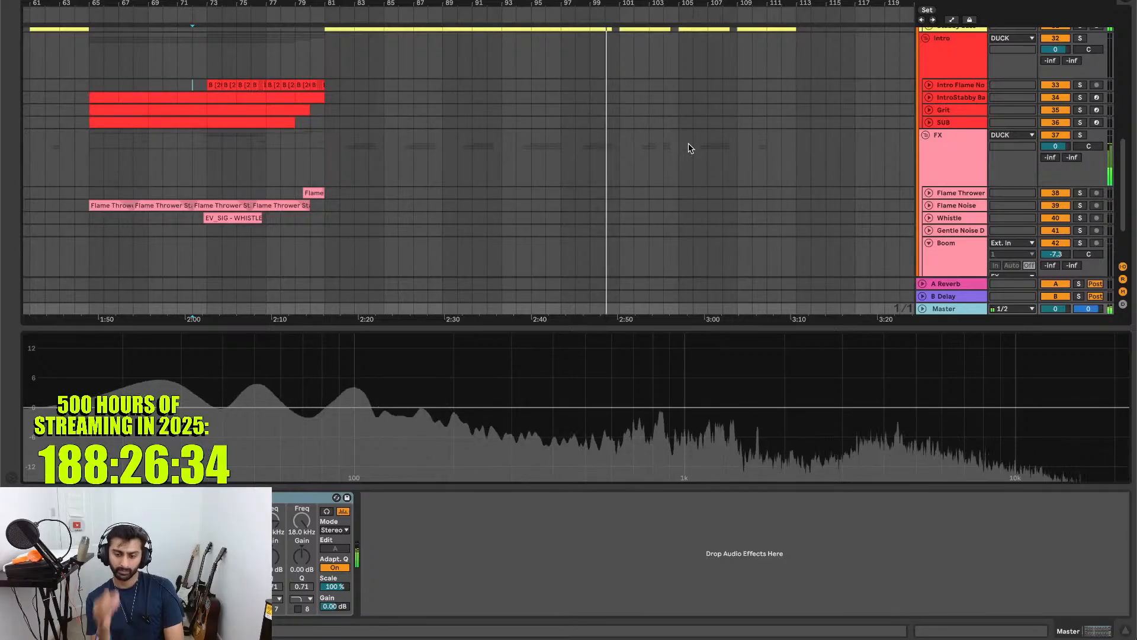
scroll(689, 148, up, 3)
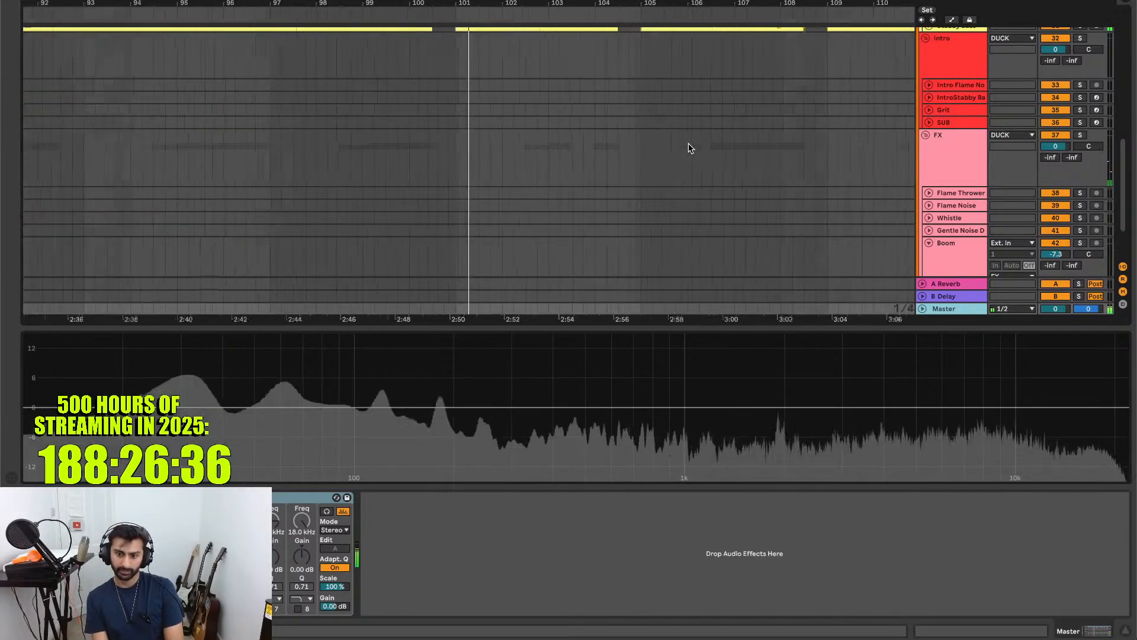
scroll(689, 148, up, 1)
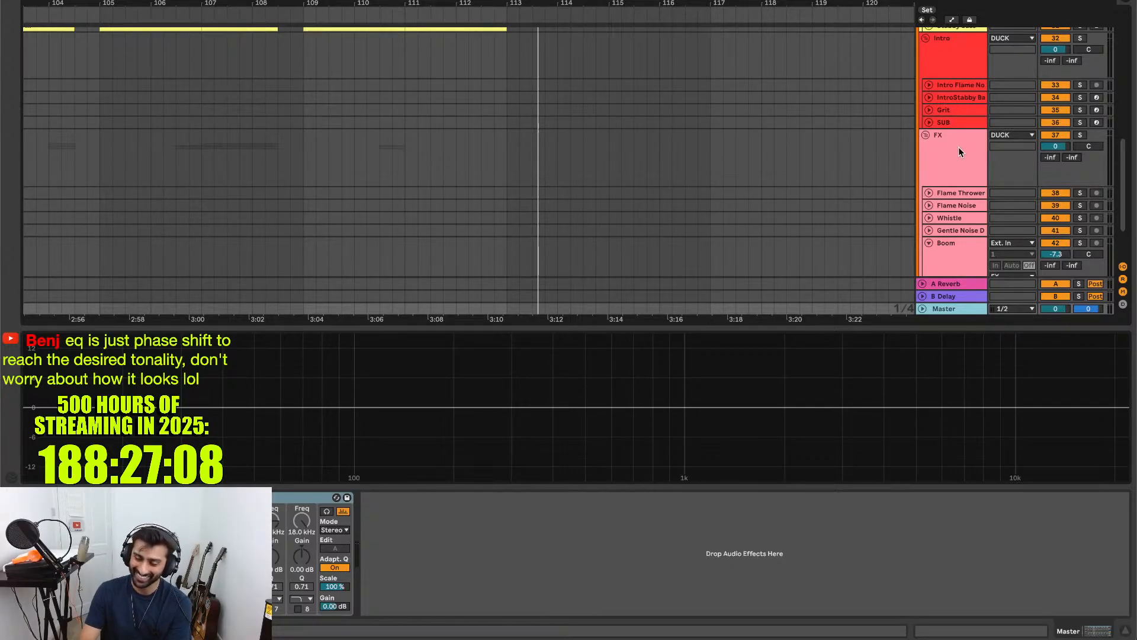
- Select the Whistle track in the FX group and look over the drop and intro tracks
scroll(963, 182, down, 1)
click(956, 186)
click(954, 195)
scroll(957, 246, up, 4)
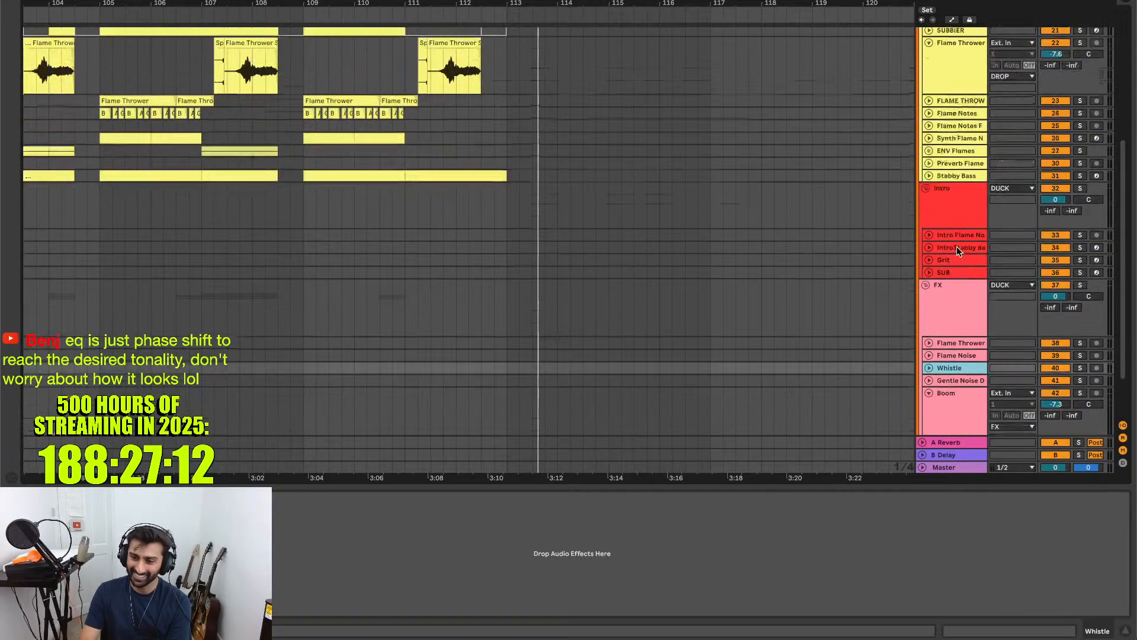
- Inspect the device chains and EQ curves of the Flame Thrower Starting, FLAME THROWER and Intro Flame Notes tracks
click(962, 104)
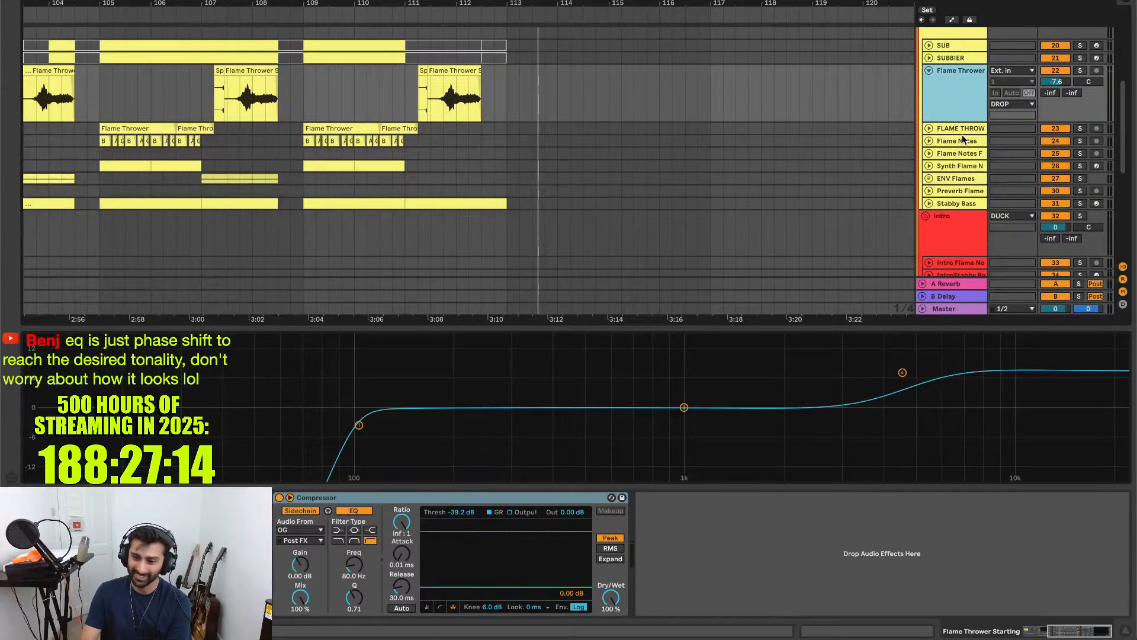
click(962, 128)
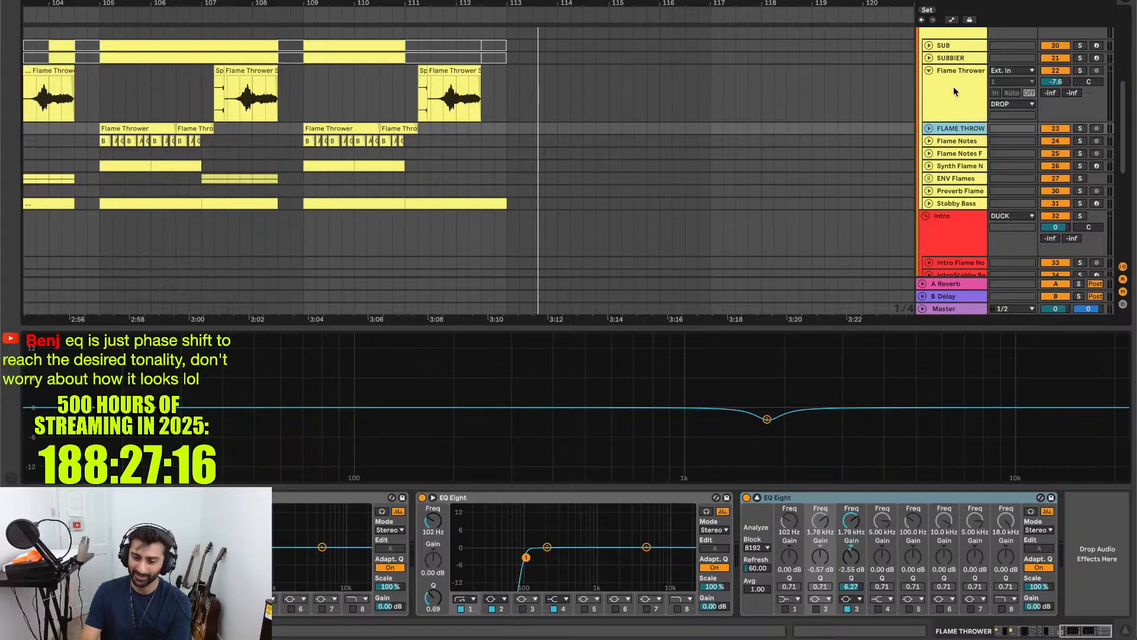
scroll(954, 88, down, 10)
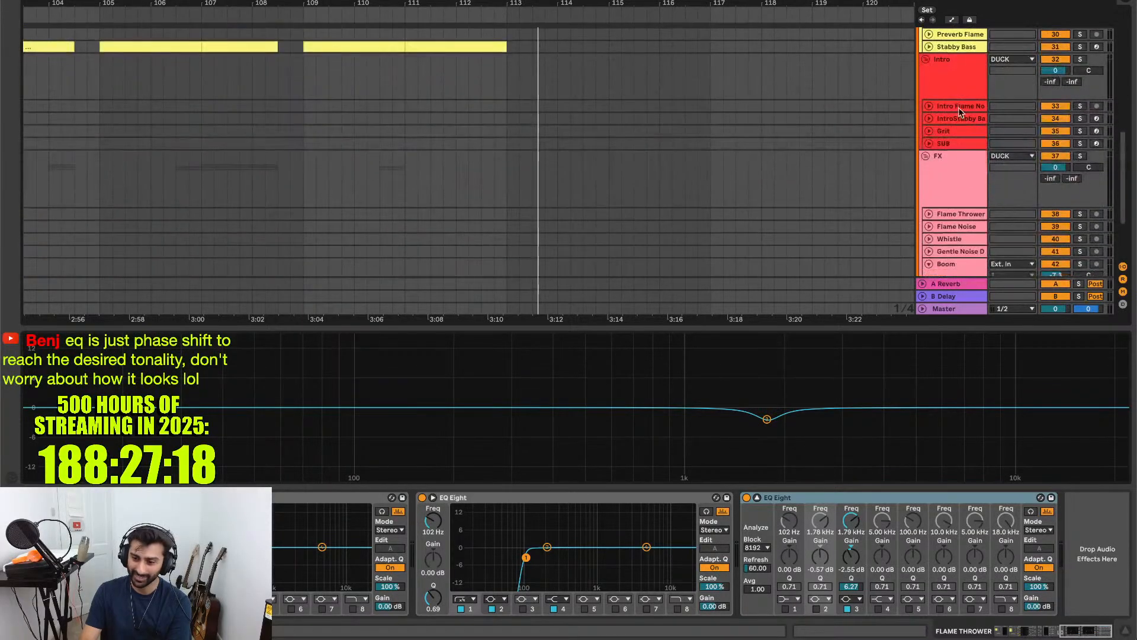
click(958, 107)
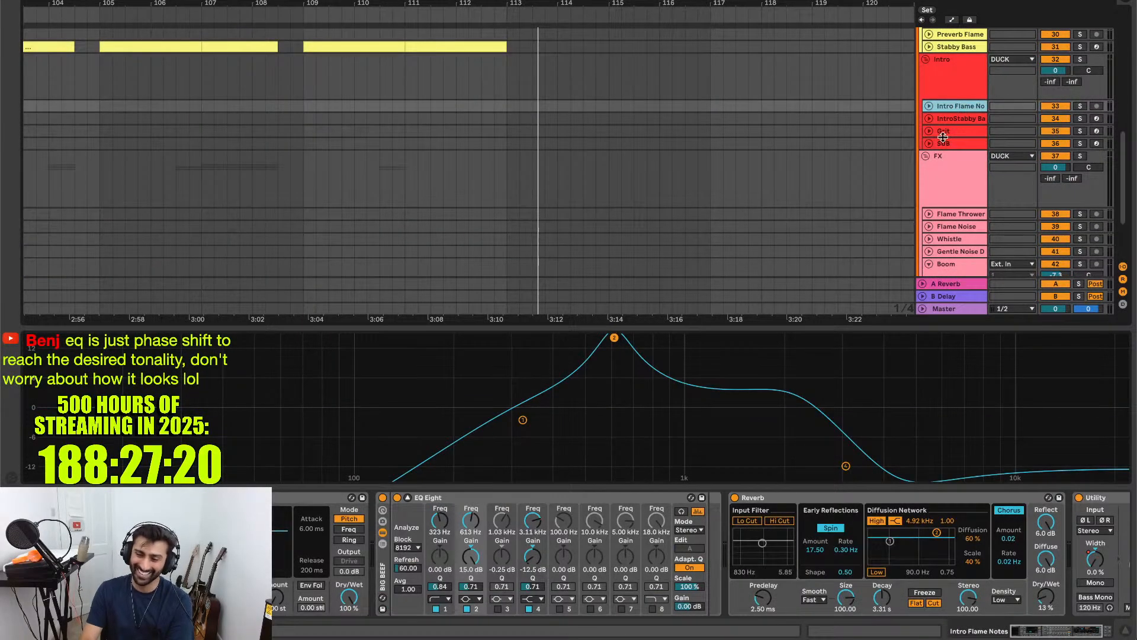
- Unfold and solo the Intro Flame Notes track and select its opening clip section at bar 73
scroll(615, 94, down, 5)
scroll(614, 94, left, 6)
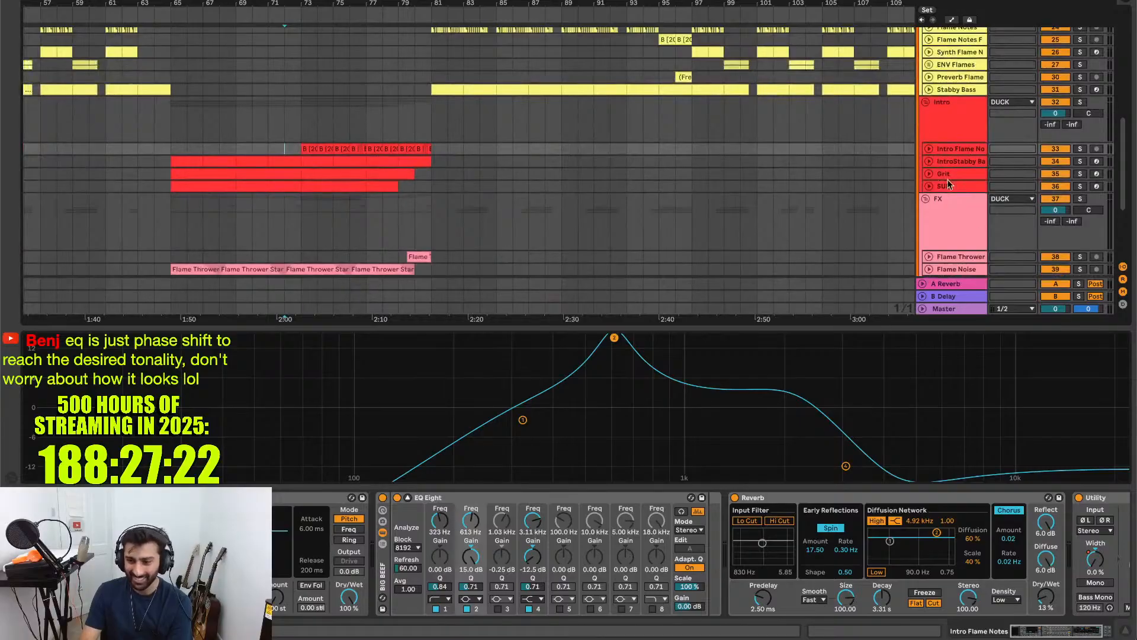
click(928, 154)
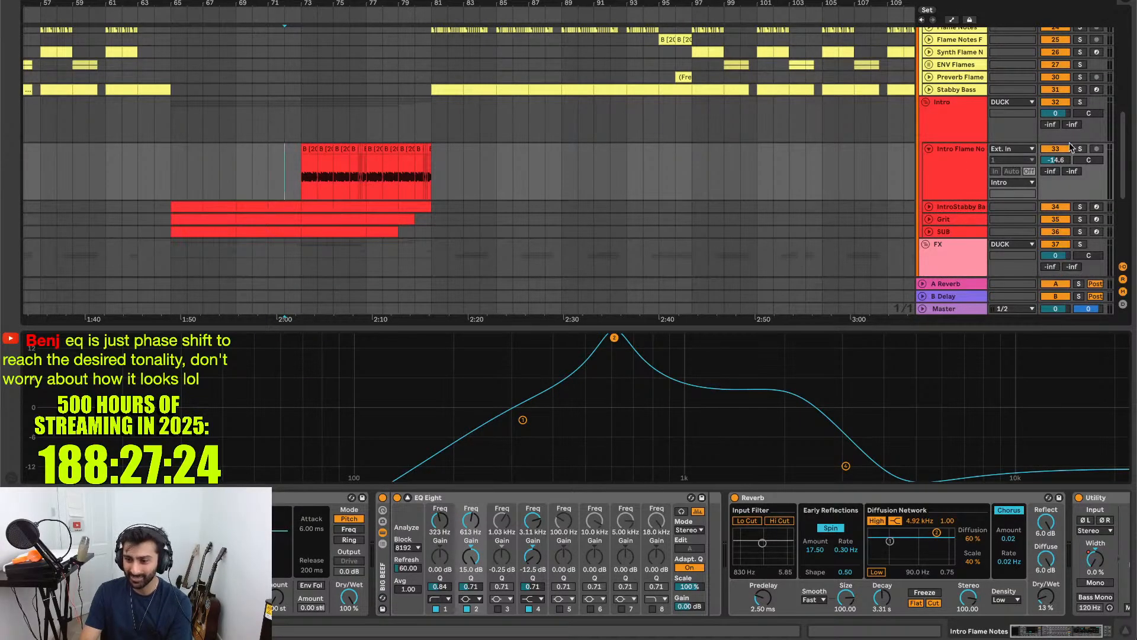
click(1080, 149)
drag(302, 177, 317, 176)
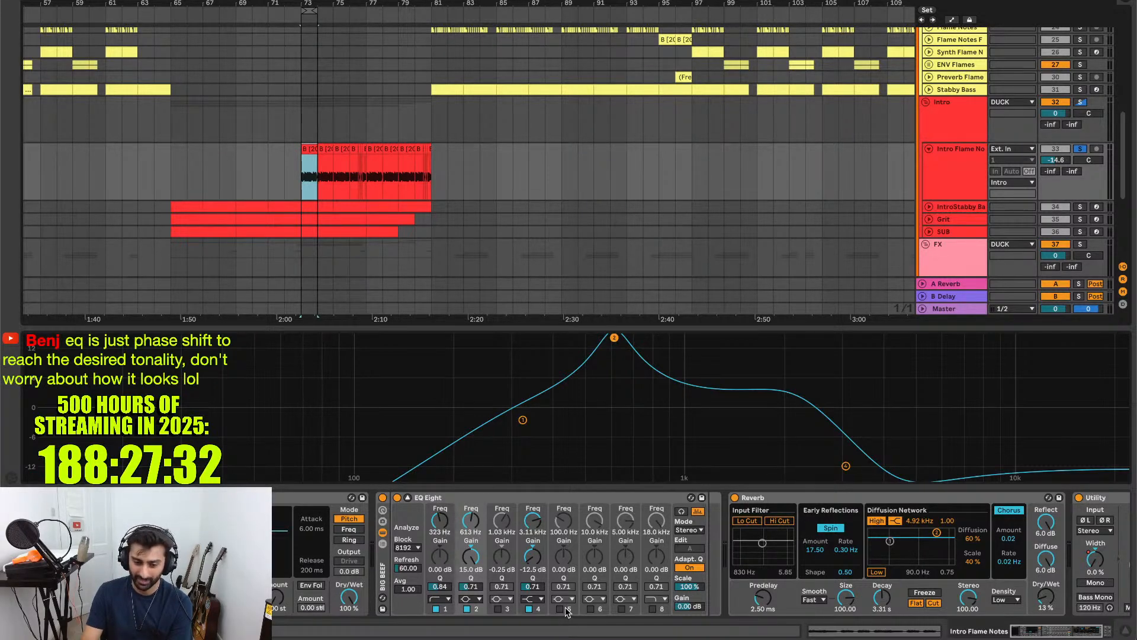
scroll(566, 612, right, 3)
scroll(566, 611, left, 3)
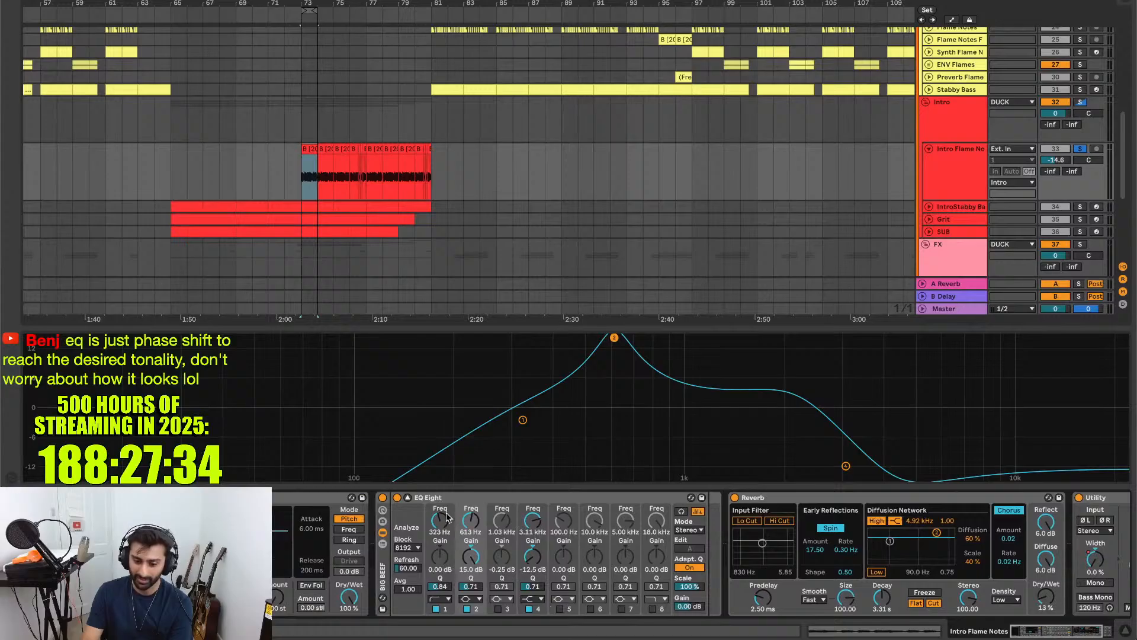
- Compare the soloed Intro Flame Notes with the BIG BEEF rack enabled and bypassed during playback
click(383, 498)
click(382, 497)
click(382, 497)
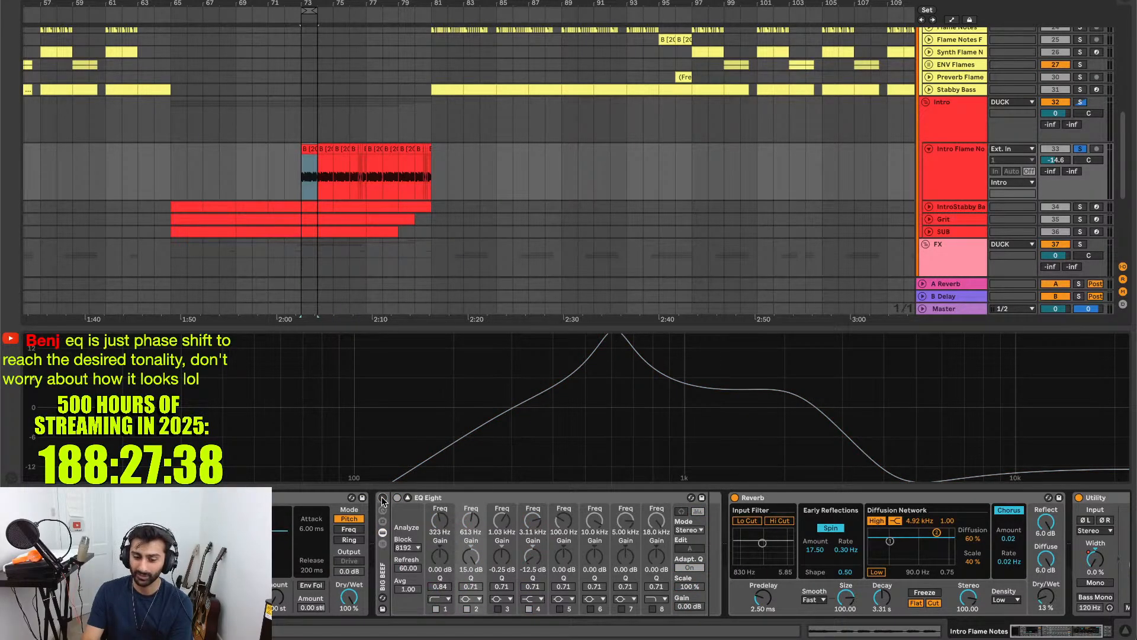
click(383, 498)
key(space)
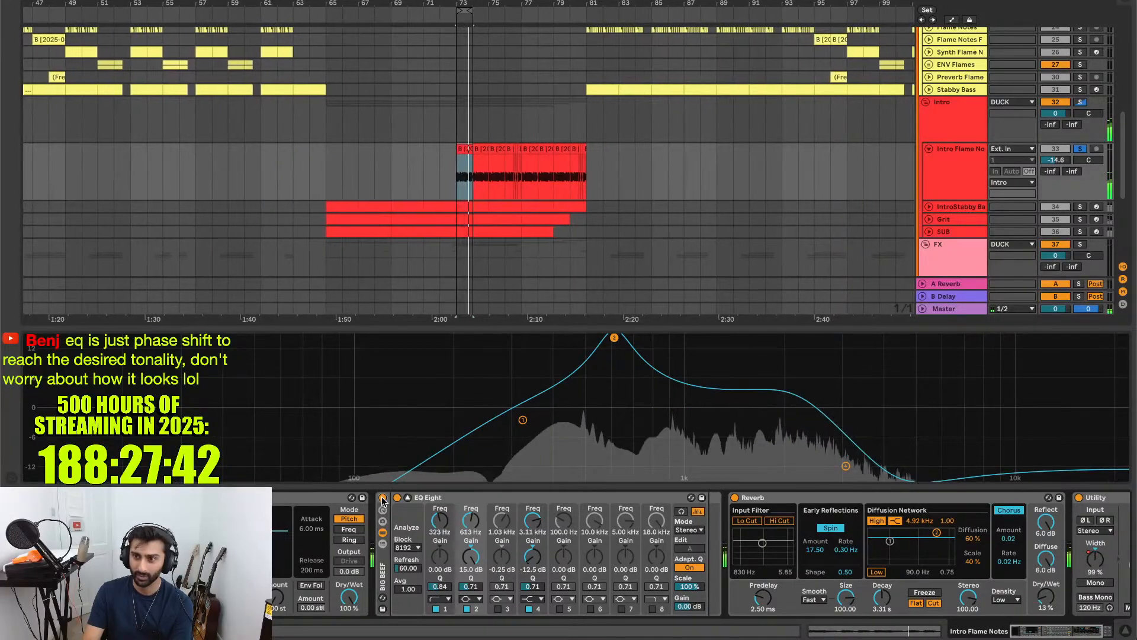
click(383, 497)
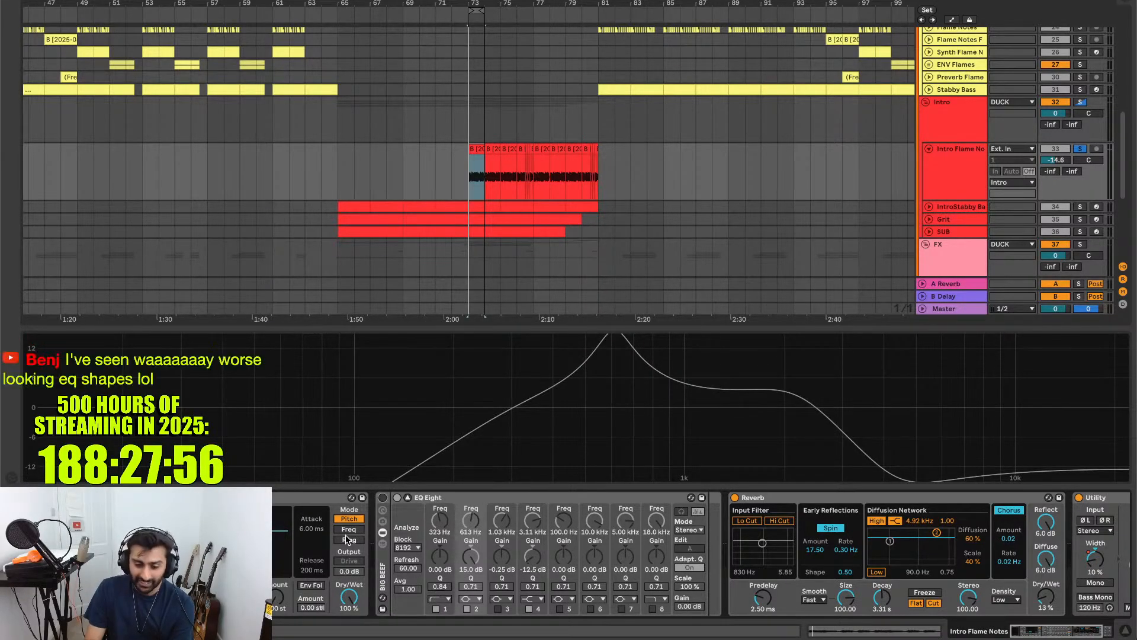
- Unsolo Intro Flame Notes and play bar 73 in the full mix, comparing the BIG BEEF rack bypassed and then re-enabled
click(1081, 151)
key(space)
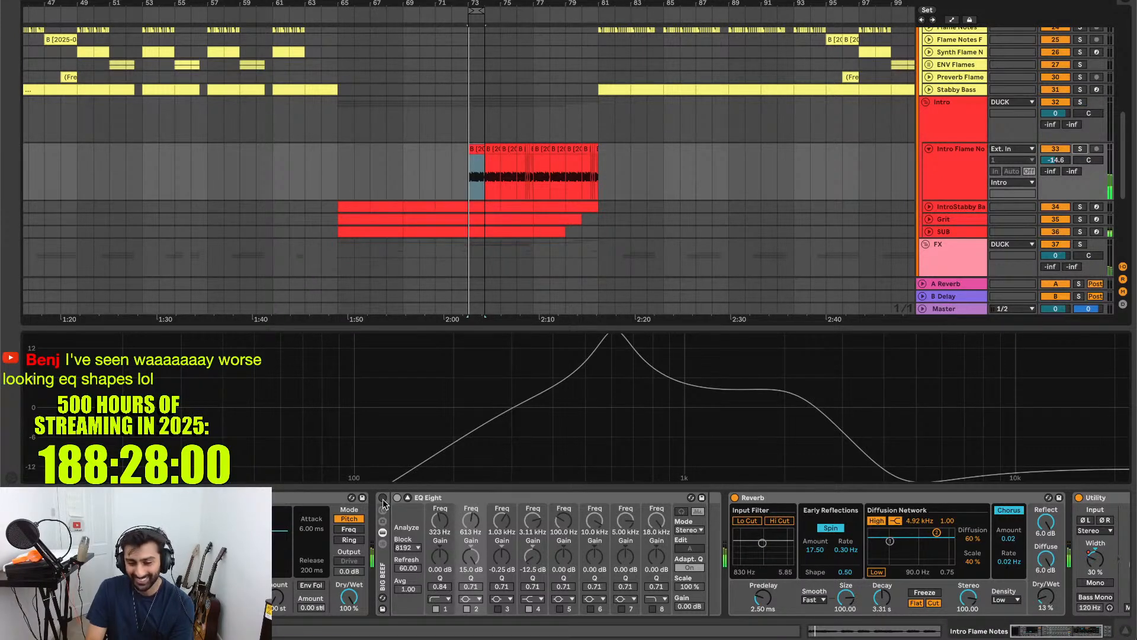
click(383, 500)
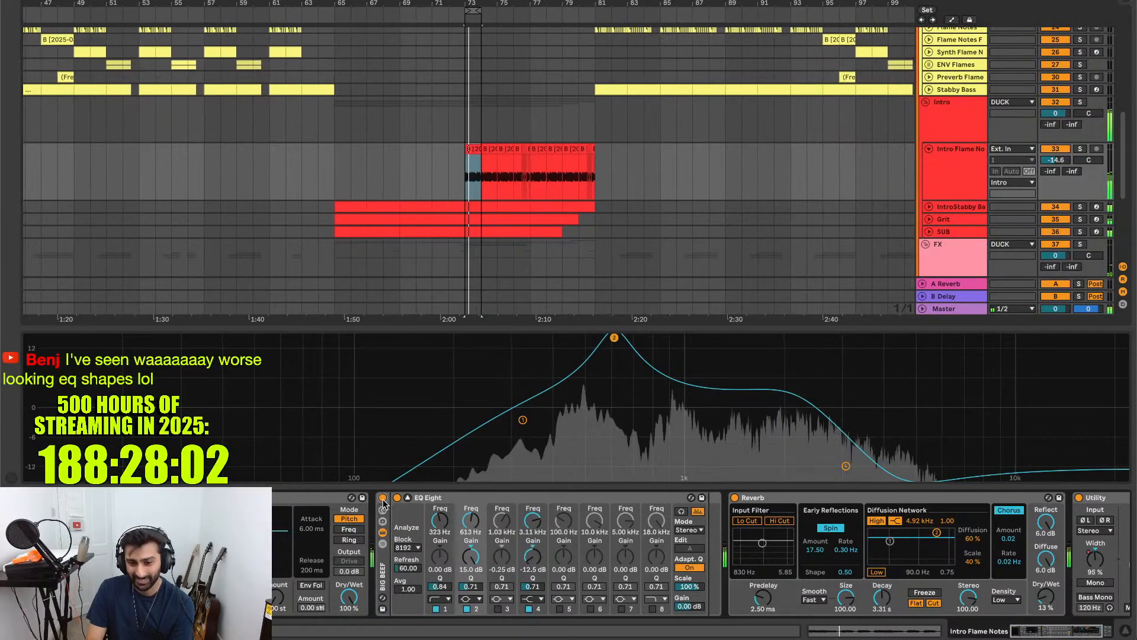
key(space)
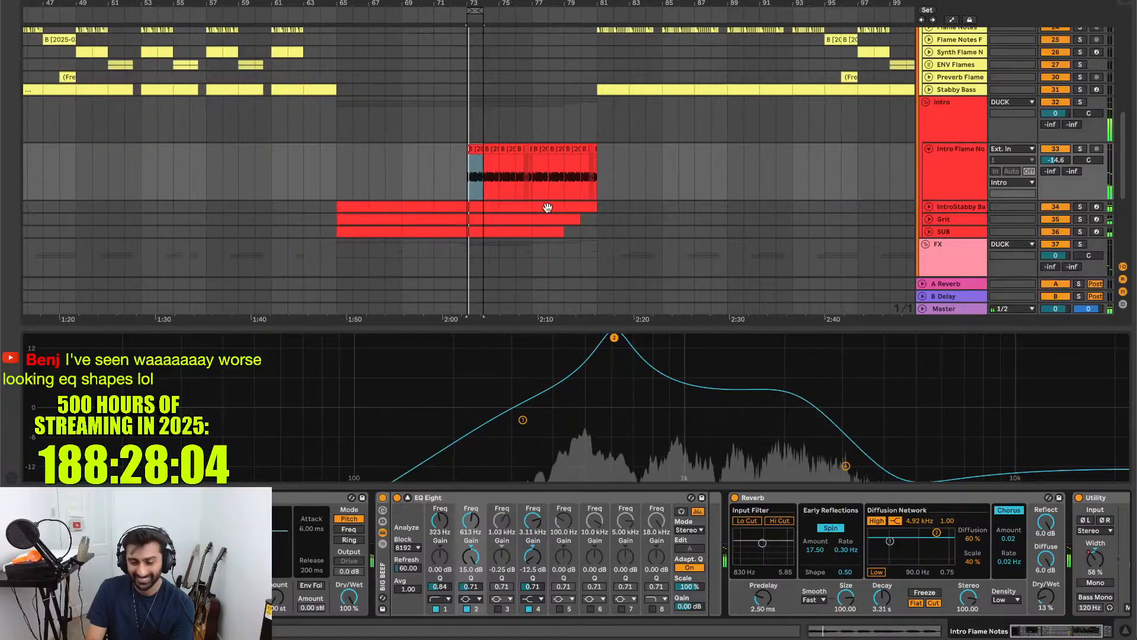
- Show the whole arrangement, clear the clip selection and fold the Intro Flame Notes track
key(w)
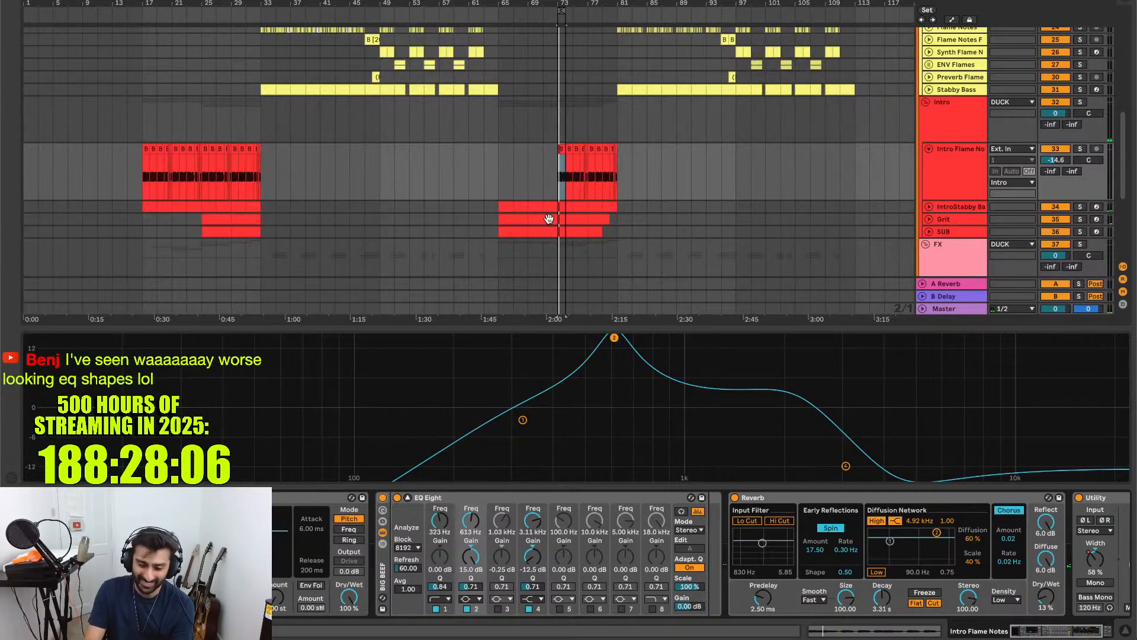
click(638, 187)
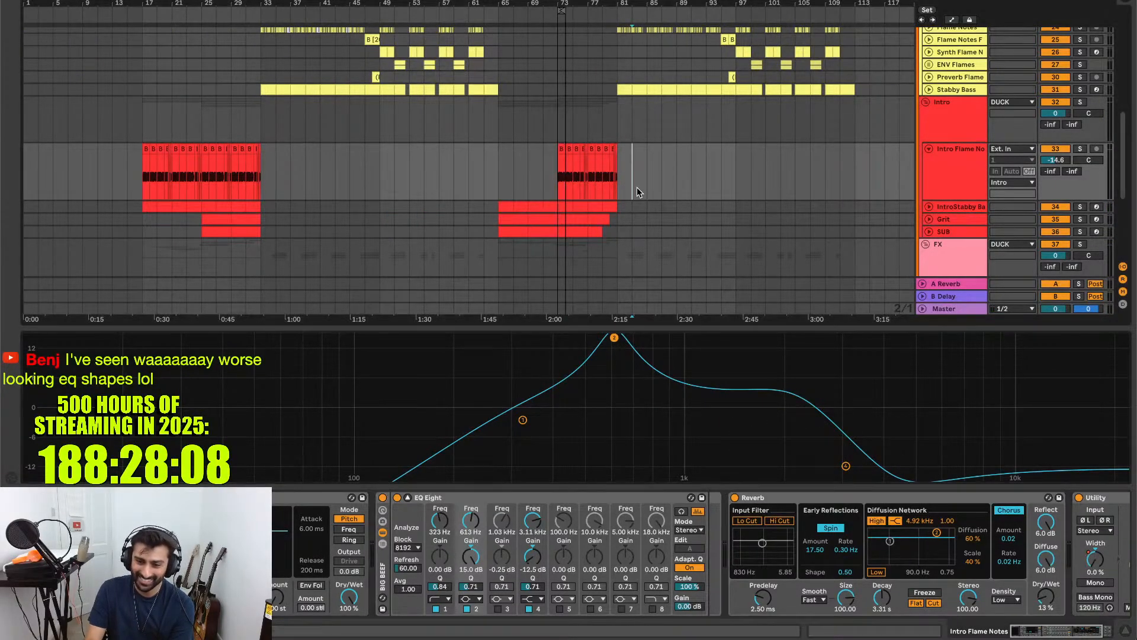
click(955, 176)
key(u)
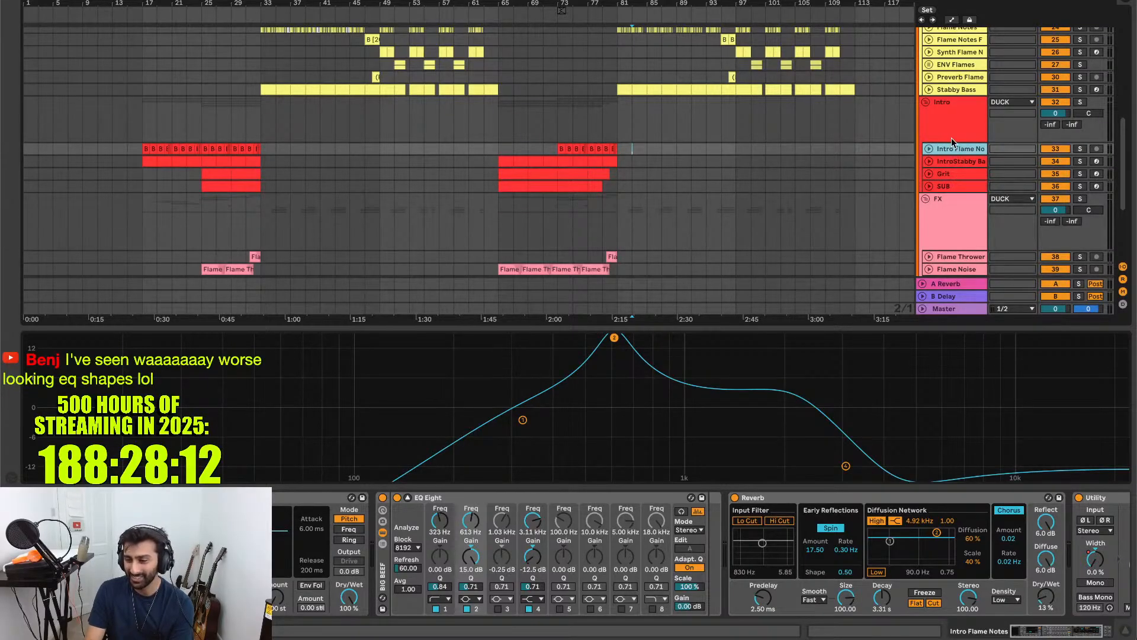
- Look over the SUB track's EQ in the DROP group and fold the Flame Thrower Starting track
scroll(951, 139, up, 10)
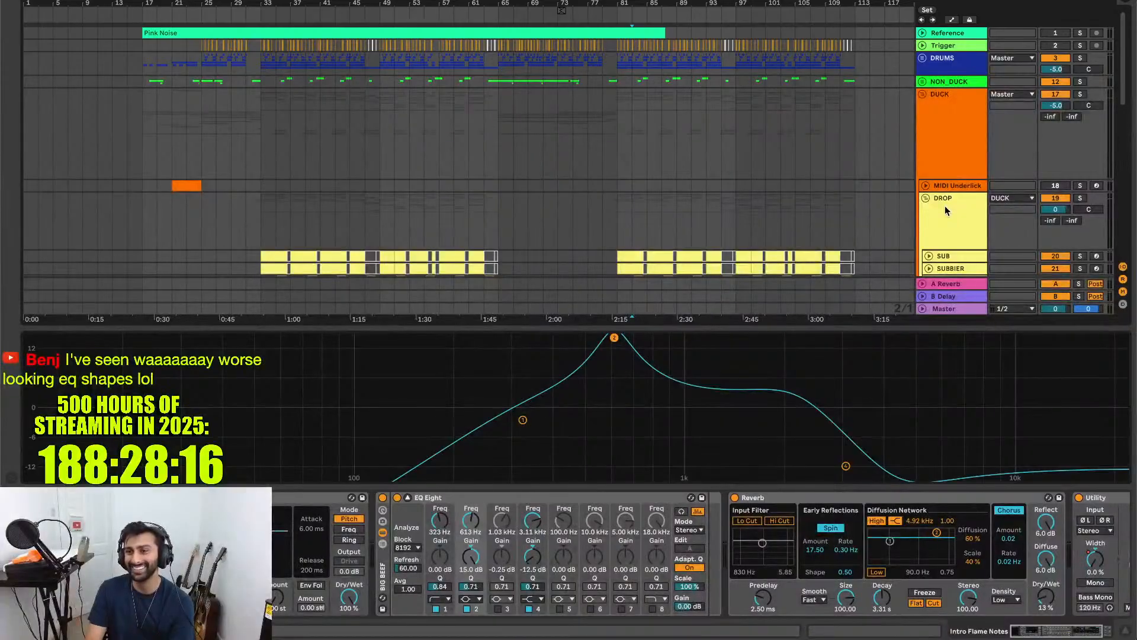
scroll(946, 211, down, 5)
scroll(944, 201, up, 2)
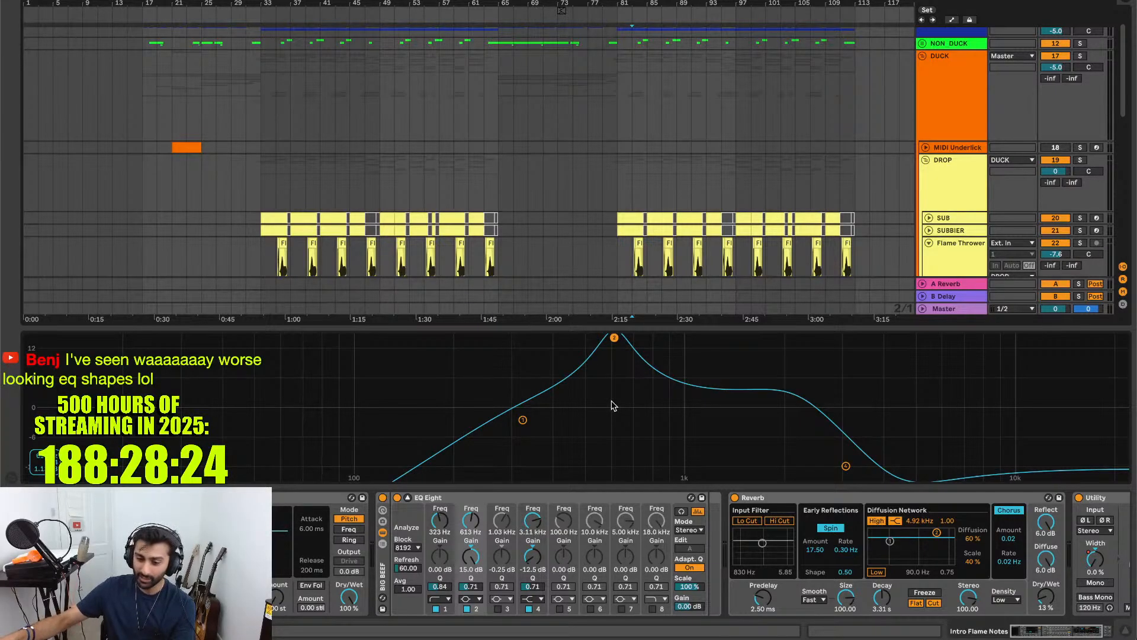
click(968, 218)
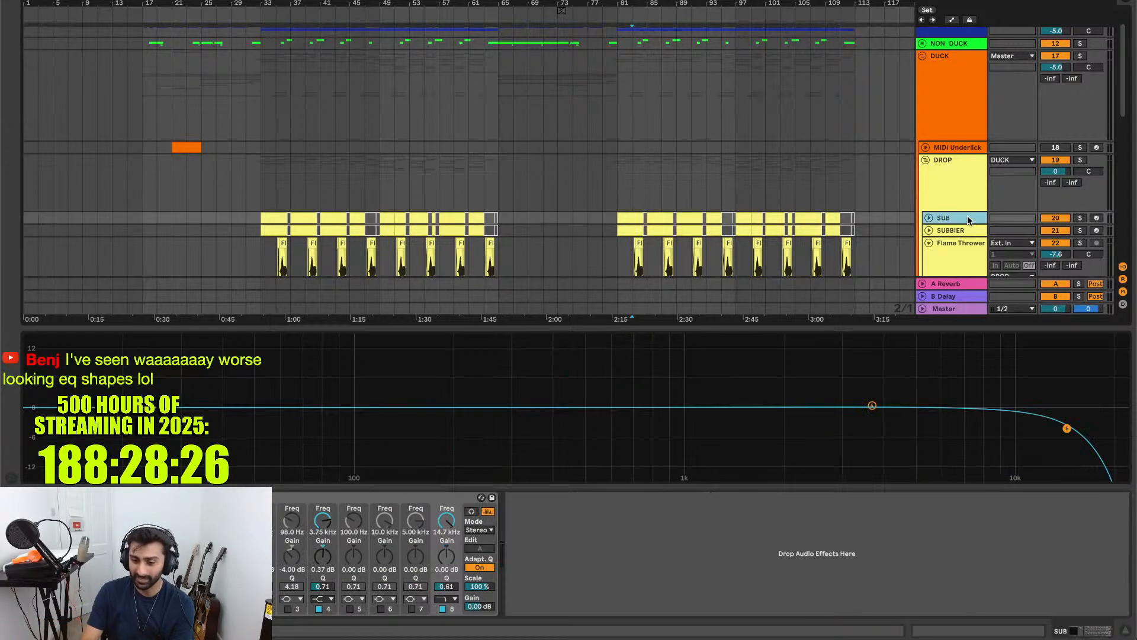
click(950, 259)
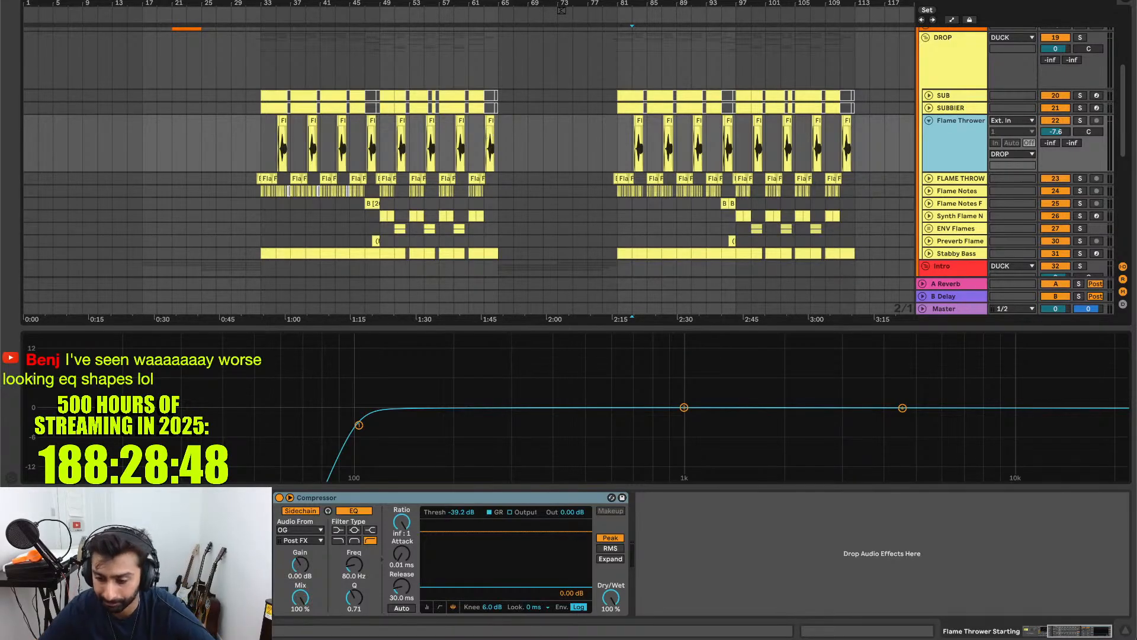
key(u)
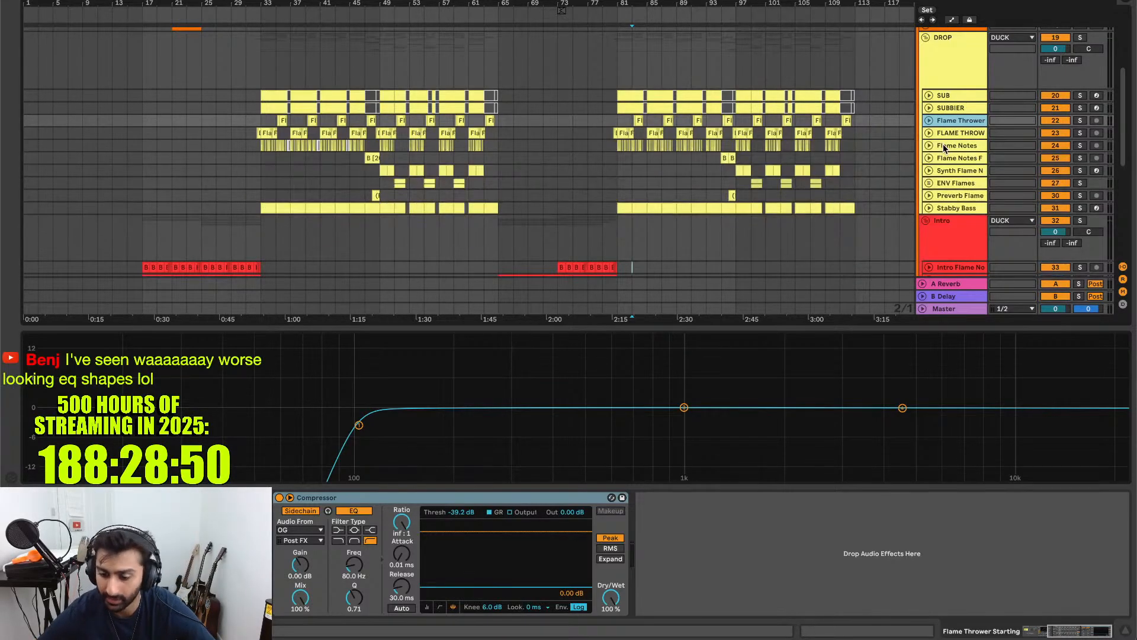
- Collapse the DROP and Intro groups and then the whole DUCK group
scroll(944, 145, up, 3)
click(947, 143)
key(u)
click(947, 143)
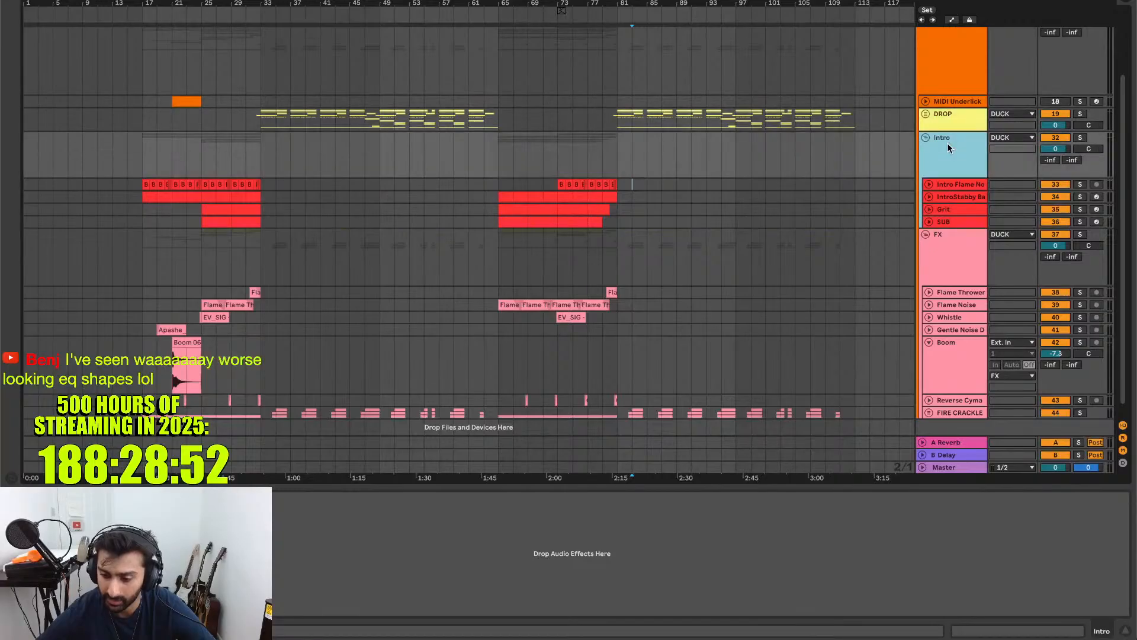
key(u)
scroll(947, 144, up, 5)
click(950, 133)
key(u)
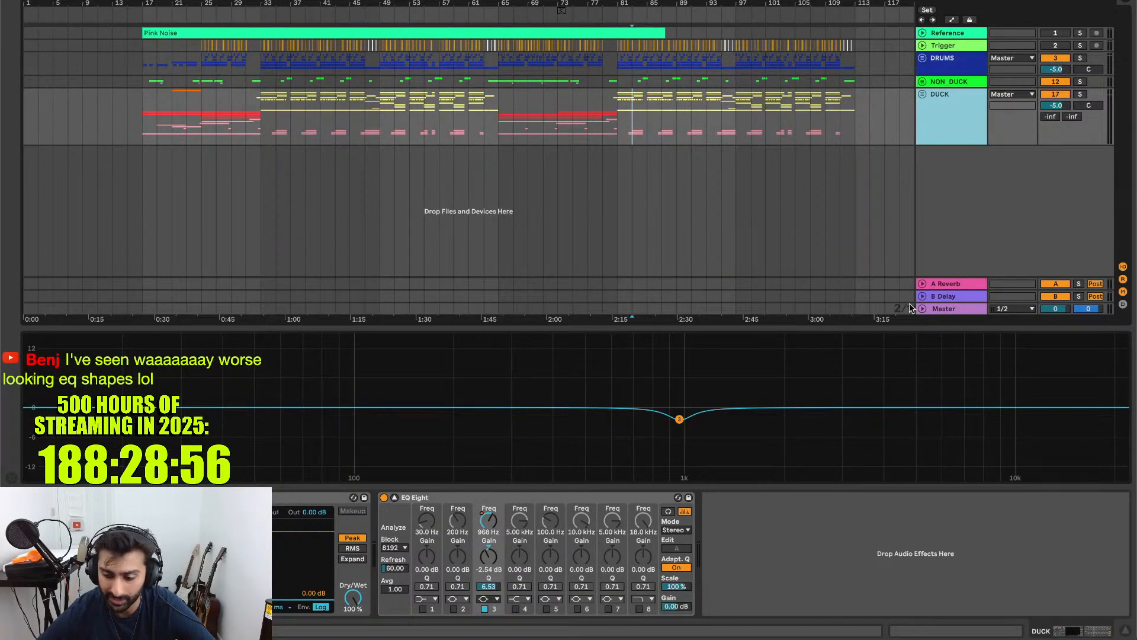
- Select the Master track and save the set with Collect All and Save
click(937, 308)
click(70, 0)
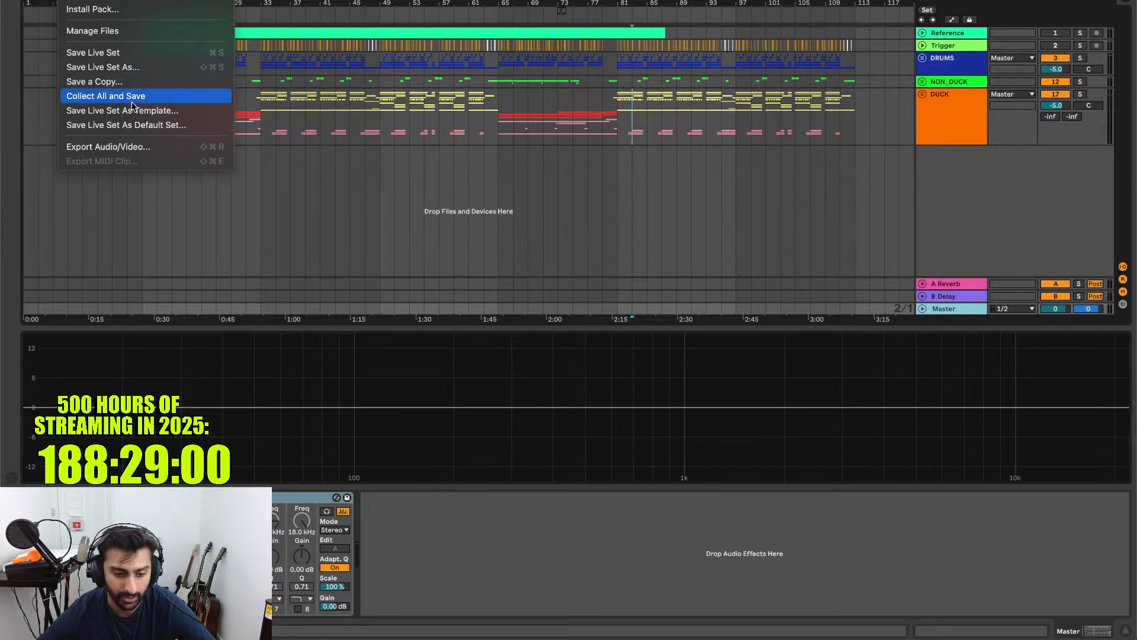
click(132, 101)
key(Return)
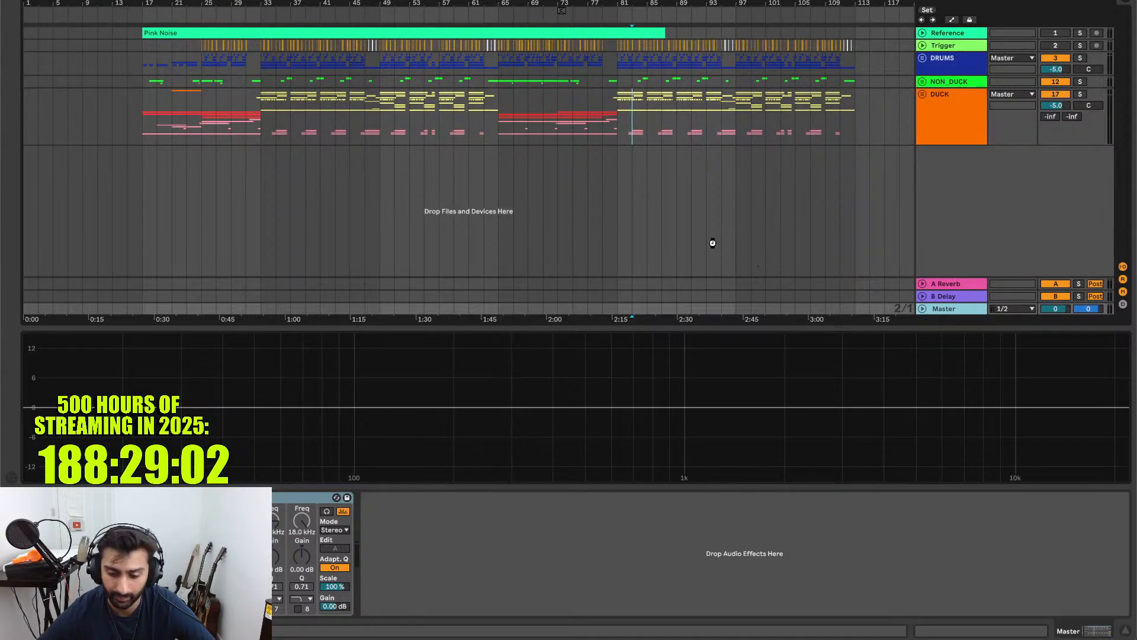
- Switch to Finder and give The Fire Breather Project folder in Intro To Circus EP the orange tag
key(ctrl+Left)
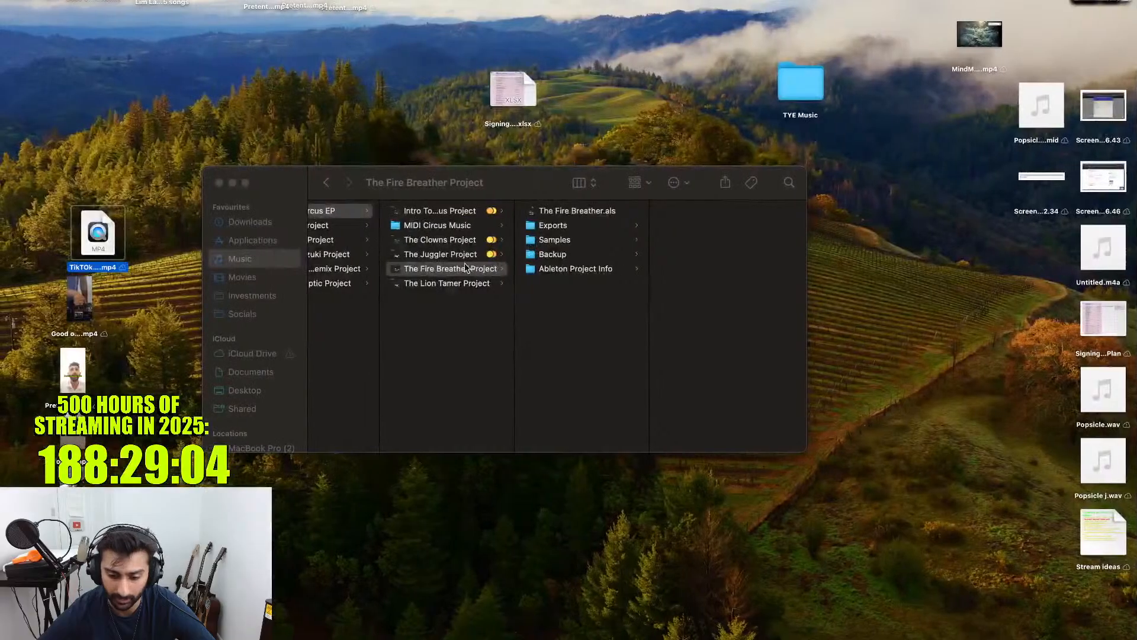
click(444, 269)
click(443, 268)
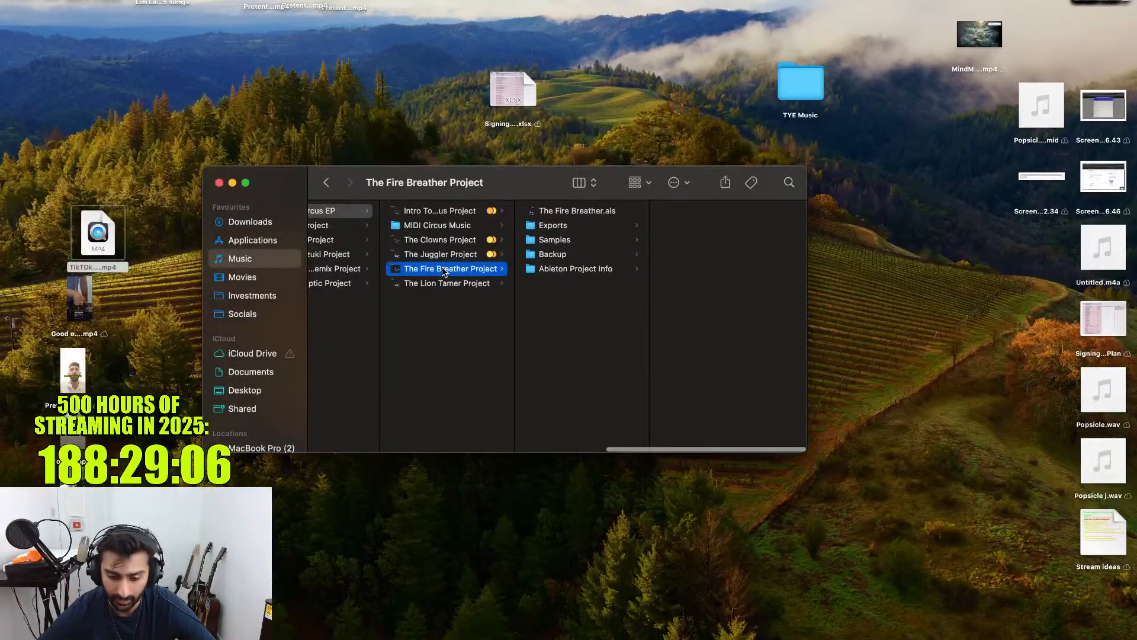
click(460, 342)
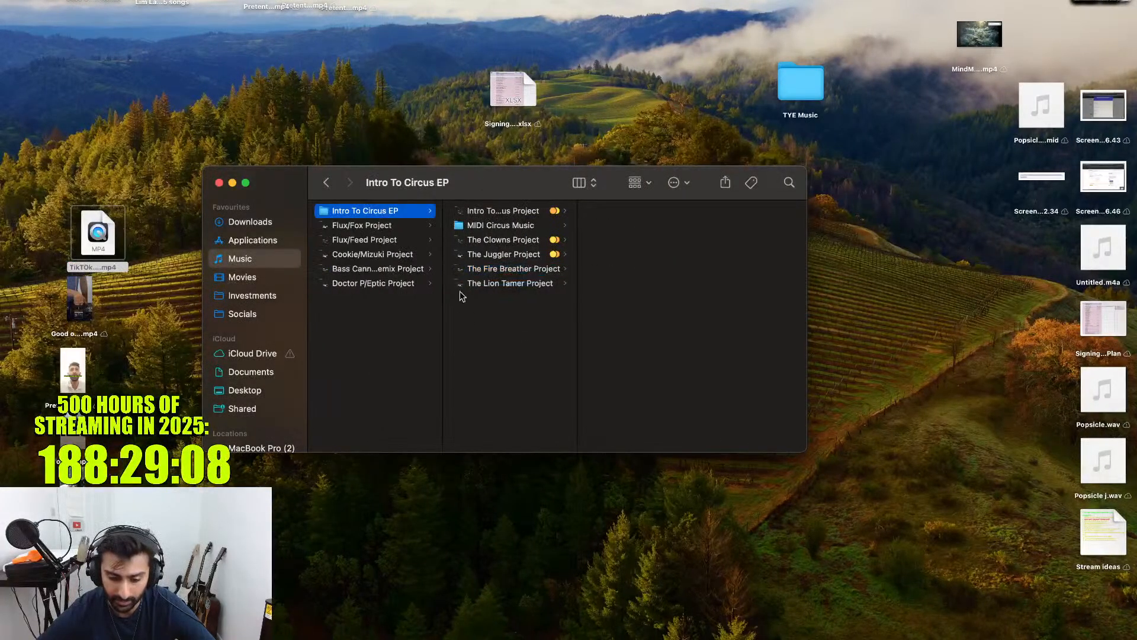
right_click(506, 271)
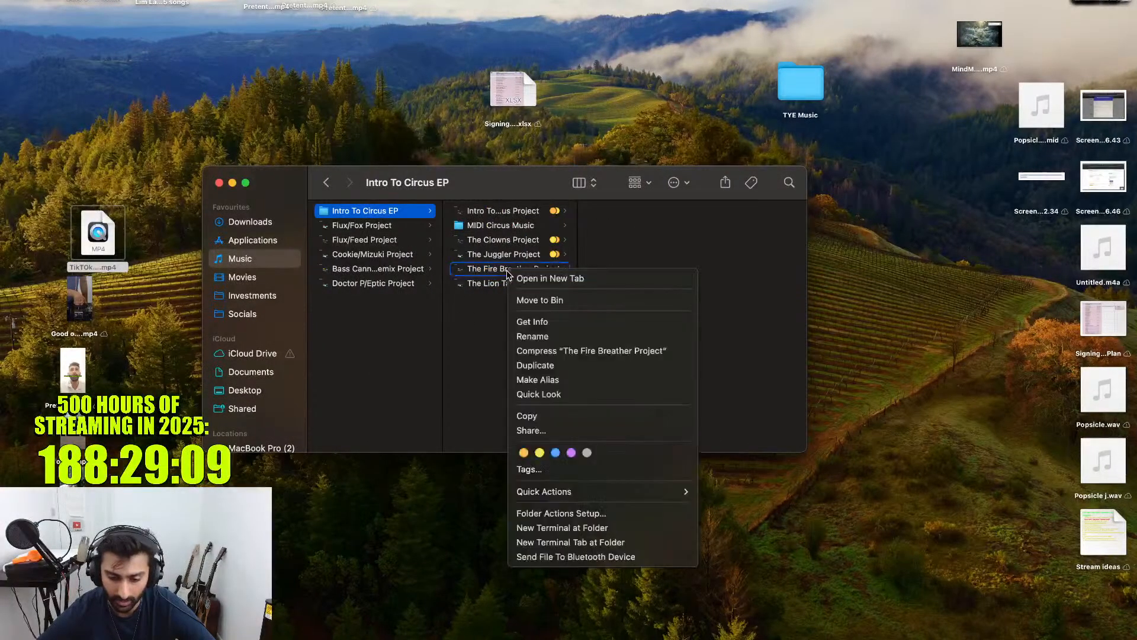
click(524, 453)
- In Finder, open the Live set of the "Do You Kno...I'm Saying?" project from the Finished > Unreleased folder
key(super+Tab)
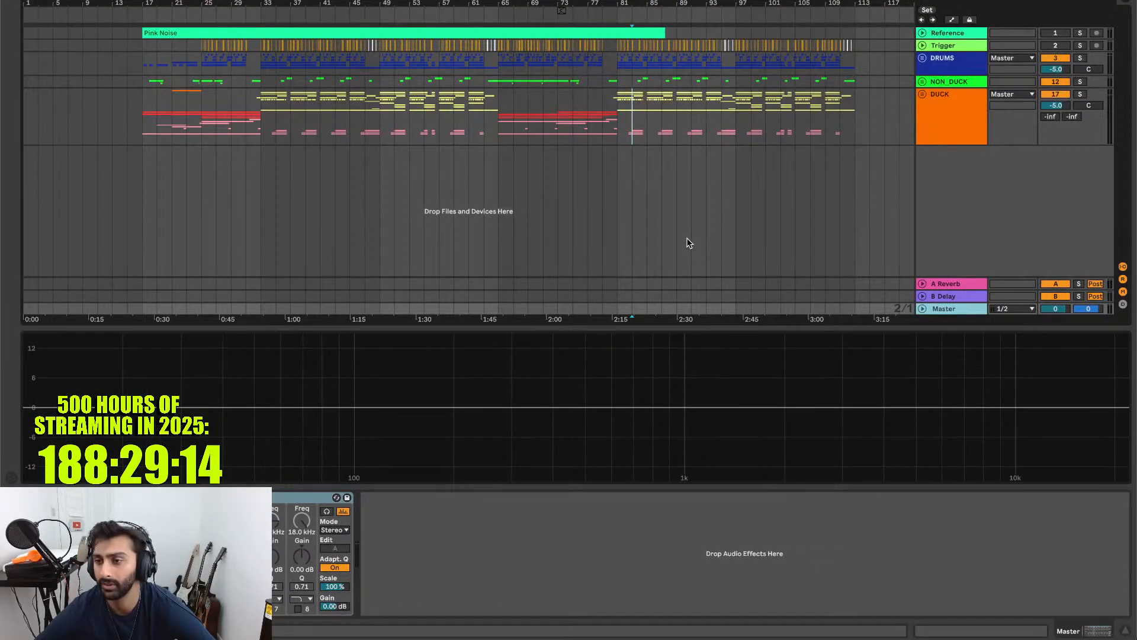
key(super+Tab)
scroll(470, 321, left, 5)
click(408, 212)
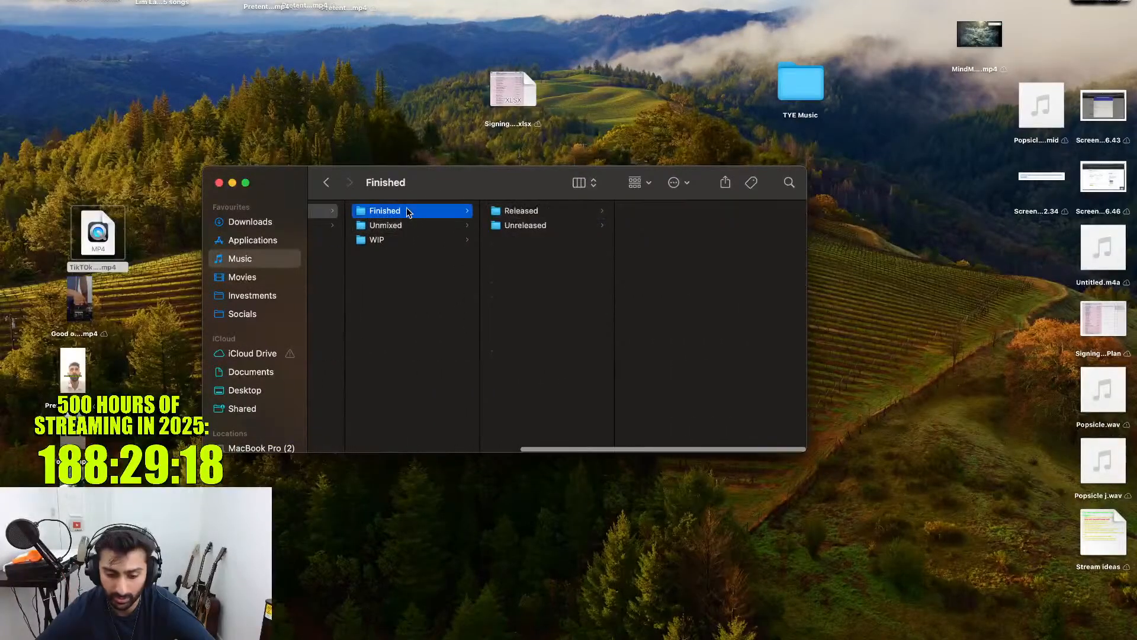
click(525, 226)
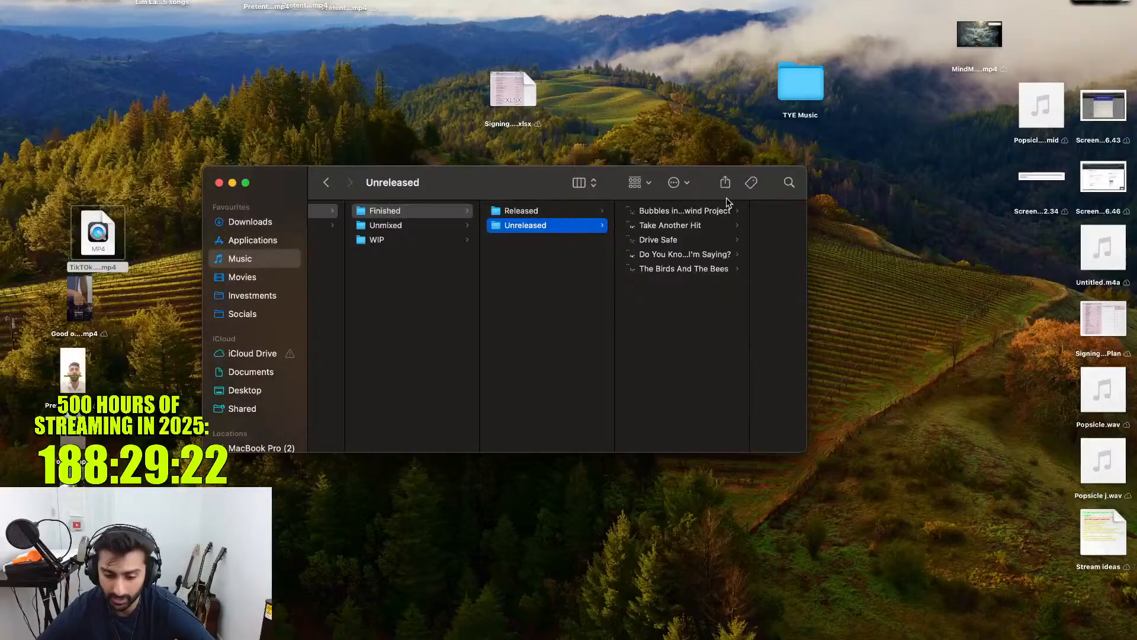
click(687, 254)
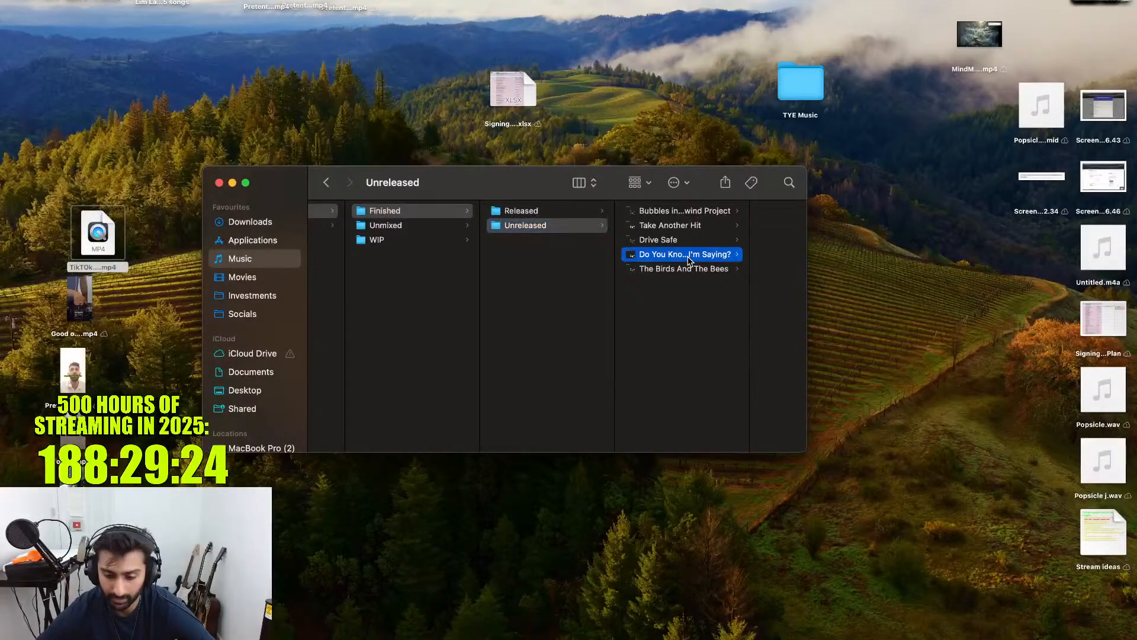
key(Right)
double_click(714, 215)
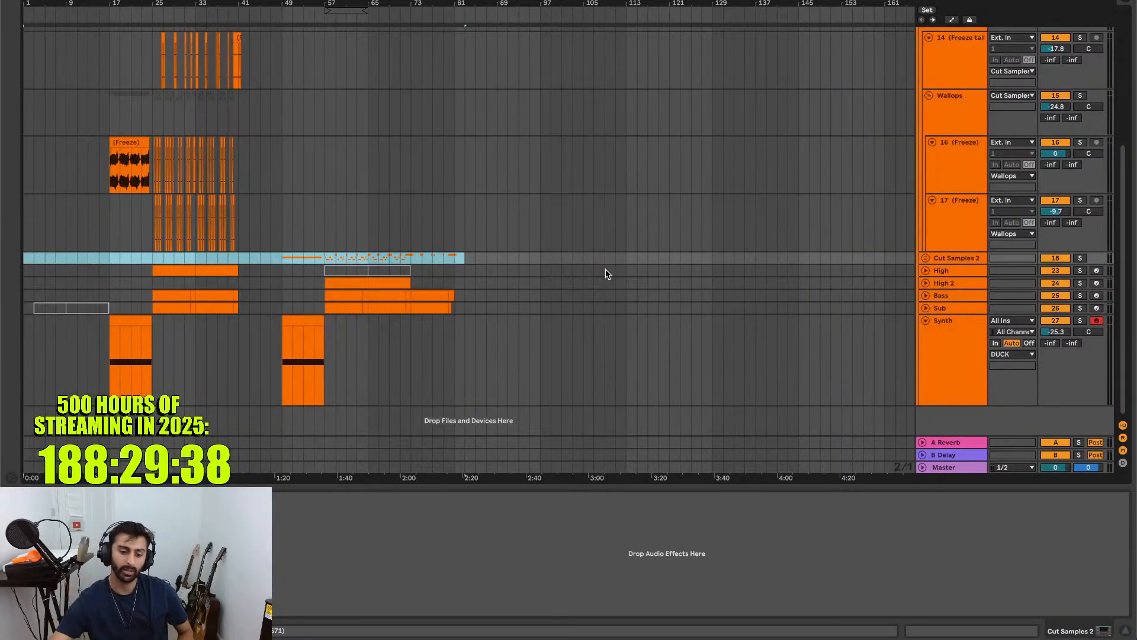
- Fold the Synth track and collapse the Wallops group
click(949, 343)
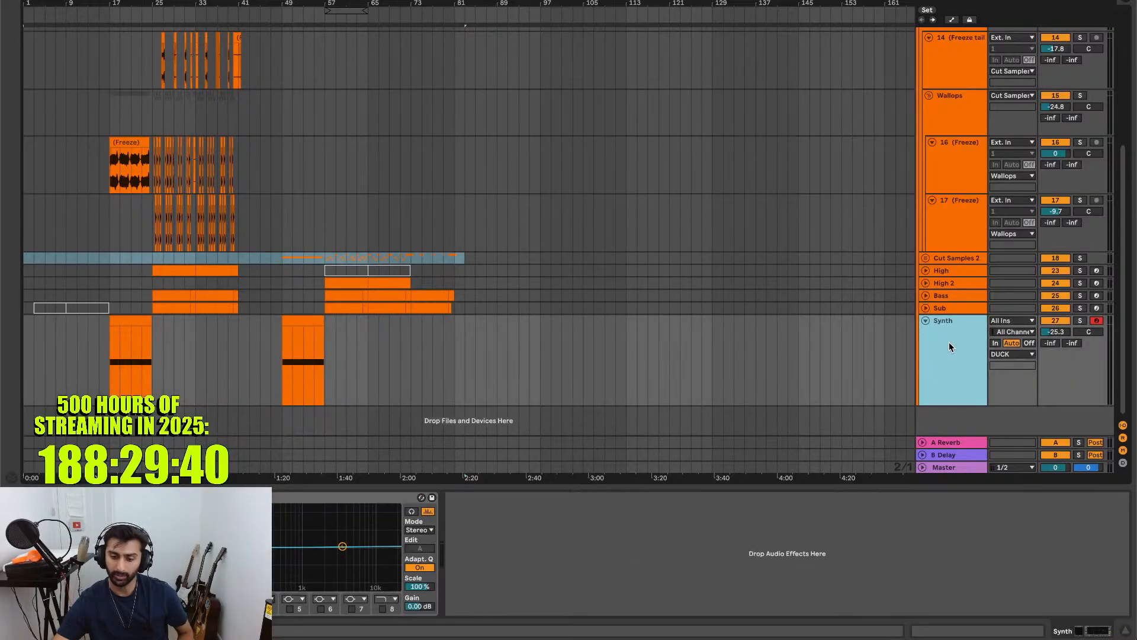
key(Left)
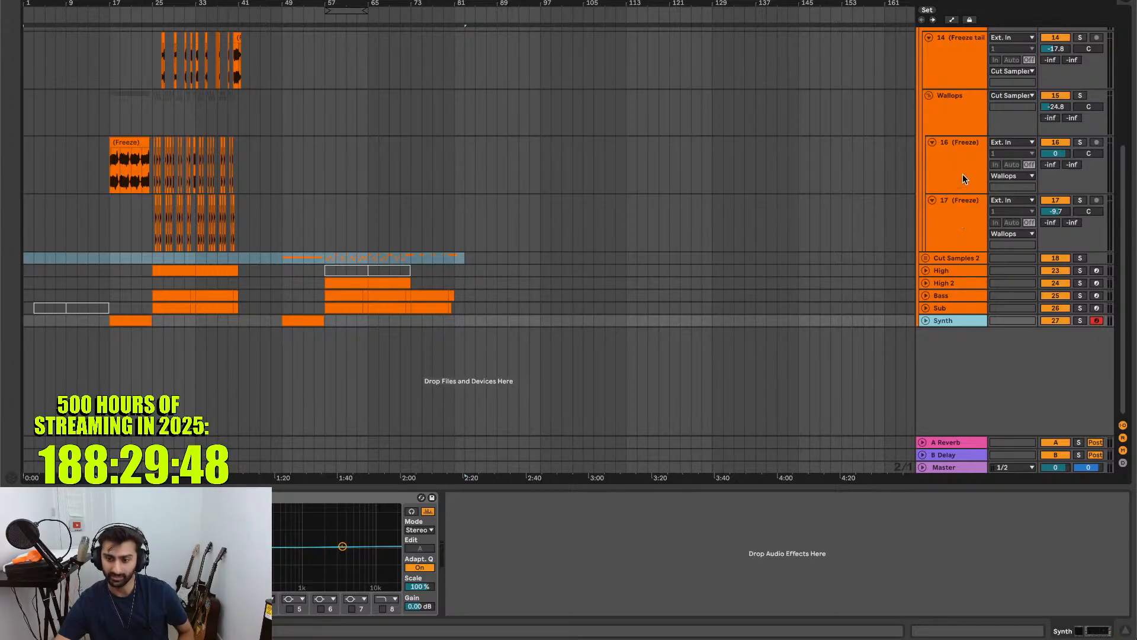
click(958, 108)
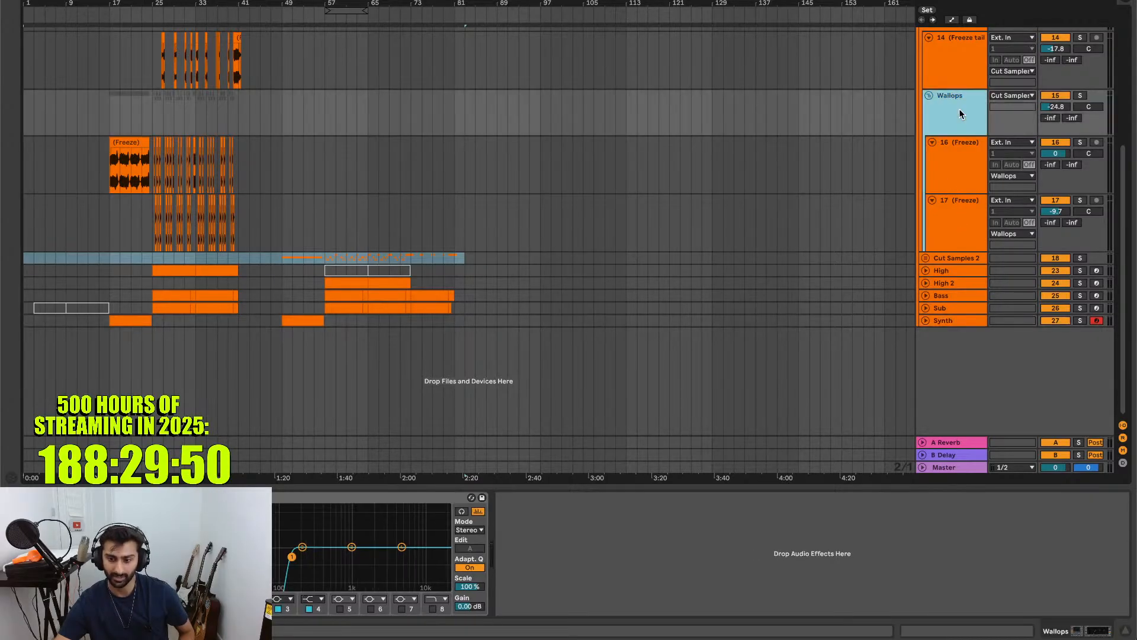
key(Left)
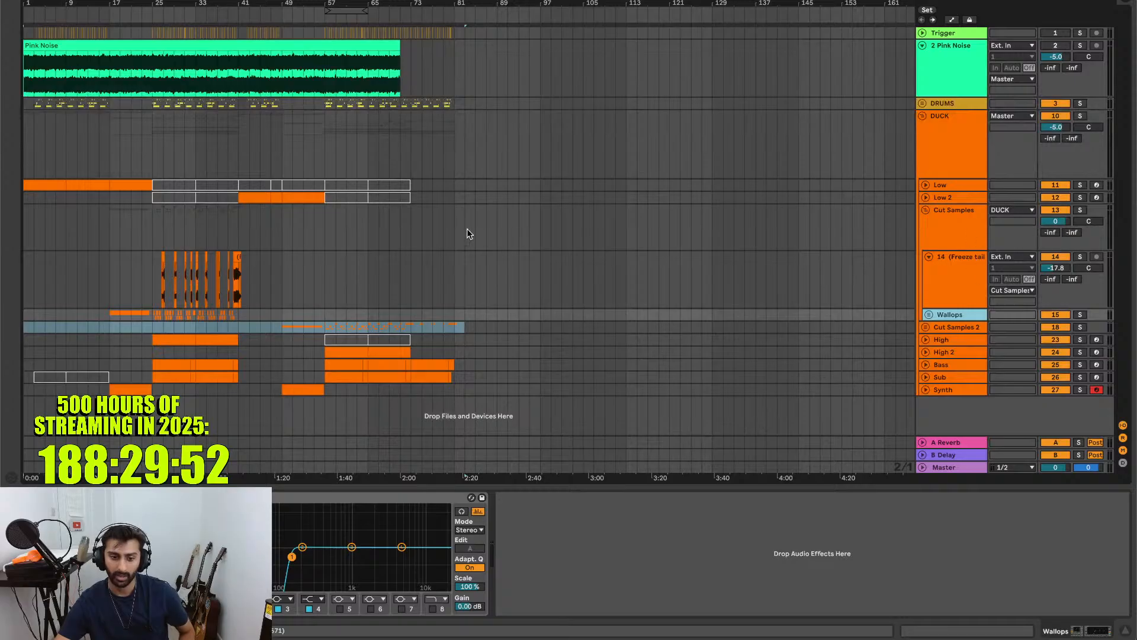
- Unfold and solo the Low track, and select its first MIDI clip at the start of the arrangement
scroll(341, 177, up, 5)
scroll(341, 177, left, 10)
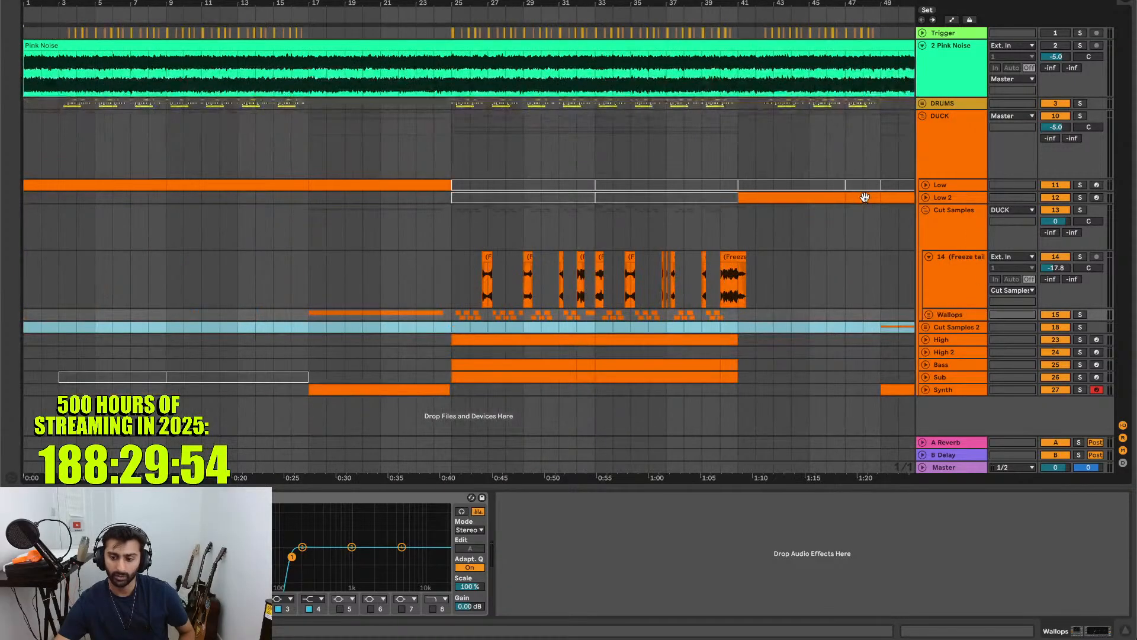
click(925, 185)
click(1081, 185)
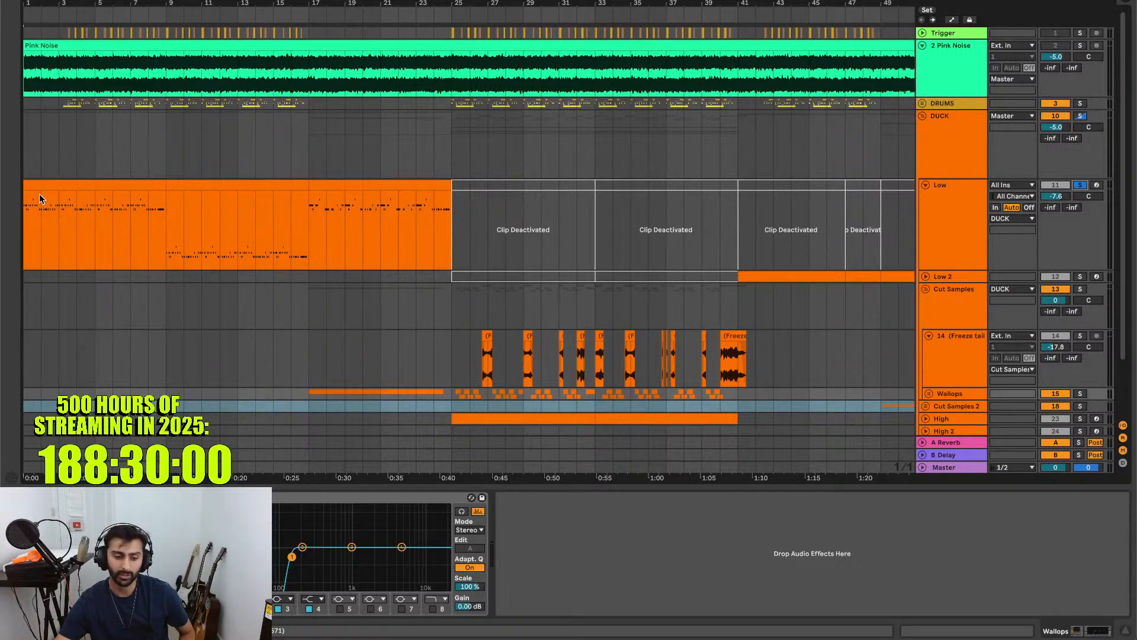
scroll(41, 198, up, 6)
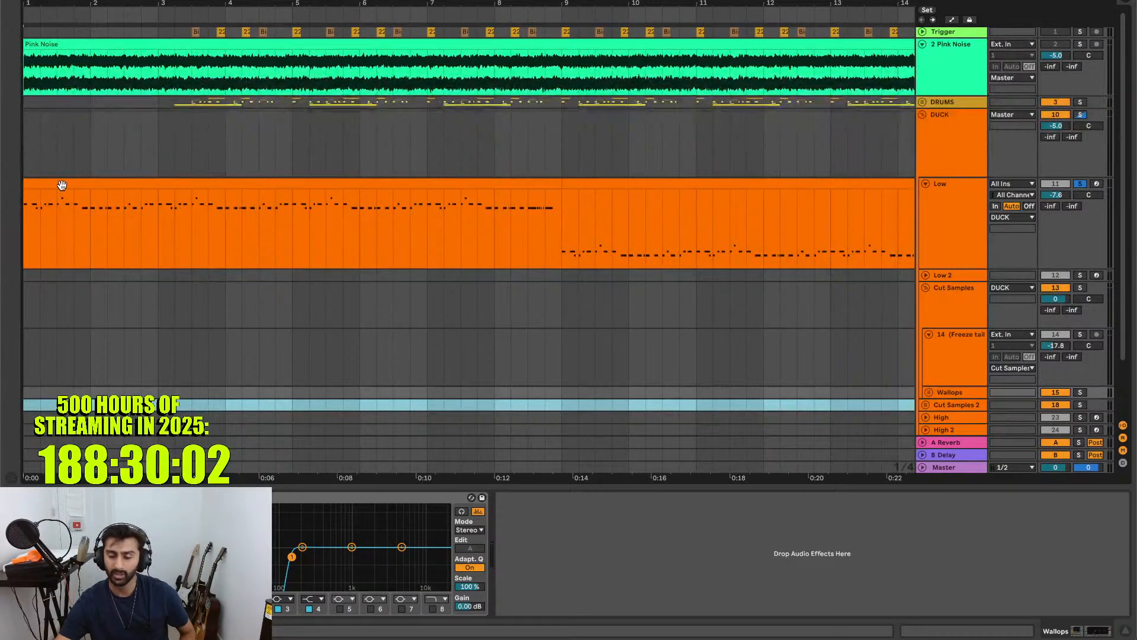
click(63, 184)
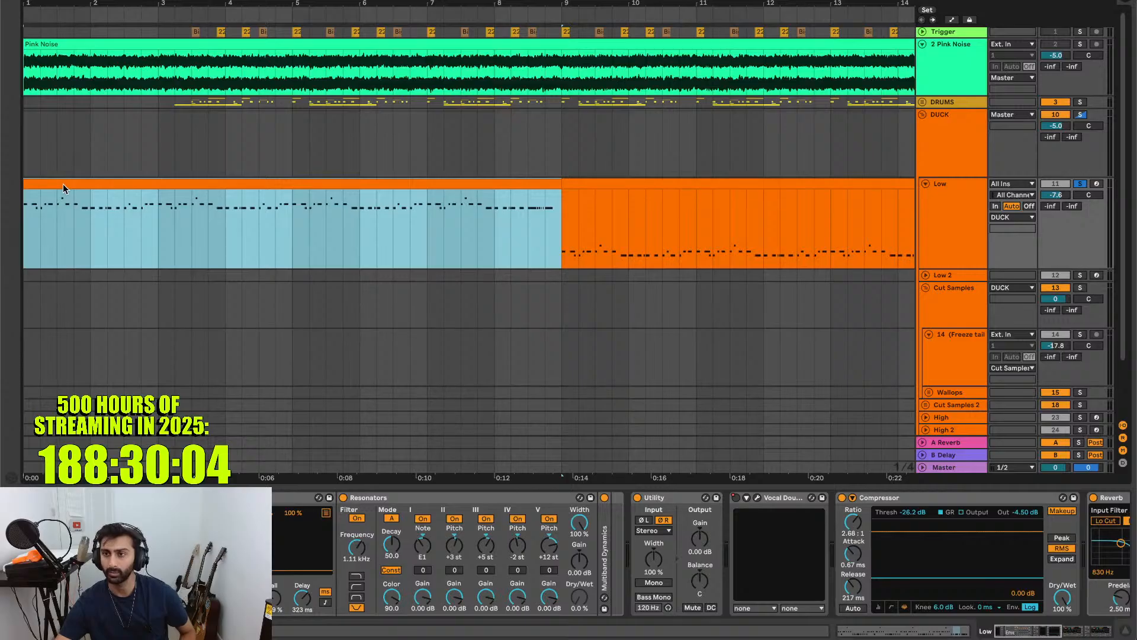
- Fold the Pink Noise track and select the Low track
click(947, 50)
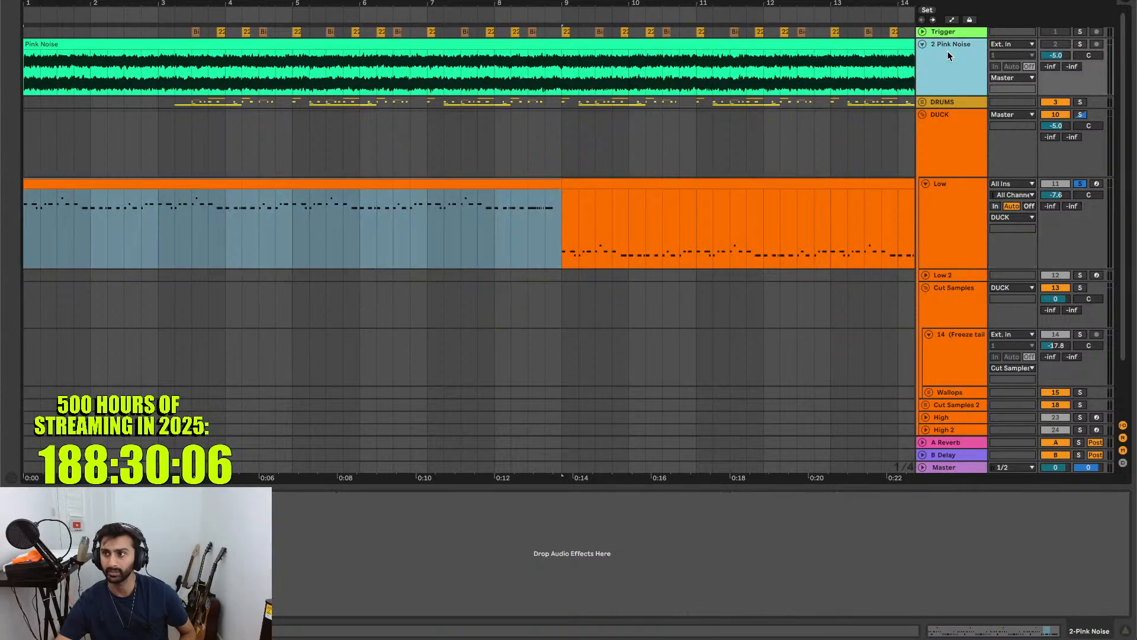
key(u)
key(Down)
key(Down)
key(Down)
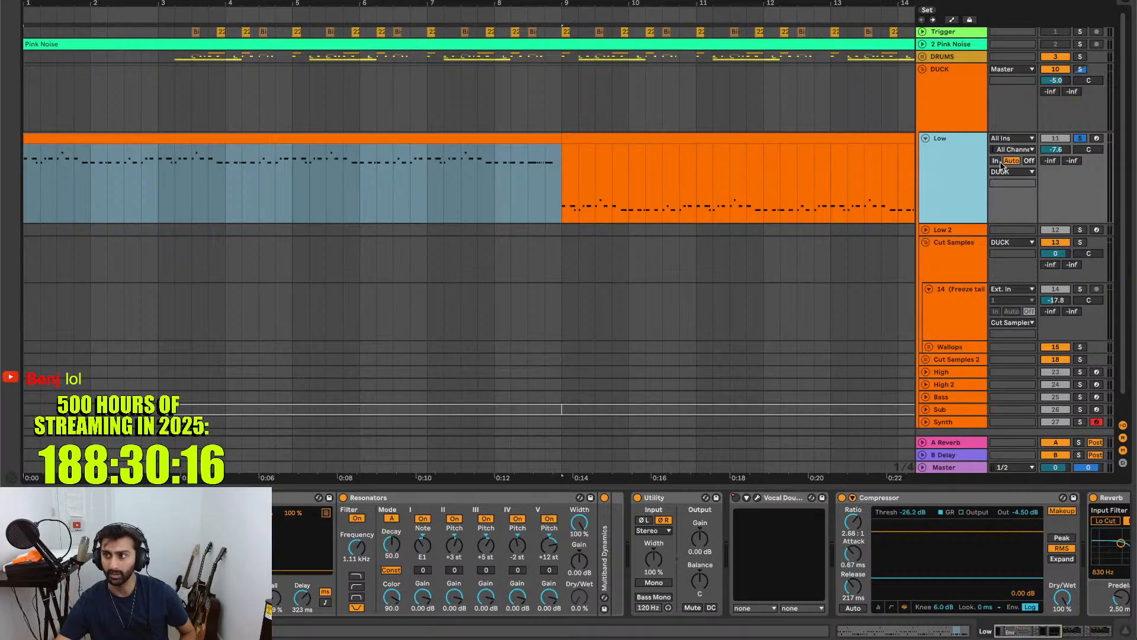
- Examine the MIDI notes of the first Low clip and the track's device chain, including the Multiband Dynamics settings
double_click(514, 140)
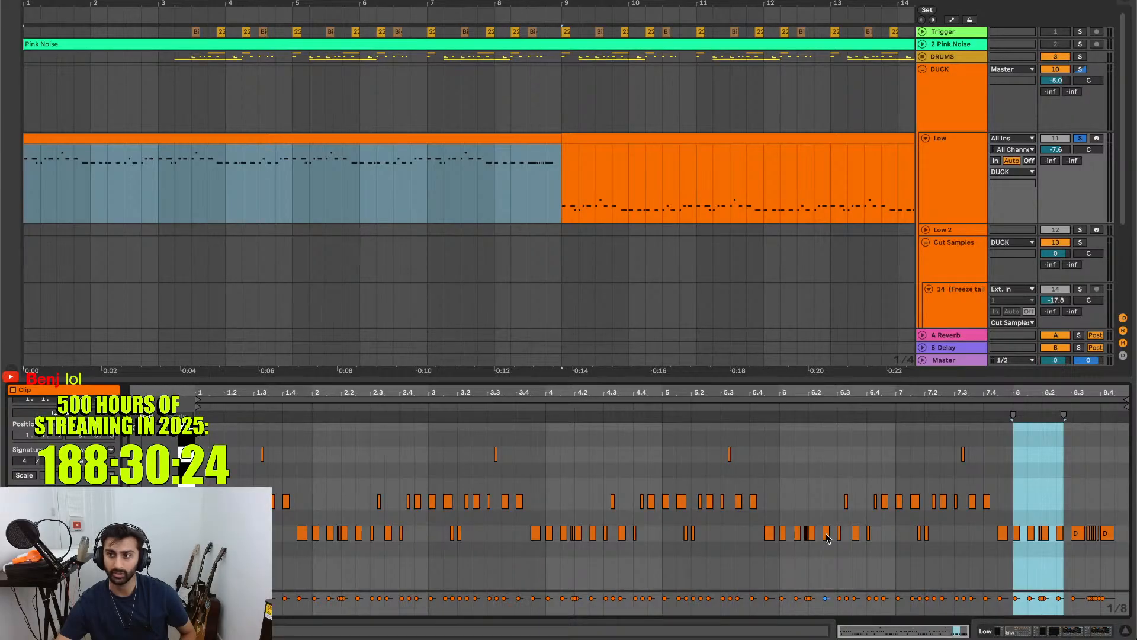
double_click(966, 185)
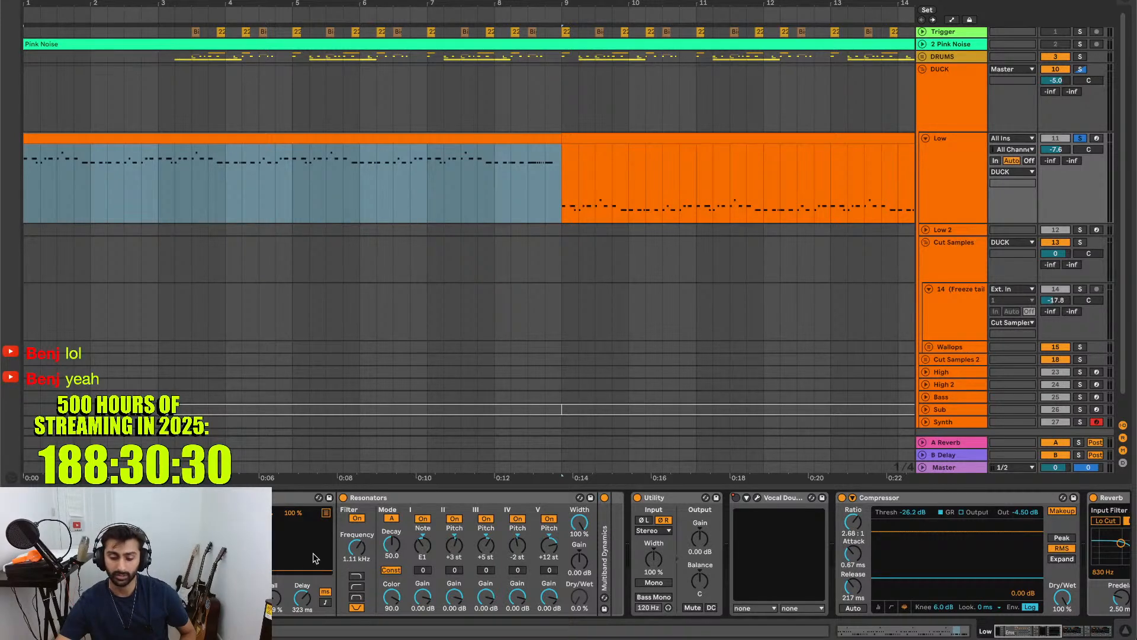
scroll(314, 558, right, 8)
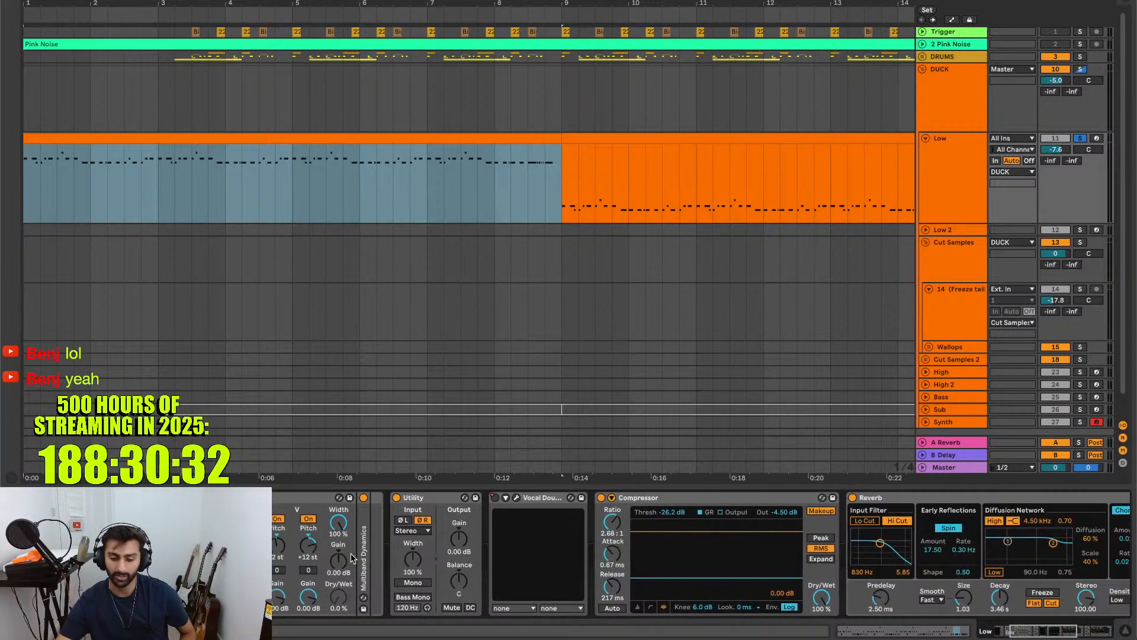
double_click(363, 559)
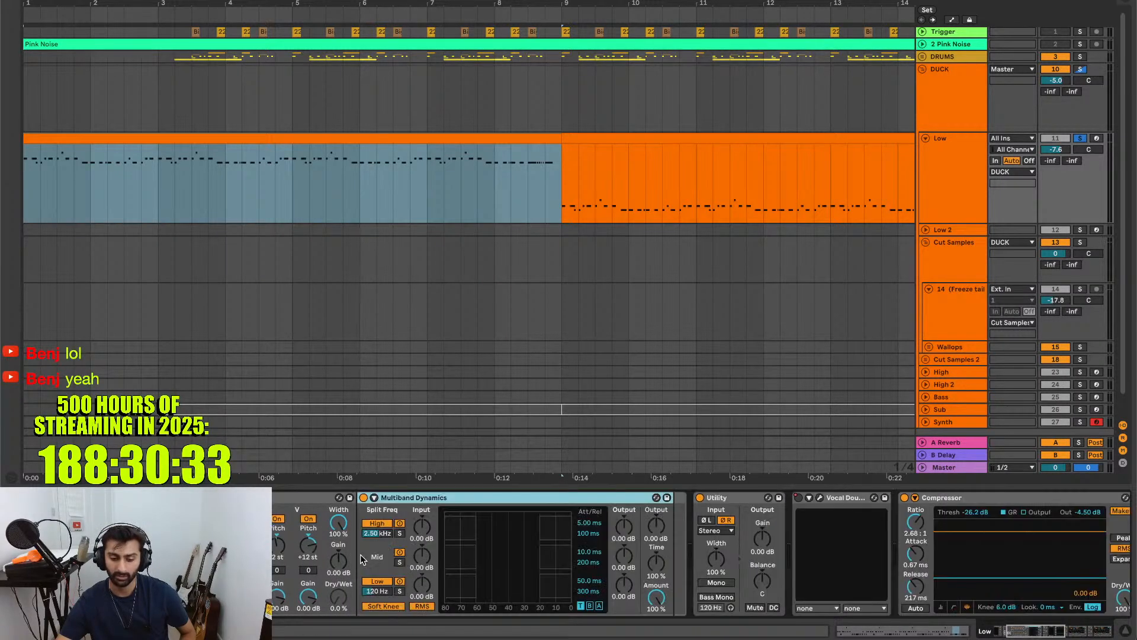
double_click(452, 501)
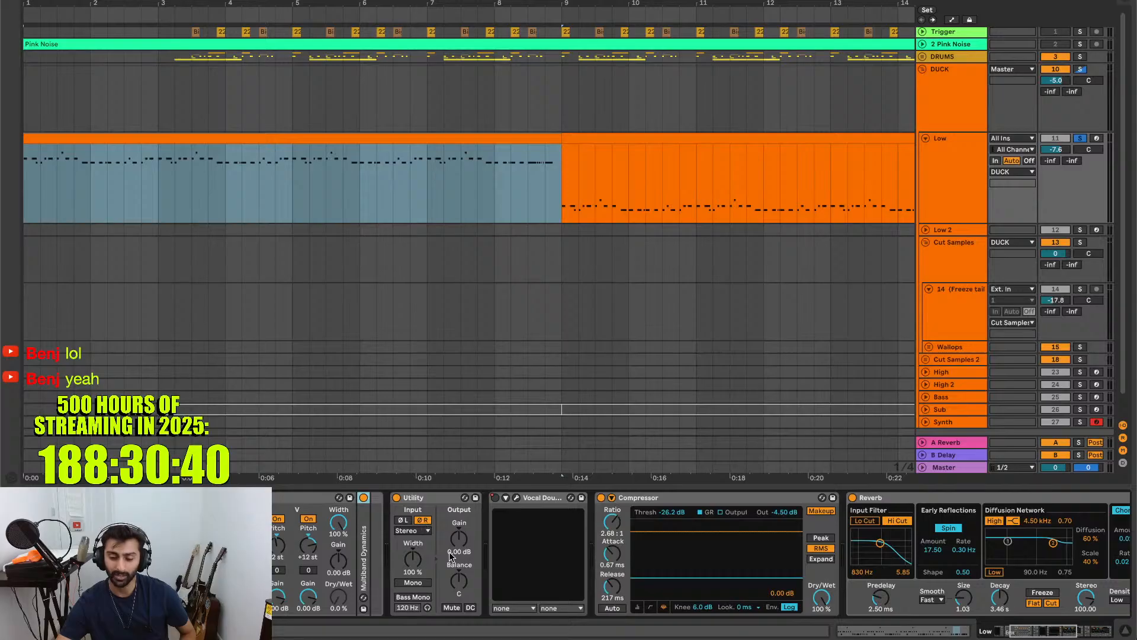
scroll(449, 552, right, 5)
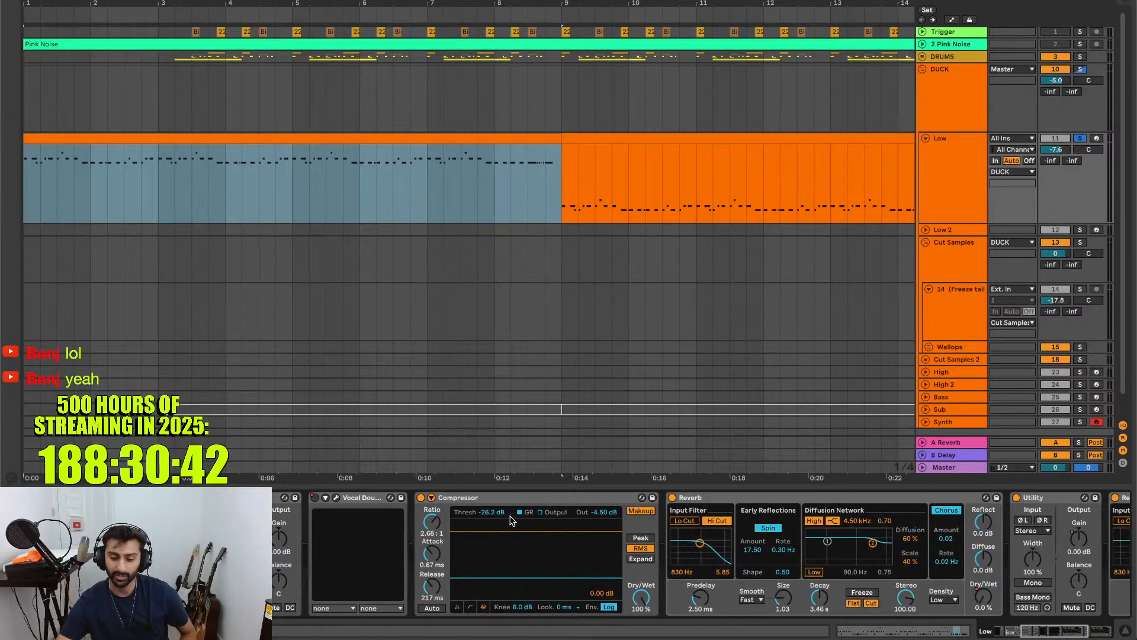
scroll(510, 520, right, 10)
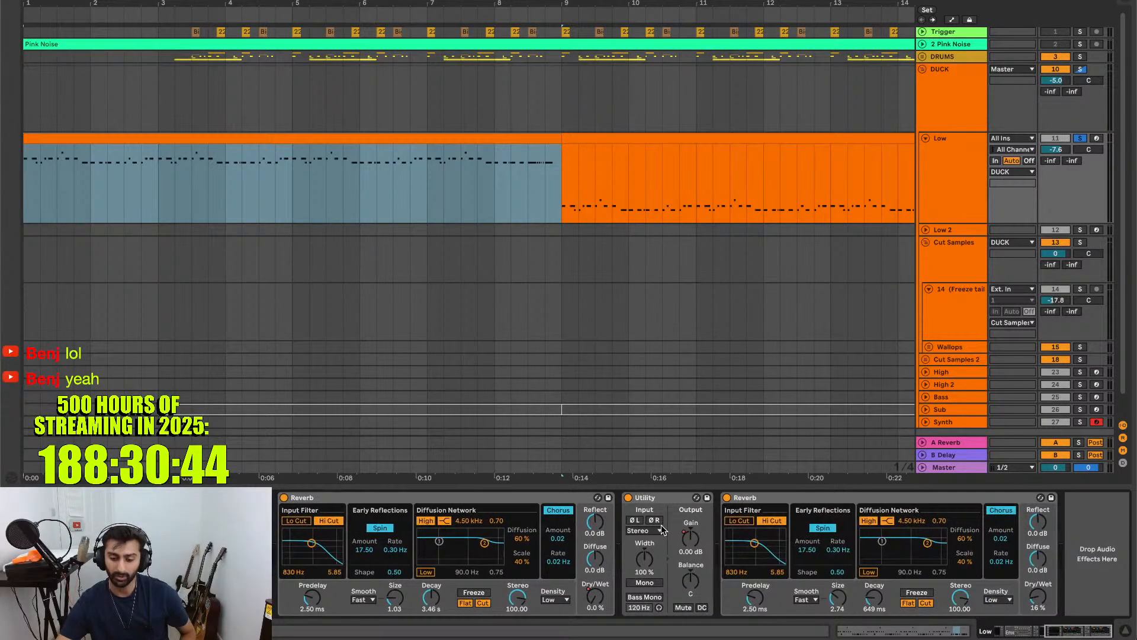
scroll(530, 558, left, 20)
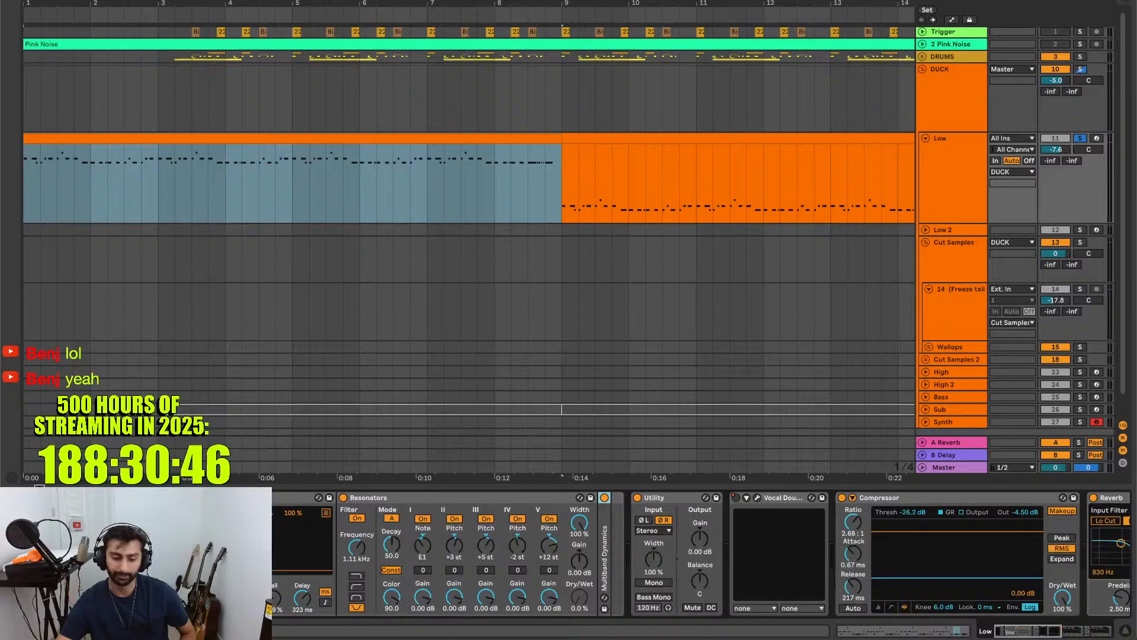
- Open the Low track's Serum 2 window, review its oscillators, mixer and effects, and close it
key(super+alt+p)
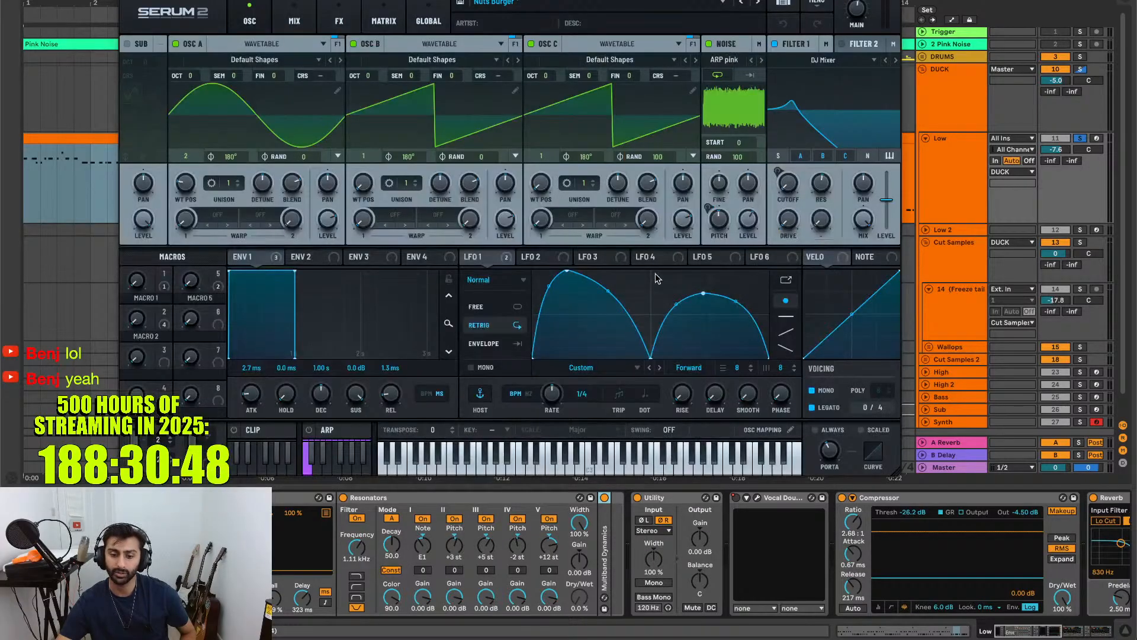
click(295, 20)
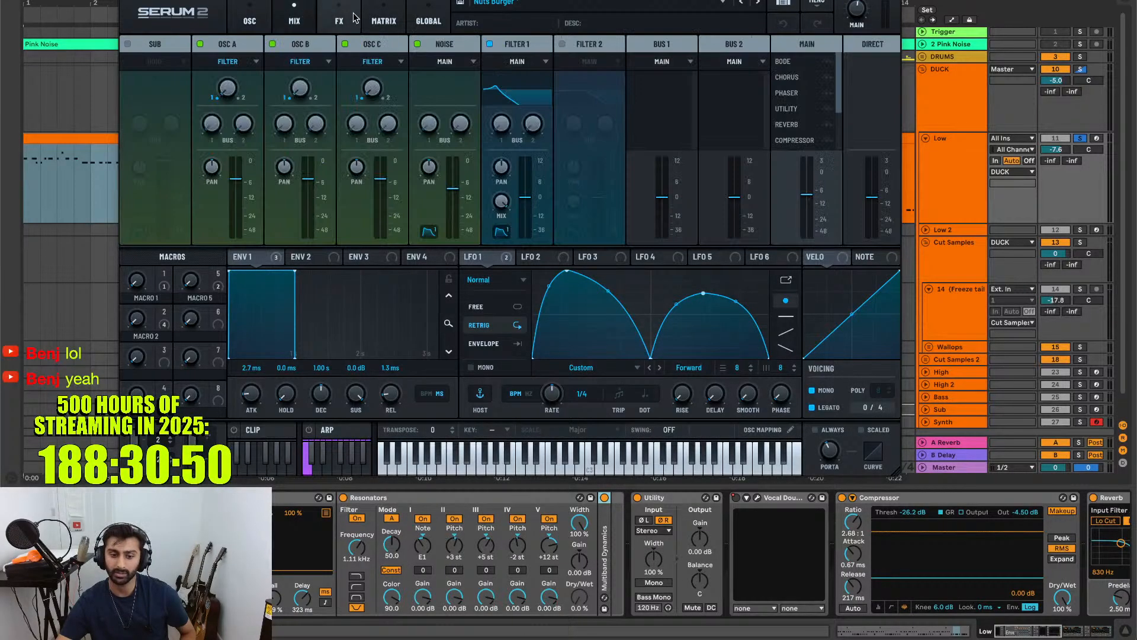
click(339, 21)
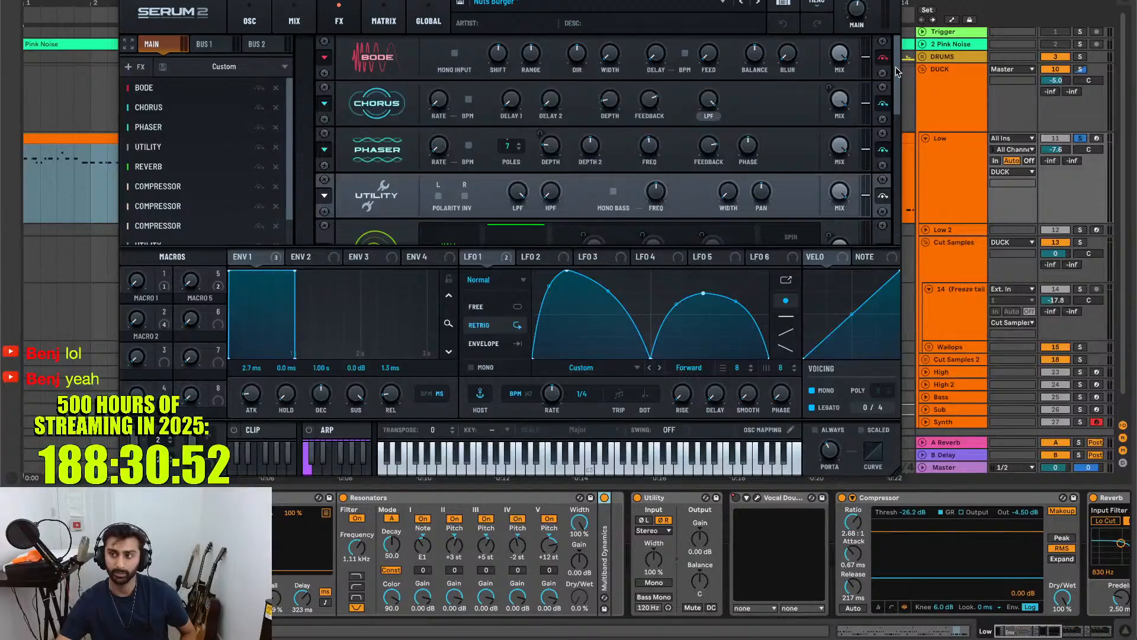
scroll(897, 72, down, 5)
scroll(897, 72, up, 5)
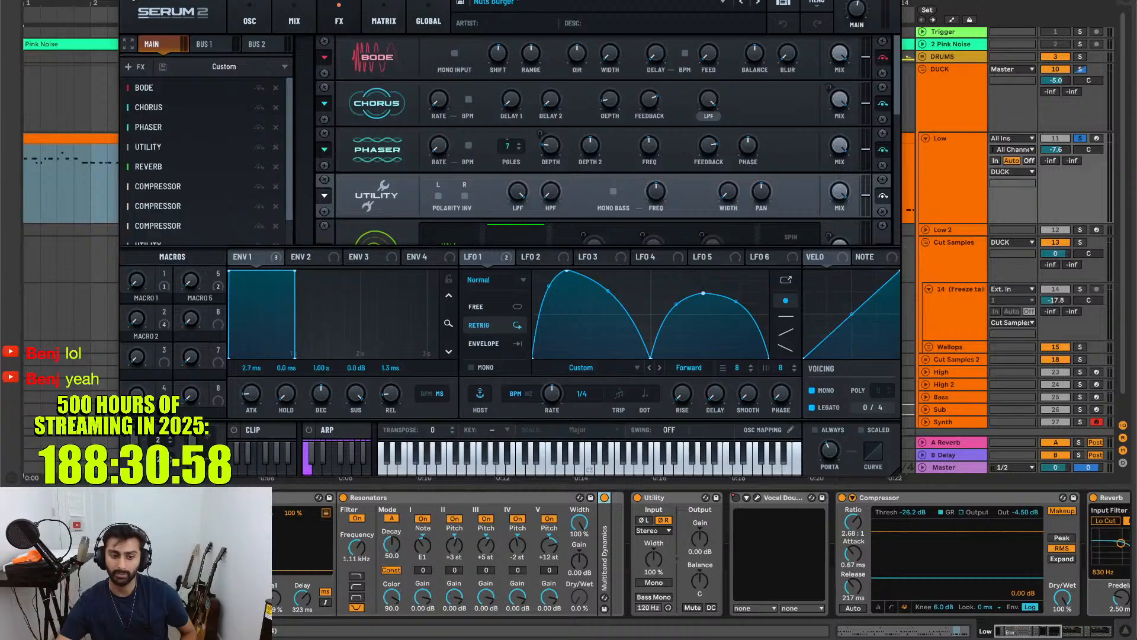
click(126, 0)
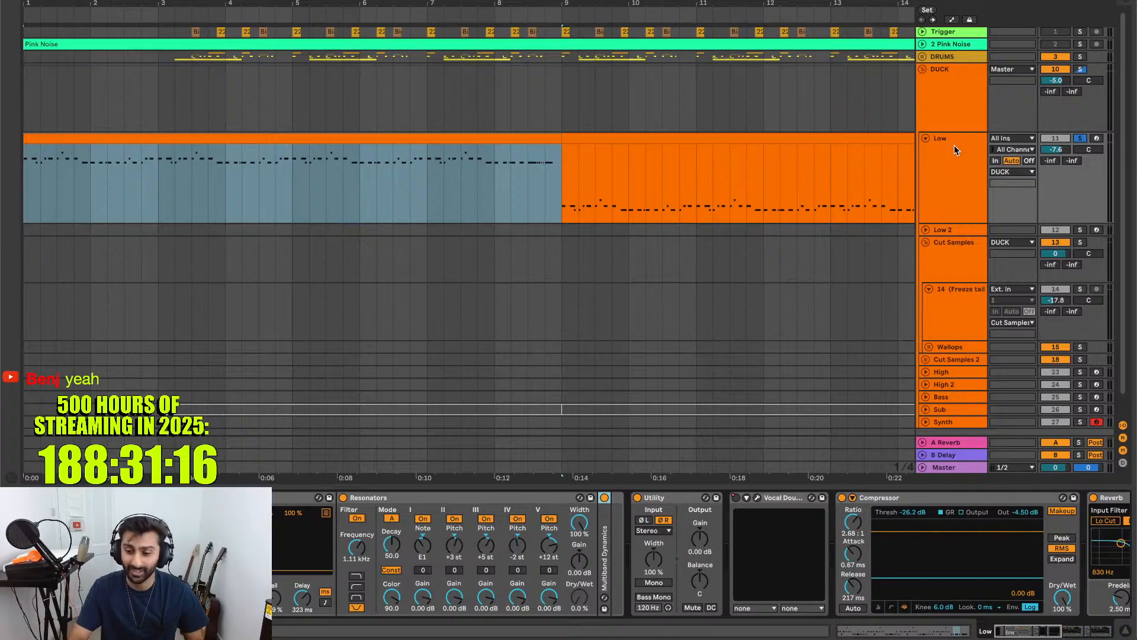
- Play the soloed Low track from its first clip while raising the system volume
scroll(662, 214, down, 5)
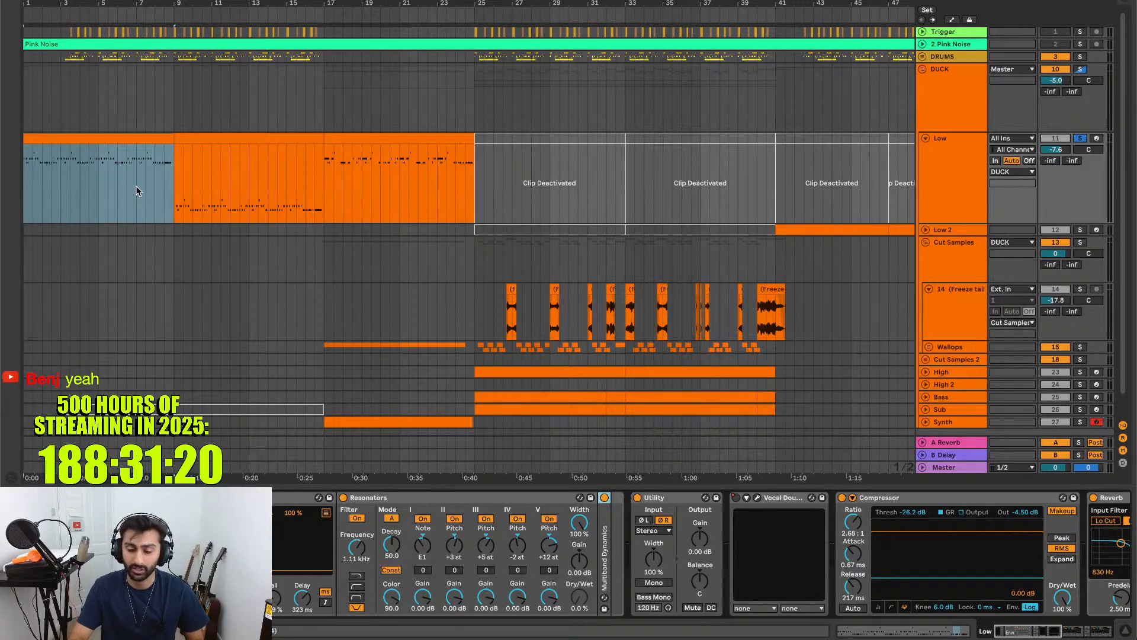
key(space)
key(XF86AudioRaiseVolume)
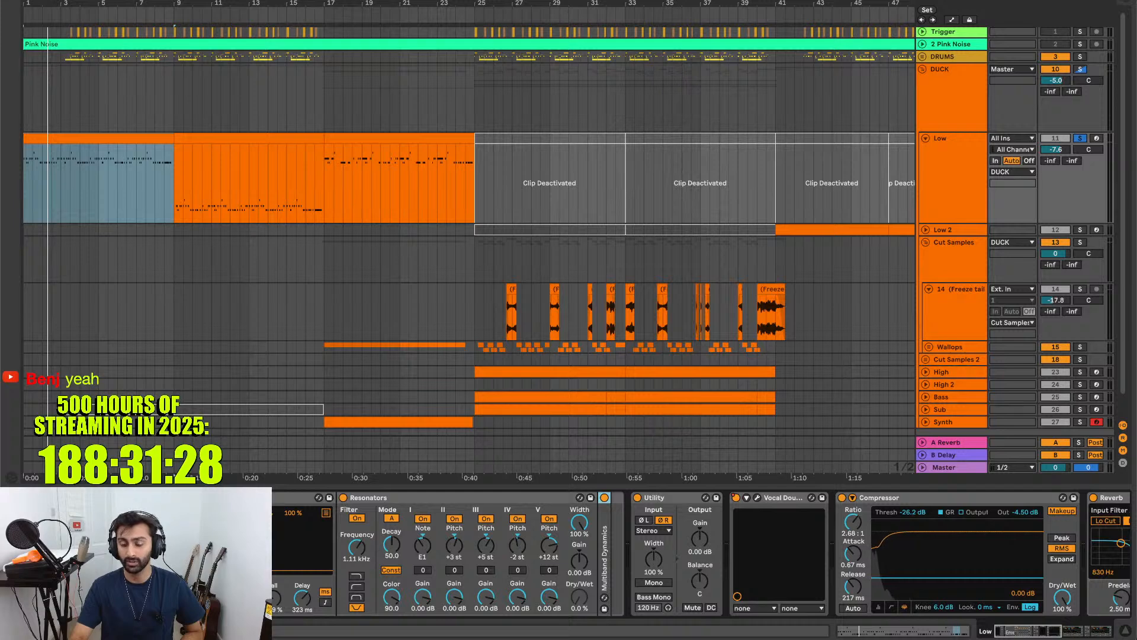
click(97, 135)
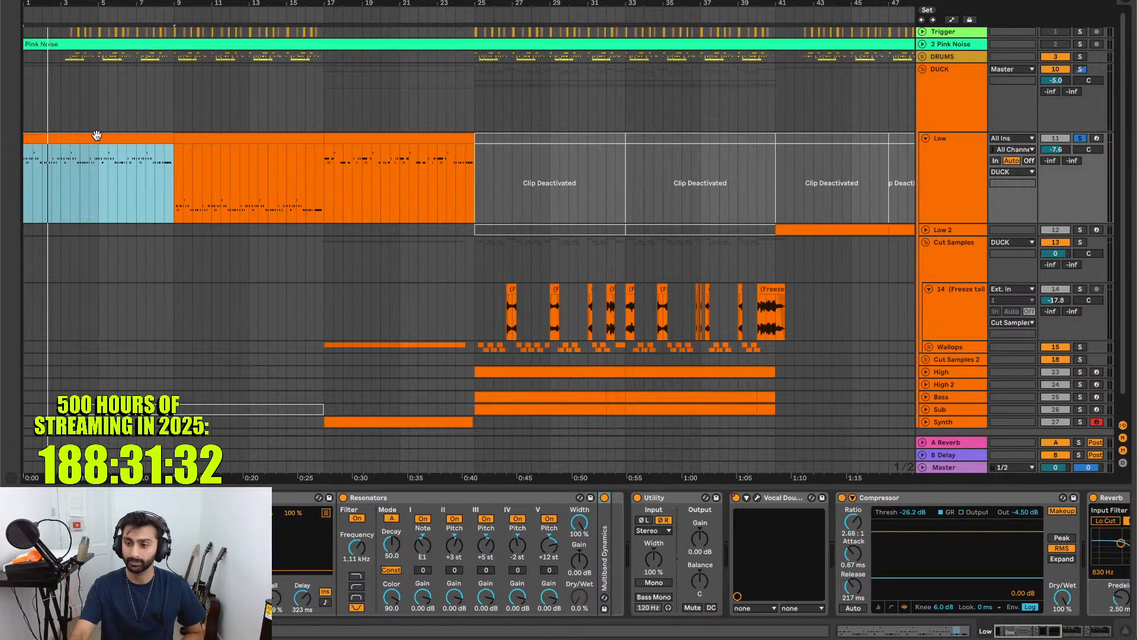
key(space)
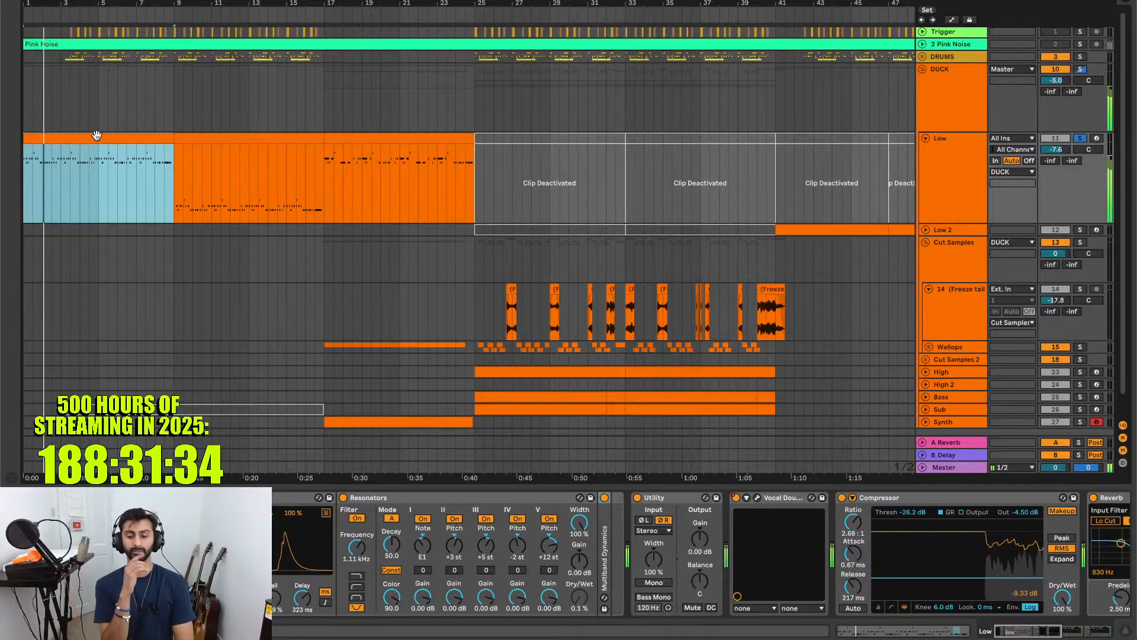
key(XF86AudioRaiseVolume)
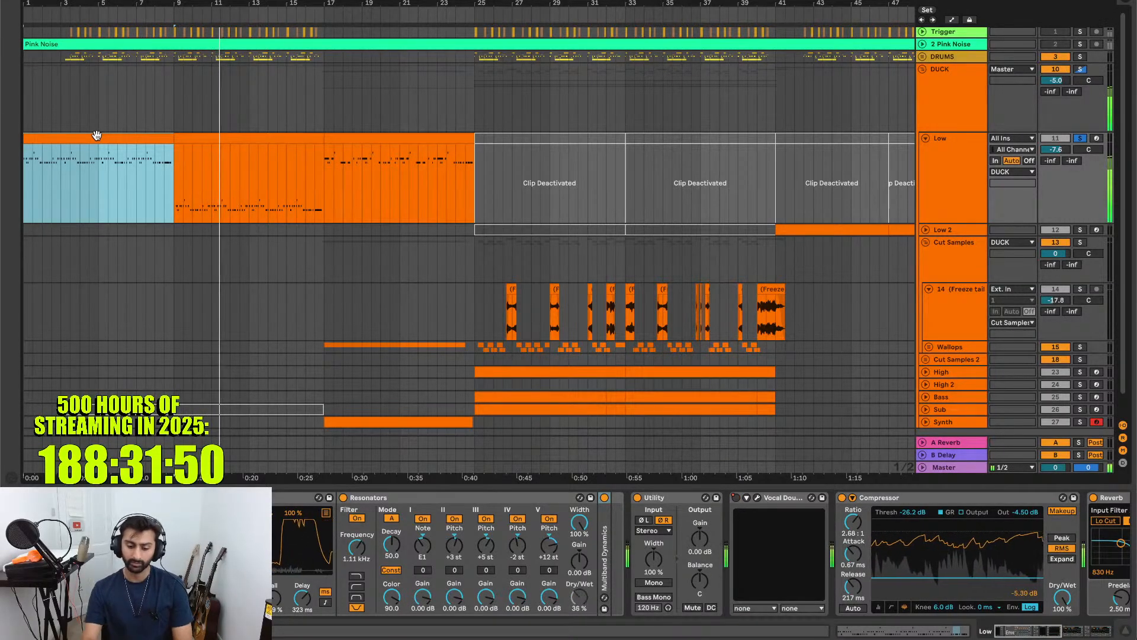
- Unsolo the Low track, audition the DRUMS group in solo, and unsolo it
click(1081, 140)
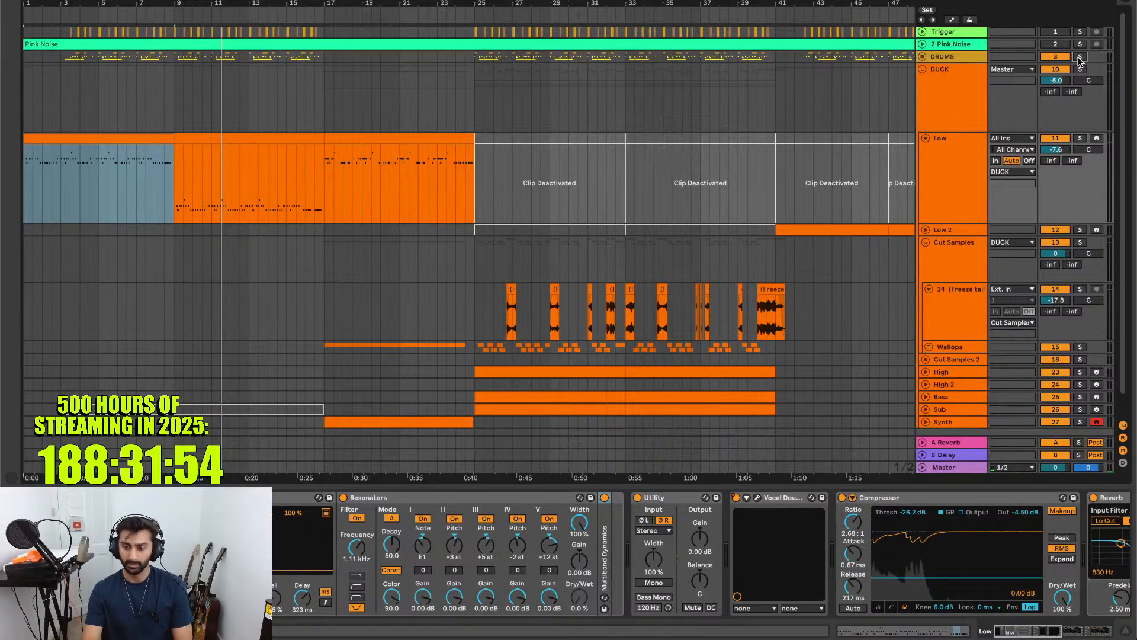
key(space)
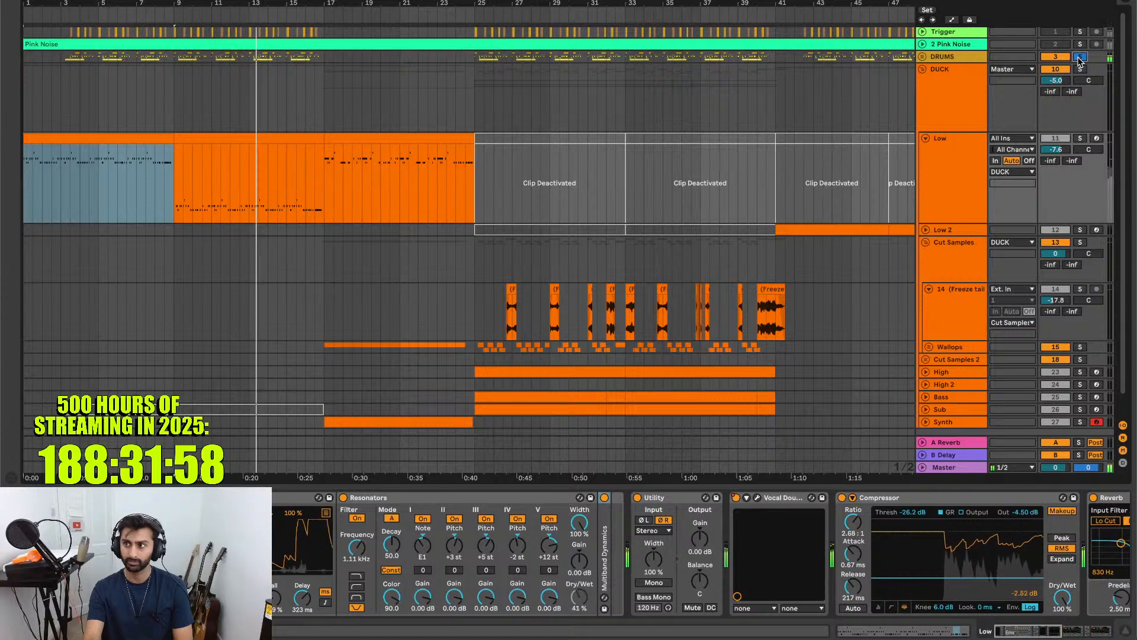
key(space)
click(1079, 58)
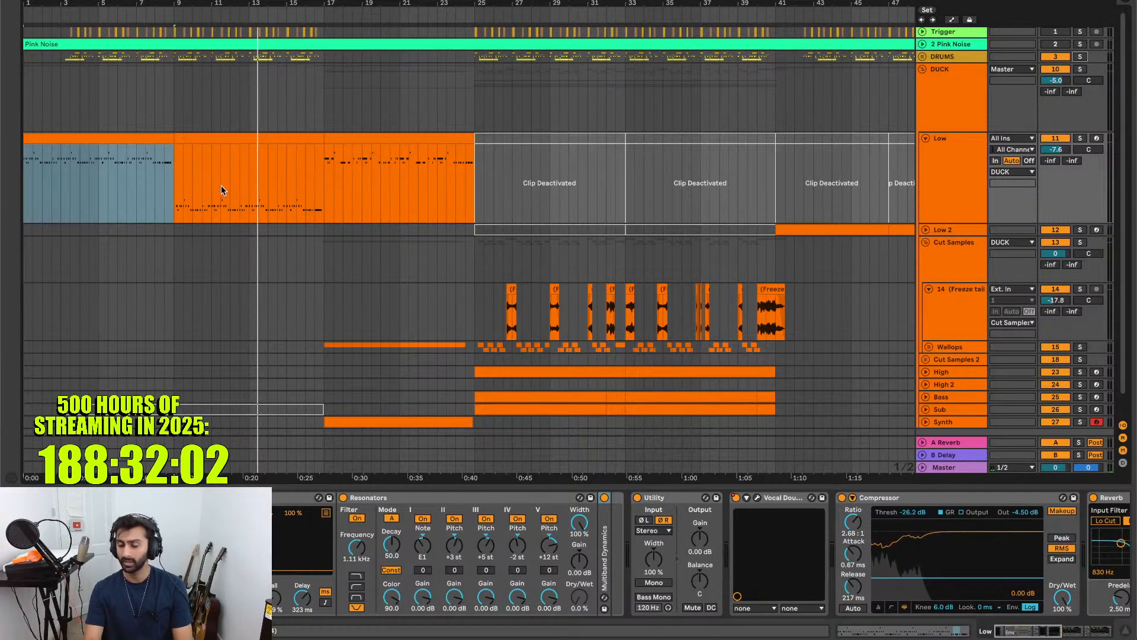
- Solo track 14 (Freeze tail) in Cut Samples and play it from just before its first clip
scroll(318, 216, down, 1)
scroll(318, 217, right, 2)
scroll(318, 217, down, 1)
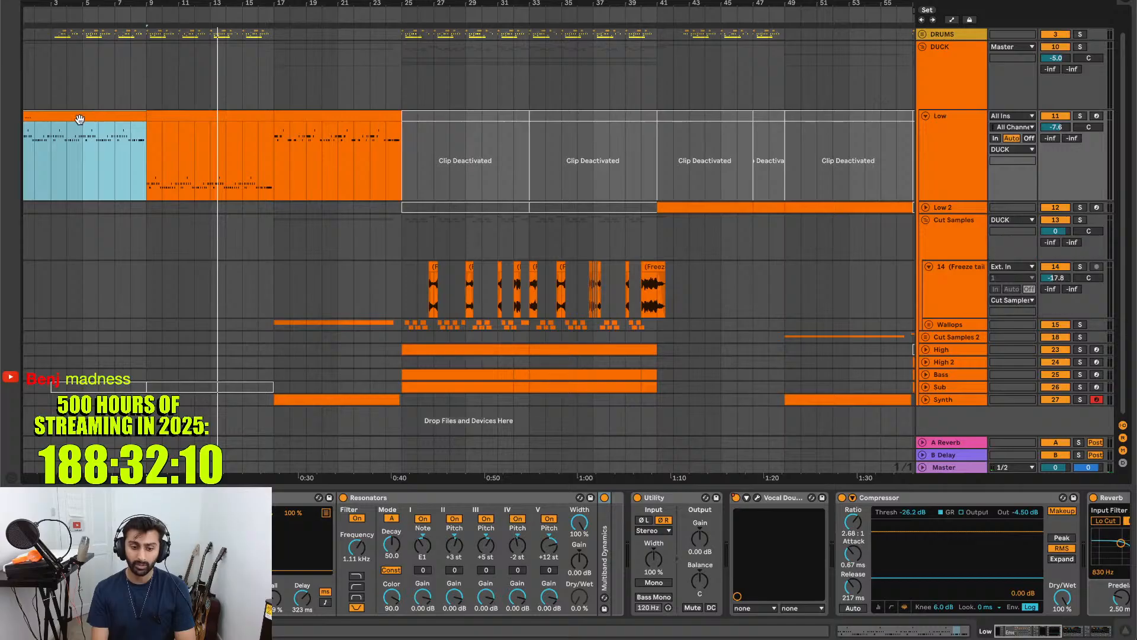
scroll(83, 117, left, 1)
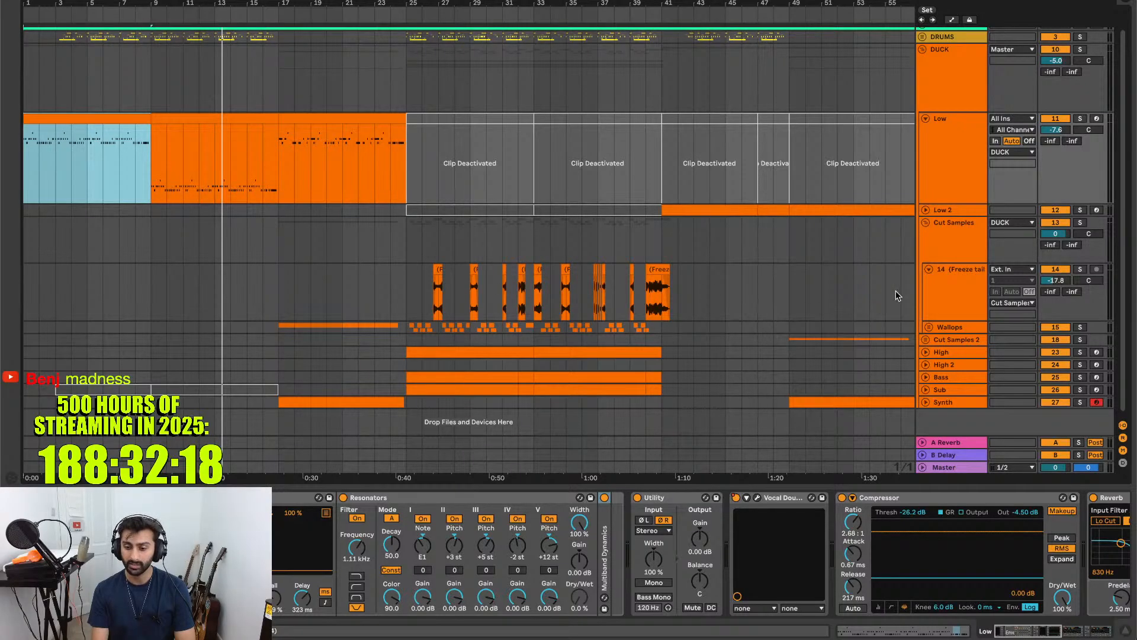
click(1080, 268)
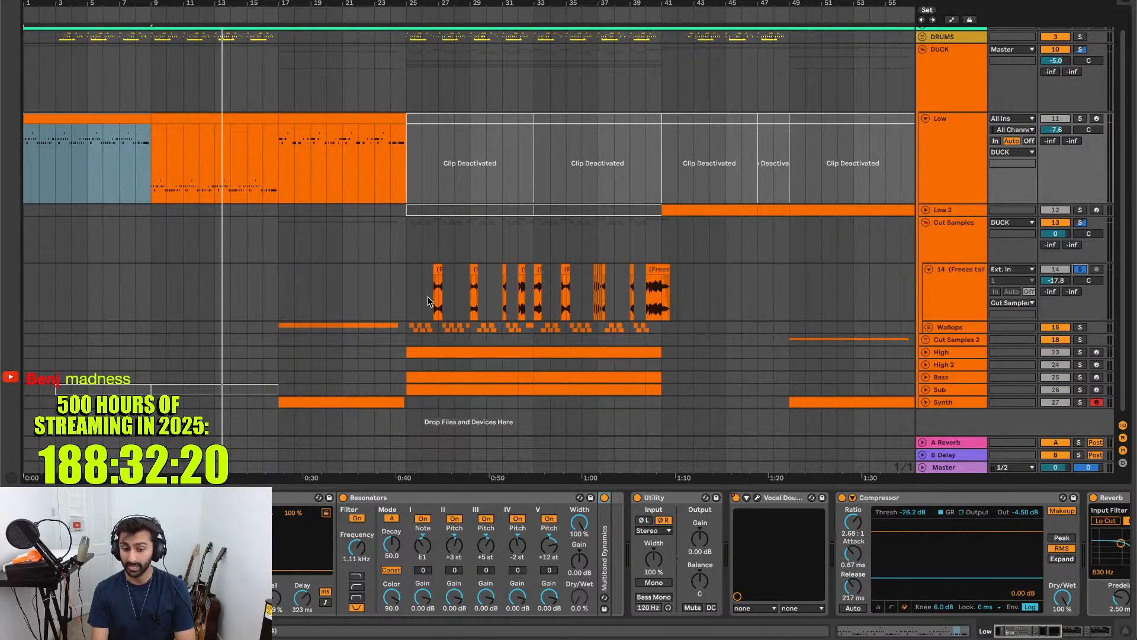
click(428, 301)
key(space)
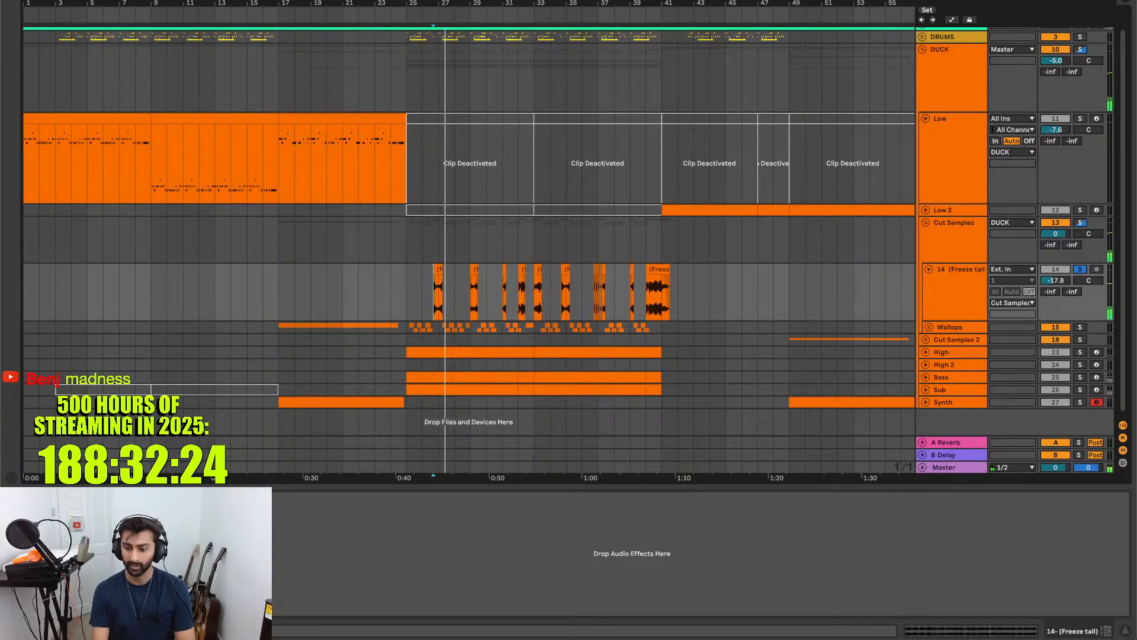
- Unfold the Wallops group, audition it in solo from bar 25, and clear the solo
click(928, 327)
scroll(634, 336, down, 5)
ctrl+scroll(635, 336, up, 3)
scroll(318, 254, left, 5)
click(242, 243)
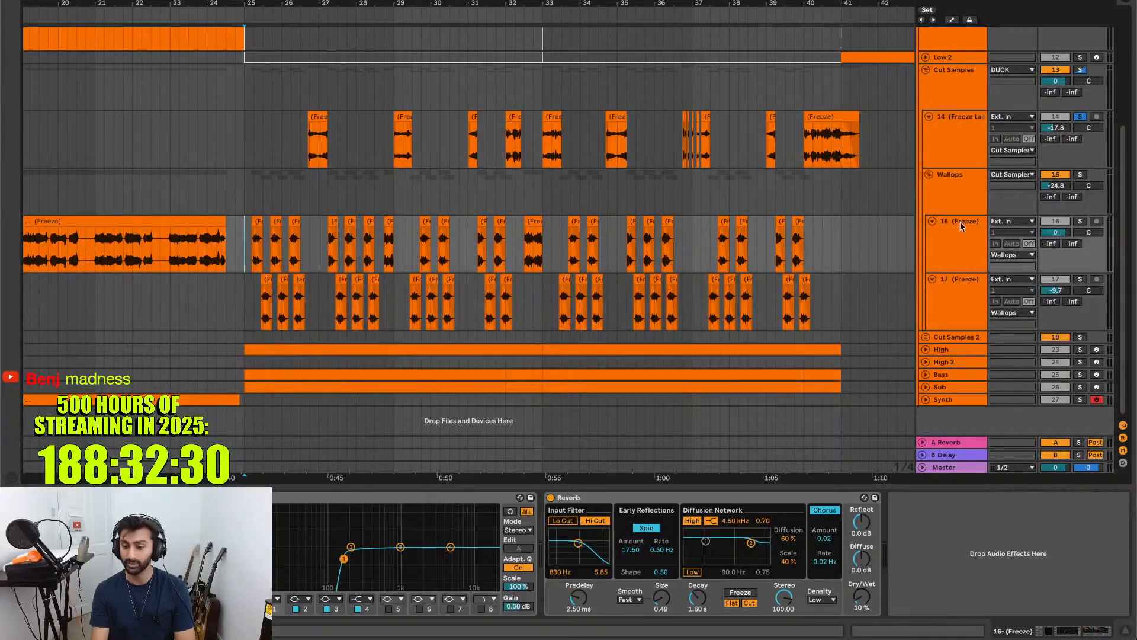
key(space)
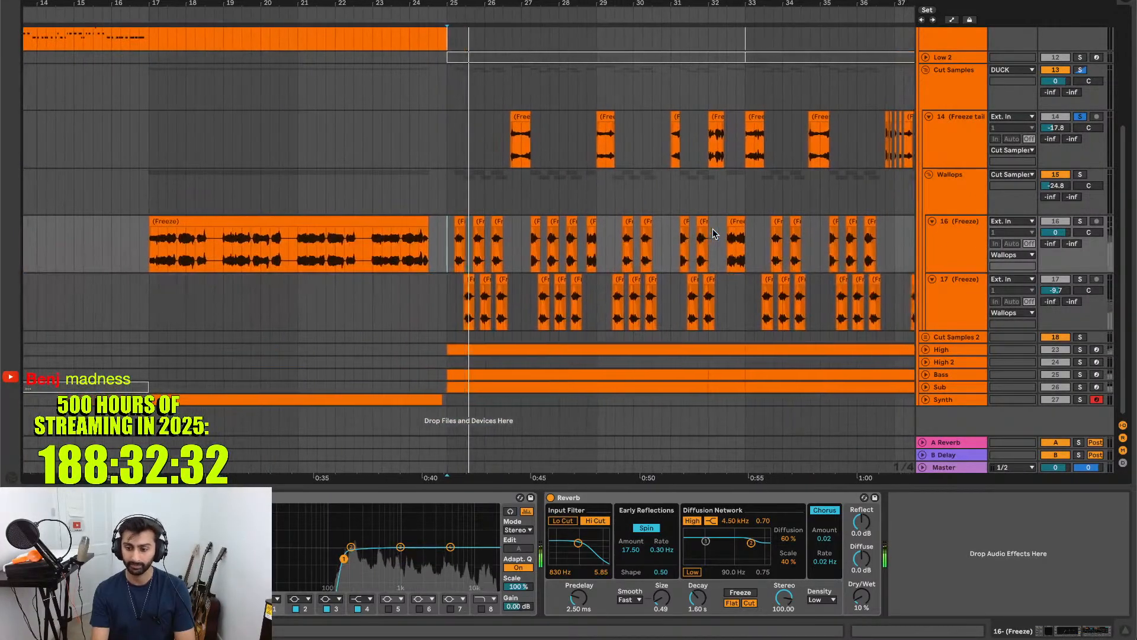
click(1080, 174)
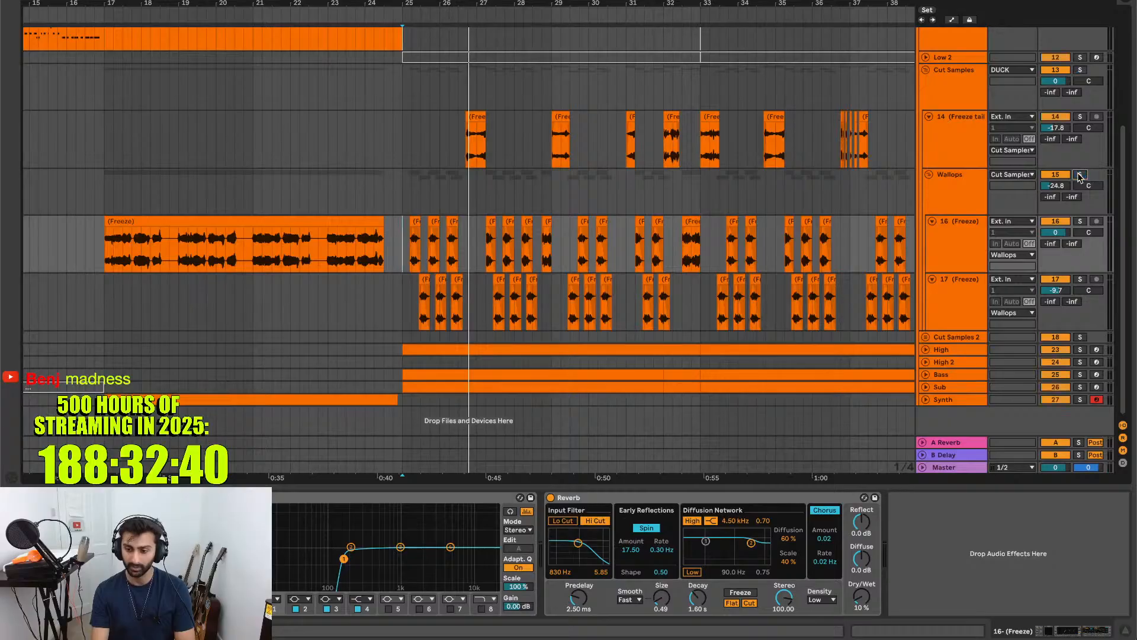
- Show the whole drop section, unfold the Sub track and bring up its devices
key(minus)
scroll(668, 317, up, 5)
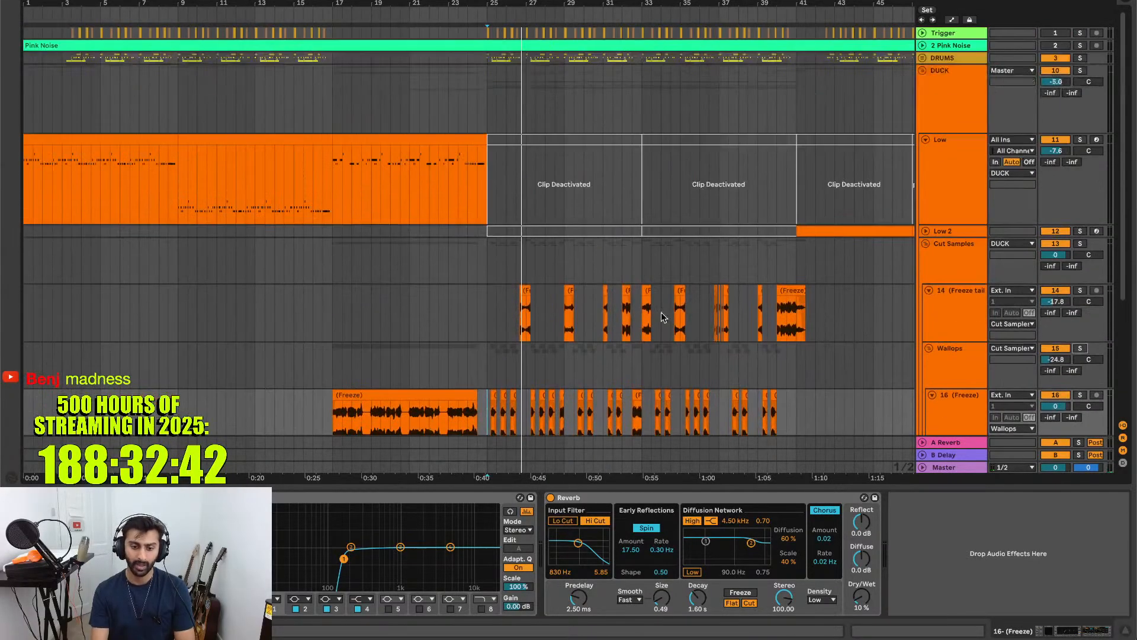
scroll(437, 379, down, 3)
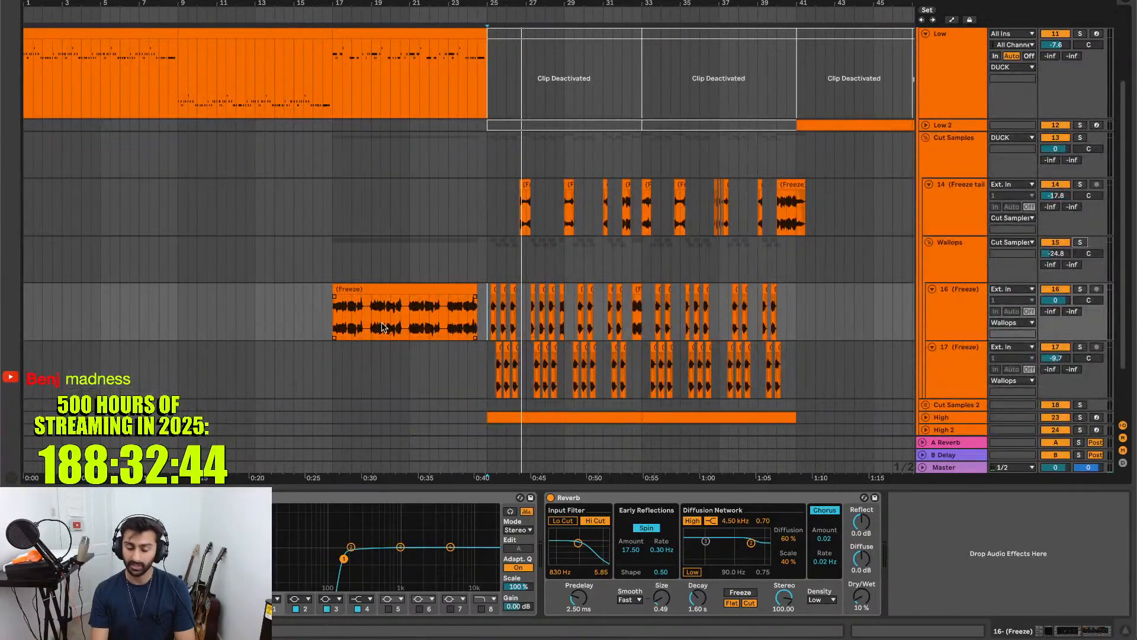
scroll(403, 321, down, 2)
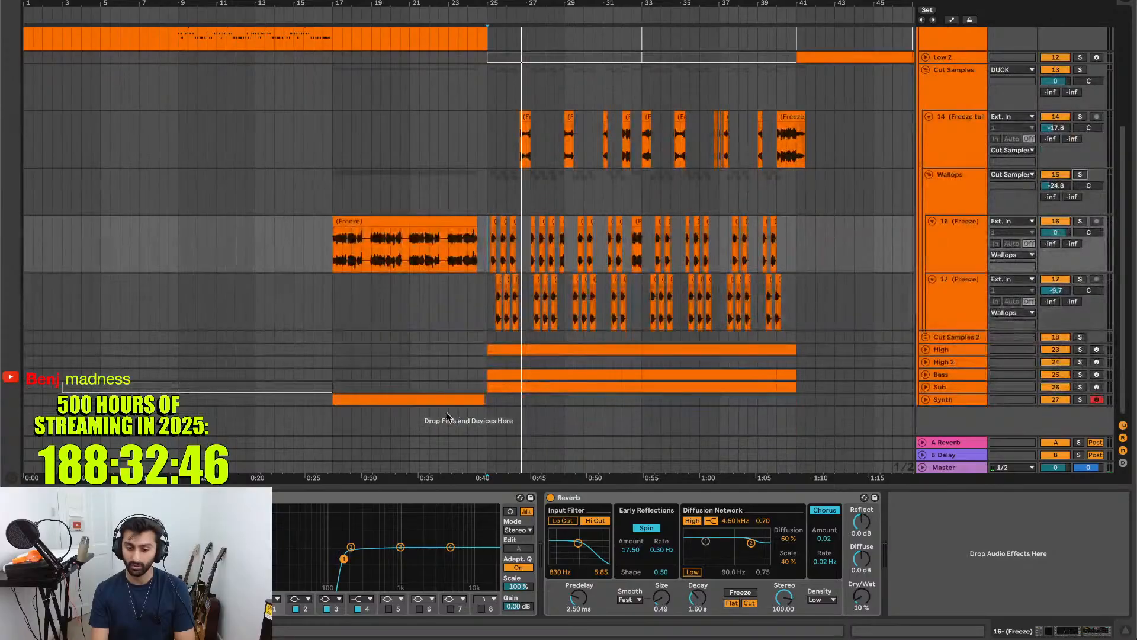
click(926, 385)
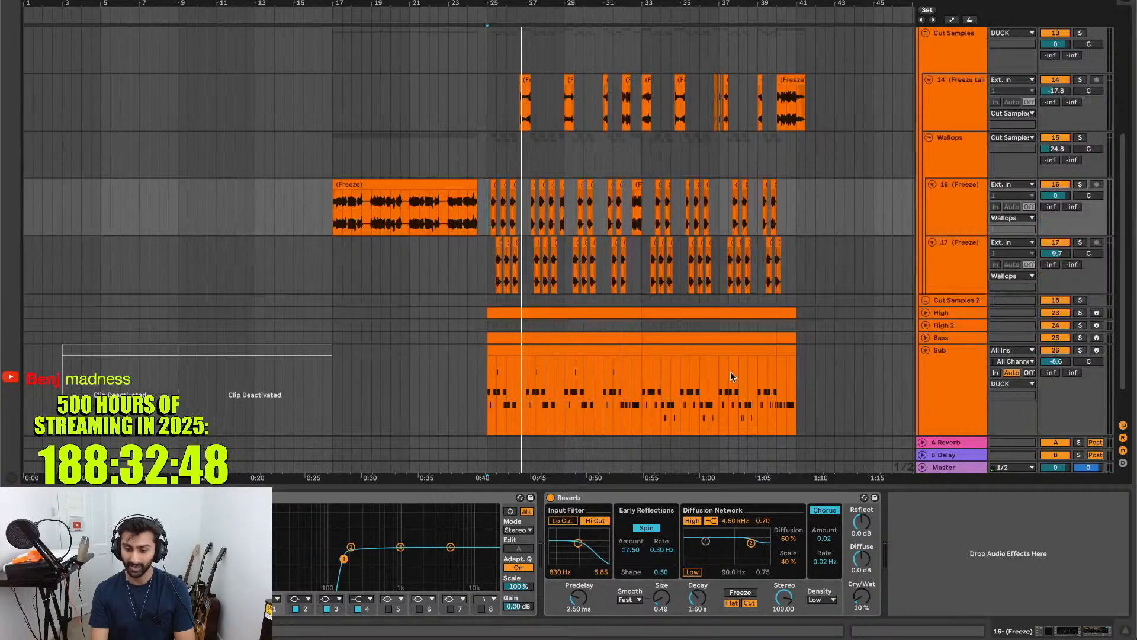
scroll(732, 376, down, 2)
click(954, 346)
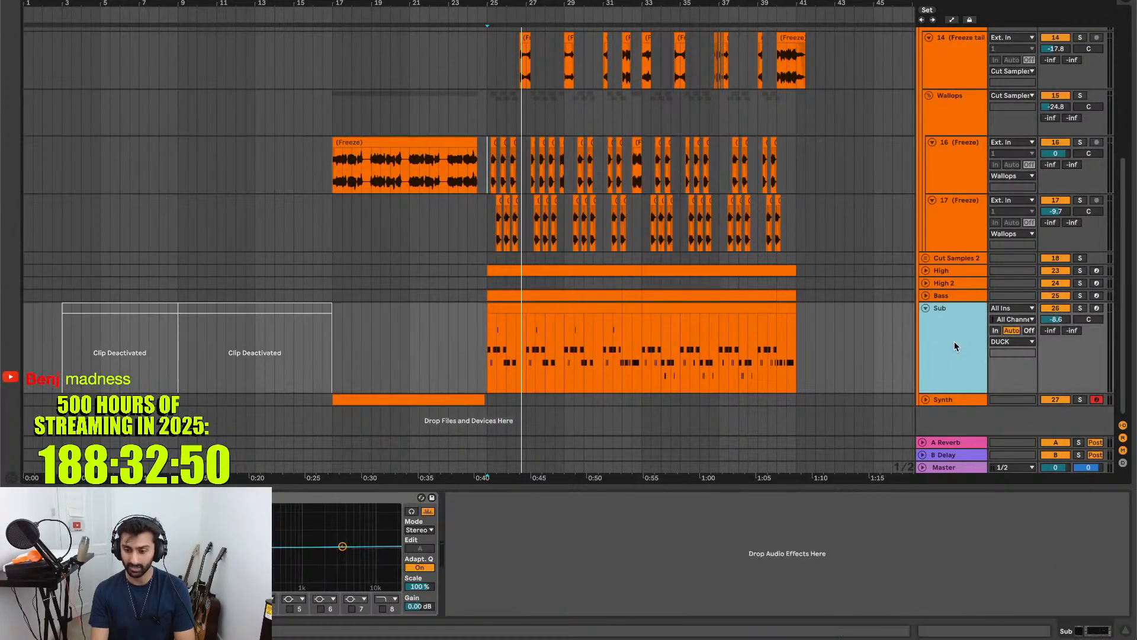
- Unfold the Bass track, solo it and play it from bar 25
click(926, 296)
click(1079, 295)
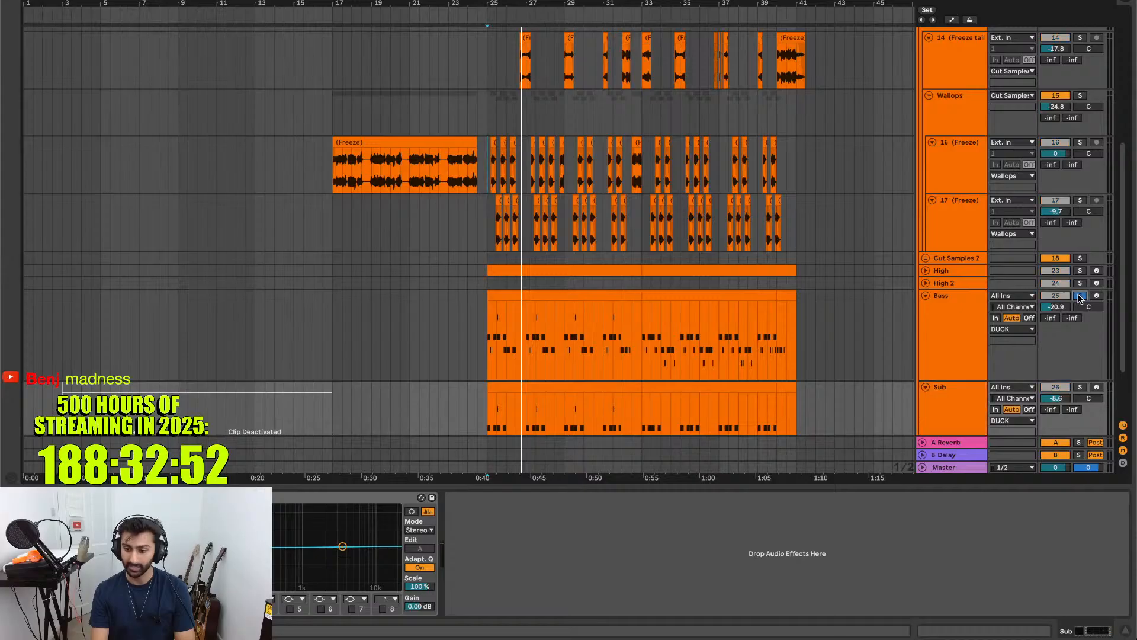
click(469, 345)
scroll(537, 342, right, 2)
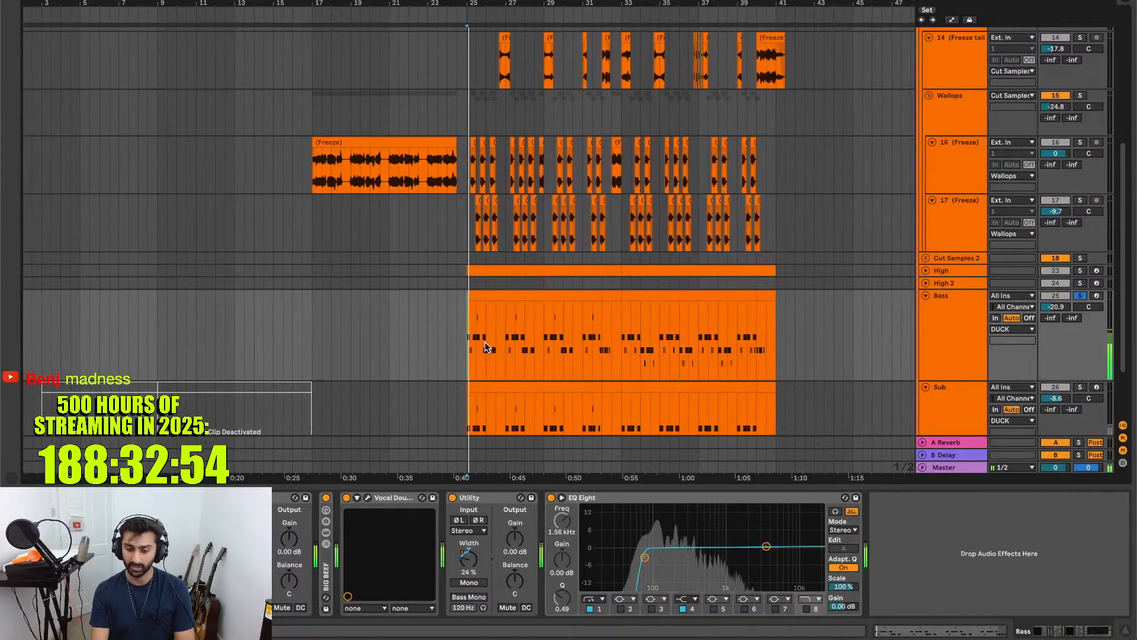
scroll(537, 342, right, 1)
- Switch the solo from Bass to the High track, unfold it and play it from bar 25
click(1080, 296)
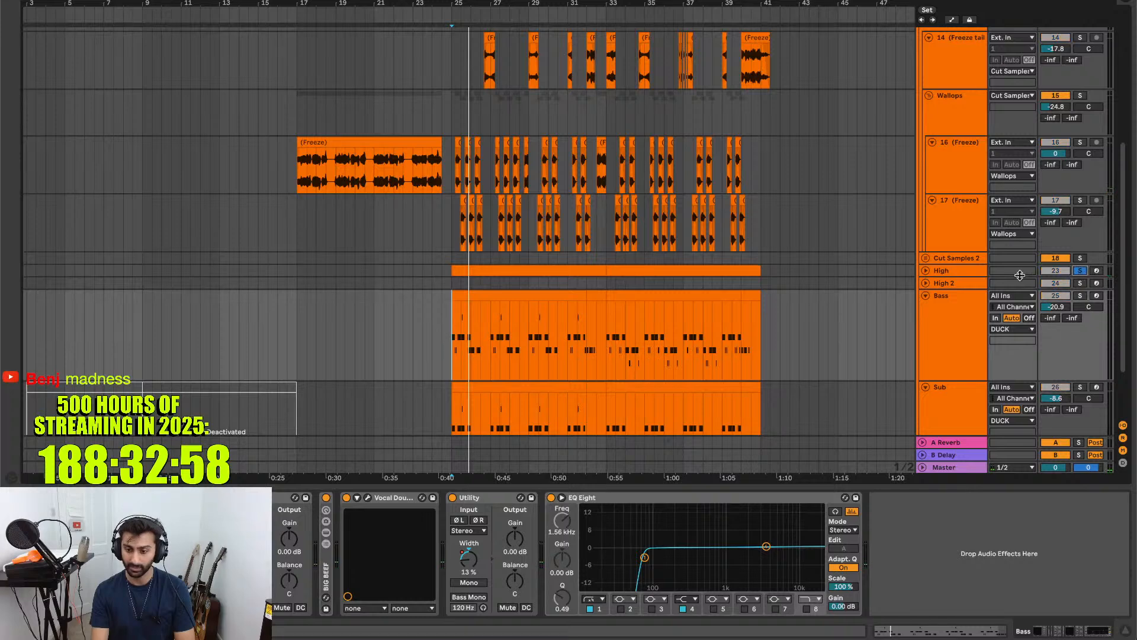
click(926, 271)
click(465, 308)
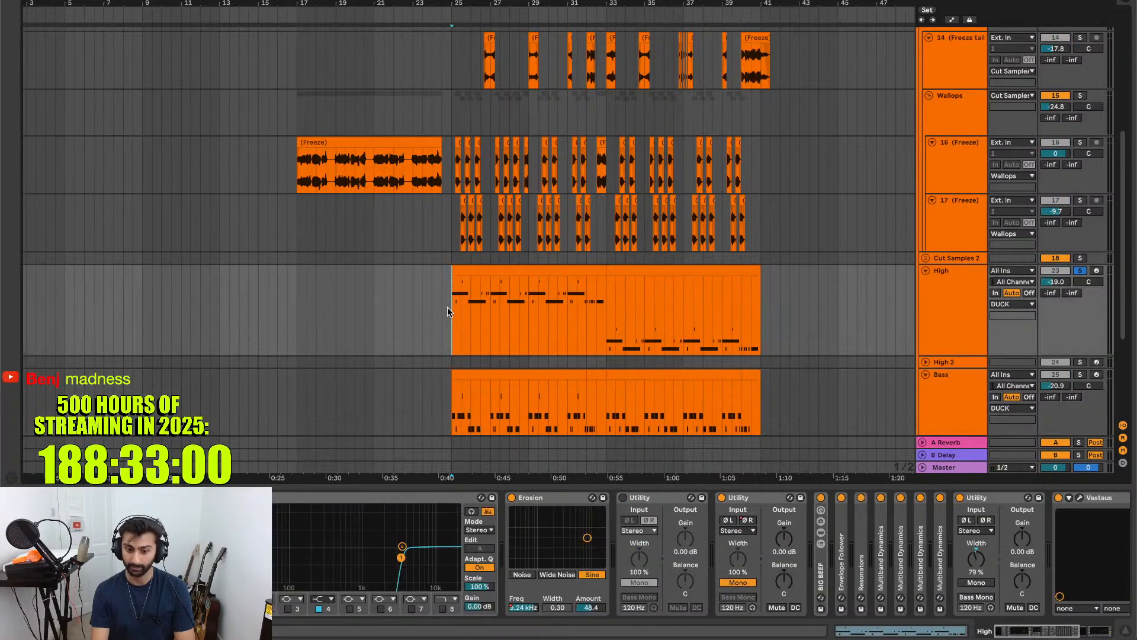
scroll(446, 307, left, 1)
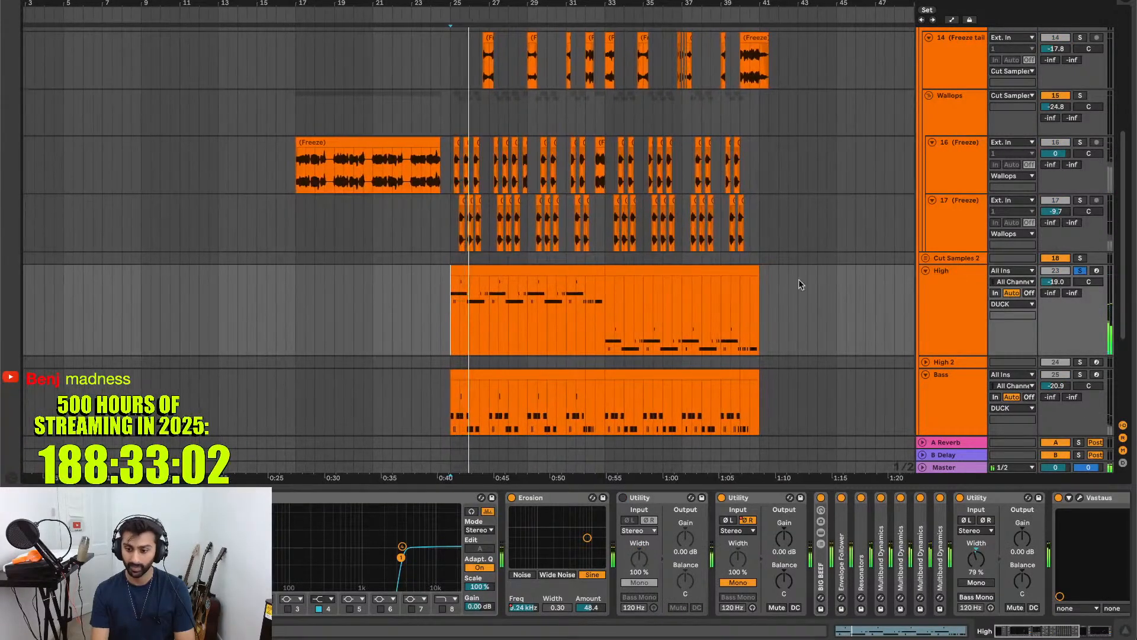
- Clear the High track's solo, select the Low track's first clip and play the full mix from bar 1
scroll(177, 177, up, 6)
click(59, 140)
scroll(60, 141, left, 1)
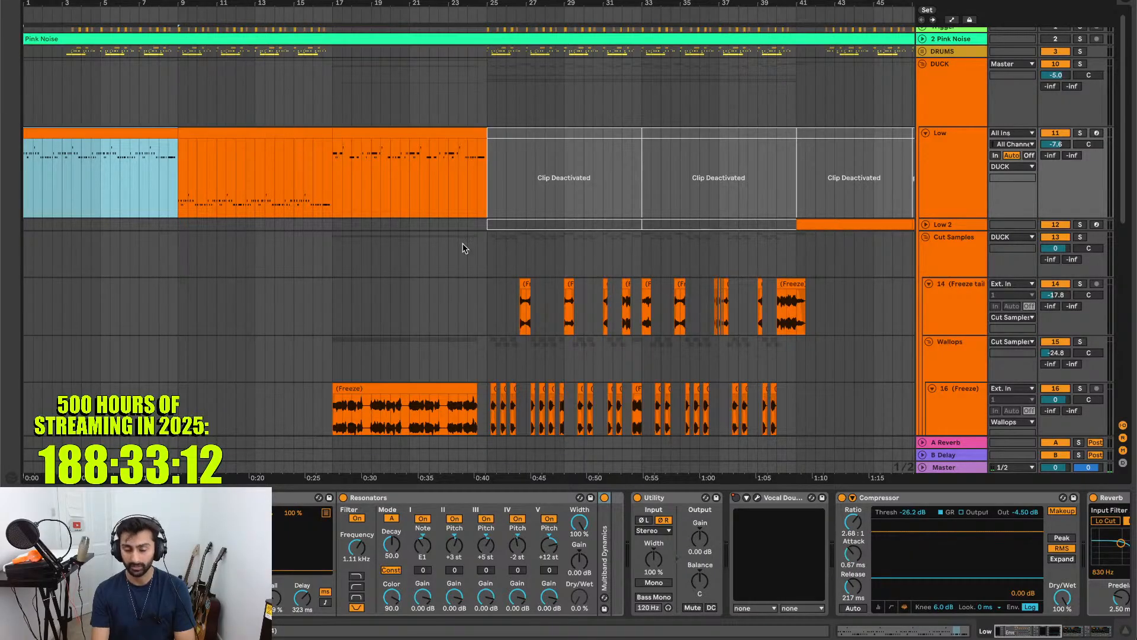
key(space)
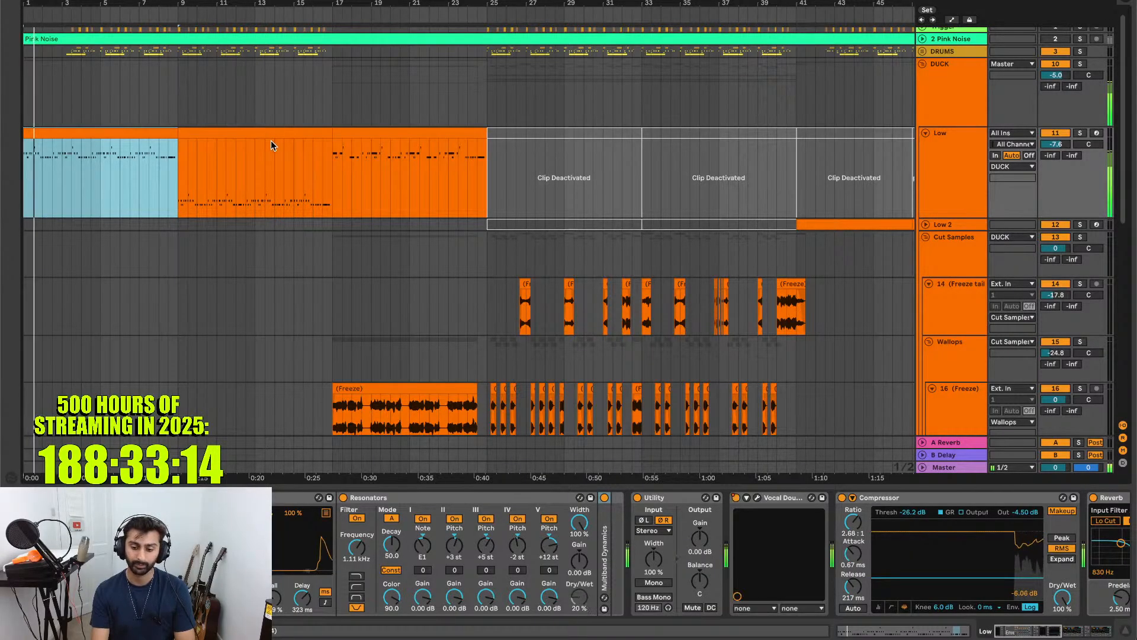
- Expand the last EQ Eight on the Master track into the large display and switch off its bands 1 to 4
click(951, 468)
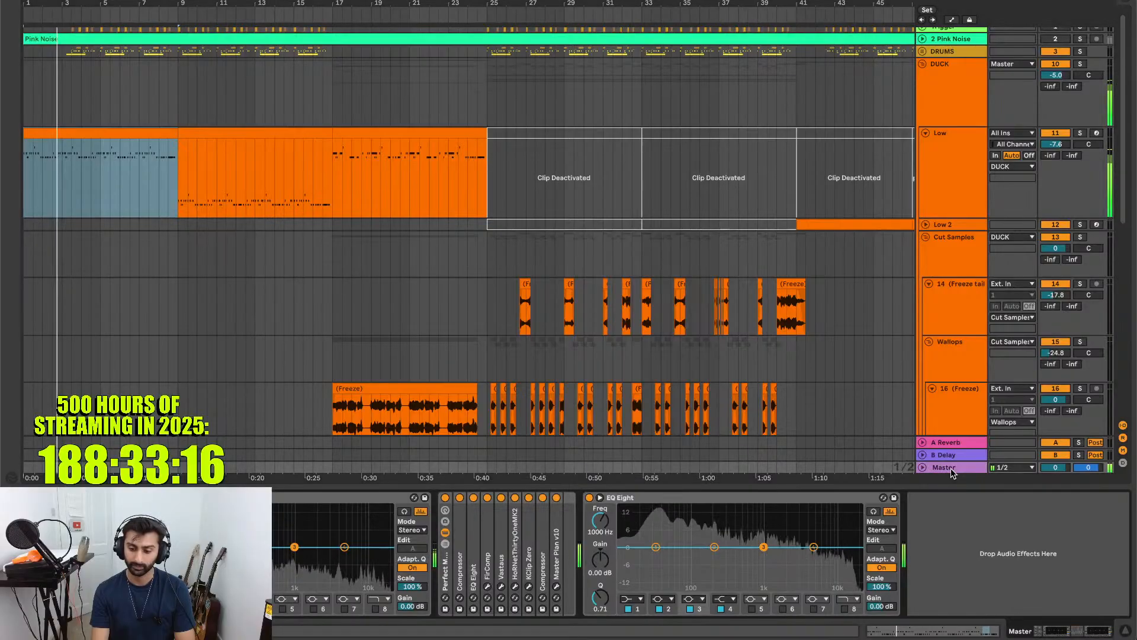
click(599, 498)
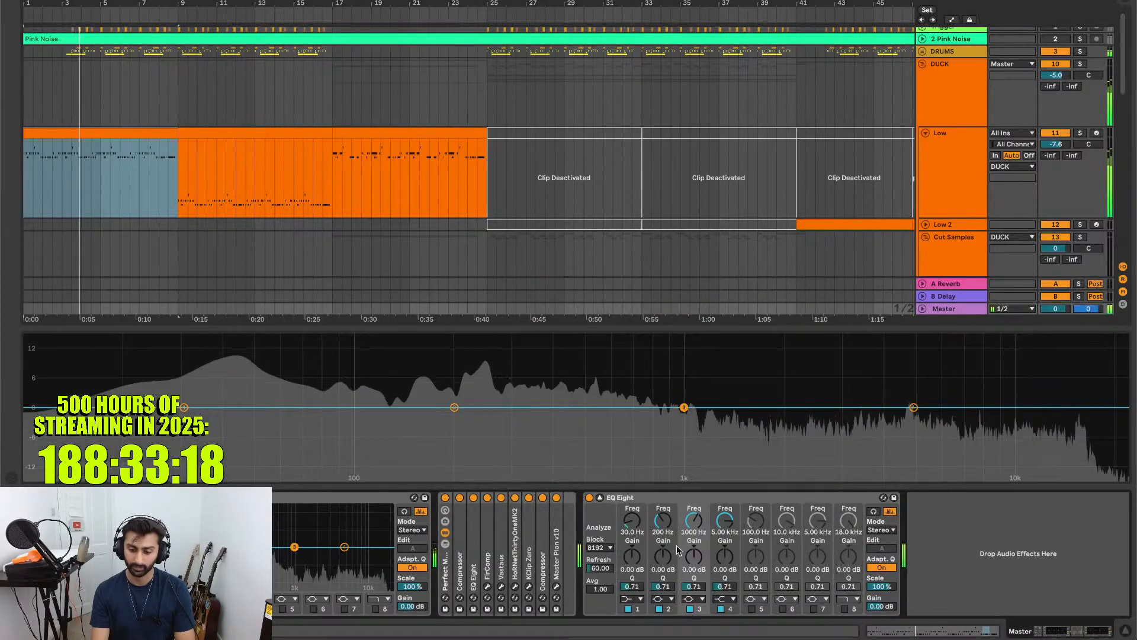
click(720, 609)
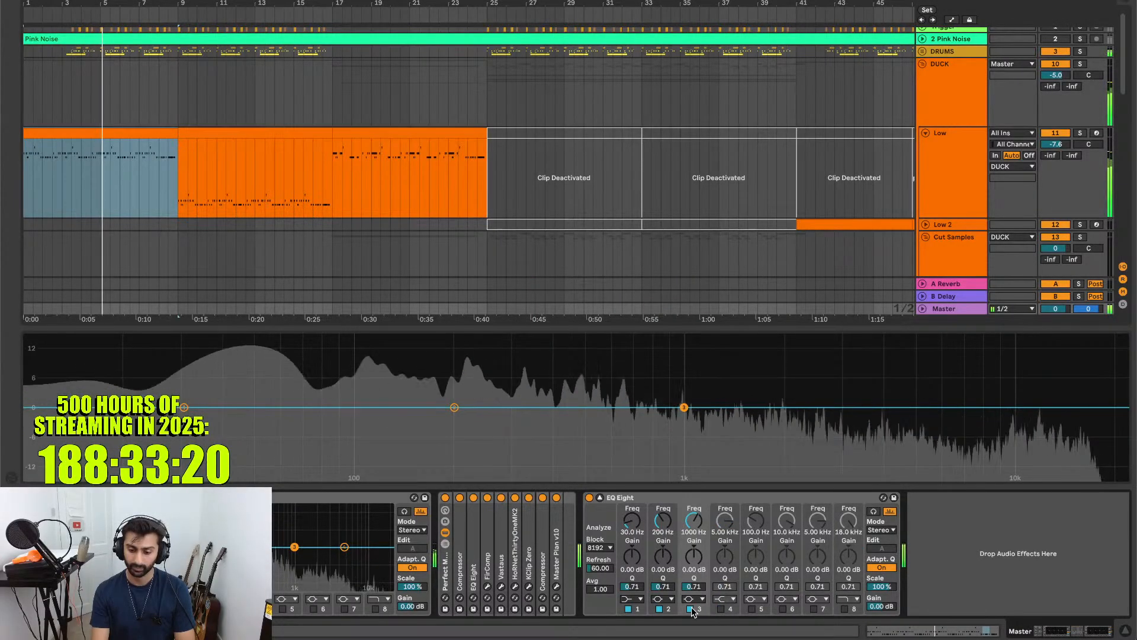
click(690, 609)
click(660, 609)
click(628, 609)
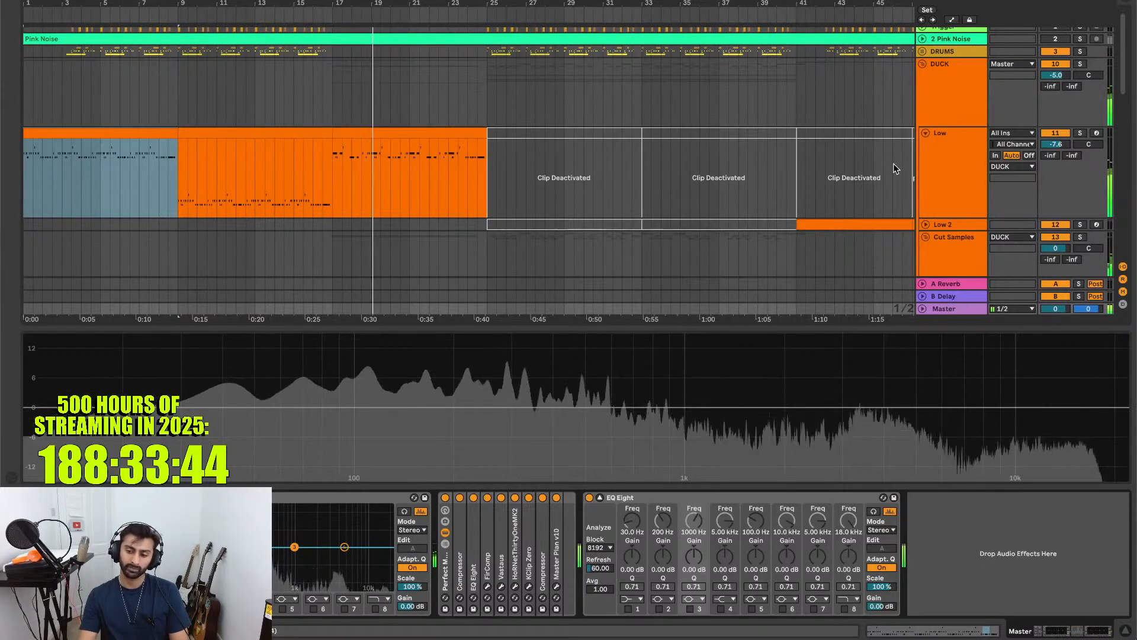
- Show the Low track's automation, review its Reverb and Serum 2 macro lanes, and hide automation again
click(946, 174)
key(a)
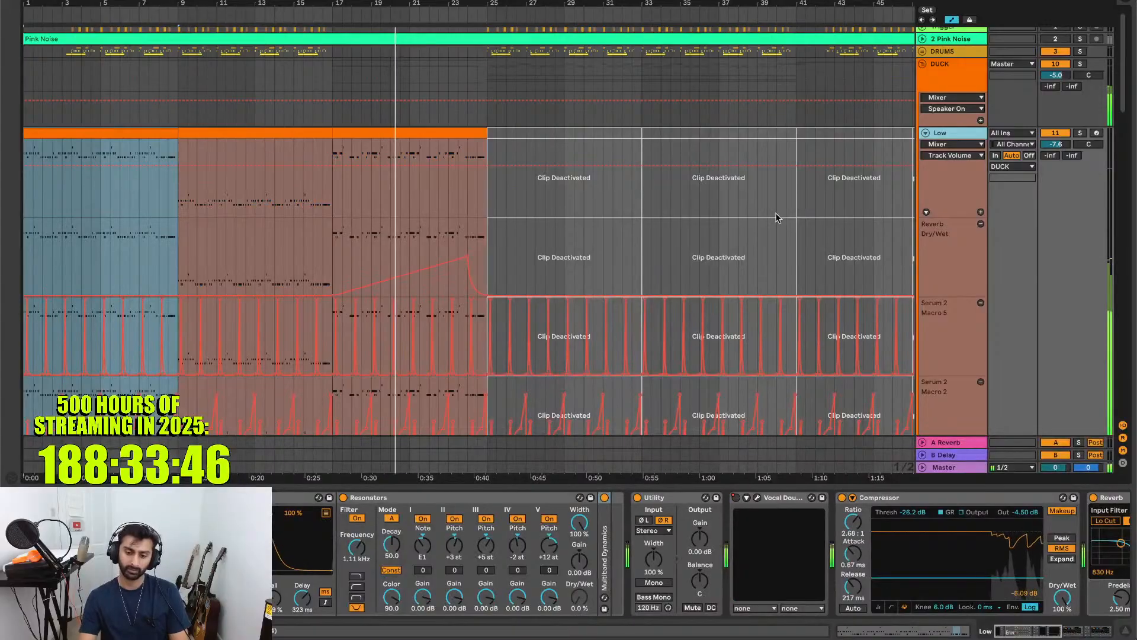
scroll(823, 207, down, 5)
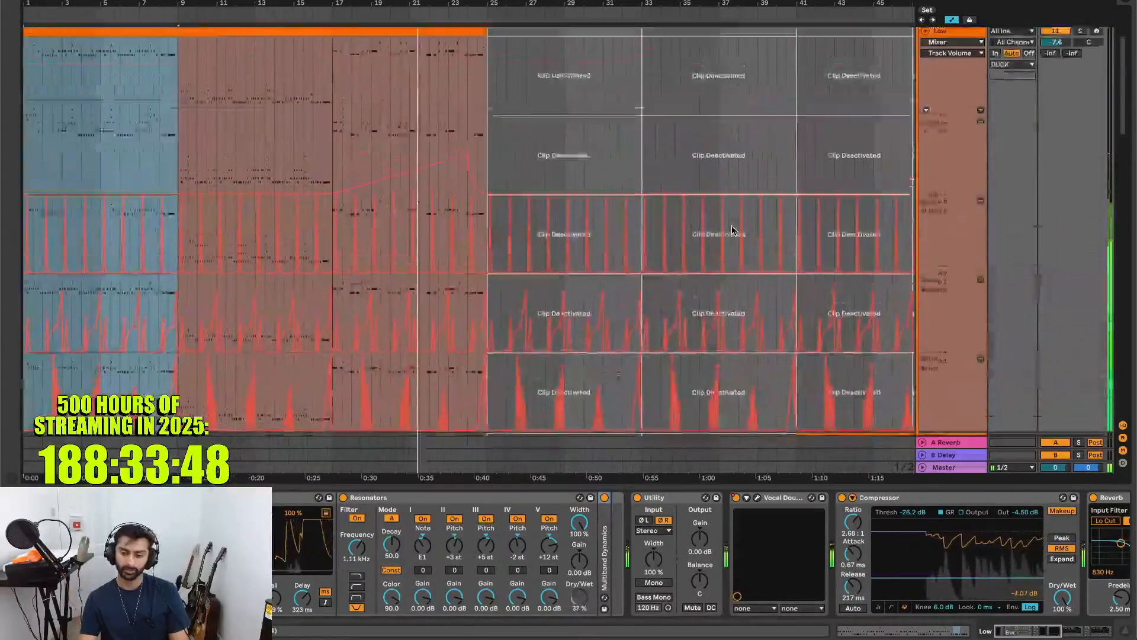
scroll(734, 230, up, 2)
click(954, 82)
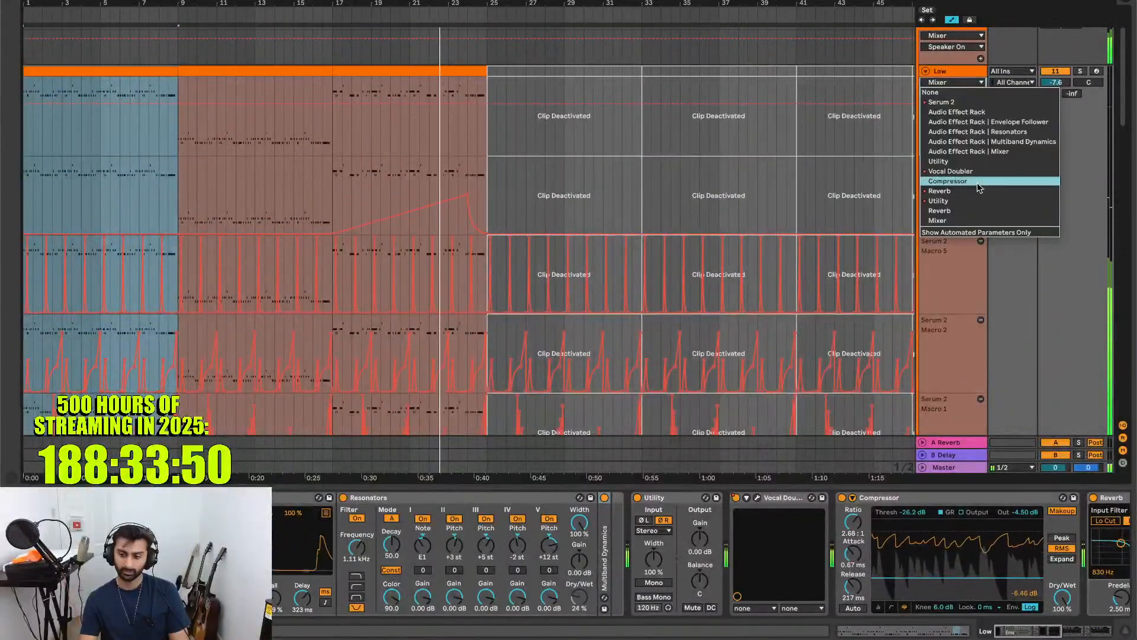
click(957, 220)
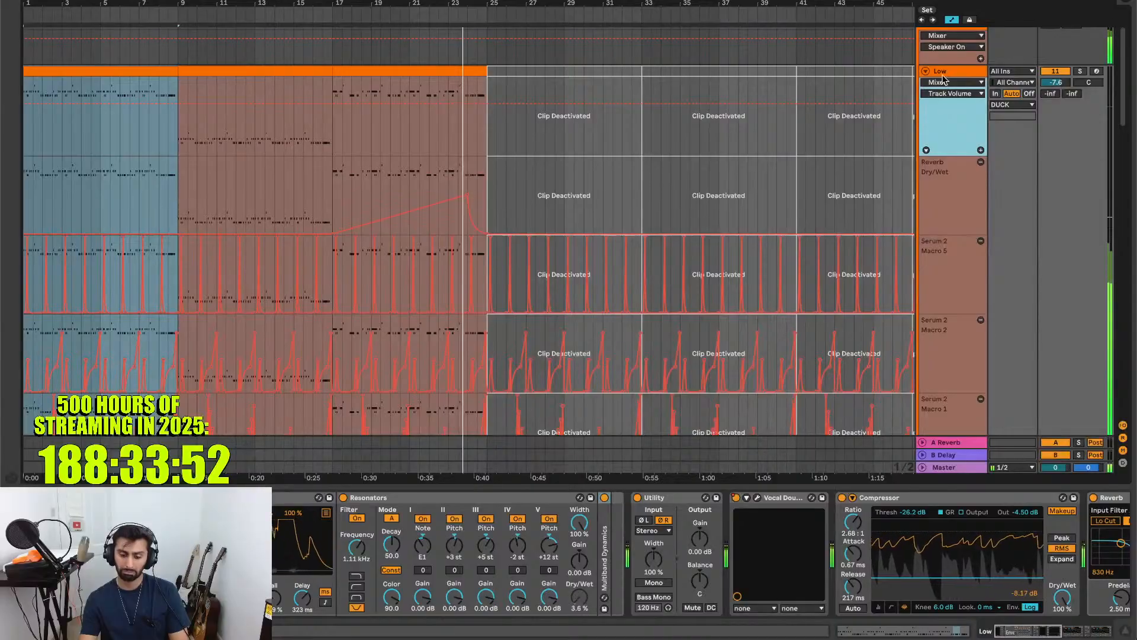
key(a)
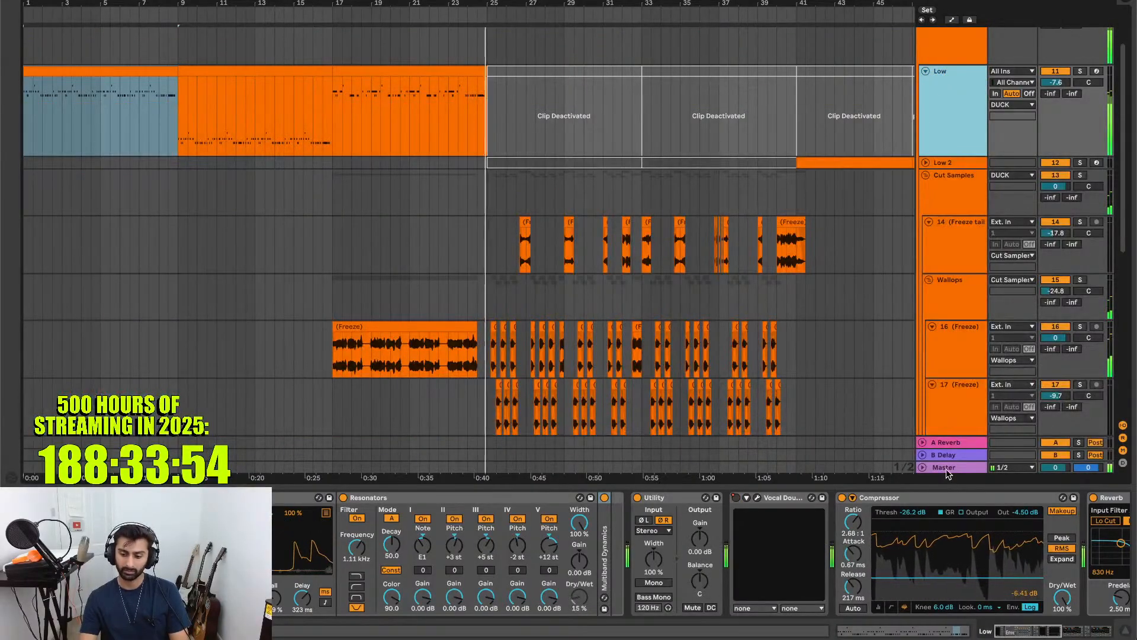
- Bring back the Master track's EQ spectrum and unfold the Low 2 track while the mix plays
click(945, 468)
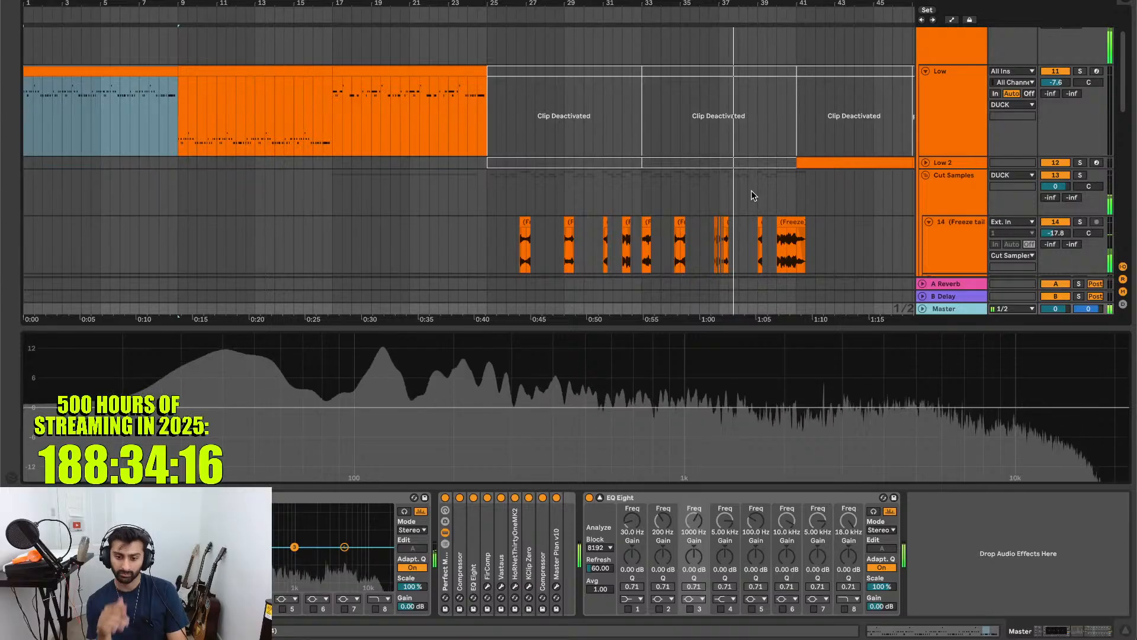
scroll(751, 196, up, 3)
scroll(751, 190, up, 2)
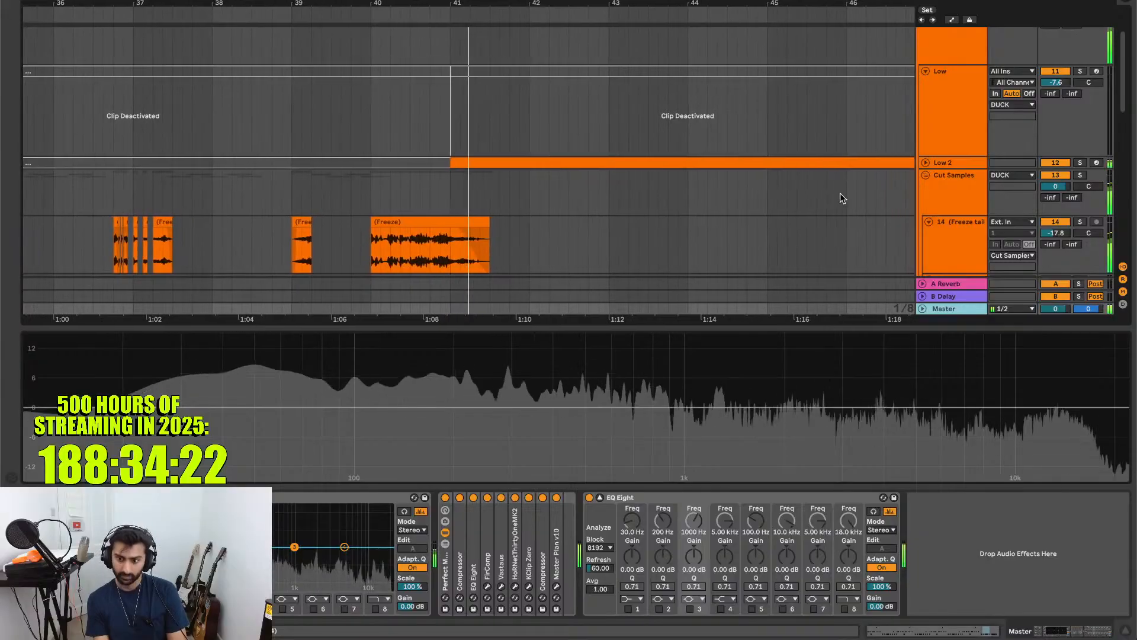
click(927, 162)
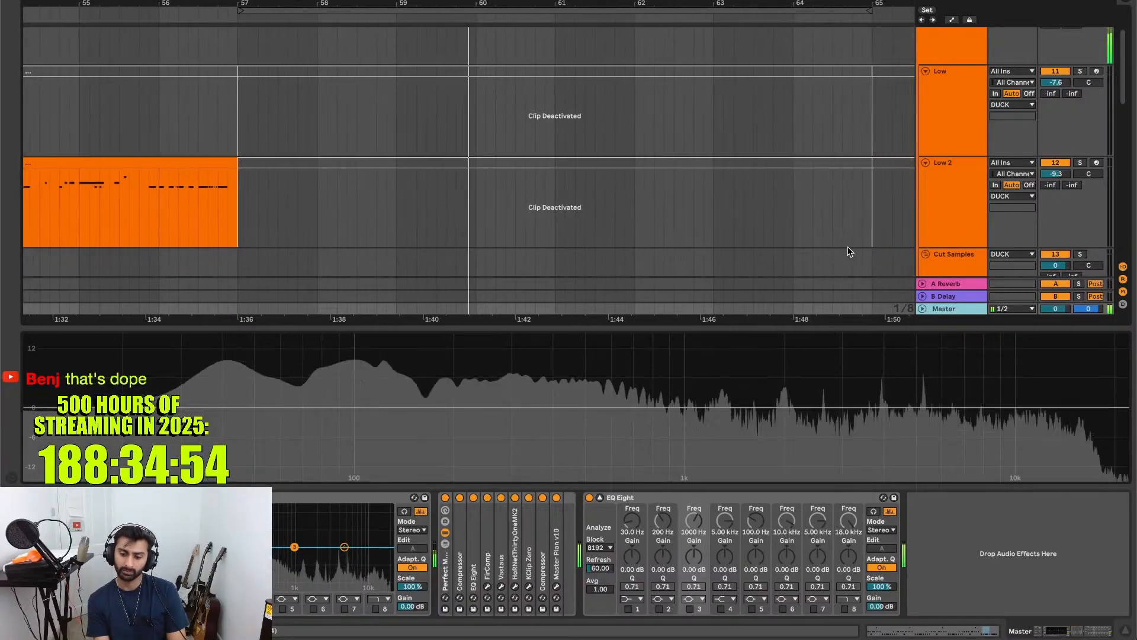
- Unfold the Cut Samples 2 group during playback and review its Freeze and Wibbles tracks
scroll(849, 251, down, 3)
scroll(849, 251, down, 5)
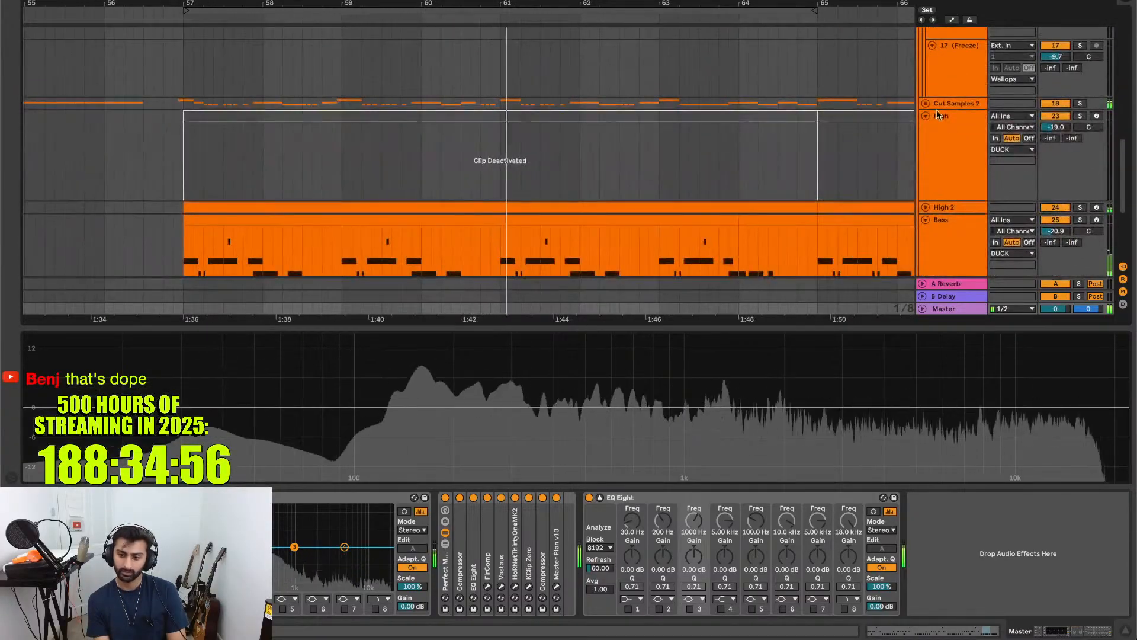
click(927, 103)
scroll(843, 177, down, 4)
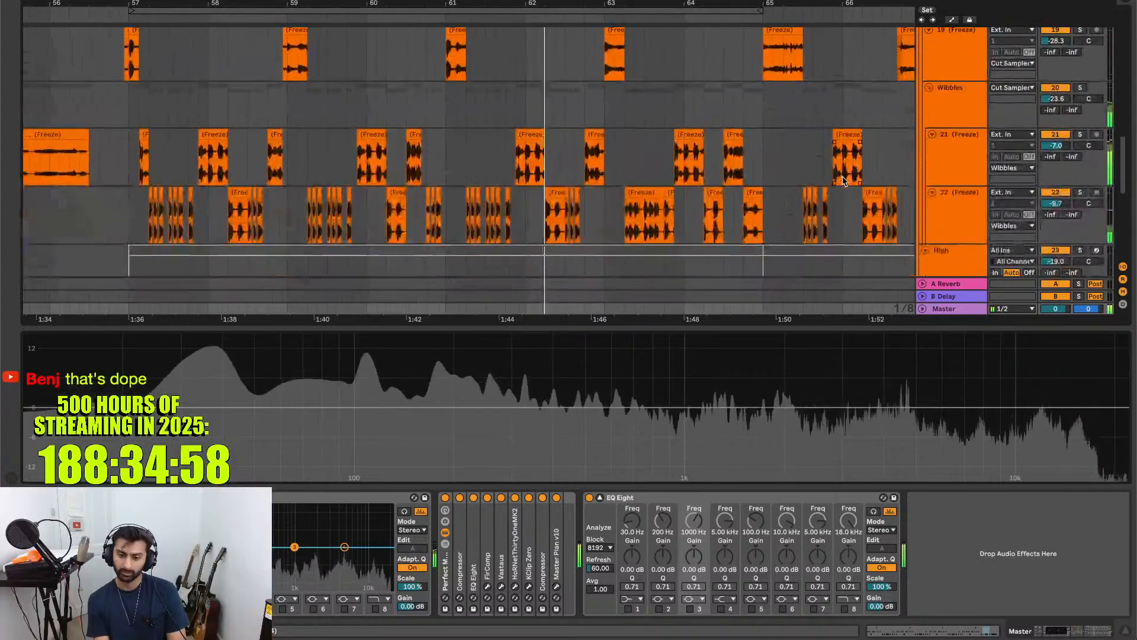
scroll(843, 177, up, 2)
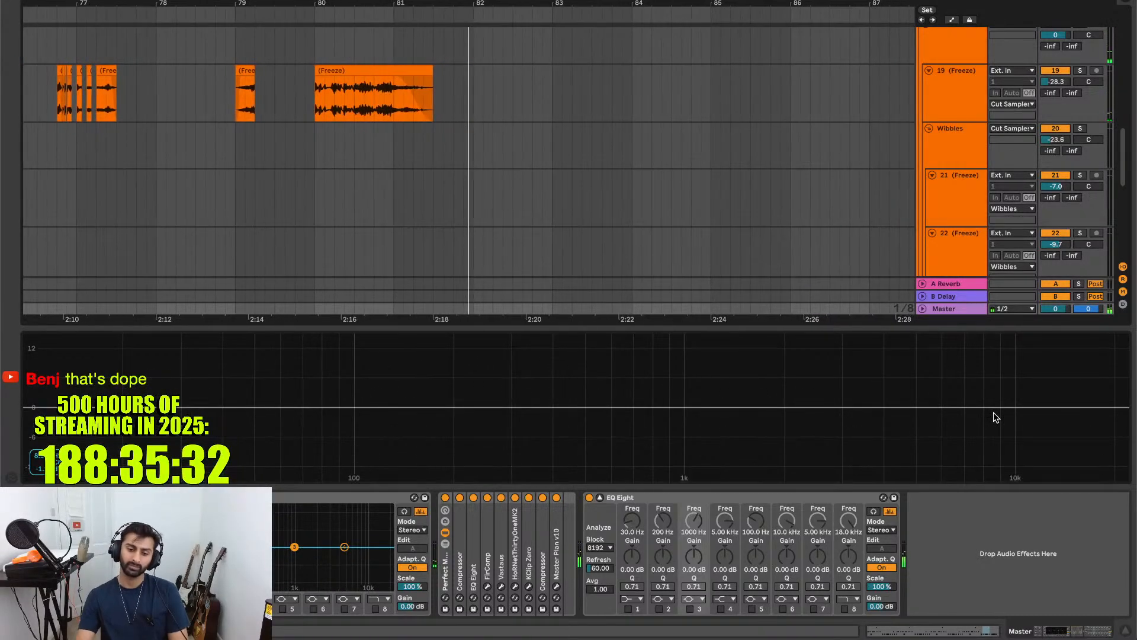
- Fold the Cut Samples 2 group, the High track and the DUCK group, and fit the whole arrangement to the window width
scroll(833, 243, up, 5)
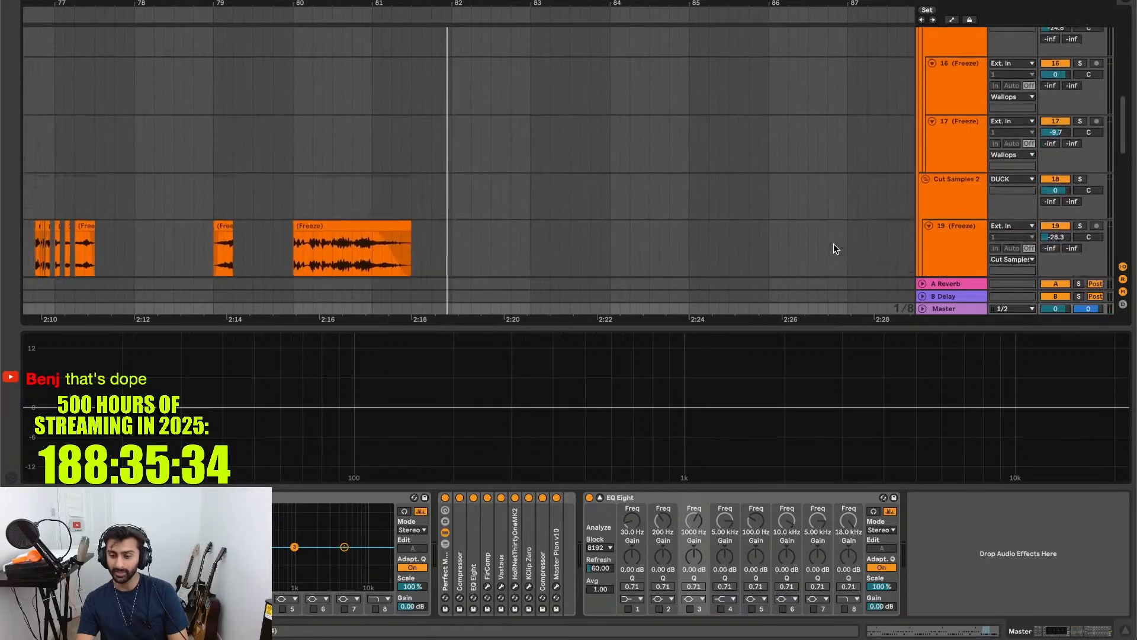
click(948, 203)
key(u)
click(950, 203)
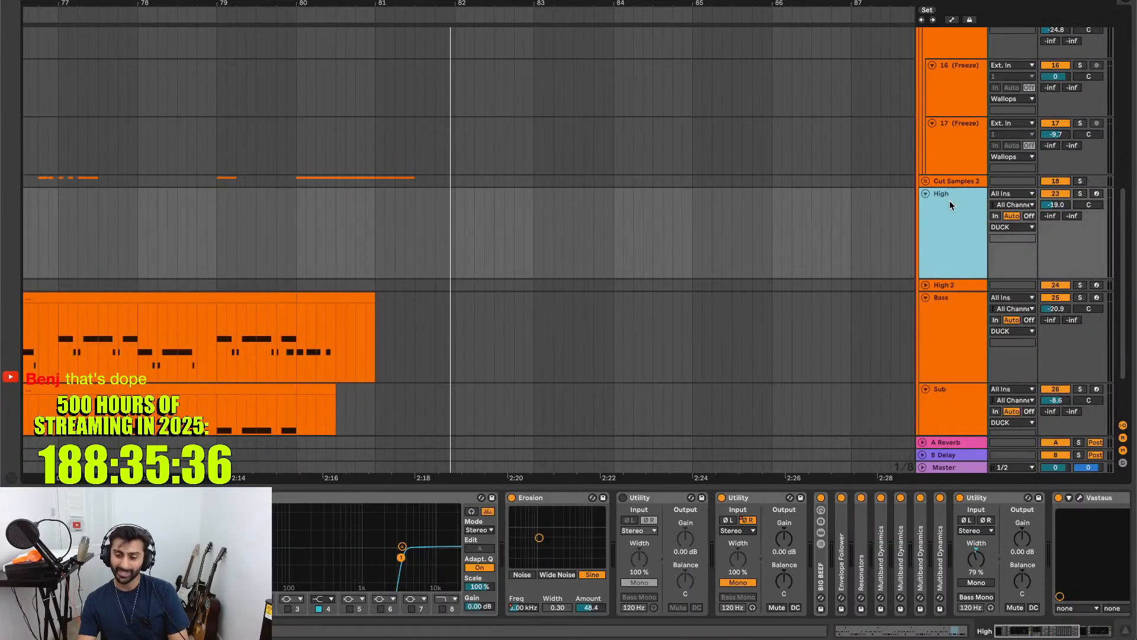
key(u)
scroll(950, 201, up, 15)
click(950, 128)
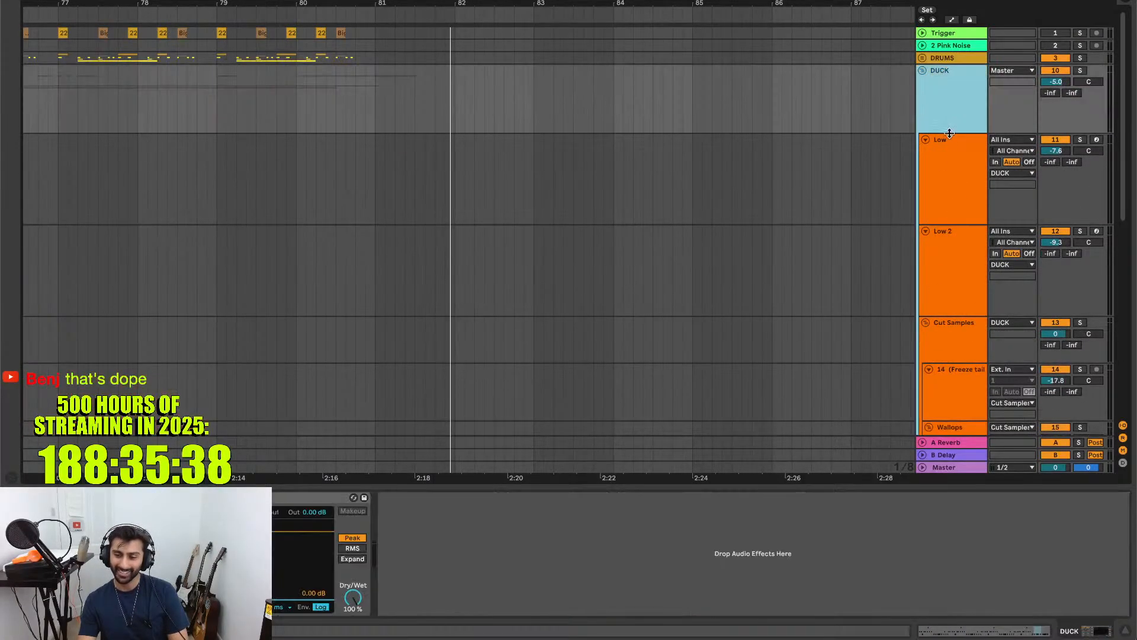
key(u)
key(w)
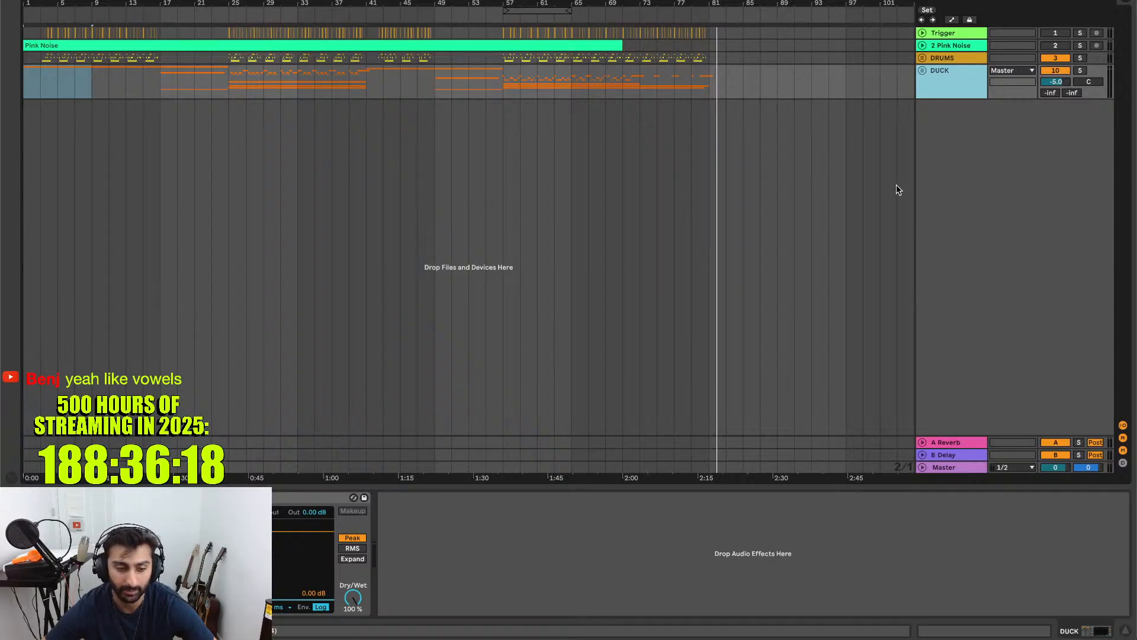
- Close the "Do You KNow What I'm Saying?" project
scroll(899, 190, left, 5)
scroll(899, 190, right, 5)
scroll(900, 190, left, 1)
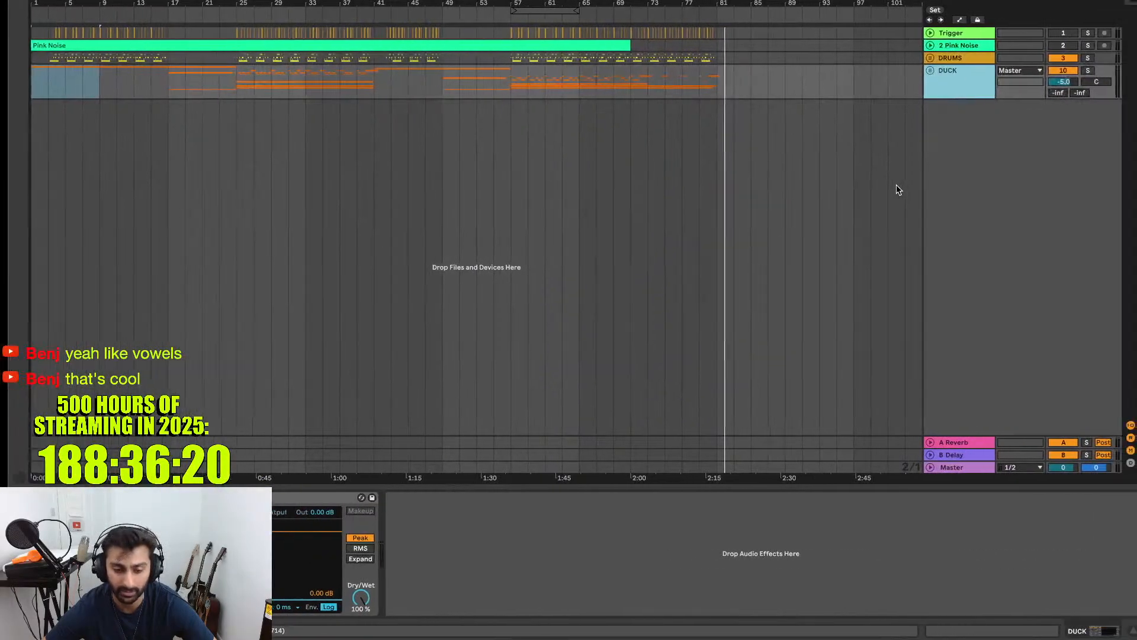
key(super+q)
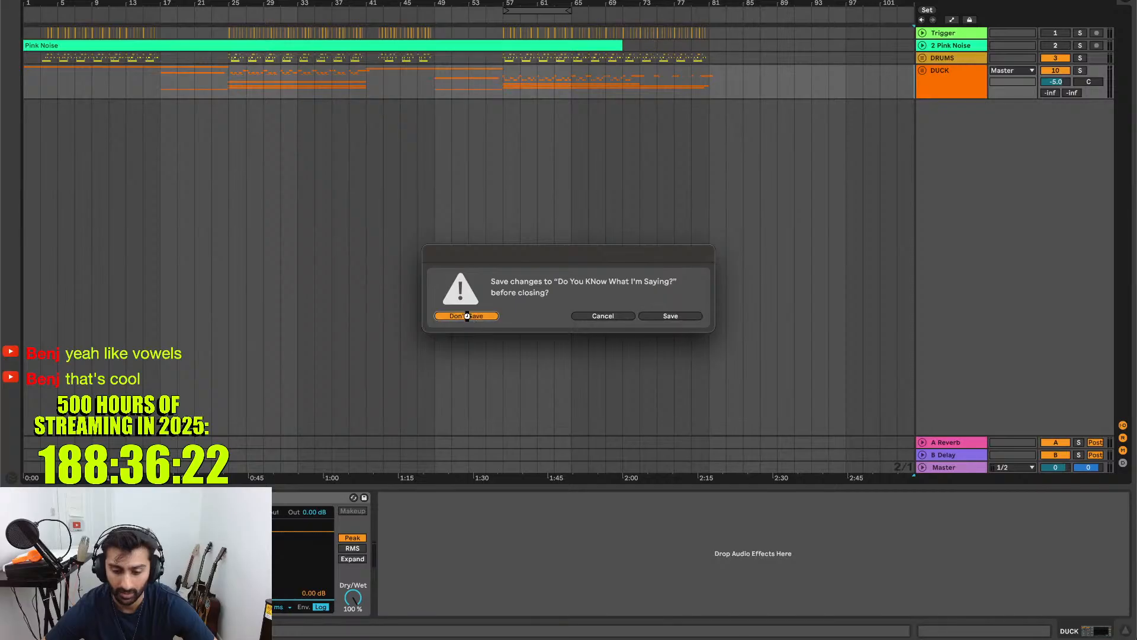